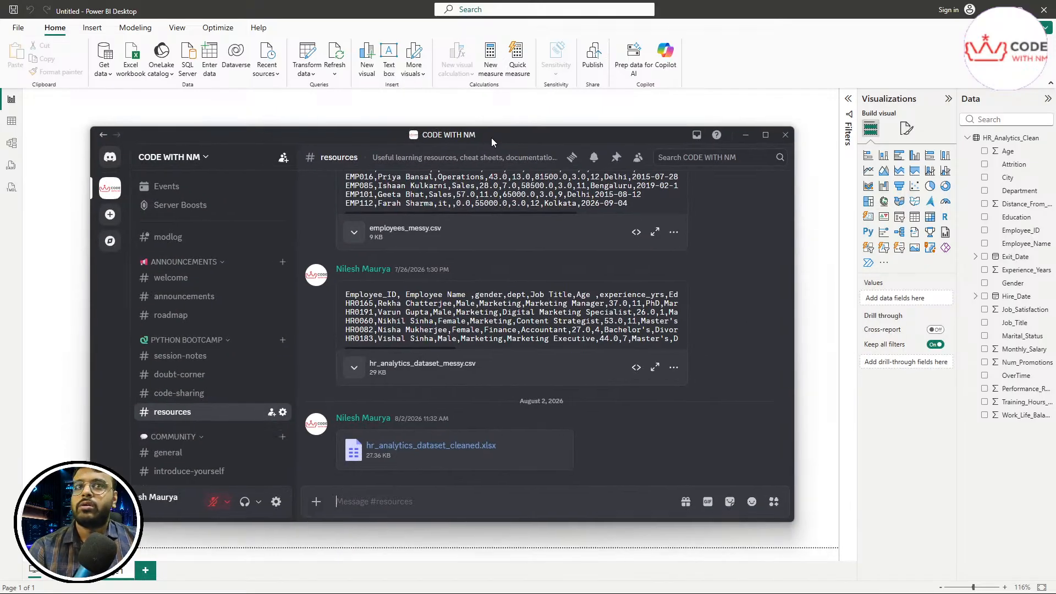
Step: Maximize Discord and browse the welcome, introduce-yourself and shared dataset-files channels
{"action": "left_click_drag", "start_coordinate": [491, 137], "coordinate": [450, 1]}
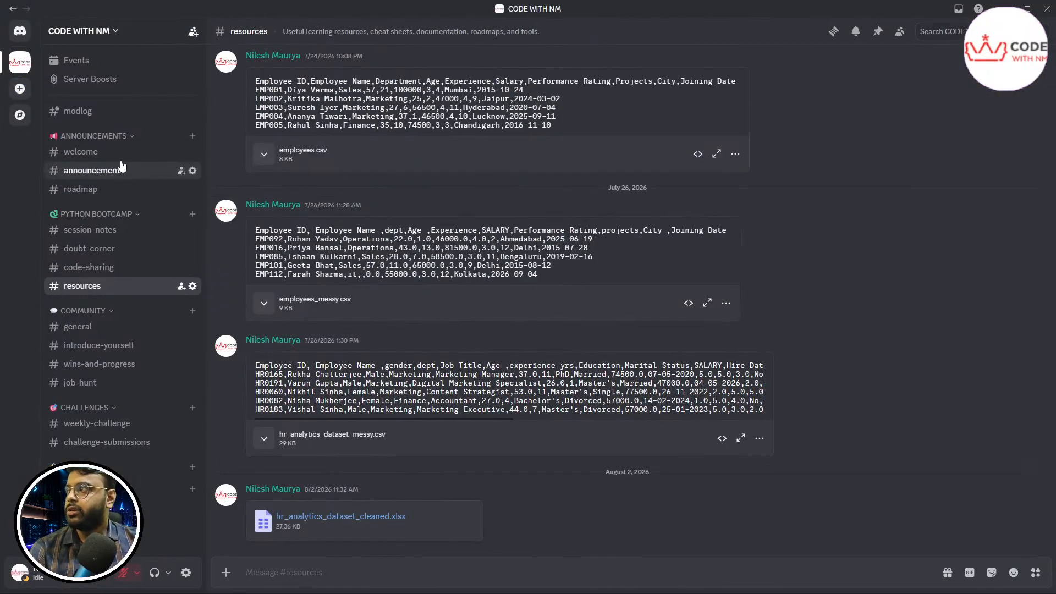
{"action": "left_click", "coordinate": [86, 152]}
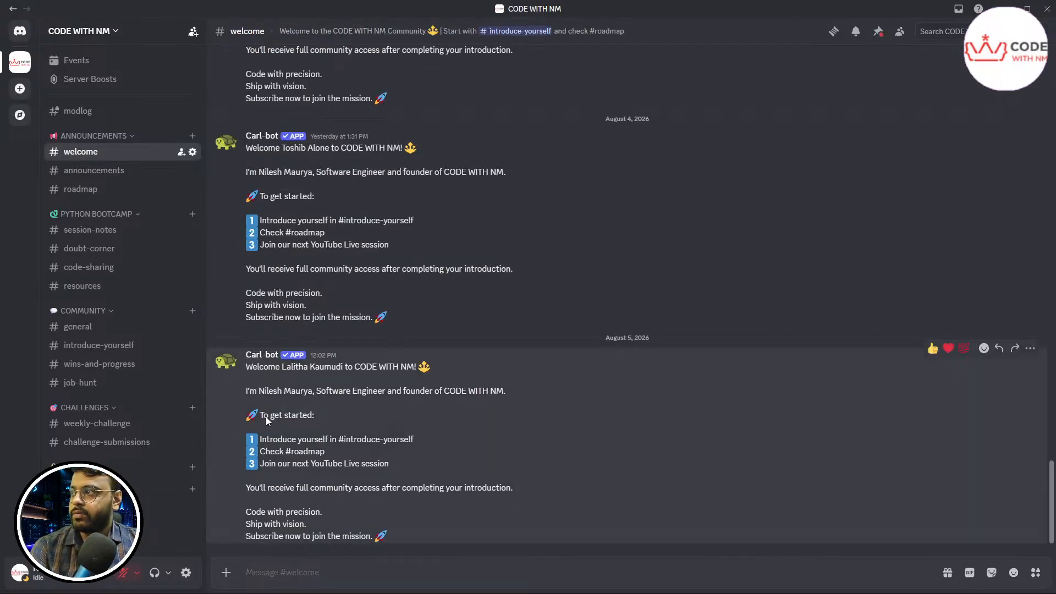
{"action": "left_click_drag", "start_coordinate": [344, 445], "coordinate": [424, 454]}
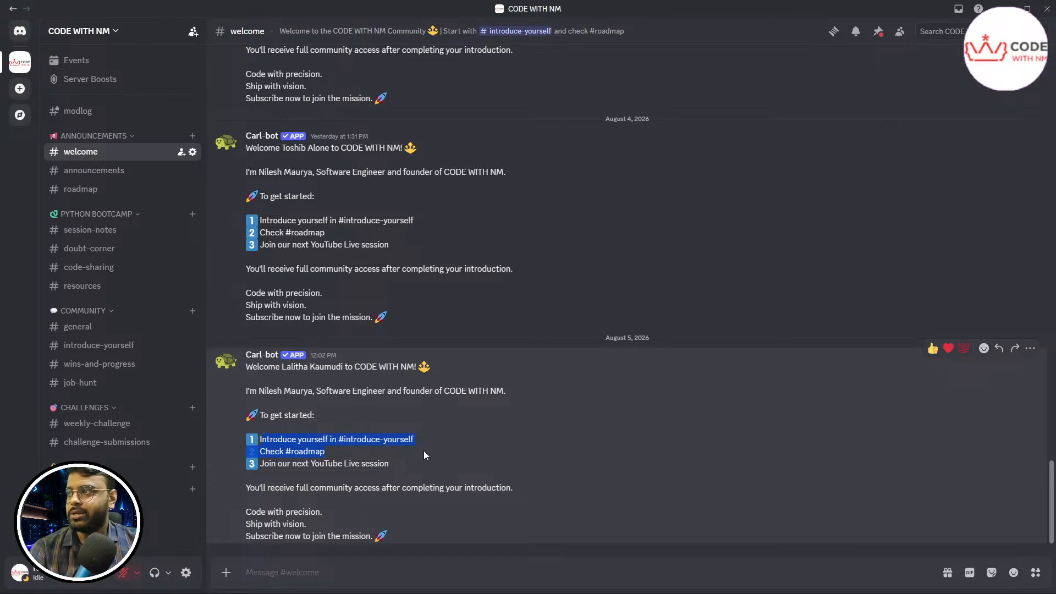
{"action": "left_click", "coordinate": [359, 438]}
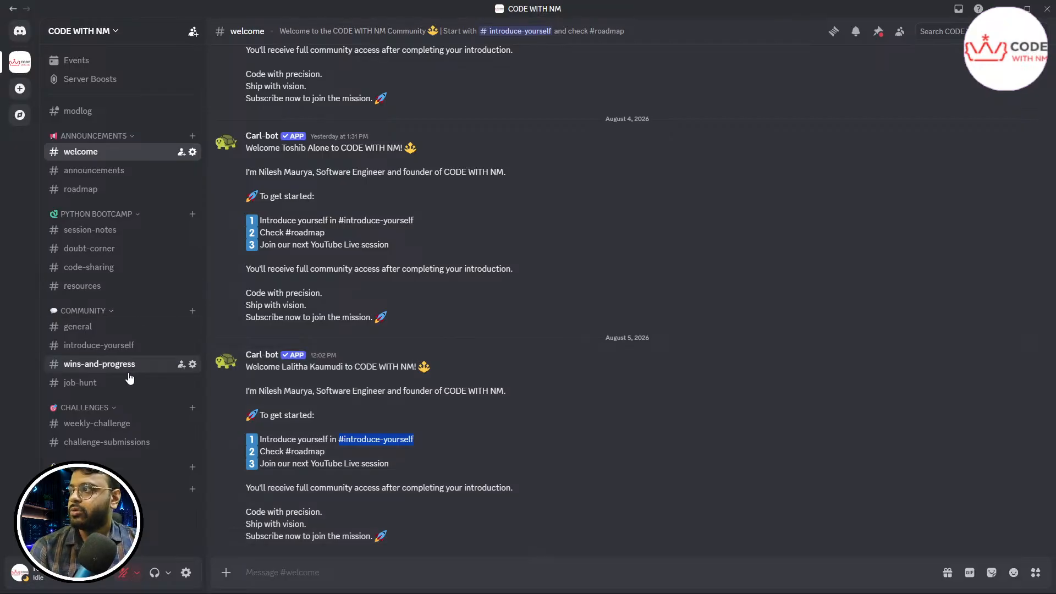
{"action": "left_click", "coordinate": [125, 346]}
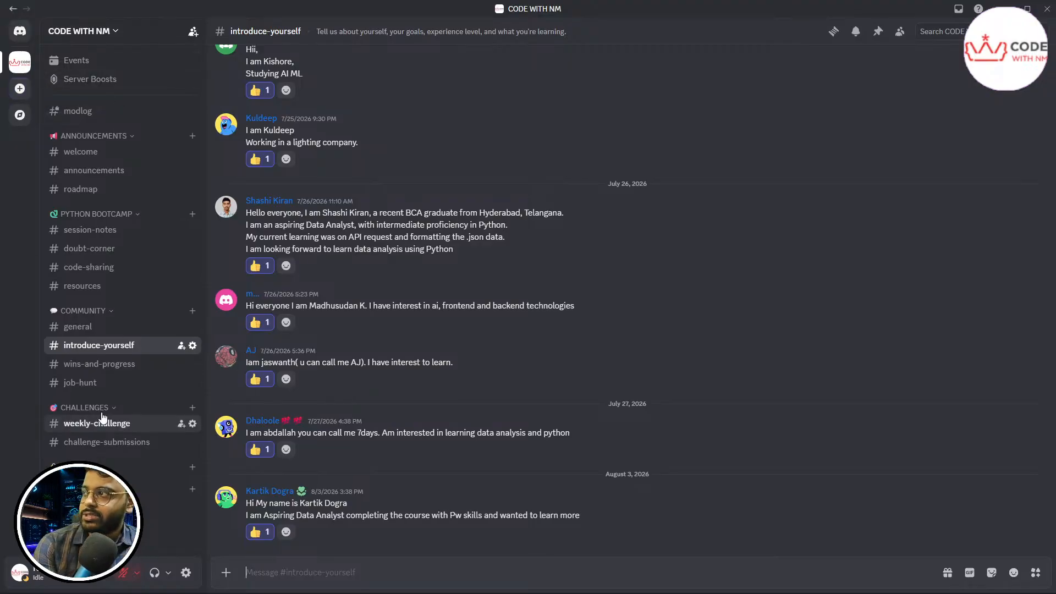
{"action": "left_click", "coordinate": [87, 292]}
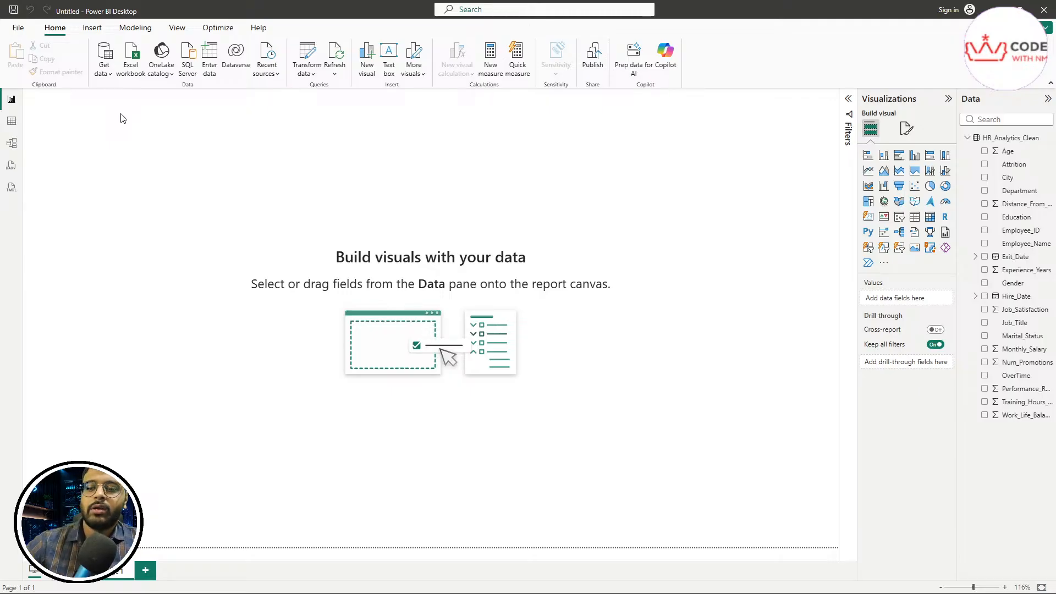
Step: Circle the data import option with the on-screen pen, then view and close the common data sources list
{"action": "key", "text": "ctrl+2"}
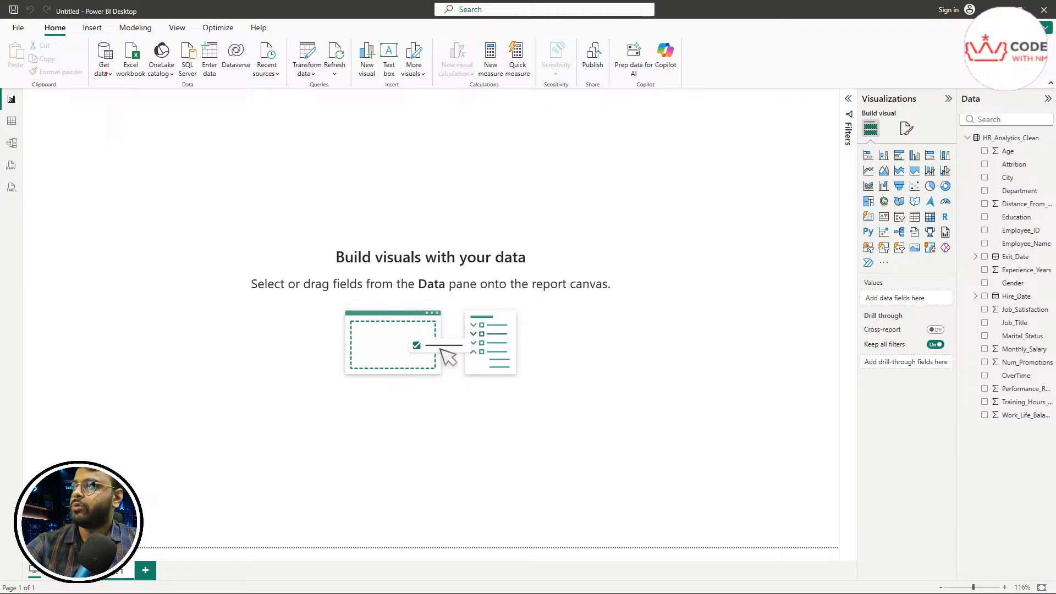
{"action": "mouse_move", "coordinate": [99, 80]}
{"action": "left_mouse_down"}
{"action": "mouse_move", "coordinate": [121, 64]}
{"action": "mouse_move", "coordinate": [117, 42]}
{"action": "mouse_move", "coordinate": [83, 80]}
{"action": "mouse_move", "coordinate": [103, 84]}
{"action": "left_mouse_up"}
{"action": "key", "text": "Escape"}
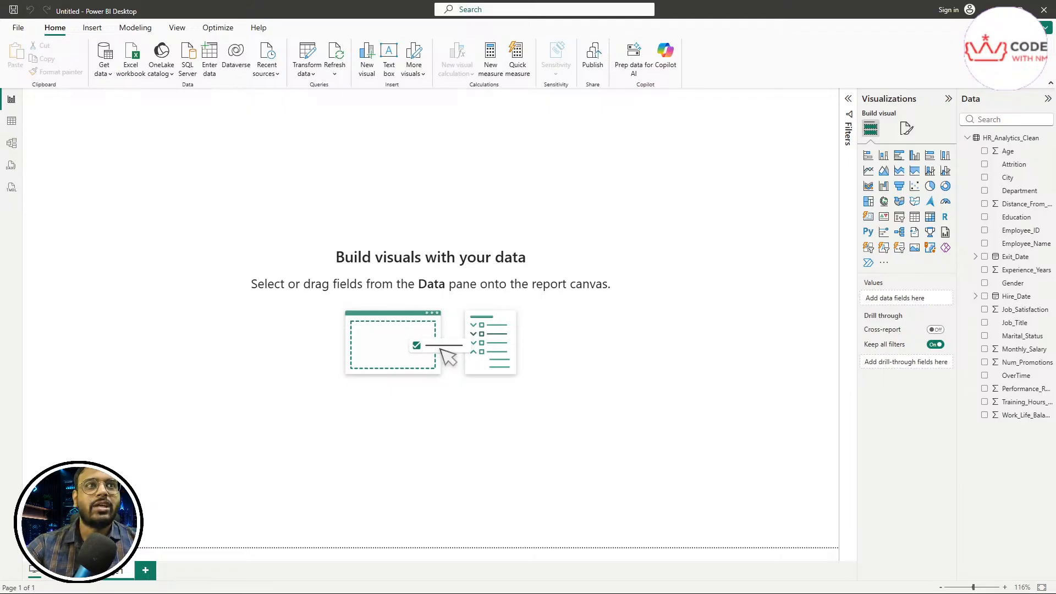
{"action": "left_click", "coordinate": [105, 73]}
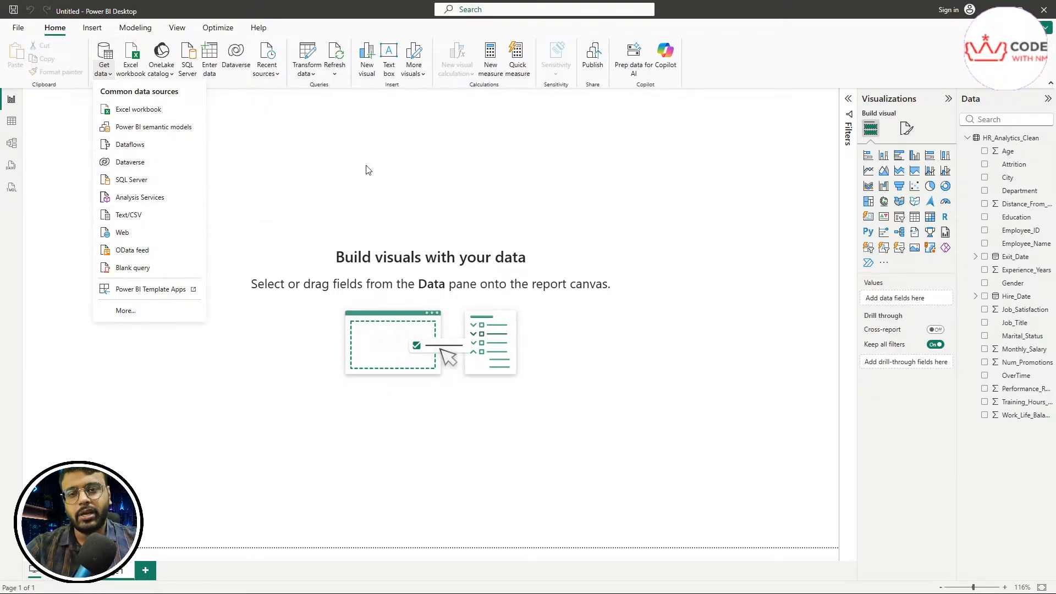
{"action": "left_click", "coordinate": [410, 144]}
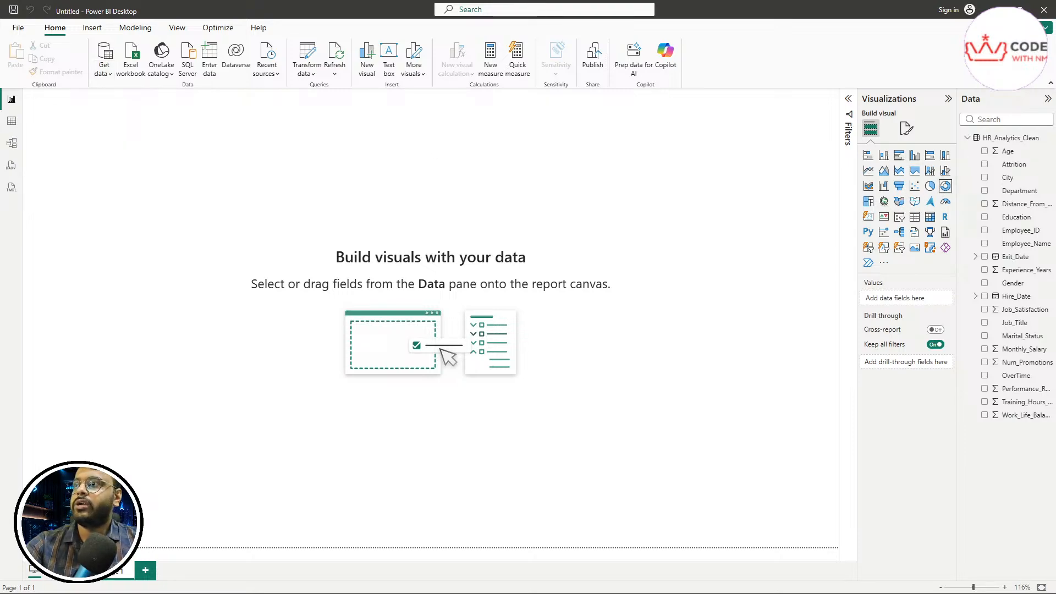
Step: Annotate the field list and underline the HR_Analytics_Clean table name, then clear the marks
{"action": "mouse_move", "coordinate": [962, 107]}
{"action": "left_mouse_down"}
{"action": "mouse_move", "coordinate": [983, 105]}
{"action": "mouse_move", "coordinate": [950, 87]}
{"action": "mouse_move", "coordinate": [968, 109]}
{"action": "left_mouse_up"}
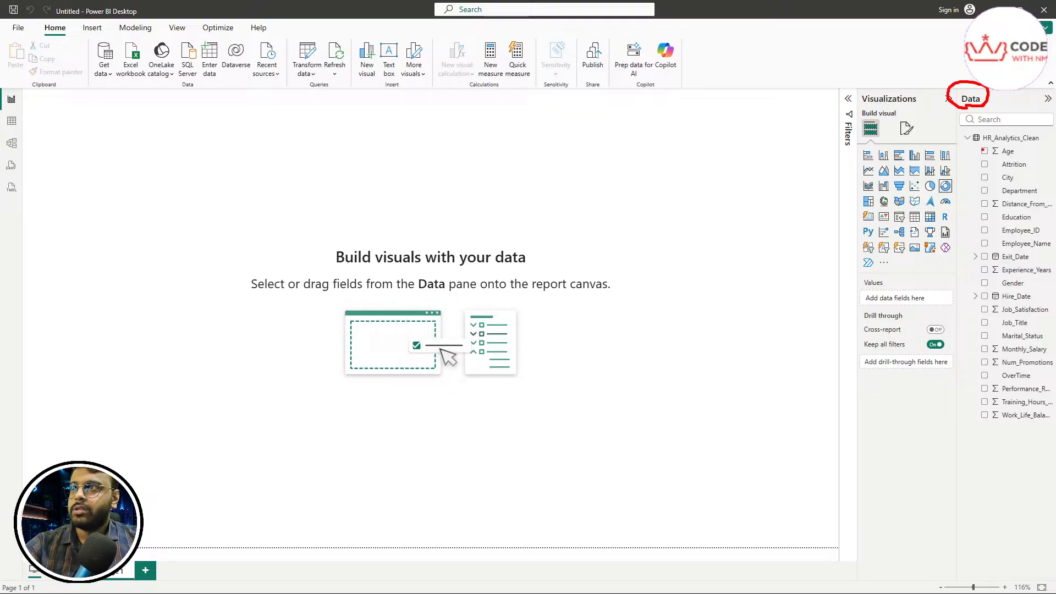
{"action": "left_click_drag", "start_coordinate": [968, 131], "coordinate": [978, 446]}
{"action": "left_click_drag", "start_coordinate": [983, 144], "coordinate": [1046, 144]}
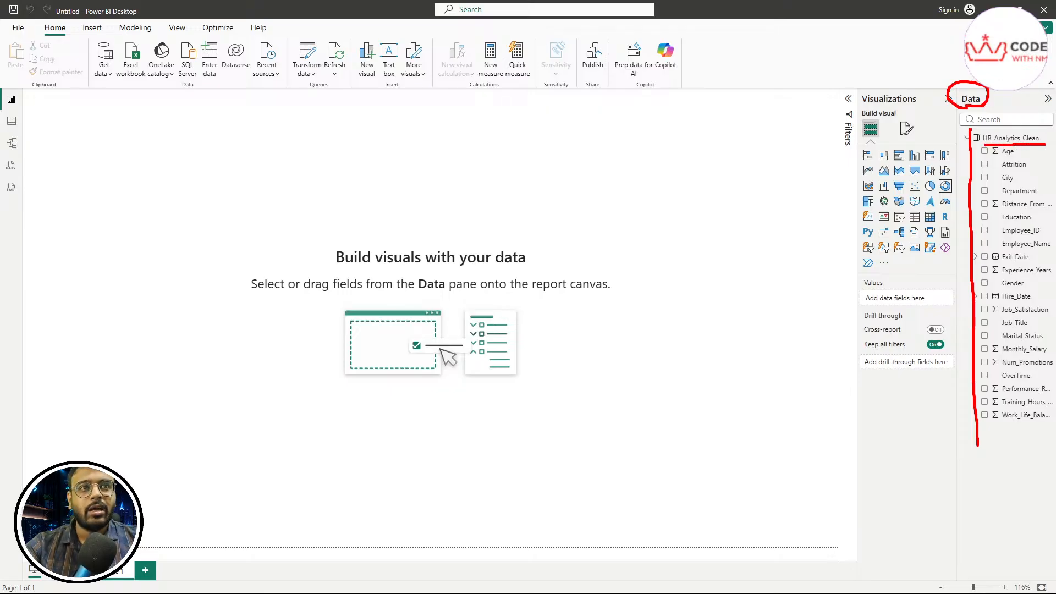
{"action": "key", "text": "Escape"}
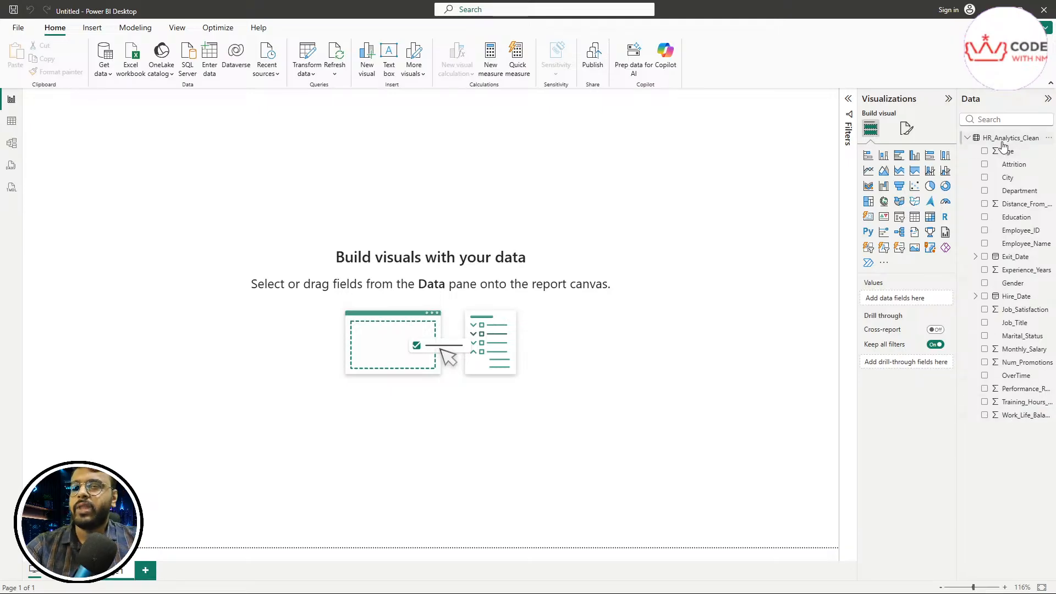
{"action": "mouse_move", "coordinate": [1004, 145]}
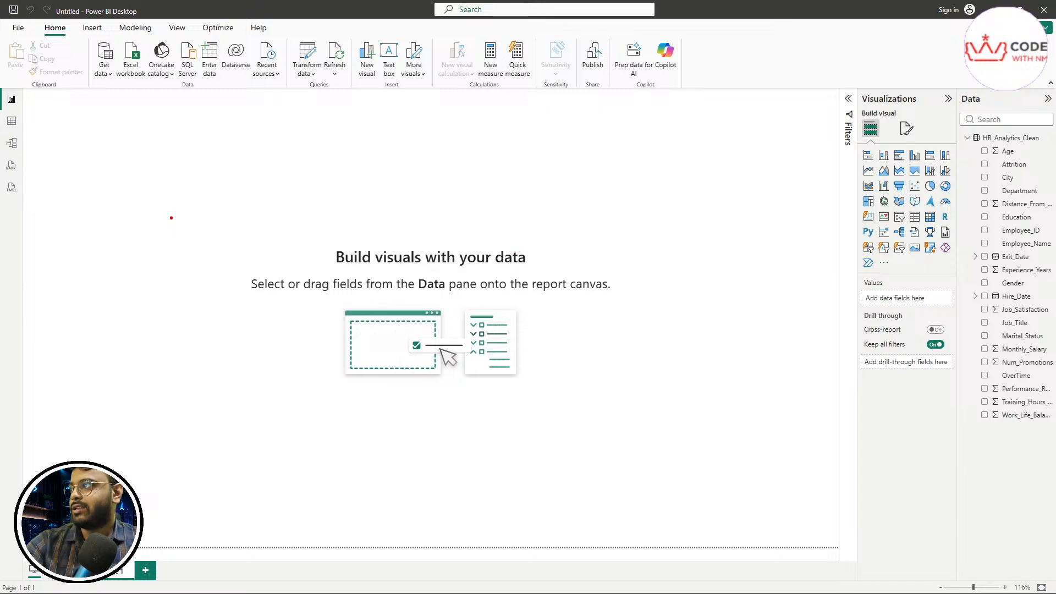
Step: Write and underline 'DAX' on the screen with the drawing pen, then clear it
{"action": "left_click_drag", "start_coordinate": [171, 218], "coordinate": [171, 273]}
{"action": "mouse_move", "coordinate": [138, 174]}
{"action": "left_mouse_down"}
{"action": "mouse_move", "coordinate": [156, 174]}
{"action": "mouse_move", "coordinate": [156, 349]}
{"action": "left_mouse_up"}
{"action": "mouse_move", "coordinate": [313, 196]}
{"action": "left_mouse_down"}
{"action": "mouse_move", "coordinate": [299, 329]}
{"action": "mouse_move", "coordinate": [408, 377]}
{"action": "left_mouse_up"}
{"action": "left_click_drag", "start_coordinate": [285, 287], "coordinate": [412, 271]}
{"action": "left_click_drag", "start_coordinate": [482, 205], "coordinate": [677, 313]}
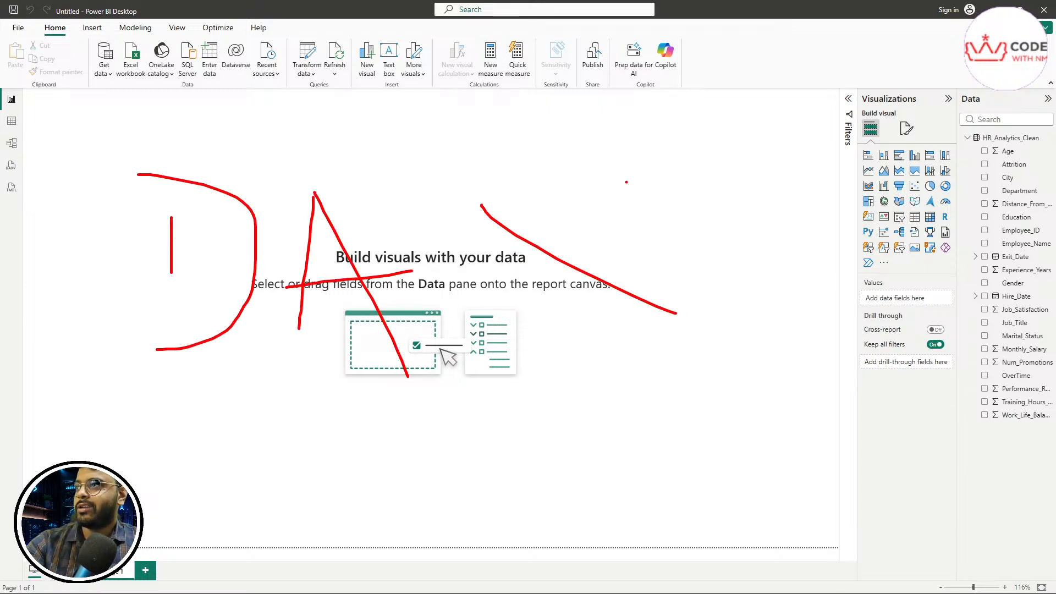
{"action": "left_click_drag", "start_coordinate": [626, 182], "coordinate": [482, 334]}
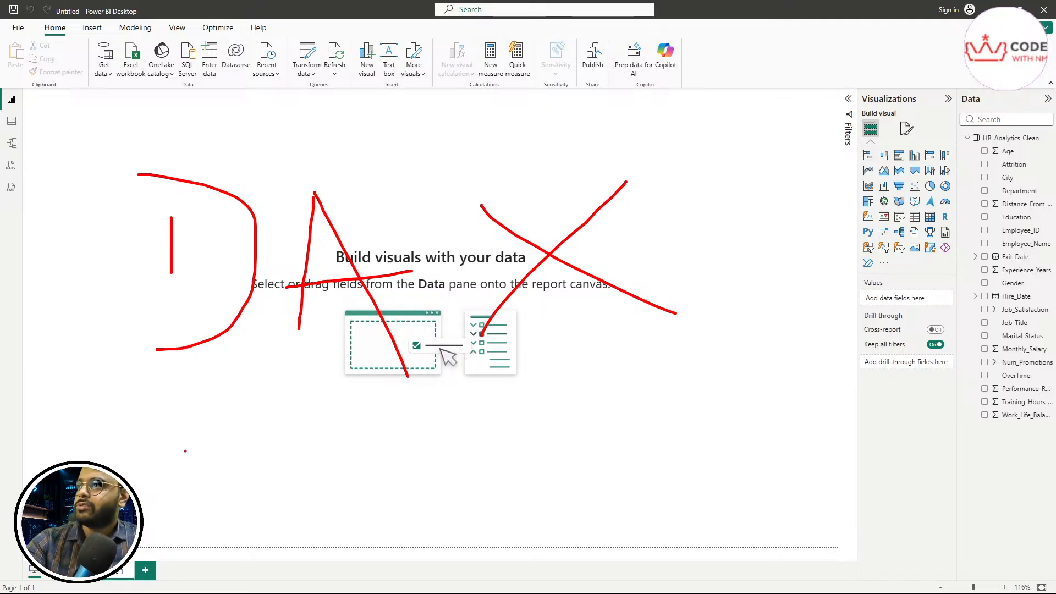
{"action": "left_click_drag", "start_coordinate": [160, 453], "coordinate": [738, 379]}
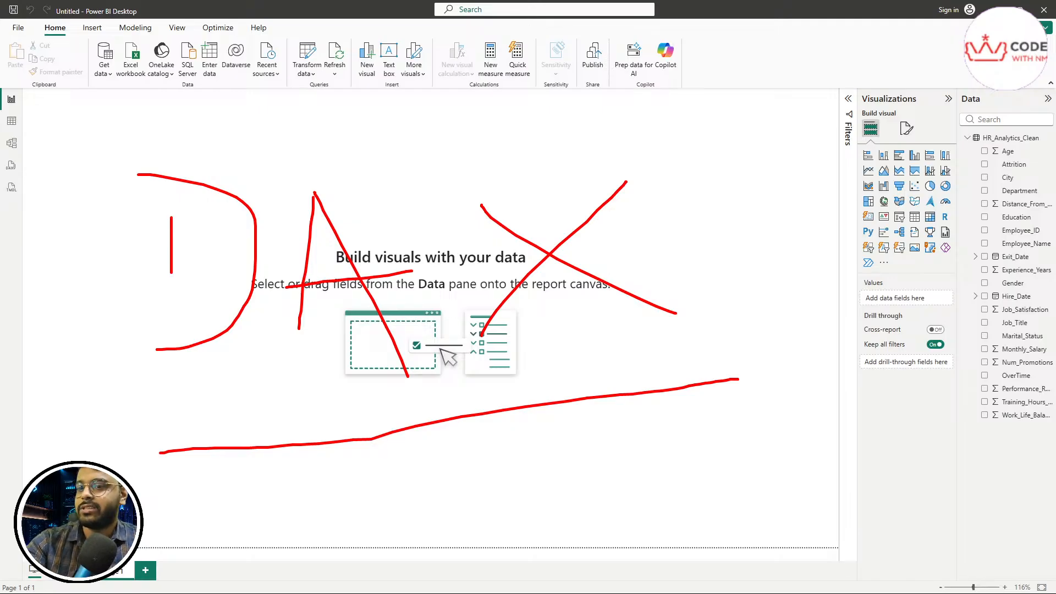
{"action": "key", "text": "Escape"}
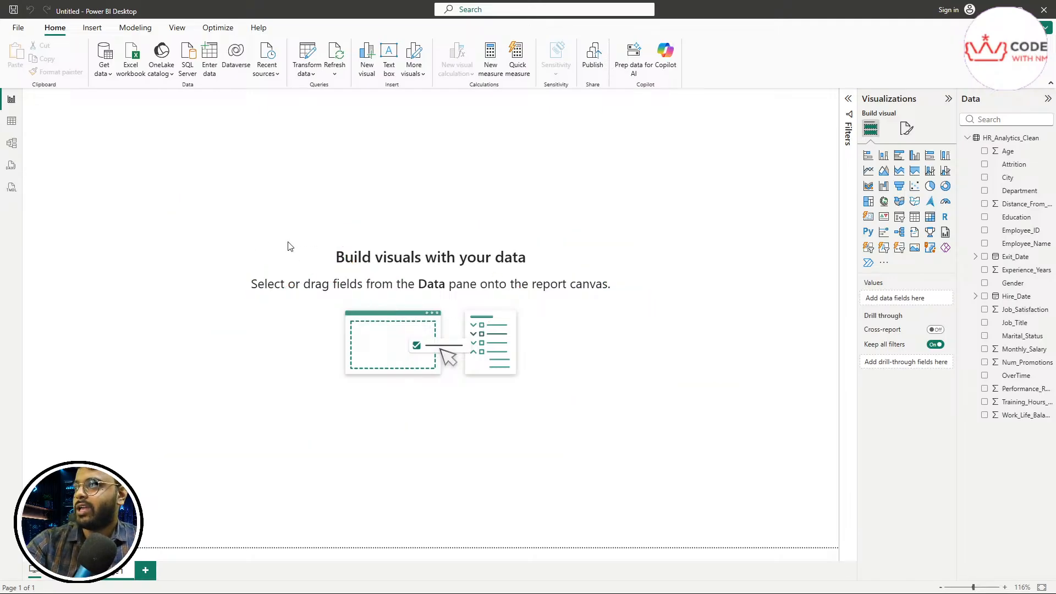
Step: Write 'SSAS' on the screen with the drawing pen, then erase it
{"action": "key", "text": "ctrl+2"}
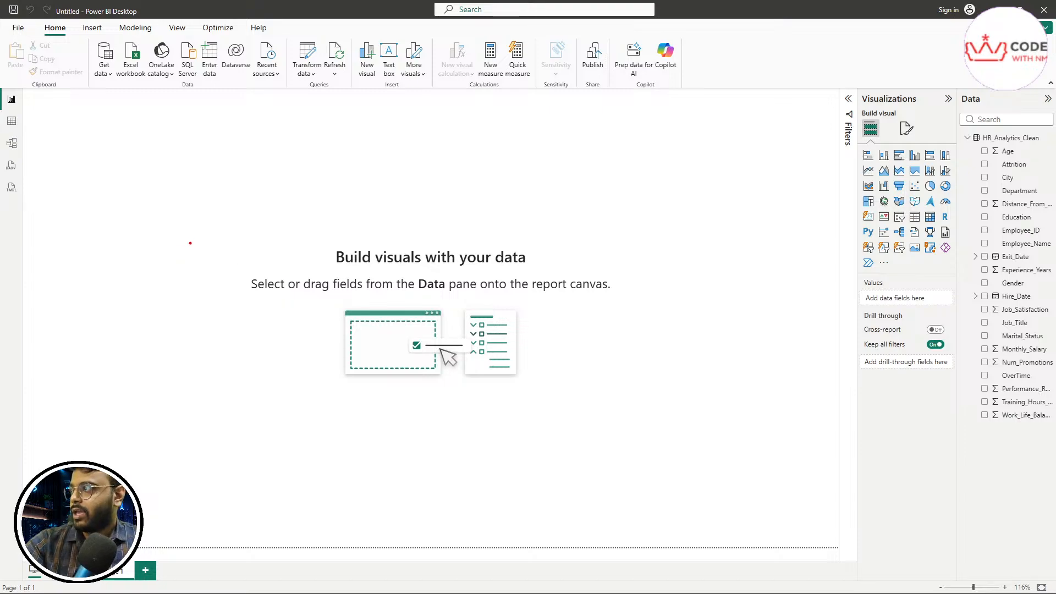
{"action": "mouse_move", "coordinate": [190, 243]}
{"action": "left_mouse_down"}
{"action": "mouse_move", "coordinate": [193, 329]}
{"action": "mouse_move", "coordinate": [150, 336]}
{"action": "left_mouse_up"}
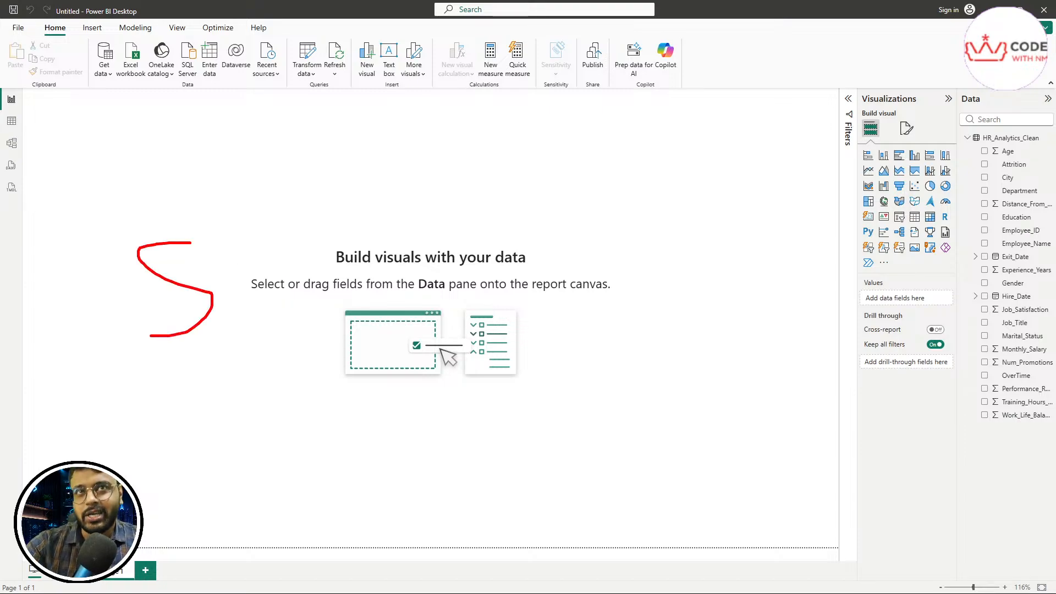
{"action": "mouse_move", "coordinate": [314, 248]}
{"action": "left_mouse_down"}
{"action": "mouse_move", "coordinate": [259, 278]}
{"action": "mouse_move", "coordinate": [276, 340]}
{"action": "left_mouse_up"}
{"action": "left_click_drag", "start_coordinate": [455, 235], "coordinate": [361, 389]}
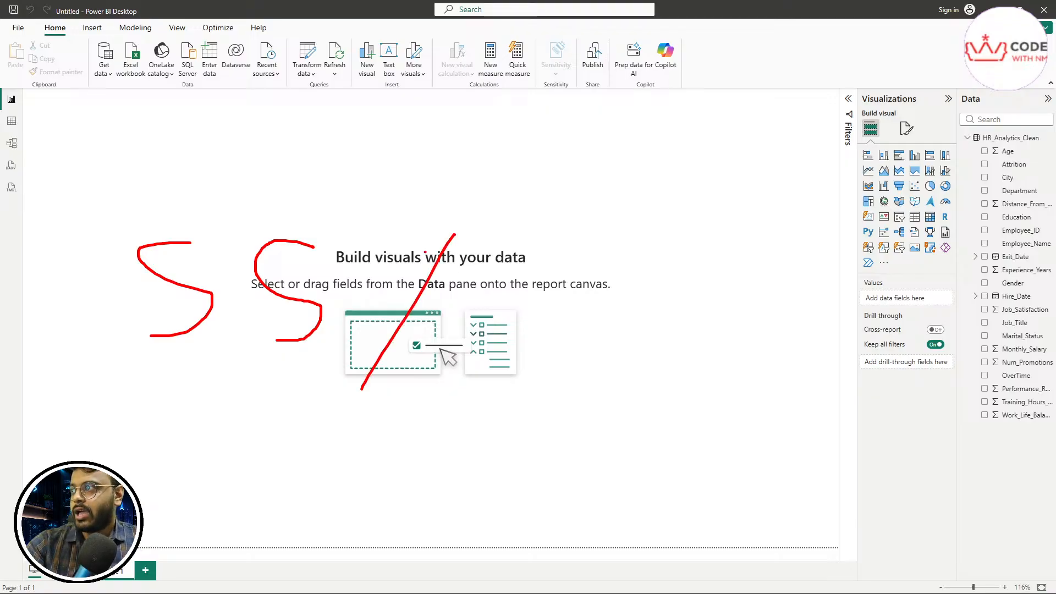
{"action": "left_click_drag", "start_coordinate": [436, 215], "coordinate": [605, 476]}
{"action": "left_click_drag", "start_coordinate": [378, 341], "coordinate": [633, 317]}
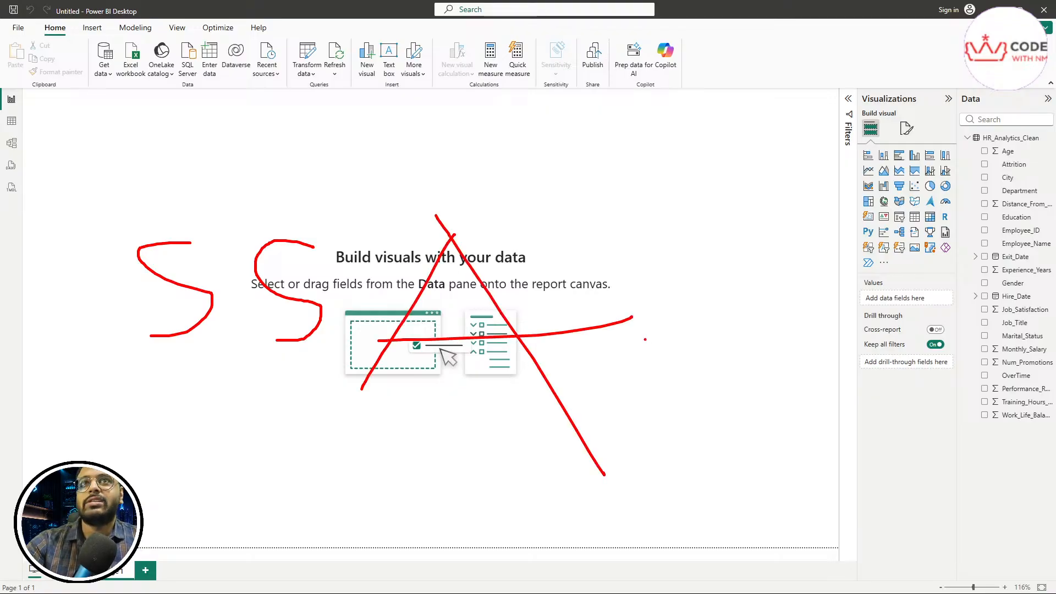
{"action": "mouse_move", "coordinate": [708, 242]}
{"action": "left_mouse_down"}
{"action": "mouse_move", "coordinate": [687, 333]}
{"action": "mouse_move", "coordinate": [659, 357]}
{"action": "left_mouse_up"}
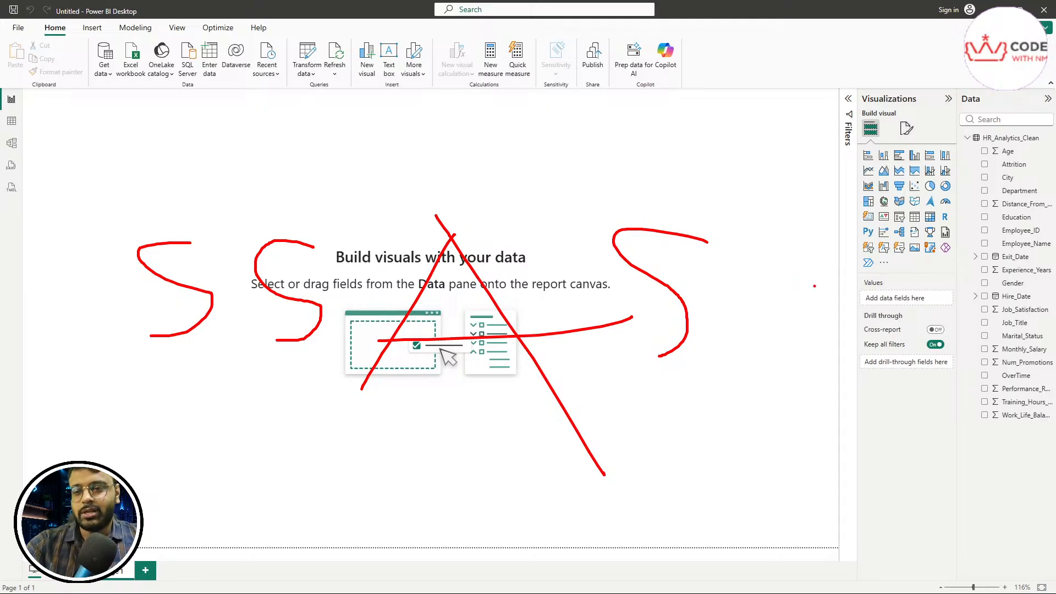
{"action": "key", "text": "e"}
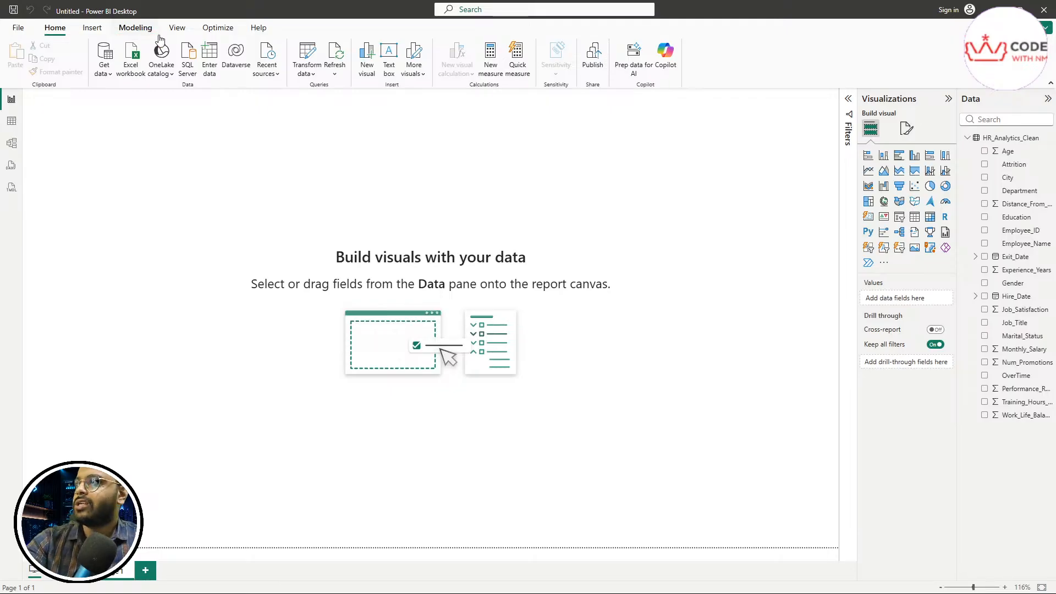
Step: Create a new measure from the Modeling commands, expand the formula editor and select its text
{"action": "left_click", "coordinate": [136, 28]}
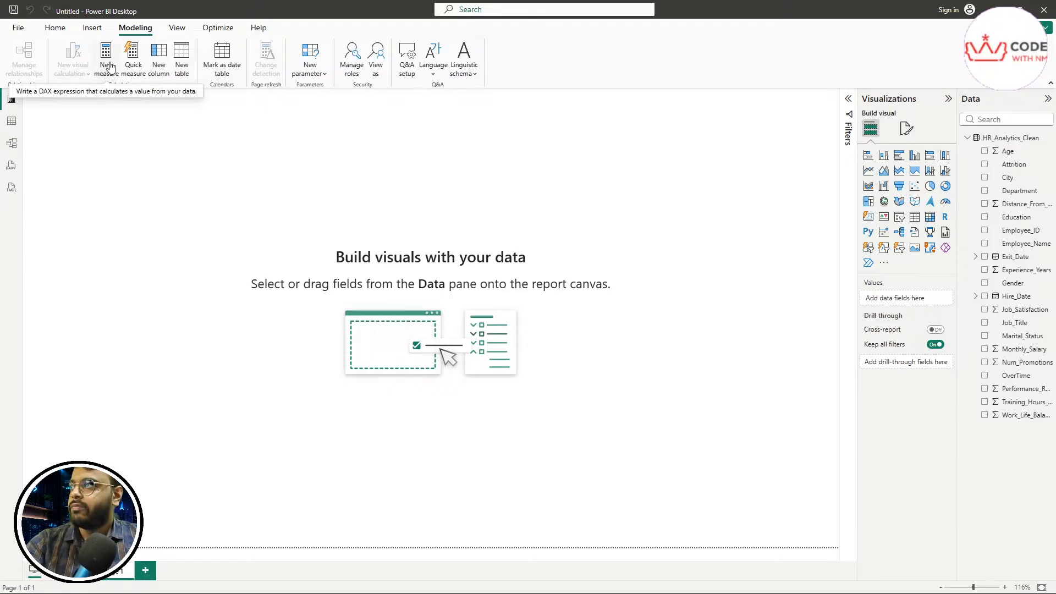
{"action": "key", "text": "ctrl+2"}
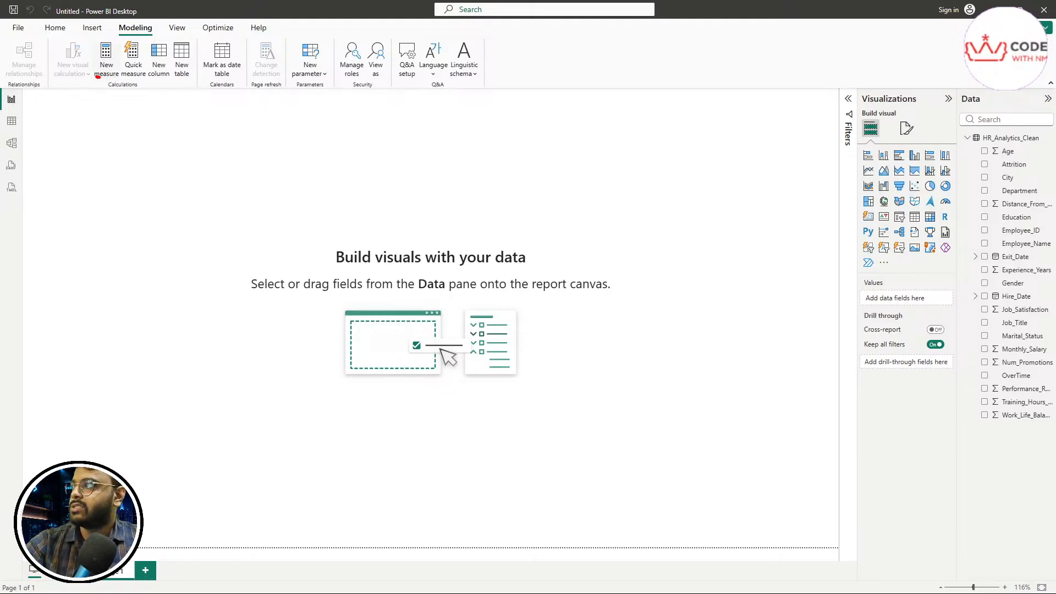
{"action": "mouse_move", "coordinate": [98, 77]}
{"action": "left_mouse_down"}
{"action": "mouse_move", "coordinate": [125, 59]}
{"action": "mouse_move", "coordinate": [107, 33]}
{"action": "mouse_move", "coordinate": [82, 71]}
{"action": "mouse_move", "coordinate": [99, 77]}
{"action": "left_mouse_up"}
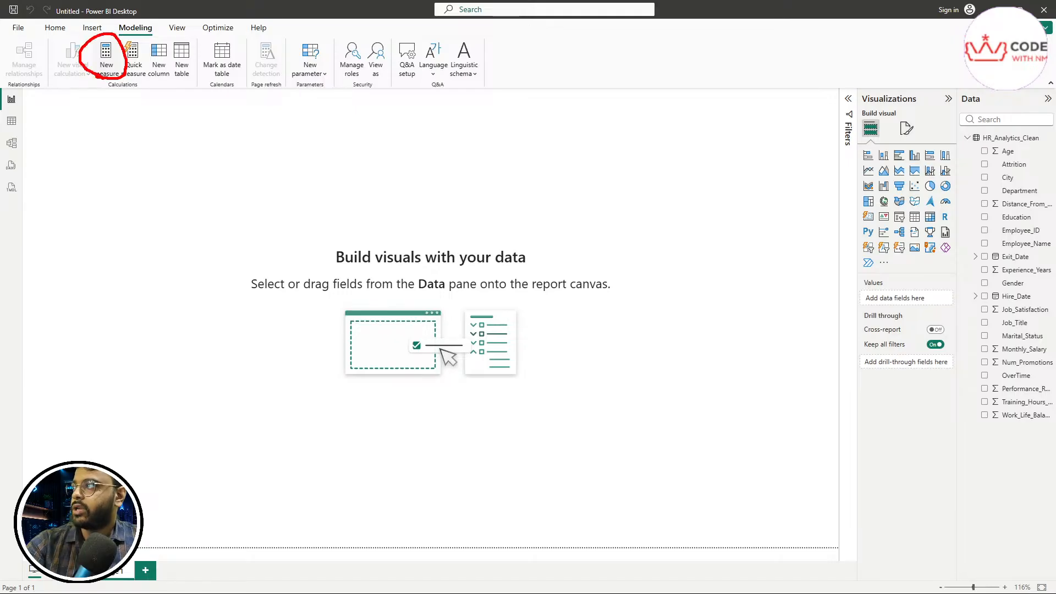
{"action": "key", "text": "Escape"}
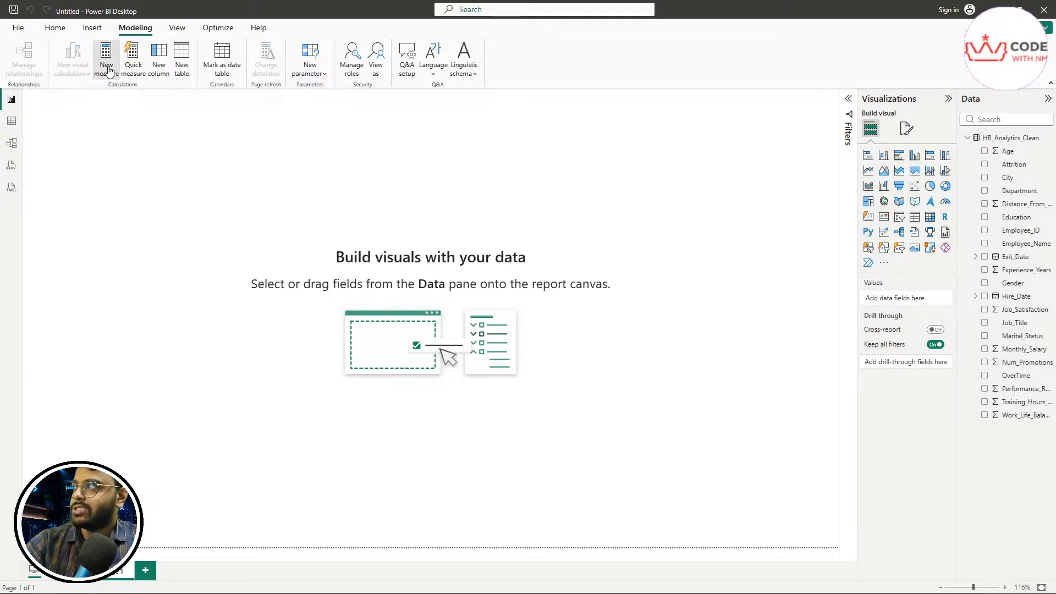
{"action": "left_click", "coordinate": [107, 67]}
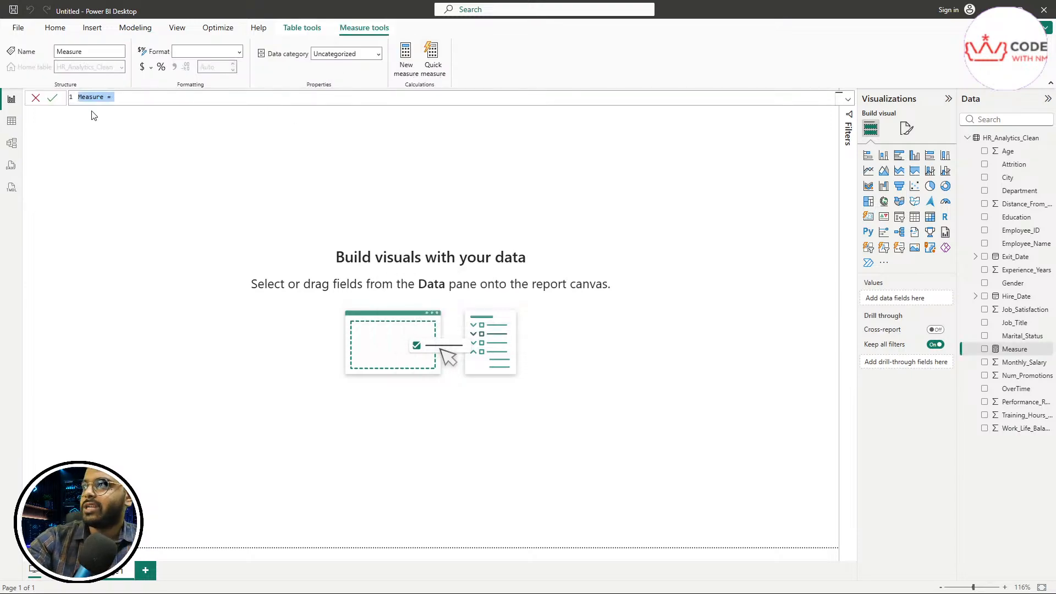
{"action": "left_click", "coordinate": [846, 98]}
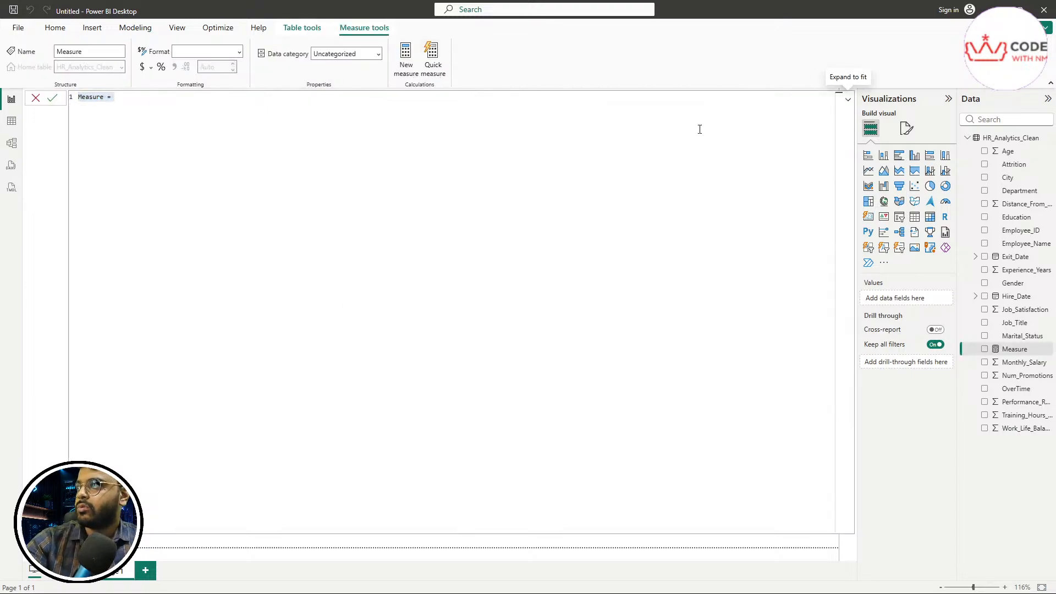
{"action": "left_click", "coordinate": [153, 122]}
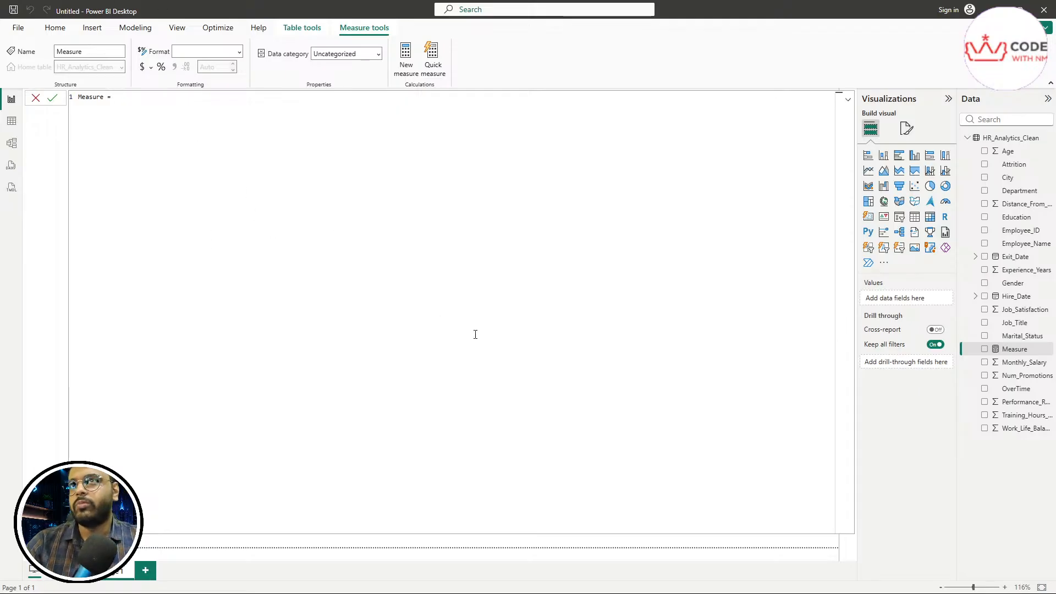
{"action": "key", "text": "ctrl+a"}
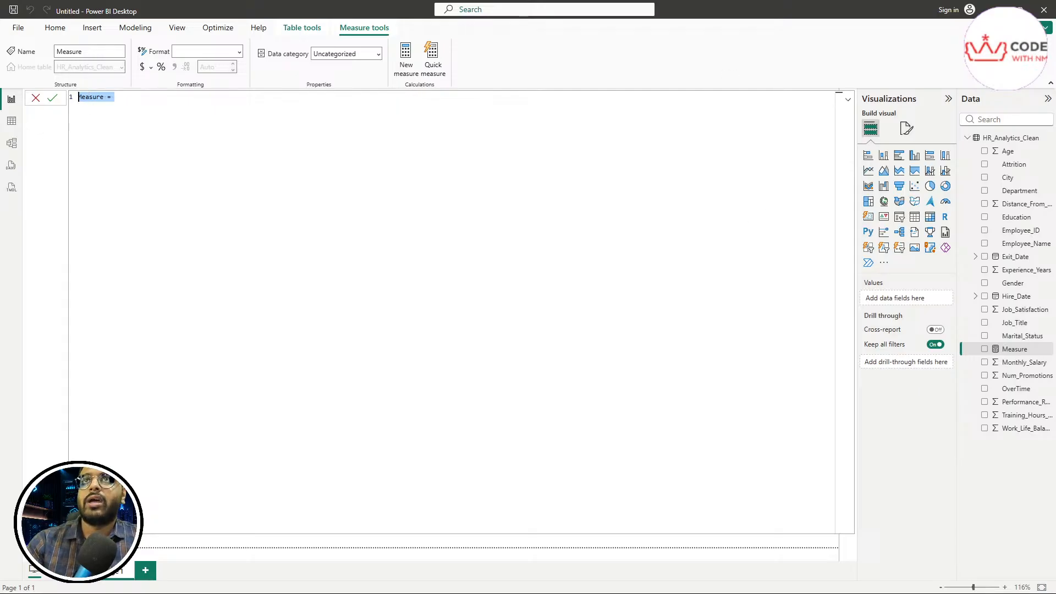
Step: Overwrite the formula with 'Active Employees = ['
{"action": "type", "text": "Ac"}
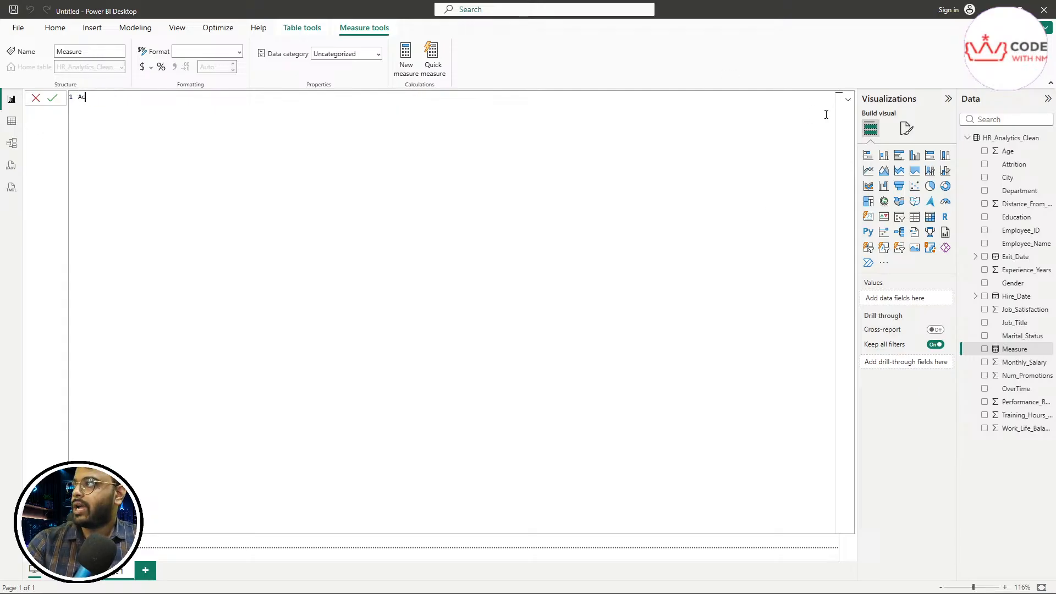
{"action": "type", "text": "tive"}
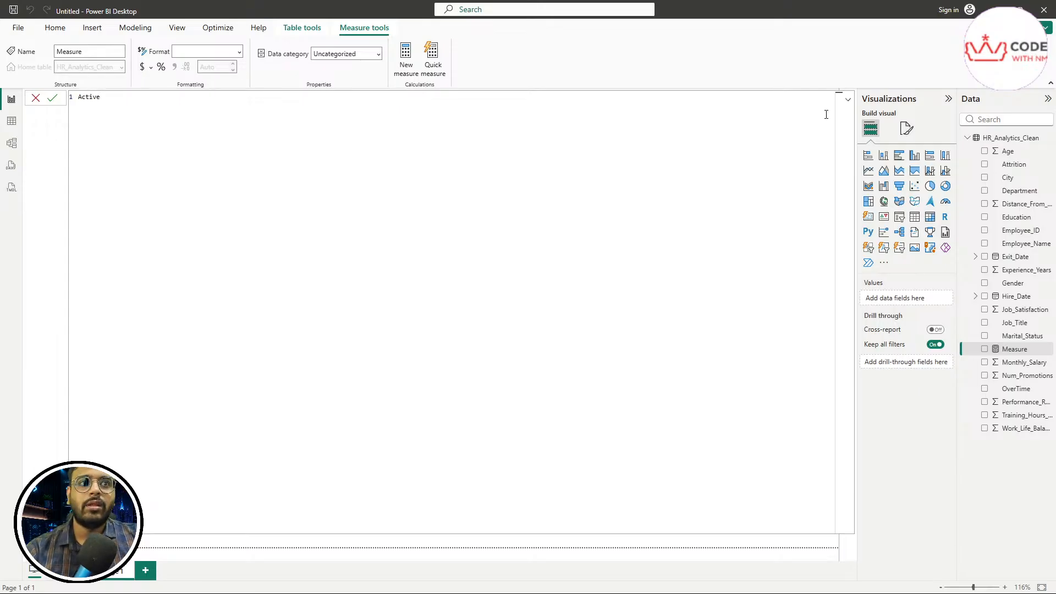
{"action": "type", "text": " E"}
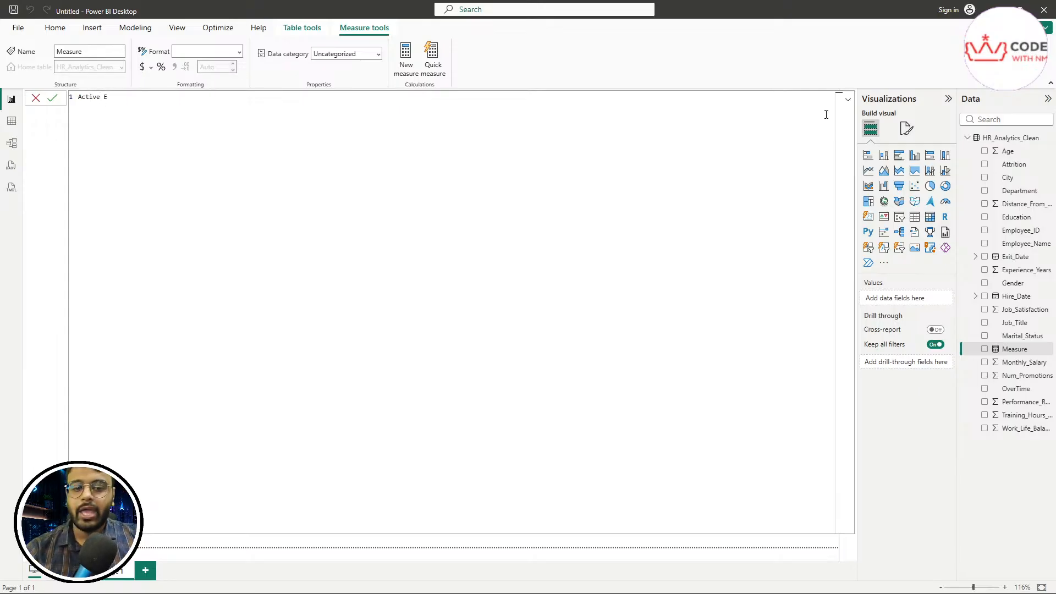
{"action": "type", "text": "mployee"}
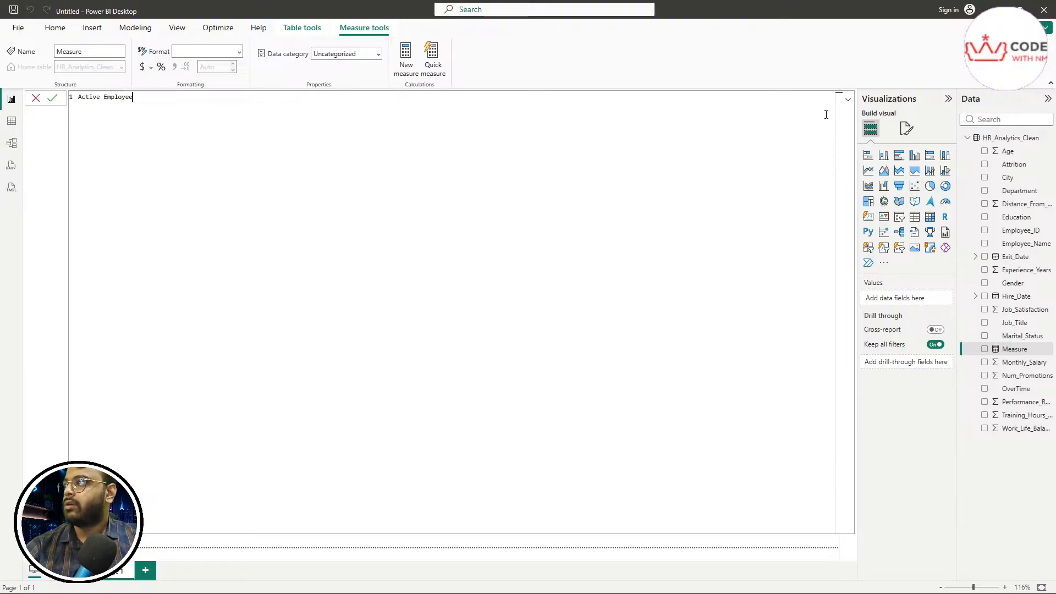
{"action": "type", "text": "s = "}
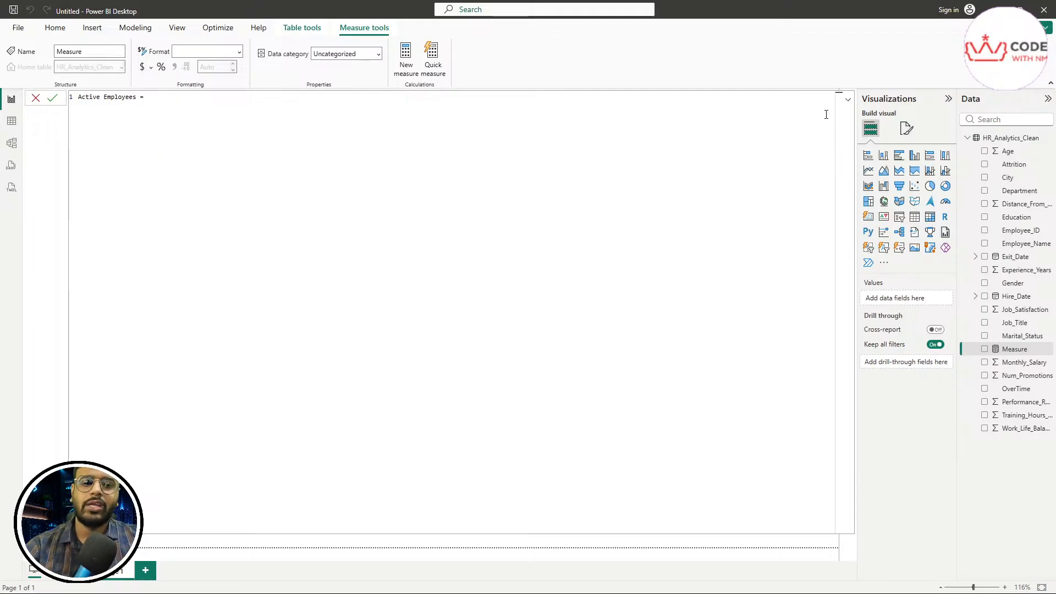
{"action": "type", "text": "["}
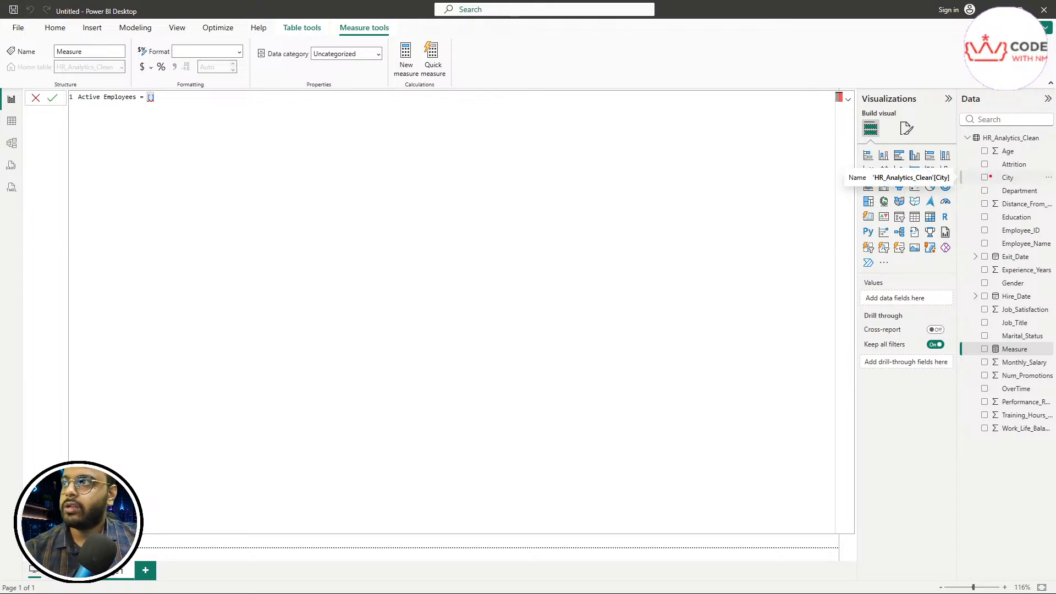
{"action": "left_click_drag", "start_coordinate": [975, 151], "coordinate": [977, 442]}
{"action": "left_click", "coordinate": [990, 442]}
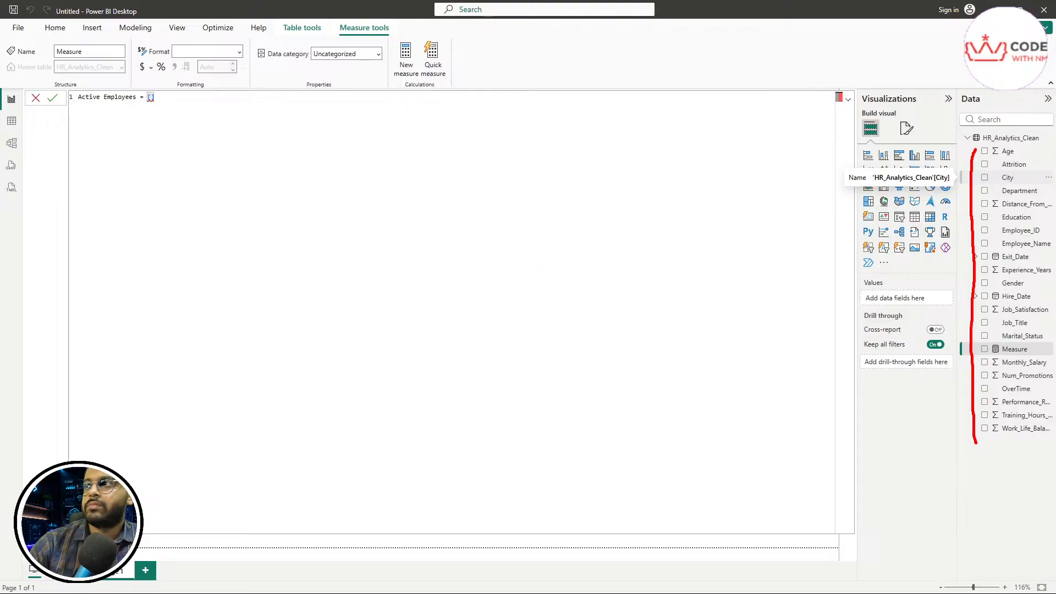
{"action": "key", "text": "Escape"}
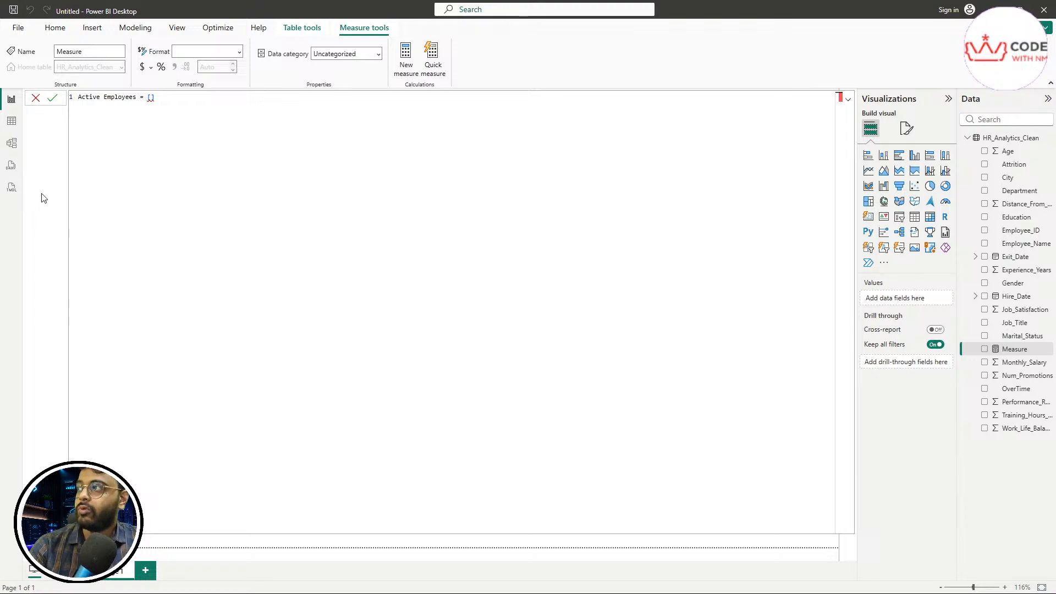
Step: Replace the Active Employees formula with 'Total Employees =' and commit it by leaving the editor
{"action": "key", "text": "ctrl+a"}
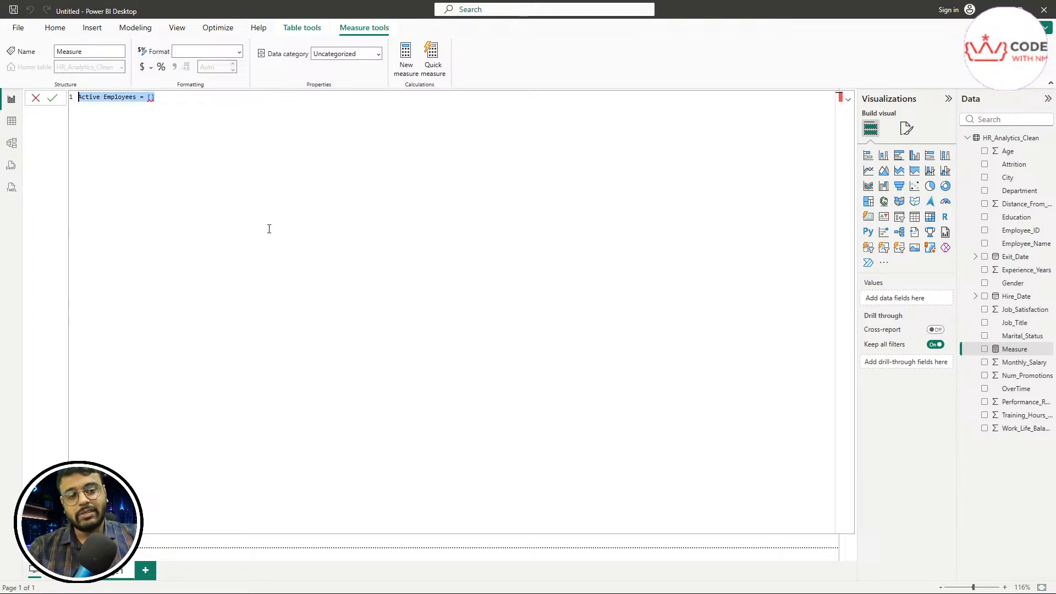
{"action": "key", "text": "BackSpace"}
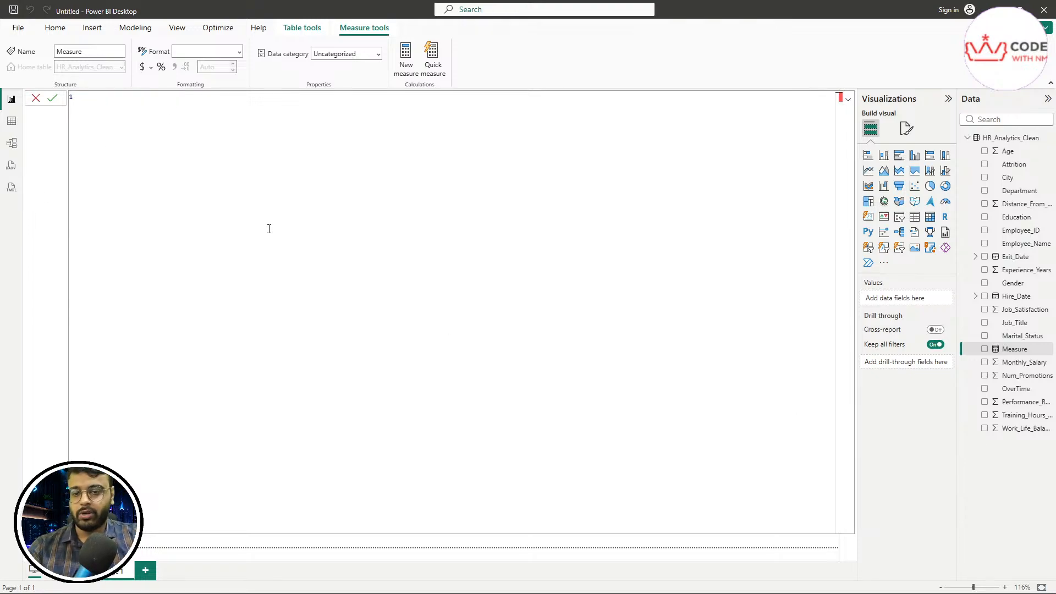
{"action": "type", "text": "Total"}
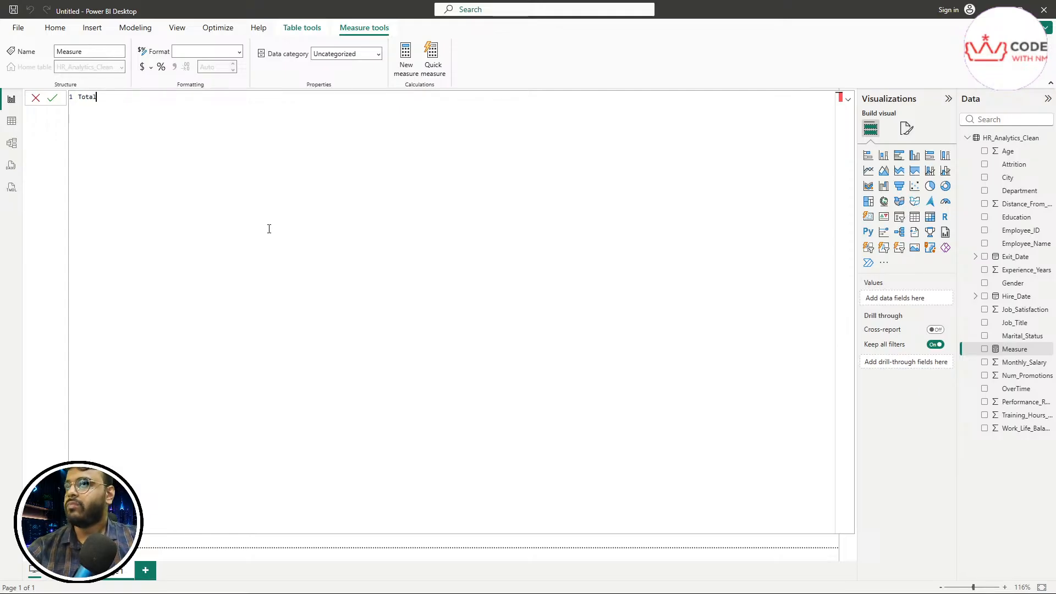
{"action": "type", "text": " Empl"}
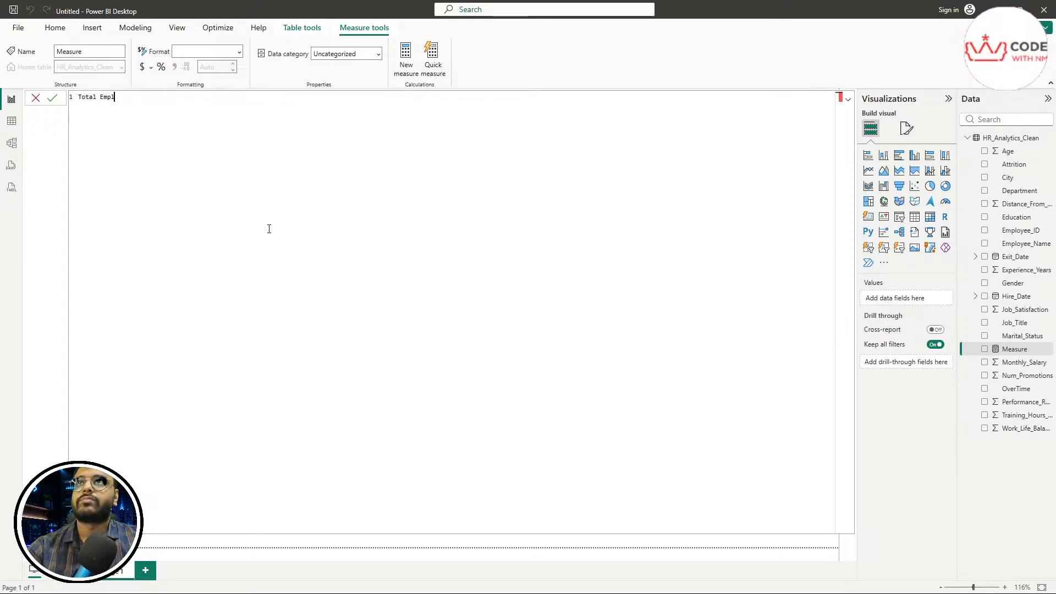
{"action": "type", "text": "oyees"}
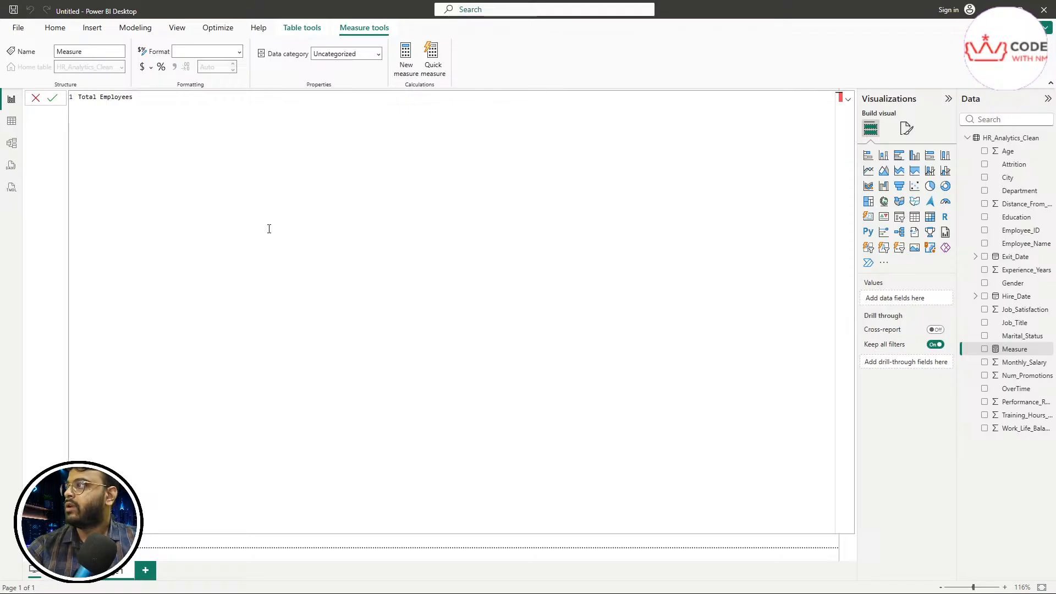
{"action": "type", "text": " ="}
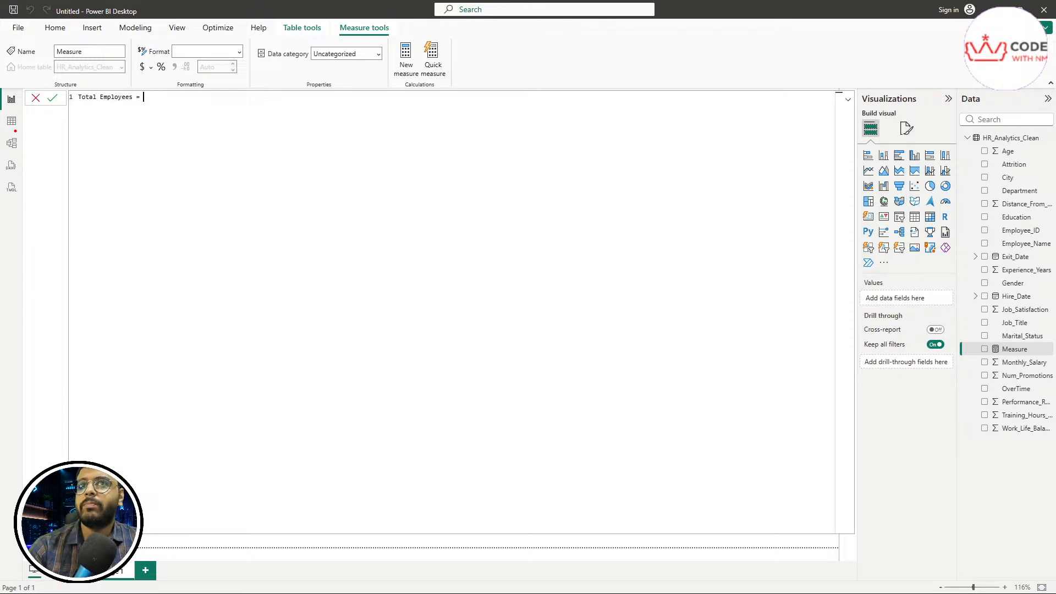
{"action": "mouse_move", "coordinate": [10, 130]}
{"action": "left_mouse_down"}
{"action": "mouse_move", "coordinate": [22, 122]}
{"action": "mouse_move", "coordinate": [6, 109]}
{"action": "mouse_move", "coordinate": [9, 129]}
{"action": "left_mouse_up"}
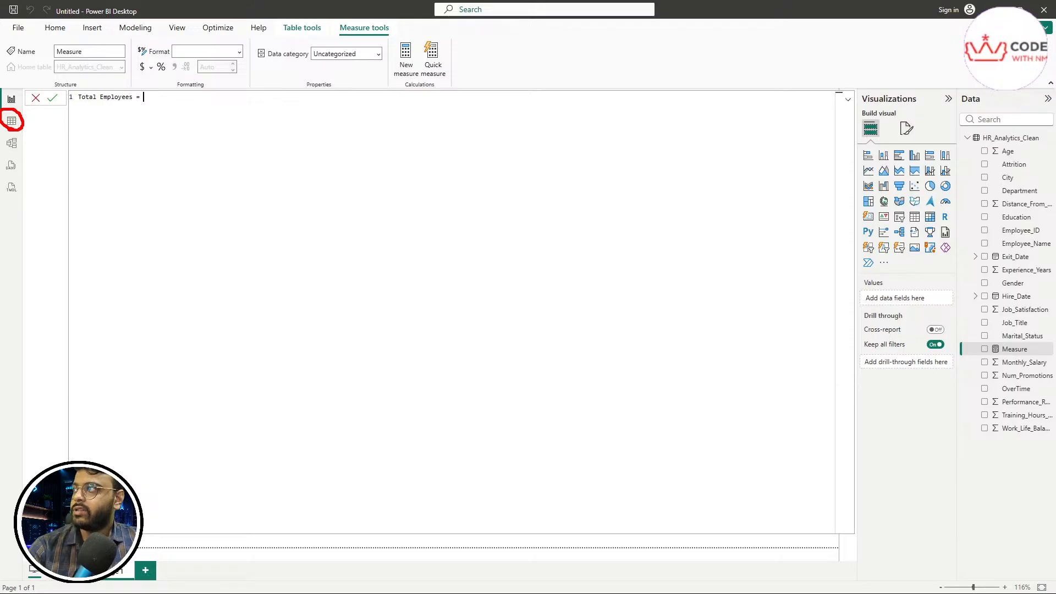
{"action": "left_click", "coordinate": [18, 122]}
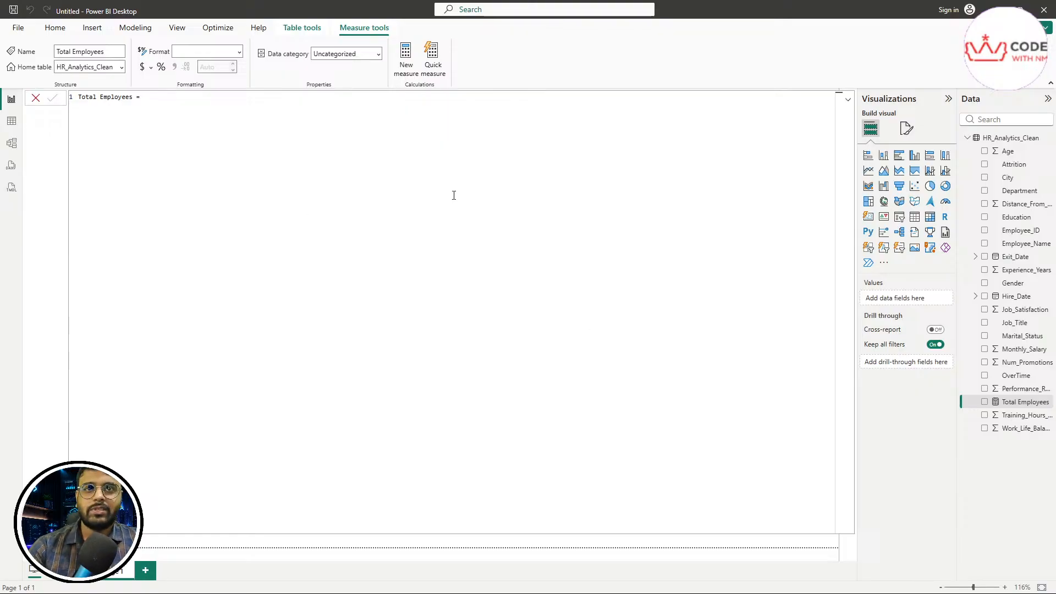
Step: Show the HR_Analytics_Clean rows, check the Department values, and scroll through all 200 rows and back
{"action": "left_click", "coordinate": [11, 121]}
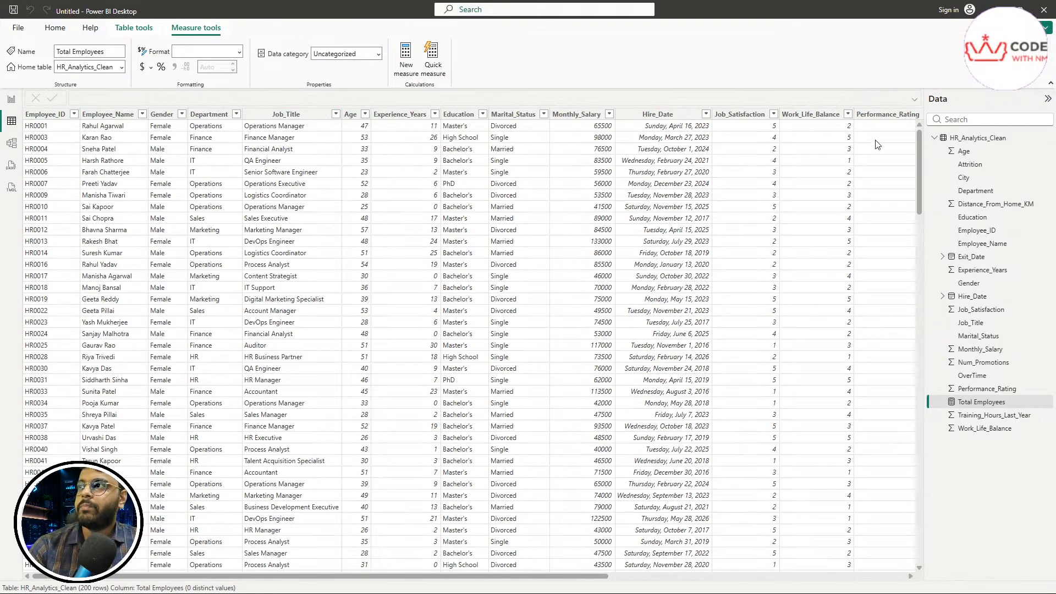
{"action": "left_click_drag", "start_coordinate": [915, 150], "coordinate": [929, 125]}
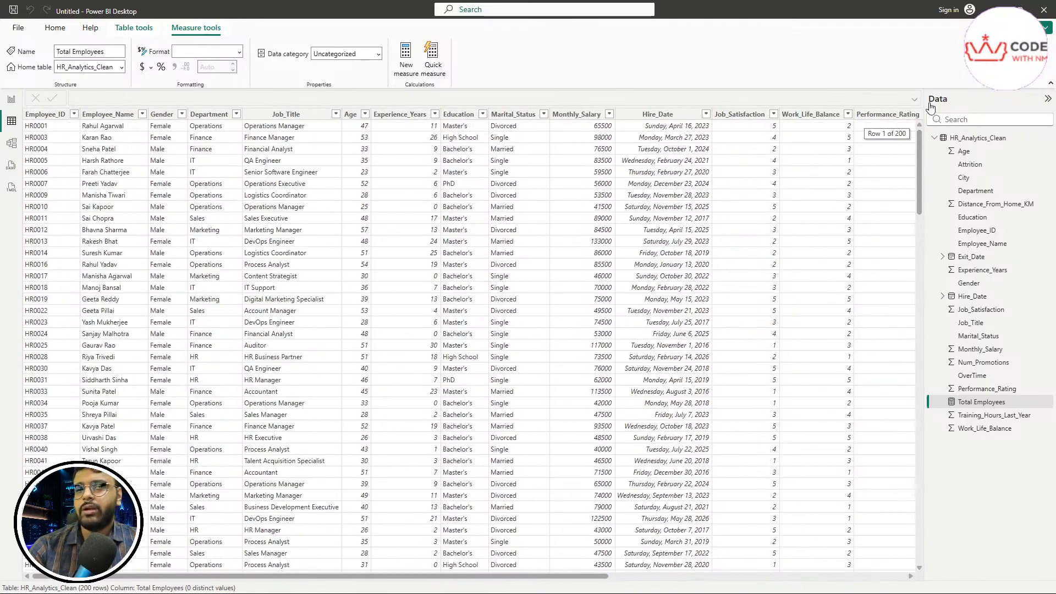
{"action": "left_click", "coordinate": [234, 116]}
{"action": "left_click", "coordinate": [239, 115]}
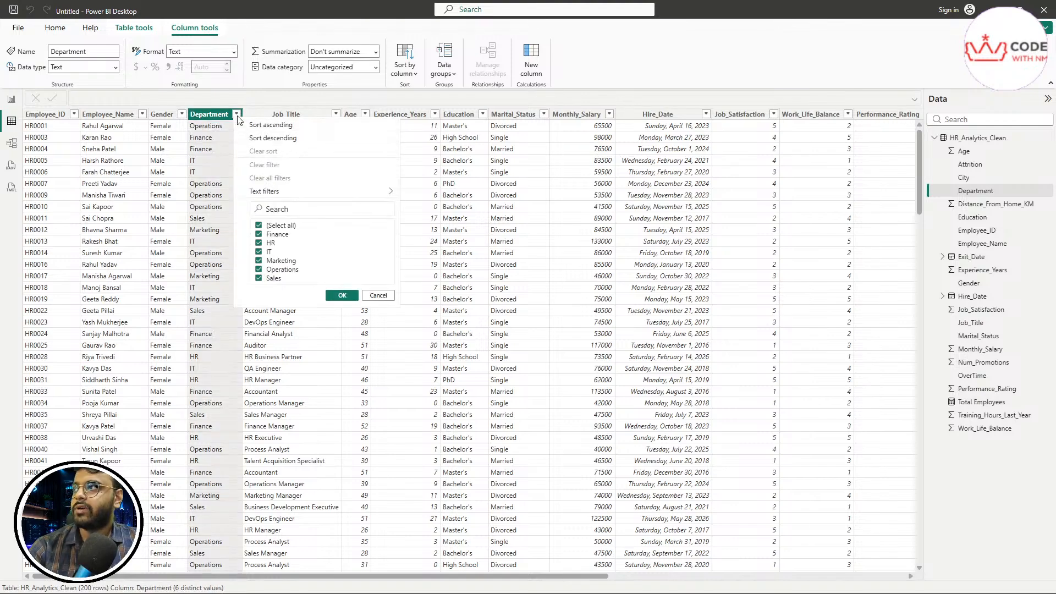
{"action": "left_click", "coordinate": [249, 101]}
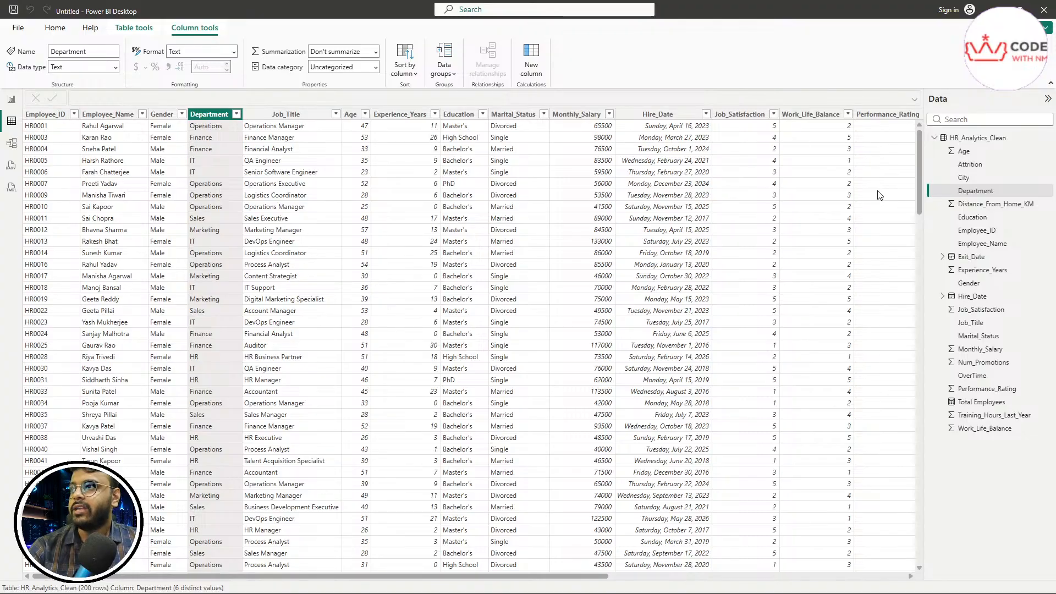
{"action": "left_click_drag", "start_coordinate": [918, 165], "coordinate": [935, 521]}
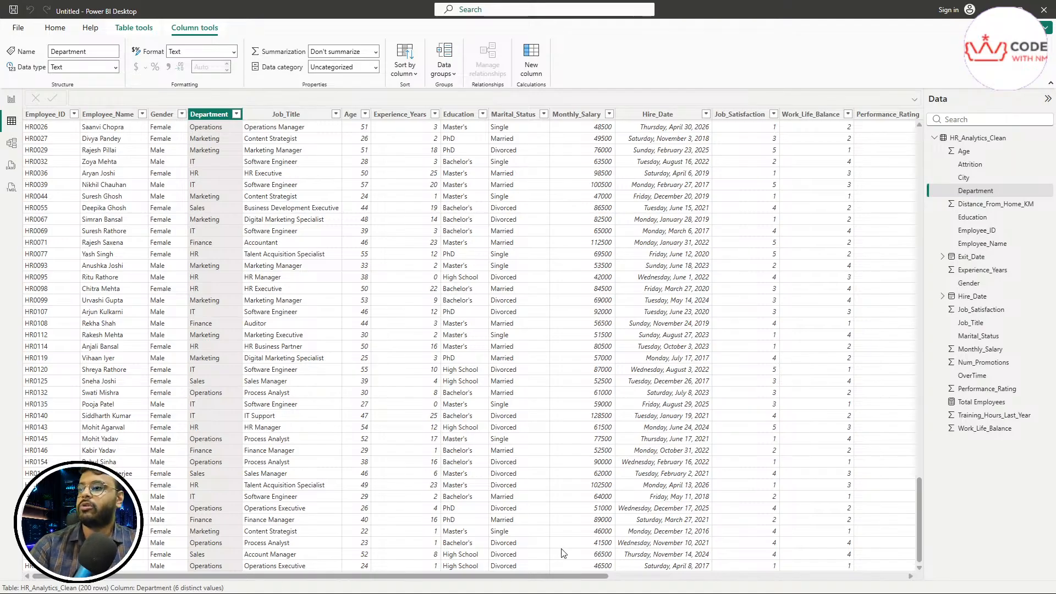
{"action": "left_click_drag", "start_coordinate": [920, 536], "coordinate": [913, 142]}
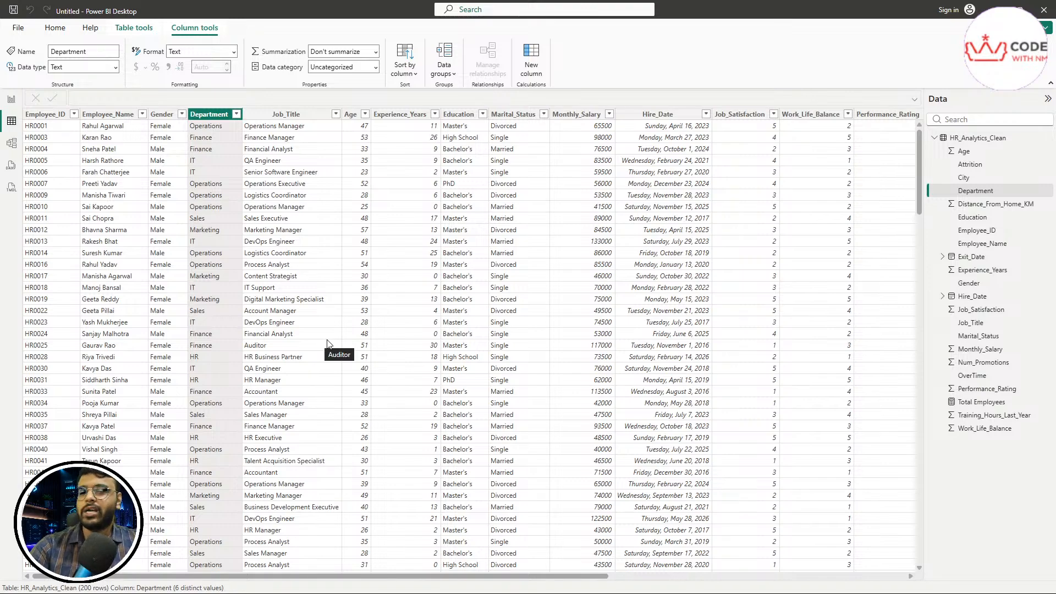
Step: Return to the report, add another new measure and start typing 'Total Employees'
{"action": "left_click", "coordinate": [11, 99]}
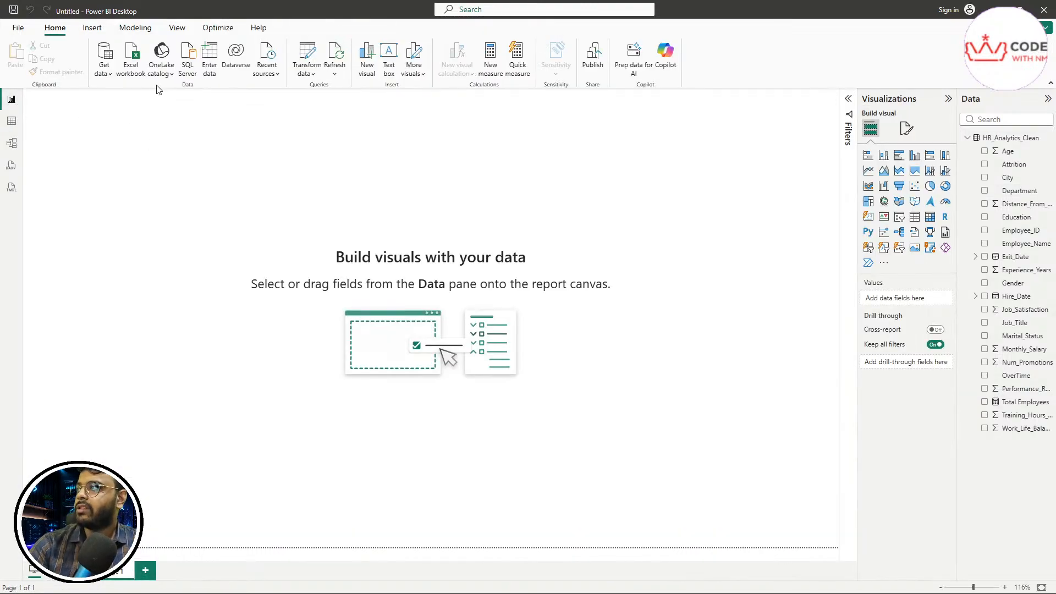
{"action": "left_click", "coordinate": [135, 28]}
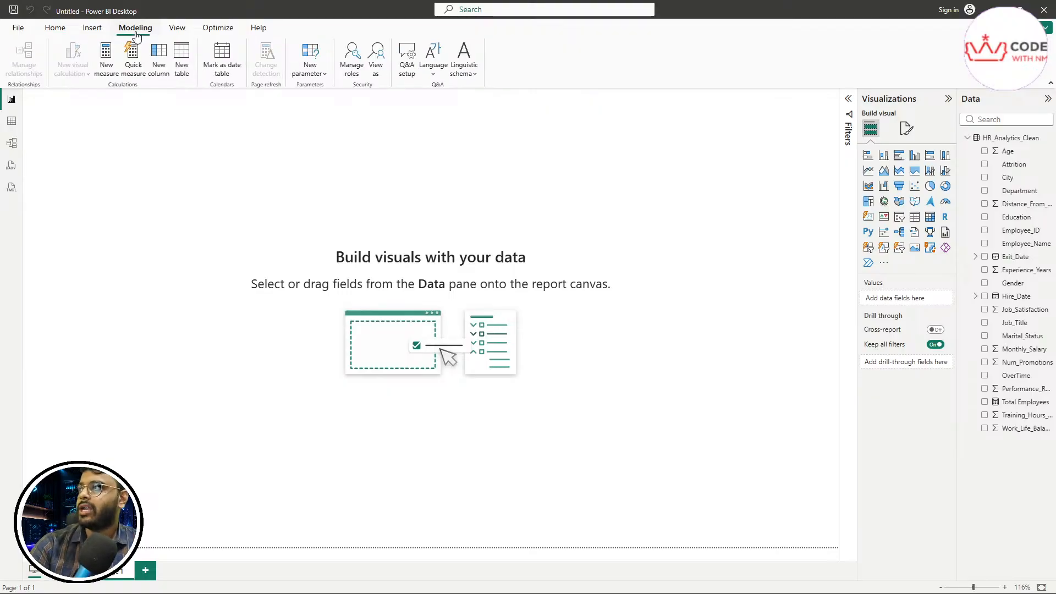
{"action": "left_click", "coordinate": [115, 77]}
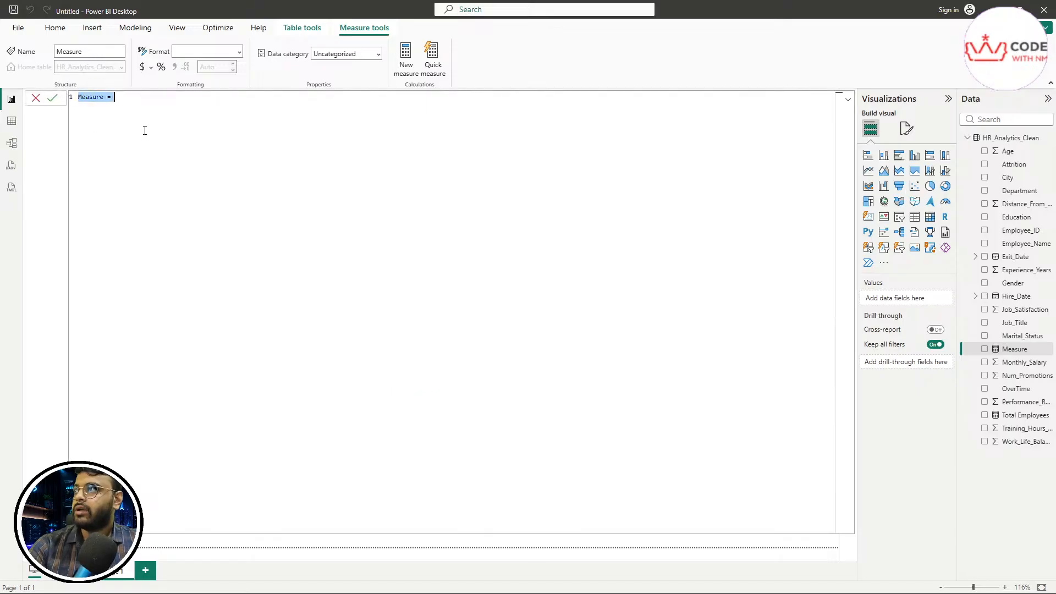
{"action": "type", "text": "Total "}
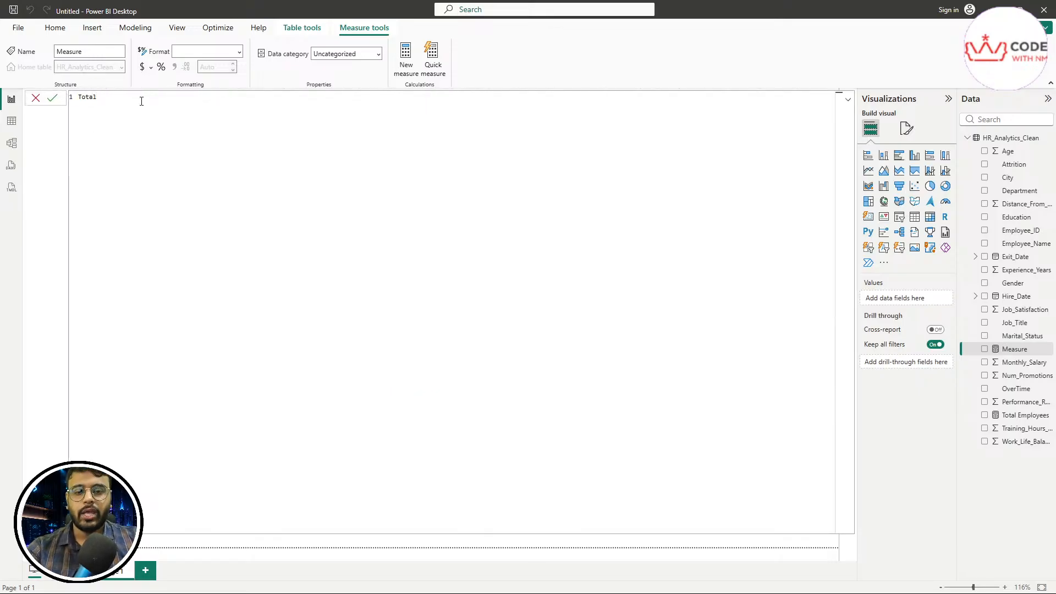
{"action": "type", "text": "Emplo"}
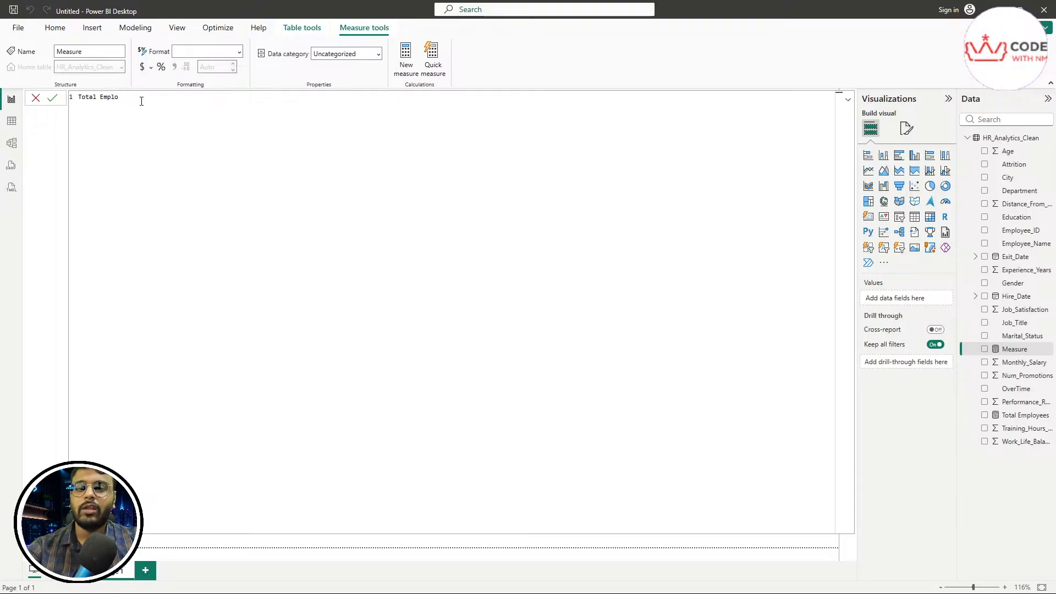
{"action": "type", "text": "yees ="}
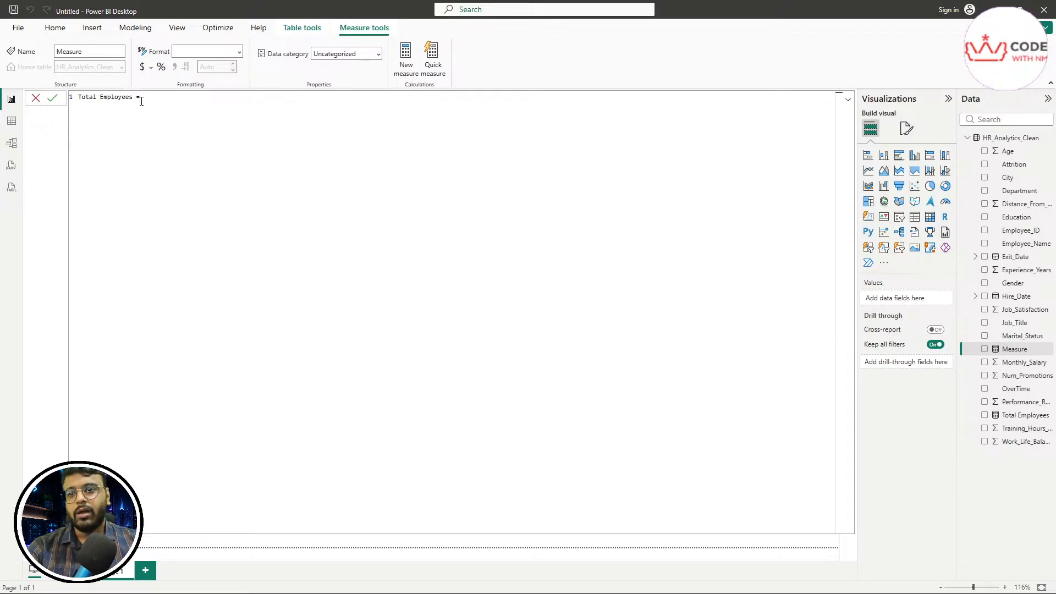
Step: Complete the formula as COUNT(HR_Analytics_Clean[Employee_ID]) and attempt to commit it
{"action": "type", "text": "CO"}
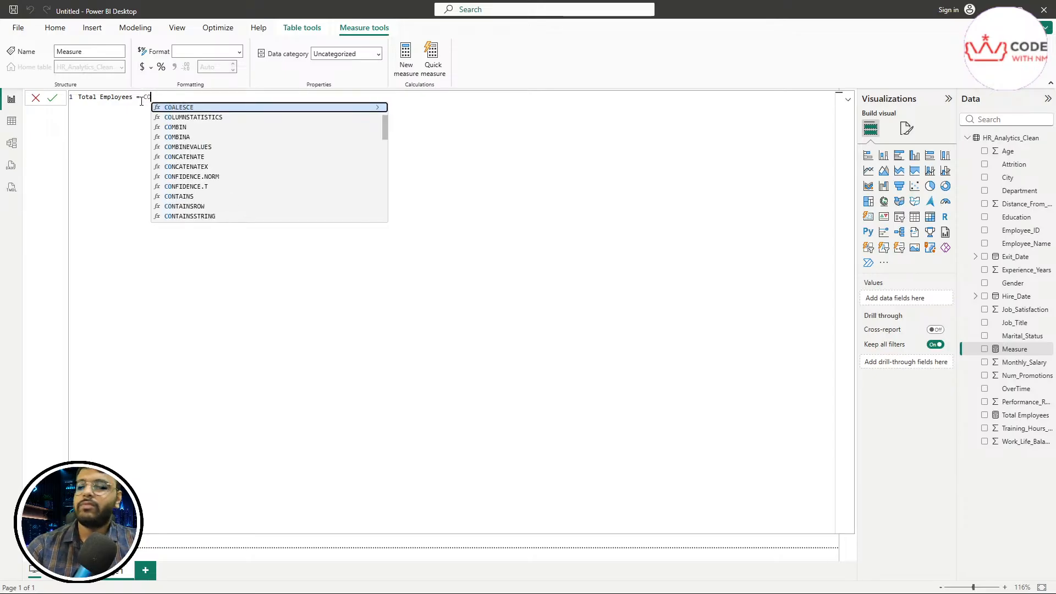
{"action": "type", "text": "UNT("}
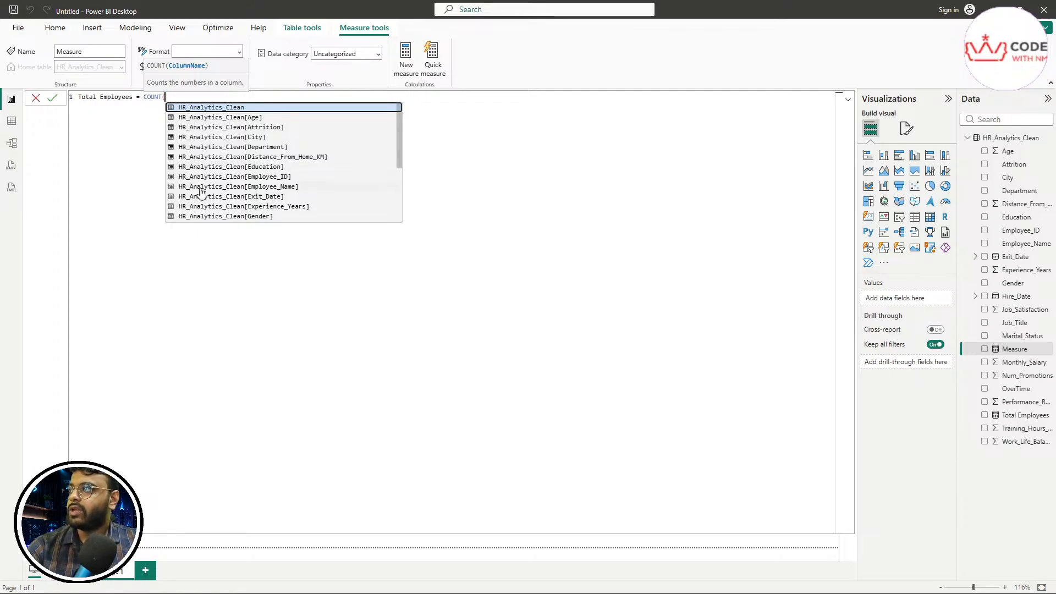
{"action": "scroll", "coordinate": [259, 209], "scroll_direction": "down", "scroll_amount": 3}
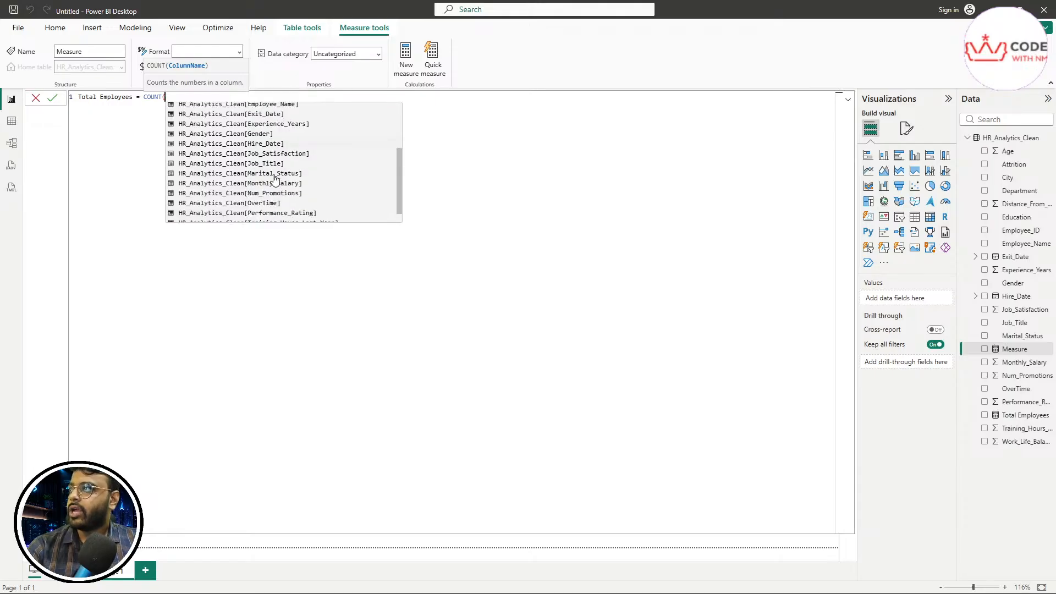
{"action": "scroll", "coordinate": [275, 179], "scroll_direction": "down", "scroll_amount": 1}
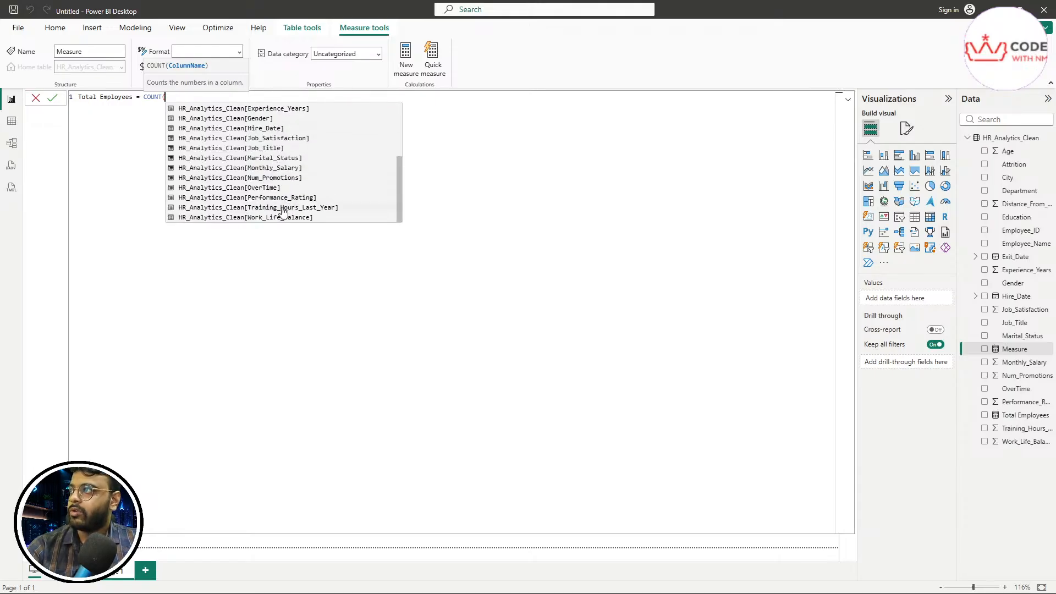
{"action": "scroll", "coordinate": [282, 212], "scroll_direction": "up", "scroll_amount": 4}
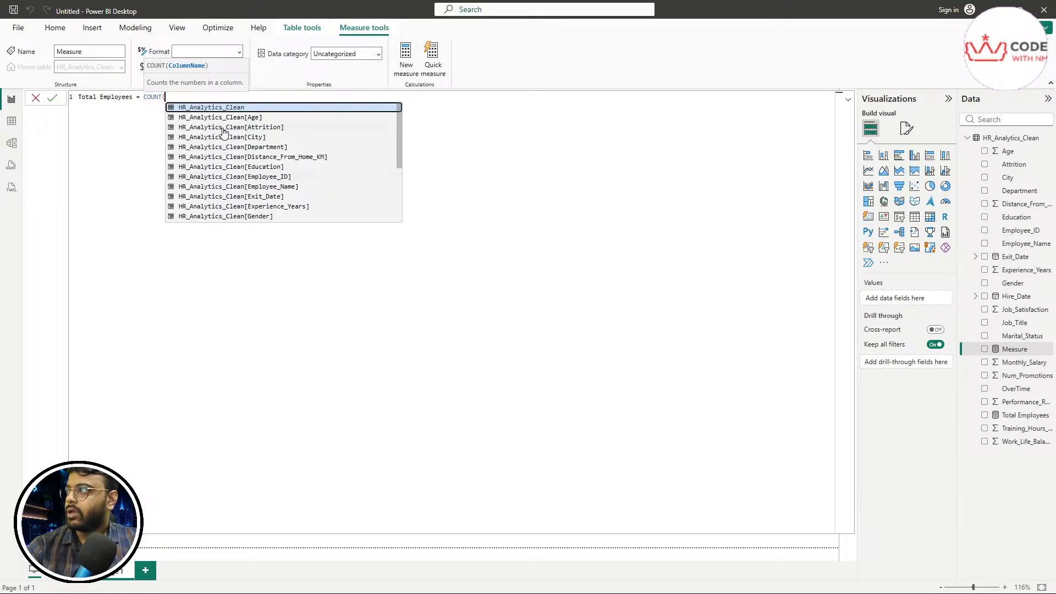
{"action": "left_click", "coordinate": [271, 177]}
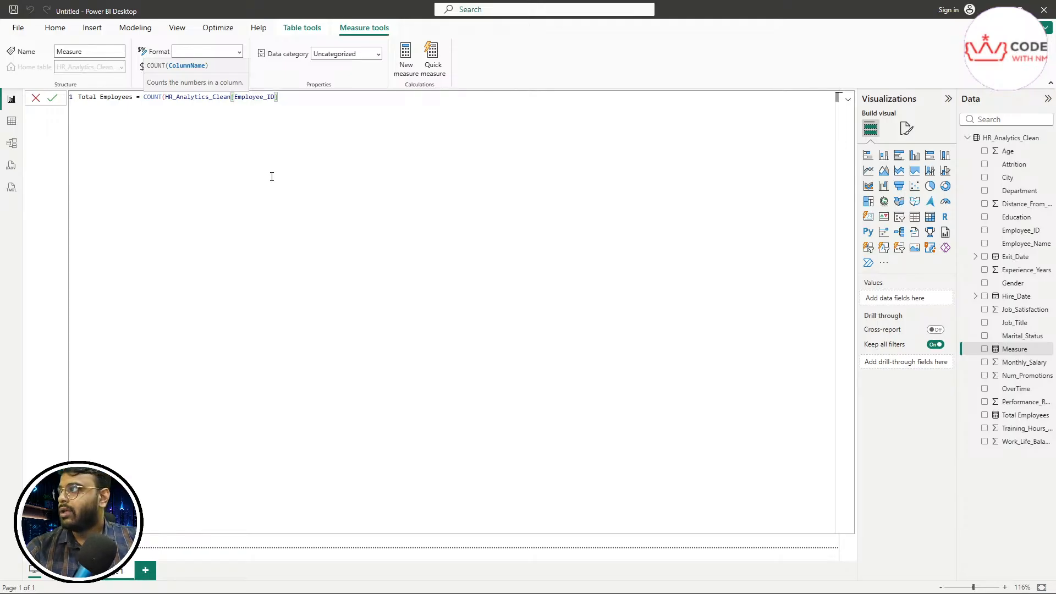
{"action": "type", "text": ")"}
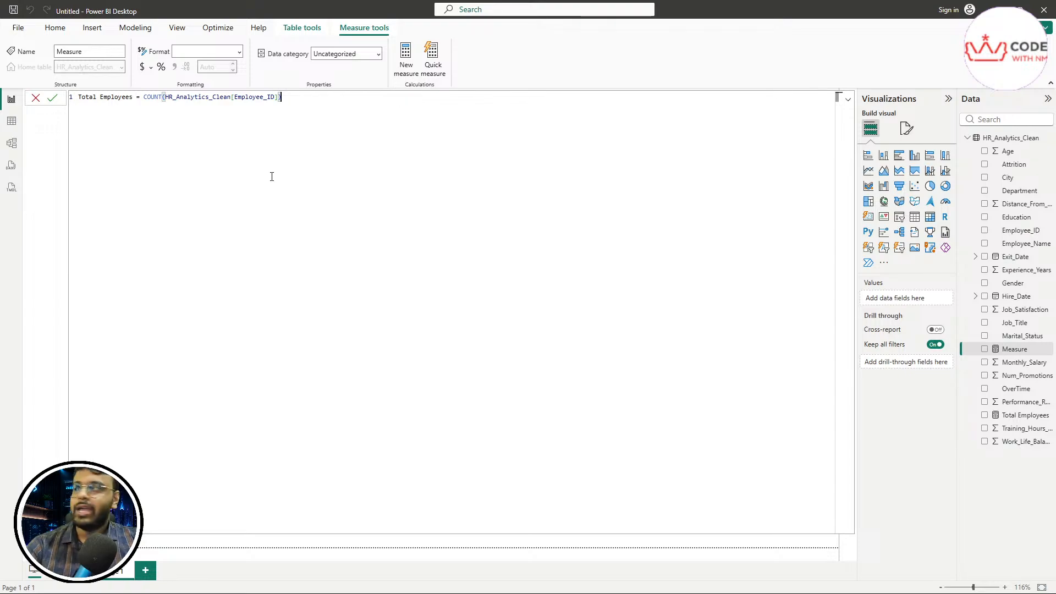
{"action": "left_click", "coordinate": [54, 104]}
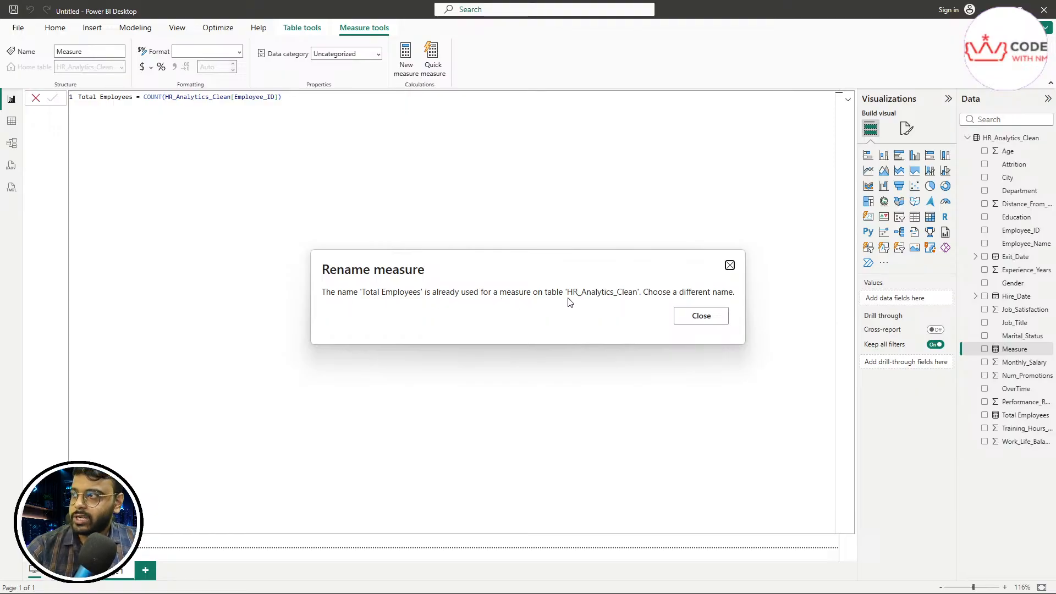
Step: Dismiss the name-conflict warning and inspect the formula, selecting then deselecting the Total Employees name
{"action": "left_click", "coordinate": [698, 325]}
{"action": "key", "text": "ctrl+a"}
{"action": "key", "text": "ctrl+c"}
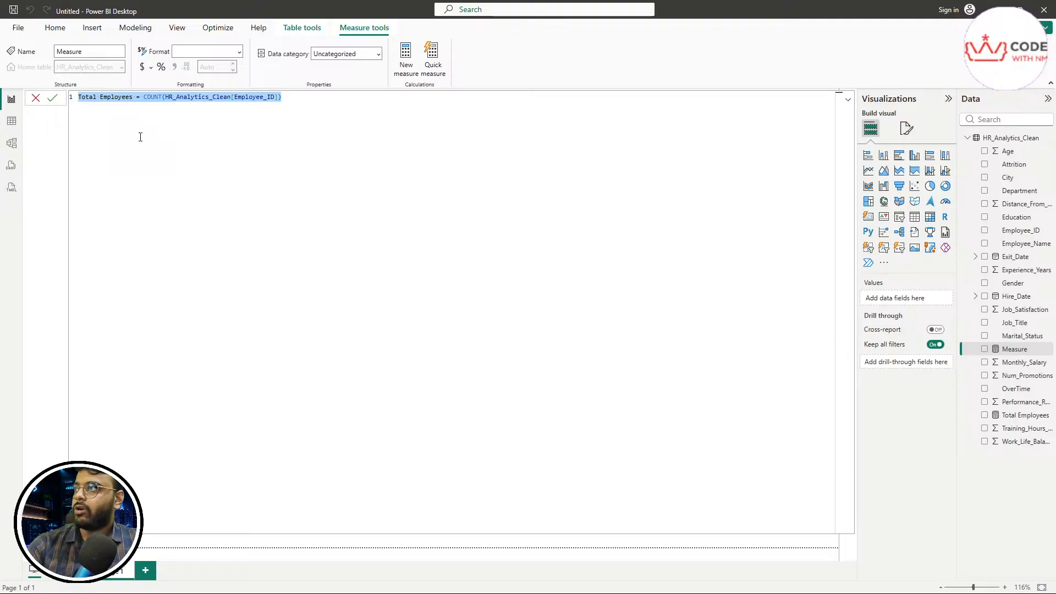
{"action": "left_click", "coordinate": [142, 138]}
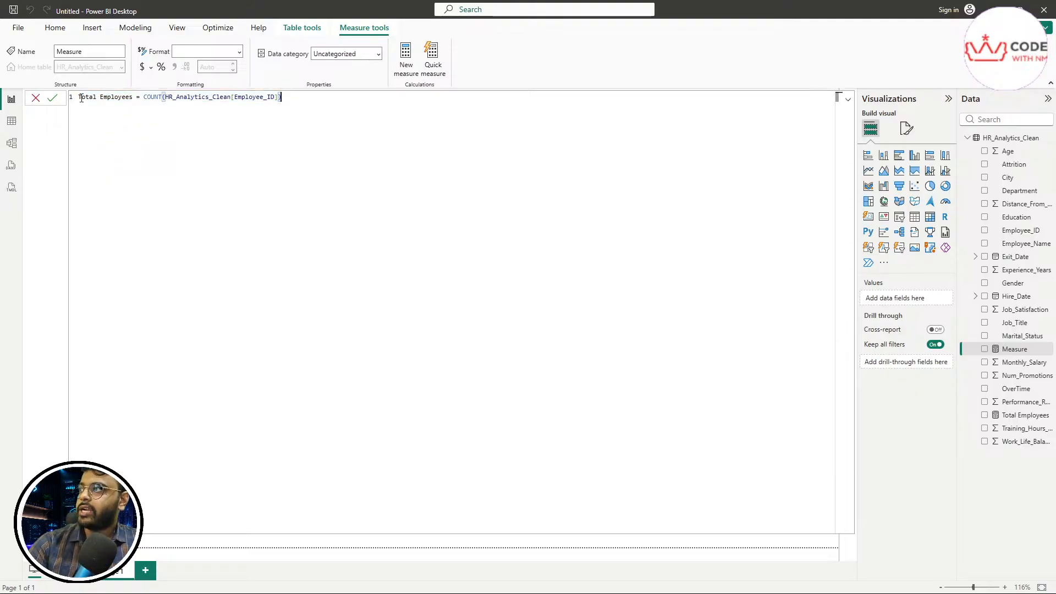
{"action": "left_click_drag", "start_coordinate": [81, 98], "coordinate": [133, 97]}
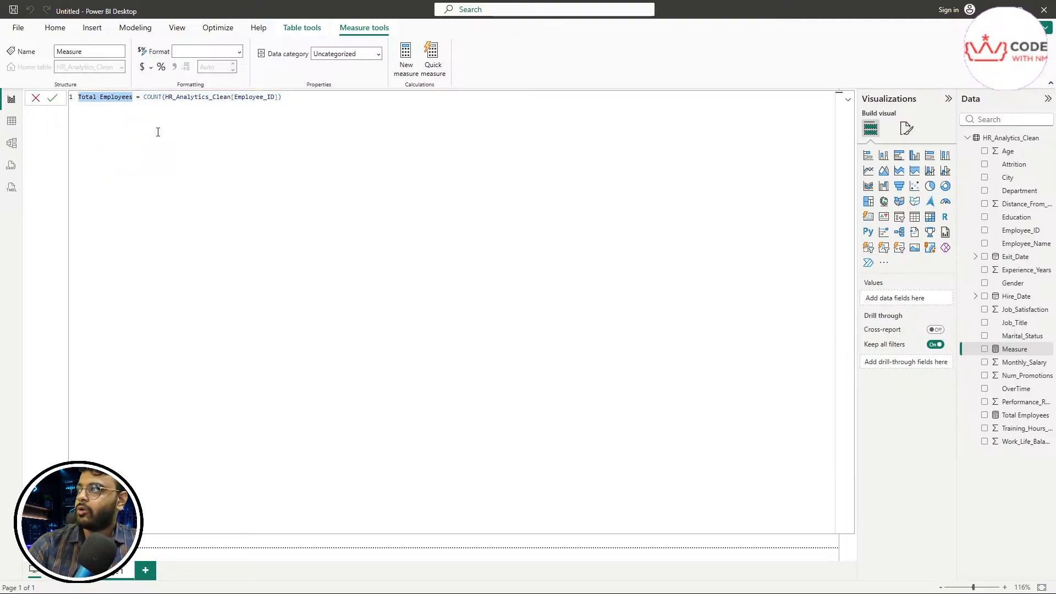
{"action": "left_click", "coordinate": [158, 132]}
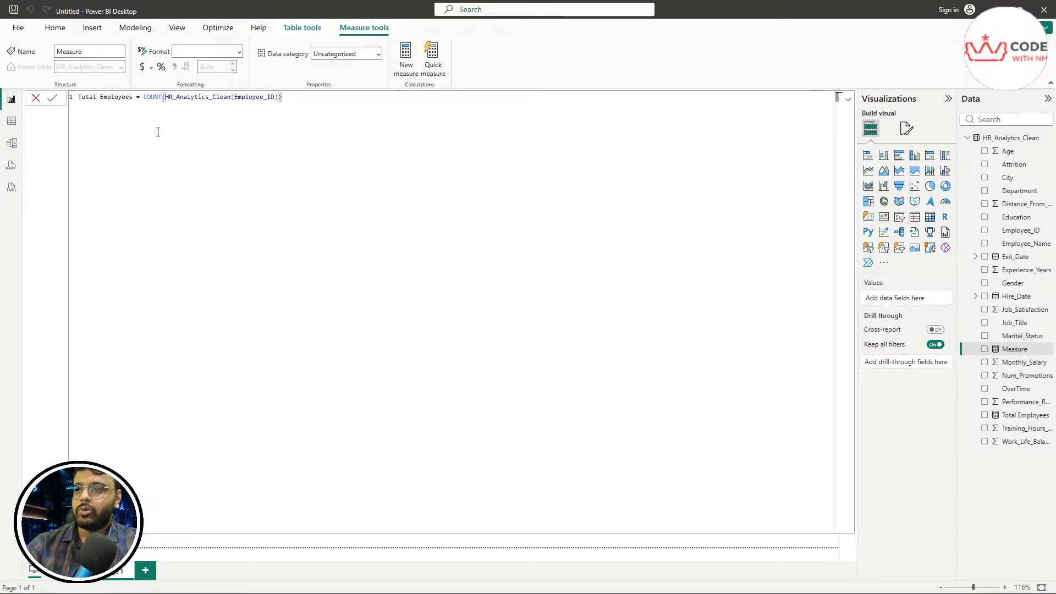
{"action": "left_click", "coordinate": [157, 132]}
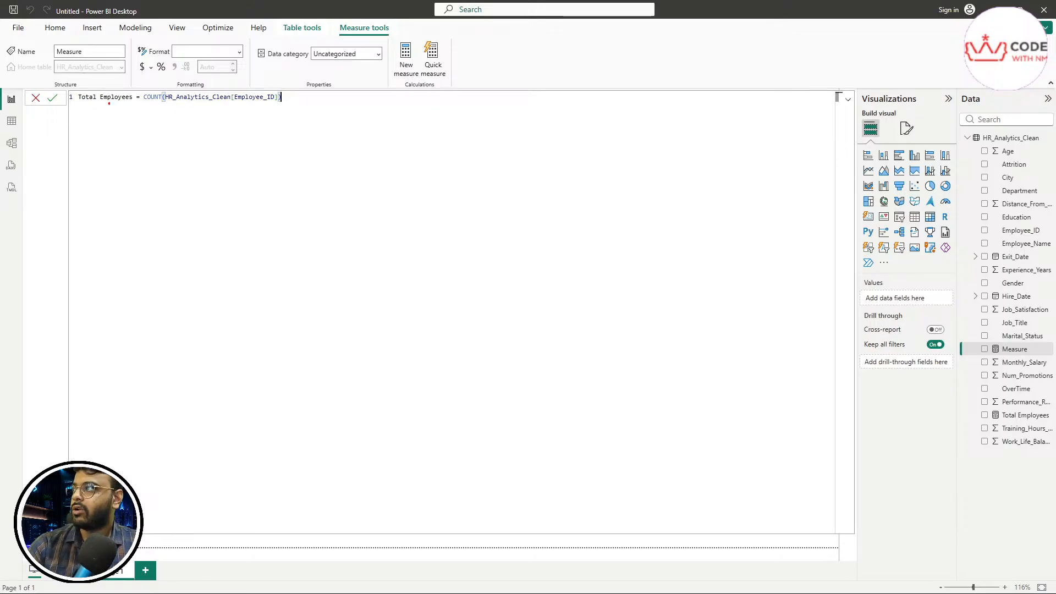
{"action": "mouse_move", "coordinate": [993, 105]}
{"action": "left_mouse_down"}
{"action": "mouse_move", "coordinate": [973, 83]}
{"action": "mouse_move", "coordinate": [956, 97]}
{"action": "mouse_move", "coordinate": [971, 108]}
{"action": "left_mouse_up"}
{"action": "left_click_drag", "start_coordinate": [970, 145], "coordinate": [975, 462]}
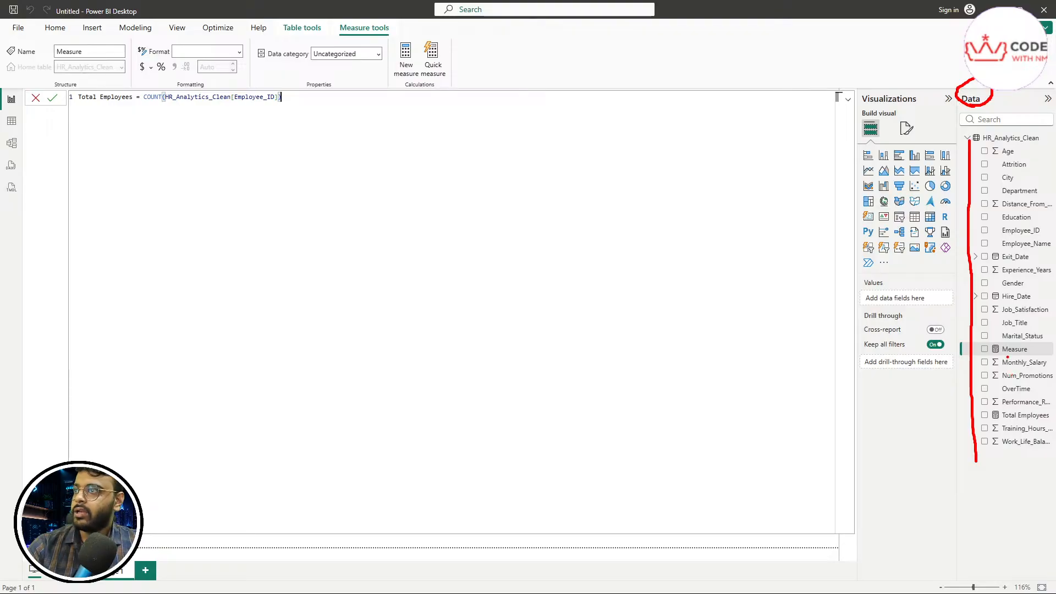
{"action": "left_click_drag", "start_coordinate": [994, 358], "coordinate": [1048, 353]}
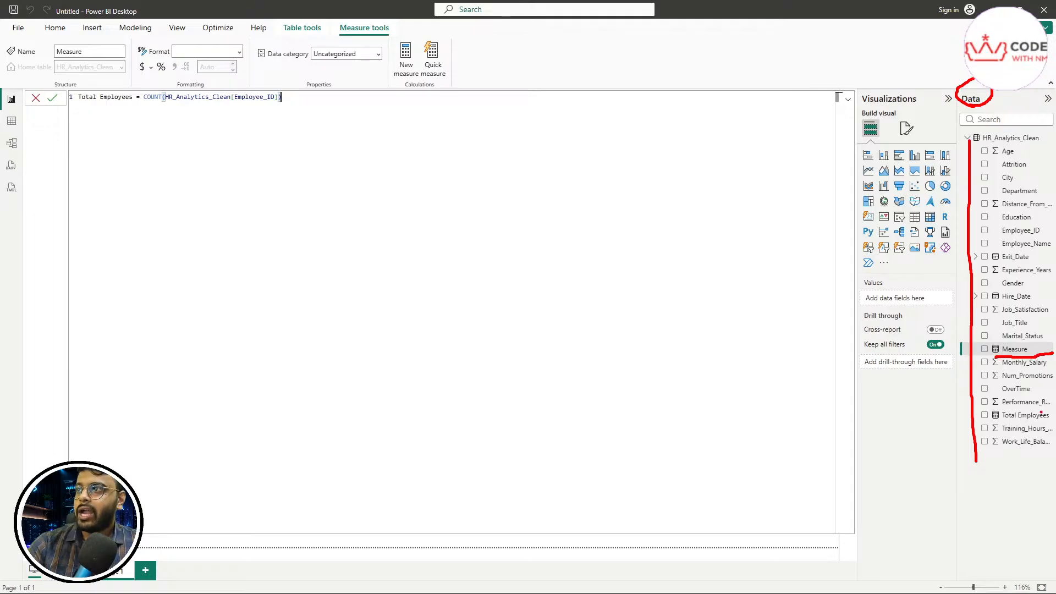
{"action": "mouse_move", "coordinate": [996, 422]}
{"action": "left_mouse_down"}
{"action": "mouse_move", "coordinate": [991, 411]}
{"action": "mouse_move", "coordinate": [993, 421]}
{"action": "left_mouse_up"}
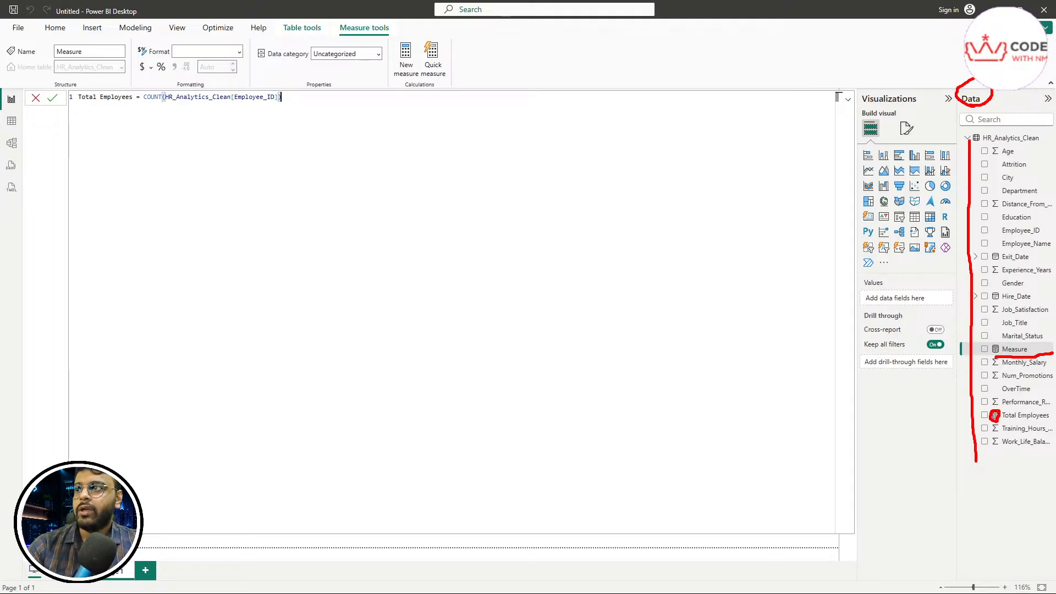
{"action": "left_click_drag", "start_coordinate": [998, 422], "coordinate": [1051, 419]}
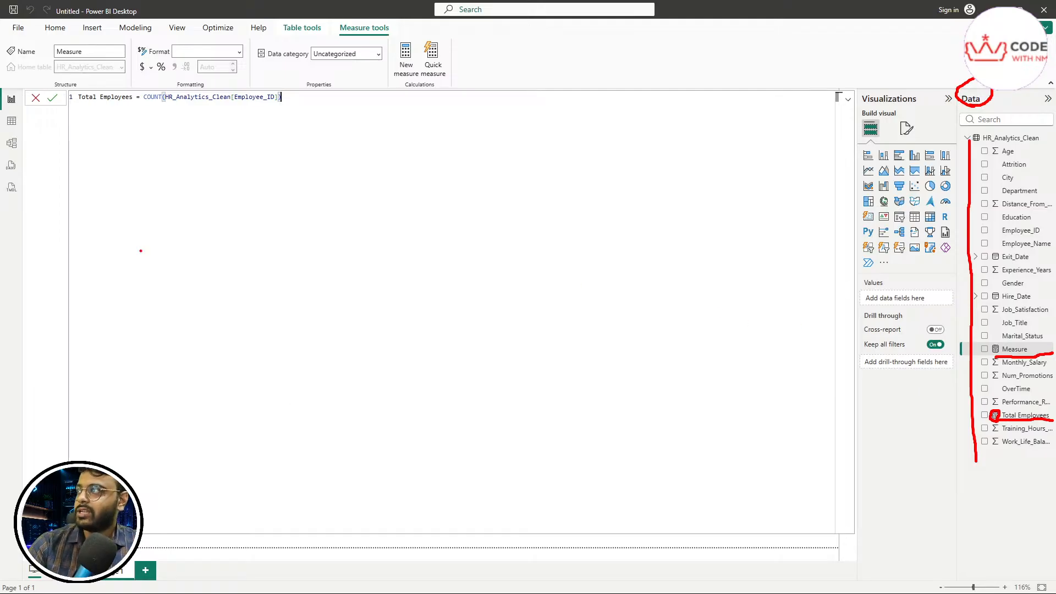
{"action": "left_click_drag", "start_coordinate": [87, 101], "coordinate": [134, 105]}
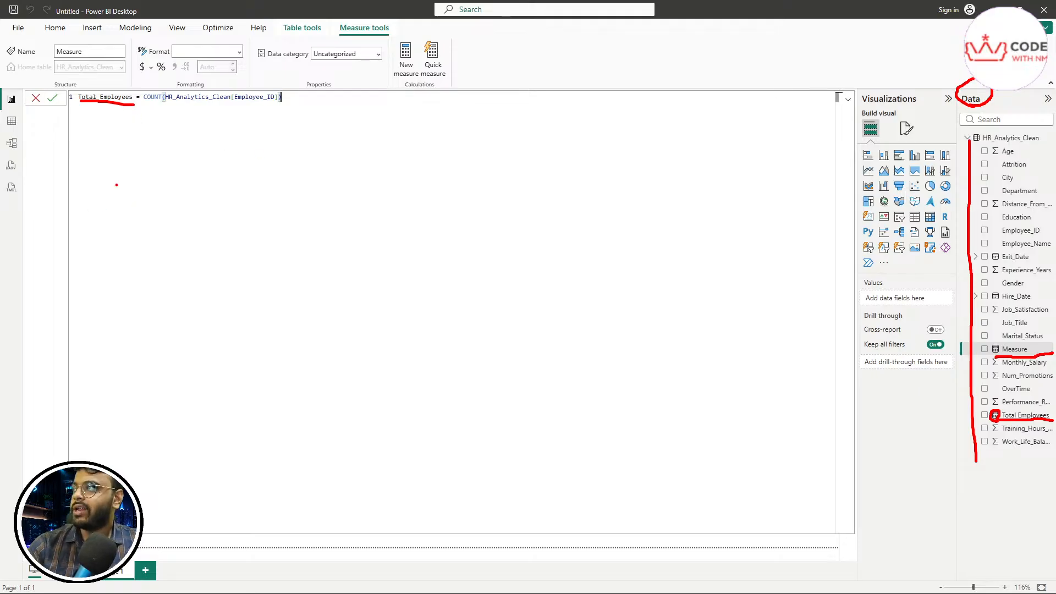
{"action": "mouse_move", "coordinate": [306, 109]}
{"action": "left_mouse_down"}
{"action": "mouse_move", "coordinate": [63, 99]}
{"action": "mouse_move", "coordinate": [172, 83]}
{"action": "mouse_move", "coordinate": [306, 98]}
{"action": "left_mouse_up"}
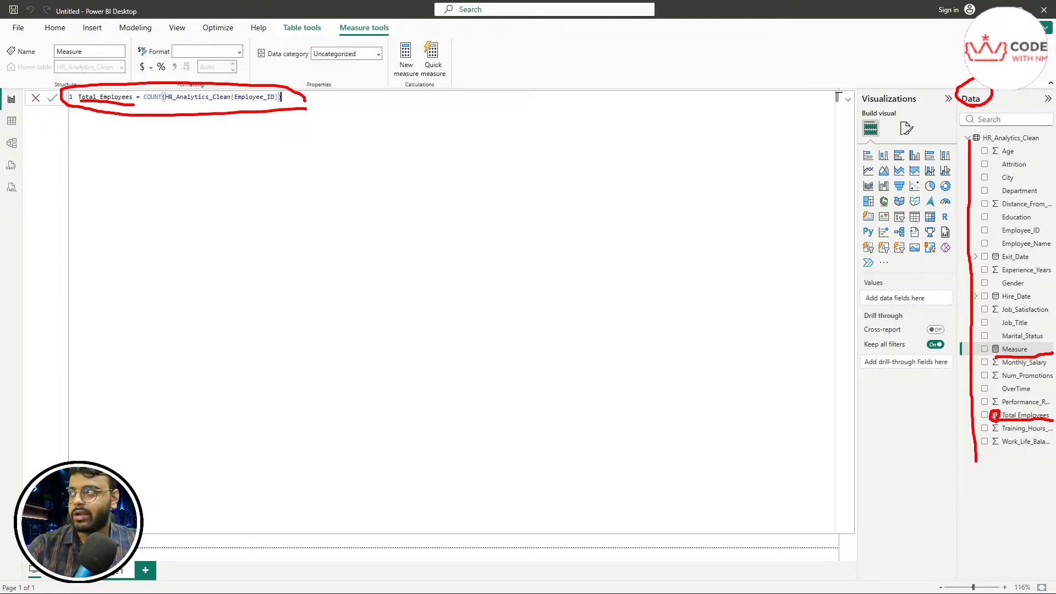
{"action": "key", "text": "Escape"}
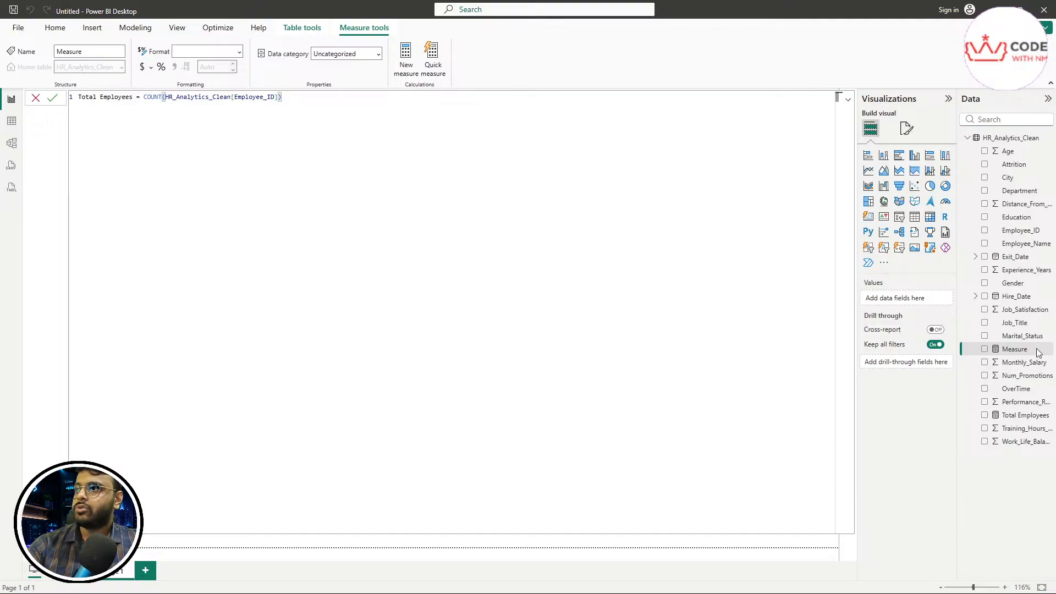
Step: Cancel the placeholder Measure and paste COUNT(HR_Analytics_Clean[Employee_ID]) into the existing Total Employees measure
{"action": "left_click", "coordinate": [36, 100]}
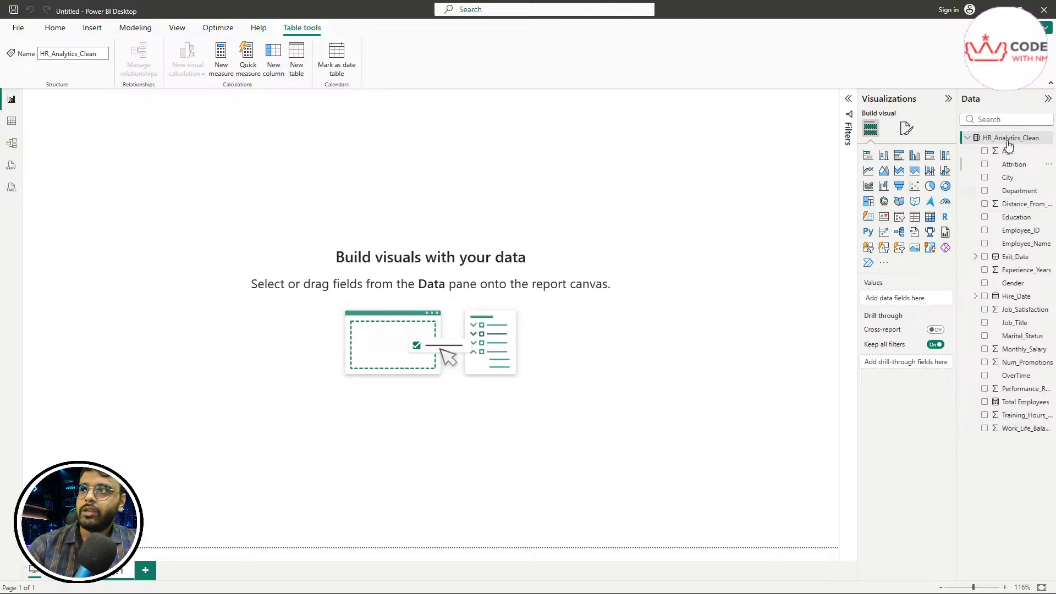
{"action": "left_click", "coordinate": [1015, 407]}
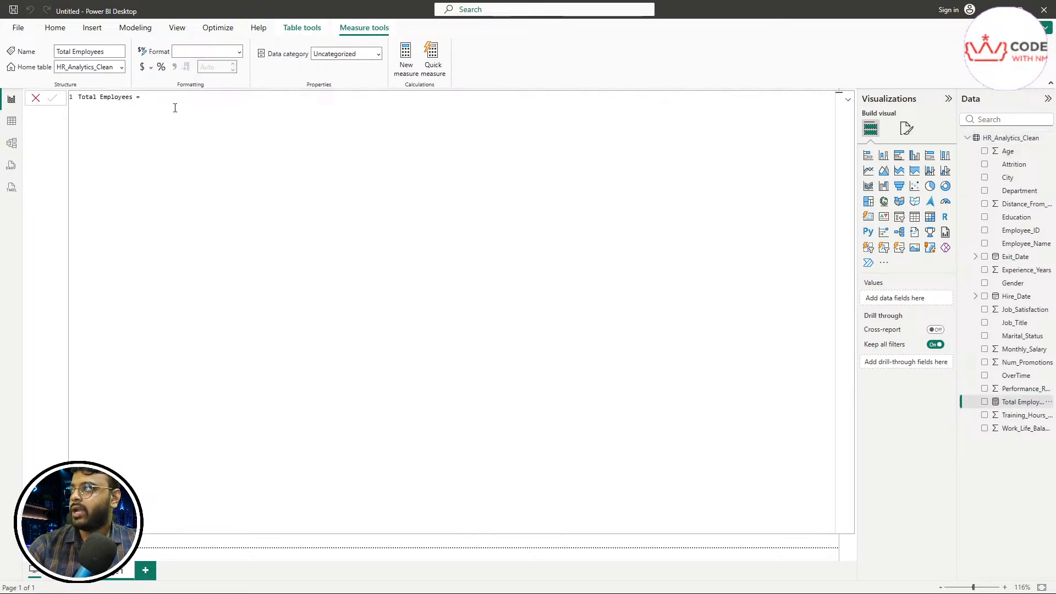
{"action": "left_click_drag", "start_coordinate": [193, 98], "coordinate": [79, 97]}
{"action": "left_click", "coordinate": [312, 155]}
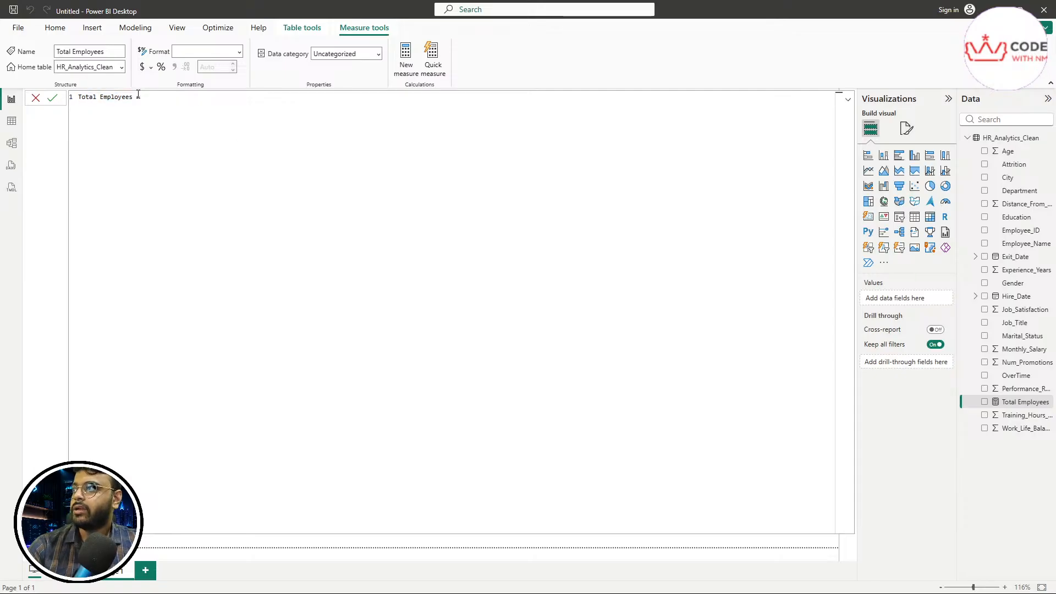
{"action": "left_click_drag", "start_coordinate": [144, 96], "coordinate": [8, 91]}
{"action": "key", "text": "ctrl+v"}
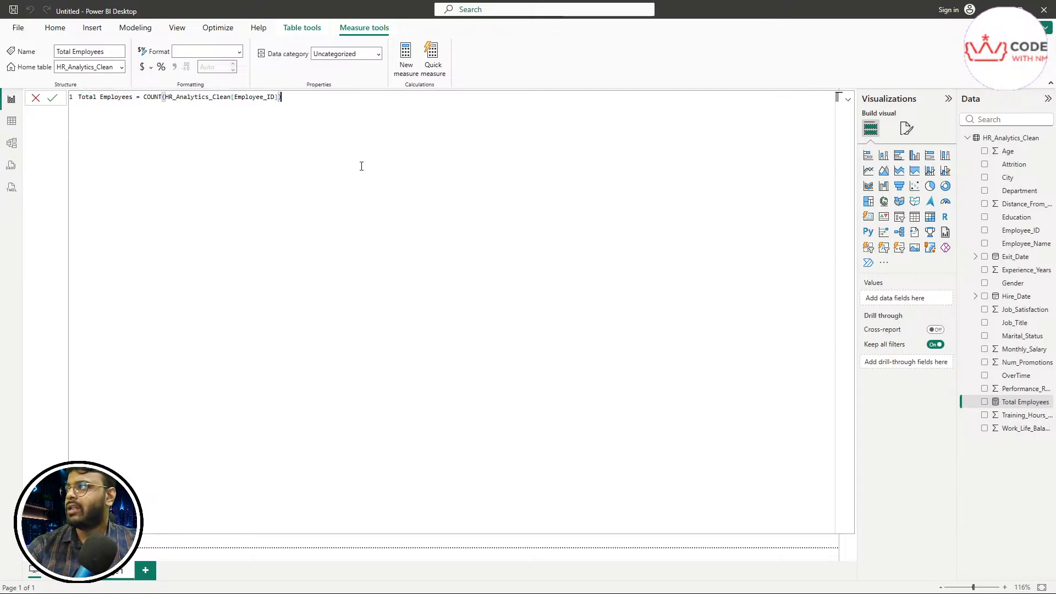
{"action": "key", "text": "Return"}
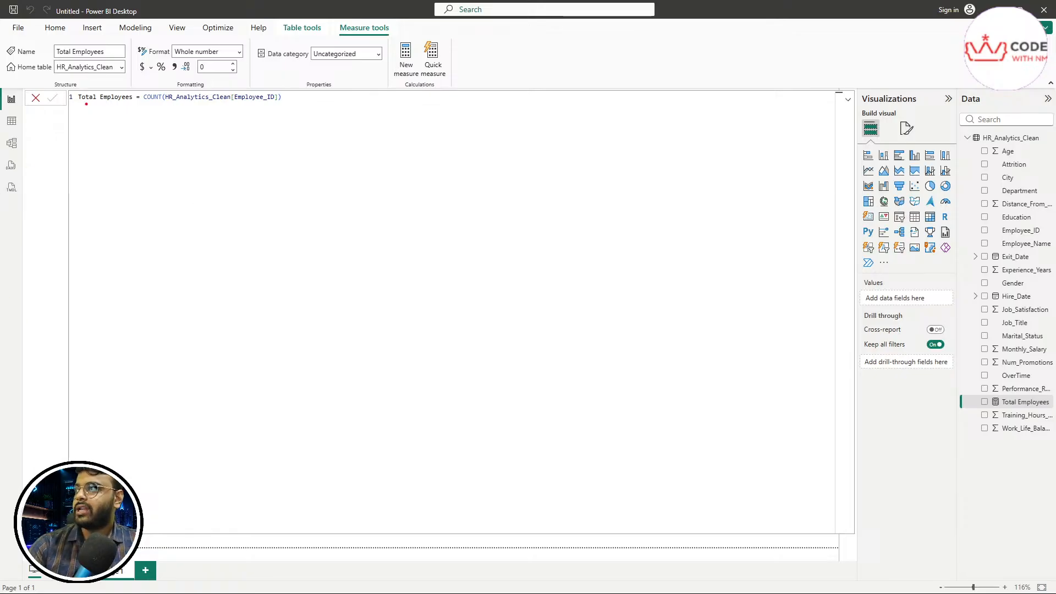
{"action": "left_click_drag", "start_coordinate": [29, 58], "coordinate": [68, 57]}
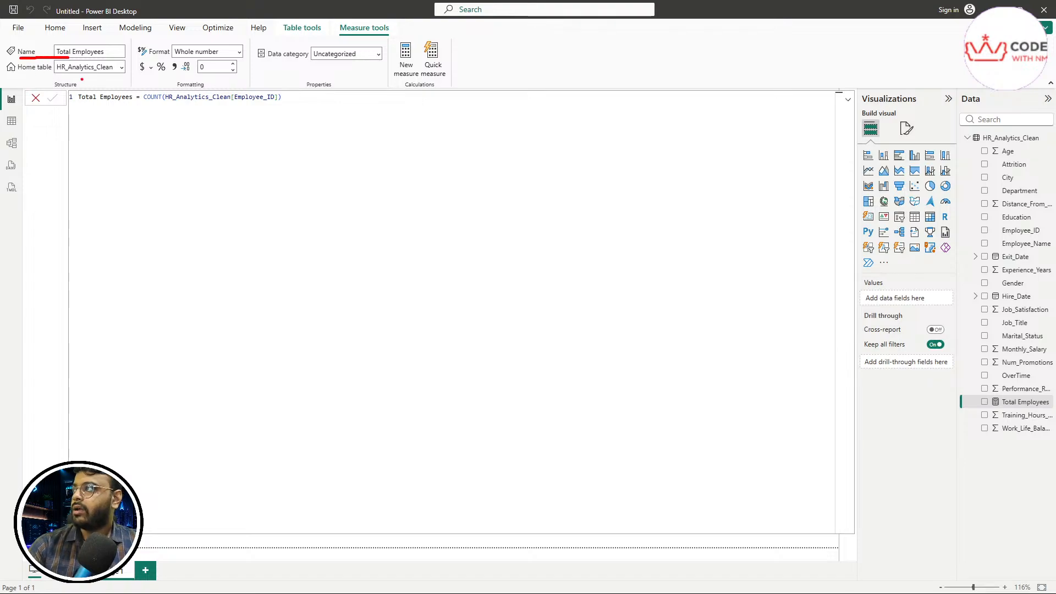
{"action": "mouse_move", "coordinate": [37, 79]}
{"action": "left_mouse_down"}
{"action": "mouse_move", "coordinate": [127, 76]}
{"action": "mouse_move", "coordinate": [127, 60]}
{"action": "mouse_move", "coordinate": [60, 60]}
{"action": "left_mouse_up"}
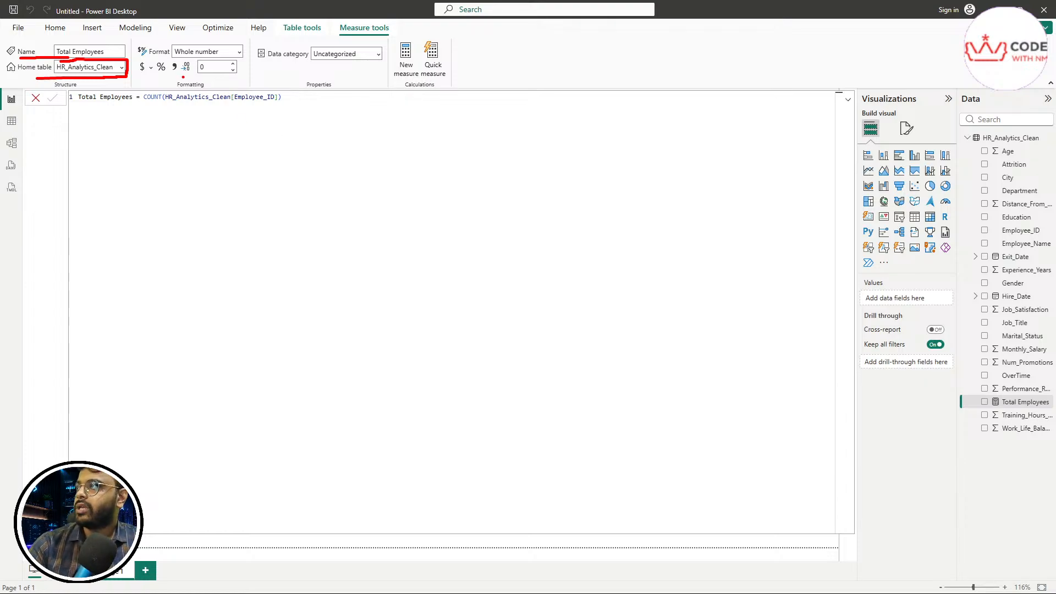
{"action": "mouse_move", "coordinate": [183, 77]}
{"action": "left_mouse_down"}
{"action": "mouse_move", "coordinate": [244, 73]}
{"action": "mouse_move", "coordinate": [239, 61]}
{"action": "mouse_move", "coordinate": [180, 59]}
{"action": "mouse_move", "coordinate": [181, 76]}
{"action": "left_mouse_up"}
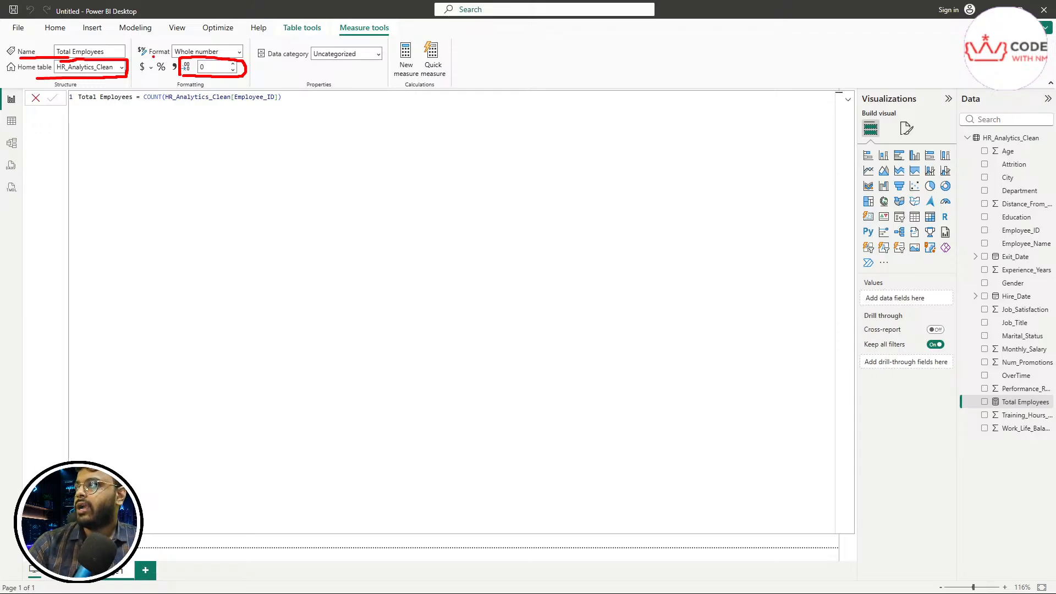
{"action": "left_click_drag", "start_coordinate": [153, 56], "coordinate": [171, 56]}
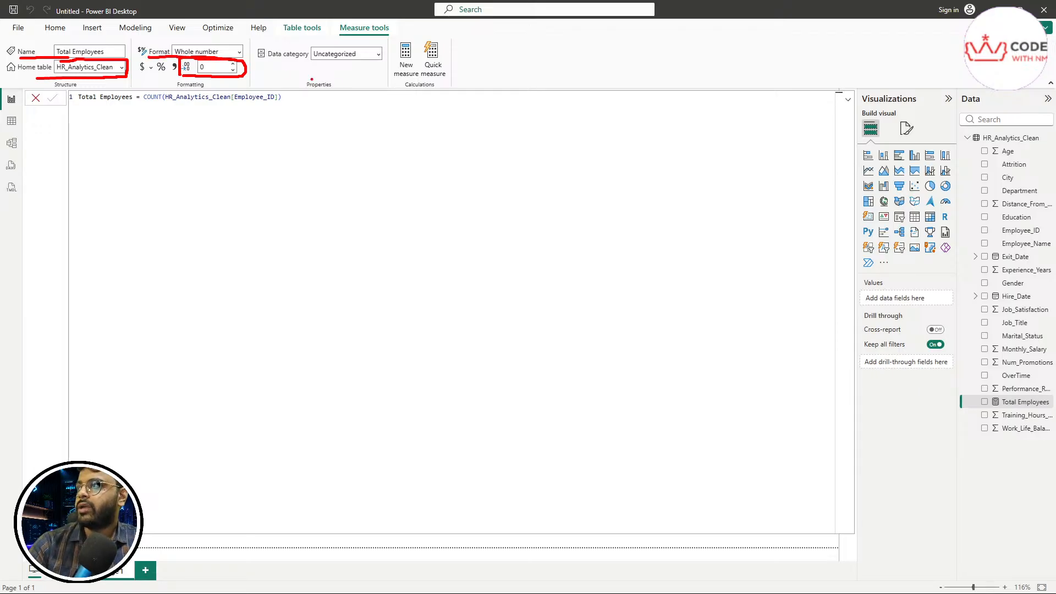
{"action": "left_click_drag", "start_coordinate": [266, 64], "coordinate": [367, 63]}
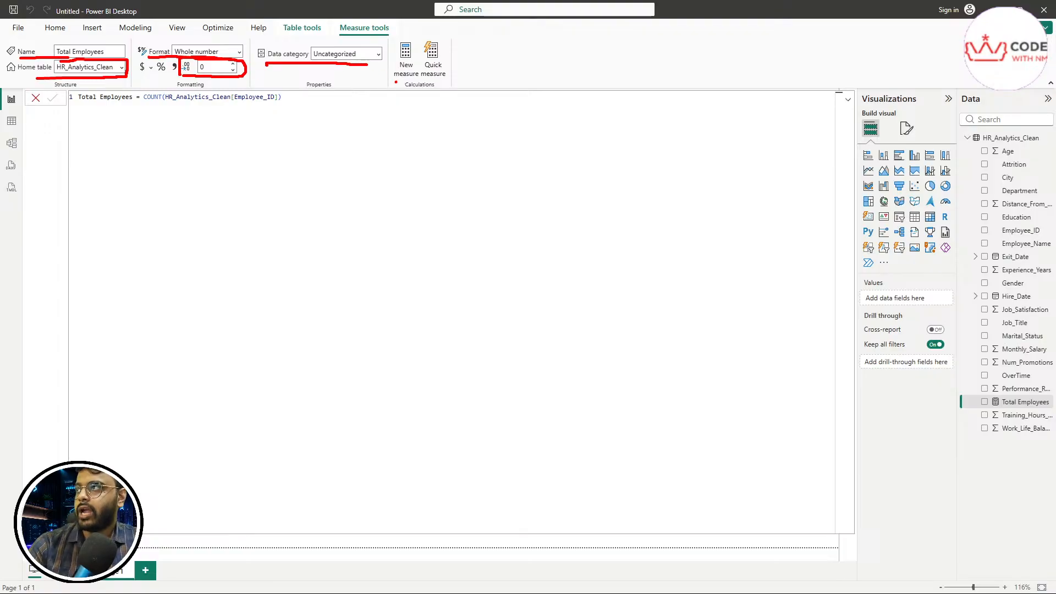
{"action": "mouse_move", "coordinate": [395, 82]}
{"action": "left_mouse_down"}
{"action": "mouse_move", "coordinate": [419, 82]}
{"action": "mouse_move", "coordinate": [417, 41]}
{"action": "mouse_move", "coordinate": [388, 48]}
{"action": "mouse_move", "coordinate": [392, 85]}
{"action": "left_mouse_up"}
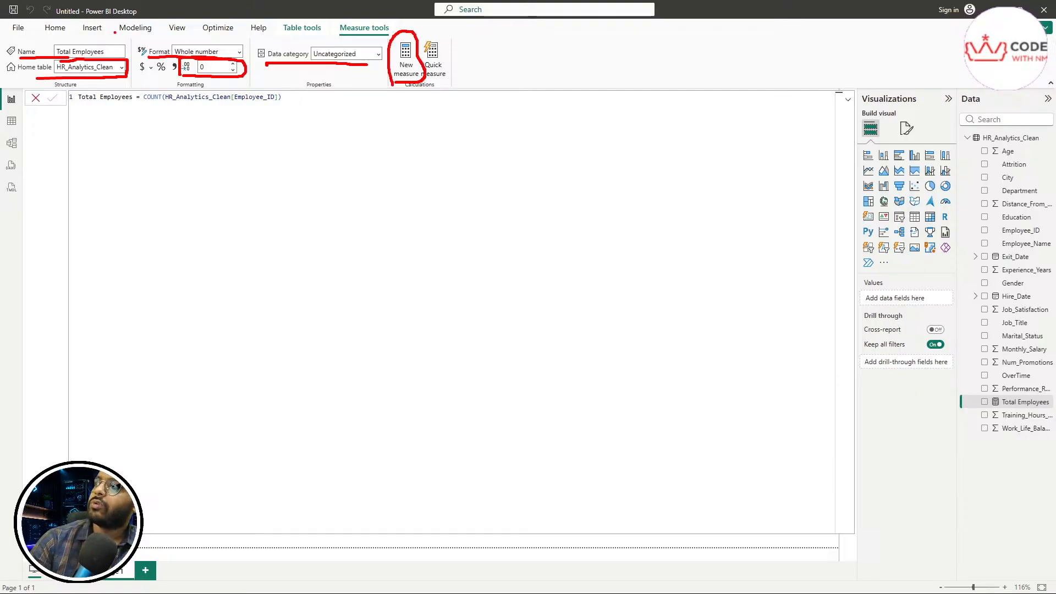
{"action": "mouse_move", "coordinate": [116, 35]}
{"action": "left_mouse_down"}
{"action": "mouse_move", "coordinate": [162, 36]}
{"action": "mouse_move", "coordinate": [147, 20]}
{"action": "mouse_move", "coordinate": [114, 25]}
{"action": "mouse_move", "coordinate": [117, 36]}
{"action": "left_mouse_up"}
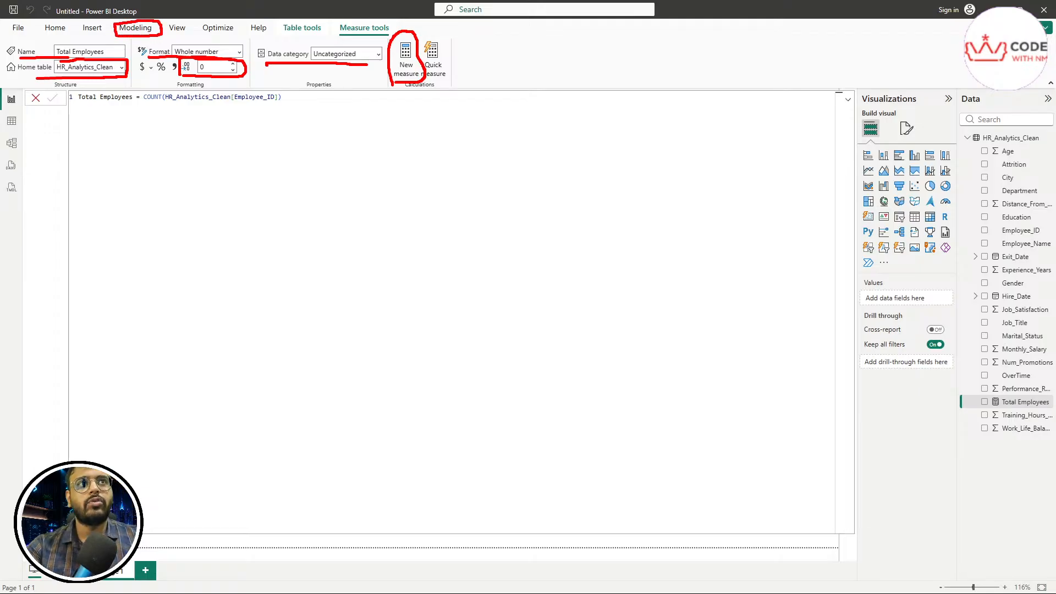
{"action": "key", "text": "Escape"}
Step: Close the formula editor to reveal the empty canvas and select Total Employees in the Data pane
{"action": "left_click", "coordinate": [145, 33]}
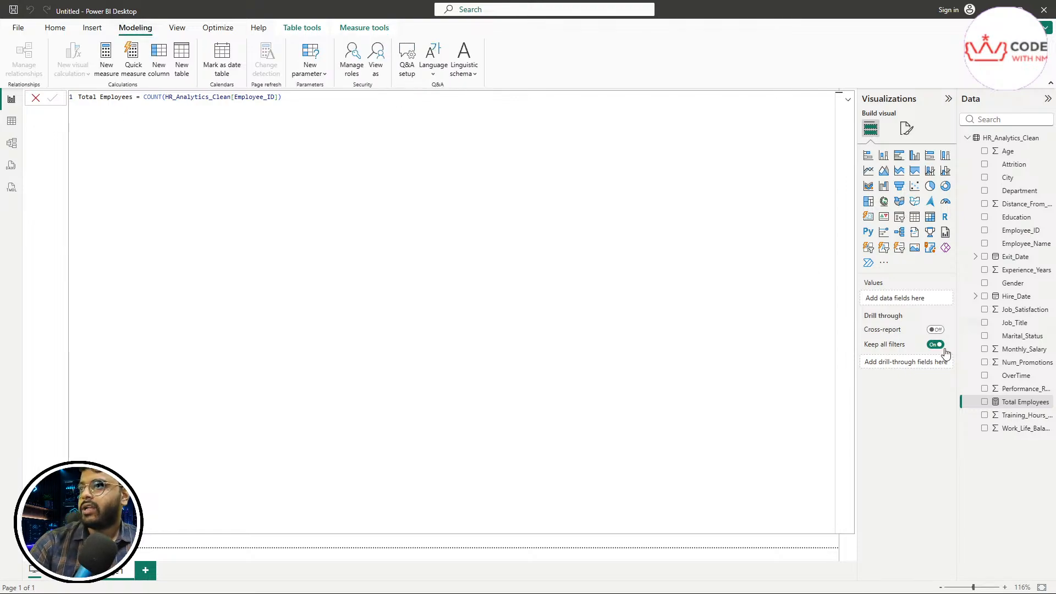
{"action": "left_click", "coordinate": [36, 99]}
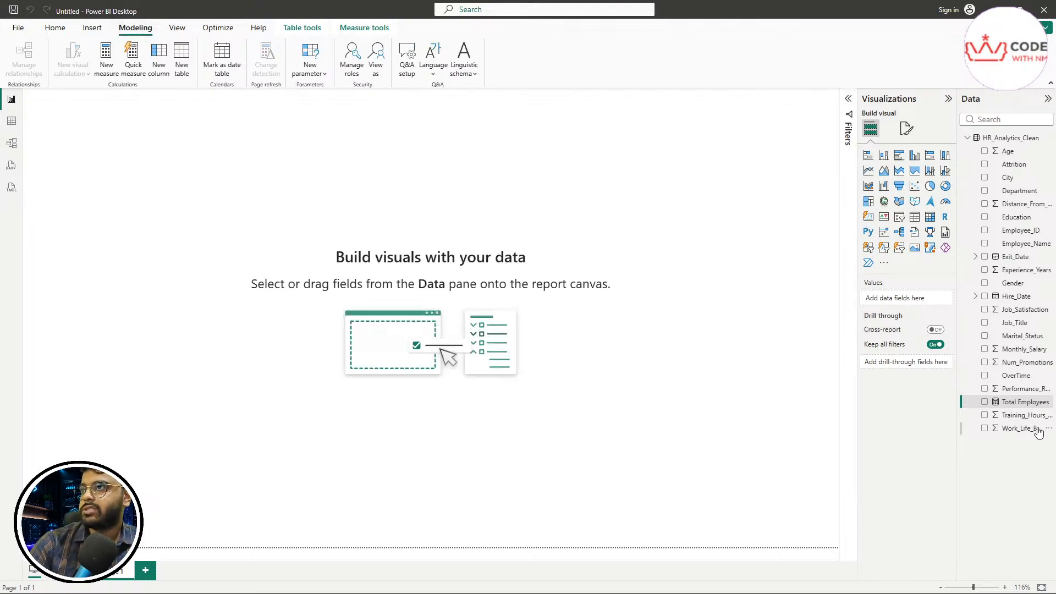
{"action": "left_click", "coordinate": [1021, 406]}
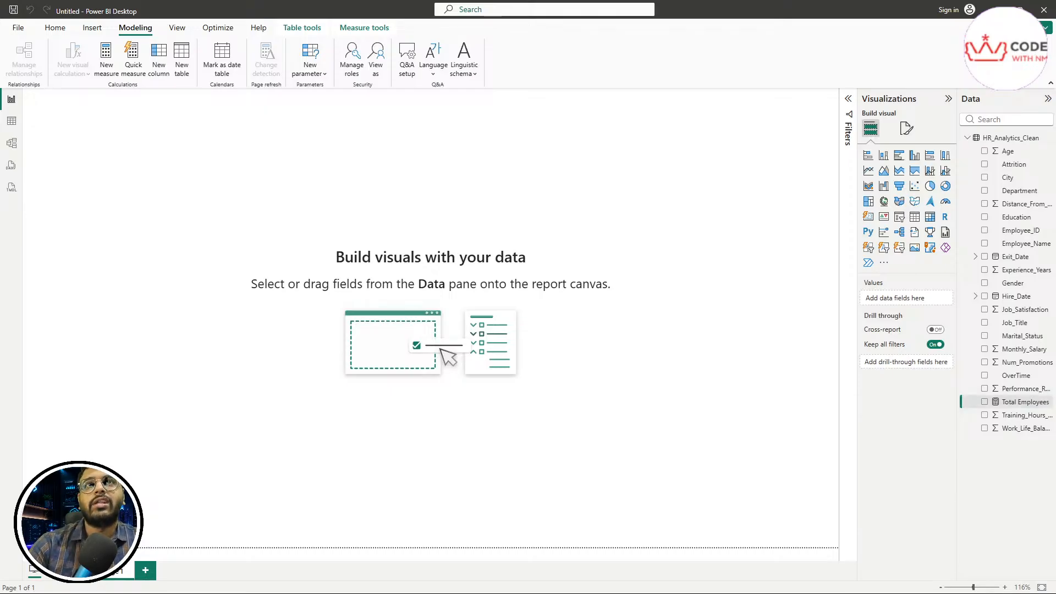
Step: Add a new measure and name it 'Active Employeees =' with no expression yet
{"action": "left_click", "coordinate": [108, 79]}
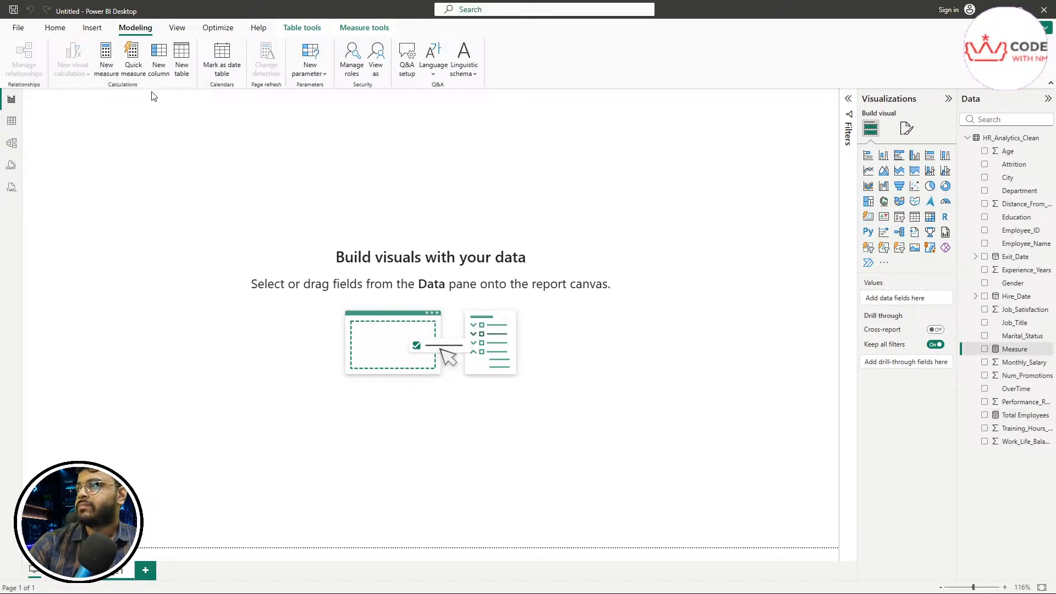
{"action": "type", "text": "Ac"}
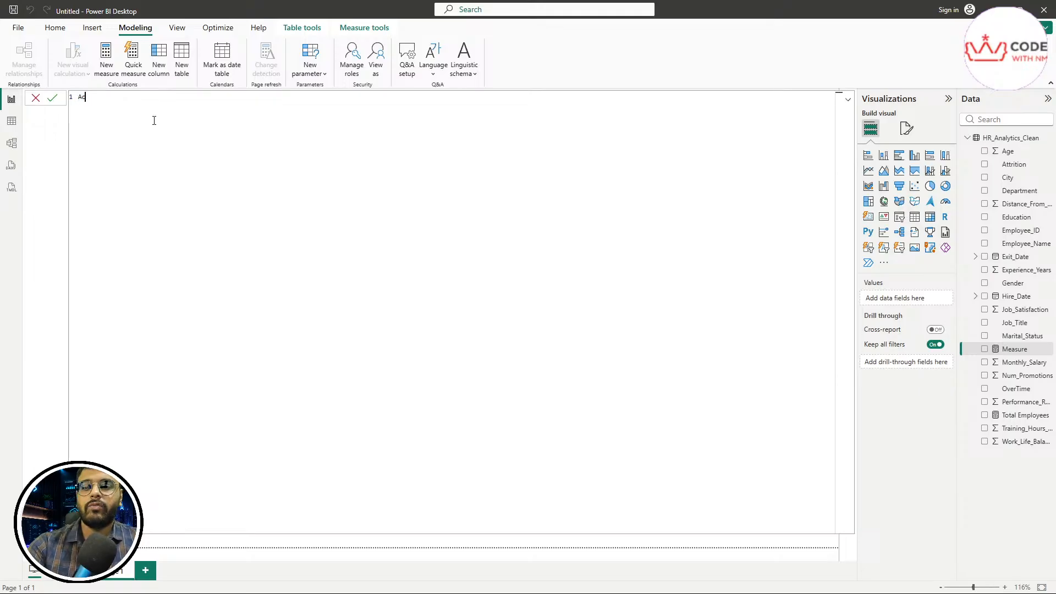
{"action": "type", "text": "tive Employeee"}
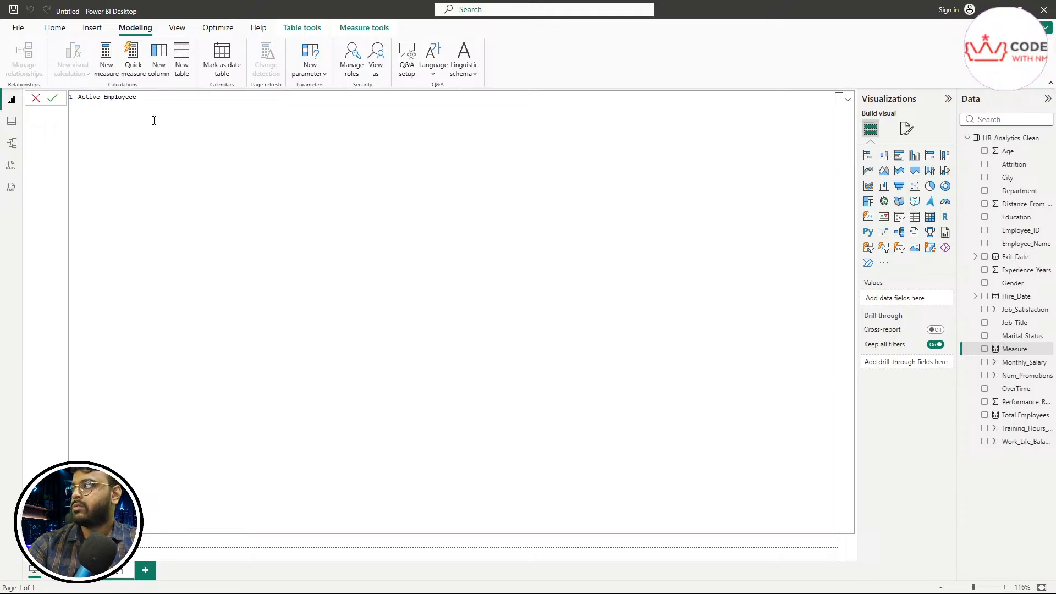
{"action": "type", "text": "s"}
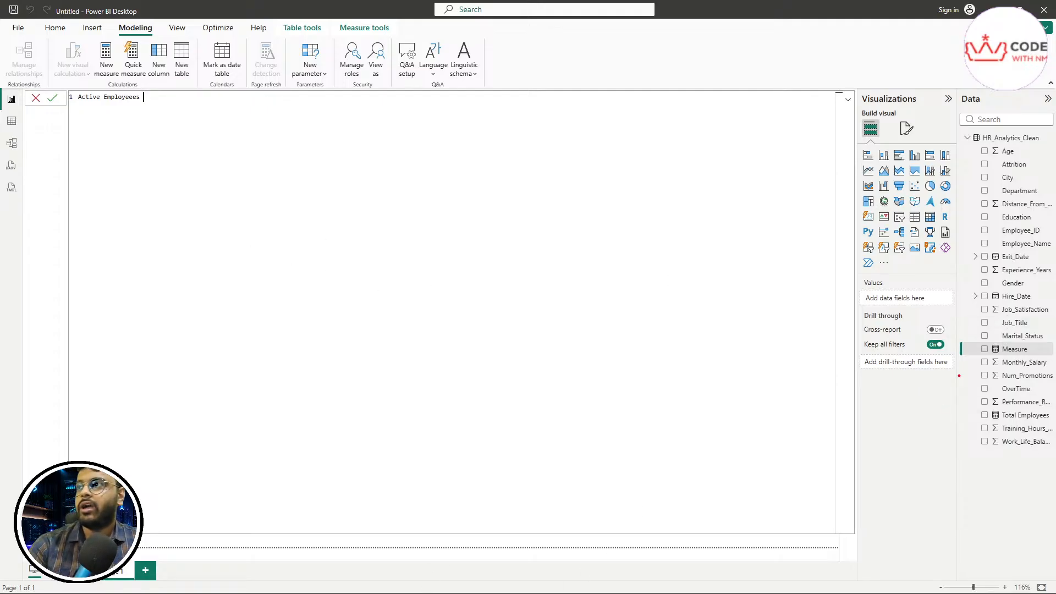
{"action": "mouse_move", "coordinate": [957, 115]}
{"action": "left_mouse_down"}
{"action": "mouse_move", "coordinate": [993, 88]}
{"action": "mouse_move", "coordinate": [951, 110]}
{"action": "mouse_move", "coordinate": [974, 167]}
{"action": "left_mouse_up"}
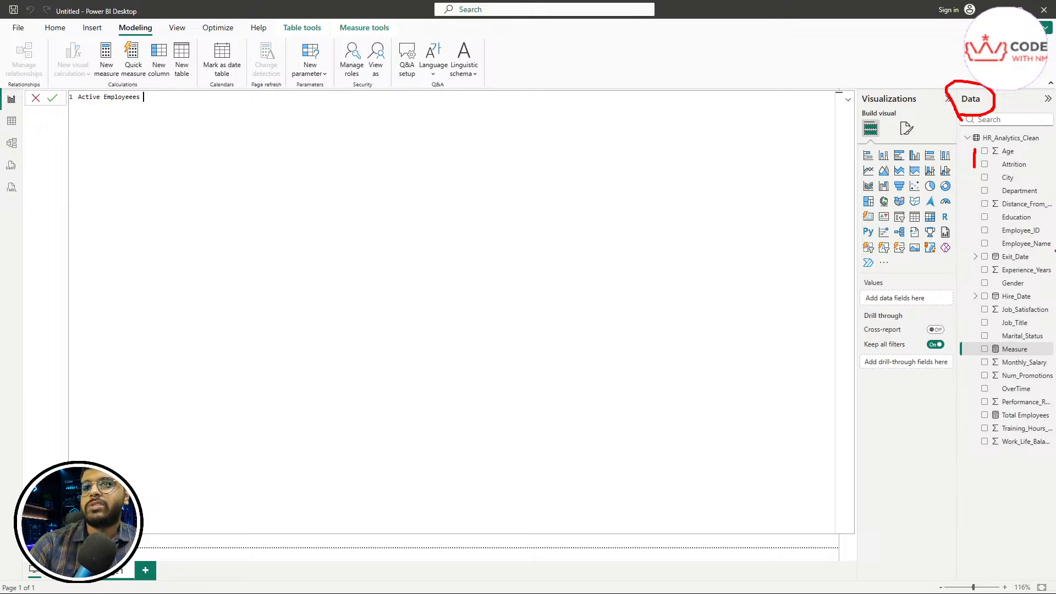
{"action": "key", "text": "Escape"}
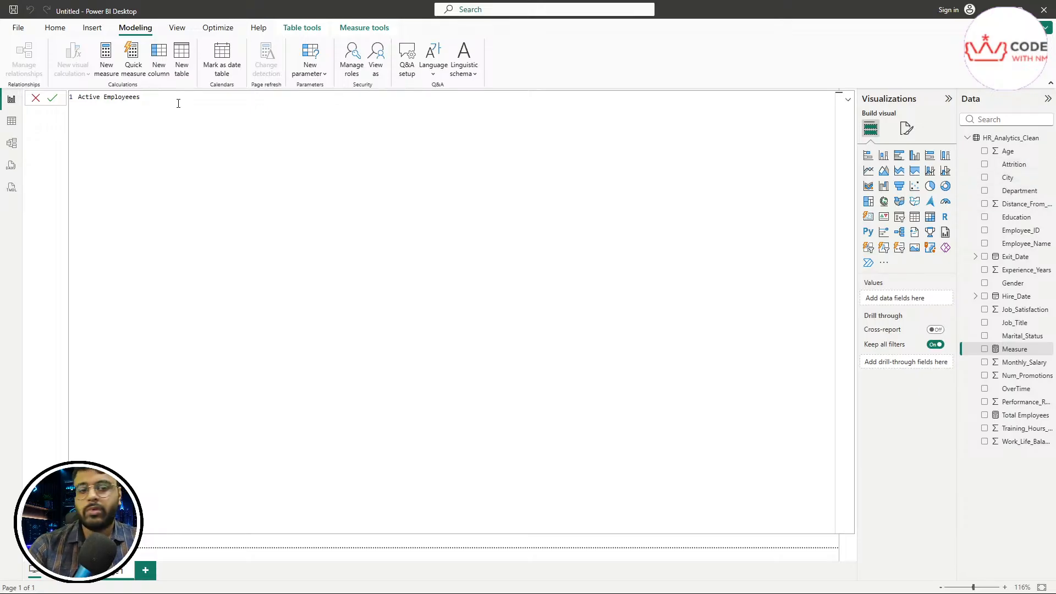
{"action": "type", "text": "="}
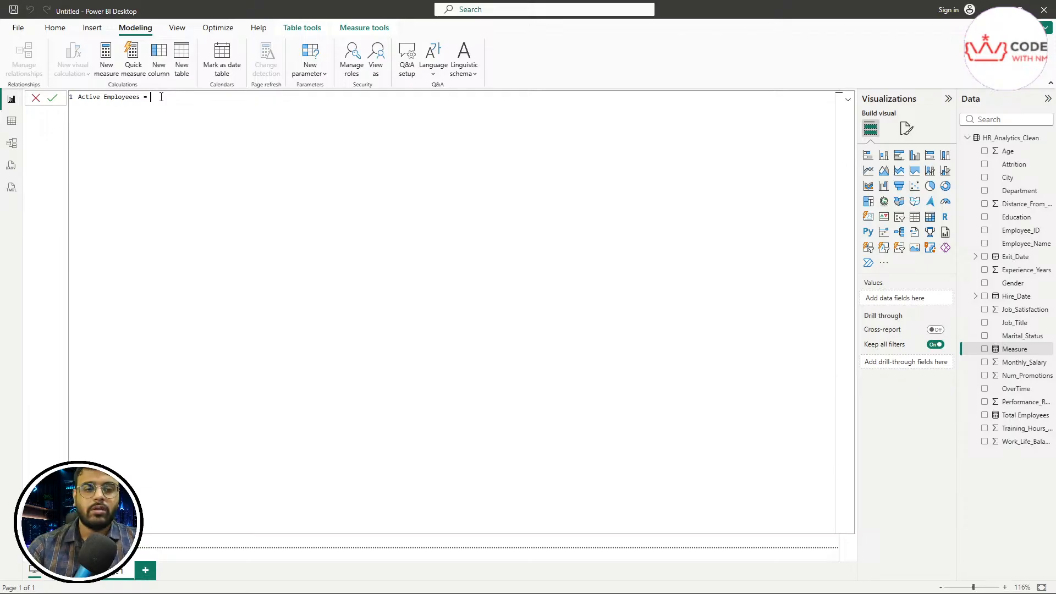
Step: Enter [Total Employees] from autocomplete, followed by a minus and a bracketed column reference
{"action": "type", "text": "[To"}
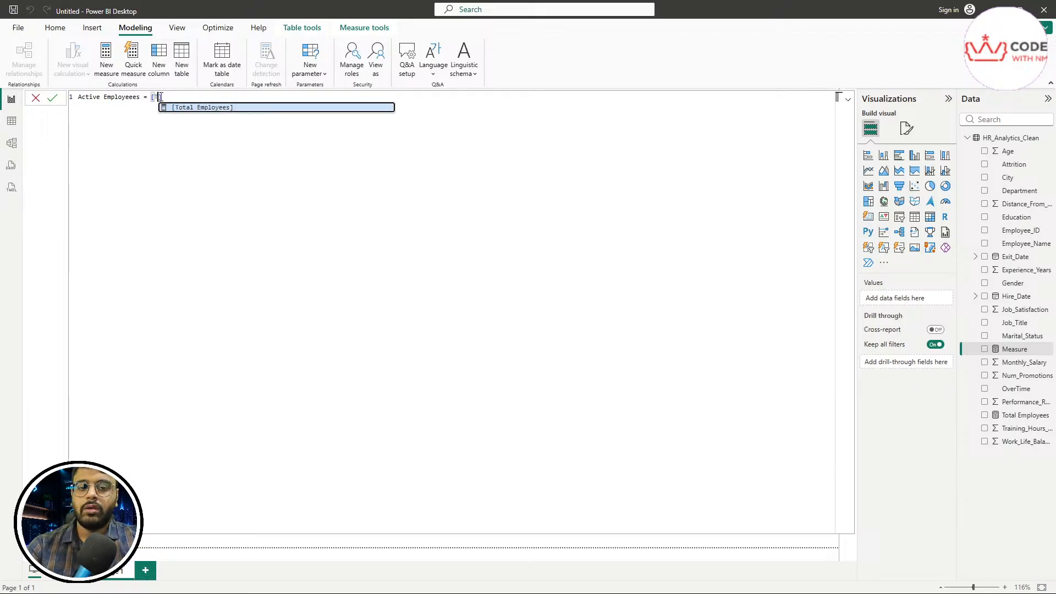
{"action": "key", "text": "Tab"}
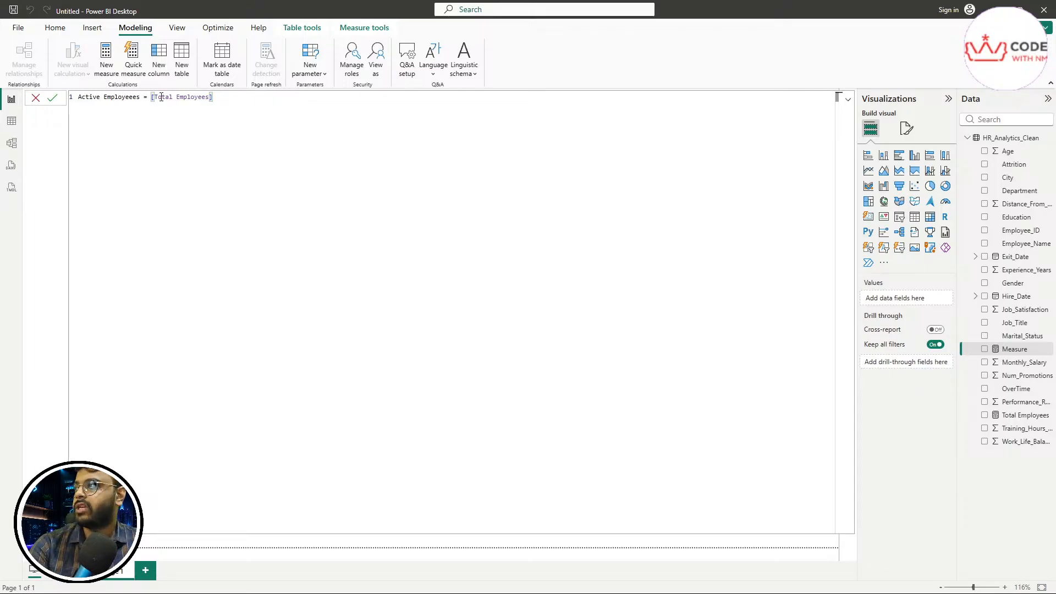
{"action": "type", "text": "- ["}
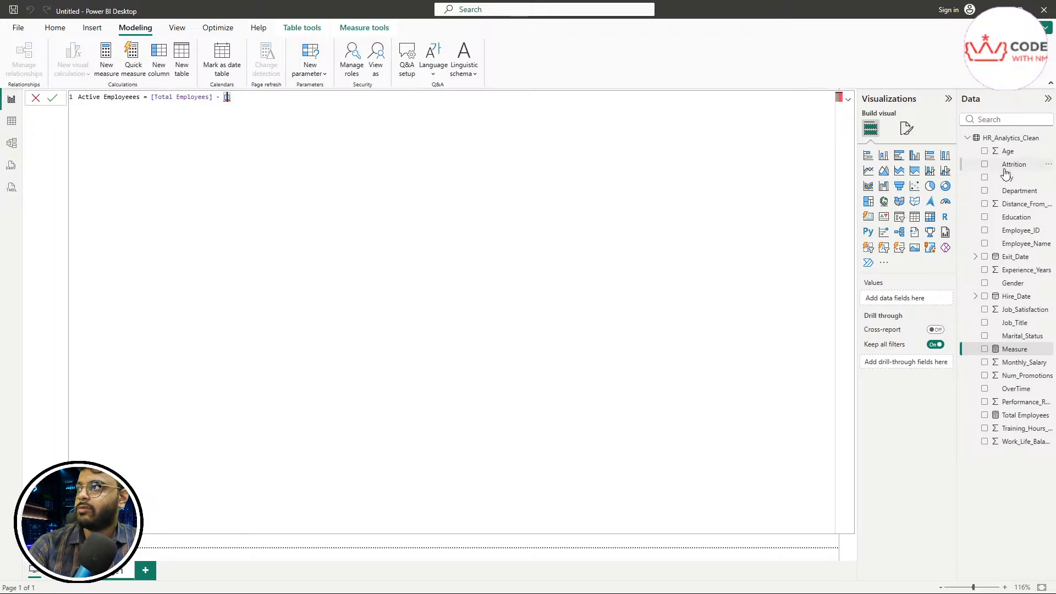
{"action": "type", "text": "A"}
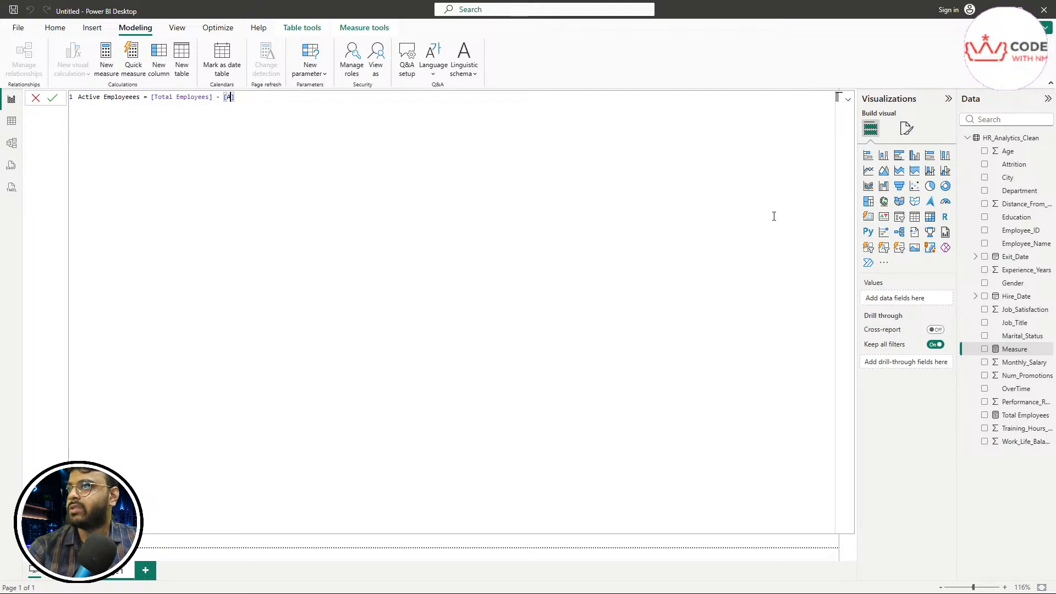
{"action": "type", "text": "ttr"}
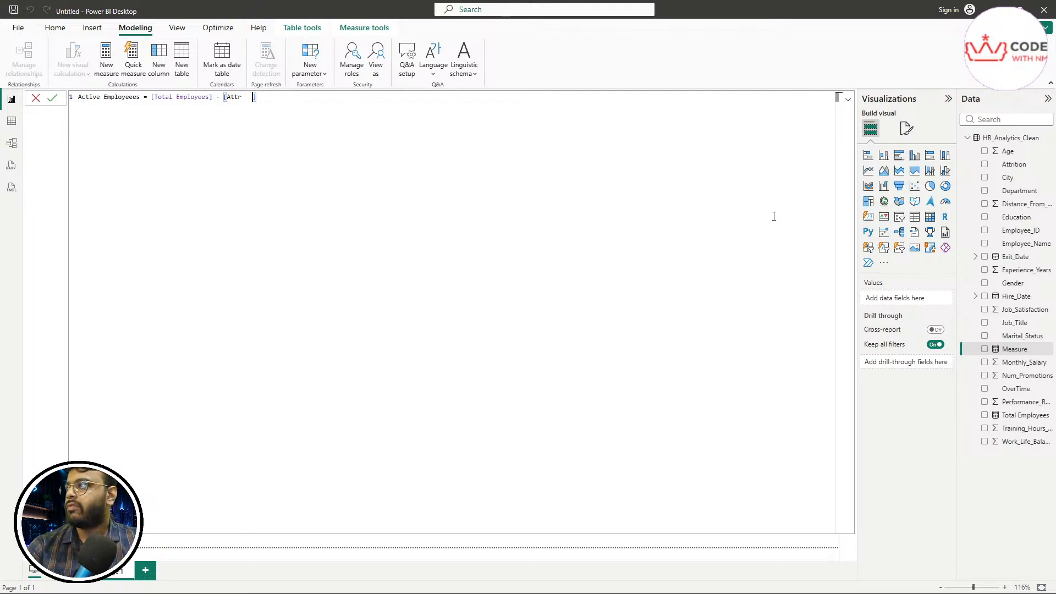
Step: Fix the subtracted reference so it reads HR_Analytics_Clean[Attrition], using IntelliSense
{"action": "key", "text": "BackSpace"}
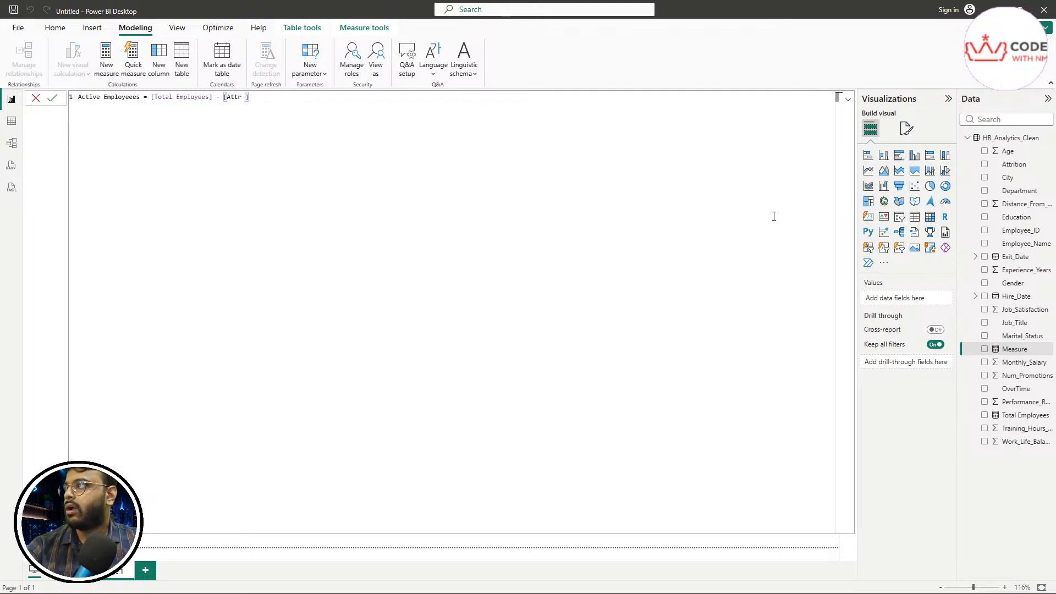
{"action": "key", "text": "BackSpace"}
{"action": "key", "text": "BackSpace"}
{"action": "key", "text": "BackSpace"}
{"action": "key", "text": "BackSpace"}
{"action": "key", "text": "BackSpace"}
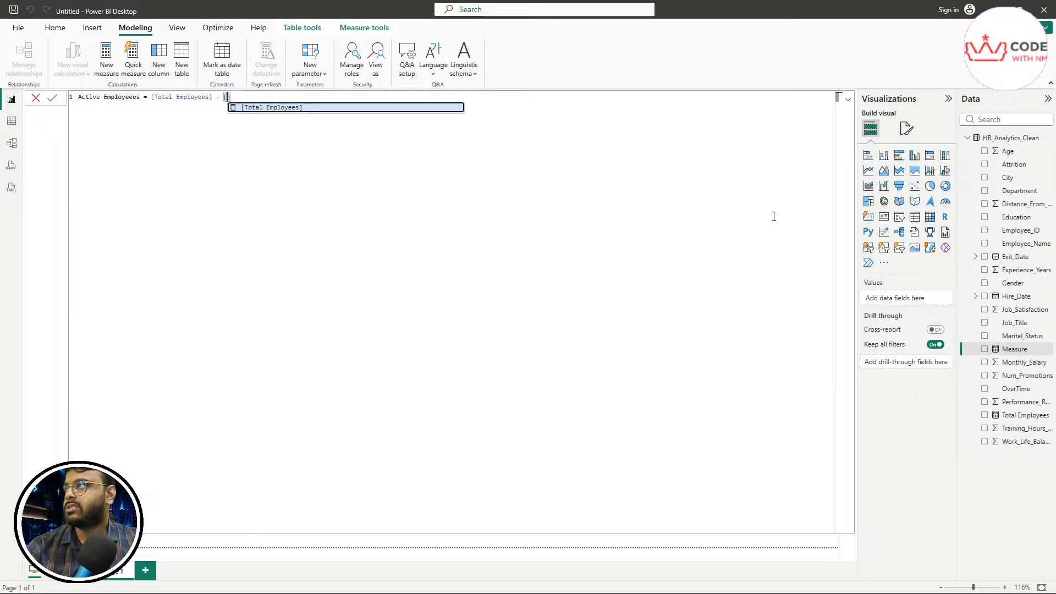
{"action": "key", "text": "Left"}
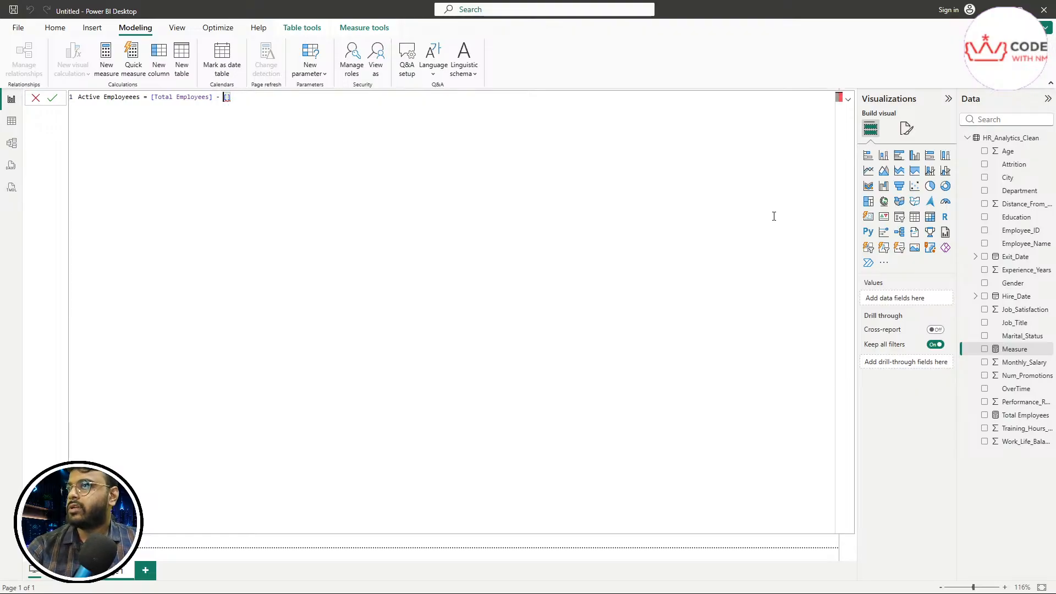
{"action": "type", "text": "H"}
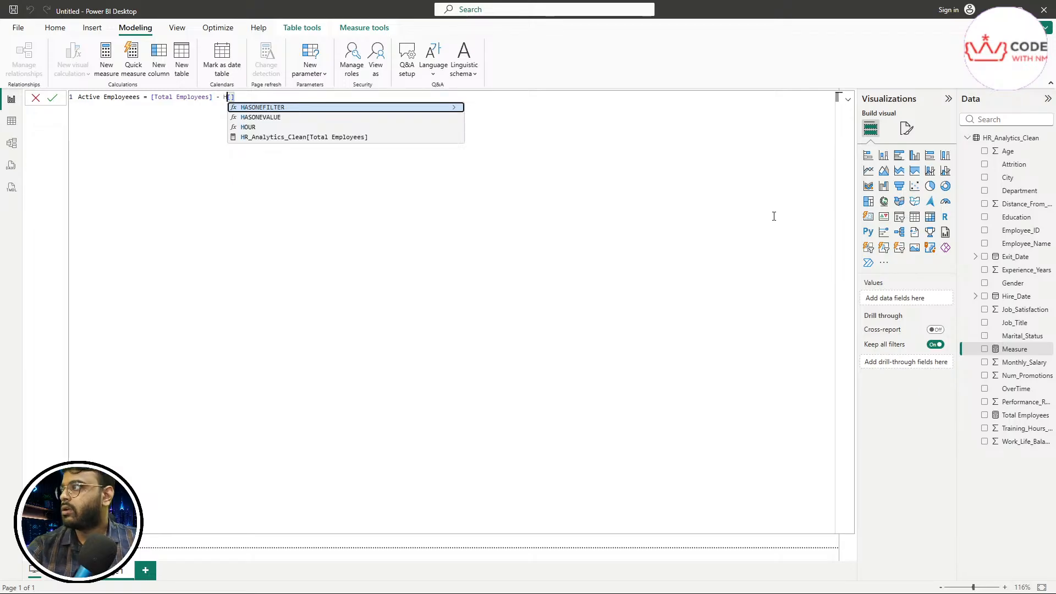
{"action": "key", "text": "Down"}
{"action": "key", "text": "Down"}
{"action": "key", "text": "Down"}
{"action": "key", "text": "Tab"}
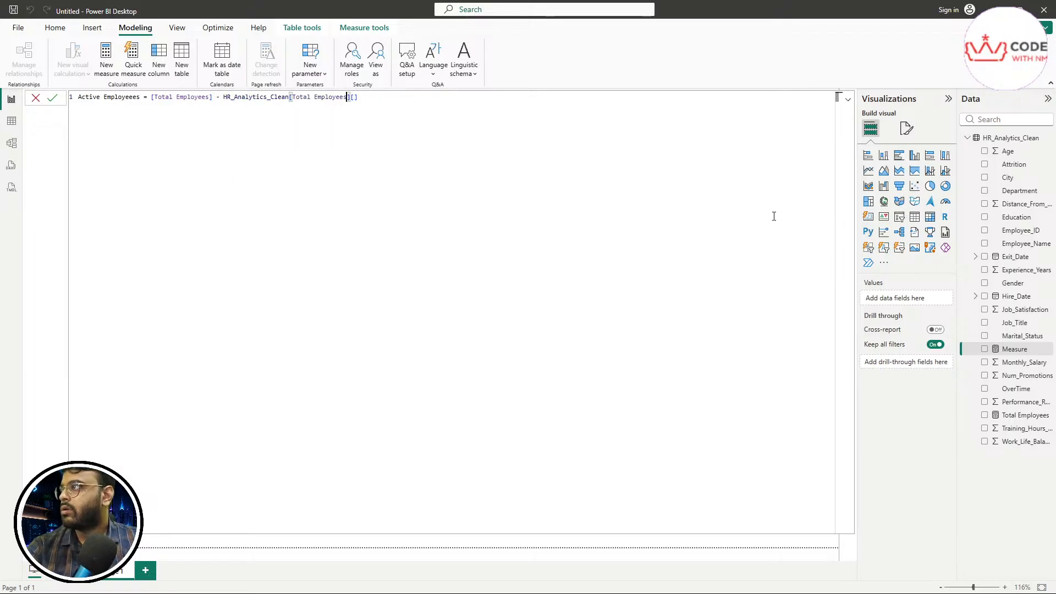
{"action": "key", "text": "Delete"}
{"action": "key", "text": "BackSpace"}
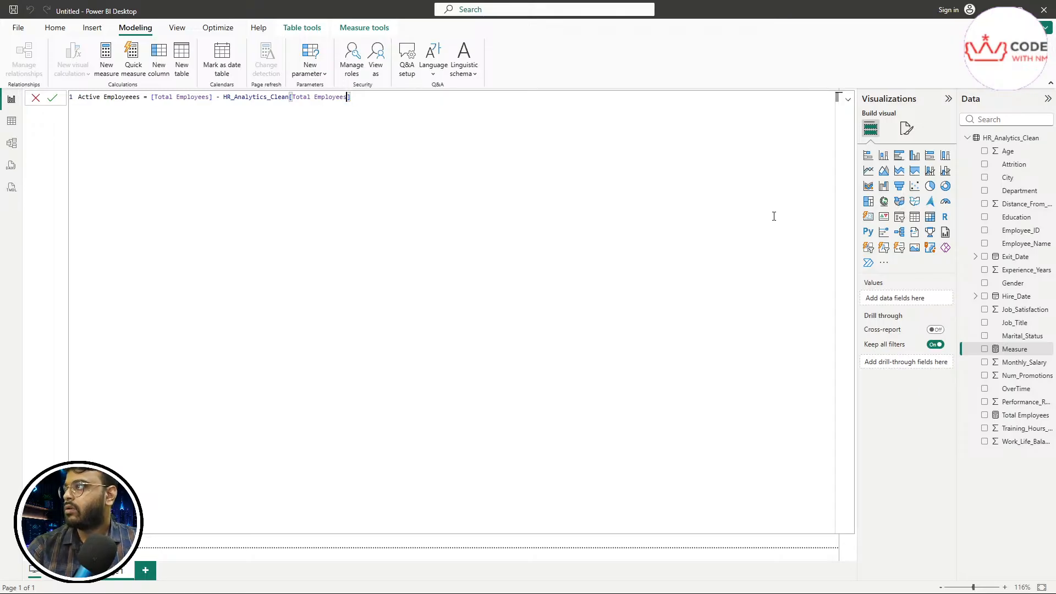
{"action": "key", "text": "BackSpace"}
{"action": "key", "text": "BackSpace"}
{"action": "key", "text": "BackSpace"}
{"action": "key", "text": "BackSpace"}
{"action": "key", "text": "BackSpace"}
{"action": "key", "text": "BackSpace"}
{"action": "key", "text": "BackSpace"}
{"action": "key", "text": "BackSpace"}
{"action": "key", "text": "BackSpace"}
{"action": "key", "text": "BackSpace"}
{"action": "key", "text": "BackSpace"}
{"action": "key", "text": "BackSpace"}
{"action": "key", "text": "BackSpace"}
{"action": "key", "text": "BackSpace"}
{"action": "key", "text": "BackSpace"}
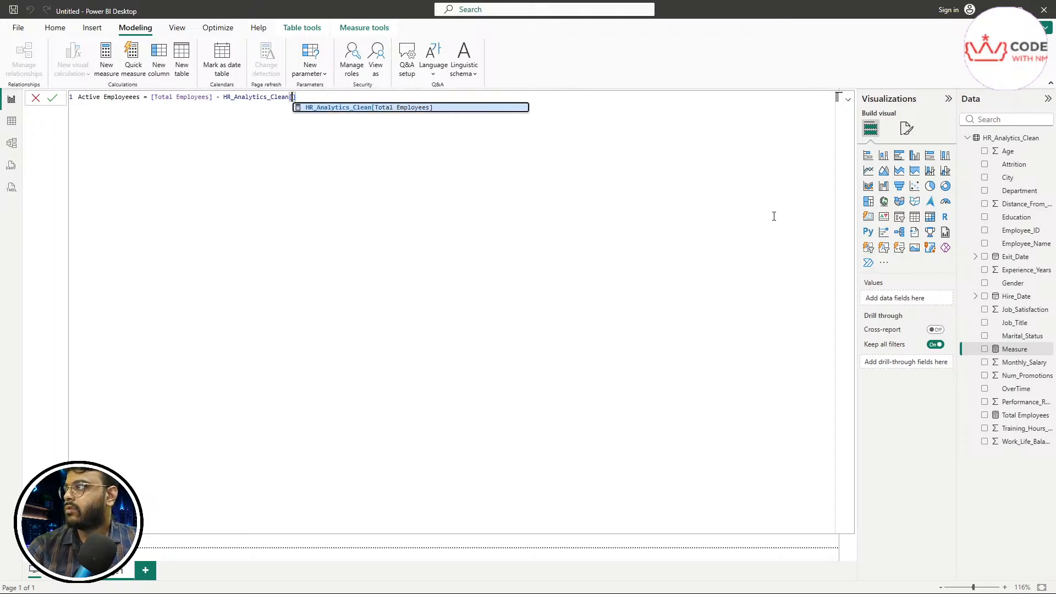
{"action": "type", "text": "A"}
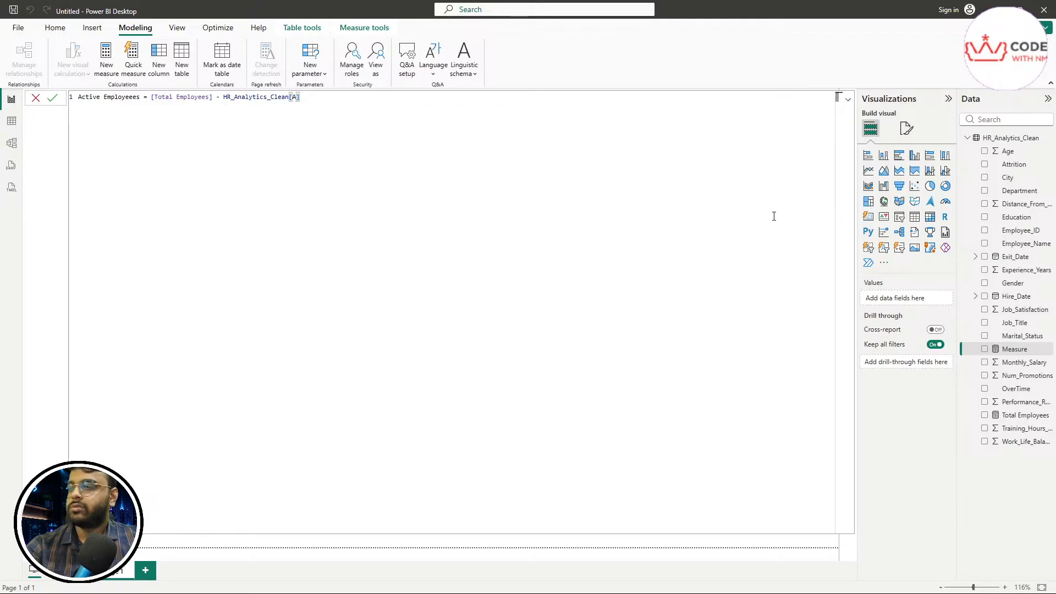
{"action": "type", "text": "ttrition"}
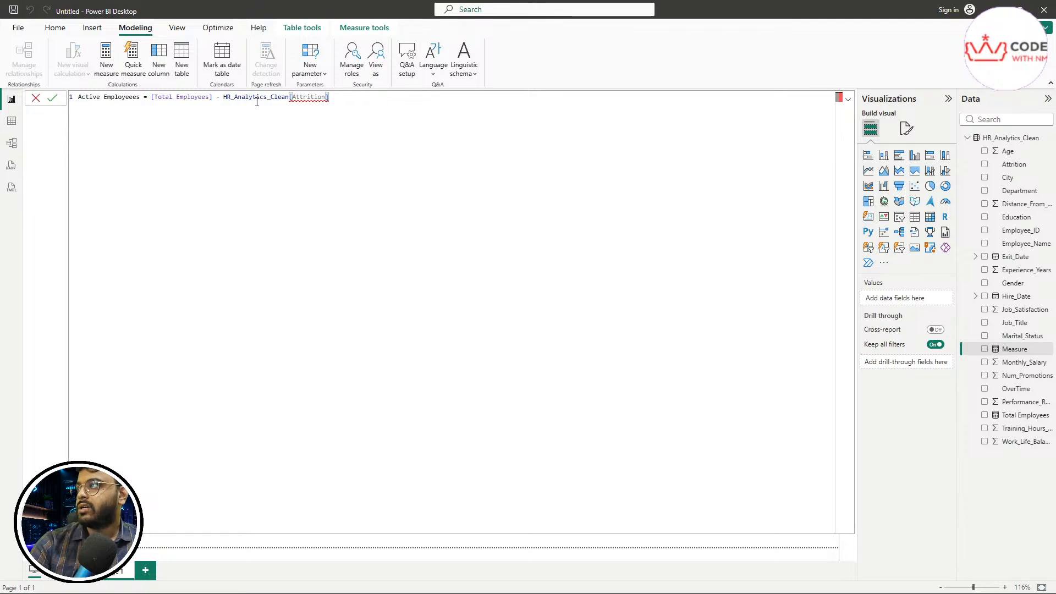
Step: Select the whole formula line, then place the caret in the Attrition reference
{"action": "left_click_drag", "start_coordinate": [79, 97], "coordinate": [361, 97]}
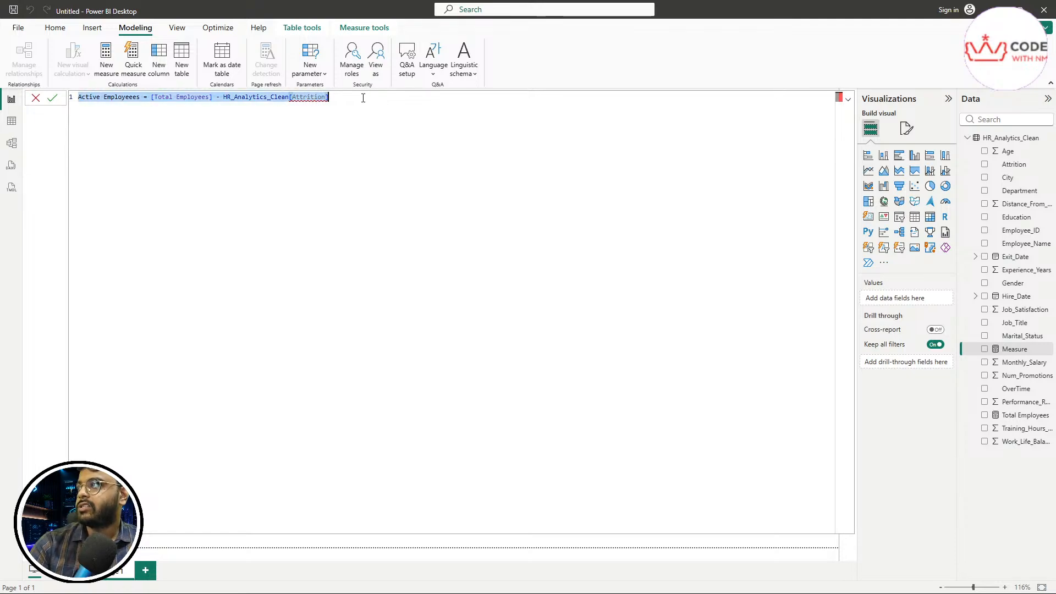
{"action": "left_click", "coordinate": [392, 127]}
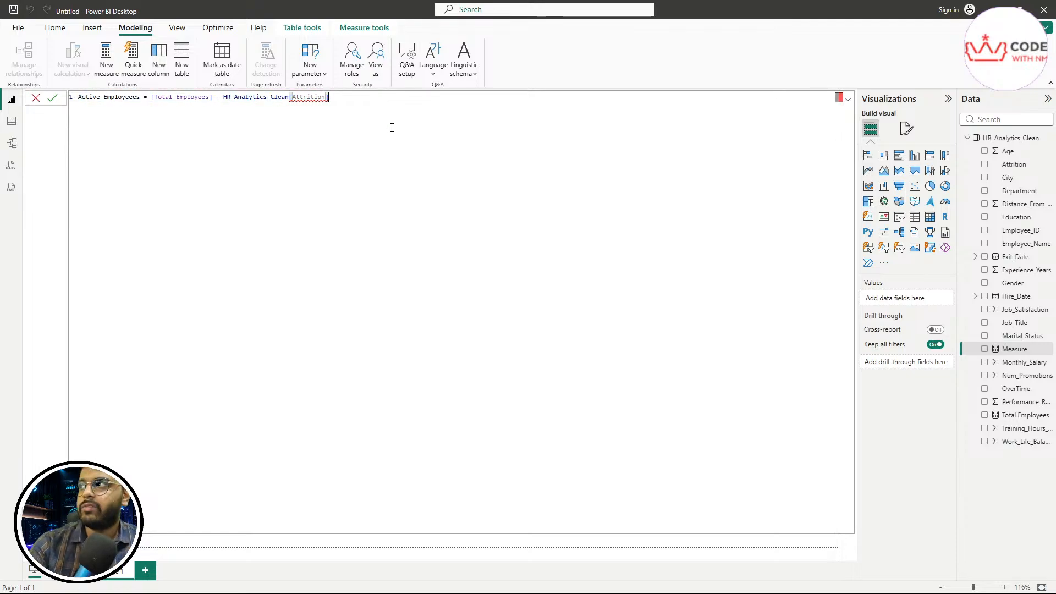
{"action": "mouse_move", "coordinate": [303, 98]}
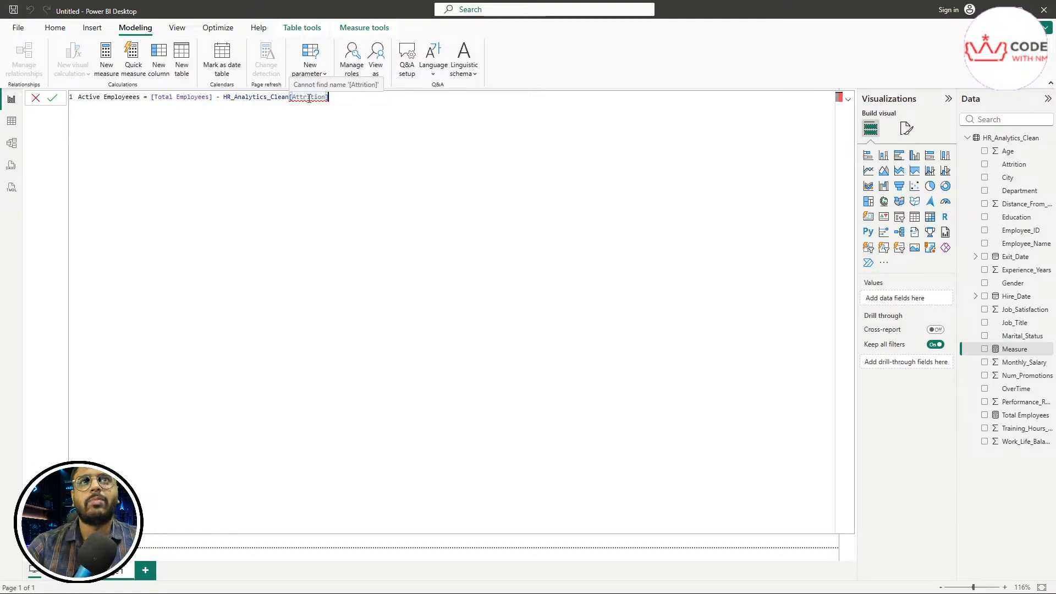
{"action": "left_click", "coordinate": [307, 98]}
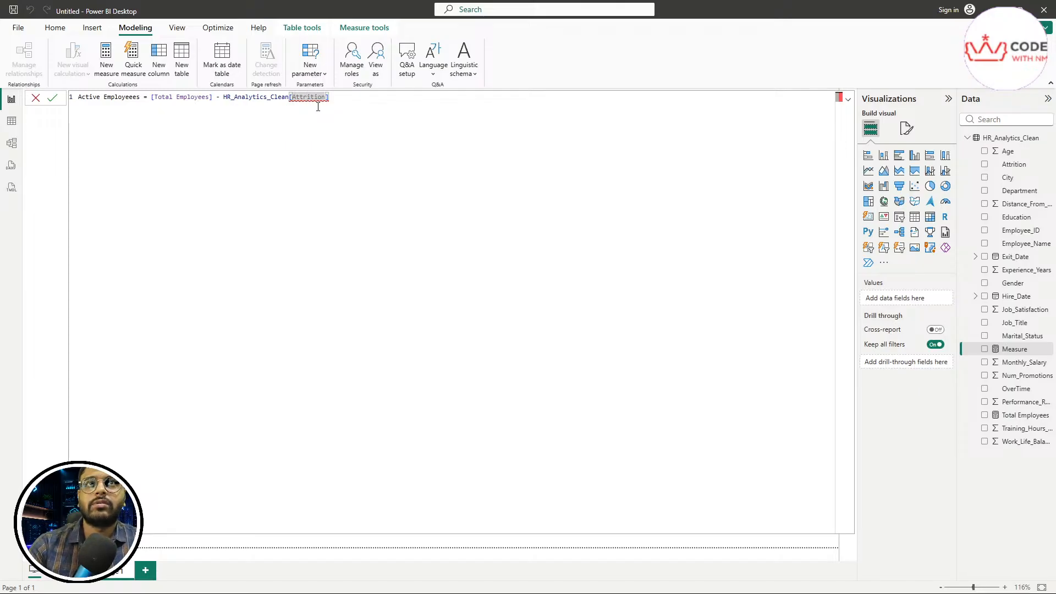
{"action": "scroll", "coordinate": [288, 124], "scroll_direction": "up", "scroll_amount": 6}
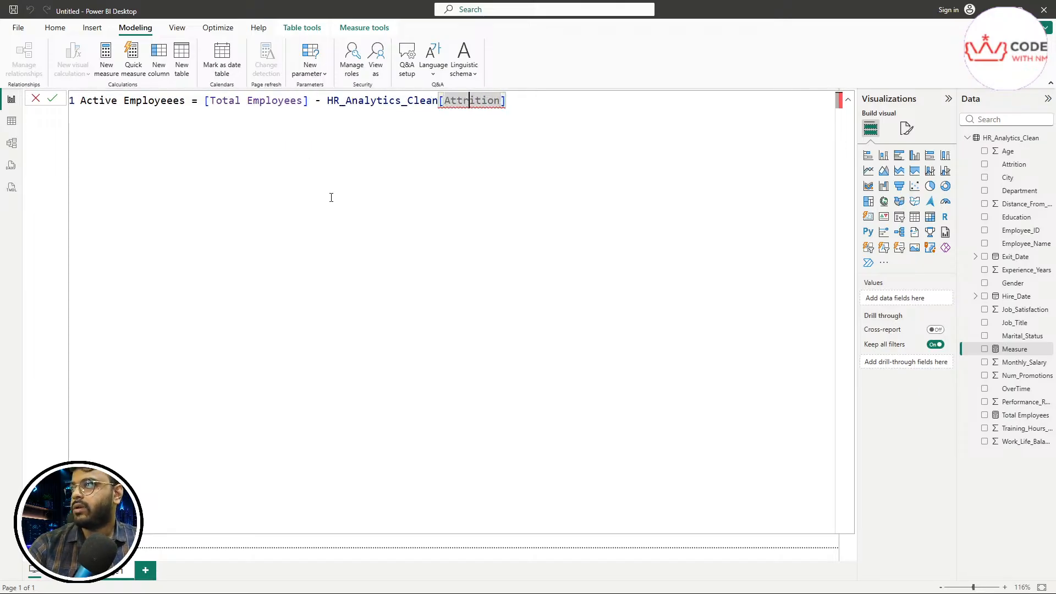
{"action": "scroll", "coordinate": [331, 197], "scroll_direction": "up", "scroll_amount": 6}
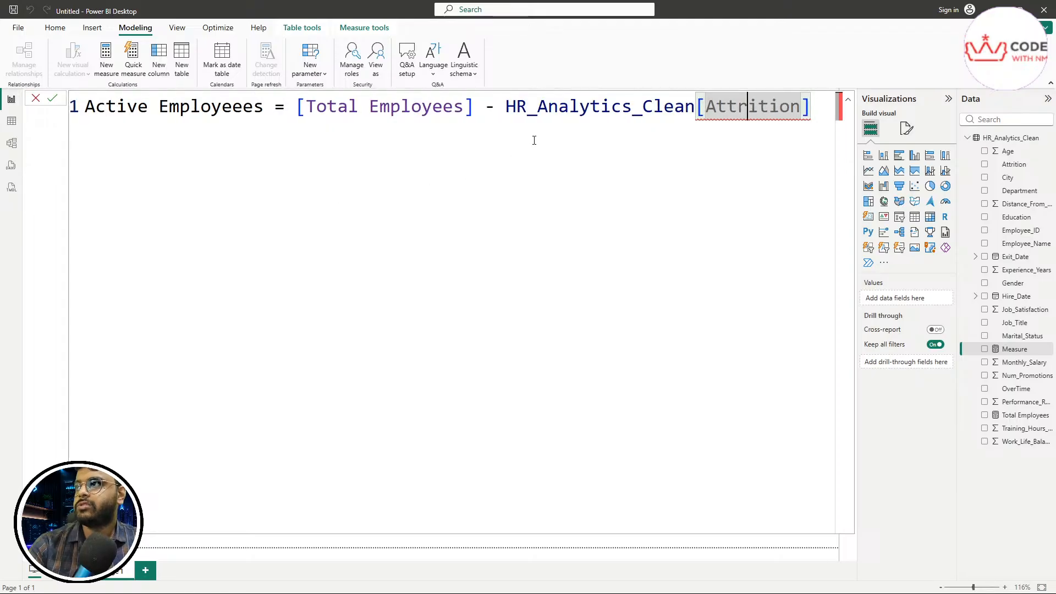
{"action": "key", "text": "End"}
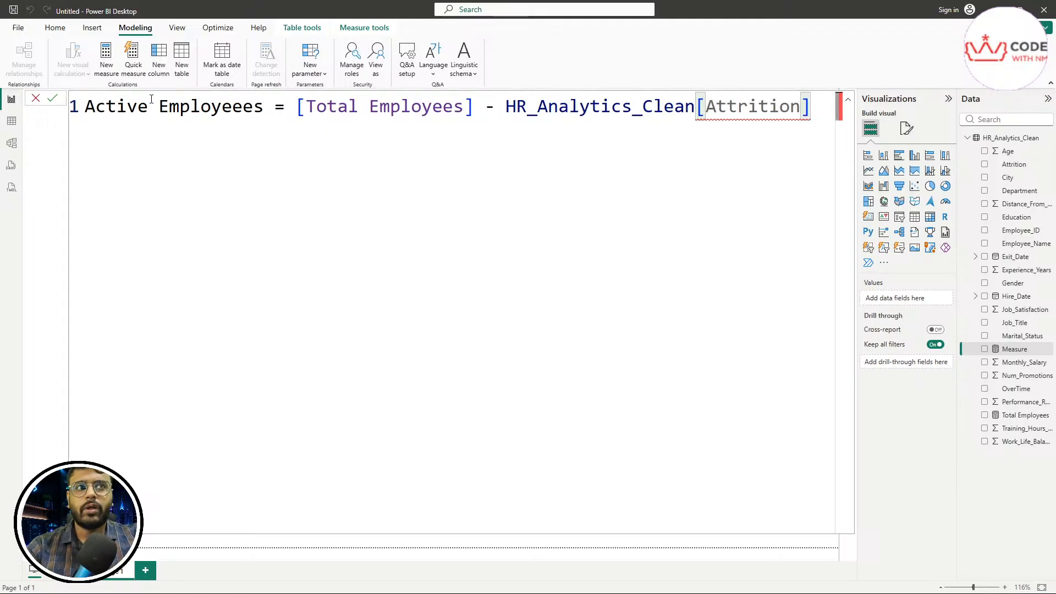
Step: Highlight the erroring HR_Analytics_Clean[Attrition] reference, then switch to the table data view
{"action": "left_click", "coordinate": [738, 106]}
{"action": "mouse_move", "coordinate": [746, 112]}
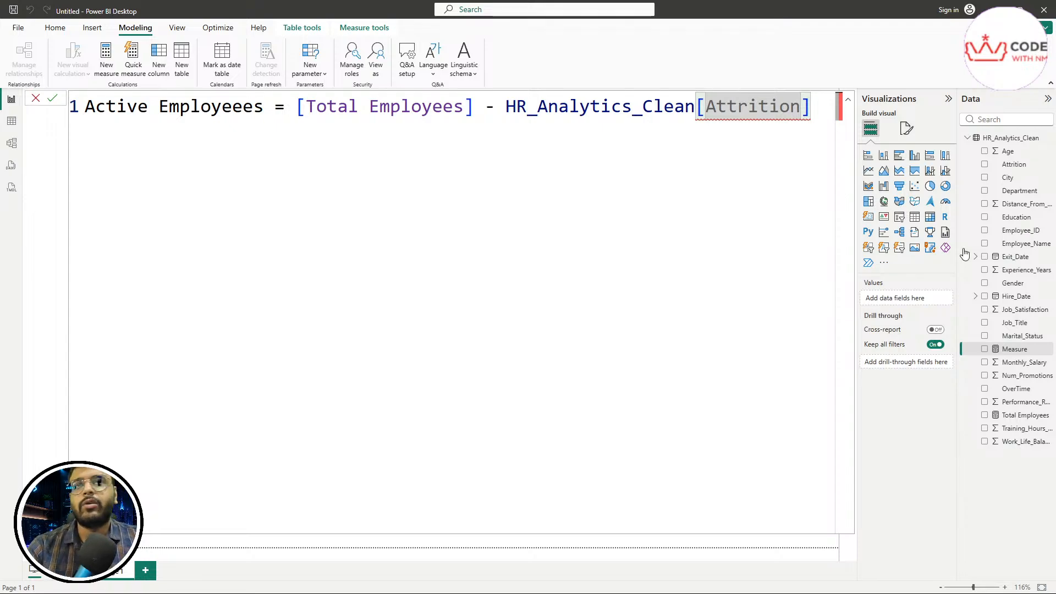
{"action": "left_click_drag", "start_coordinate": [516, 107], "coordinate": [812, 108]}
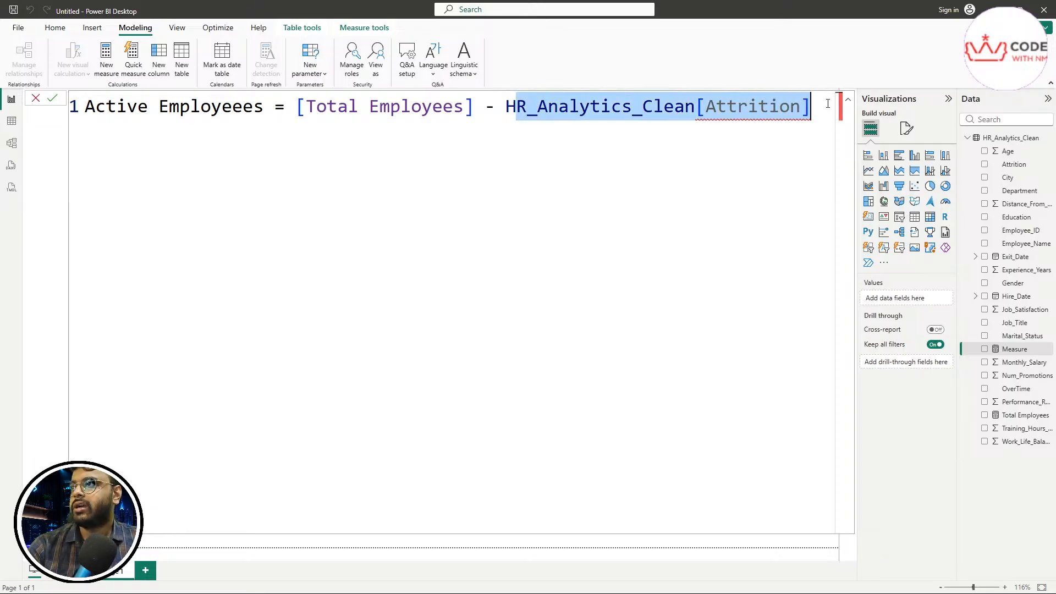
{"action": "left_click", "coordinate": [670, 180]}
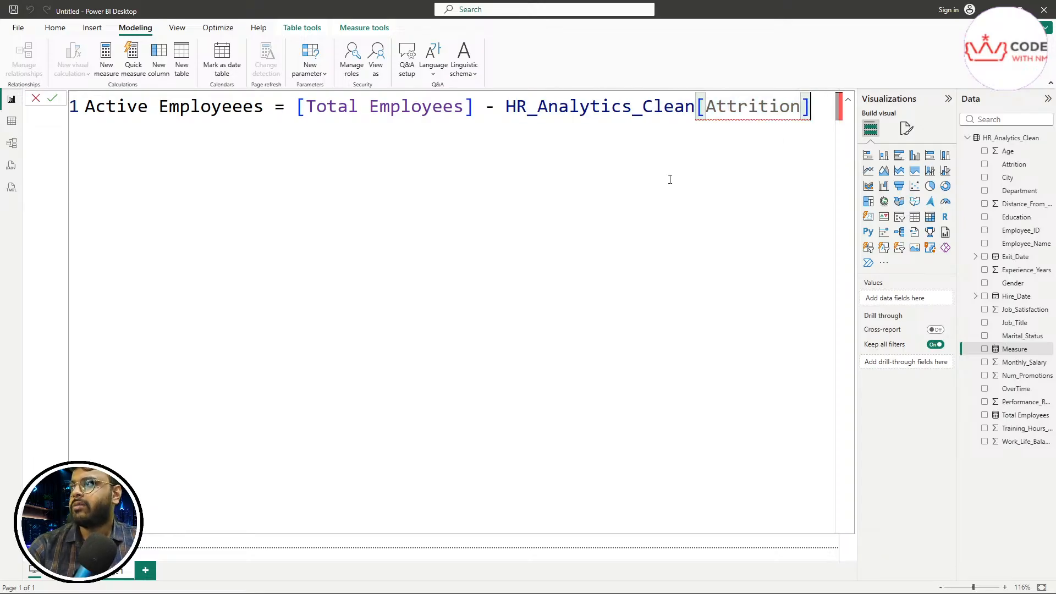
{"action": "double_click", "coordinate": [767, 112]}
{"action": "left_click_drag", "start_coordinate": [812, 107], "coordinate": [516, 107]}
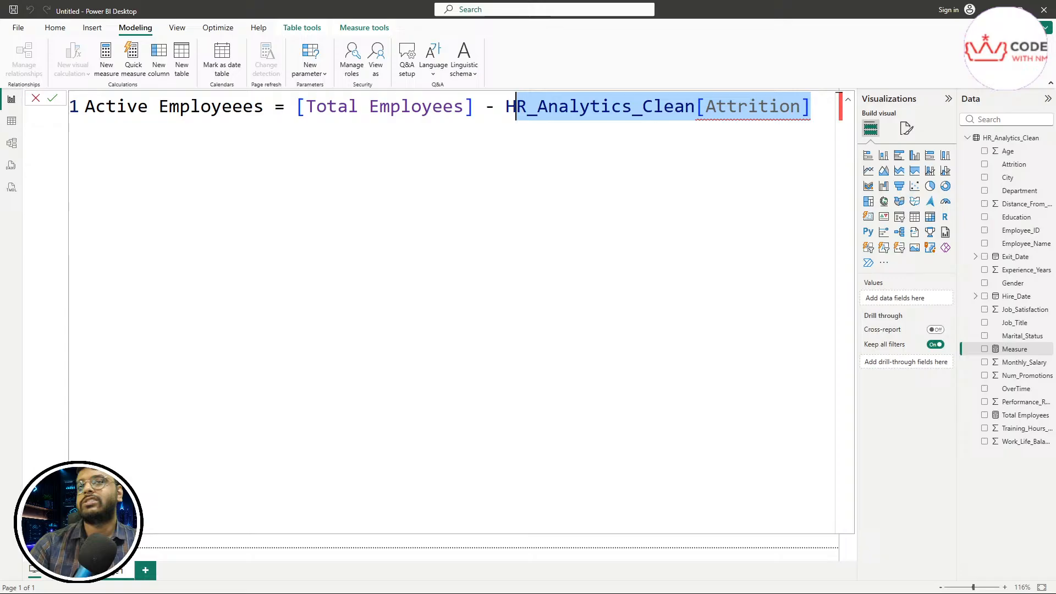
{"action": "left_click", "coordinate": [11, 122]}
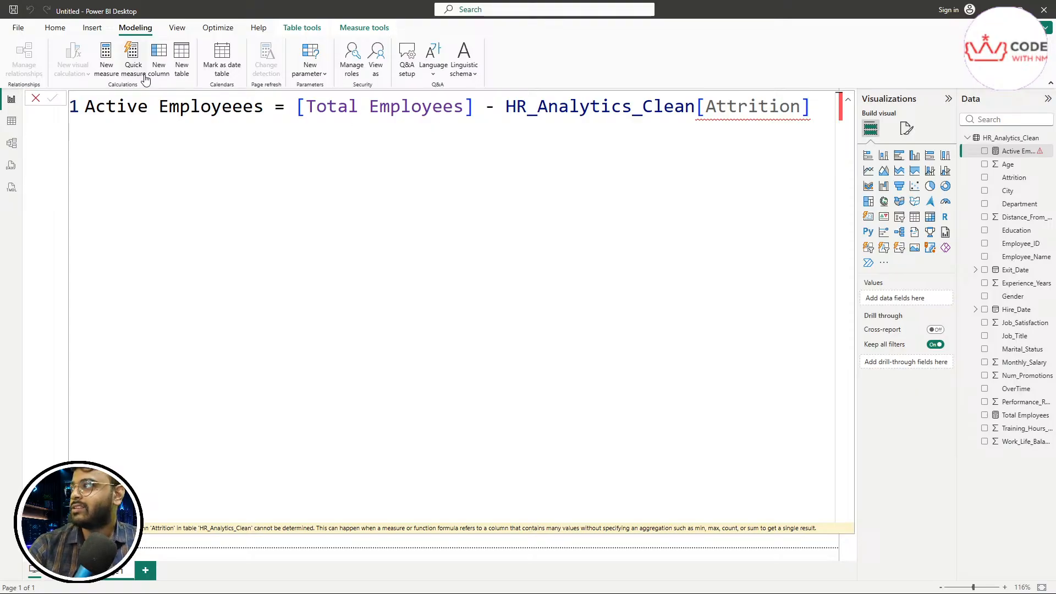
Step: Browse the HR_Analytics_Clean rows in Table view and reopen the Active Employeees formula
{"action": "left_click", "coordinate": [13, 124]}
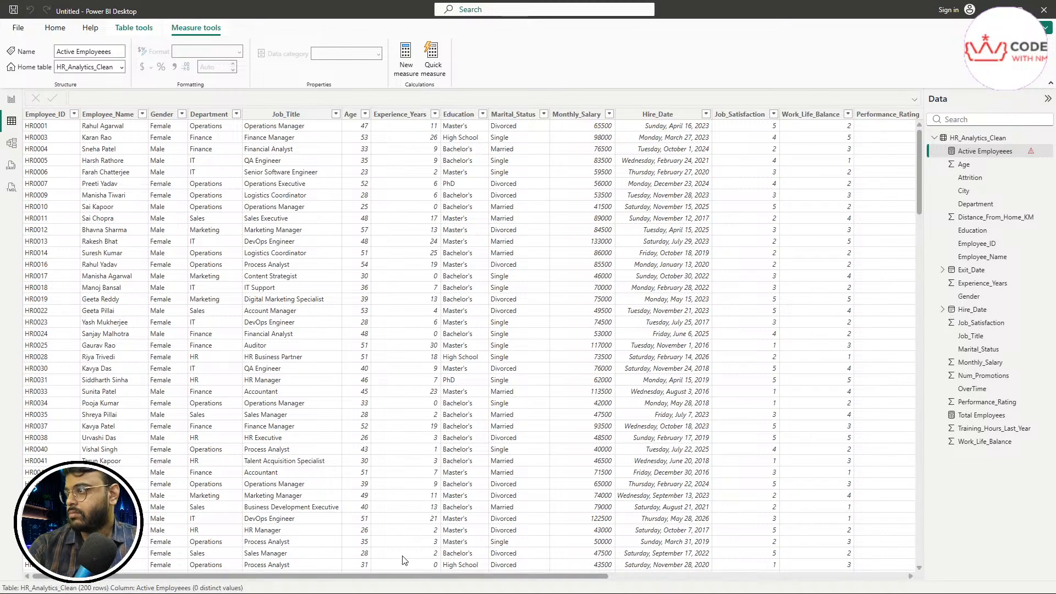
{"action": "left_click_drag", "start_coordinate": [405, 574], "coordinate": [730, 559]}
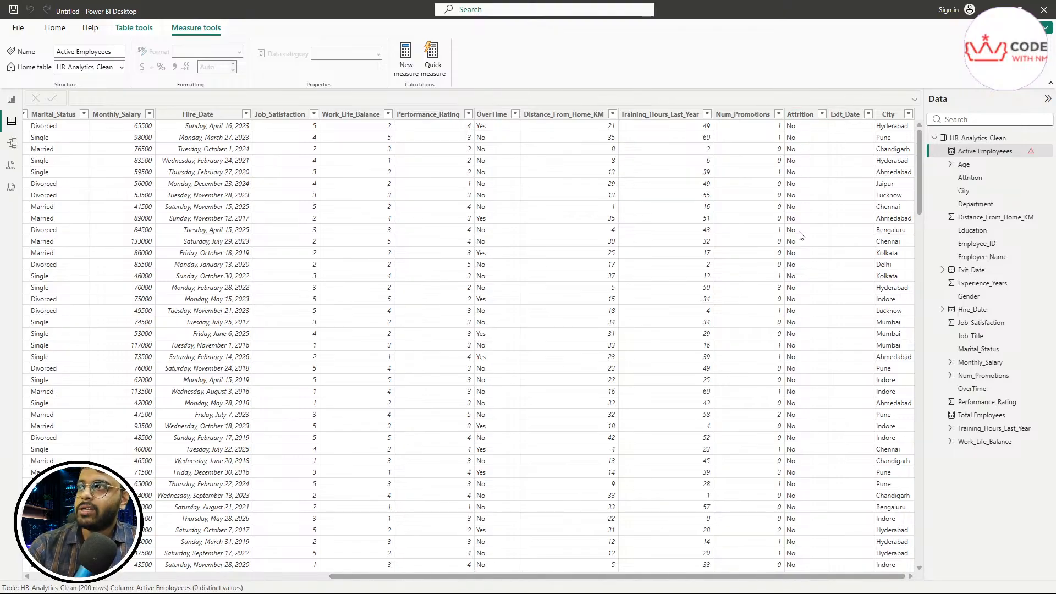
{"action": "scroll", "coordinate": [816, 497], "scroll_direction": "down", "scroll_amount": 10}
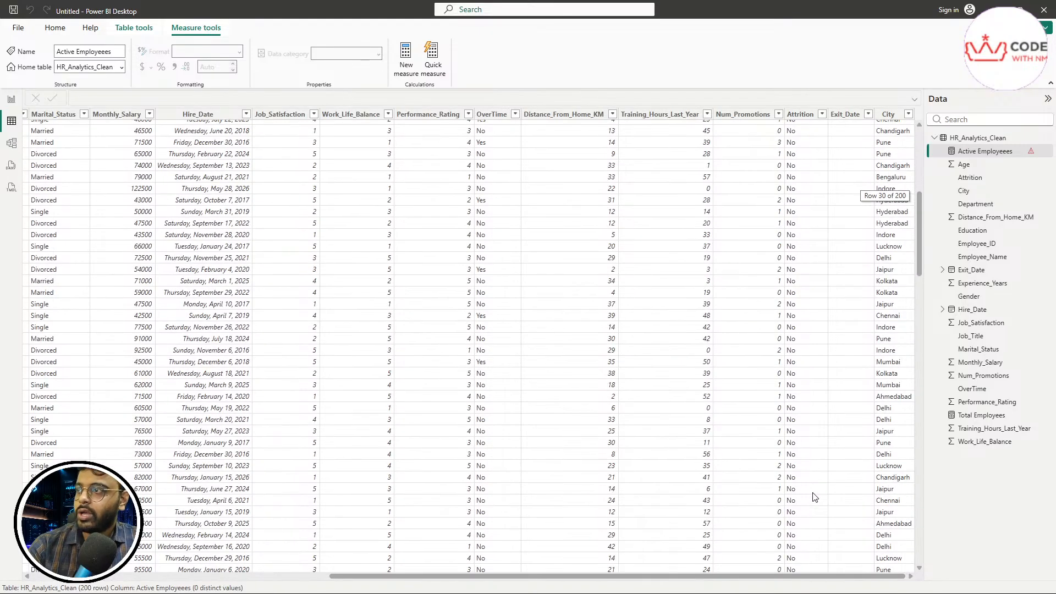
{"action": "scroll", "coordinate": [815, 497], "scroll_direction": "down", "scroll_amount": 20}
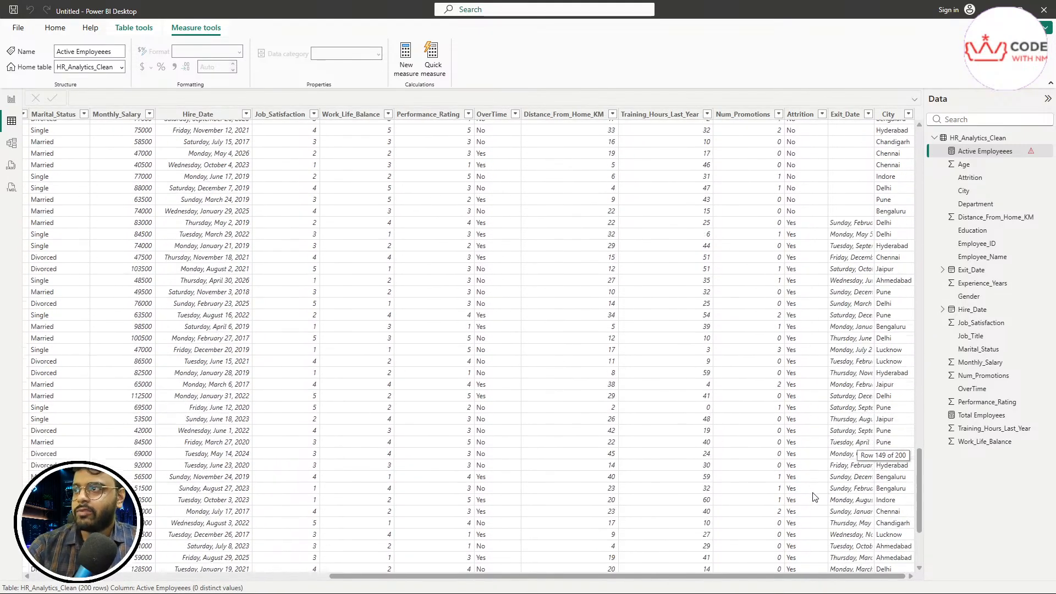
{"action": "scroll", "coordinate": [815, 497], "scroll_direction": "down", "scroll_amount": 1}
{"action": "scroll", "coordinate": [816, 444], "scroll_direction": "up", "scroll_amount": 3}
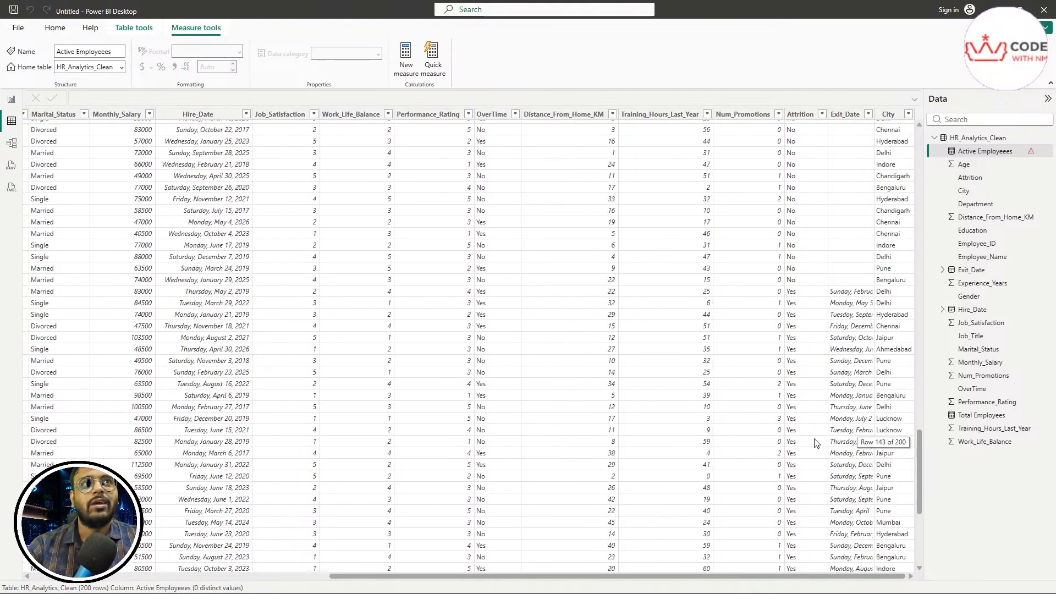
{"action": "scroll", "coordinate": [817, 444], "scroll_direction": "up", "scroll_amount": 20}
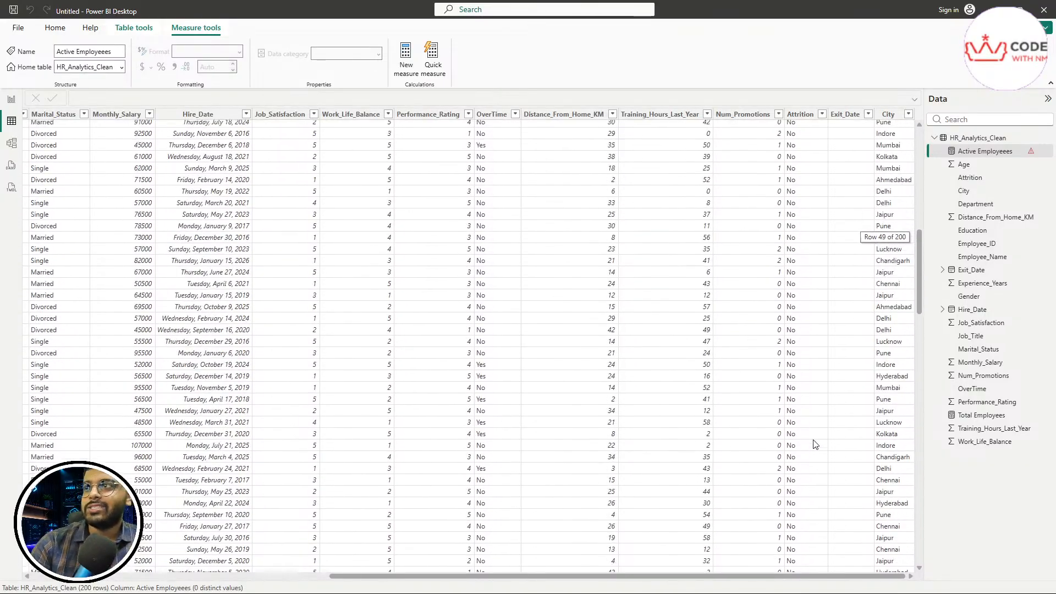
{"action": "scroll", "coordinate": [815, 445], "scroll_direction": "up", "scroll_amount": 16}
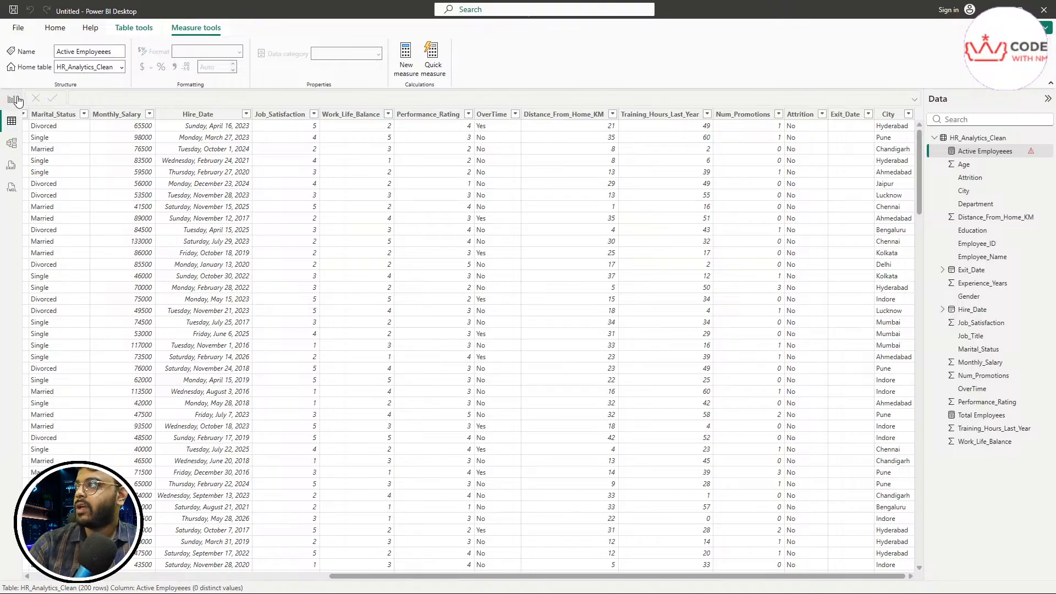
{"action": "left_click", "coordinate": [974, 154]}
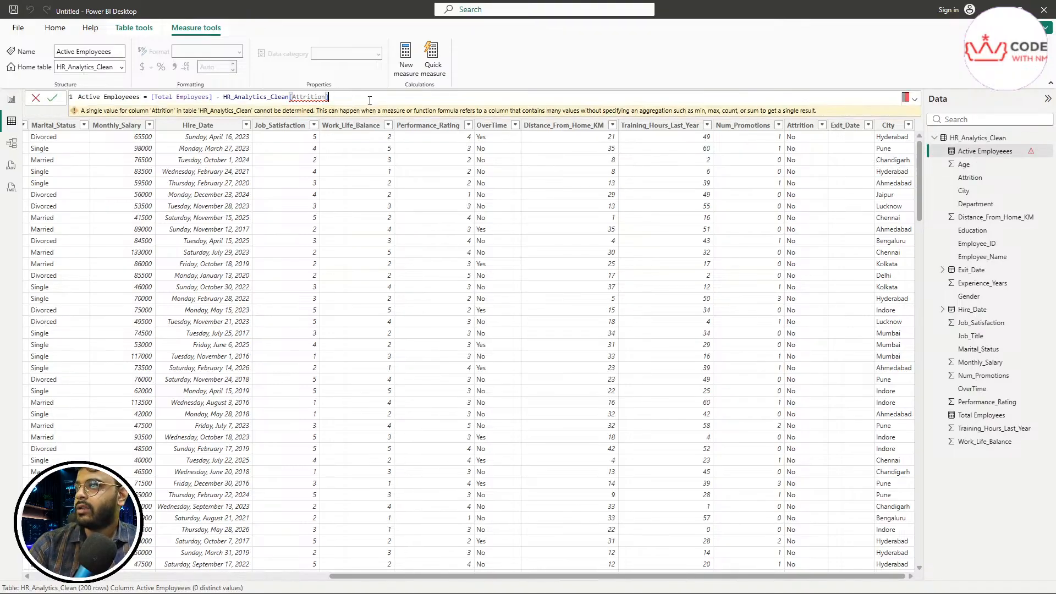
Step: Expand the formula editor and highlight the red-squiggled HR_Analytics_Clean[Attrition] reference to examine it
{"action": "left_click", "coordinate": [914, 99]}
{"action": "scroll", "coordinate": [408, 186], "scroll_direction": "up", "scroll_amount": 6}
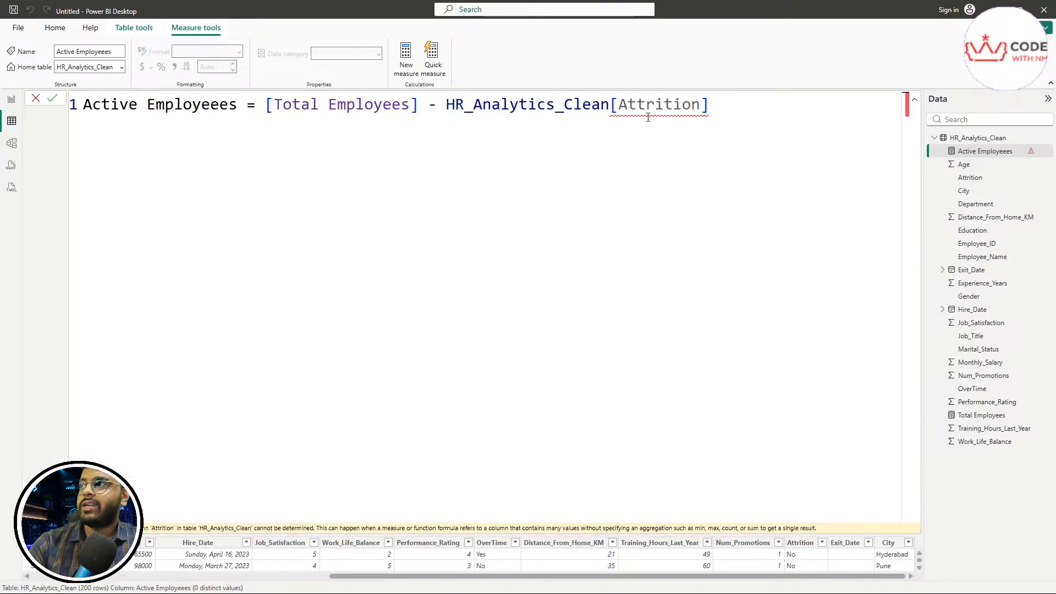
{"action": "mouse_move", "coordinate": [635, 110]}
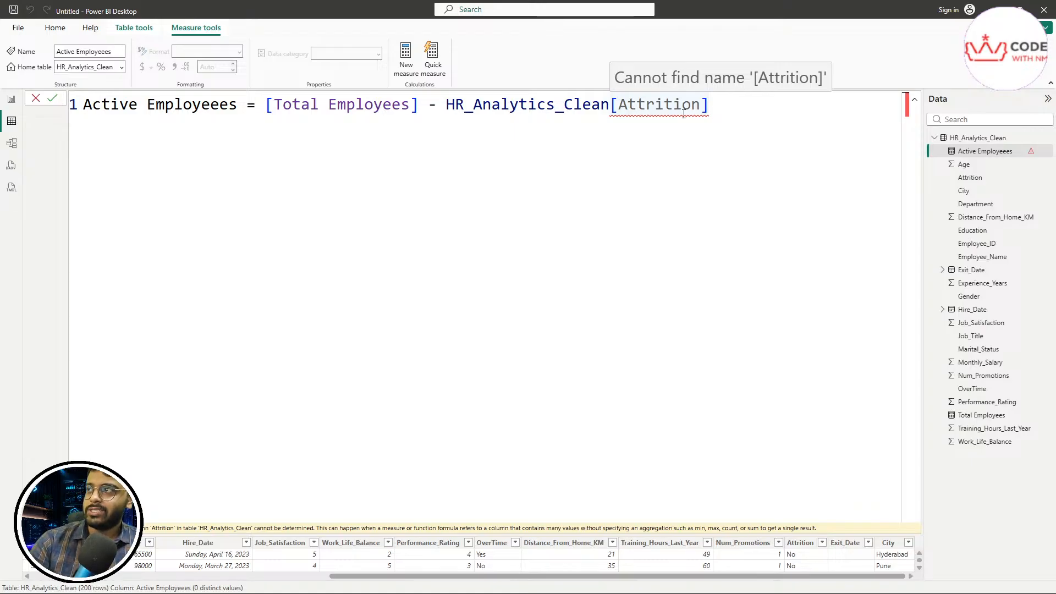
{"action": "left_click_drag", "start_coordinate": [714, 103], "coordinate": [444, 103]}
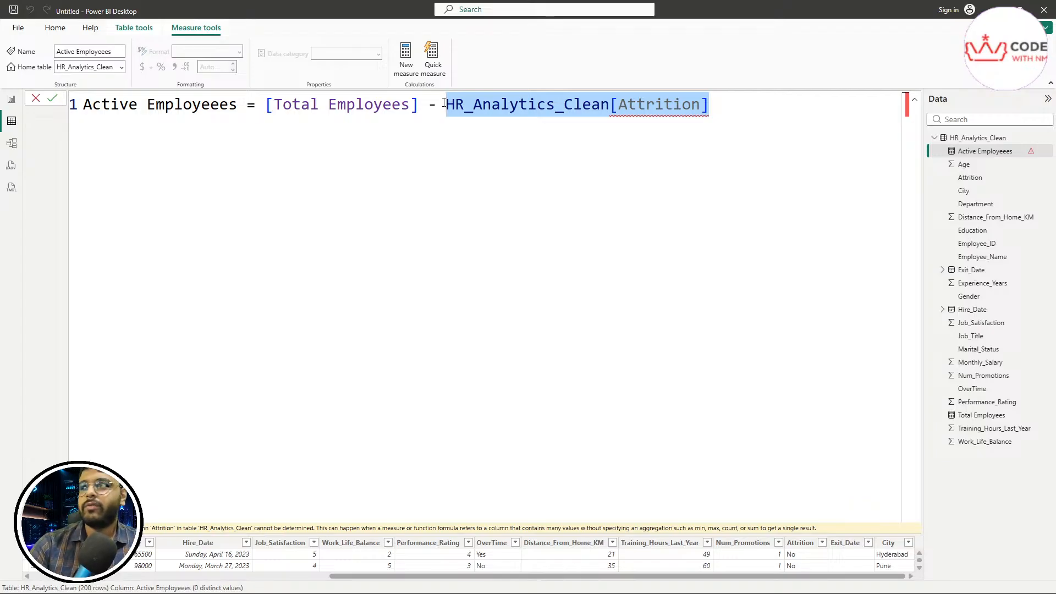
{"action": "left_click", "coordinate": [472, 193]}
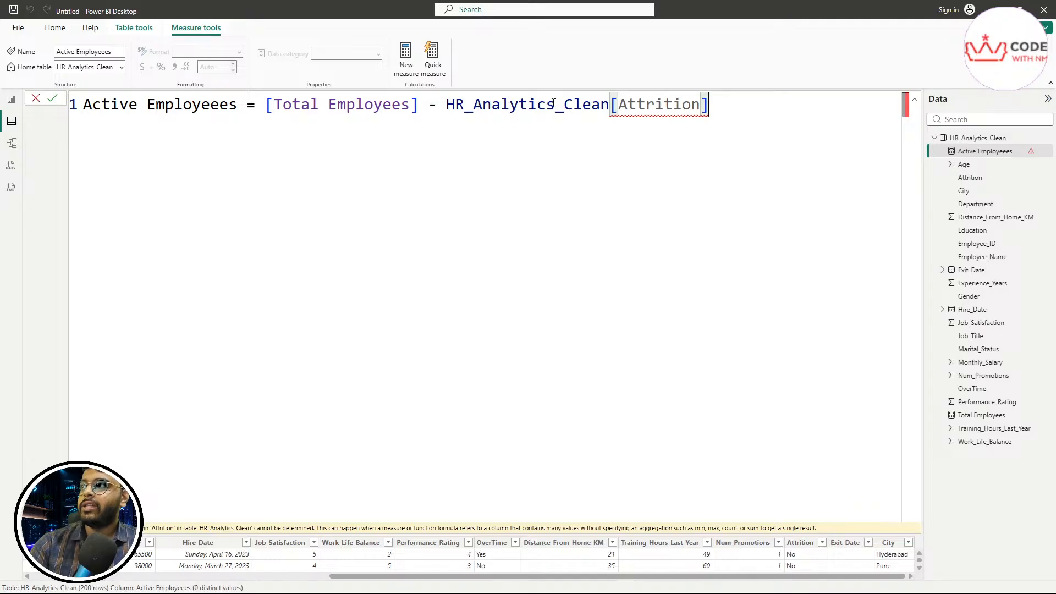
{"action": "double_click", "coordinate": [637, 106]}
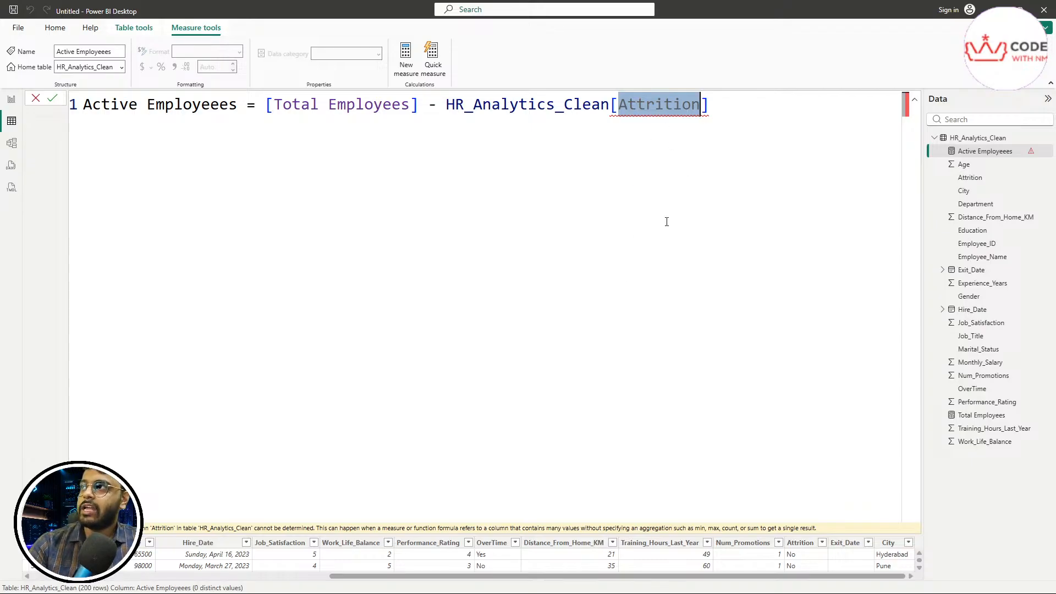
{"action": "left_click", "coordinate": [647, 107]}
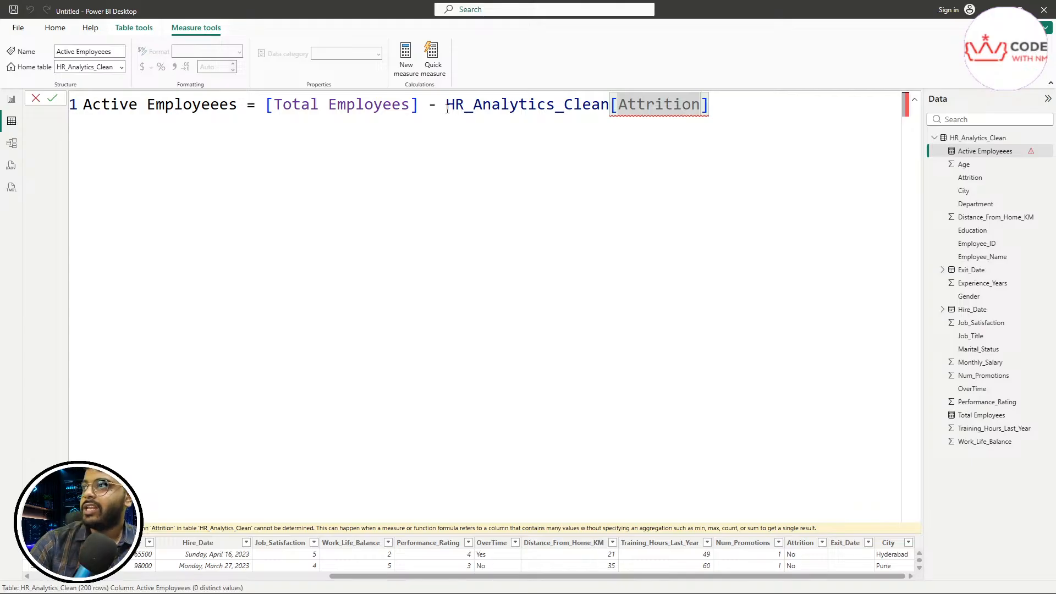
{"action": "left_click_drag", "start_coordinate": [445, 106], "coordinate": [767, 119]}
{"action": "left_click", "coordinate": [781, 166]}
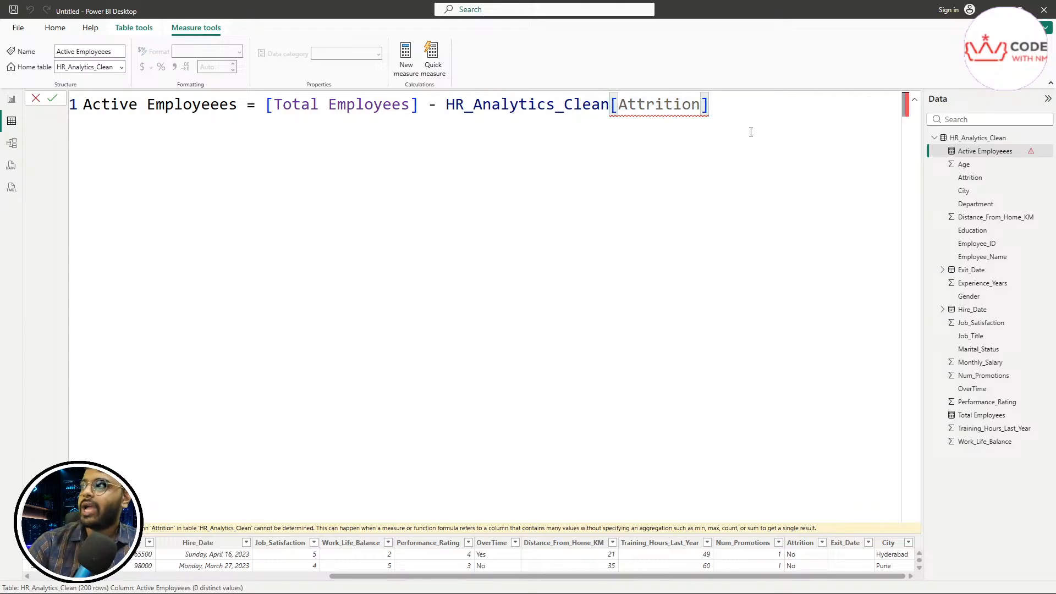
Step: Create a new measure and paste the Attrition Count CALCULATE formula over the placeholder
{"action": "left_click", "coordinate": [408, 69]}
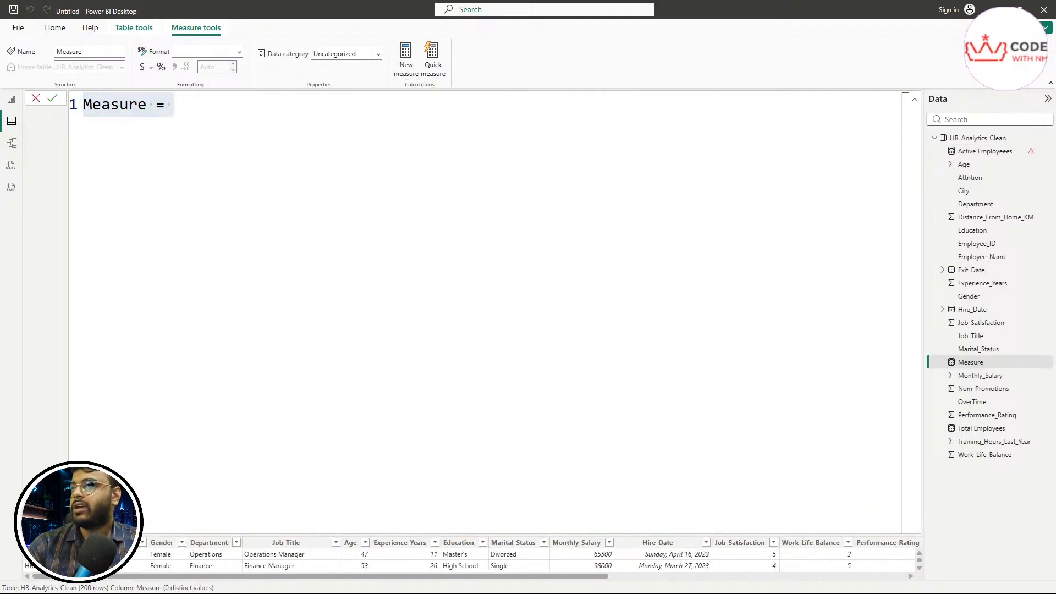
{"action": "left_click", "coordinate": [354, 163]}
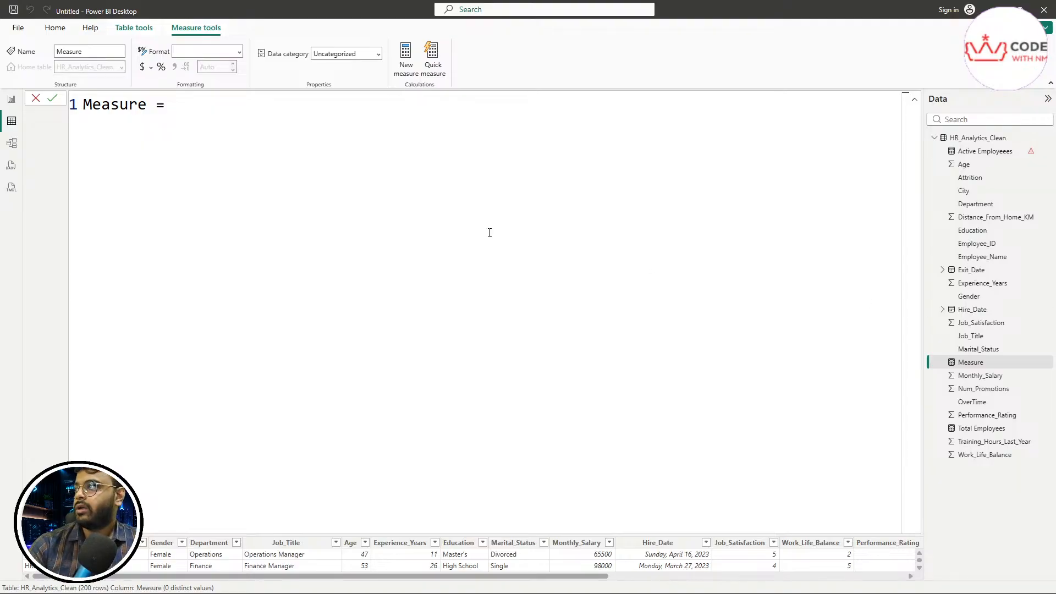
{"action": "scroll", "coordinate": [460, 233], "scroll_direction": "up", "scroll_amount": 2}
{"action": "left_click_drag", "start_coordinate": [200, 123], "coordinate": [77, 103]}
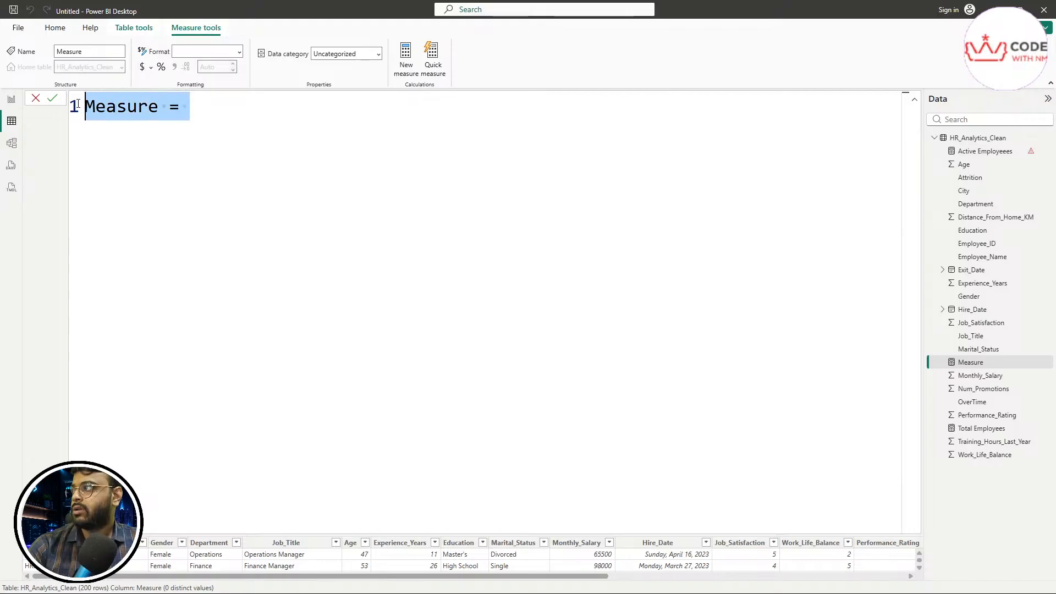
{"action": "type", "text": "Attrition Count = CALCULATE(     COUNT(HR_Analytics_Clean[Employee_ID]),     HR_Analytics_Clean[Attrition] = \"NO\" )"}
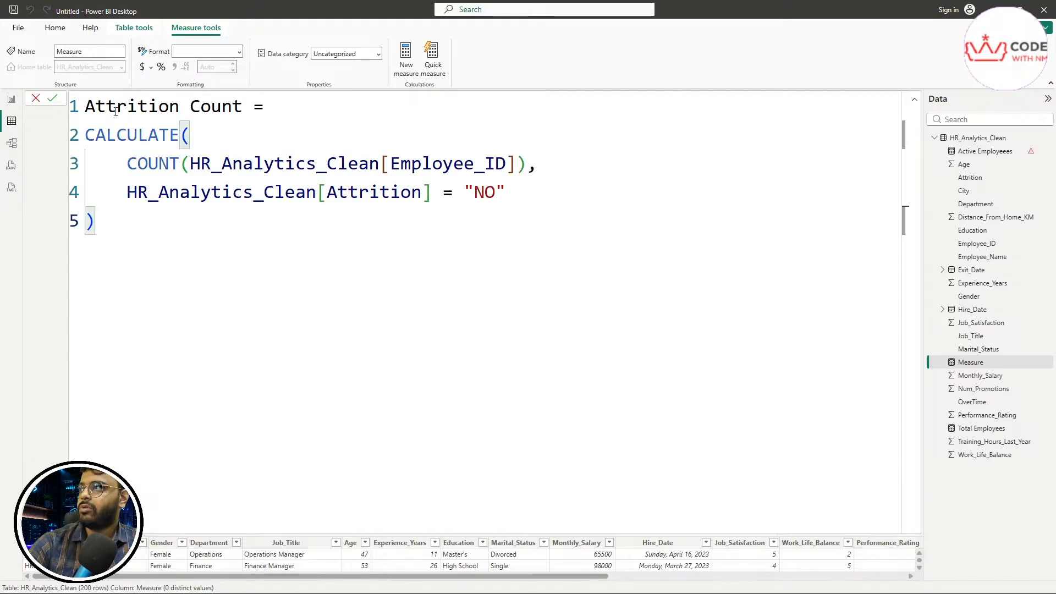
Step: Highlight the Attrition Count name and the CALCULATE function in the formula
{"action": "left_click", "coordinate": [356, 110]}
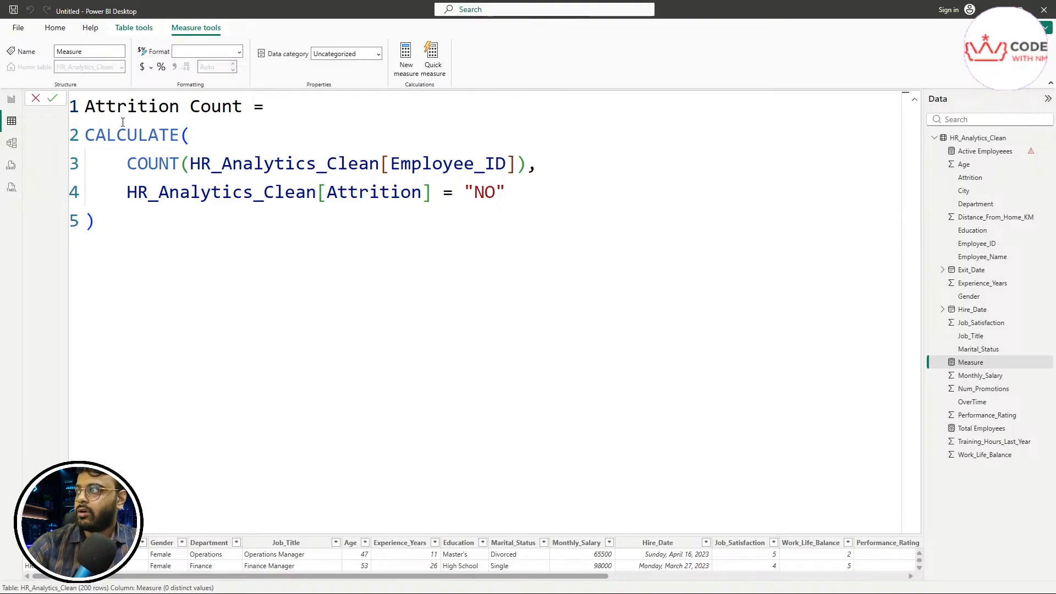
{"action": "left_click_drag", "start_coordinate": [86, 135], "coordinate": [122, 228]}
{"action": "left_click", "coordinate": [223, 258]}
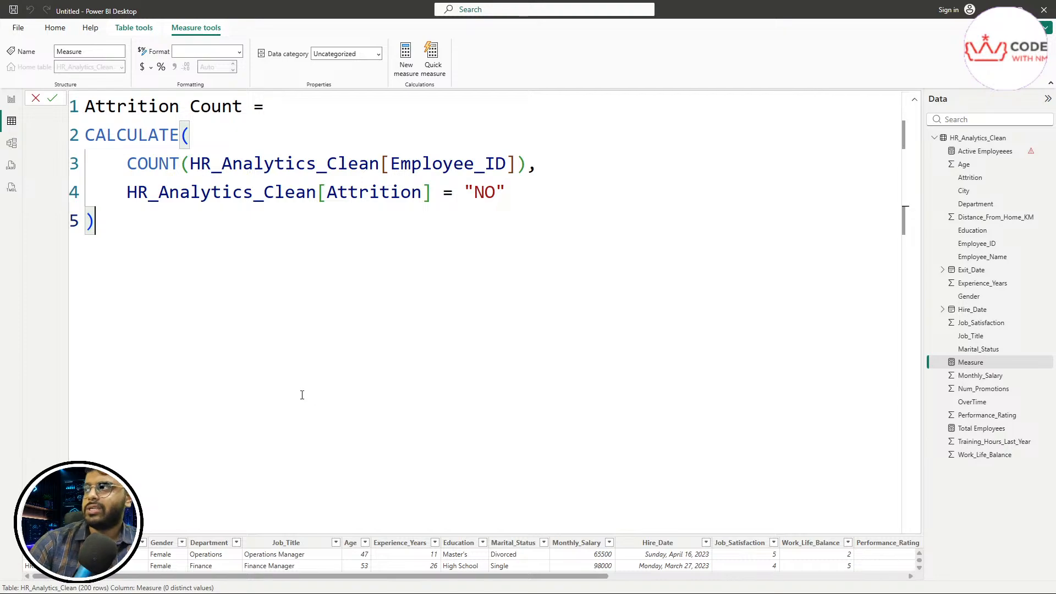
{"action": "left_click_drag", "start_coordinate": [85, 106], "coordinate": [246, 110]}
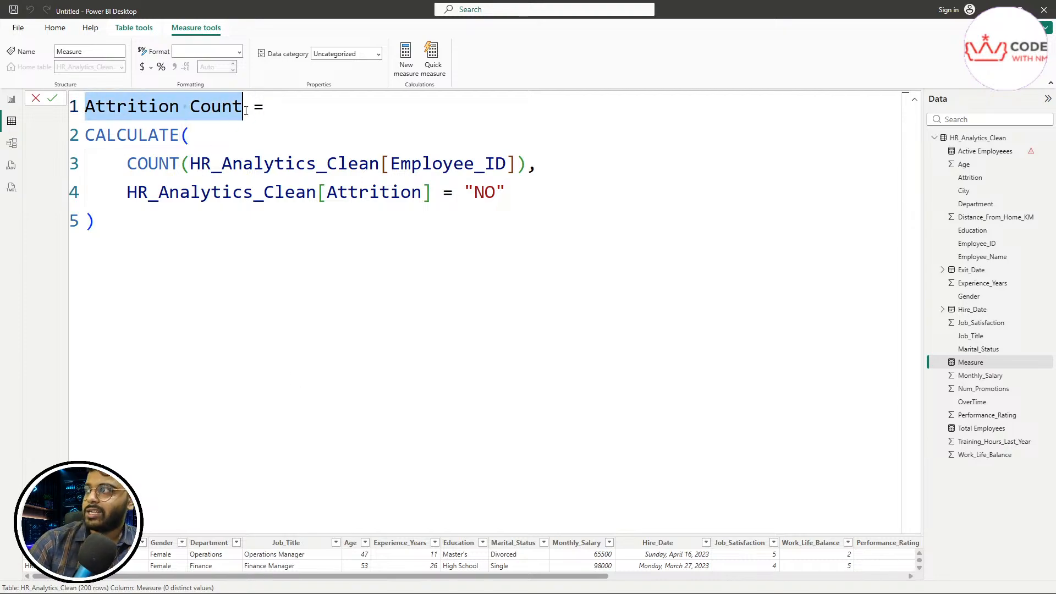
{"action": "left_click", "coordinate": [190, 135]}
{"action": "double_click", "coordinate": [126, 136]}
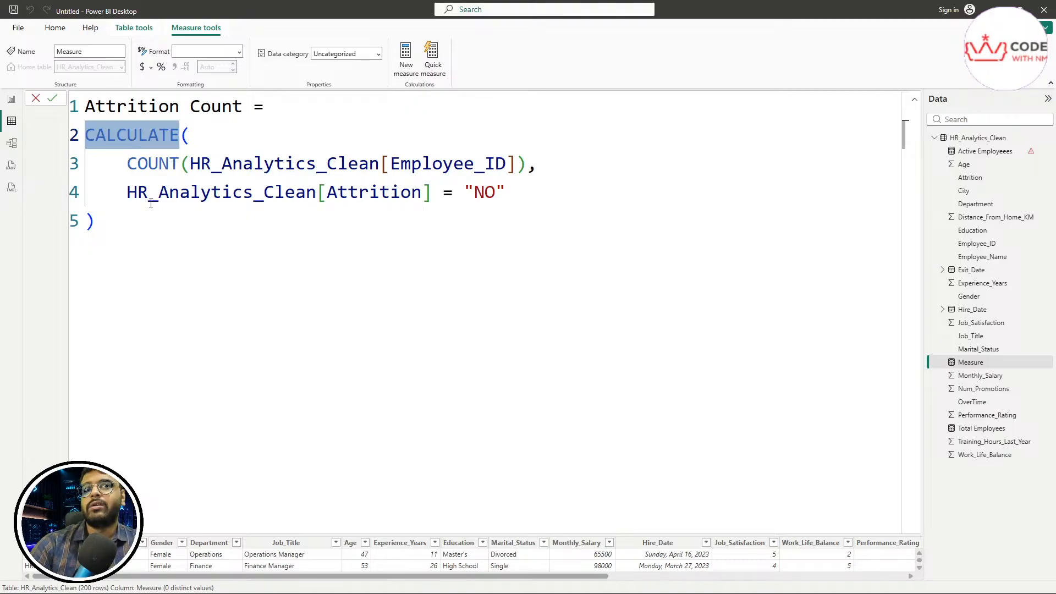
Step: Highlight COUNT over Employee_ID and the HR_Analytics_Clean[Attrition] = "NO" filter condition
{"action": "double_click", "coordinate": [153, 163]}
{"action": "left_click_drag", "start_coordinate": [190, 163], "coordinate": [505, 163]}
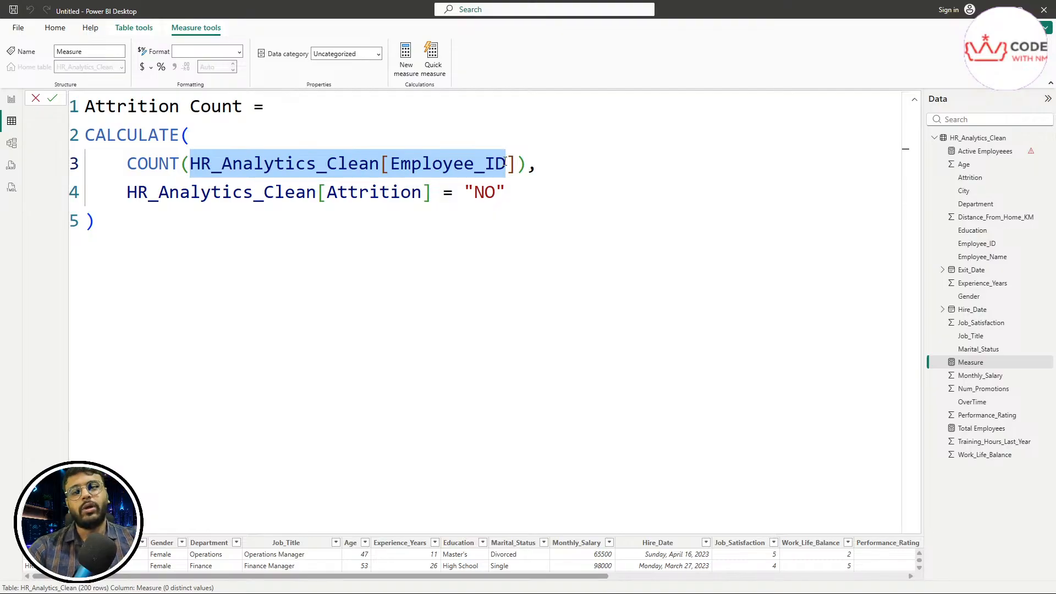
{"action": "left_click", "coordinate": [513, 164]}
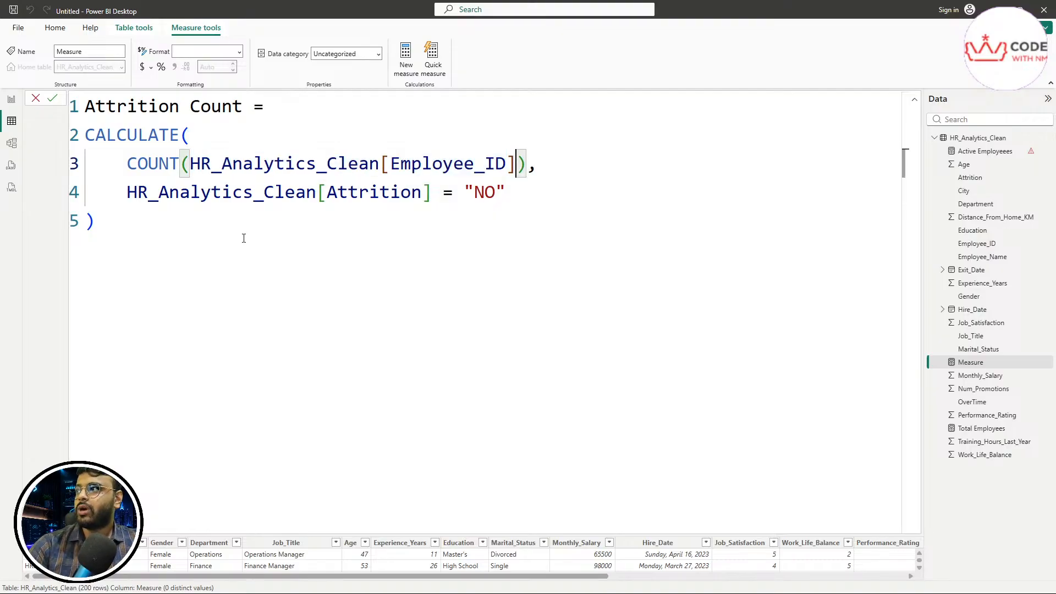
{"action": "double_click", "coordinate": [148, 195]}
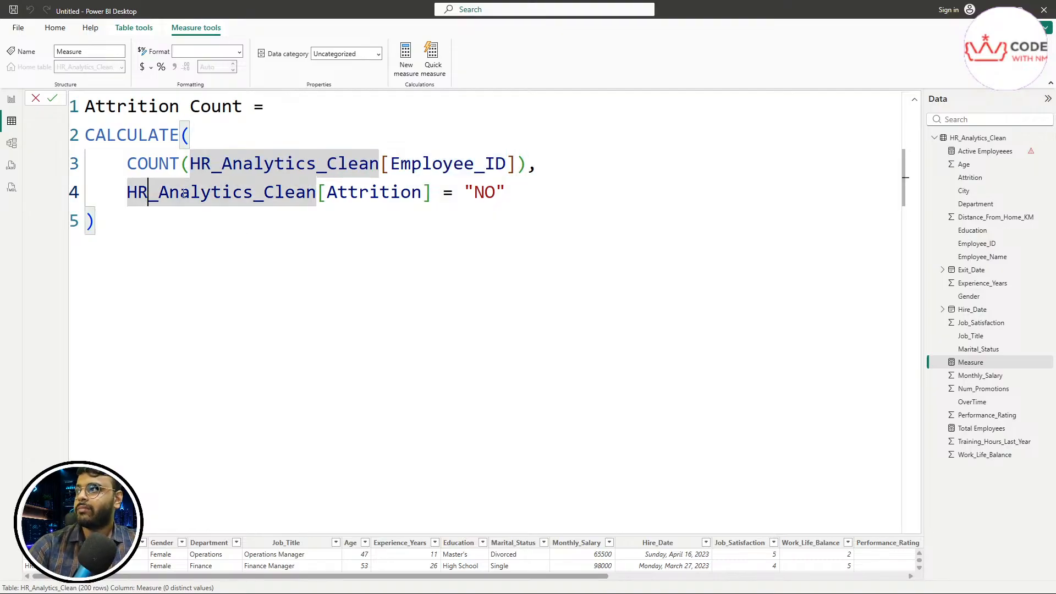
{"action": "double_click", "coordinate": [372, 193]}
{"action": "left_click", "coordinate": [485, 192]}
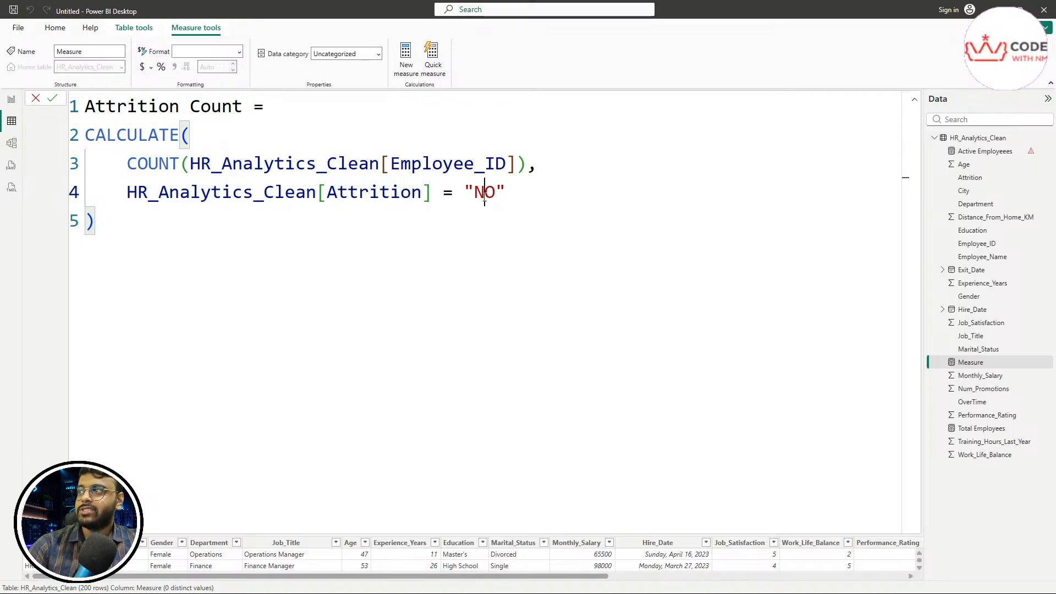
{"action": "left_click_drag", "start_coordinate": [511, 193], "coordinate": [132, 198]}
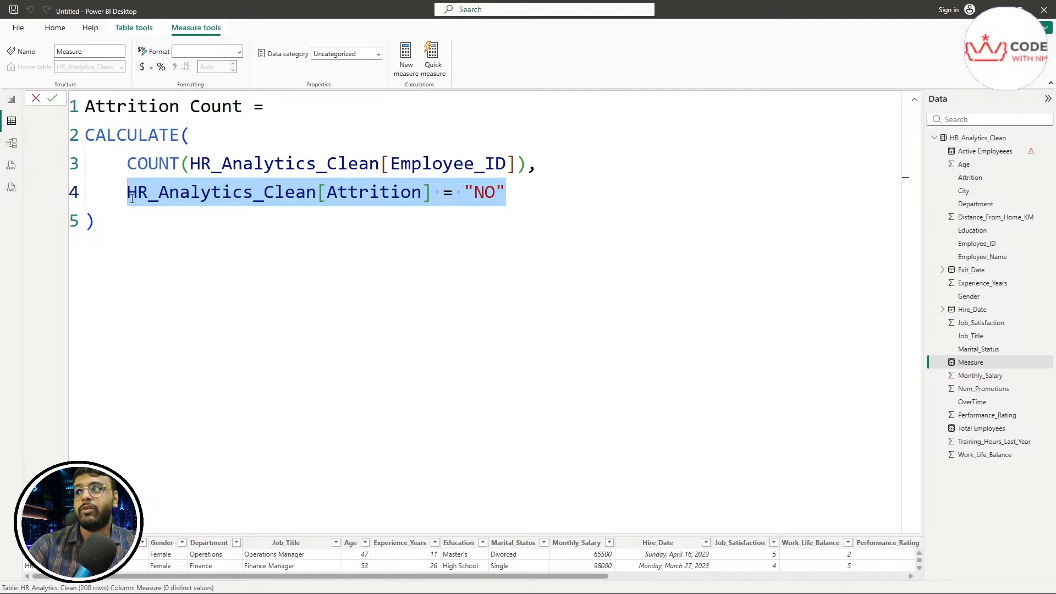
Step: Review the full formula and measure name, then commit the Attrition Count measure
{"action": "left_click_drag", "start_coordinate": [139, 229], "coordinate": [85, 107]}
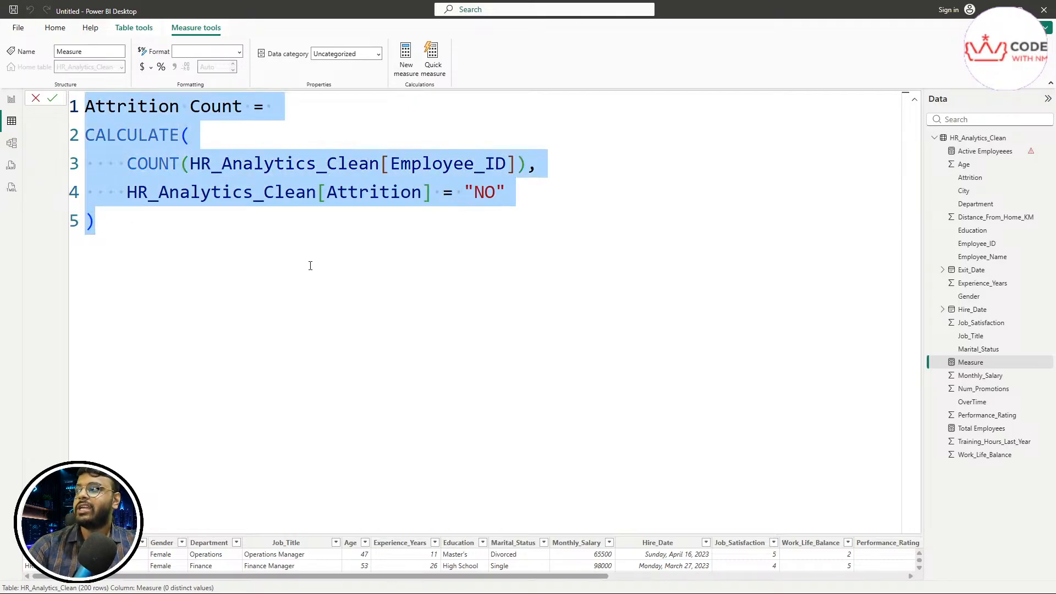
{"action": "left_click", "coordinate": [277, 271]}
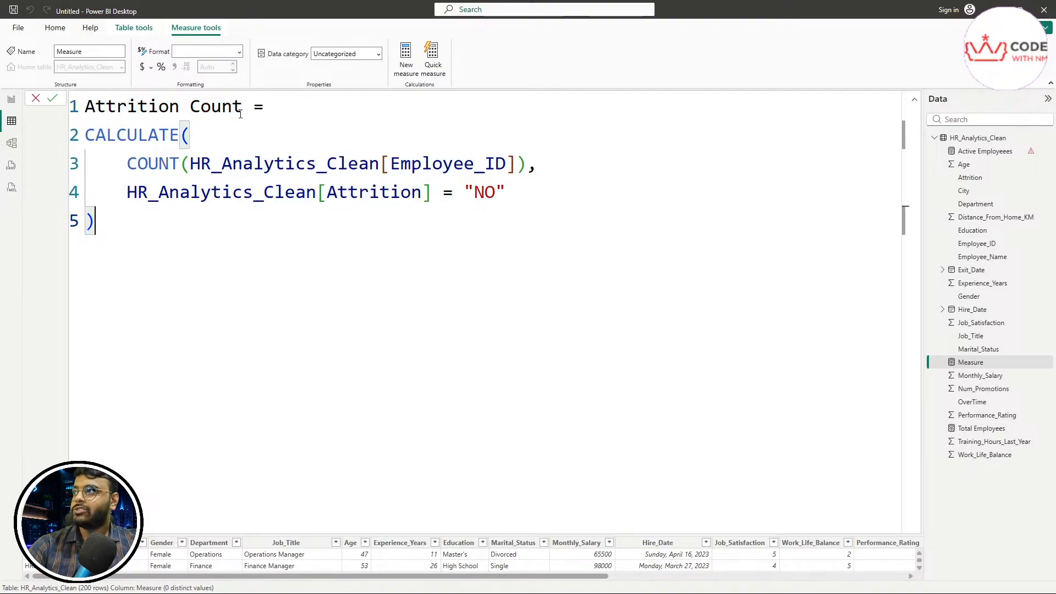
{"action": "left_click_drag", "start_coordinate": [242, 106], "coordinate": [85, 106]}
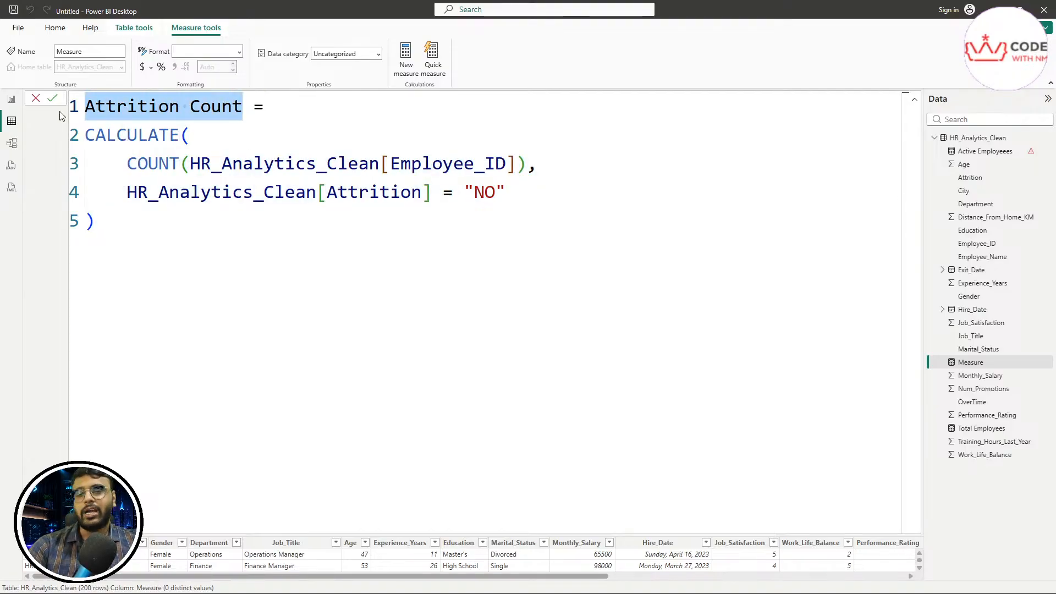
{"action": "left_click", "coordinate": [301, 276]}
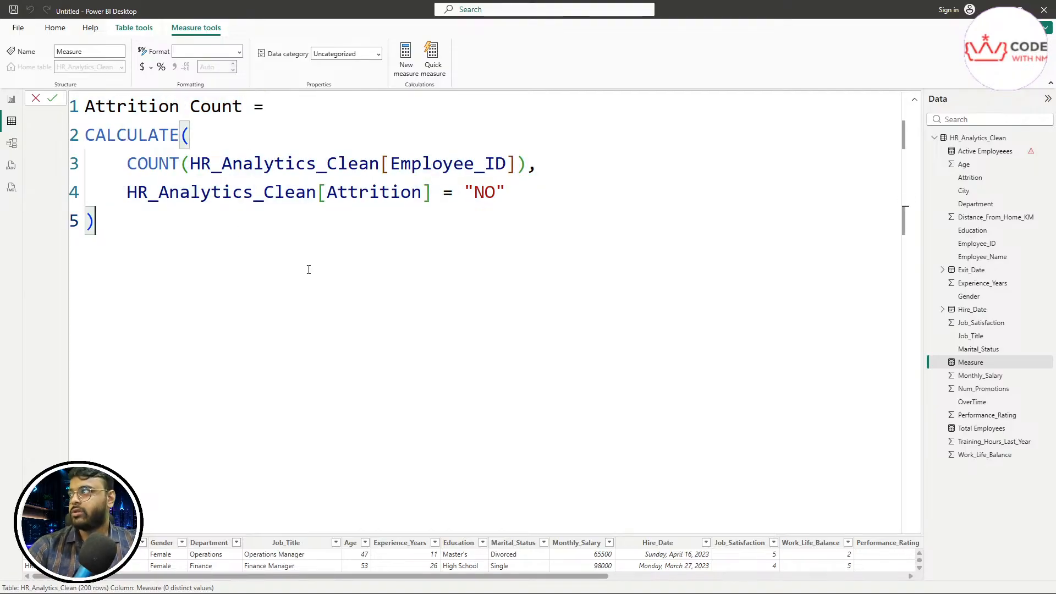
{"action": "left_click", "coordinate": [55, 104]}
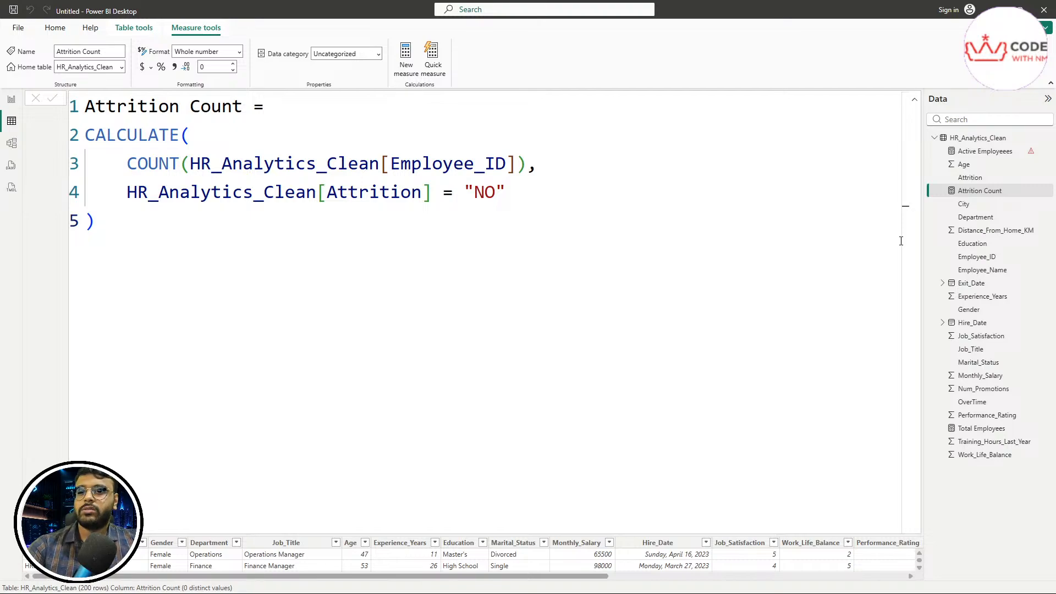
Step: Pen-mark Attrition Count, Total Employees and the Active Employees warning, then reopen Active Employeees
{"action": "mouse_move", "coordinate": [945, 199]}
{"action": "left_mouse_down"}
{"action": "mouse_move", "coordinate": [991, 199]}
{"action": "mouse_move", "coordinate": [1006, 182]}
{"action": "mouse_move", "coordinate": [949, 185]}
{"action": "mouse_move", "coordinate": [940, 201]}
{"action": "left_mouse_up"}
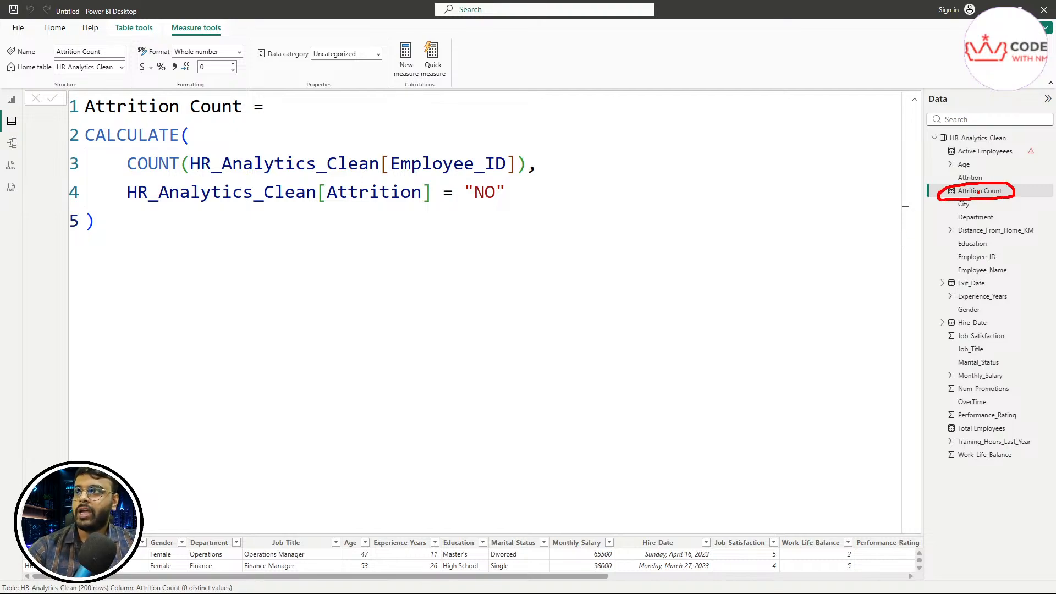
{"action": "mouse_move", "coordinate": [947, 435]}
{"action": "left_mouse_down"}
{"action": "mouse_move", "coordinate": [1017, 431]}
{"action": "mouse_move", "coordinate": [947, 419]}
{"action": "mouse_move", "coordinate": [950, 432]}
{"action": "left_mouse_up"}
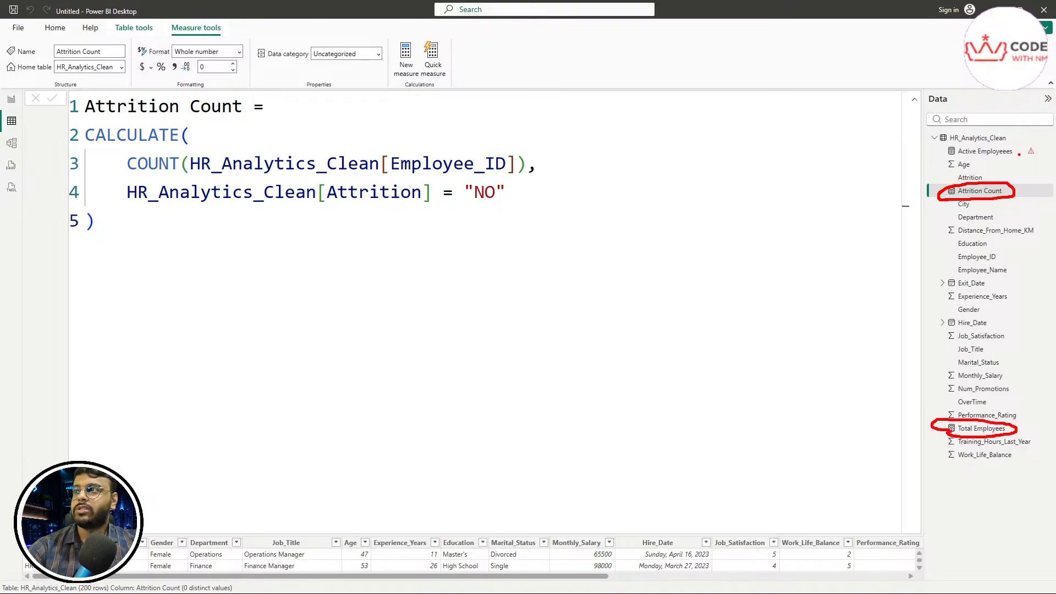
{"action": "mouse_move", "coordinate": [1019, 157]}
{"action": "left_mouse_down"}
{"action": "mouse_move", "coordinate": [1030, 159]}
{"action": "mouse_move", "coordinate": [1036, 138]}
{"action": "mouse_move", "coordinate": [1019, 159]}
{"action": "left_mouse_up"}
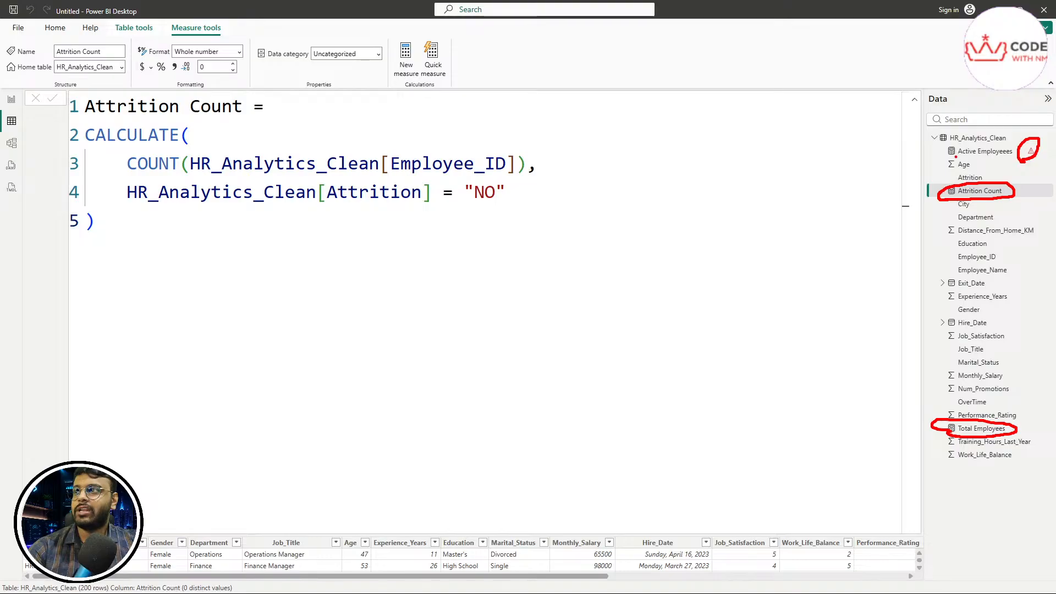
{"action": "left_click_drag", "start_coordinate": [947, 158], "coordinate": [1005, 157]}
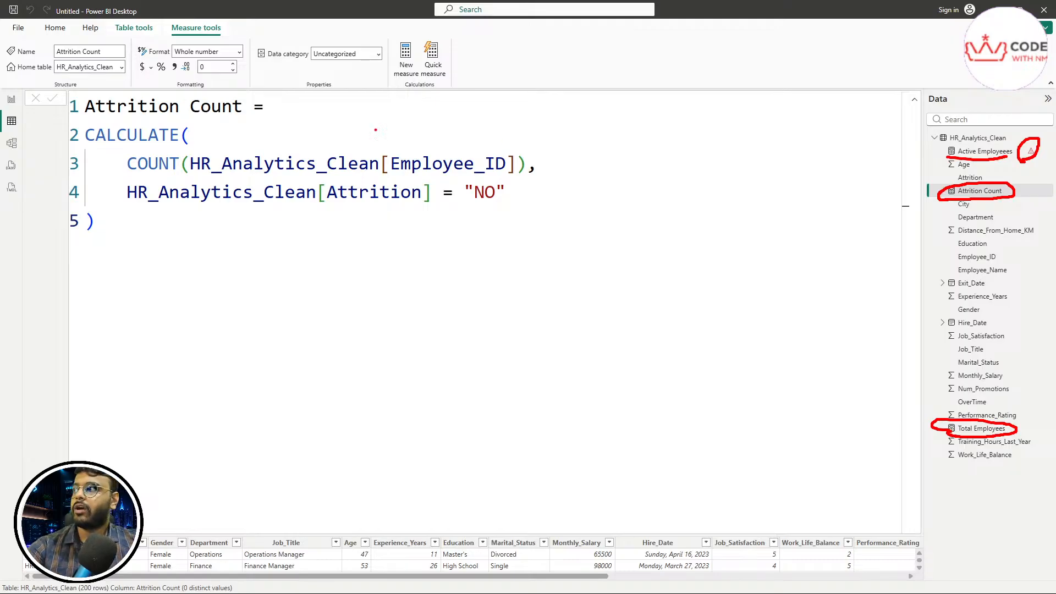
{"action": "left_click_drag", "start_coordinate": [78, 120], "coordinate": [311, 126]}
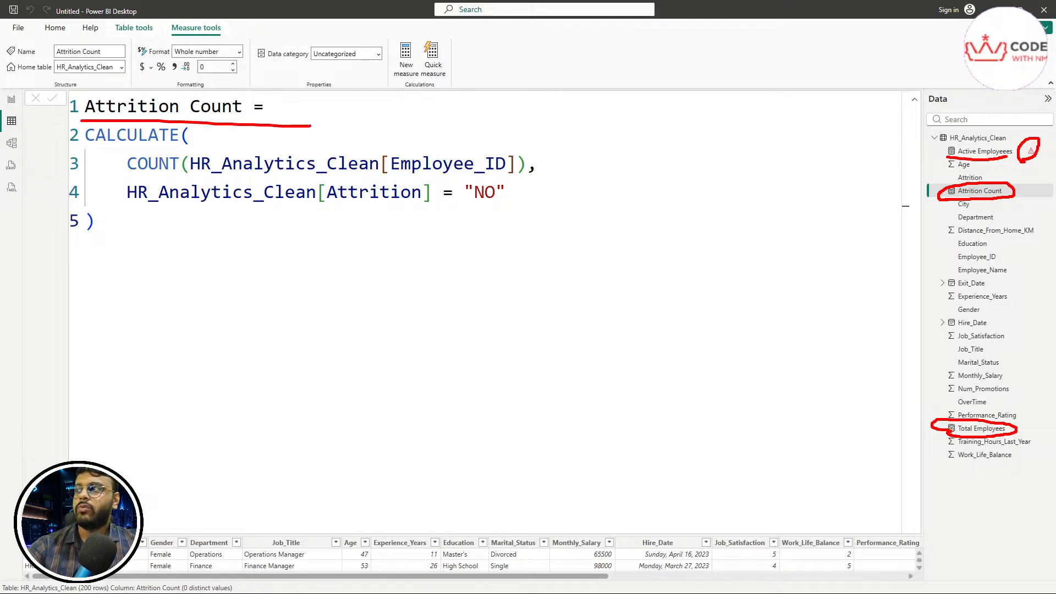
{"action": "left_click", "coordinate": [981, 156]}
Step: Replace HR_Analytics_Clean[Attrition] with [Attrition Count] and commit the Active Employeees measure
{"action": "left_click_drag", "start_coordinate": [829, 101], "coordinate": [513, 108]}
{"action": "key", "text": "BackSpace"}
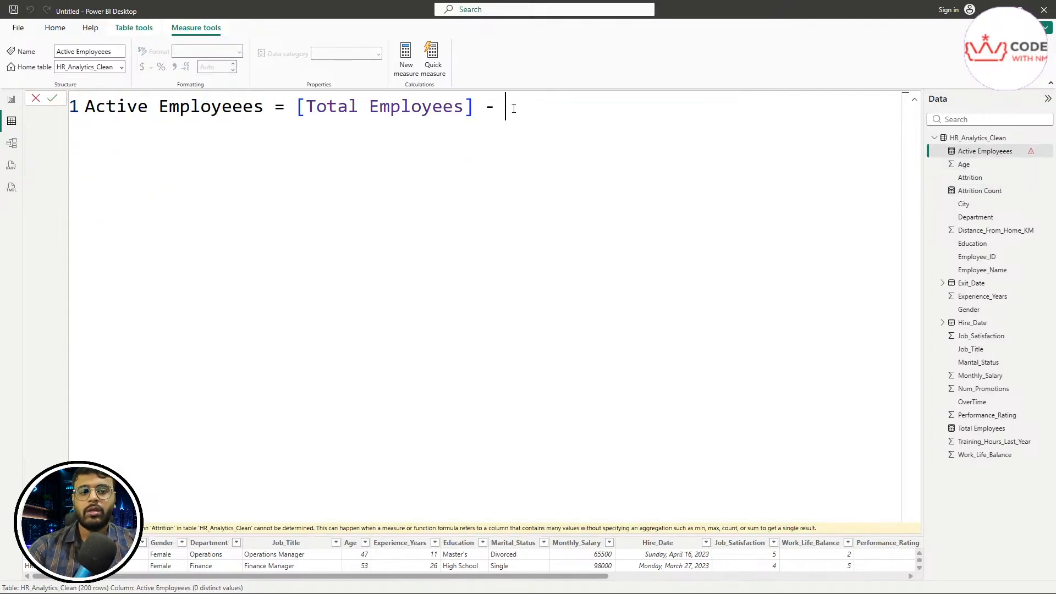
{"action": "type", "text": "["}
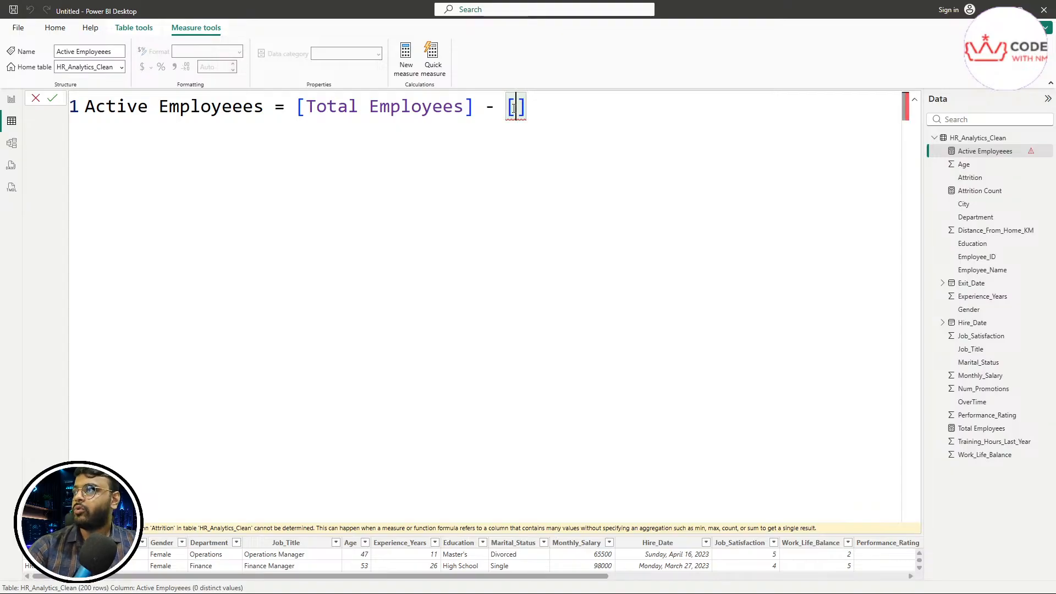
{"action": "type", "text": "A"}
{"action": "key", "text": "Tab"}
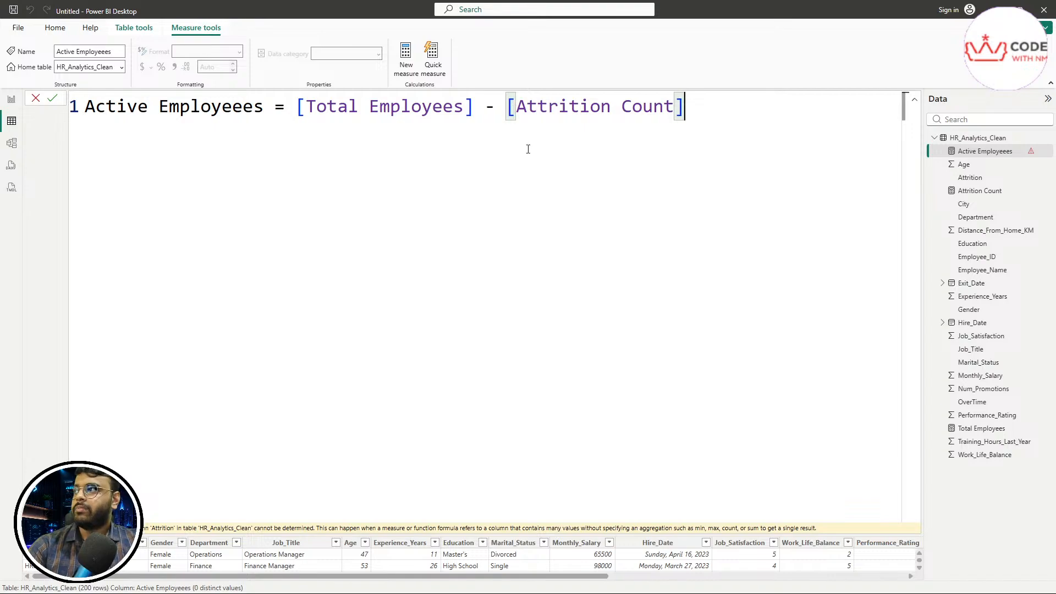
{"action": "left_click", "coordinate": [53, 100]}
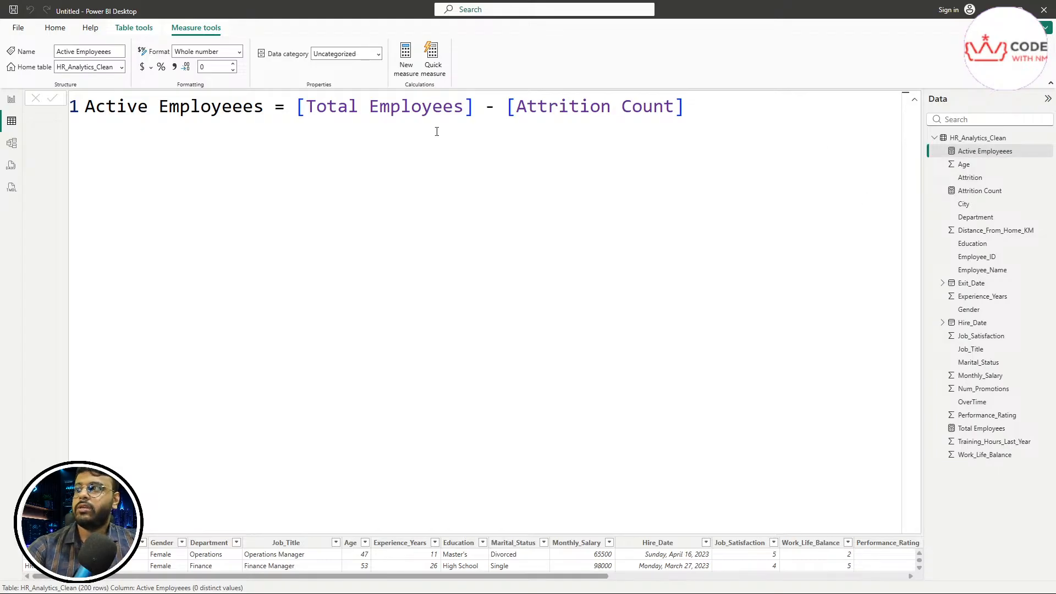
Step: Circle the three measures, clear the marks, then create and discard a blank measure
{"action": "mouse_move", "coordinate": [958, 160]}
{"action": "left_mouse_down"}
{"action": "mouse_move", "coordinate": [1029, 161]}
{"action": "mouse_move", "coordinate": [1027, 146]}
{"action": "mouse_move", "coordinate": [946, 140]}
{"action": "mouse_move", "coordinate": [940, 156]}
{"action": "left_mouse_up"}
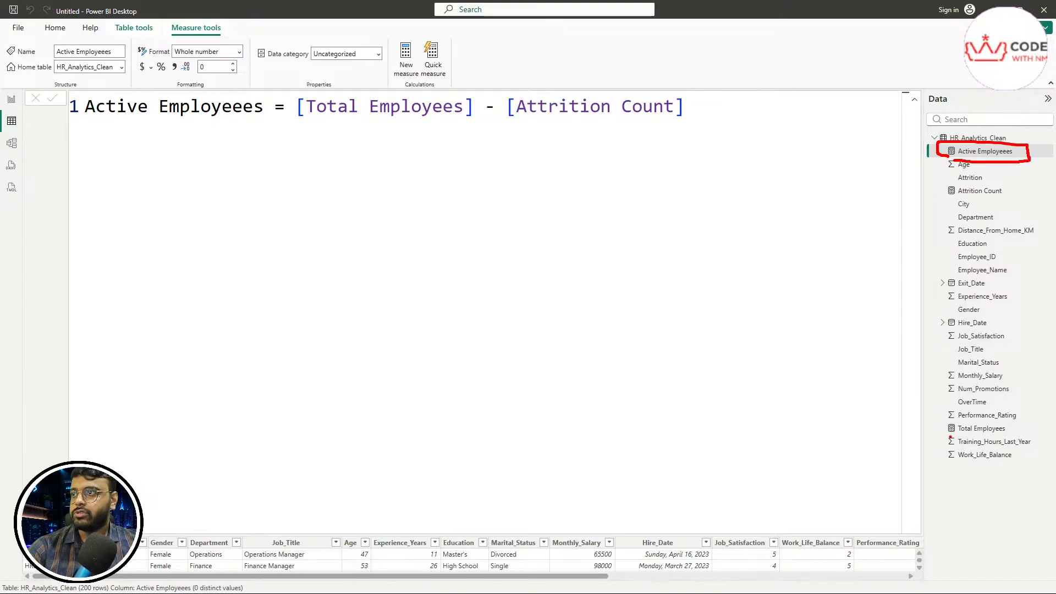
{"action": "mouse_move", "coordinate": [946, 437]}
{"action": "left_mouse_down"}
{"action": "mouse_move", "coordinate": [1006, 427]}
{"action": "mouse_move", "coordinate": [956, 424]}
{"action": "left_mouse_up"}
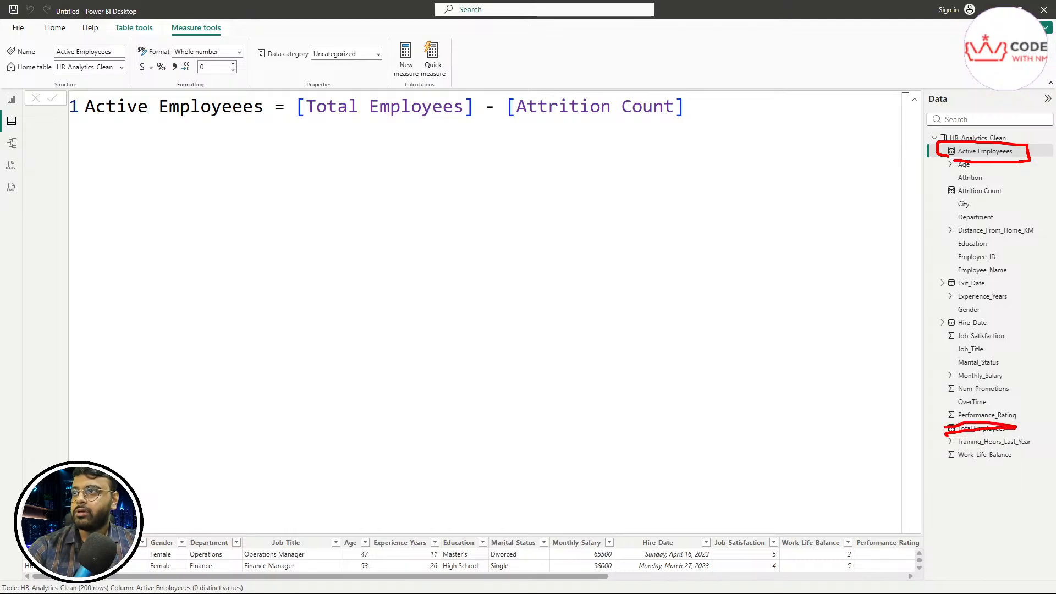
{"action": "mouse_move", "coordinate": [956, 200]}
{"action": "left_mouse_down"}
{"action": "mouse_move", "coordinate": [1031, 202]}
{"action": "mouse_move", "coordinate": [974, 184]}
{"action": "mouse_move", "coordinate": [948, 196]}
{"action": "left_mouse_up"}
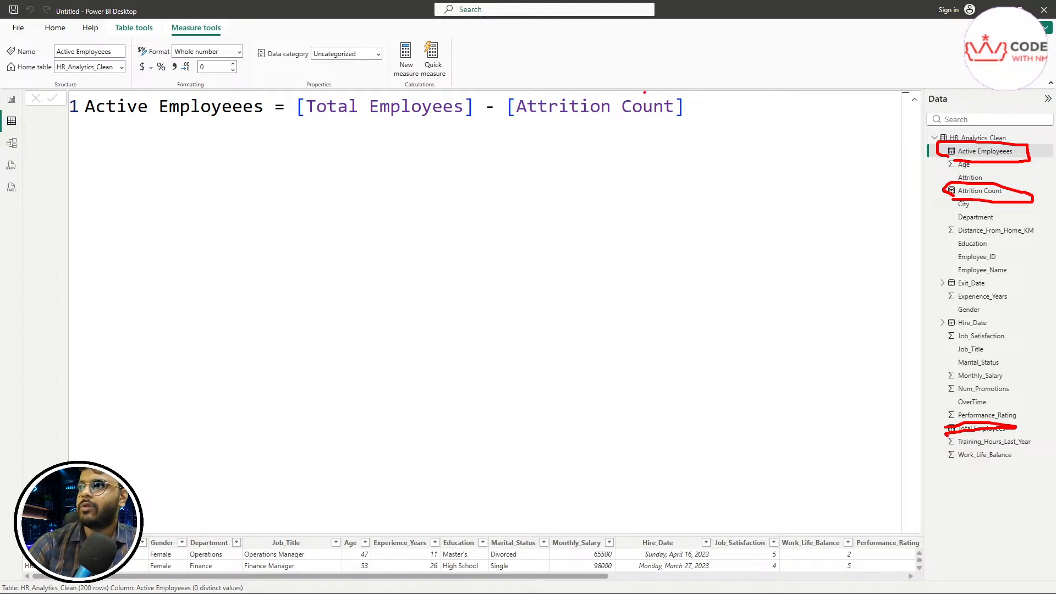
{"action": "key", "text": "Escape"}
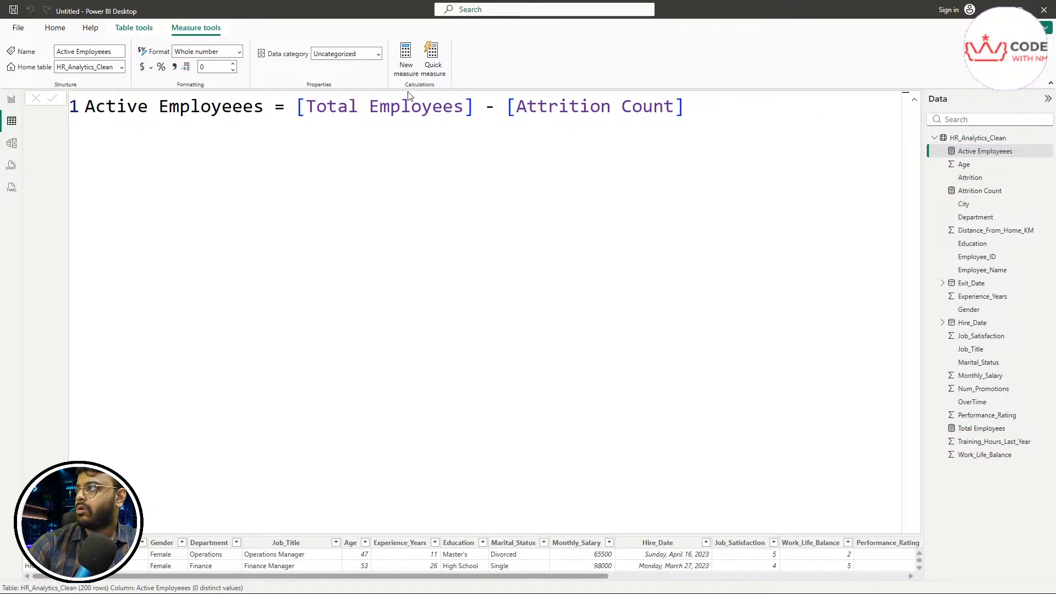
{"action": "left_click", "coordinate": [407, 60]}
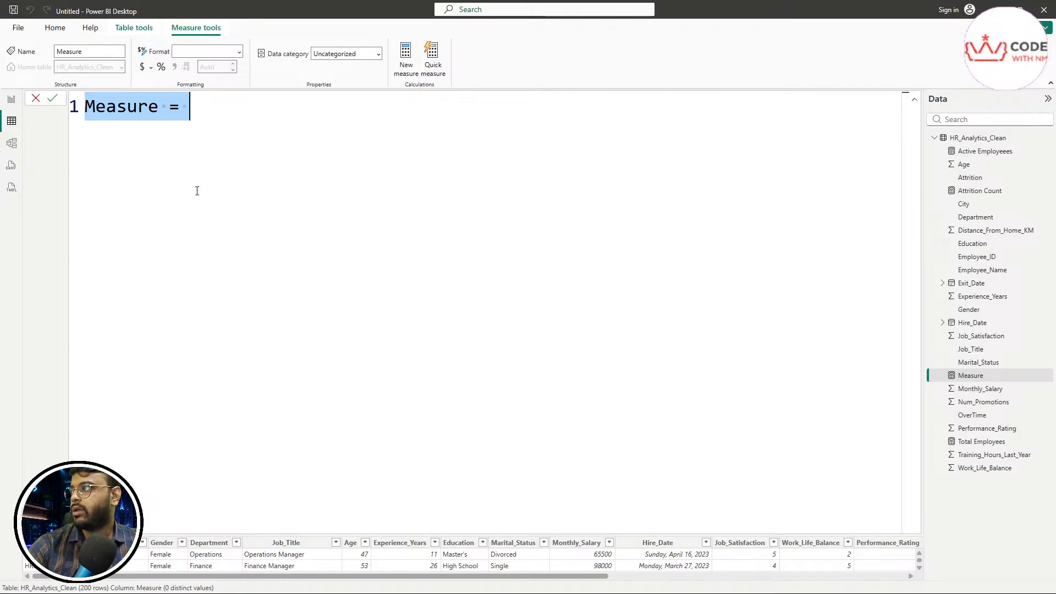
{"action": "left_click", "coordinate": [35, 97]}
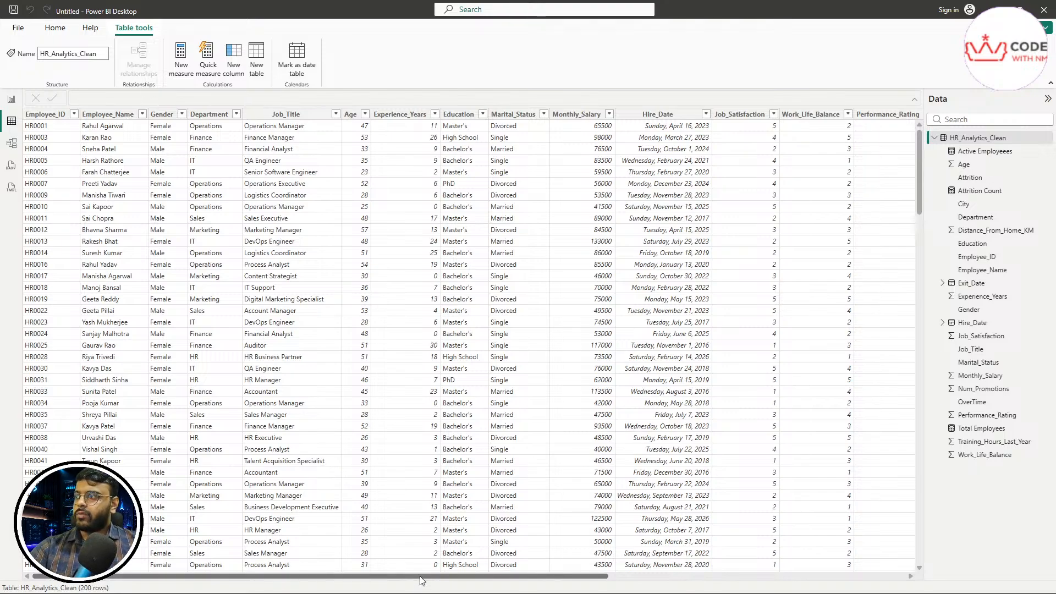
{"action": "mouse_move", "coordinate": [420, 576]}
{"action": "left_mouse_down"}
{"action": "mouse_move", "coordinate": [720, 575]}
{"action": "mouse_move", "coordinate": [424, 575]}
{"action": "left_mouse_up"}
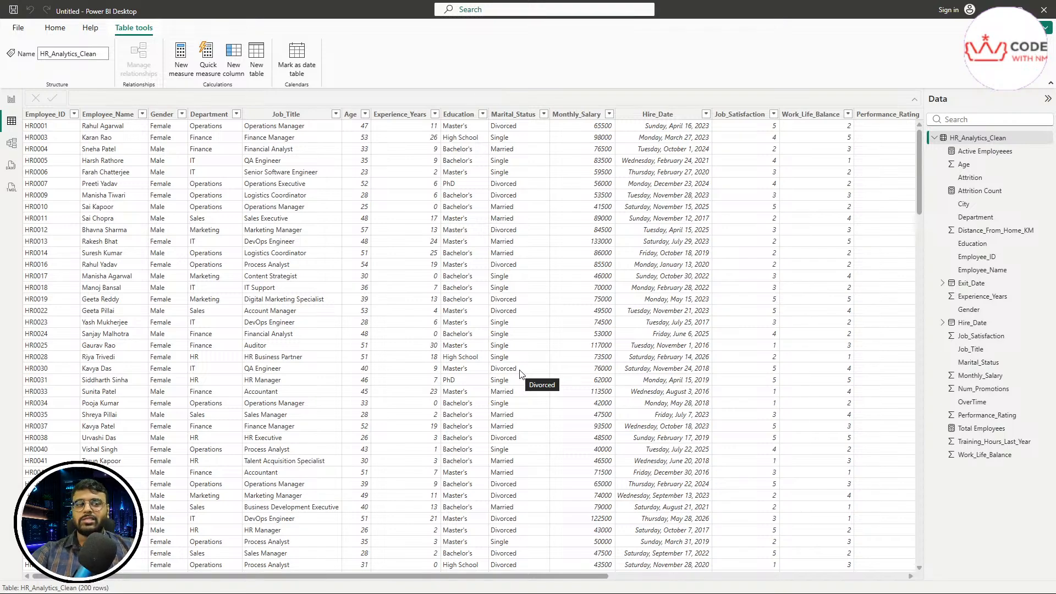
Step: Open the Total Employees measure and select its name in the formula
{"action": "left_click", "coordinate": [983, 429]}
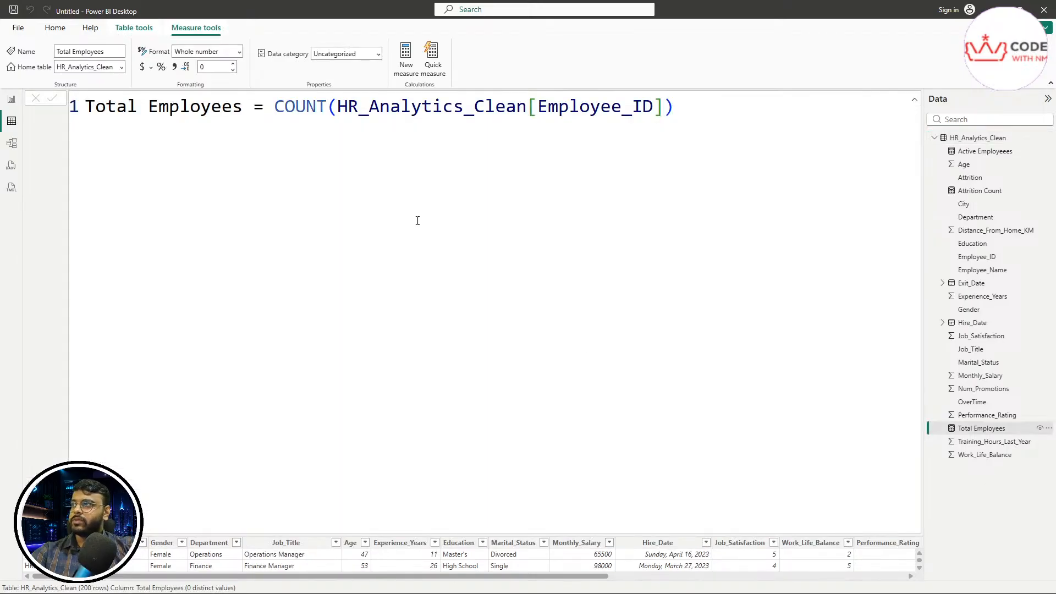
{"action": "scroll", "coordinate": [456, 230], "scroll_direction": "up", "scroll_amount": 1}
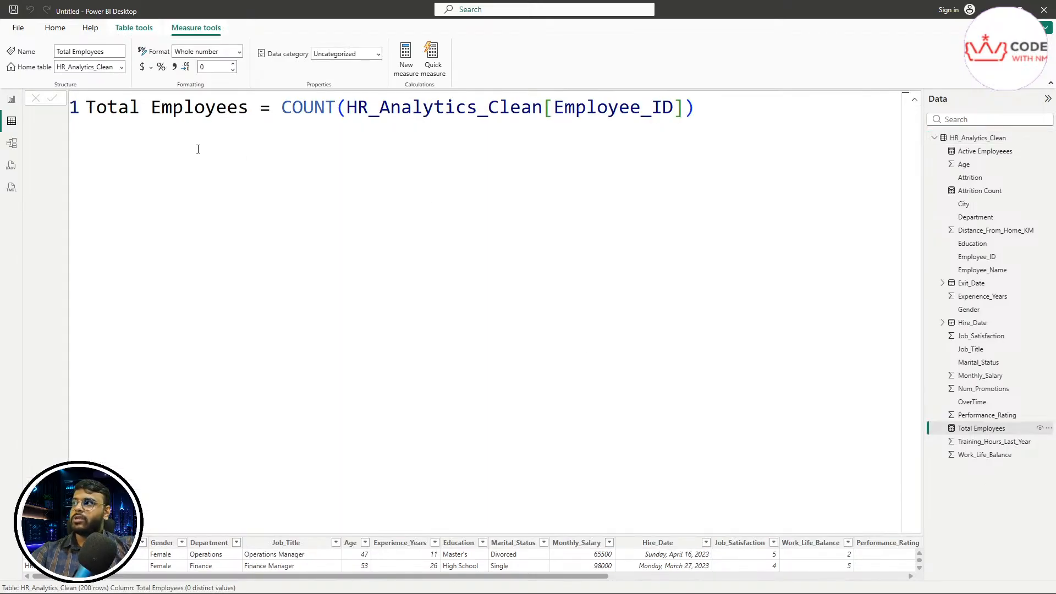
{"action": "mouse_move", "coordinate": [86, 110]}
{"action": "left_mouse_down"}
{"action": "mouse_move", "coordinate": [249, 110]}
{"action": "mouse_move", "coordinate": [87, 109]}
{"action": "left_mouse_up"}
{"action": "double_click", "coordinate": [125, 108]}
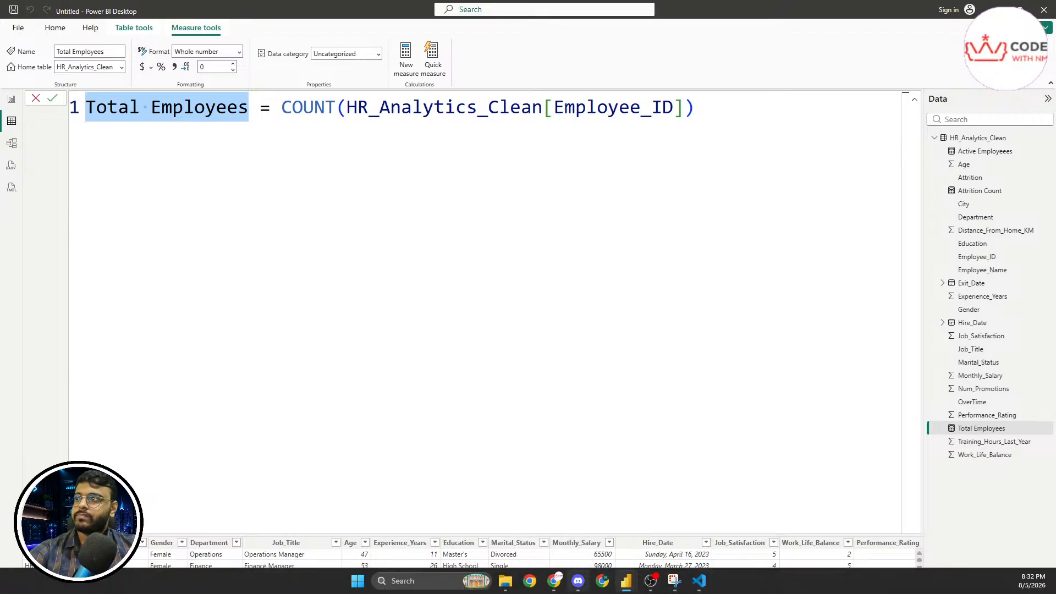
Step: Annotate Total Employees and its COUNT expression, writing 200 below, then clear the marks
{"action": "left_click_drag", "start_coordinate": [944, 436], "coordinate": [1010, 432]}
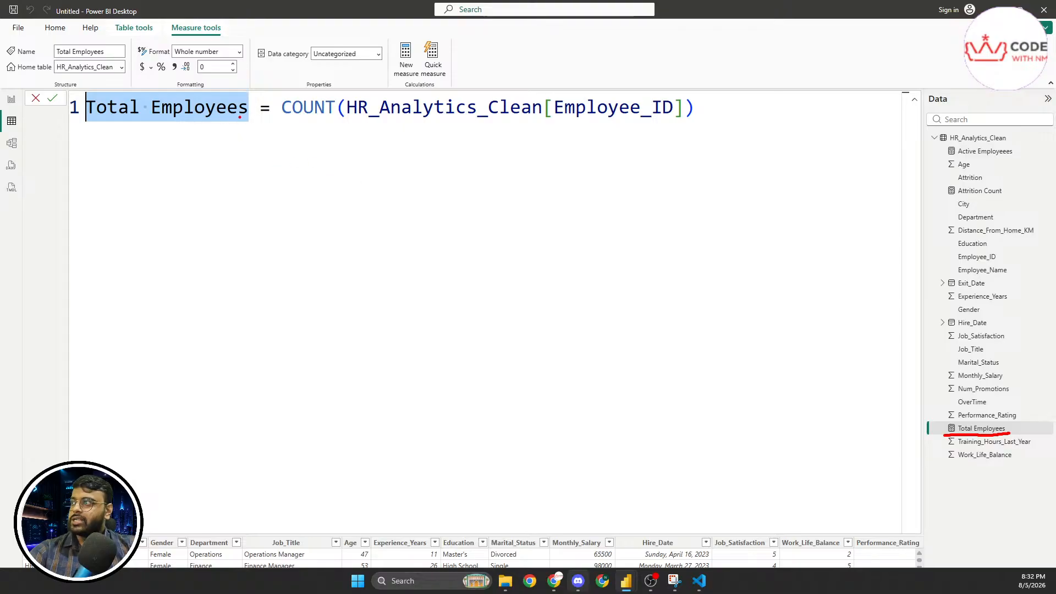
{"action": "left_click_drag", "start_coordinate": [89, 117], "coordinate": [257, 122]}
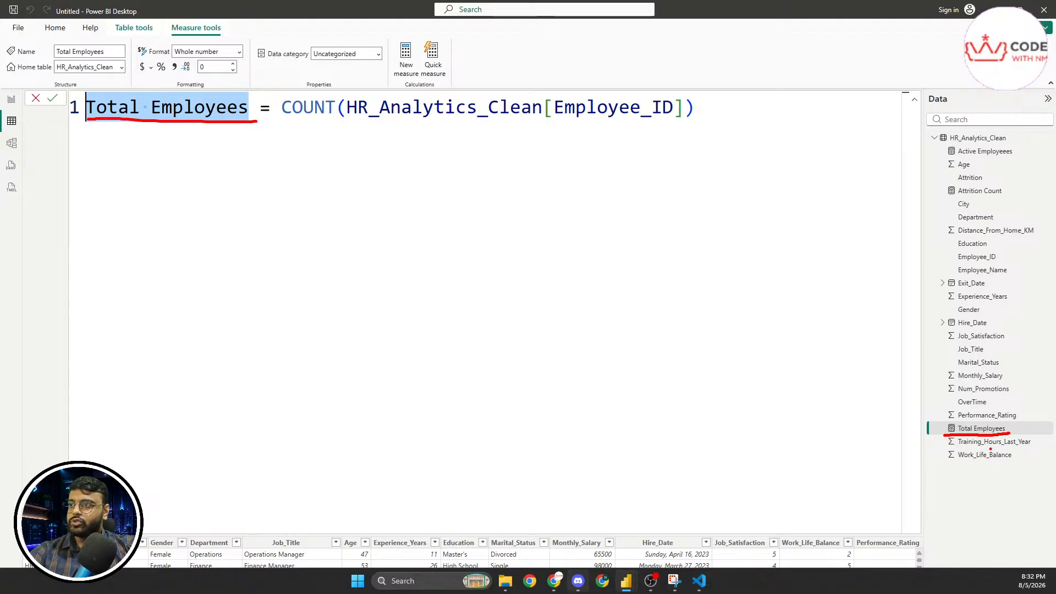
{"action": "mouse_move", "coordinate": [947, 423]}
{"action": "left_mouse_down"}
{"action": "mouse_move", "coordinate": [944, 434]}
{"action": "mouse_move", "coordinate": [954, 418]}
{"action": "mouse_move", "coordinate": [1001, 417]}
{"action": "mouse_move", "coordinate": [1018, 431]}
{"action": "left_mouse_up"}
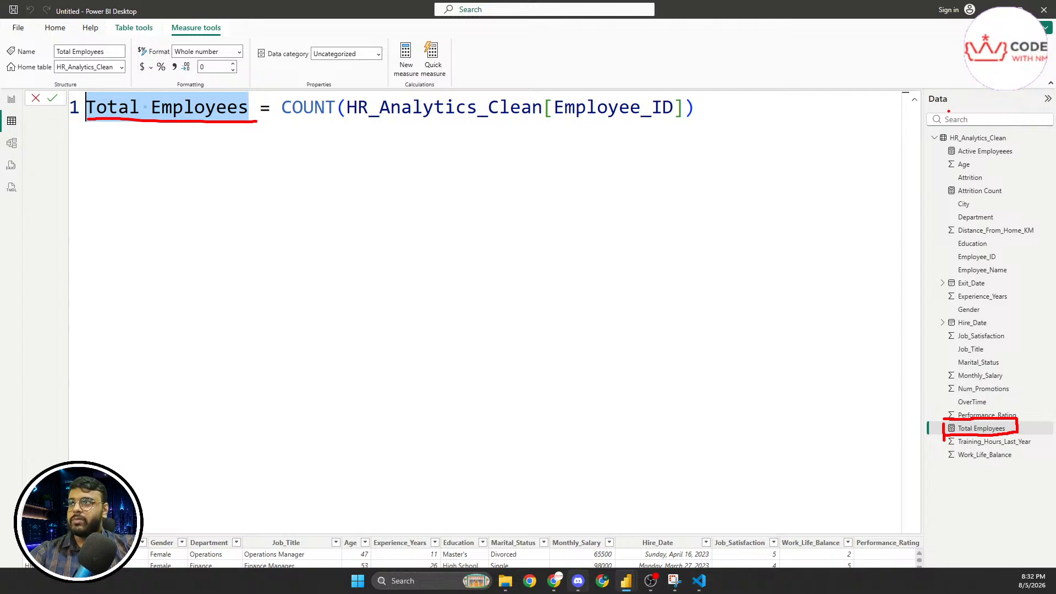
{"action": "mouse_move", "coordinate": [925, 103]}
{"action": "left_mouse_down"}
{"action": "mouse_move", "coordinate": [937, 111]}
{"action": "mouse_move", "coordinate": [957, 83]}
{"action": "mouse_move", "coordinate": [919, 103]}
{"action": "left_mouse_up"}
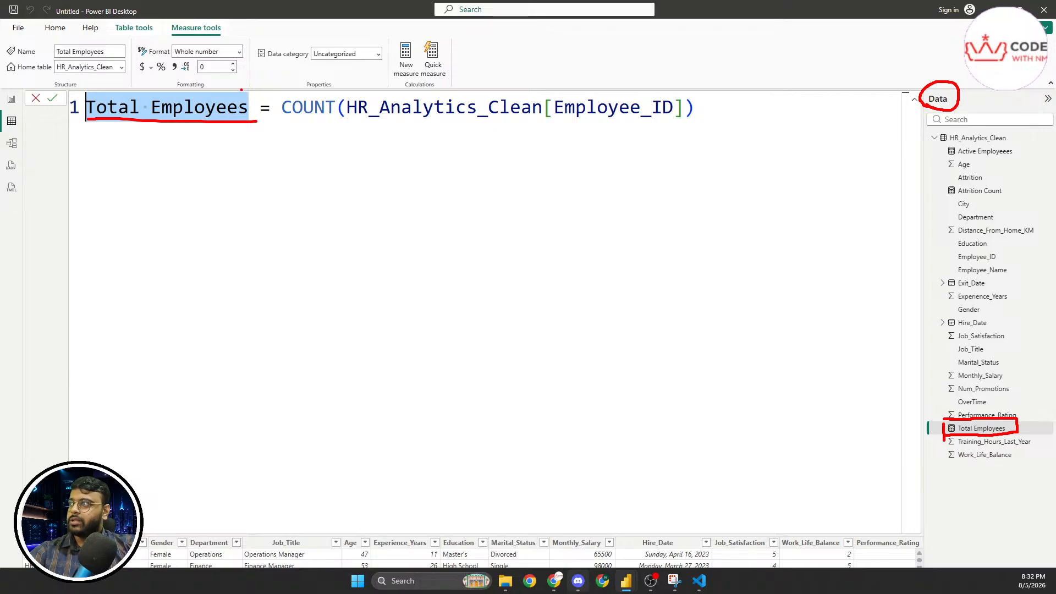
{"action": "mouse_move", "coordinate": [251, 94]}
{"action": "left_mouse_down"}
{"action": "mouse_move", "coordinate": [253, 121]}
{"action": "mouse_move", "coordinate": [153, 88]}
{"action": "mouse_move", "coordinate": [94, 90]}
{"action": "mouse_move", "coordinate": [80, 92]}
{"action": "mouse_move", "coordinate": [83, 119]}
{"action": "left_mouse_up"}
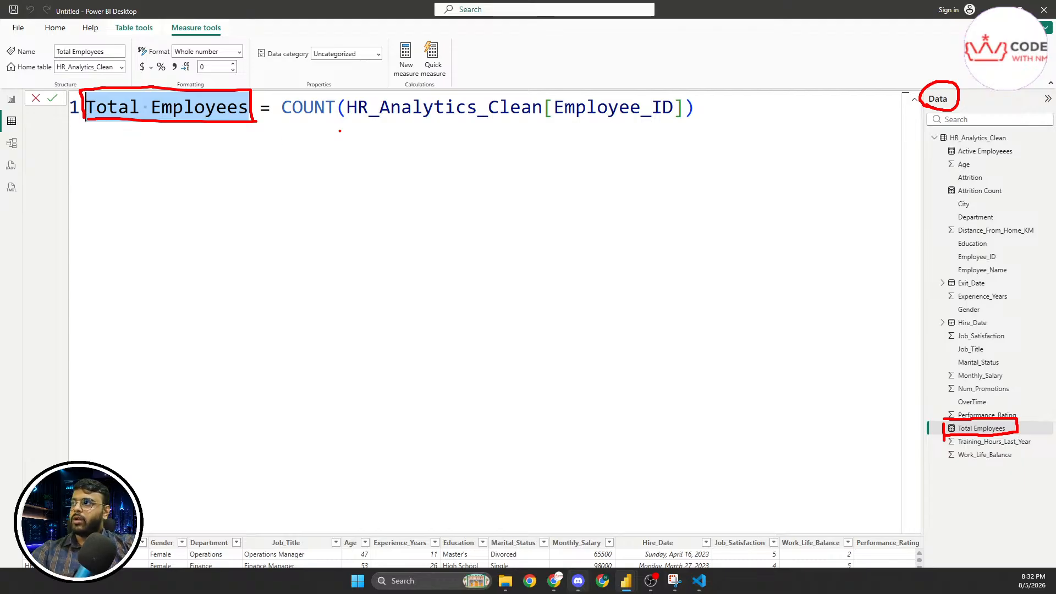
{"action": "mouse_move", "coordinate": [285, 125]}
{"action": "left_mouse_down"}
{"action": "mouse_move", "coordinate": [497, 144]}
{"action": "mouse_move", "coordinate": [682, 120]}
{"action": "mouse_move", "coordinate": [632, 86]}
{"action": "mouse_move", "coordinate": [374, 83]}
{"action": "mouse_move", "coordinate": [278, 105]}
{"action": "mouse_move", "coordinate": [276, 118]}
{"action": "left_mouse_up"}
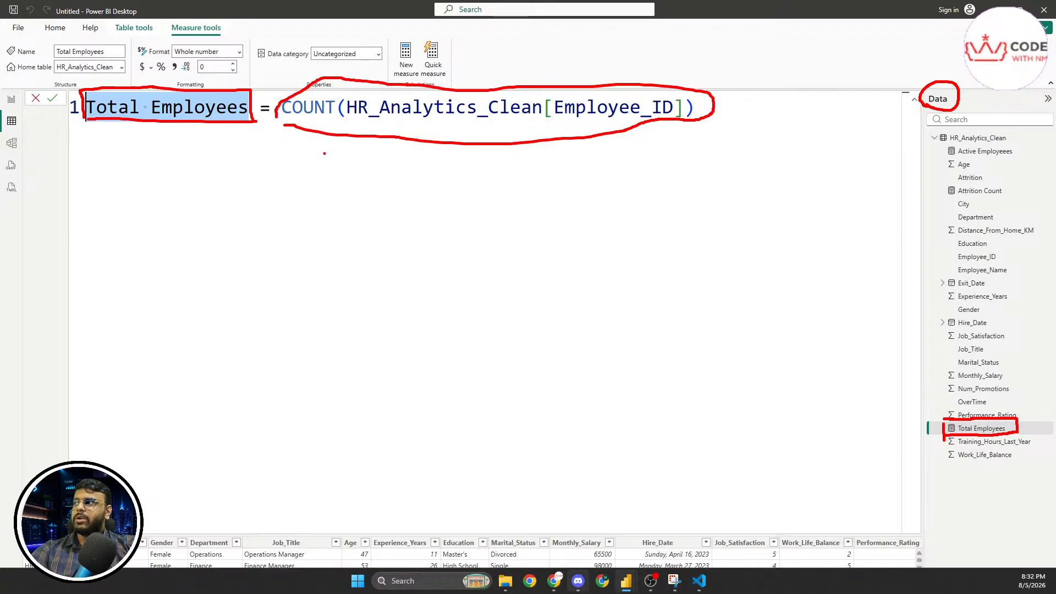
{"action": "mouse_move", "coordinate": [348, 175]}
{"action": "left_mouse_down"}
{"action": "mouse_move", "coordinate": [360, 224]}
{"action": "mouse_move", "coordinate": [392, 224]}
{"action": "left_mouse_up"}
{"action": "mouse_move", "coordinate": [405, 192]}
{"action": "left_mouse_down"}
{"action": "mouse_move", "coordinate": [416, 191]}
{"action": "mouse_move", "coordinate": [404, 187]}
{"action": "left_mouse_up"}
{"action": "mouse_move", "coordinate": [523, 175]}
{"action": "left_mouse_down"}
{"action": "mouse_move", "coordinate": [536, 209]}
{"action": "mouse_move", "coordinate": [523, 172]}
{"action": "left_mouse_up"}
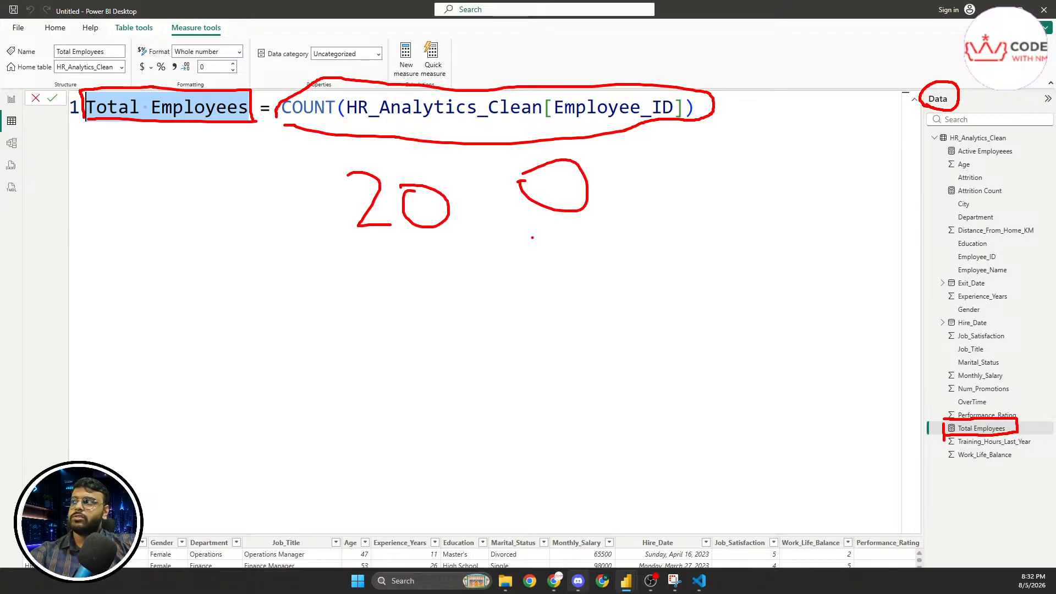
{"action": "key", "text": "Escape"}
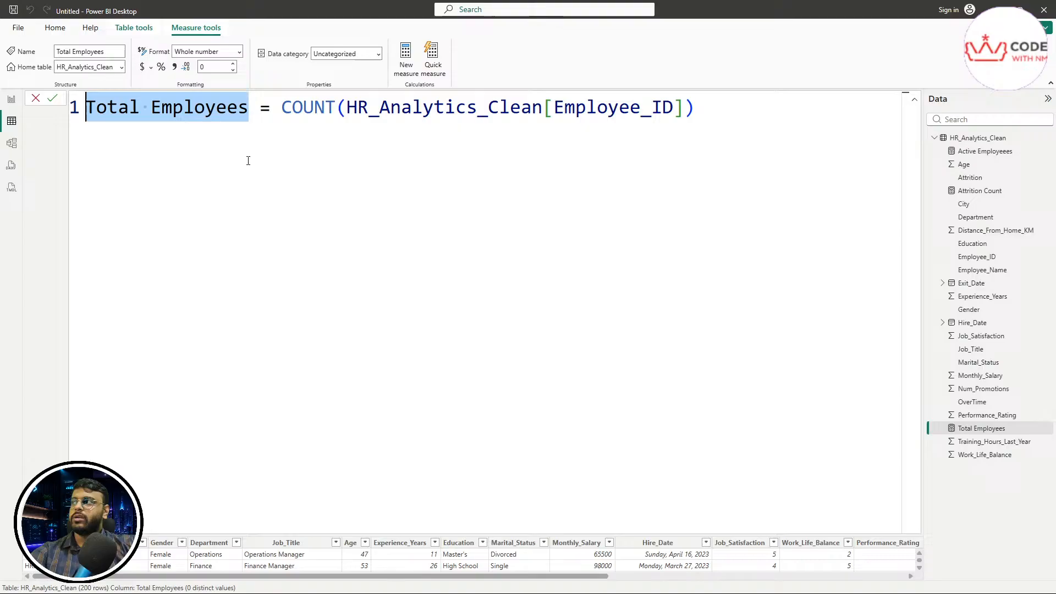
{"action": "left_click", "coordinate": [198, 119]}
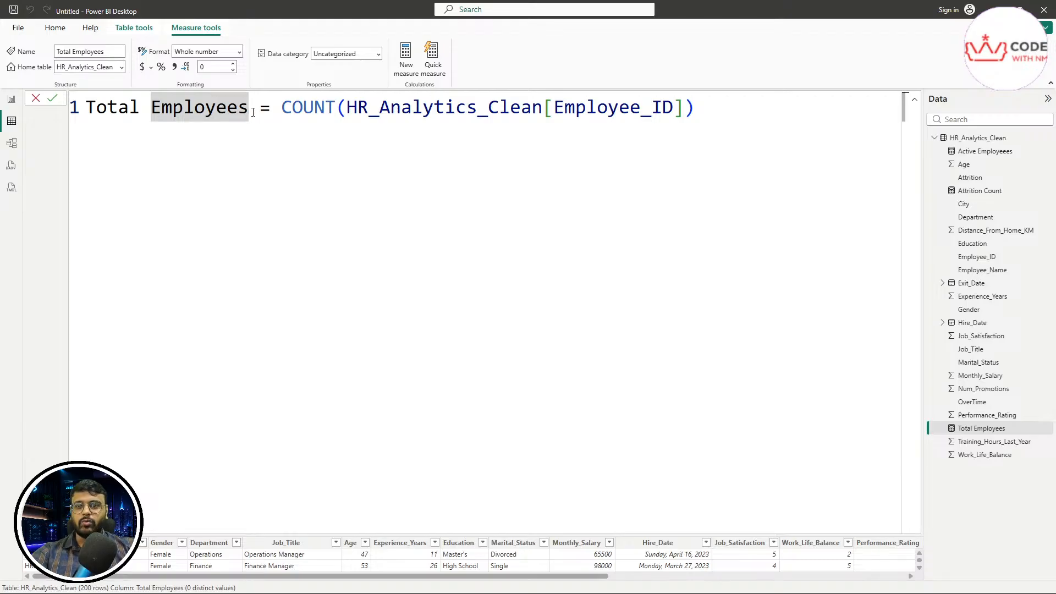
Step: Open the Attrition Count formula, highlight its name and CALCULATE, and annotate both measures
{"action": "left_click", "coordinate": [969, 191]}
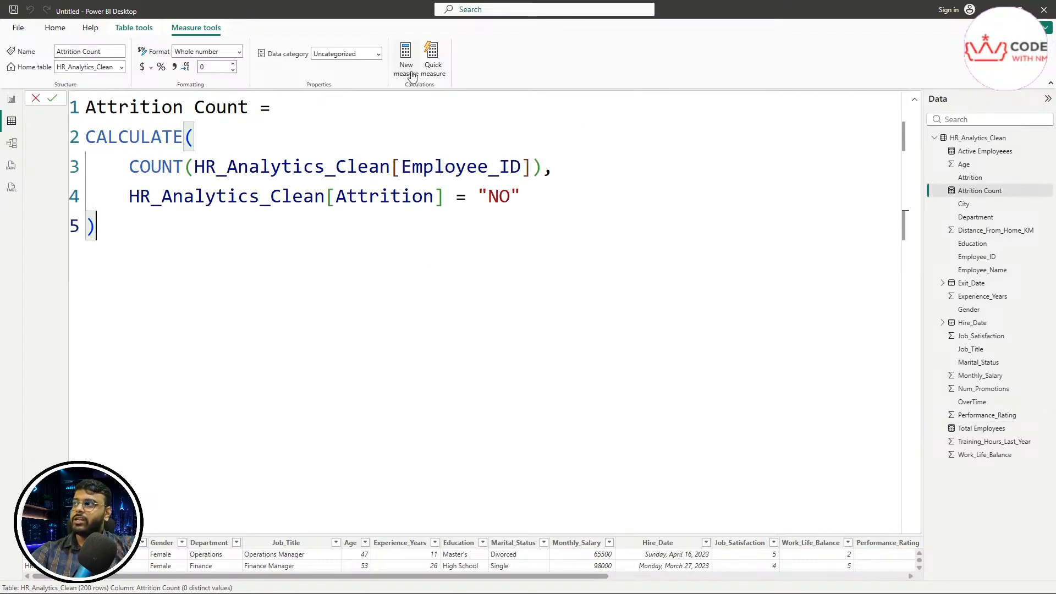
{"action": "left_click_drag", "start_coordinate": [249, 107], "coordinate": [77, 107]}
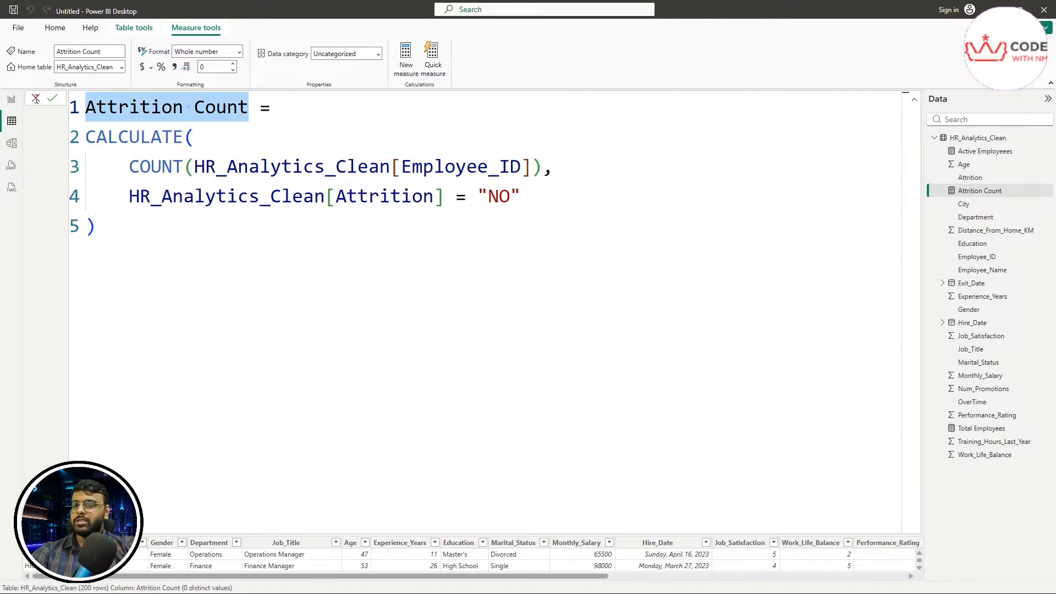
{"action": "double_click", "coordinate": [138, 137]}
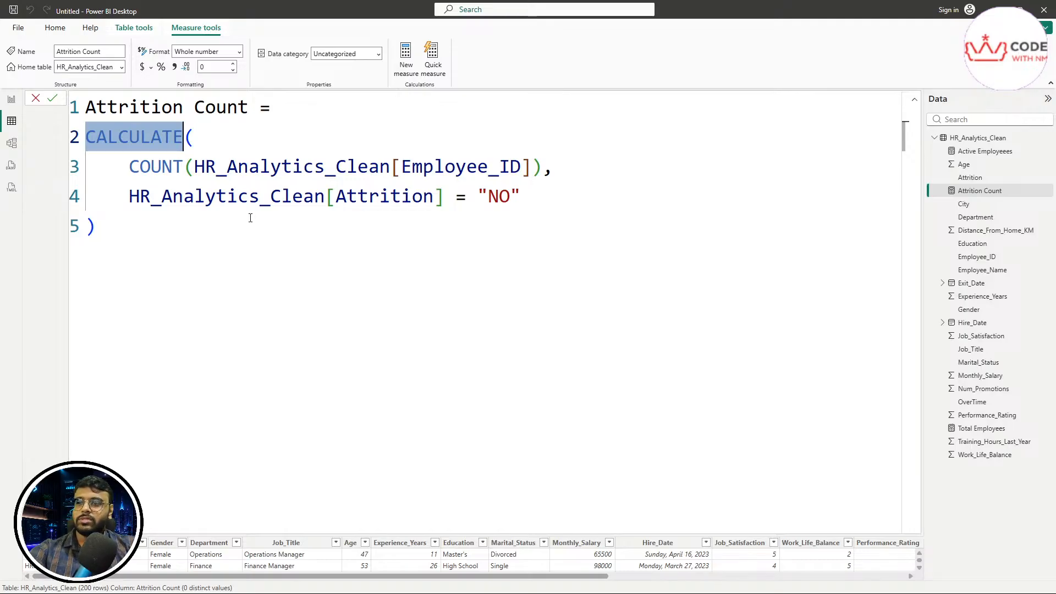
{"action": "left_click_drag", "start_coordinate": [241, 376], "coordinate": [307, 377]}
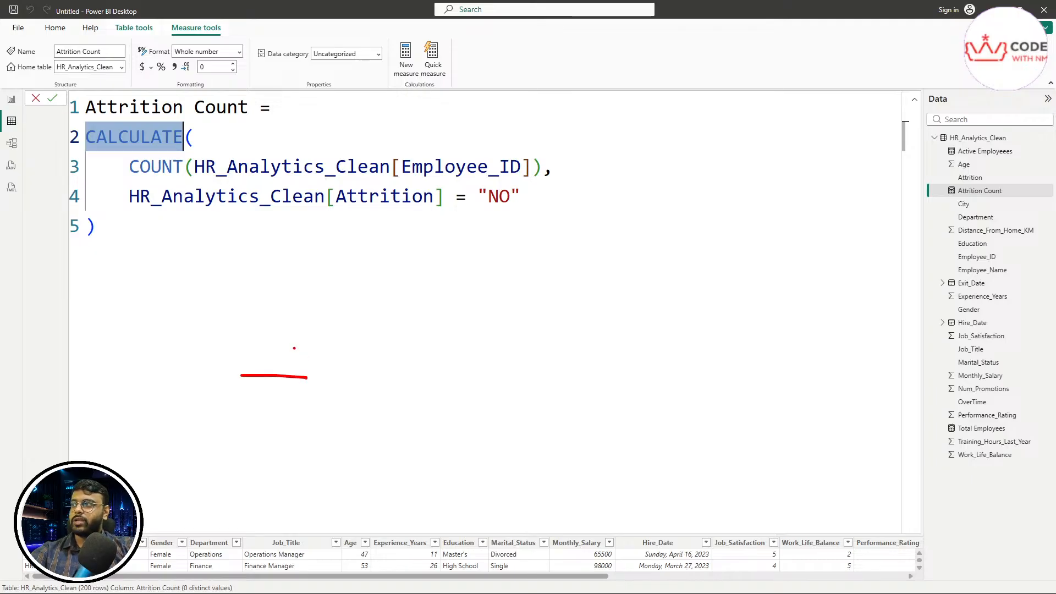
{"action": "left_click_drag", "start_coordinate": [290, 334], "coordinate": [296, 416]}
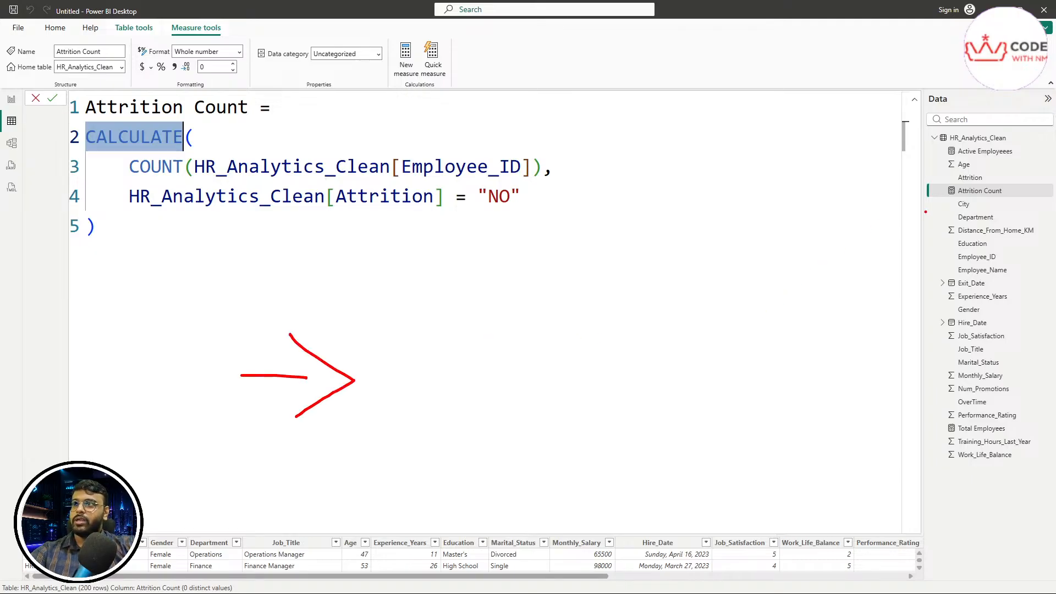
{"action": "mouse_move", "coordinate": [943, 199]}
{"action": "left_mouse_down"}
{"action": "mouse_move", "coordinate": [1054, 200]}
{"action": "mouse_move", "coordinate": [917, 192]}
{"action": "mouse_move", "coordinate": [957, 205]}
{"action": "left_mouse_up"}
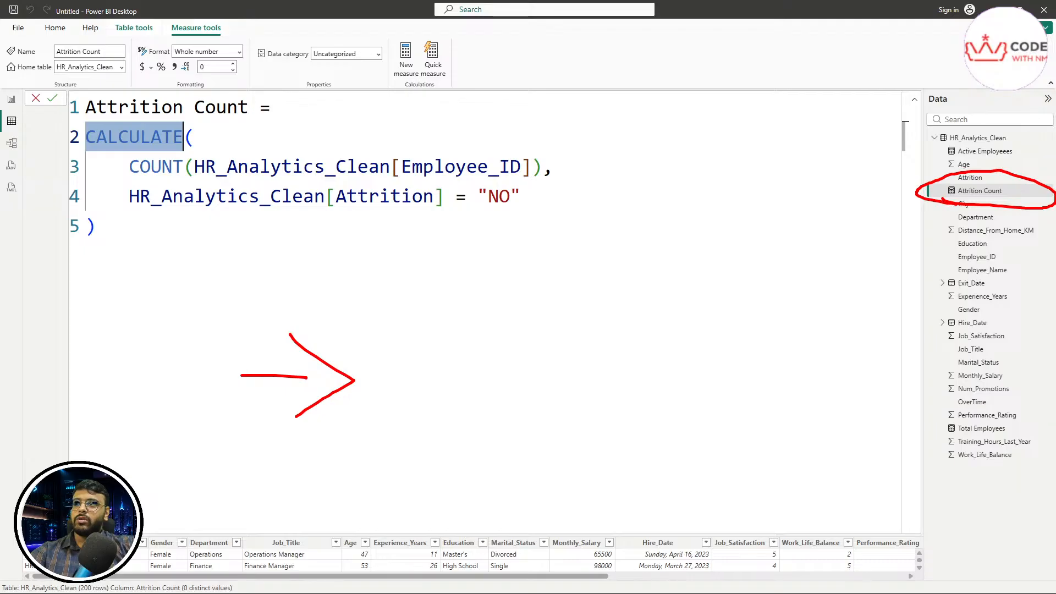
{"action": "mouse_move", "coordinate": [930, 434]}
{"action": "left_mouse_down"}
{"action": "mouse_move", "coordinate": [977, 431]}
{"action": "mouse_move", "coordinate": [937, 385]}
{"action": "mouse_move", "coordinate": [1017, 452]}
{"action": "left_mouse_up"}
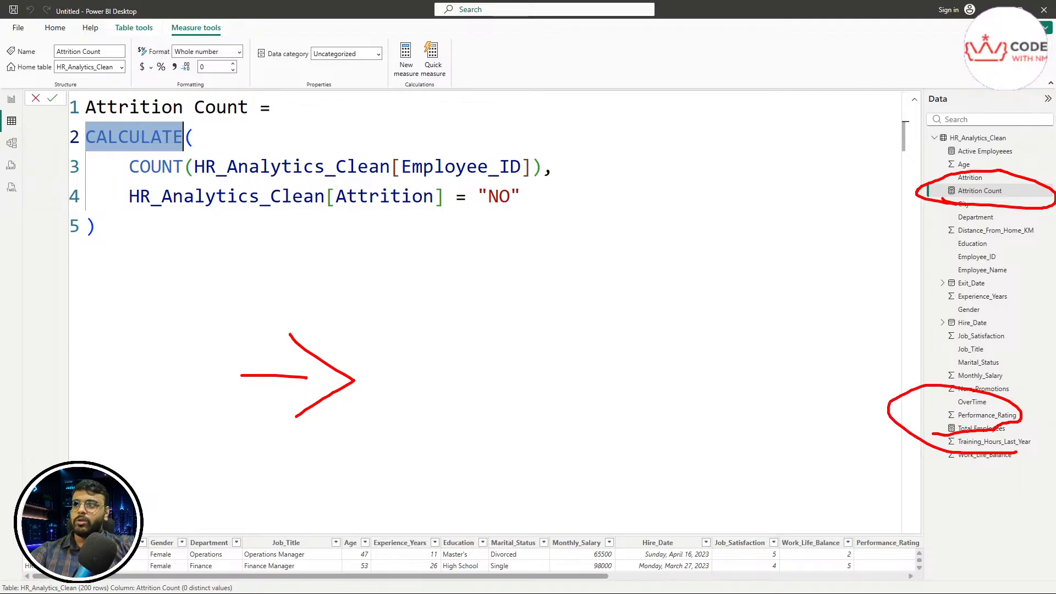
{"action": "key", "text": "Escape"}
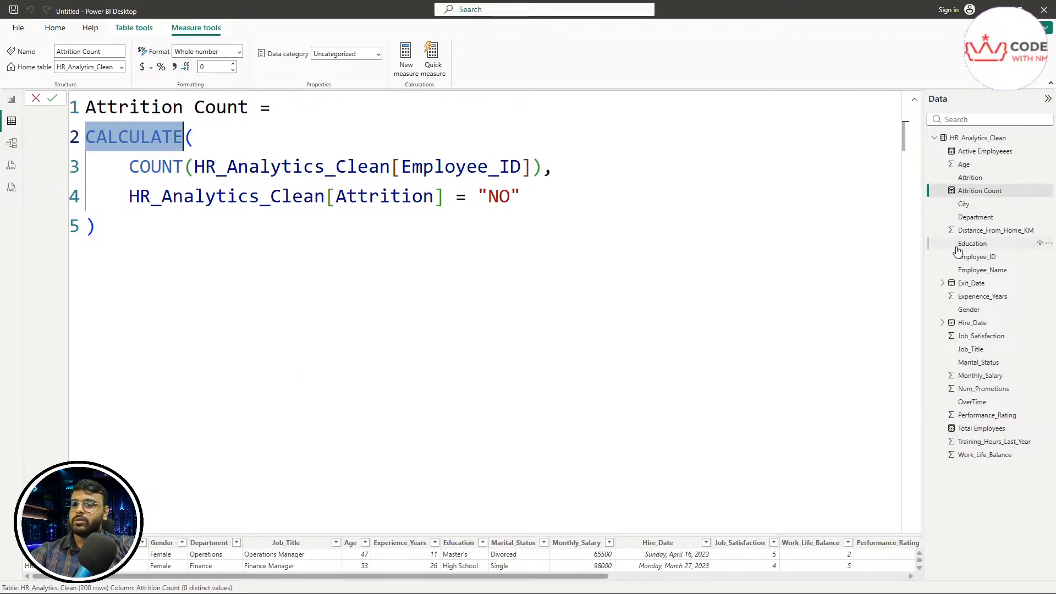
Step: Circle Total Employees and Attrition Count again, clear the marks, and show Total Employees' formula
{"action": "mouse_move", "coordinate": [934, 440]}
{"action": "left_mouse_down"}
{"action": "mouse_move", "coordinate": [1010, 439]}
{"action": "mouse_move", "coordinate": [1005, 407]}
{"action": "mouse_move", "coordinate": [925, 421]}
{"action": "mouse_move", "coordinate": [930, 442]}
{"action": "left_mouse_up"}
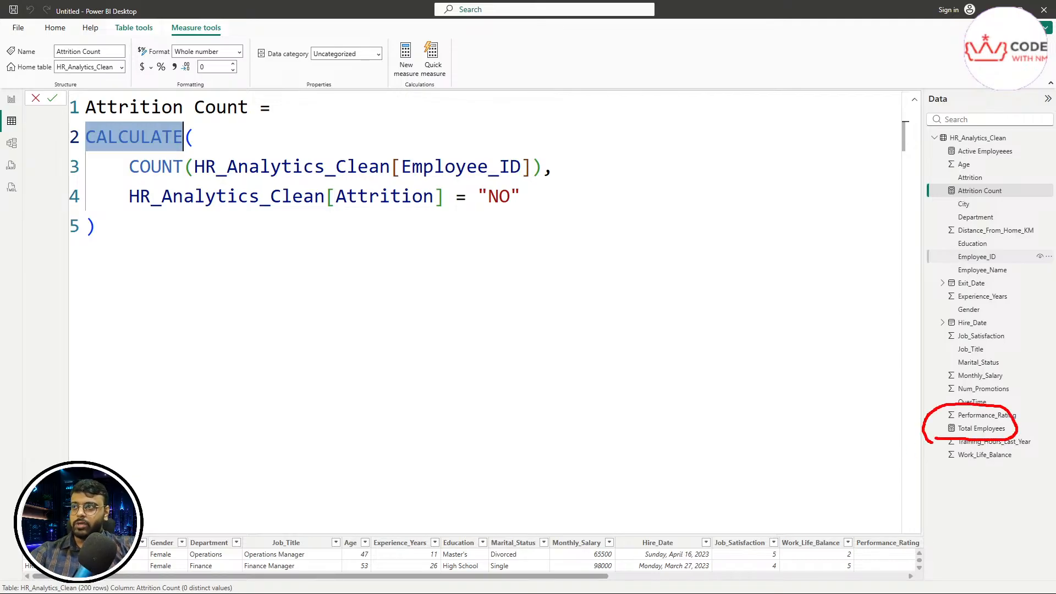
{"action": "mouse_move", "coordinate": [929, 204]}
{"action": "left_mouse_down"}
{"action": "mouse_move", "coordinate": [992, 207]}
{"action": "mouse_move", "coordinate": [1024, 179]}
{"action": "mouse_move", "coordinate": [940, 167]}
{"action": "mouse_move", "coordinate": [935, 211]}
{"action": "left_mouse_up"}
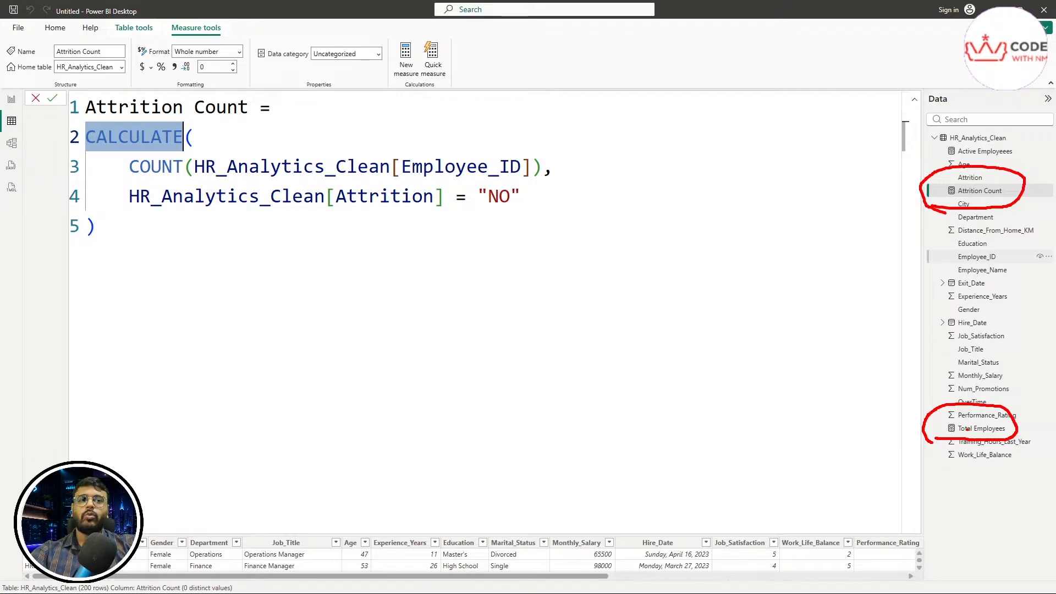
{"action": "key", "text": "Escape"}
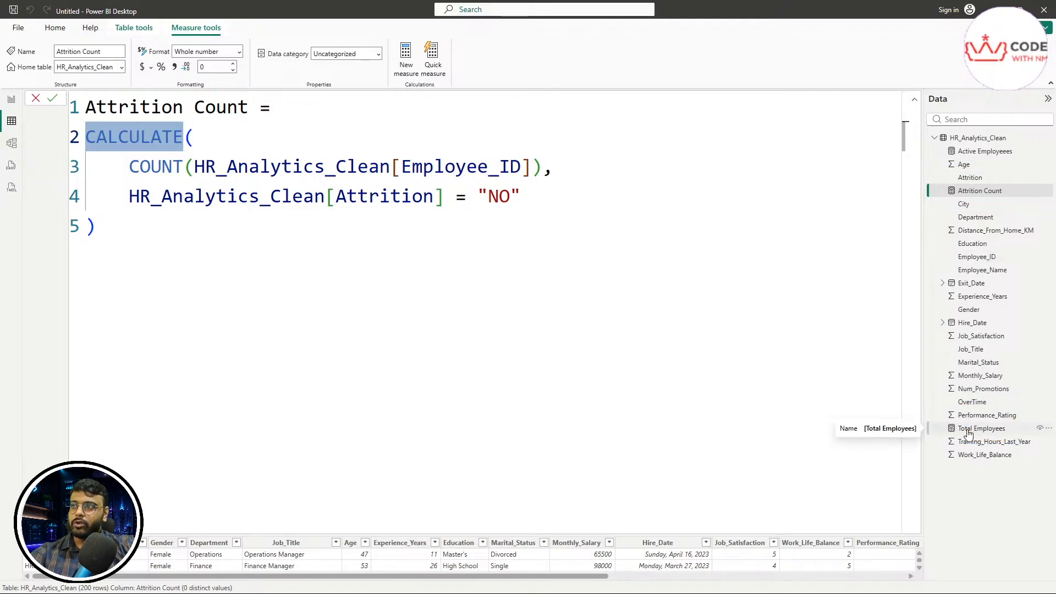
{"action": "left_click", "coordinate": [968, 434]}
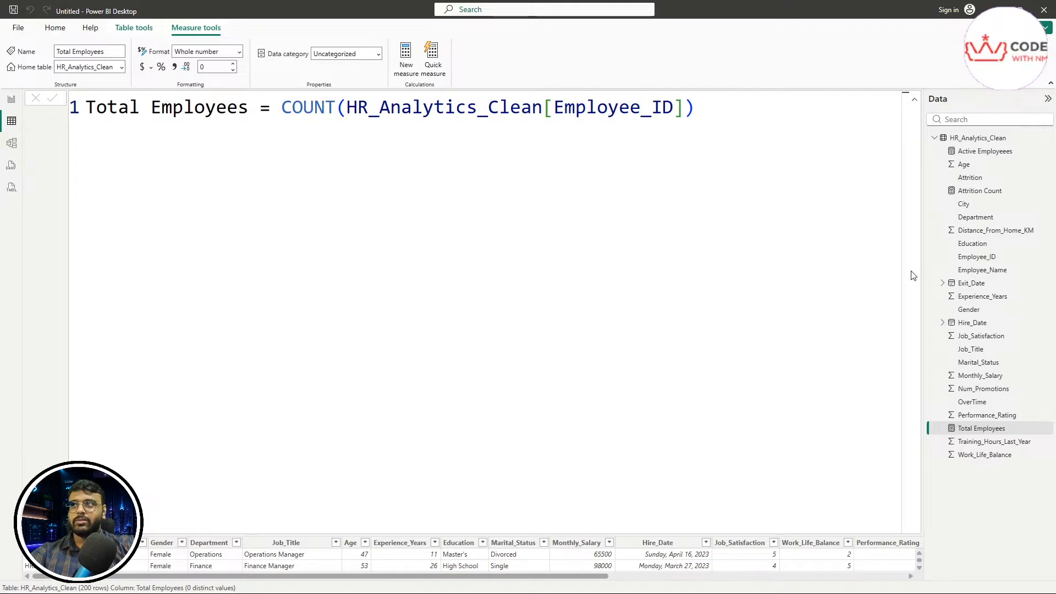
Step: Open the Attrition Count measure's formula in the formula bar and review its full text
{"action": "left_click", "coordinate": [978, 192]}
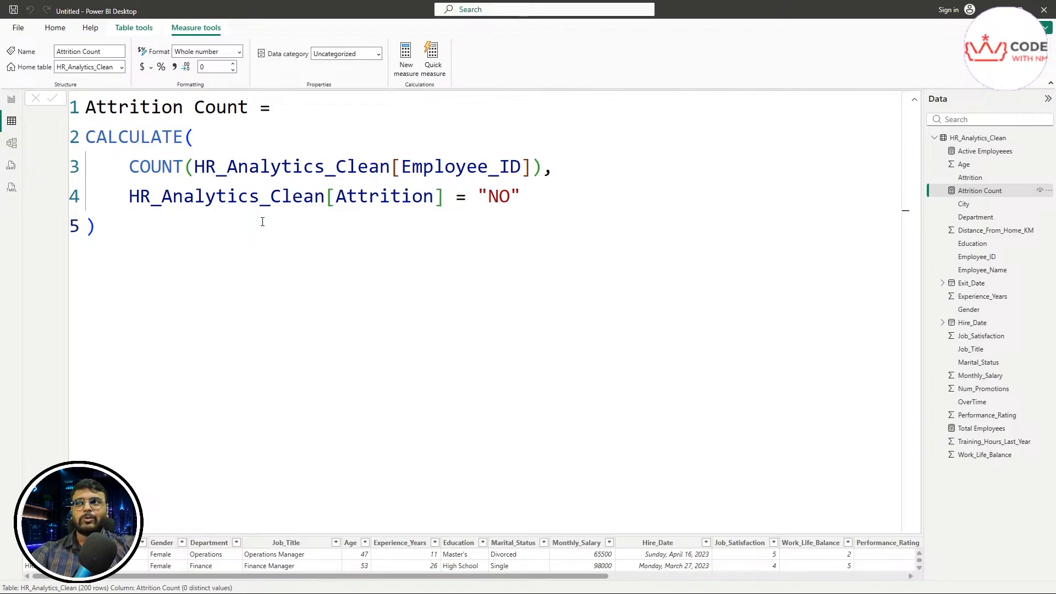
{"action": "left_click", "coordinate": [381, 251]}
{"action": "key", "text": "ctrl+a"}
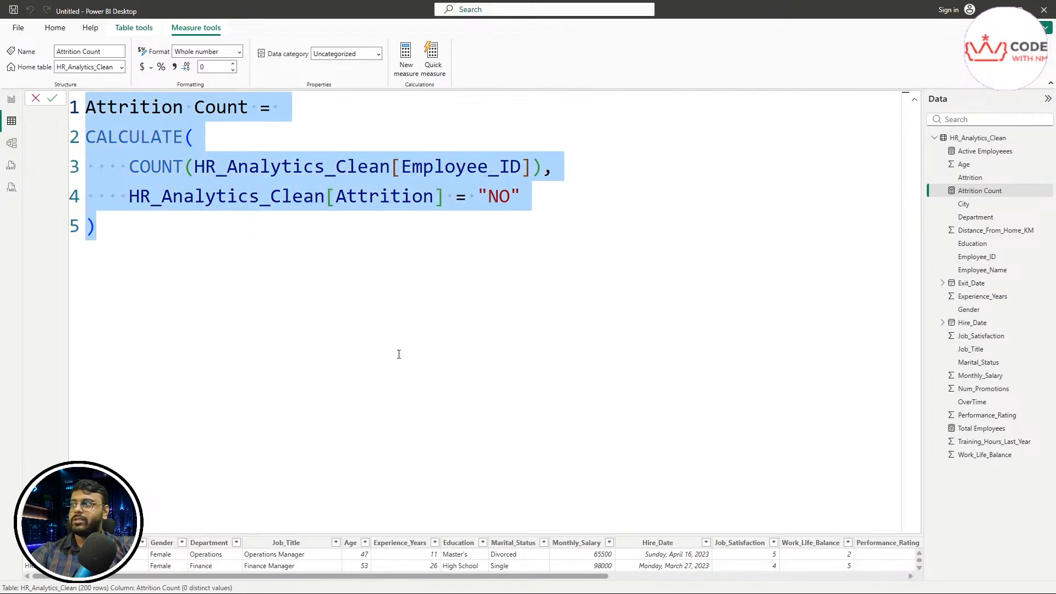
{"action": "left_click", "coordinate": [399, 350]}
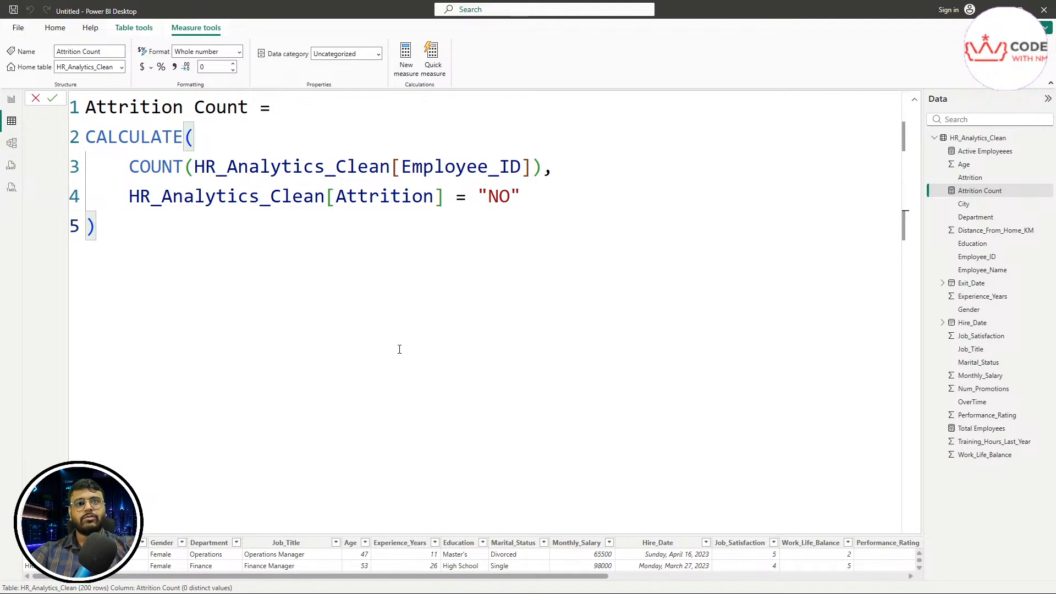
{"action": "key", "text": "ctrl+a"}
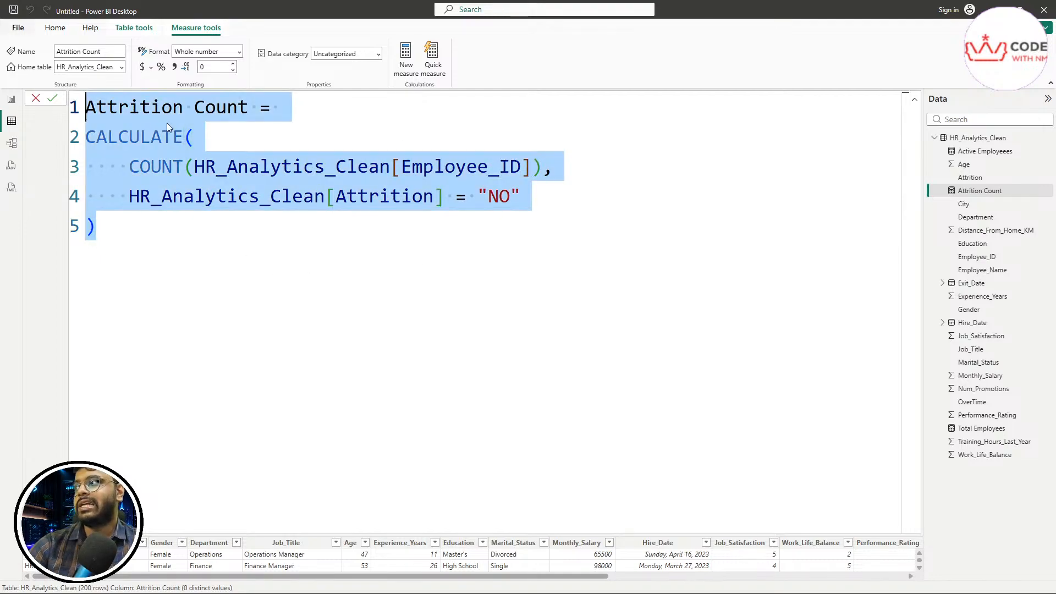
{"action": "scroll", "coordinate": [337, 279], "scroll_direction": "down", "scroll_amount": 2}
{"action": "scroll", "coordinate": [336, 279], "scroll_direction": "down", "scroll_amount": 3}
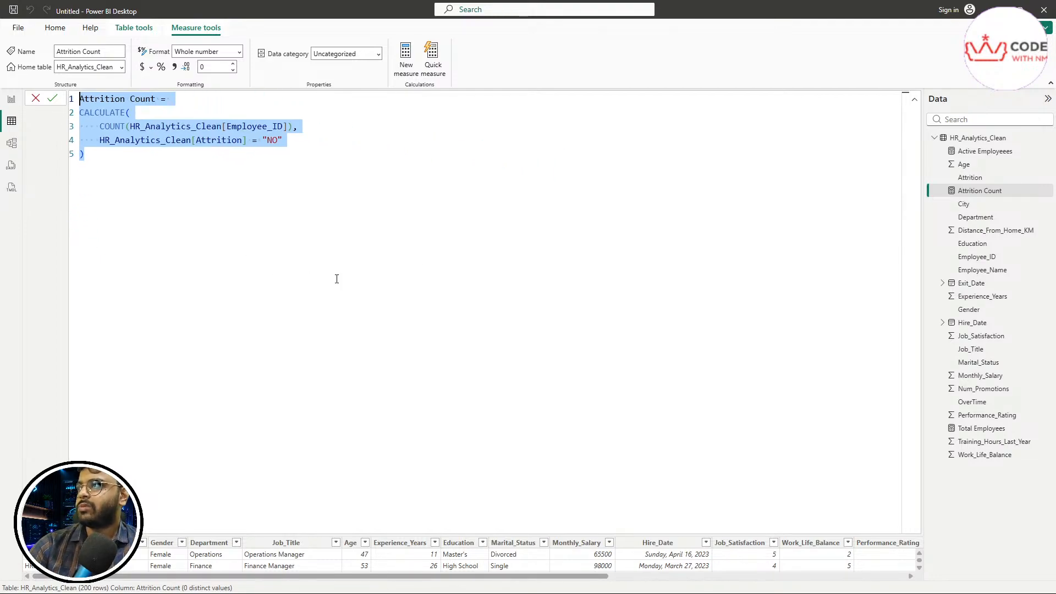
{"action": "scroll", "coordinate": [332, 267], "scroll_direction": "up", "scroll_amount": 3}
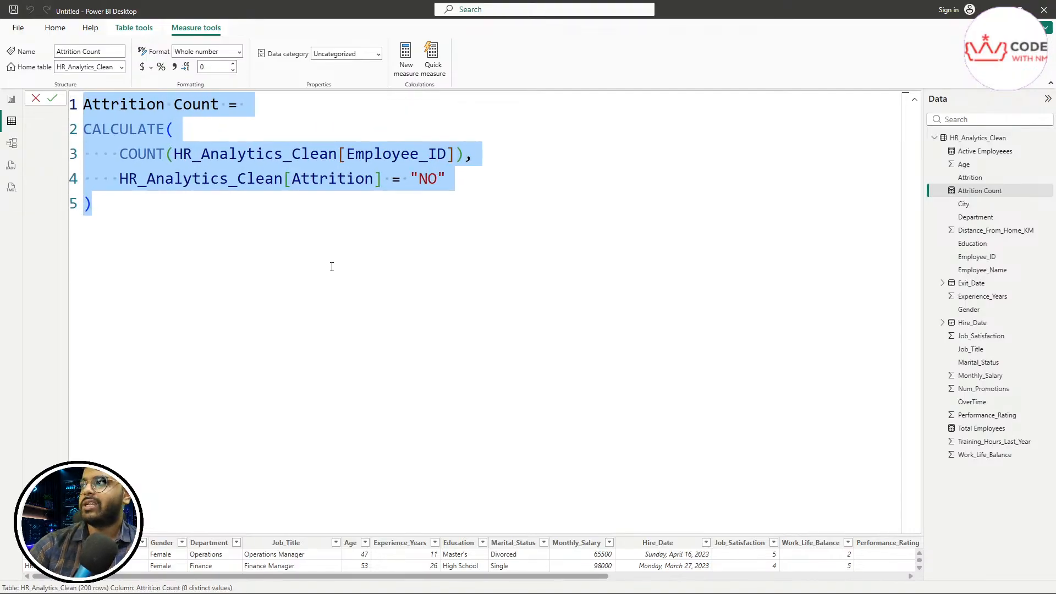
{"action": "scroll", "coordinate": [295, 319], "scroll_direction": "up", "scroll_amount": 2}
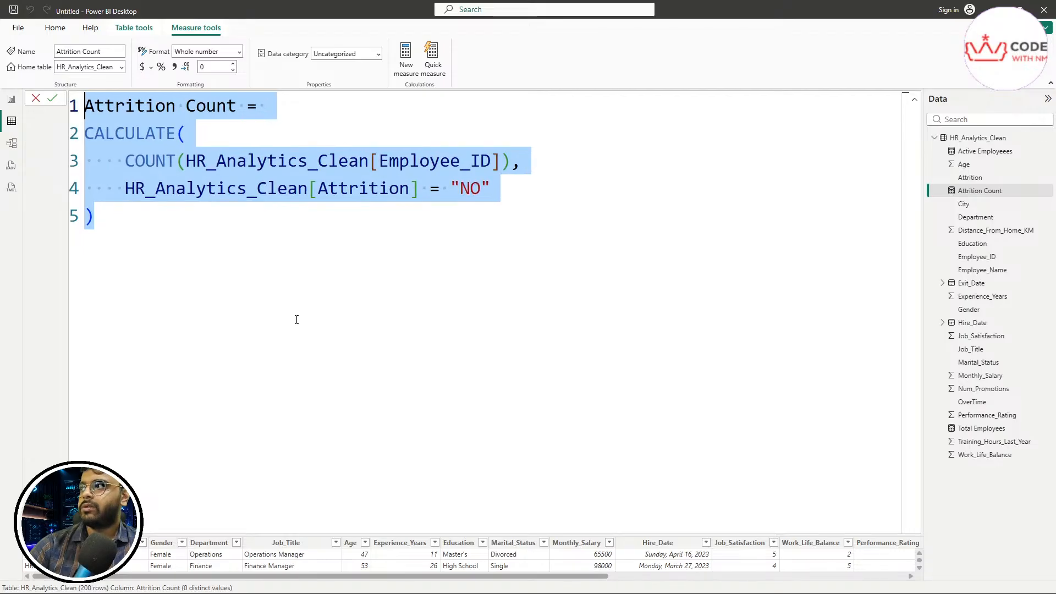
{"action": "left_click", "coordinate": [358, 325]}
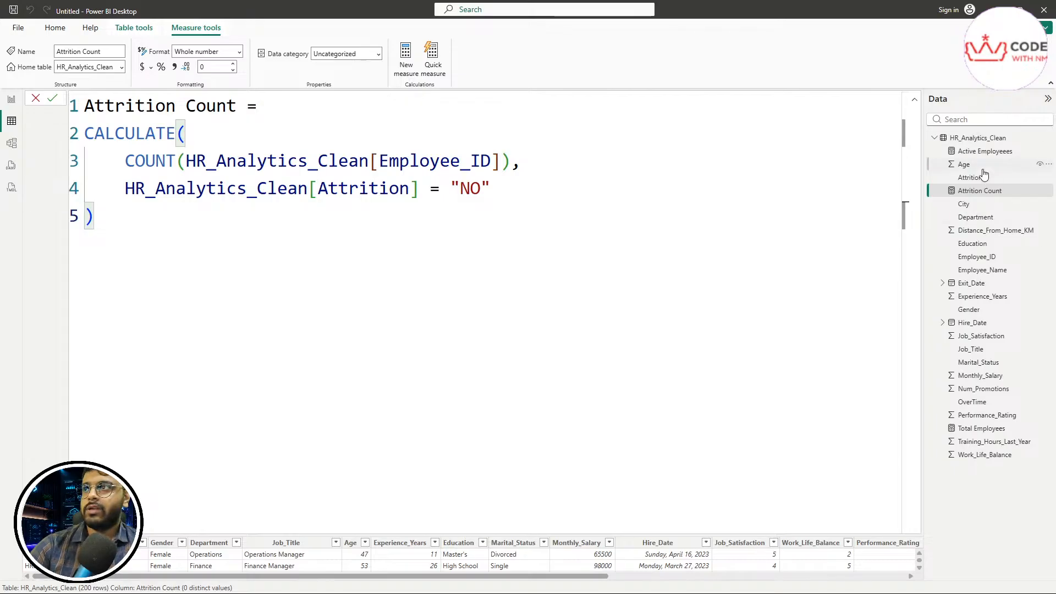
Step: Compare against the Active Employees formula, then select Attrition Count's CALCULATE body (lines 2–5)
{"action": "left_click", "coordinate": [982, 152]}
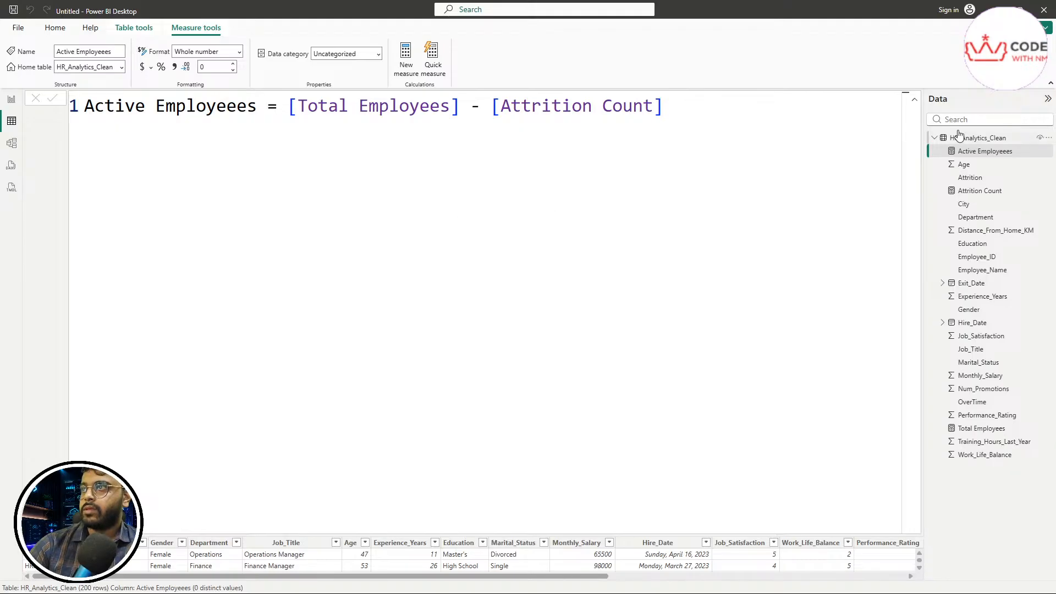
{"action": "left_click", "coordinate": [976, 193]}
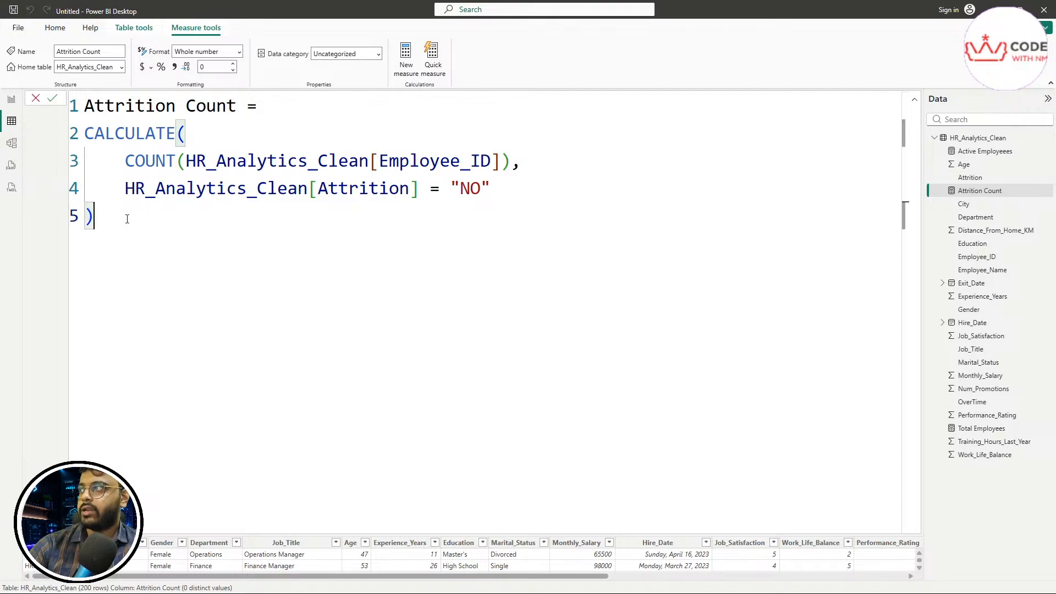
{"action": "left_click_drag", "start_coordinate": [130, 217], "coordinate": [84, 139]}
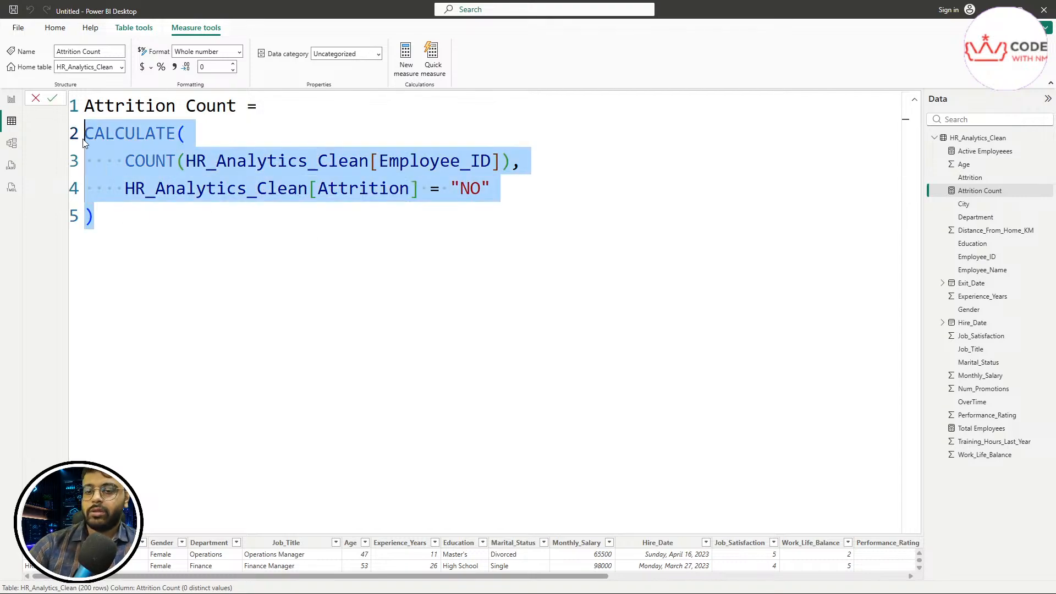
Step: Replace the old formula body so it reads 'Attrition Count = CALCULATE(' via IntelliSense
{"action": "key", "text": "BackSpace"}
{"action": "key", "text": "BackSpace"}
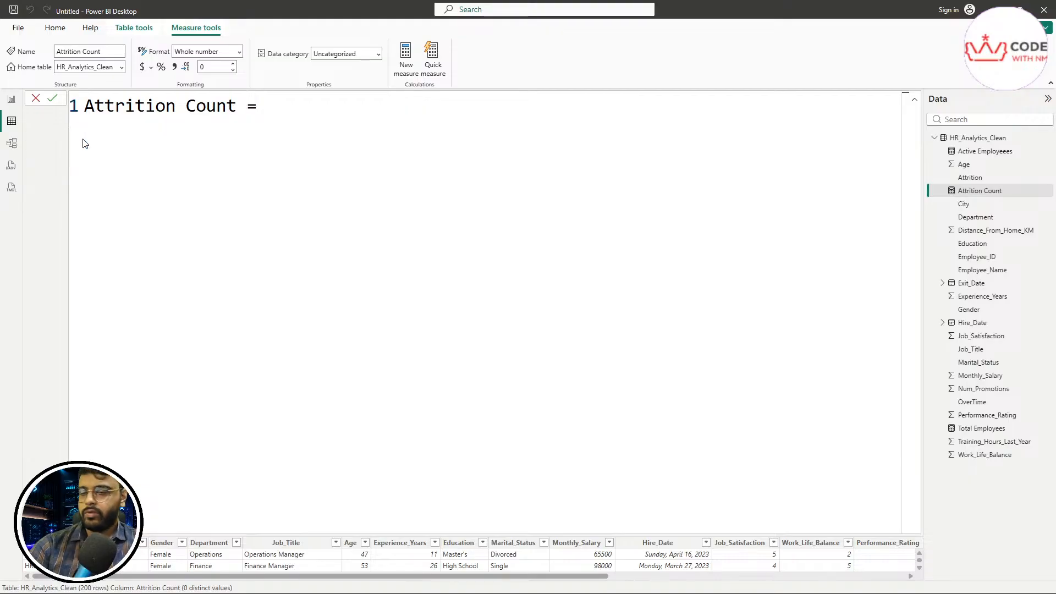
{"action": "type", "text": "C"}
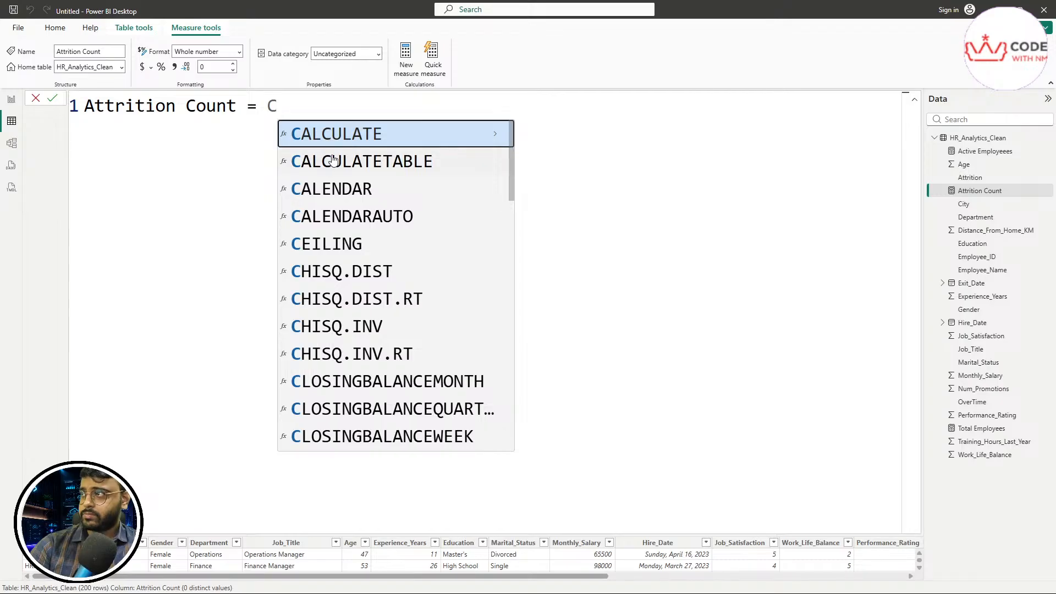
{"action": "scroll", "coordinate": [353, 243], "scroll_direction": "down", "scroll_amount": 3}
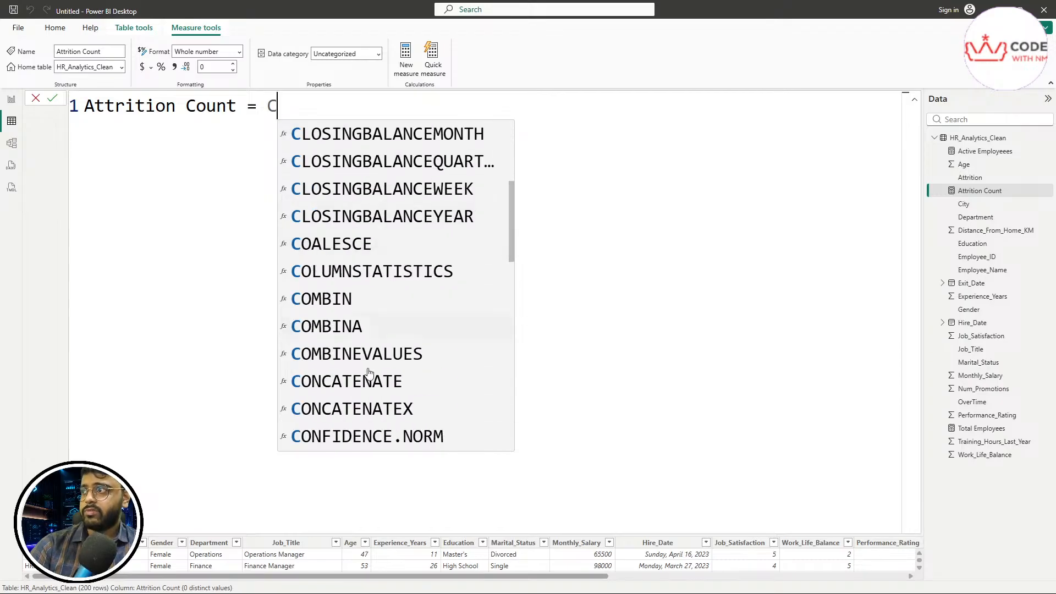
{"action": "scroll", "coordinate": [370, 374], "scroll_direction": "up", "scroll_amount": 1}
{"action": "scroll", "coordinate": [369, 374], "scroll_direction": "up", "scroll_amount": 3}
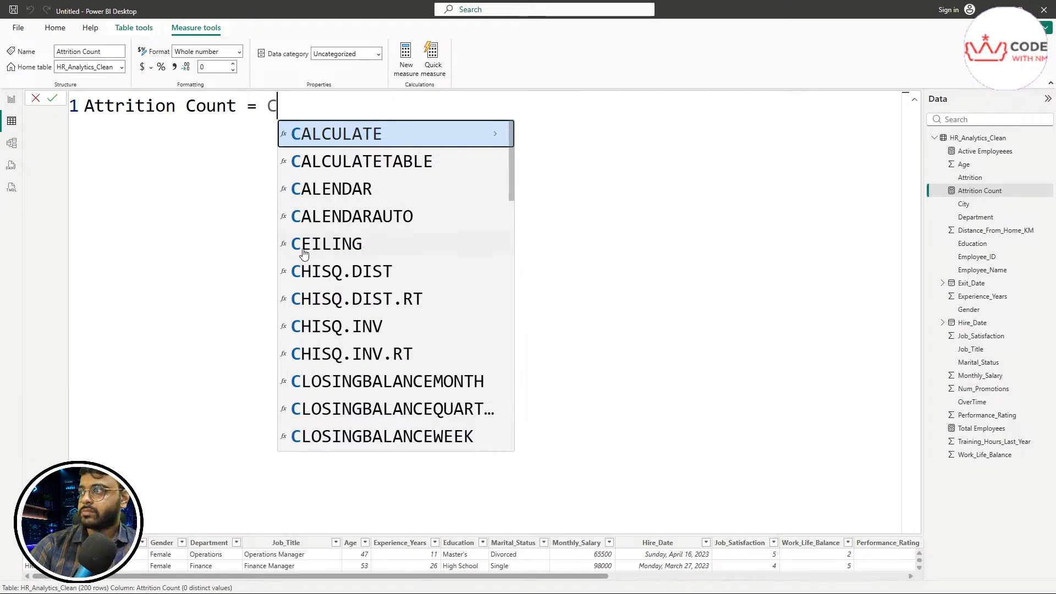
{"action": "scroll", "coordinate": [402, 366], "scroll_direction": "down", "scroll_amount": 4}
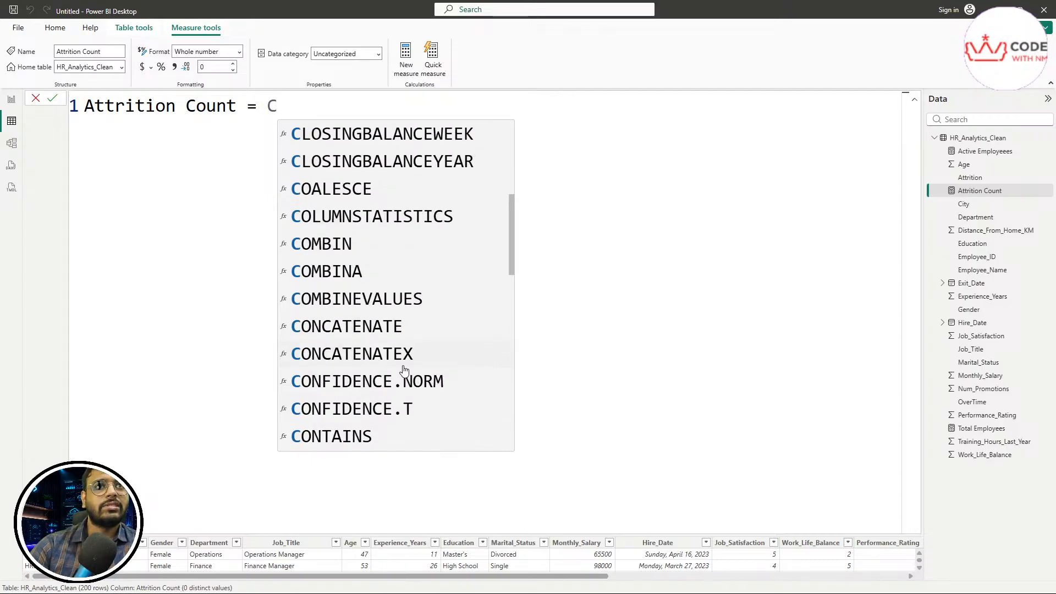
{"action": "scroll", "coordinate": [353, 311], "scroll_direction": "up", "scroll_amount": 4}
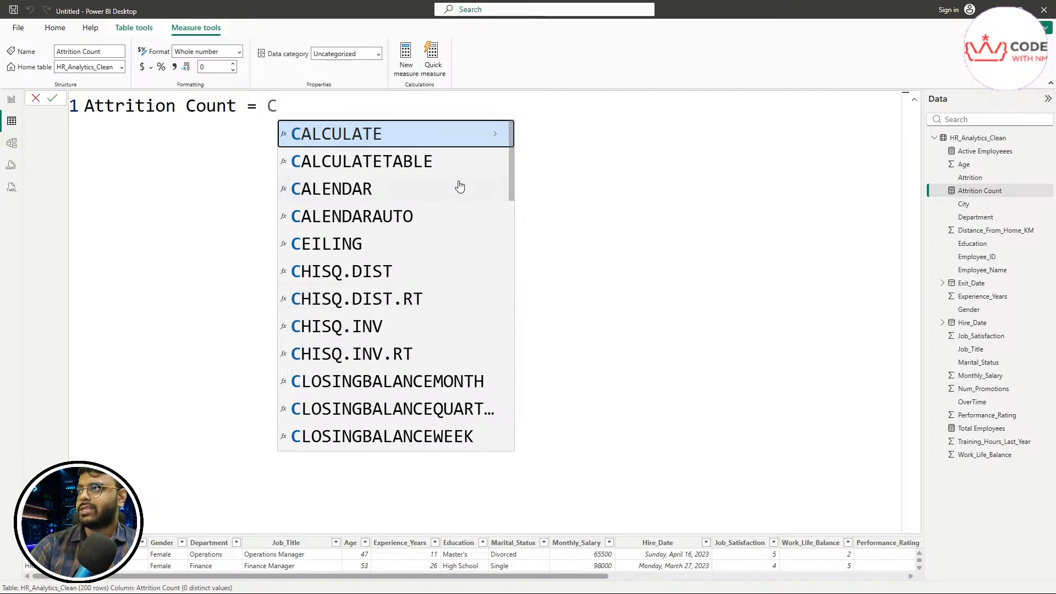
{"action": "left_click", "coordinate": [383, 138]}
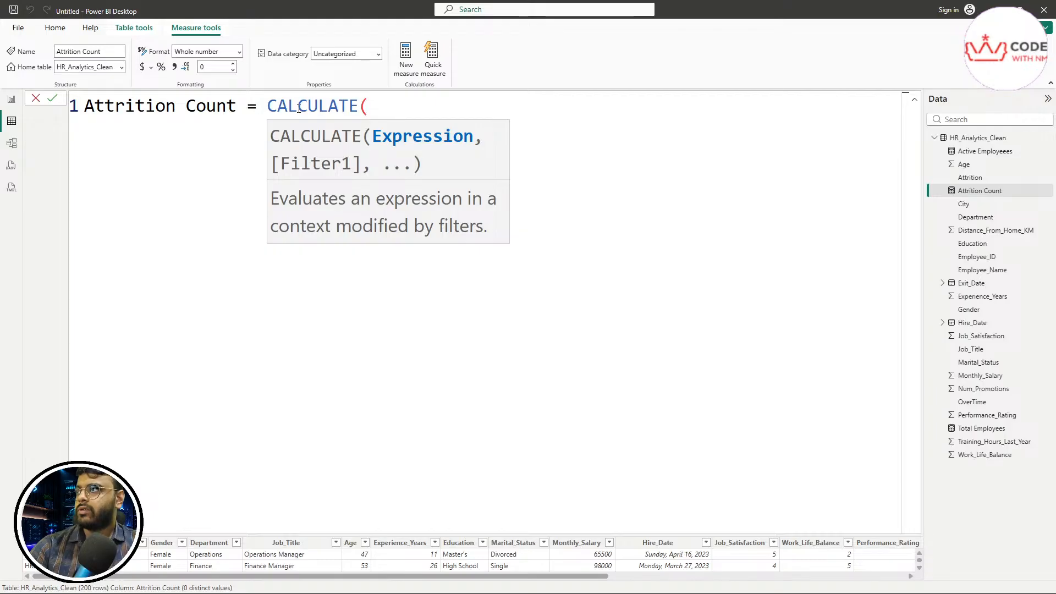
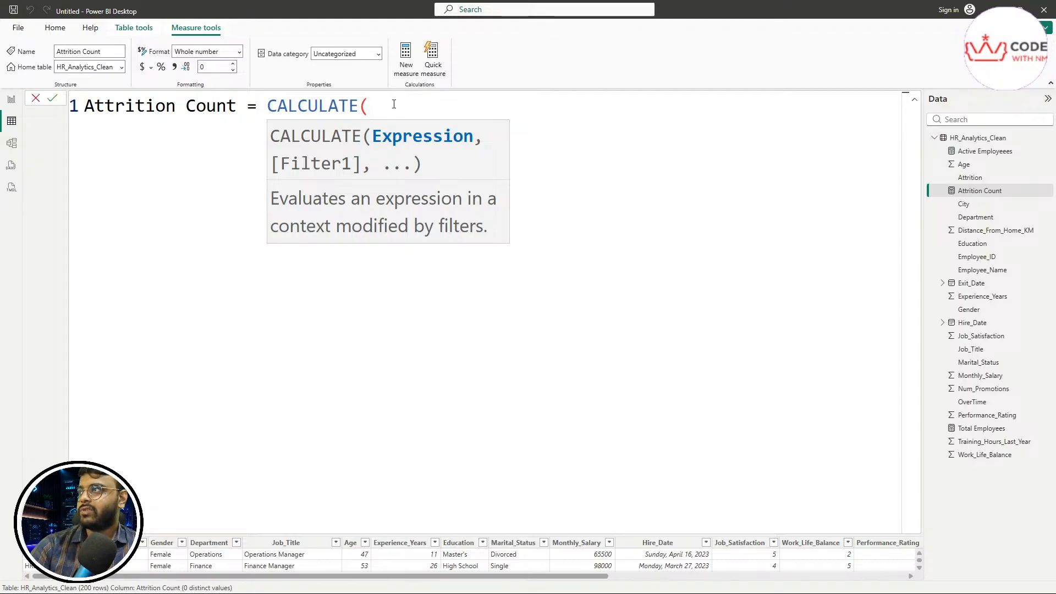
Step: Replace the partial ' CALCULATE(' with the full four-line COUNT(Employee_ID) where Attrition = "NO" formula
{"action": "left_click_drag", "start_coordinate": [394, 105], "coordinate": [257, 110]}
{"action": "key", "text": "ctrl+z"}
{"action": "key", "text": "ctrl+z"}
{"action": "key", "text": "ctrl+z"}
{"action": "key", "text": "ctrl+z"}
{"action": "key", "text": "ctrl+z"}
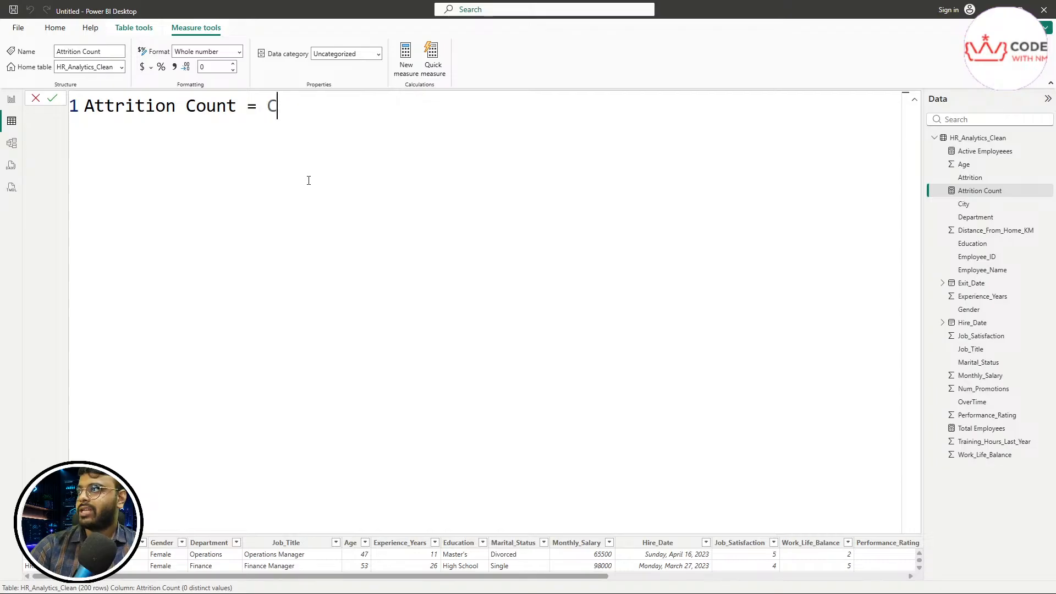
{"action": "left_click", "coordinate": [299, 264]}
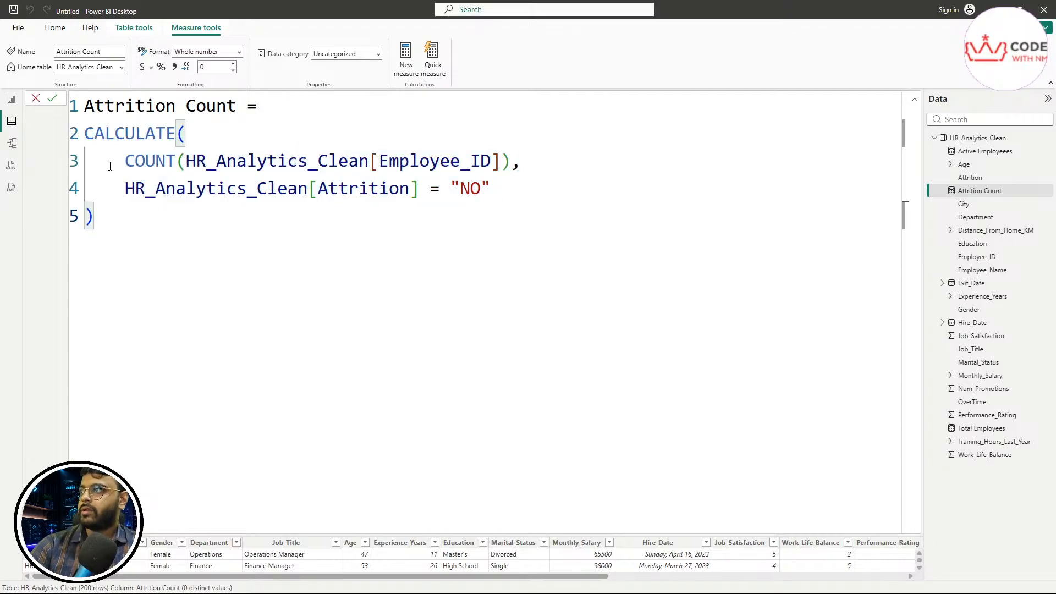
{"action": "left_click_drag", "start_coordinate": [125, 160], "coordinate": [510, 162]}
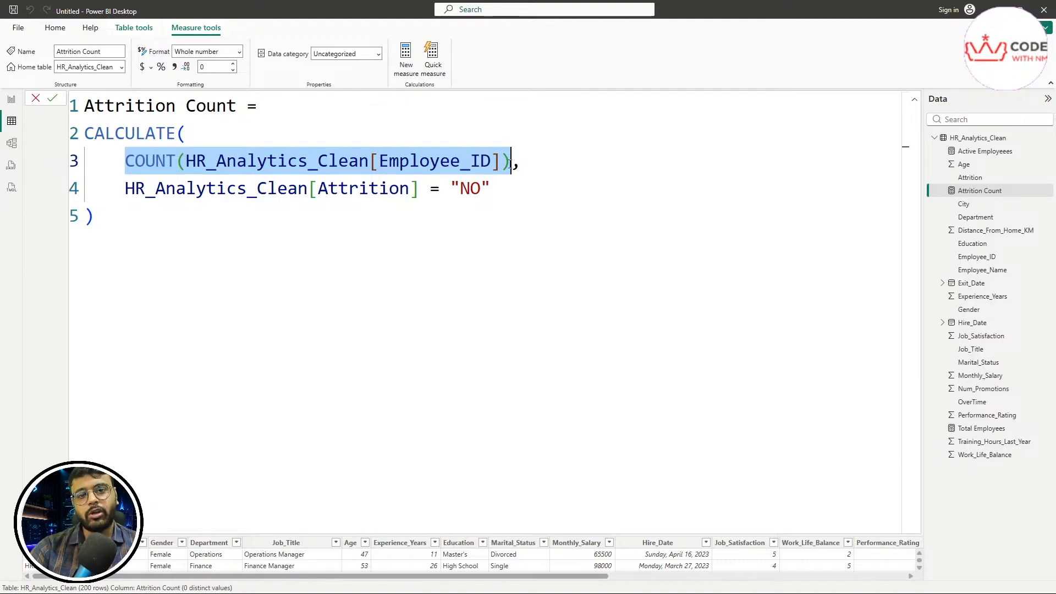
{"action": "left_click_drag", "start_coordinate": [542, 160], "coordinate": [122, 151]}
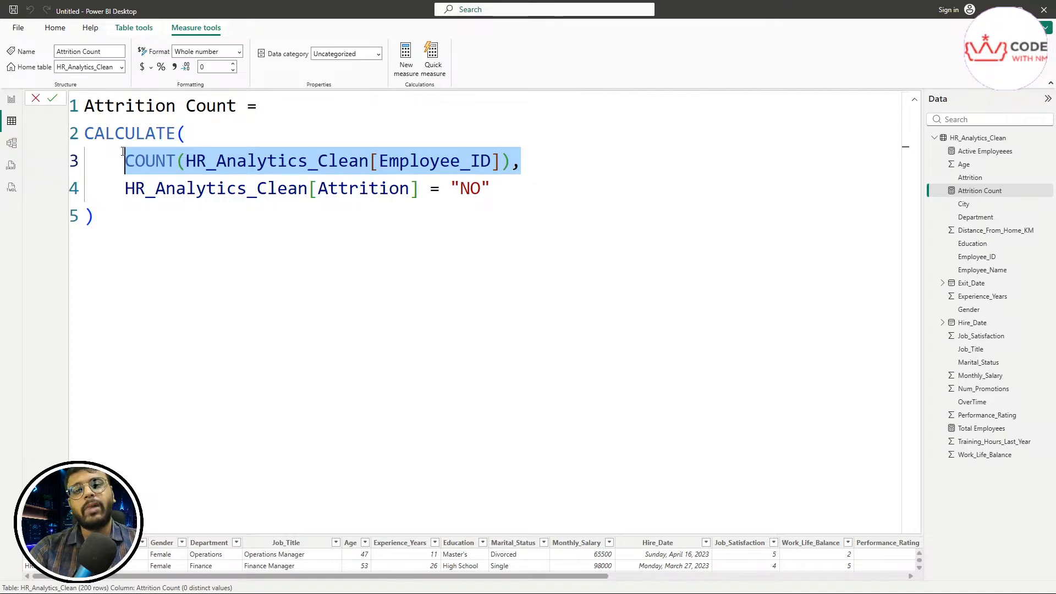
{"action": "left_click_drag", "start_coordinate": [495, 190], "coordinate": [96, 189]}
{"action": "left_click", "coordinate": [306, 189]}
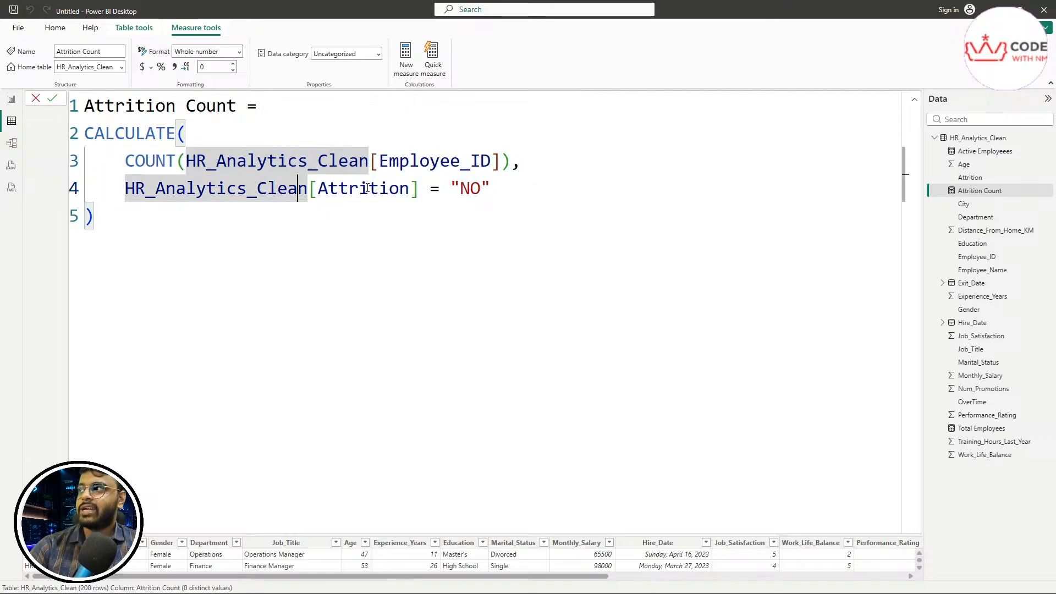
{"action": "double_click", "coordinate": [365, 189]}
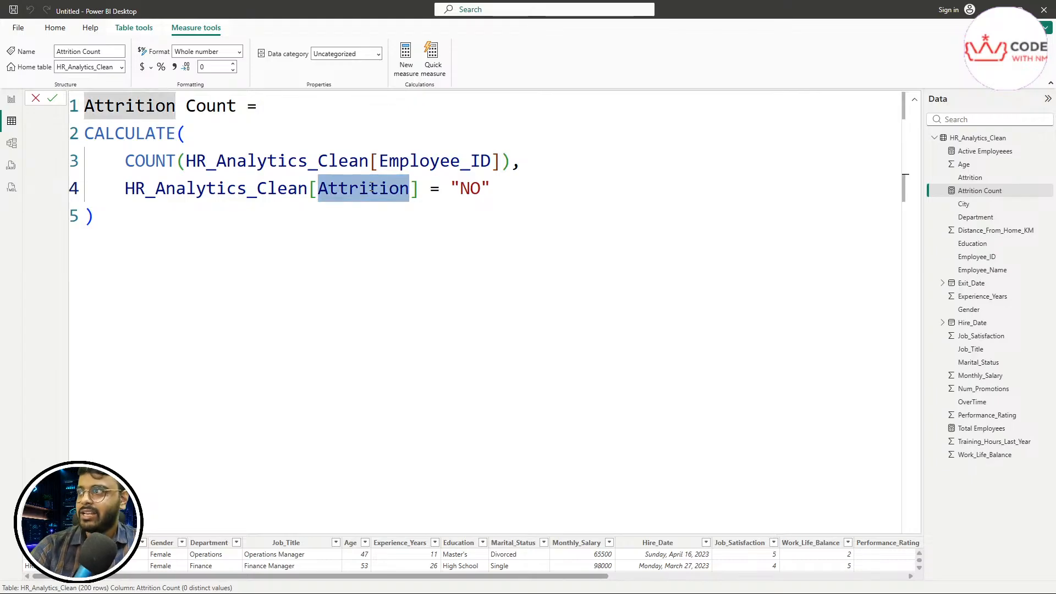
{"action": "left_click", "coordinate": [510, 187]}
{"action": "left_click_drag", "start_coordinate": [509, 187], "coordinate": [127, 189]}
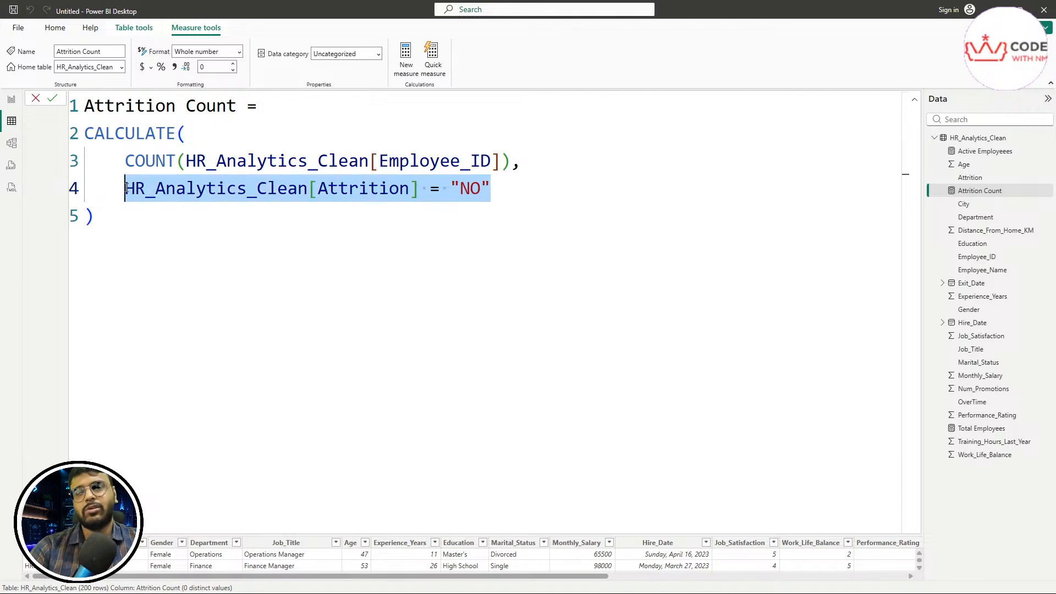
{"action": "left_click_drag", "start_coordinate": [491, 189], "coordinate": [118, 192]}
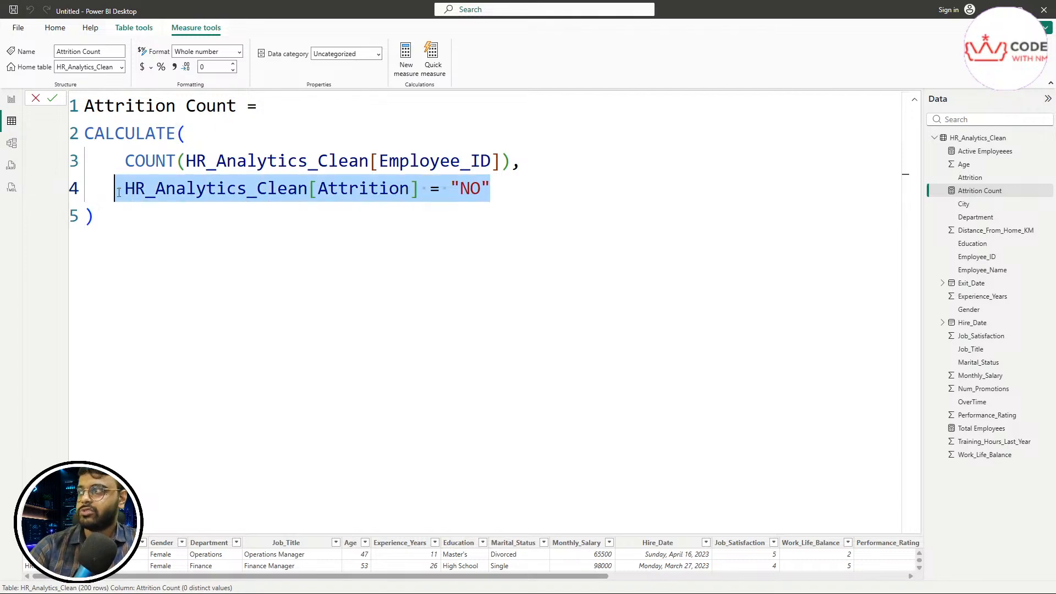
{"action": "left_click", "coordinate": [172, 228]}
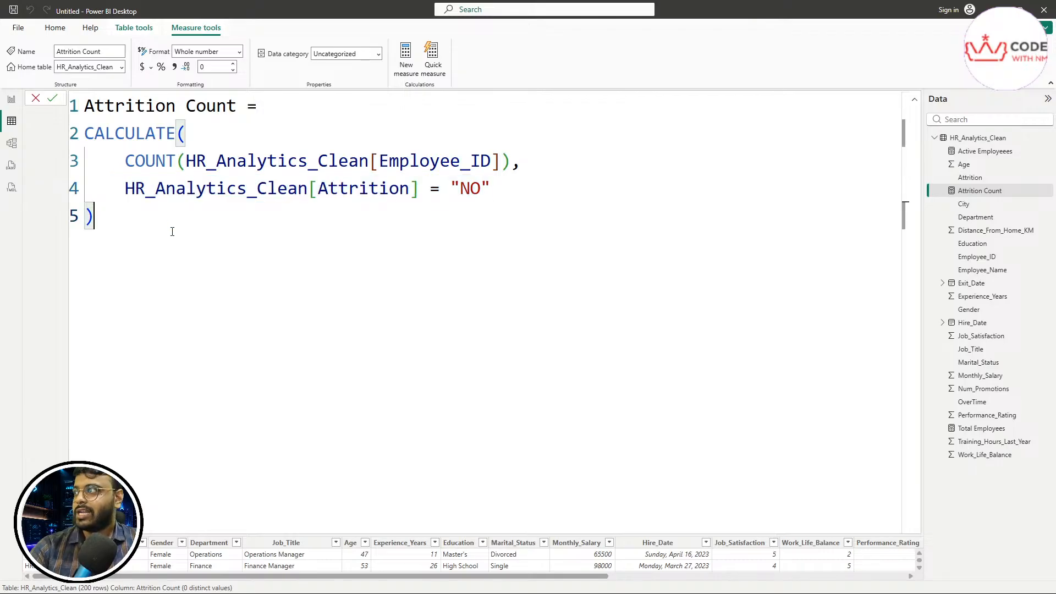
{"action": "left_click_drag", "start_coordinate": [534, 161], "coordinate": [68, 163]}
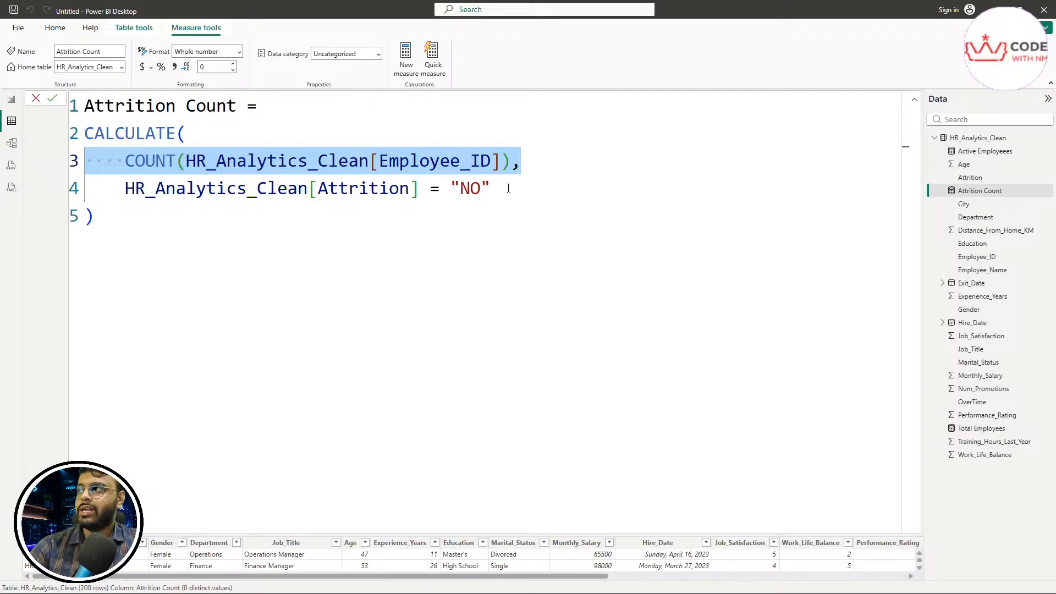
{"action": "left_click_drag", "start_coordinate": [509, 189], "coordinate": [123, 187]}
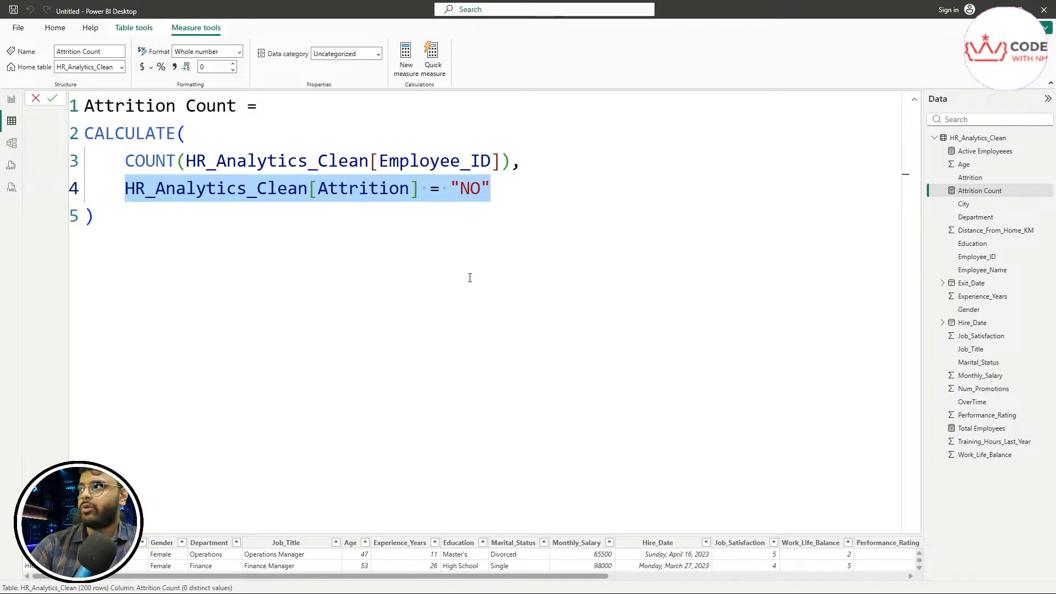
{"action": "left_click", "coordinate": [396, 207]}
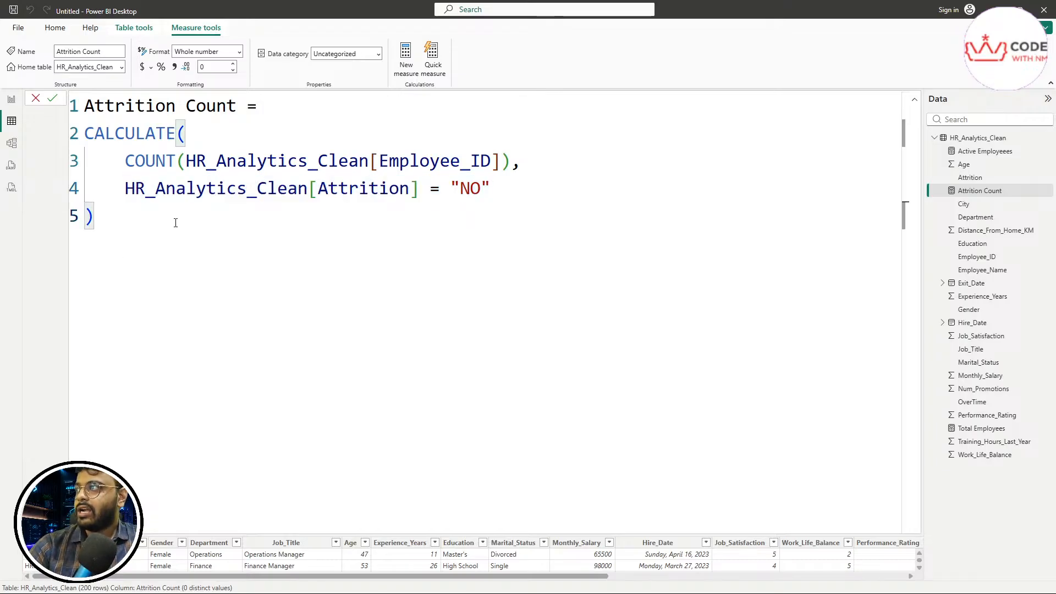
{"action": "left_click_drag", "start_coordinate": [174, 224], "coordinate": [84, 137]}
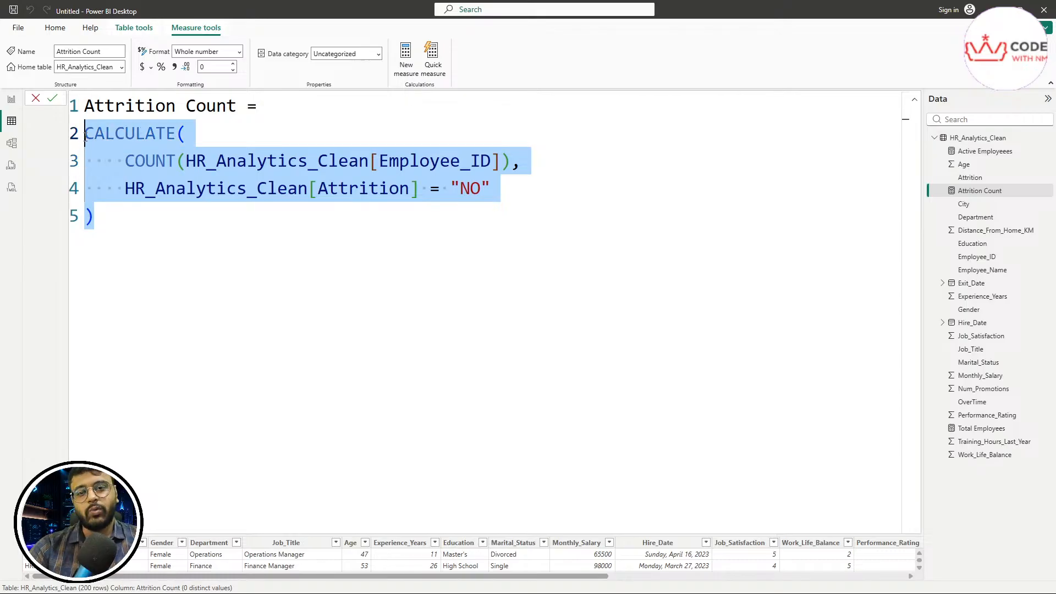
{"action": "left_click", "coordinate": [282, 107]}
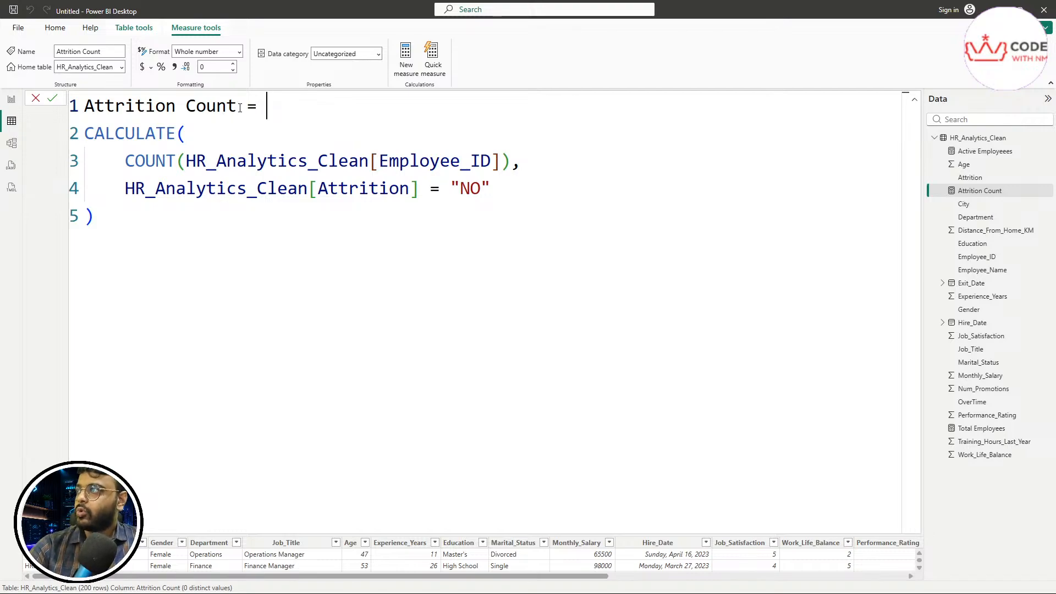
{"action": "left_click_drag", "start_coordinate": [236, 106], "coordinate": [84, 107]}
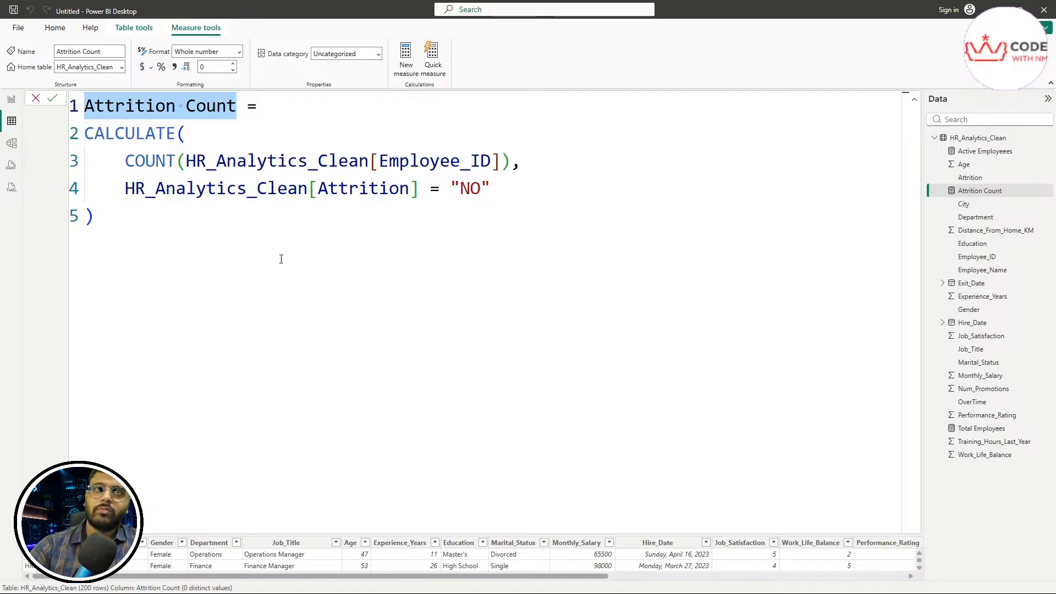
{"action": "key", "text": "ctrl+a"}
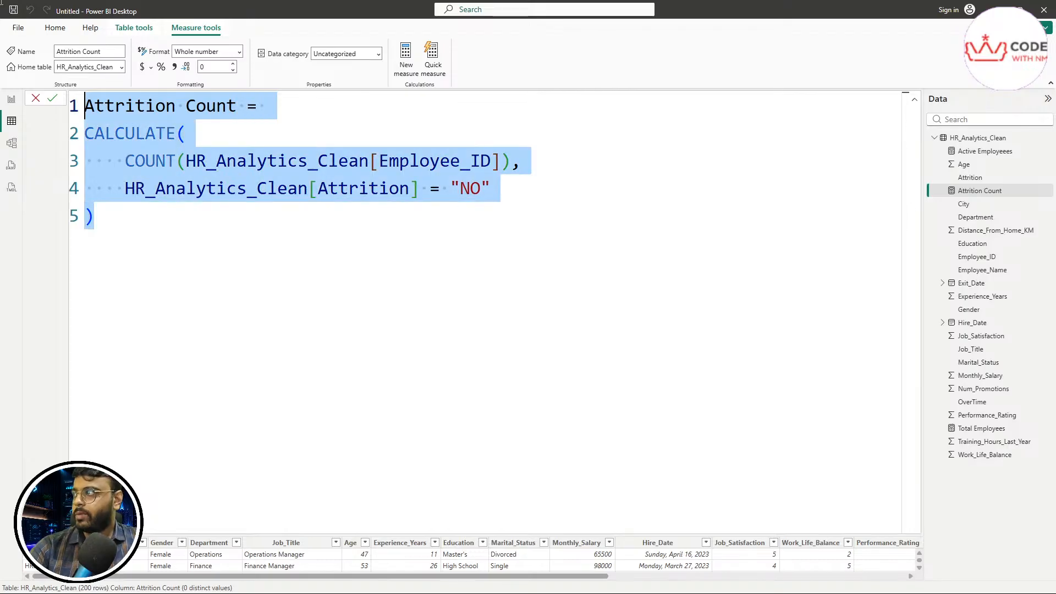
{"action": "left_click", "coordinate": [35, 99]}
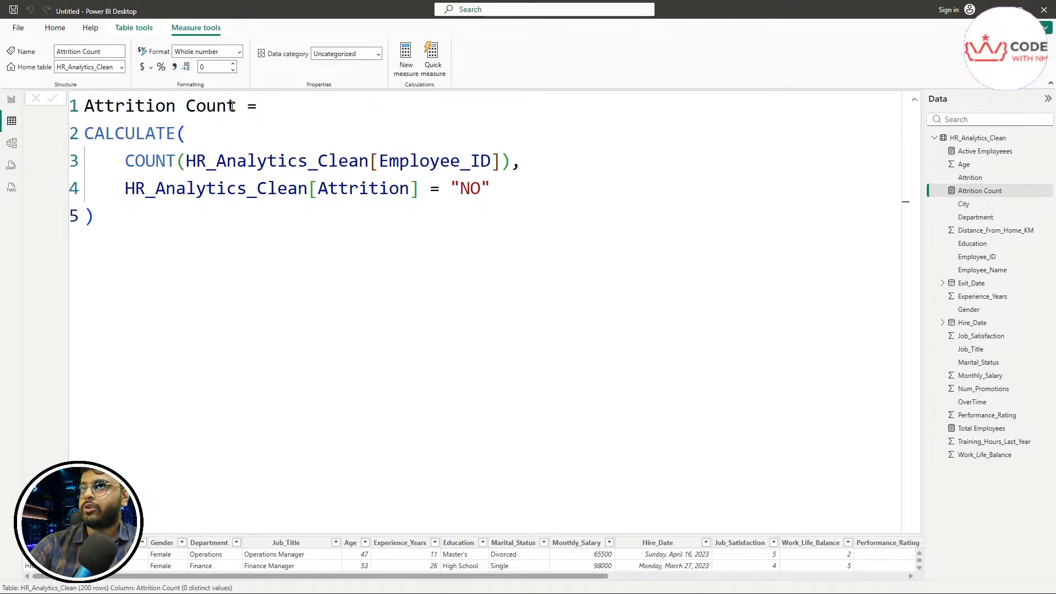
{"action": "left_click", "coordinate": [244, 259]}
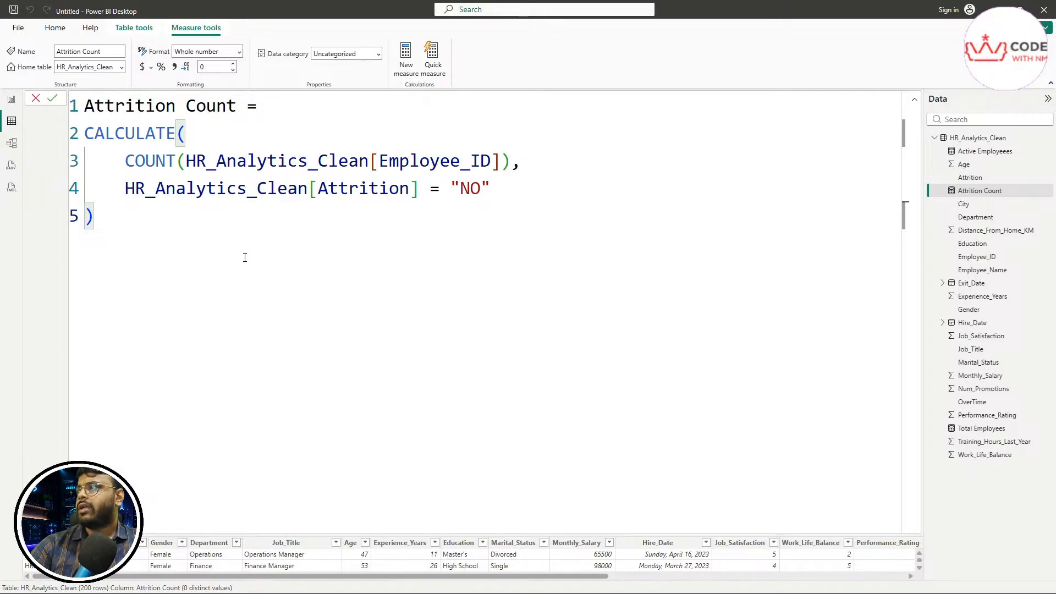
{"action": "key", "text": "ctrl+a"}
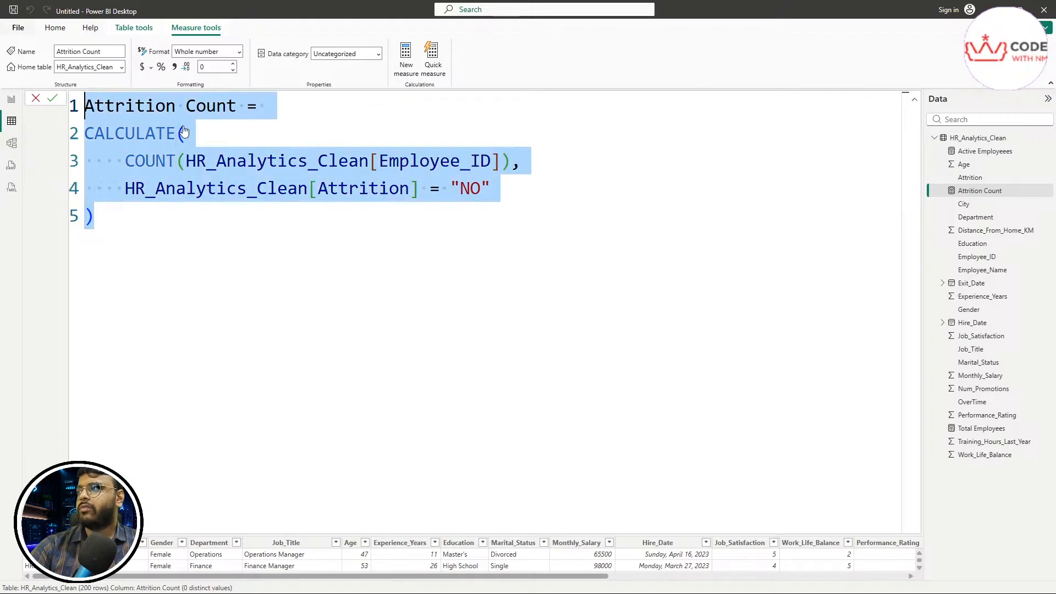
{"action": "left_click", "coordinate": [267, 250]}
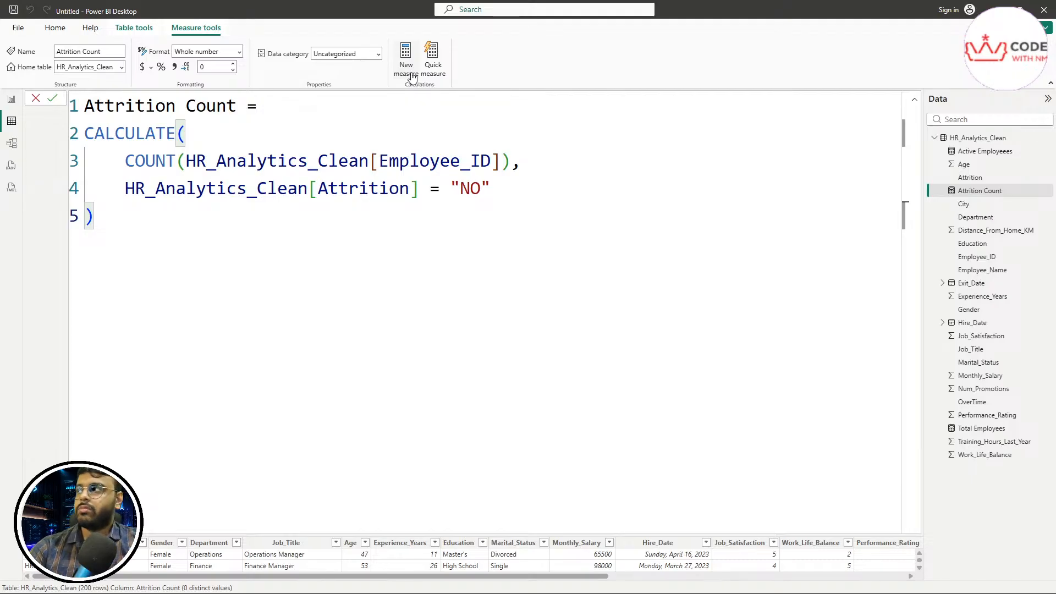
{"action": "key", "text": "ctrl+2"}
{"action": "mouse_move", "coordinate": [393, 84]}
{"action": "left_mouse_down"}
{"action": "mouse_move", "coordinate": [413, 88]}
{"action": "mouse_move", "coordinate": [428, 53]}
{"action": "mouse_move", "coordinate": [385, 26]}
{"action": "mouse_move", "coordinate": [391, 83]}
{"action": "left_mouse_up"}
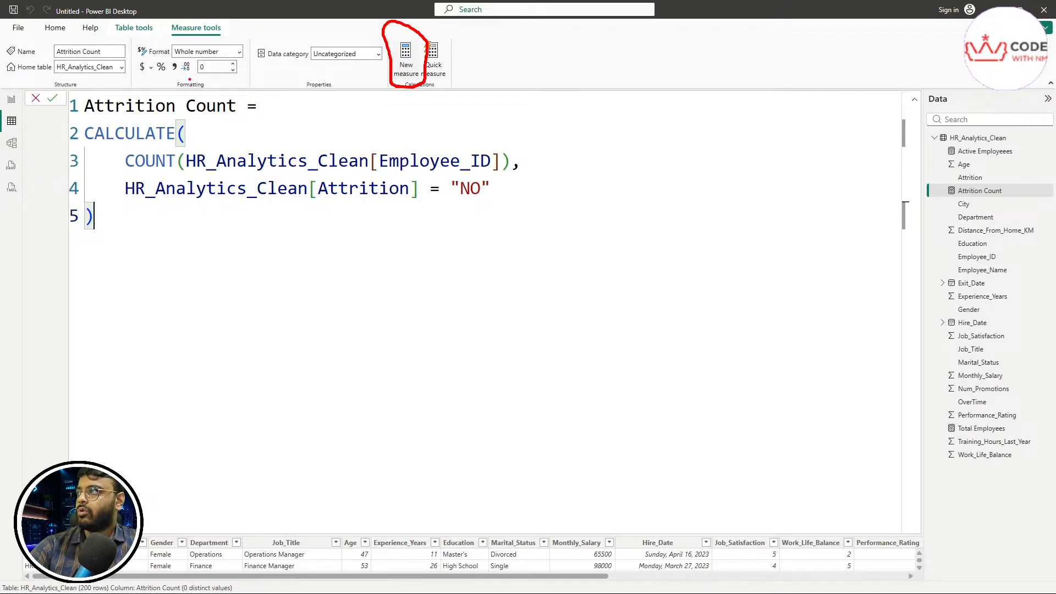
{"action": "mouse_move", "coordinate": [42, 107]}
{"action": "left_mouse_down"}
{"action": "mouse_move", "coordinate": [25, 103]}
{"action": "mouse_move", "coordinate": [31, 86]}
{"action": "mouse_move", "coordinate": [44, 105]}
{"action": "left_mouse_up"}
{"action": "mouse_move", "coordinate": [111, 269]}
{"action": "left_mouse_down"}
{"action": "mouse_move", "coordinate": [506, 203]}
{"action": "mouse_move", "coordinate": [275, 92]}
{"action": "mouse_move", "coordinate": [69, 129]}
{"action": "mouse_move", "coordinate": [187, 264]}
{"action": "left_mouse_up"}
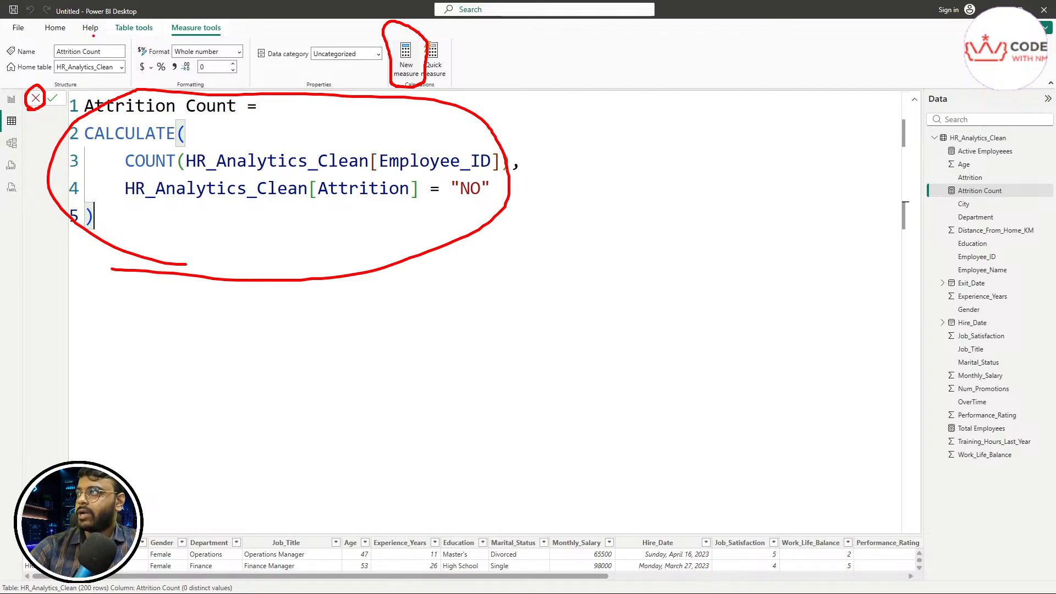
{"action": "key", "text": "Escape"}
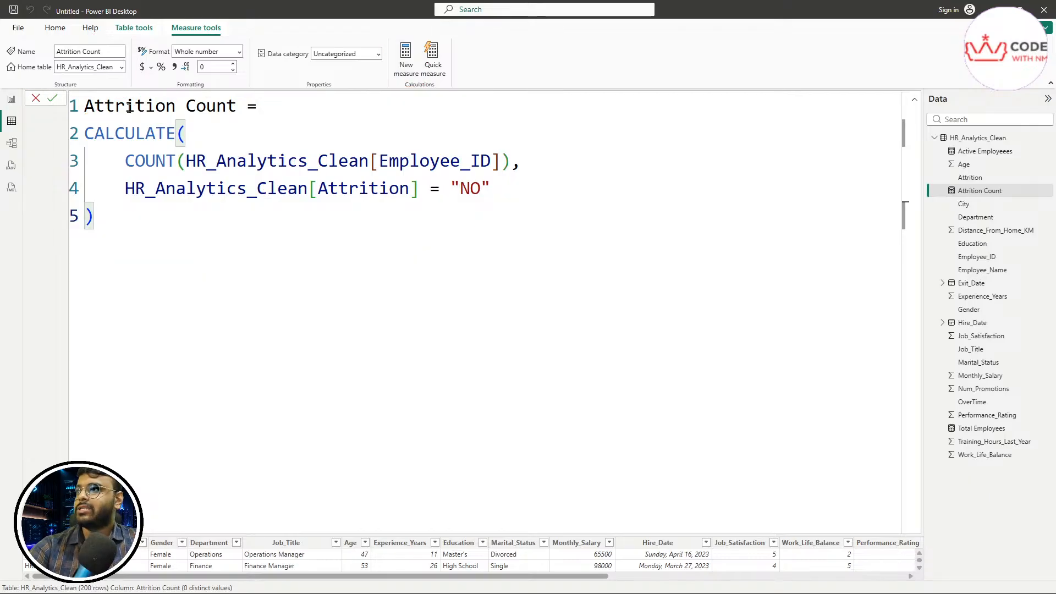
Step: Cancel the edit and review the CALCULATE, COUNT(HR_Analytics_Clean[Employee_ID]) and Attrition = "NO" filter parts
{"action": "left_click", "coordinate": [36, 101]}
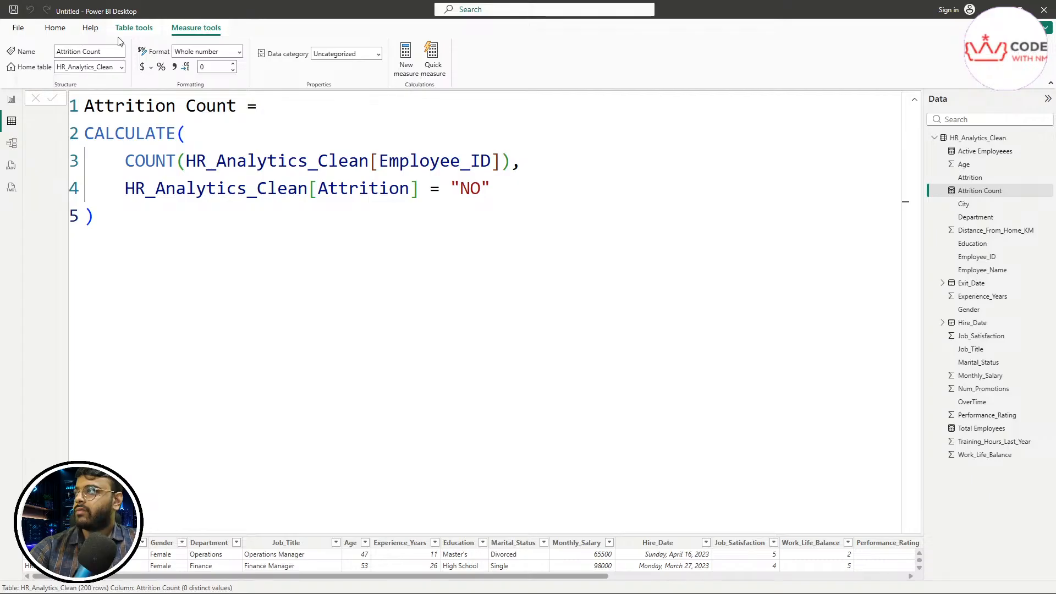
{"action": "left_click", "coordinate": [57, 31]}
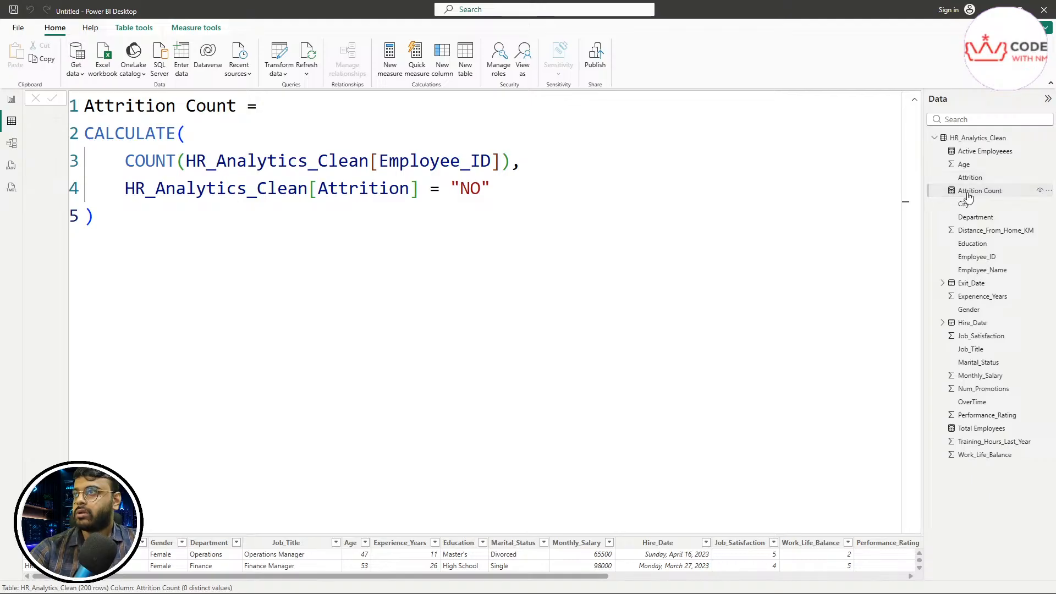
{"action": "left_click_drag", "start_coordinate": [125, 161], "coordinate": [584, 150]}
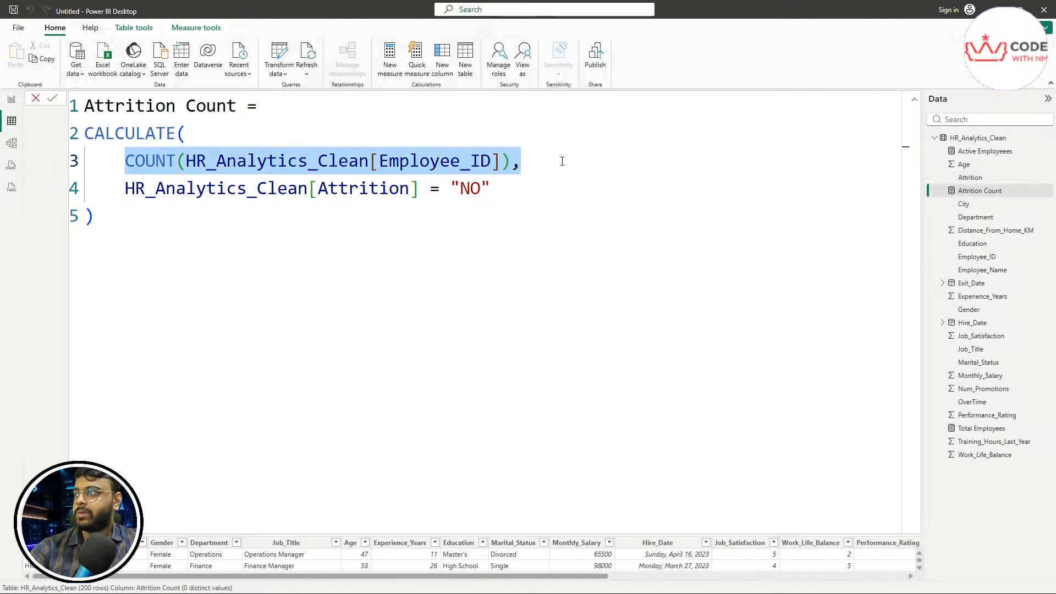
{"action": "left_click_drag", "start_coordinate": [546, 188], "coordinate": [120, 179]}
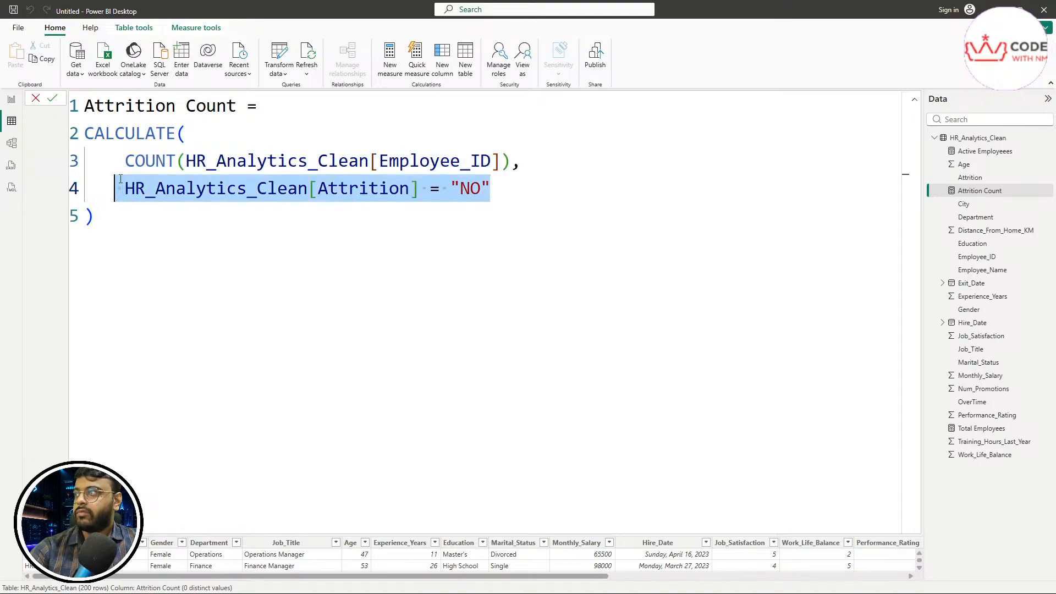
{"action": "double_click", "coordinate": [117, 135]}
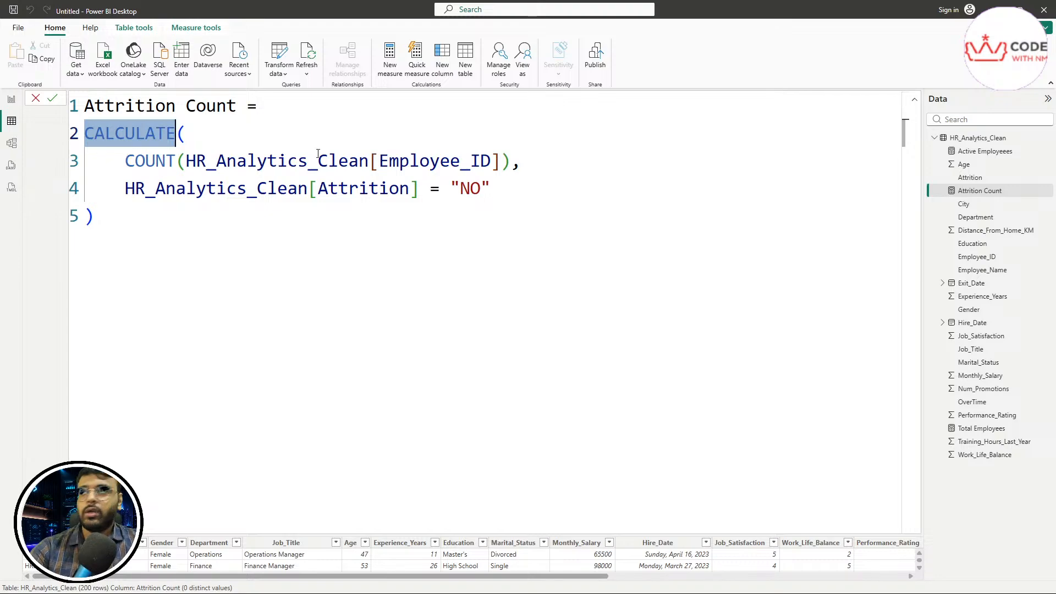
{"action": "left_click_drag", "start_coordinate": [531, 164], "coordinate": [128, 167]}
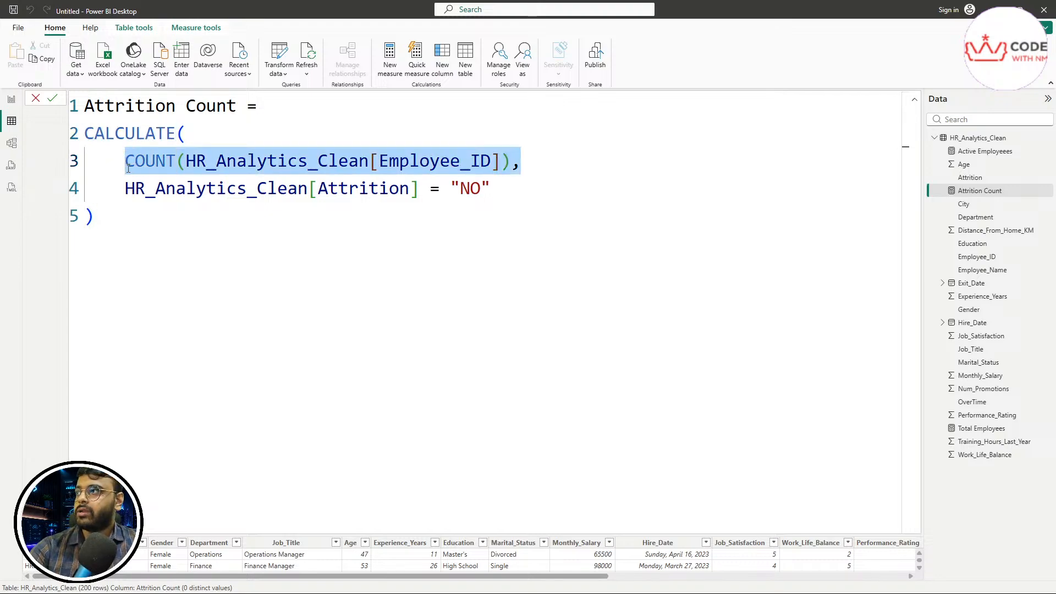
{"action": "double_click", "coordinate": [488, 166]}
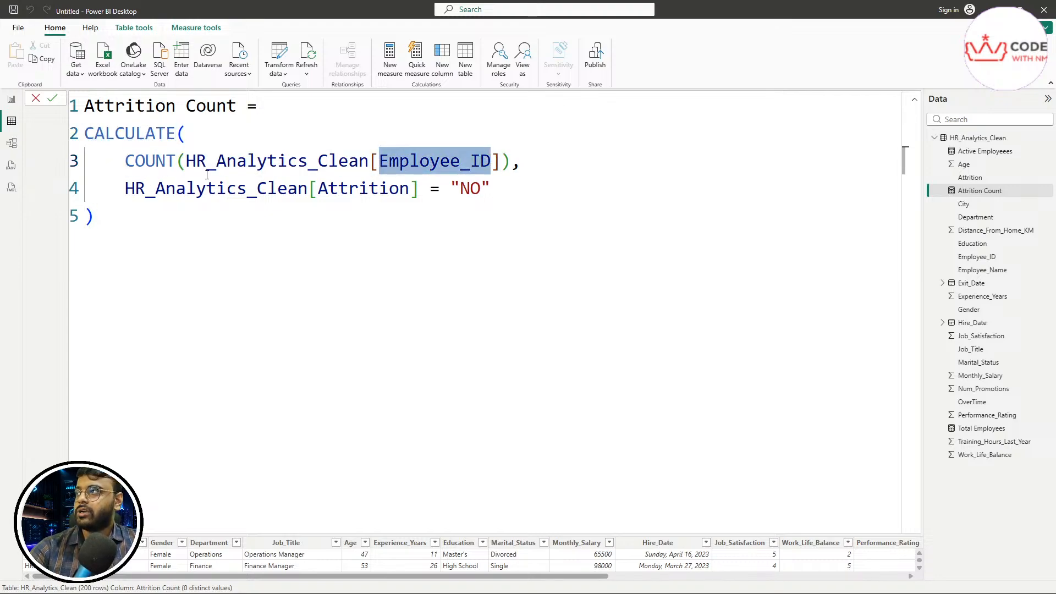
{"action": "left_click_drag", "start_coordinate": [186, 165], "coordinate": [338, 168]}
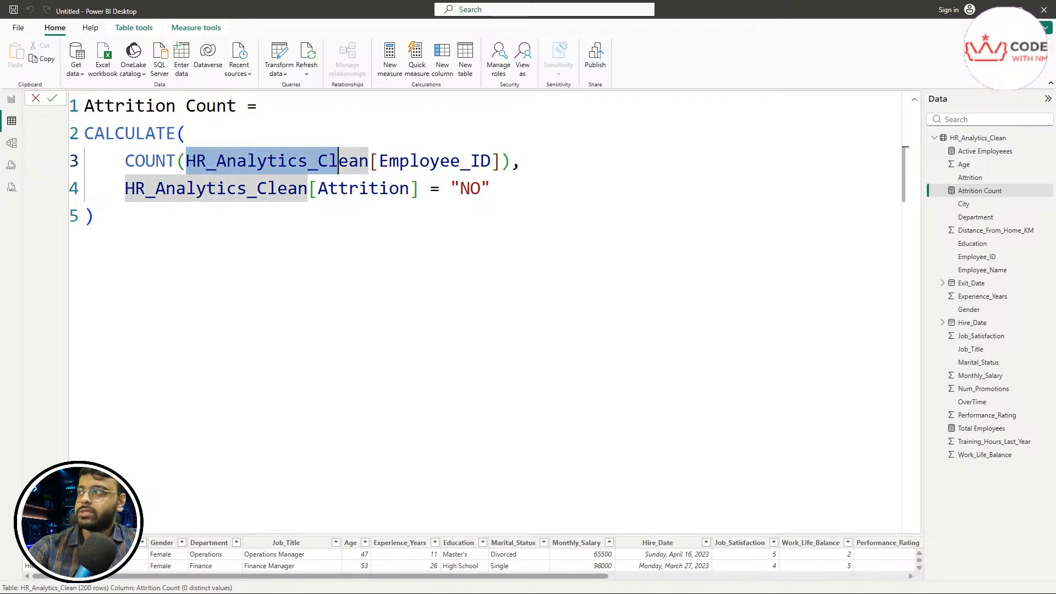
Step: Highlight sections of the Attrition Count formula to walk through its table, column and filter
{"action": "left_click_drag", "start_coordinate": [187, 171], "coordinate": [358, 169]}
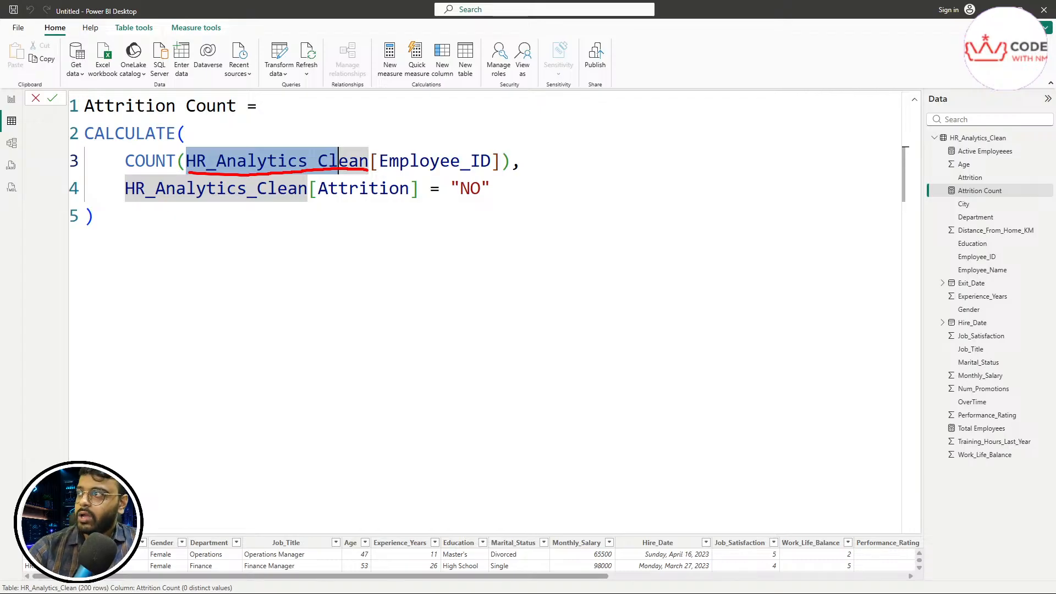
{"action": "mouse_move", "coordinate": [373, 160]}
{"action": "left_mouse_down"}
{"action": "mouse_move", "coordinate": [292, 144]}
{"action": "mouse_move", "coordinate": [197, 145]}
{"action": "mouse_move", "coordinate": [187, 172]}
{"action": "left_mouse_up"}
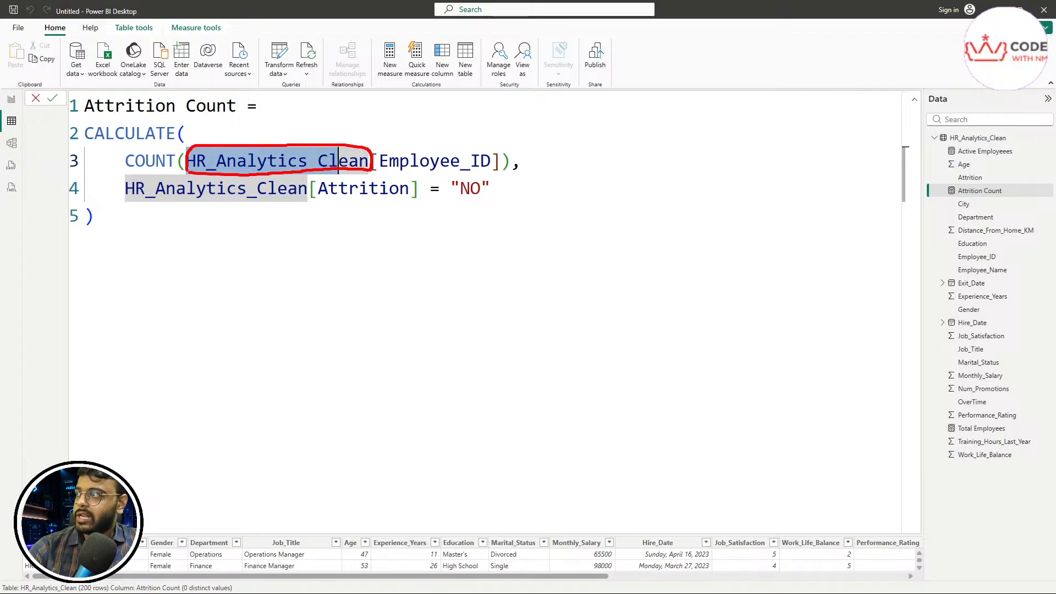
{"action": "mouse_move", "coordinate": [400, 174]}
{"action": "left_mouse_down"}
{"action": "mouse_move", "coordinate": [480, 171]}
{"action": "mouse_move", "coordinate": [497, 154]}
{"action": "mouse_move", "coordinate": [402, 148]}
{"action": "mouse_move", "coordinate": [414, 160]}
{"action": "mouse_move", "coordinate": [484, 153]}
{"action": "left_mouse_up"}
{"action": "left_click_drag", "start_coordinate": [219, 159], "coordinate": [288, 162]}
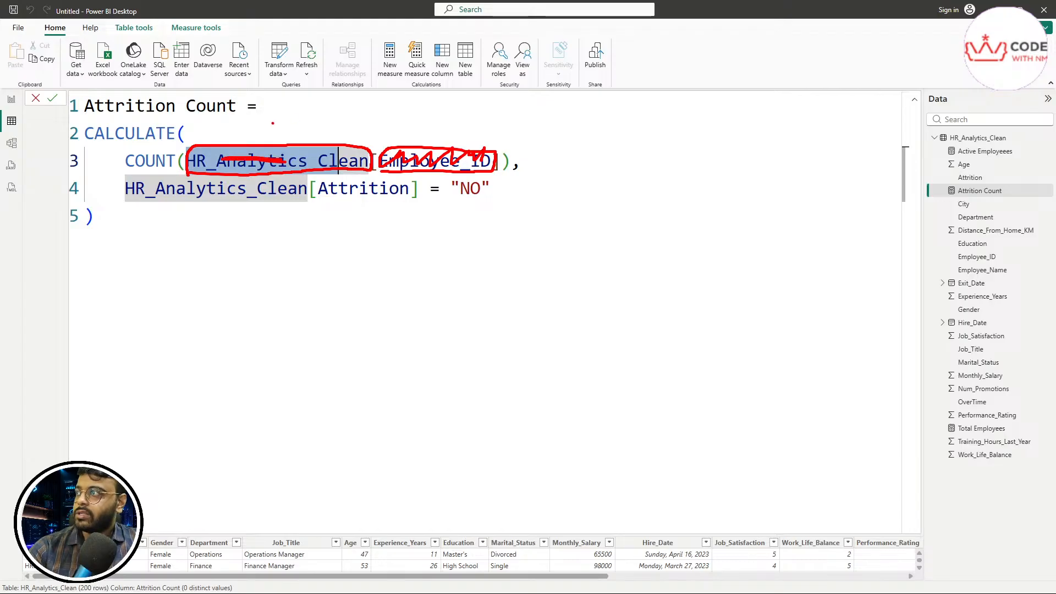
{"action": "mouse_move", "coordinate": [273, 123]}
{"action": "left_mouse_down"}
{"action": "mouse_move", "coordinate": [272, 140]}
{"action": "mouse_move", "coordinate": [287, 125]}
{"action": "mouse_move", "coordinate": [288, 134]}
{"action": "left_mouse_up"}
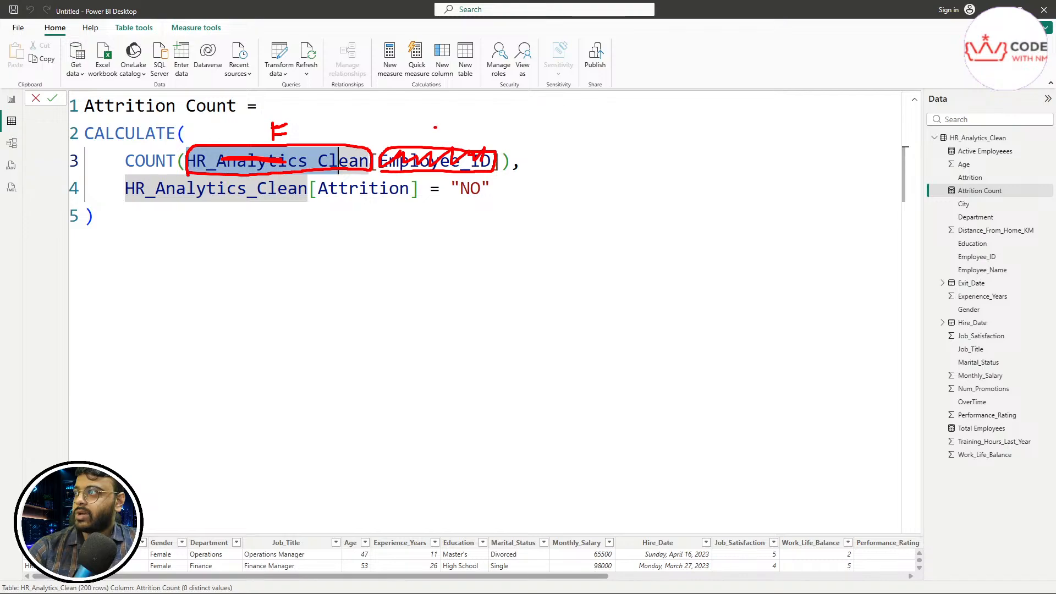
{"action": "mouse_move", "coordinate": [435, 127]}
{"action": "left_mouse_down"}
{"action": "mouse_move", "coordinate": [434, 138]}
{"action": "mouse_move", "coordinate": [463, 144]}
{"action": "left_mouse_up"}
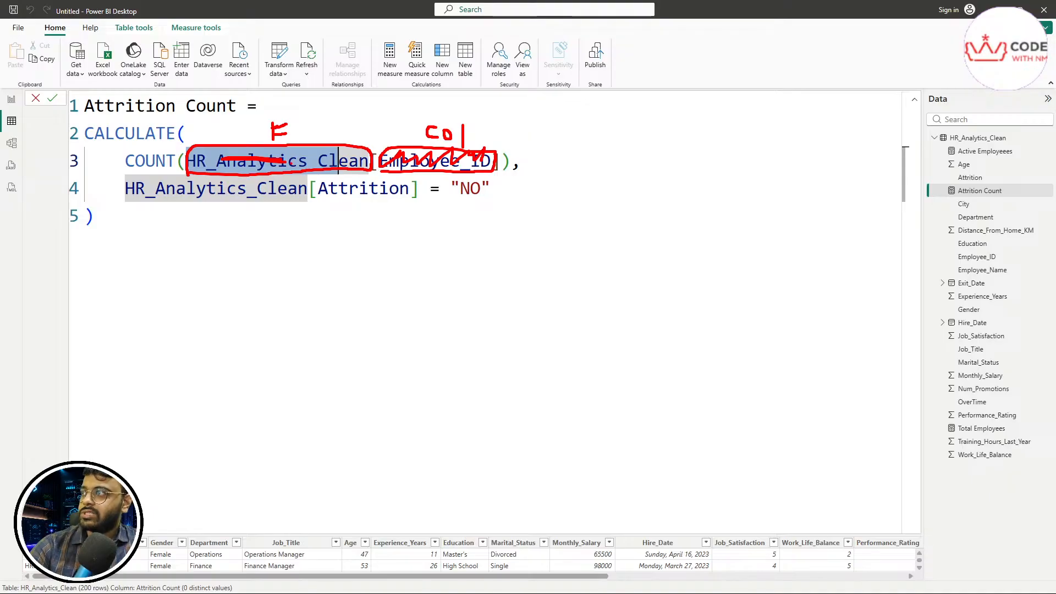
{"action": "mouse_move", "coordinate": [306, 129]}
{"action": "left_mouse_down"}
{"action": "mouse_move", "coordinate": [401, 128]}
{"action": "mouse_move", "coordinate": [397, 141]}
{"action": "left_mouse_up"}
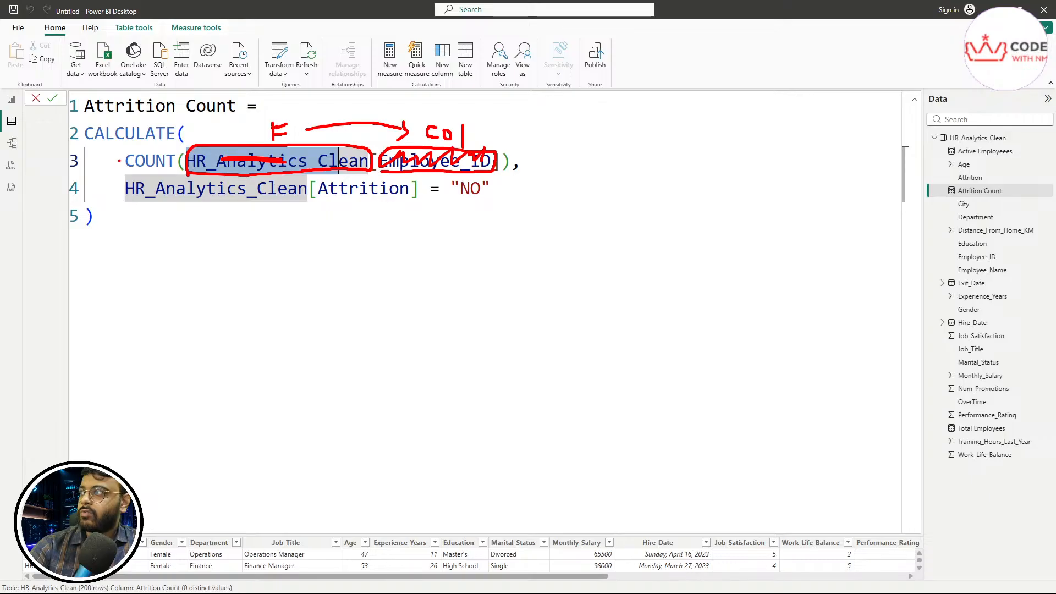
{"action": "mouse_move", "coordinate": [118, 160]}
{"action": "left_mouse_down"}
{"action": "mouse_move", "coordinate": [162, 171]}
{"action": "mouse_move", "coordinate": [179, 149]}
{"action": "mouse_move", "coordinate": [119, 152]}
{"action": "mouse_move", "coordinate": [117, 163]}
{"action": "left_mouse_up"}
{"action": "left_click_drag", "start_coordinate": [502, 161], "coordinate": [542, 166]}
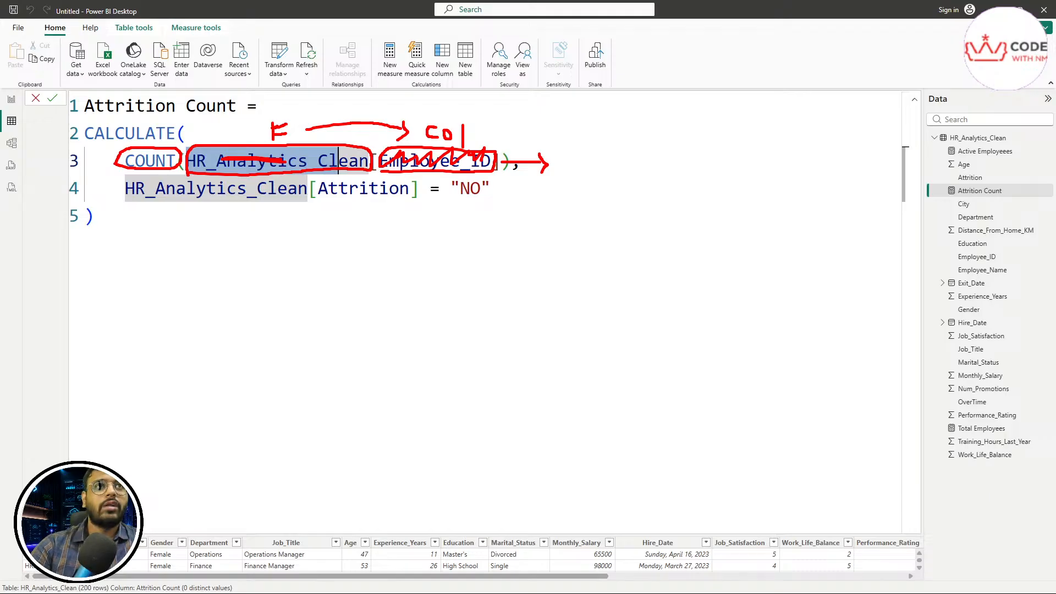
Step: Finish editing Attrition Count and view its Measure tools settings showing Whole number format
{"action": "key", "text": "Escape"}
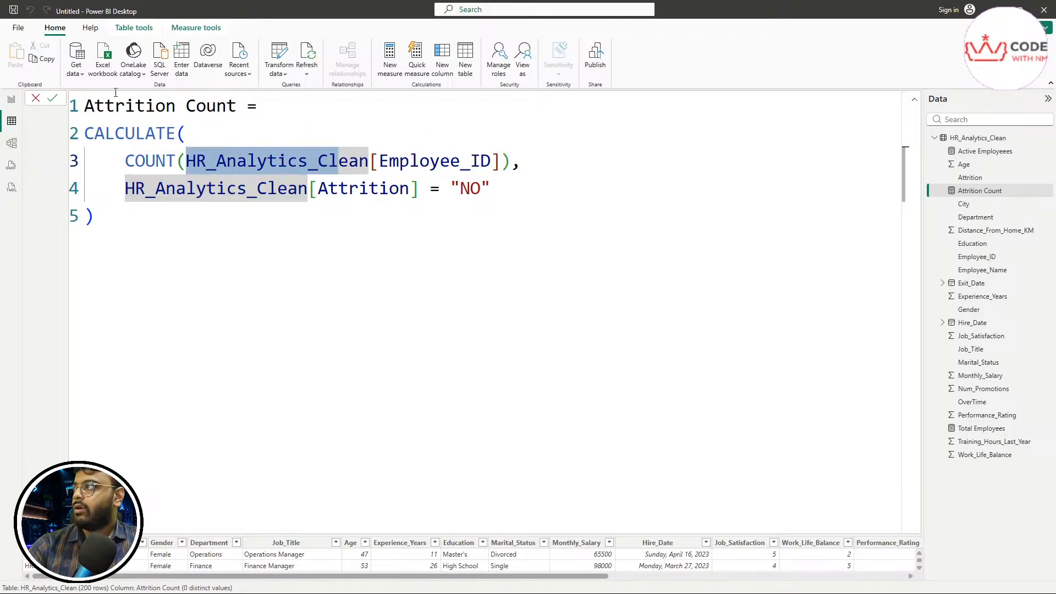
{"action": "left_click", "coordinate": [12, 124]}
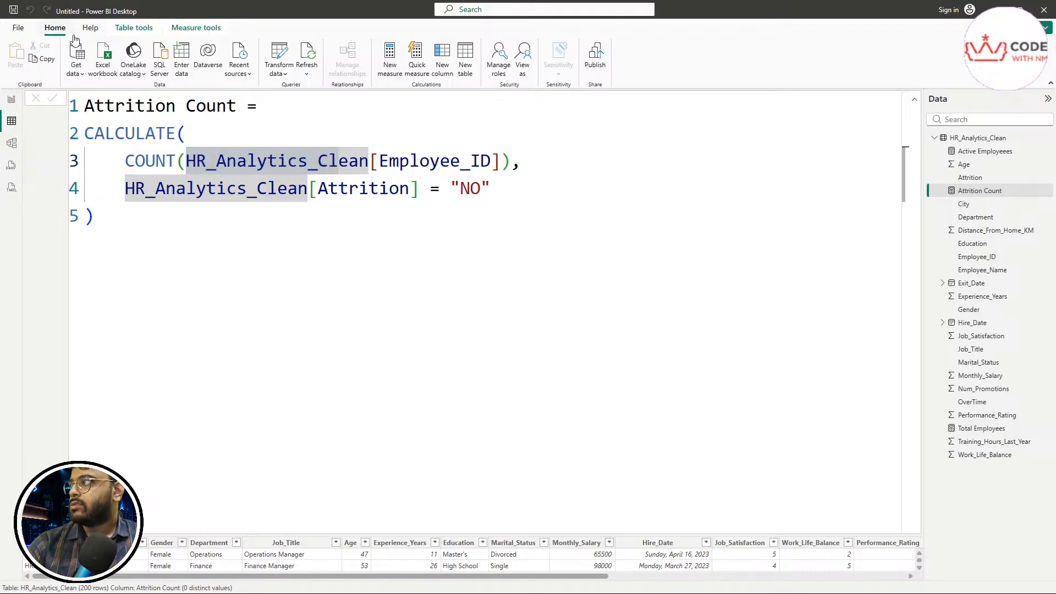
{"action": "left_click", "coordinate": [195, 27]}
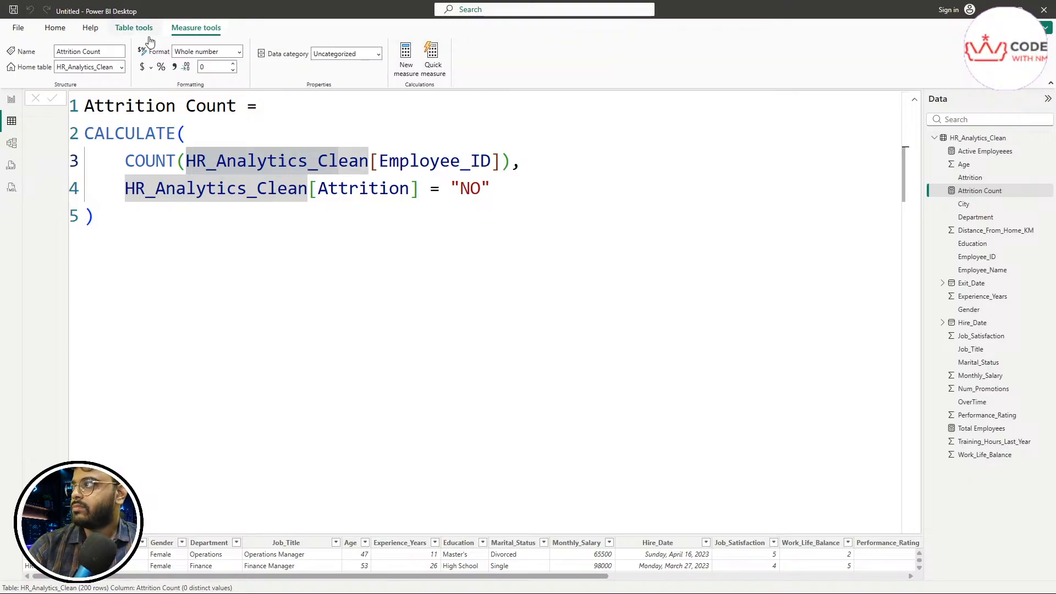
Step: Create a new measure in HR_Analytics_Clean named Attrition Rate
{"action": "left_click", "coordinate": [408, 72]}
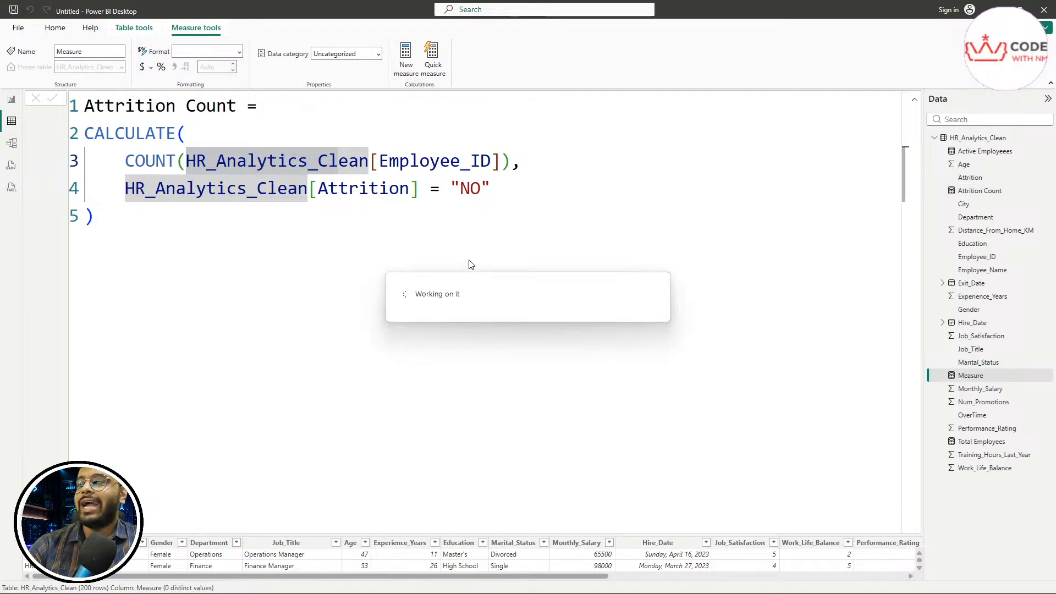
{"action": "left_click", "coordinate": [242, 185]}
{"action": "key", "text": "ctrl+a"}
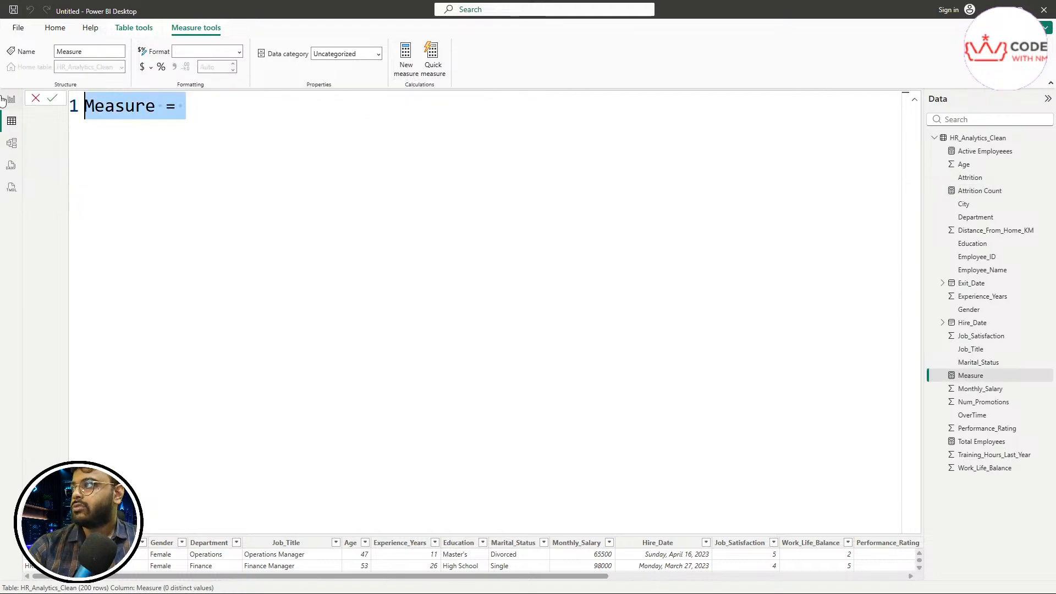
{"action": "type", "text": "Attr"}
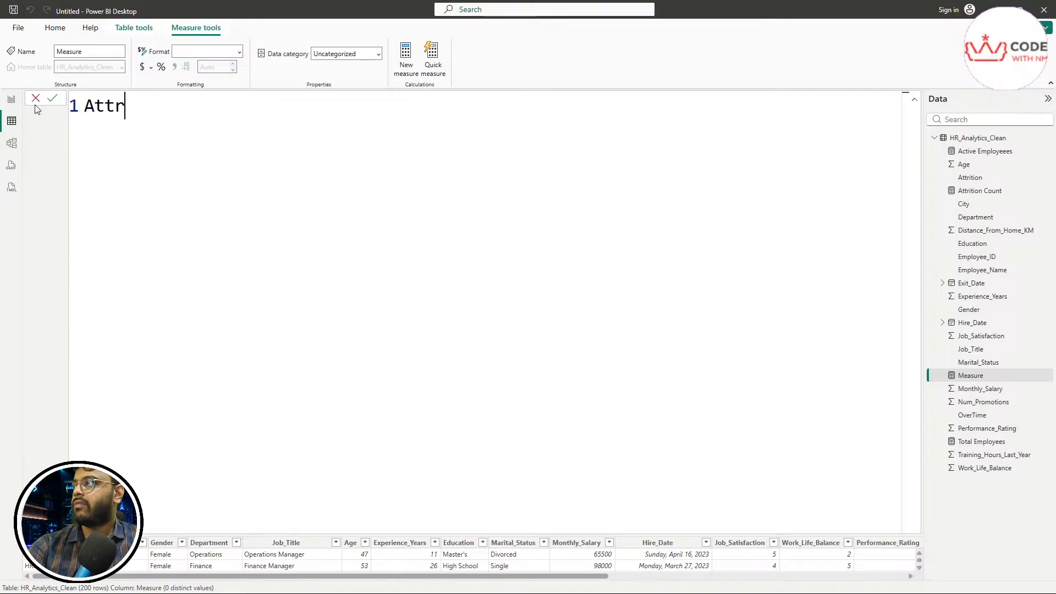
{"action": "type", "text": "ition Rate ="}
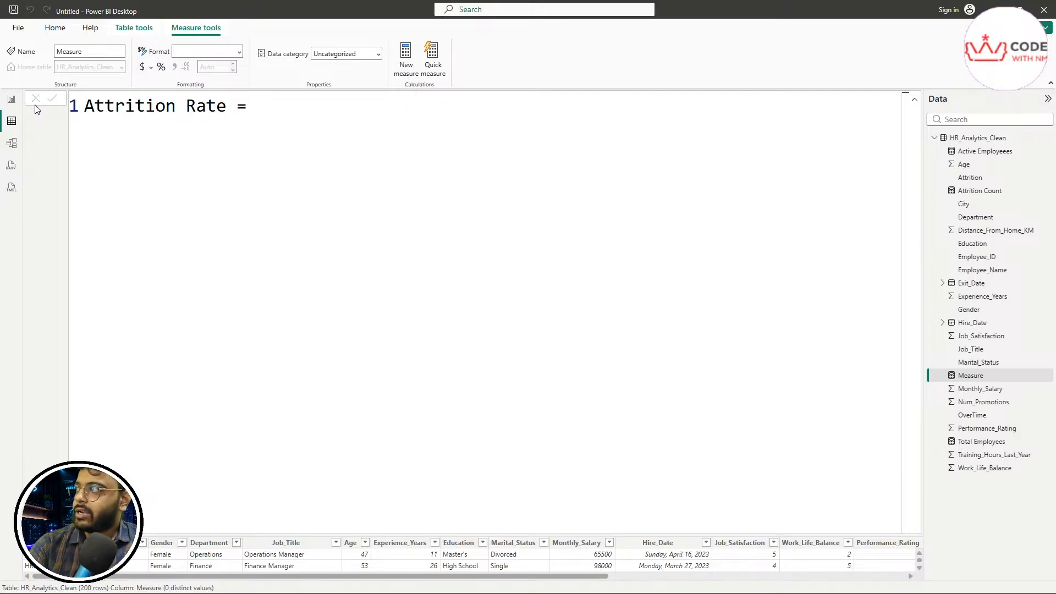
{"action": "key", "text": "Return"}
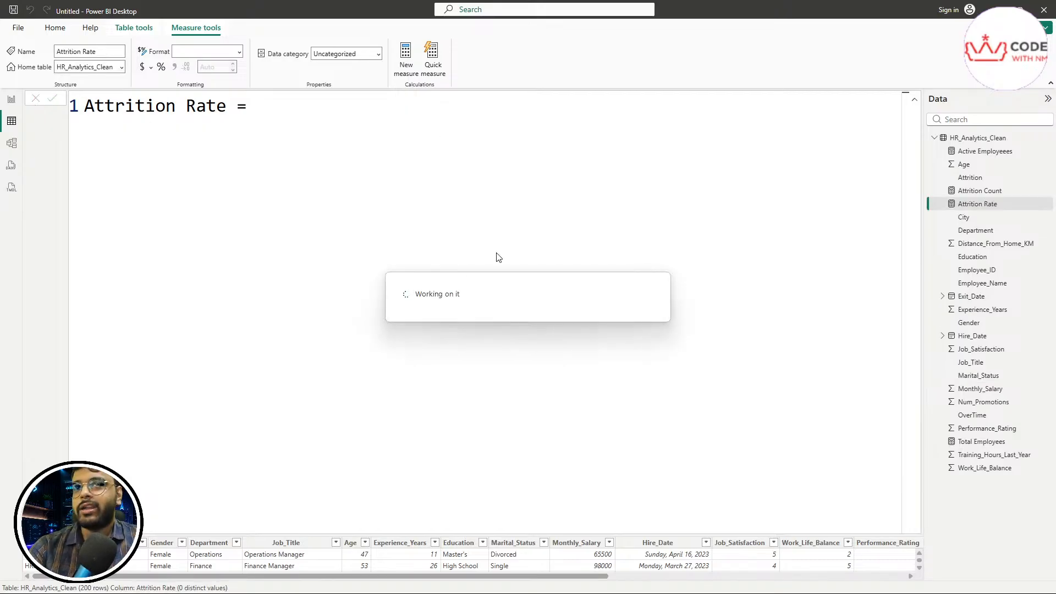
Step: On a second line, enter DIVIDE([Active Employeees],[Total Employees]) using autocomplete
{"action": "left_click", "coordinate": [498, 253]}
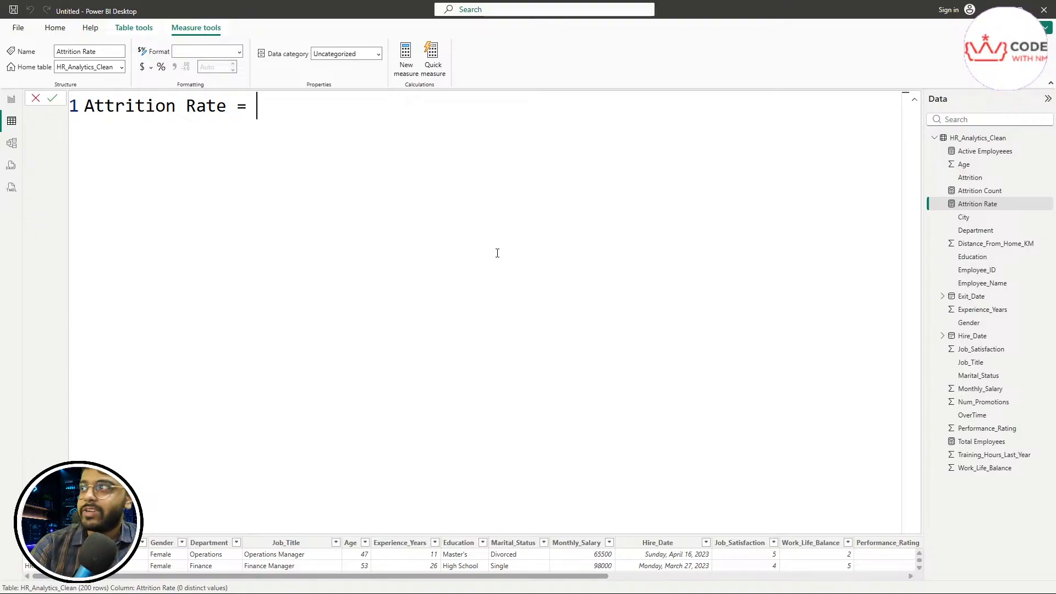
{"action": "key", "text": "shift+Return"}
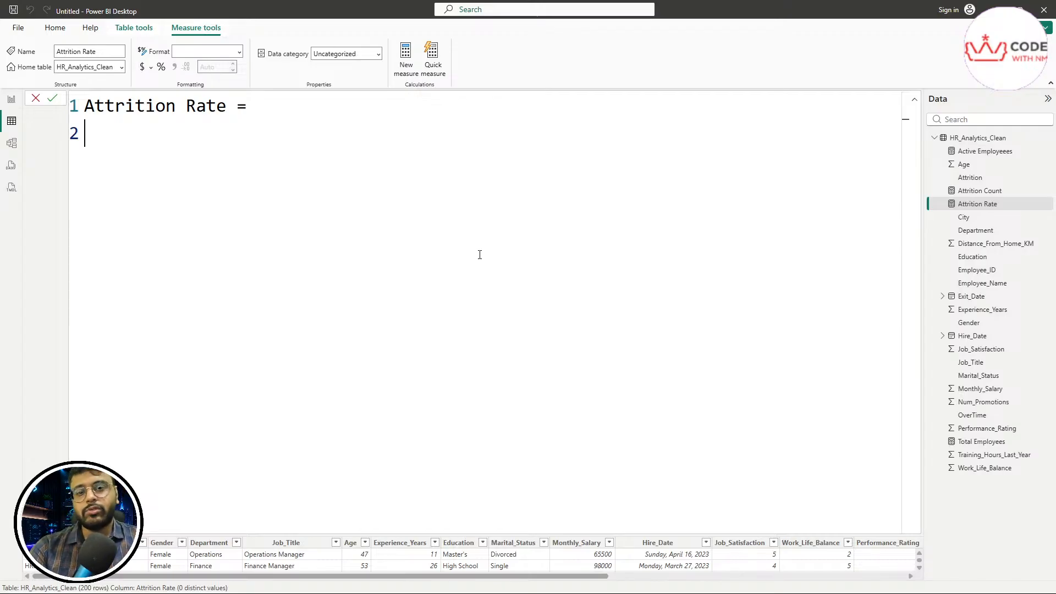
{"action": "type", "text": "DIv"}
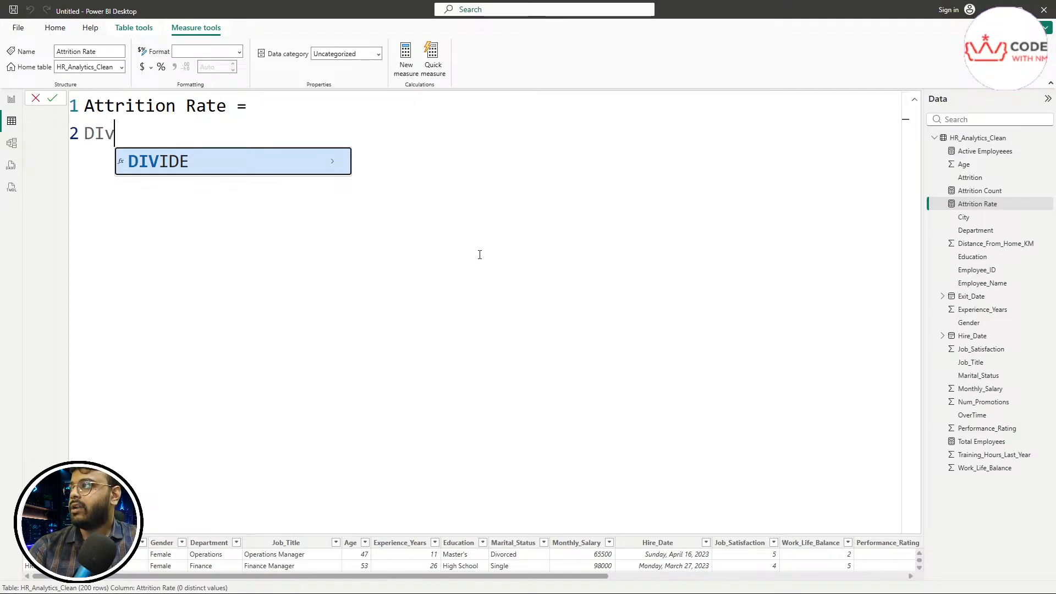
{"action": "key", "text": "Tab"}
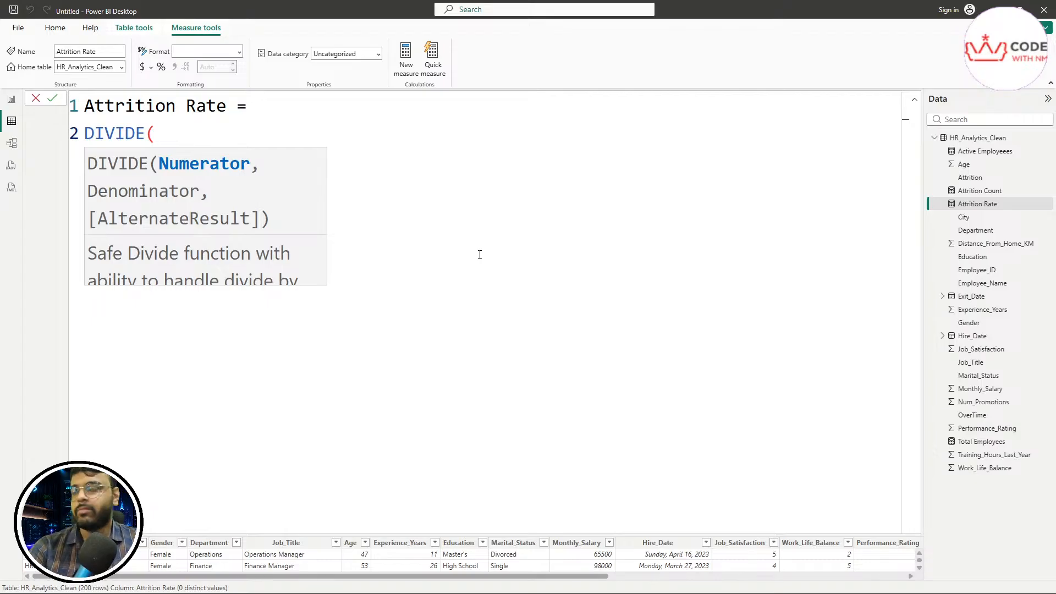
{"action": "type", "text": "A"}
{"action": "key", "text": "Tab"}
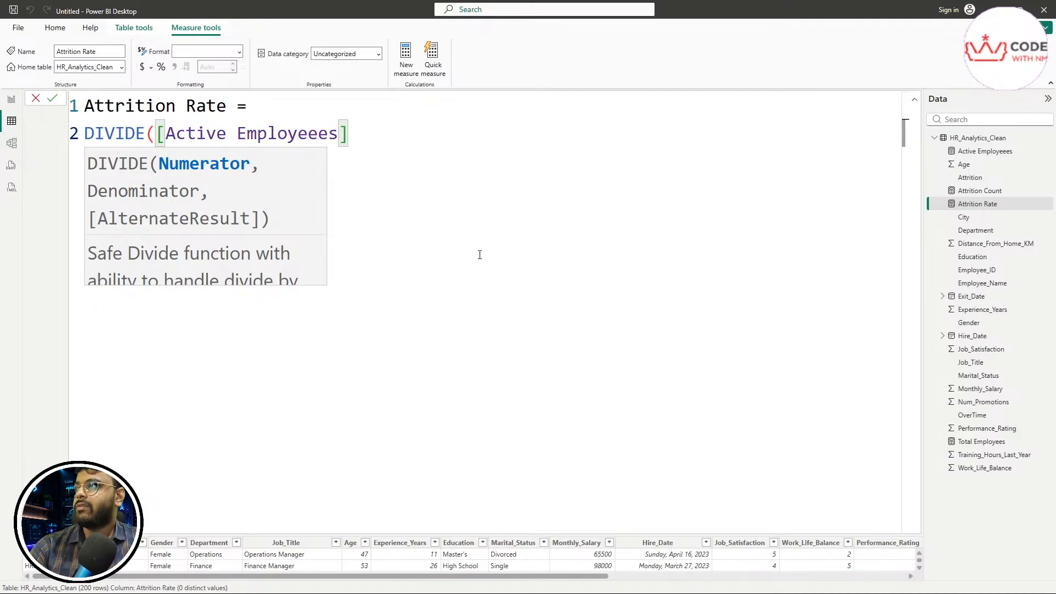
{"action": "type", "text": ",[]"}
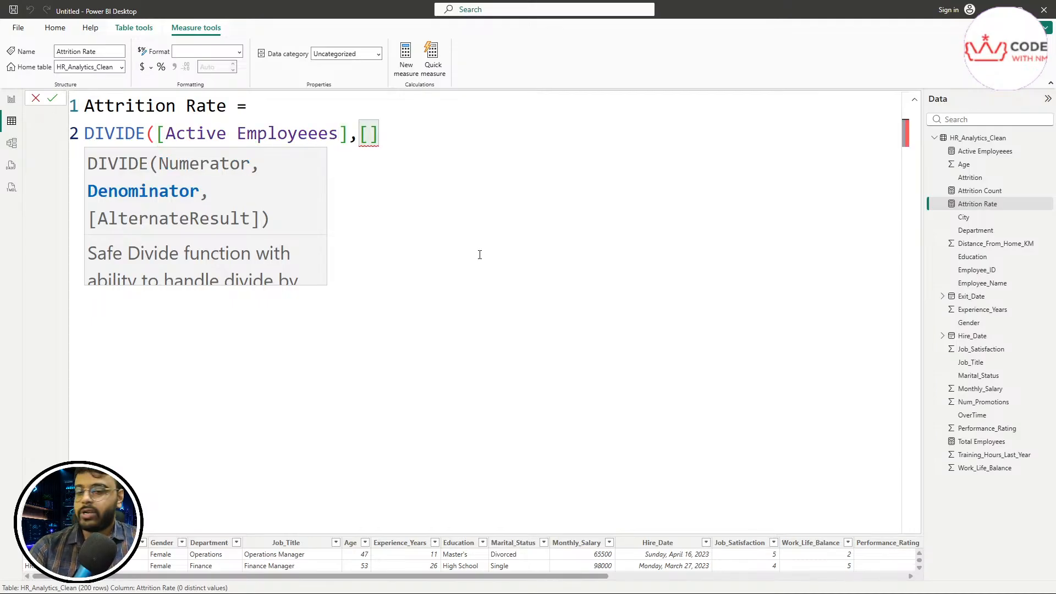
{"action": "type", "text": "T"}
{"action": "key", "text": "Tab"}
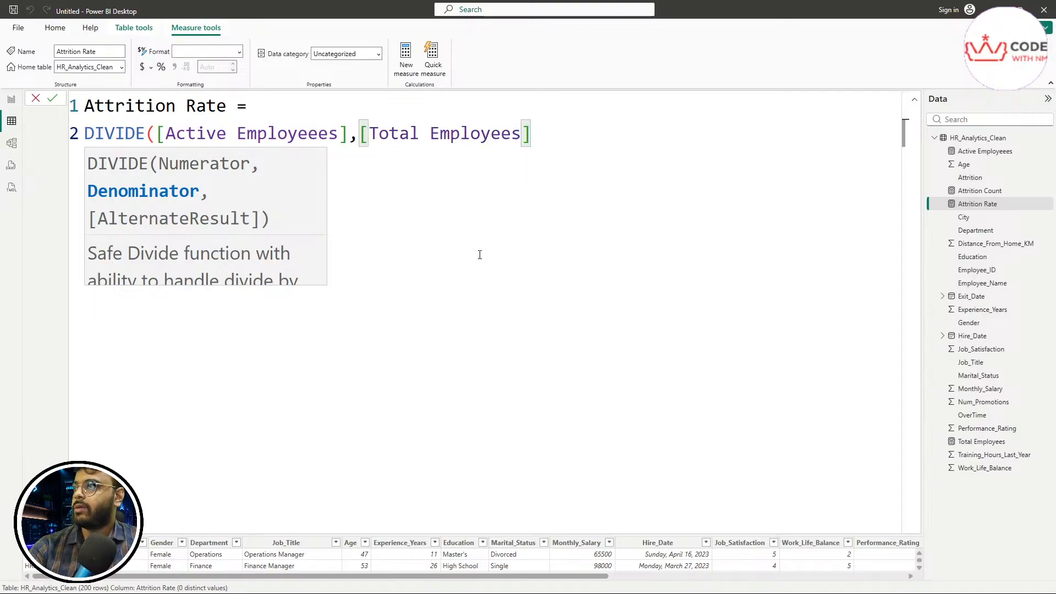
{"action": "type", "text": ")"}
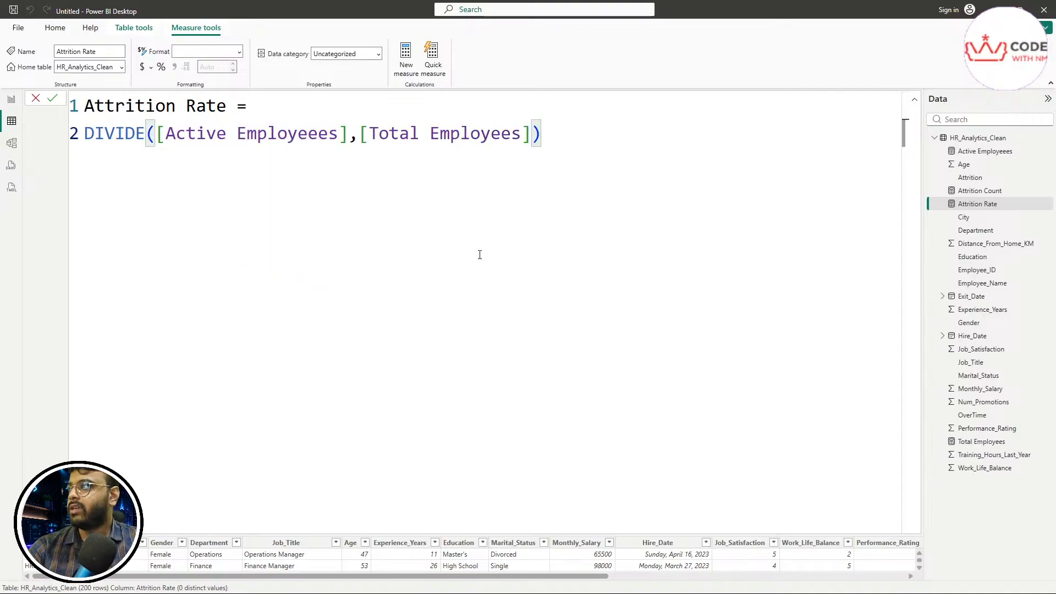
Step: Highlight the measure name, the DIVIDE expression and the two divided measures to review them
{"action": "left_click_drag", "start_coordinate": [228, 107], "coordinate": [86, 108]}
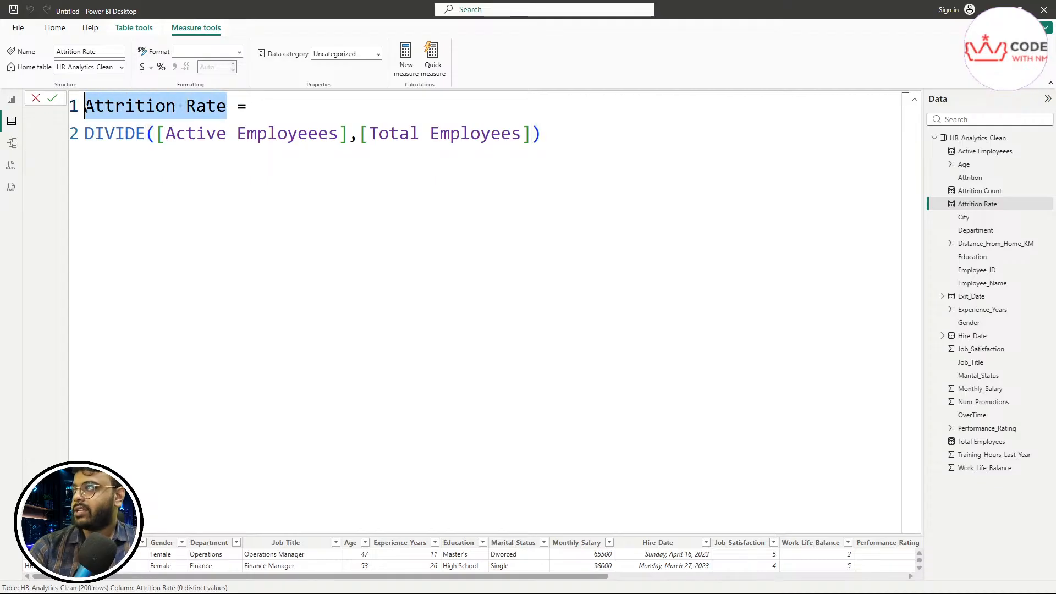
{"action": "left_click", "coordinate": [307, 270]}
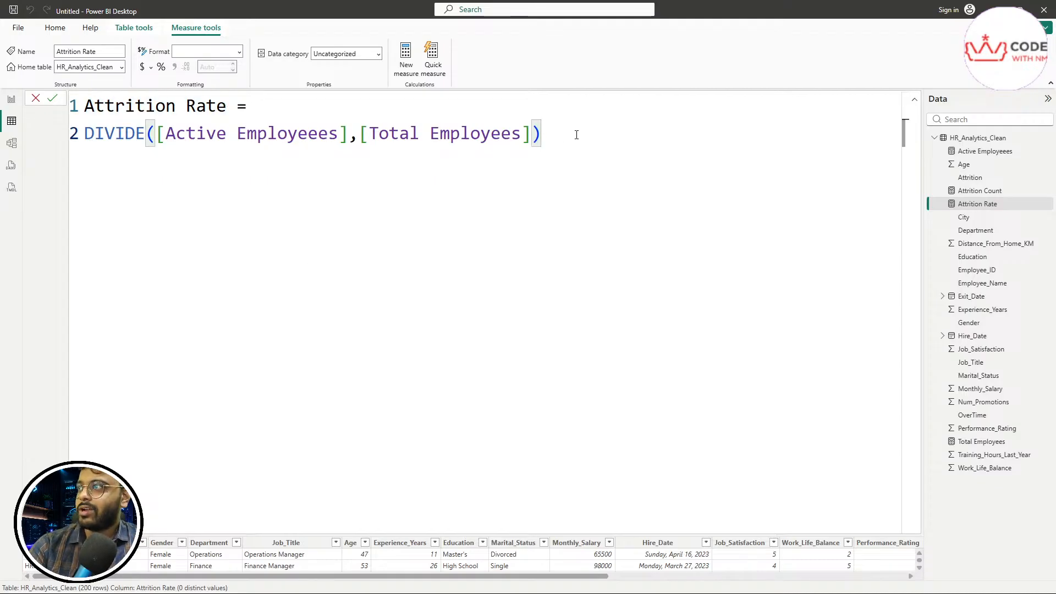
{"action": "left_click_drag", "start_coordinate": [576, 135], "coordinate": [83, 135]}
{"action": "left_click", "coordinate": [245, 172]}
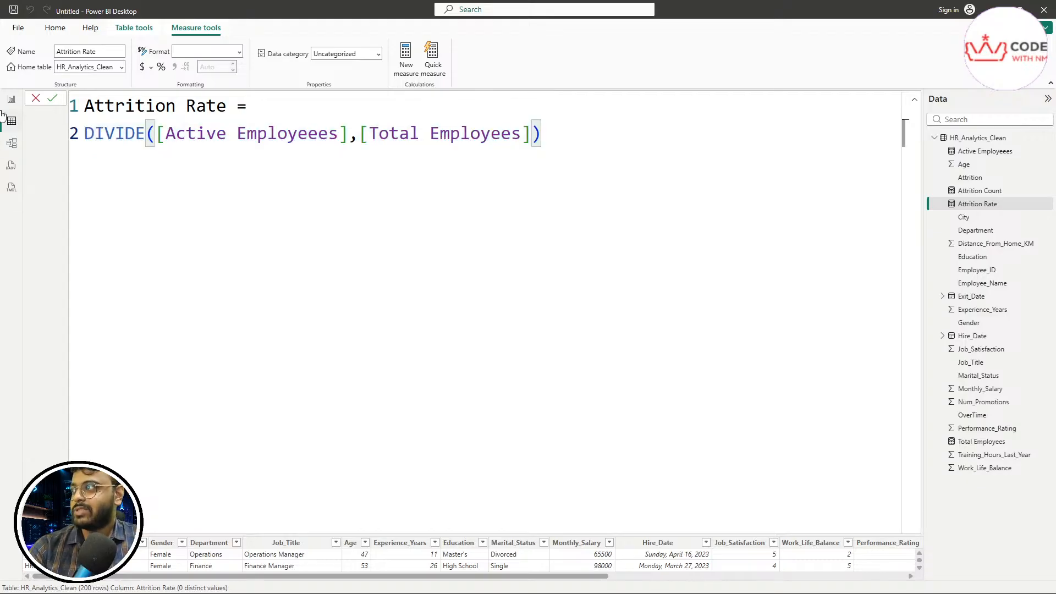
{"action": "left_click_drag", "start_coordinate": [156, 135], "coordinate": [601, 151]}
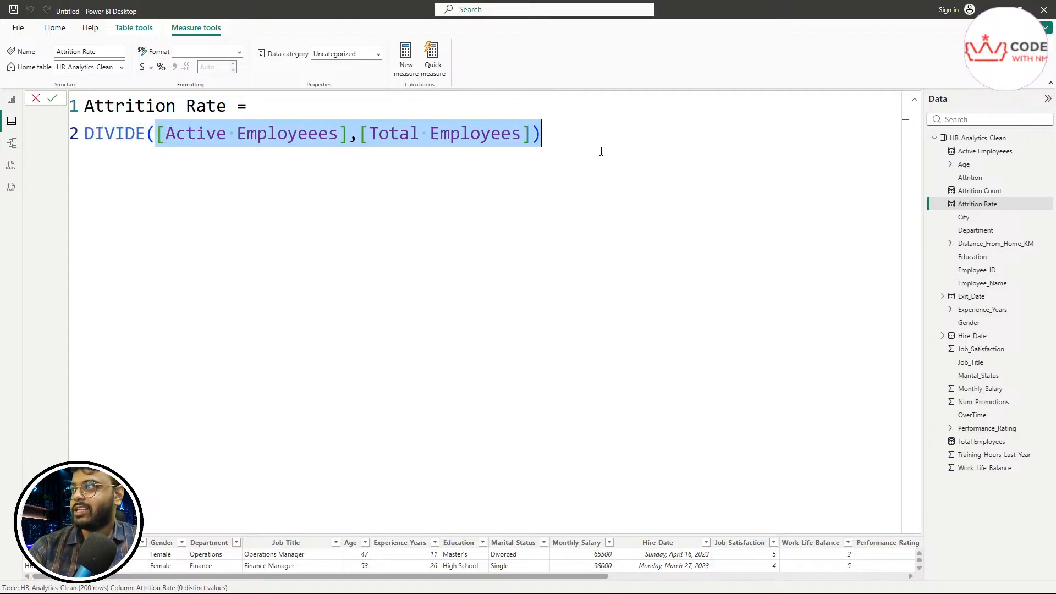
{"action": "left_click", "coordinate": [601, 152]}
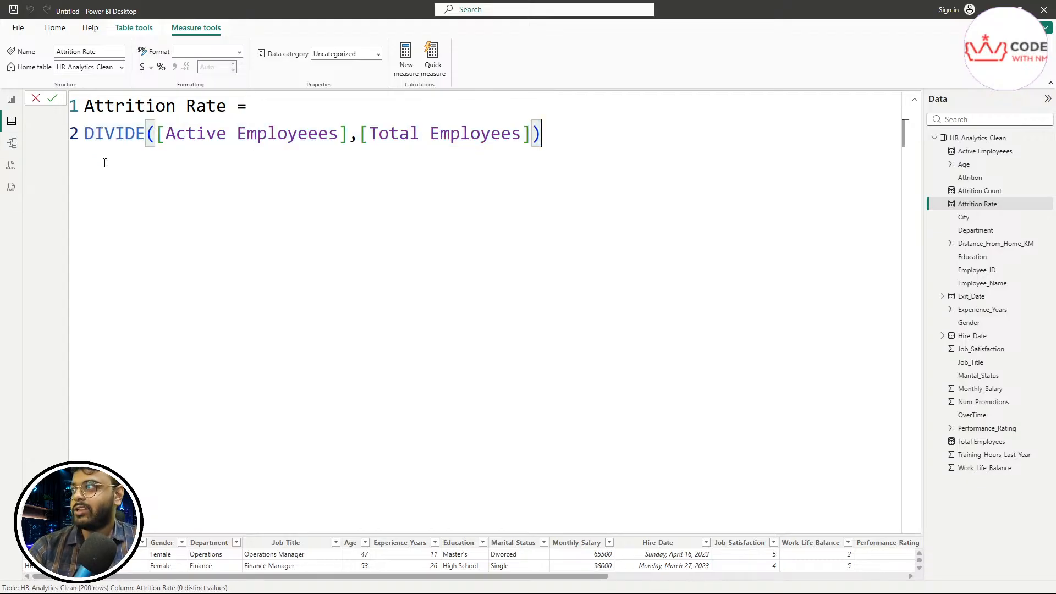
Step: Commit the Attrition Rate measure, which remains in General format
{"action": "left_click", "coordinate": [52, 100]}
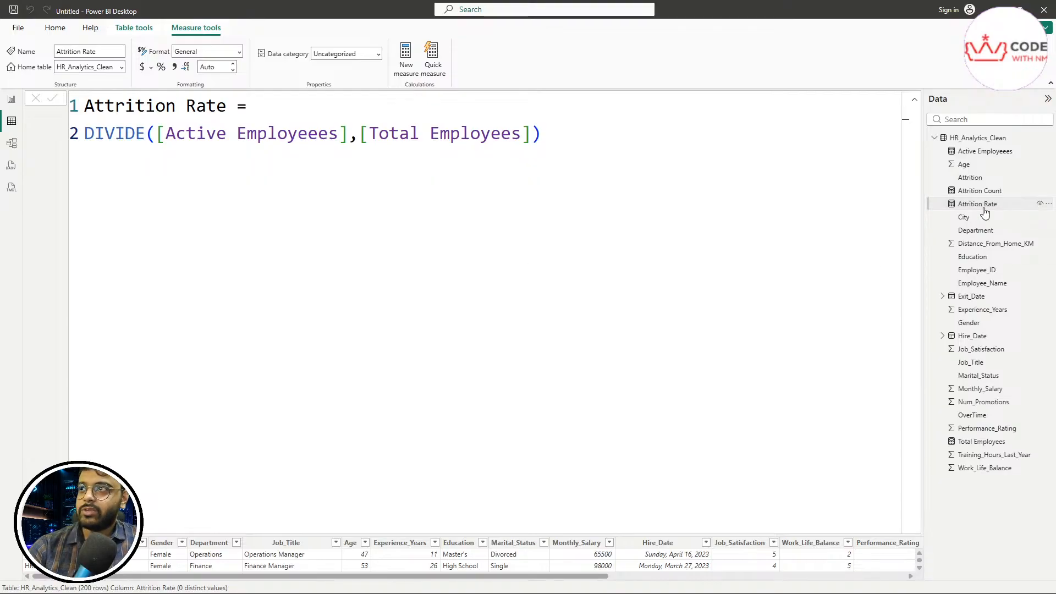
{"action": "mouse_move", "coordinate": [944, 213]}
{"action": "left_mouse_down"}
{"action": "mouse_move", "coordinate": [1012, 207]}
{"action": "mouse_move", "coordinate": [925, 194]}
{"action": "mouse_move", "coordinate": [943, 212]}
{"action": "left_mouse_up"}
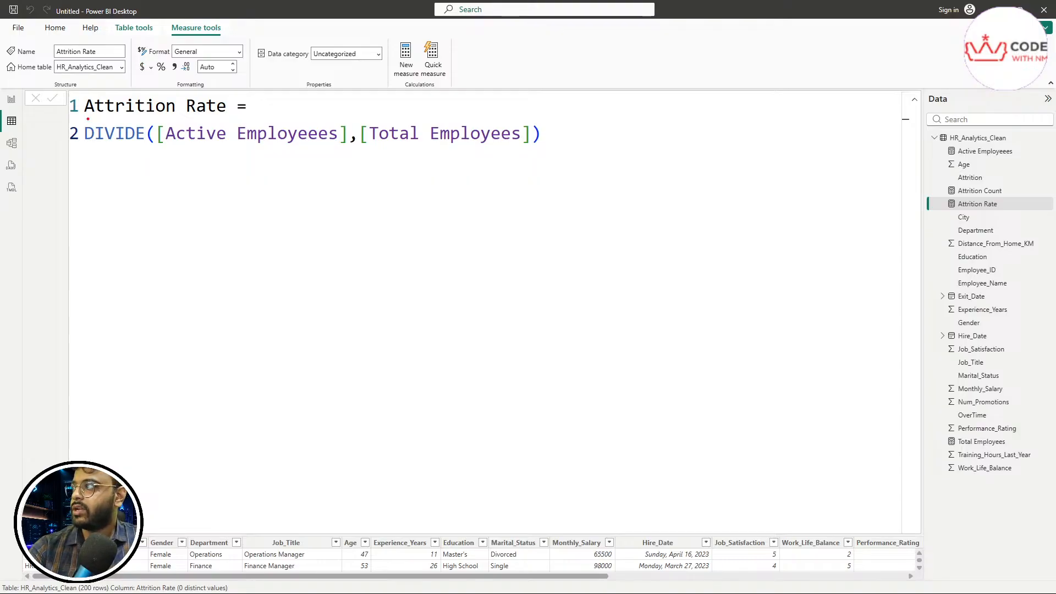
{"action": "left_click_drag", "start_coordinate": [928, 215], "coordinate": [1045, 210]}
{"action": "mouse_move", "coordinate": [1045, 204]}
{"action": "left_mouse_down"}
{"action": "mouse_move", "coordinate": [927, 197]}
{"action": "mouse_move", "coordinate": [927, 214]}
{"action": "left_mouse_up"}
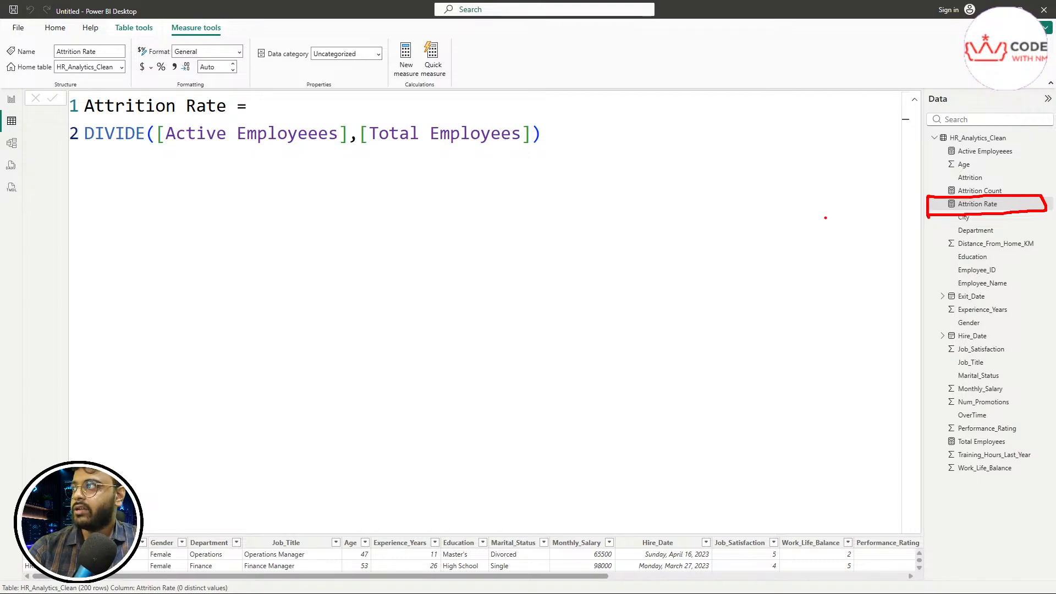
{"action": "left_click_drag", "start_coordinate": [83, 166], "coordinate": [551, 202]}
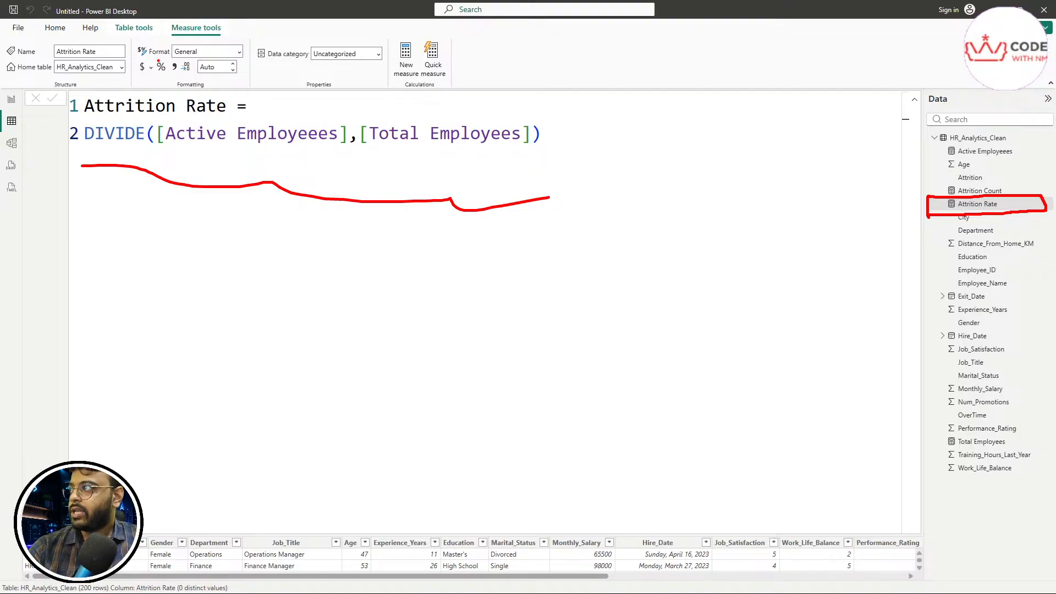
{"action": "left_click_drag", "start_coordinate": [141, 58], "coordinate": [171, 58]}
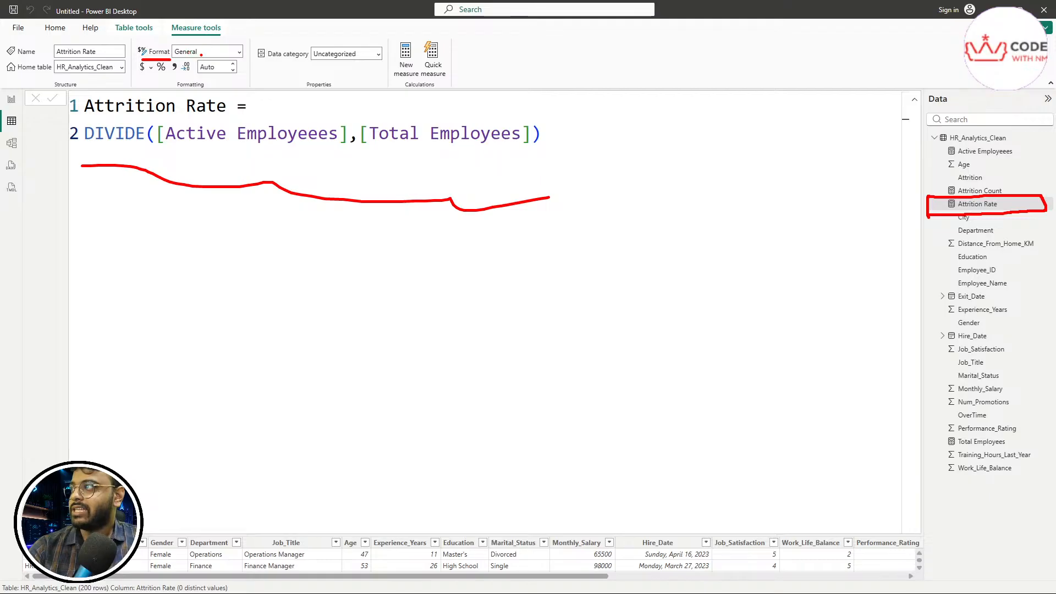
{"action": "mouse_move", "coordinate": [161, 76]}
{"action": "left_mouse_down"}
{"action": "mouse_move", "coordinate": [167, 59]}
{"action": "mouse_move", "coordinate": [160, 76]}
{"action": "left_mouse_up"}
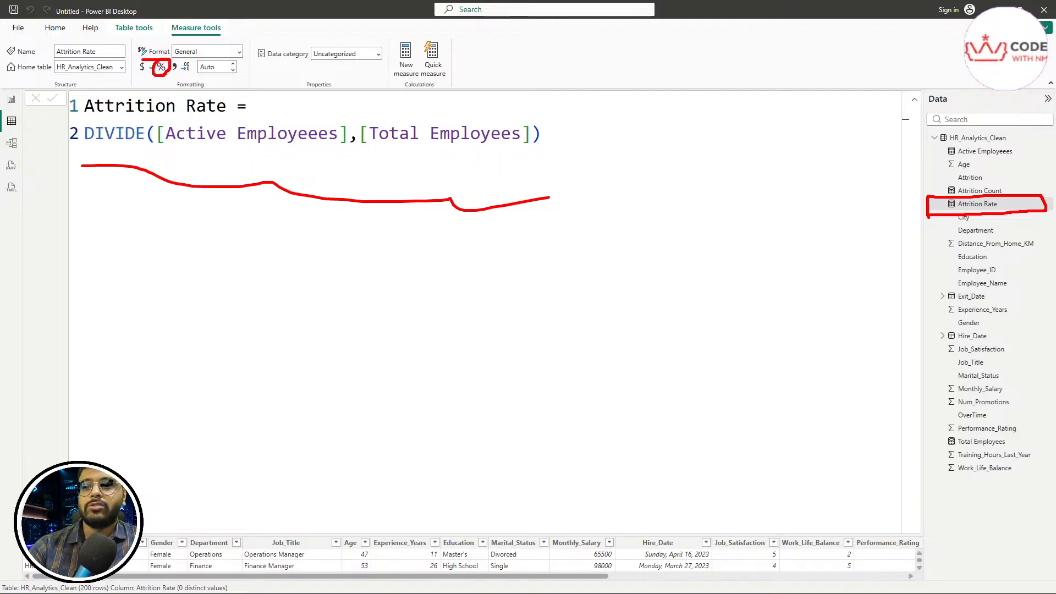
{"action": "key", "text": "Escape"}
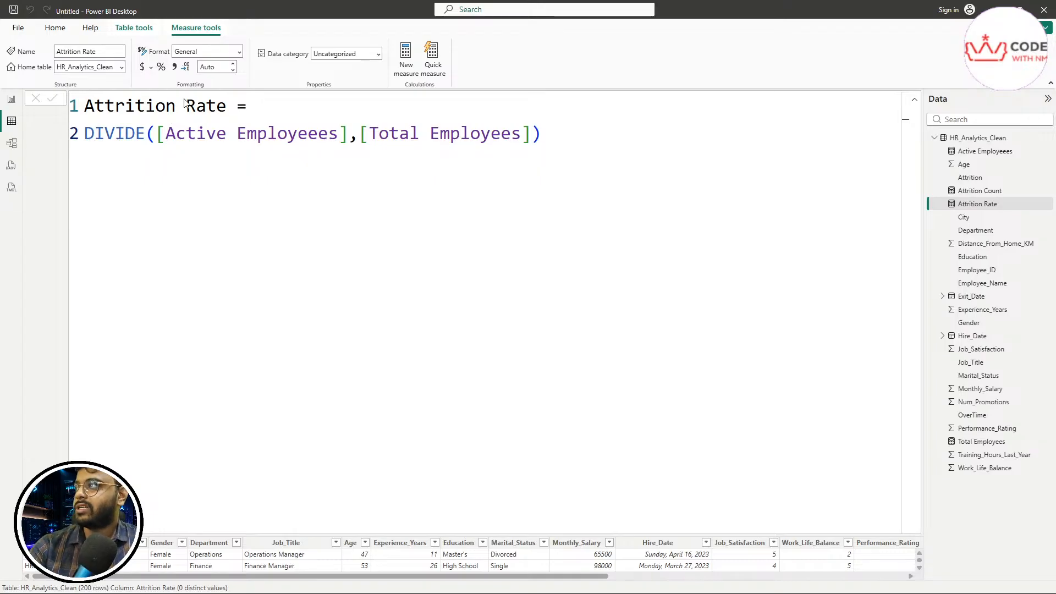
Step: Format Attrition Rate as a percentage with 2 decimal places and commit the formula
{"action": "left_click", "coordinate": [161, 67]}
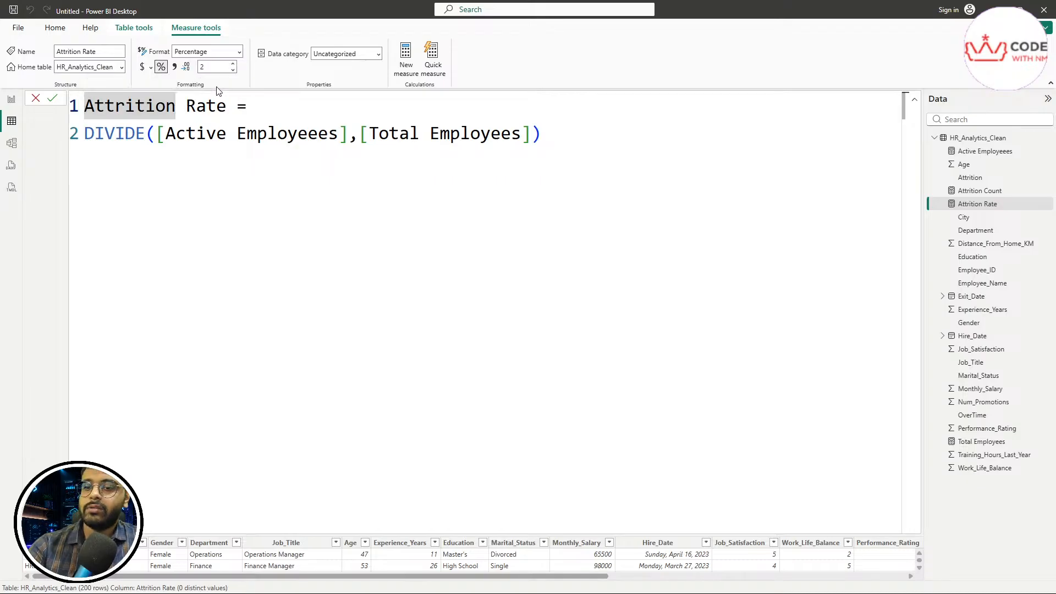
{"action": "left_click_drag", "start_coordinate": [175, 60], "coordinate": [239, 55]}
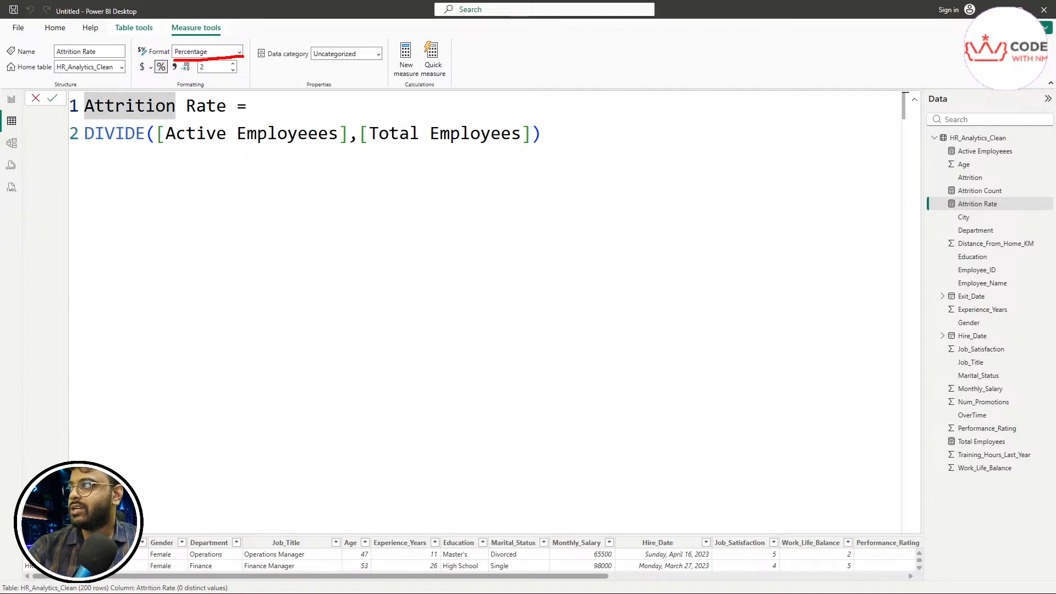
{"action": "mouse_move", "coordinate": [140, 73]}
{"action": "left_mouse_down"}
{"action": "mouse_move", "coordinate": [154, 66]}
{"action": "mouse_move", "coordinate": [136, 61]}
{"action": "mouse_move", "coordinate": [139, 73]}
{"action": "left_mouse_up"}
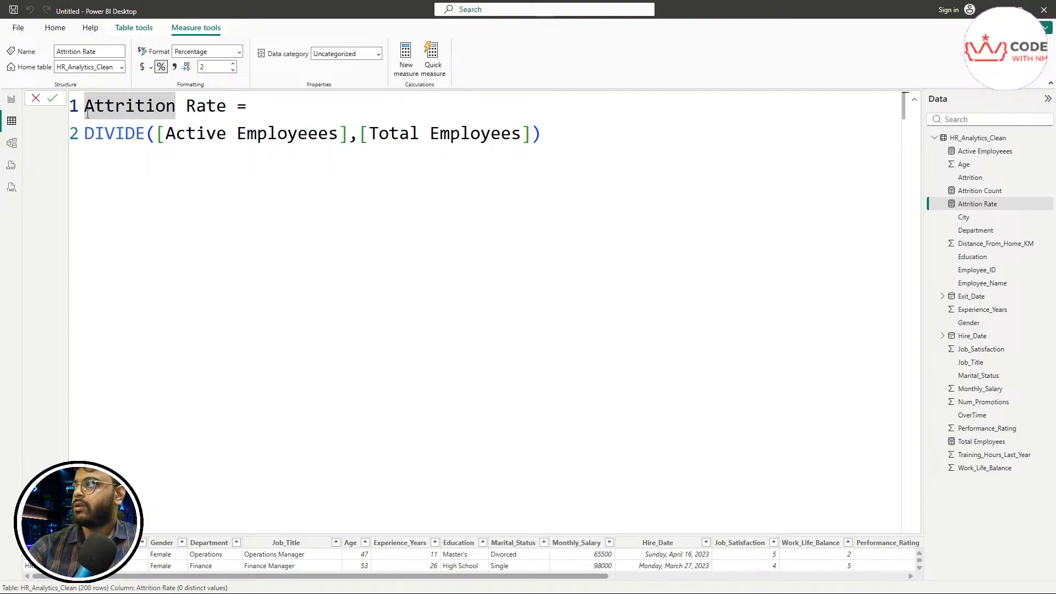
{"action": "left_click", "coordinate": [51, 102]}
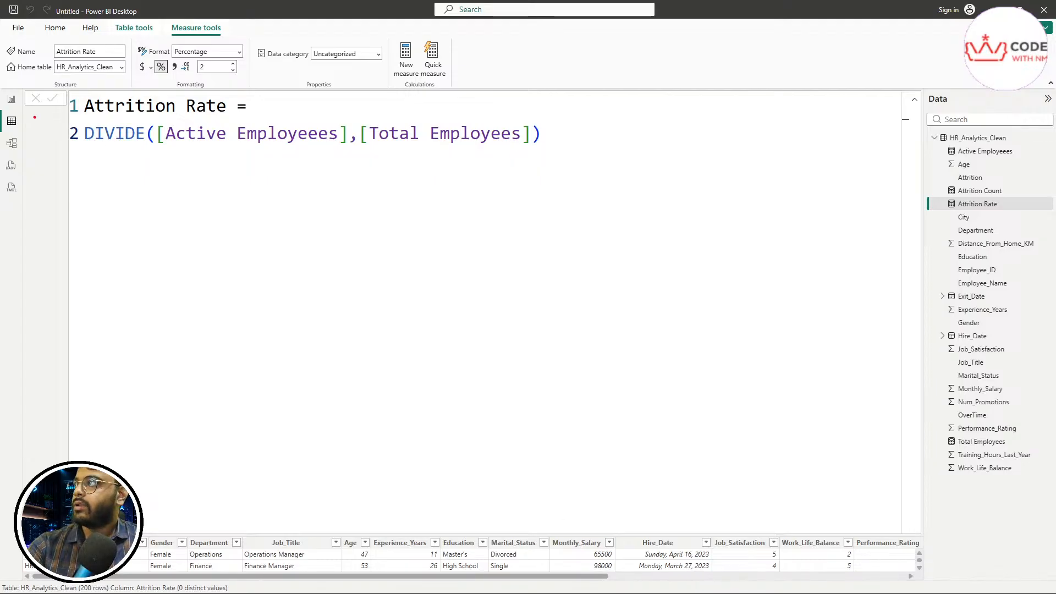
{"action": "mouse_move", "coordinate": [8, 107]}
{"action": "left_mouse_down"}
{"action": "mouse_move", "coordinate": [20, 107]}
{"action": "mouse_move", "coordinate": [15, 89]}
{"action": "mouse_move", "coordinate": [6, 105]}
{"action": "mouse_move", "coordinate": [18, 130]}
{"action": "left_mouse_up"}
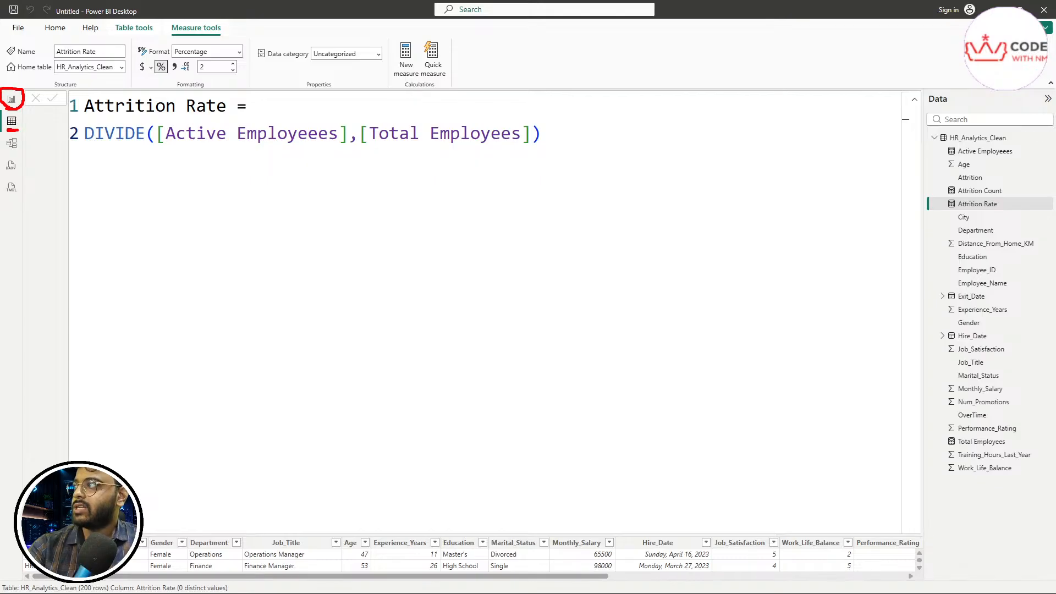
{"action": "mouse_move", "coordinate": [273, 456]}
{"action": "left_mouse_down"}
{"action": "mouse_move", "coordinate": [303, 540]}
{"action": "mouse_move", "coordinate": [331, 498]}
{"action": "left_mouse_up"}
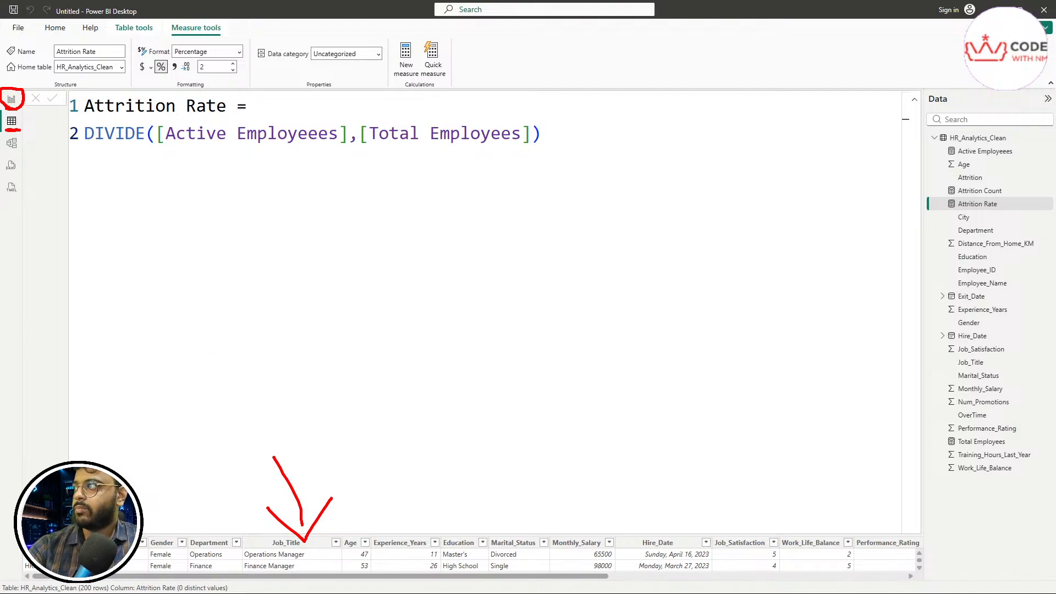
Step: Switch to Report view to show the empty Page 1 canvas
{"action": "left_click", "coordinate": [12, 99]}
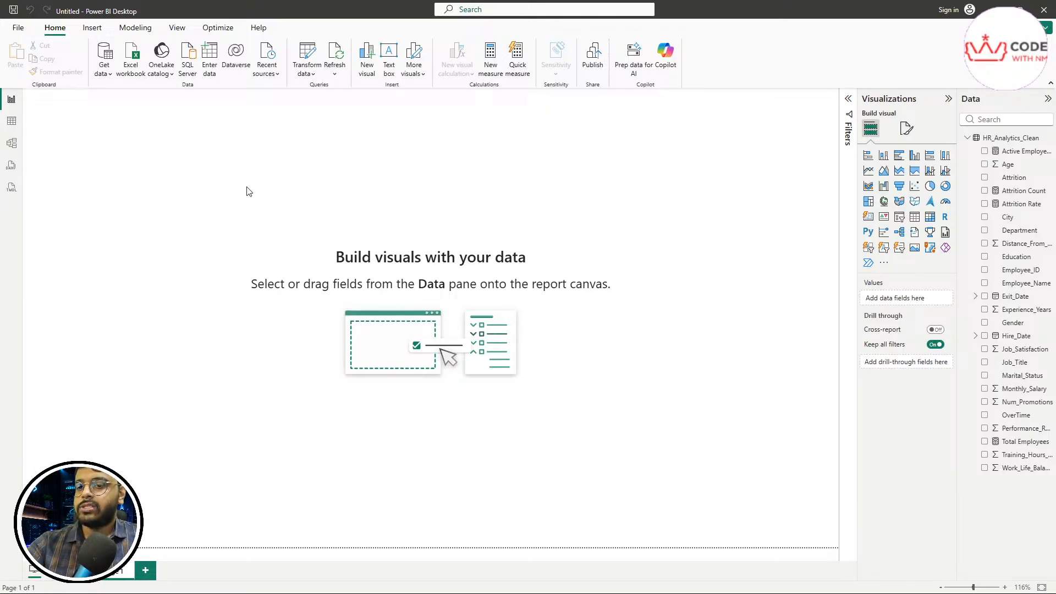
{"action": "mouse_move", "coordinate": [198, 152]}
{"action": "left_mouse_down"}
{"action": "mouse_move", "coordinate": [220, 193]}
{"action": "mouse_move", "coordinate": [435, 402]}
{"action": "mouse_move", "coordinate": [826, 499]}
{"action": "mouse_move", "coordinate": [822, 507]}
{"action": "left_mouse_up"}
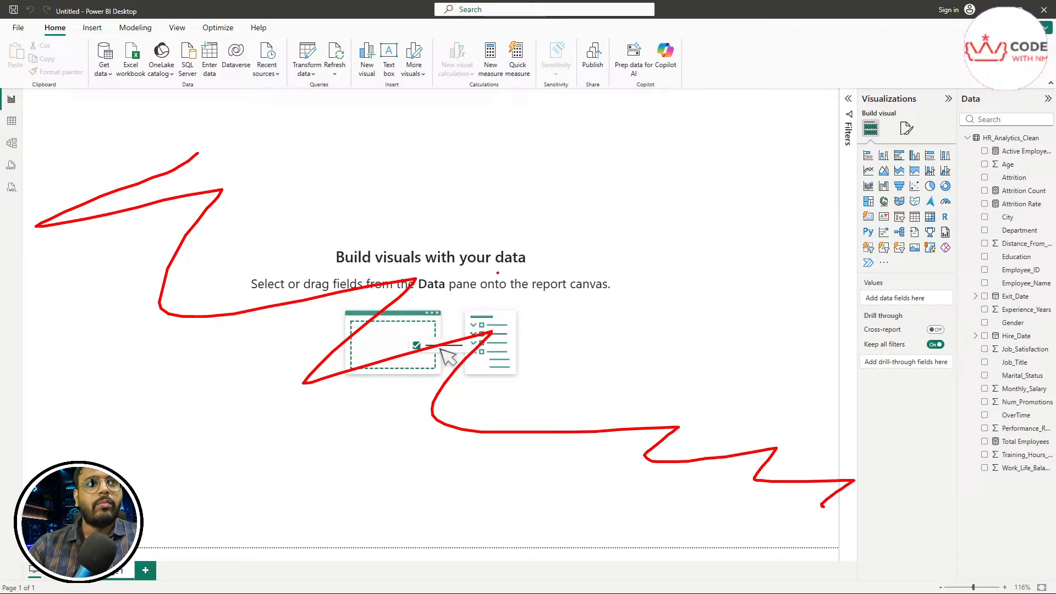
{"action": "key", "text": "Escape"}
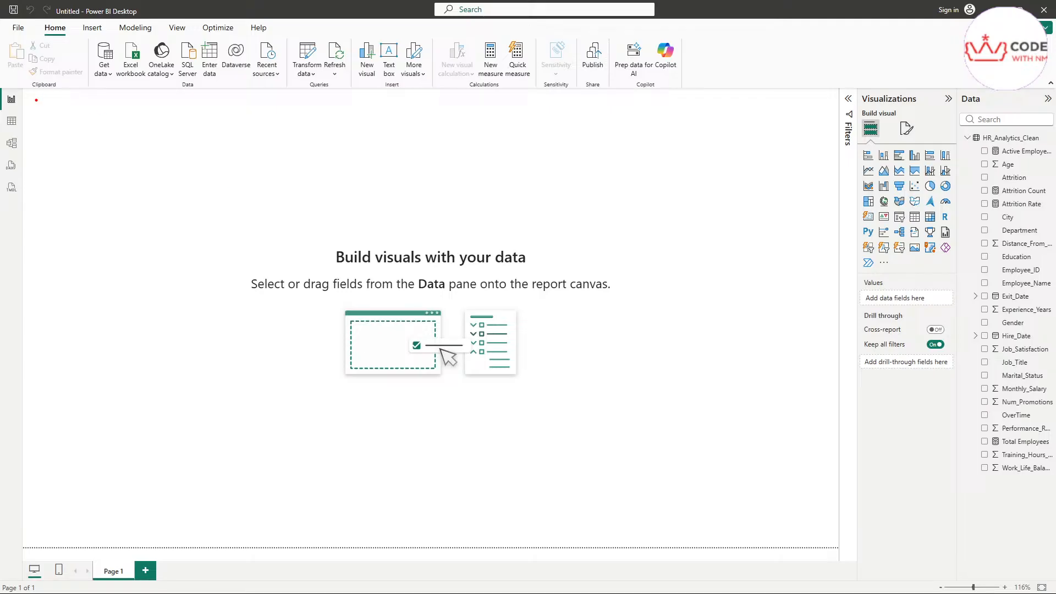
Step: Open the Format page settings for the empty Page 1 in the Visualizations pane
{"action": "mouse_move", "coordinate": [36, 100]}
{"action": "left_mouse_down"}
{"action": "mouse_move", "coordinate": [8, 404]}
{"action": "mouse_move", "coordinate": [39, 516]}
{"action": "mouse_move", "coordinate": [577, 563]}
{"action": "mouse_move", "coordinate": [821, 503]}
{"action": "mouse_move", "coordinate": [785, 147]}
{"action": "mouse_move", "coordinate": [470, 90]}
{"action": "mouse_move", "coordinate": [33, 106]}
{"action": "left_mouse_up"}
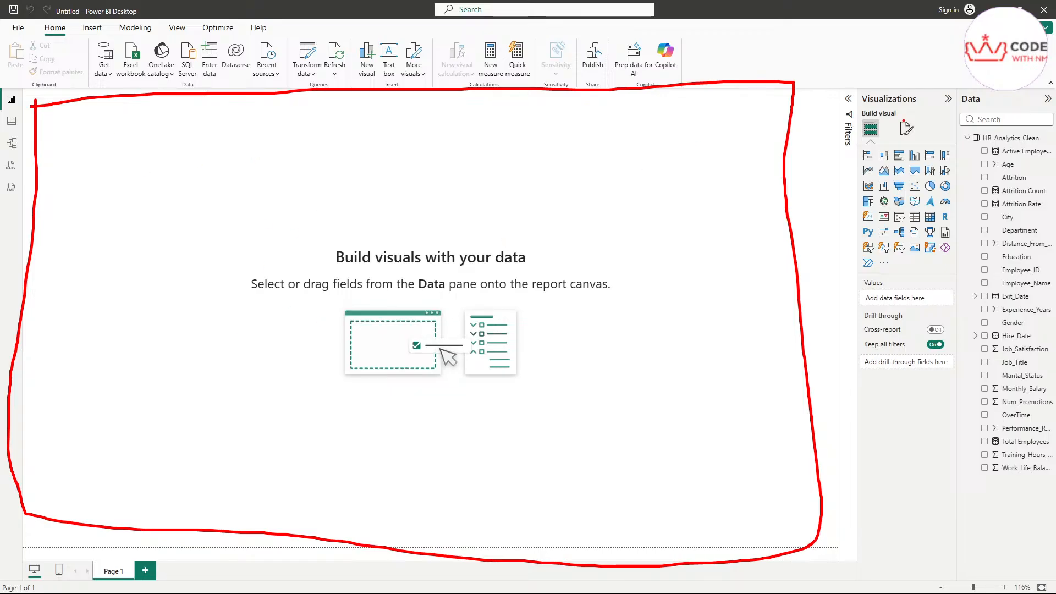
{"action": "mouse_move", "coordinate": [863, 106]}
{"action": "left_mouse_down"}
{"action": "mouse_move", "coordinate": [923, 96]}
{"action": "mouse_move", "coordinate": [880, 87]}
{"action": "mouse_move", "coordinate": [854, 97]}
{"action": "mouse_move", "coordinate": [857, 107]}
{"action": "left_mouse_up"}
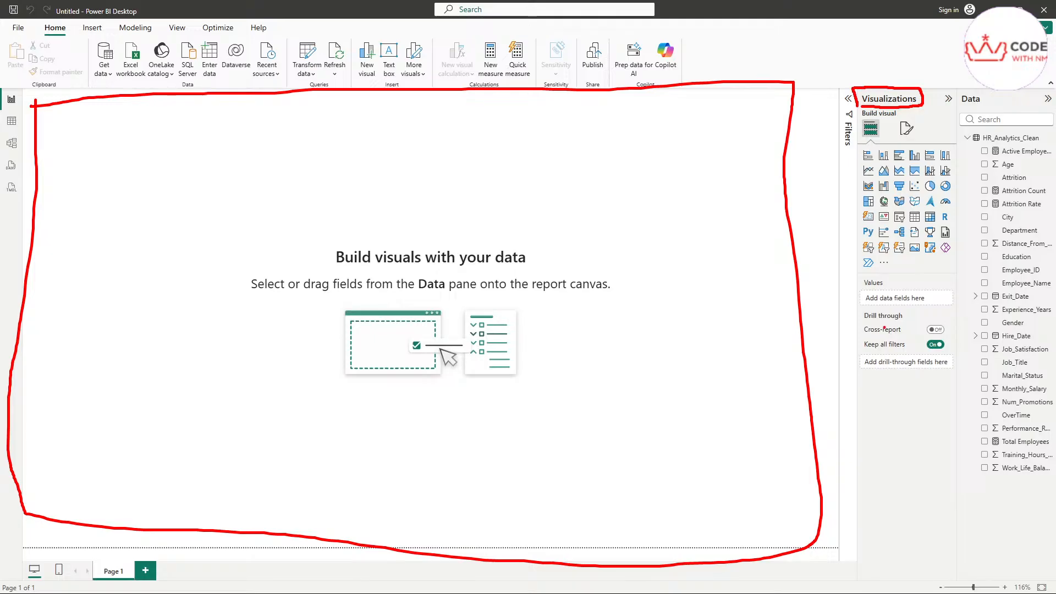
{"action": "key", "text": "Escape"}
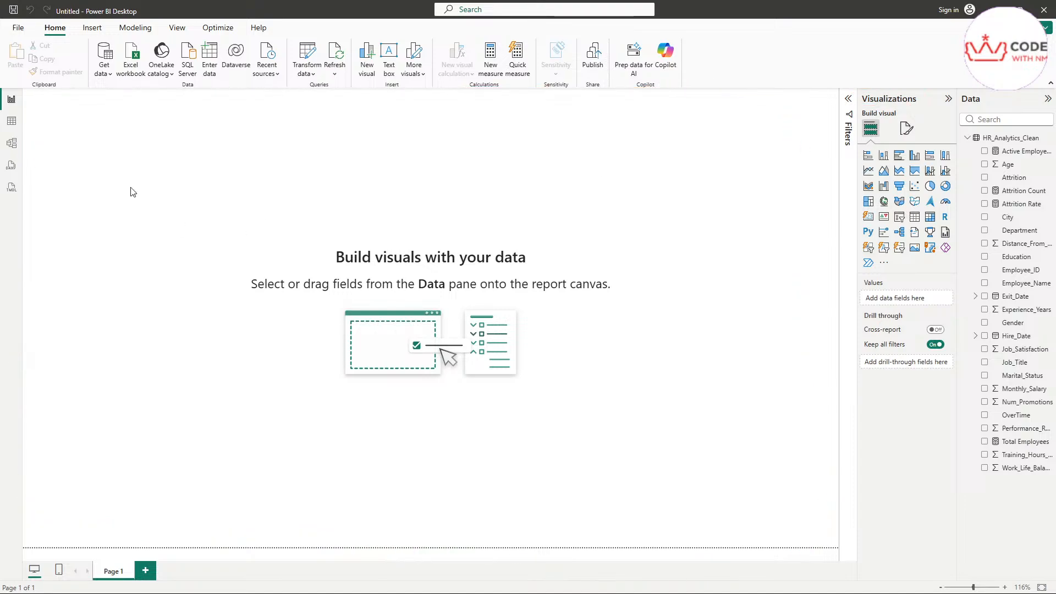
{"action": "mouse_move", "coordinate": [168, 172]}
{"action": "left_mouse_down"}
{"action": "mouse_move", "coordinate": [165, 322]}
{"action": "mouse_move", "coordinate": [528, 410]}
{"action": "mouse_move", "coordinate": [597, 456]}
{"action": "left_mouse_up"}
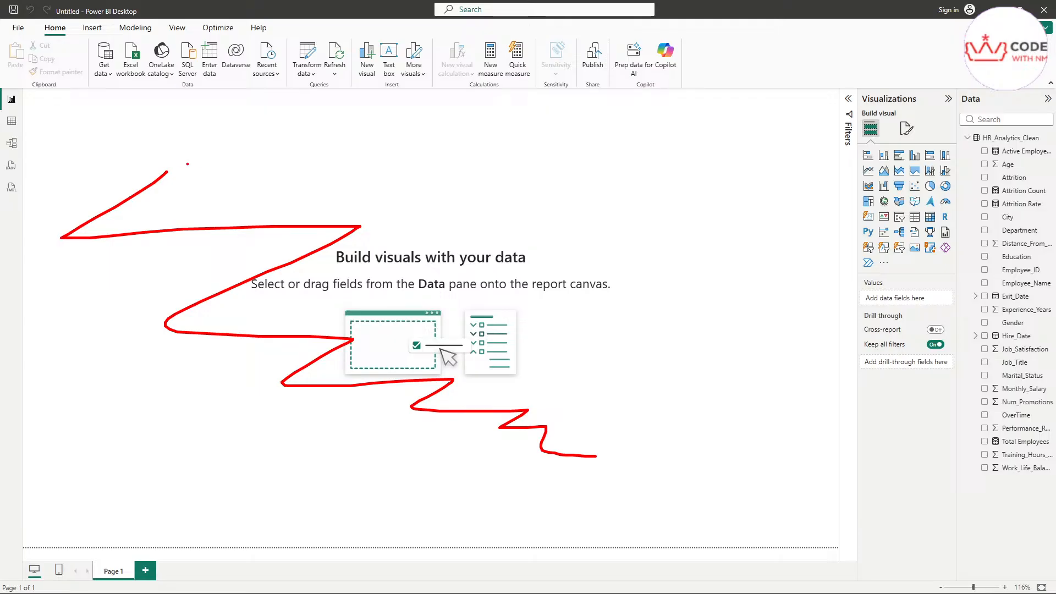
{"action": "mouse_move", "coordinate": [188, 164]}
{"action": "left_mouse_down"}
{"action": "mouse_move", "coordinate": [667, 386]}
{"action": "mouse_move", "coordinate": [178, 509]}
{"action": "mouse_move", "coordinate": [84, 164]}
{"action": "mouse_move", "coordinate": [215, 163]}
{"action": "left_mouse_up"}
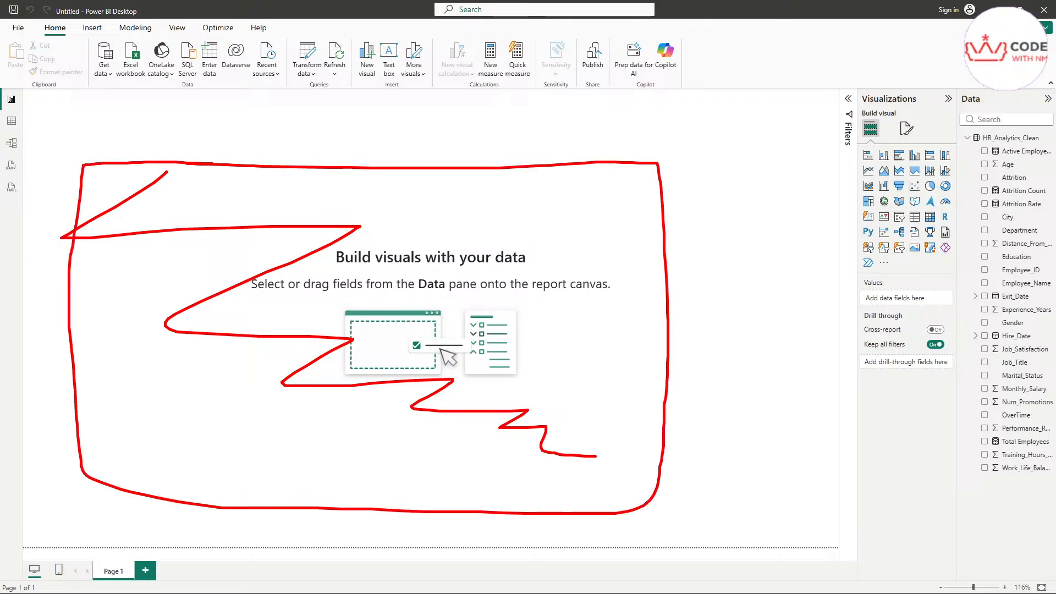
{"action": "key", "text": "Escape"}
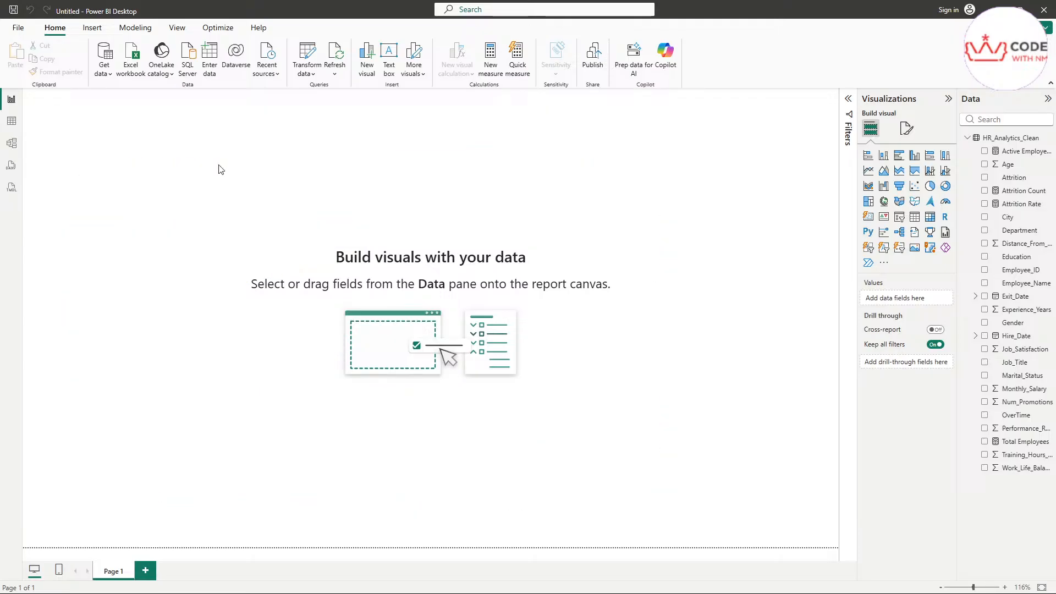
{"action": "key", "text": "ctrl+2"}
{"action": "left_click_drag", "start_coordinate": [866, 104], "coordinate": [927, 103]}
{"action": "mouse_move", "coordinate": [902, 140]}
{"action": "left_mouse_down"}
{"action": "mouse_move", "coordinate": [917, 139]}
{"action": "mouse_move", "coordinate": [922, 115]}
{"action": "mouse_move", "coordinate": [901, 115]}
{"action": "mouse_move", "coordinate": [894, 135]}
{"action": "left_mouse_up"}
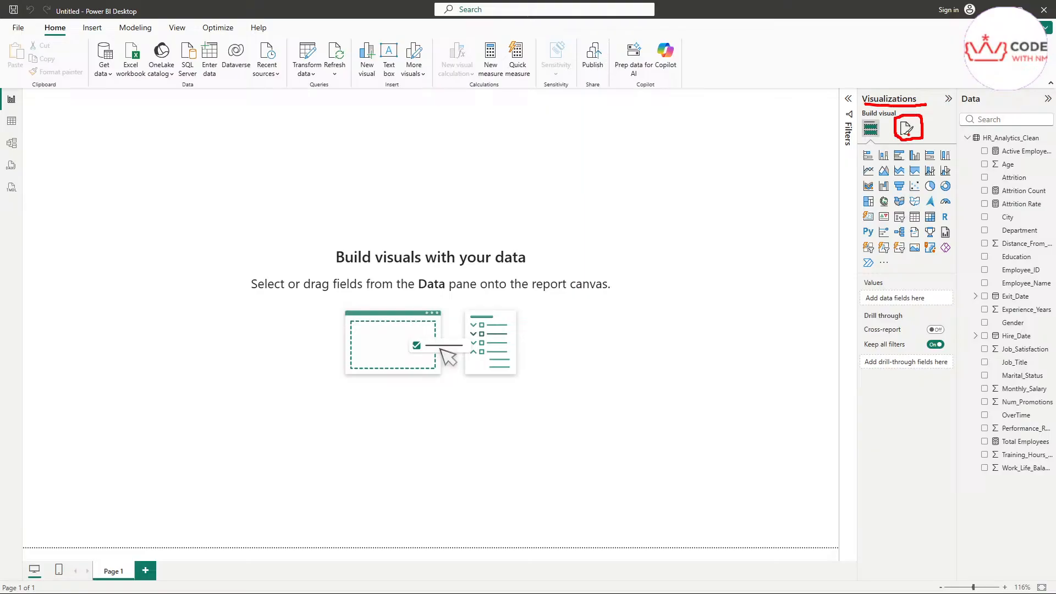
{"action": "key", "text": "Escape"}
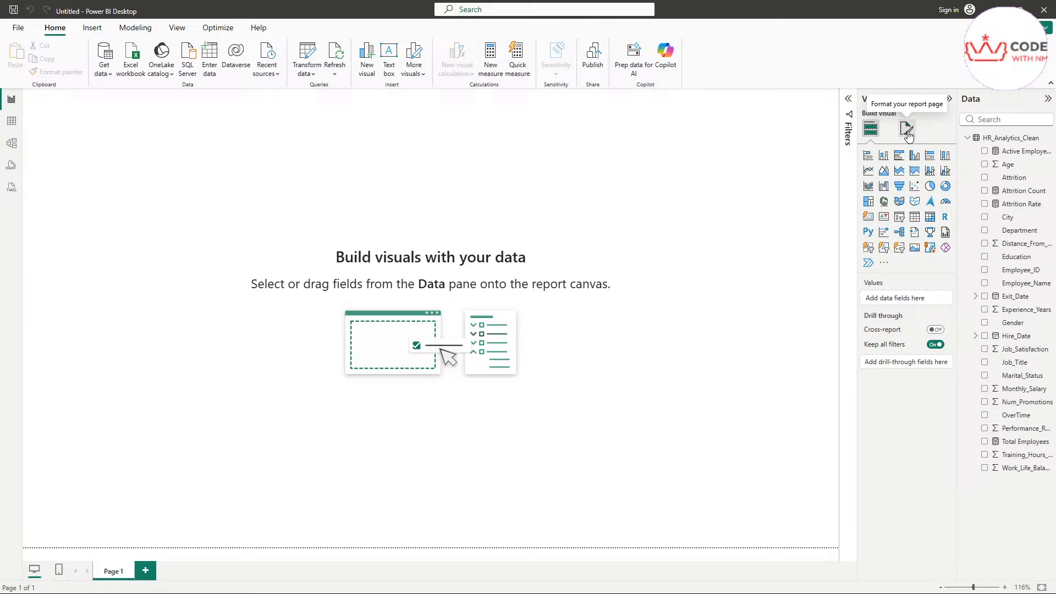
{"action": "left_click", "coordinate": [906, 130]}
Step: Expand Page information to check the page name Page 1, then collapse it
{"action": "key", "text": "ctrl+2"}
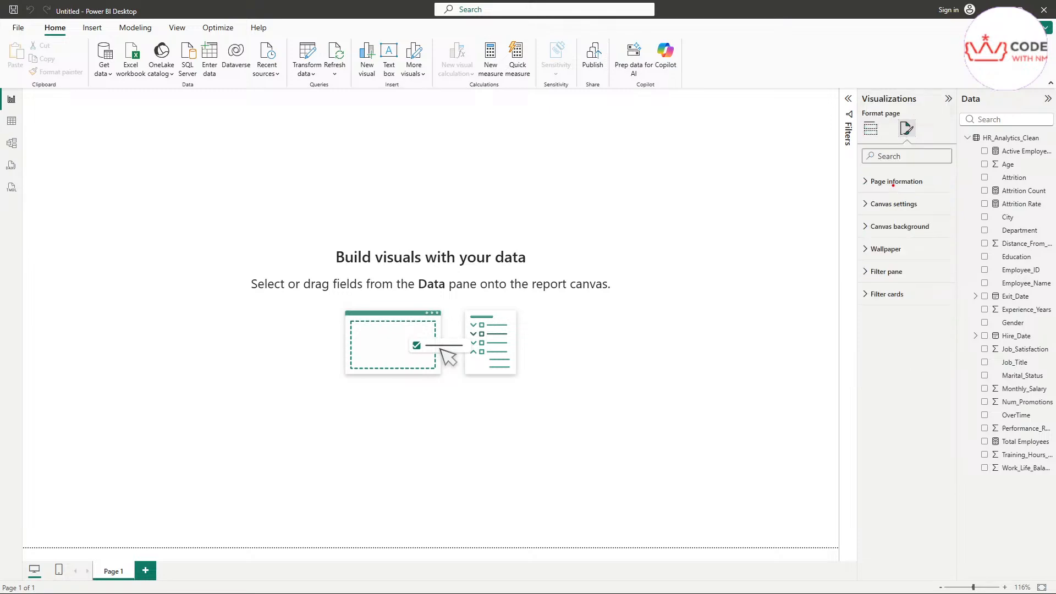
{"action": "left_click_drag", "start_coordinate": [872, 195], "coordinate": [946, 194]}
{"action": "mouse_move", "coordinate": [872, 218]}
{"action": "left_mouse_down"}
{"action": "mouse_move", "coordinate": [934, 216]}
{"action": "mouse_move", "coordinate": [893, 235]}
{"action": "mouse_move", "coordinate": [943, 232]}
{"action": "left_mouse_up"}
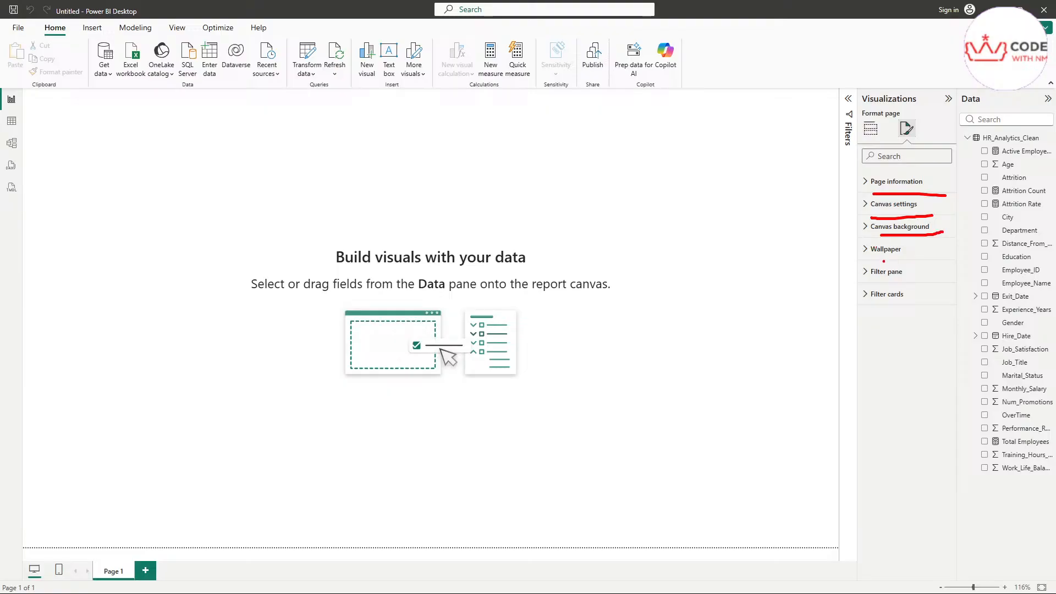
{"action": "mouse_move", "coordinate": [883, 260]}
{"action": "left_mouse_down"}
{"action": "mouse_move", "coordinate": [915, 257]}
{"action": "mouse_move", "coordinate": [915, 303]}
{"action": "left_mouse_up"}
{"action": "left_click", "coordinate": [866, 188]}
{"action": "left_click_drag", "start_coordinate": [900, 219], "coordinate": [814, 225]}
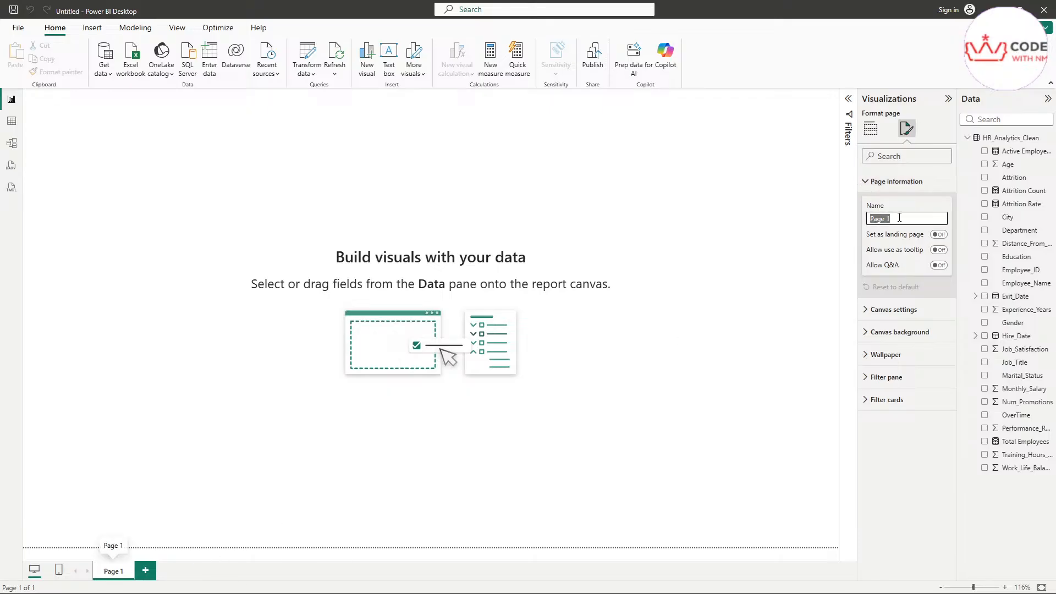
{"action": "left_click", "coordinate": [871, 182]}
Step: Check the canvas size settings, then expand Canvas background showing 100% transparency
{"action": "left_click", "coordinate": [869, 205]}
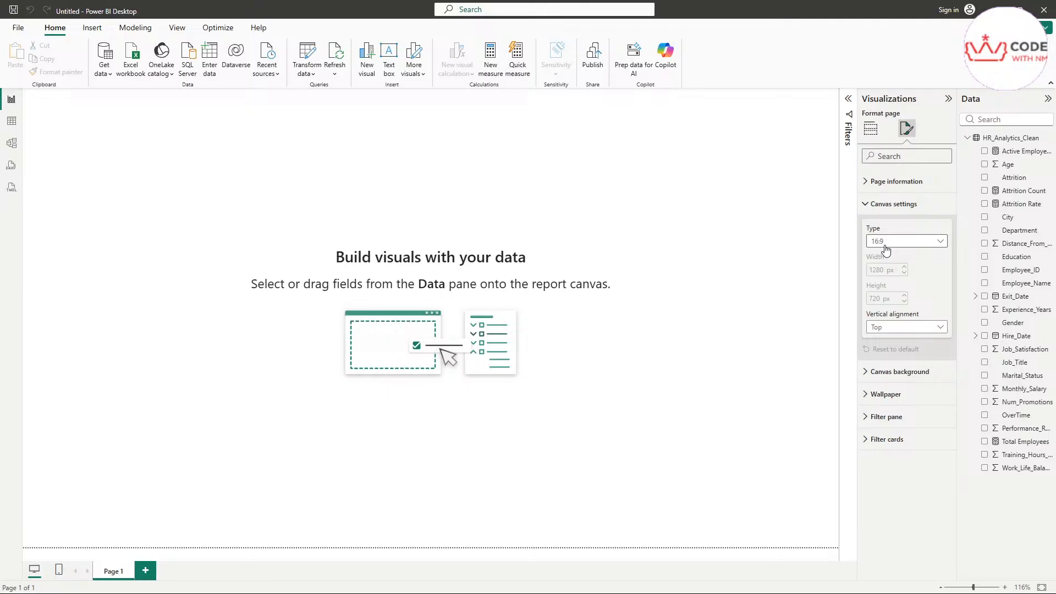
{"action": "left_click", "coordinate": [887, 205]}
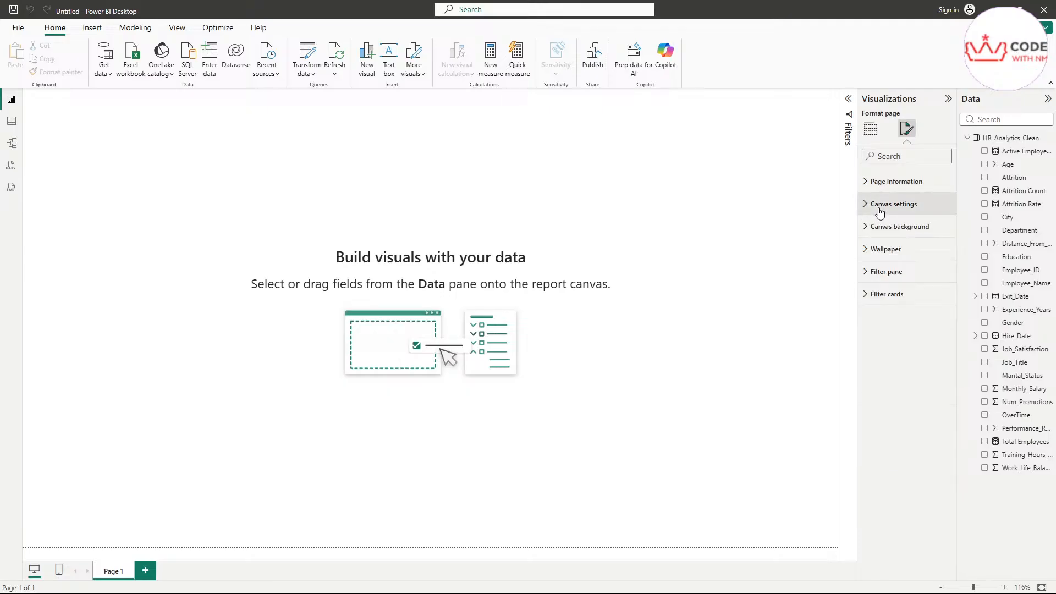
{"action": "left_click", "coordinate": [888, 233]}
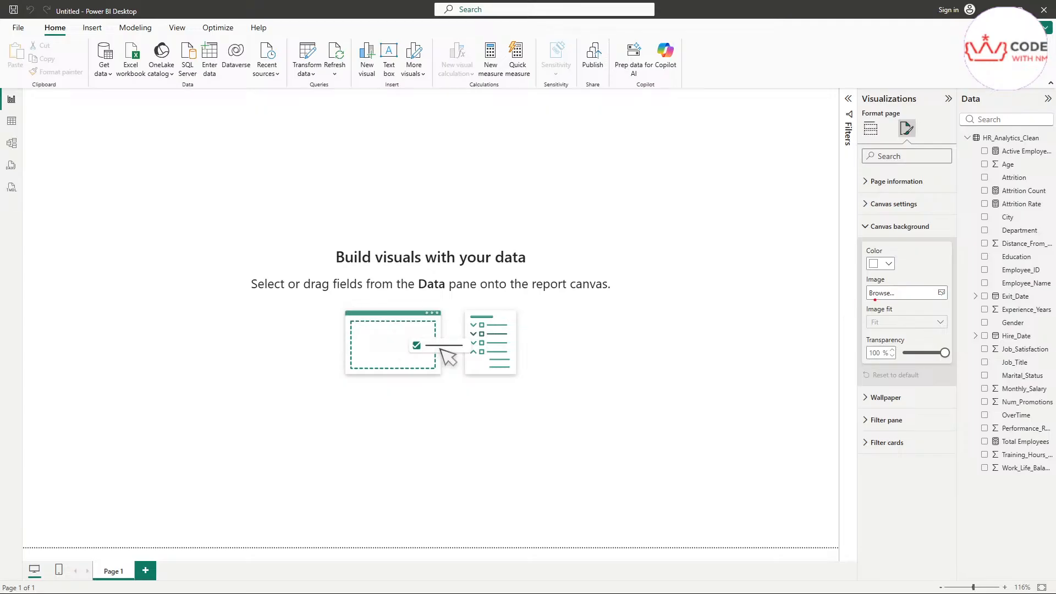
Step: Set dashboard_bg.png as the Page 1 canvas background image
{"action": "left_click_drag", "start_coordinate": [890, 251], "coordinate": [937, 247]}
{"action": "left_click_drag", "start_coordinate": [899, 281], "coordinate": [929, 279]}
{"action": "mouse_move", "coordinate": [902, 314]}
{"action": "left_mouse_down"}
{"action": "mouse_move", "coordinate": [943, 313]}
{"action": "mouse_move", "coordinate": [933, 339]}
{"action": "left_mouse_up"}
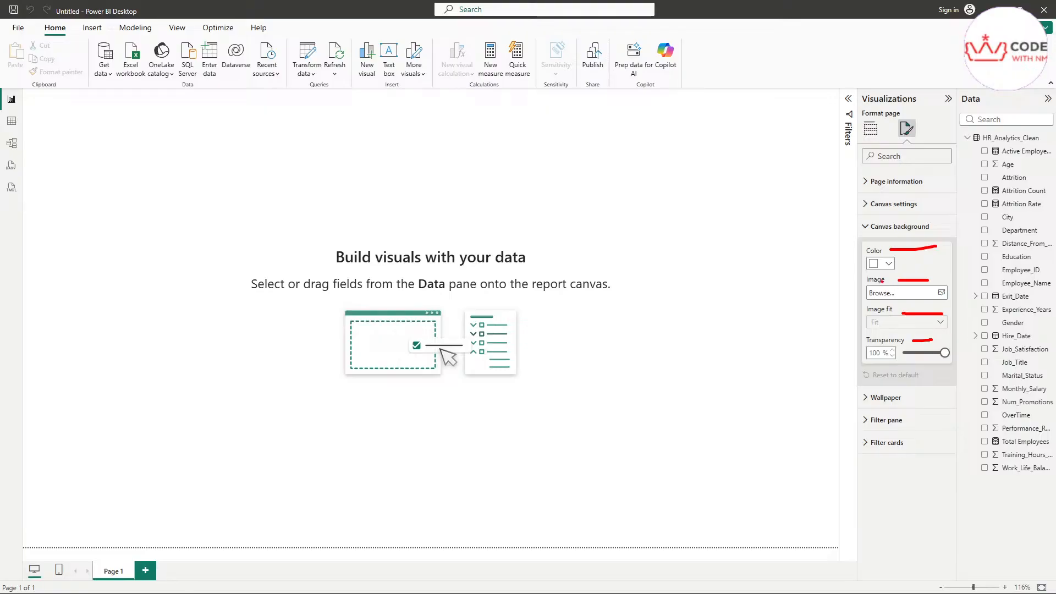
{"action": "mouse_move", "coordinate": [902, 275]}
{"action": "left_mouse_down"}
{"action": "mouse_move", "coordinate": [894, 279]}
{"action": "mouse_move", "coordinate": [904, 288]}
{"action": "left_mouse_up"}
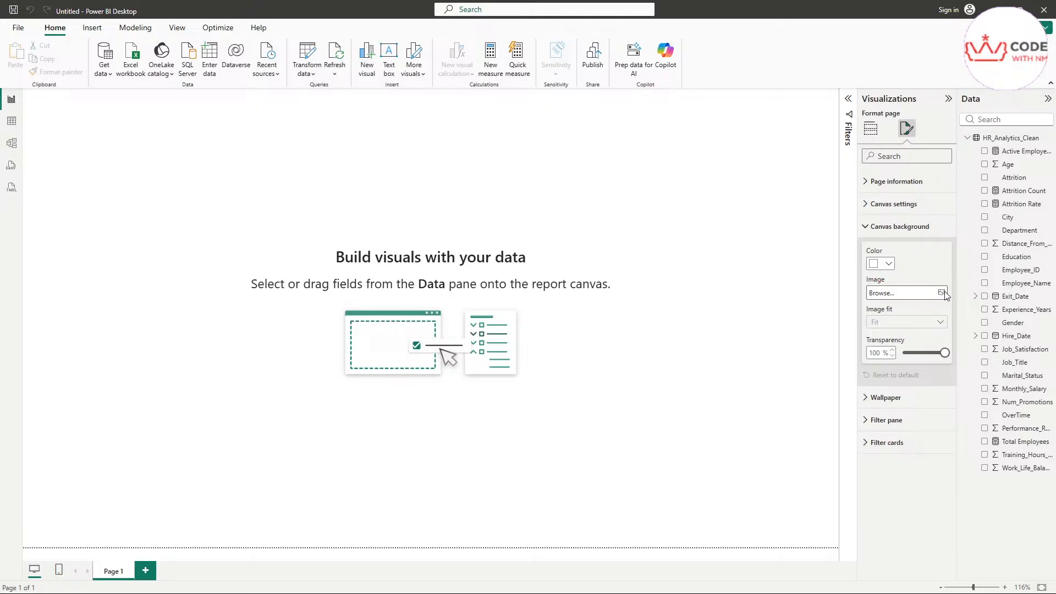
{"action": "left_click", "coordinate": [902, 292]}
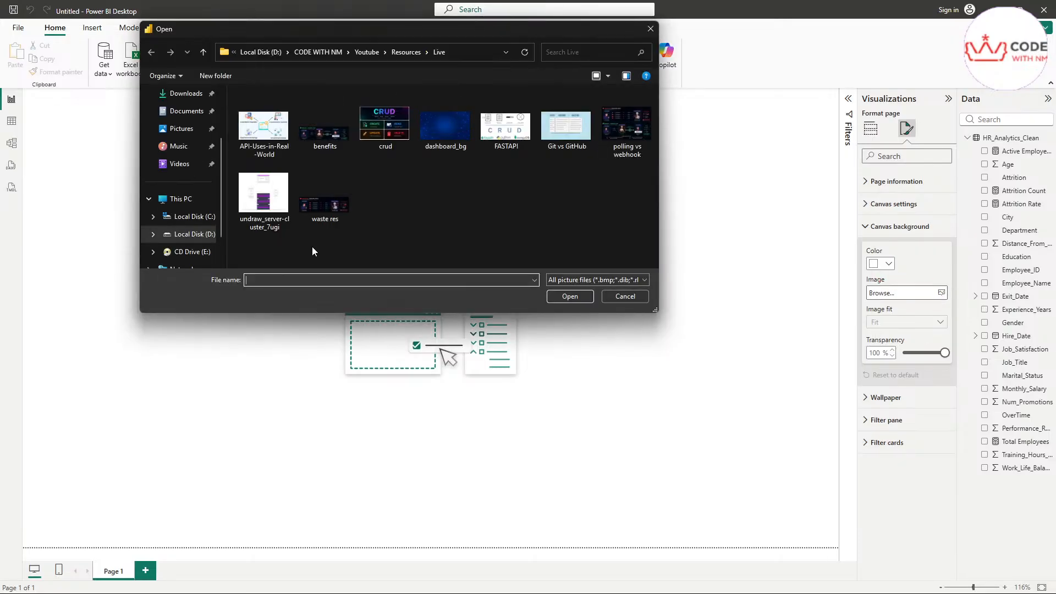
{"action": "double_click", "coordinate": [443, 127]}
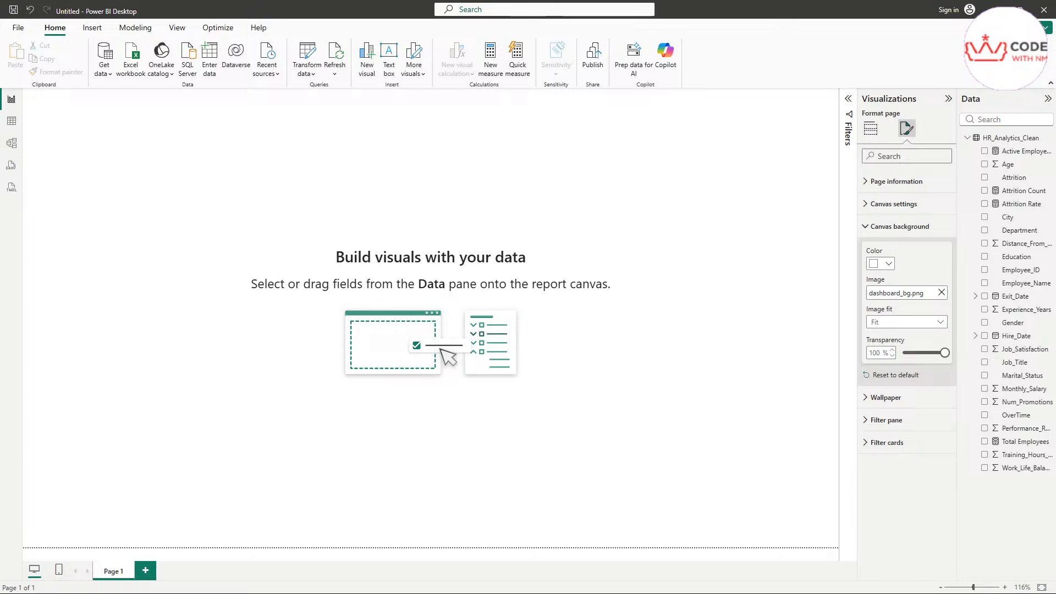
Step: Set the canvas background colour to hex #0A2E5C and keep the image fit at Fit
{"action": "left_click", "coordinate": [875, 268]}
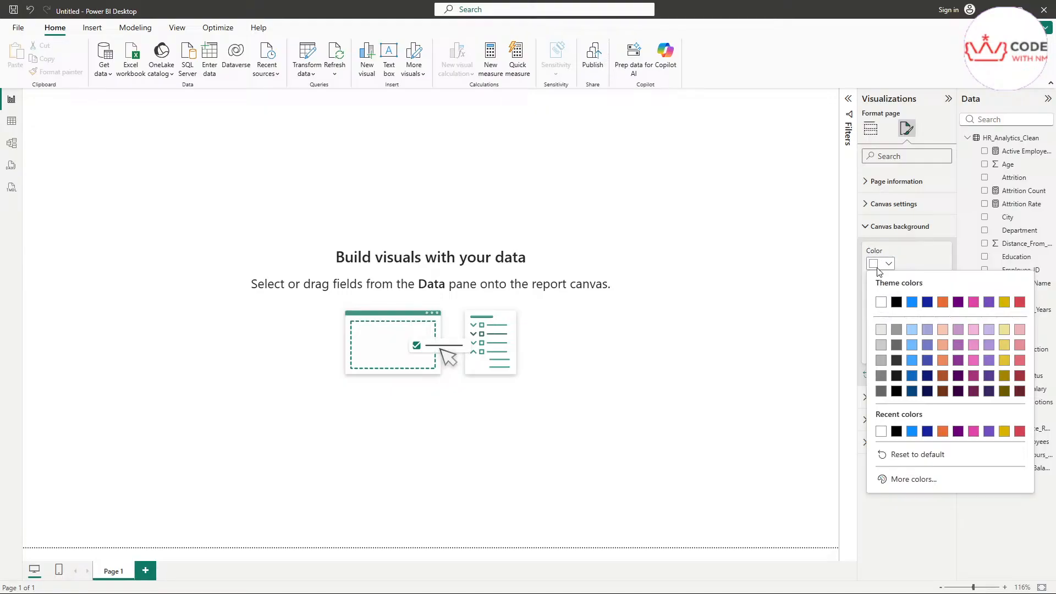
{"action": "left_click", "coordinate": [908, 480]}
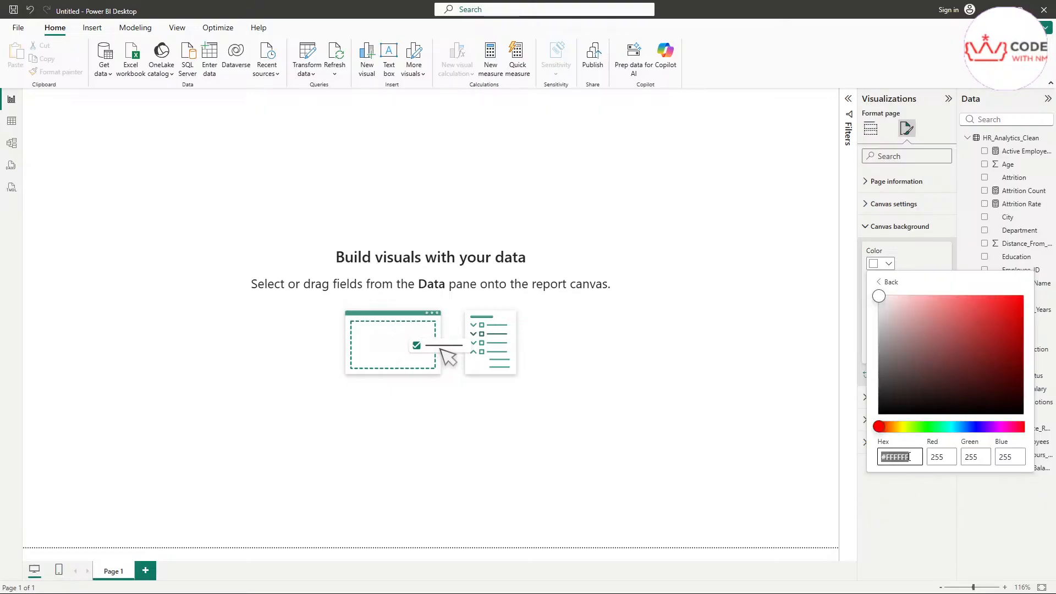
{"action": "type", "text": "#0A2E5C"}
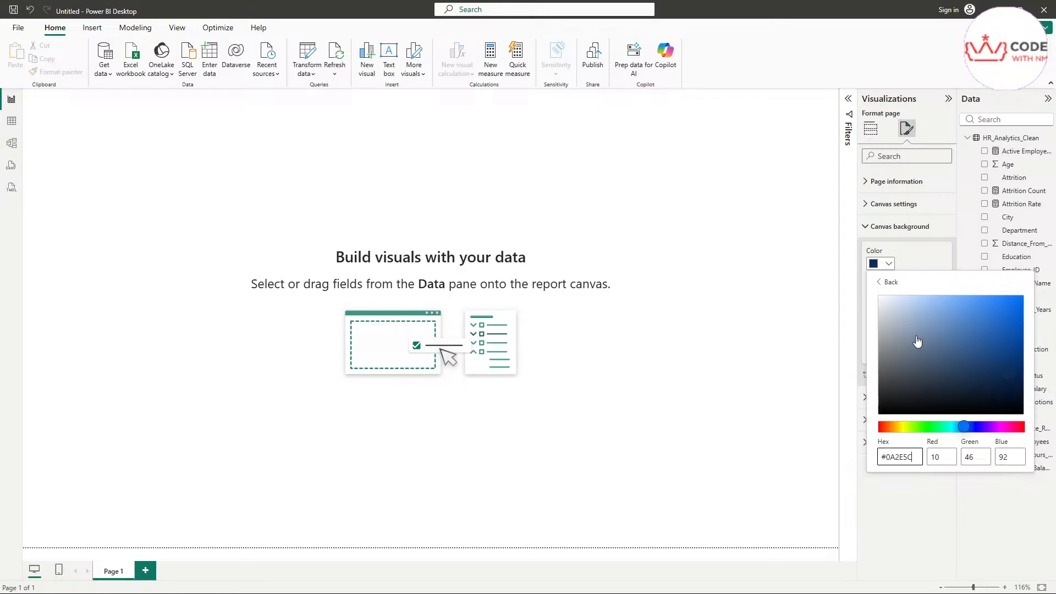
{"action": "left_click", "coordinate": [924, 256]}
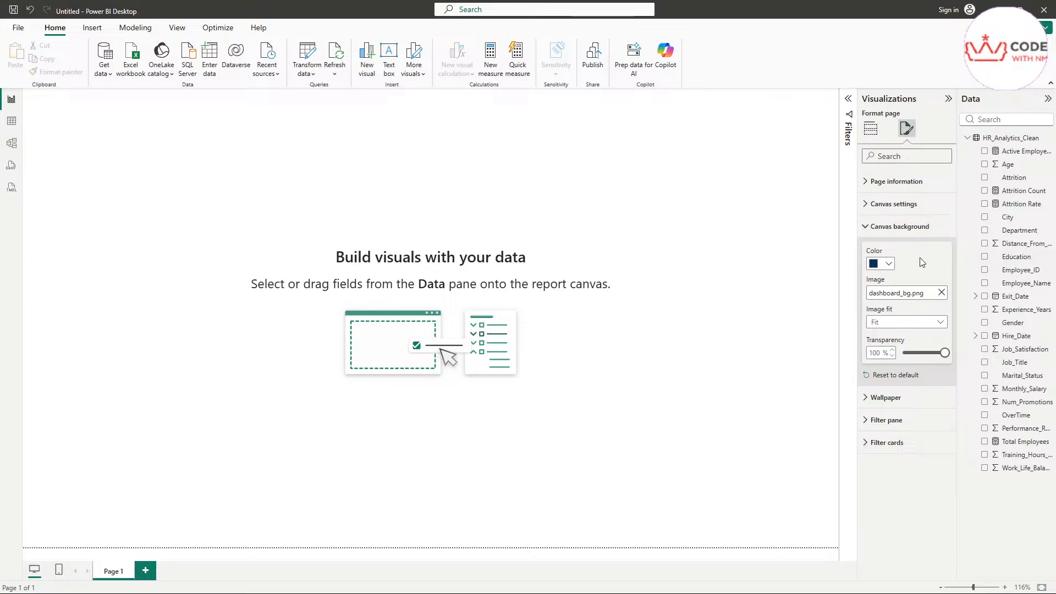
{"action": "left_click", "coordinate": [886, 322]}
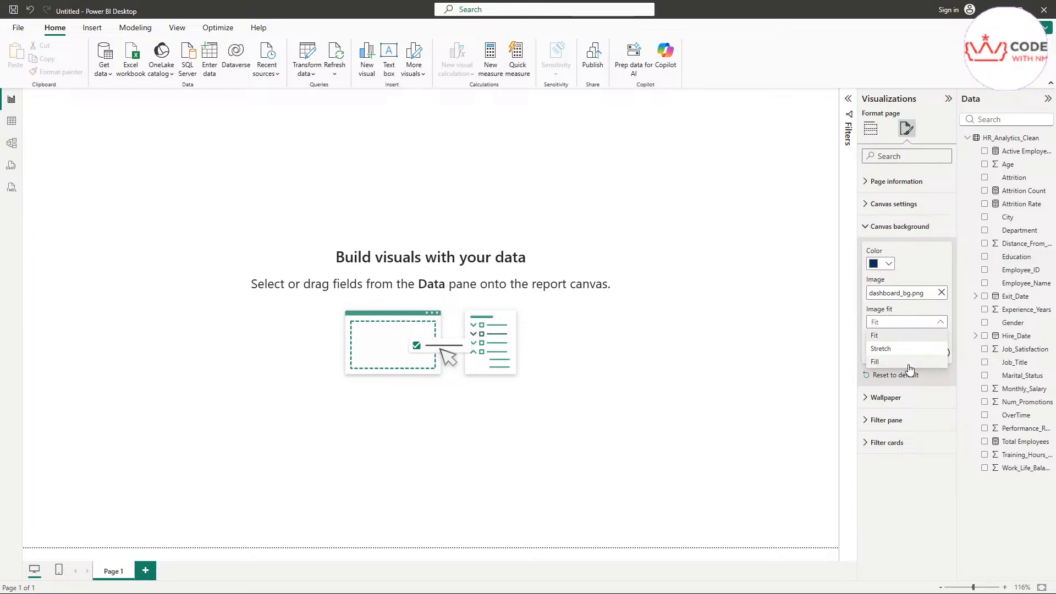
{"action": "left_click", "coordinate": [896, 340]}
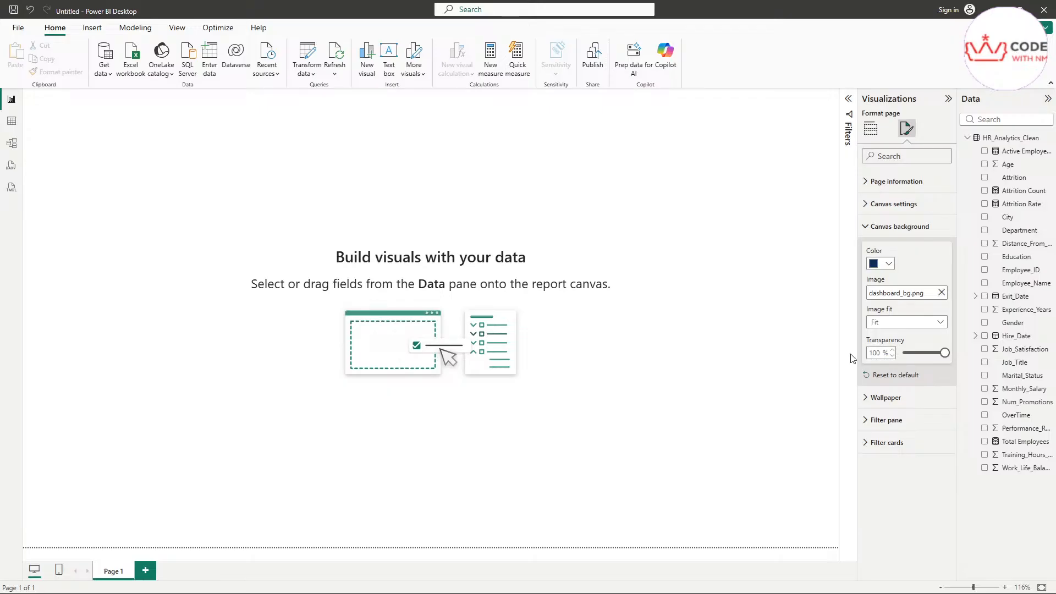
Step: Try different background transparency levels with white and black canvas background colours
{"action": "left_click_drag", "start_coordinate": [945, 355], "coordinate": [905, 358]}
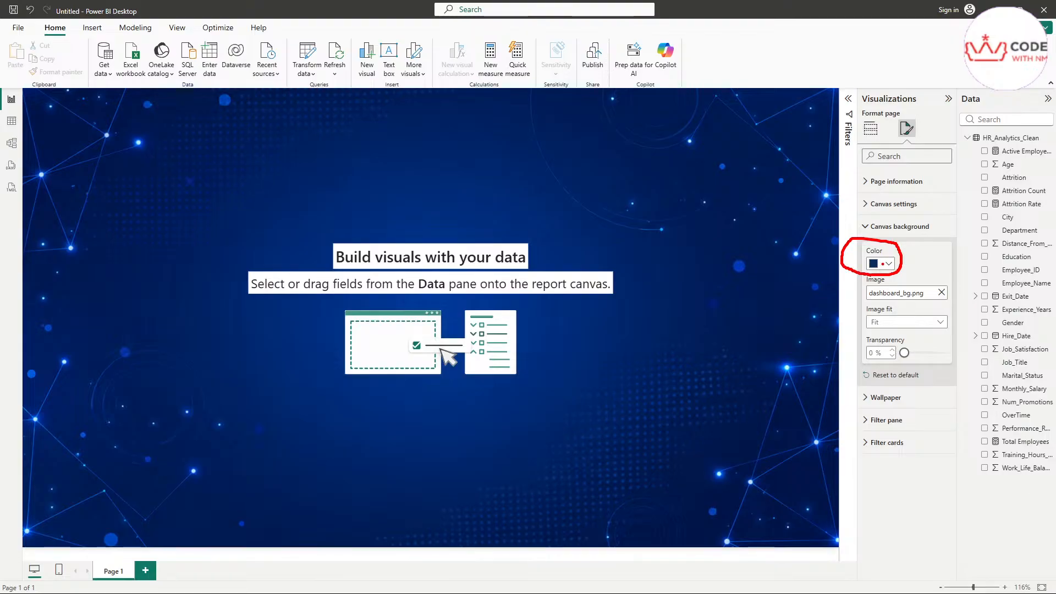
{"action": "left_click", "coordinate": [887, 264]}
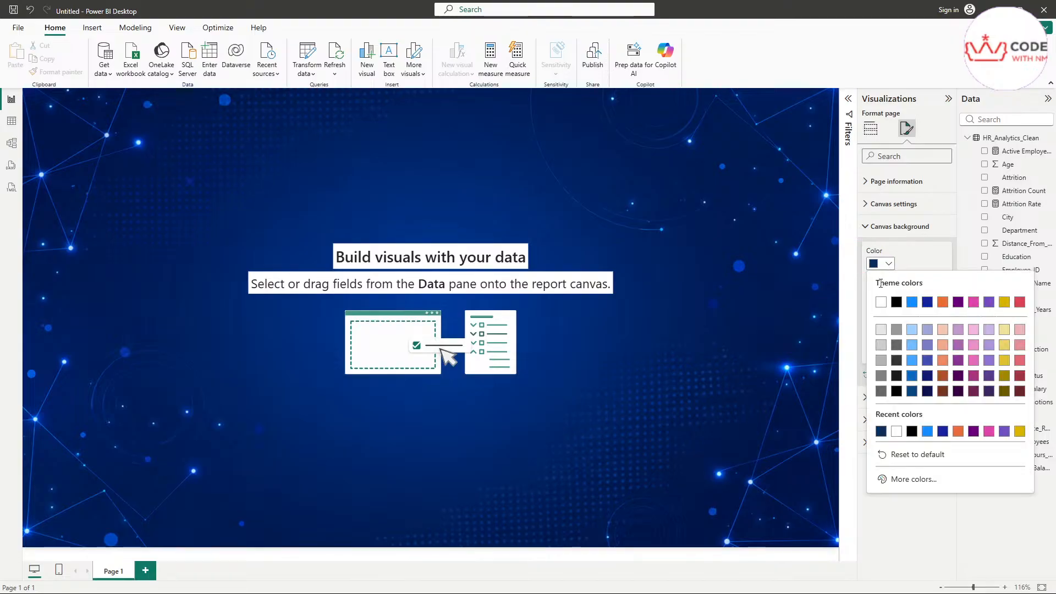
{"action": "left_click", "coordinate": [878, 300]}
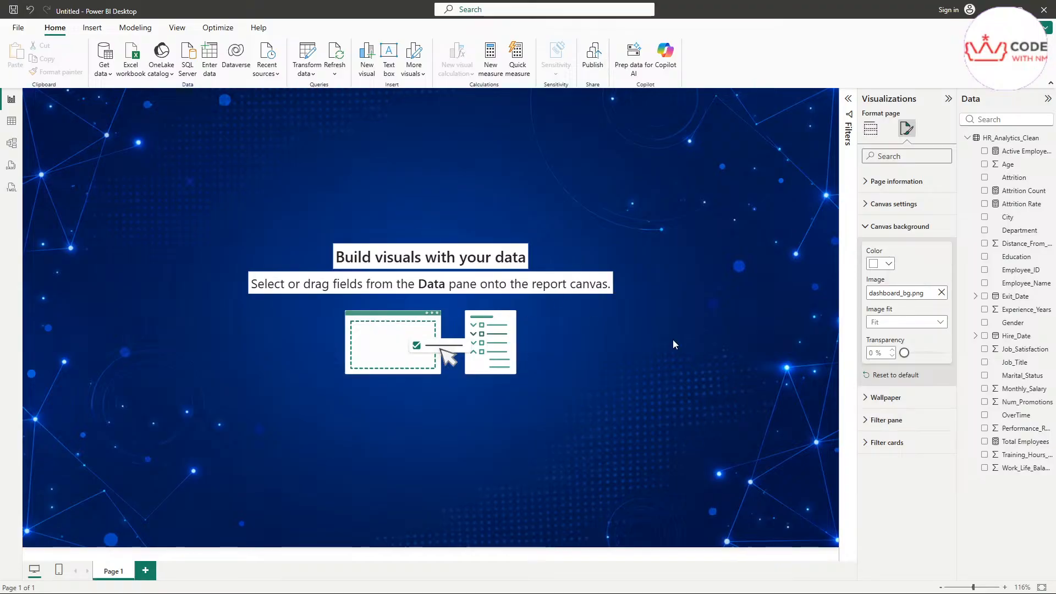
{"action": "left_click_drag", "start_coordinate": [906, 361], "coordinate": [924, 359]}
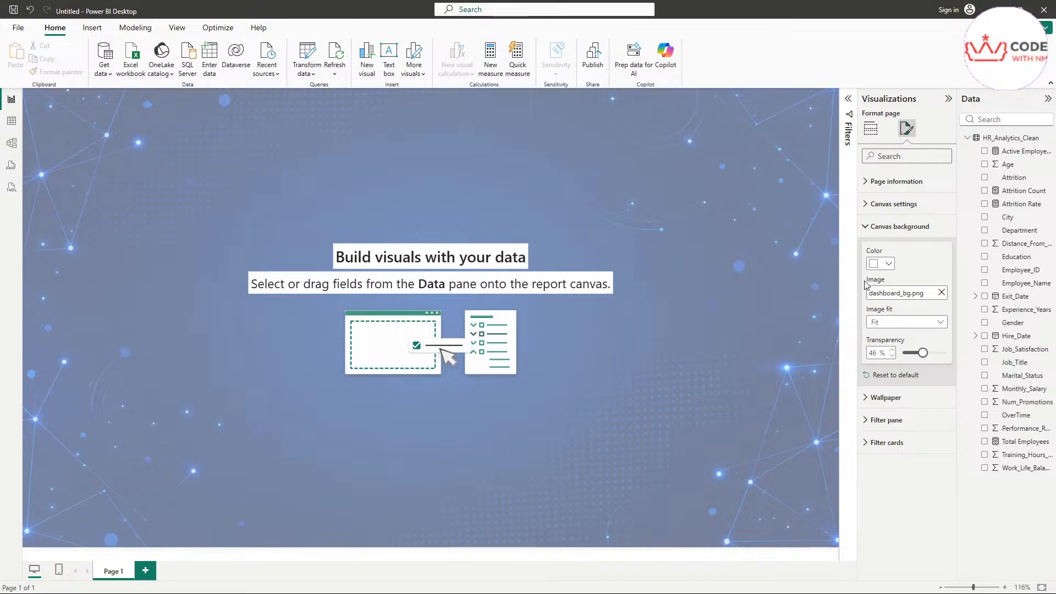
{"action": "left_click", "coordinate": [883, 263]}
{"action": "left_click", "coordinate": [900, 305]}
{"action": "left_click", "coordinate": [888, 266]}
{"action": "left_click", "coordinate": [888, 266]}
{"action": "left_click_drag", "start_coordinate": [923, 353], "coordinate": [931, 359]}
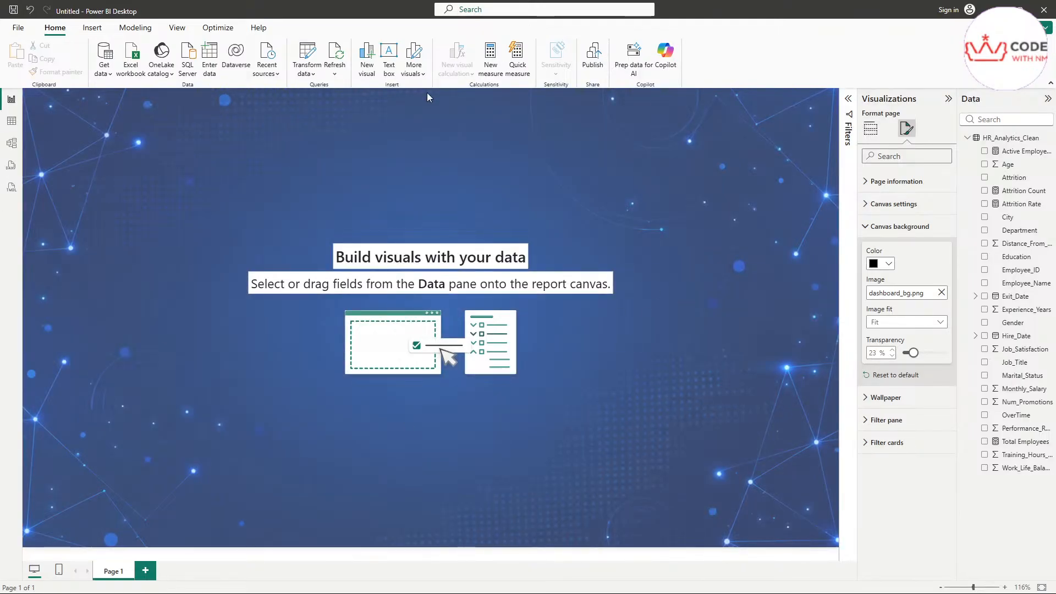
Step: Reset the background colour to default, set transparency to 0%, and collapse Canvas background
{"action": "left_click", "coordinate": [882, 263]}
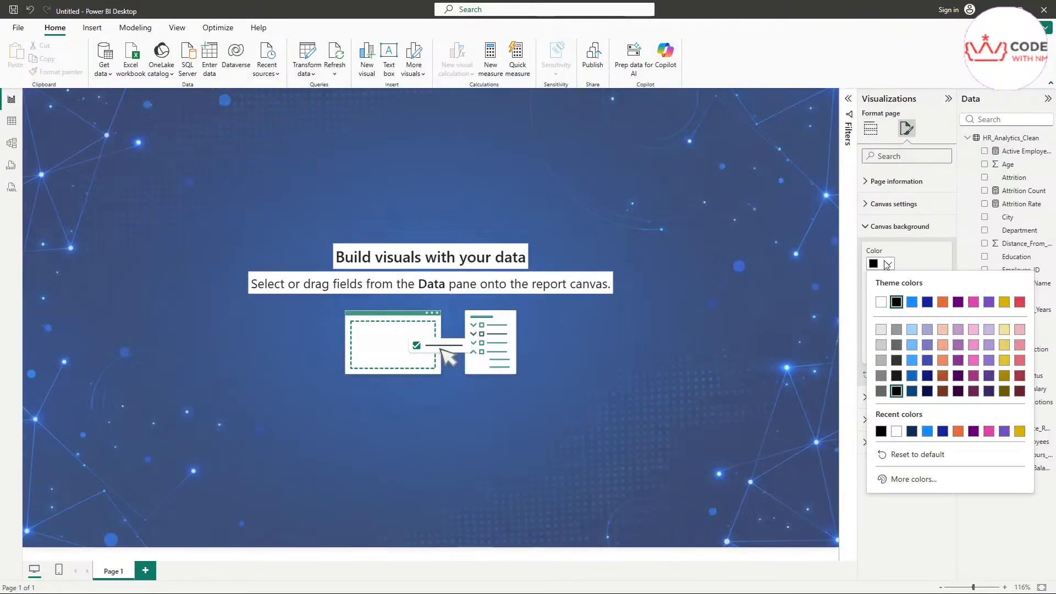
{"action": "left_click", "coordinate": [916, 457]}
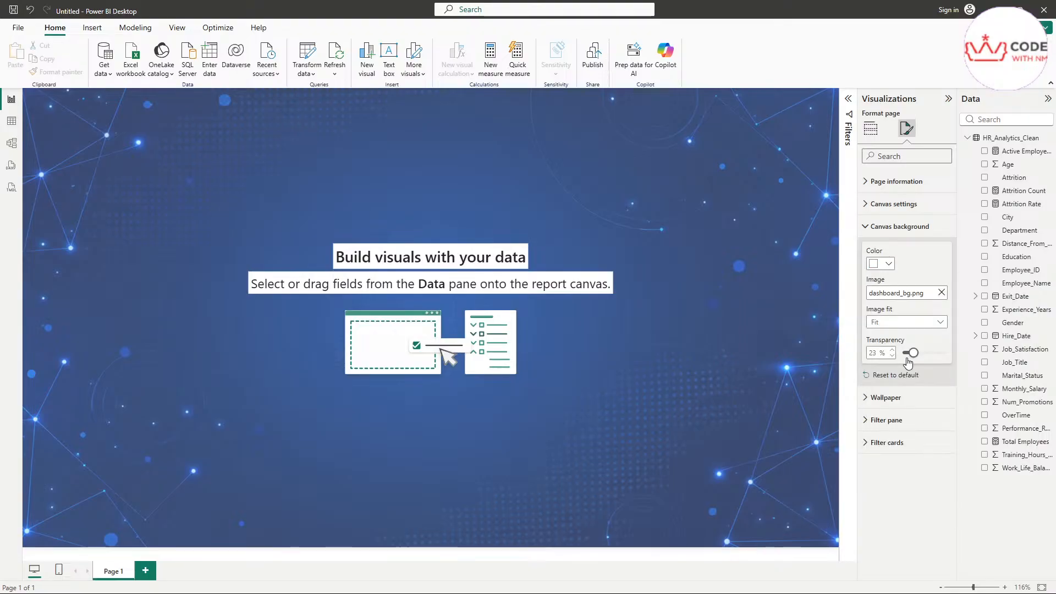
{"action": "left_click_drag", "start_coordinate": [913, 358], "coordinate": [886, 357]}
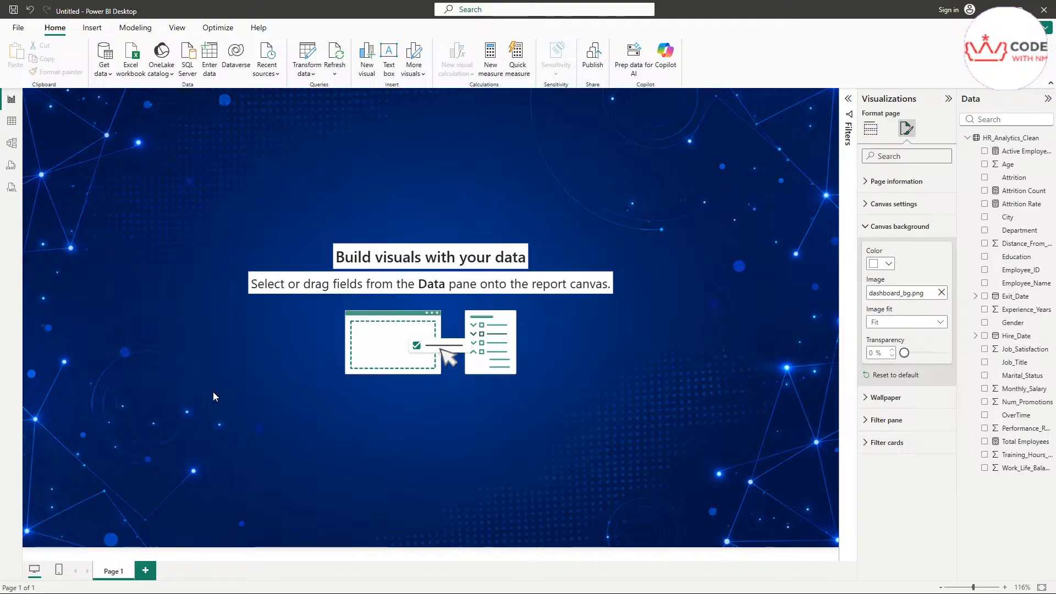
{"action": "left_click", "coordinate": [872, 227]}
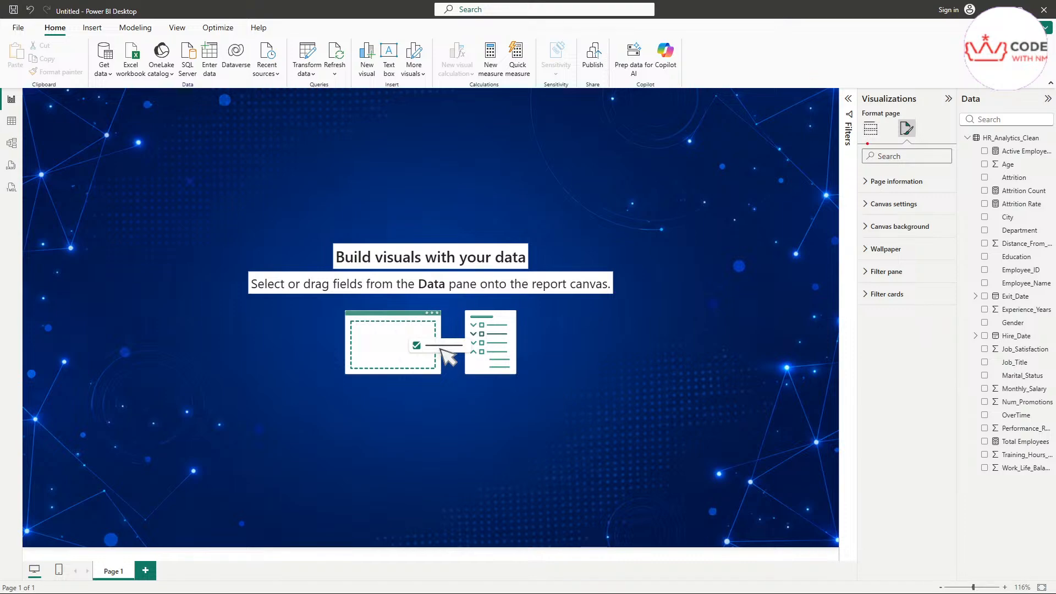
Step: Switch the Visualizations pane from page formatting to the Build visual gallery
{"action": "mouse_move", "coordinate": [868, 143]}
{"action": "left_mouse_down"}
{"action": "mouse_move", "coordinate": [887, 133]}
{"action": "mouse_move", "coordinate": [878, 113]}
{"action": "mouse_move", "coordinate": [858, 122]}
{"action": "mouse_move", "coordinate": [867, 144]}
{"action": "left_mouse_up"}
{"action": "mouse_move", "coordinate": [859, 107]}
{"action": "left_mouse_down"}
{"action": "mouse_move", "coordinate": [923, 98]}
{"action": "mouse_move", "coordinate": [863, 86]}
{"action": "mouse_move", "coordinate": [859, 106]}
{"action": "left_mouse_up"}
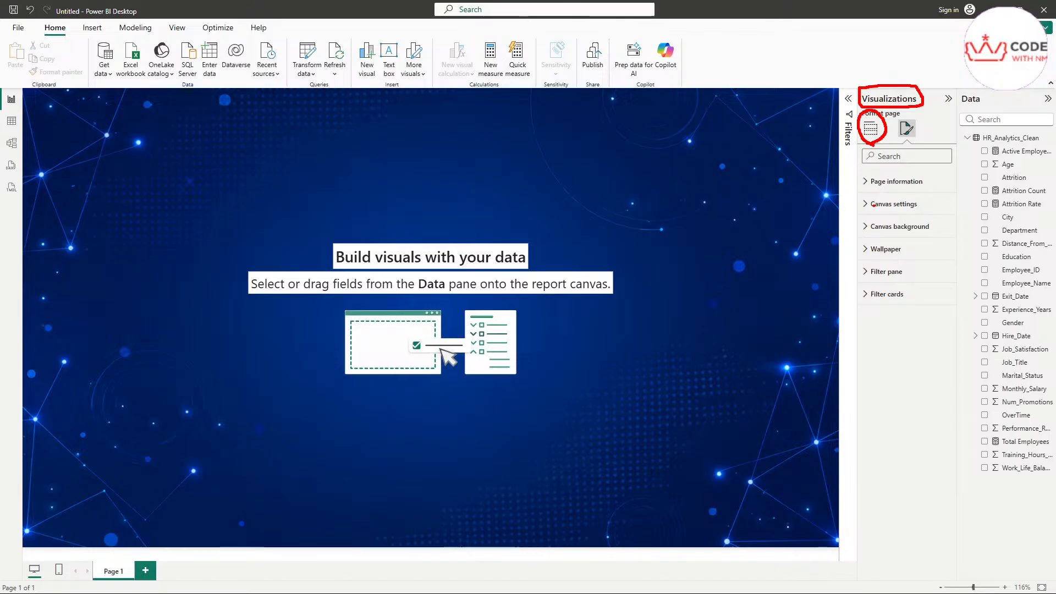
{"action": "left_click", "coordinate": [870, 132]}
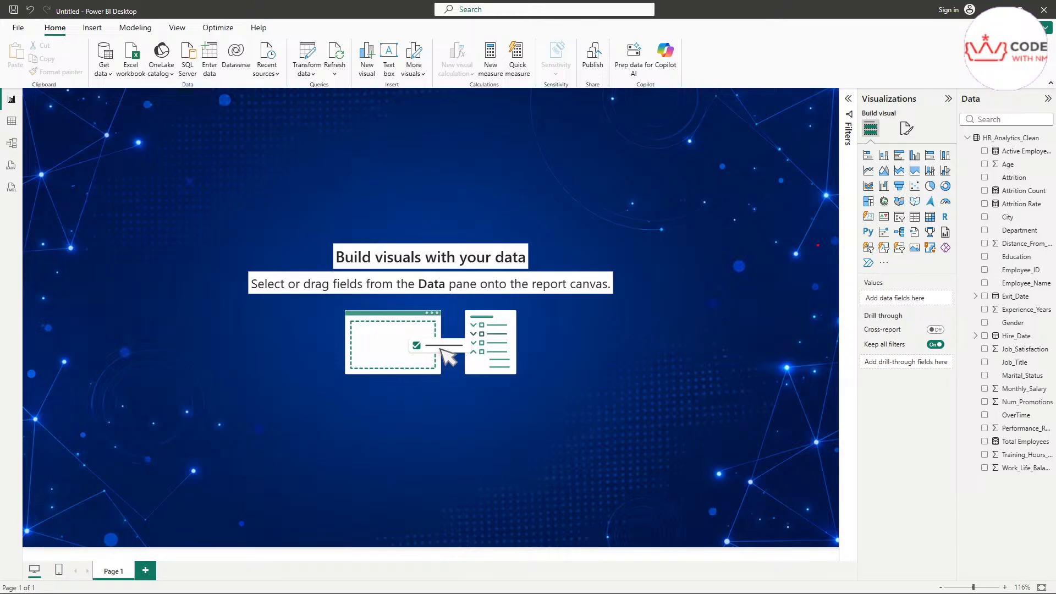
{"action": "mouse_move", "coordinate": [861, 224]}
{"action": "left_mouse_down"}
{"action": "mouse_move", "coordinate": [874, 224]}
{"action": "mouse_move", "coordinate": [876, 210]}
{"action": "mouse_move", "coordinate": [856, 209]}
{"action": "mouse_move", "coordinate": [859, 223]}
{"action": "left_mouse_up"}
{"action": "key", "text": "Escape"}
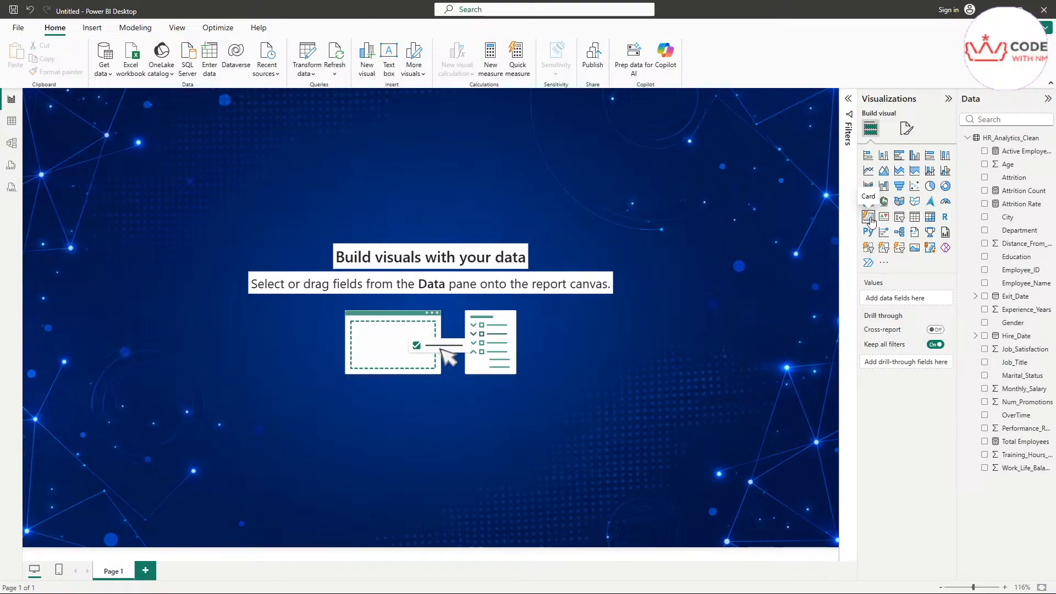
Step: Place an empty card visual at the top-left of the page and collapse the Filters pane
{"action": "left_click", "coordinate": [868, 217]}
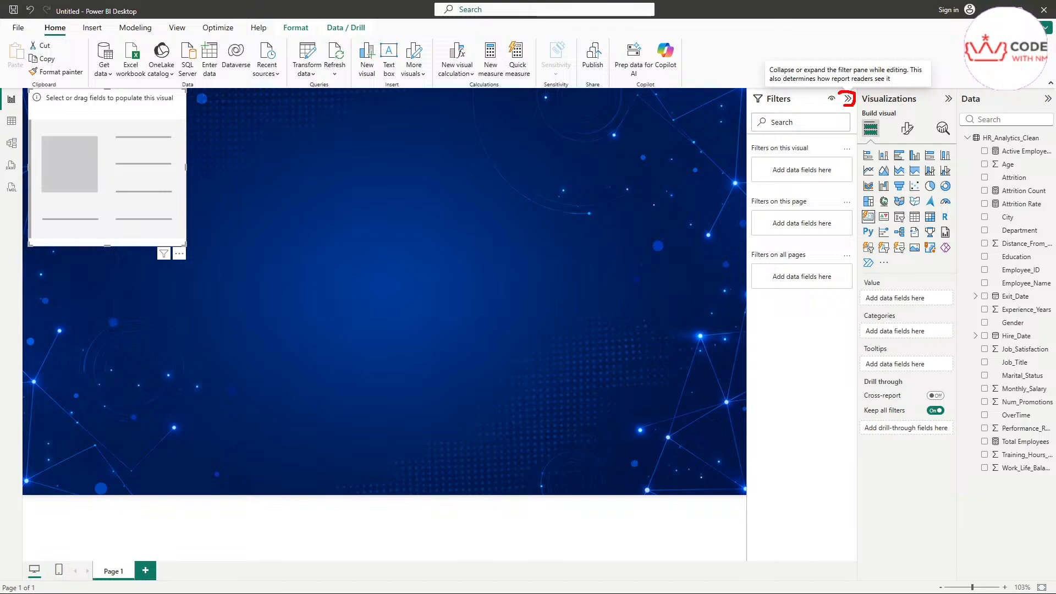
{"action": "left_click", "coordinate": [847, 99]}
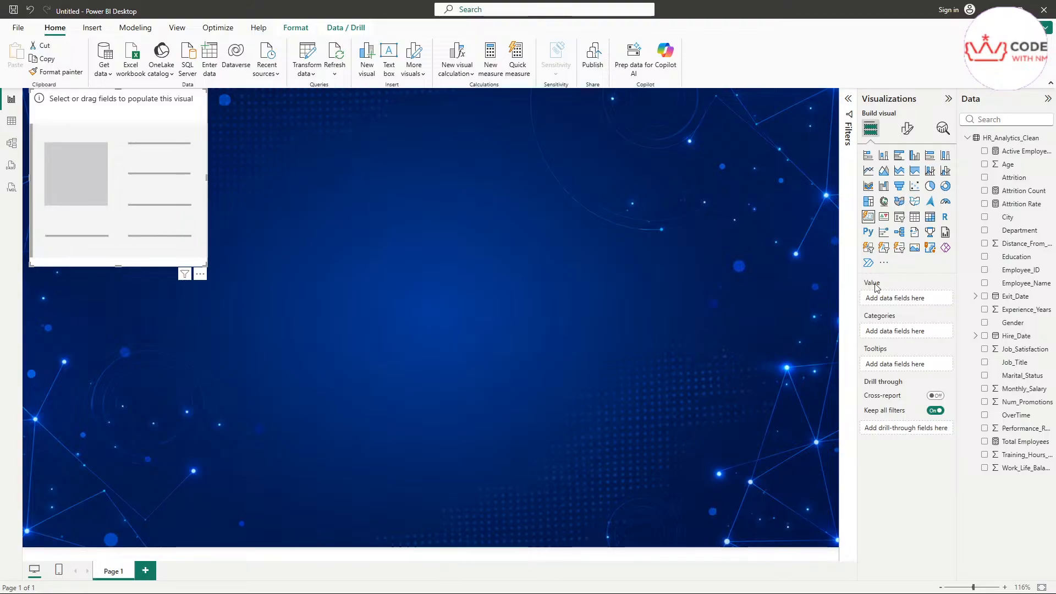
{"action": "key", "text": "ctrl+2"}
{"action": "left_click_drag", "start_coordinate": [867, 286], "coordinate": [893, 287]}
{"action": "left_click_drag", "start_coordinate": [867, 321], "coordinate": [915, 319]}
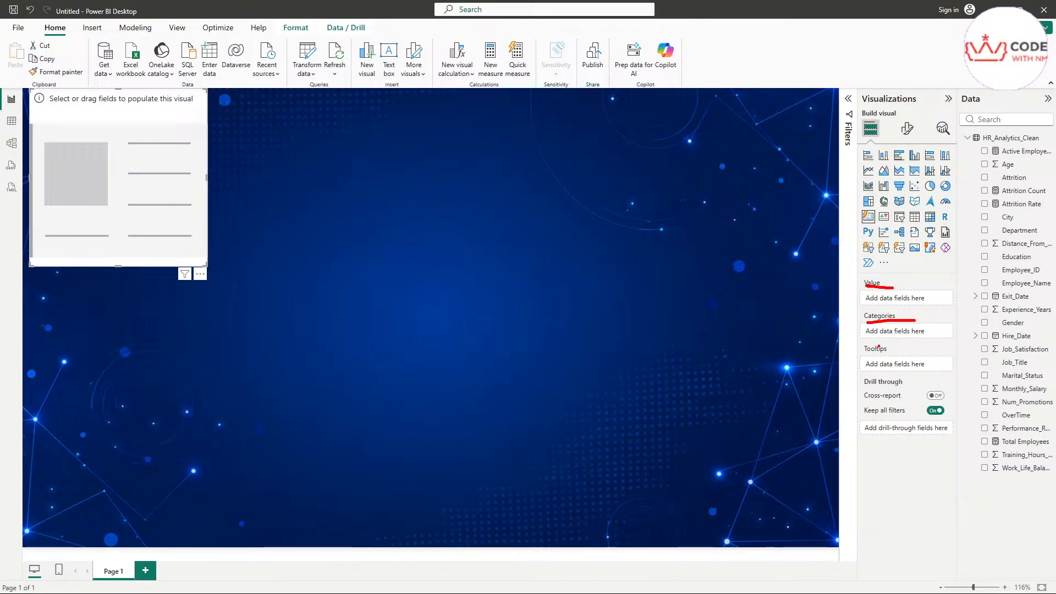
{"action": "left_click_drag", "start_coordinate": [866, 358], "coordinate": [916, 350]}
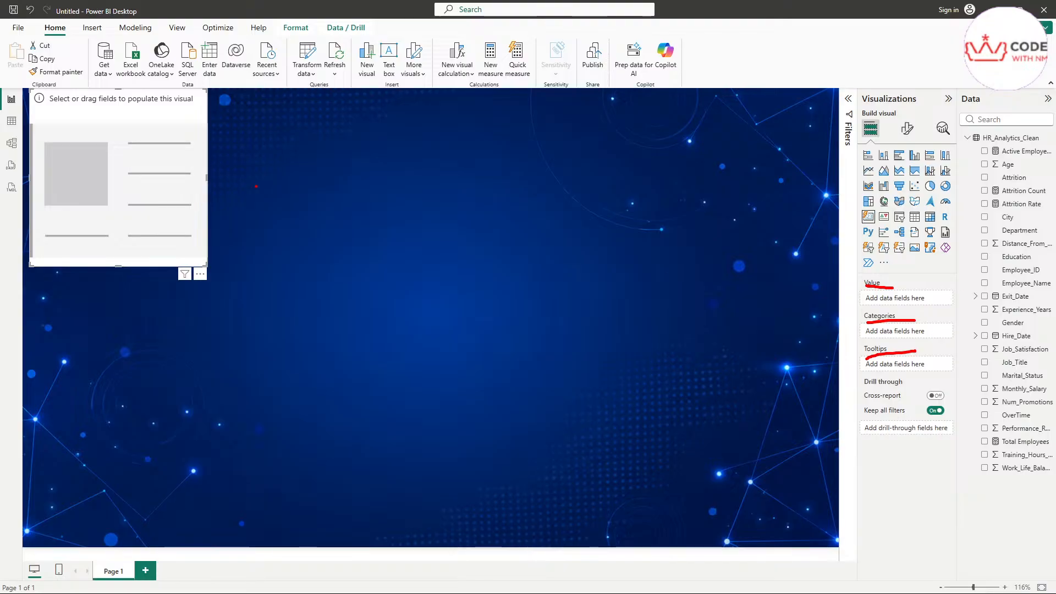
{"action": "left_click_drag", "start_coordinate": [285, 178], "coordinate": [350, 167]}
{"action": "mouse_move", "coordinate": [282, 160]}
{"action": "left_mouse_down"}
{"action": "mouse_move", "coordinate": [239, 176]}
{"action": "mouse_move", "coordinate": [297, 213]}
{"action": "left_mouse_up"}
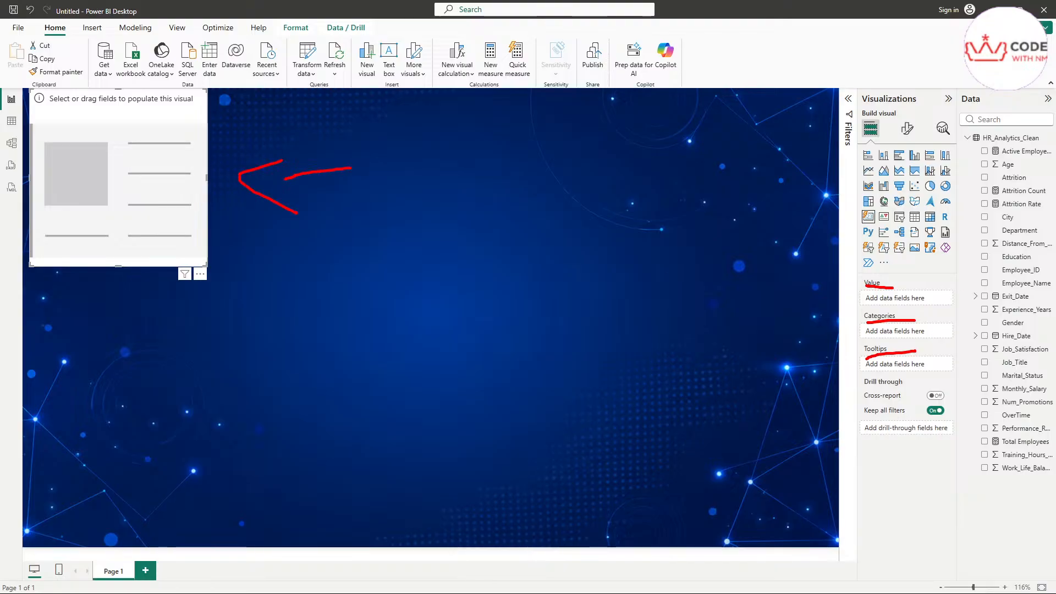
{"action": "key", "text": "Escape"}
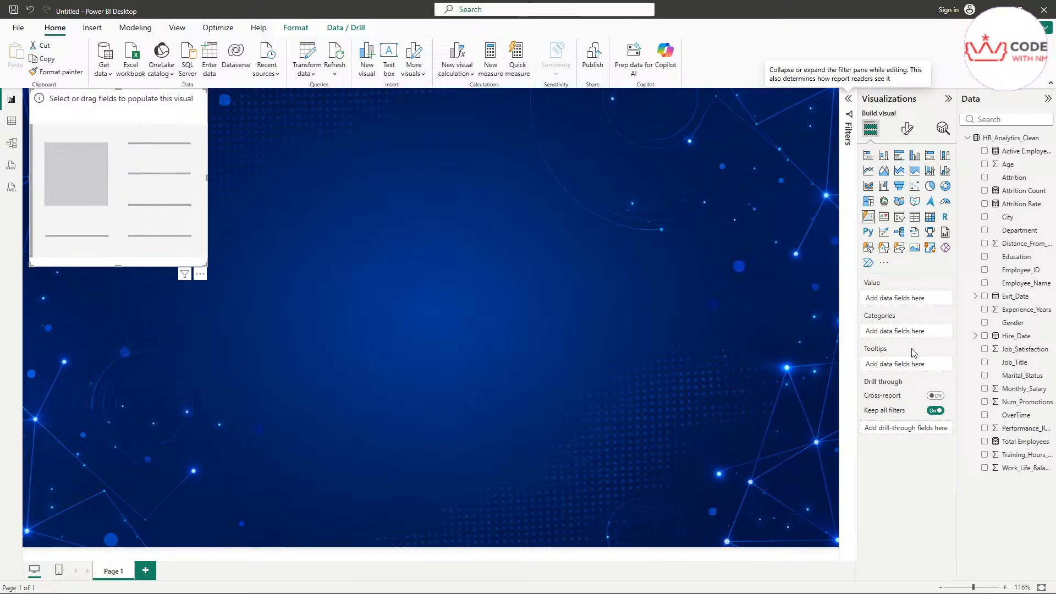
Step: Widen the Visualizations and Data panes so names like Distance_From_Home_KM show in full
{"action": "left_click_drag", "start_coordinate": [856, 286], "coordinate": [792, 286]}
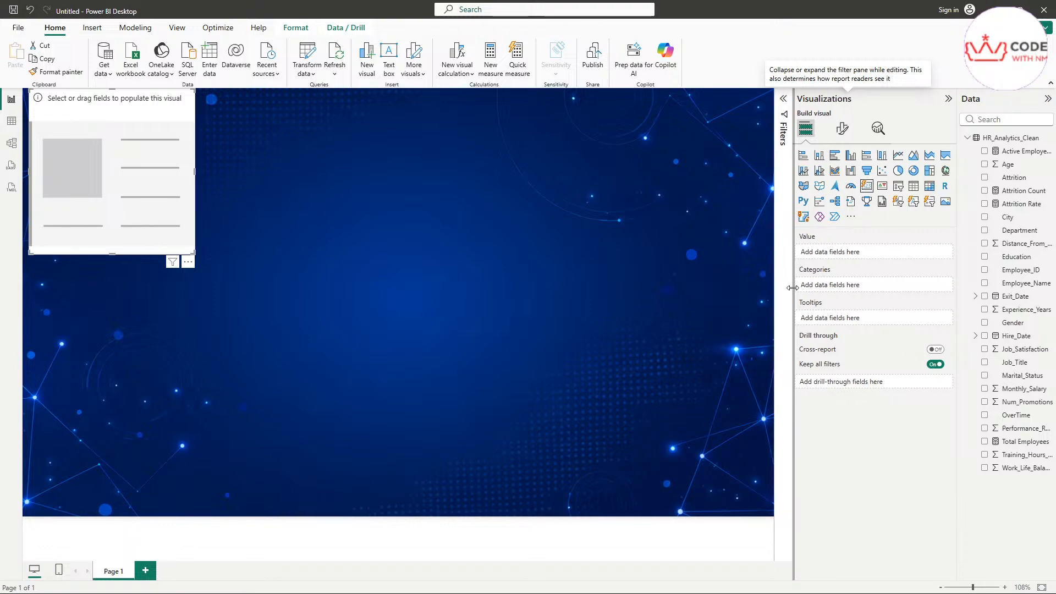
{"action": "left_click_drag", "start_coordinate": [957, 275], "coordinate": [916, 276]}
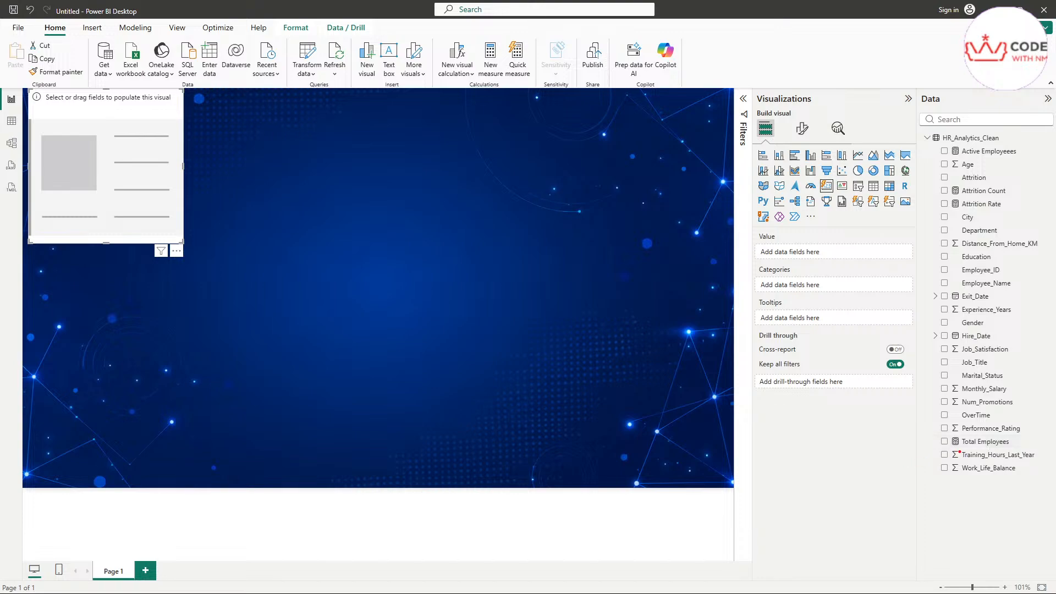
{"action": "left_click_drag", "start_coordinate": [960, 452], "coordinate": [1020, 445]}
{"action": "left_click_drag", "start_coordinate": [944, 441], "coordinate": [960, 430]}
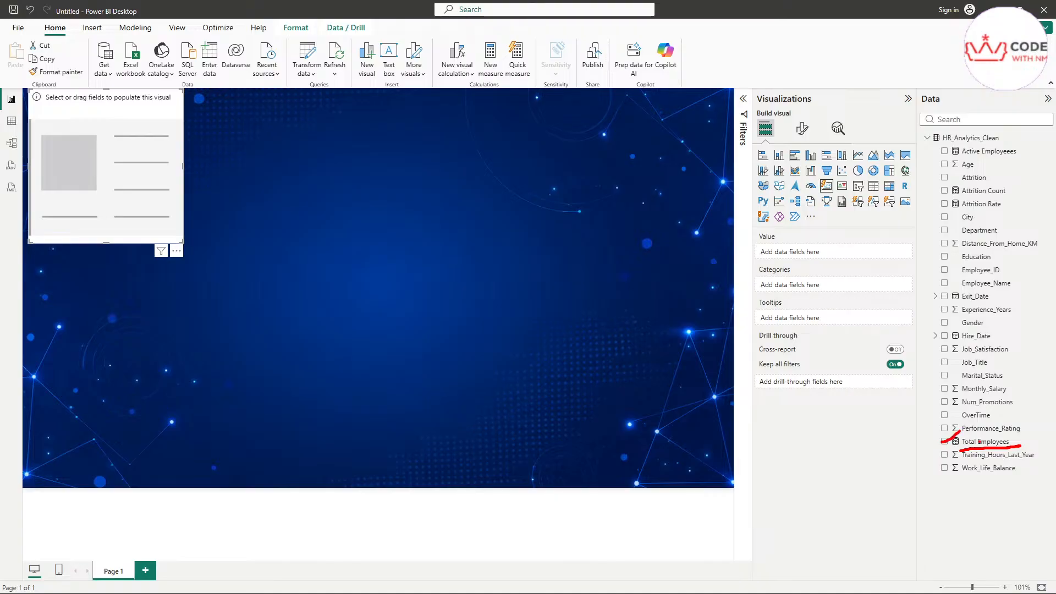
Step: Put the Total Employees measure in the card's Value well so it displays 200
{"action": "mouse_move", "coordinate": [981, 445]}
{"action": "left_mouse_down"}
{"action": "mouse_move", "coordinate": [754, 380]}
{"action": "mouse_move", "coordinate": [762, 252]}
{"action": "mouse_move", "coordinate": [769, 268]}
{"action": "left_mouse_up"}
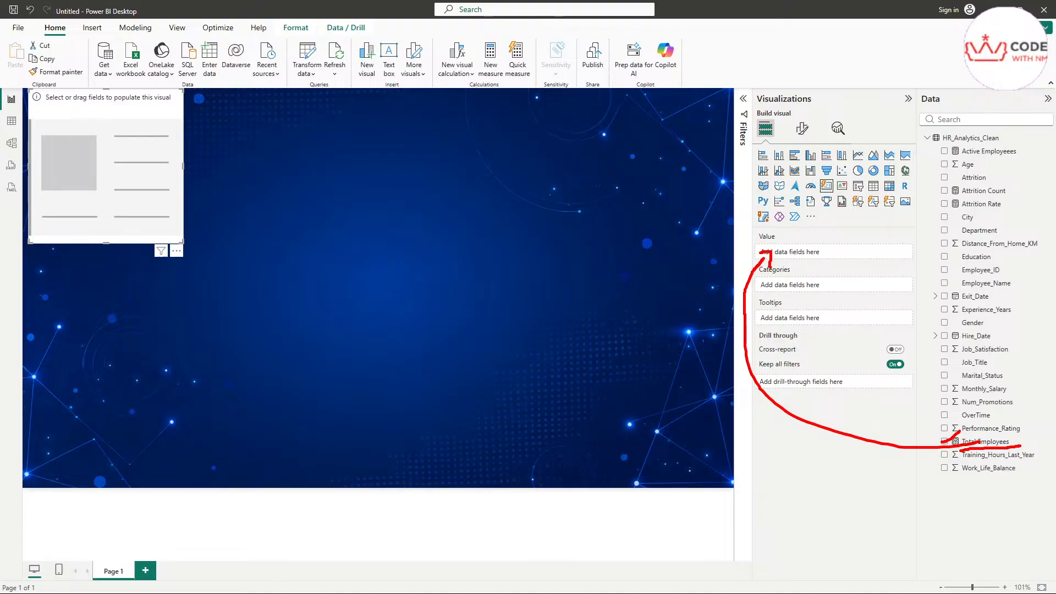
{"action": "mouse_move", "coordinate": [983, 442]}
{"action": "left_mouse_down"}
{"action": "mouse_move", "coordinate": [788, 257]}
{"action": "mouse_move", "coordinate": [794, 252]}
{"action": "left_mouse_up"}
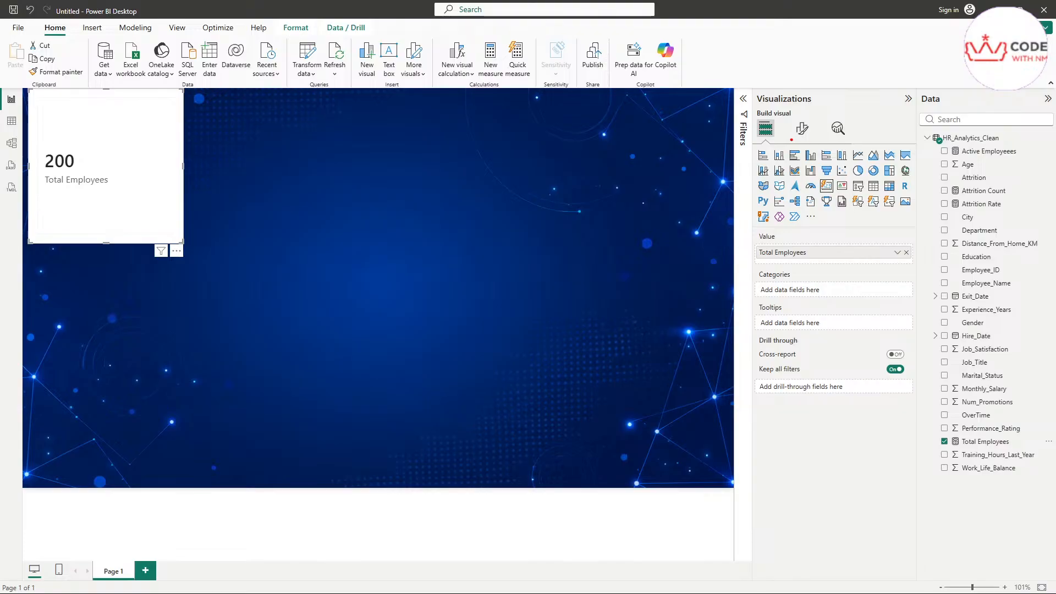
Step: Show the Total Employees card's Format visual options on the General tab
{"action": "mouse_move", "coordinate": [791, 140]}
{"action": "left_mouse_down"}
{"action": "mouse_move", "coordinate": [813, 140]}
{"action": "mouse_move", "coordinate": [810, 113]}
{"action": "mouse_move", "coordinate": [783, 135]}
{"action": "mouse_move", "coordinate": [793, 141]}
{"action": "left_mouse_up"}
{"action": "left_click_drag", "start_coordinate": [340, 165], "coordinate": [238, 185]}
{"action": "mouse_move", "coordinate": [245, 166]}
{"action": "left_mouse_down"}
{"action": "mouse_move", "coordinate": [222, 187]}
{"action": "mouse_move", "coordinate": [254, 218]}
{"action": "left_mouse_up"}
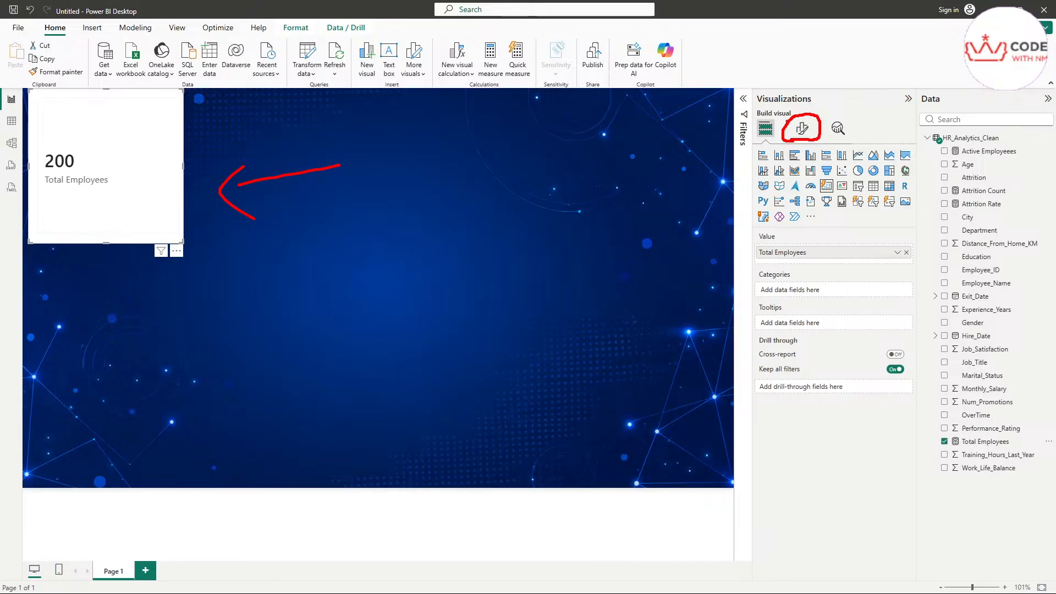
{"action": "mouse_move", "coordinate": [827, 136]}
{"action": "left_mouse_down"}
{"action": "mouse_move", "coordinate": [848, 117]}
{"action": "mouse_move", "coordinate": [829, 134]}
{"action": "mouse_move", "coordinate": [851, 136]}
{"action": "mouse_move", "coordinate": [805, 112]}
{"action": "mouse_move", "coordinate": [817, 102]}
{"action": "left_mouse_up"}
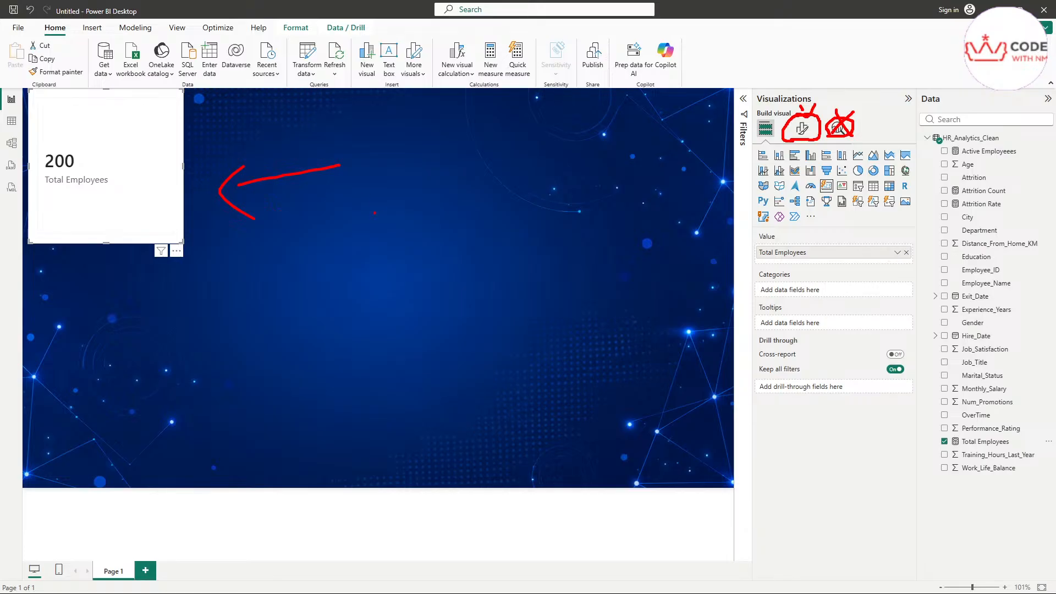
{"action": "key", "text": "Escape"}
{"action": "left_click", "coordinate": [804, 132]}
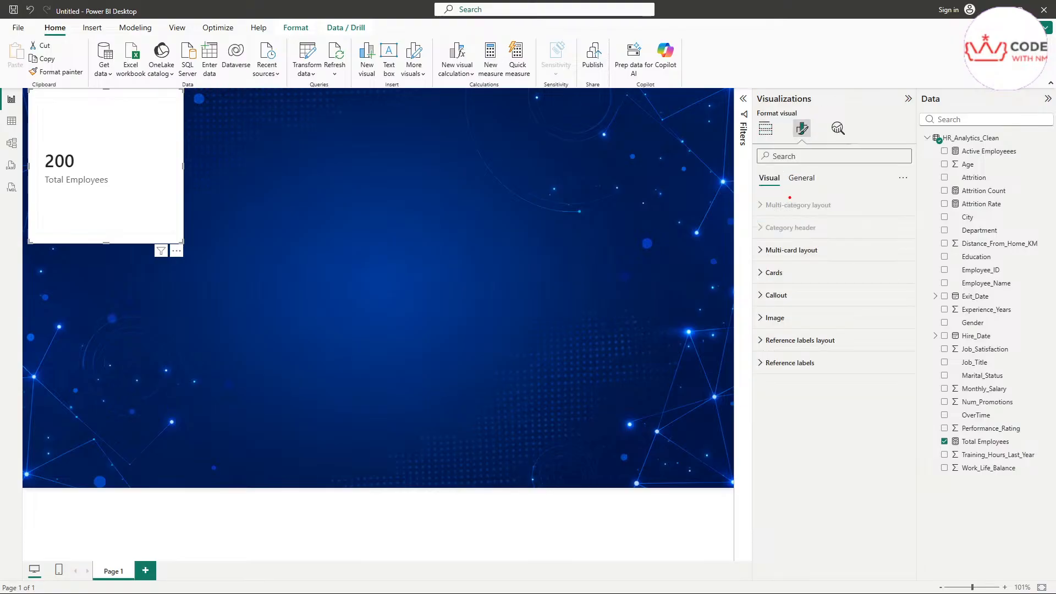
{"action": "mouse_move", "coordinate": [764, 191]}
{"action": "left_mouse_down"}
{"action": "mouse_move", "coordinate": [819, 187]}
{"action": "mouse_move", "coordinate": [816, 167]}
{"action": "mouse_move", "coordinate": [787, 169]}
{"action": "mouse_move", "coordinate": [804, 192]}
{"action": "mouse_move", "coordinate": [815, 190]}
{"action": "mouse_move", "coordinate": [769, 167]}
{"action": "mouse_move", "coordinate": [780, 176]}
{"action": "left_mouse_up"}
{"action": "key", "text": "Escape"}
{"action": "left_click", "coordinate": [802, 178]}
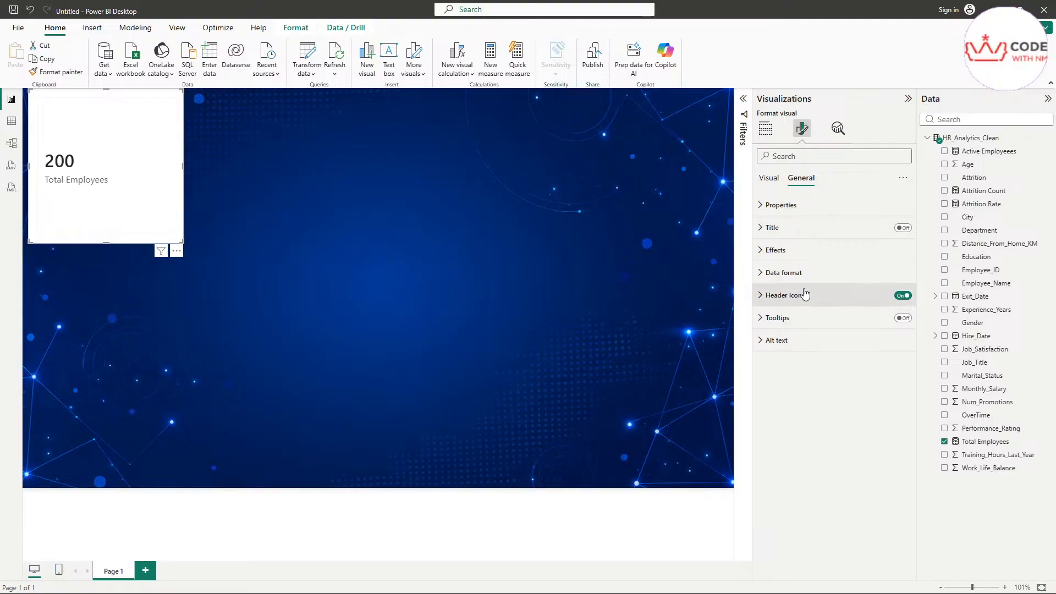
Step: Size the card to height 117 and width 201, move it lower, and bring up dashboard.png
{"action": "left_click", "coordinate": [762, 209]}
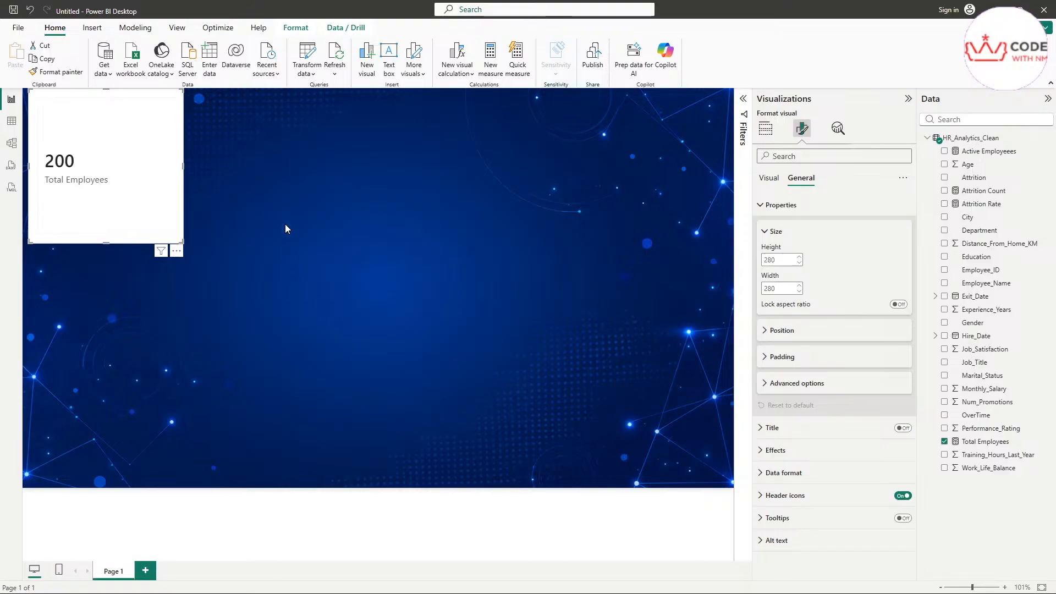
{"action": "left_click", "coordinate": [795, 258]}
{"action": "type", "text": "11"}
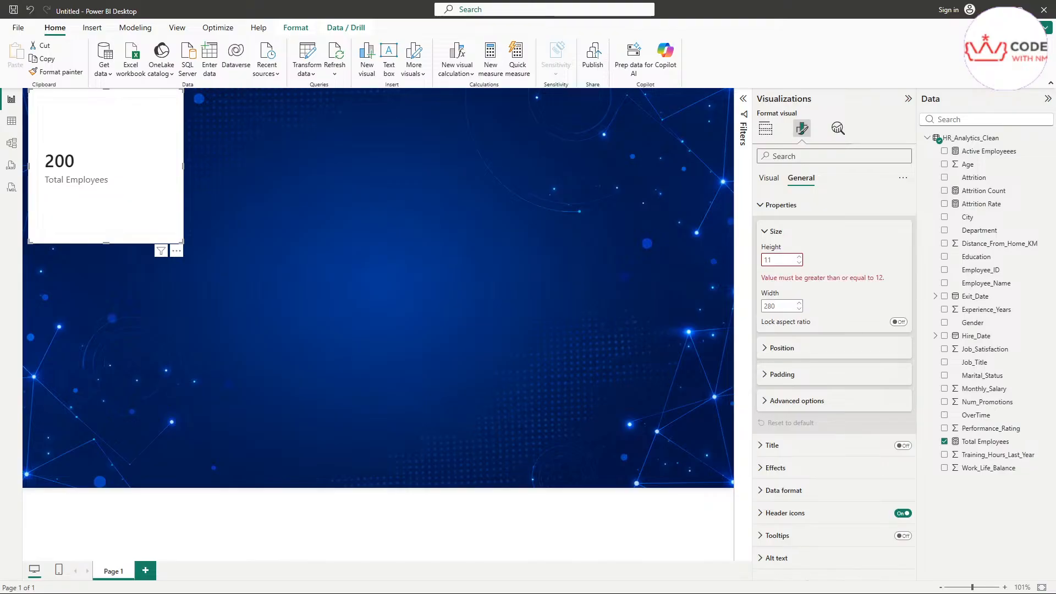
{"action": "type", "text": "7"}
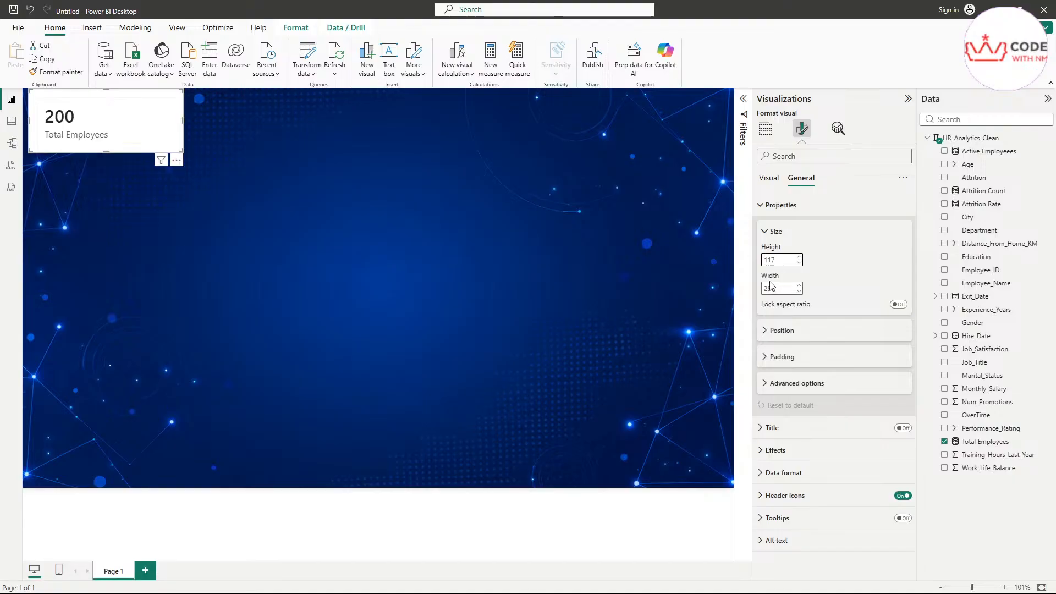
{"action": "left_click", "coordinate": [771, 285]}
{"action": "type", "text": "20"}
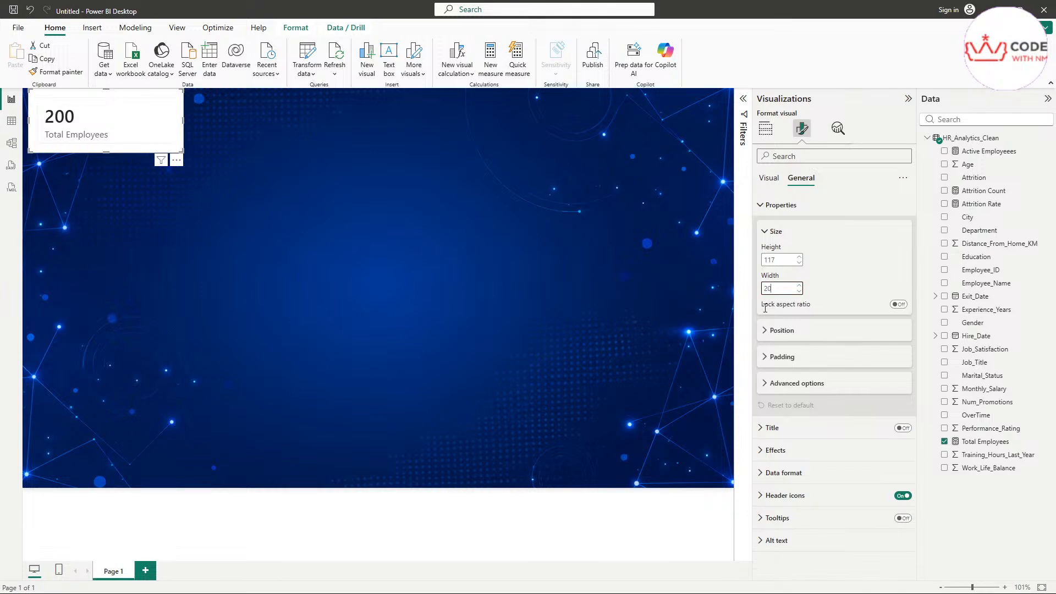
{"action": "type", "text": "1"}
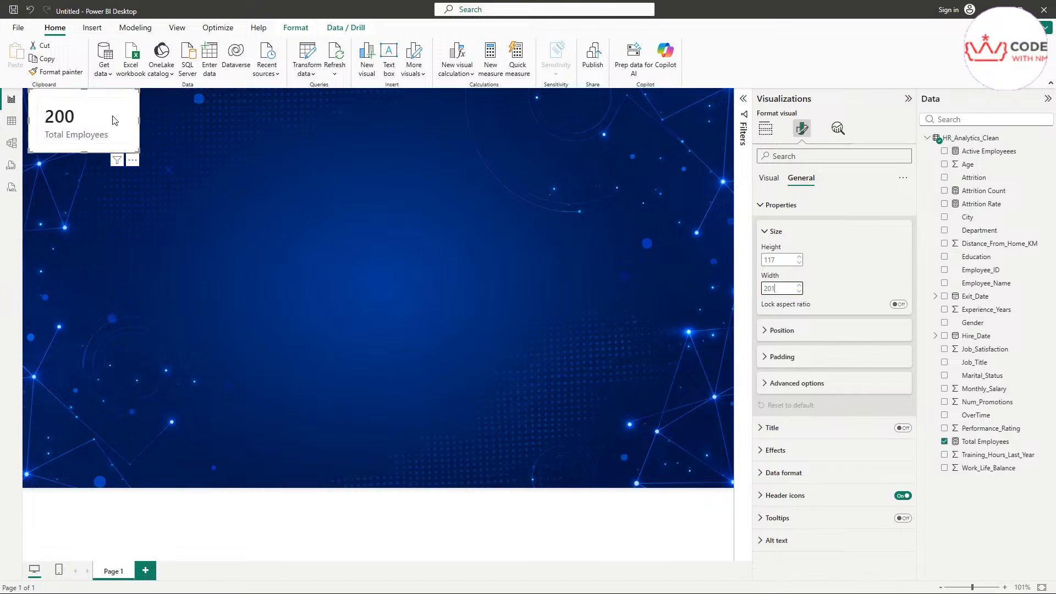
{"action": "left_click_drag", "start_coordinate": [118, 120], "coordinate": [124, 189]}
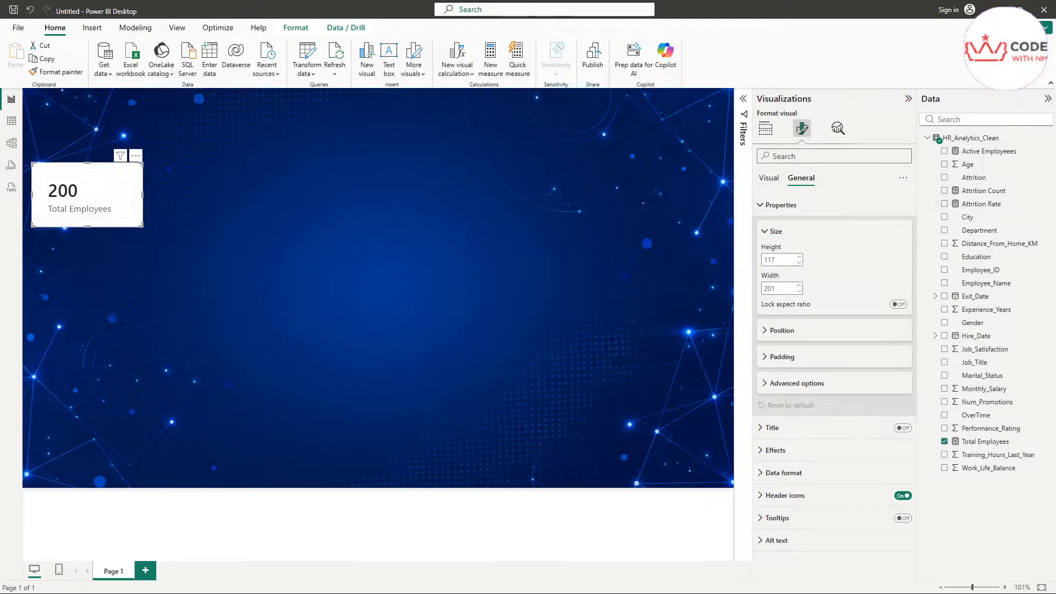
{"action": "left_click_drag", "start_coordinate": [1055, 220], "coordinate": [560, 76]}
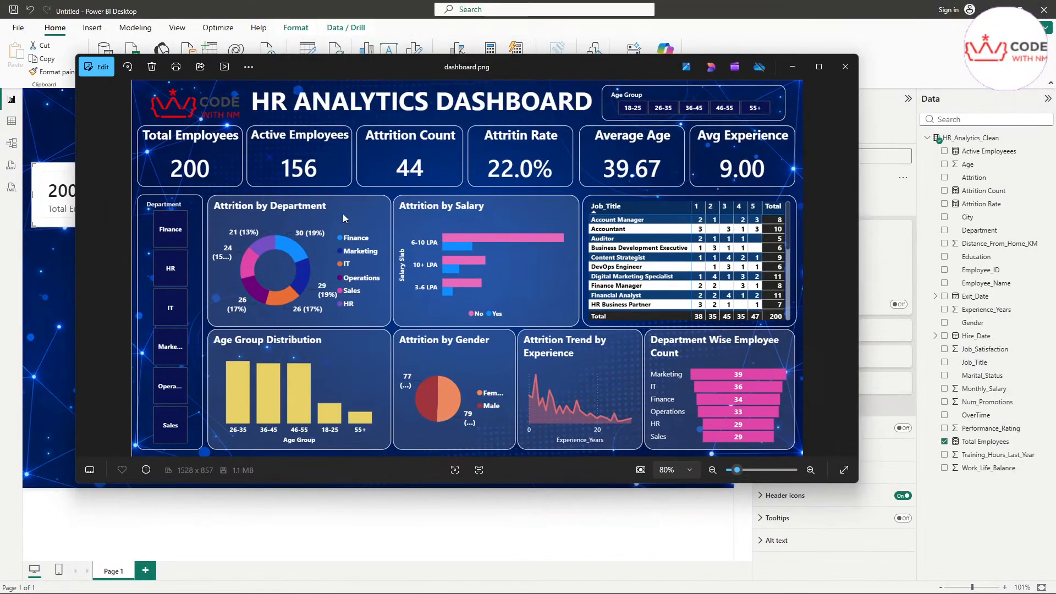
Step: Move the dashboard.png Photos window off the right edge of the screen
{"action": "left_click_drag", "start_coordinate": [290, 64], "coordinate": [389, 67]}
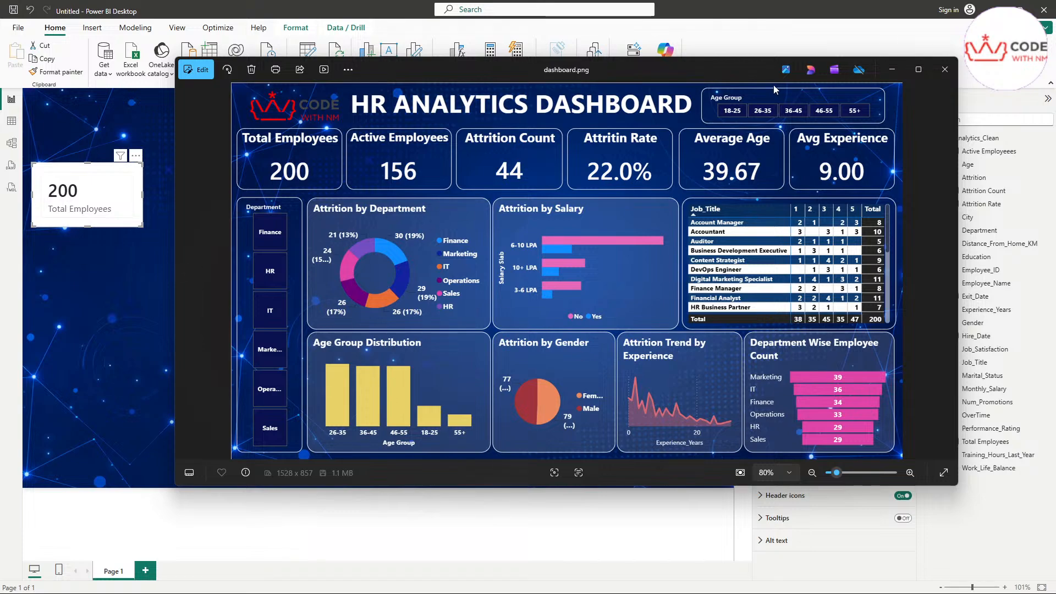
{"action": "left_click_drag", "start_coordinate": [724, 76], "coordinate": [1055, 175]}
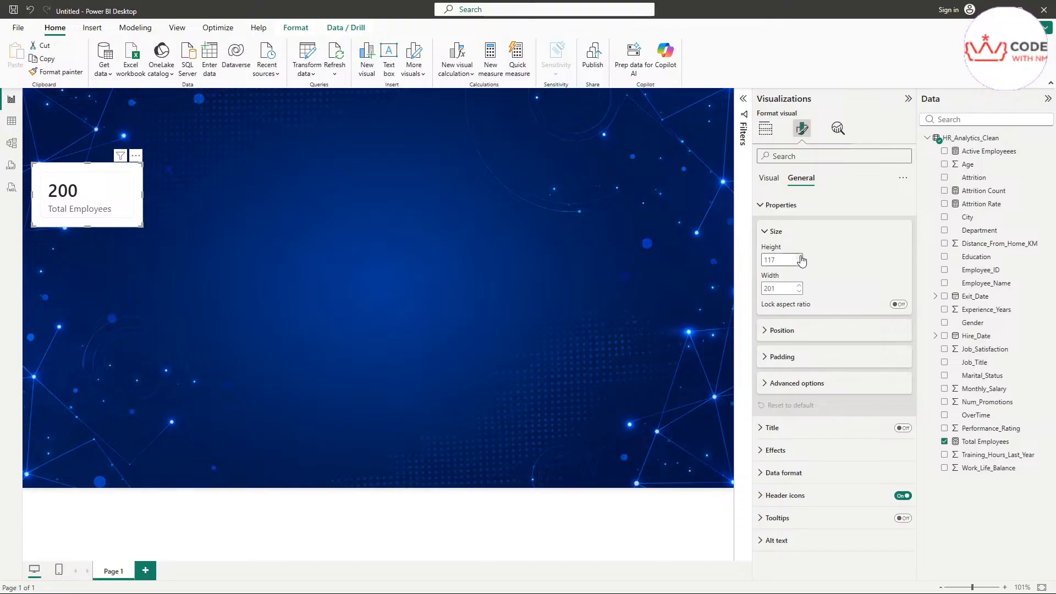
Step: Position the Total Employees card at horizontal 10, vertical 86
{"action": "left_click", "coordinate": [775, 331]}
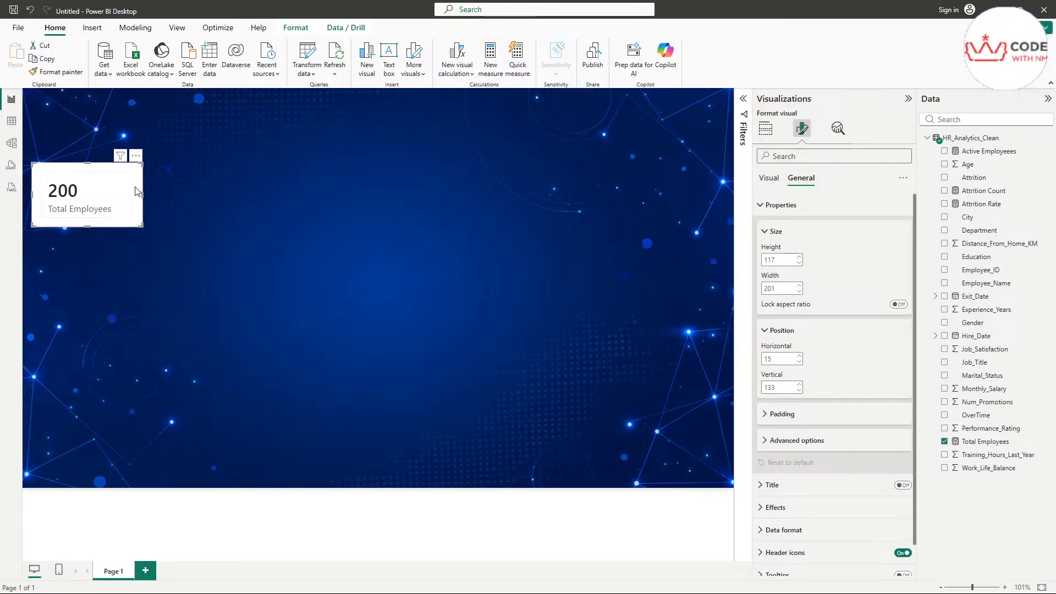
{"action": "left_click", "coordinate": [766, 359]}
{"action": "type", "text": "10"}
{"action": "key", "text": "Return"}
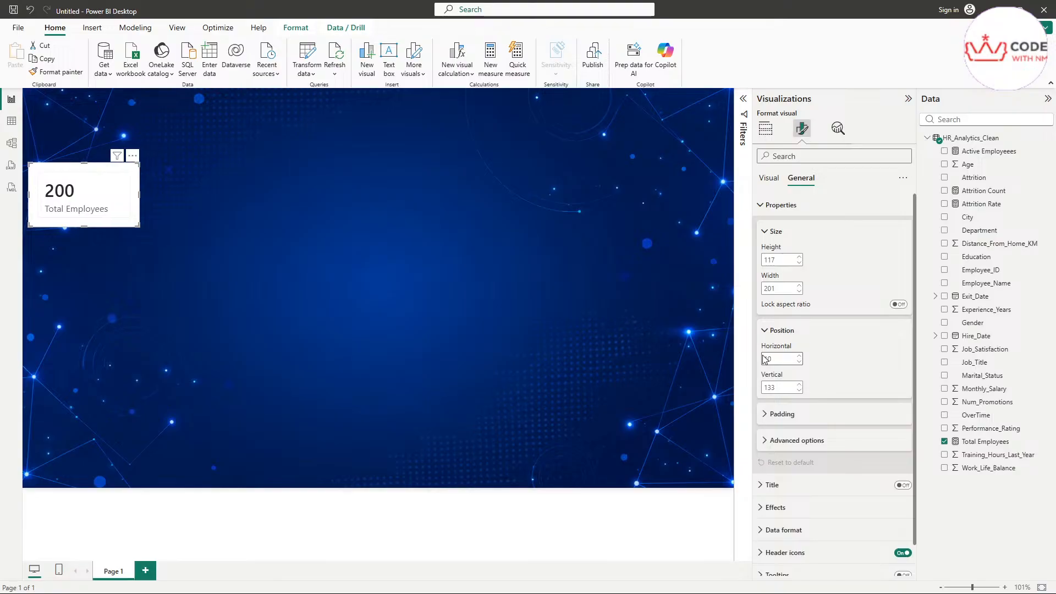
{"action": "left_click", "coordinate": [767, 388]}
{"action": "type", "text": "86"}
{"action": "key", "text": "Return"}
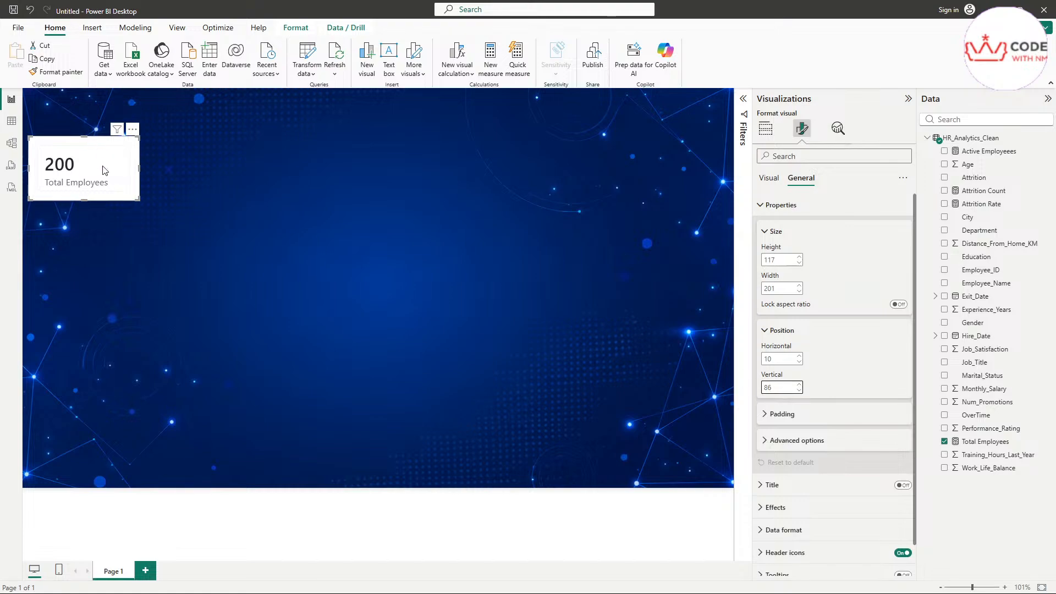
Step: After dragging the card around the canvas, restore its position to horizontal 10, vertical 86
{"action": "left_click_drag", "start_coordinate": [106, 165], "coordinate": [401, 289]}
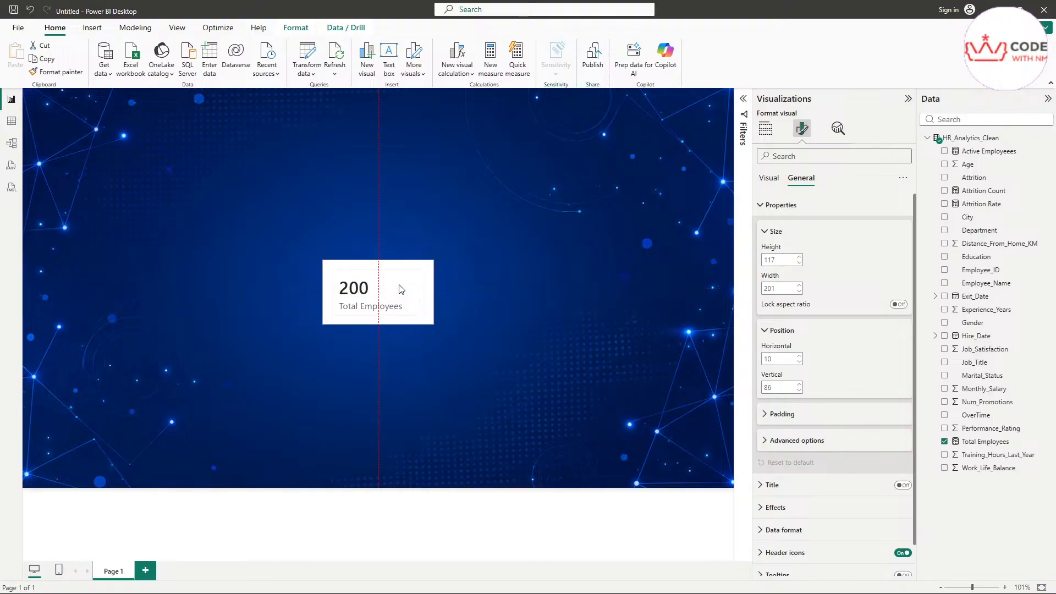
{"action": "left_click_drag", "start_coordinate": [401, 289], "coordinate": [121, 153]}
{"action": "double_click", "coordinate": [768, 358]}
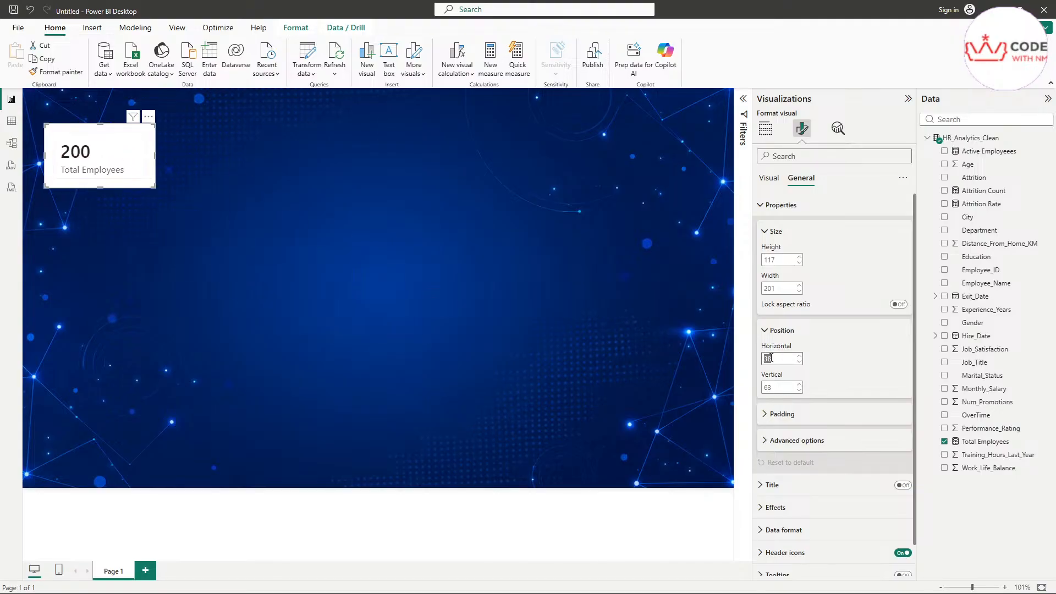
{"action": "left_click_drag", "start_coordinate": [127, 129], "coordinate": [526, 326]}
{"action": "double_click", "coordinate": [790, 387]}
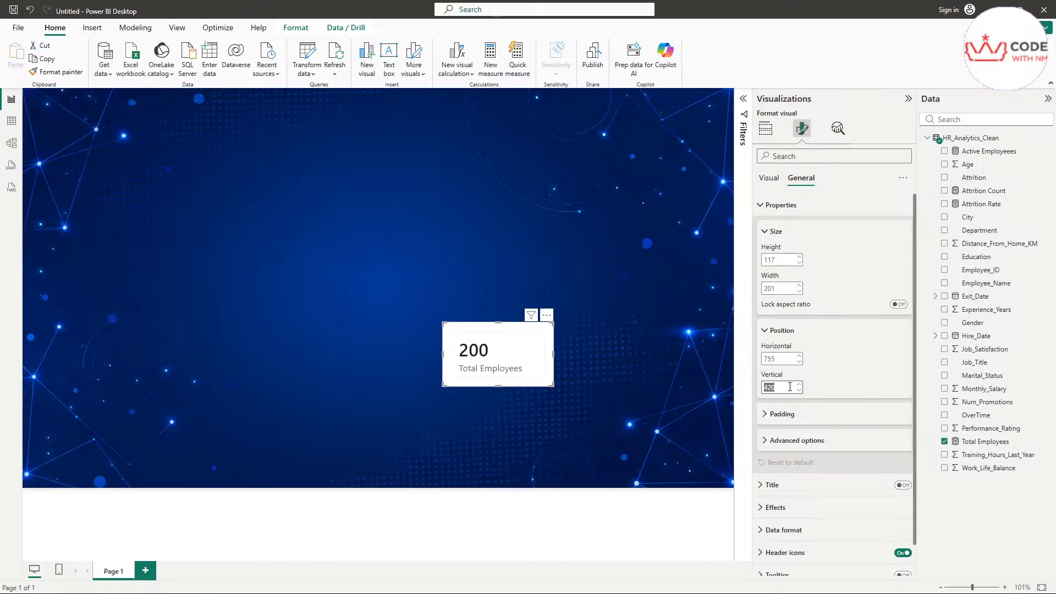
{"action": "double_click", "coordinate": [779, 358]}
{"action": "type", "text": "10"}
{"action": "key", "text": "Return"}
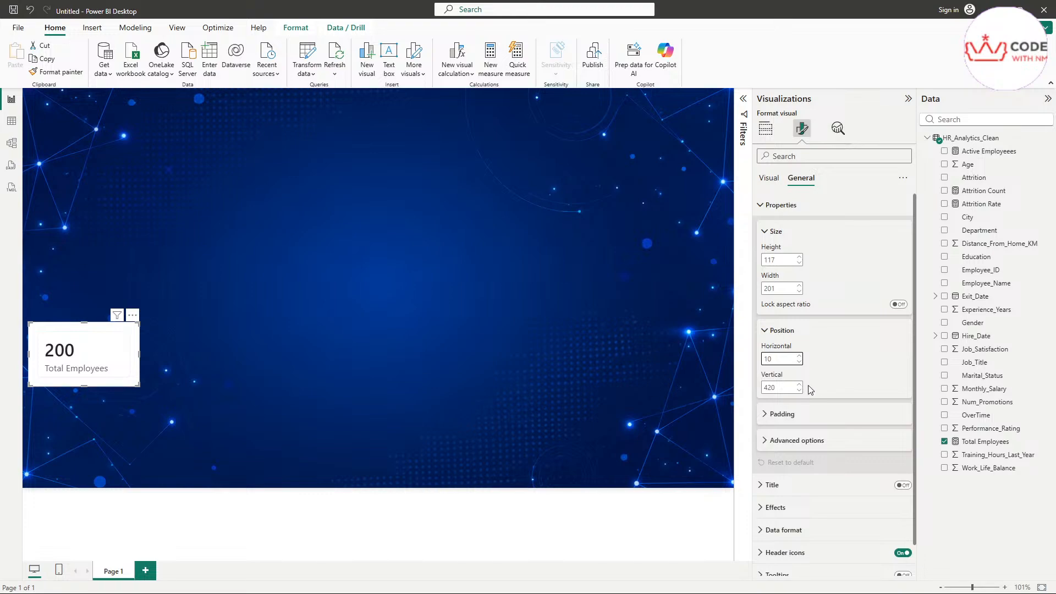
{"action": "double_click", "coordinate": [779, 387]}
{"action": "type", "text": "86"}
{"action": "key", "text": "Return"}
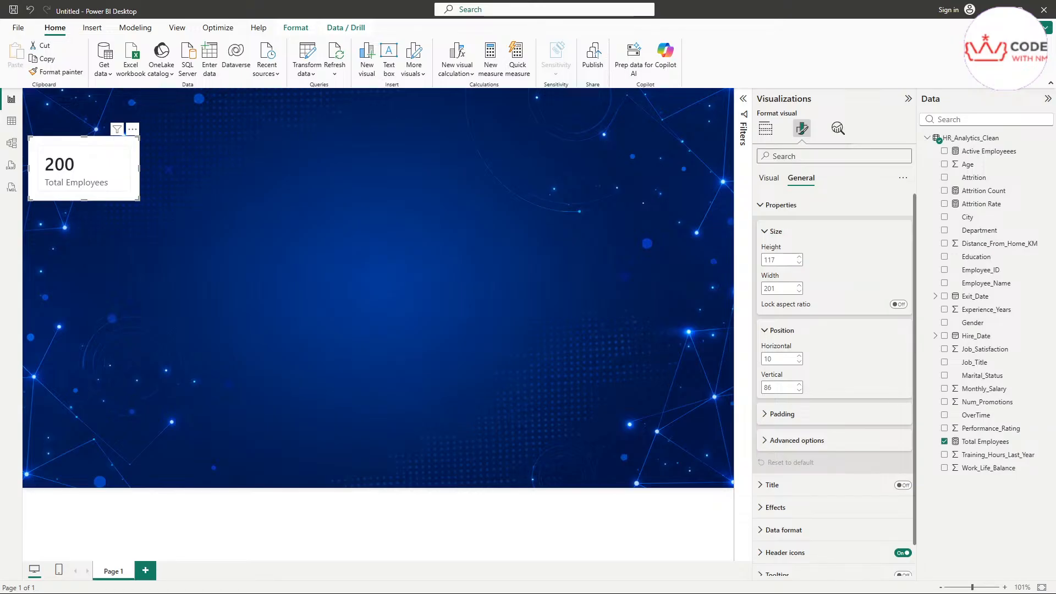
Step: Collapse the Size, Position, Padding and Properties sections and show the card's Title settings
{"action": "left_click", "coordinate": [776, 330]}
{"action": "left_click", "coordinate": [774, 232]}
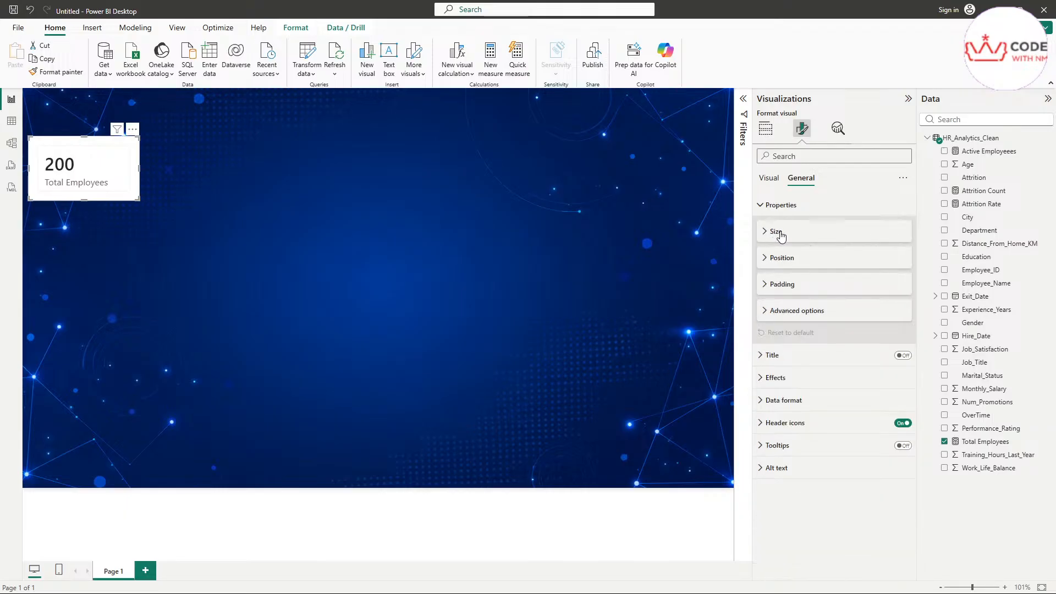
{"action": "left_click", "coordinate": [780, 234]}
{"action": "left_click", "coordinate": [782, 237]}
{"action": "left_click", "coordinate": [773, 257]}
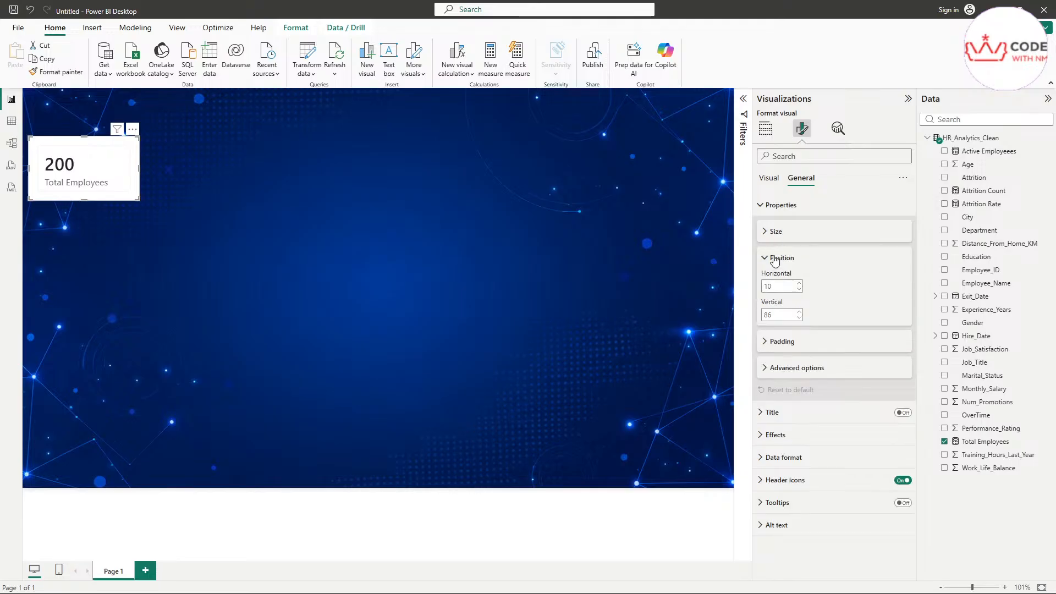
{"action": "left_click", "coordinate": [772, 260]}
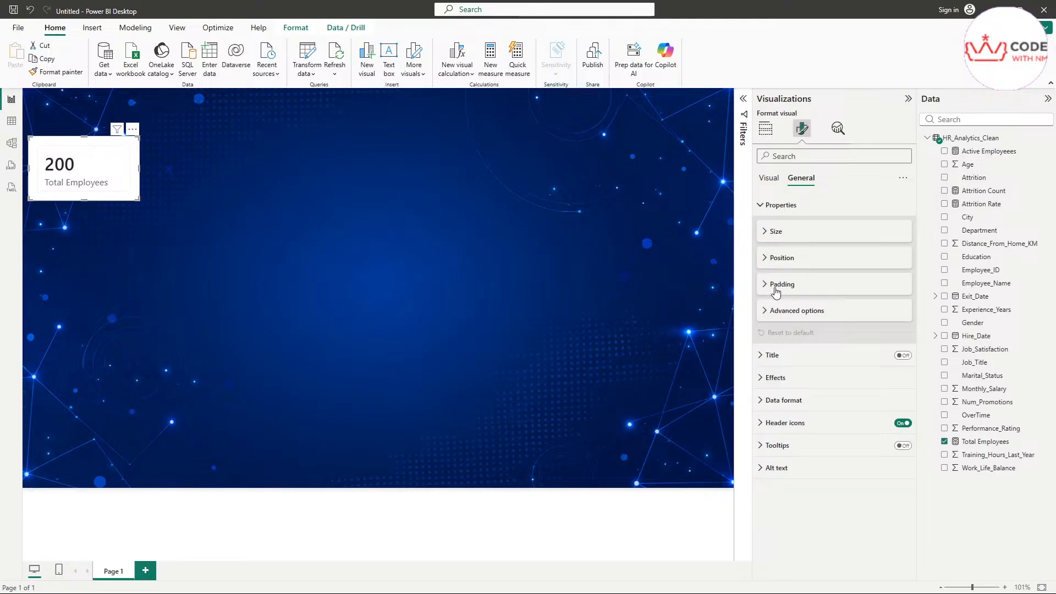
{"action": "left_click", "coordinate": [776, 285]}
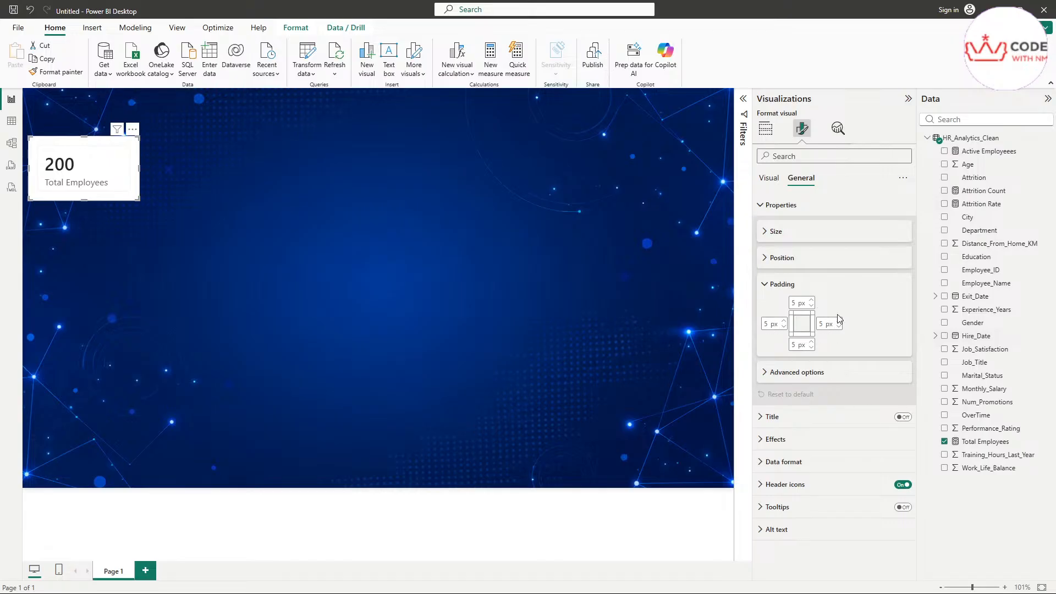
{"action": "left_click", "coordinate": [783, 286]}
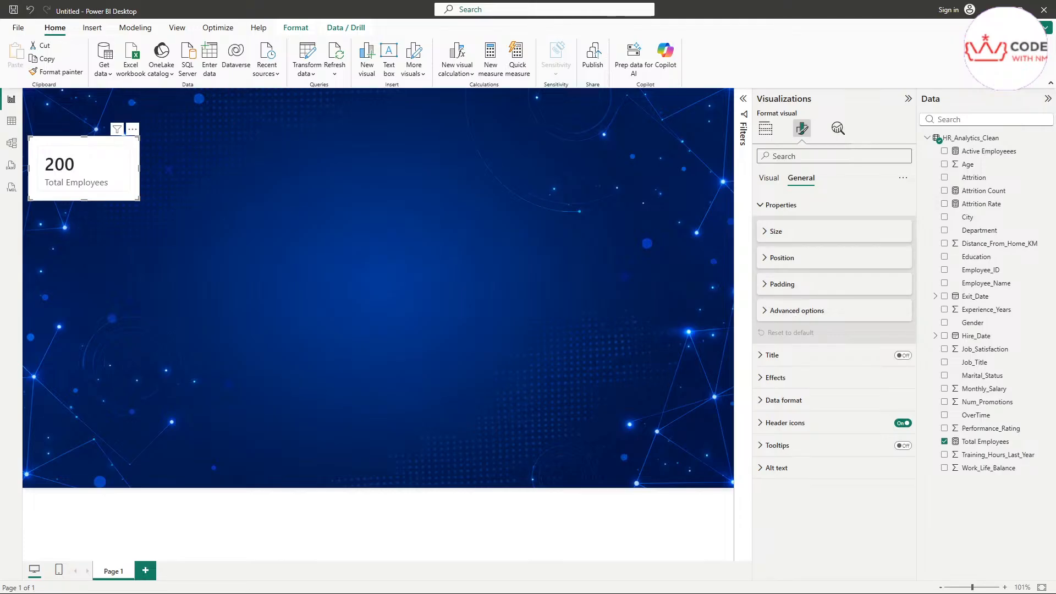
{"action": "left_click", "coordinate": [763, 206]}
{"action": "left_click", "coordinate": [783, 229]}
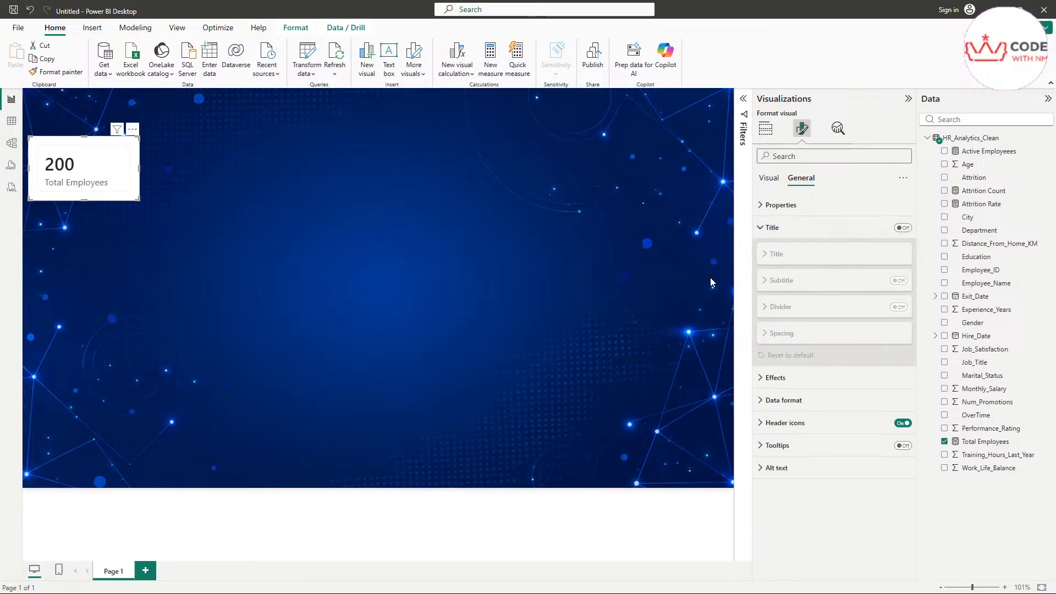
Step: Turn on the card title, entering 'Total Employees' in Segoe UI font
{"action": "left_click", "coordinate": [904, 228]}
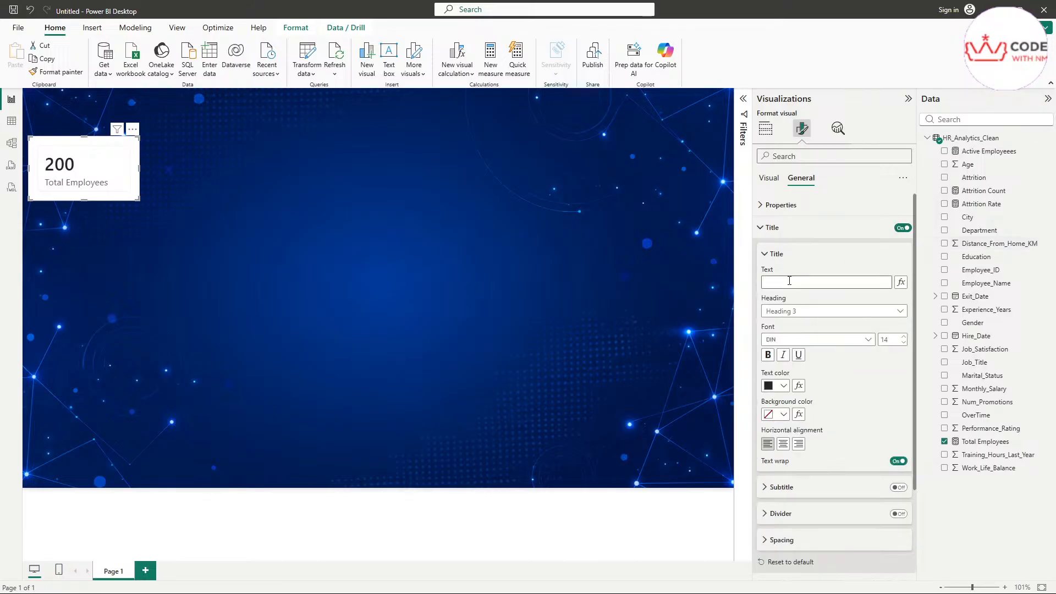
{"action": "left_click", "coordinate": [774, 282]}
{"action": "type", "text": "Total "}
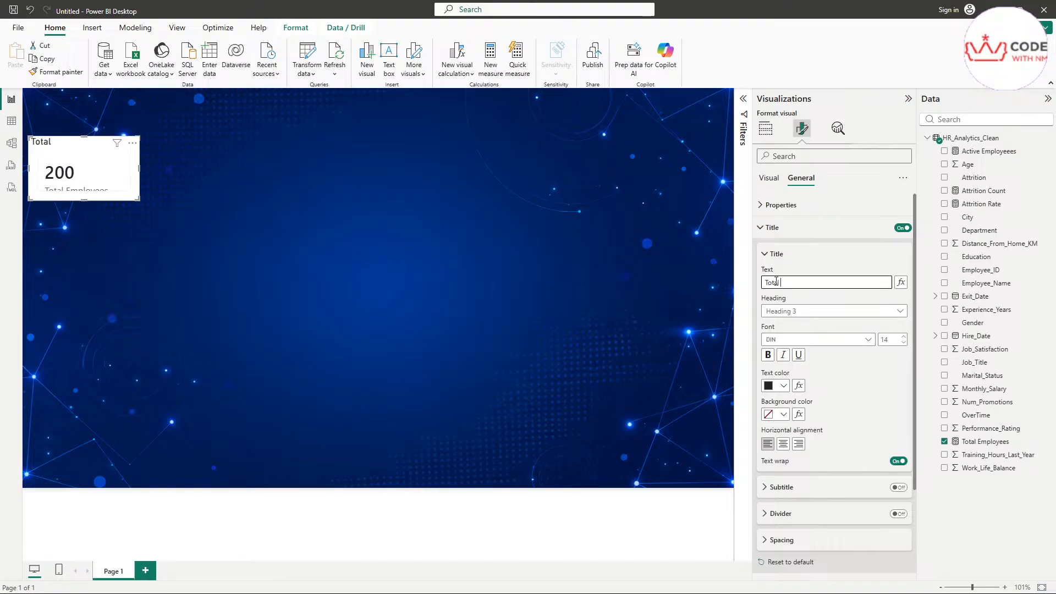
{"action": "type", "text": "Employees"}
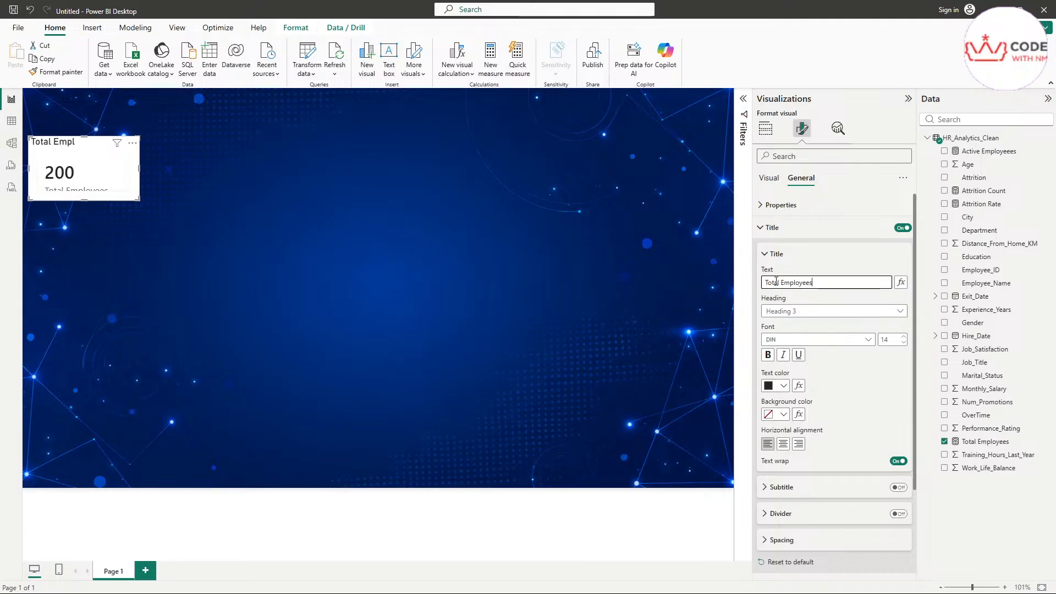
{"action": "left_click", "coordinate": [783, 341]}
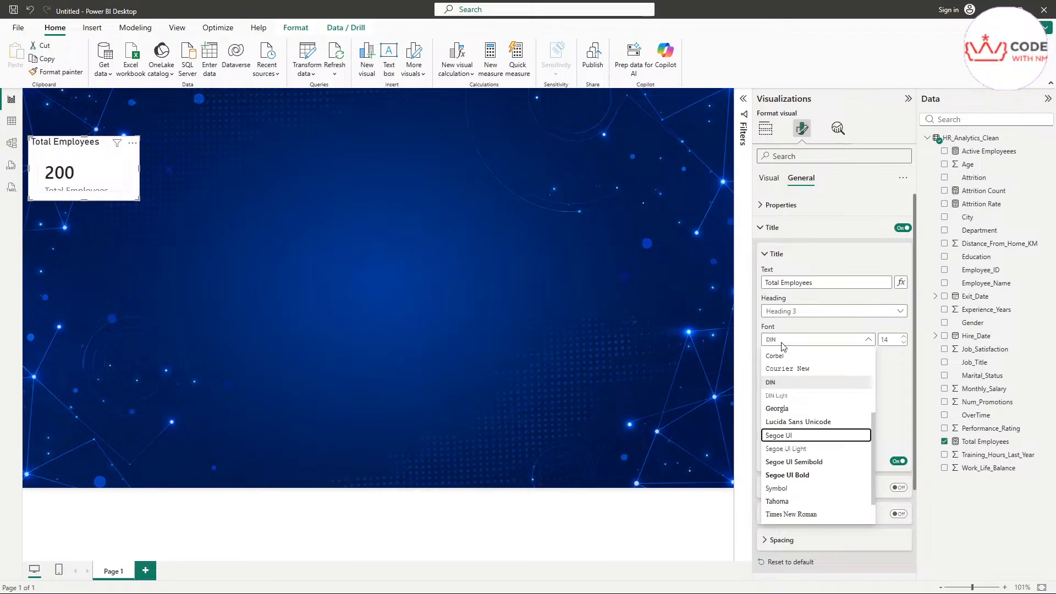
{"action": "left_click", "coordinate": [792, 435]}
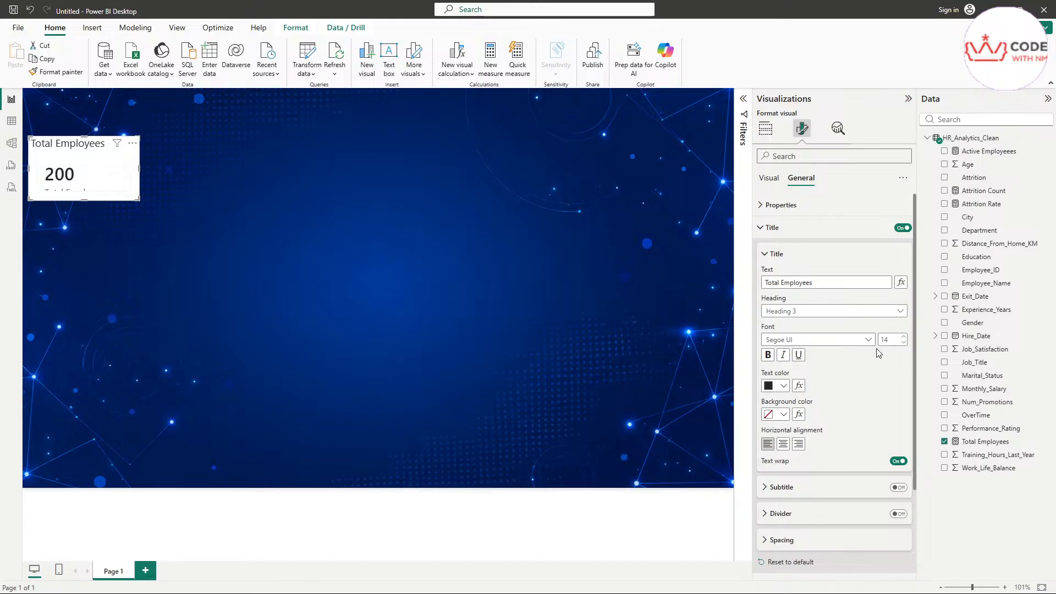
Step: Make the title 18 pt, bold and centre-aligned
{"action": "double_click", "coordinate": [891, 340]}
{"action": "type", "text": "18"}
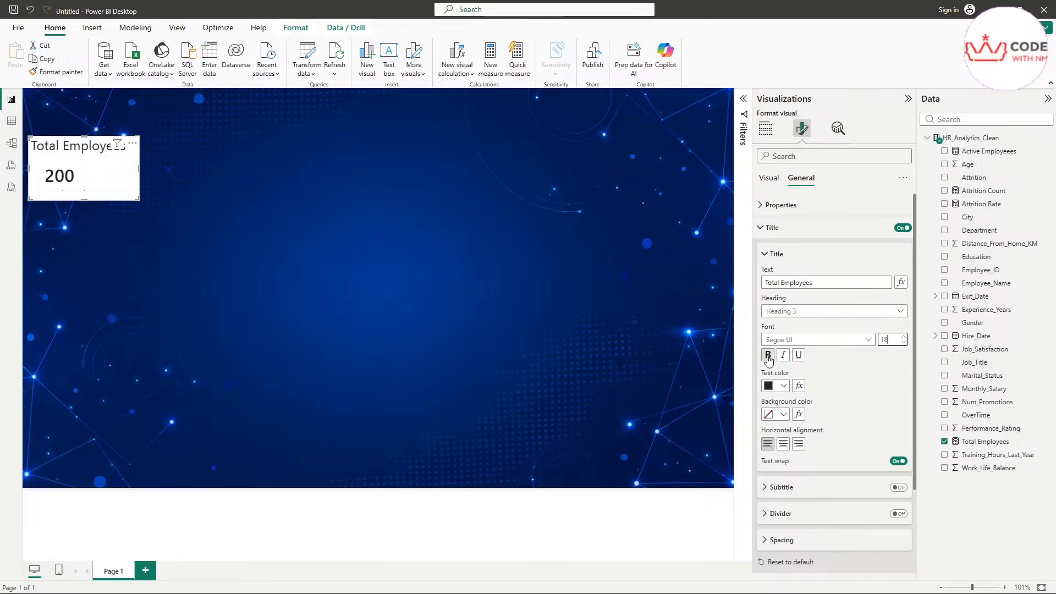
{"action": "left_click", "coordinate": [768, 354]}
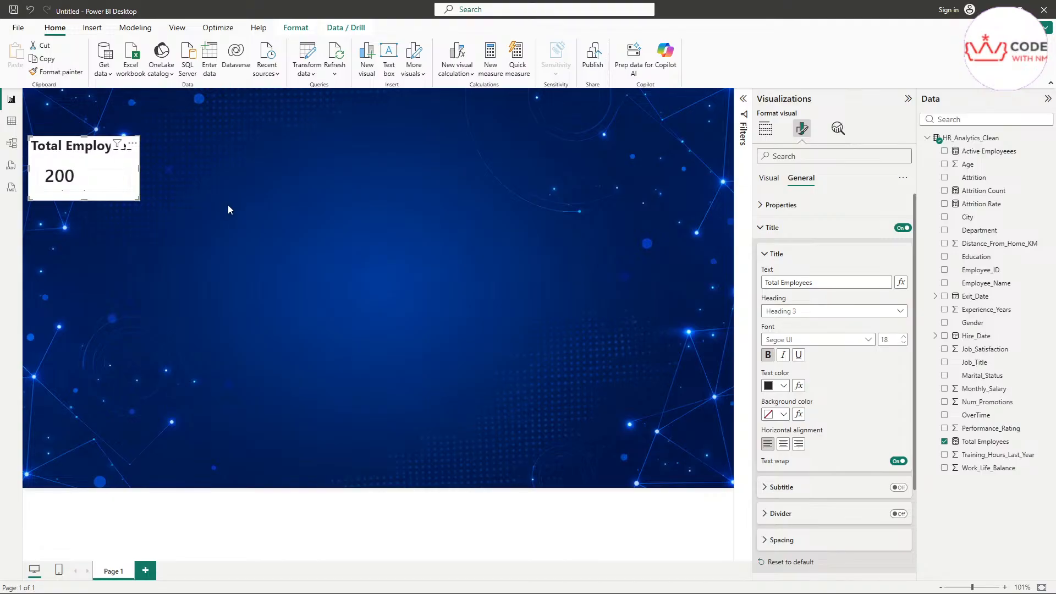
{"action": "scroll", "coordinate": [227, 205], "scroll_direction": "up", "scroll_amount": 5}
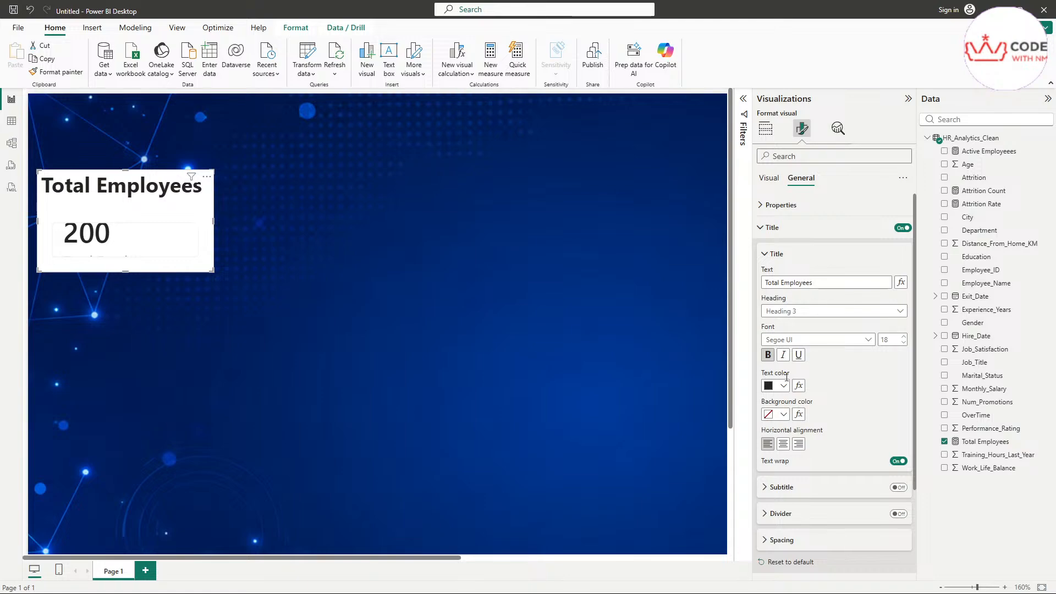
{"action": "left_click", "coordinate": [783, 446]}
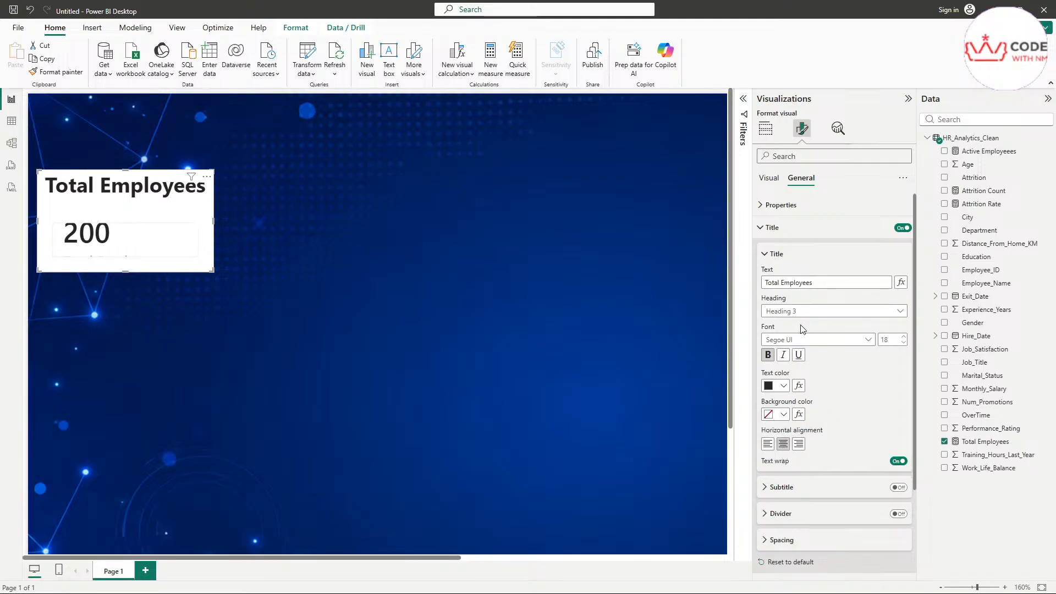
{"action": "left_click", "coordinate": [773, 231]}
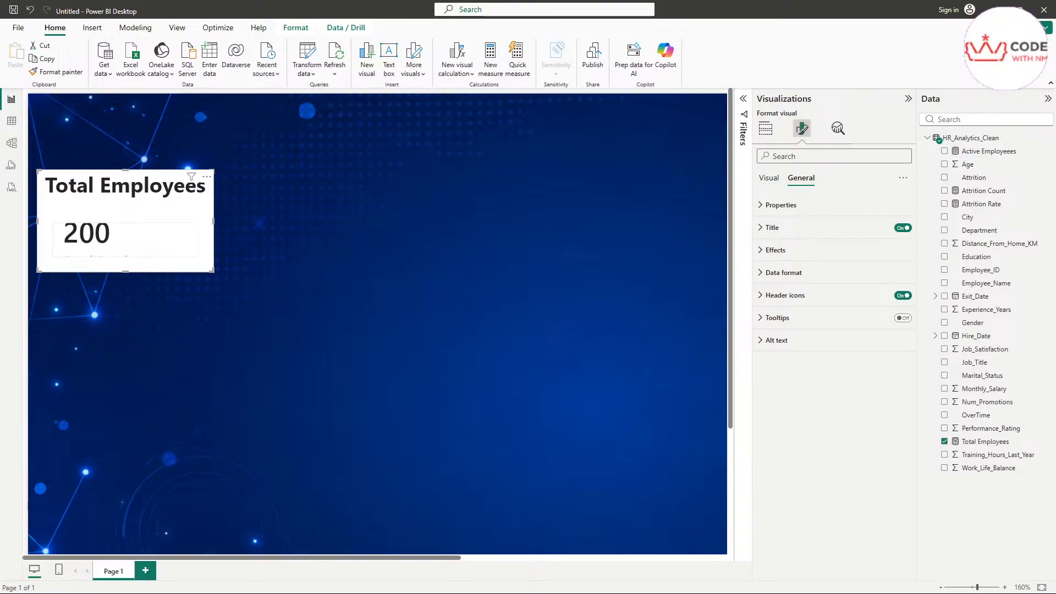
Step: Set the card background transparency to 100% so the network image shows through
{"action": "left_click", "coordinate": [771, 262]}
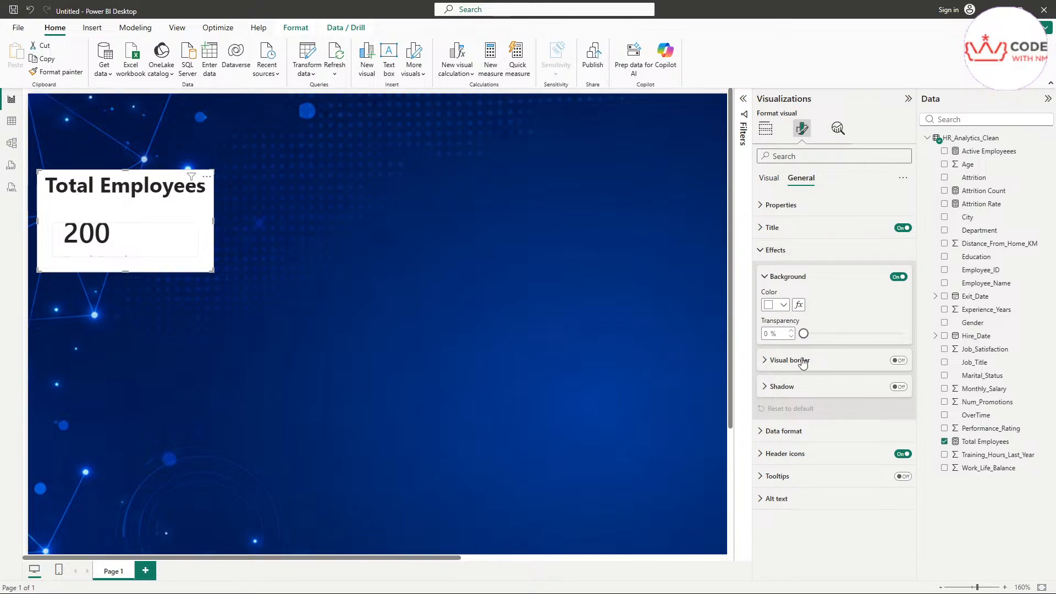
{"action": "left_click_drag", "start_coordinate": [804, 335], "coordinate": [906, 339]}
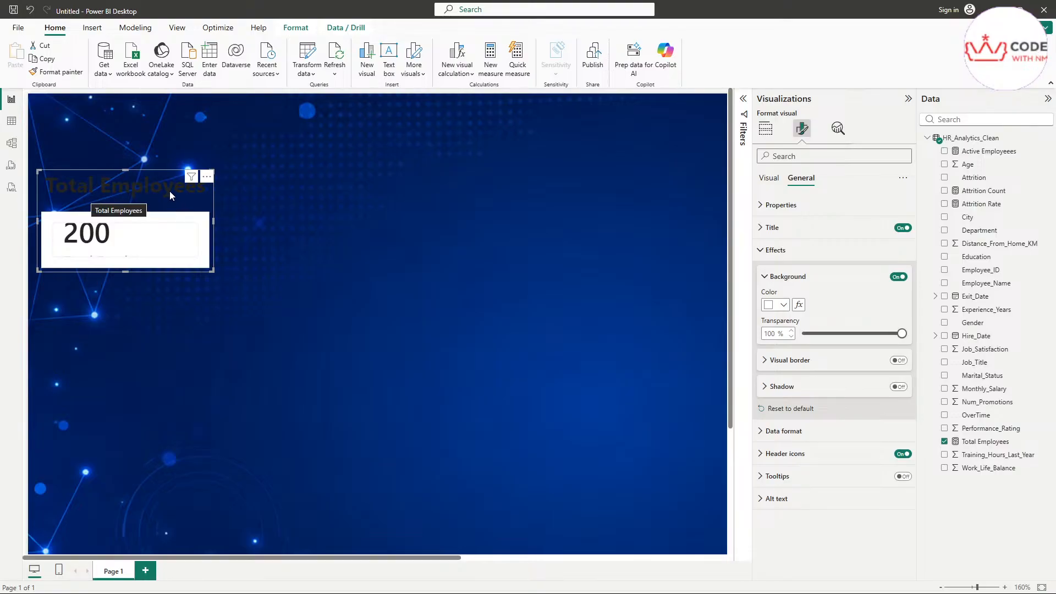
{"action": "left_click", "coordinate": [765, 276]}
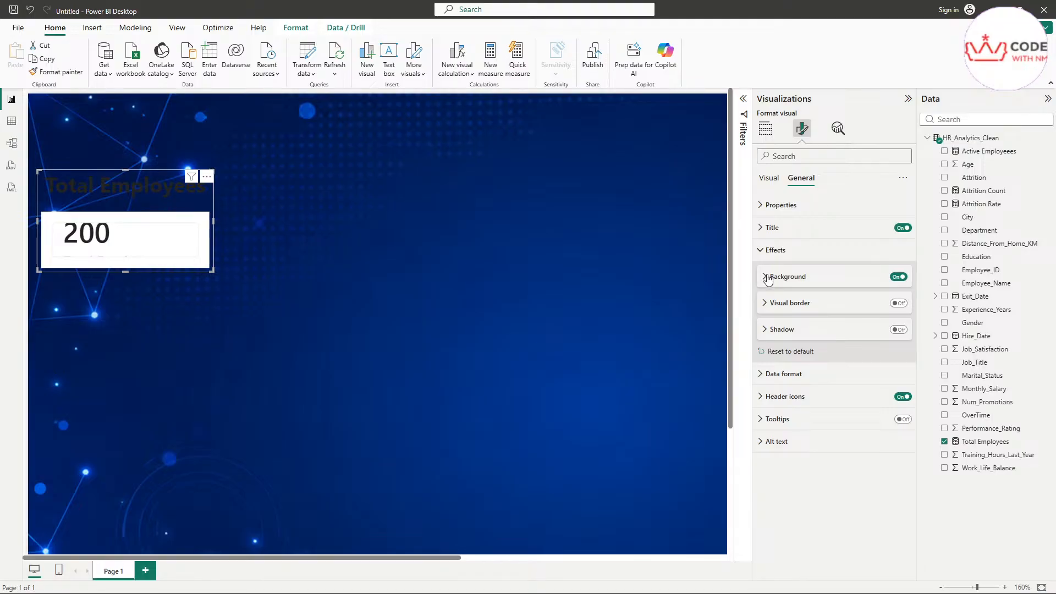
Step: Change the card title's text colour to white
{"action": "left_click", "coordinate": [762, 237]}
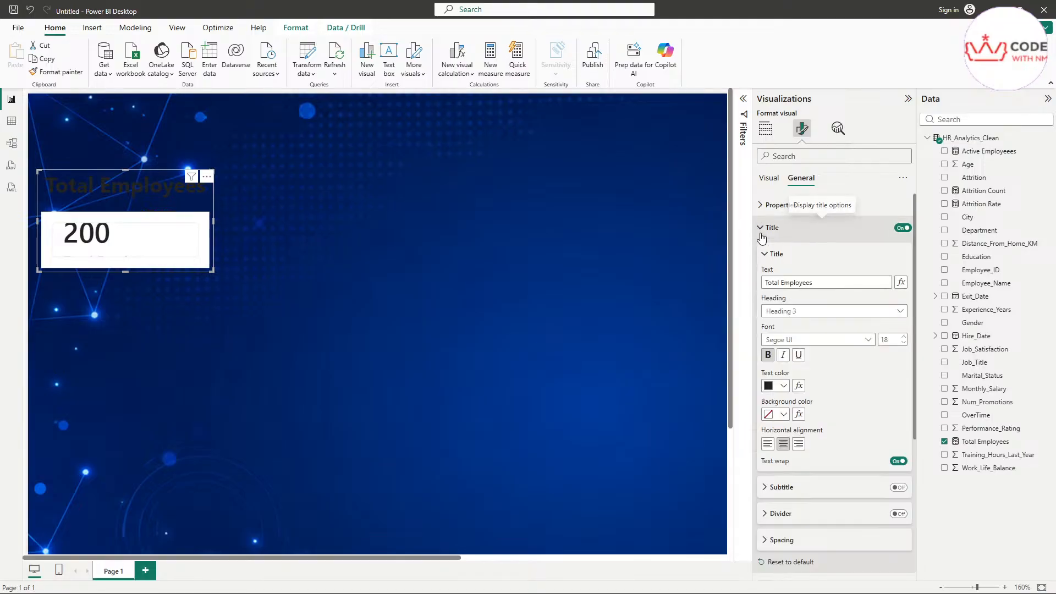
{"action": "left_click", "coordinate": [768, 388]}
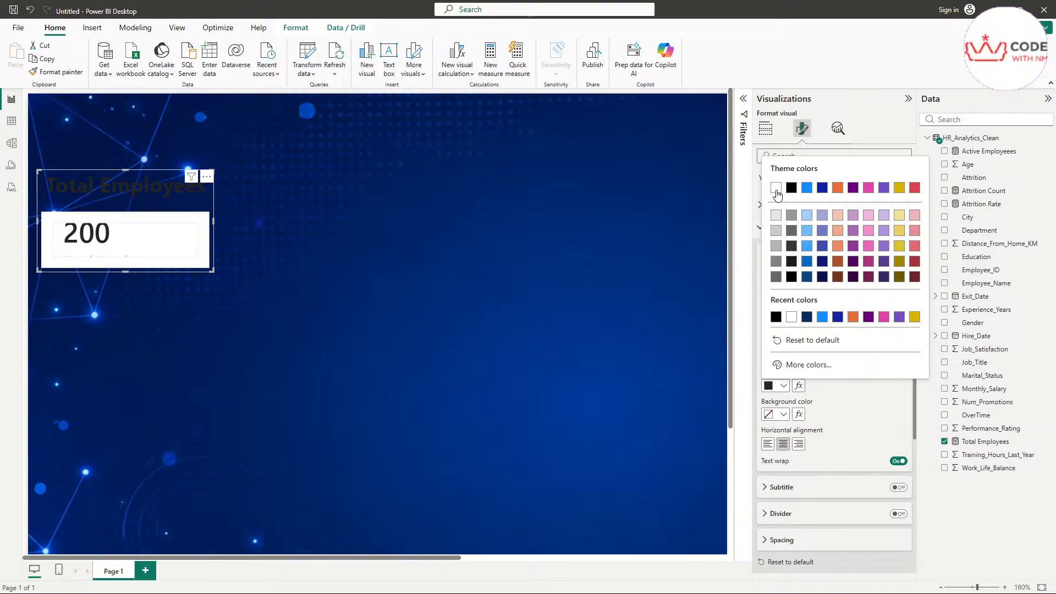
{"action": "left_click", "coordinate": [776, 193]}
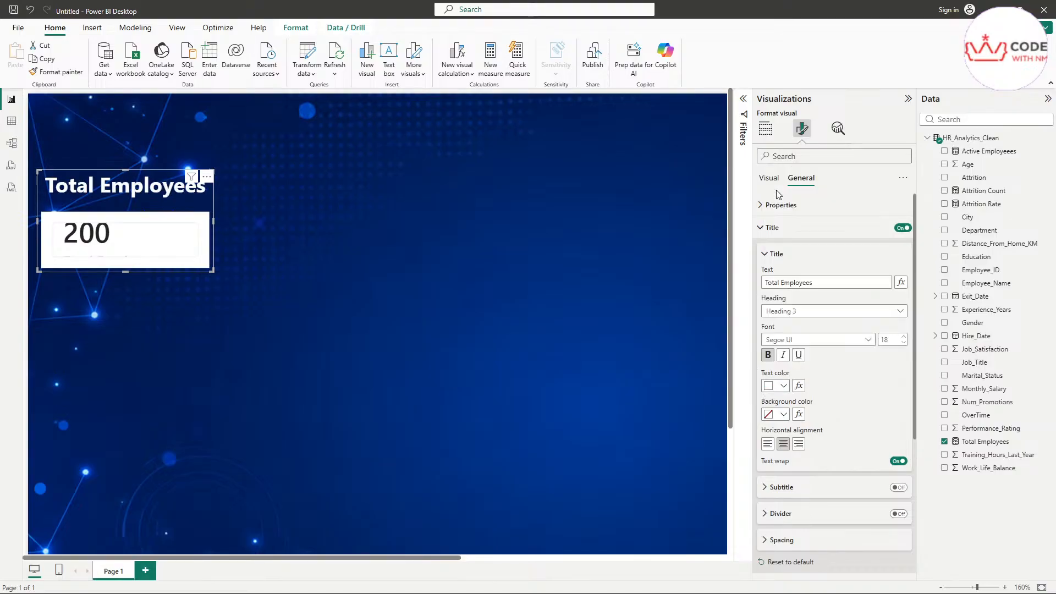
{"action": "left_click", "coordinate": [762, 234]}
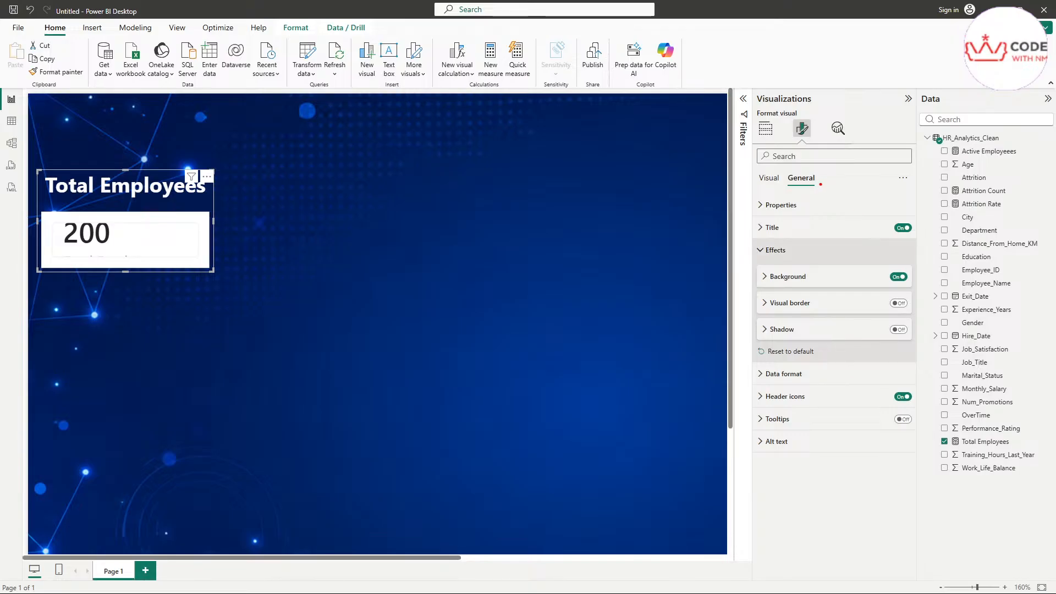
{"action": "mouse_move", "coordinate": [793, 191]}
{"action": "left_mouse_down"}
{"action": "mouse_move", "coordinate": [825, 190]}
{"action": "mouse_move", "coordinate": [813, 170]}
{"action": "mouse_move", "coordinate": [795, 191]}
{"action": "left_mouse_up"}
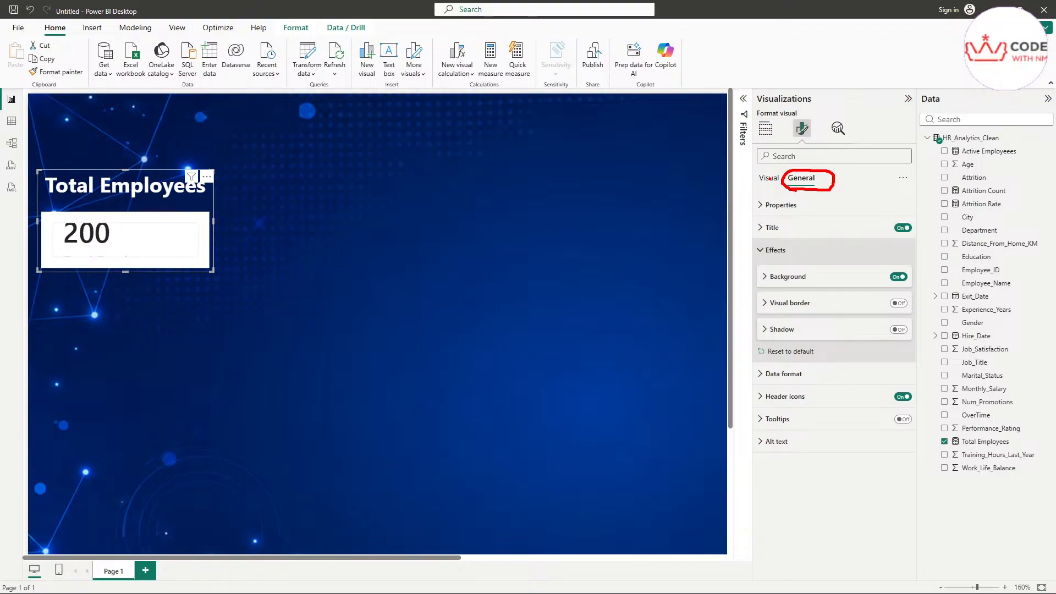
Step: In the Visual format options, set the multi-card layout Columns to 1
{"action": "key", "text": "Escape"}
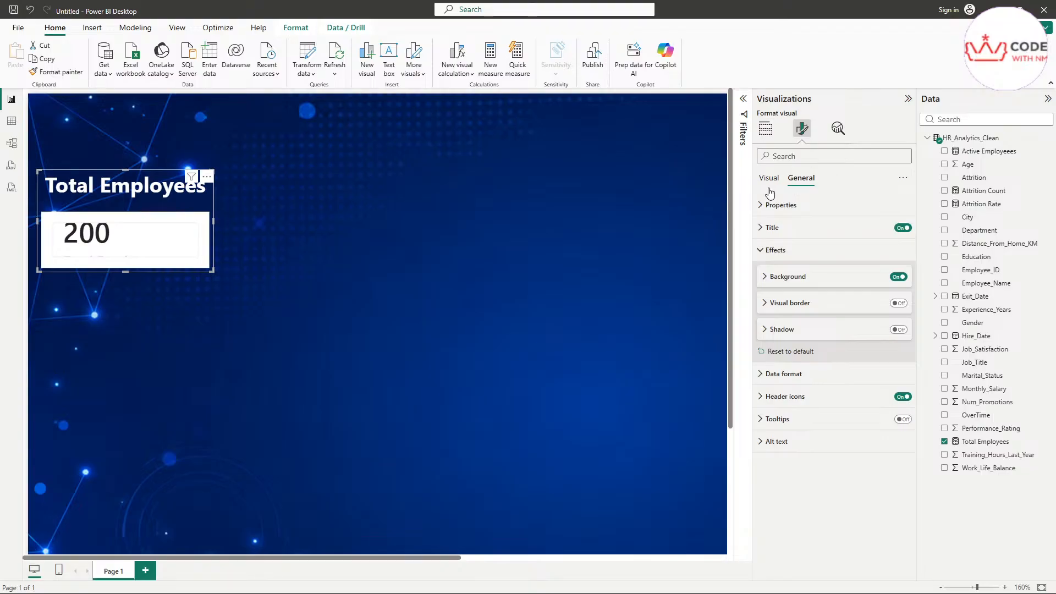
{"action": "key", "text": "ctrl+2"}
{"action": "mouse_move", "coordinate": [764, 189]}
{"action": "left_mouse_down"}
{"action": "mouse_move", "coordinate": [789, 180]}
{"action": "mouse_move", "coordinate": [759, 180]}
{"action": "left_mouse_up"}
{"action": "key", "text": "Escape"}
{"action": "left_click", "coordinate": [769, 179]}
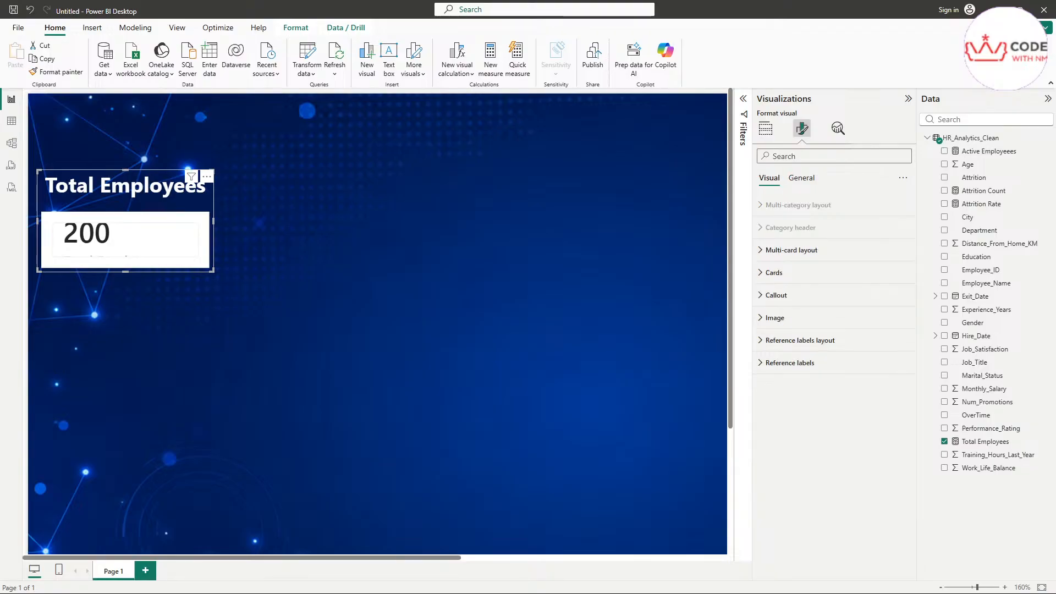
{"action": "left_click", "coordinate": [777, 253]}
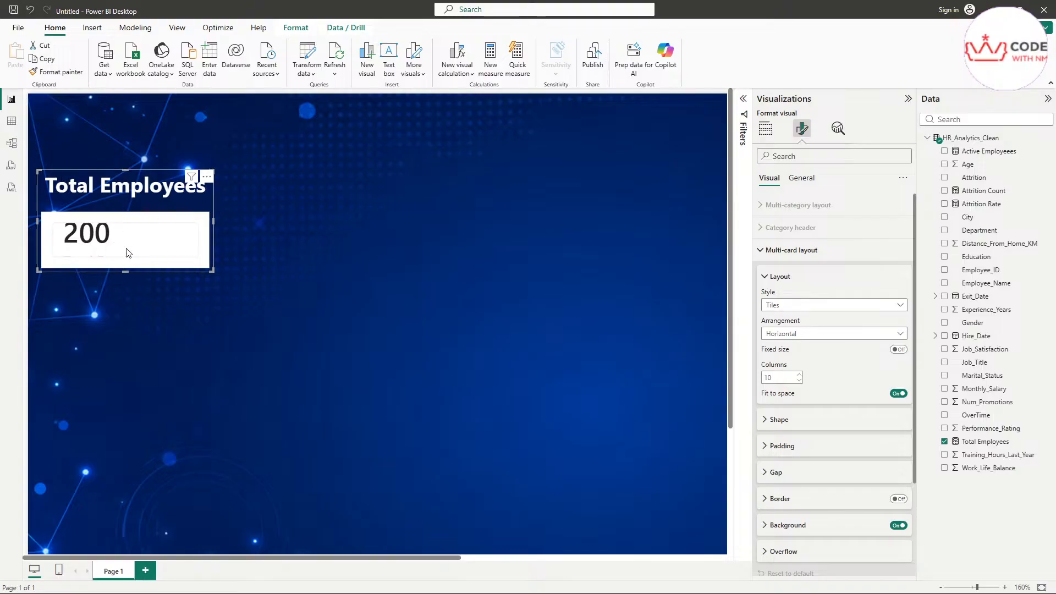
{"action": "double_click", "coordinate": [776, 379]}
{"action": "type", "text": "1"}
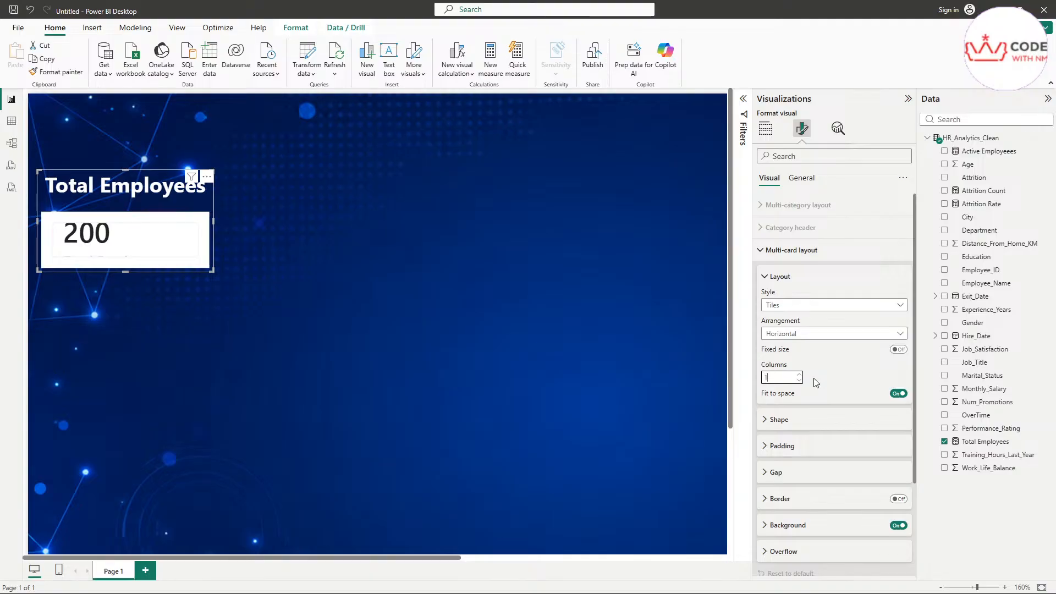
{"action": "key", "text": "Return"}
Step: Review the padding, shape and gap settings, then bring up the Cards settings
{"action": "left_click", "coordinate": [797, 278]}
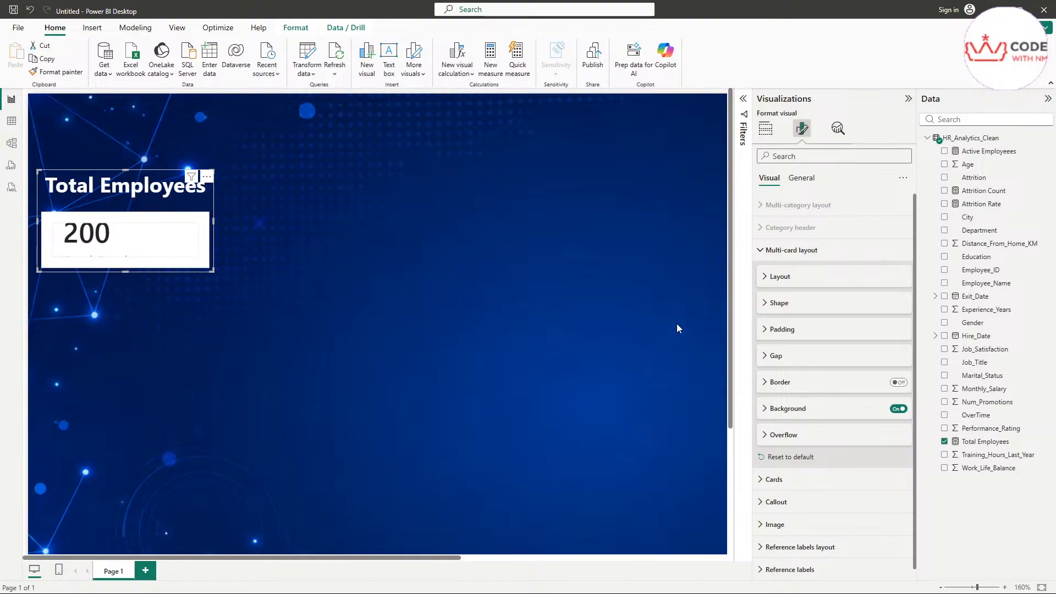
{"action": "left_click", "coordinate": [800, 330]}
{"action": "left_click", "coordinate": [800, 330]}
{"action": "left_click", "coordinate": [781, 302]}
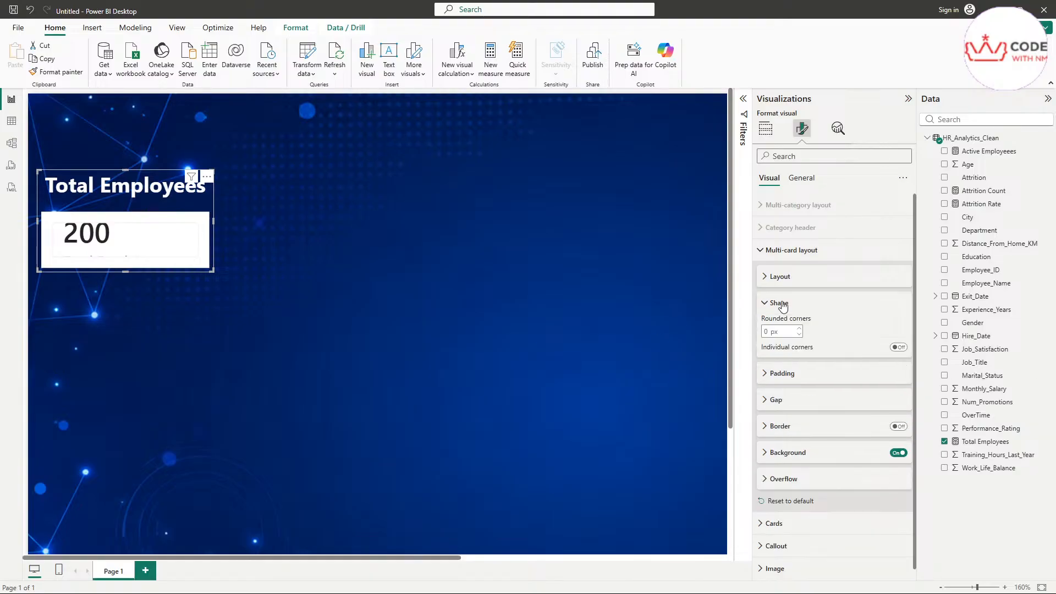
{"action": "left_click", "coordinate": [781, 303]}
{"action": "left_click", "coordinate": [796, 358]}
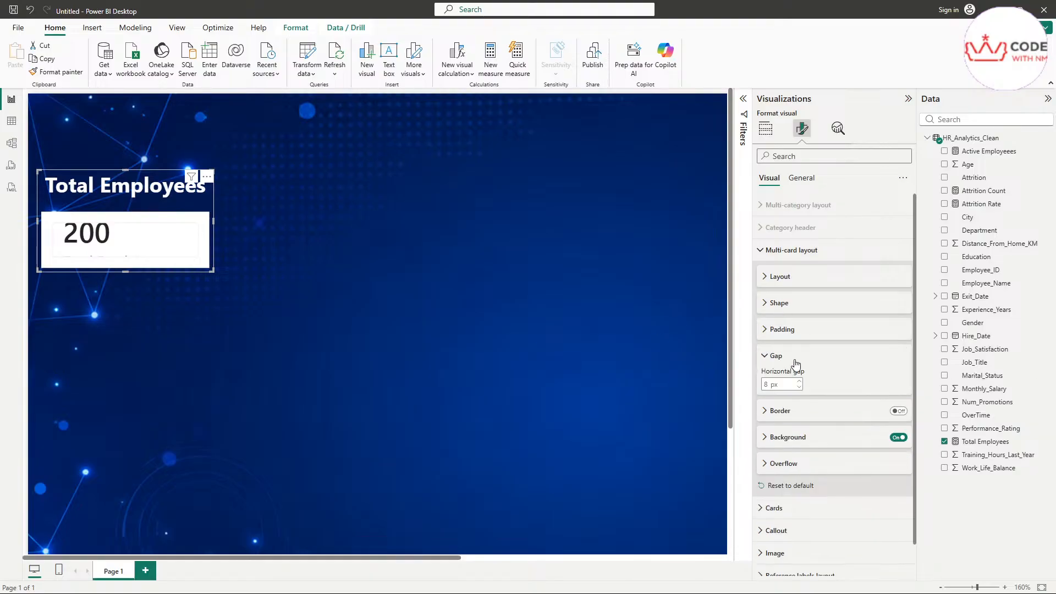
{"action": "left_click", "coordinate": [796, 357]}
{"action": "left_click", "coordinate": [762, 250]}
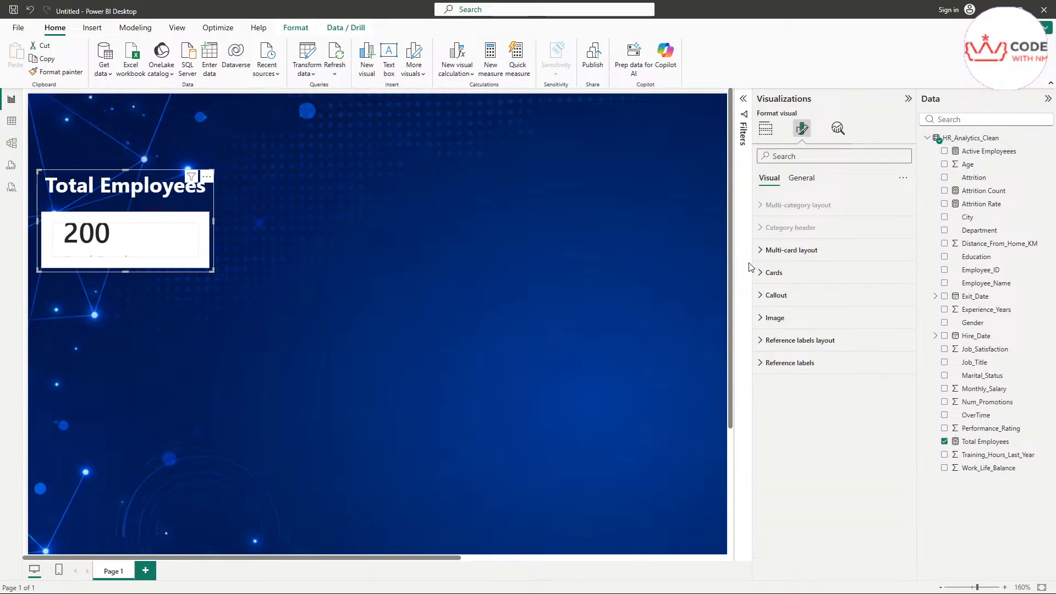
{"action": "left_click", "coordinate": [763, 272]}
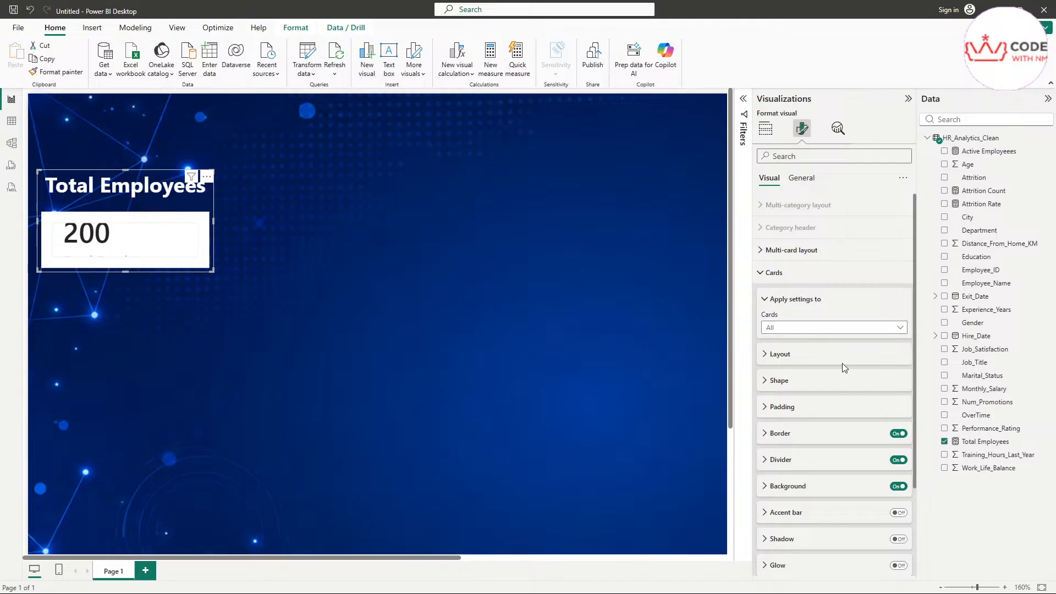
Step: Switch off the card tile's border, divider and background
{"action": "left_click", "coordinate": [808, 363]}
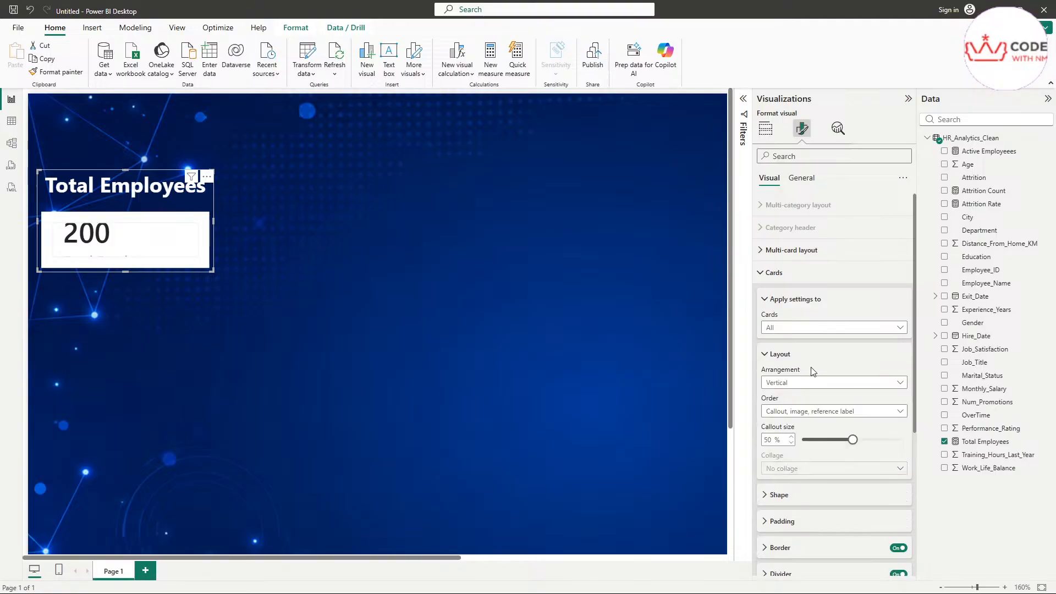
{"action": "left_click", "coordinate": [795, 357]}
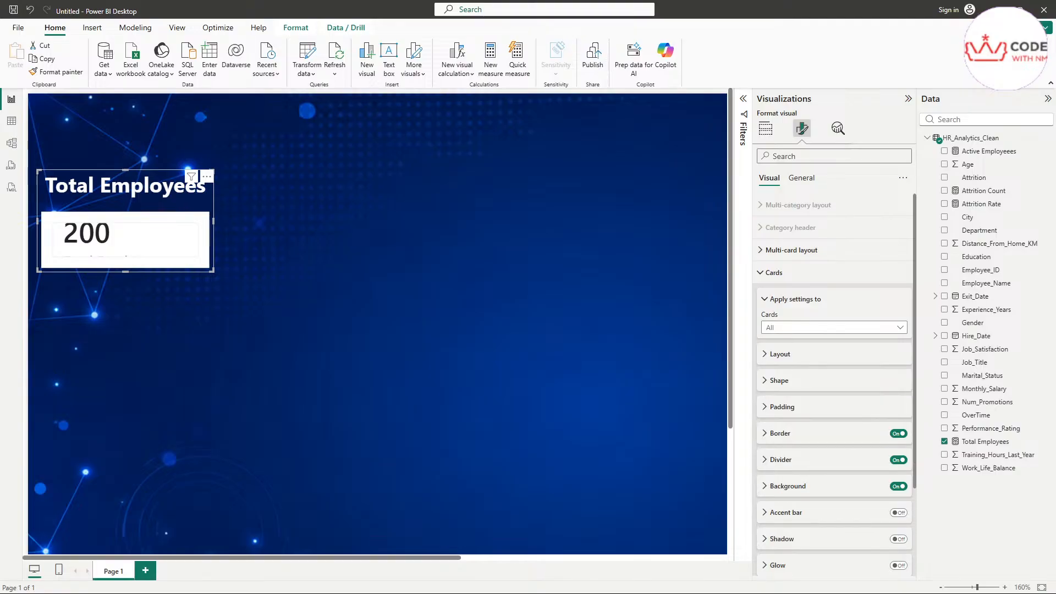
{"action": "left_click", "coordinate": [773, 386]}
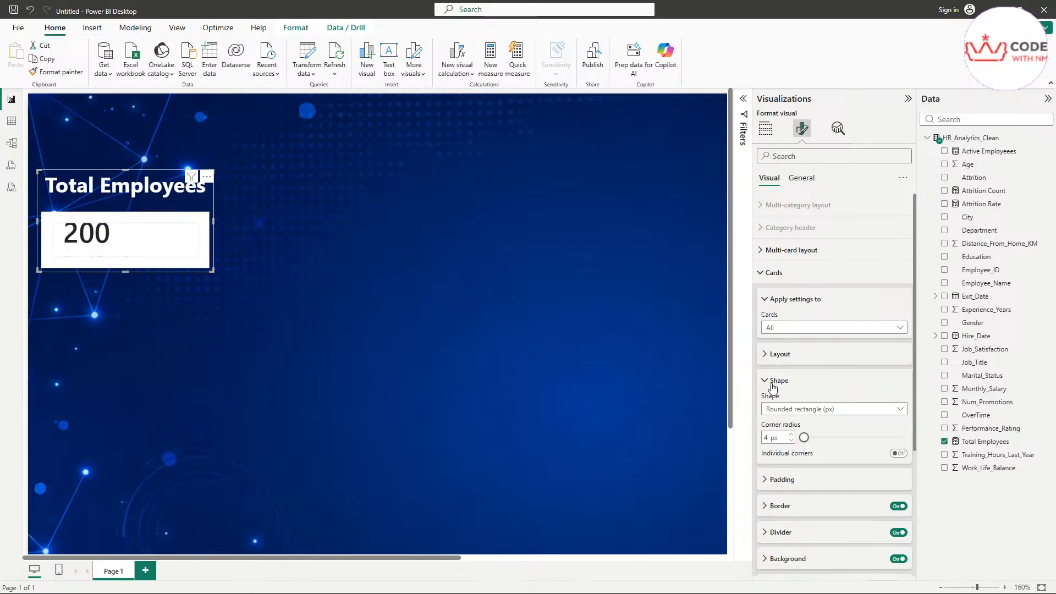
{"action": "left_click", "coordinate": [784, 385]}
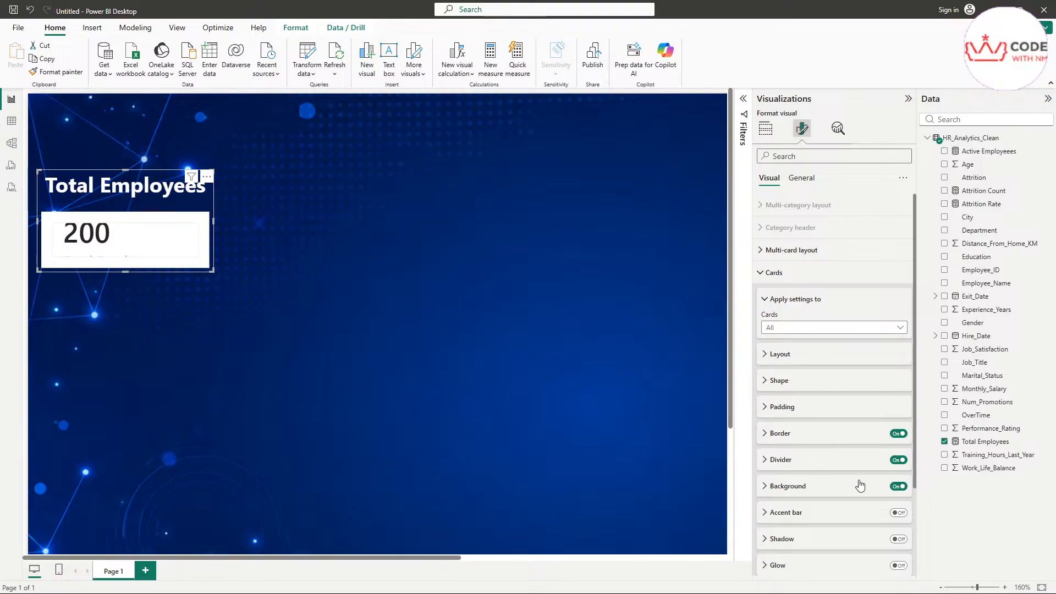
{"action": "left_click", "coordinate": [899, 435]}
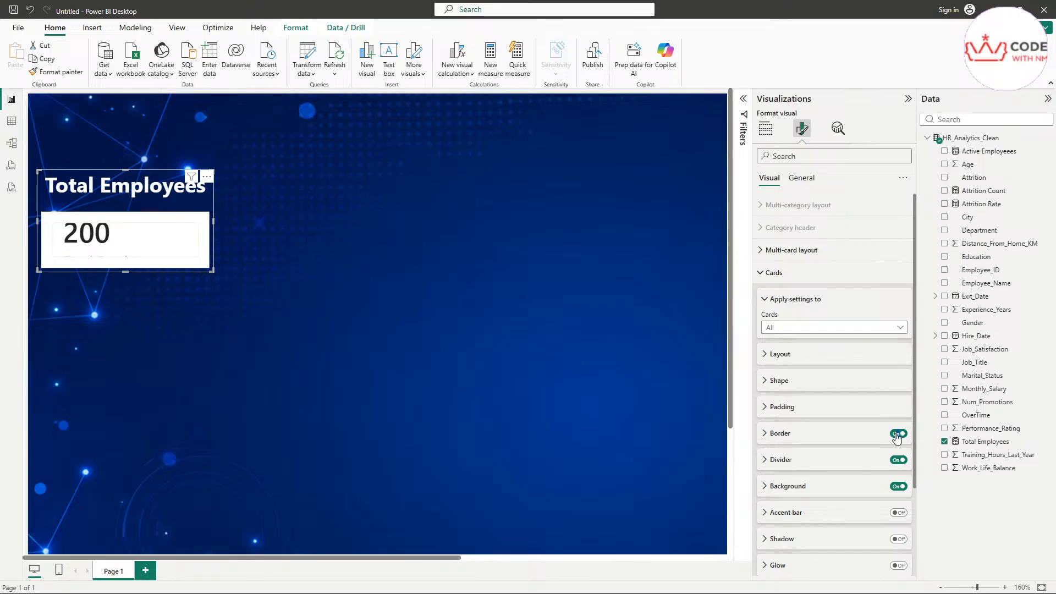
{"action": "left_click", "coordinate": [899, 460]}
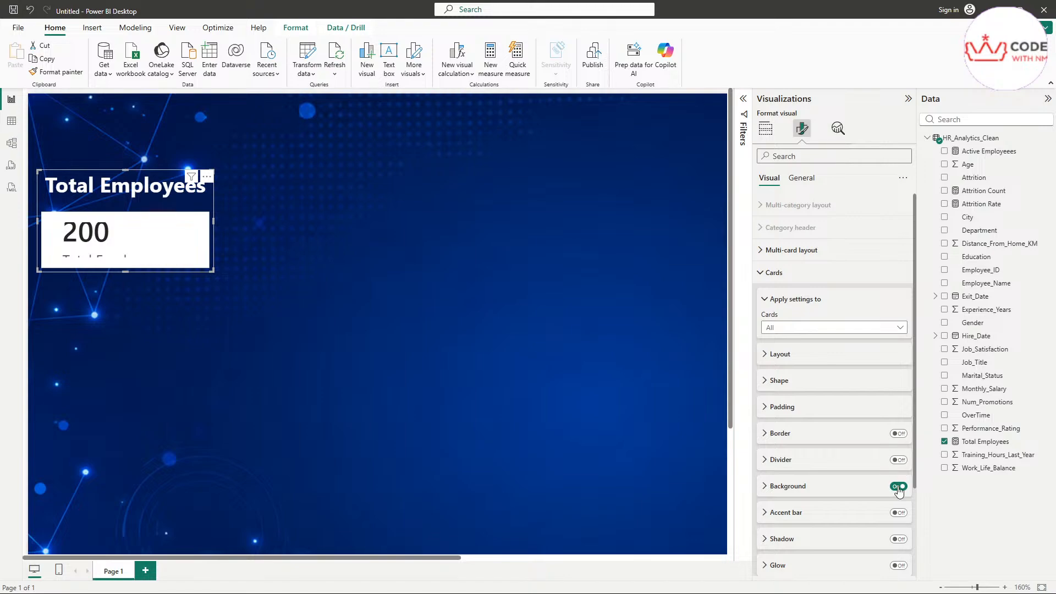
{"action": "left_click", "coordinate": [899, 487]}
{"action": "scroll", "coordinate": [792, 403], "scroll_direction": "down", "scroll_amount": 2}
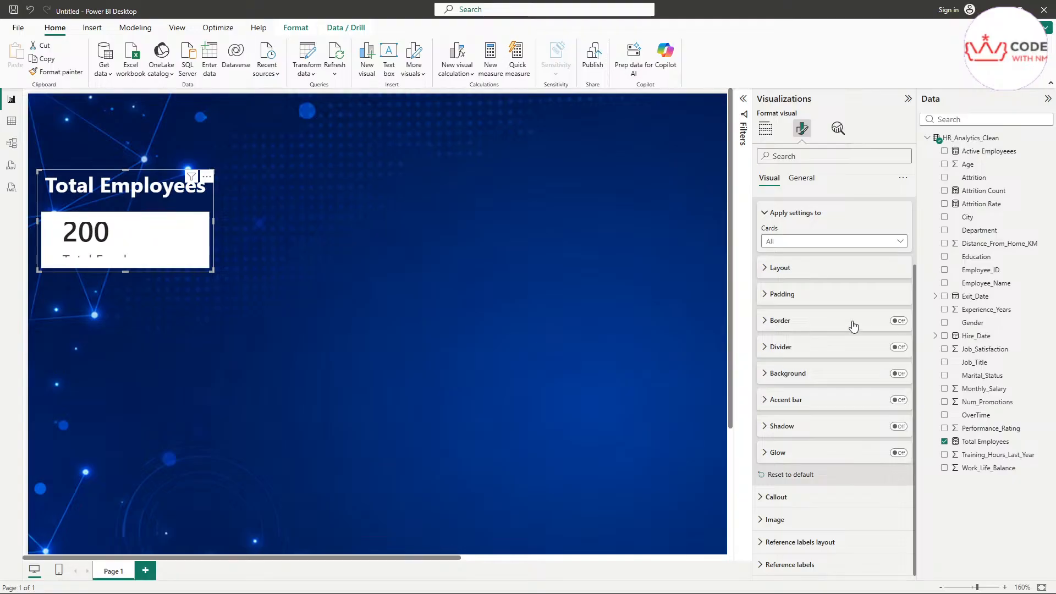
Step: Collapse the Cards section and display the Callout settings
{"action": "left_click", "coordinate": [766, 215]}
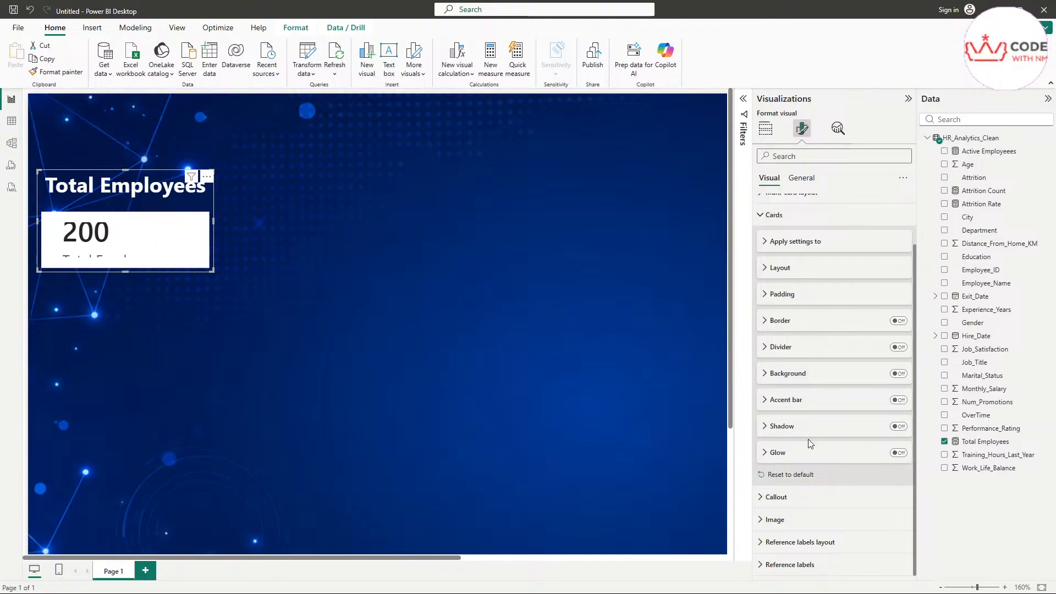
{"action": "left_click", "coordinate": [773, 215]}
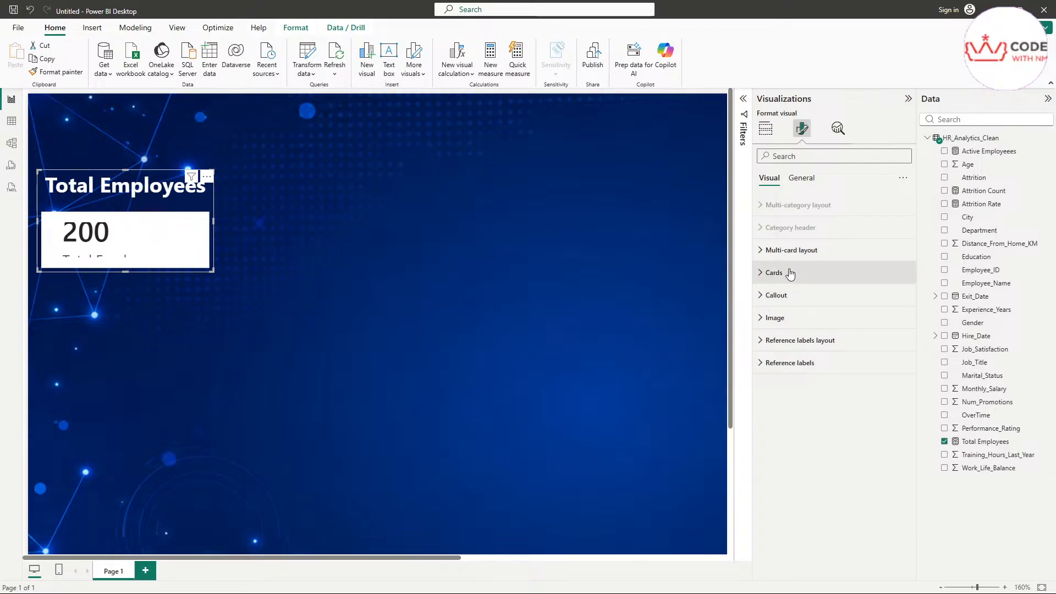
{"action": "left_click", "coordinate": [776, 295]}
{"action": "scroll", "coordinate": [829, 408], "scroll_direction": "down", "scroll_amount": 1}
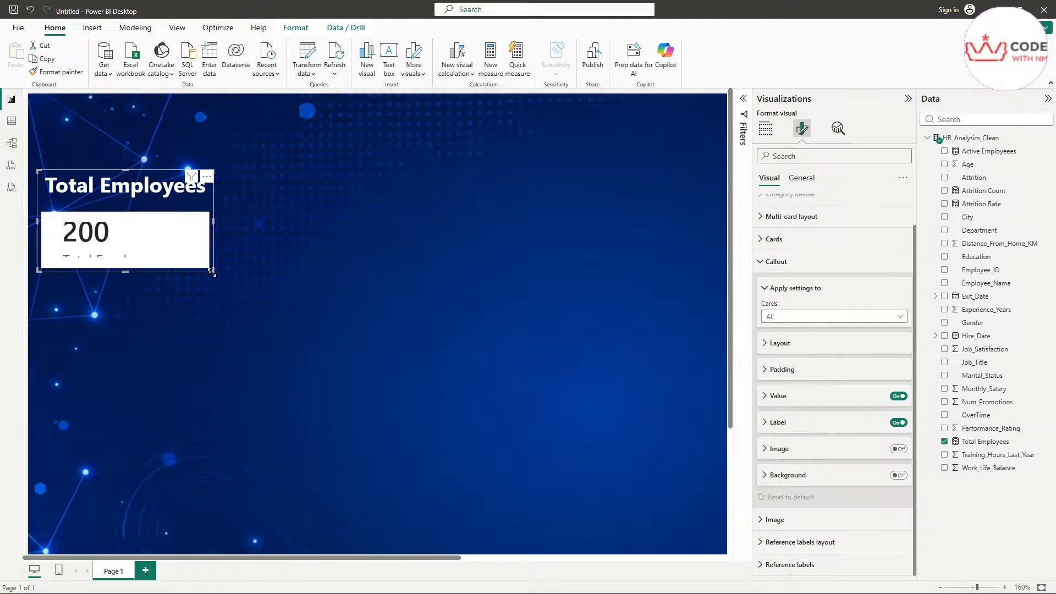
{"action": "left_click_drag", "start_coordinate": [212, 271], "coordinate": [276, 337]}
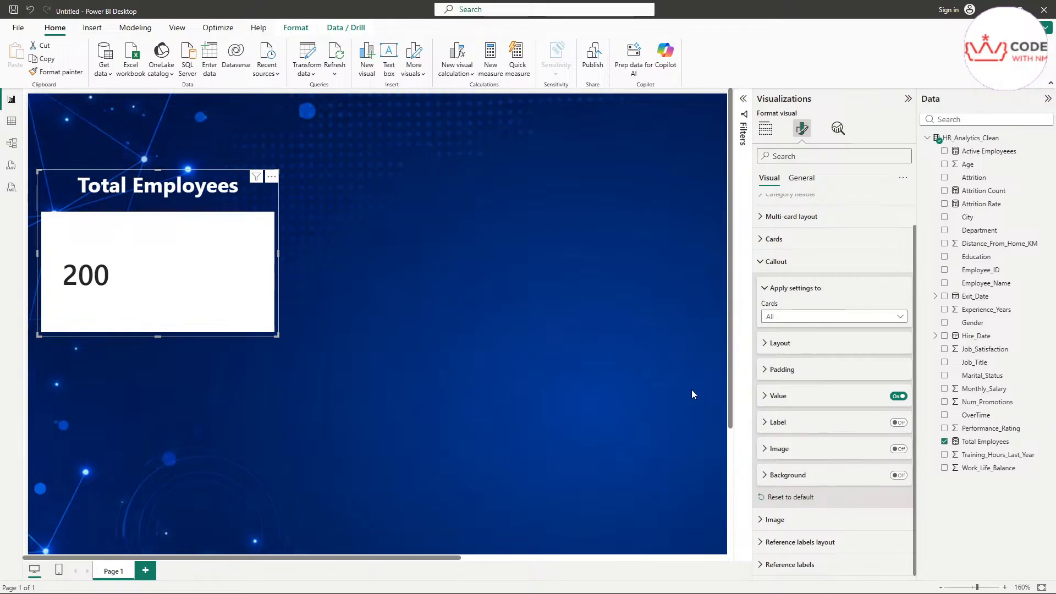
{"action": "left_click", "coordinate": [898, 396]}
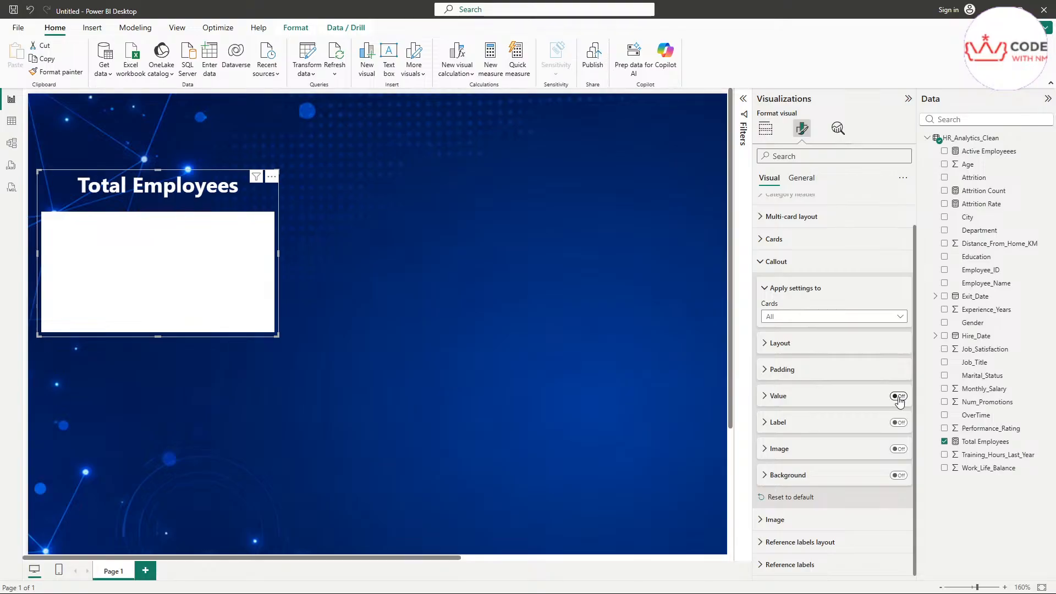
{"action": "left_click", "coordinate": [898, 398]}
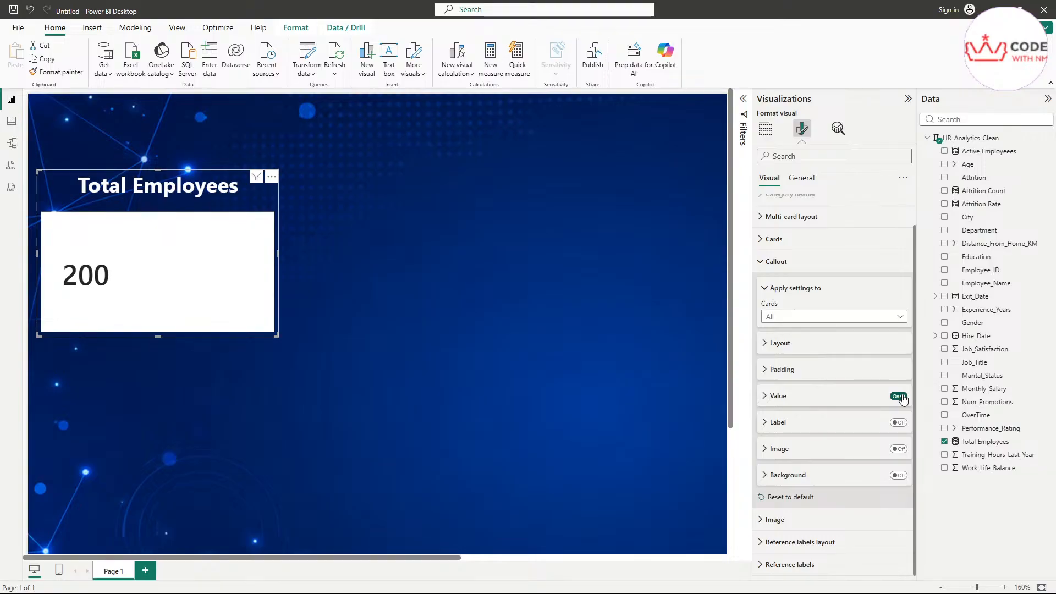
Step: Check the Columns value in the multi-card layout options
{"action": "scroll", "coordinate": [794, 228], "scroll_direction": "up", "scroll_amount": 1}
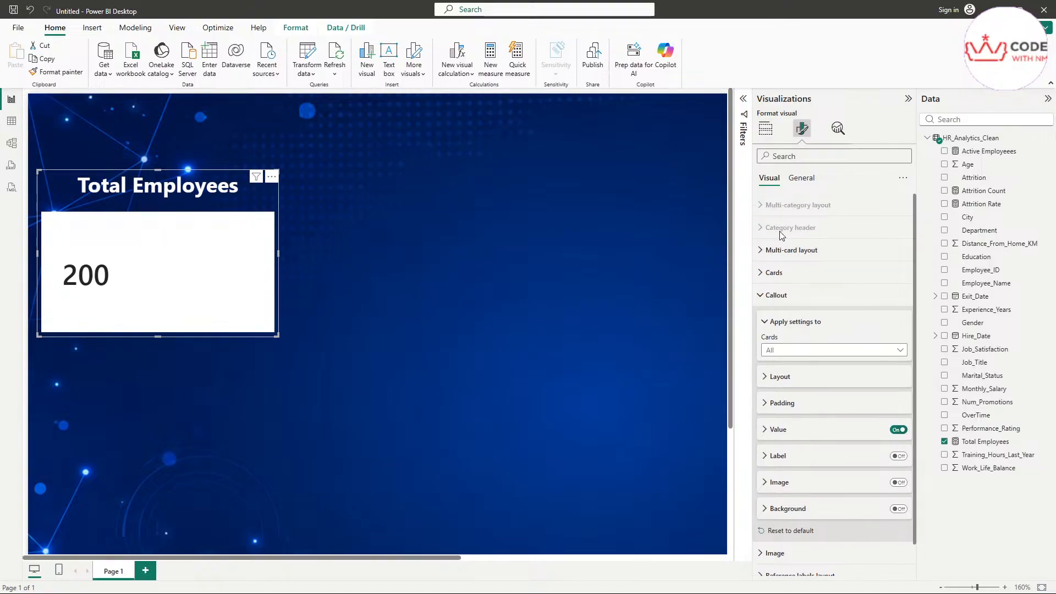
{"action": "left_click", "coordinate": [761, 251]}
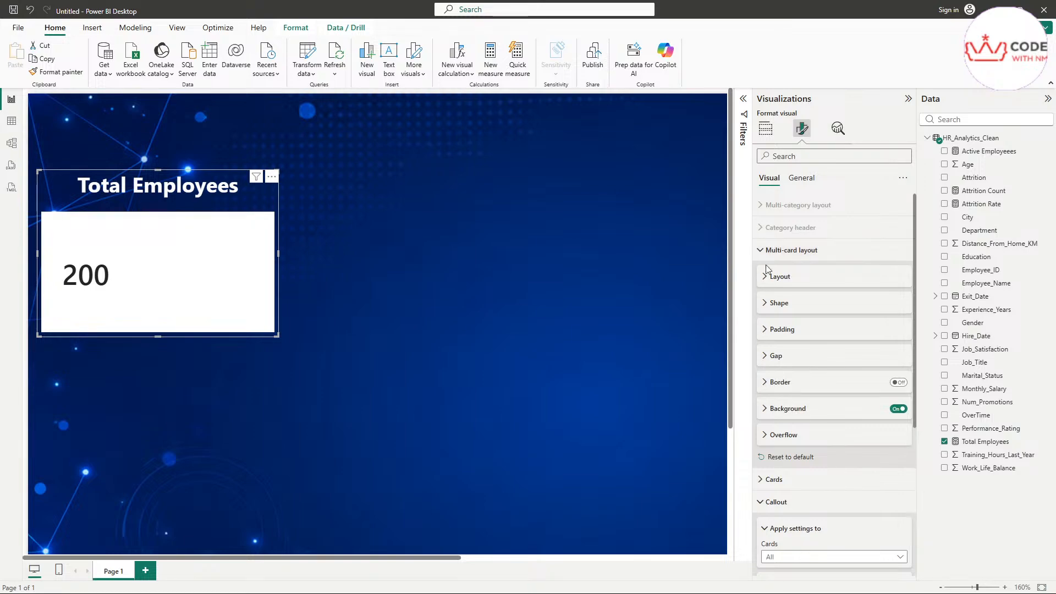
{"action": "left_click", "coordinate": [770, 277]}
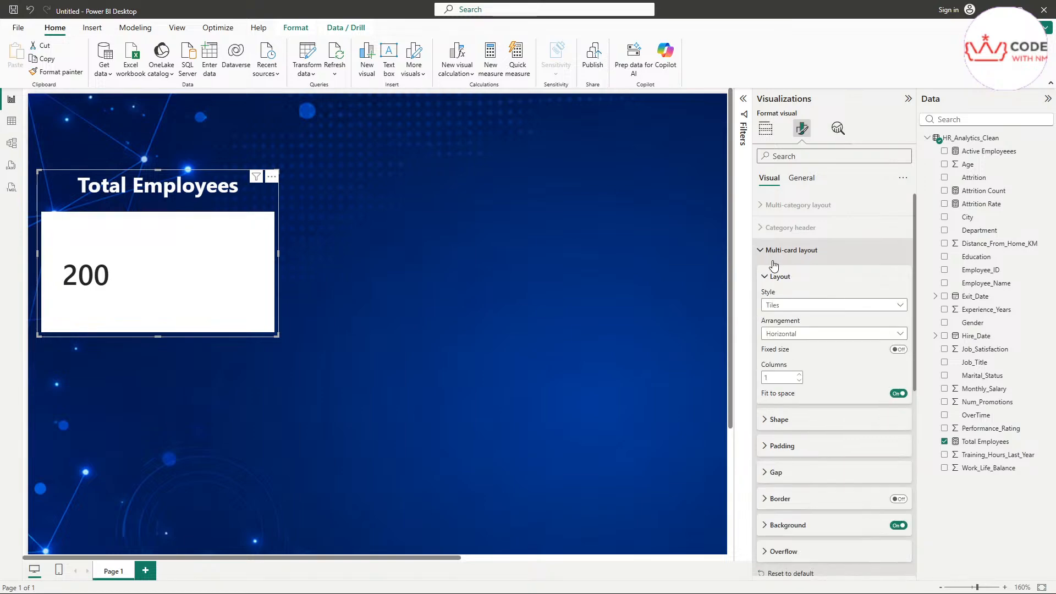
{"action": "left_click", "coordinate": [772, 278]}
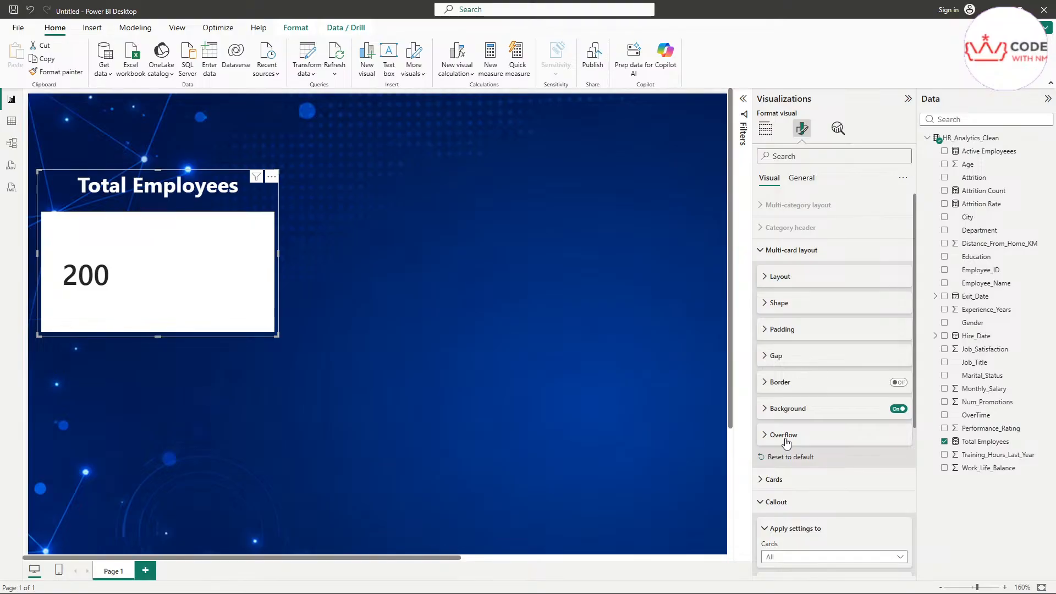
{"action": "left_click", "coordinate": [776, 280]}
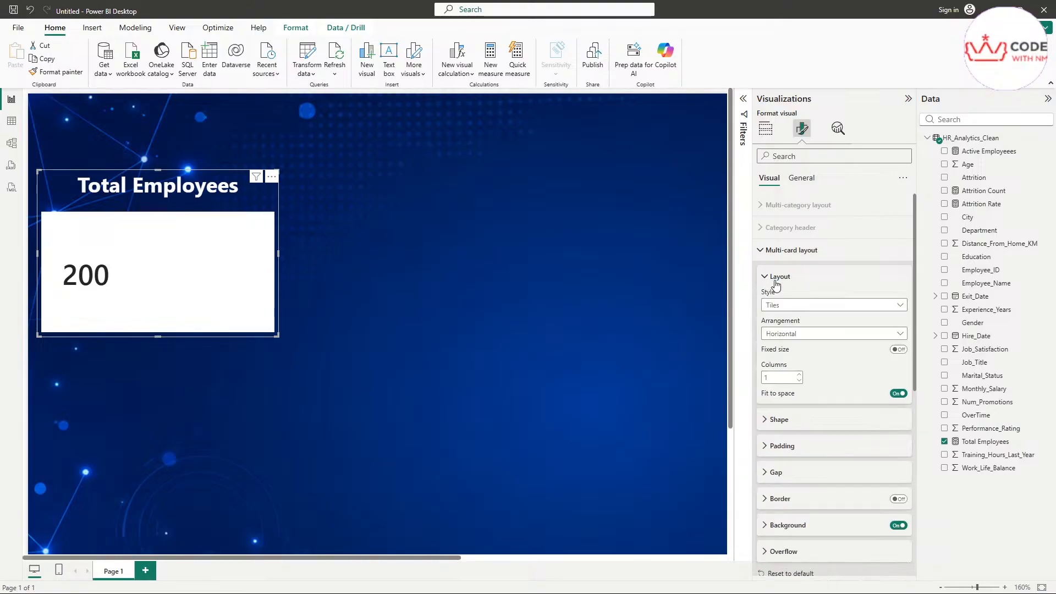
{"action": "left_click", "coordinate": [775, 379]}
{"action": "left_click", "coordinate": [836, 282]}
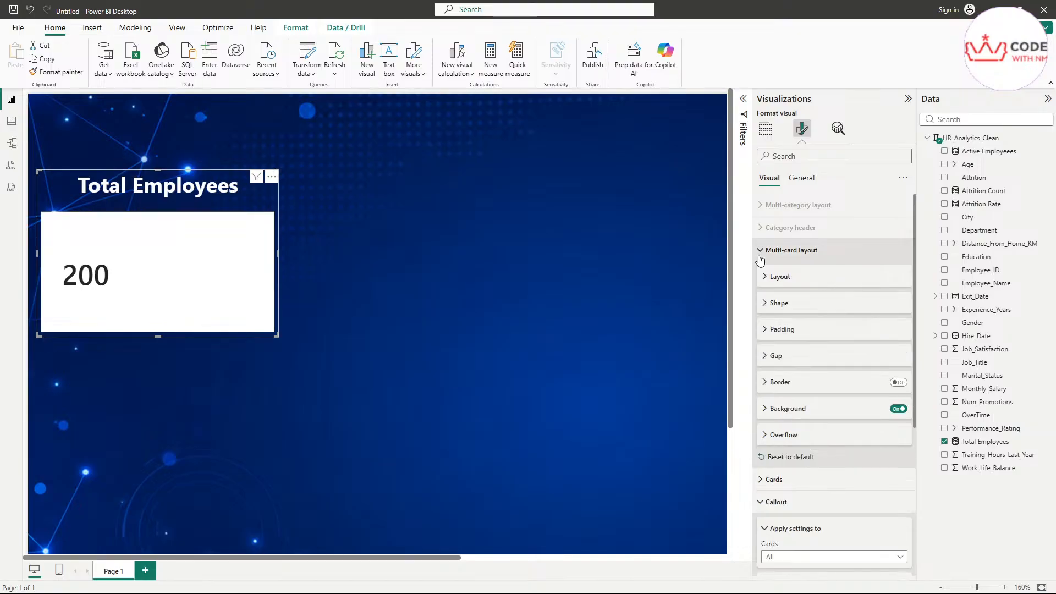
Step: Collapse the layout sections and bring the dashboard.png reference image over the report
{"action": "left_click", "coordinate": [792, 250]}
{"action": "left_click", "coordinate": [773, 324]}
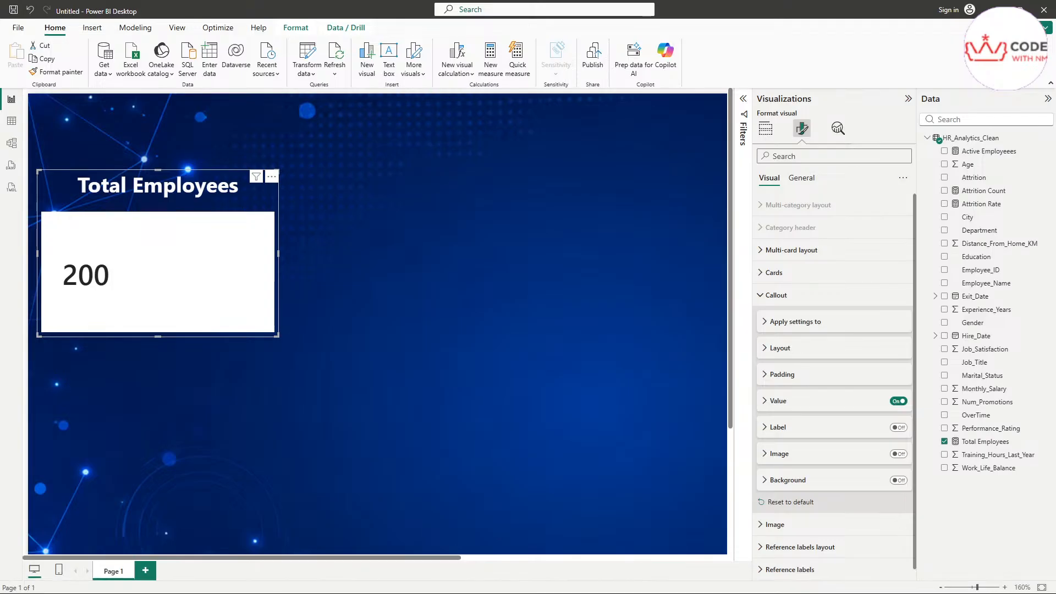
{"action": "left_click_drag", "start_coordinate": [1055, 187], "coordinate": [651, 178]}
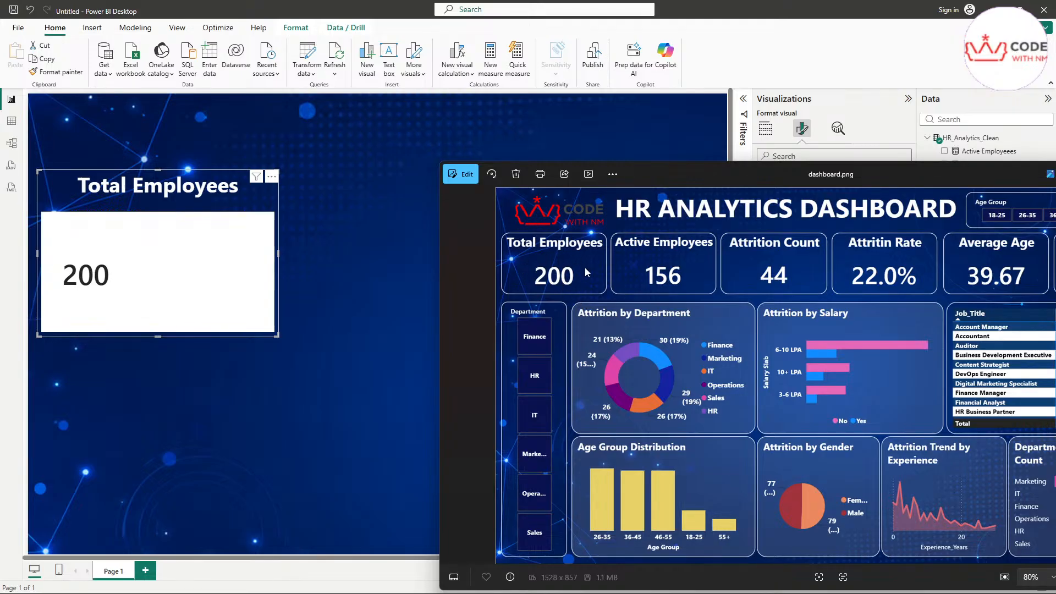
Step: Drag the dashboard.png Photos window off to the right edge of the screen
{"action": "left_click_drag", "start_coordinate": [663, 186], "coordinate": [1055, 231]}
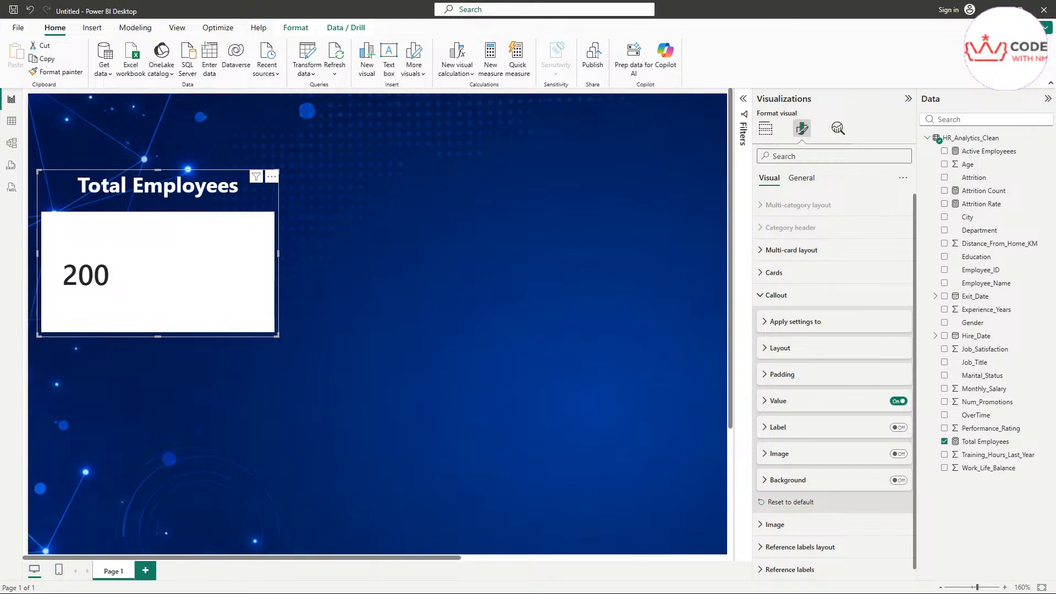
Step: Turn off the multi-card layout's white background and bring up the Callout value formatting
{"action": "left_click", "coordinate": [762, 252]}
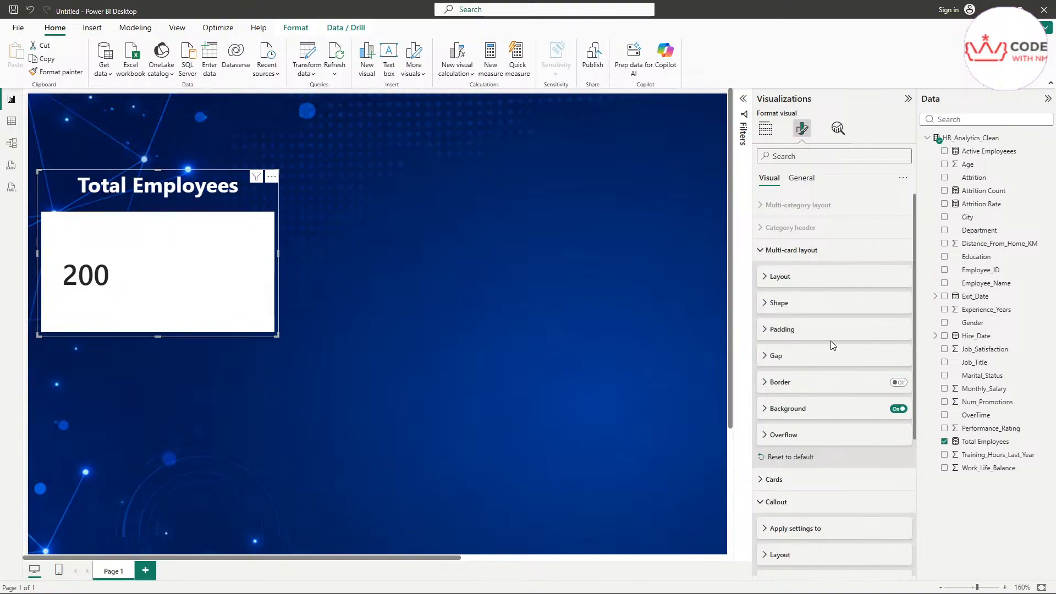
{"action": "left_click", "coordinate": [897, 410]}
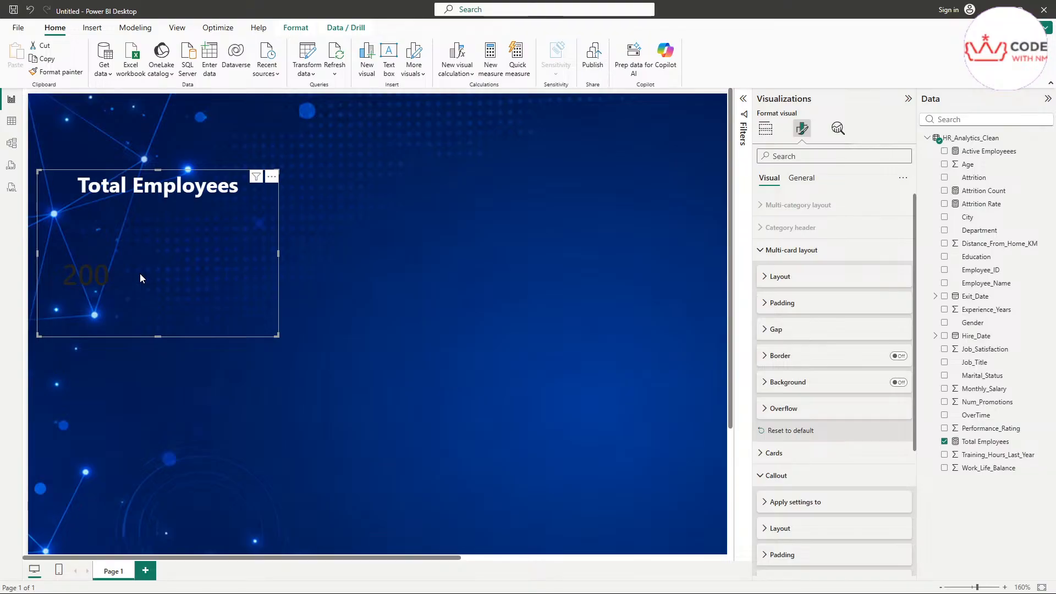
{"action": "left_click", "coordinate": [767, 254]}
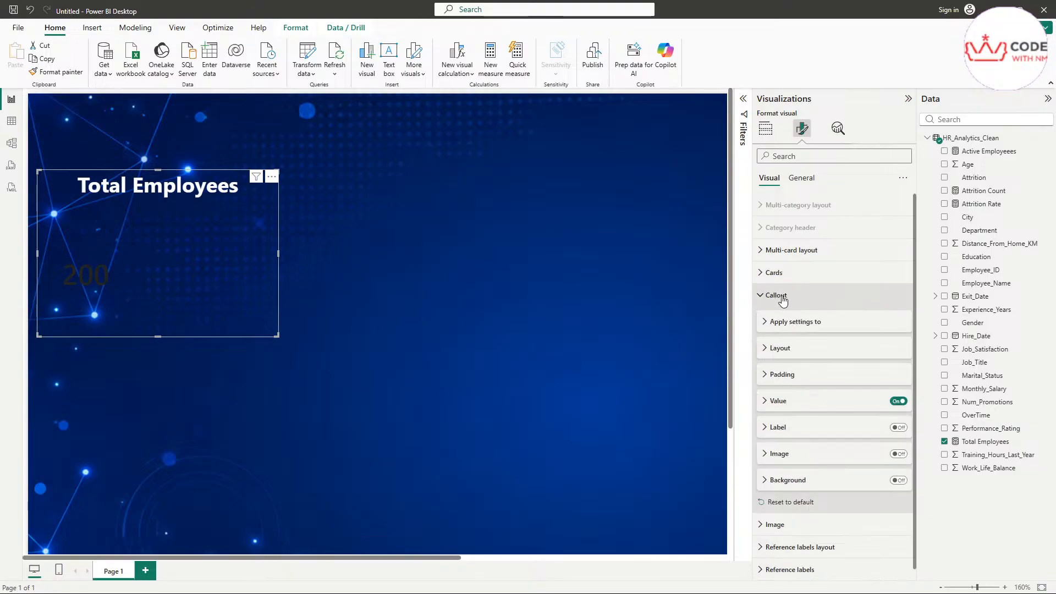
{"action": "left_click", "coordinate": [770, 402]}
{"action": "scroll", "coordinate": [772, 407], "scroll_direction": "down", "scroll_amount": 2}
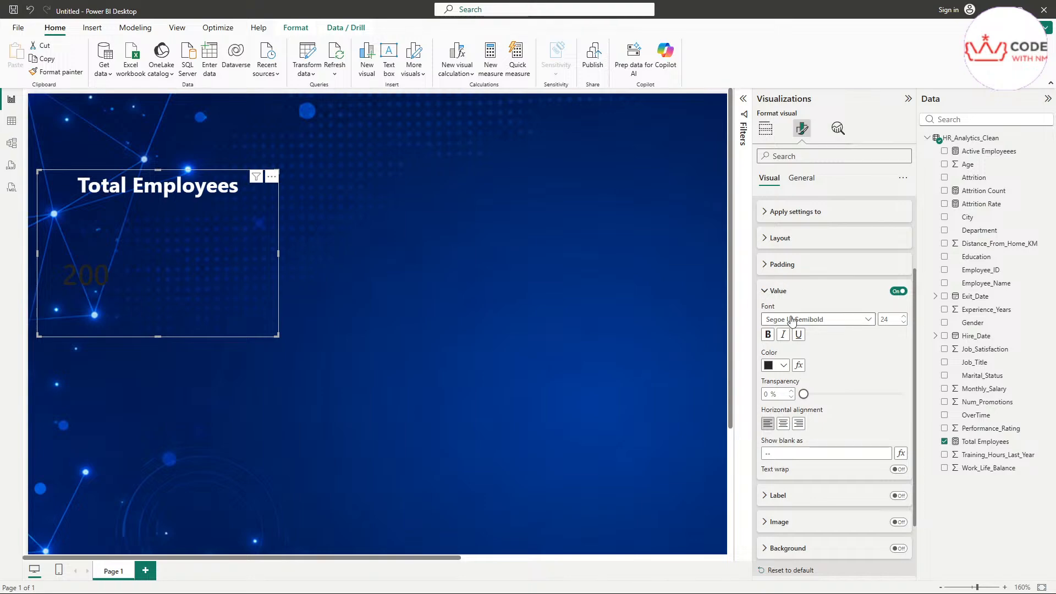
Step: Make the 200 value white, centred and bold at font size 34
{"action": "left_click", "coordinate": [770, 367]}
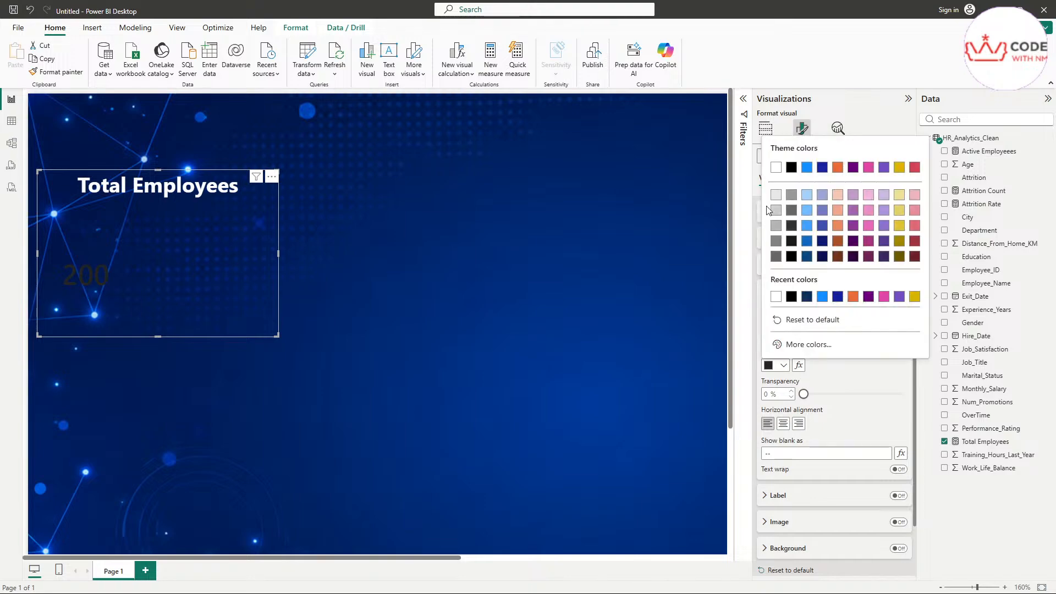
{"action": "left_click", "coordinate": [775, 168]}
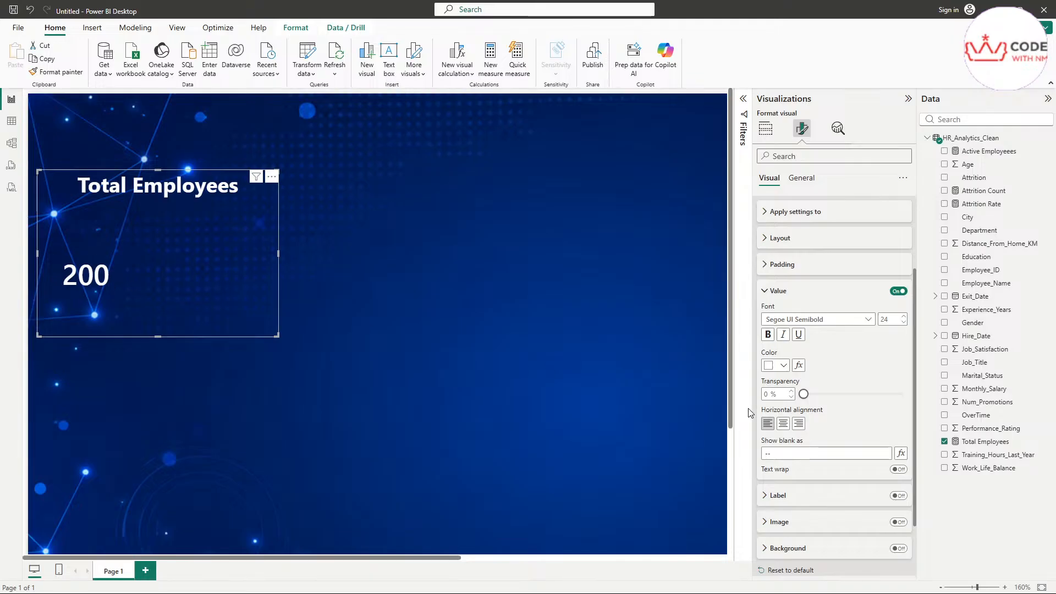
{"action": "left_click", "coordinate": [783, 426]}
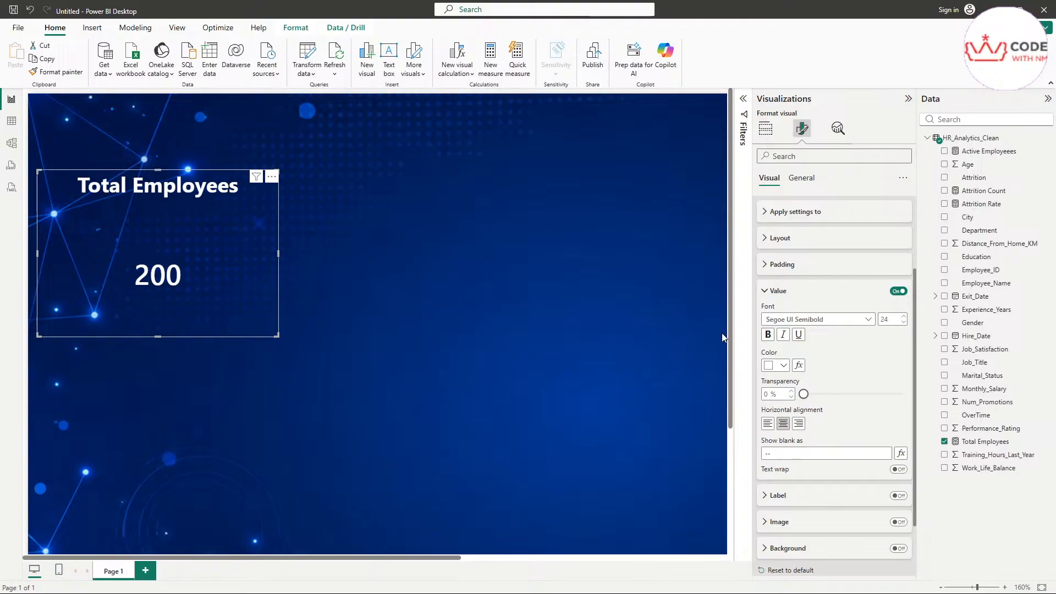
{"action": "double_click", "coordinate": [891, 321]}
{"action": "type", "text": "34"}
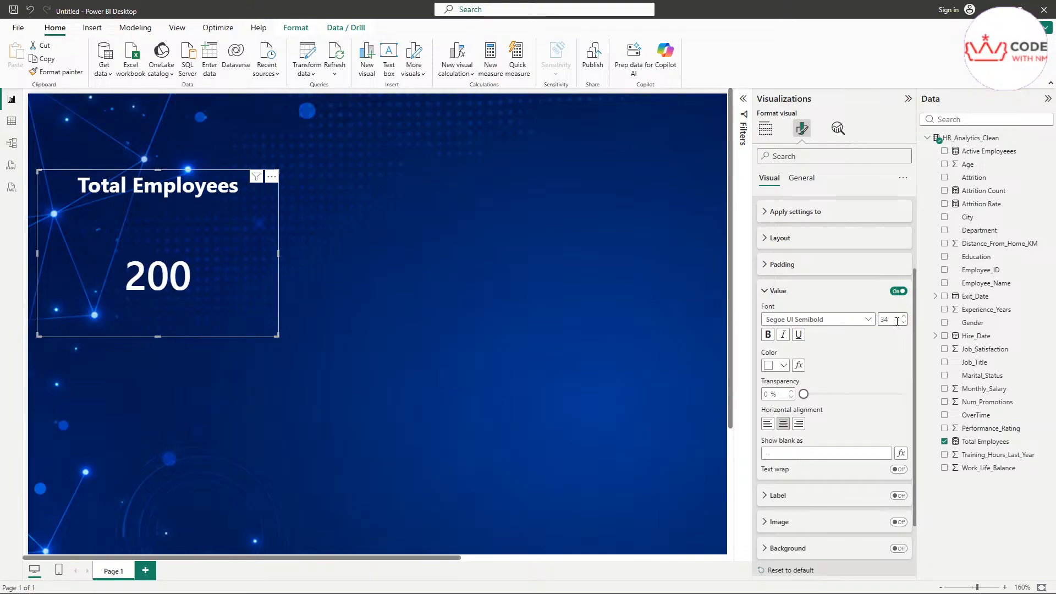
{"action": "left_click", "coordinate": [897, 321]}
{"action": "left_click", "coordinate": [768, 334]}
{"action": "left_click", "coordinate": [783, 336]}
{"action": "left_click", "coordinate": [783, 335]}
{"action": "left_click", "coordinate": [798, 335]}
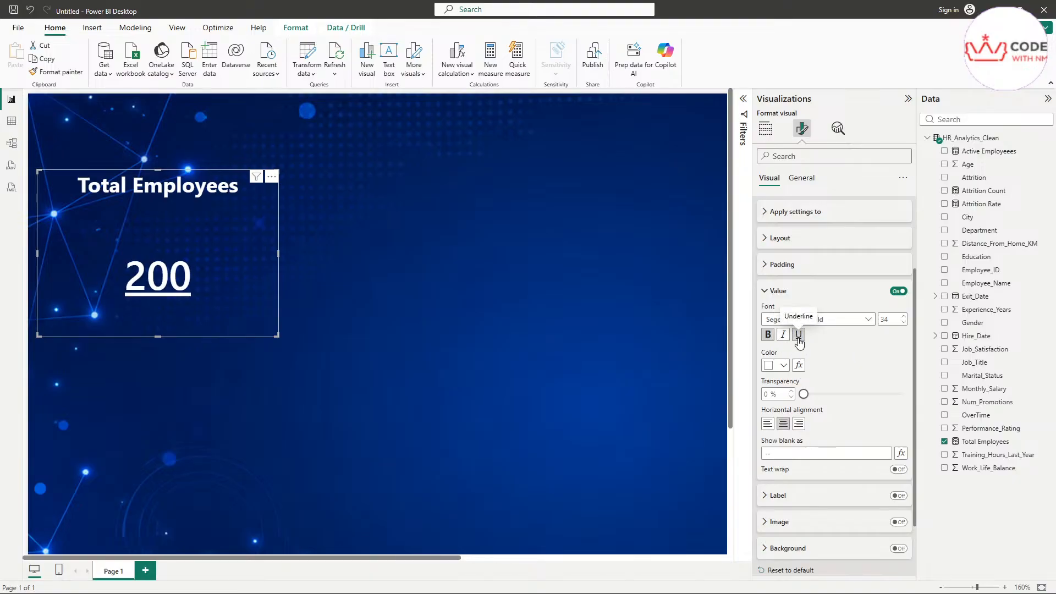
{"action": "left_click", "coordinate": [799, 335]}
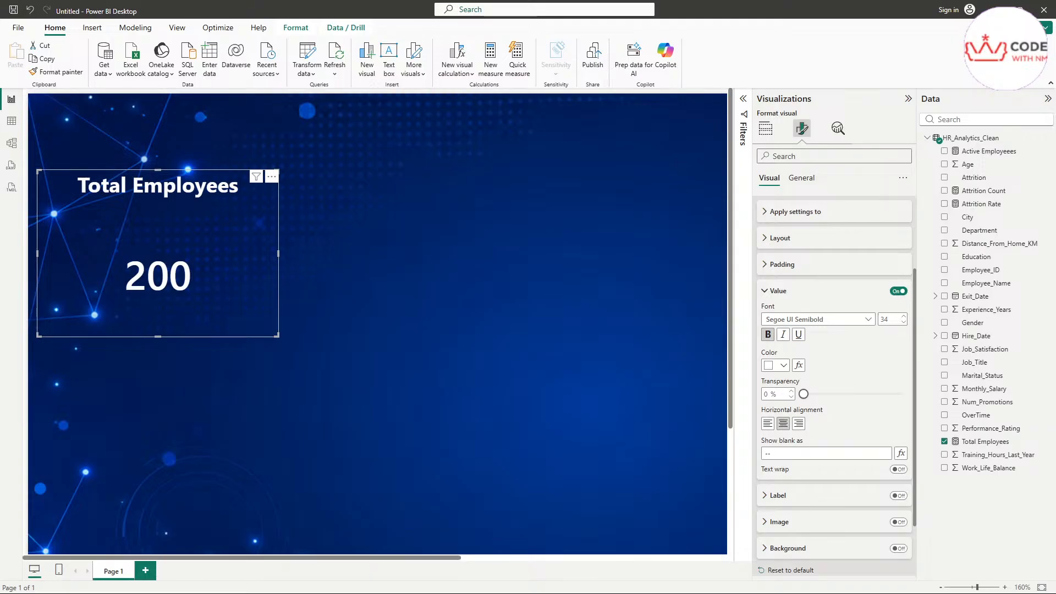
Step: Show the card's General size properties and select the height value
{"action": "left_click", "coordinate": [801, 178]}
{"action": "left_click", "coordinate": [783, 205]}
{"action": "left_click", "coordinate": [790, 237]}
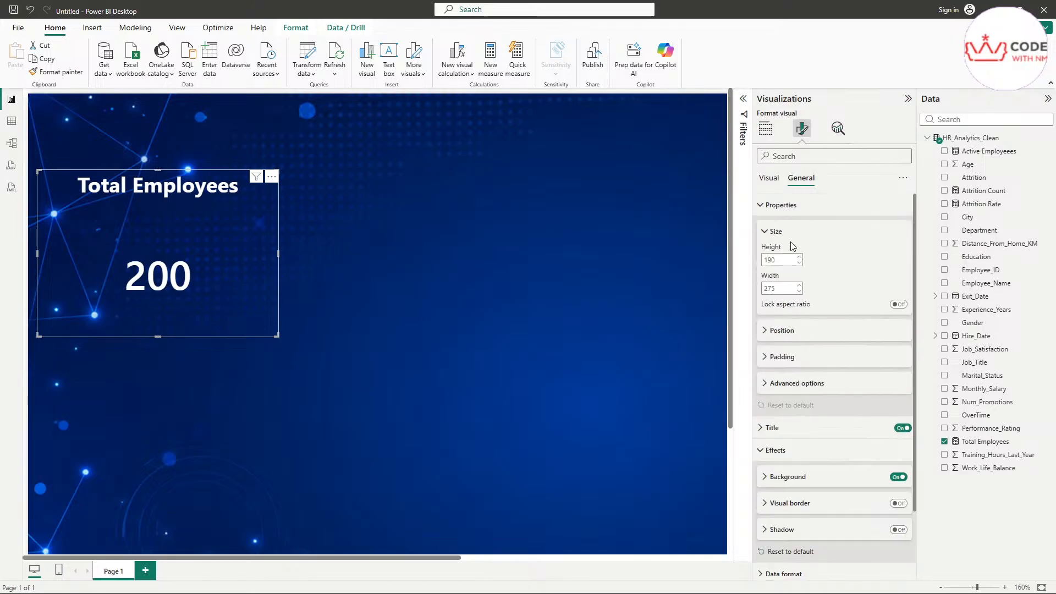
{"action": "double_click", "coordinate": [773, 260]}
Step: Resize the Total Employees card to height 117 and width 201, then deselect it
{"action": "type", "text": "117"}
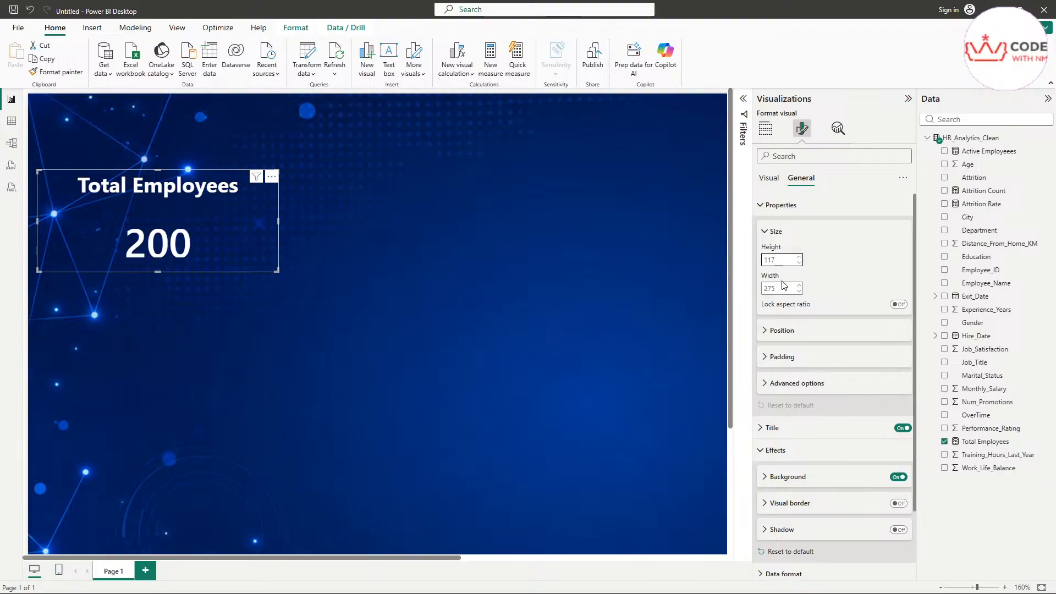
{"action": "double_click", "coordinate": [779, 289]}
{"action": "type", "text": "201"}
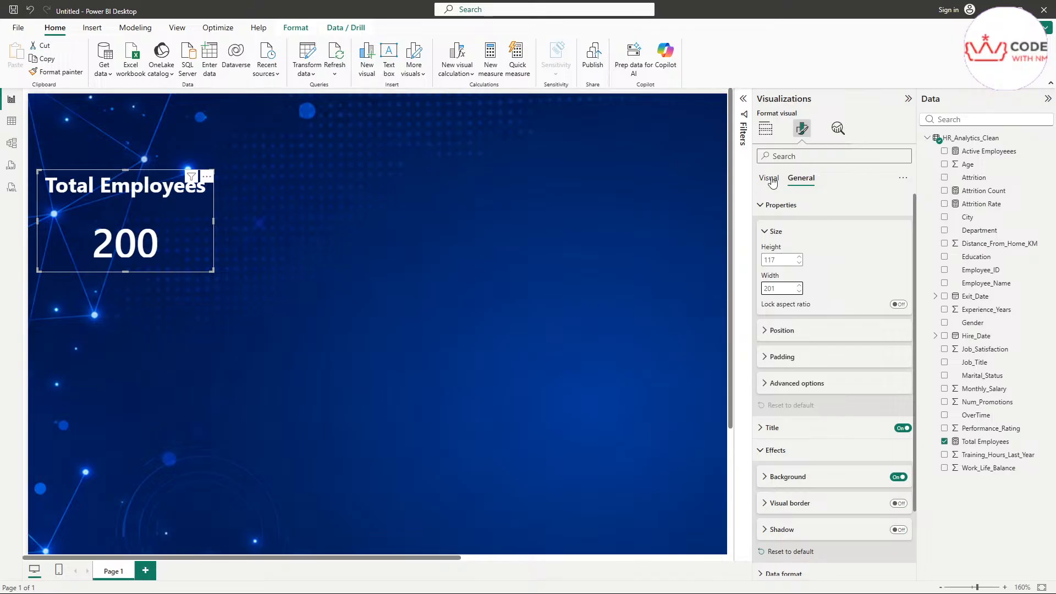
{"action": "left_click", "coordinate": [770, 178]}
{"action": "left_click", "coordinate": [619, 201]}
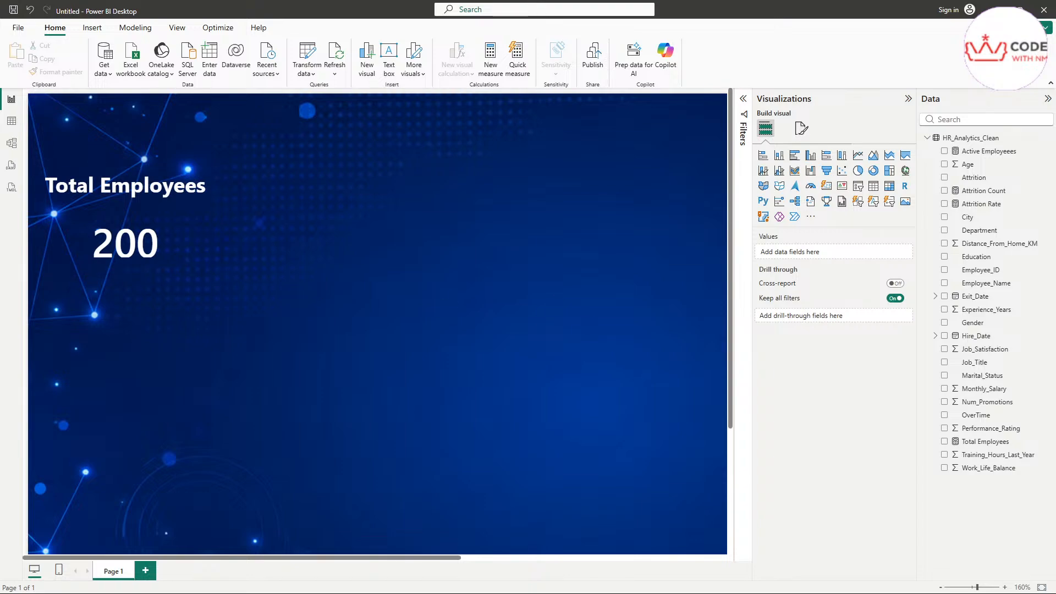
{"action": "left_click_drag", "start_coordinate": [717, 235], "coordinate": [510, 145]}
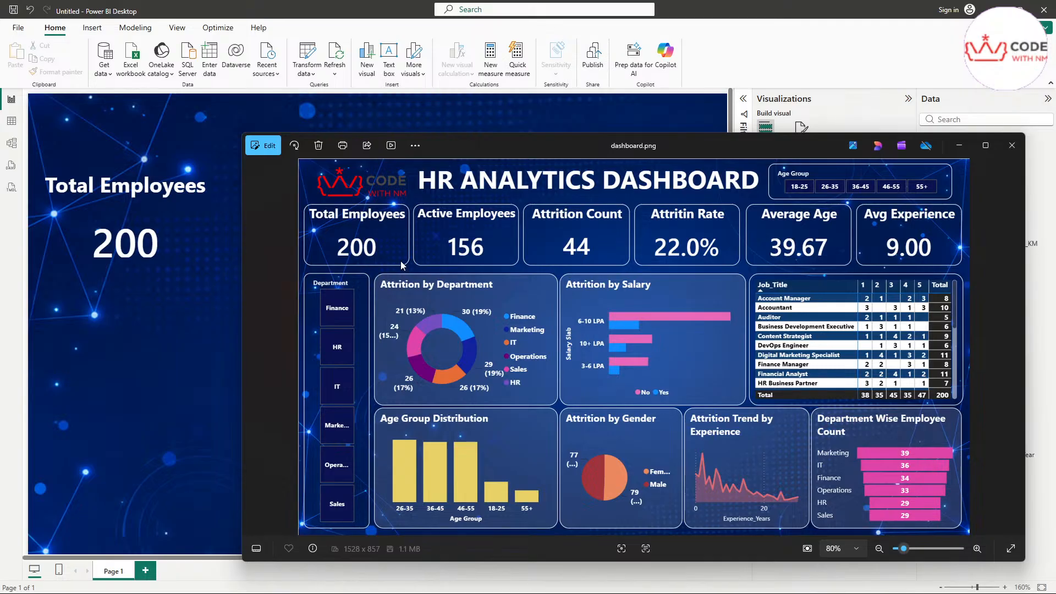
{"action": "scroll", "coordinate": [397, 265], "scroll_direction": "up", "scroll_amount": 5}
{"action": "left_click_drag", "start_coordinate": [398, 266], "coordinate": [549, 356]}
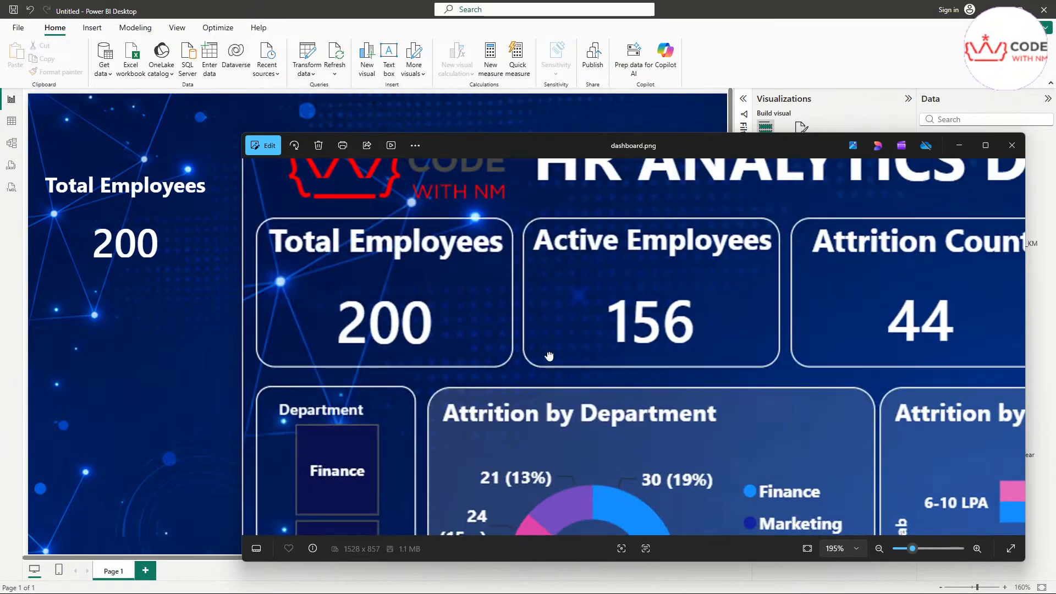
{"action": "left_click_drag", "start_coordinate": [363, 271], "coordinate": [460, 231]}
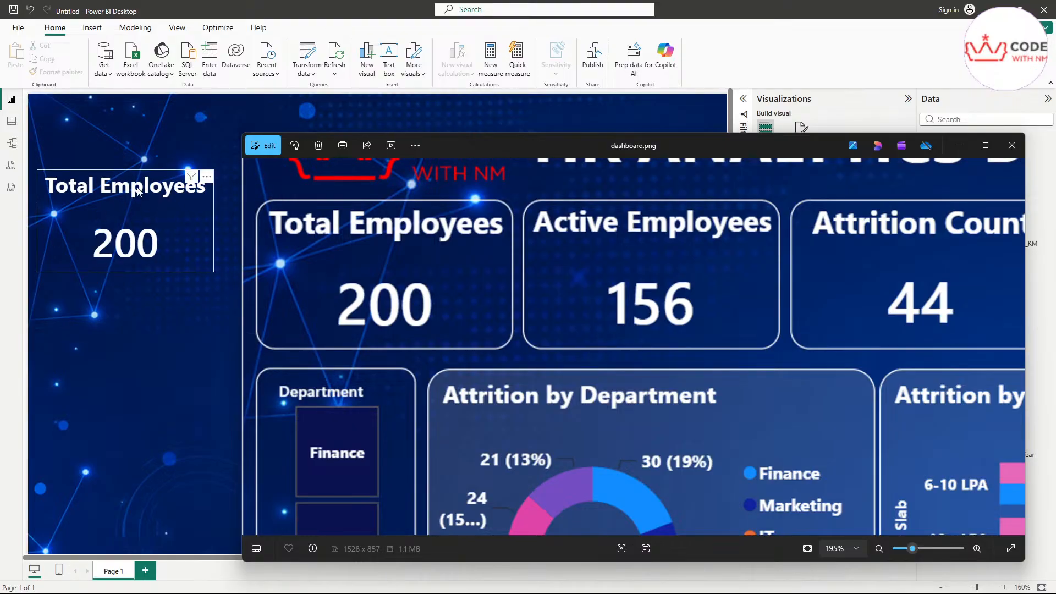
{"action": "left_click", "coordinate": [966, 151]}
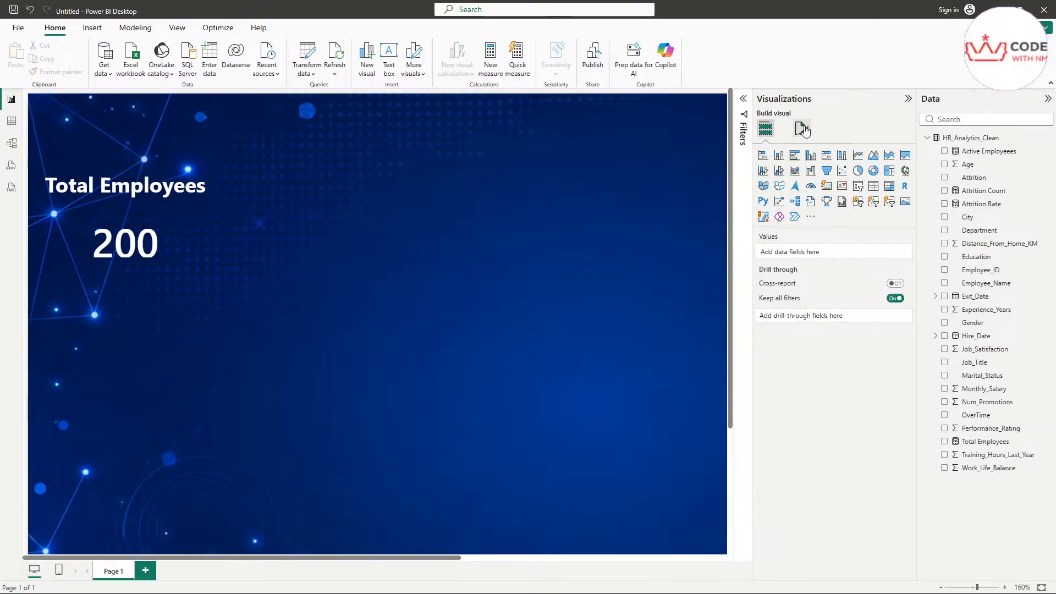
Step: In the card's Cards formatting, turn a border around the value on and back off
{"action": "left_click", "coordinate": [194, 231]}
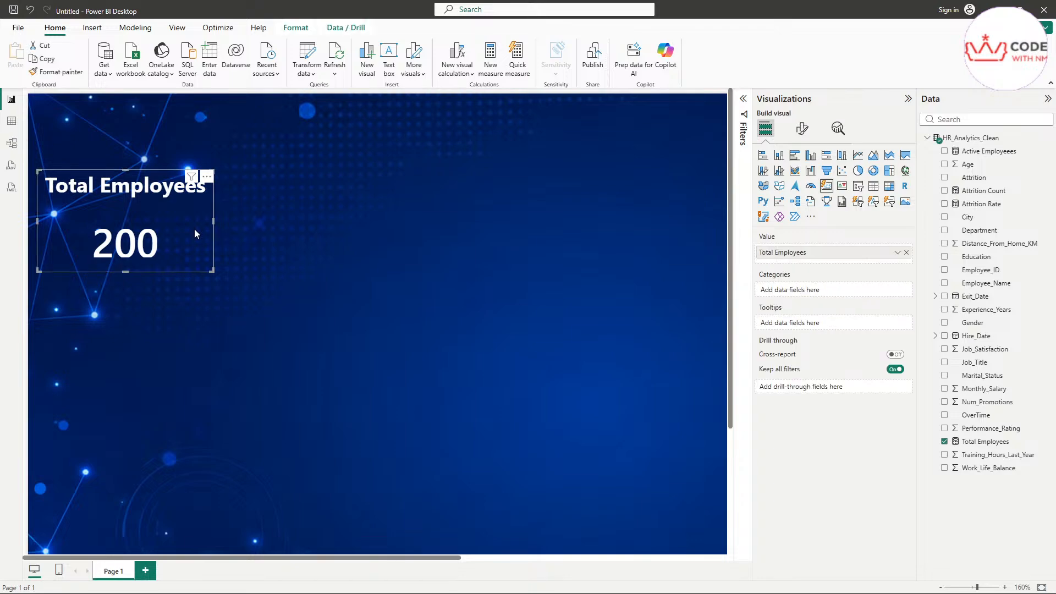
{"action": "left_click", "coordinate": [801, 131]}
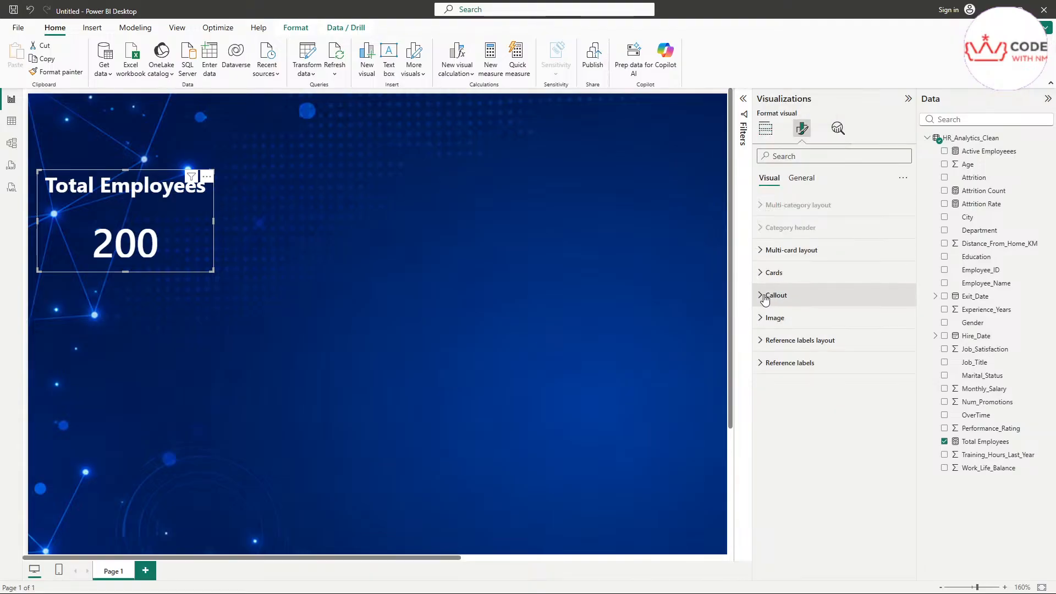
{"action": "left_click", "coordinate": [770, 272]}
{"action": "scroll", "coordinate": [829, 391], "scroll_direction": "down", "scroll_amount": 1}
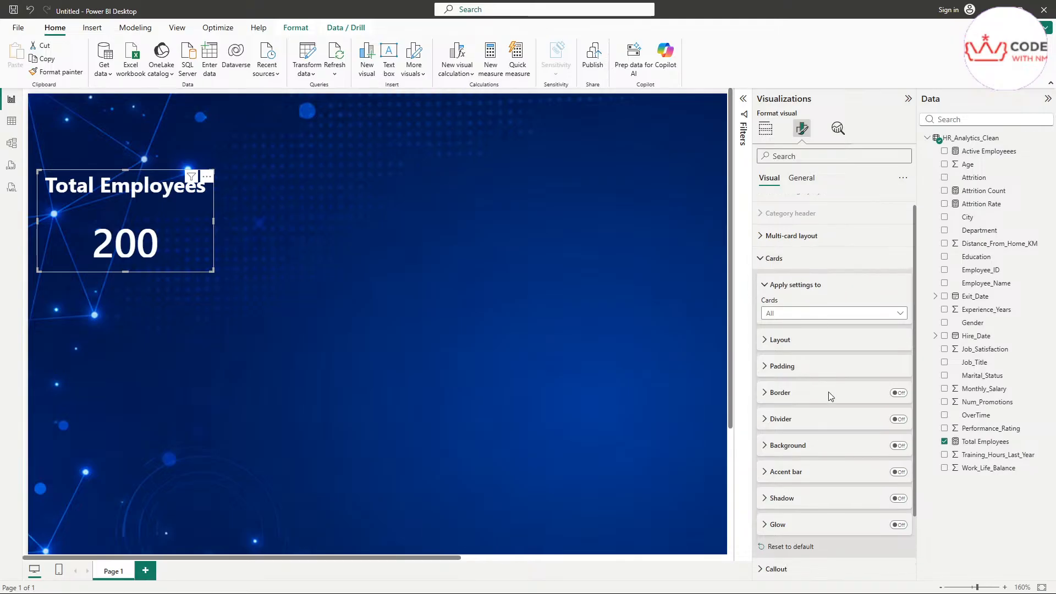
{"action": "scroll", "coordinate": [829, 392], "scroll_direction": "down", "scroll_amount": 1}
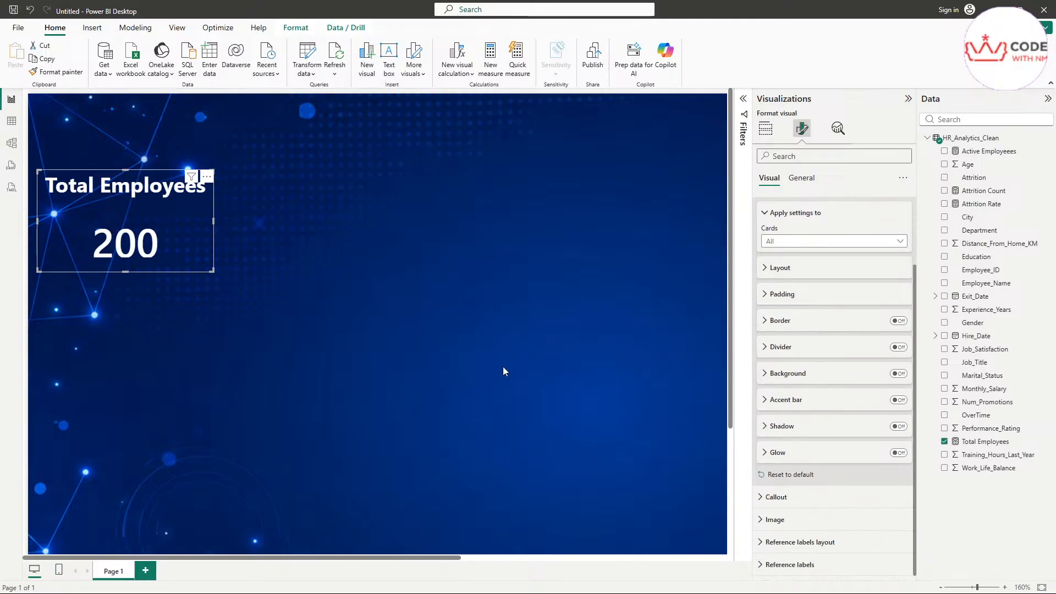
{"action": "left_click", "coordinate": [899, 322]}
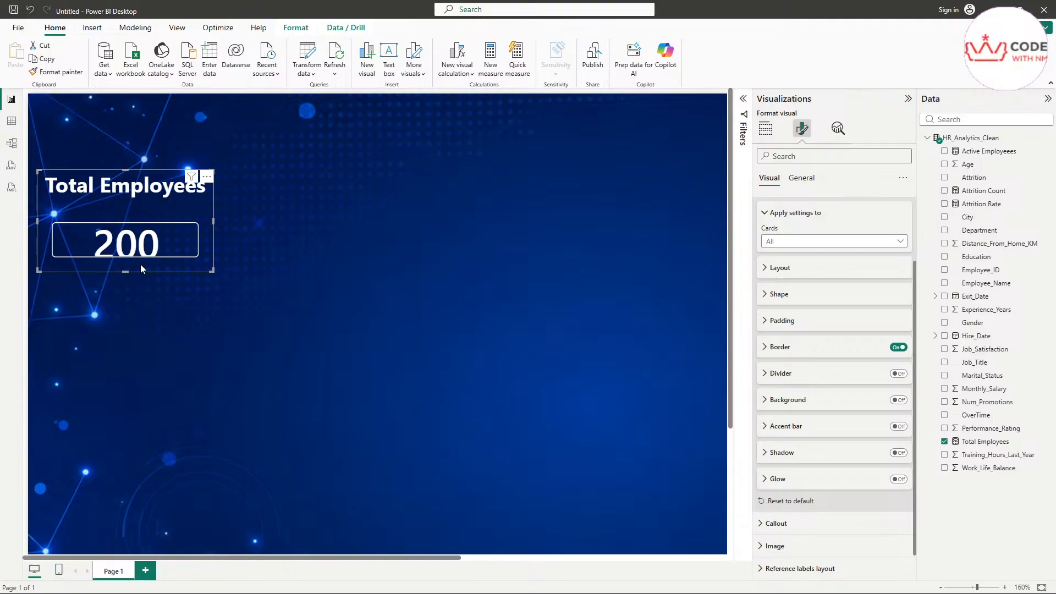
{"action": "left_click", "coordinate": [898, 347]}
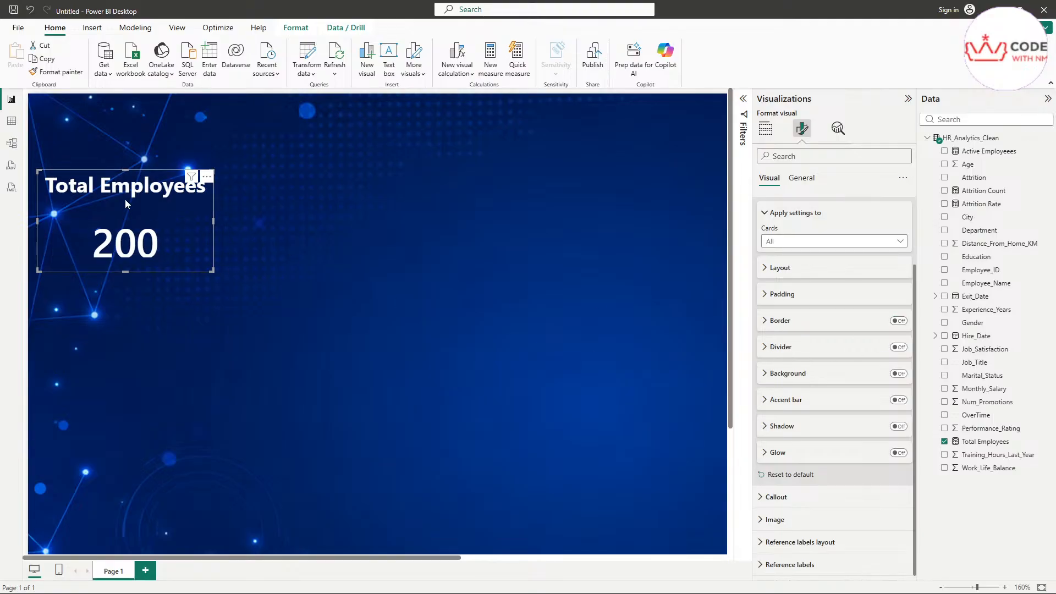
Step: Show the card's General Effects with background and visual border settings
{"action": "left_click", "coordinate": [802, 178]}
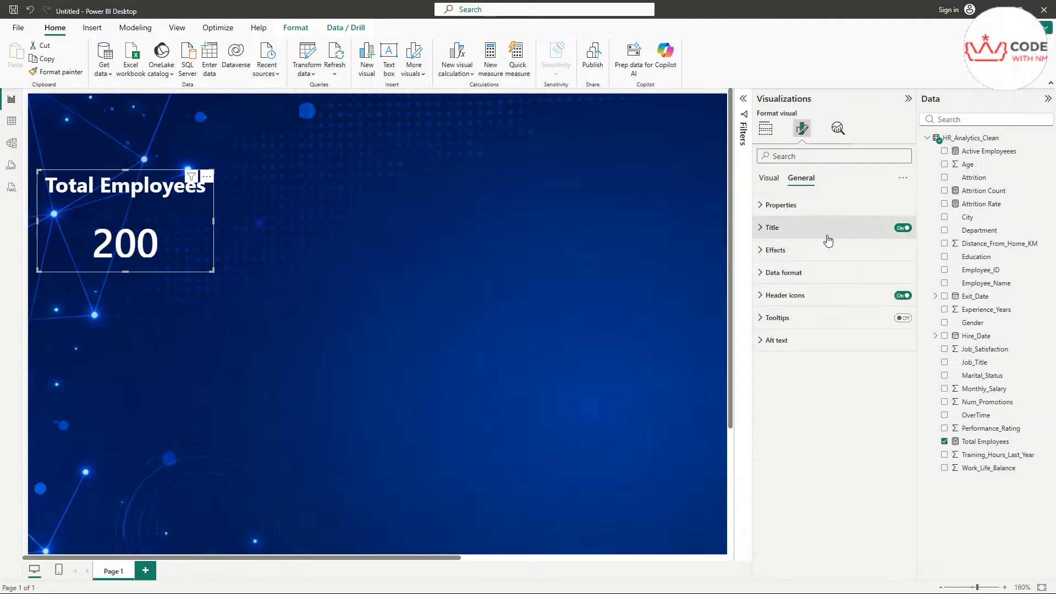
{"action": "left_click", "coordinate": [813, 252]}
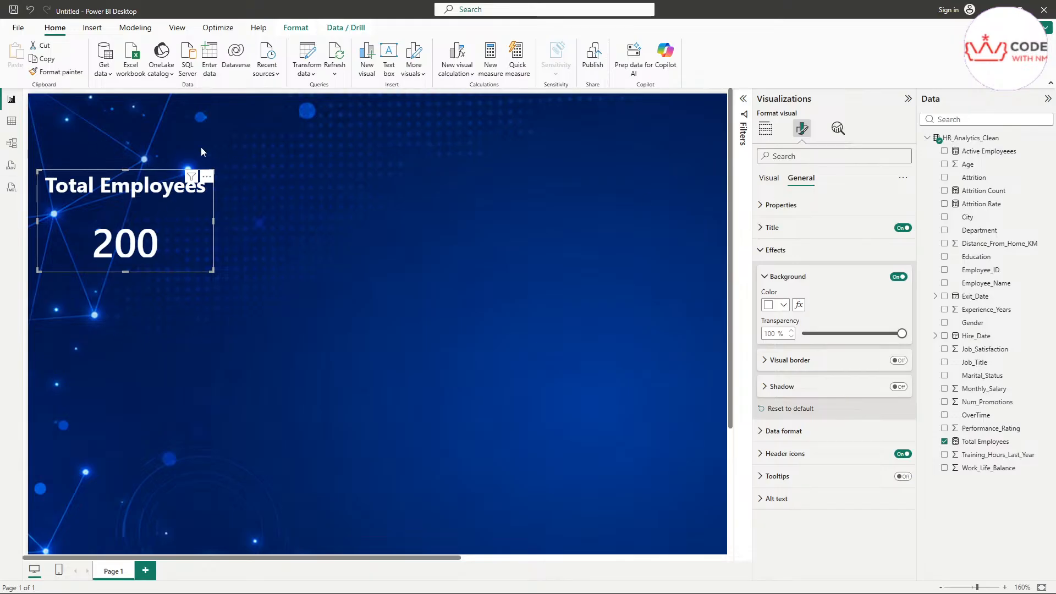
{"action": "left_click", "coordinate": [768, 178]}
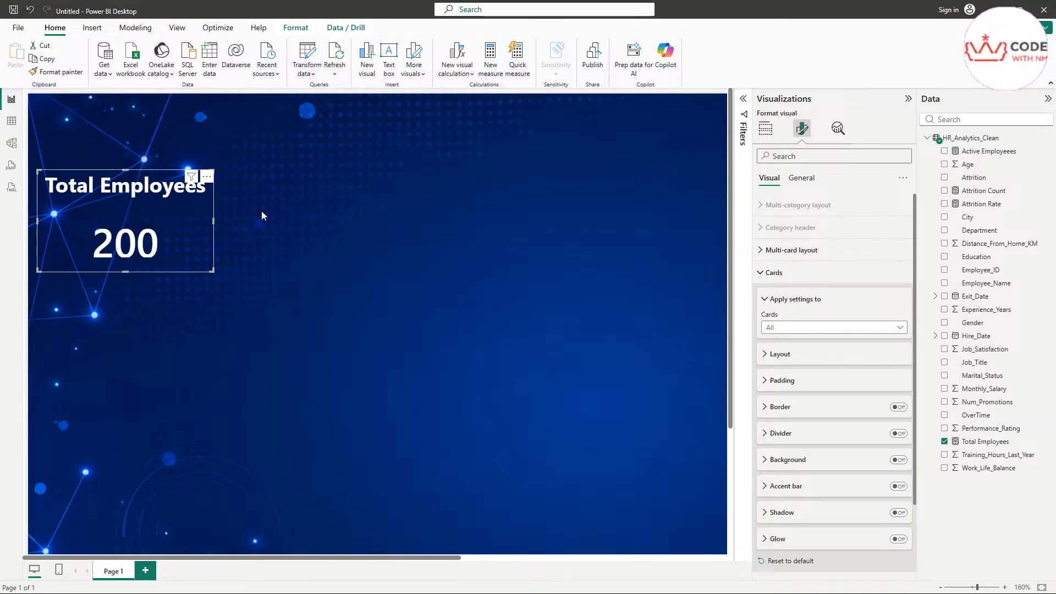
{"action": "left_click", "coordinate": [803, 184]}
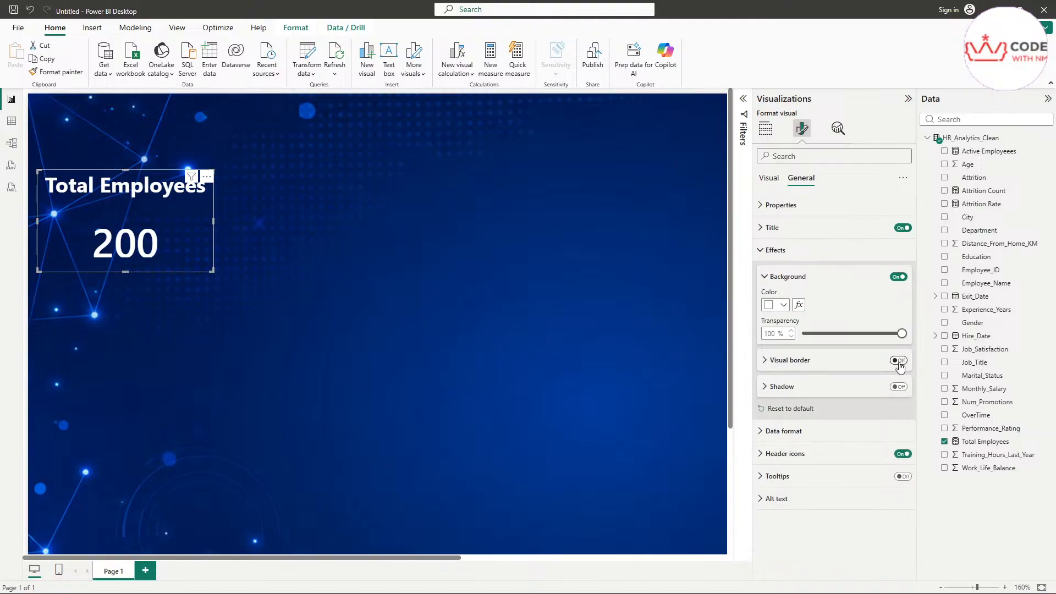
Step: Turn on a white visual border around the Total Employees card and preview it
{"action": "left_click", "coordinate": [898, 361]}
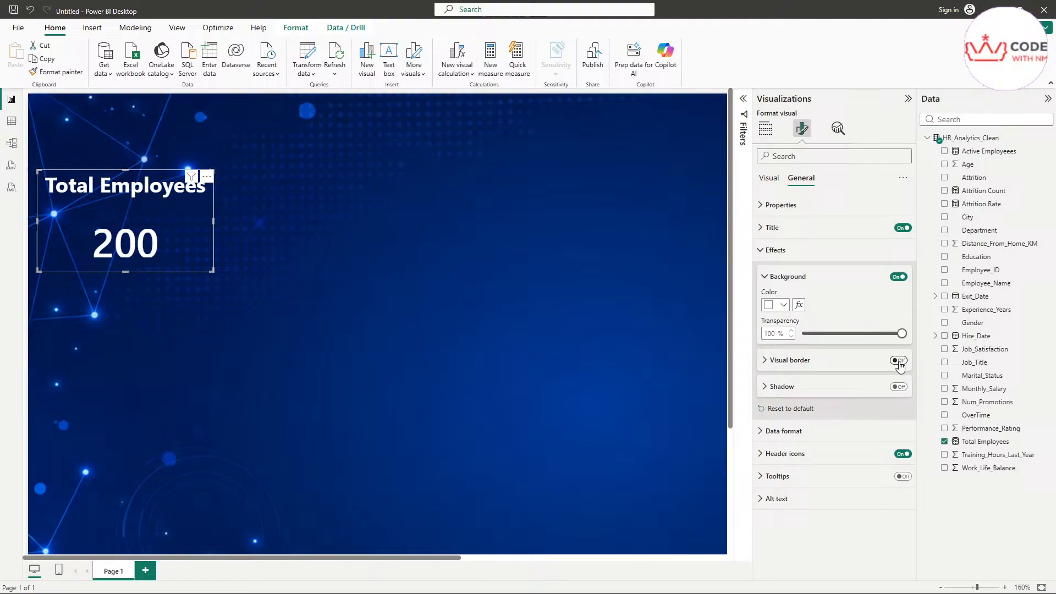
{"action": "left_click", "coordinate": [767, 364]}
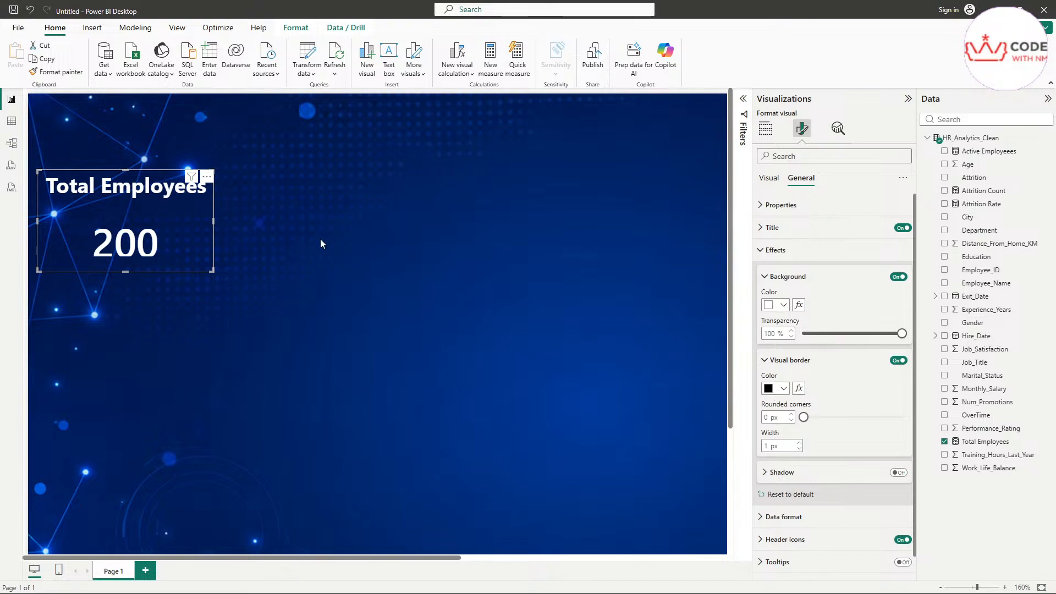
{"action": "left_click", "coordinate": [770, 388]}
{"action": "left_click", "coordinate": [779, 193]}
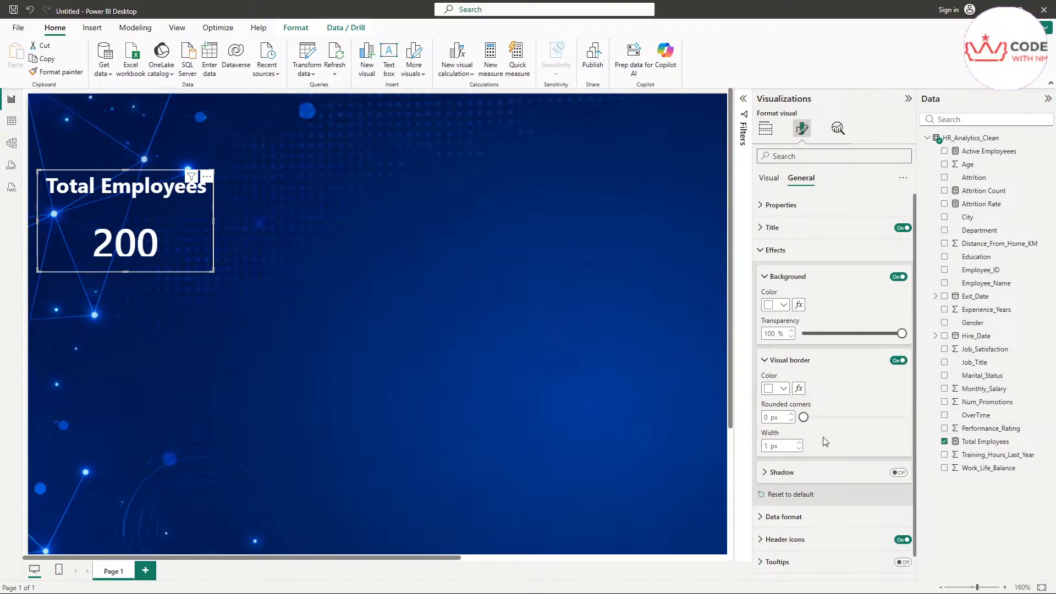
{"action": "left_click", "coordinate": [323, 287]}
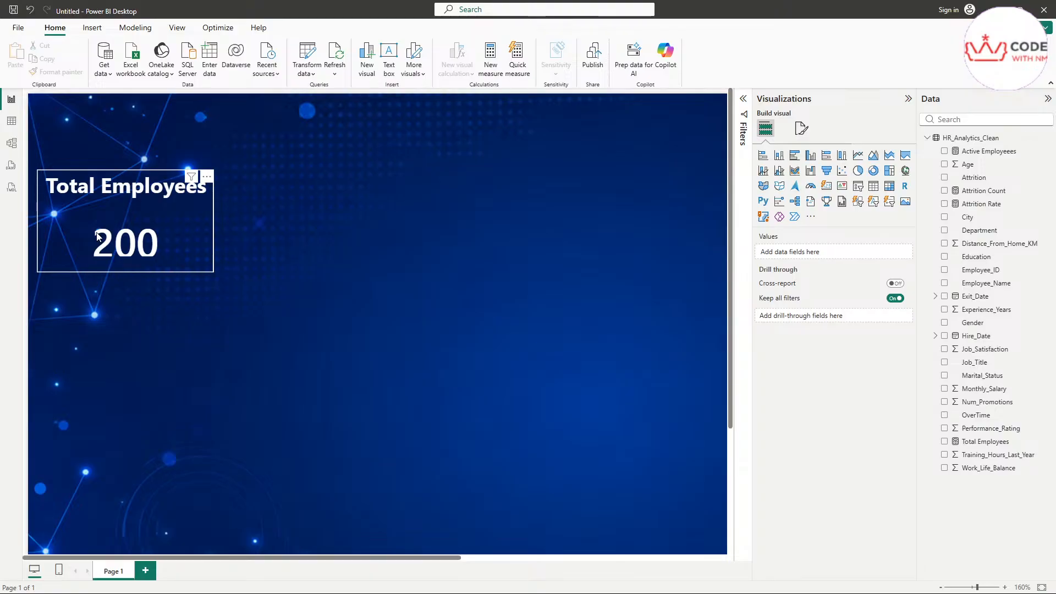
Step: Set the card border's rounded corners to 15 px and preview the result
{"action": "scroll", "coordinate": [191, 256], "scroll_direction": "up", "scroll_amount": 5}
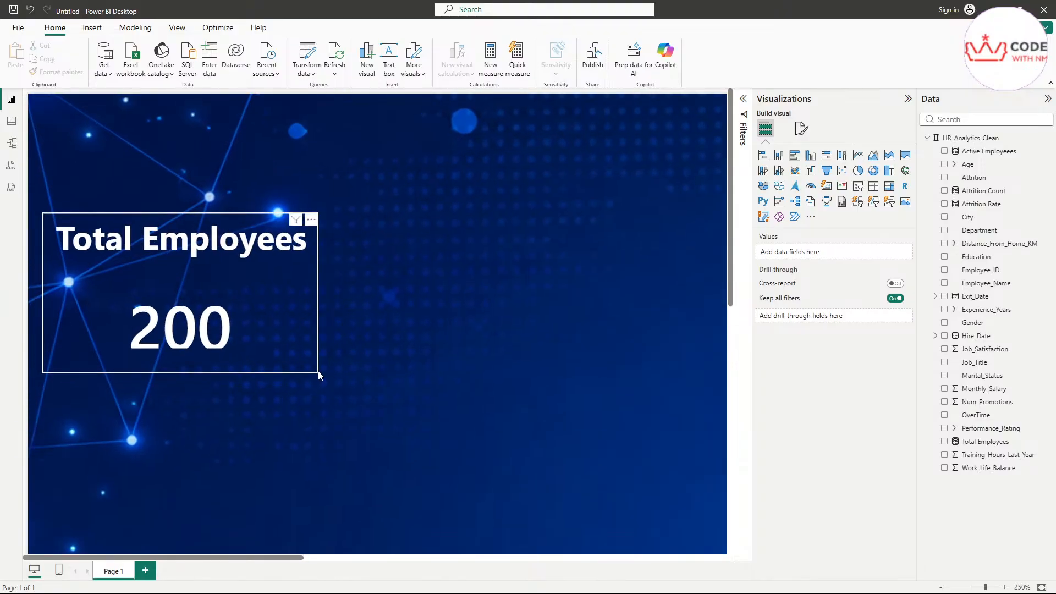
{"action": "left_click", "coordinate": [262, 328]}
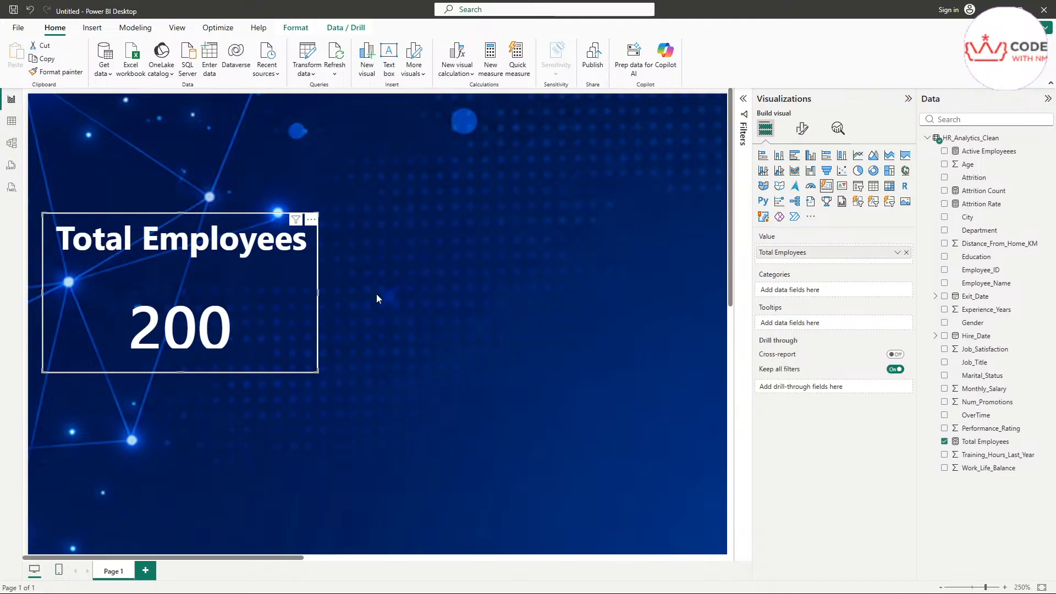
{"action": "left_click", "coordinate": [802, 132]}
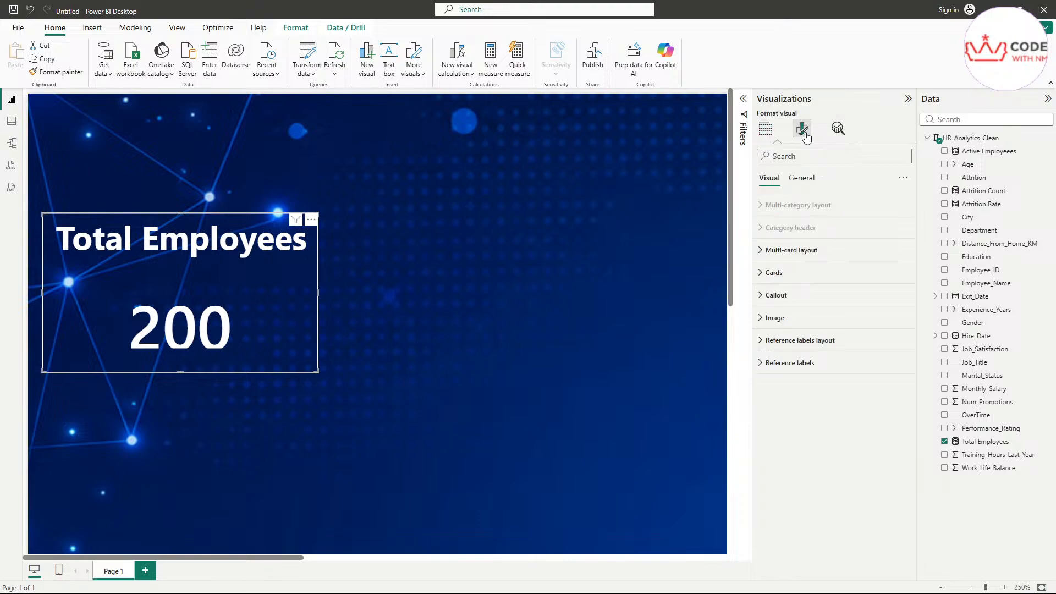
{"action": "left_click", "coordinate": [803, 179]}
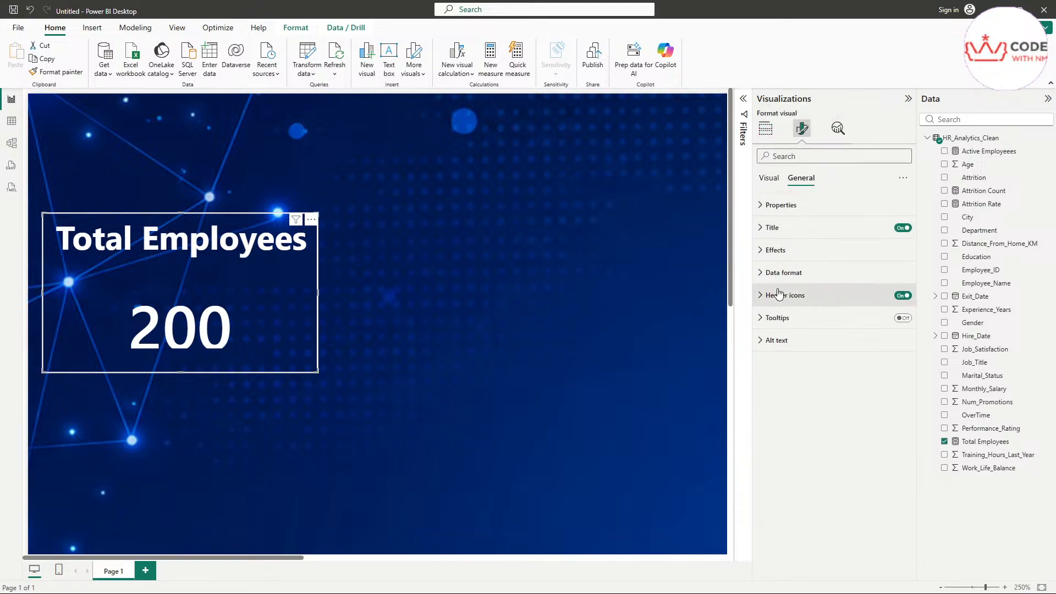
{"action": "left_click", "coordinate": [763, 255]}
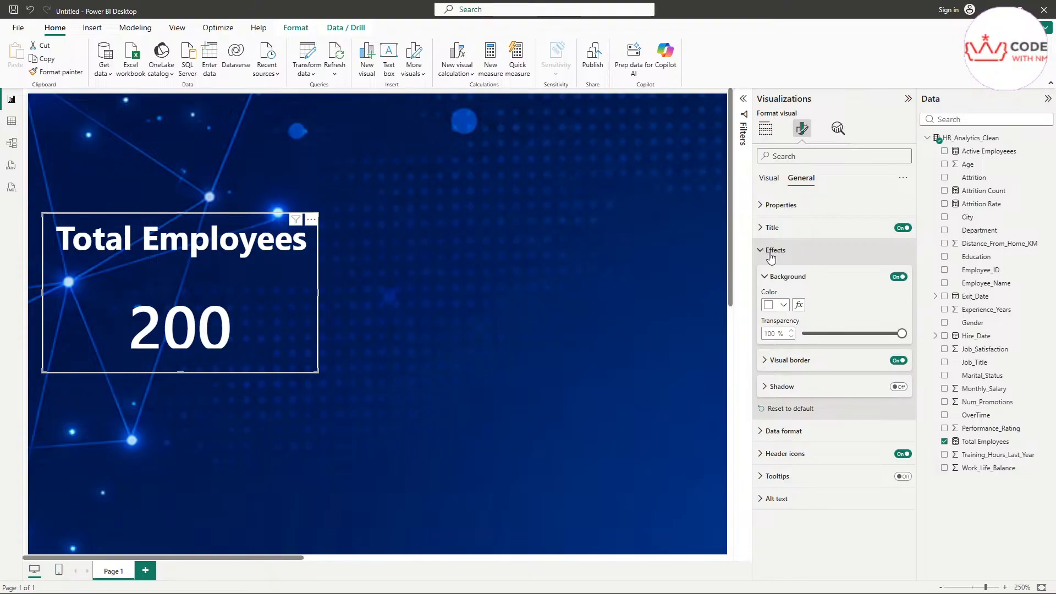
{"action": "left_click", "coordinate": [789, 361]}
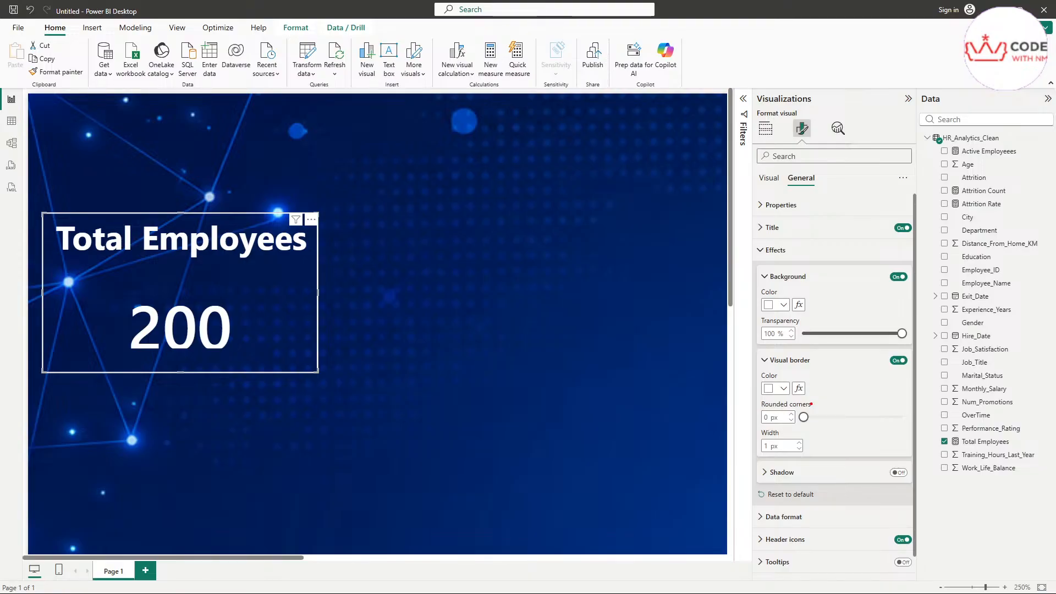
{"action": "left_click_drag", "start_coordinate": [811, 405], "coordinate": [837, 402]}
{"action": "key", "text": "Escape"}
{"action": "double_click", "coordinate": [779, 417]}
{"action": "type", "text": "15"}
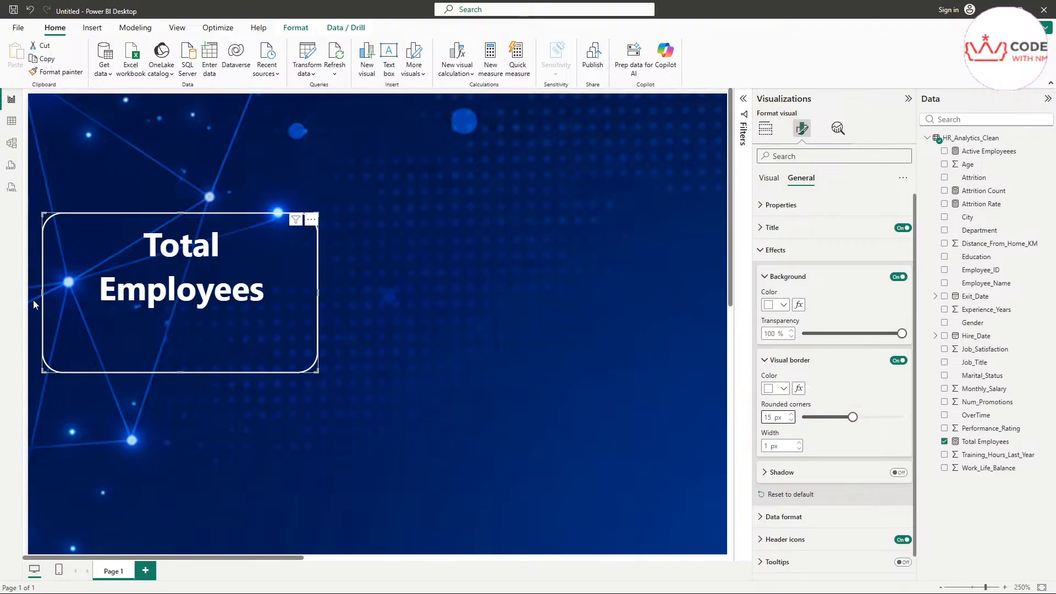
{"action": "left_click", "coordinate": [522, 307]}
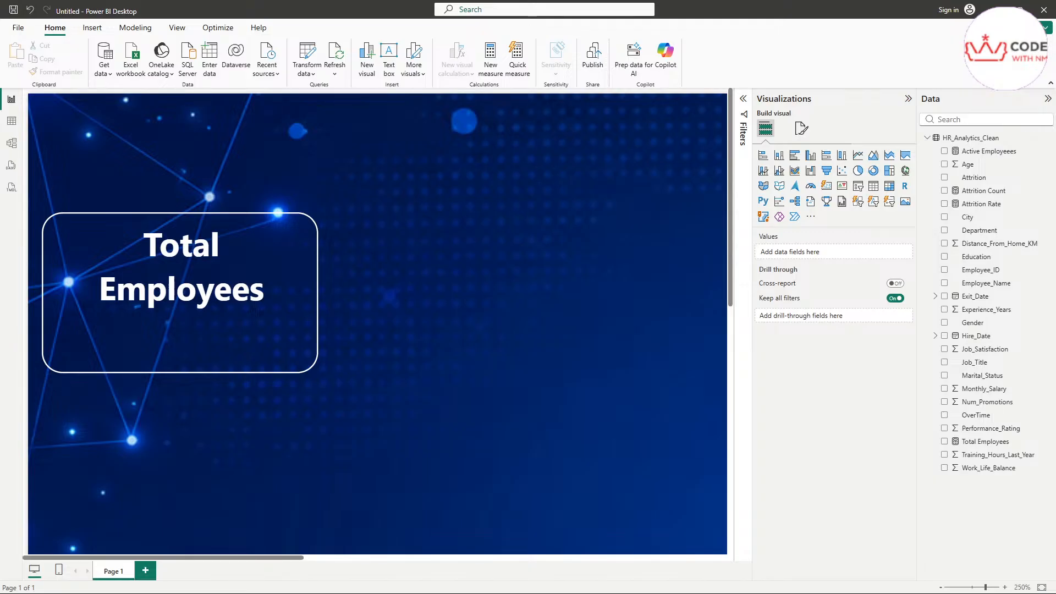
Step: Lower the Total Employees card's title font size from 18 to 10 in General > Title
{"action": "left_click", "coordinate": [280, 302]}
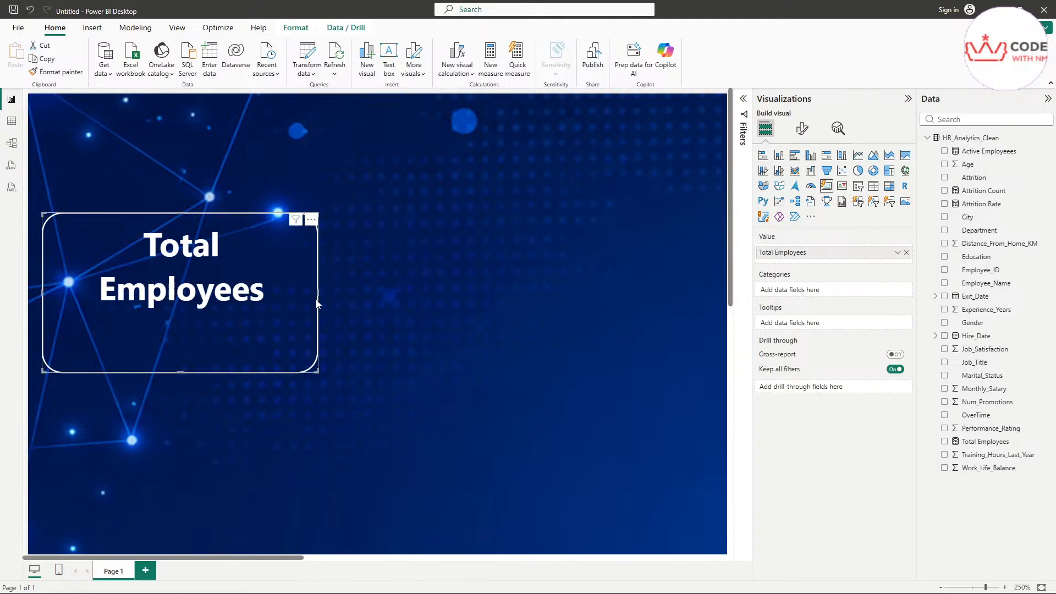
{"action": "left_click", "coordinate": [802, 129]}
{"action": "left_click", "coordinate": [802, 178]}
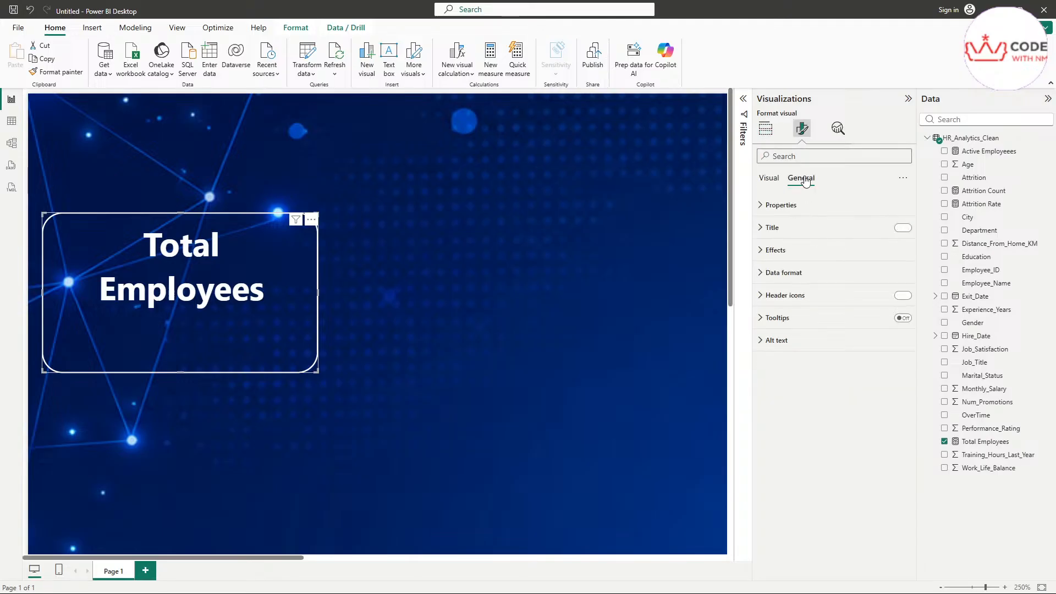
{"action": "left_click", "coordinate": [773, 236]}
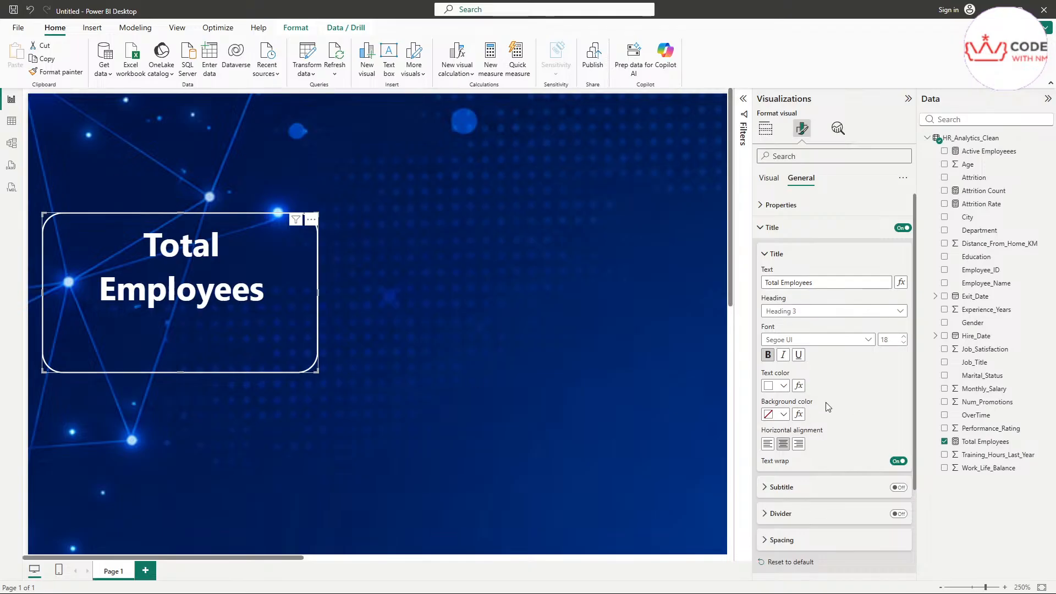
{"action": "left_click", "coordinate": [785, 207]}
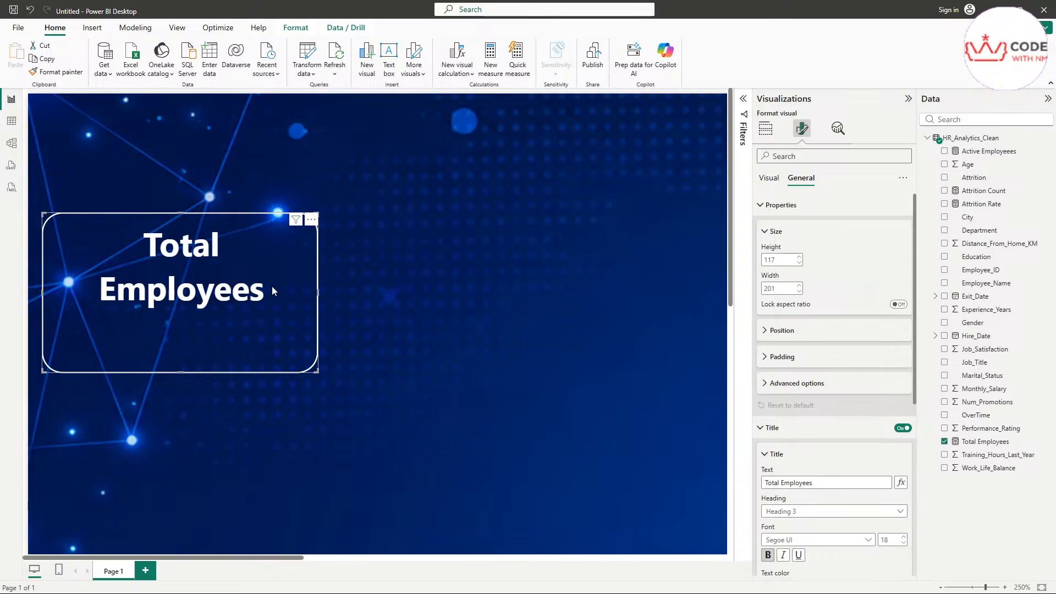
{"action": "scroll", "coordinate": [279, 286], "scroll_direction": "down", "scroll_amount": 2}
{"action": "scroll", "coordinate": [337, 198], "scroll_direction": "down", "scroll_amount": 2}
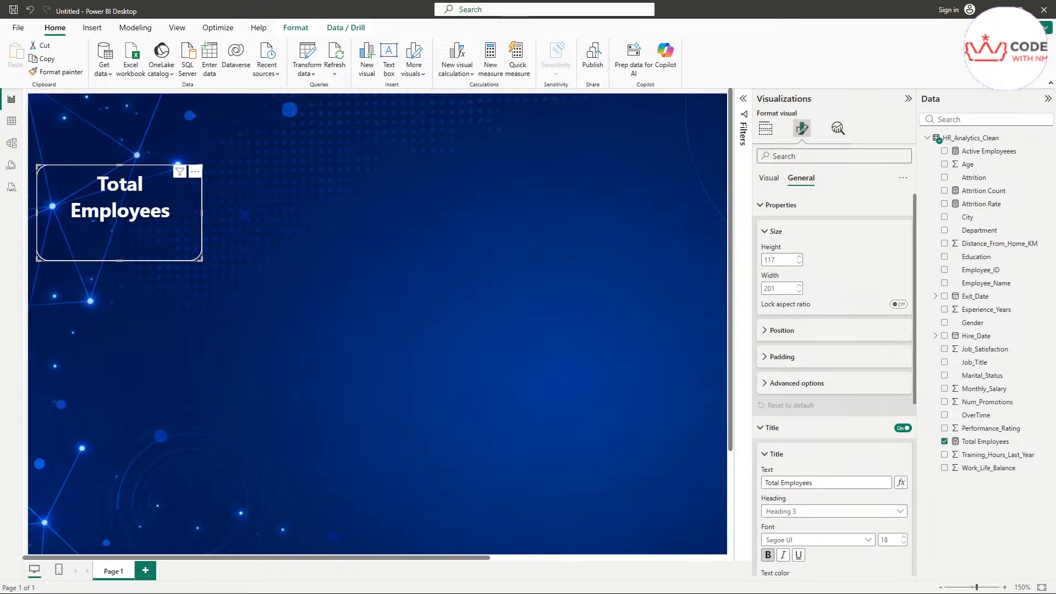
{"action": "scroll", "coordinate": [861, 374], "scroll_direction": "down", "scroll_amount": 3}
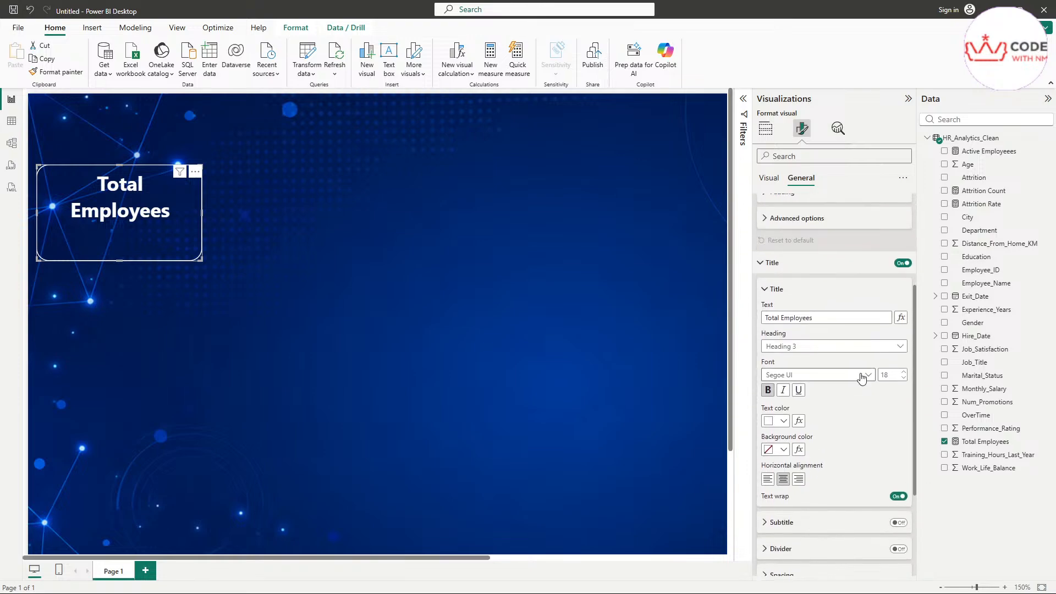
{"action": "scroll", "coordinate": [862, 377], "scroll_direction": "down", "scroll_amount": 1}
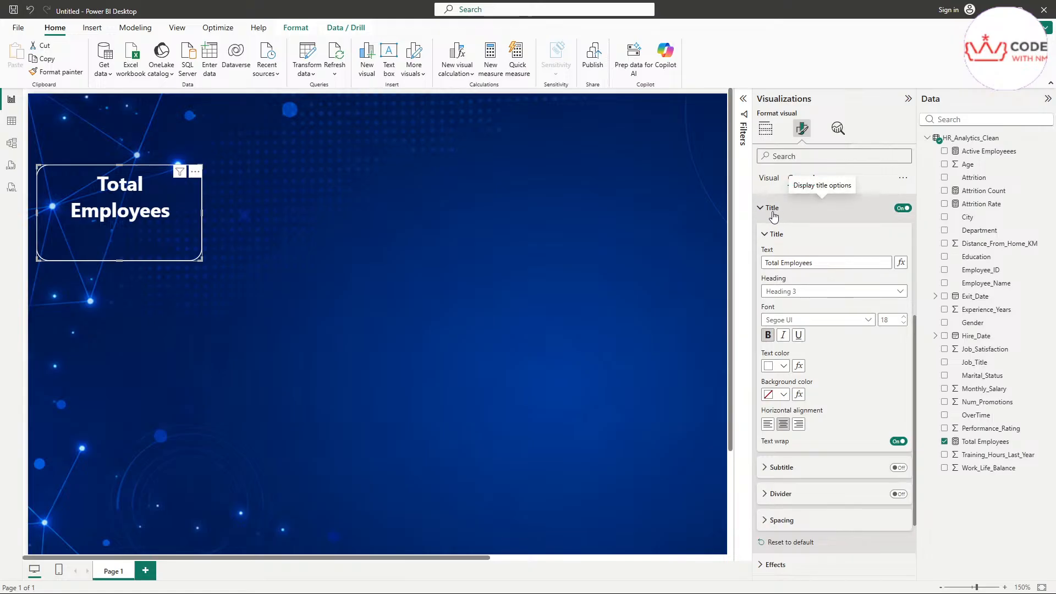
{"action": "left_click", "coordinate": [903, 323]}
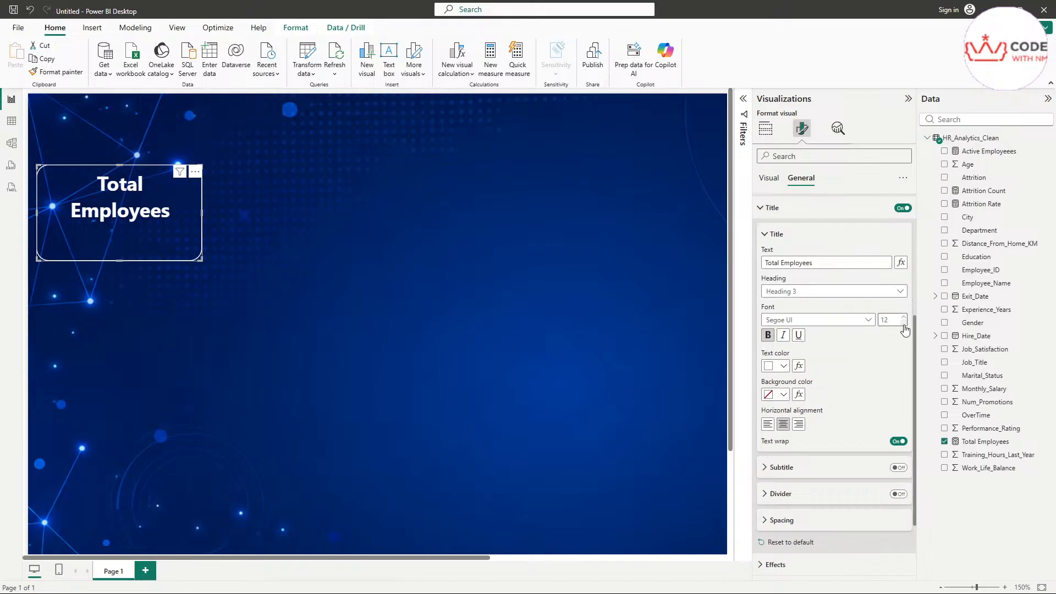
{"action": "left_click", "coordinate": [903, 323]}
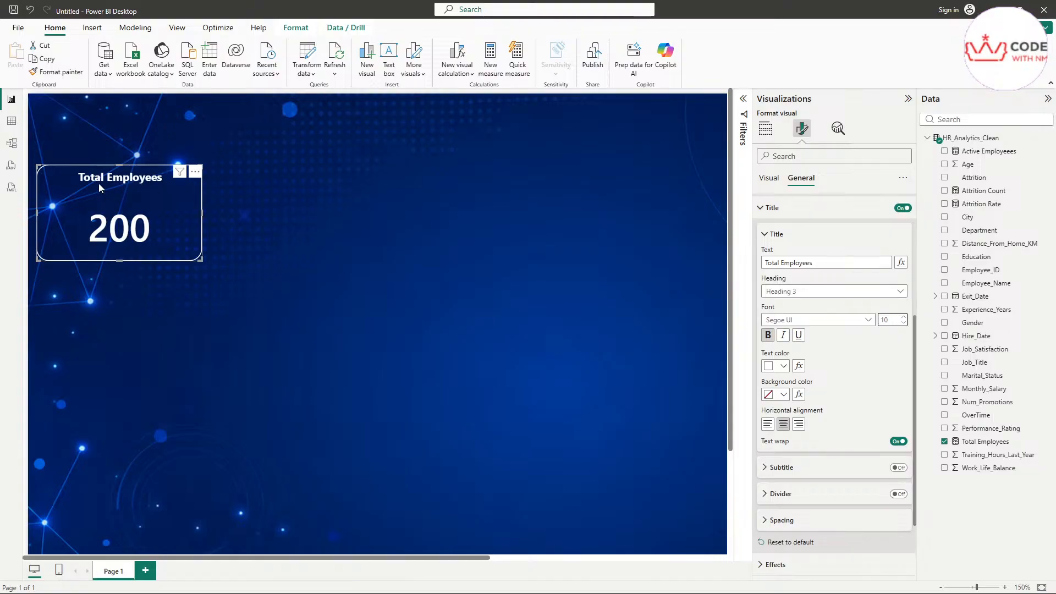
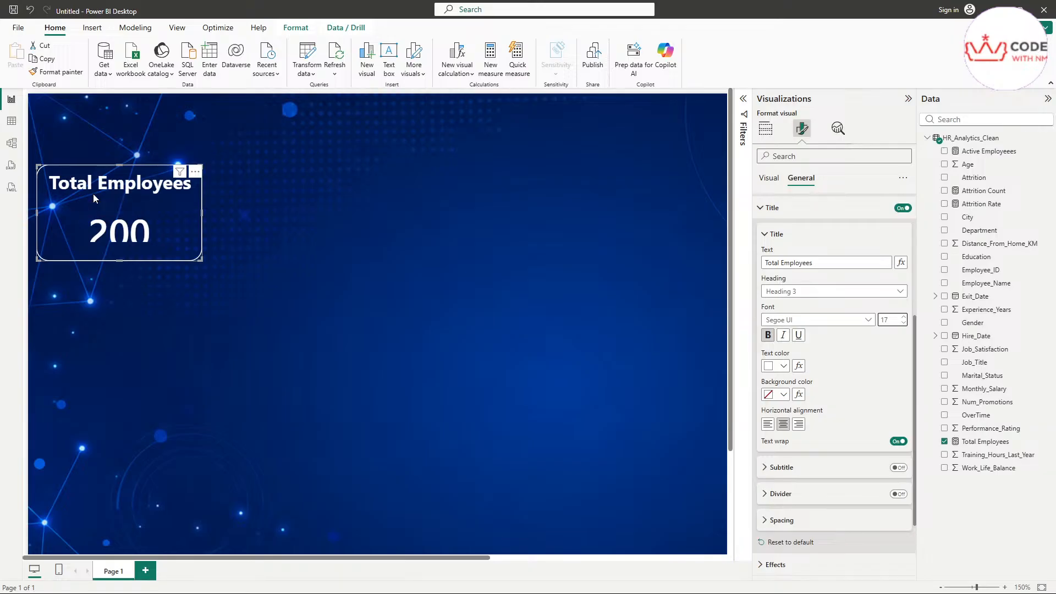
Step: Collapse the Total Employees card's title text and title settings groups
{"action": "left_click_drag", "start_coordinate": [60, 196], "coordinate": [182, 201]}
{"action": "mouse_move", "coordinate": [71, 221]}
{"action": "left_mouse_down"}
{"action": "mouse_move", "coordinate": [181, 217]}
{"action": "mouse_move", "coordinate": [185, 201]}
{"action": "left_mouse_up"}
{"action": "left_click_drag", "start_coordinate": [52, 205], "coordinate": [71, 221]}
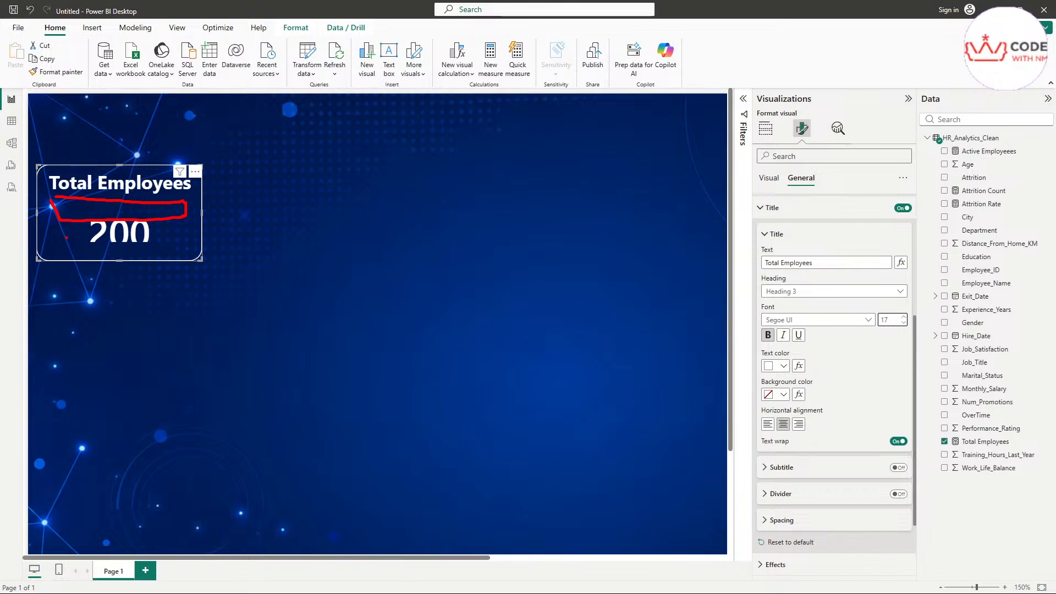
{"action": "left_click_drag", "start_coordinate": [64, 237], "coordinate": [38, 237]}
{"action": "left_click_drag", "start_coordinate": [180, 235], "coordinate": [216, 234]}
{"action": "left_click_drag", "start_coordinate": [124, 253], "coordinate": [124, 278]}
{"action": "mouse_move", "coordinate": [104, 206]}
{"action": "left_mouse_down"}
{"action": "mouse_move", "coordinate": [162, 209]}
{"action": "mouse_move", "coordinate": [146, 210]}
{"action": "left_mouse_up"}
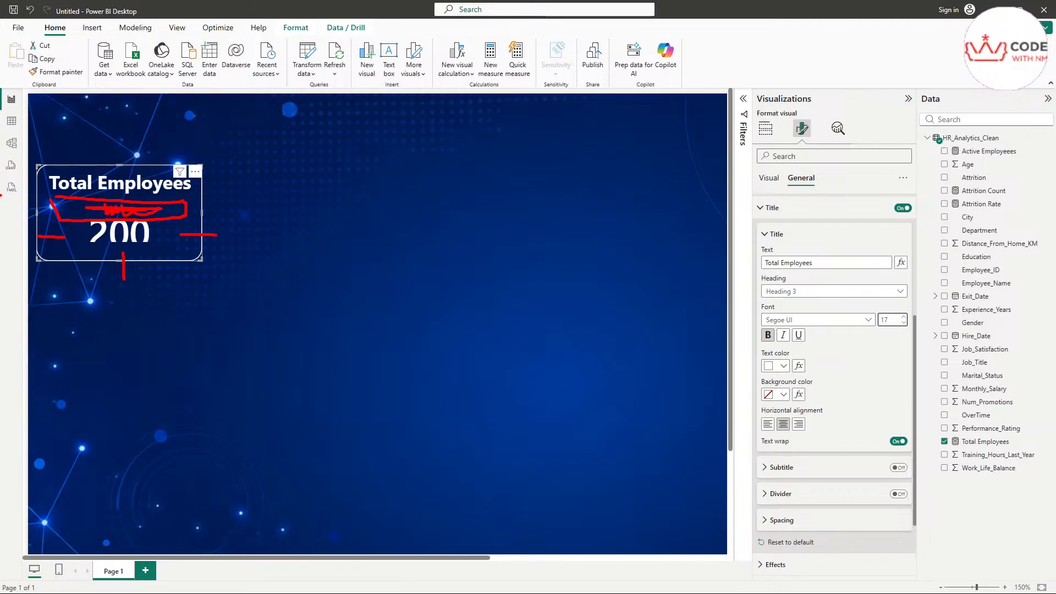
{"action": "left_click_drag", "start_coordinate": [68, 195], "coordinate": [160, 193]}
{"action": "key", "text": "Escape"}
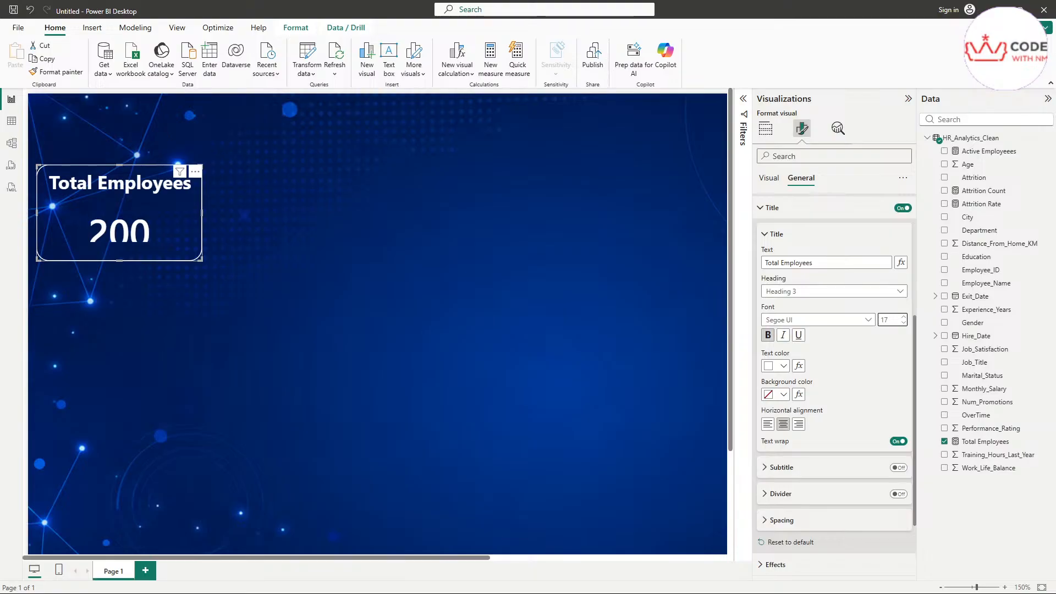
{"action": "left_click", "coordinate": [770, 238]}
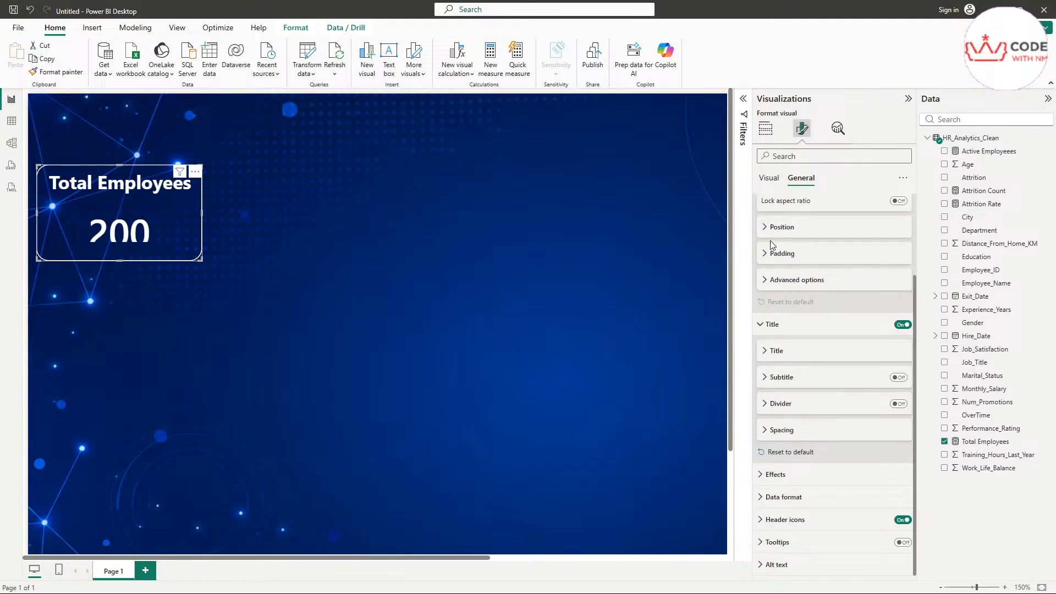
{"action": "left_click", "coordinate": [767, 334]}
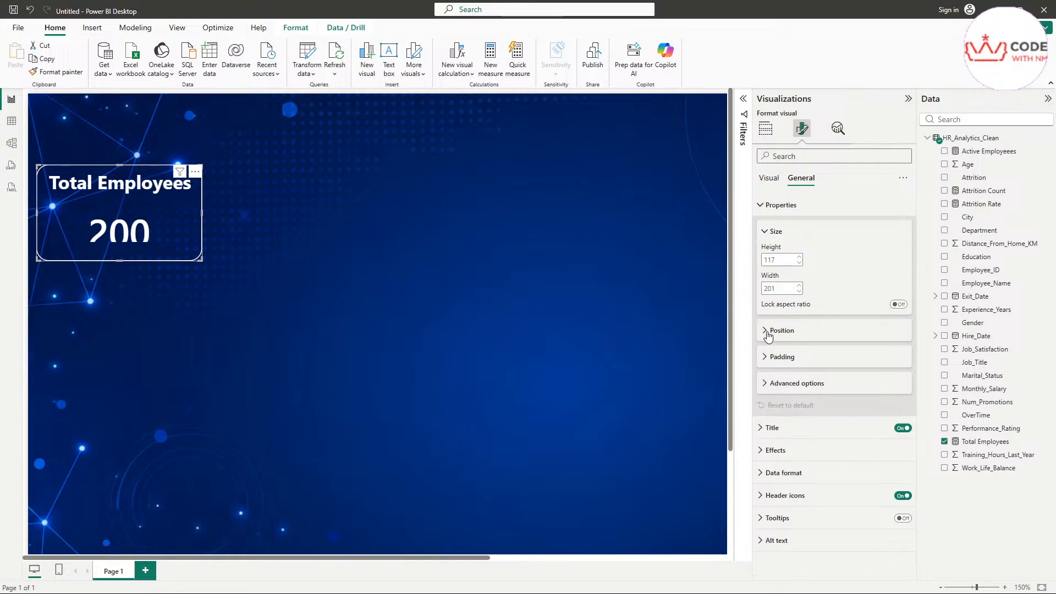
Step: Lower the card's bottom padding from 5 px to 3 px
{"action": "left_click", "coordinate": [790, 358]}
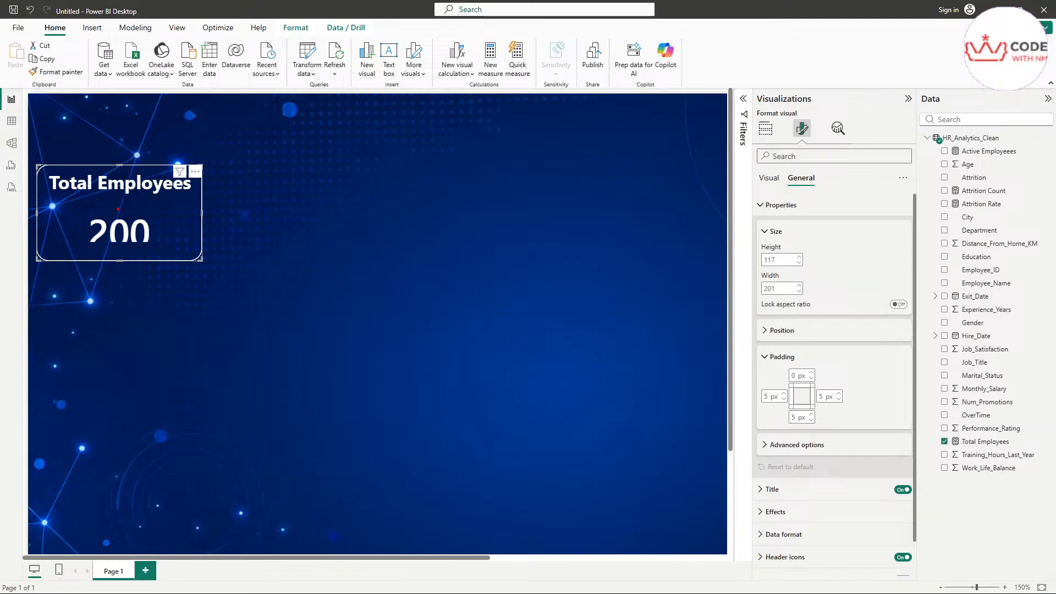
{"action": "mouse_move", "coordinate": [66, 195]}
{"action": "left_mouse_down"}
{"action": "mouse_move", "coordinate": [175, 192]}
{"action": "mouse_move", "coordinate": [138, 201]}
{"action": "left_mouse_up"}
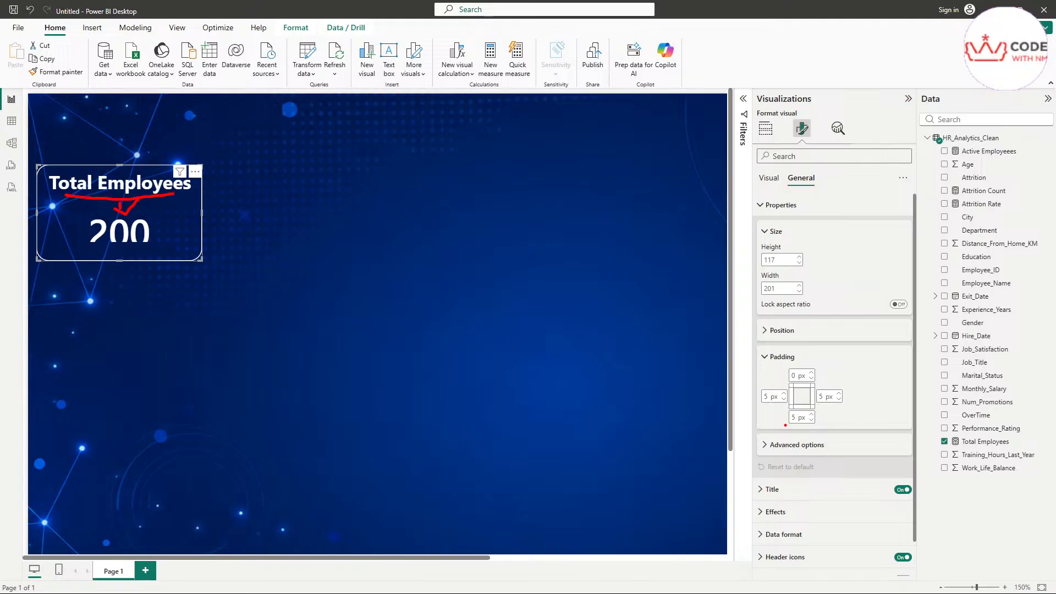
{"action": "mouse_move", "coordinate": [785, 425]}
{"action": "left_mouse_down"}
{"action": "mouse_move", "coordinate": [820, 419]}
{"action": "mouse_move", "coordinate": [804, 407]}
{"action": "mouse_move", "coordinate": [783, 421]}
{"action": "left_mouse_up"}
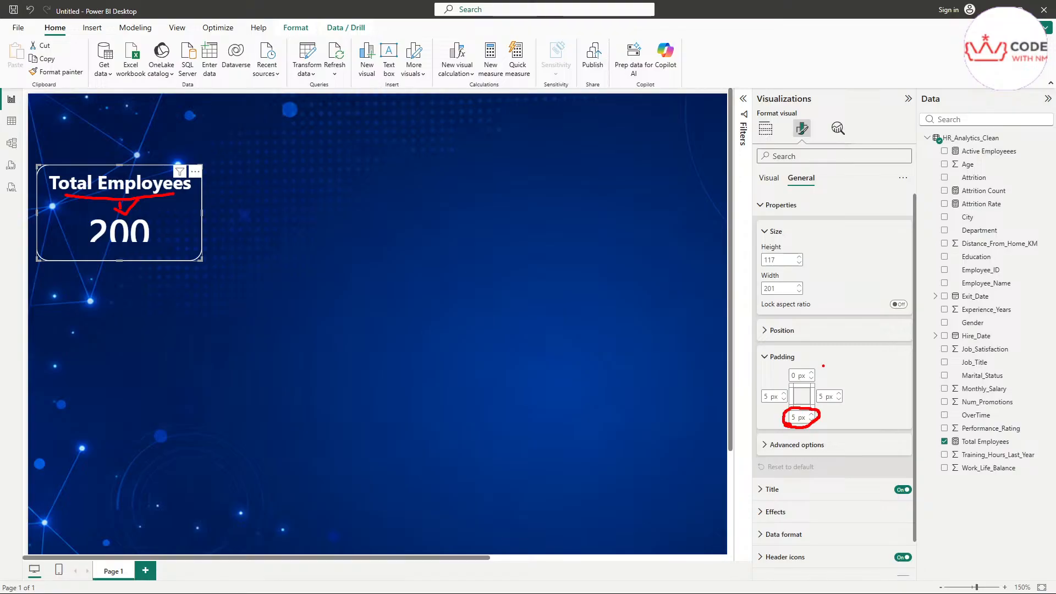
{"action": "mouse_move", "coordinate": [826, 358]}
{"action": "left_mouse_down"}
{"action": "mouse_move", "coordinate": [806, 372]}
{"action": "mouse_move", "coordinate": [818, 372]}
{"action": "left_mouse_up"}
{"action": "mouse_move", "coordinate": [749, 379]}
{"action": "left_mouse_down"}
{"action": "mouse_move", "coordinate": [773, 391]}
{"action": "mouse_move", "coordinate": [863, 376]}
{"action": "left_mouse_up"}
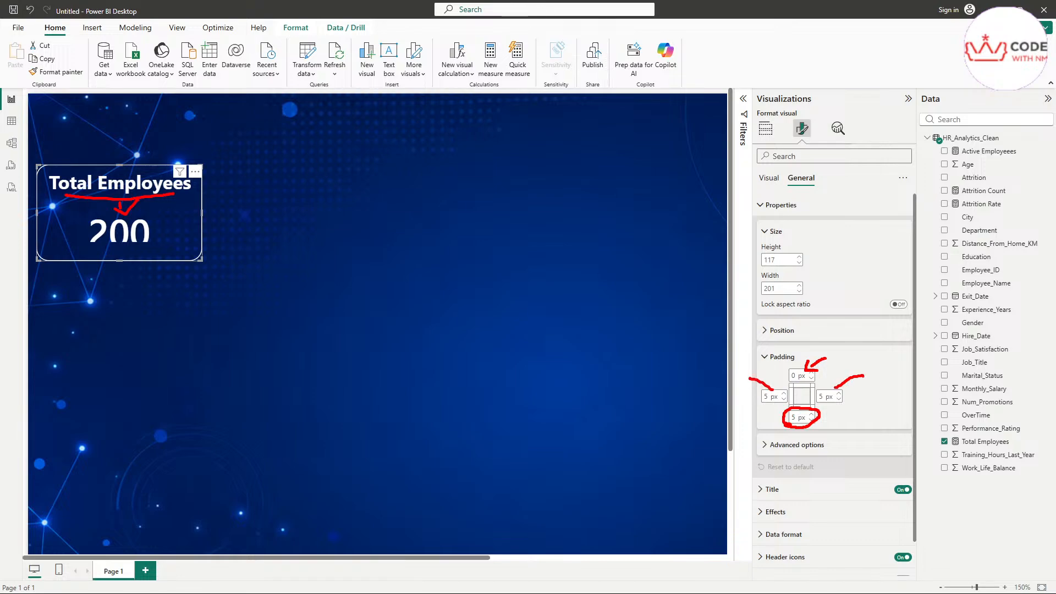
{"action": "left_click", "coordinate": [811, 420]}
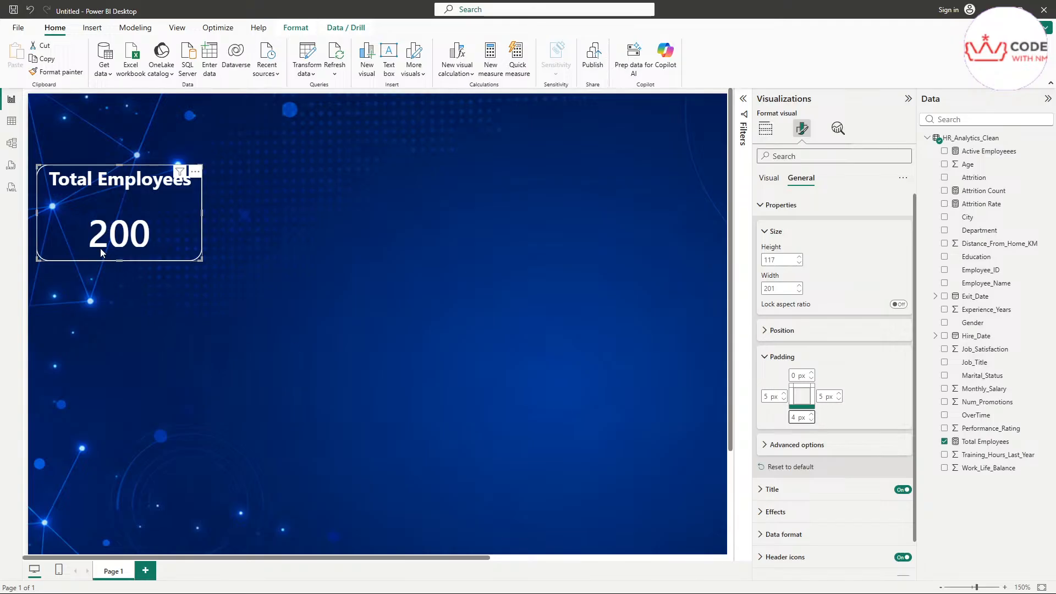
{"action": "scroll", "coordinate": [117, 248], "scroll_direction": "up", "scroll_amount": 5}
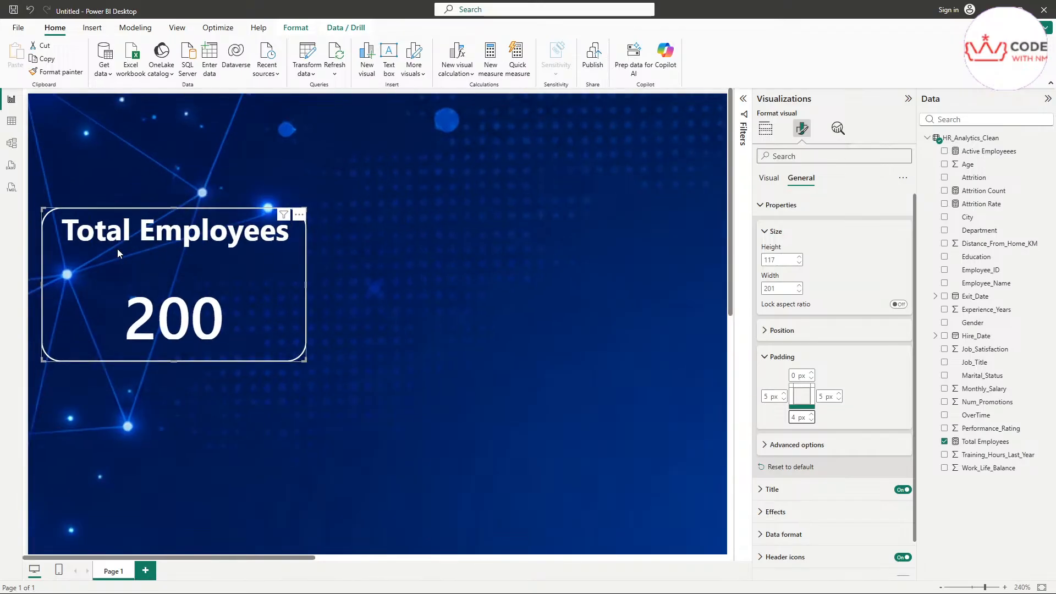
{"action": "scroll", "coordinate": [117, 249], "scroll_direction": "up", "scroll_amount": 1}
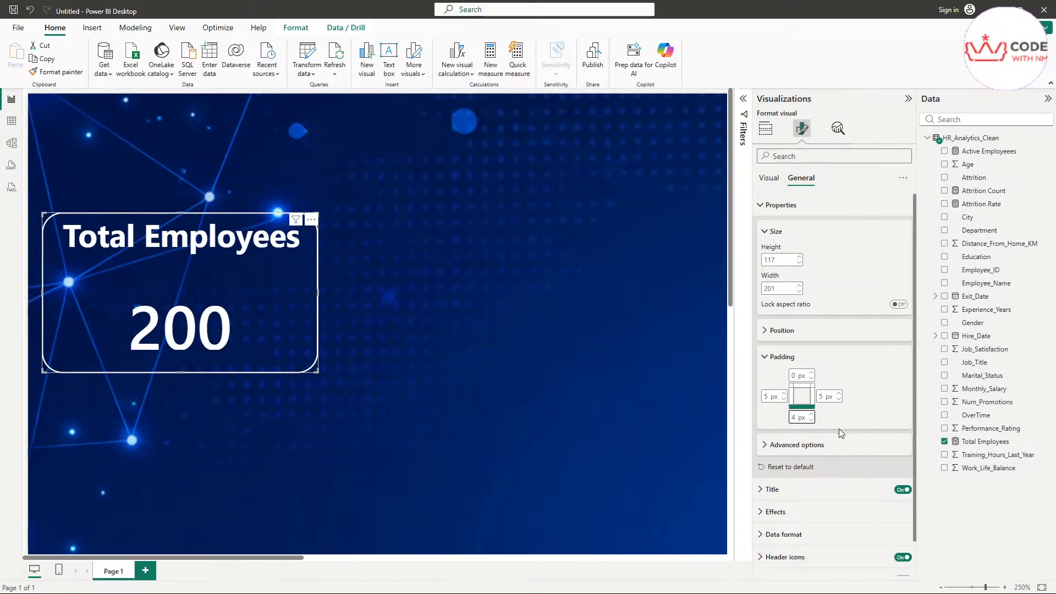
{"action": "left_click", "coordinate": [812, 420]}
{"action": "left_click", "coordinate": [795, 418]}
{"action": "left_click_drag", "start_coordinate": [796, 418], "coordinate": [766, 423]}
{"action": "left_click", "coordinate": [542, 289]}
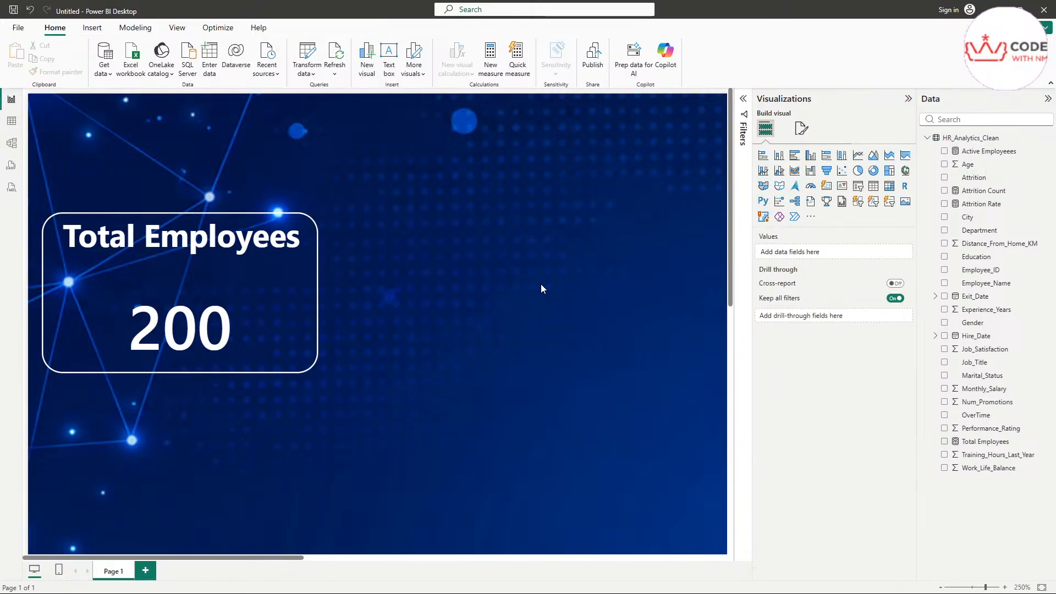
{"action": "scroll", "coordinate": [540, 287], "scroll_direction": "down", "scroll_amount": 5}
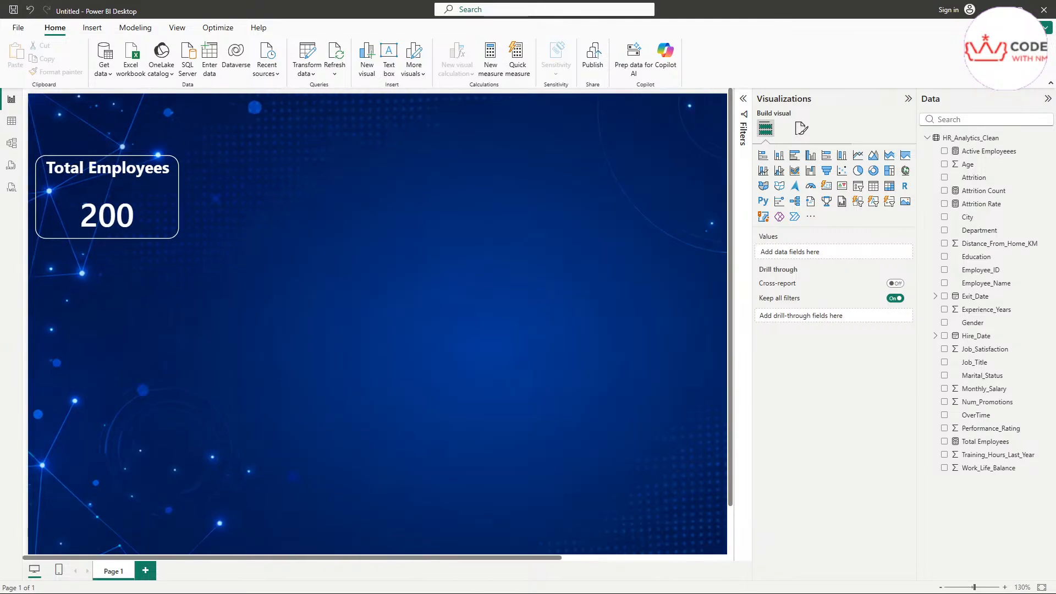
{"action": "key", "text": "alt+Tab"}
{"action": "left_click_drag", "start_coordinate": [468, 144], "coordinate": [427, 88]}
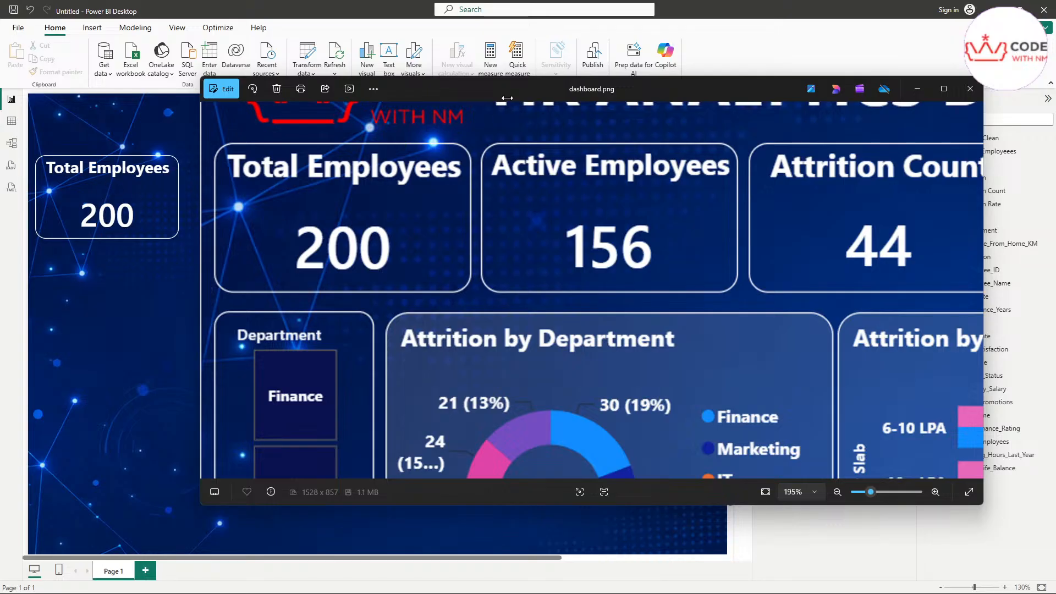
{"action": "left_click", "coordinate": [915, 90]}
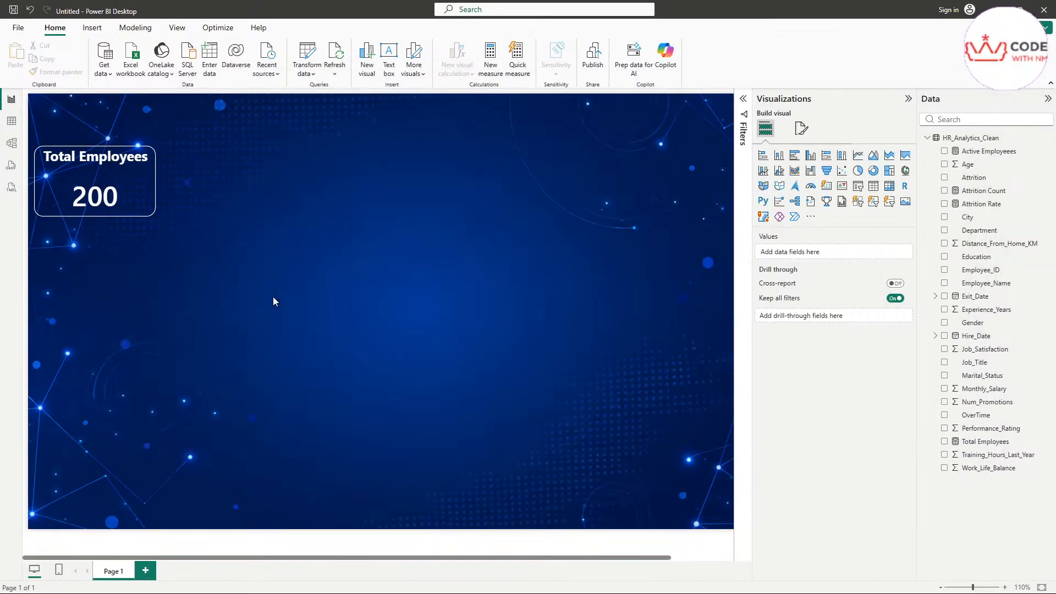
Step: Copy the Total Employees card and place the duplicate beside the original
{"action": "left_click", "coordinate": [135, 179]}
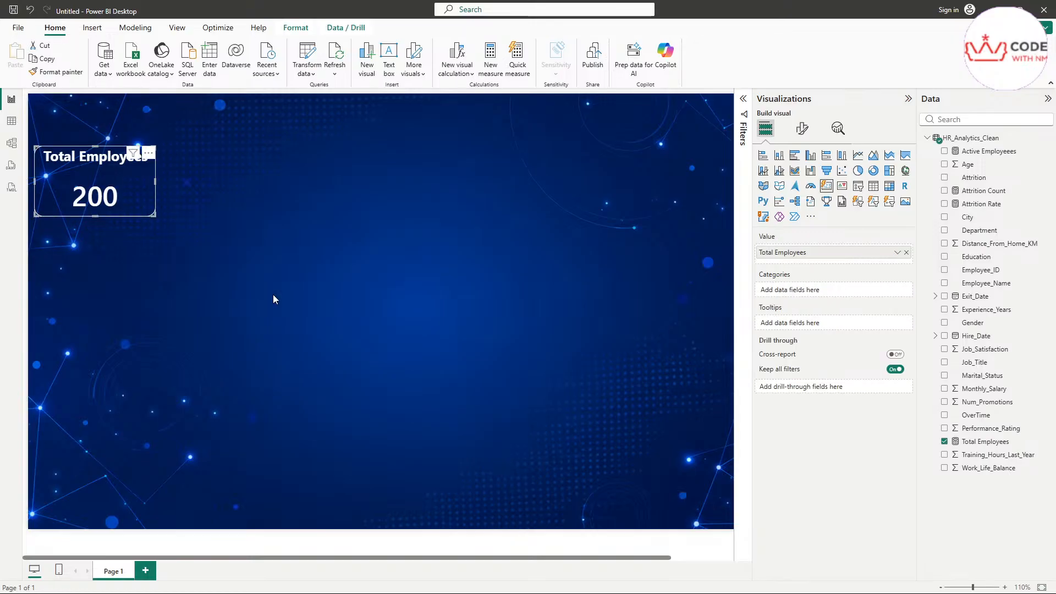
{"action": "key", "text": "ctrl+c"}
{"action": "key", "text": "ctrl+v"}
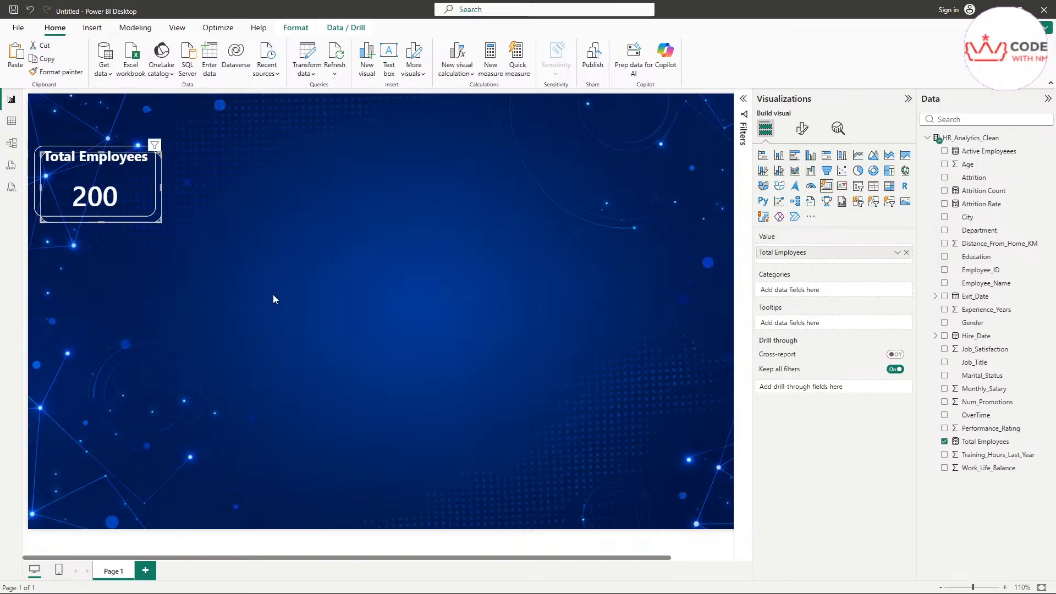
{"action": "left_click_drag", "start_coordinate": [140, 197], "coordinate": [262, 190]}
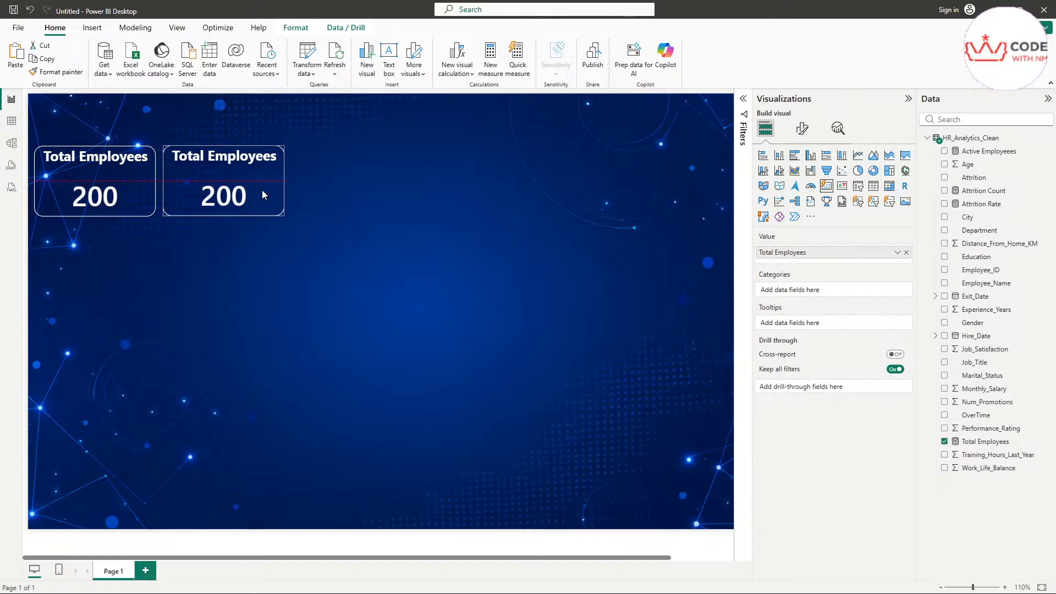
{"action": "left_click", "coordinate": [361, 216]}
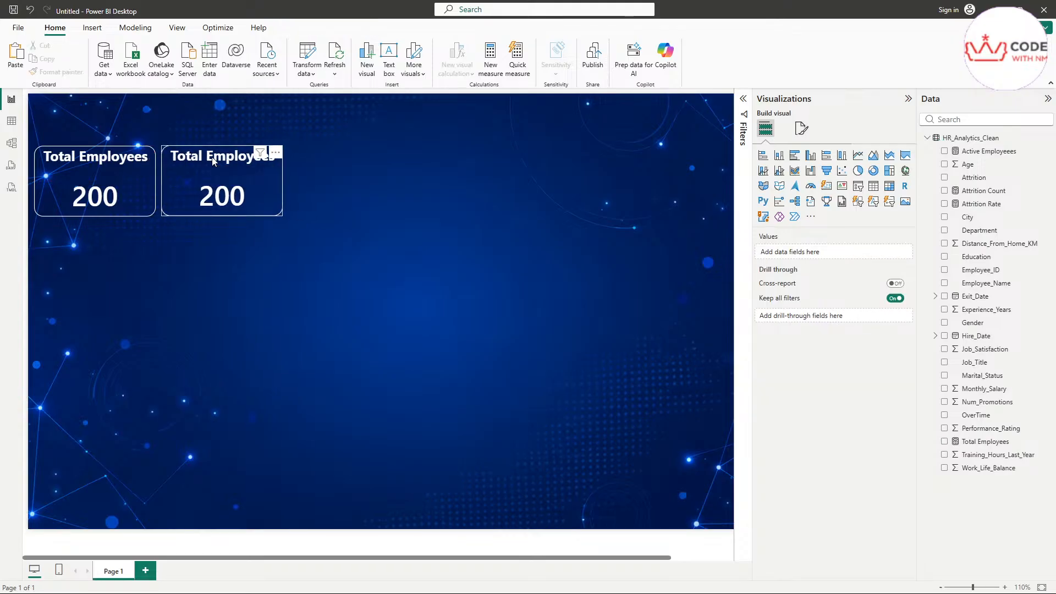
{"action": "left_click", "coordinate": [213, 161]}
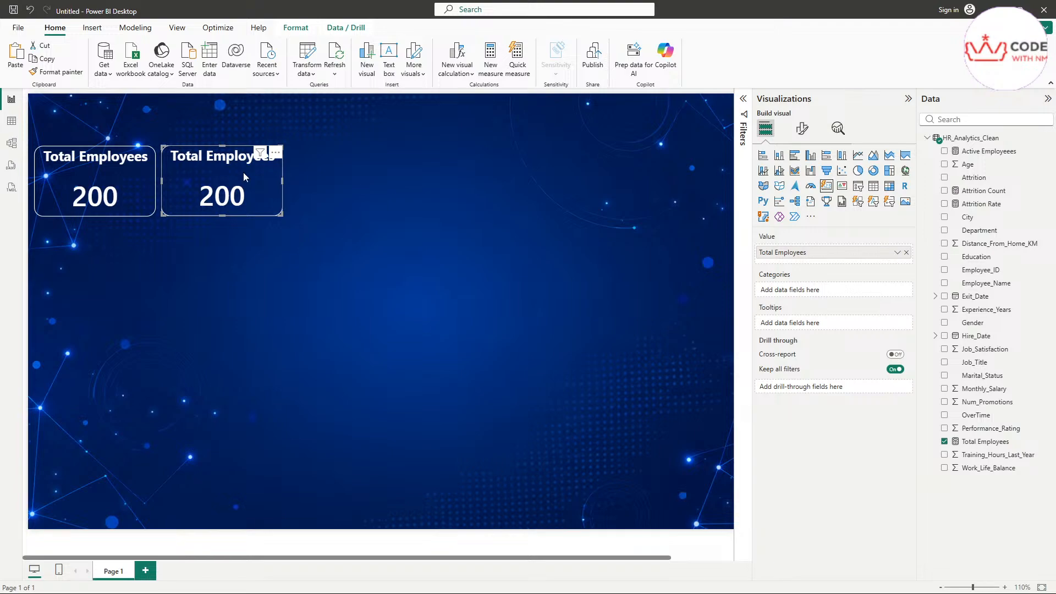
Step: Change the duplicate card's title to 'Active Employees'
{"action": "left_click", "coordinate": [803, 131]}
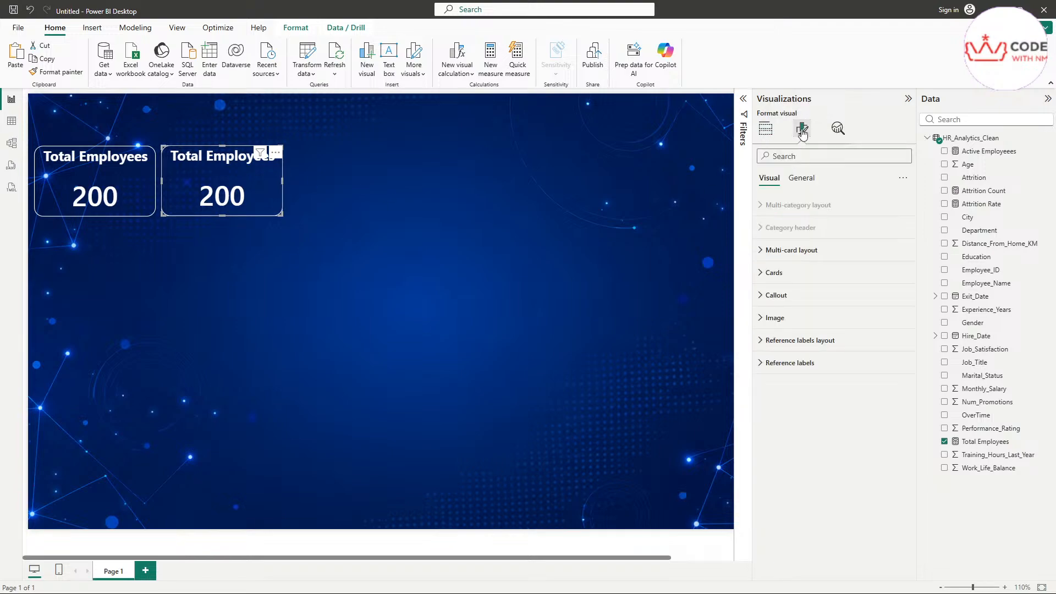
{"action": "left_click", "coordinate": [806, 179]}
{"action": "left_click", "coordinate": [774, 235]}
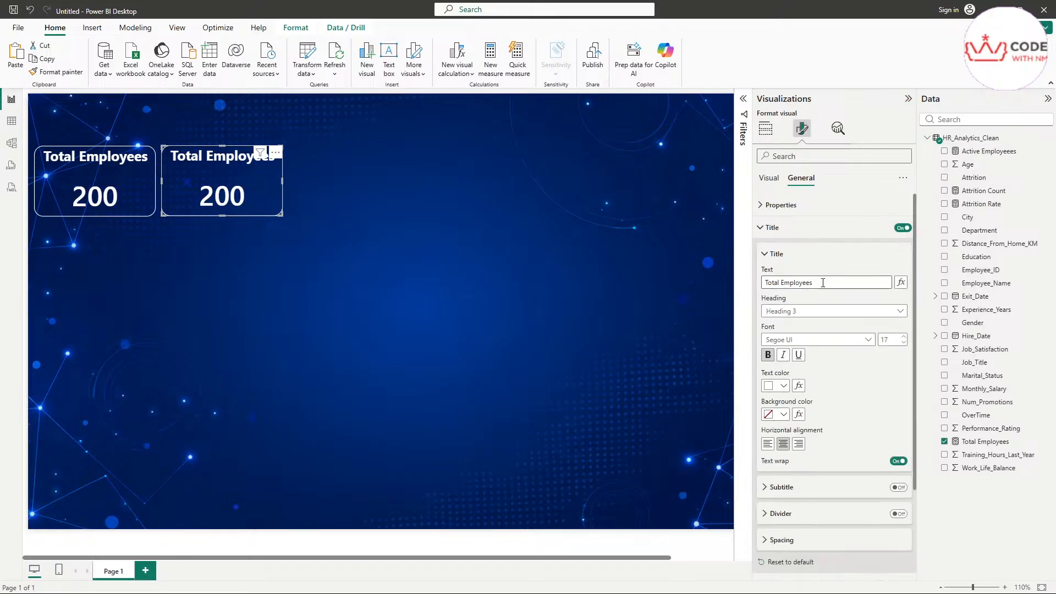
{"action": "left_click_drag", "start_coordinate": [823, 283], "coordinate": [807, 283]}
{"action": "double_click", "coordinate": [781, 282]}
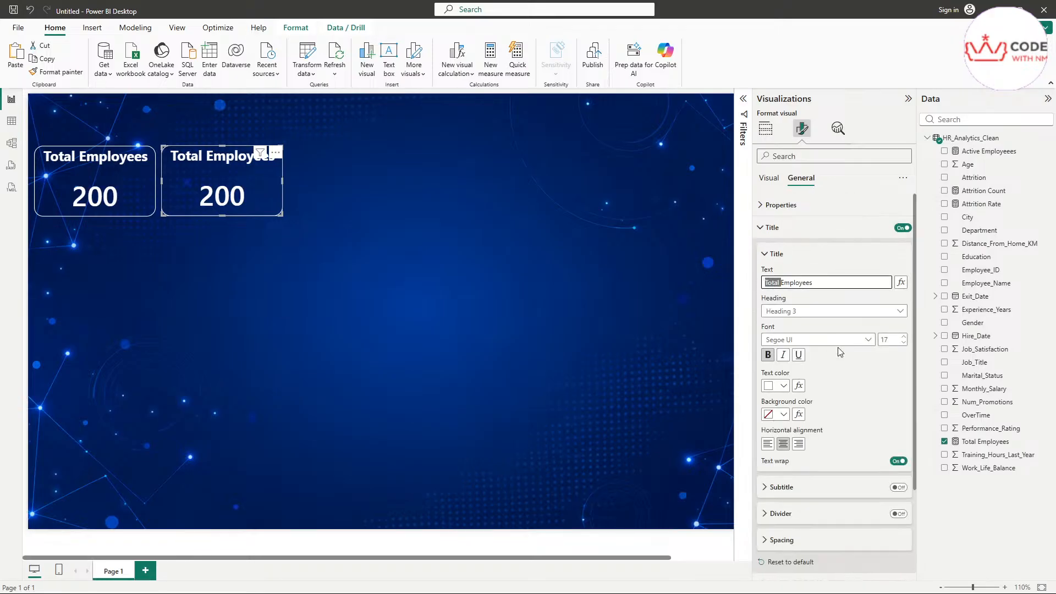
{"action": "type", "text": "Active"}
Step: Swap the second card's value from Total Employees to the Active Employees measure, showing 44
{"action": "left_click", "coordinate": [432, 300]}
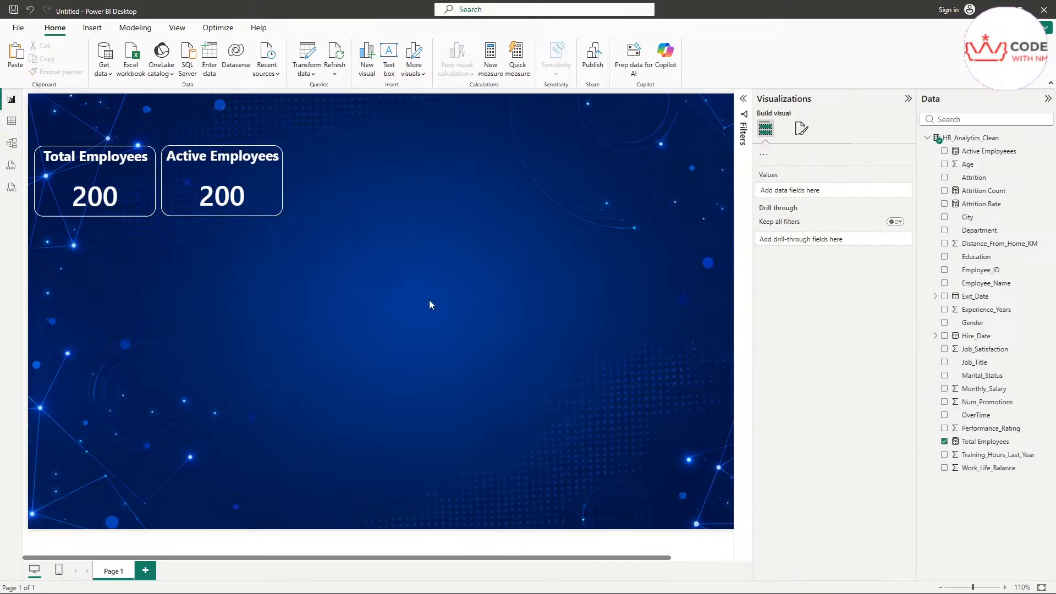
{"action": "left_click", "coordinate": [213, 178]}
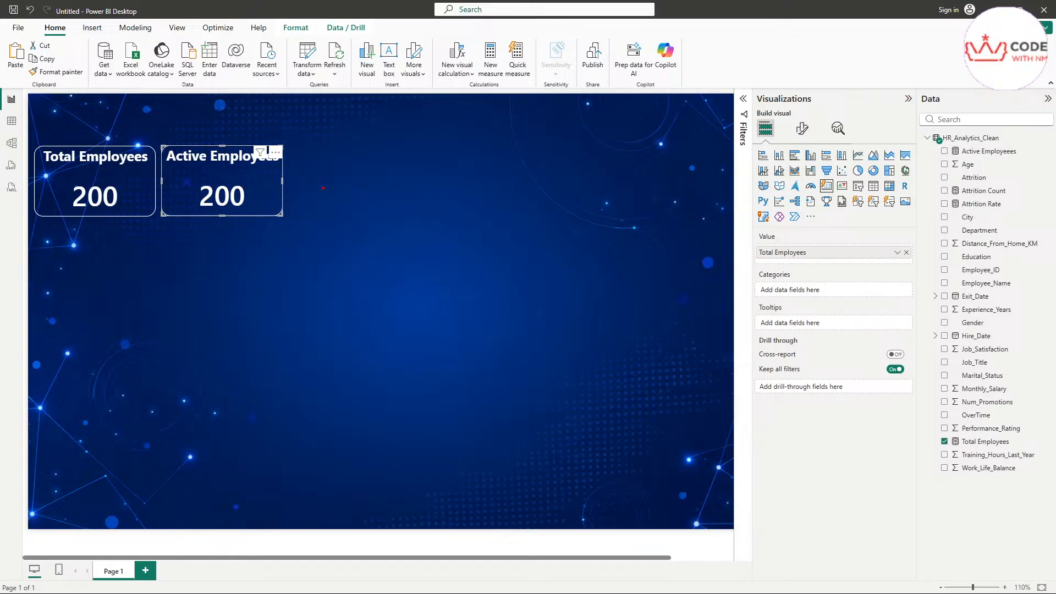
{"action": "mouse_move", "coordinate": [325, 187]}
{"action": "left_mouse_down"}
{"action": "mouse_move", "coordinate": [272, 190]}
{"action": "mouse_move", "coordinate": [310, 208]}
{"action": "left_mouse_up"}
{"action": "mouse_move", "coordinate": [760, 263]}
{"action": "left_mouse_down"}
{"action": "mouse_move", "coordinate": [825, 254]}
{"action": "mouse_move", "coordinate": [759, 243]}
{"action": "mouse_move", "coordinate": [760, 264]}
{"action": "left_mouse_up"}
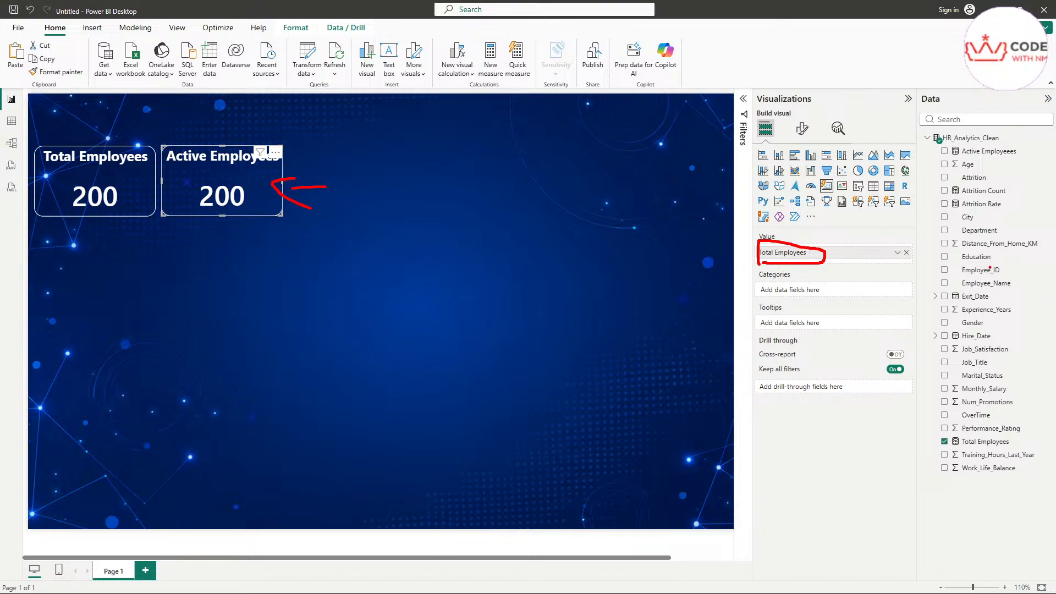
{"action": "key", "text": "Escape"}
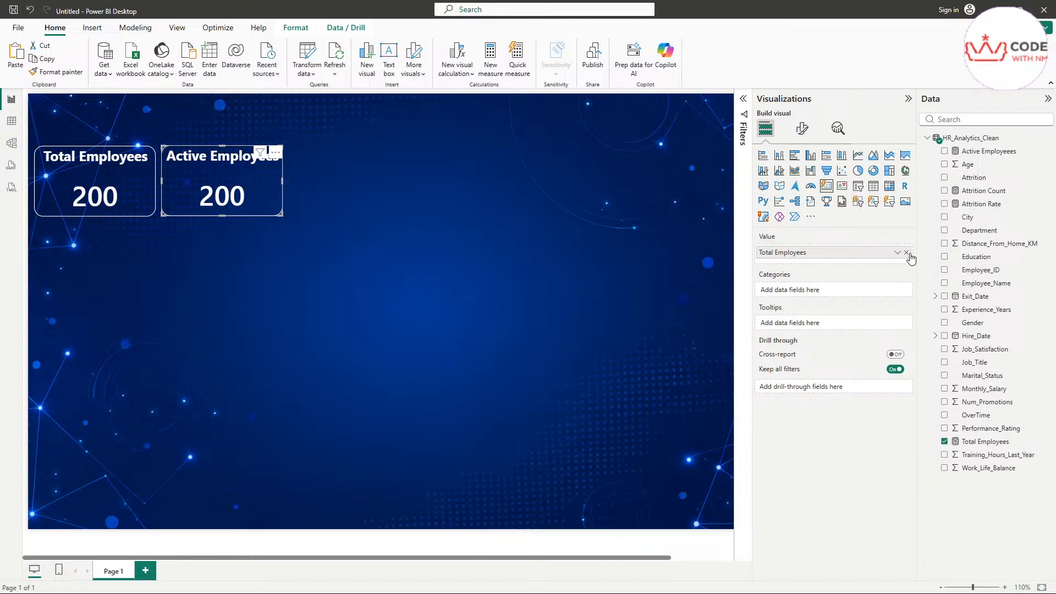
{"action": "mouse_move", "coordinate": [907, 260]}
{"action": "left_mouse_down"}
{"action": "mouse_move", "coordinate": [907, 246]}
{"action": "mouse_move", "coordinate": [905, 258]}
{"action": "left_mouse_up"}
{"action": "key", "text": "Escape"}
{"action": "left_click", "coordinate": [906, 252]}
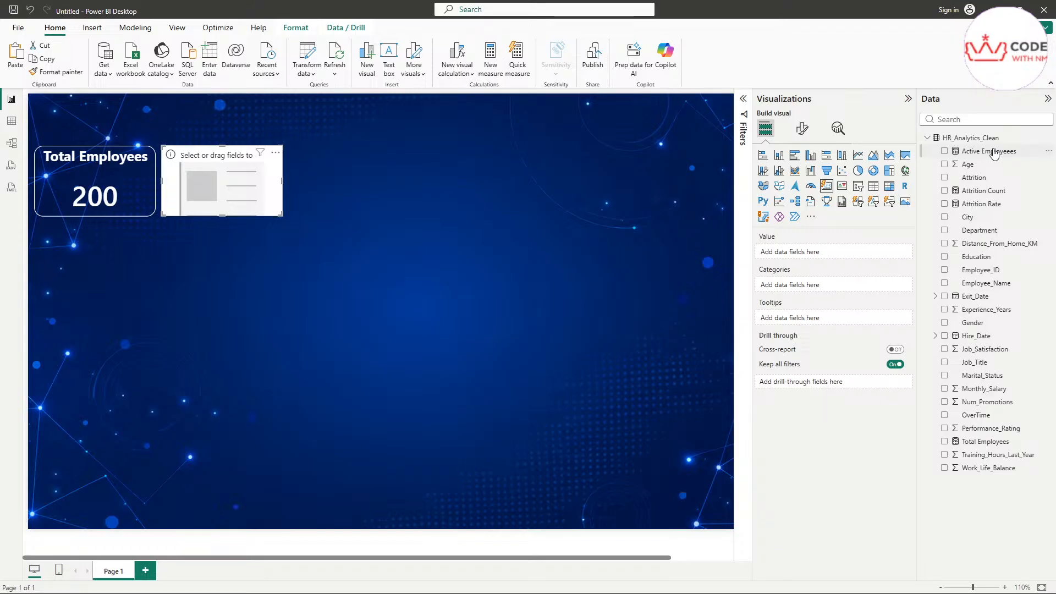
{"action": "left_click_drag", "start_coordinate": [995, 154], "coordinate": [850, 256]}
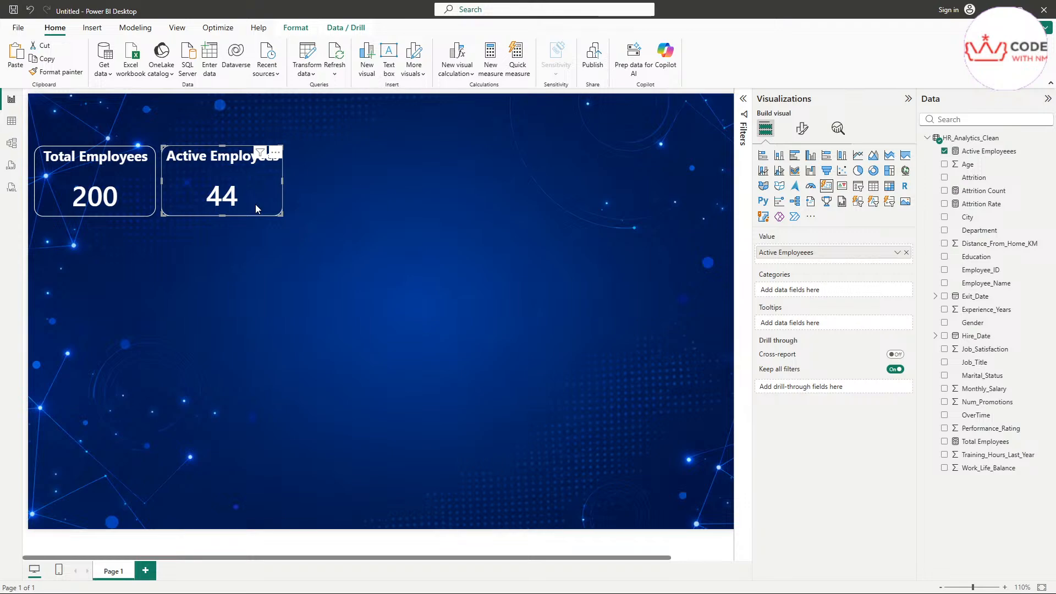
Step: In table view, finish DIVIDE([Active Employees],[Total Employees]) and commit it as the Attrition Rate measure
{"action": "left_click", "coordinate": [12, 125]}
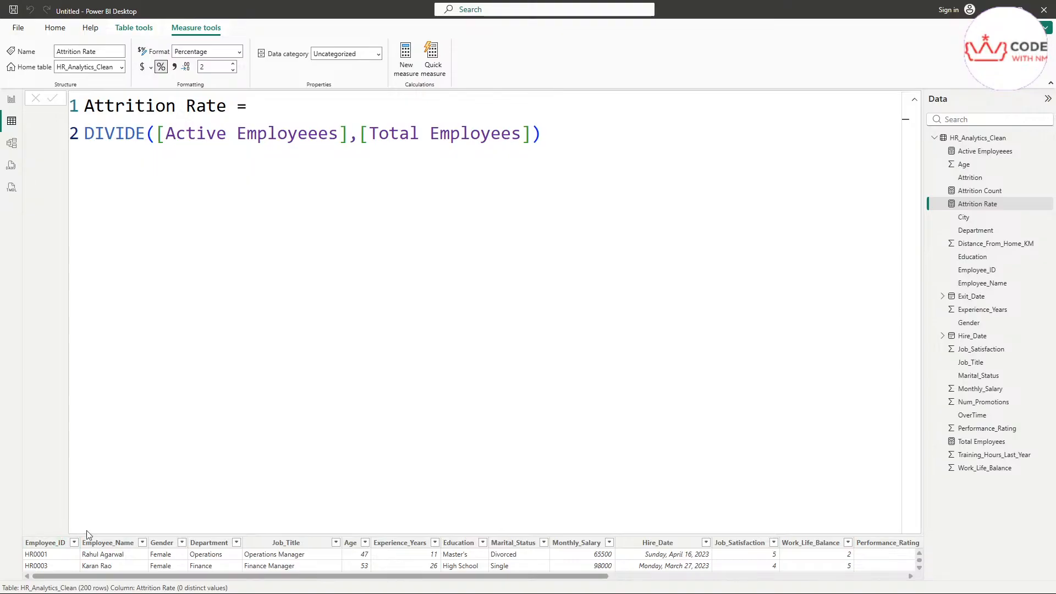
{"action": "left_click", "coordinate": [118, 524]}
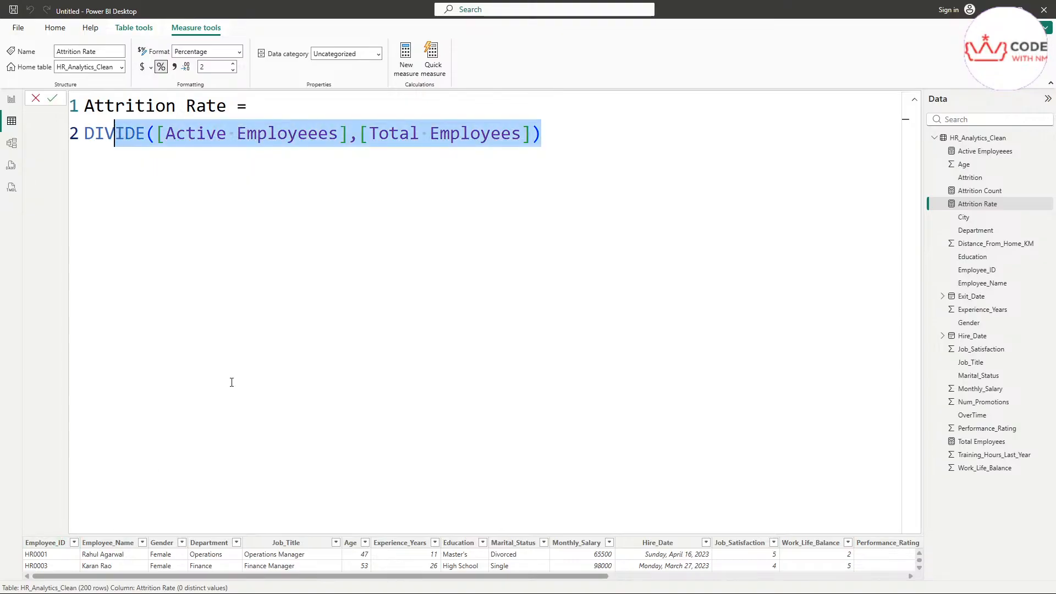
{"action": "scroll", "coordinate": [232, 382], "scroll_direction": "down", "scroll_amount": 5}
{"action": "scroll", "coordinate": [231, 382], "scroll_direction": "down", "scroll_amount": 3}
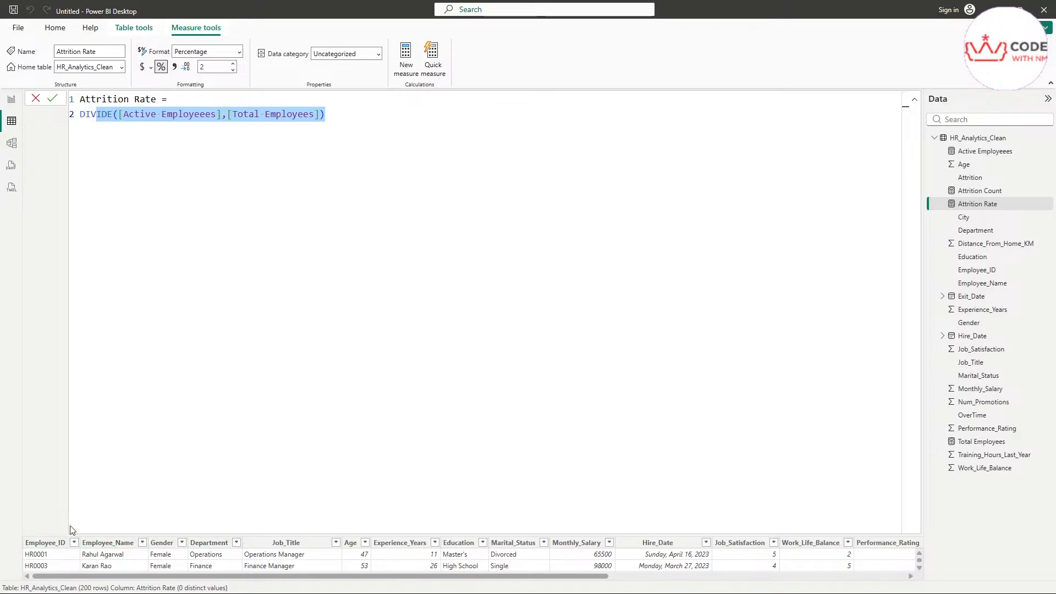
{"action": "left_click", "coordinate": [181, 386]}
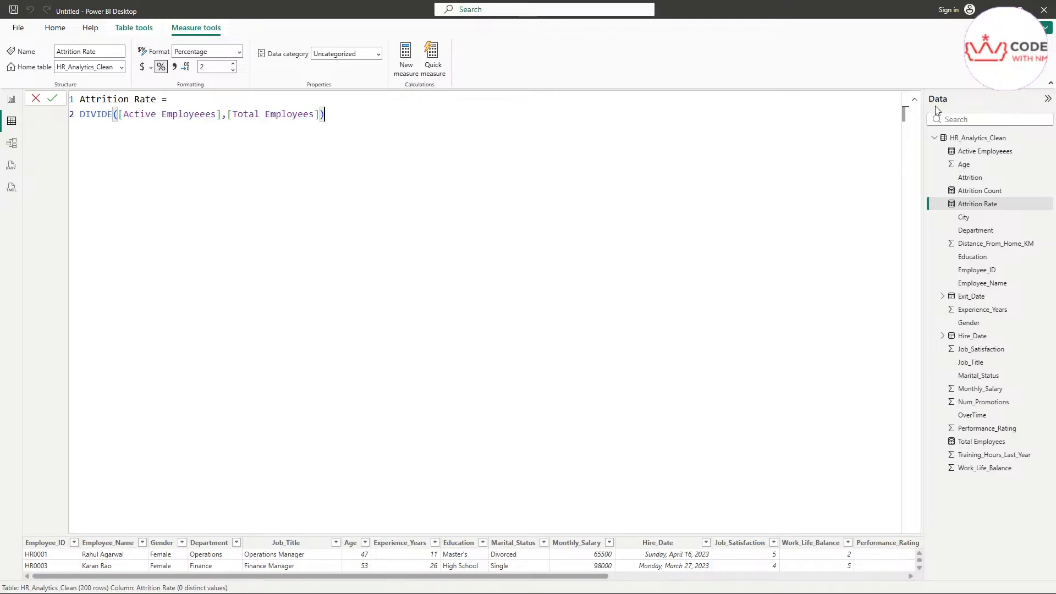
{"action": "key", "text": "Return"}
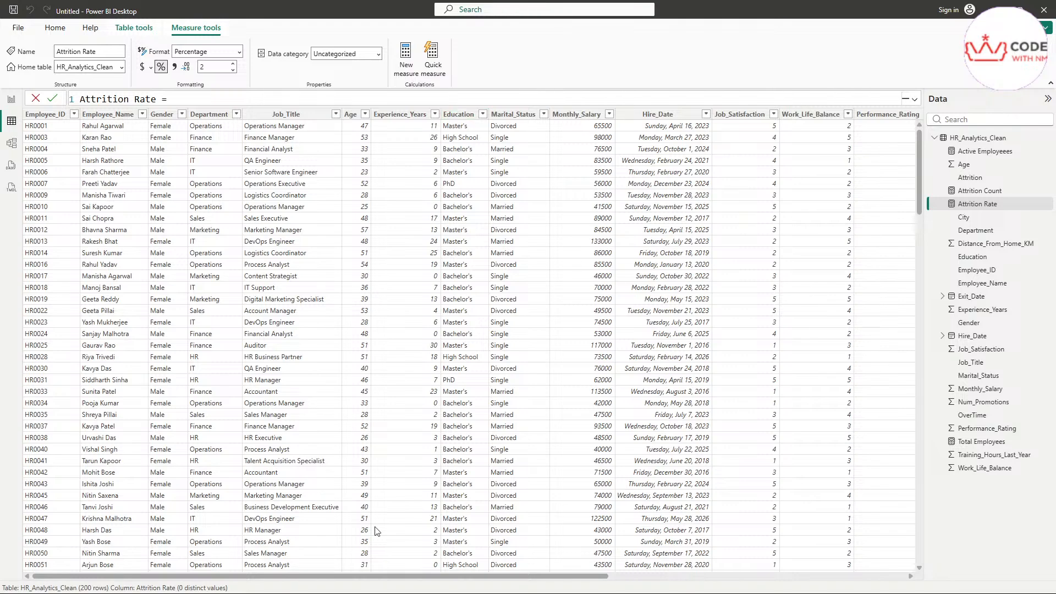
{"action": "left_click_drag", "start_coordinate": [368, 576], "coordinate": [670, 582]}
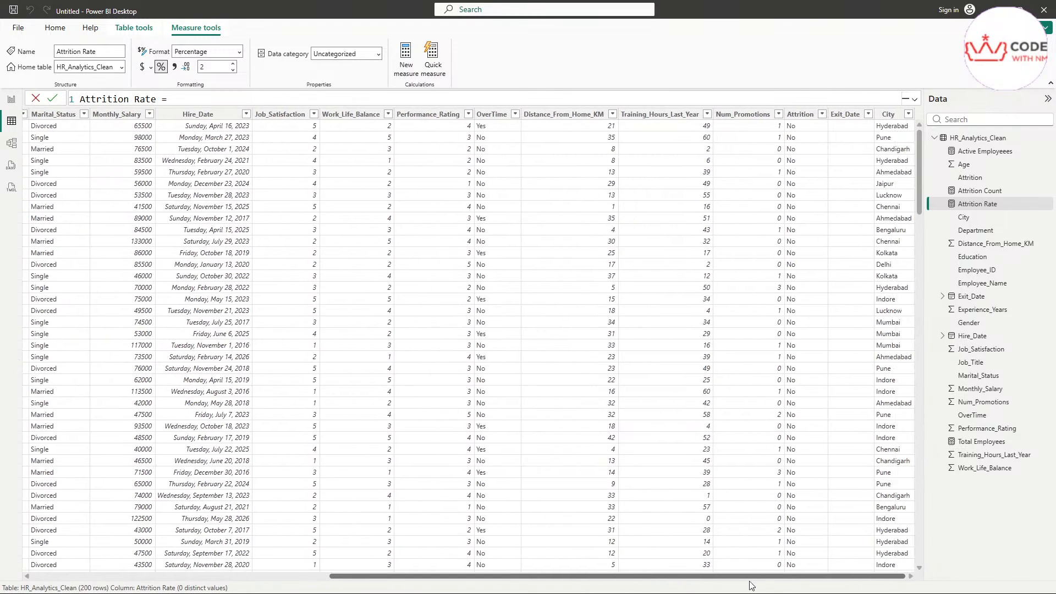
Step: Filter the Attrition column to Yes only, showing the 44 leavers
{"action": "left_click", "coordinate": [823, 115]}
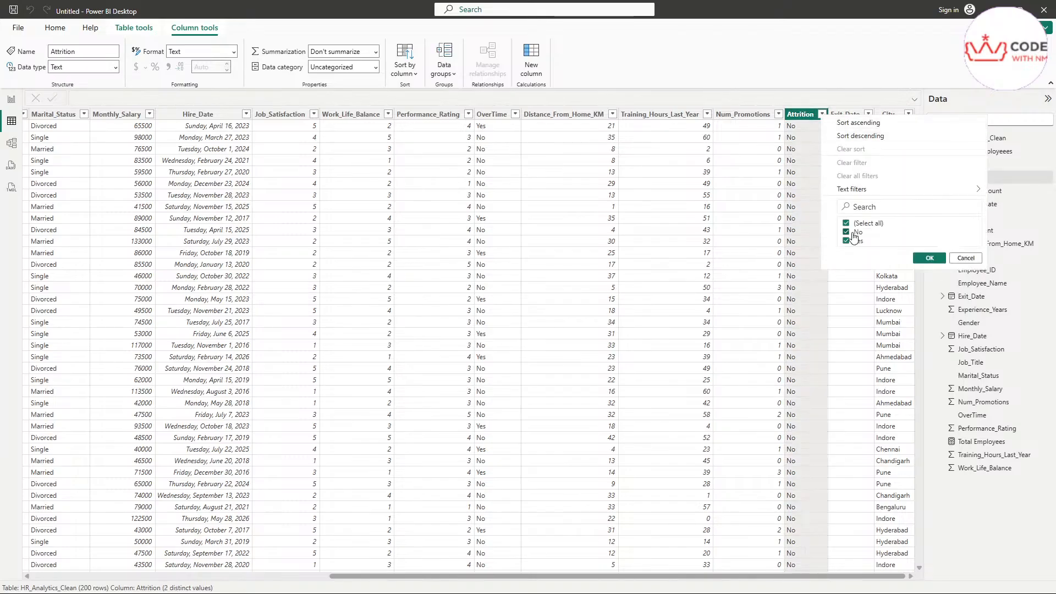
{"action": "left_click", "coordinate": [853, 233]}
{"action": "left_click", "coordinate": [848, 241]}
{"action": "left_click", "coordinate": [846, 241]}
{"action": "left_click", "coordinate": [929, 258]}
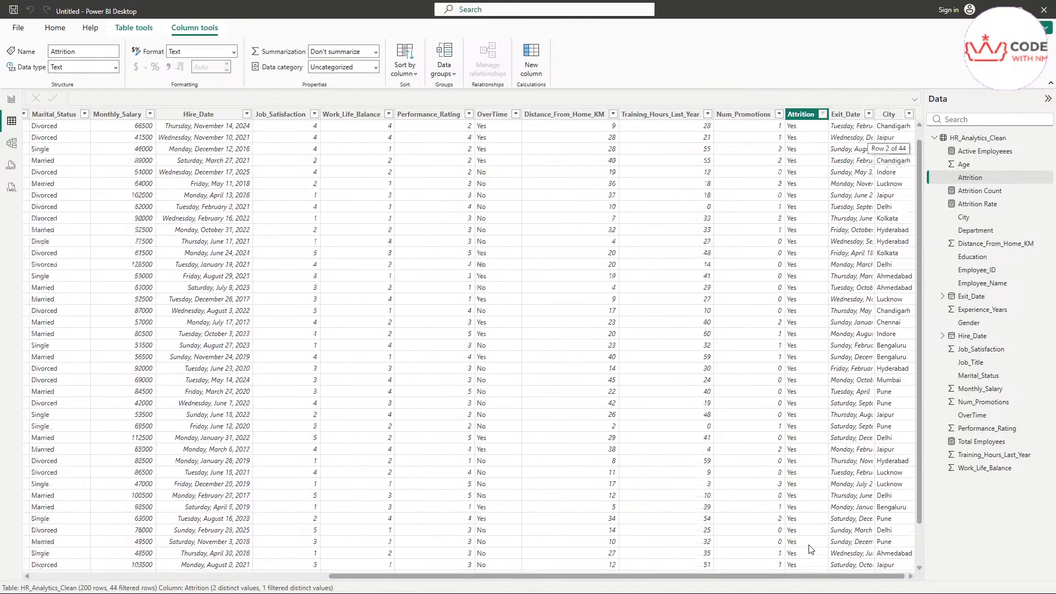
{"action": "scroll", "coordinate": [810, 550], "scroll_direction": "down", "scroll_amount": 2}
{"action": "scroll", "coordinate": [810, 548], "scroll_direction": "up", "scroll_amount": 3}
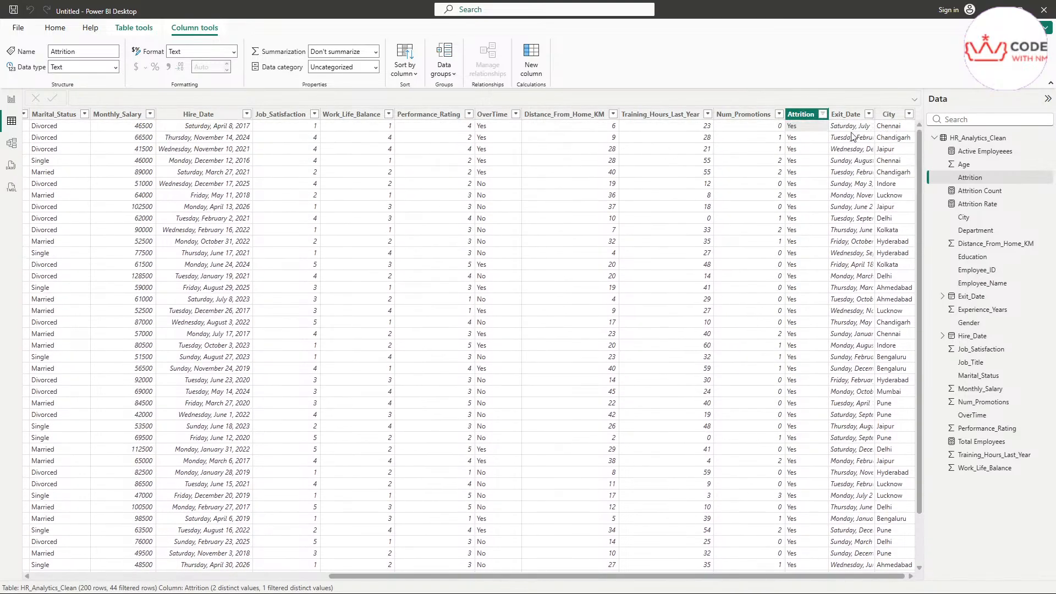
{"action": "scroll", "coordinate": [825, 497], "scroll_direction": "down", "scroll_amount": 2}
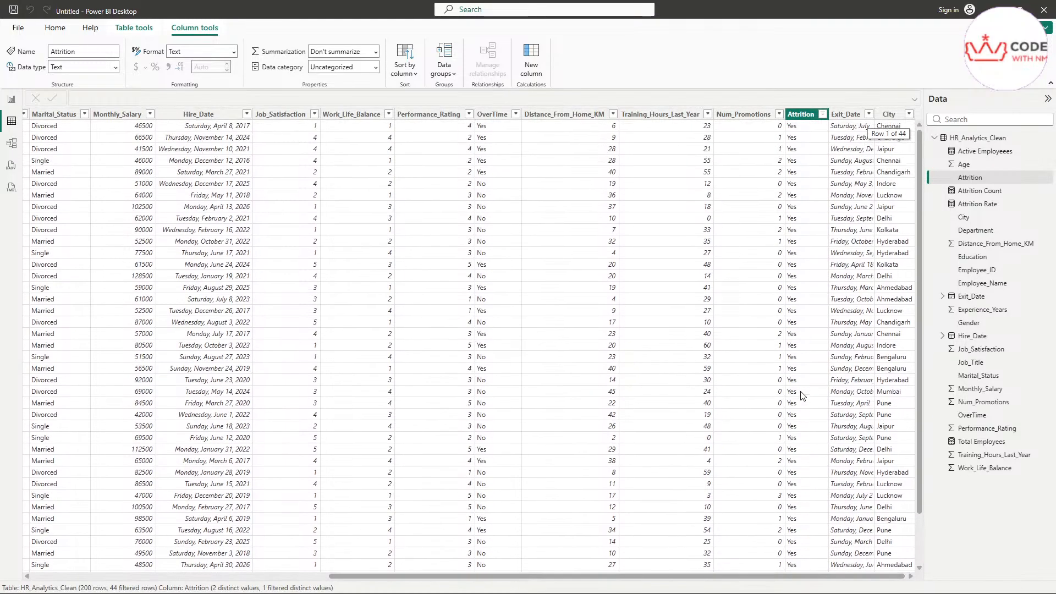
Step: Switch the Attrition filter to No only, showing 156 of 200 rows
{"action": "left_click", "coordinate": [822, 114]}
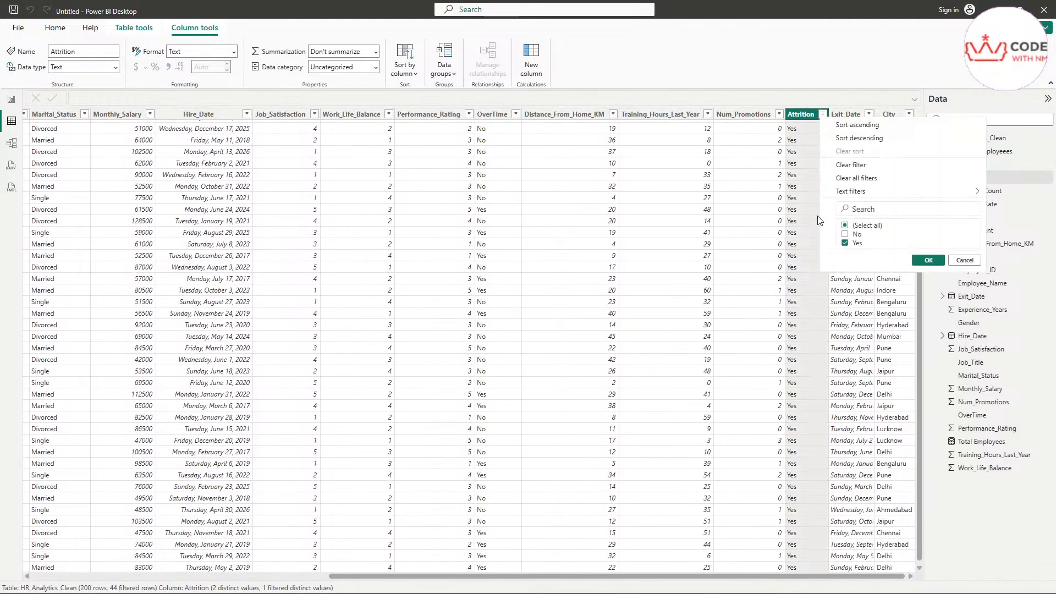
{"action": "left_click", "coordinate": [845, 234]}
{"action": "left_click", "coordinate": [845, 243]}
{"action": "left_click", "coordinate": [923, 261]}
{"action": "left_click_drag", "start_coordinate": [922, 220], "coordinate": [891, 122]}
{"action": "left_click", "coordinate": [891, 117]}
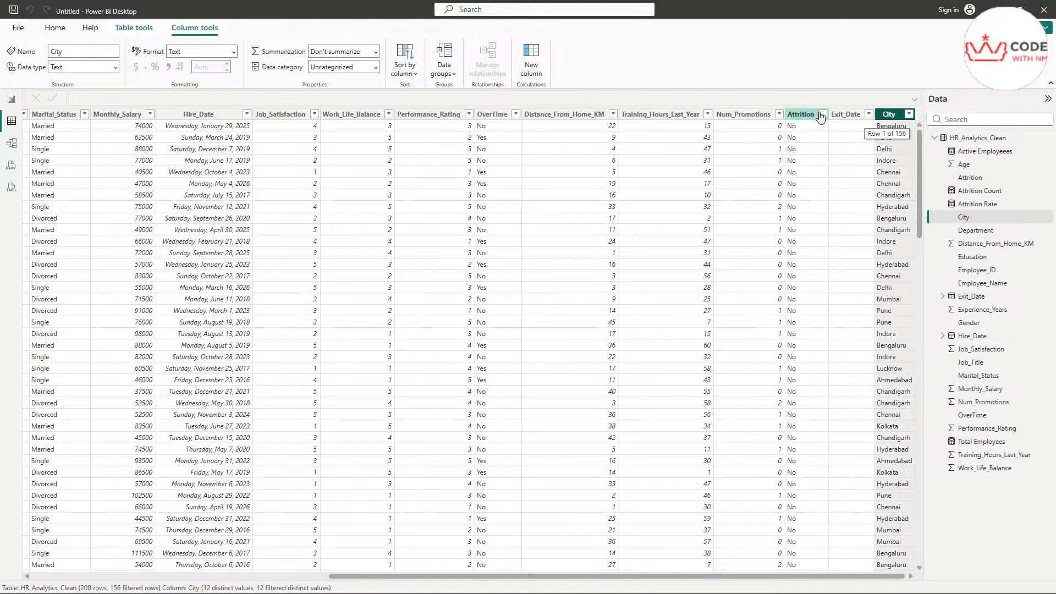
{"action": "left_click", "coordinate": [822, 114]}
{"action": "left_click", "coordinate": [845, 243]}
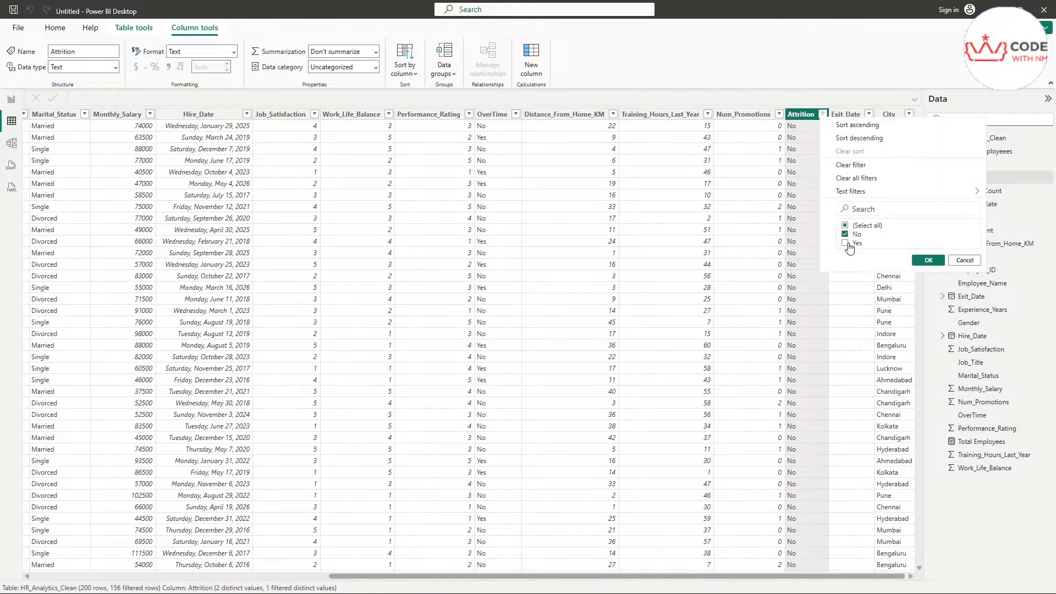
Step: Back on the report canvas, replace the second card's Active Employees value with Attrition Count
{"action": "left_click", "coordinate": [973, 262]}
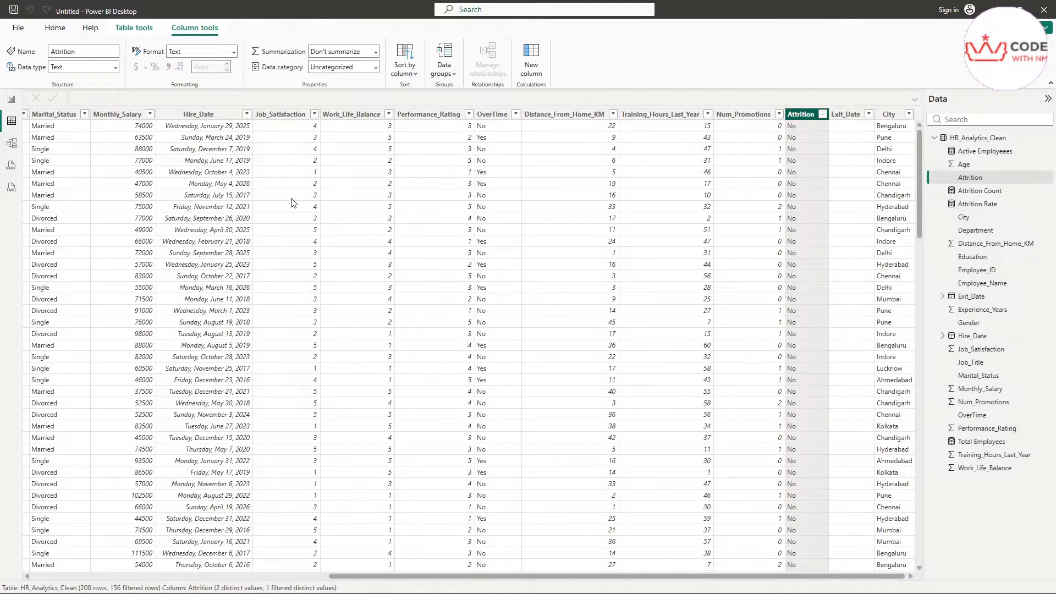
{"action": "left_click", "coordinate": [11, 99]}
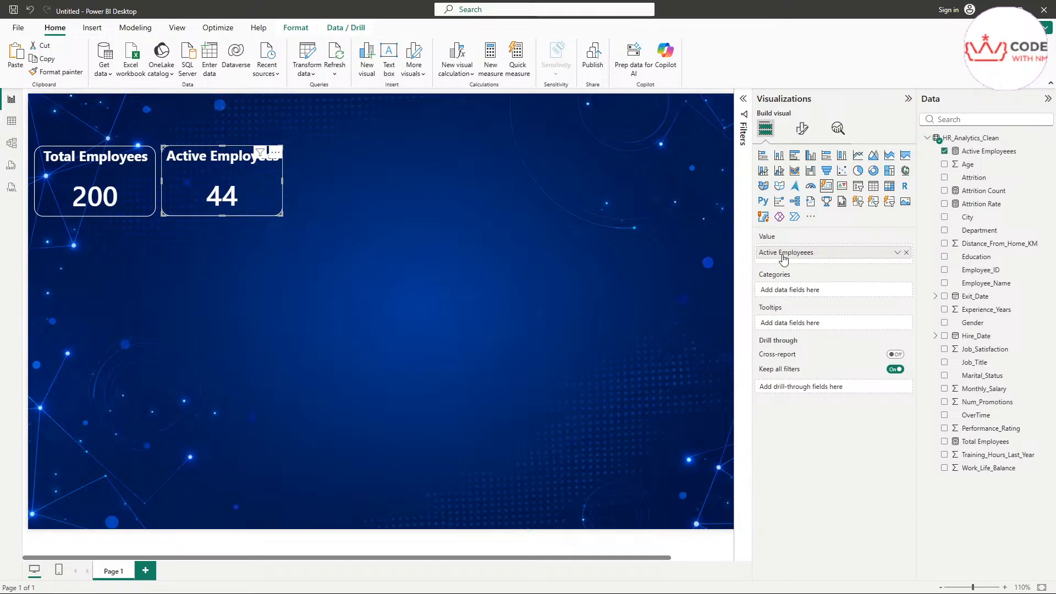
{"action": "left_click", "coordinate": [906, 253]}
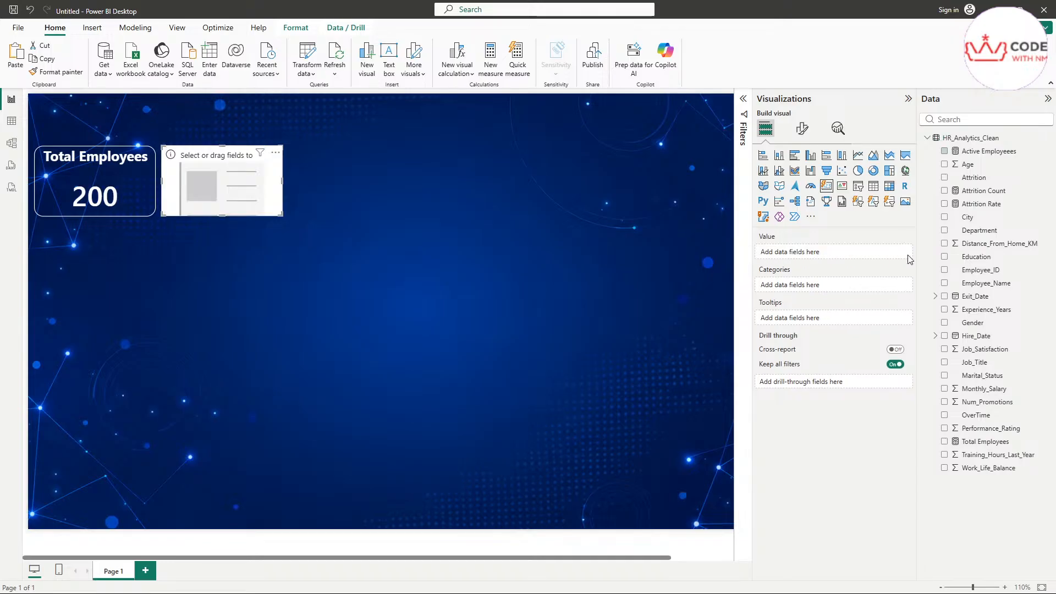
{"action": "left_click_drag", "start_coordinate": [984, 191], "coordinate": [809, 252]}
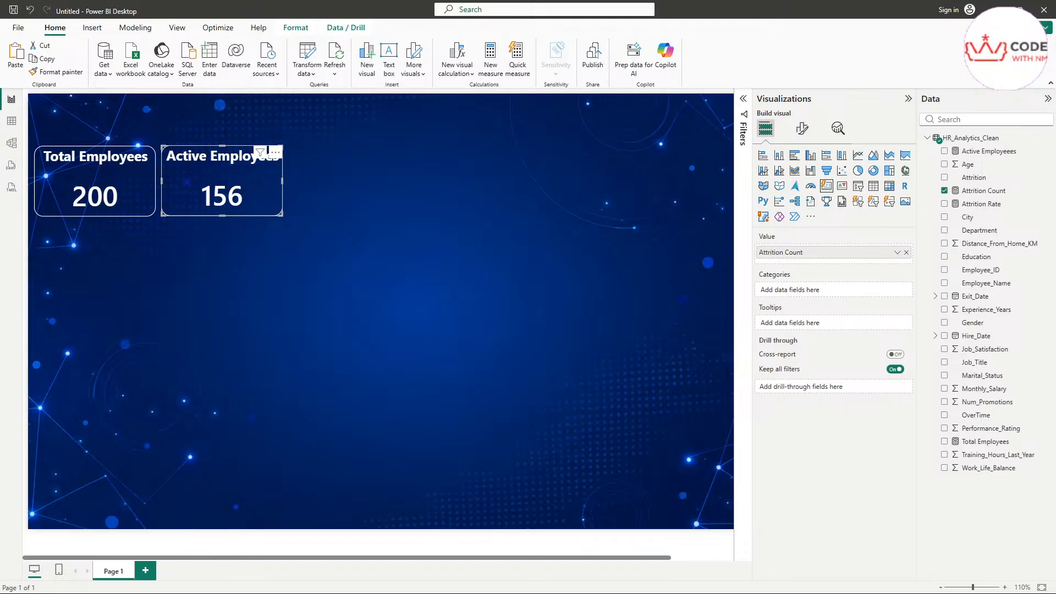
Step: Duplicate the second card and move the copy to its right
{"action": "left_click", "coordinate": [463, 271]}
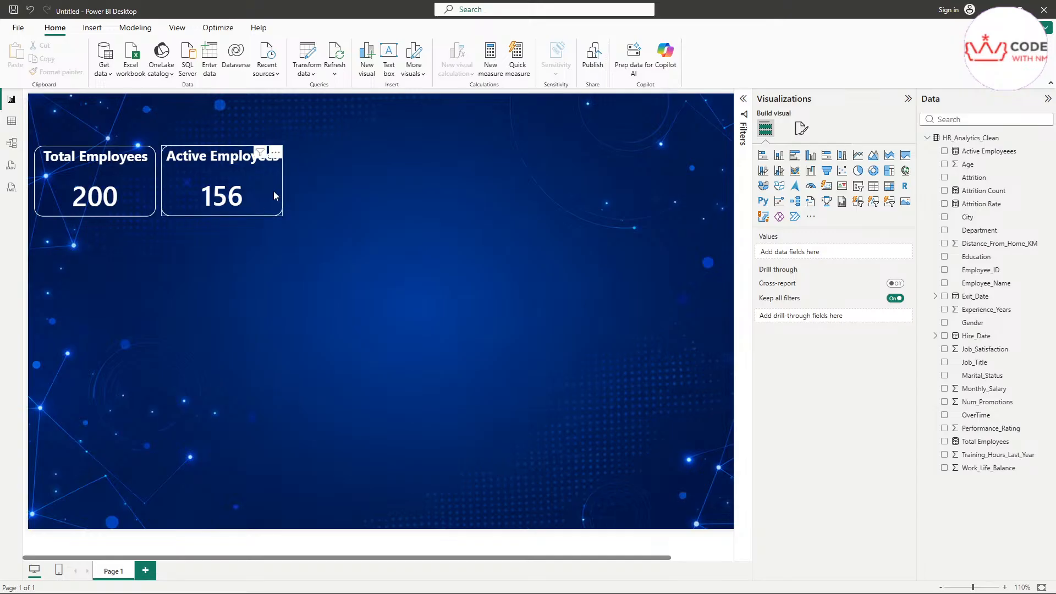
{"action": "left_click", "coordinate": [274, 196]}
{"action": "key", "text": "ctrl+c"}
{"action": "key", "text": "ctrl+v"}
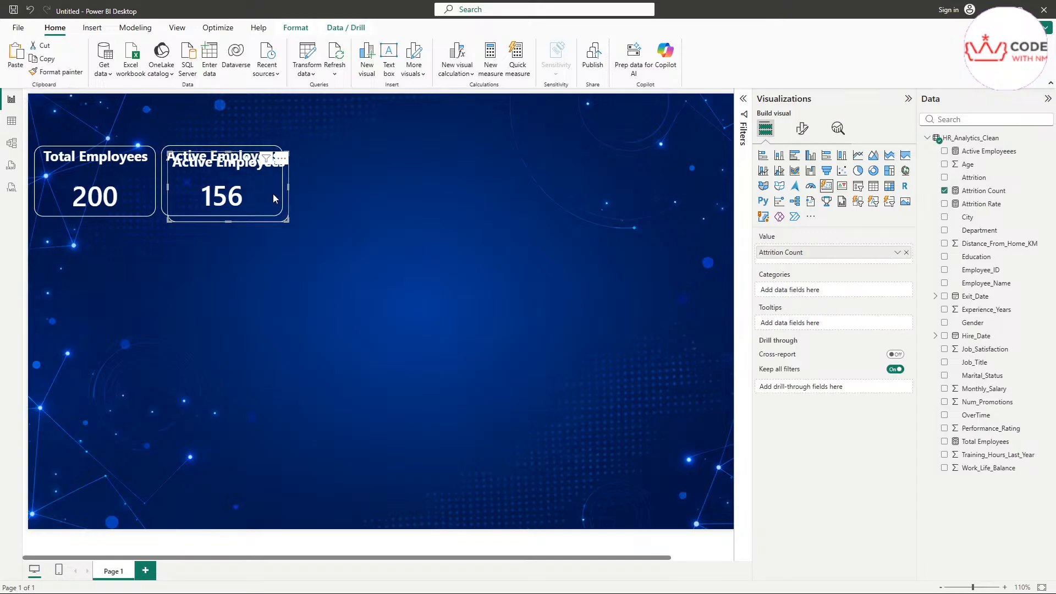
{"action": "left_click_drag", "start_coordinate": [272, 194], "coordinate": [386, 196]}
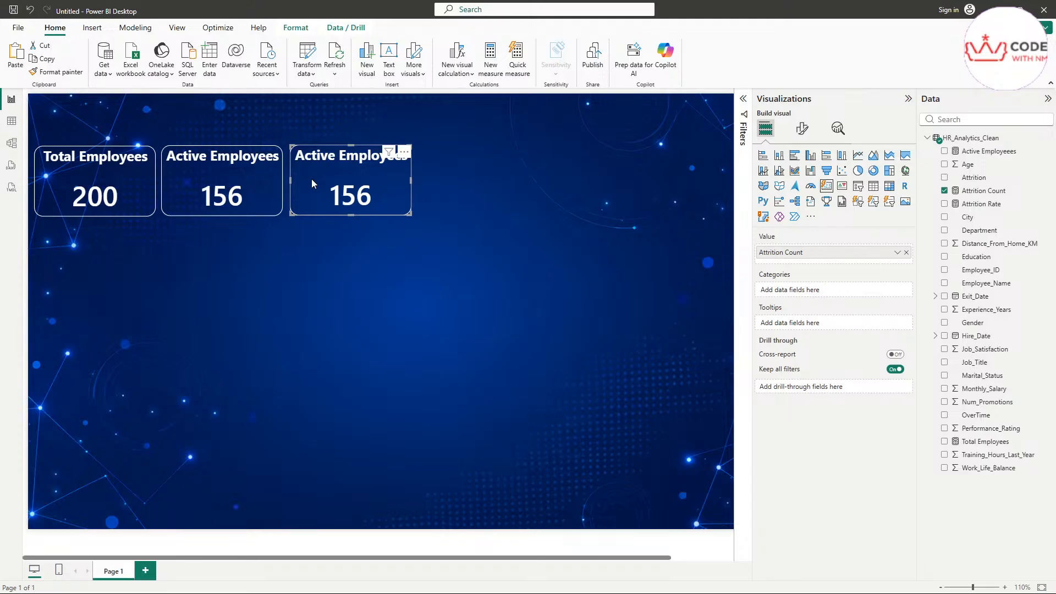
Step: Change the copied card's title to 'Attrition Rate'
{"action": "left_click", "coordinate": [802, 129]}
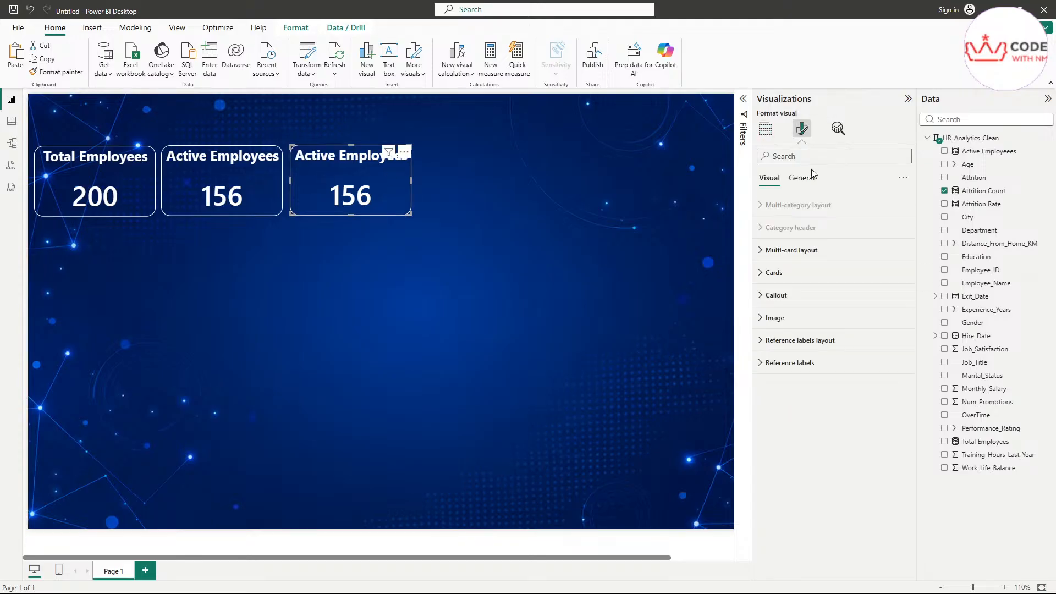
{"action": "left_click", "coordinate": [804, 178]}
{"action": "left_click", "coordinate": [781, 229]}
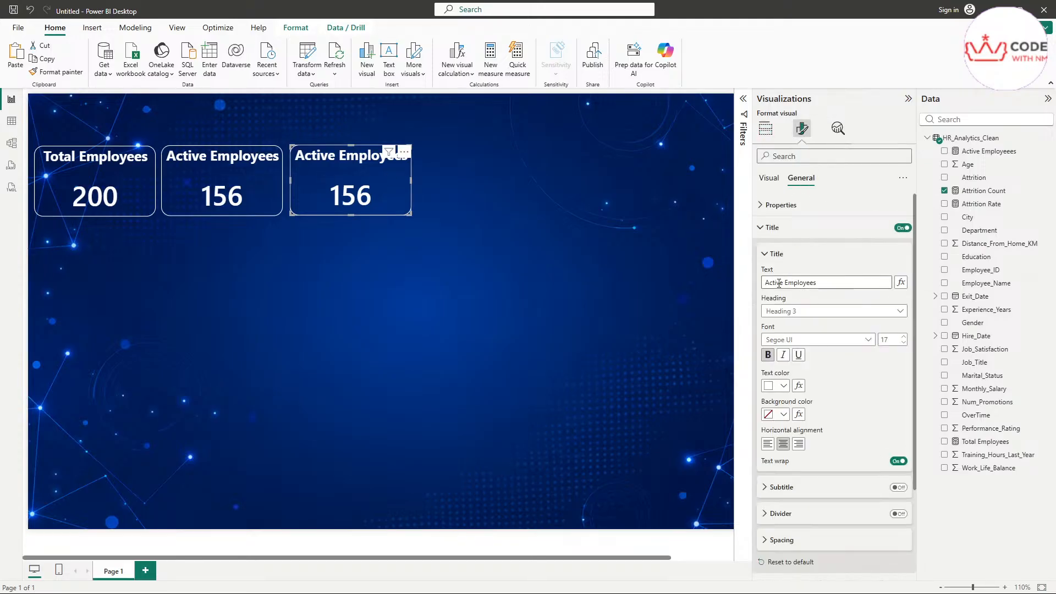
{"action": "triple_click", "coordinate": [790, 283]}
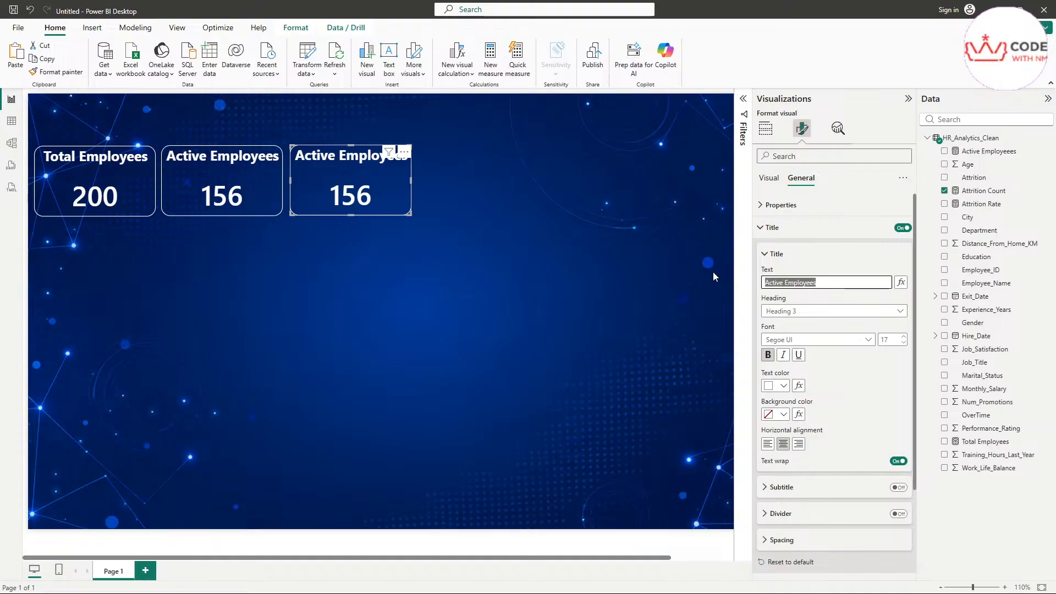
{"action": "type", "text": "Attrition Rate"}
{"action": "left_click", "coordinate": [639, 291]}
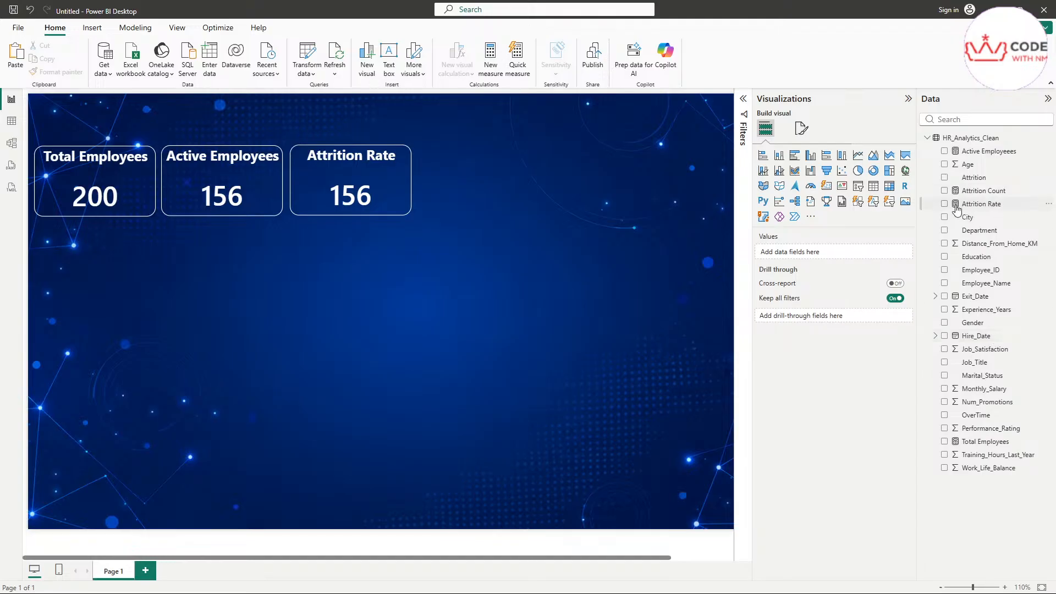
Step: Delete the Attrition Rate table visual accidentally added to the page
{"action": "left_click_drag", "start_coordinate": [974, 207], "coordinate": [809, 251]}
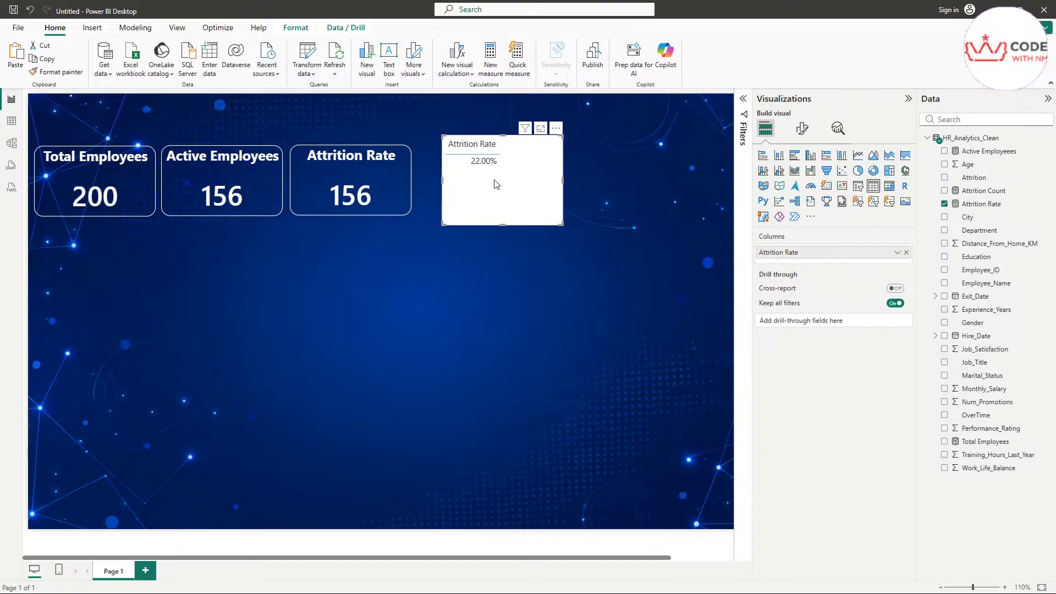
{"action": "left_click", "coordinate": [319, 187]}
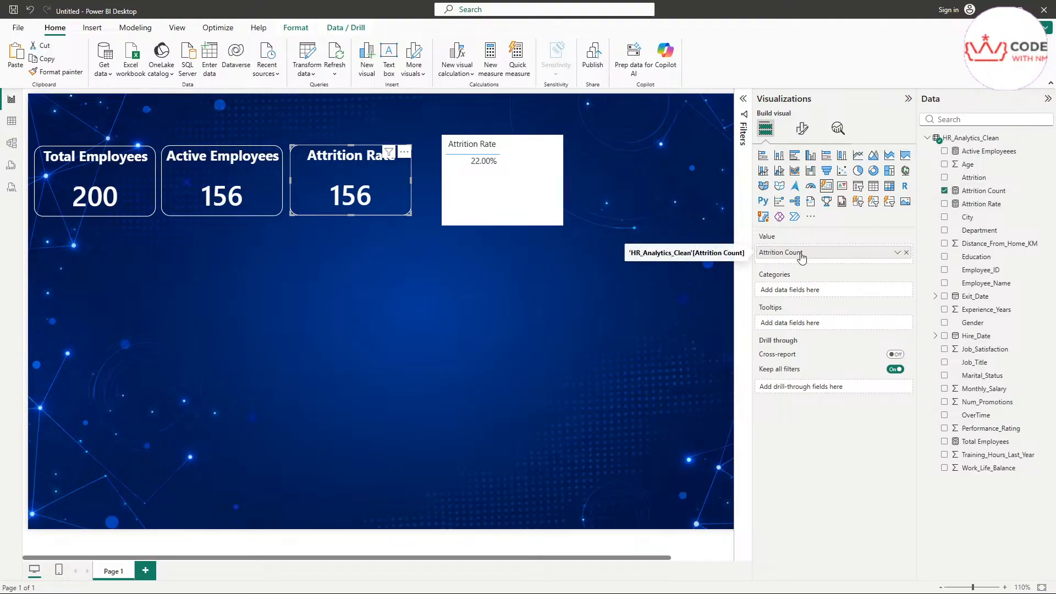
{"action": "left_click", "coordinate": [531, 212]}
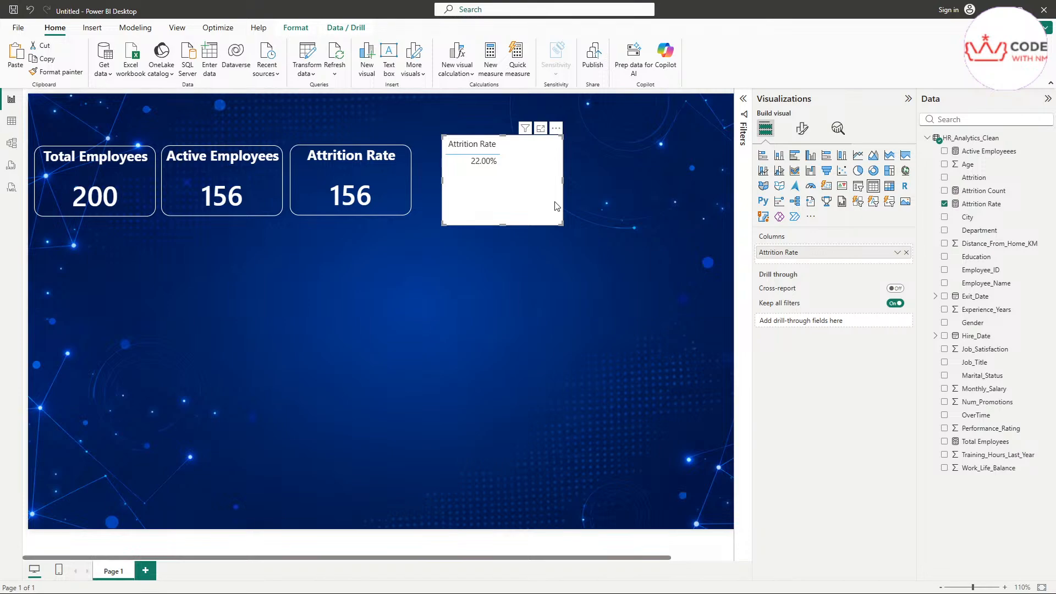
{"action": "key", "text": "Delete"}
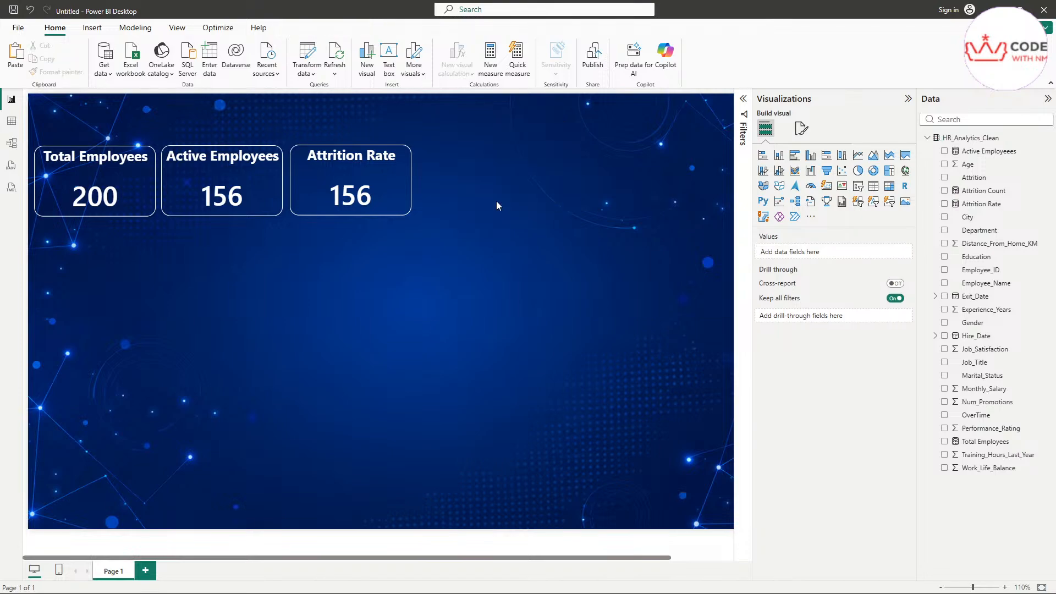
Step: Replace the third card's Attrition Count value with the Attrition Rate measure
{"action": "left_click", "coordinate": [383, 188]}
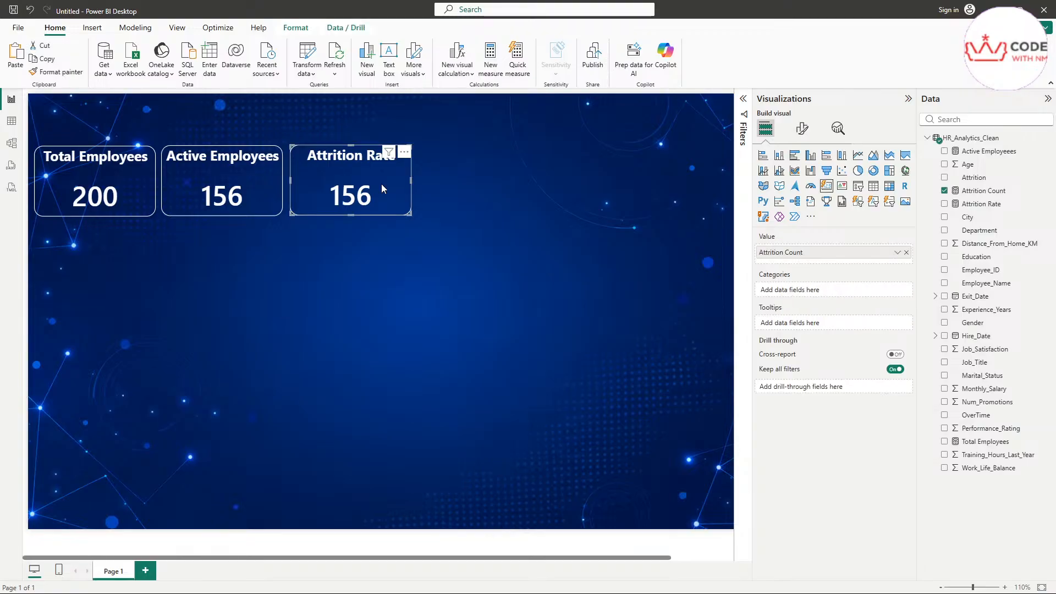
{"action": "left_click", "coordinate": [906, 253]}
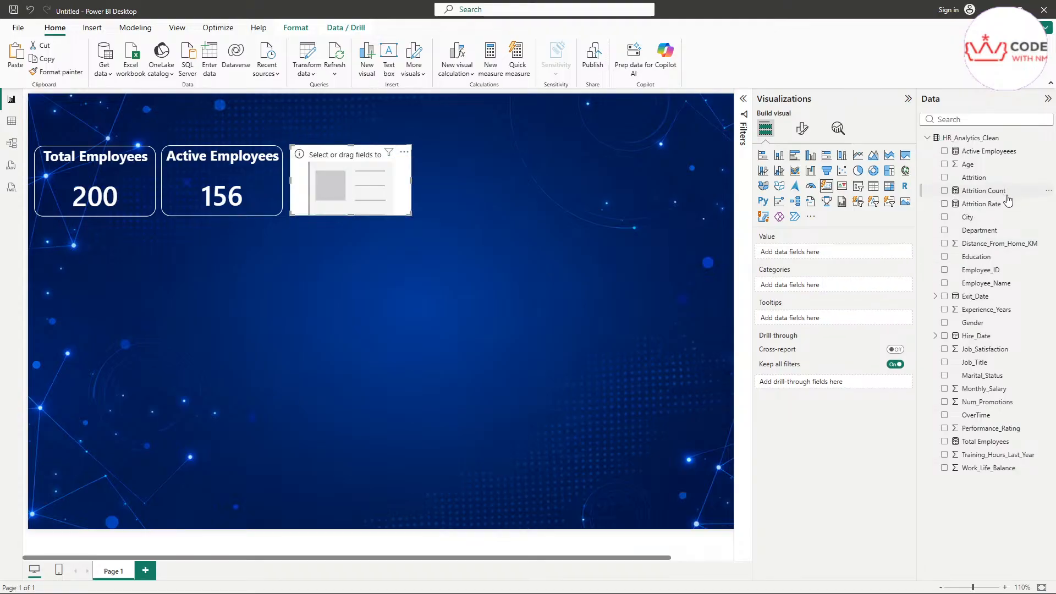
{"action": "left_click_drag", "start_coordinate": [984, 204], "coordinate": [828, 255]}
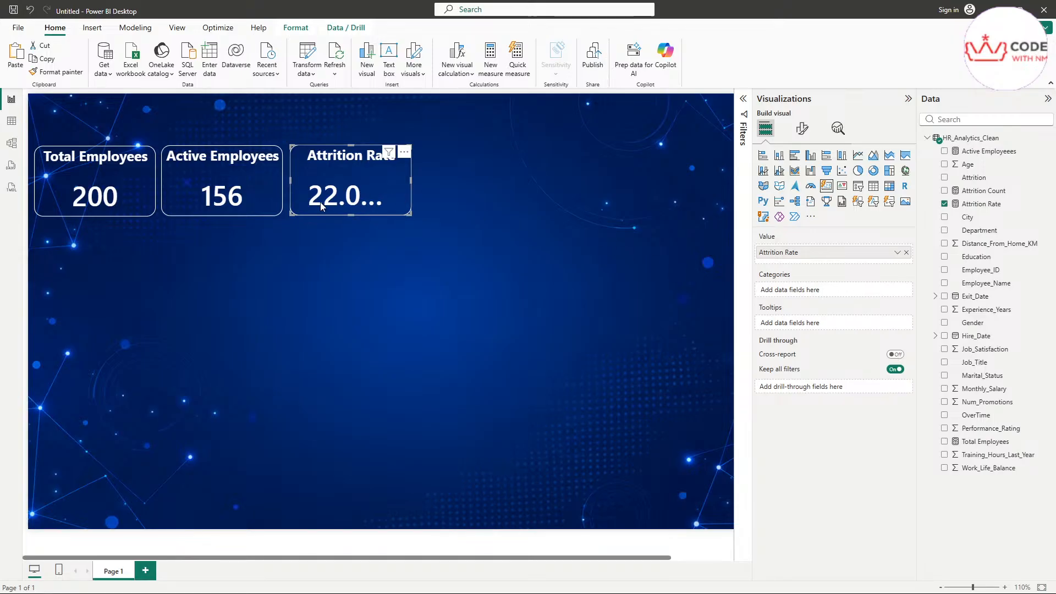
{"action": "left_click", "coordinate": [802, 128]}
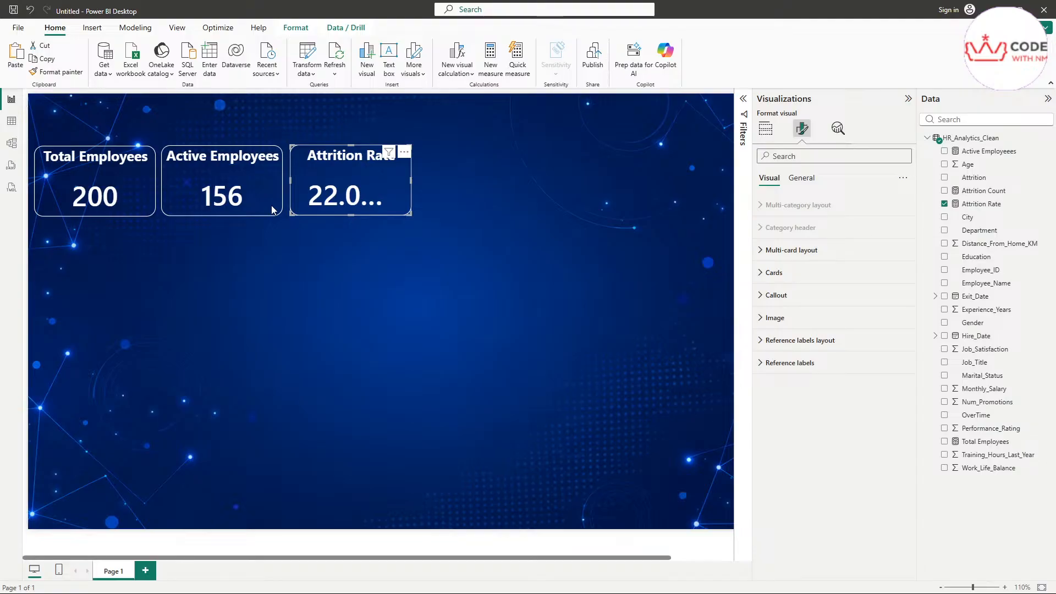
{"action": "left_click", "coordinate": [804, 179]}
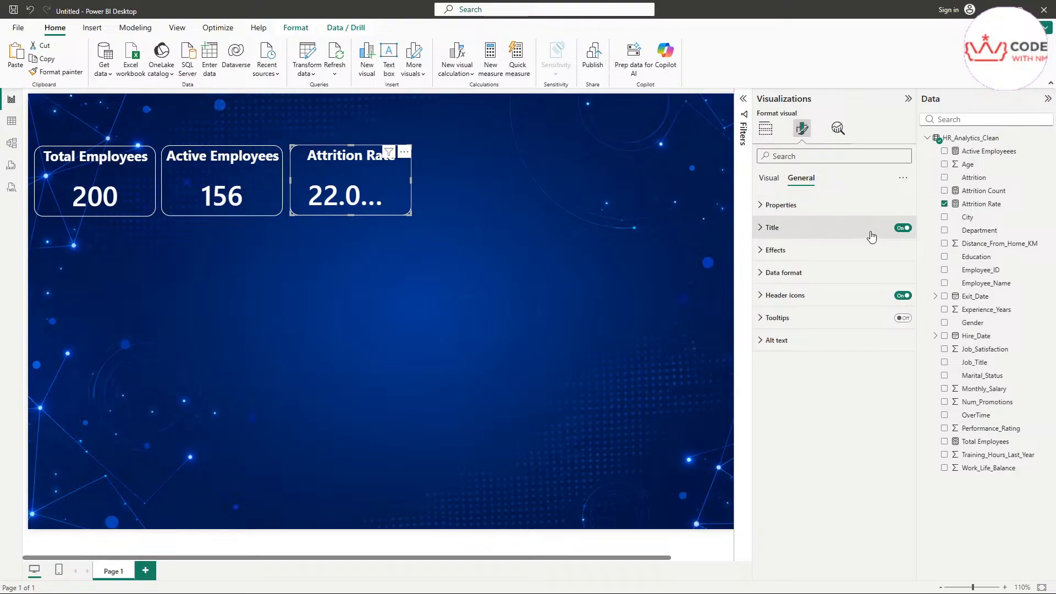
{"action": "left_click", "coordinate": [812, 275]}
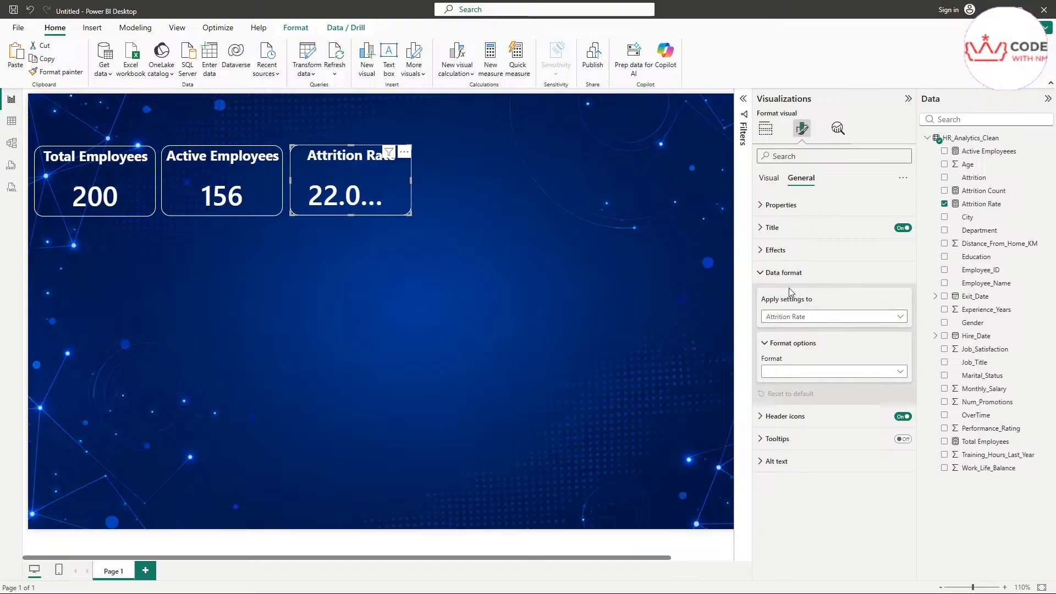
{"action": "left_click", "coordinate": [790, 274]}
{"action": "left_click", "coordinate": [783, 252]}
{"action": "left_click", "coordinate": [783, 252]}
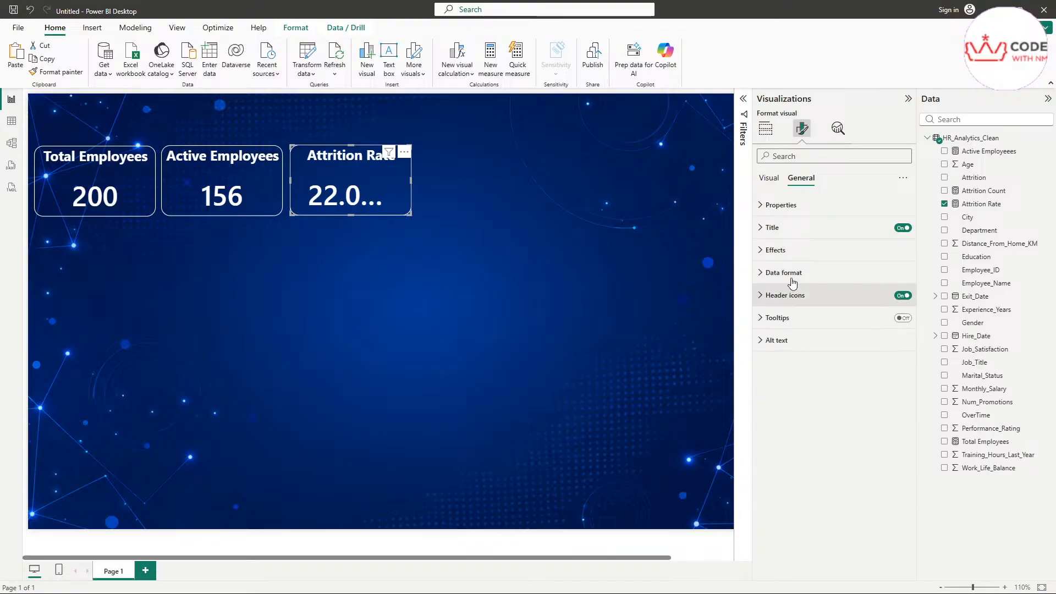
{"action": "left_click", "coordinate": [769, 178]}
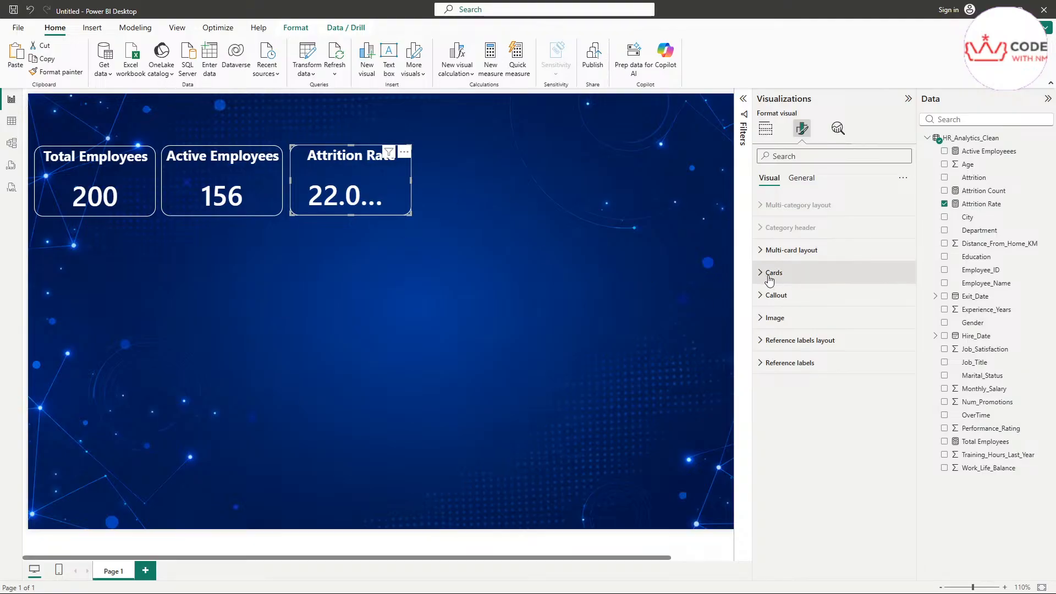
{"action": "left_click", "coordinate": [773, 295]}
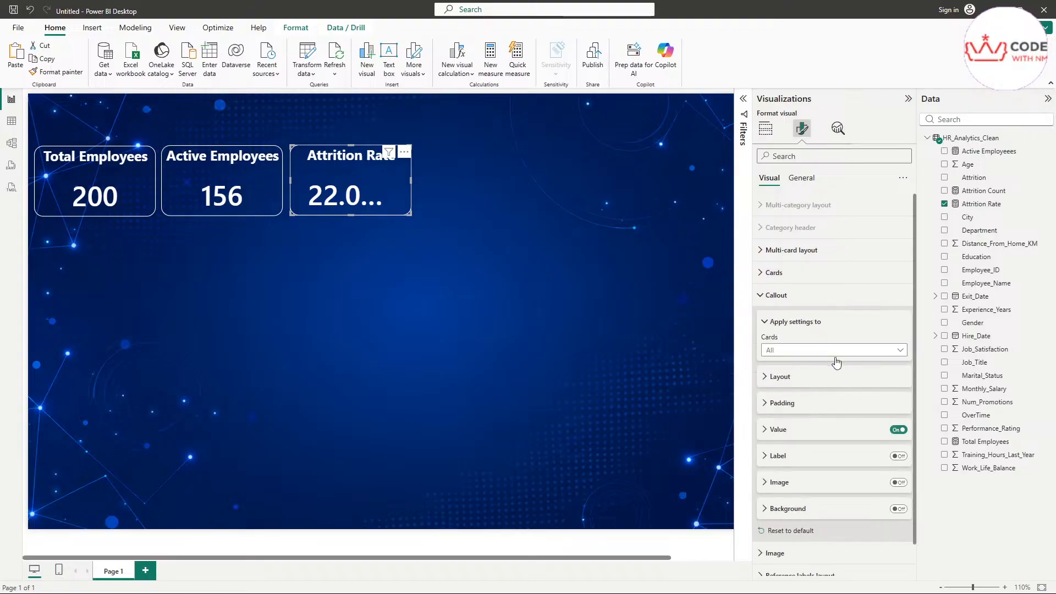
{"action": "left_click", "coordinate": [776, 438]}
{"action": "scroll", "coordinate": [775, 438], "scroll_direction": "down", "scroll_amount": 5}
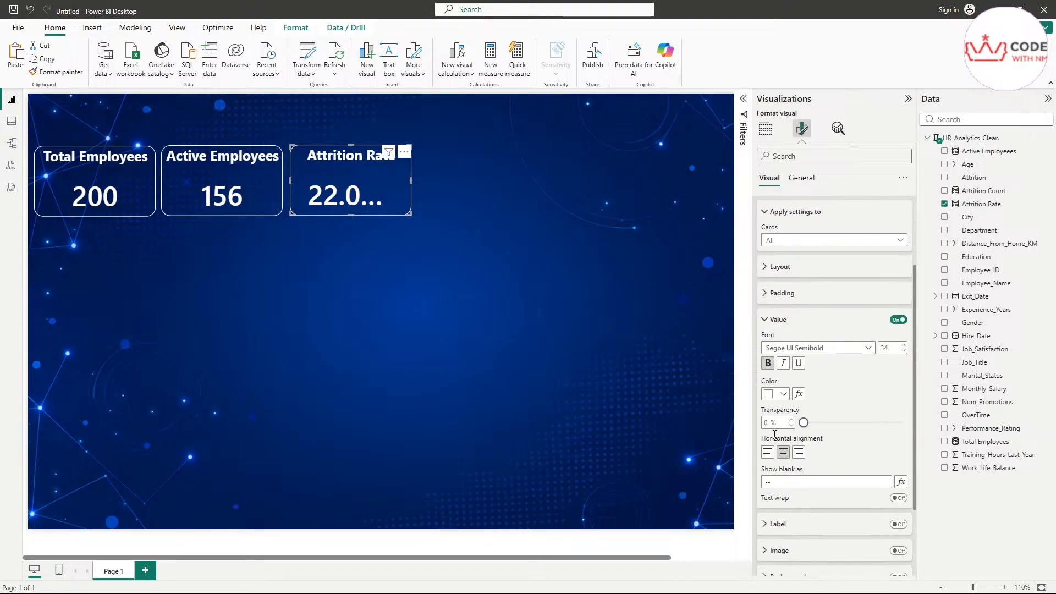
{"action": "scroll", "coordinate": [784, 366], "scroll_direction": "up", "scroll_amount": 5}
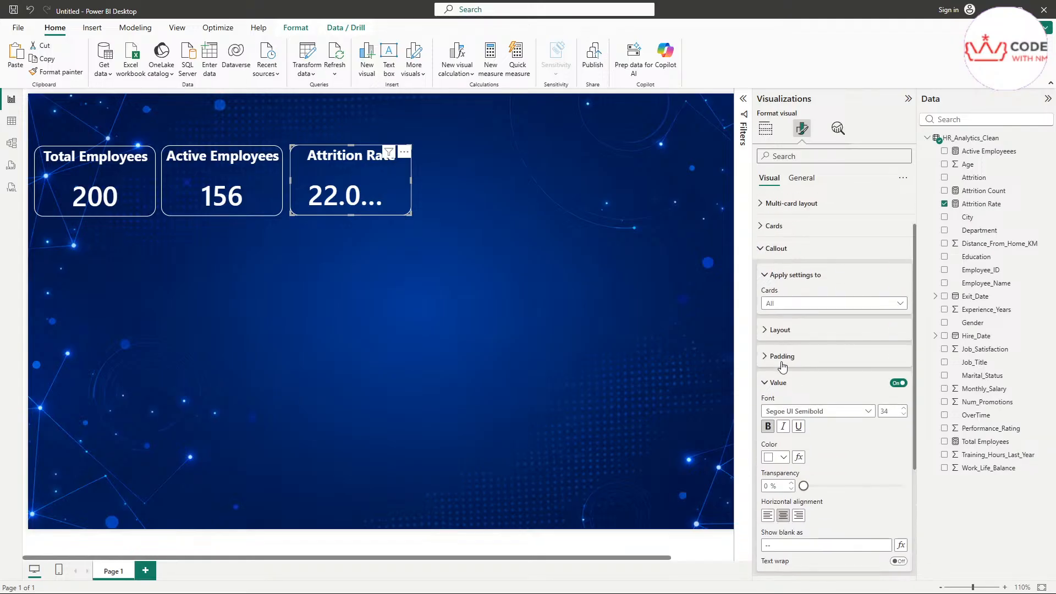
{"action": "left_click", "coordinate": [775, 295]}
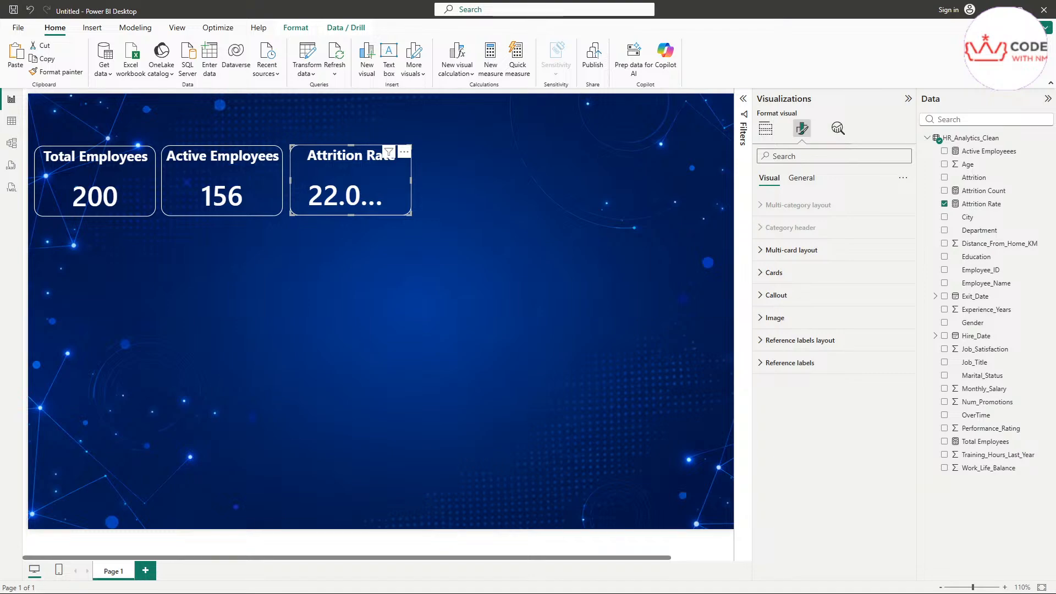
Step: Cut the Attrition Rate measure's decimal places from 2 to 0, so the card reads 22%
{"action": "left_click", "coordinate": [997, 210]}
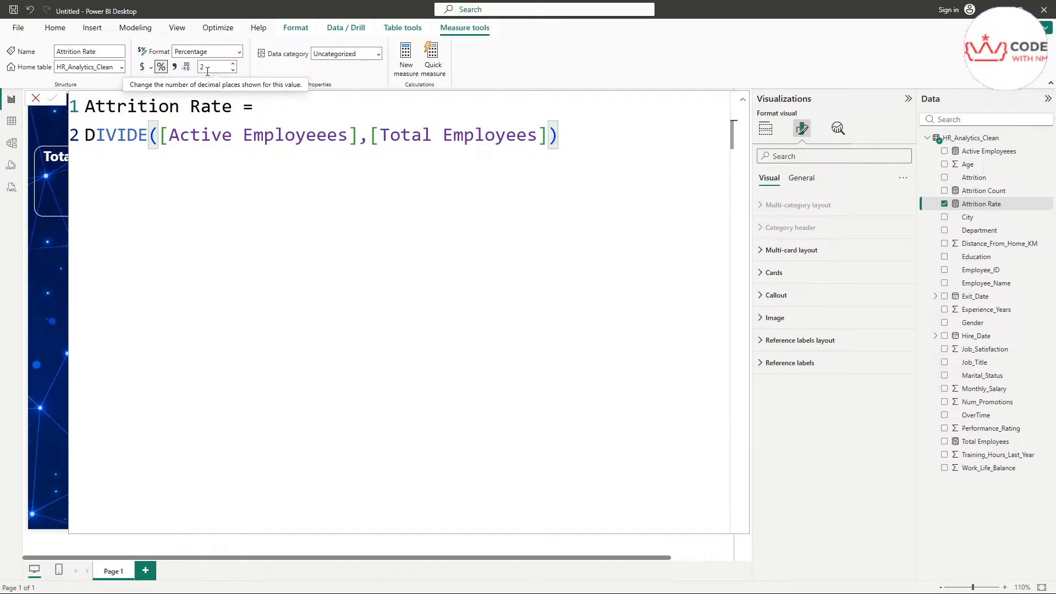
{"action": "key", "text": "ctrl+2"}
{"action": "mouse_move", "coordinate": [201, 75]}
{"action": "left_mouse_down"}
{"action": "mouse_move", "coordinate": [213, 66]}
{"action": "mouse_move", "coordinate": [193, 59]}
{"action": "mouse_move", "coordinate": [184, 80]}
{"action": "mouse_move", "coordinate": [207, 81]}
{"action": "left_mouse_up"}
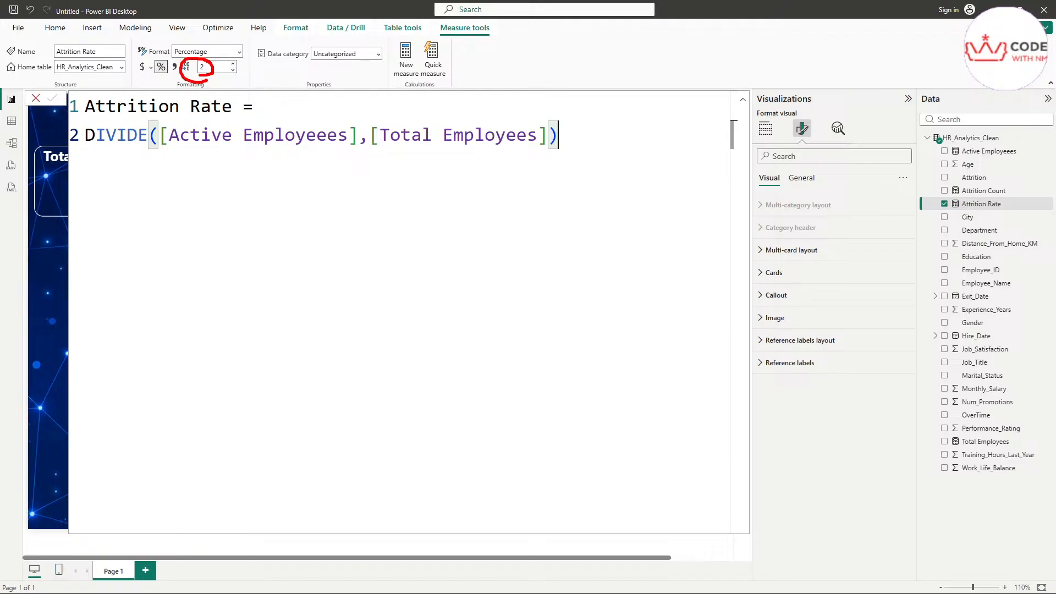
{"action": "key", "text": "Escape"}
{"action": "left_click", "coordinate": [233, 71]}
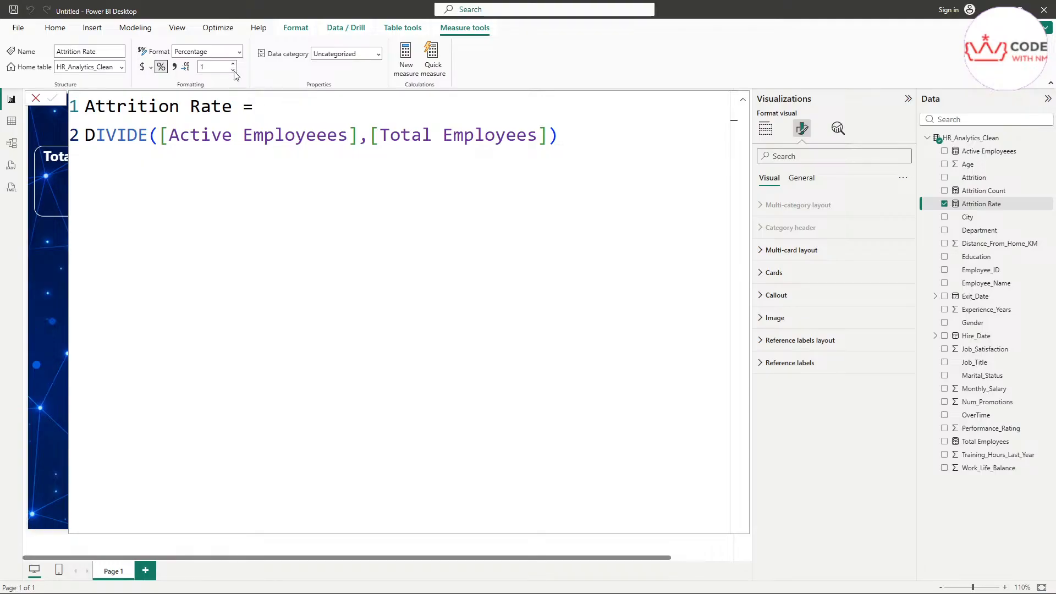
{"action": "left_click", "coordinate": [233, 71]}
{"action": "left_click", "coordinate": [55, 28]}
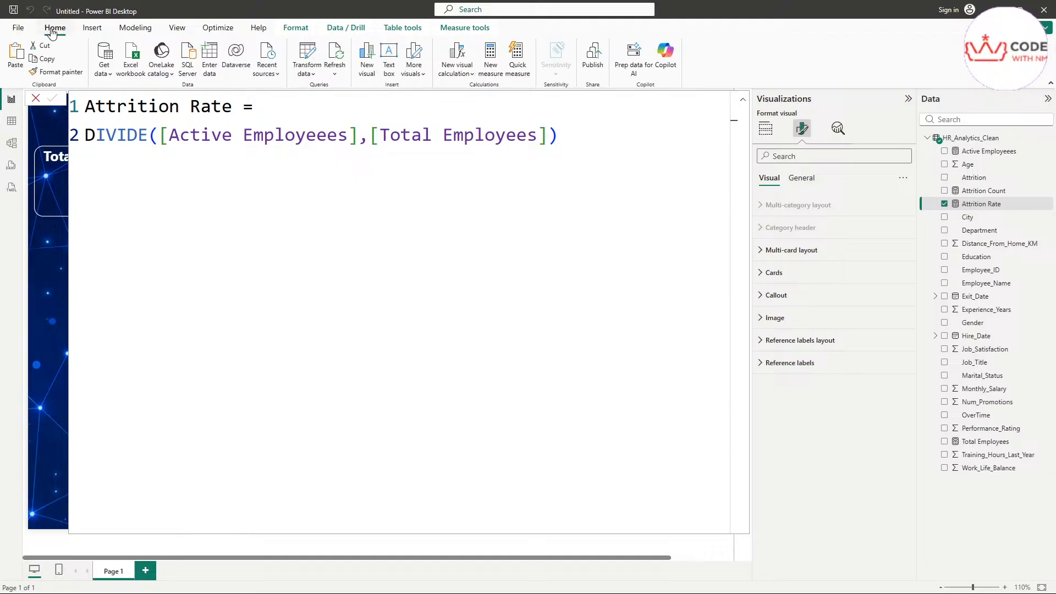
{"action": "left_click", "coordinate": [743, 100]}
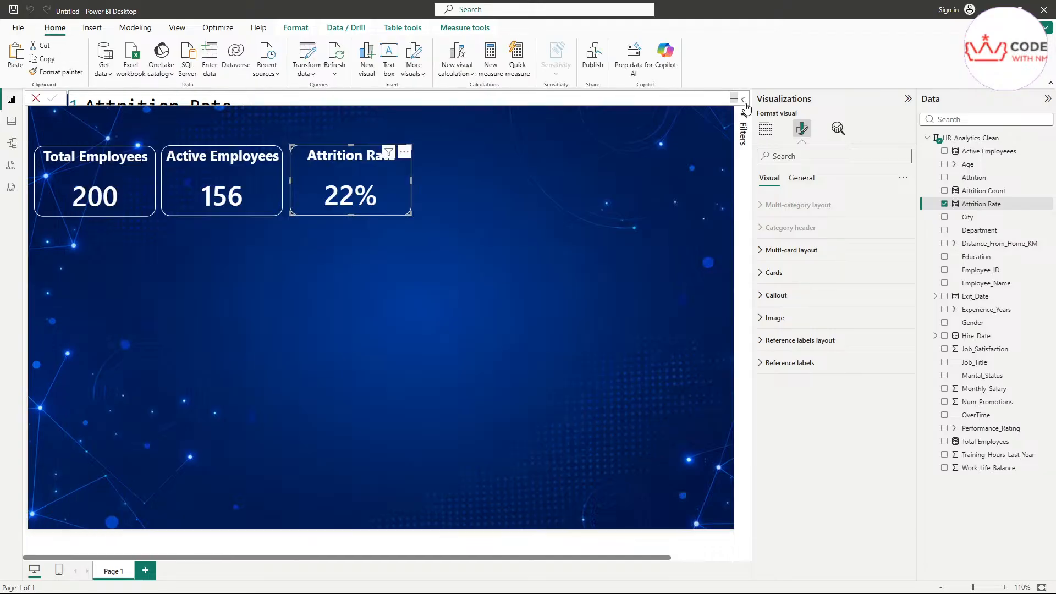
{"action": "left_click", "coordinate": [495, 164]}
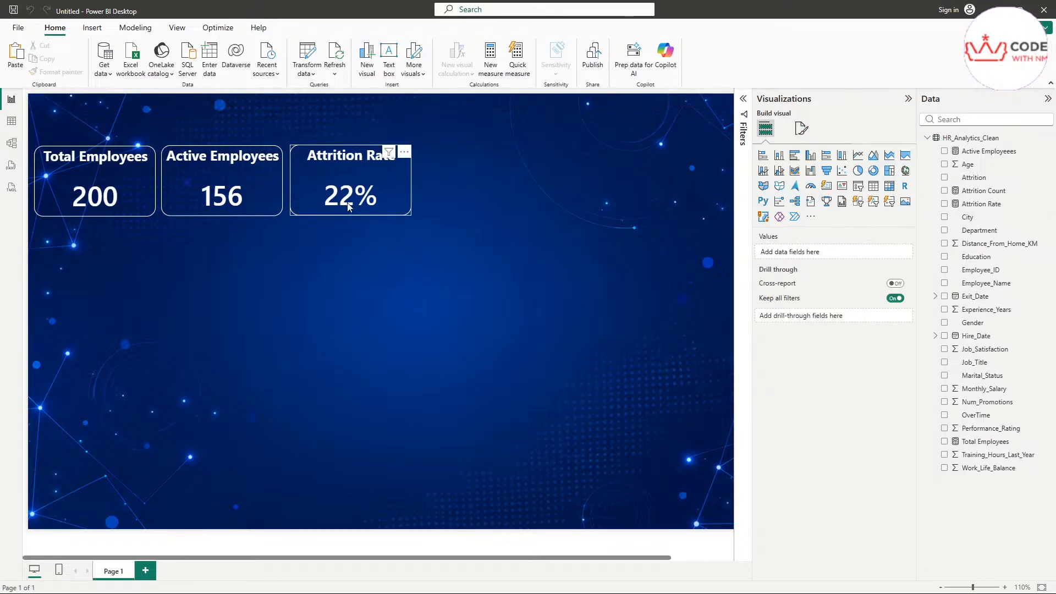
Step: Duplicate the Attrition Rate card and place the copy to its right
{"action": "left_click", "coordinate": [396, 189]}
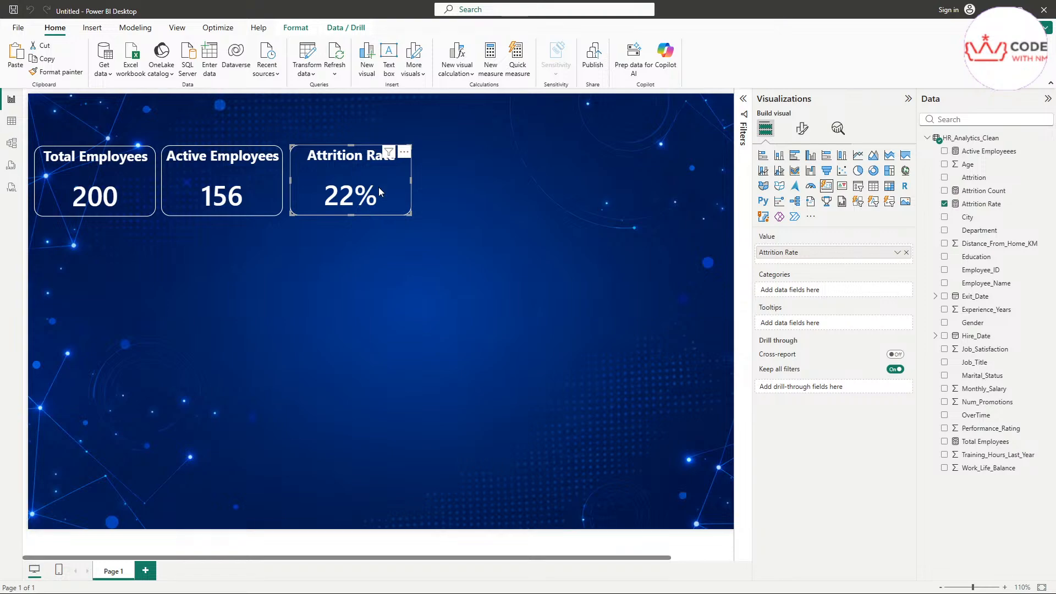
{"action": "key", "text": "ctrl+c"}
{"action": "key", "text": "ctrl+v"}
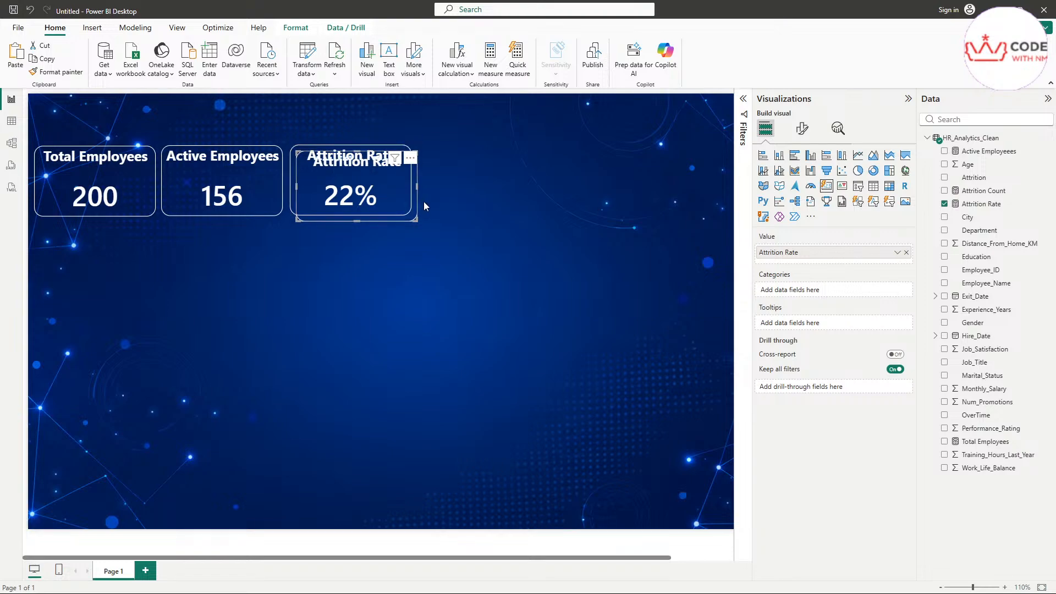
{"action": "left_click_drag", "start_coordinate": [390, 190], "coordinate": [523, 180]}
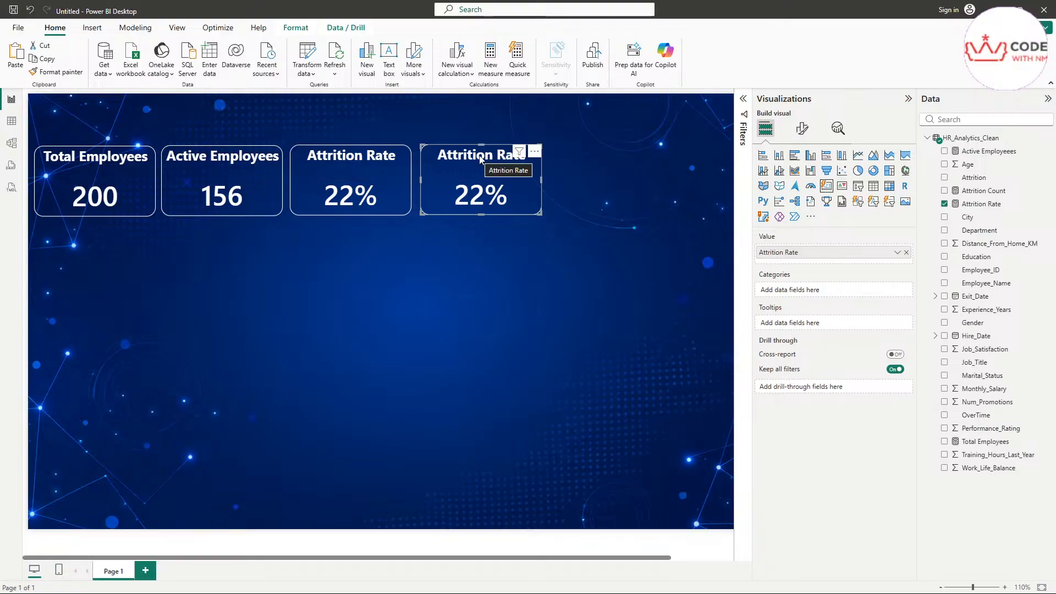
Step: Retitle the copy 'Attrition Count' and switch its value to the Attrition Count measure, showing 44
{"action": "left_click", "coordinate": [802, 128]}
{"action": "left_click", "coordinate": [801, 177]}
{"action": "left_click", "coordinate": [772, 227]}
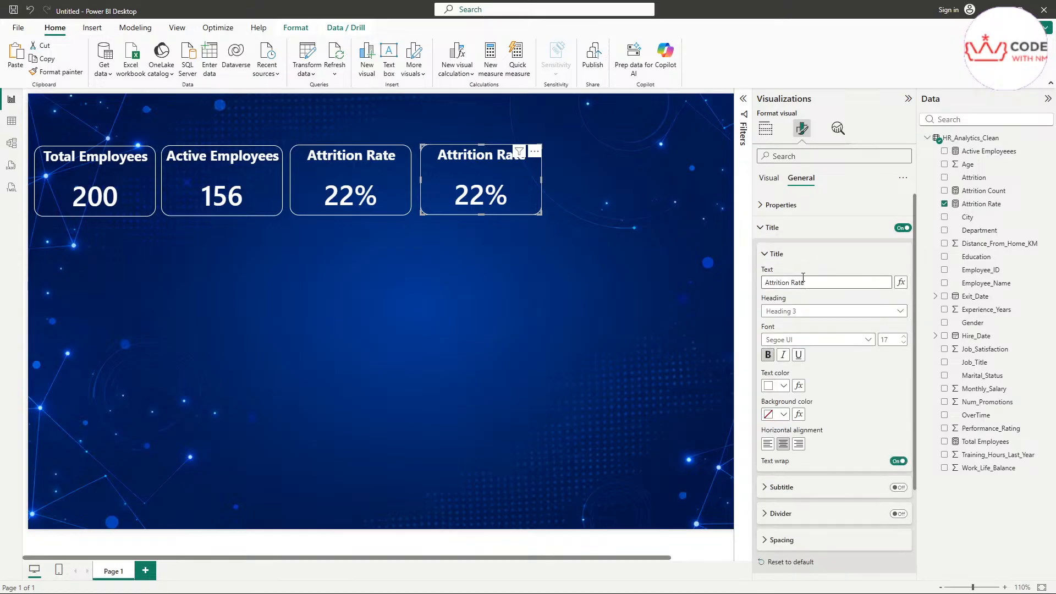
{"action": "double_click", "coordinate": [798, 282]}
{"action": "type", "text": "Coun"}
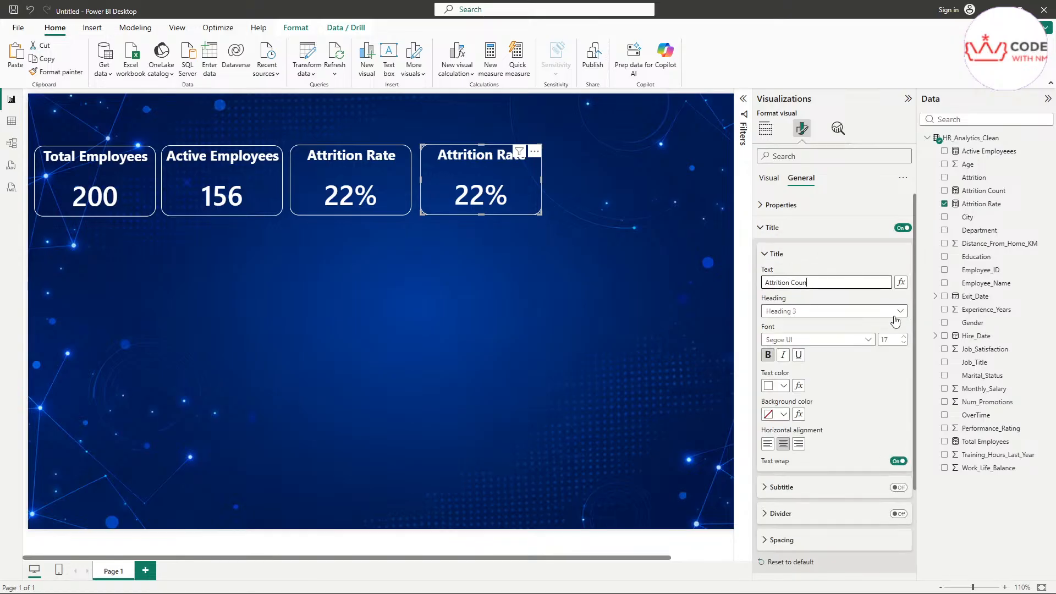
{"action": "type", "text": "t"}
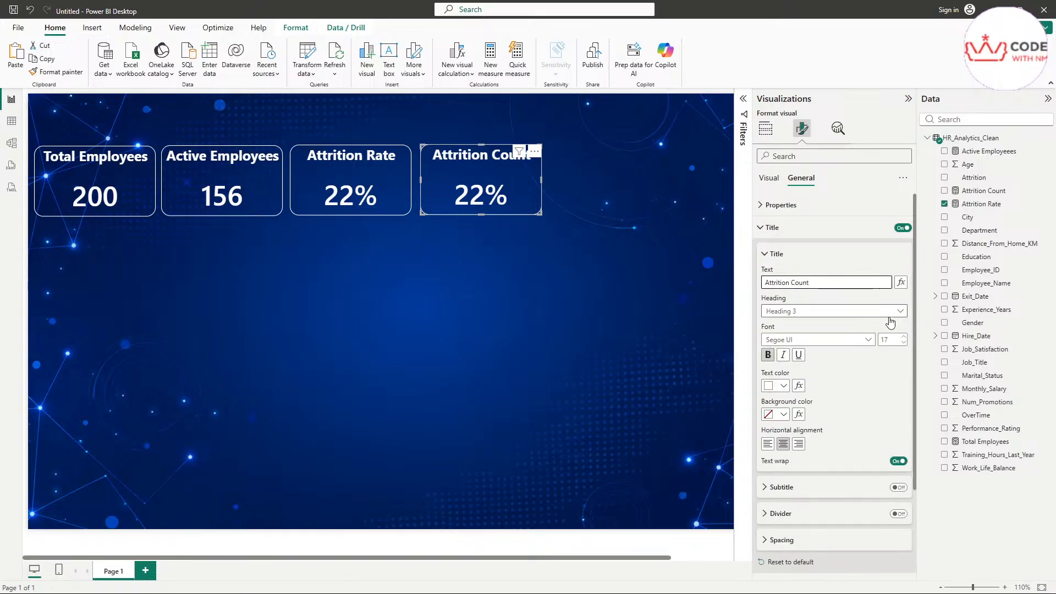
{"action": "left_click", "coordinate": [766, 129]}
{"action": "left_click", "coordinate": [907, 252]}
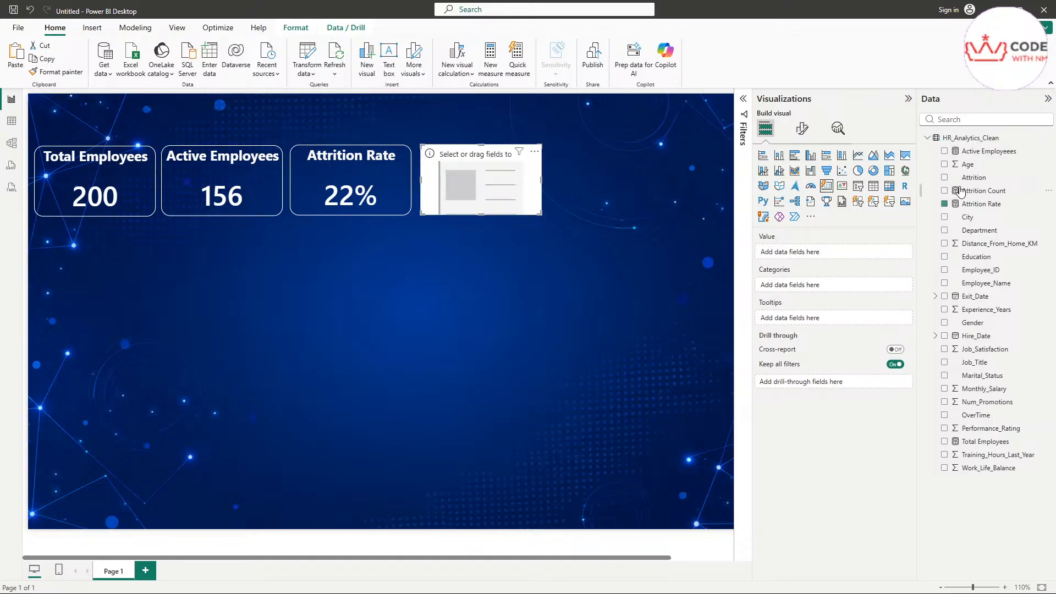
{"action": "left_click_drag", "start_coordinate": [970, 151], "coordinate": [830, 251]}
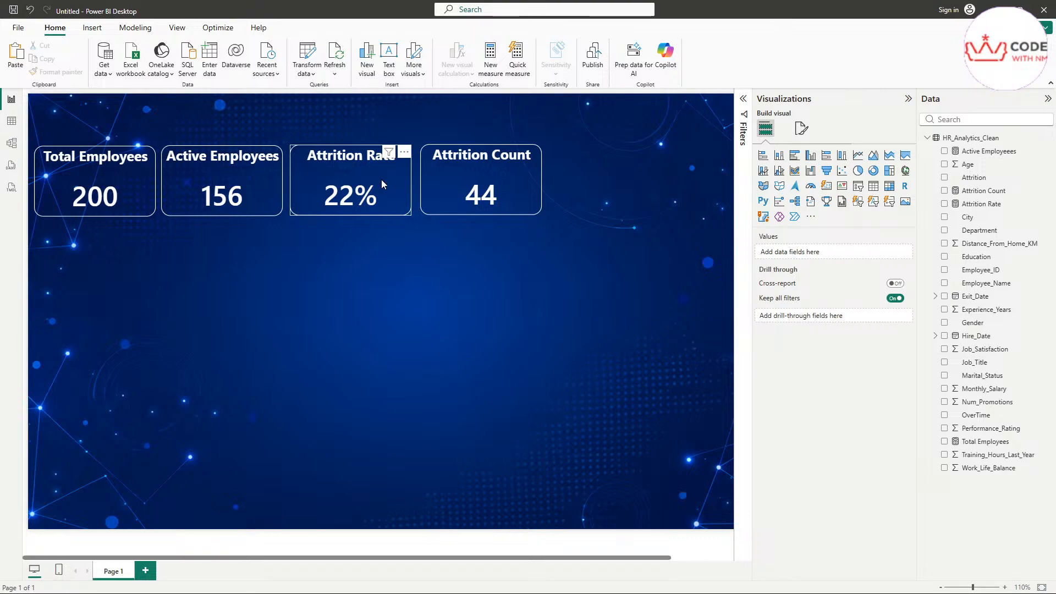
Step: Reorder the cards to Total Employees, Active Employees, Attrition Count, Attrition Rate
{"action": "left_click_drag", "start_coordinate": [381, 181], "coordinate": [473, 326]}
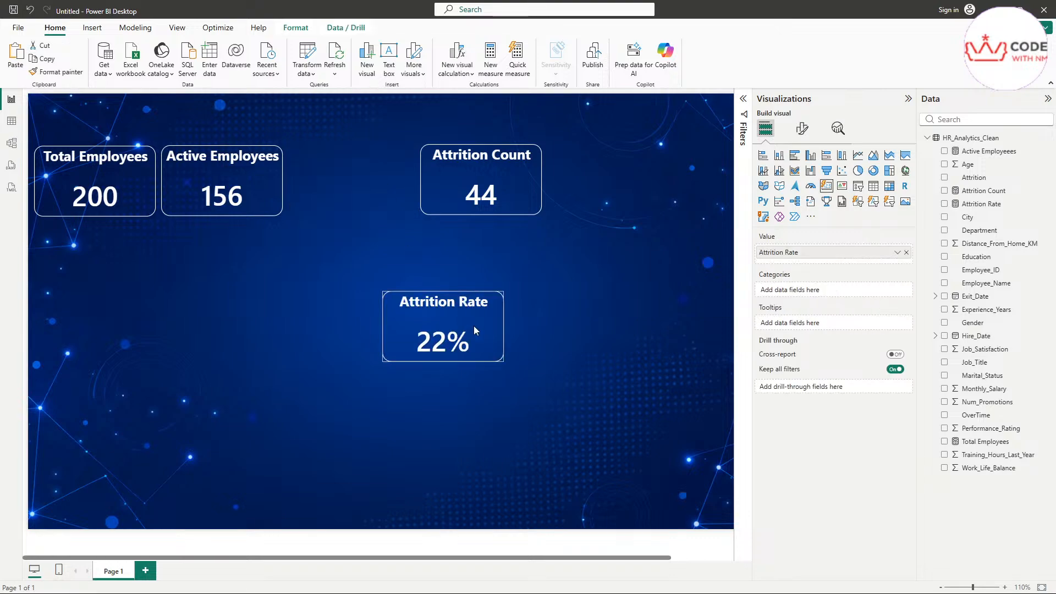
{"action": "left_click_drag", "start_coordinate": [504, 177], "coordinate": [381, 177]}
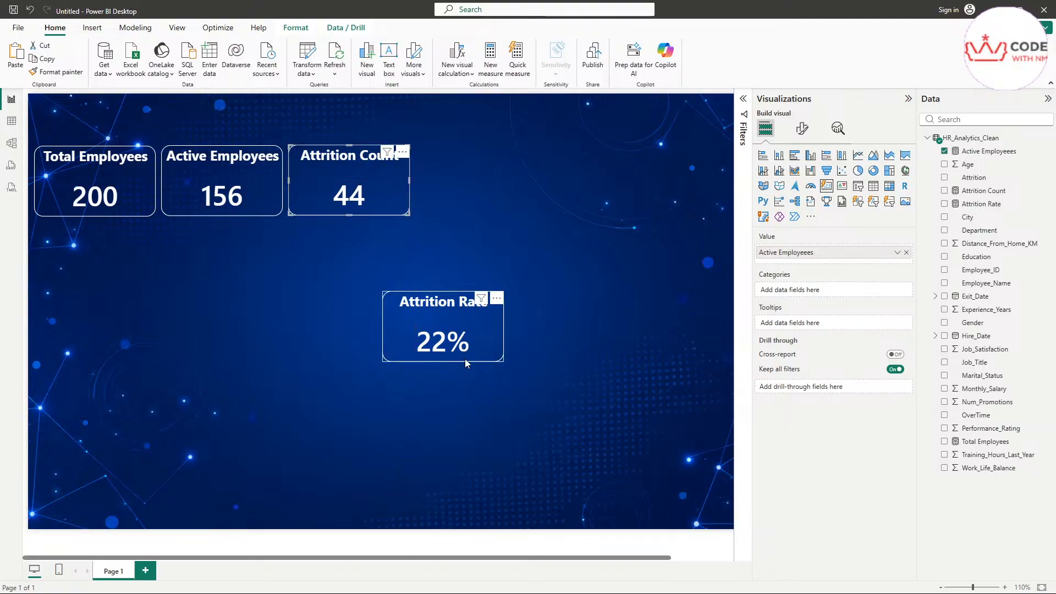
{"action": "left_click_drag", "start_coordinate": [472, 329], "coordinate": [507, 183]}
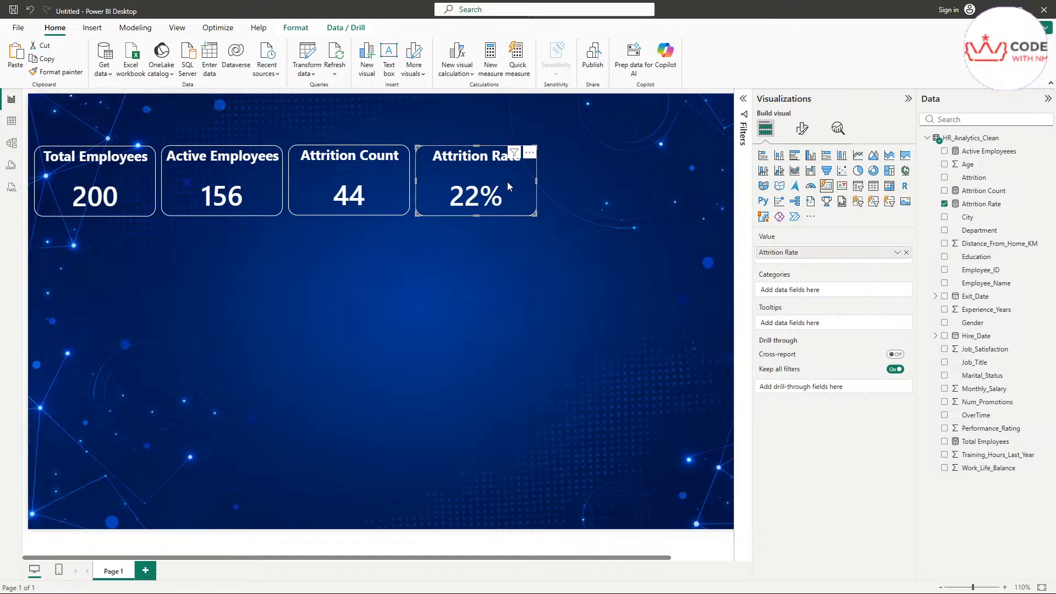
Step: Duplicate the Attrition Rate card and place the copy at the end of the row
{"action": "key", "text": "ctrl+c"}
{"action": "key", "text": "ctrl+v"}
{"action": "left_click_drag", "start_coordinate": [519, 190], "coordinate": [645, 189]}
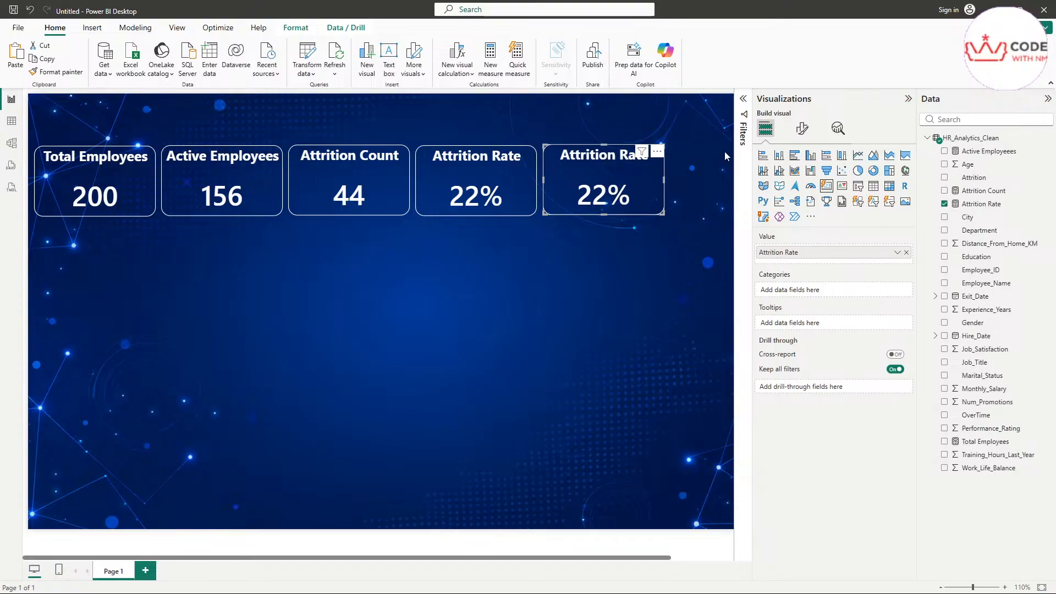
Step: Create a new blank measure from the Modeling ribbon
{"action": "left_click", "coordinate": [147, 31]}
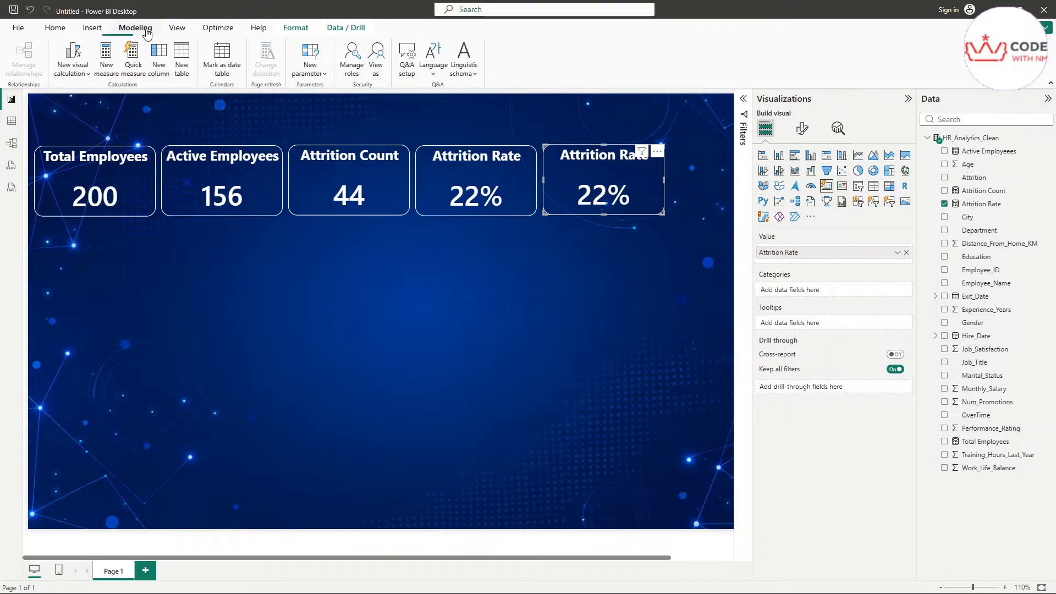
{"action": "left_click", "coordinate": [102, 76]}
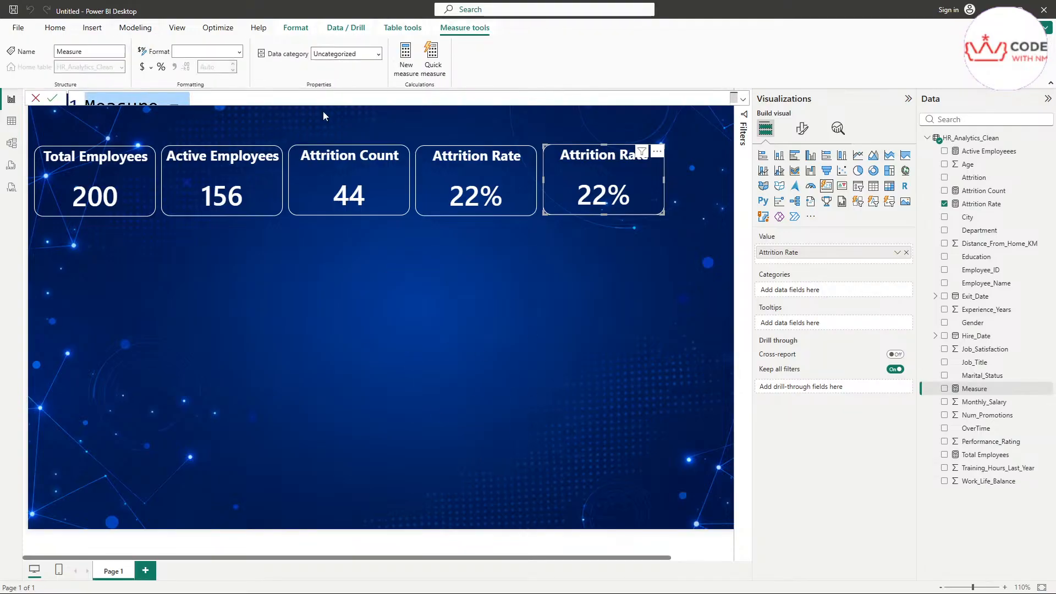
Step: Rename the new measure from Measure to Average Age
{"action": "left_click", "coordinate": [181, 101]}
{"action": "left_click_drag", "start_coordinate": [157, 108], "coordinate": [85, 108]}
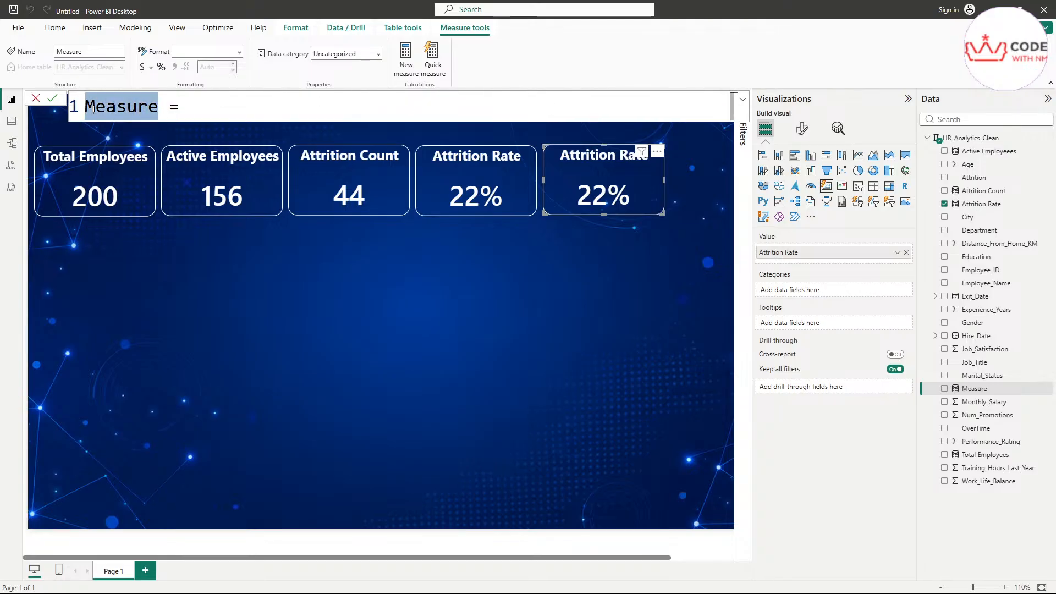
{"action": "type", "text": "Average"}
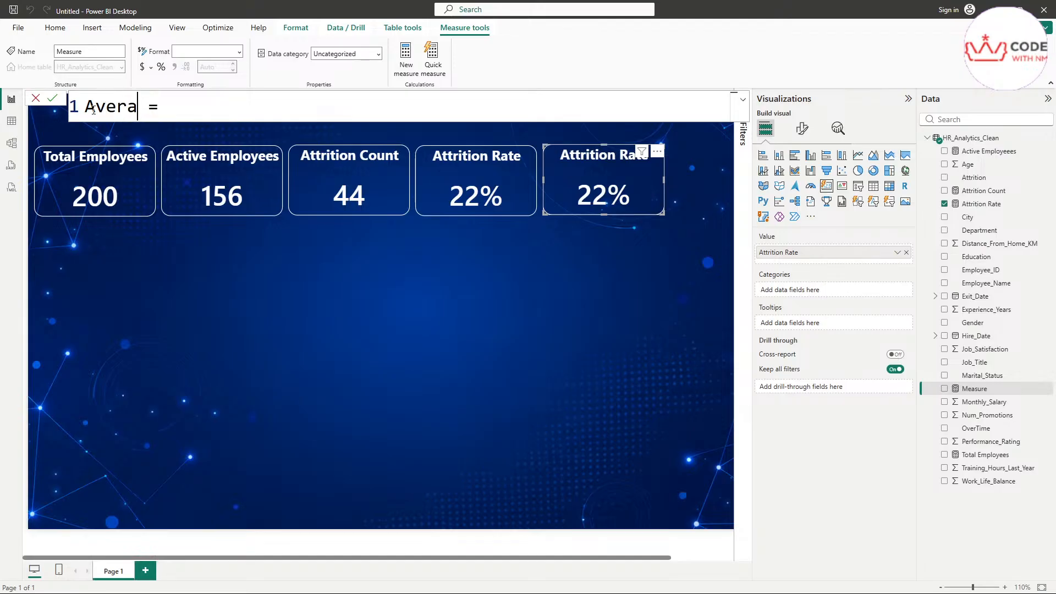
{"action": "type", "text": " Age"}
Step: Enter the formula AVERAGE(HR_Analytics_Clean[Age]) and commit the measure
{"action": "key", "text": "Right"}
{"action": "key", "text": "Right"}
{"action": "type", "text": "Ave"}
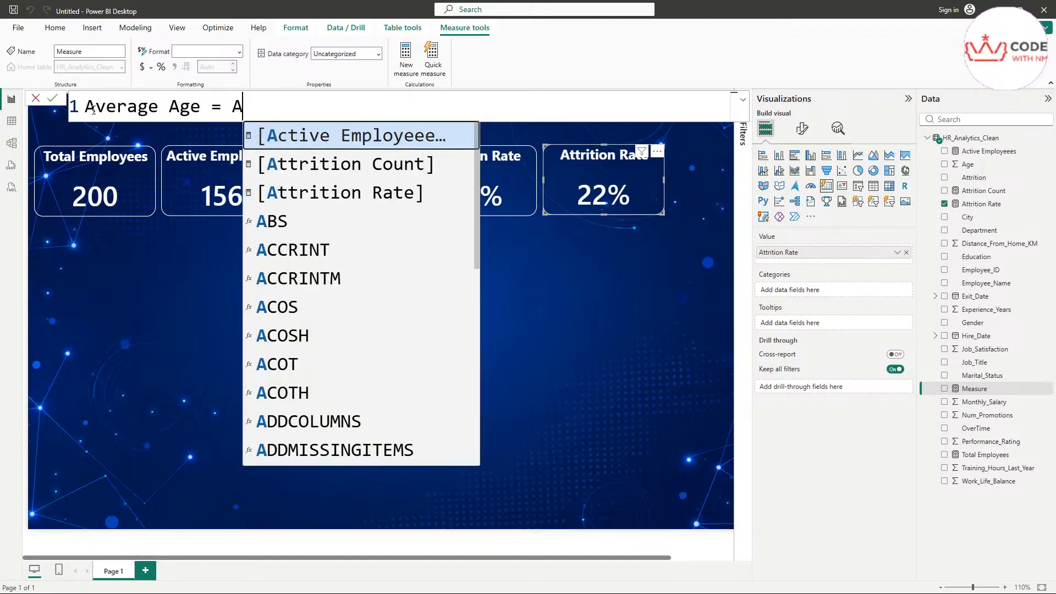
{"action": "key", "text": "Tab"}
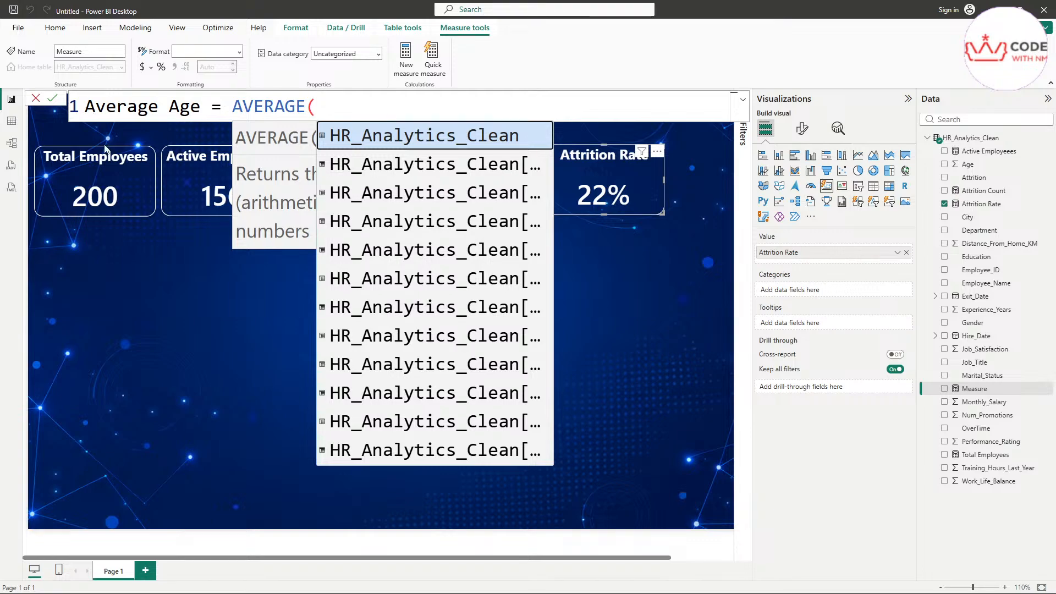
{"action": "key", "text": "Escape"}
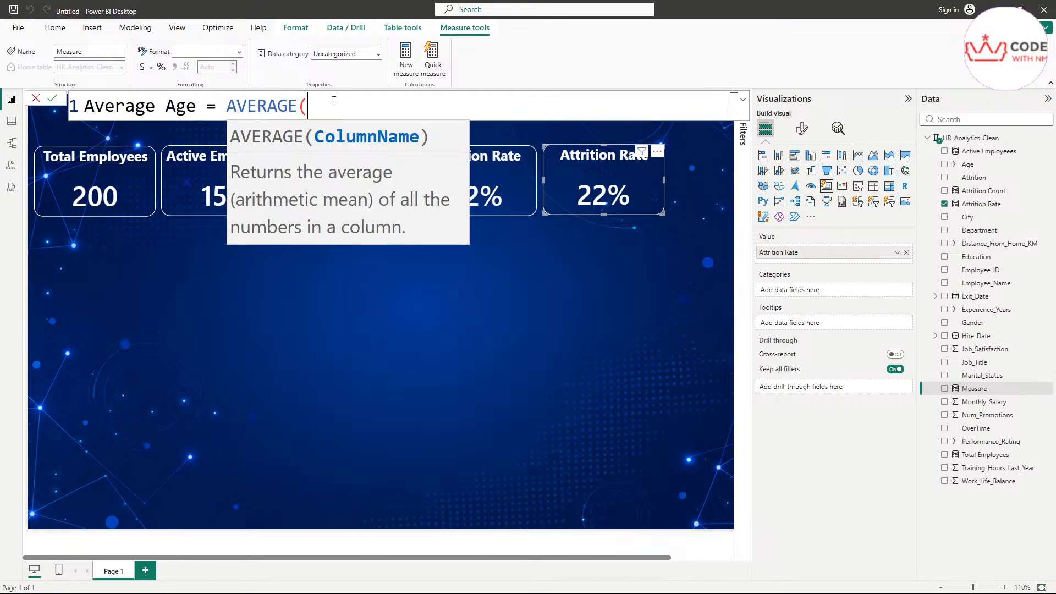
{"action": "type", "text": "H"}
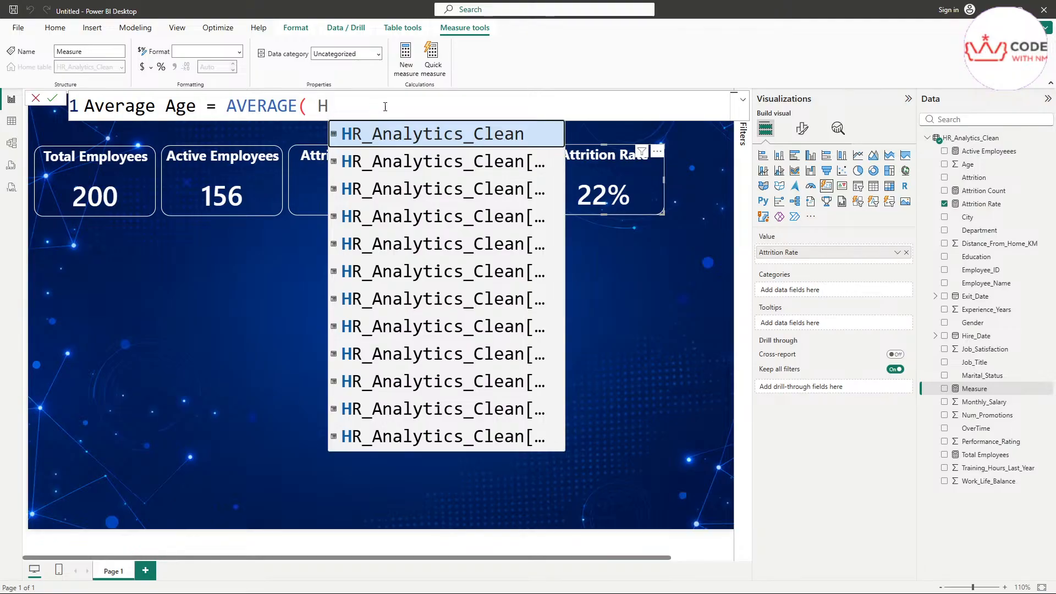
{"action": "left_click", "coordinate": [741, 103]}
{"action": "left_click", "coordinate": [355, 100]}
{"action": "scroll", "coordinate": [355, 100], "scroll_direction": "down", "scroll_amount": 4}
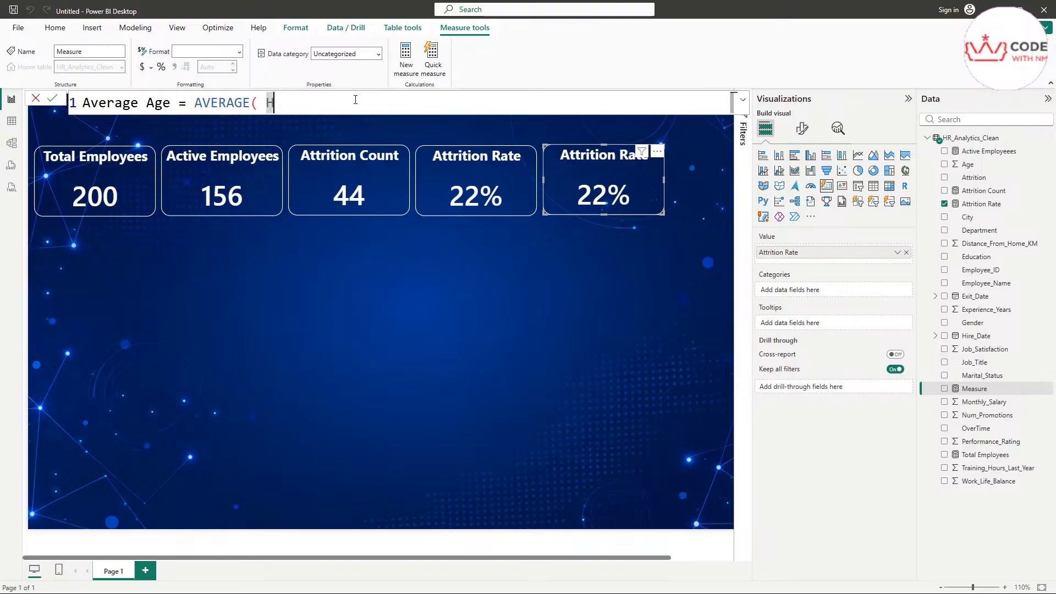
{"action": "type", "text": "hr"}
{"action": "key", "text": "BackSpace"}
{"action": "key", "text": "BackSpace"}
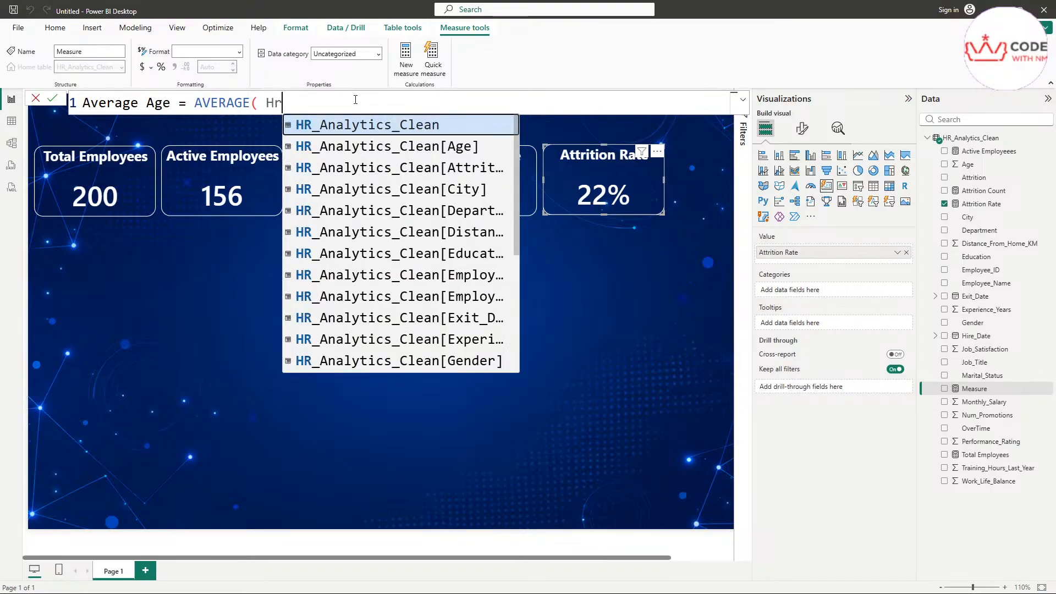
{"action": "type", "text": "r"}
{"action": "left_click", "coordinate": [392, 149]}
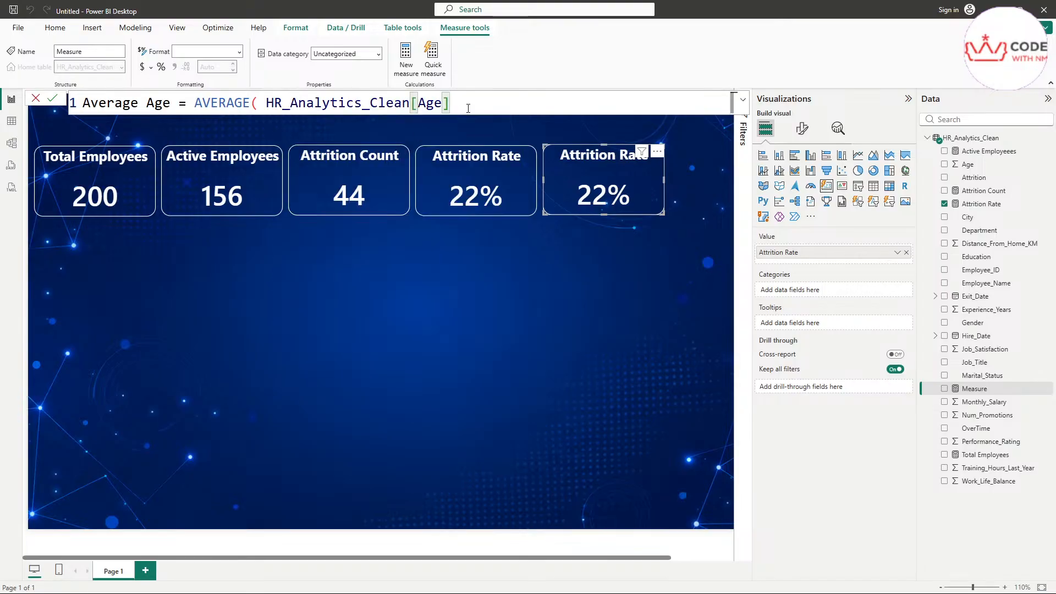
{"action": "type", "text": ")"}
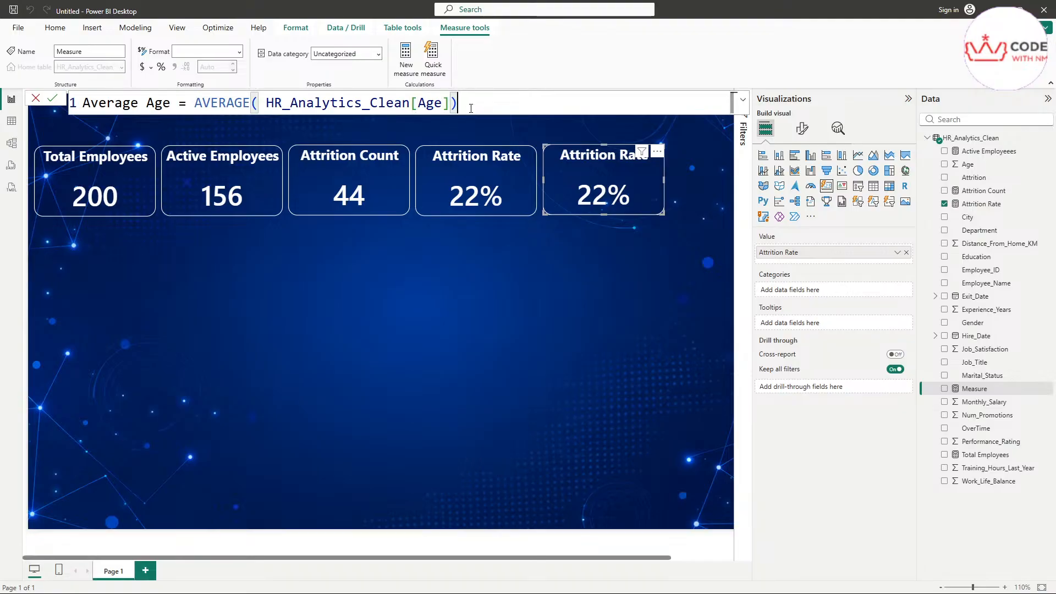
{"action": "scroll", "coordinate": [368, 109], "scroll_direction": "up", "scroll_amount": 3}
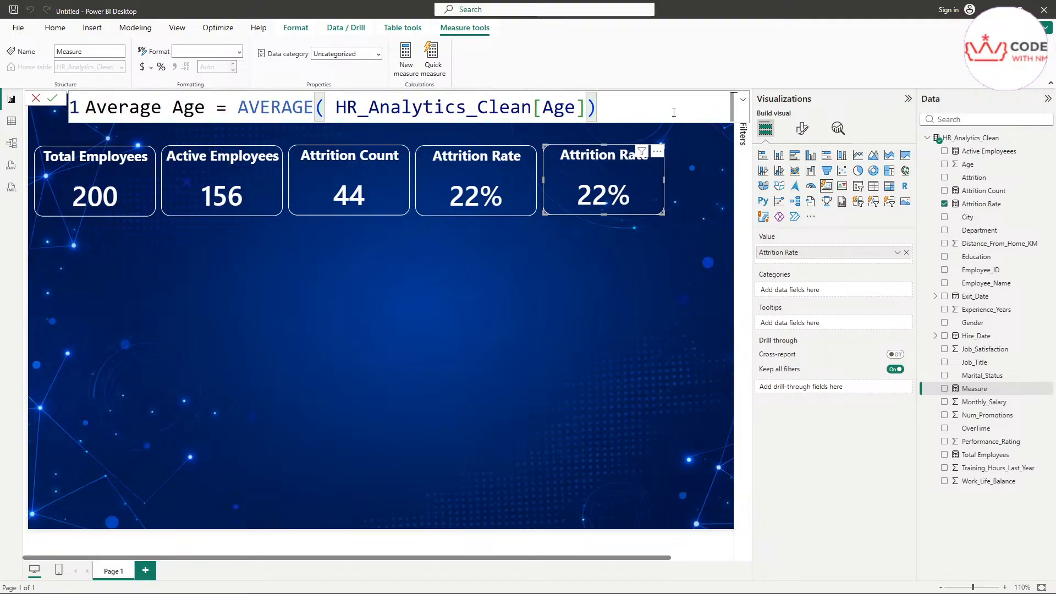
{"action": "left_click_drag", "start_coordinate": [675, 110], "coordinate": [58, 108]}
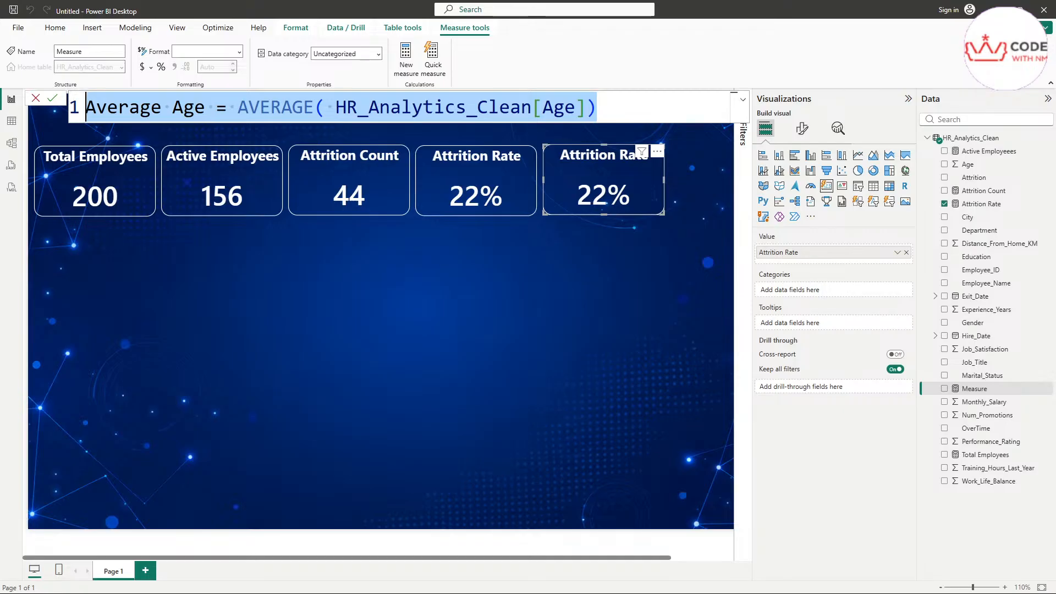
{"action": "key", "text": "Return"}
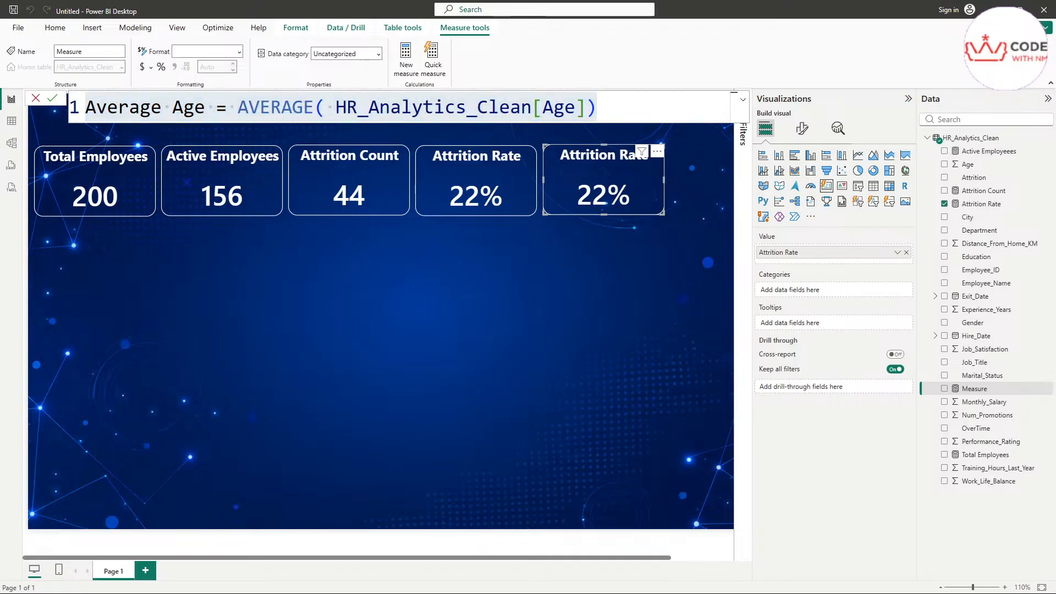
{"action": "left_click", "coordinate": [630, 113]}
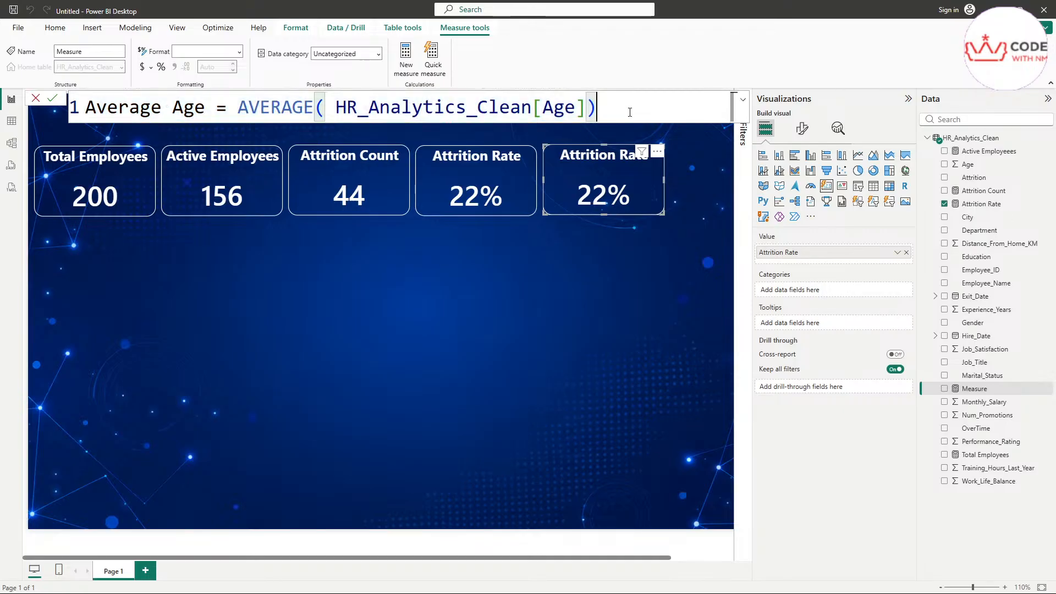
{"action": "key", "text": "Return"}
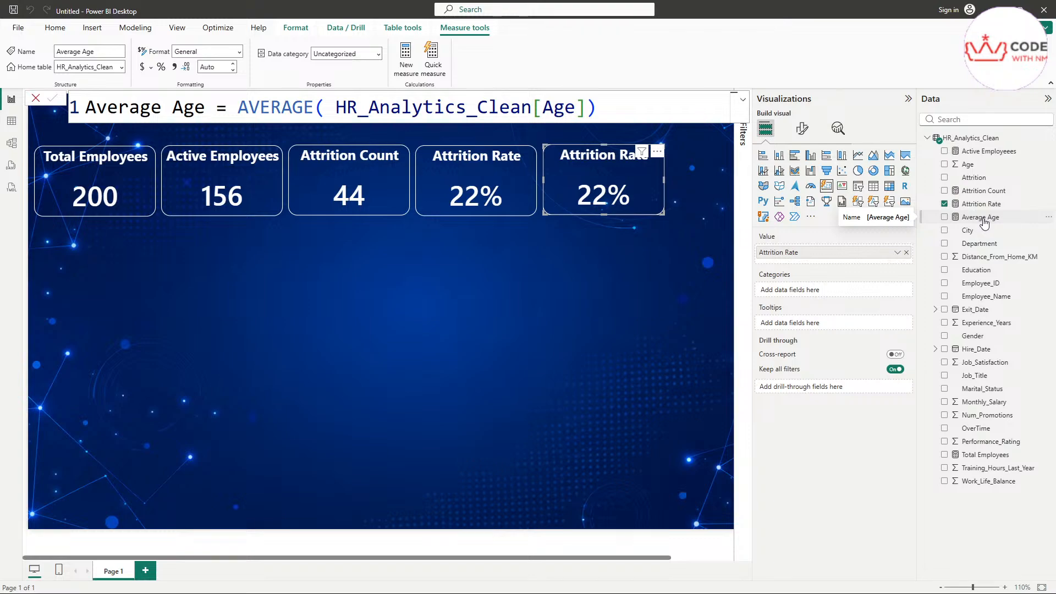
Step: Retitle the fifth card to 'Average Age' in its general title settings
{"action": "mouse_move", "coordinate": [956, 224]}
{"action": "left_mouse_down"}
{"action": "mouse_move", "coordinate": [1018, 220]}
{"action": "mouse_move", "coordinate": [968, 211]}
{"action": "mouse_move", "coordinate": [944, 217]}
{"action": "mouse_move", "coordinate": [951, 227]}
{"action": "left_mouse_up"}
{"action": "key", "text": "Escape"}
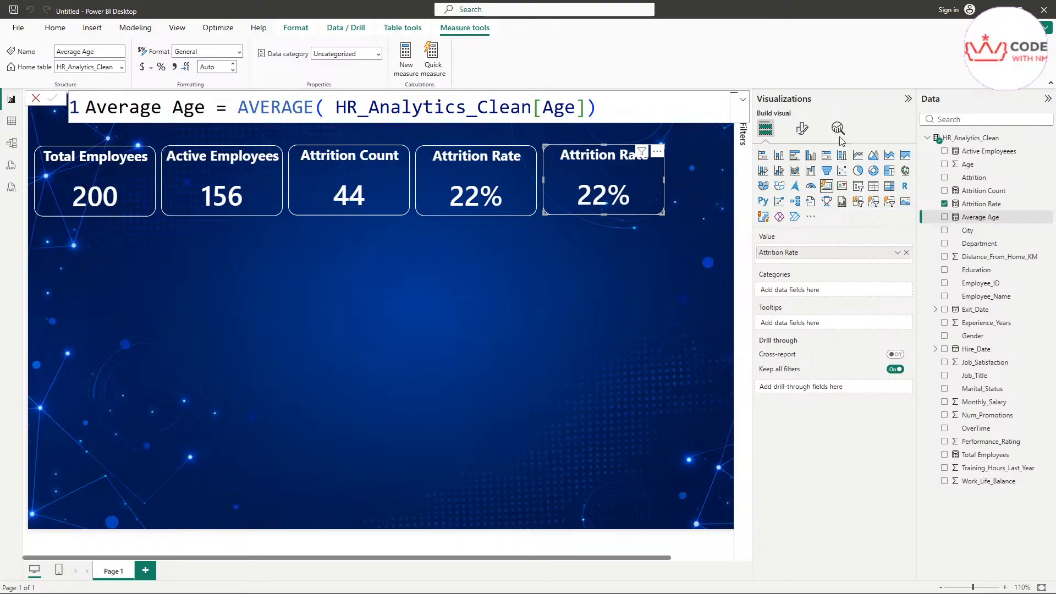
{"action": "left_click", "coordinate": [802, 129]}
{"action": "left_click", "coordinate": [802, 179]}
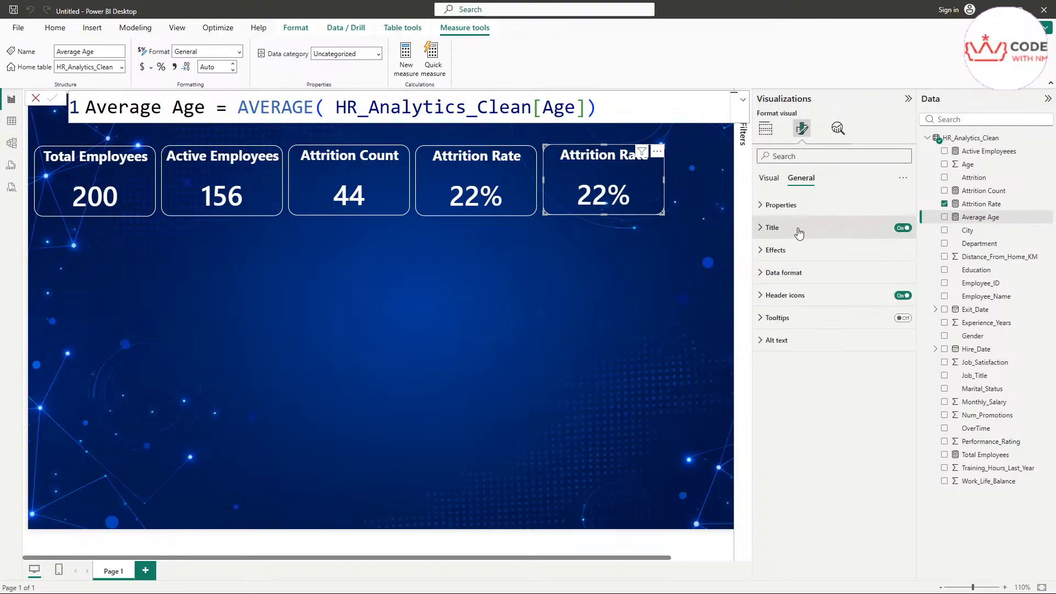
{"action": "left_click", "coordinate": [796, 228]}
{"action": "triple_click", "coordinate": [810, 283]}
{"action": "type", "text": "Av"}
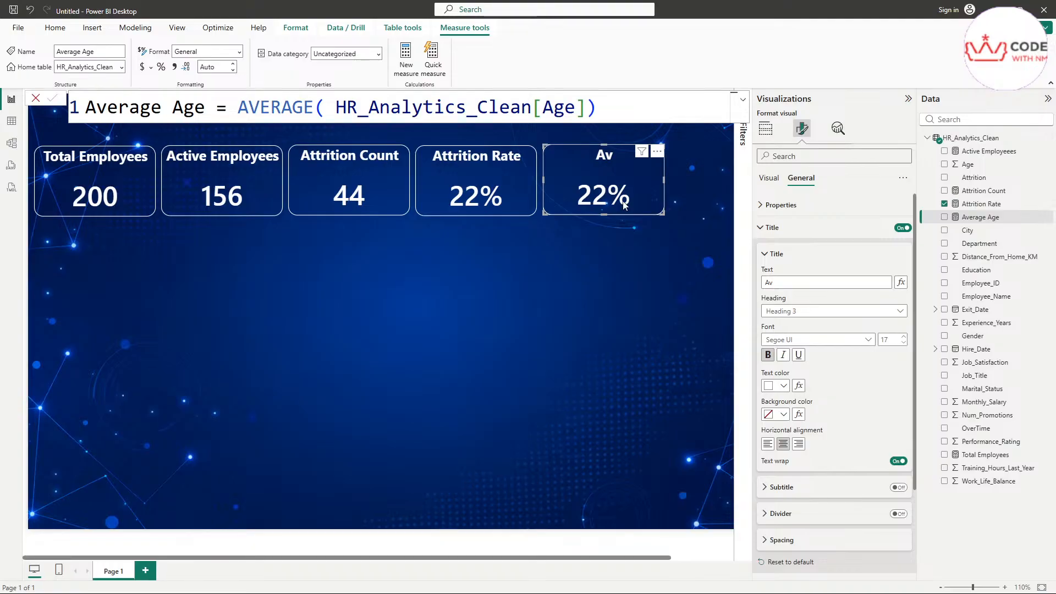
{"action": "left_click", "coordinate": [828, 280]}
{"action": "type", "text": "era"}
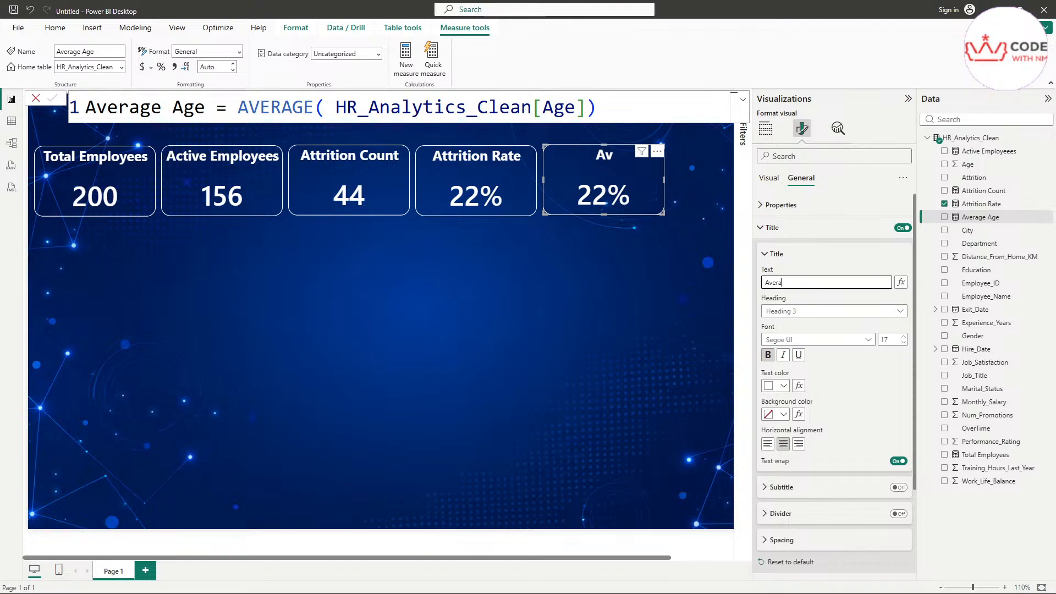
{"action": "type", "text": "ge Age"}
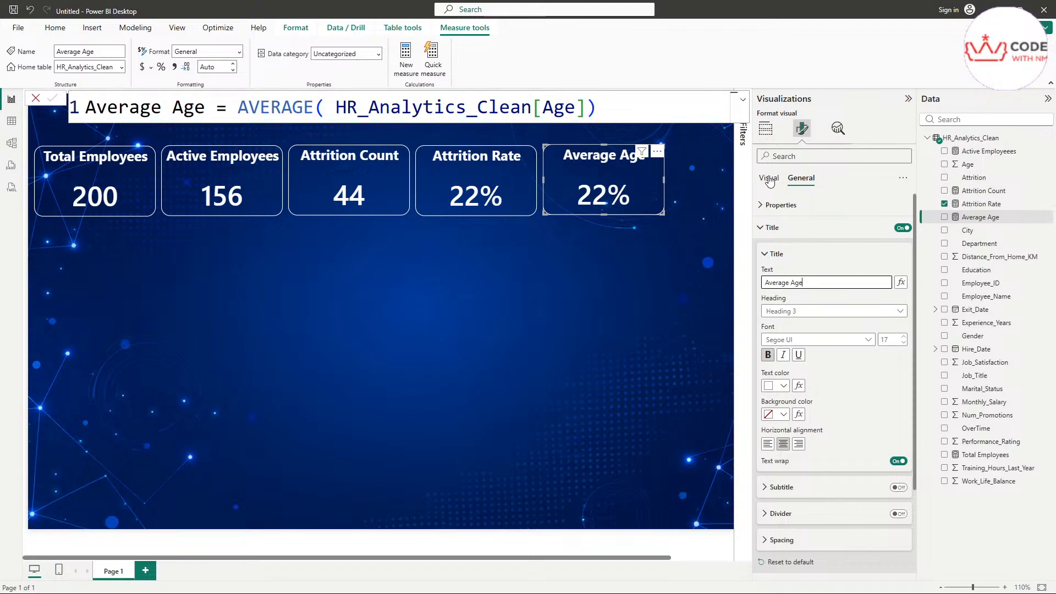
Step: Replace Attrition Rate with the Average Age measure as the card's value
{"action": "left_click", "coordinate": [766, 132]}
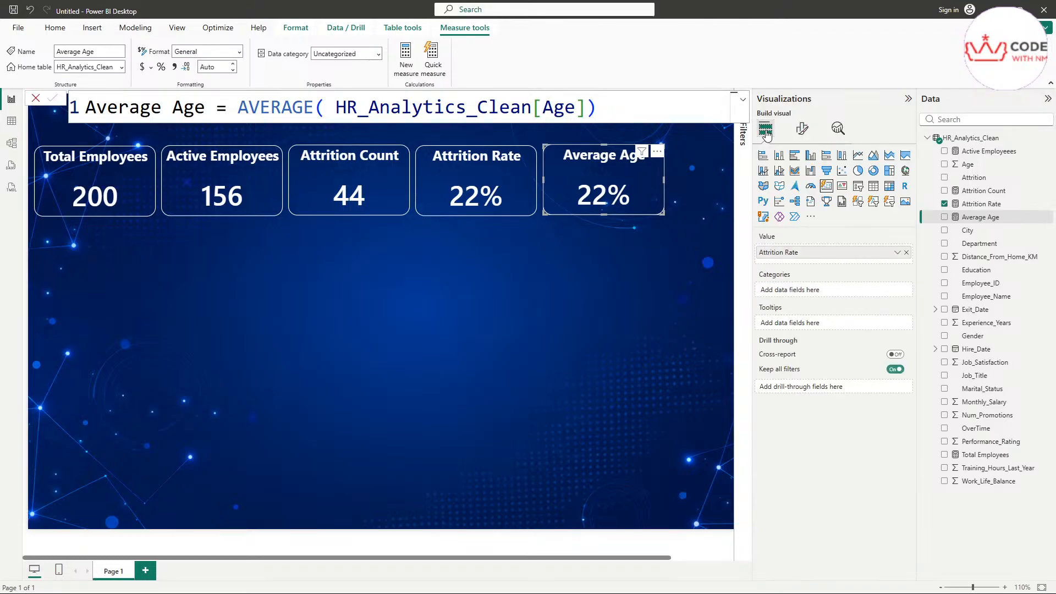
{"action": "left_click", "coordinate": [907, 252]}
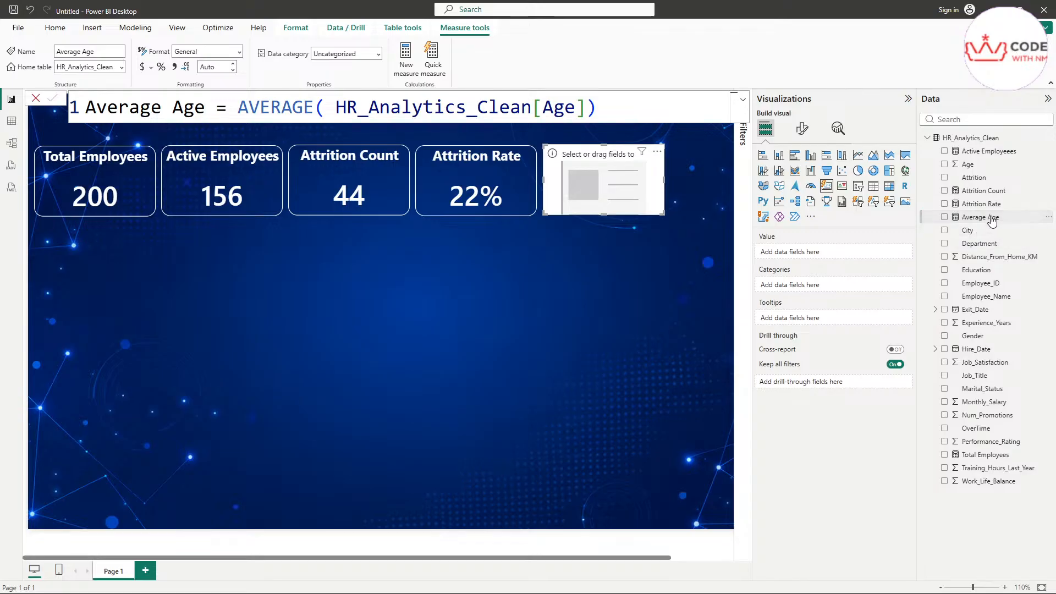
{"action": "left_click_drag", "start_coordinate": [993, 220], "coordinate": [841, 253]}
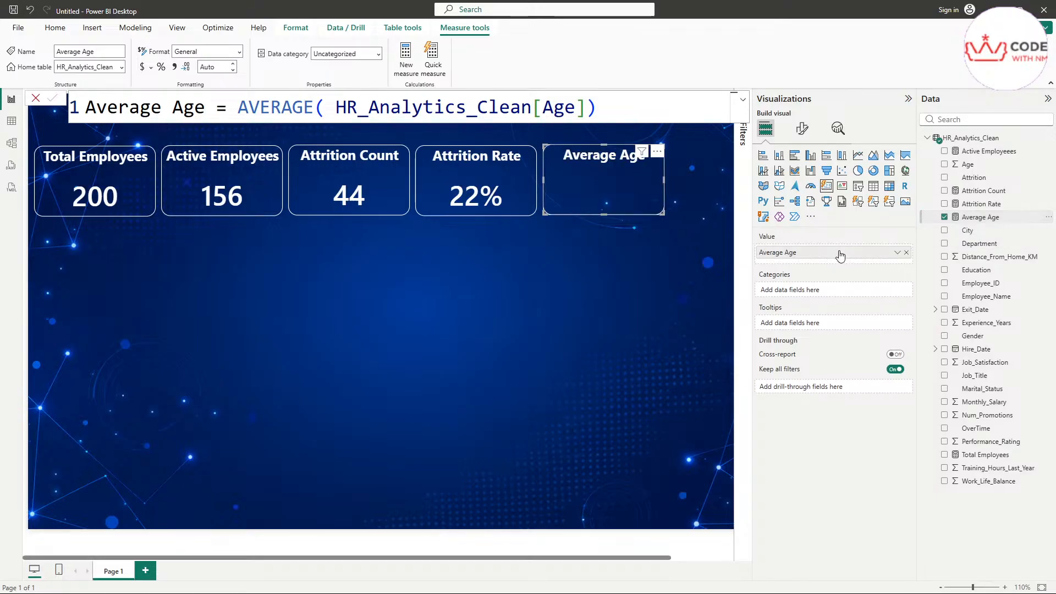
{"action": "left_click", "coordinate": [707, 199]}
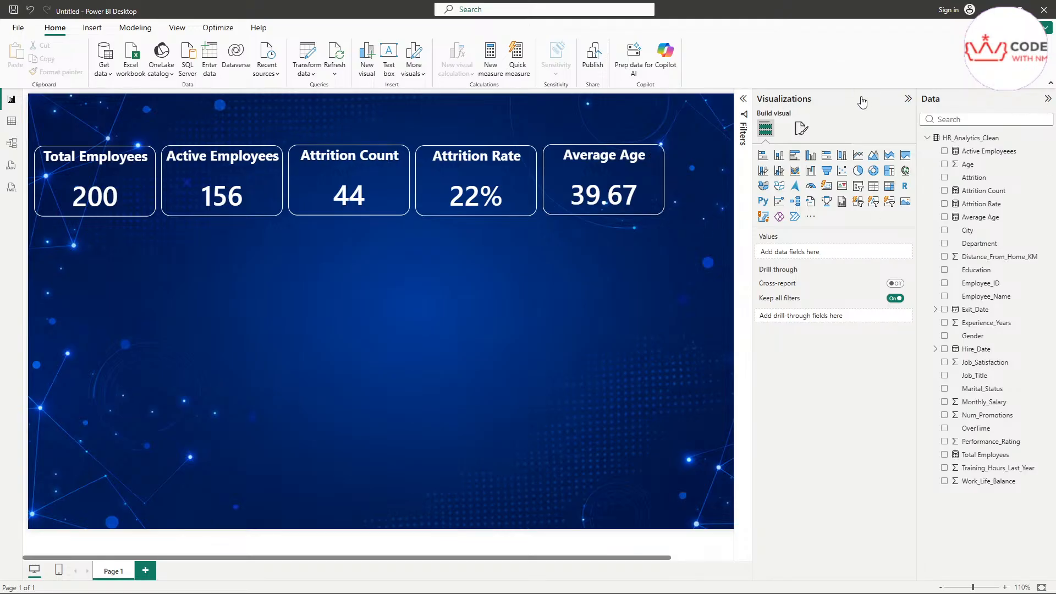
Step: Duplicate the Average Age card and place the copy to its right
{"action": "left_click", "coordinate": [908, 98]}
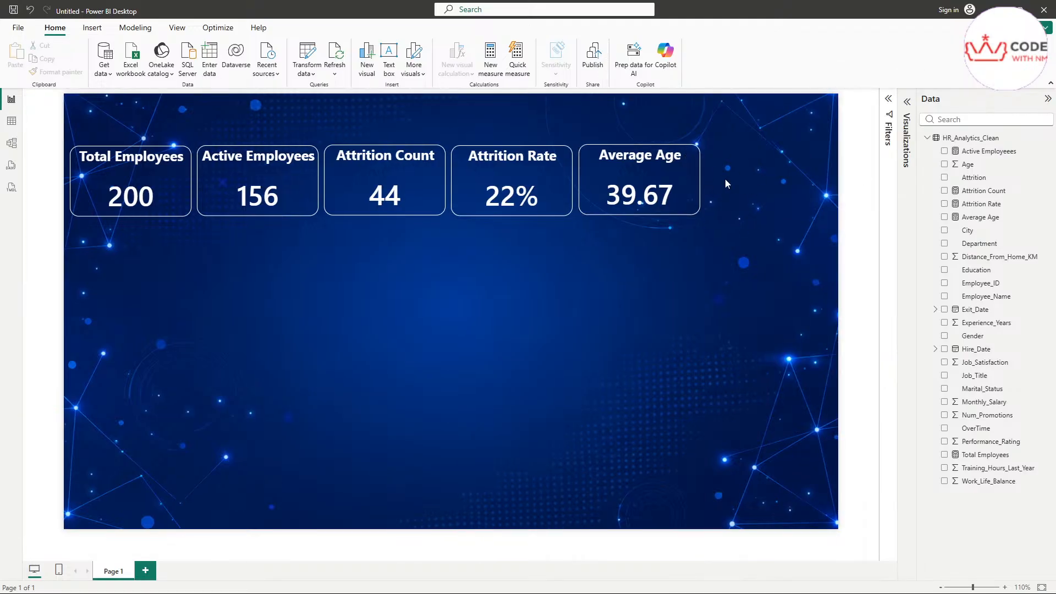
{"action": "left_click", "coordinate": [694, 183]}
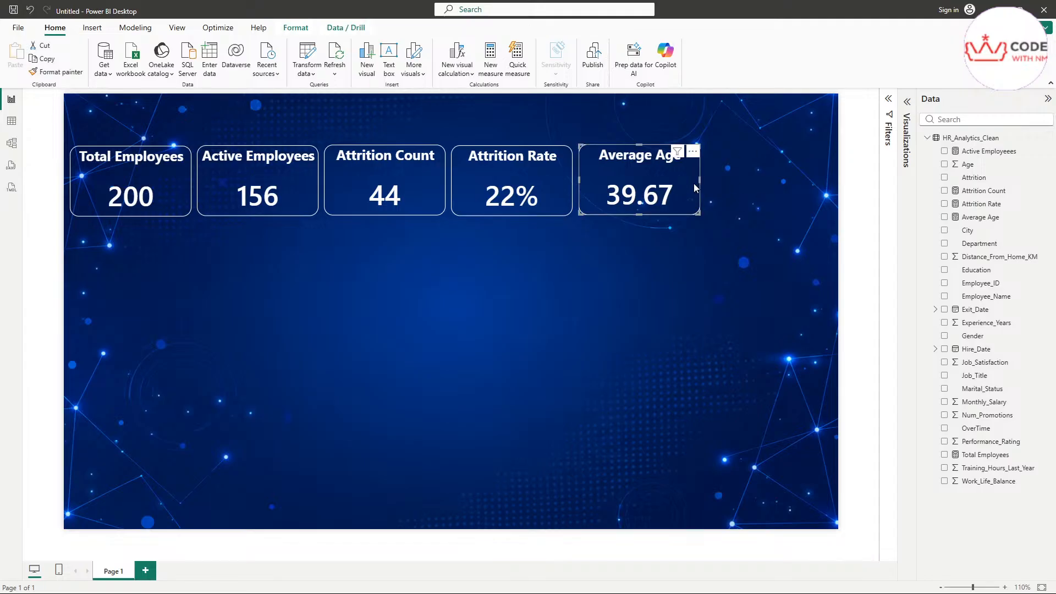
{"action": "key", "text": "ctrl+c"}
{"action": "key", "text": "ctrl+v"}
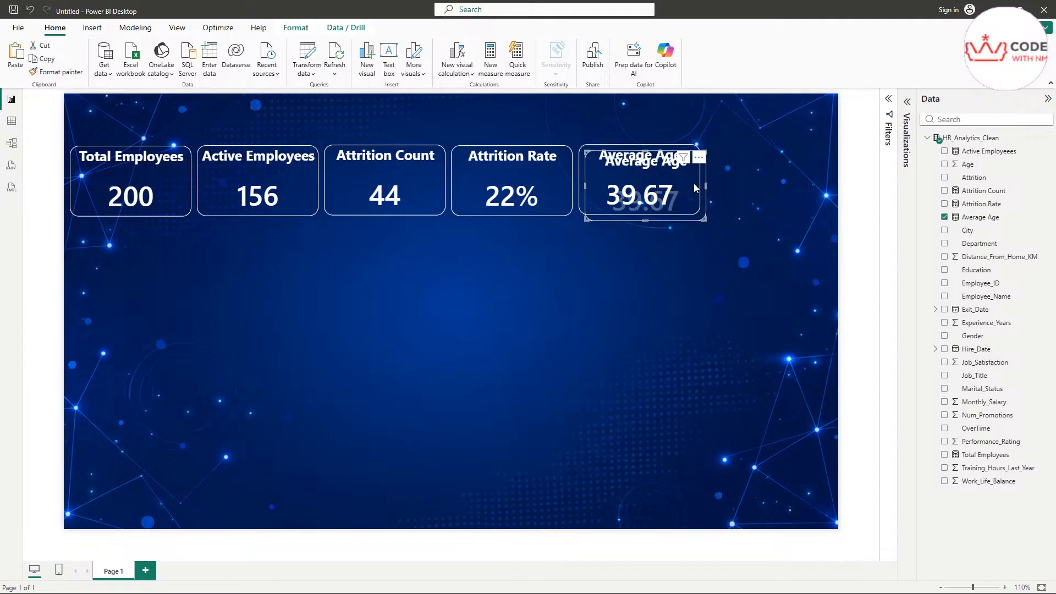
{"action": "left_click_drag", "start_coordinate": [695, 183], "coordinate": [803, 175]}
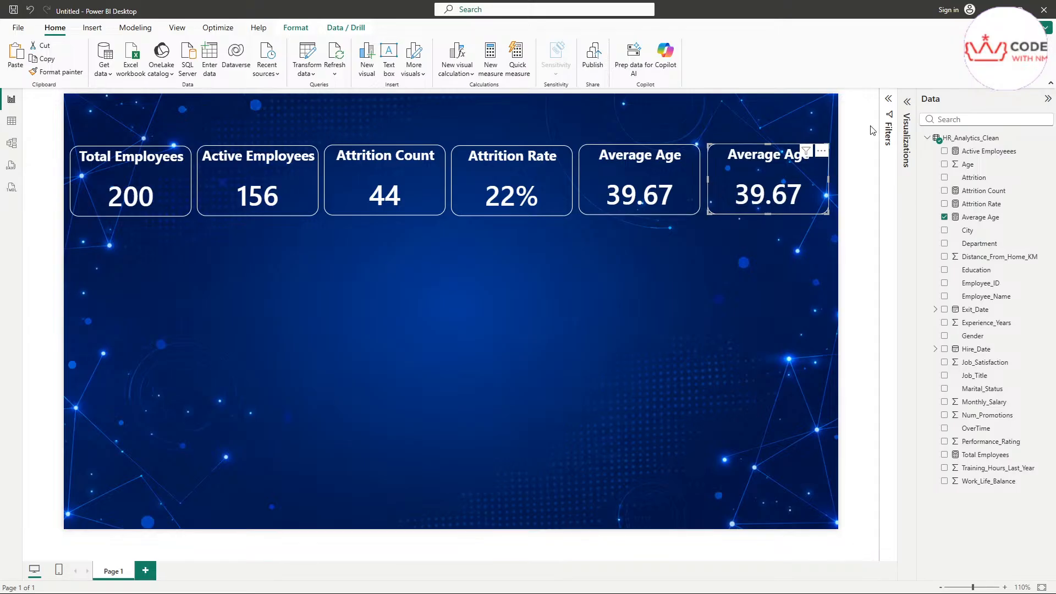
Step: Retitle the sixth card from Average Age to 'Avg Experience'
{"action": "left_click", "coordinate": [907, 102]}
{"action": "left_click", "coordinate": [802, 133]}
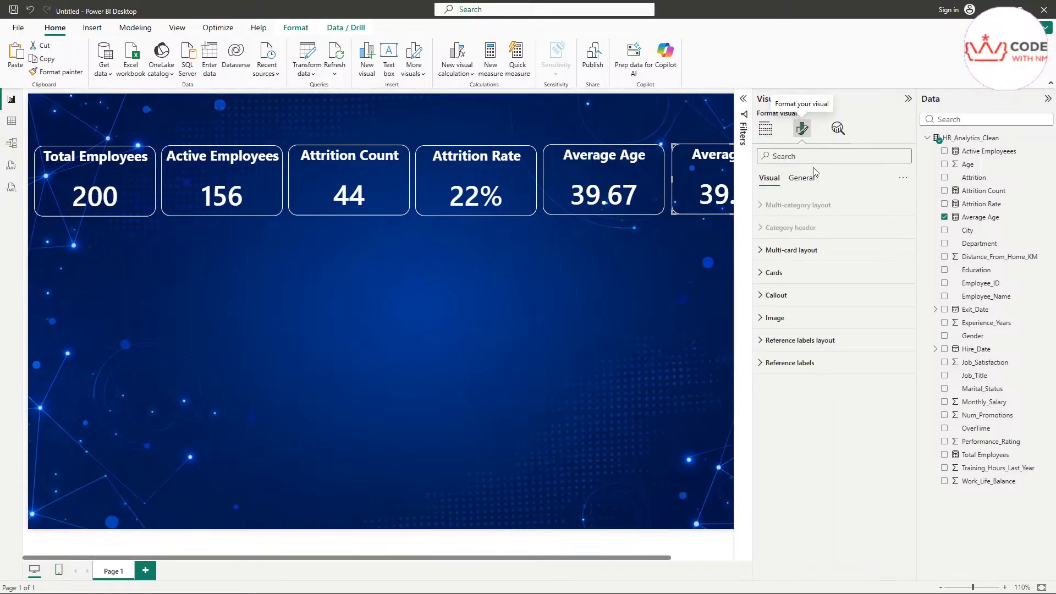
{"action": "left_click", "coordinate": [802, 177]}
{"action": "left_click", "coordinate": [803, 228]}
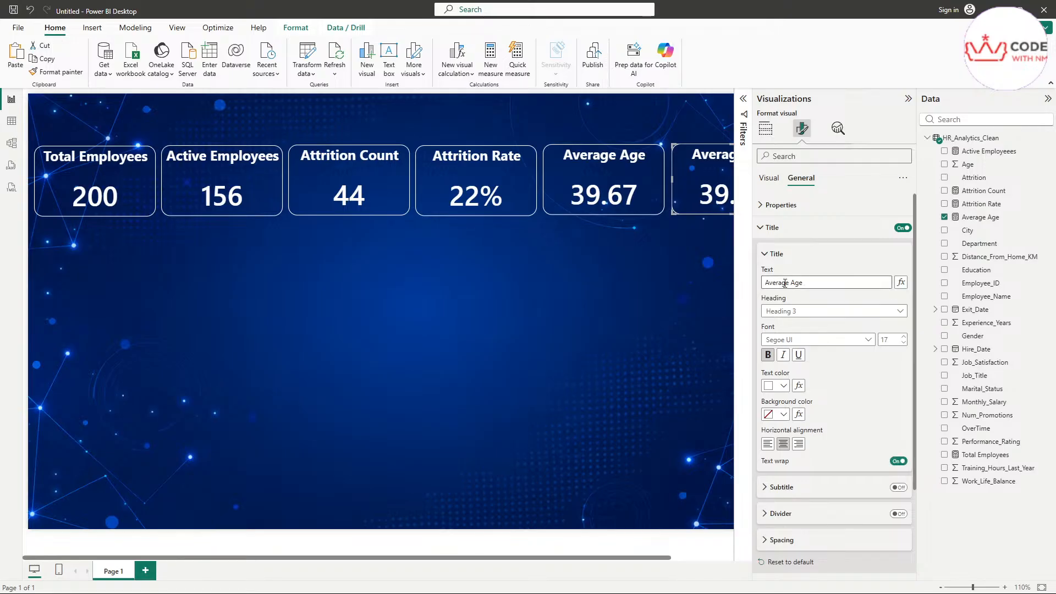
{"action": "left_click_drag", "start_coordinate": [817, 282], "coordinate": [759, 285]}
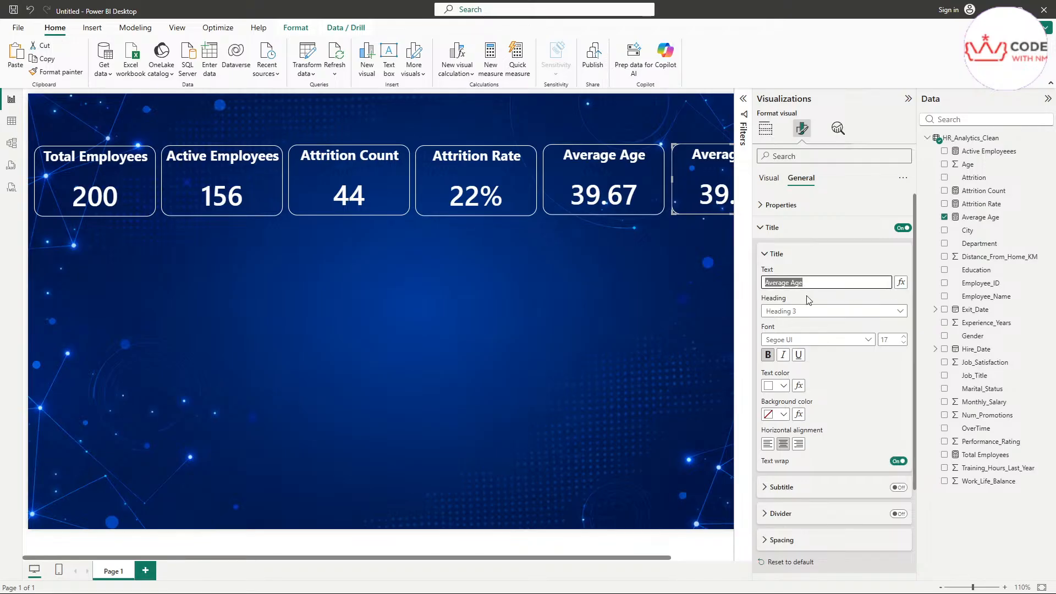
{"action": "type", "text": "Av"}
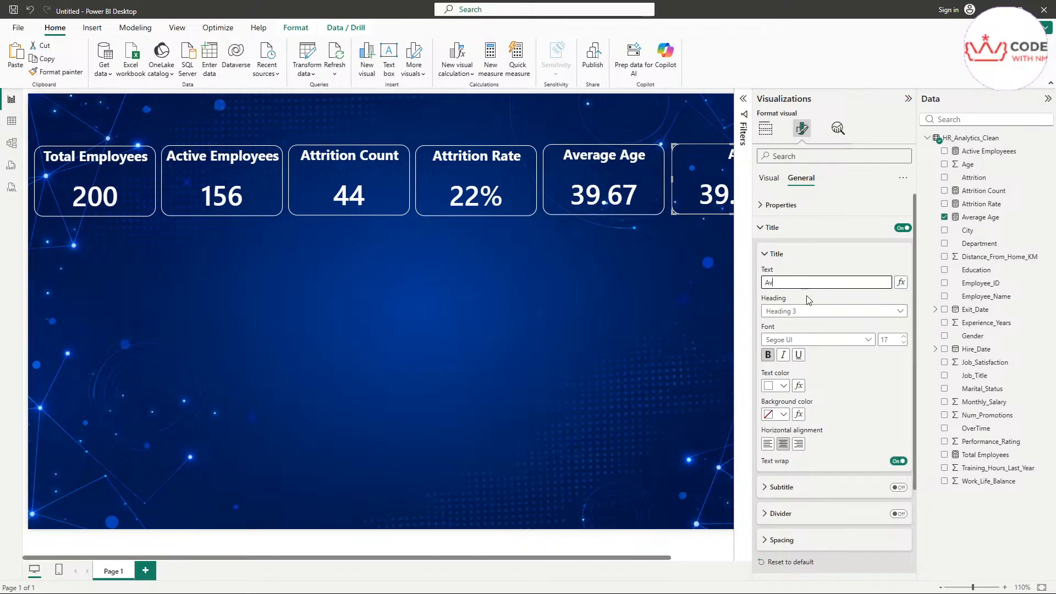
{"action": "type", "text": "g Experience"}
{"action": "left_click", "coordinate": [908, 99]}
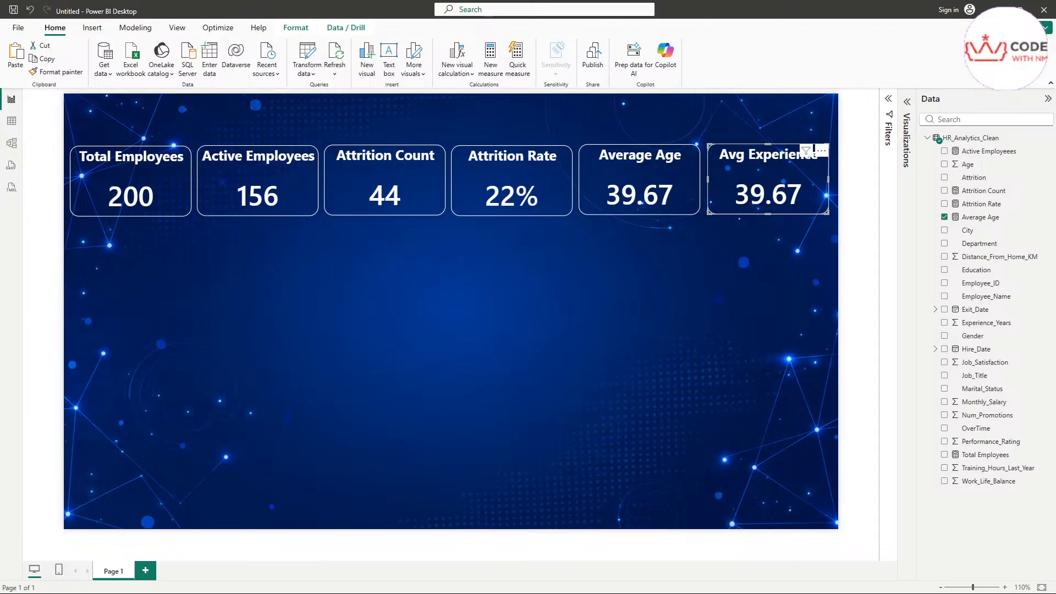
Step: Create a new measure named Average Experience
{"action": "left_click", "coordinate": [135, 27]}
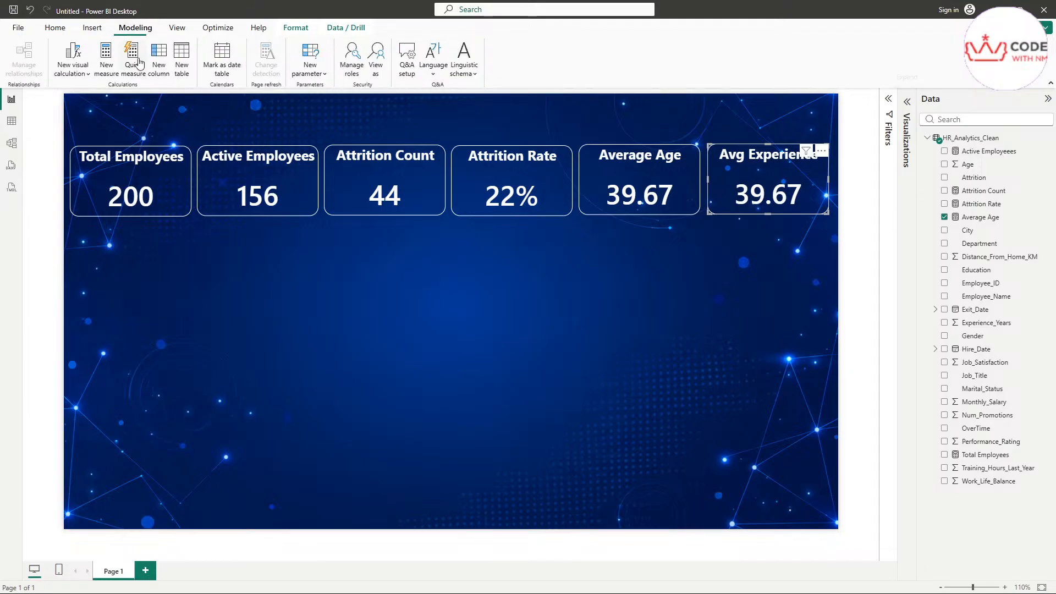
{"action": "left_click", "coordinate": [139, 63]}
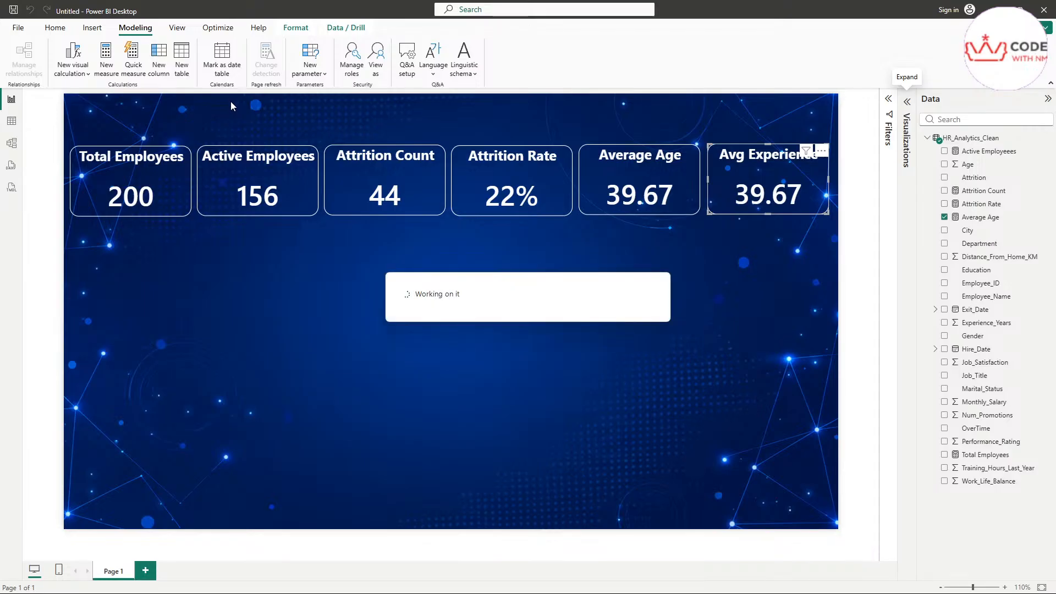
{"action": "double_click", "coordinate": [139, 106]}
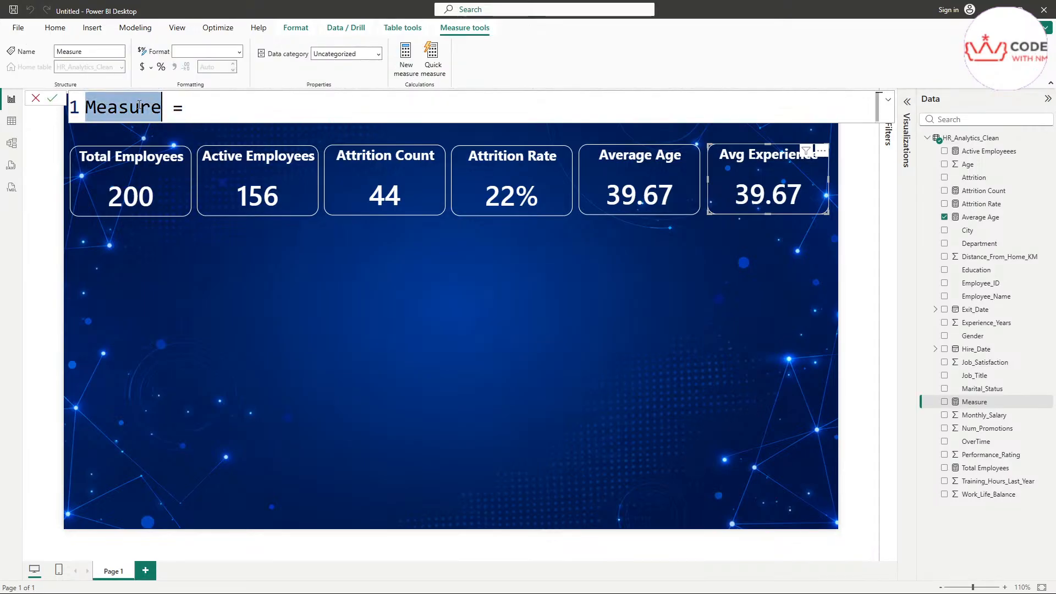
{"action": "type", "text": "Ave"}
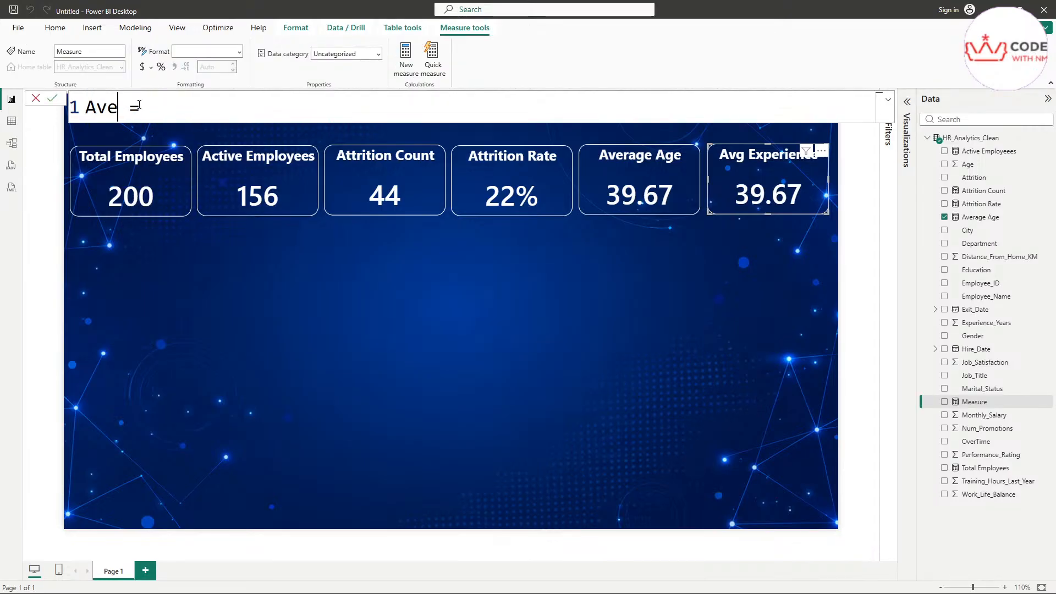
{"action": "type", "text": "rage Ex"}
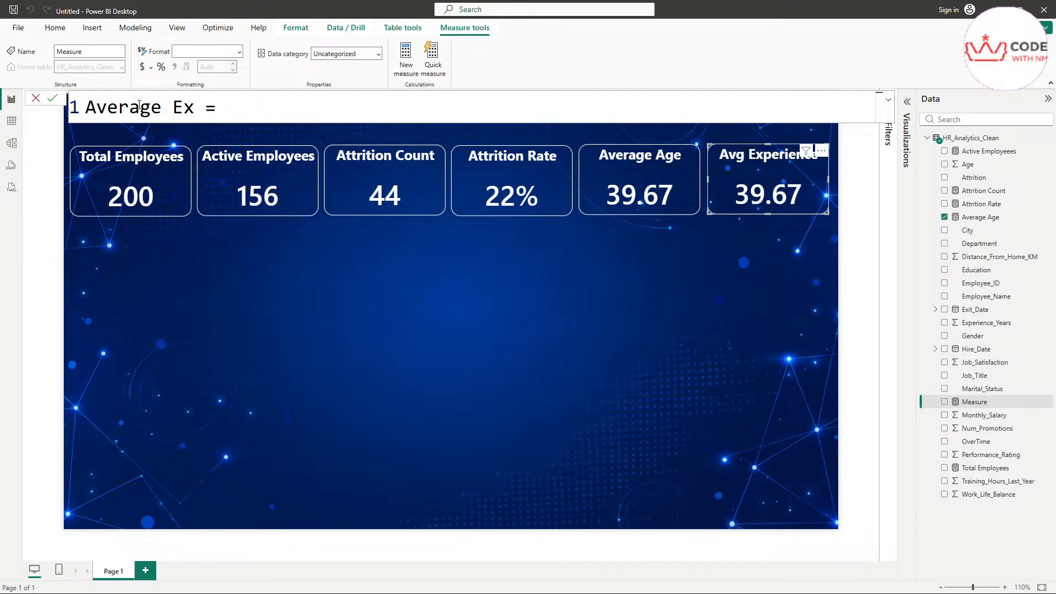
{"action": "type", "text": "perience"}
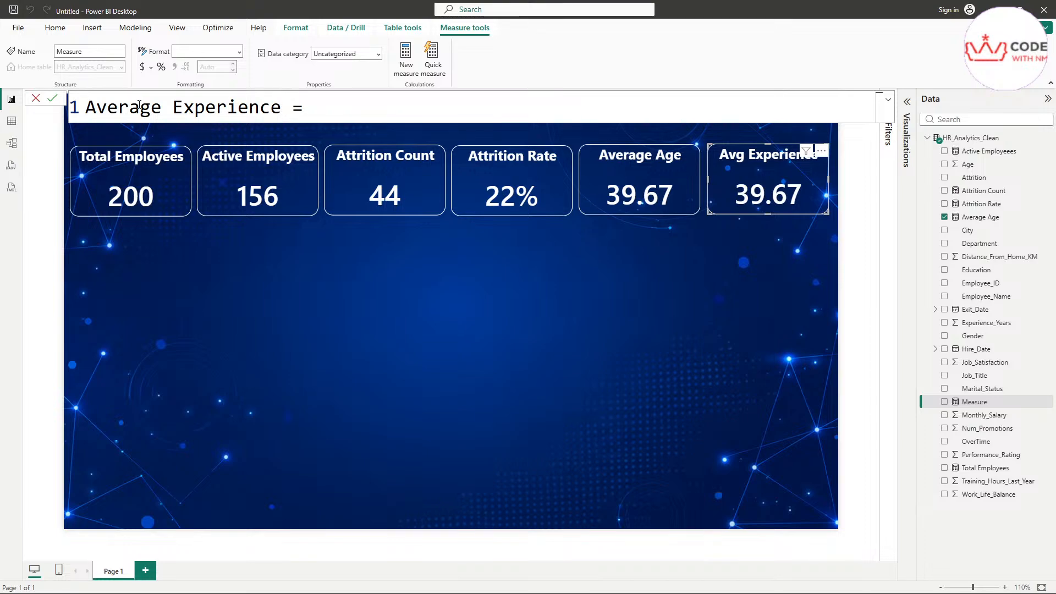
Step: Enter the formula AVERAGE(HR_Analytics_Clean[Experience_Years]) and commit the measure
{"action": "key", "text": "Right"}
{"action": "key", "text": "Right"}
{"action": "type", "text": "Ave"}
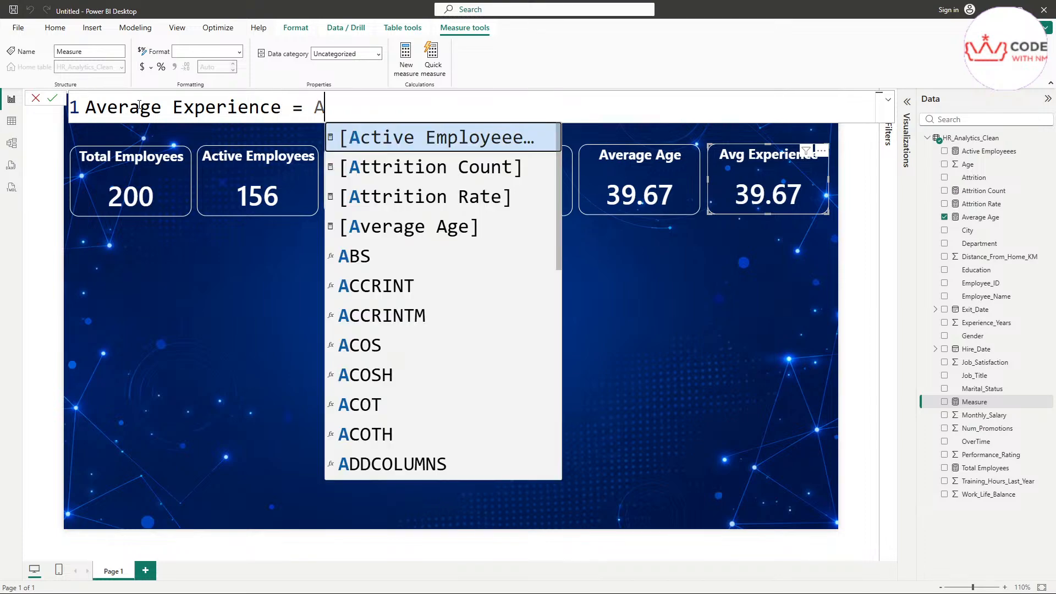
{"action": "key", "text": "Down"}
{"action": "key", "text": "Tab"}
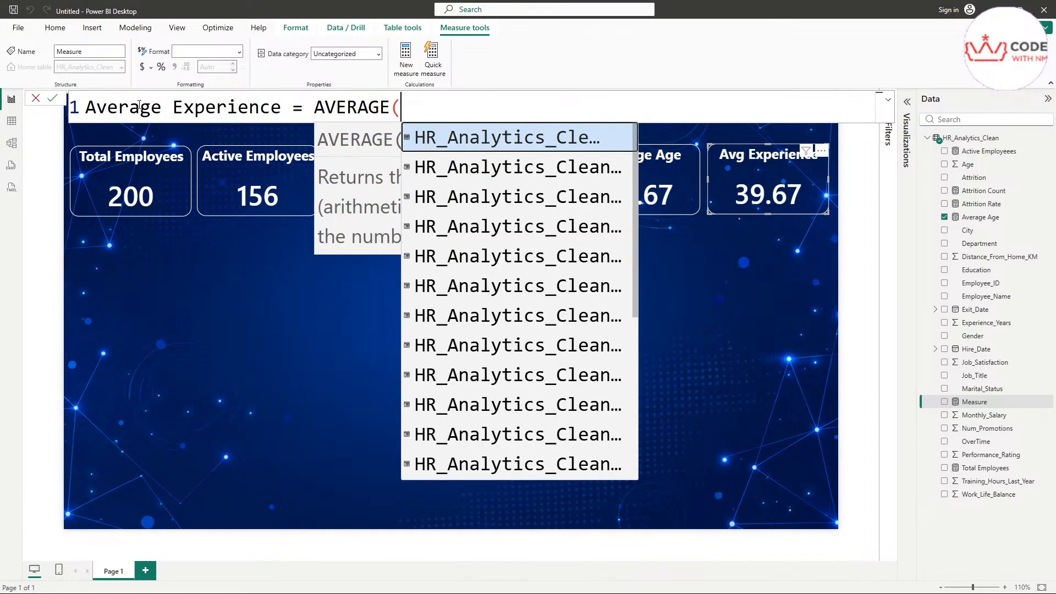
{"action": "key", "text": "Down"}
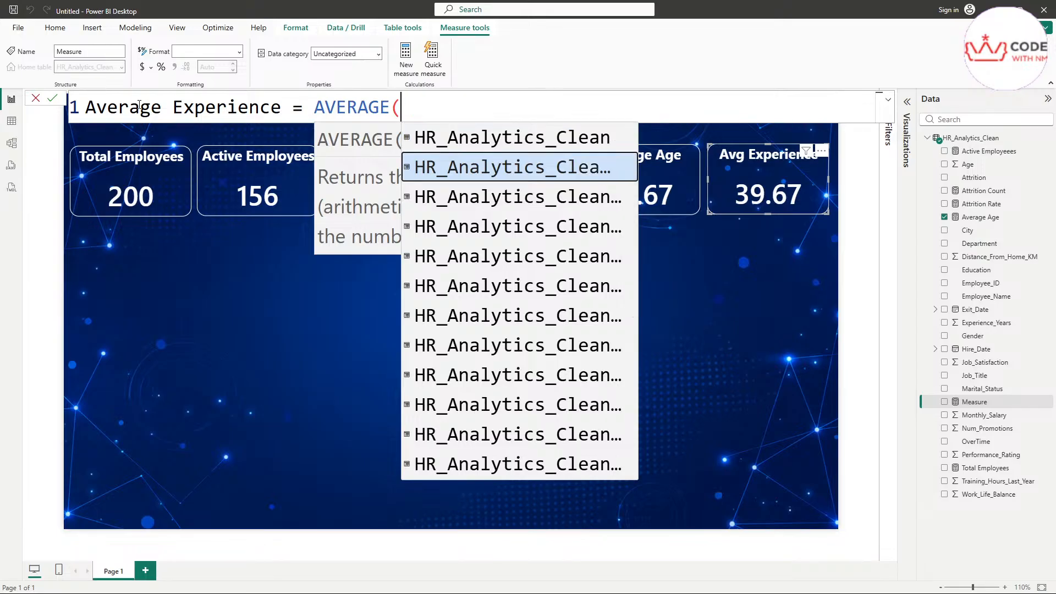
{"action": "scroll", "coordinate": [490, 274], "scroll_direction": "down", "scroll_amount": 2}
{"action": "scroll", "coordinate": [491, 274], "scroll_direction": "down", "scroll_amount": 2}
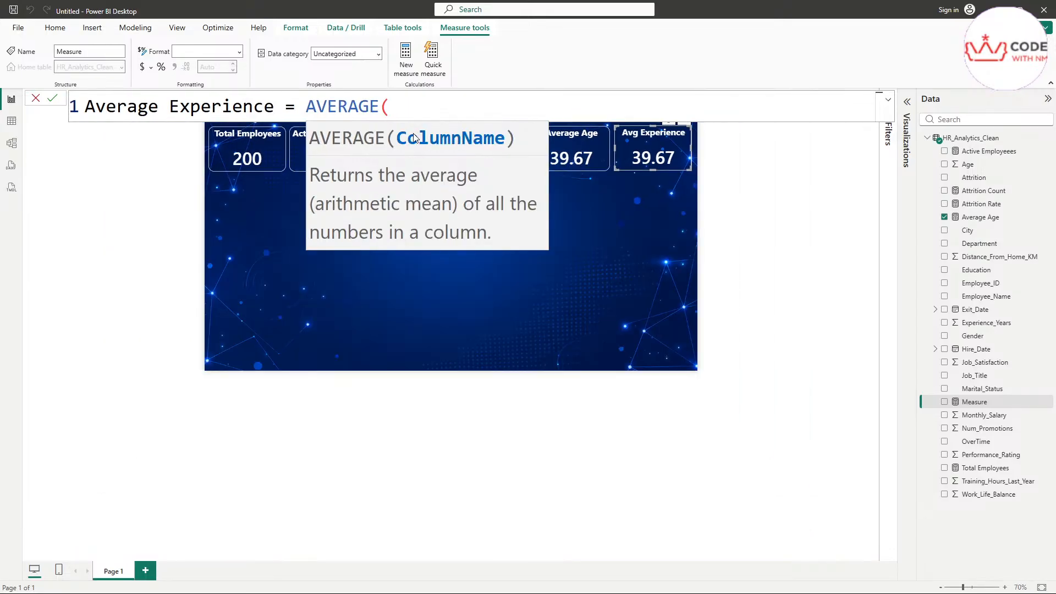
{"action": "scroll", "coordinate": [407, 106], "scroll_direction": "down", "scroll_amount": 2}
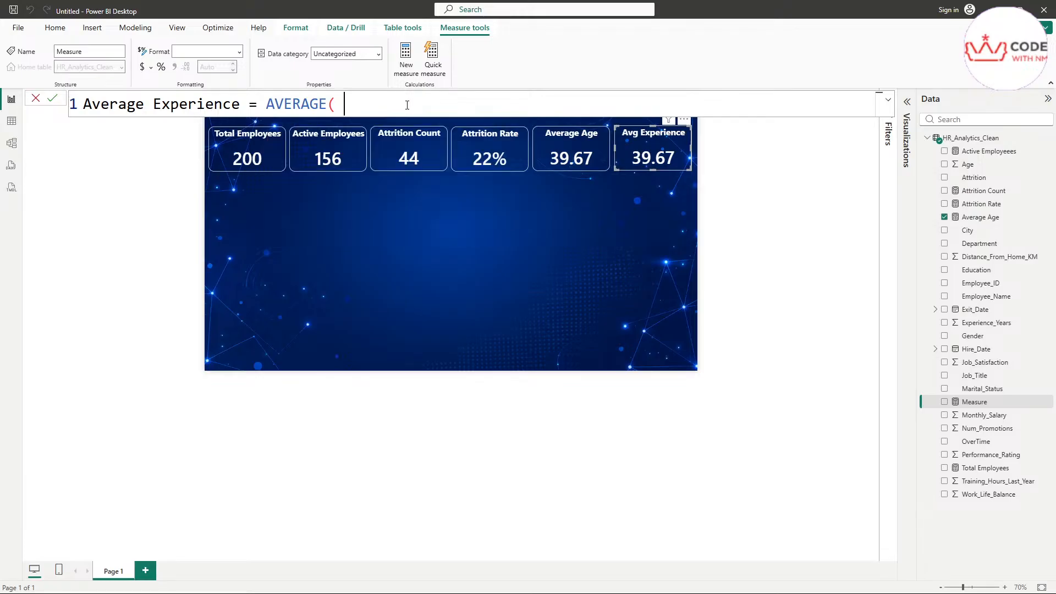
{"action": "type", "text": "H"}
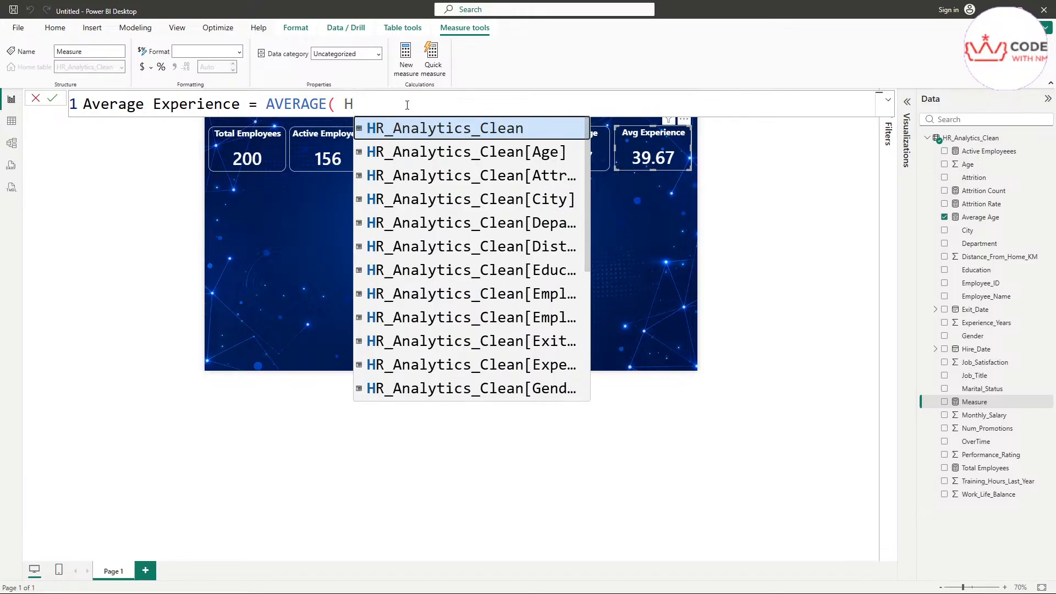
{"action": "scroll", "coordinate": [547, 305], "scroll_direction": "down", "scroll_amount": 1}
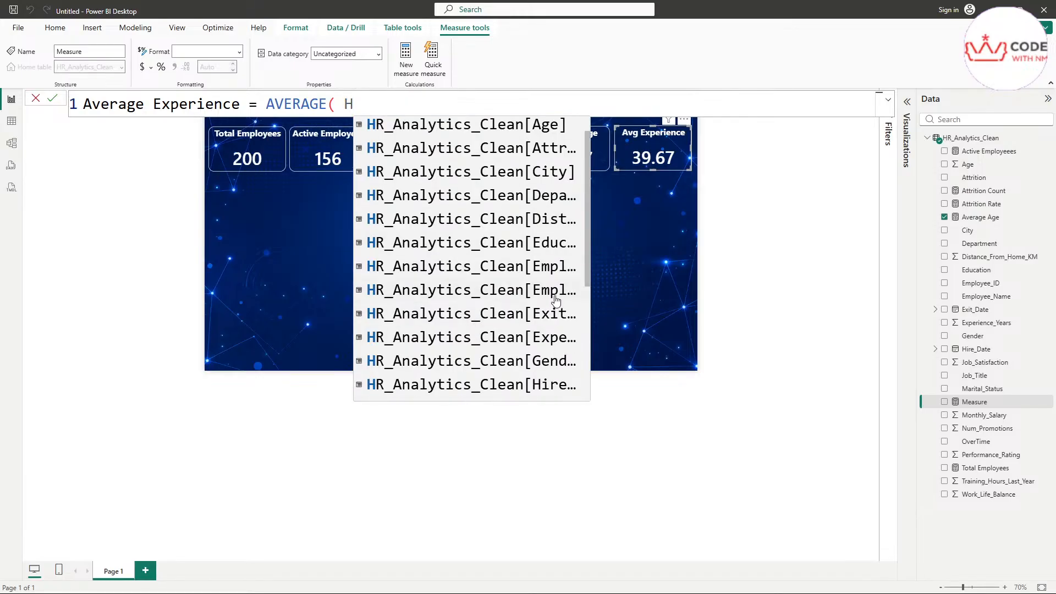
{"action": "left_click", "coordinate": [550, 341]}
{"action": "scroll", "coordinate": [595, 108], "scroll_direction": "up", "scroll_amount": 1}
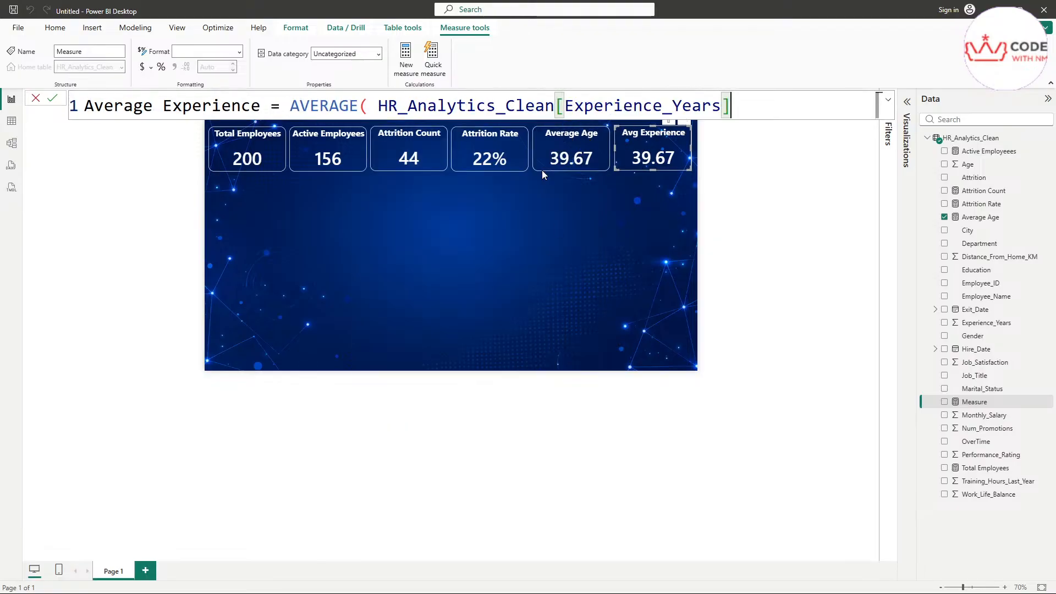
{"action": "scroll", "coordinate": [388, 276], "scroll_direction": "up", "scroll_amount": 5}
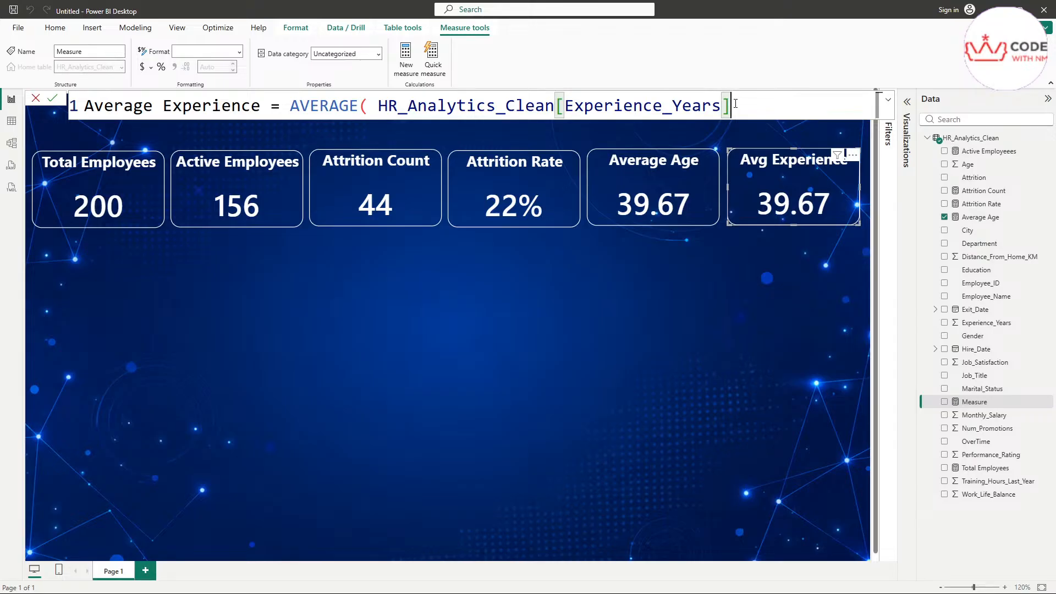
{"action": "type", "text": ")"}
{"action": "key", "text": "Return"}
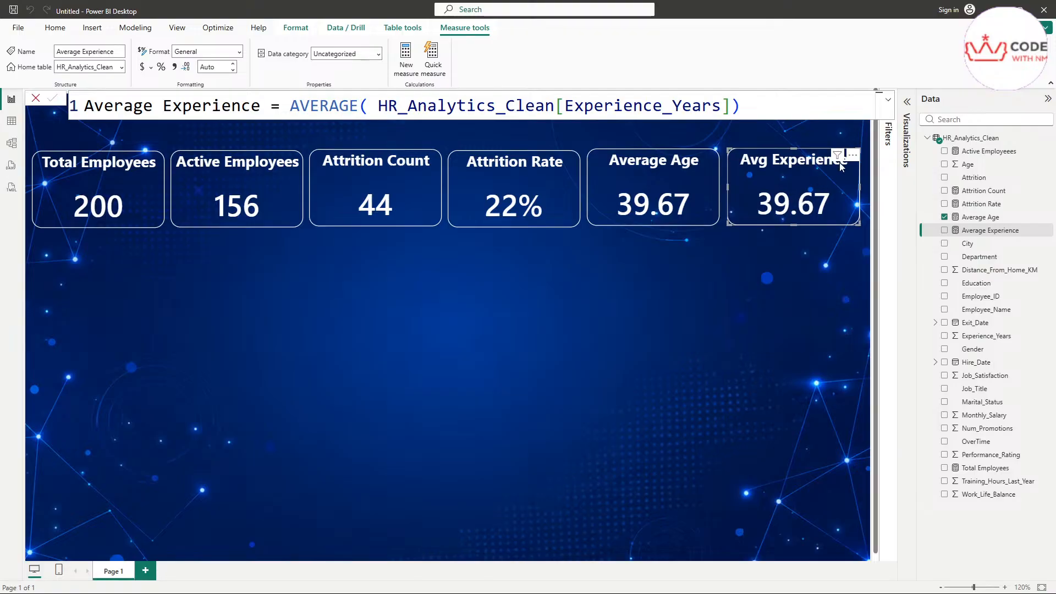
Step: Swap the Avg Experience card's value from Average Age to the Average Experience measure
{"action": "left_click", "coordinate": [908, 104]}
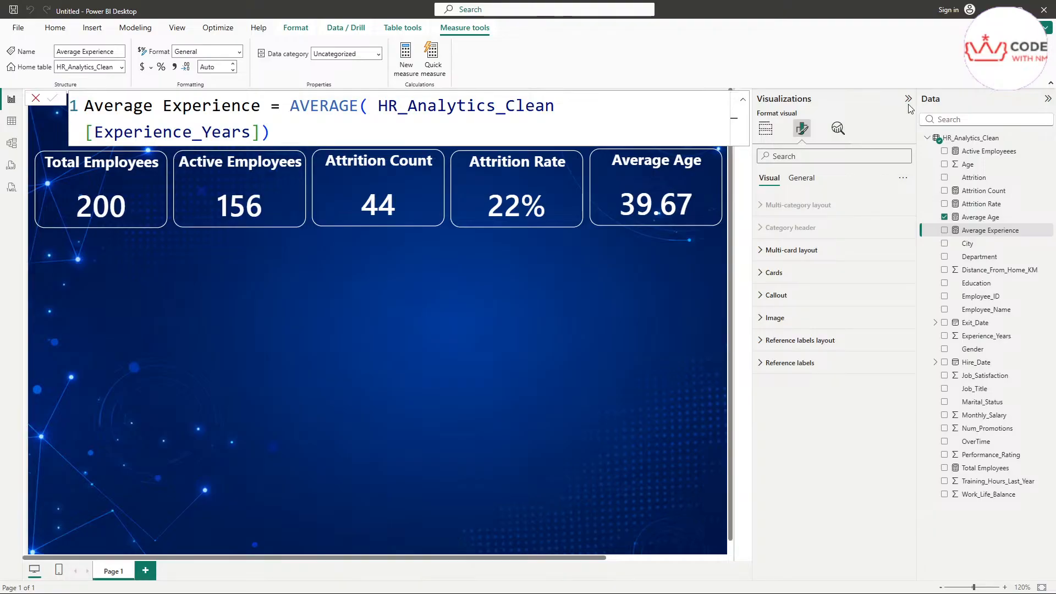
{"action": "left_click", "coordinate": [769, 135]}
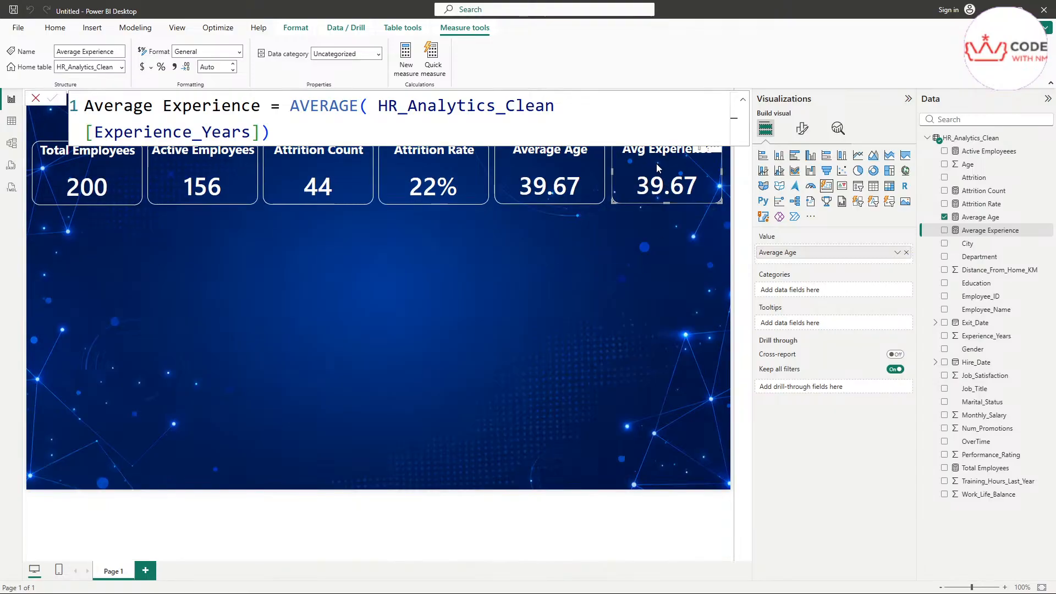
{"action": "left_click", "coordinate": [907, 252]}
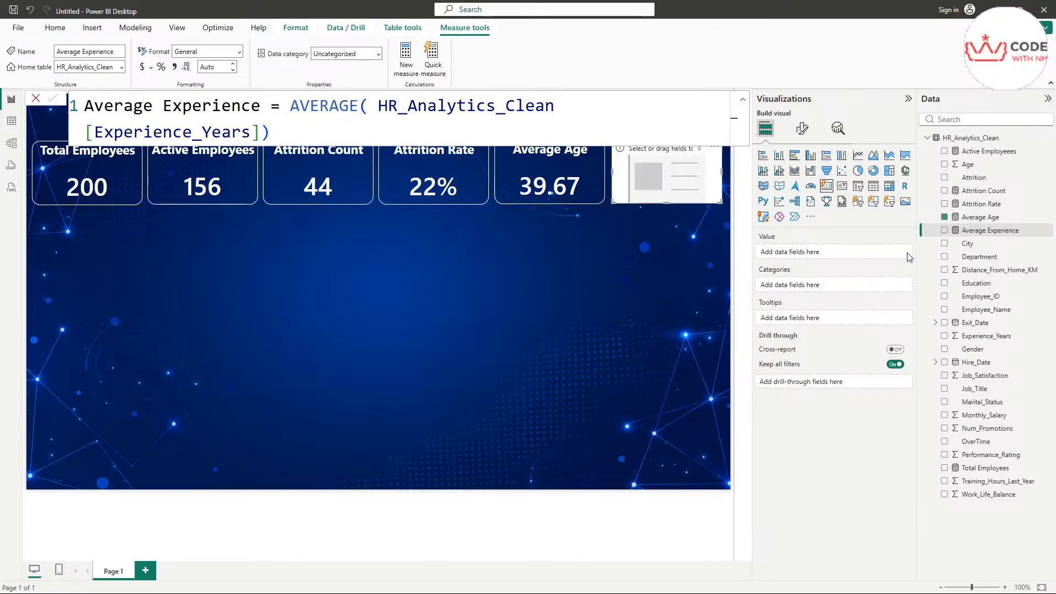
{"action": "left_click_drag", "start_coordinate": [990, 231], "coordinate": [857, 252]}
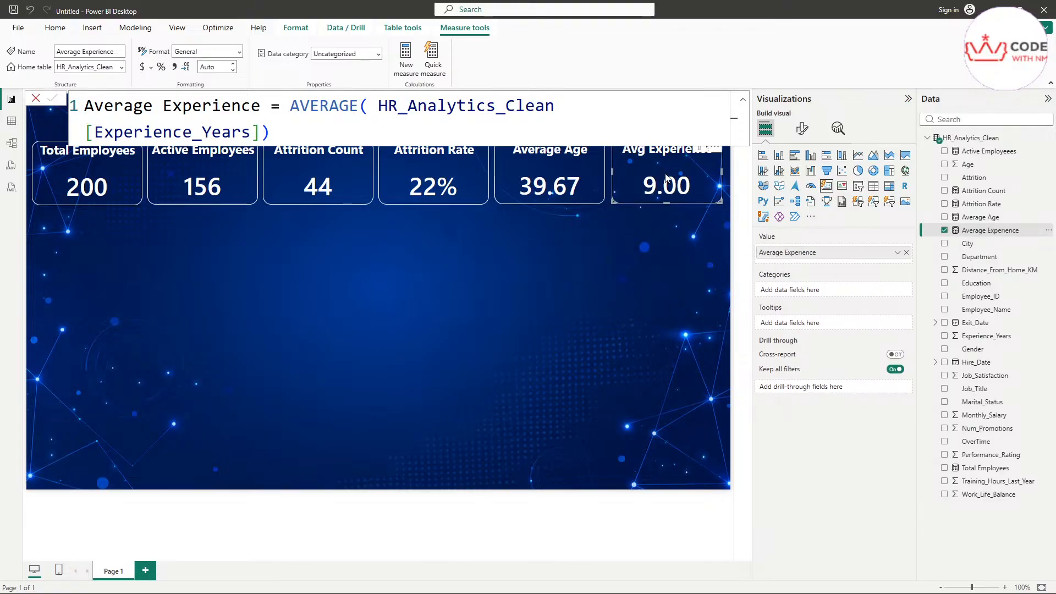
Step: Collapse the Data and Visualizations panes to widen the report canvas
{"action": "left_click", "coordinate": [602, 285]}
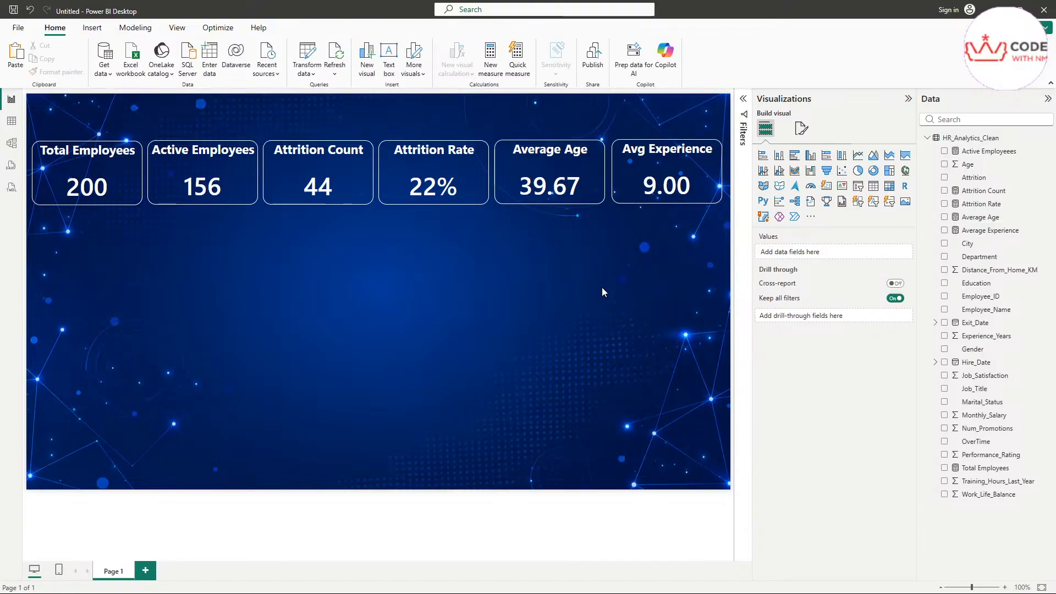
{"action": "left_click", "coordinate": [1047, 98]}
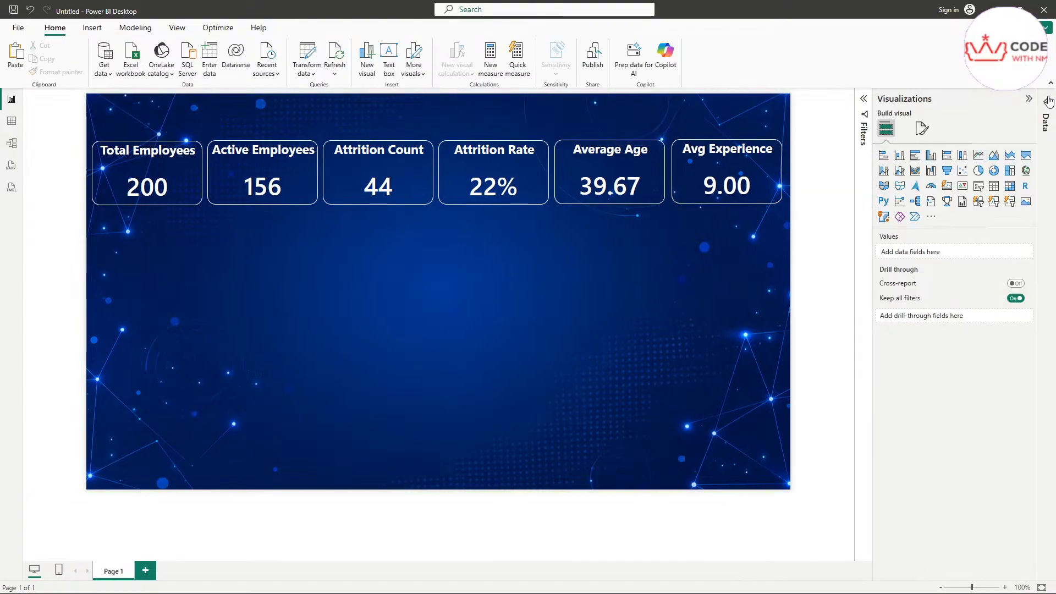
{"action": "left_click", "coordinate": [1029, 100]}
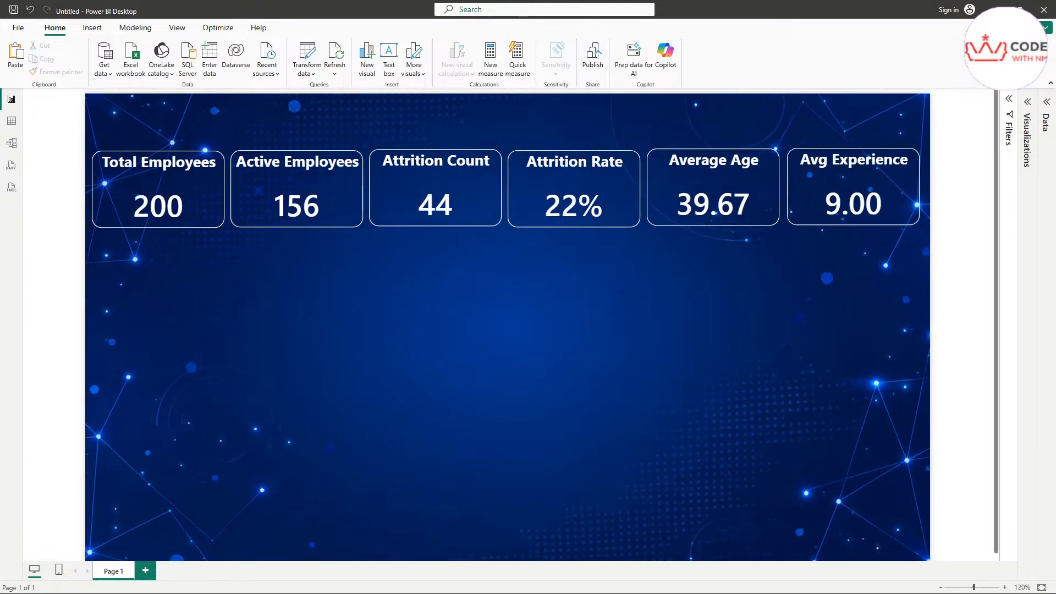
Step: Compare the report against the dashboard.png reference image, then move the image aside
{"action": "key", "text": "alt+Tab"}
{"action": "scroll", "coordinate": [620, 248], "scroll_direction": "down", "scroll_amount": 1}
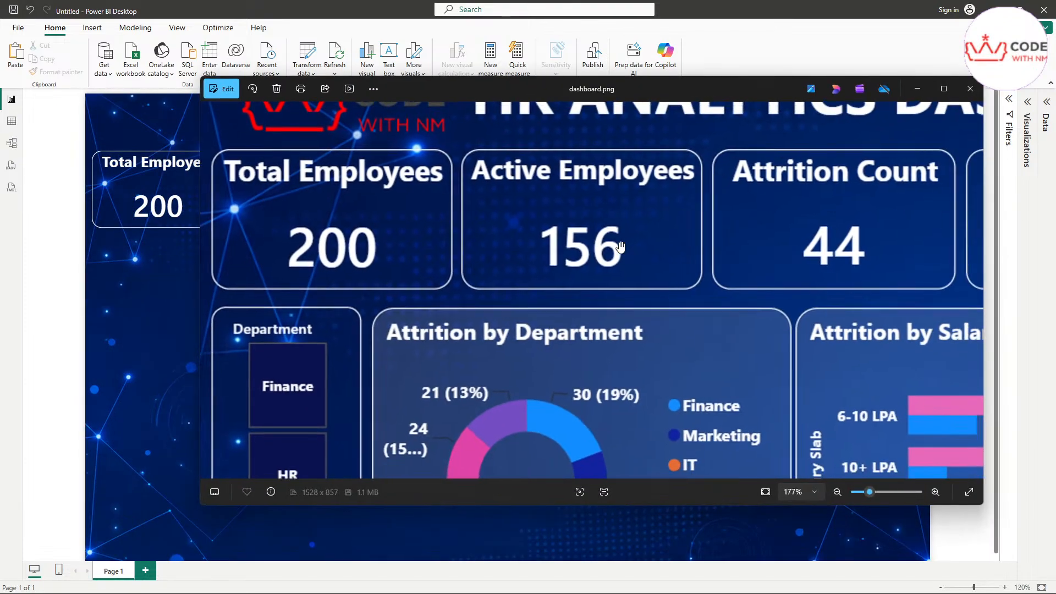
{"action": "scroll", "coordinate": [620, 248], "scroll_direction": "down", "scroll_amount": 3}
{"action": "scroll", "coordinate": [625, 242], "scroll_direction": "down", "scroll_amount": 2}
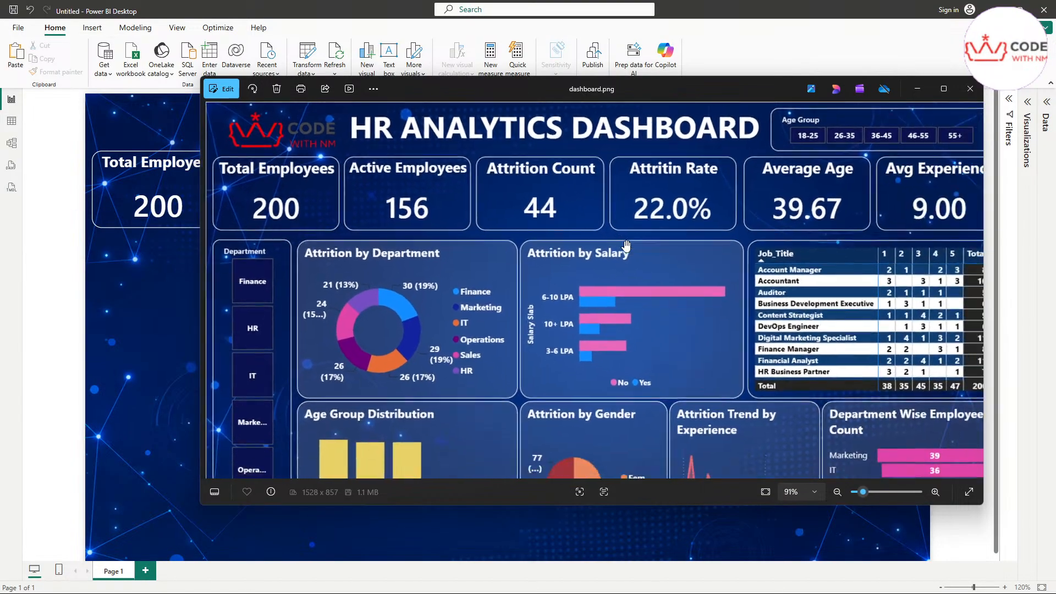
{"action": "left_click_drag", "start_coordinate": [639, 89], "coordinate": [530, 253]}
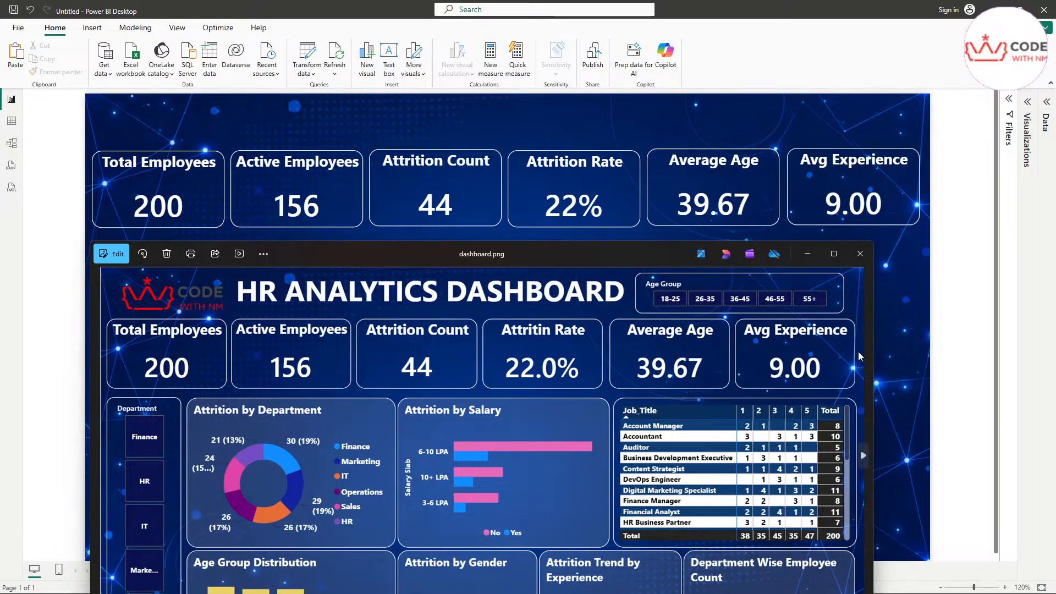
{"action": "left_click_drag", "start_coordinate": [658, 250], "coordinate": [654, 117]}
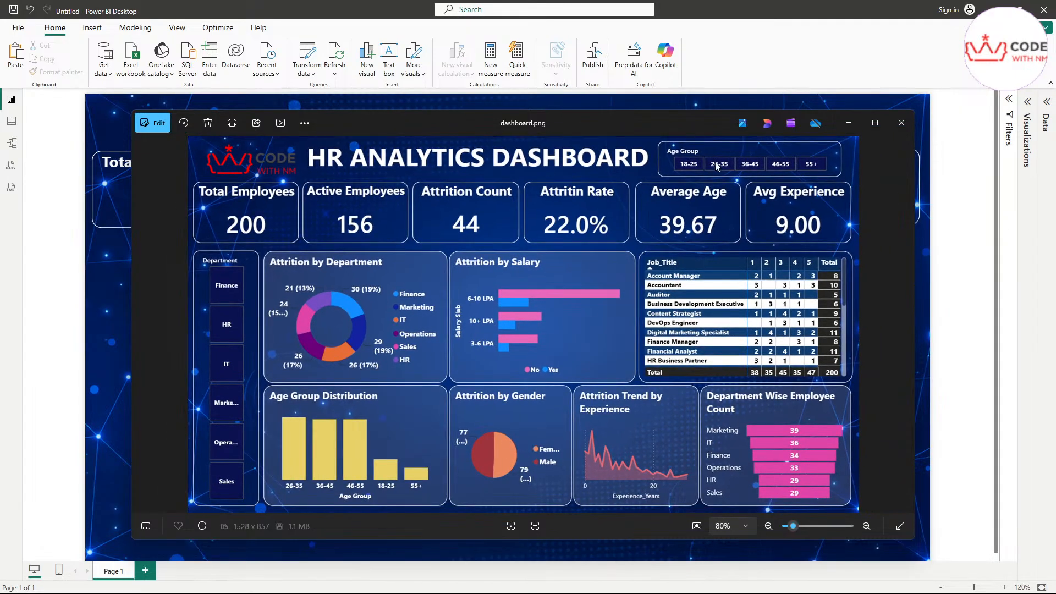
{"action": "left_click_drag", "start_coordinate": [631, 125], "coordinate": [1055, 220]}
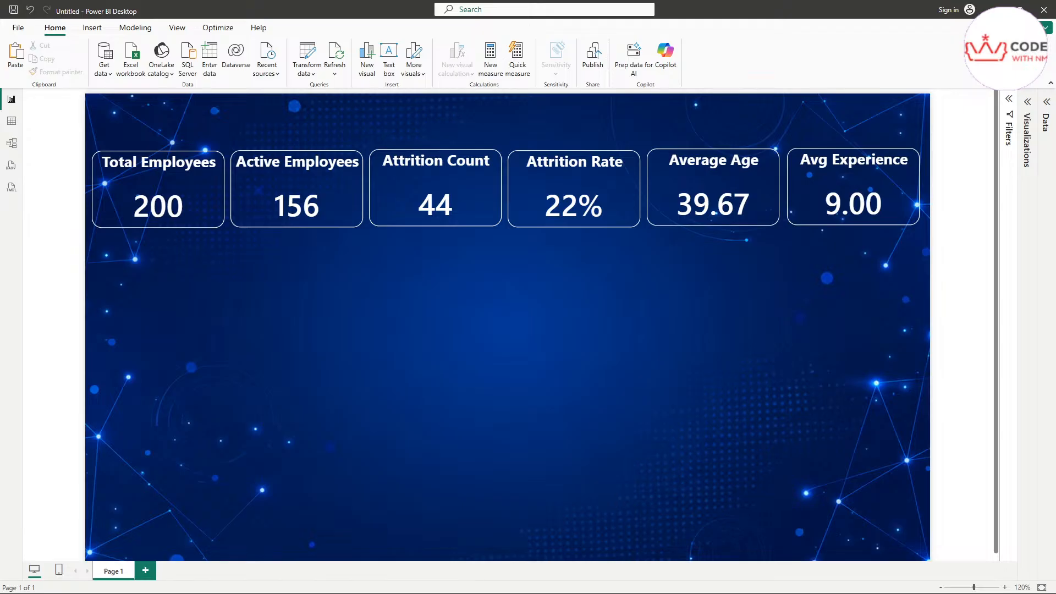
Step: Insert a blank donut chart on the page below the six KPI cards
{"action": "left_click", "coordinate": [1027, 101]}
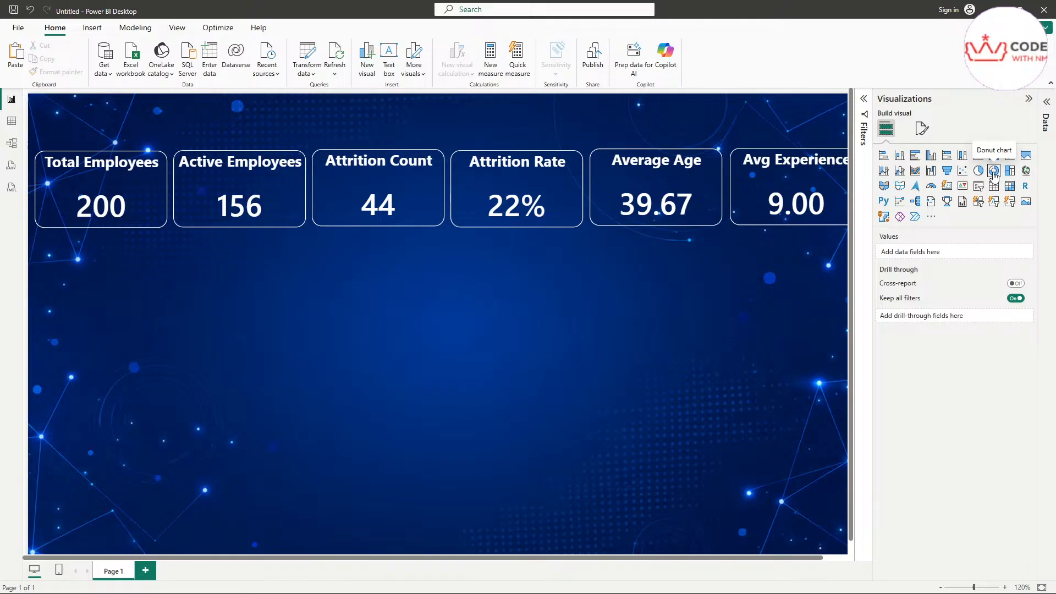
{"action": "left_click", "coordinate": [415, 190]}
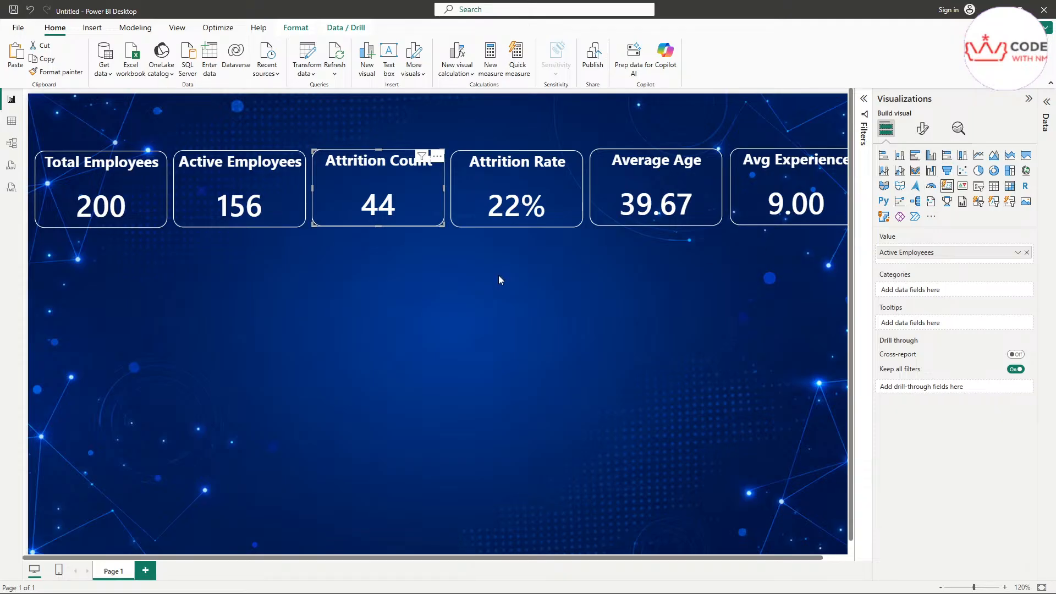
{"action": "left_click", "coordinate": [355, 355]}
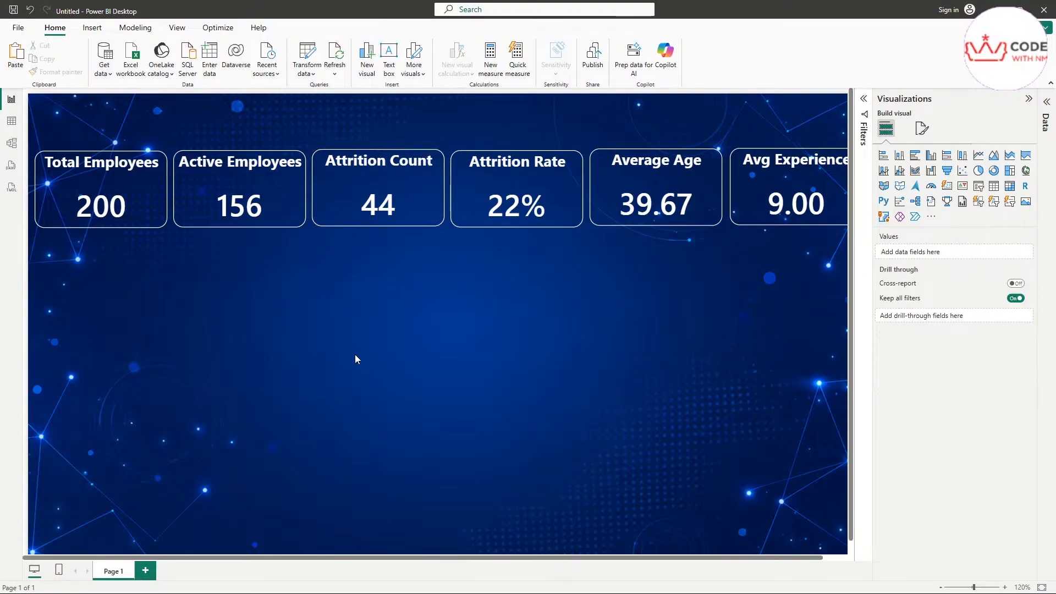
{"action": "left_click", "coordinate": [993, 172]}
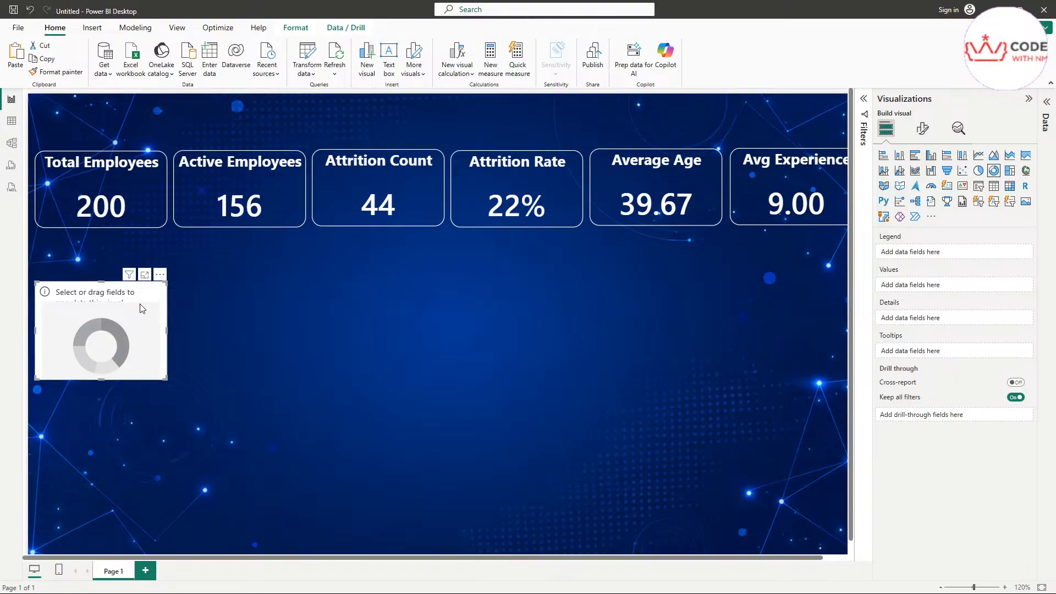
Step: Move the empty donut chart further right under the cards and expand the Data pane
{"action": "left_click_drag", "start_coordinate": [142, 305], "coordinate": [279, 293]}
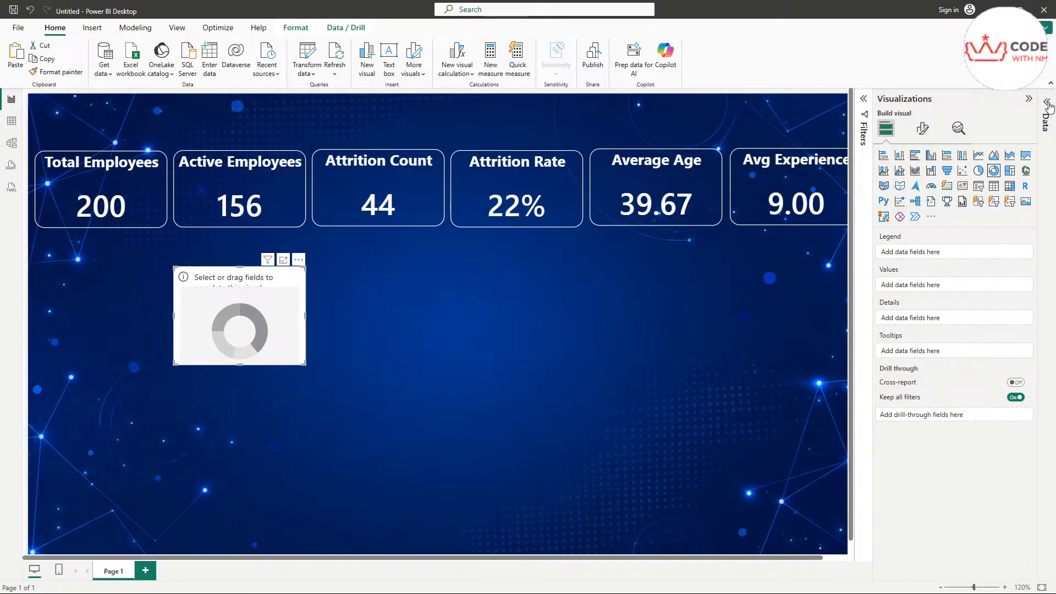
{"action": "left_click", "coordinate": [1045, 330]}
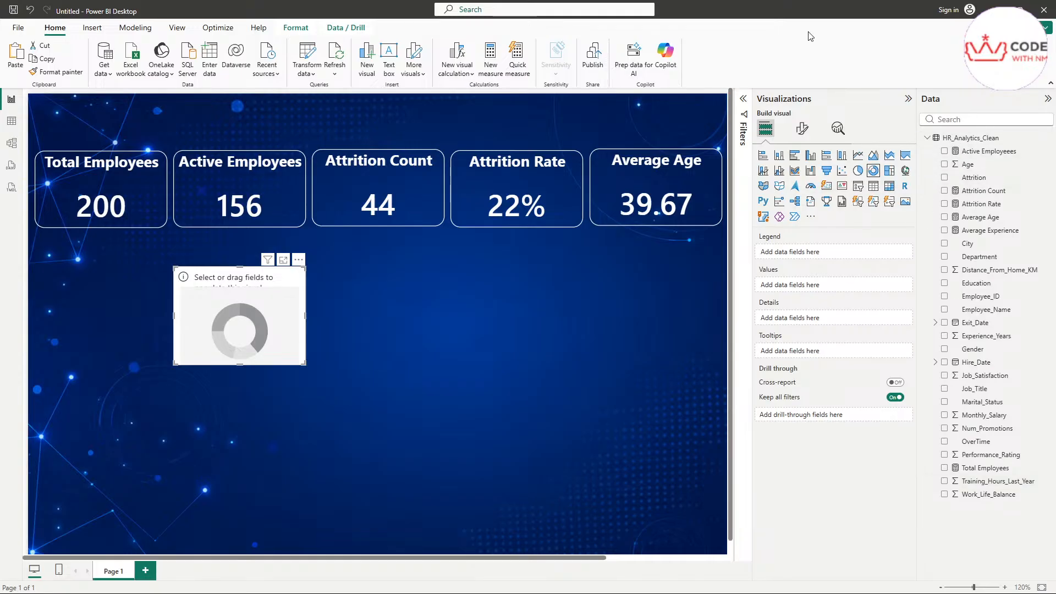
{"action": "key", "text": "ctrl+2"}
{"action": "mouse_move", "coordinate": [932, 130]}
{"action": "left_mouse_down"}
{"action": "mouse_move", "coordinate": [993, 106]}
{"action": "mouse_move", "coordinate": [906, 126]}
{"action": "mouse_move", "coordinate": [935, 135]}
{"action": "left_mouse_up"}
{"action": "key", "text": "Escape"}
Step: Search the fields for 'depa' and add Department as the donut chart's legend
{"action": "left_click", "coordinate": [956, 120]}
{"action": "type", "text": "depa"}
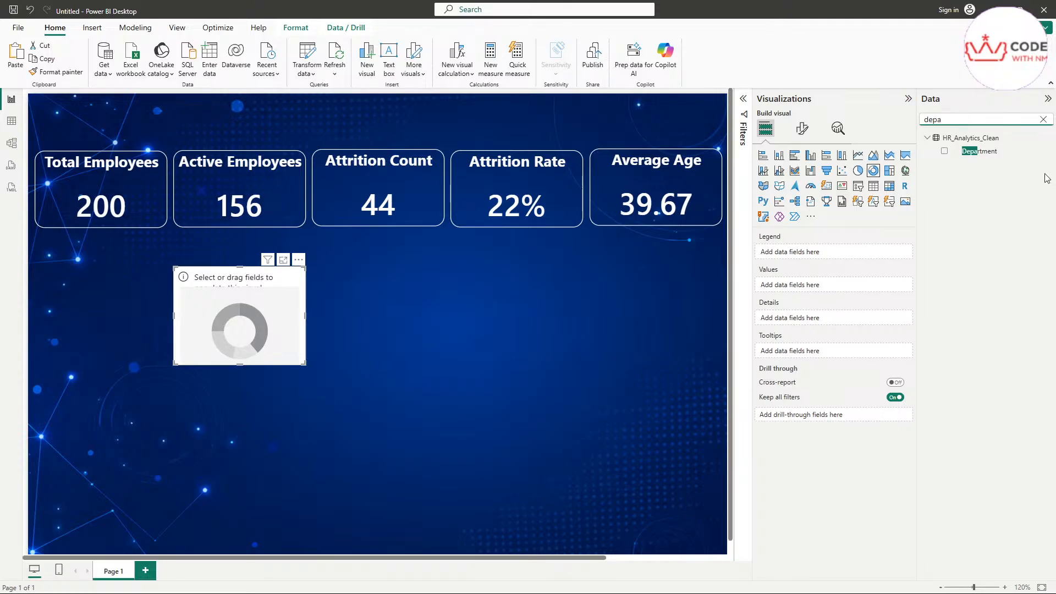
{"action": "left_click", "coordinate": [990, 157]}
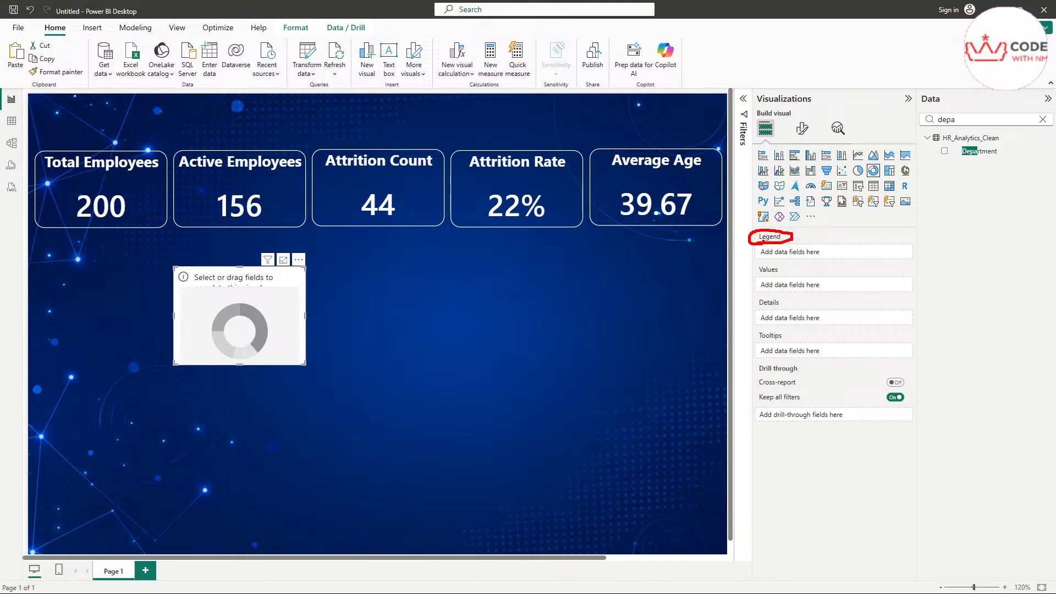
{"action": "left_click_drag", "start_coordinate": [972, 152], "coordinate": [809, 255]}
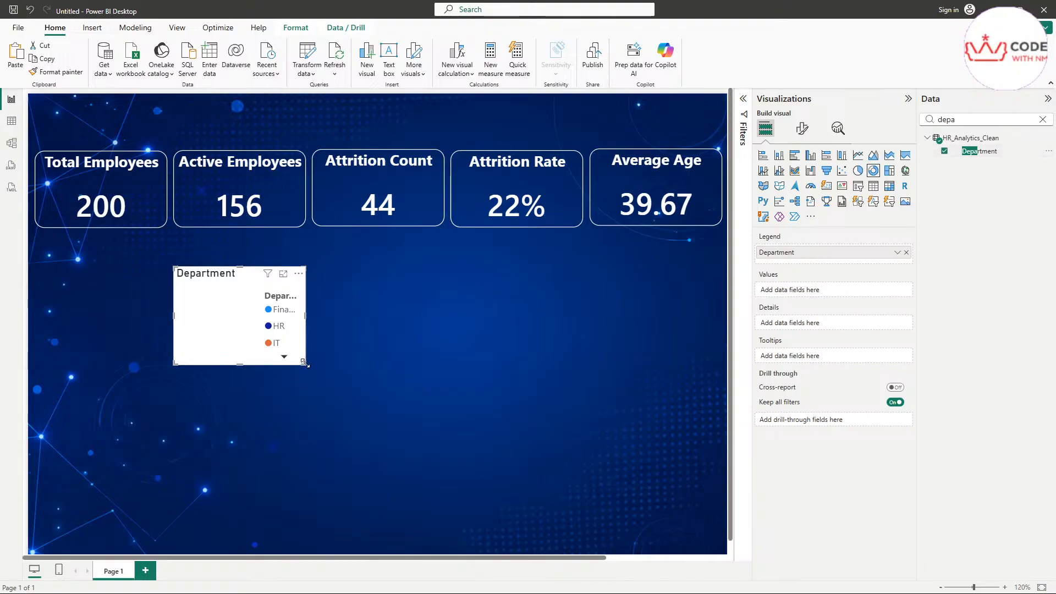
Step: Enlarge the donut chart so its legend lists all six departments, Finance through Sales
{"action": "left_click_drag", "start_coordinate": [304, 364], "coordinate": [490, 431]}
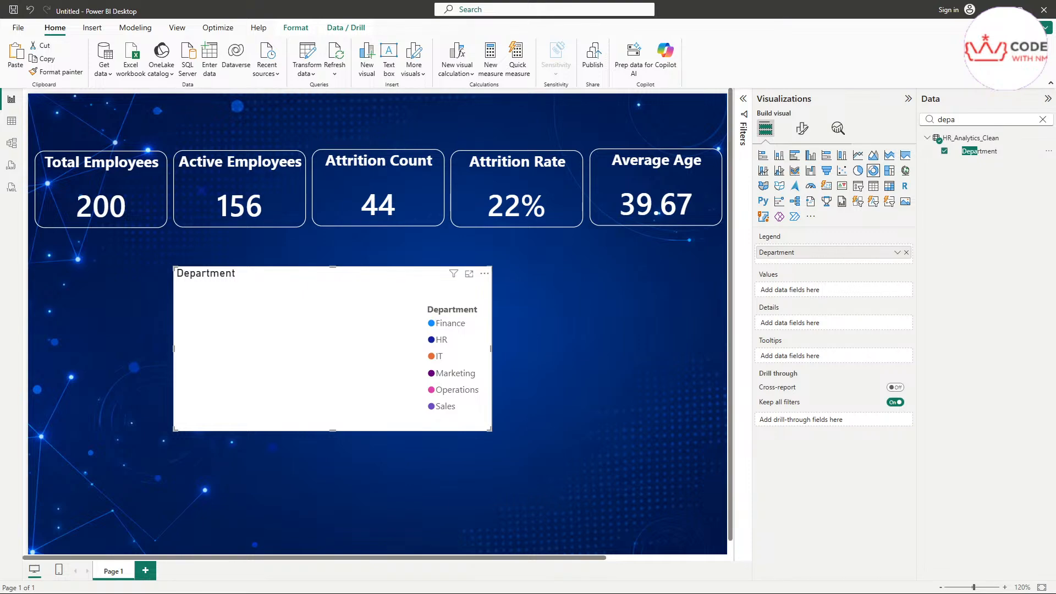
{"action": "left_click", "coordinate": [595, 299]}
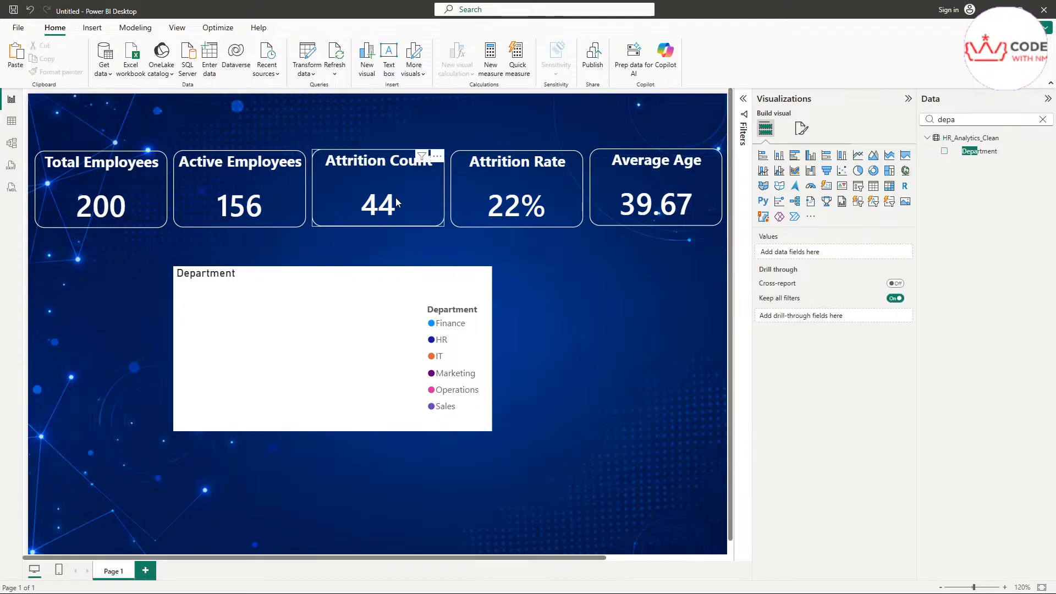
{"action": "left_click", "coordinate": [1049, 103]}
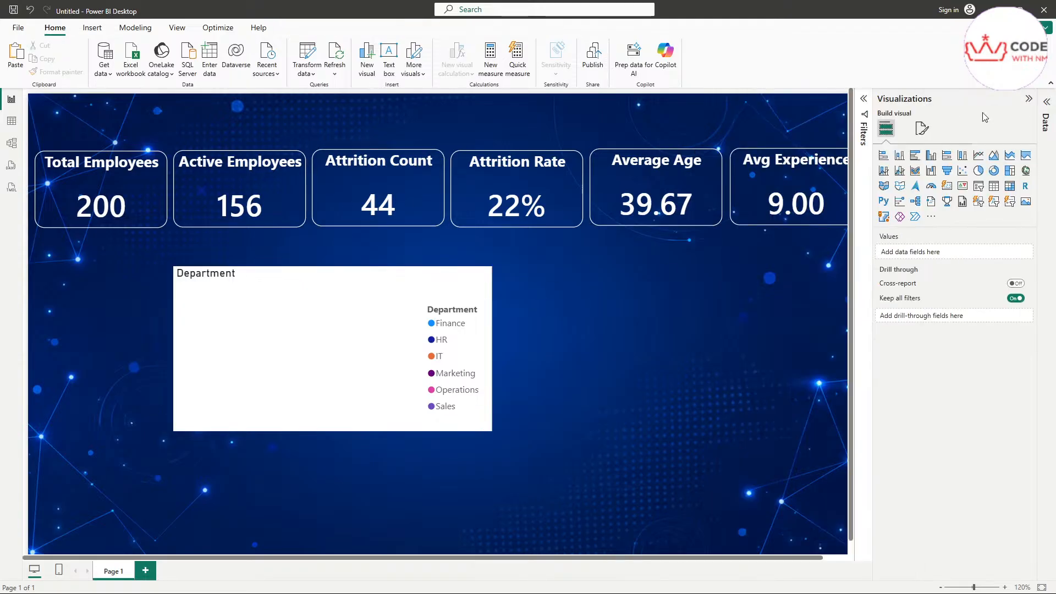
{"action": "left_click", "coordinate": [1048, 100]}
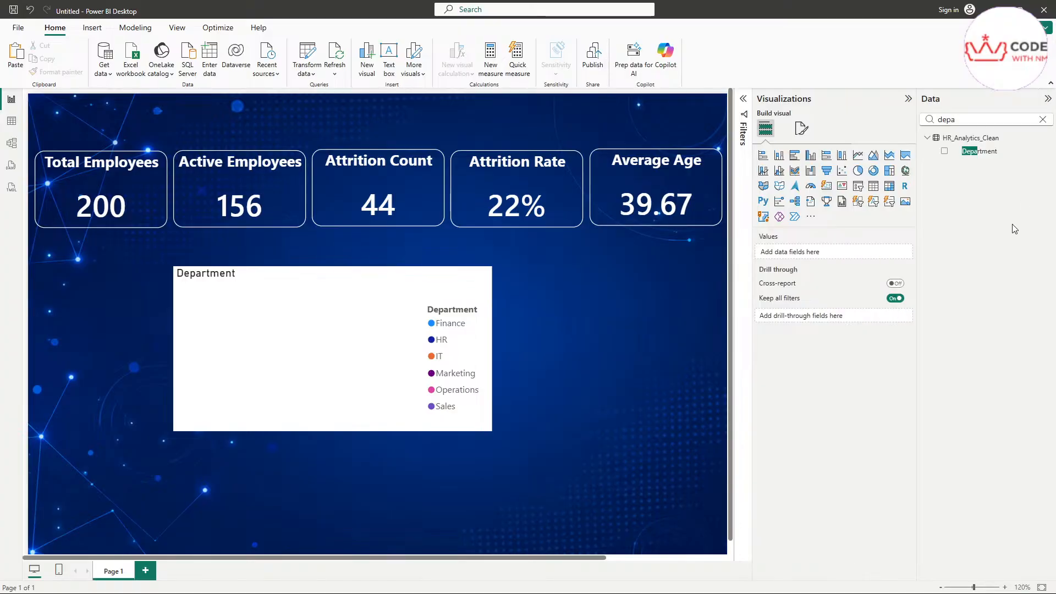
{"action": "left_click", "coordinate": [1042, 120]}
{"action": "left_click", "coordinate": [989, 151]}
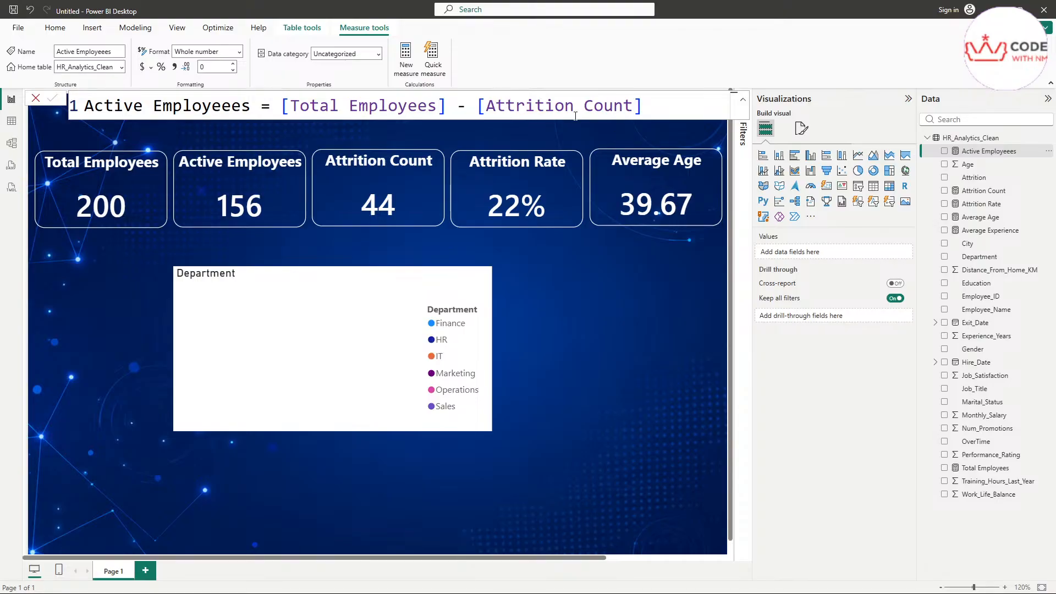
{"action": "left_click", "coordinate": [985, 191]}
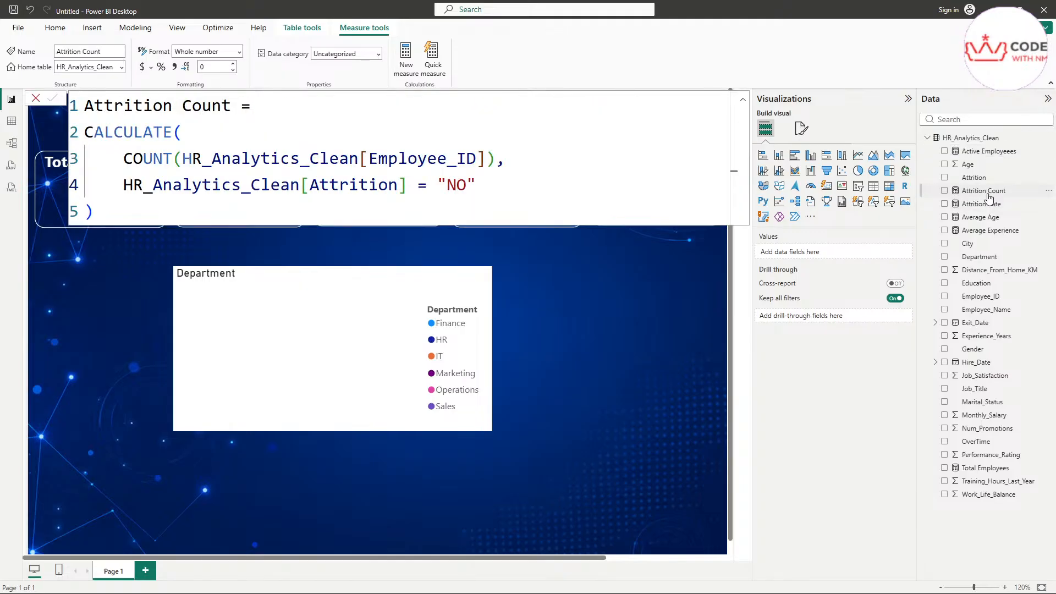
{"action": "double_click", "coordinate": [456, 182]}
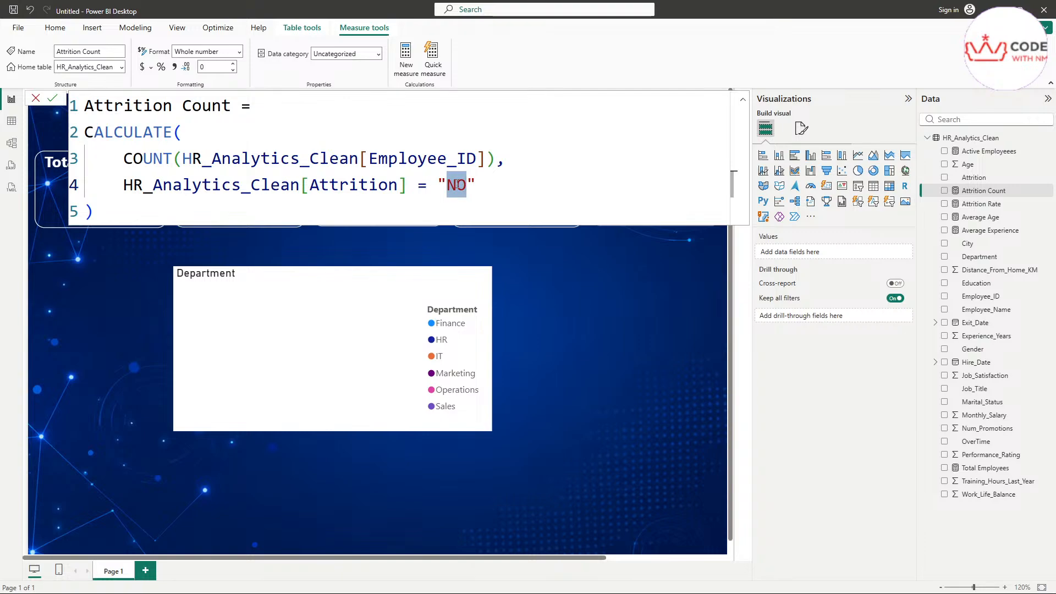
{"action": "left_click", "coordinate": [52, 98]}
{"action": "left_click", "coordinate": [985, 153]}
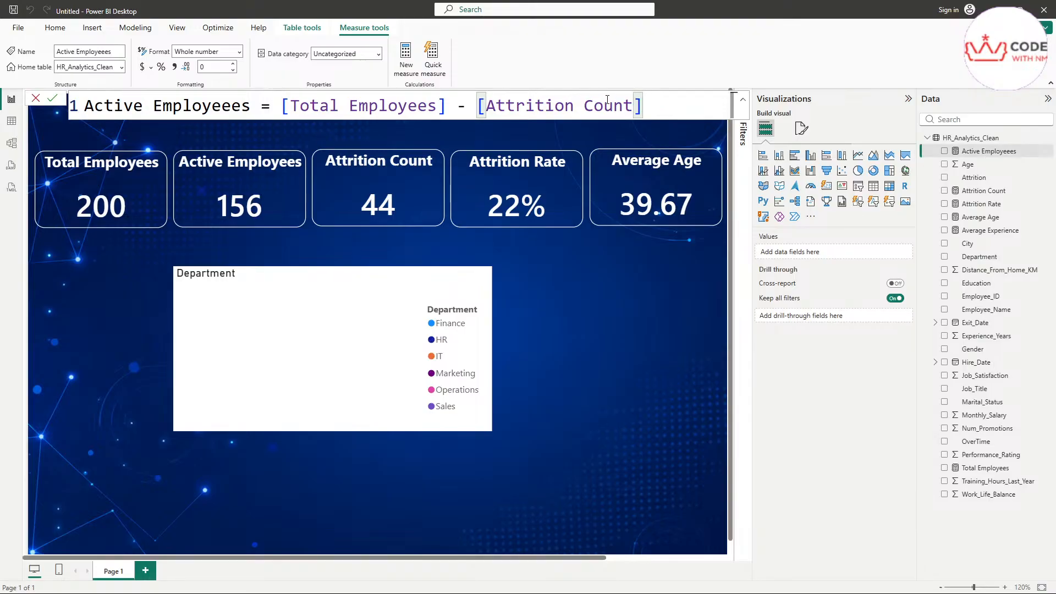
{"action": "left_click_drag", "start_coordinate": [622, 107], "coordinate": [482, 110]}
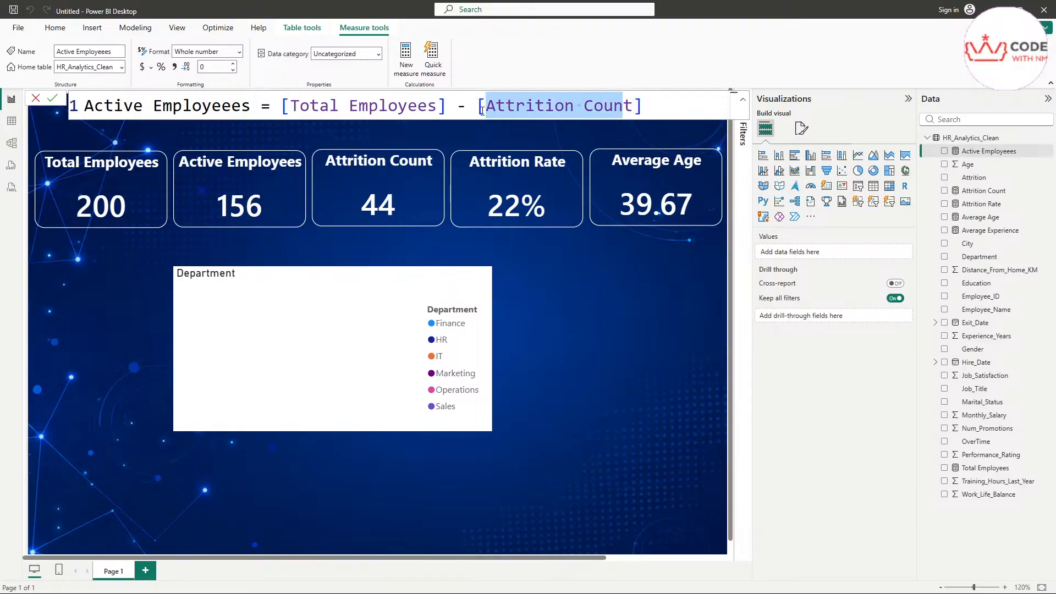
{"action": "double_click", "coordinate": [392, 106]}
{"action": "double_click", "coordinate": [569, 107]}
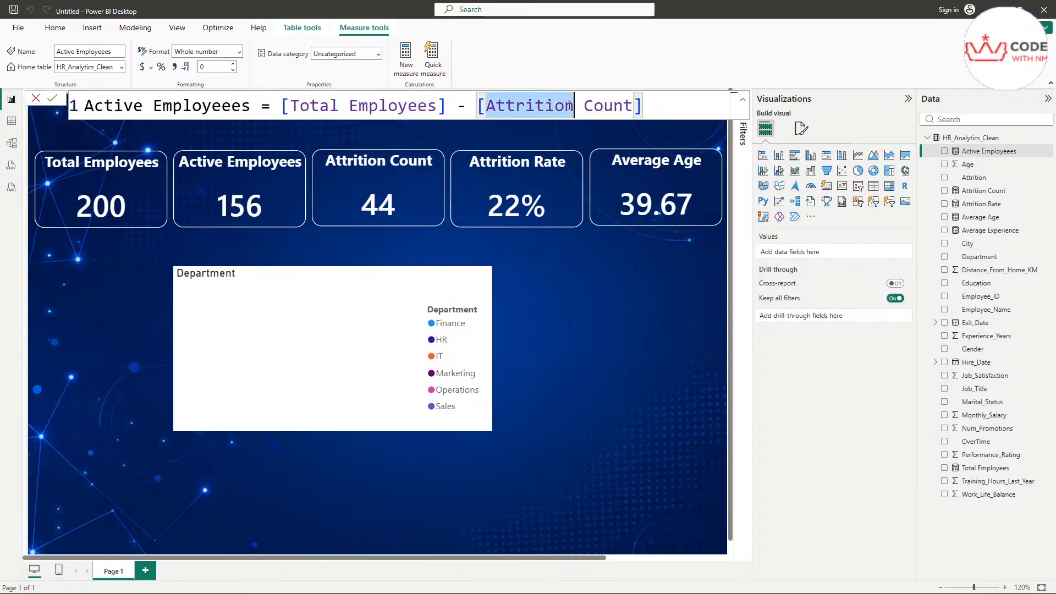
{"action": "left_click", "coordinate": [390, 205]}
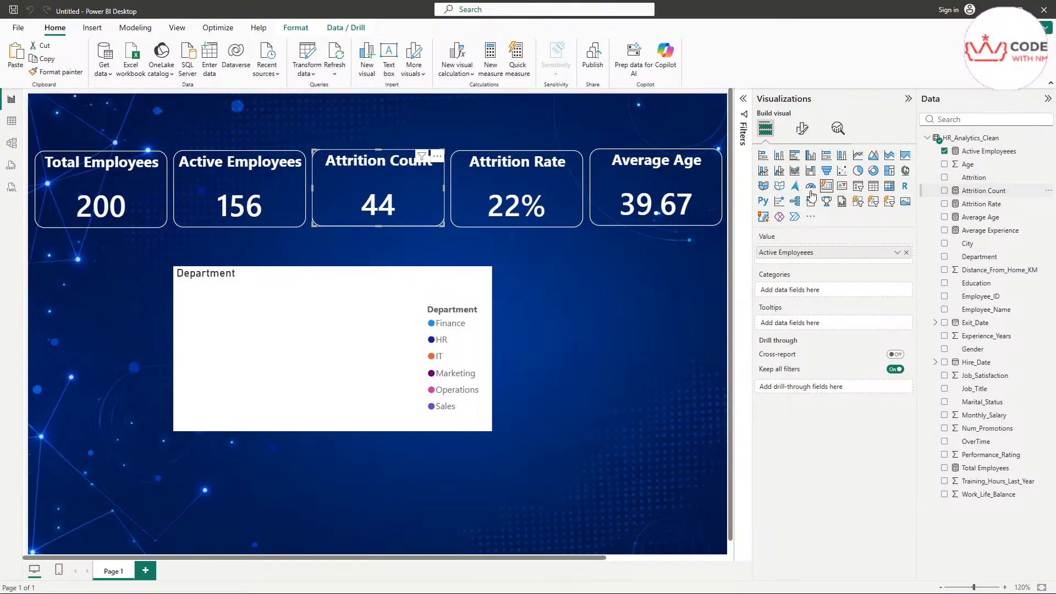
{"action": "left_click", "coordinate": [541, 201]}
{"action": "left_click", "coordinate": [655, 198]}
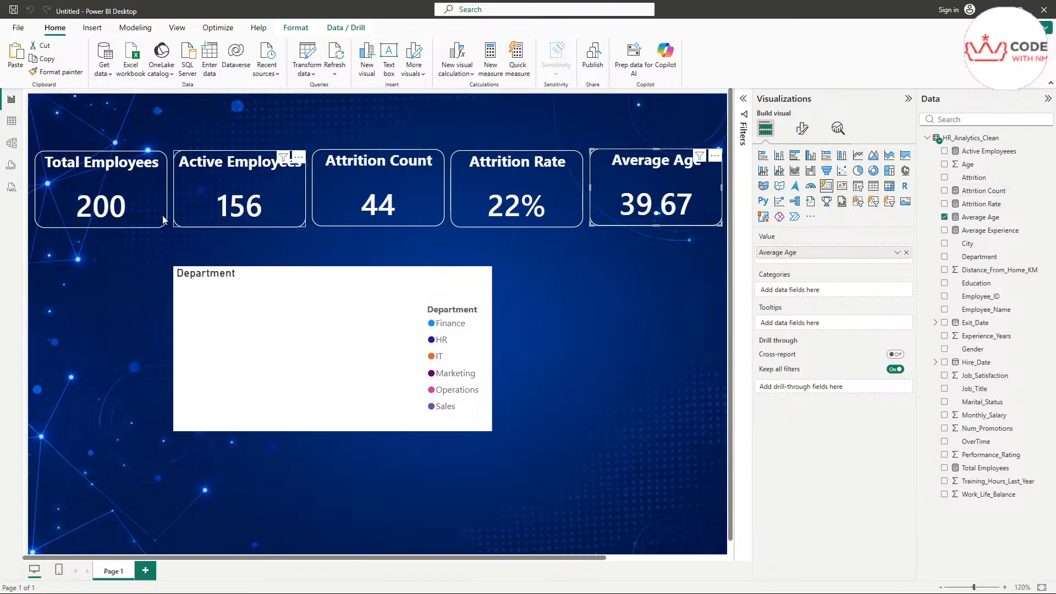
{"action": "left_click", "coordinate": [131, 210]}
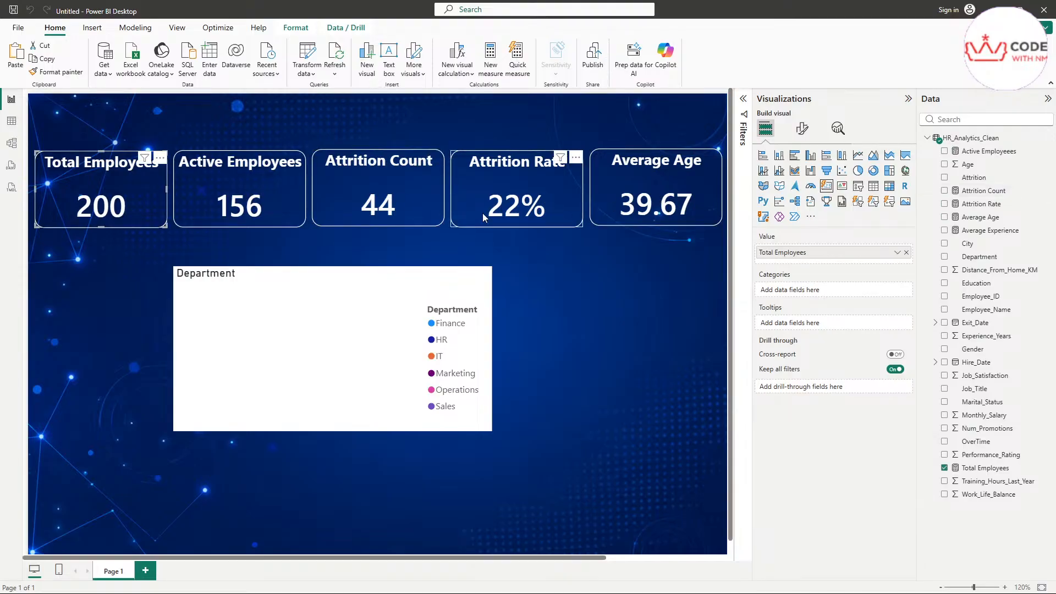
{"action": "left_click", "coordinate": [638, 201]}
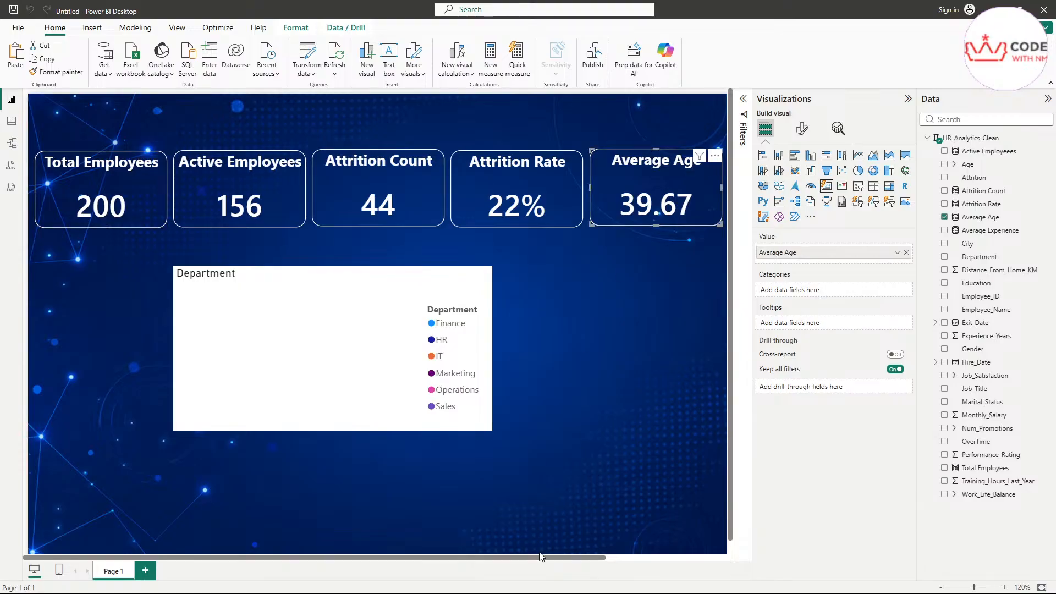
{"action": "left_click_drag", "start_coordinate": [543, 558], "coordinate": [651, 557]}
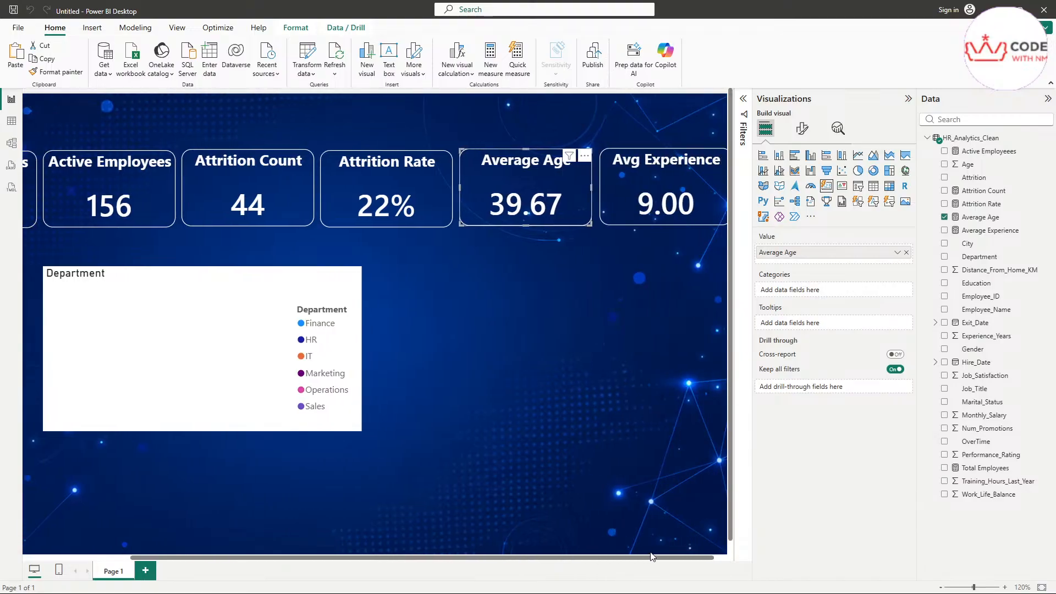
{"action": "left_click", "coordinate": [649, 177]}
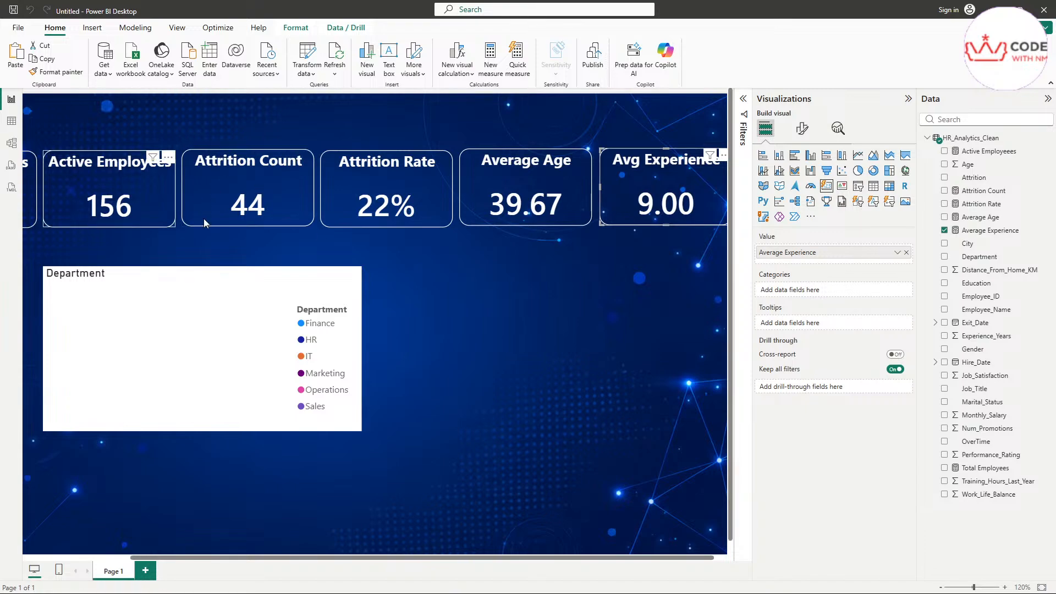
{"action": "left_click", "coordinate": [242, 207]}
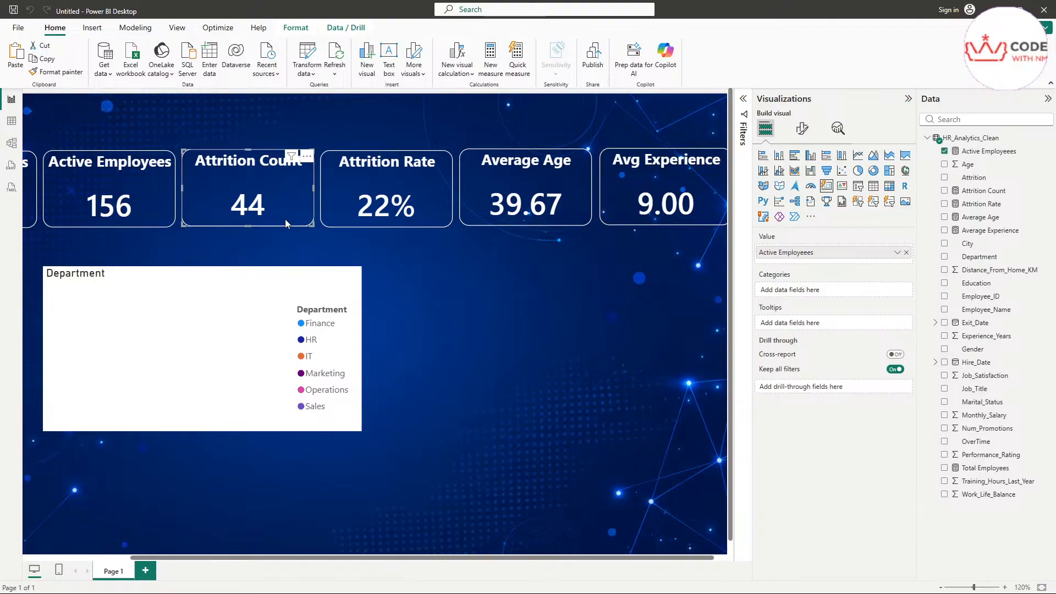
{"action": "left_click", "coordinate": [979, 153]}
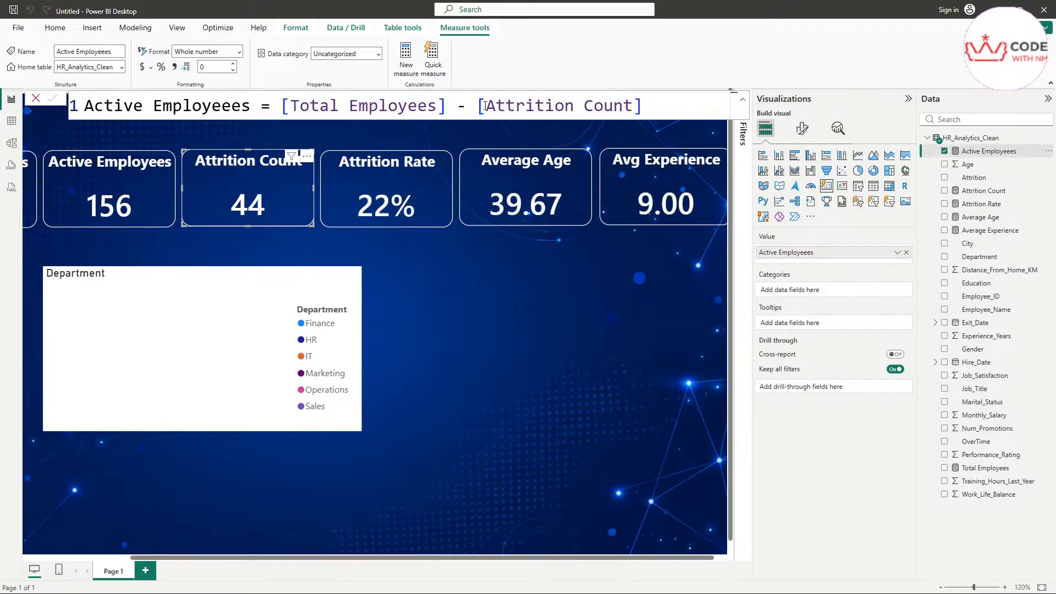
{"action": "left_click_drag", "start_coordinate": [484, 106], "coordinate": [632, 106]}
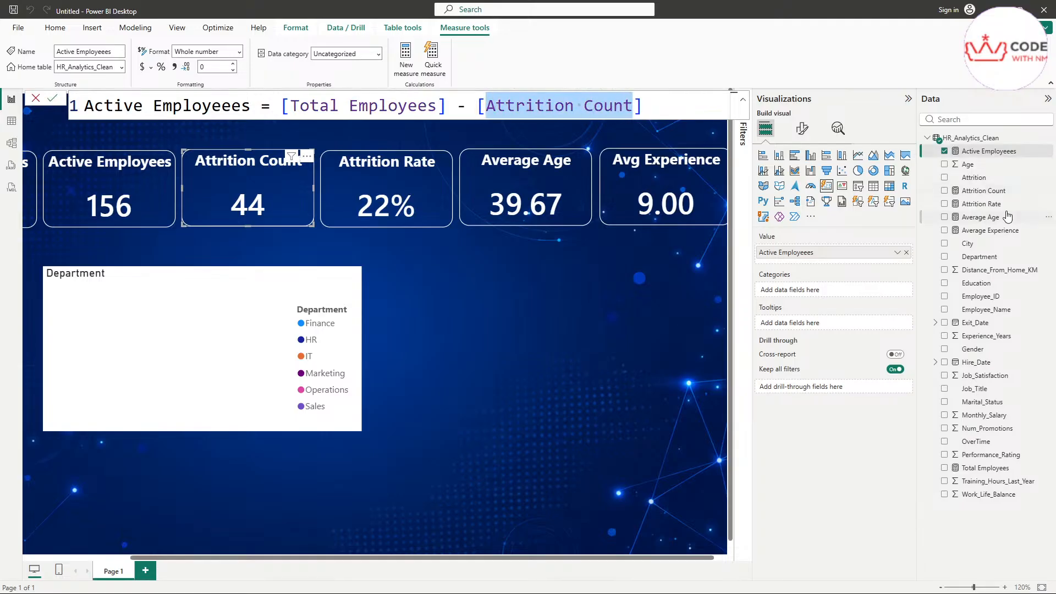
{"action": "left_click", "coordinate": [984, 190]}
{"action": "left_click_drag", "start_coordinate": [478, 186], "coordinate": [40, 156]}
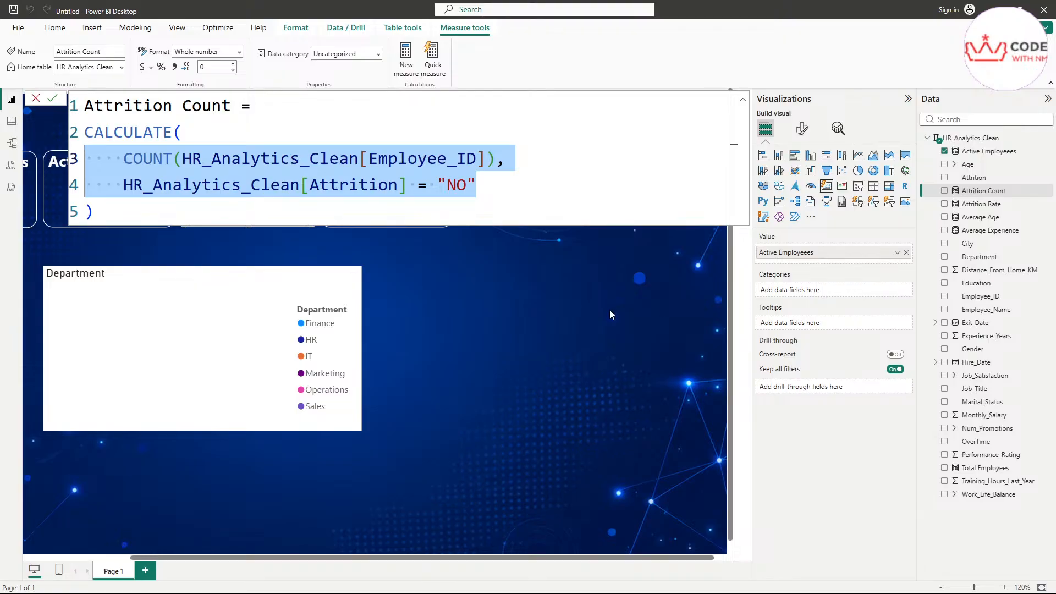
{"action": "left_click", "coordinate": [640, 225]}
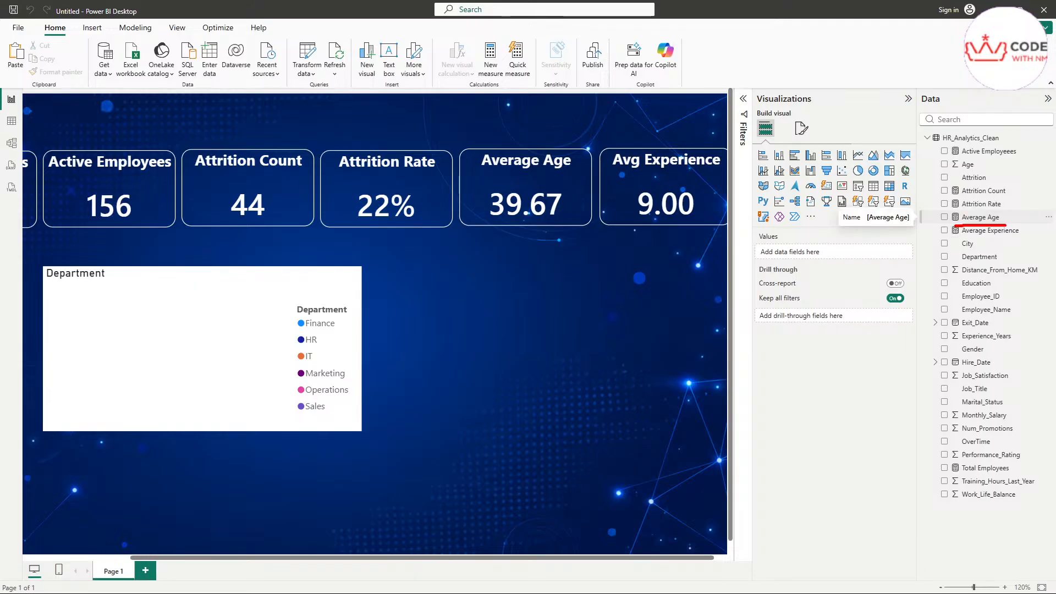
Step: Review the Average Age measure's formula, then collapse it back to a single line
{"action": "left_click", "coordinate": [993, 220]}
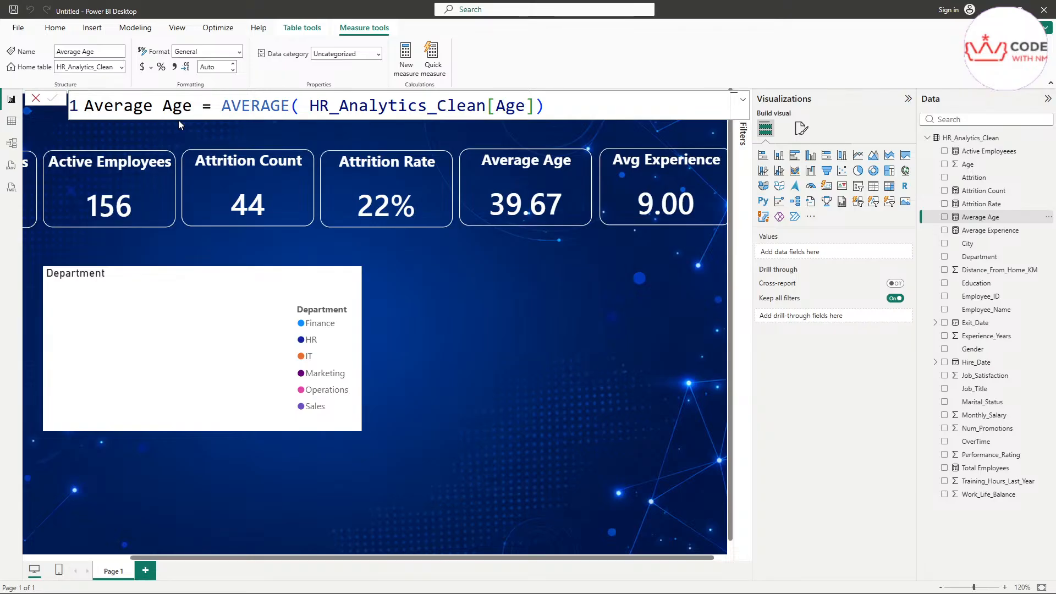
{"action": "scroll", "coordinate": [567, 105], "scroll_direction": "down", "scroll_amount": 5}
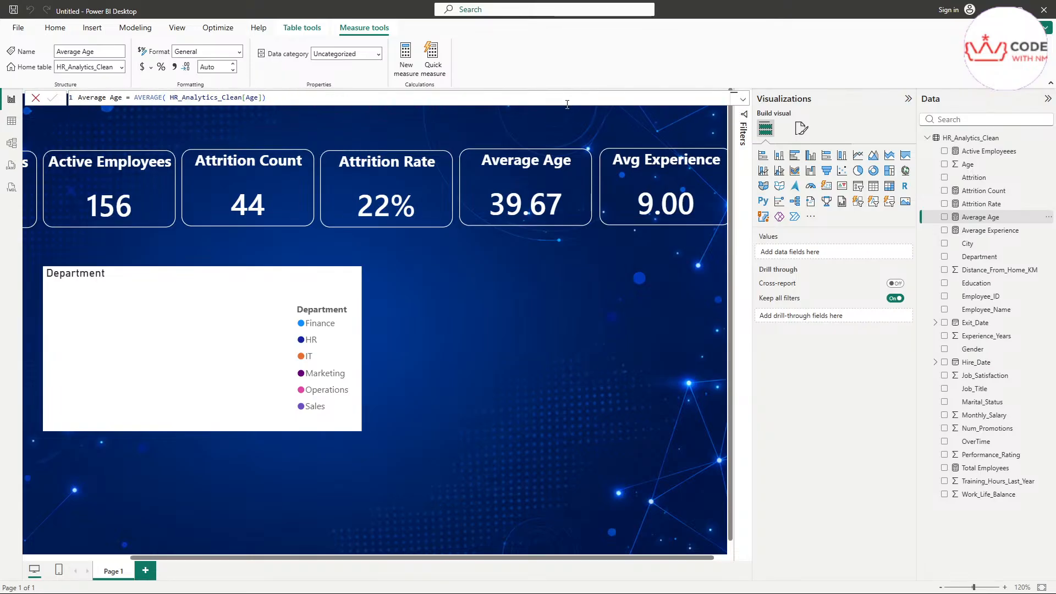
{"action": "scroll", "coordinate": [567, 105], "scroll_direction": "up", "scroll_amount": 4}
{"action": "scroll", "coordinate": [567, 105], "scroll_direction": "up", "scroll_amount": 3}
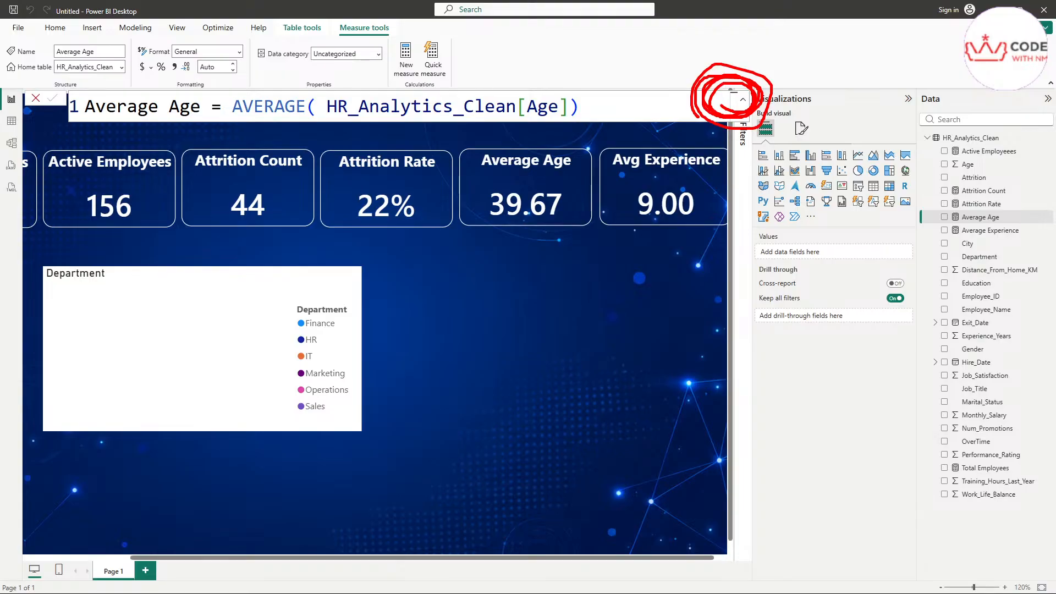
{"action": "left_click", "coordinate": [742, 100]}
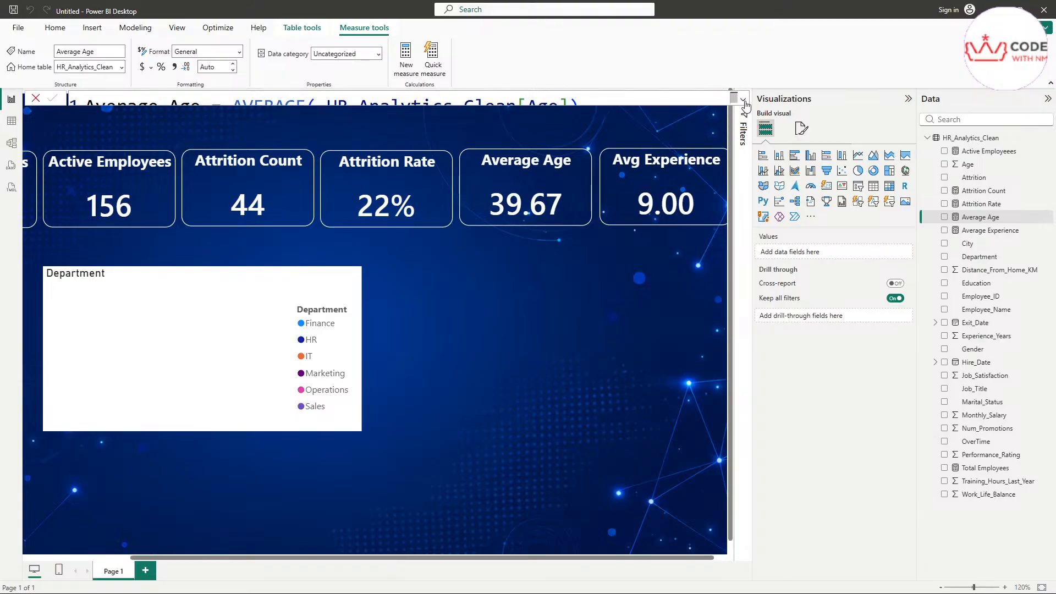
{"action": "scroll", "coordinate": [629, 102], "scroll_direction": "down", "scroll_amount": 1}
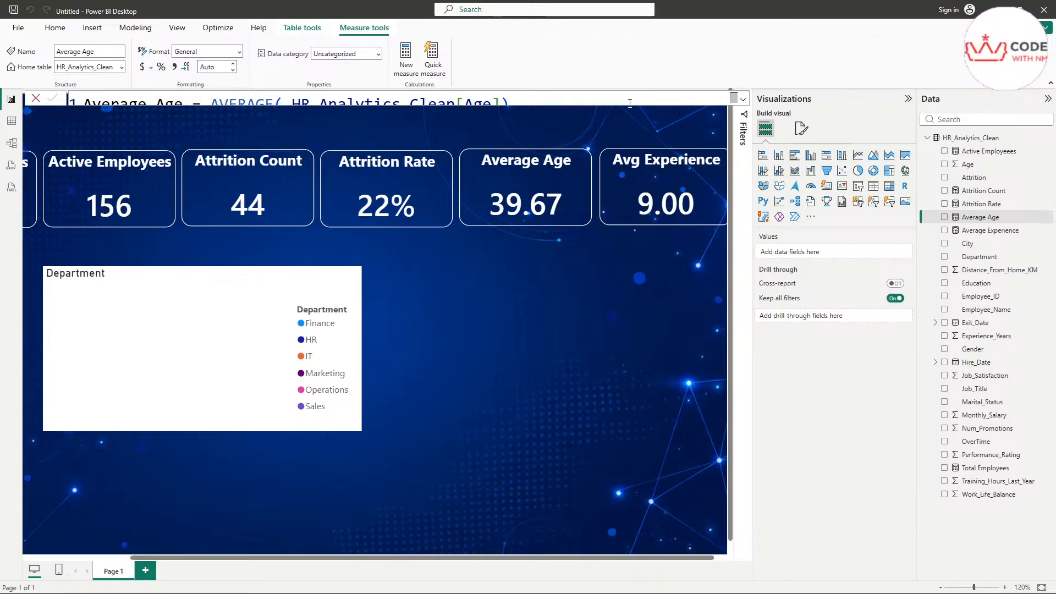
{"action": "scroll", "coordinate": [625, 101], "scroll_direction": "down", "scroll_amount": 1}
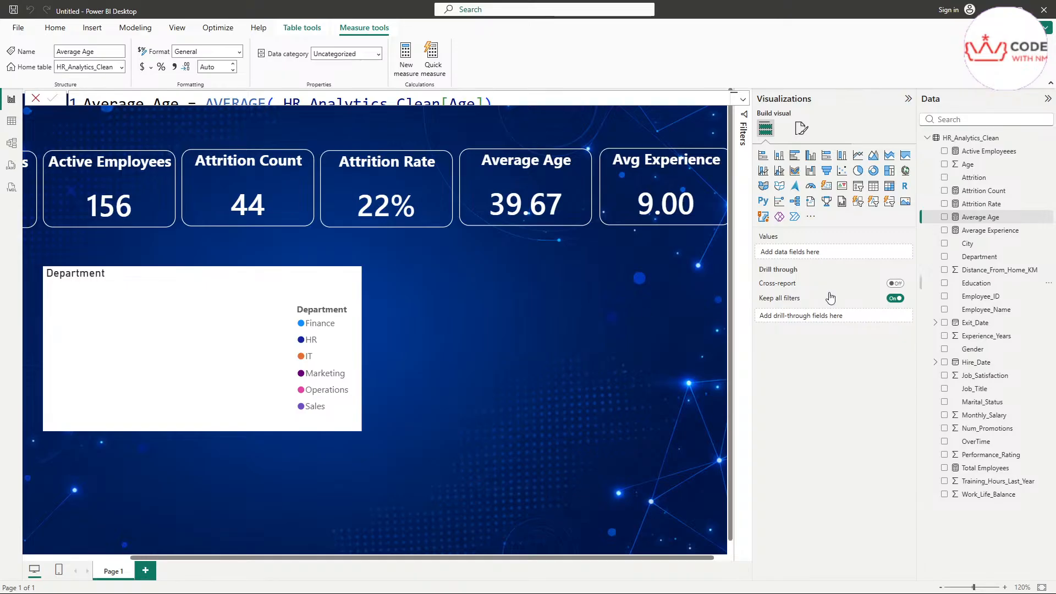
Step: Raise the donut slightly and add Attrition Count as its values, making Attrition Count by Department
{"action": "left_click", "coordinate": [163, 338]}
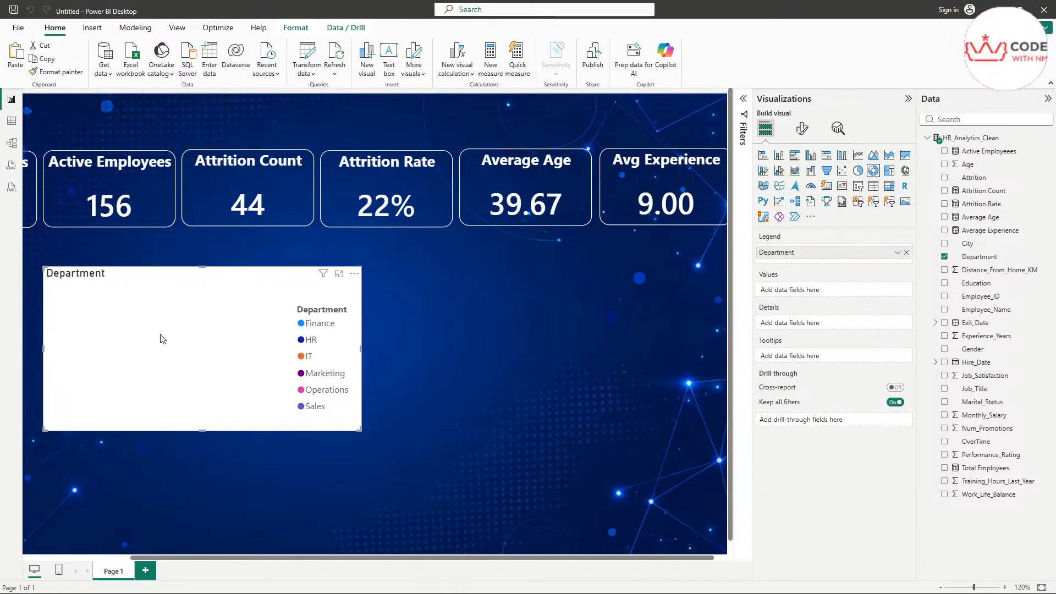
{"action": "left_click_drag", "start_coordinate": [187, 359], "coordinate": [189, 334]}
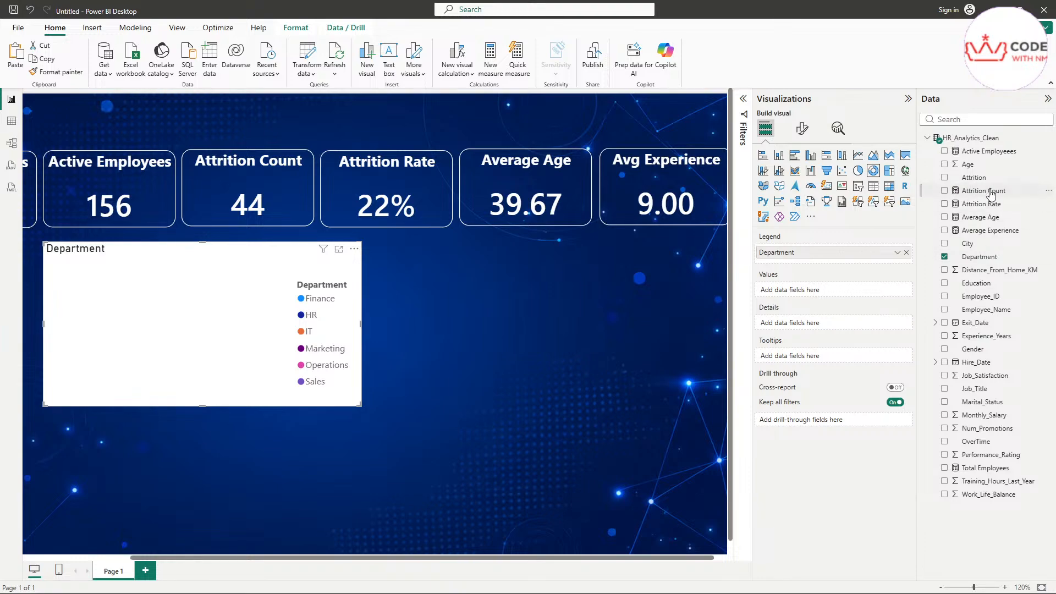
{"action": "mouse_move", "coordinate": [992, 195]}
{"action": "left_mouse_down"}
{"action": "mouse_move", "coordinate": [827, 271]}
{"action": "mouse_move", "coordinate": [801, 287]}
{"action": "mouse_move", "coordinate": [814, 294]}
{"action": "left_mouse_up"}
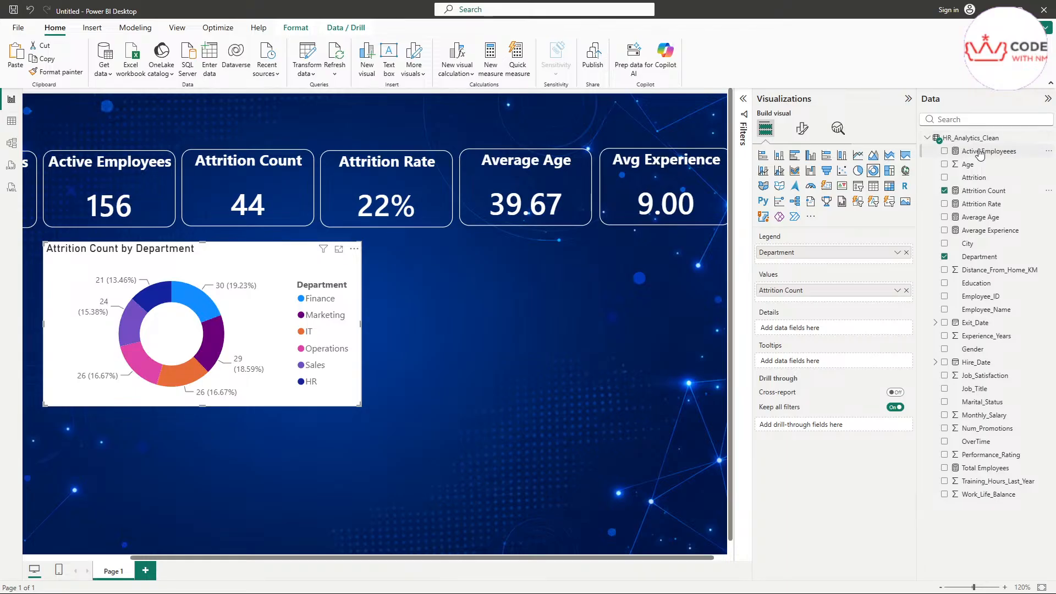
{"action": "left_click", "coordinate": [982, 192]}
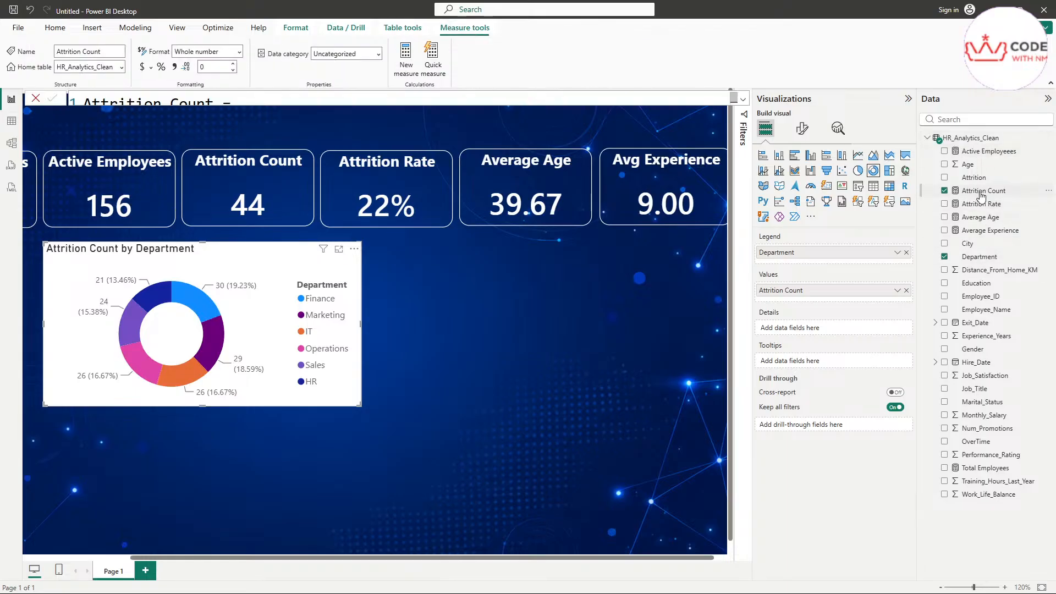
Step: Change the Attrition Count formula's condition from "NO" to "Yes" and commit it
{"action": "left_click", "coordinate": [743, 99]}
{"action": "double_click", "coordinate": [419, 175]}
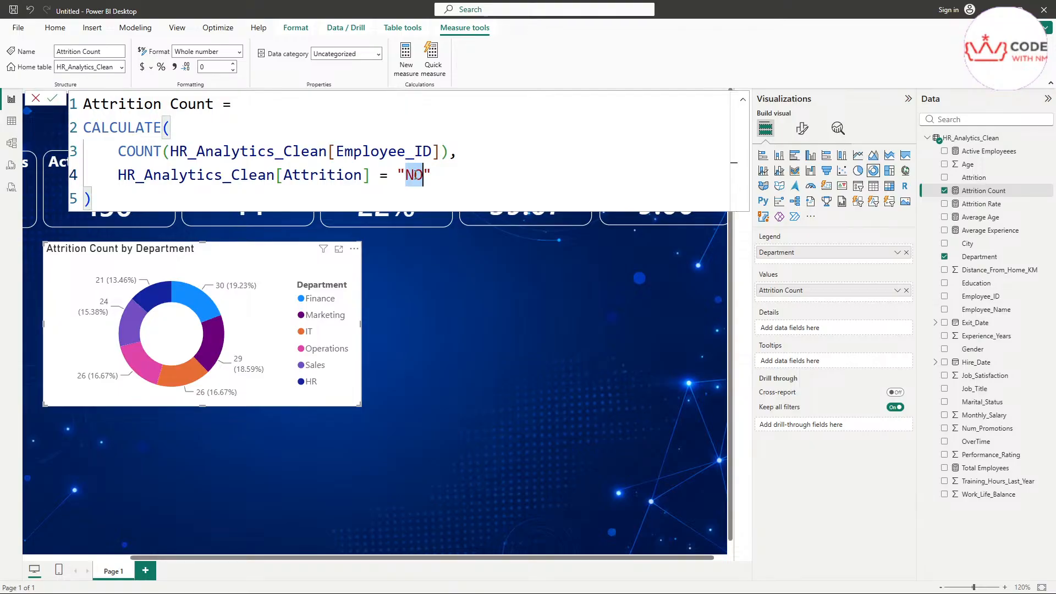
{"action": "type", "text": "Yes"}
{"action": "key", "text": "Return"}
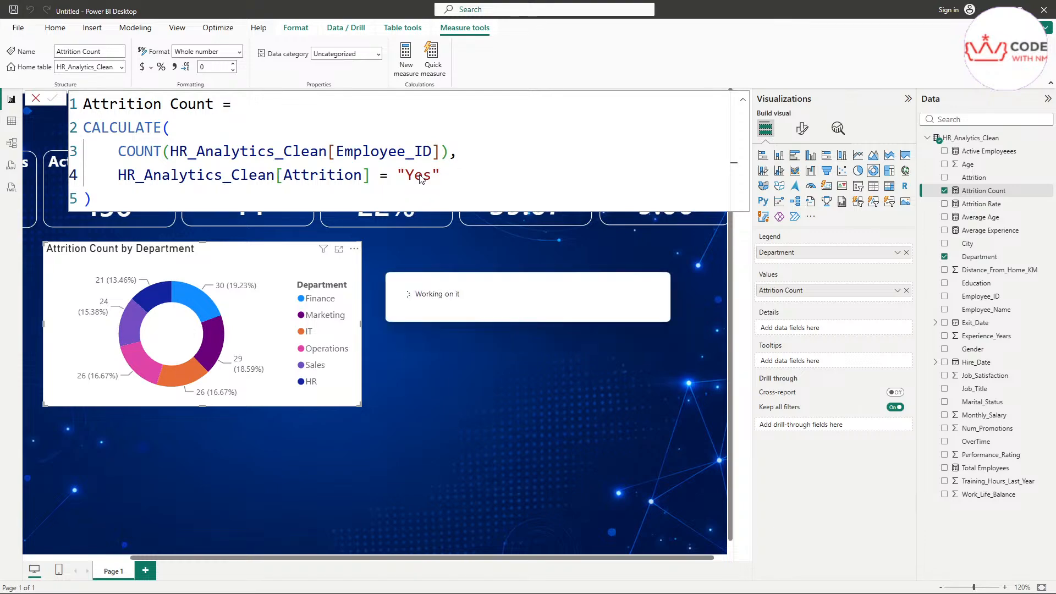
{"action": "left_click", "coordinate": [483, 308]}
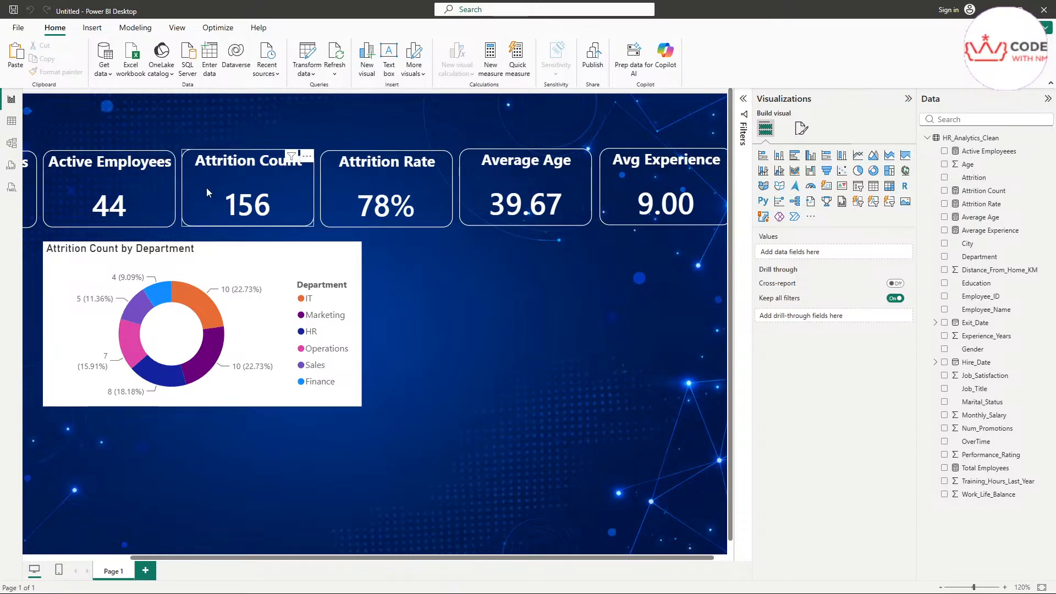
Step: Replace Attrition Count with the Active Employees measure in the Active Employees card
{"action": "left_click", "coordinate": [148, 204]}
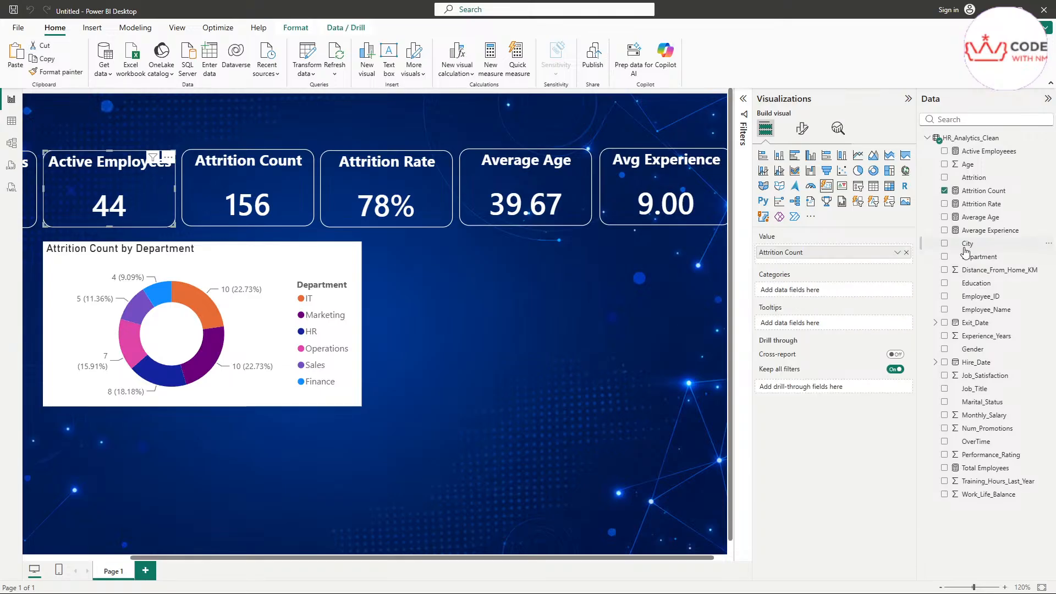
{"action": "left_click", "coordinate": [906, 253]}
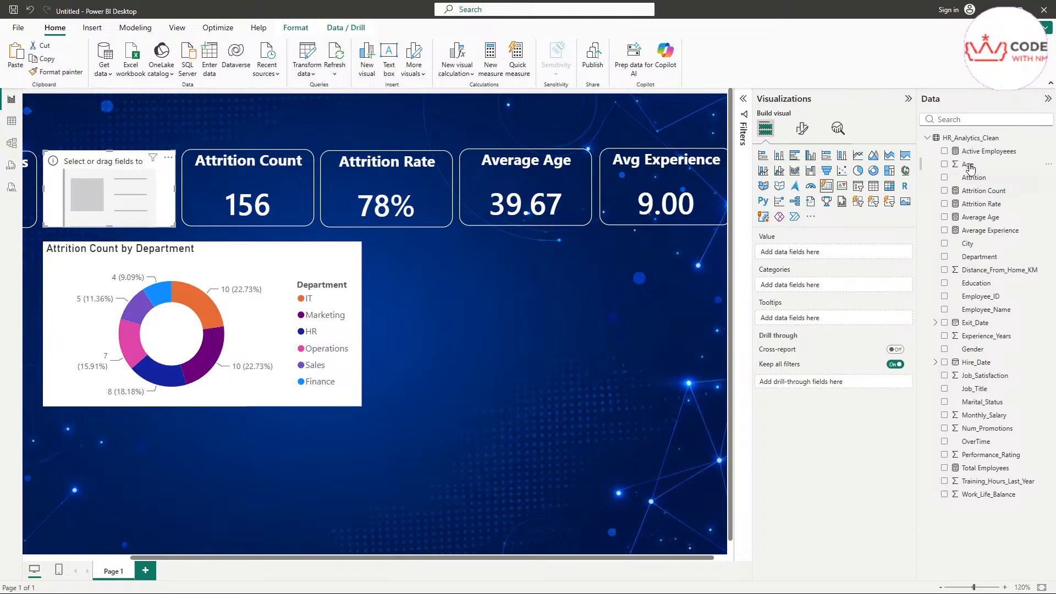
{"action": "left_click_drag", "start_coordinate": [978, 152], "coordinate": [828, 254]}
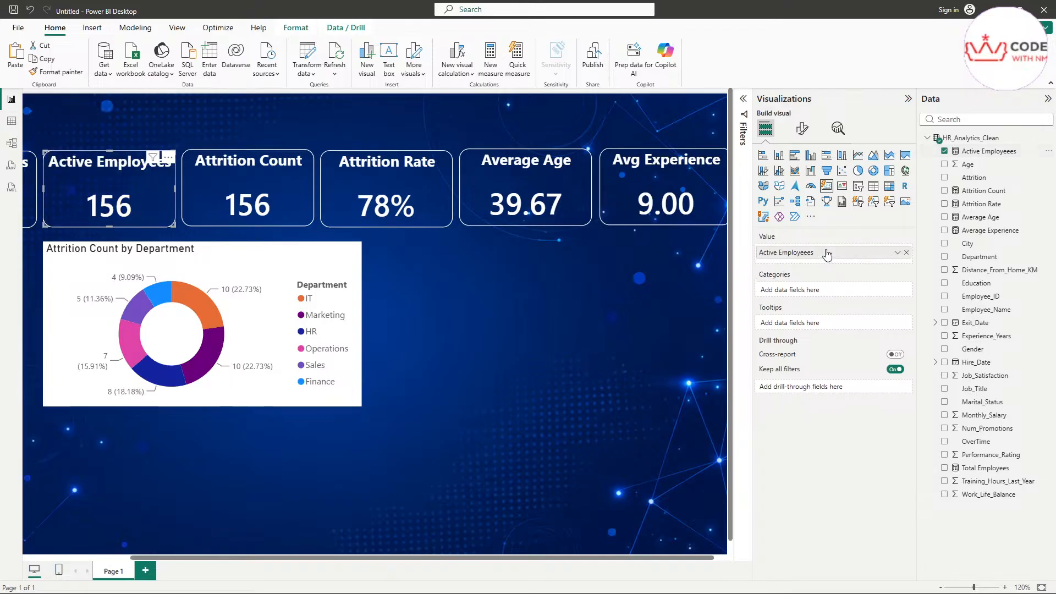
Step: Put Attrition Count into the Attrition Count card, then verify both cards show 156 and 44
{"action": "left_click", "coordinate": [272, 183]}
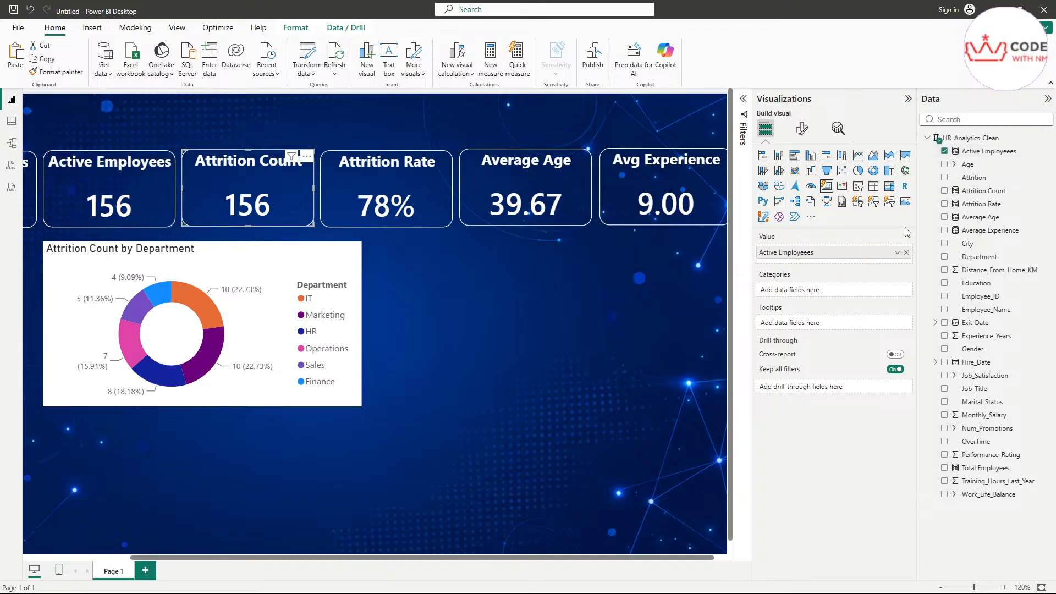
{"action": "left_click", "coordinate": [906, 252]}
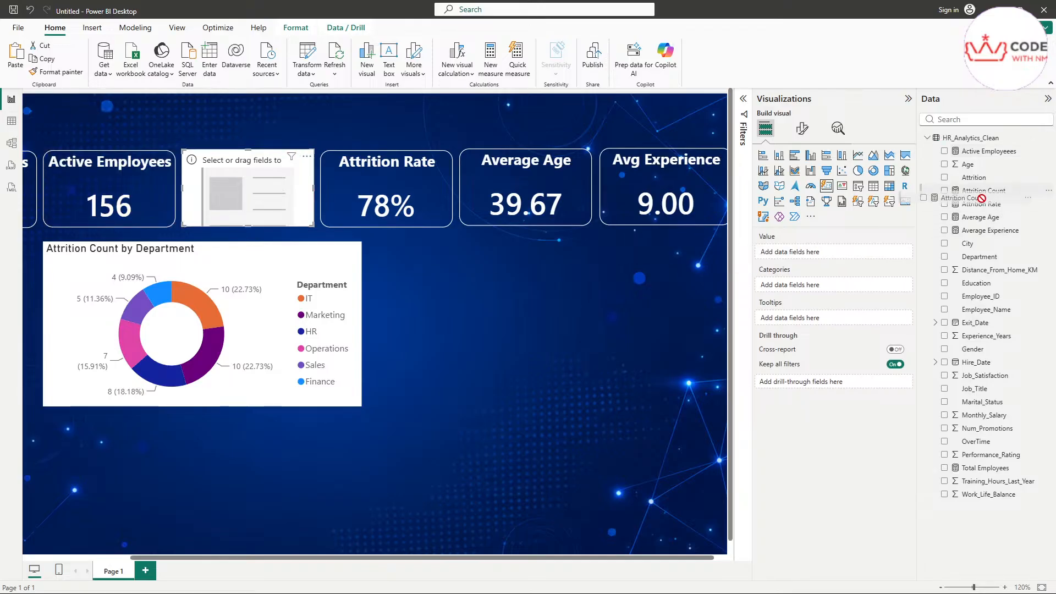
{"action": "left_click_drag", "start_coordinate": [983, 191], "coordinate": [826, 257]}
{"action": "left_click", "coordinate": [507, 315]}
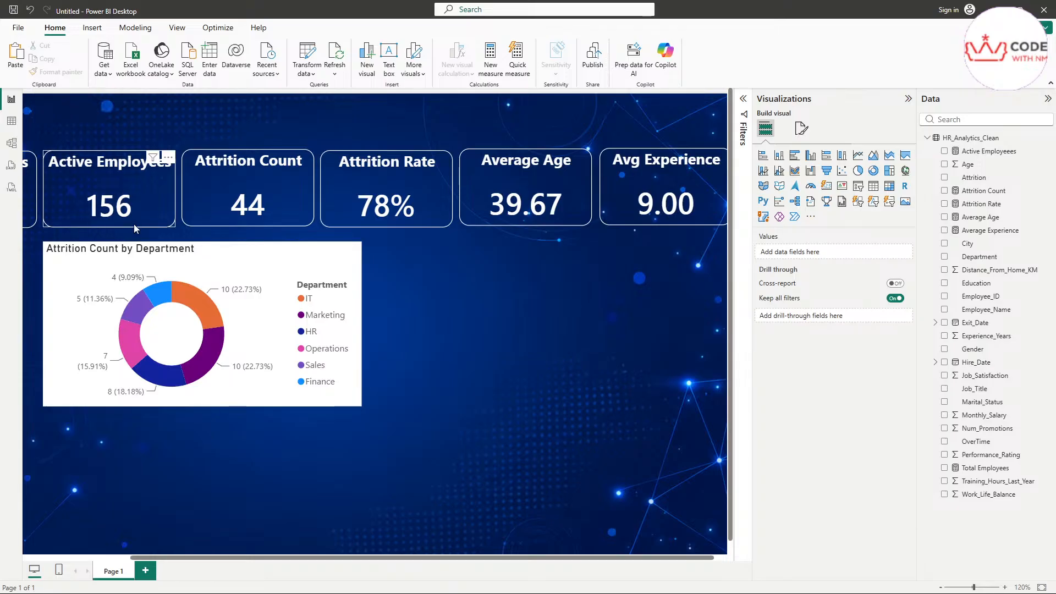
{"action": "left_click", "coordinate": [143, 190]}
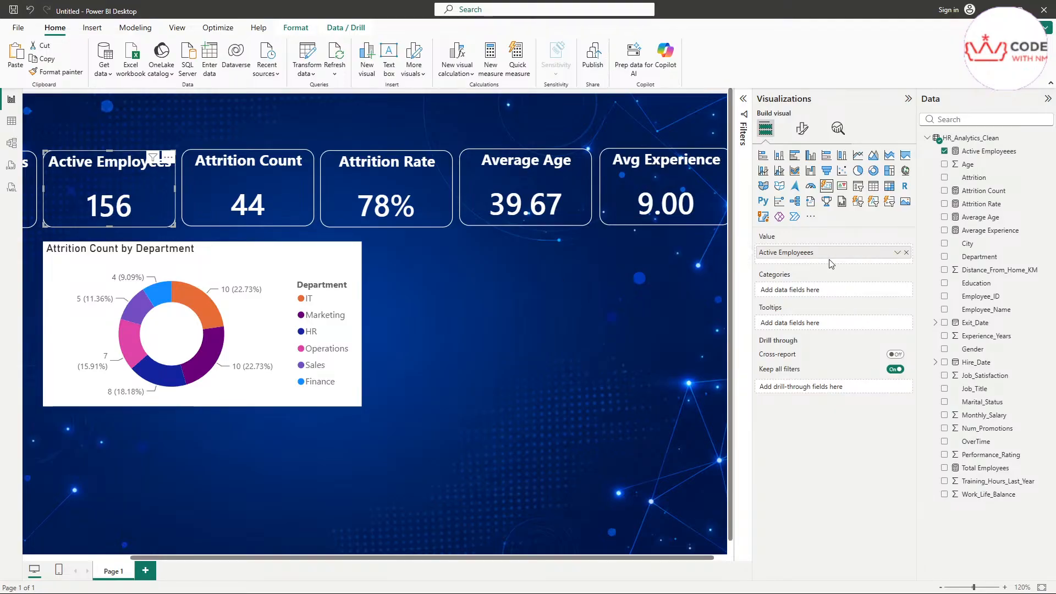
{"action": "left_click", "coordinate": [260, 205]}
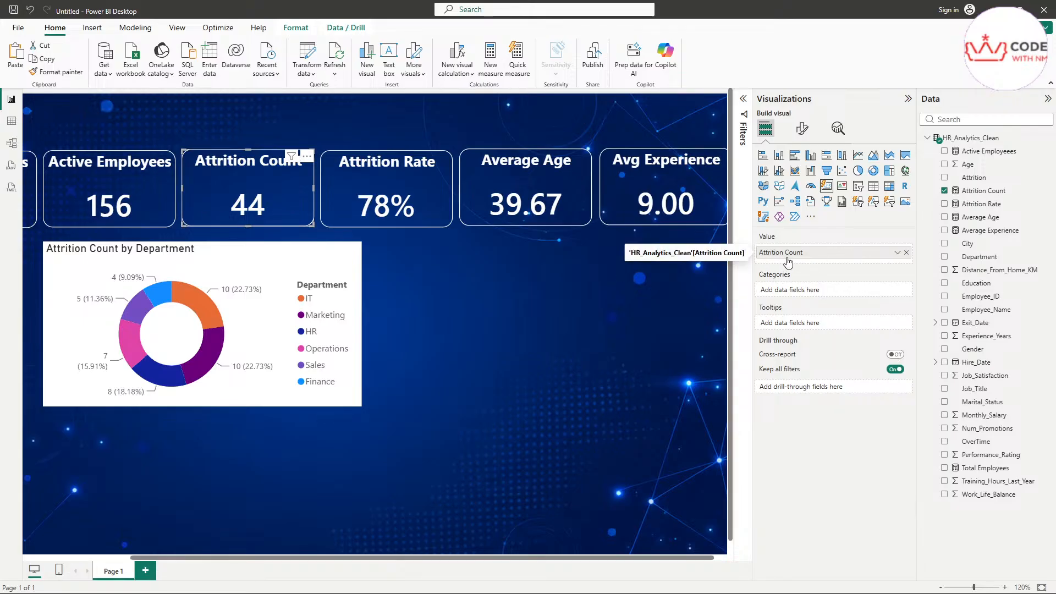
Step: Open the Attrition Count formula and highlight its COUNT line and Attrition = "Yes" condition
{"action": "left_click", "coordinate": [989, 196]}
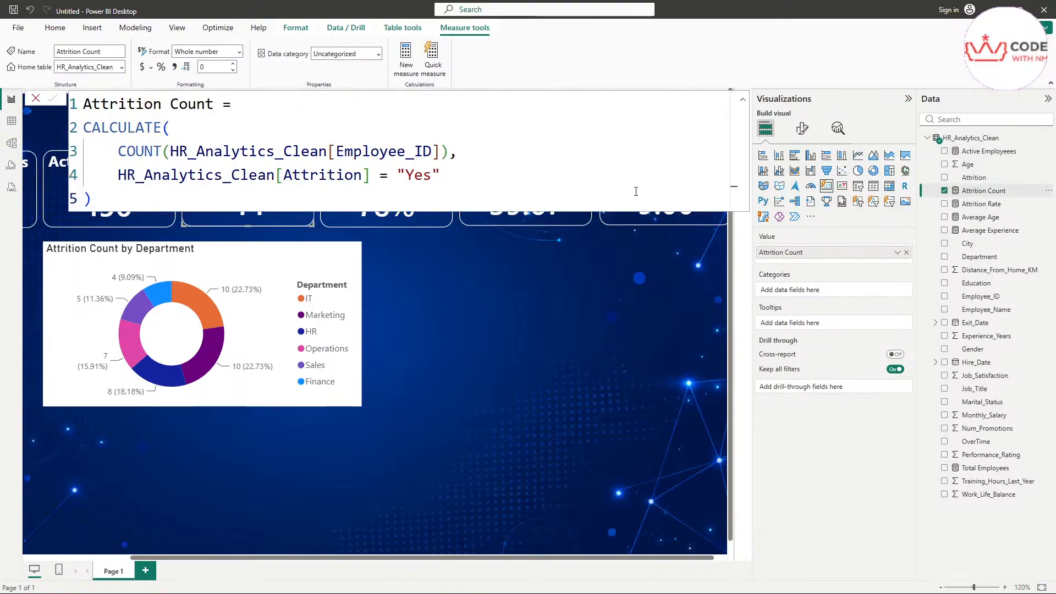
{"action": "left_click_drag", "start_coordinate": [127, 194], "coordinate": [61, 97]}
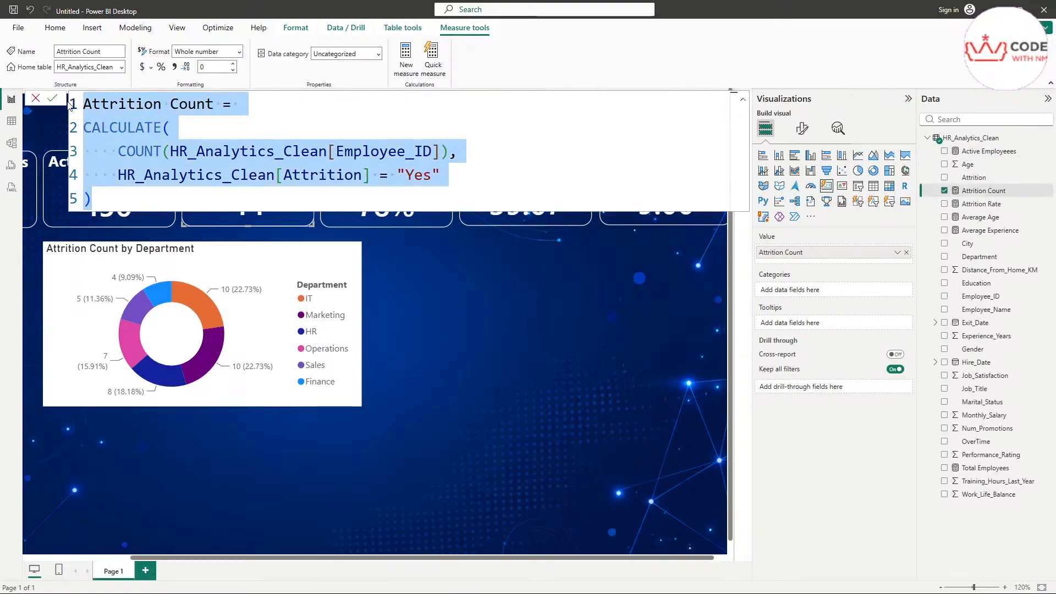
{"action": "double_click", "coordinate": [418, 176]}
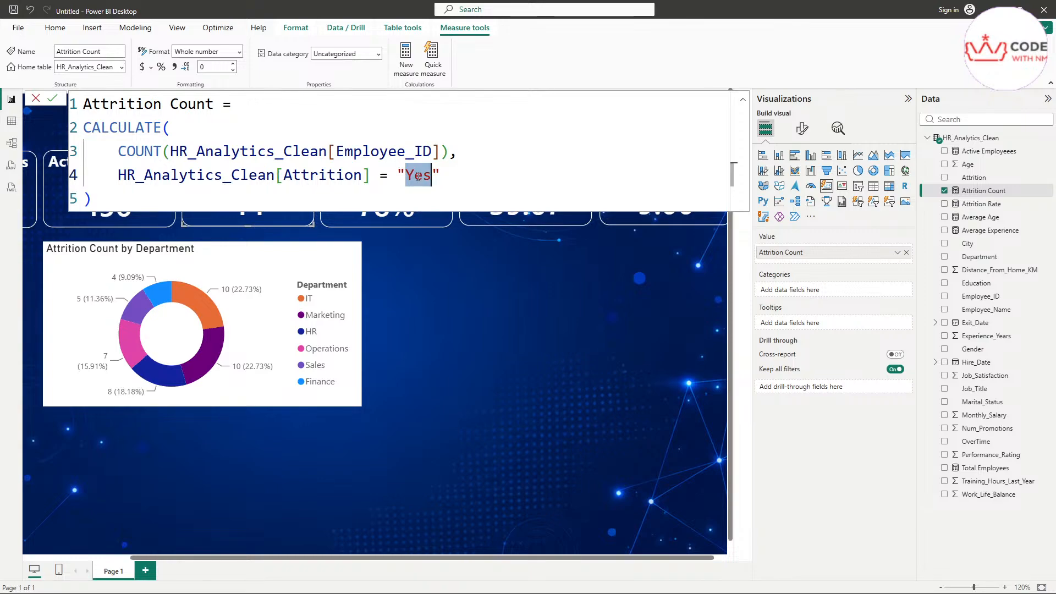
{"action": "triple_click", "coordinate": [423, 182]}
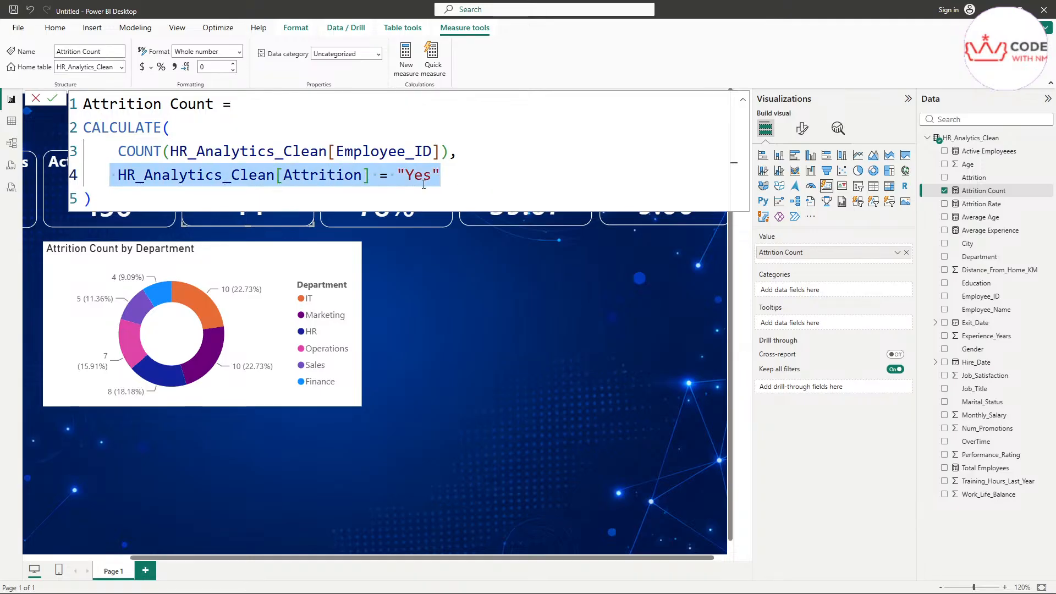
{"action": "left_click_drag", "start_coordinate": [459, 151], "coordinate": [92, 151]}
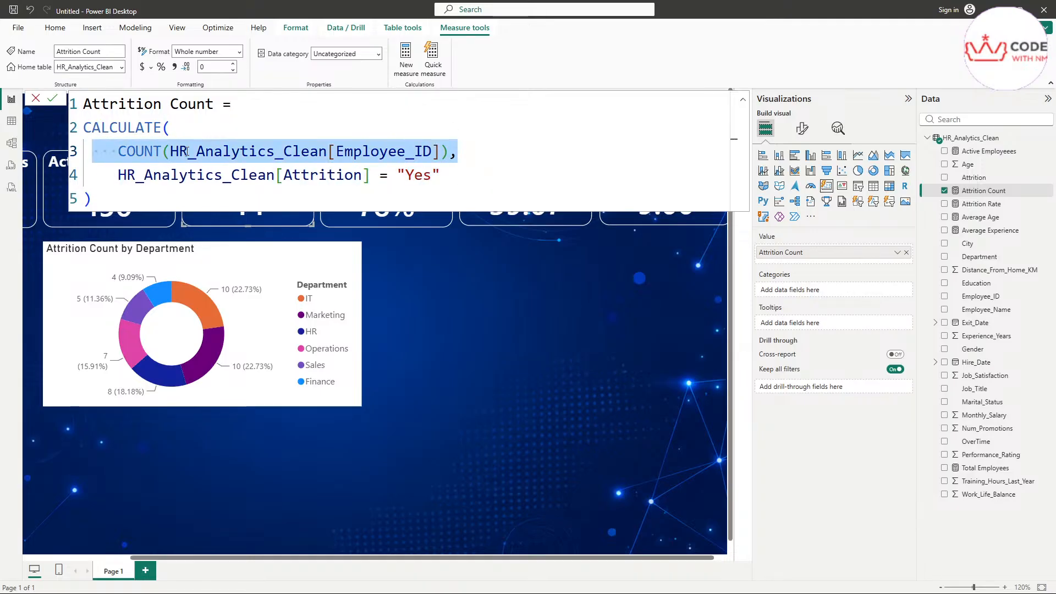
{"action": "left_click_drag", "start_coordinate": [440, 175], "coordinate": [110, 174]}
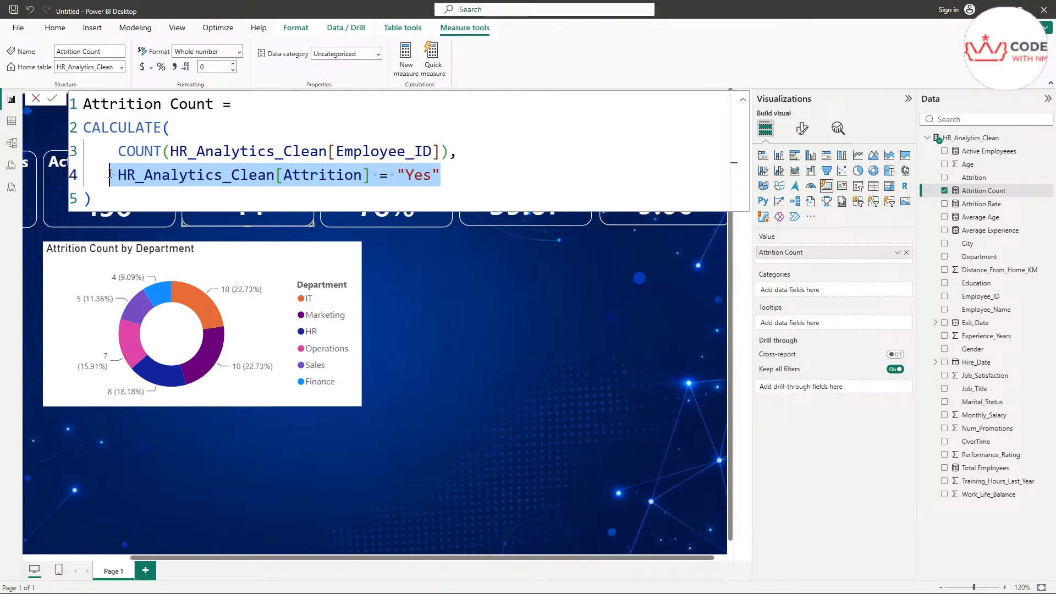
Step: Highlight CALCULATE and the measure name, close the formula, and select the Attrition Rate card
{"action": "left_click", "coordinate": [507, 147]}
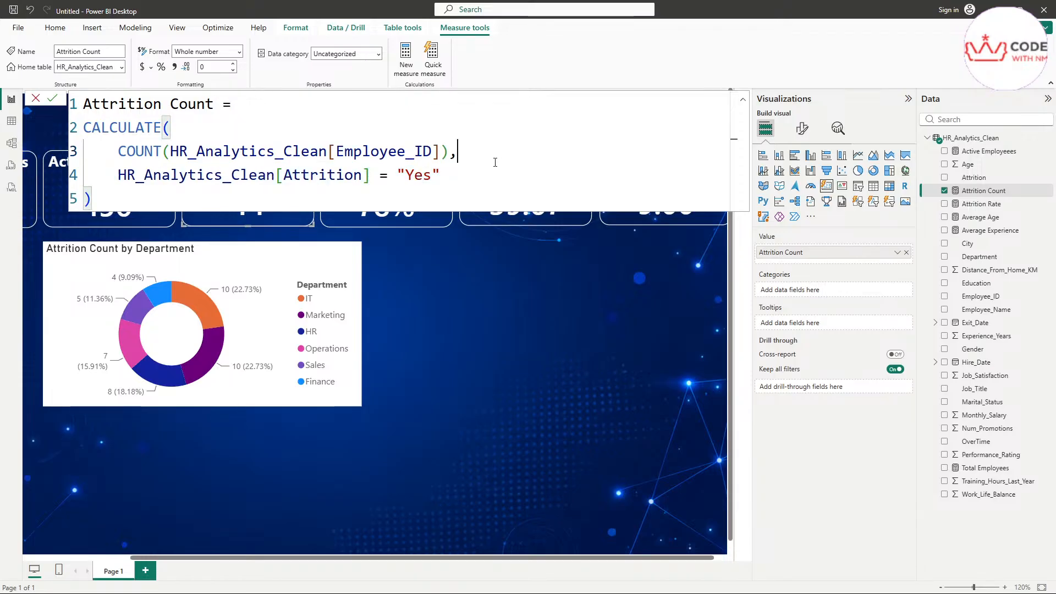
{"action": "left_click", "coordinate": [473, 176]}
{"action": "double_click", "coordinate": [147, 127]}
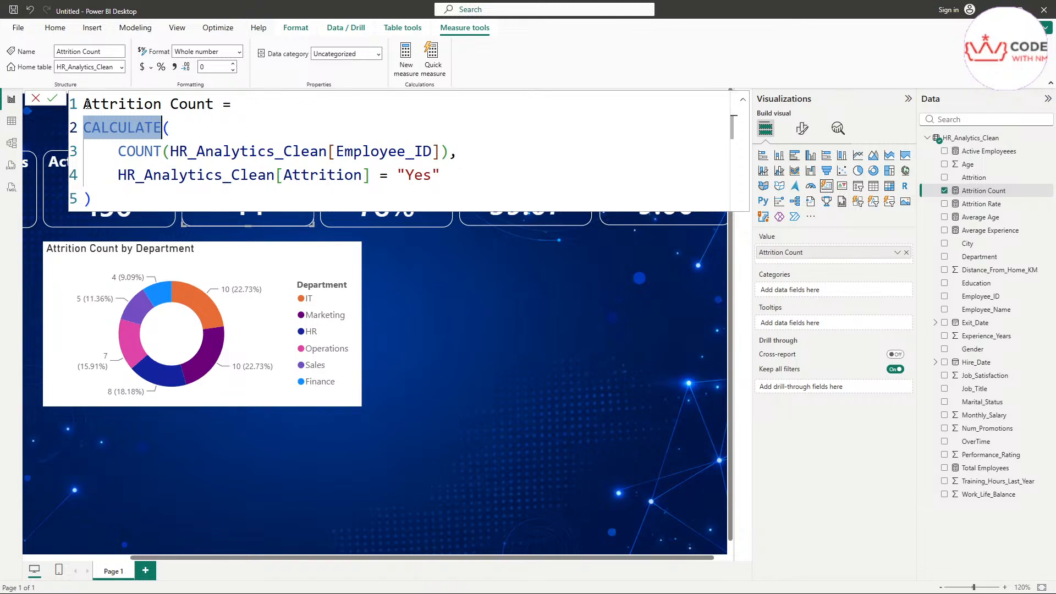
{"action": "left_click_drag", "start_coordinate": [84, 105], "coordinate": [213, 112]}
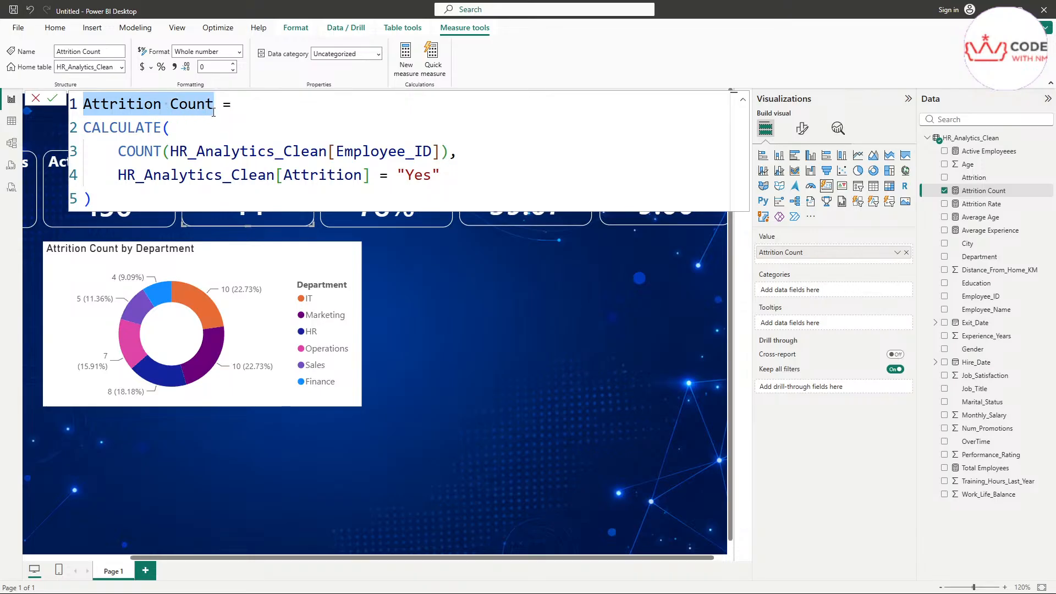
{"action": "left_click", "coordinate": [242, 109]}
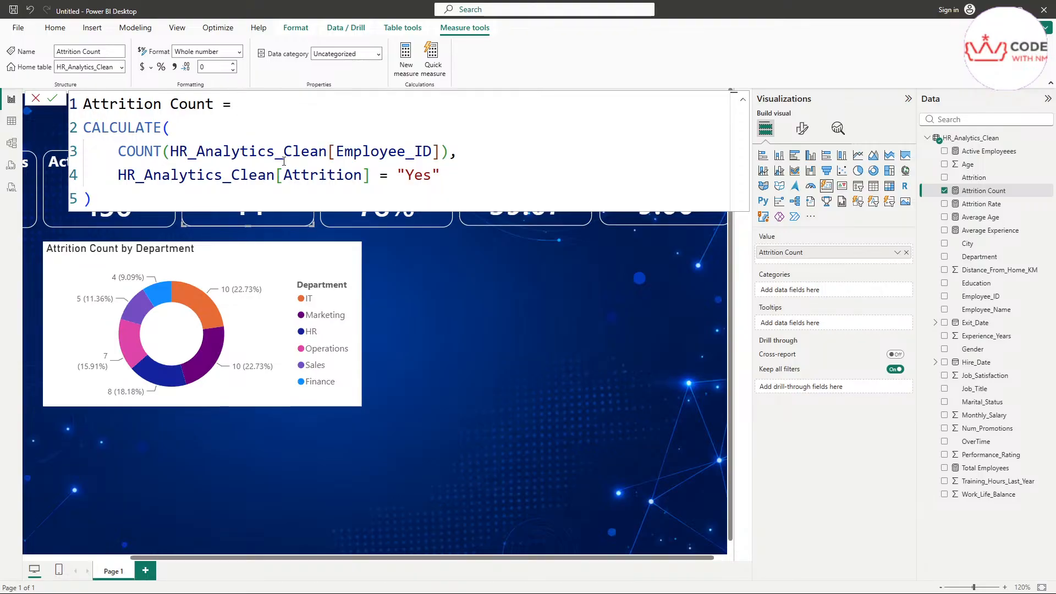
{"action": "double_click", "coordinate": [419, 176]}
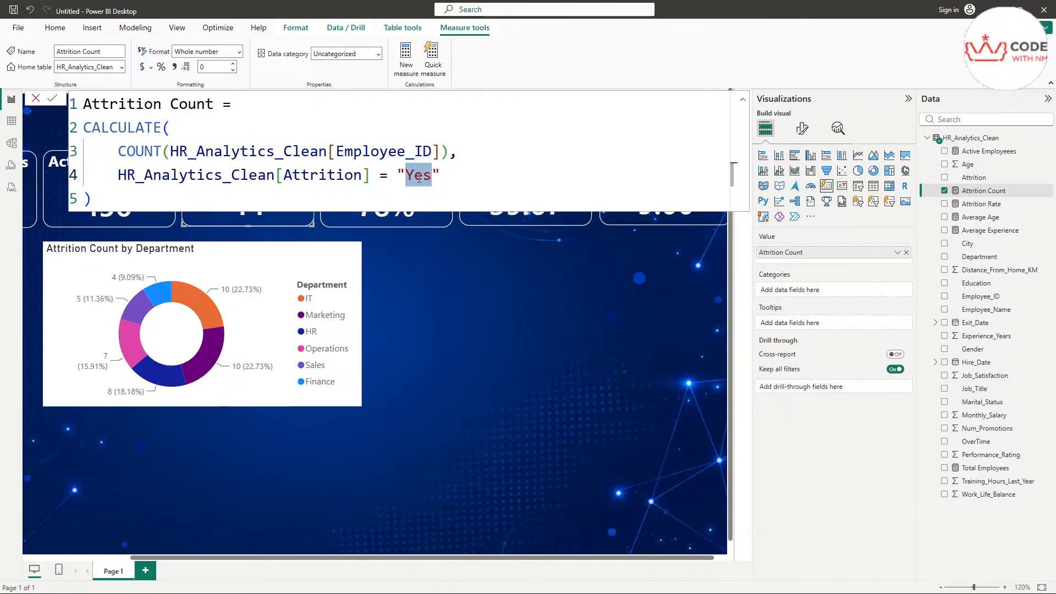
{"action": "left_click", "coordinate": [483, 304]}
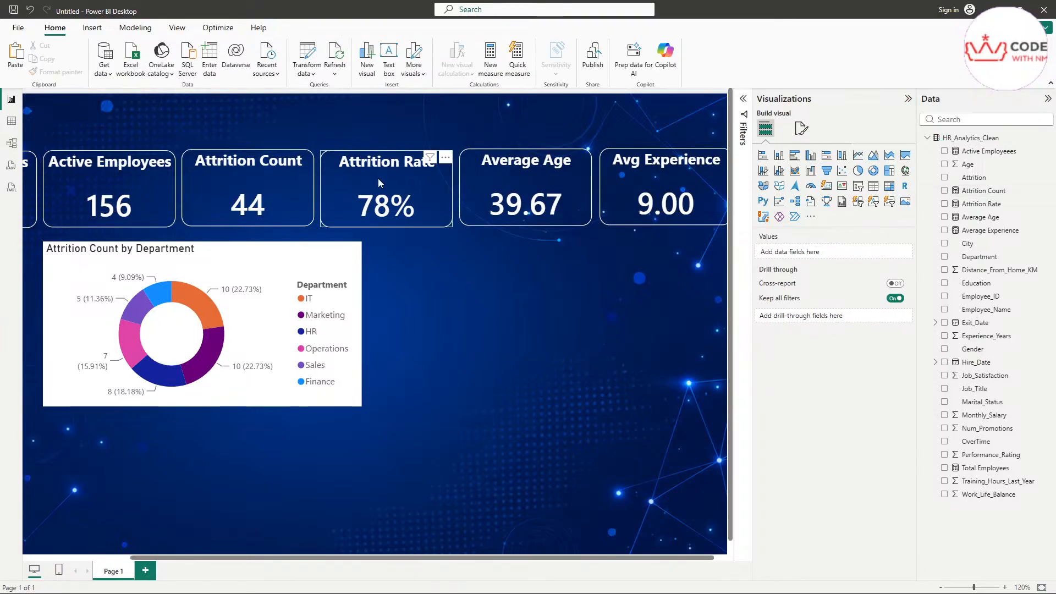
{"action": "left_click", "coordinate": [401, 180]}
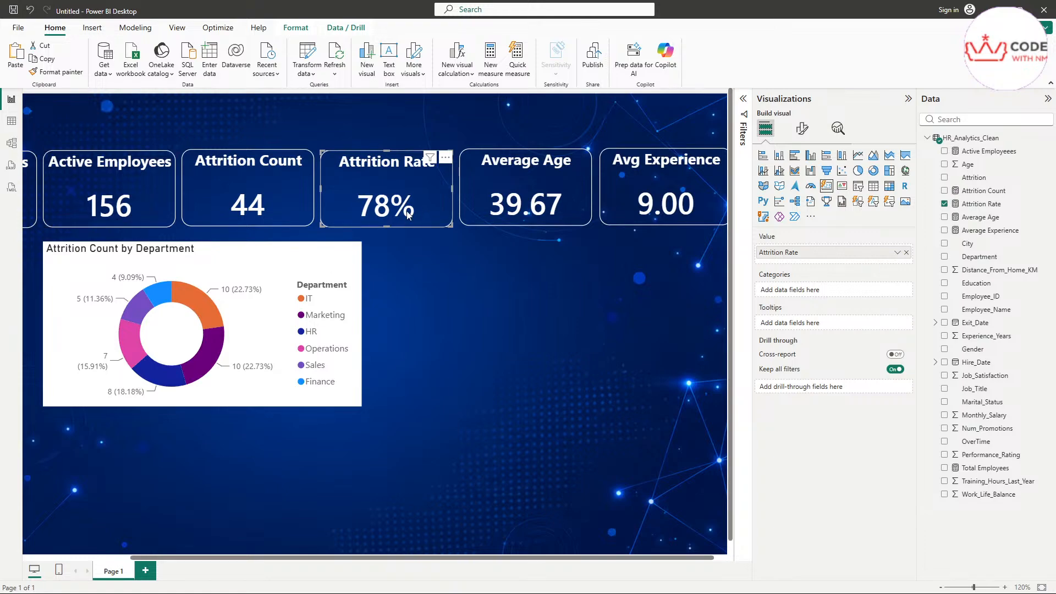
Step: Change the Attrition Rate numerator from [Active Employeees] to [Attrition Count]
{"action": "left_click", "coordinate": [995, 204]}
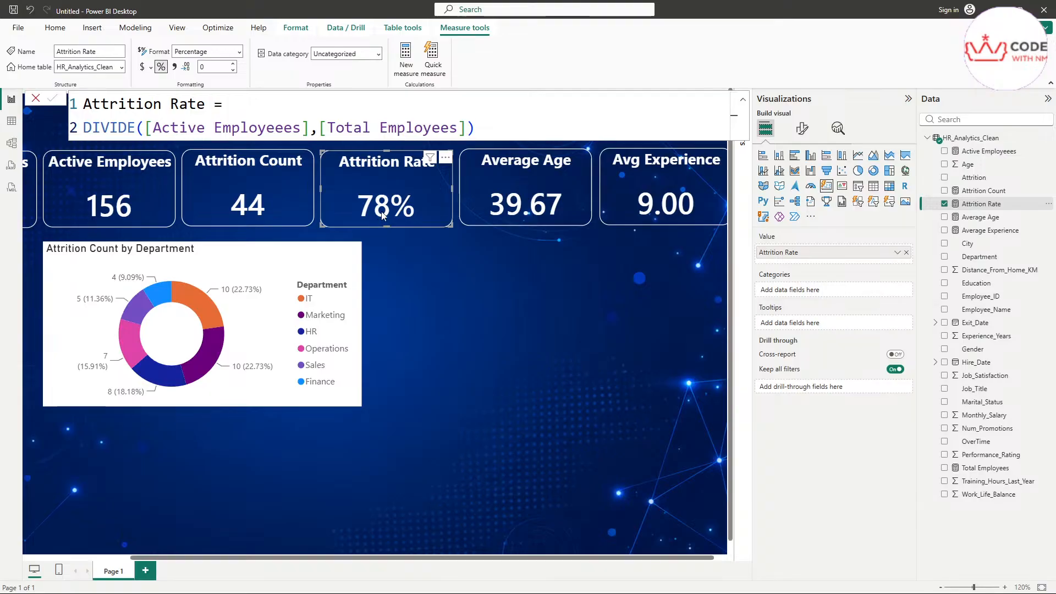
{"action": "double_click", "coordinate": [177, 127]}
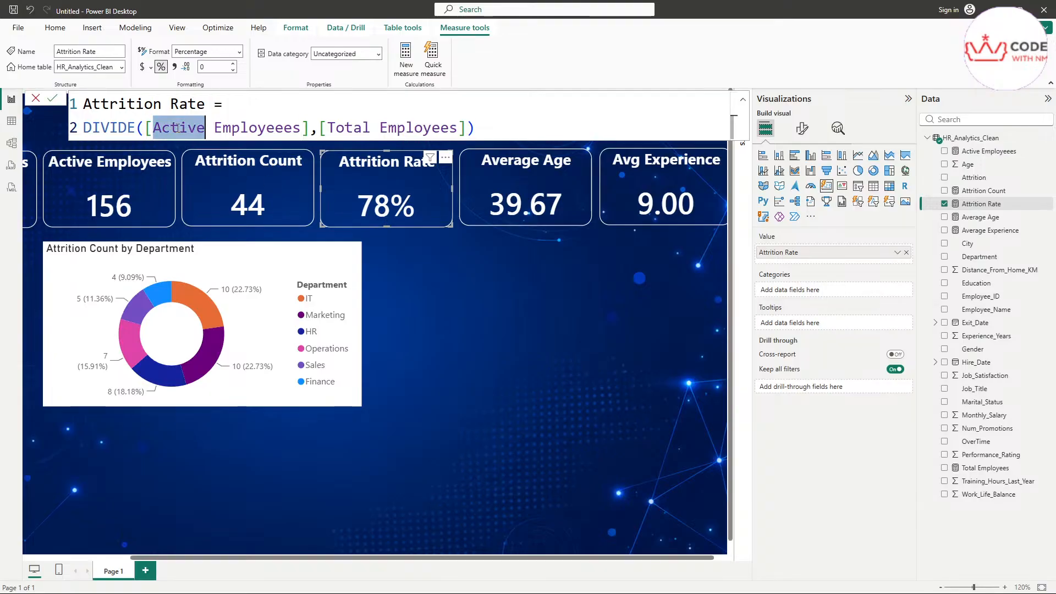
{"action": "left_click_drag", "start_coordinate": [299, 128], "coordinate": [155, 130]}
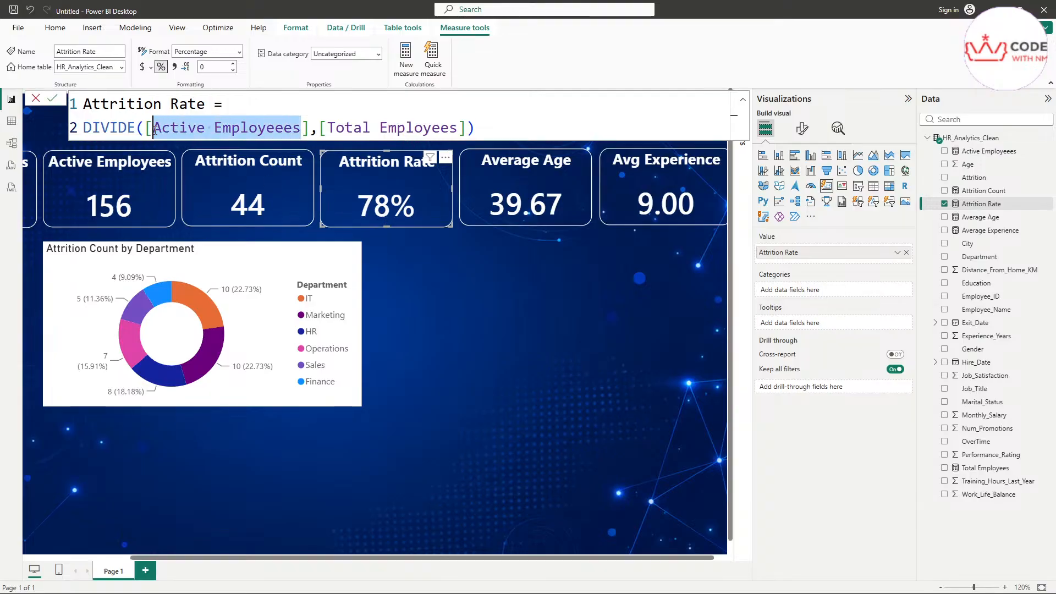
{"action": "key", "text": "BackSpace"}
{"action": "type", "text": "A"}
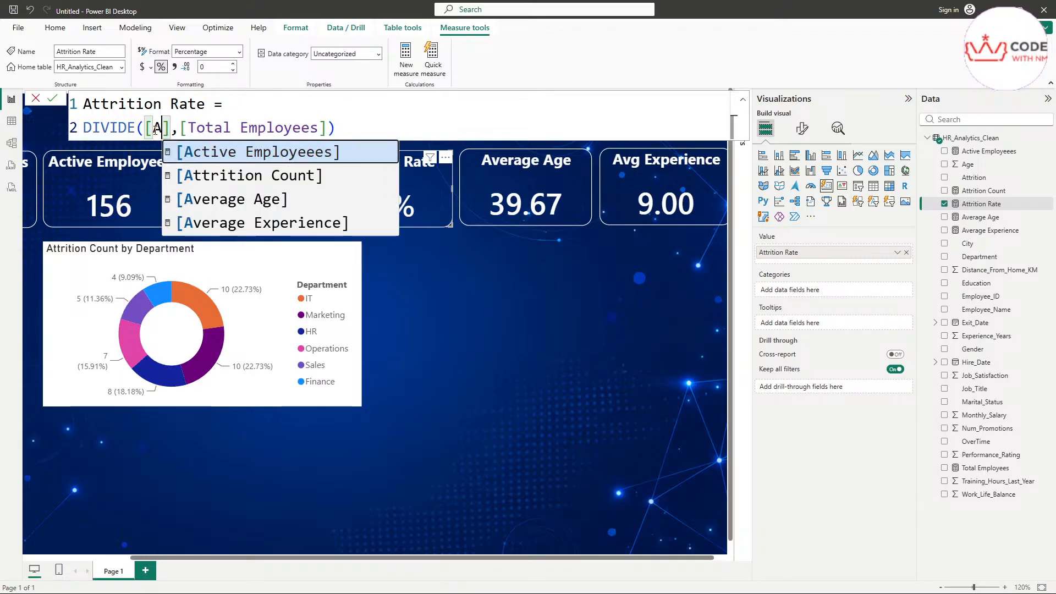
{"action": "key", "text": "Down"}
{"action": "key", "text": "Tab"}
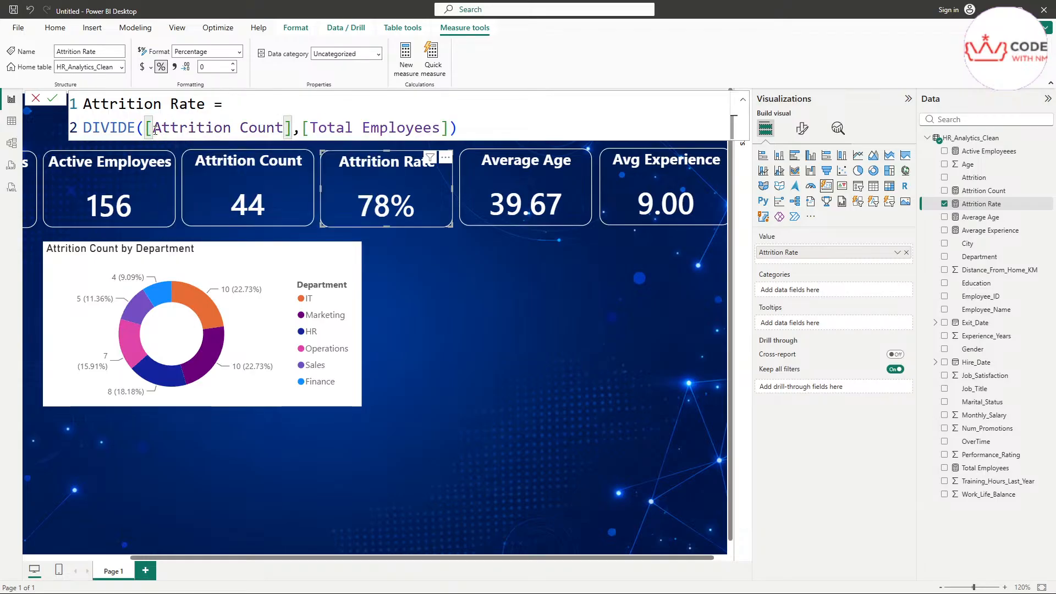
{"action": "key", "text": "Return"}
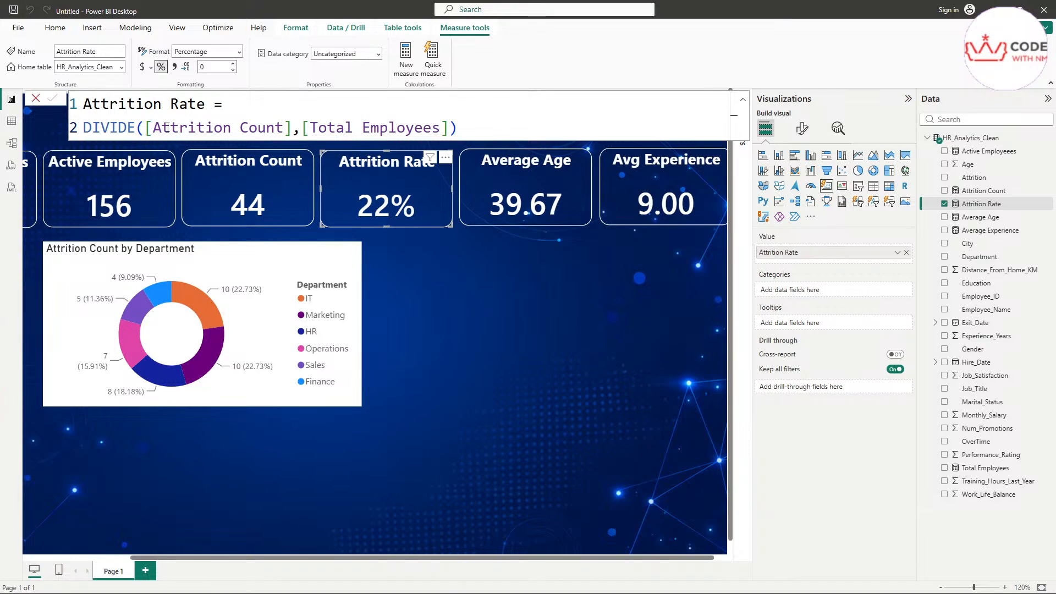
Step: Highlight the Attrition Count numerator and Total Employees denominator, then return to the 22% card
{"action": "left_click_drag", "start_coordinate": [156, 127], "coordinate": [440, 130]}
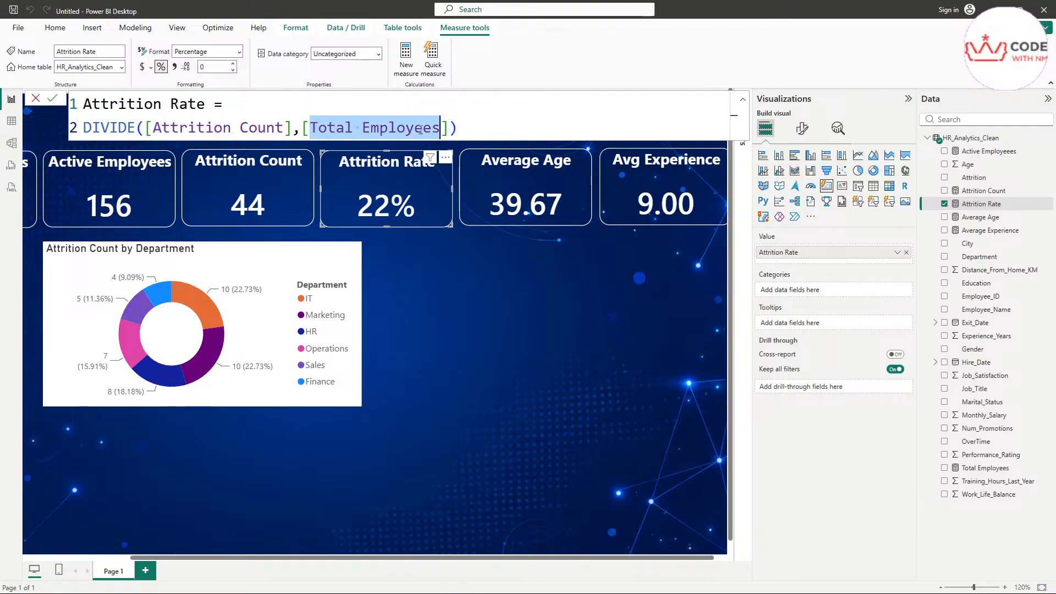
{"action": "double_click", "coordinate": [236, 133]}
{"action": "double_click", "coordinate": [371, 139]}
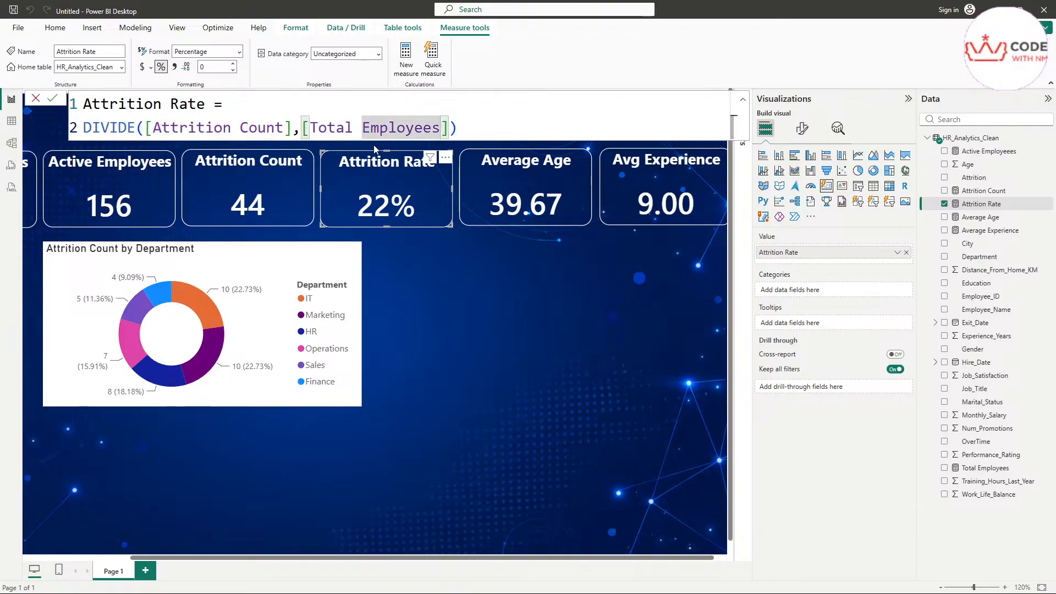
{"action": "left_click", "coordinate": [487, 302]}
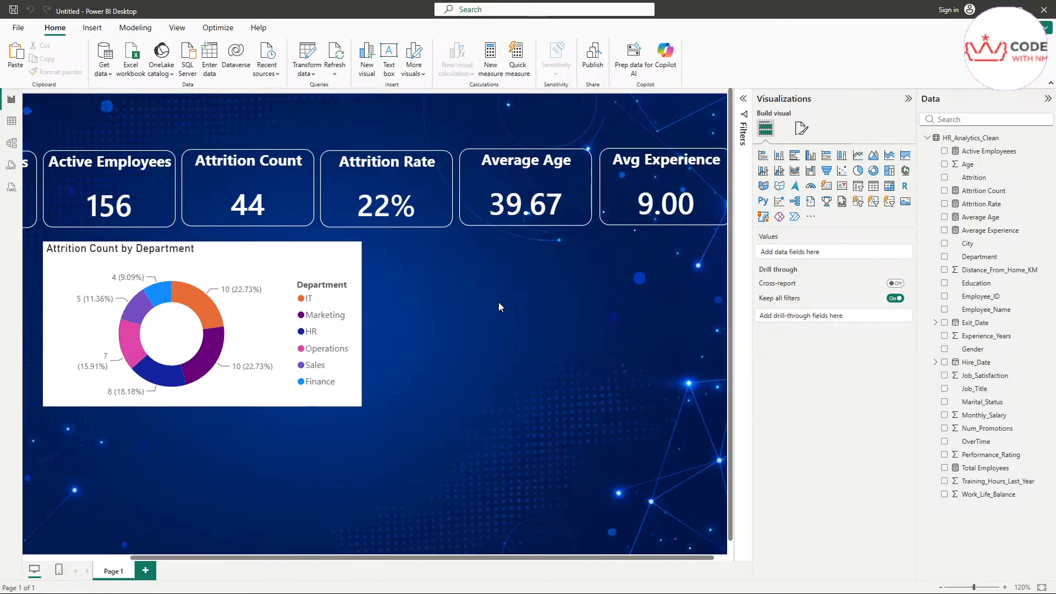
{"action": "left_click", "coordinate": [993, 192]}
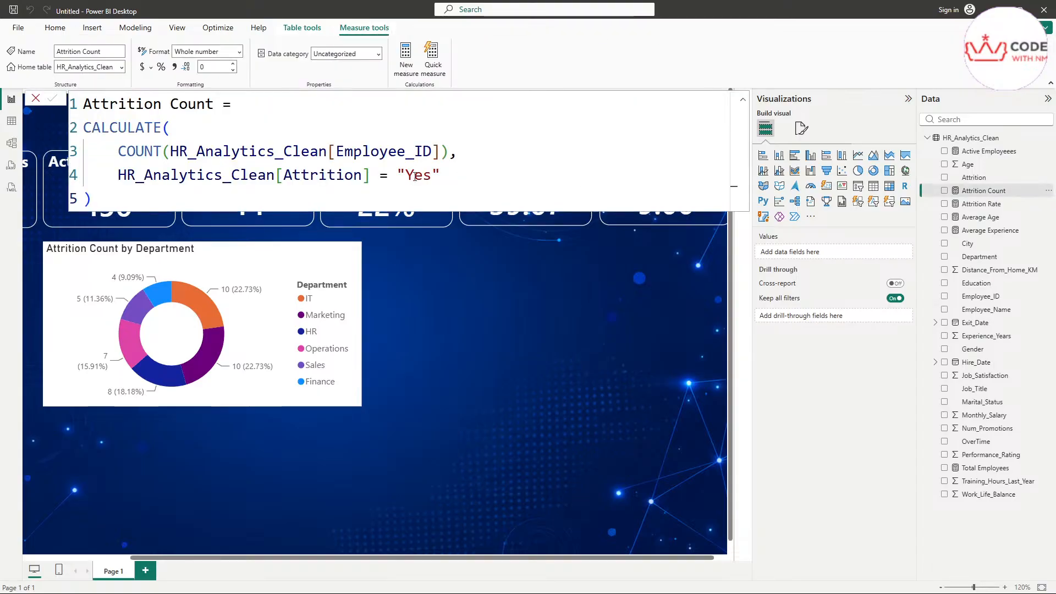
{"action": "left_click_drag", "start_coordinate": [449, 176], "coordinate": [42, 168]}
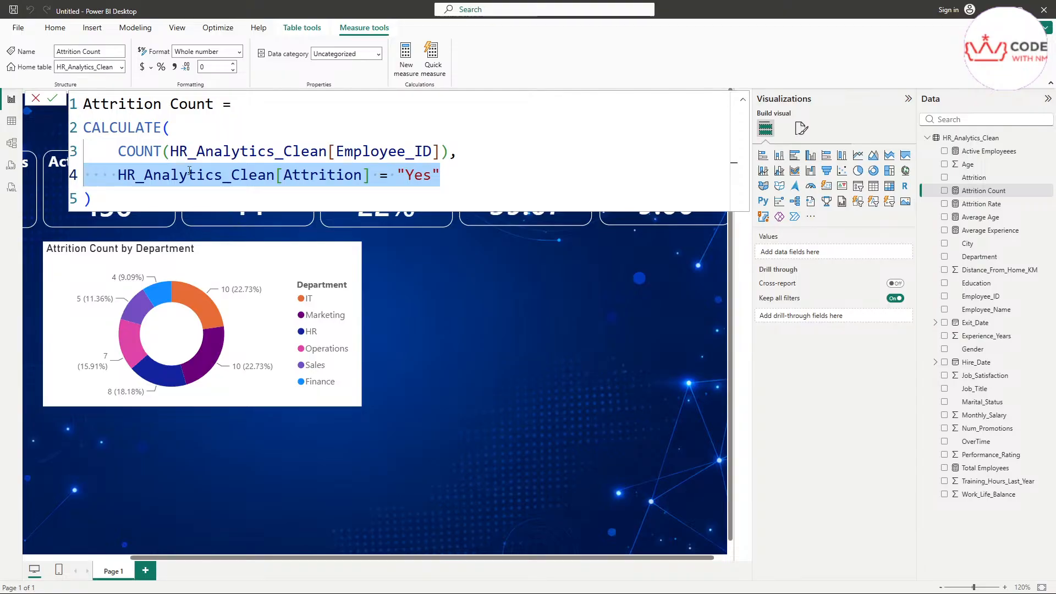
{"action": "left_click", "coordinate": [441, 179]}
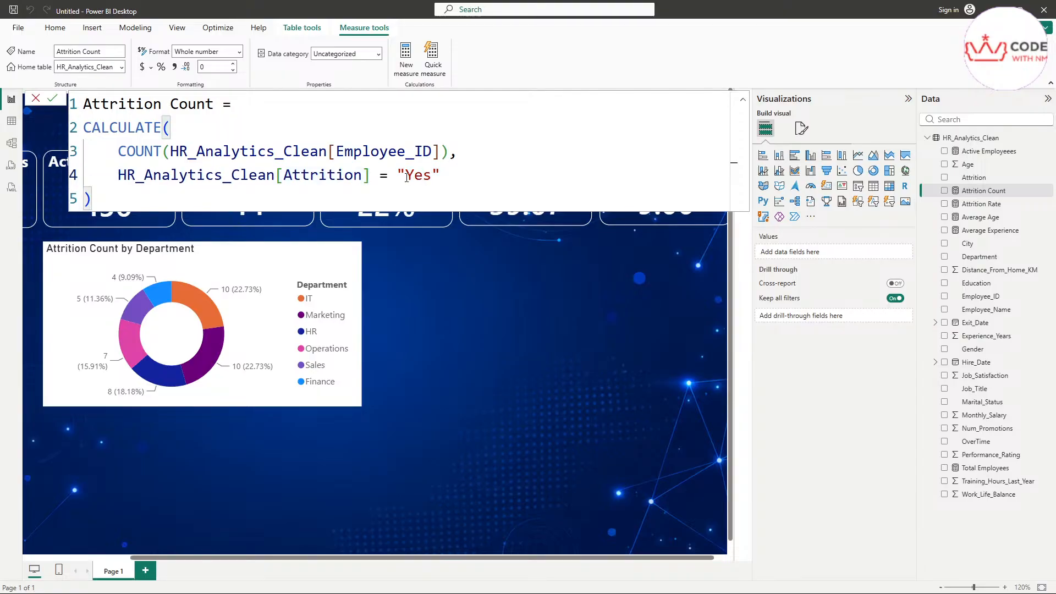
{"action": "left_click_drag", "start_coordinate": [446, 179], "coordinate": [105, 180]}
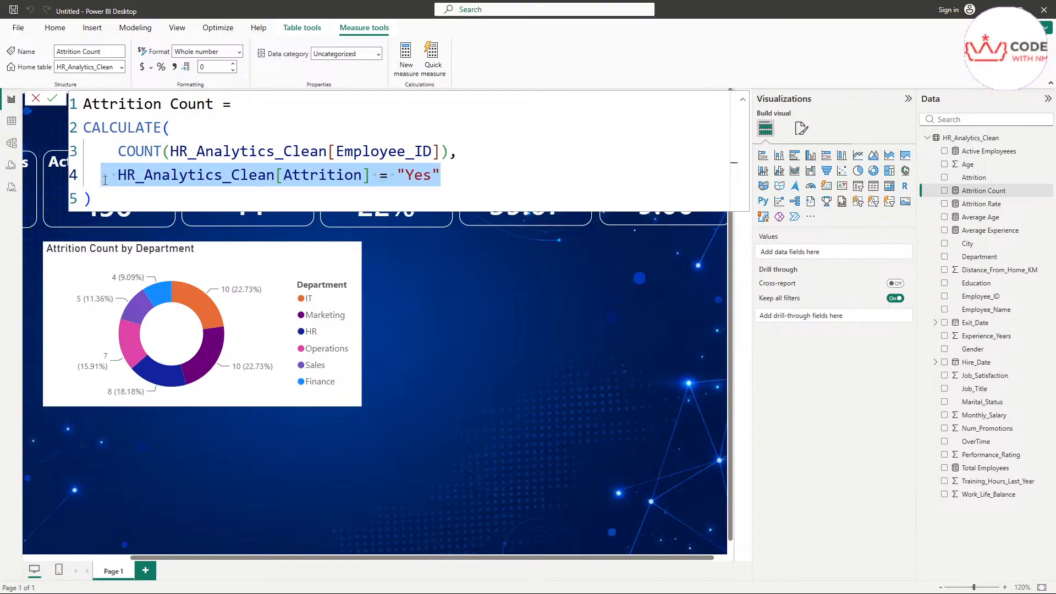
{"action": "left_click_drag", "start_coordinate": [457, 152], "coordinate": [452, 177]}
{"action": "left_click_drag", "start_coordinate": [217, 105], "coordinate": [60, 104]}
{"action": "left_click", "coordinate": [349, 153]}
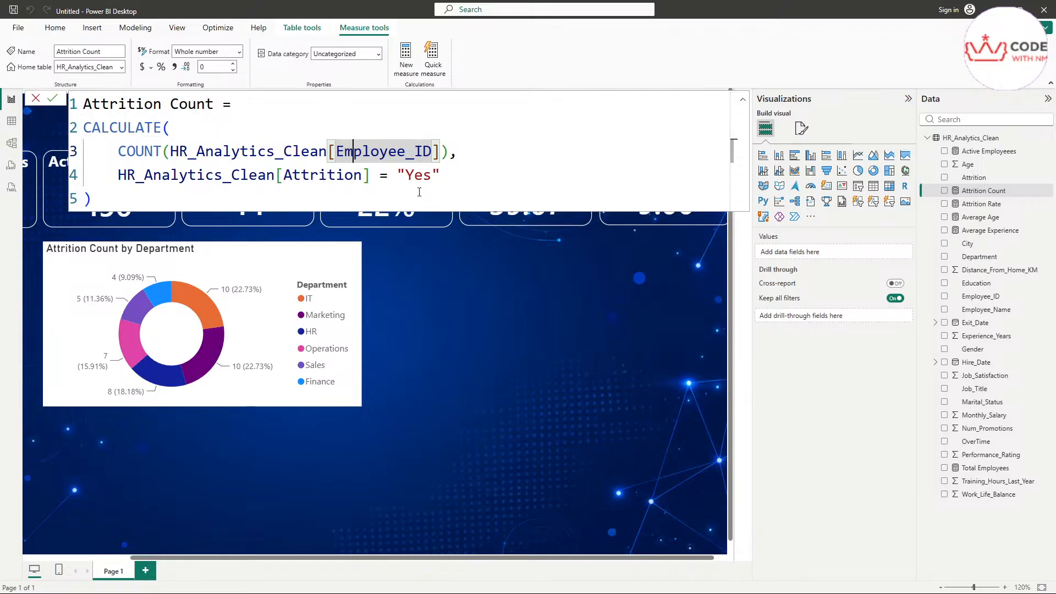
{"action": "double_click", "coordinate": [427, 177]}
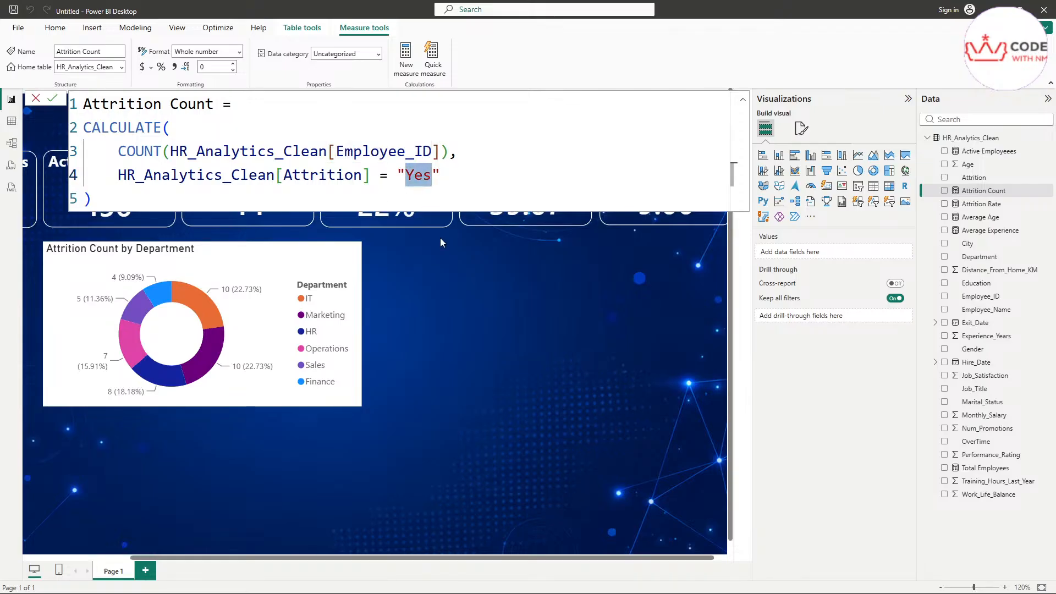
{"action": "left_click", "coordinate": [502, 309]}
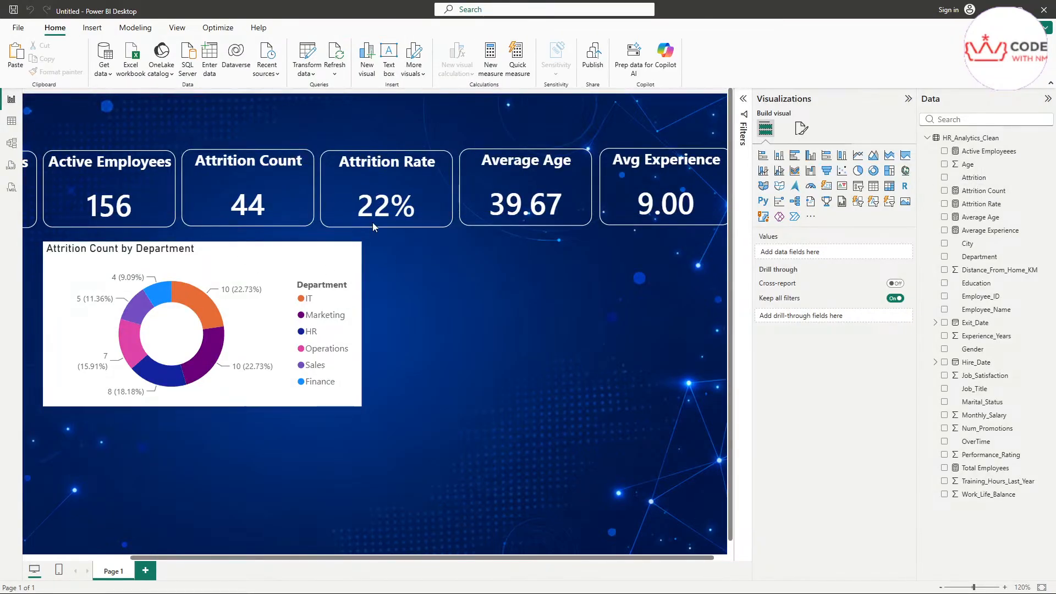
Step: Swap the donut's value from Attrition Count to Active Employeees and nudge the chart up
{"action": "left_click", "coordinate": [220, 281]}
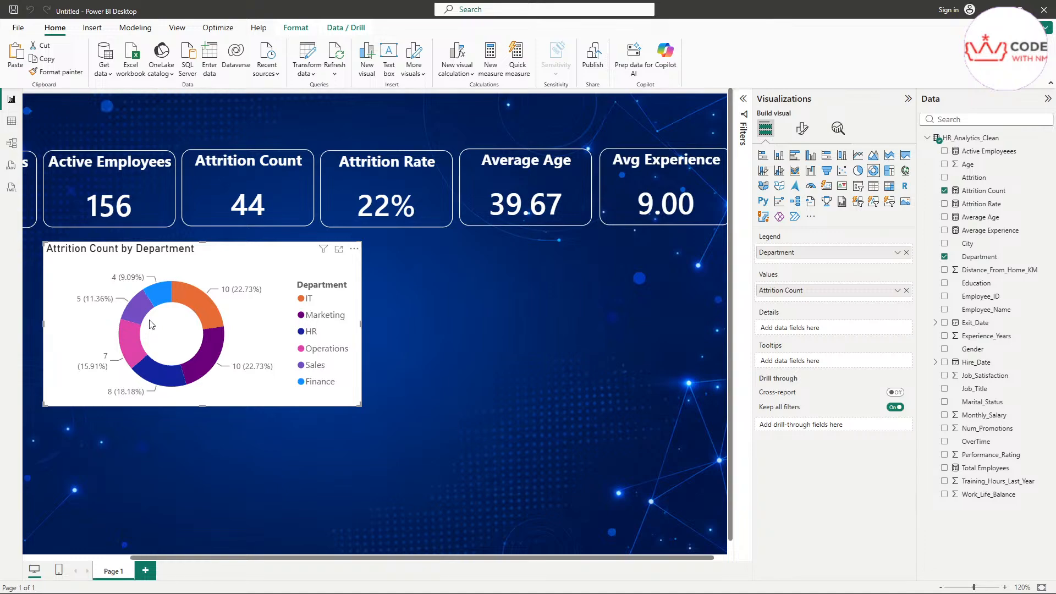
{"action": "left_click", "coordinate": [907, 290]}
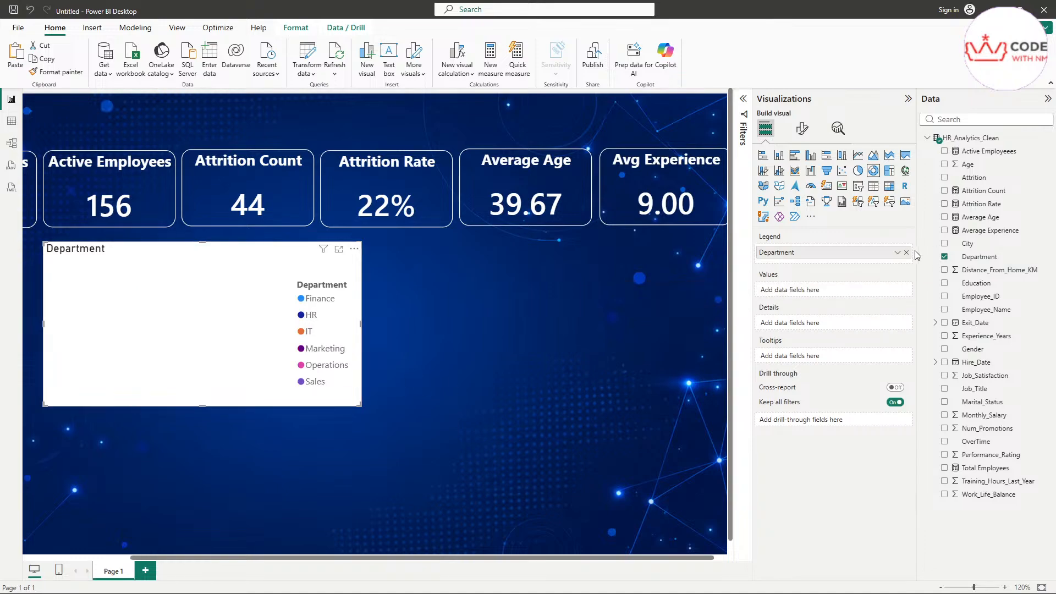
{"action": "left_click_drag", "start_coordinate": [992, 156], "coordinate": [818, 290]}
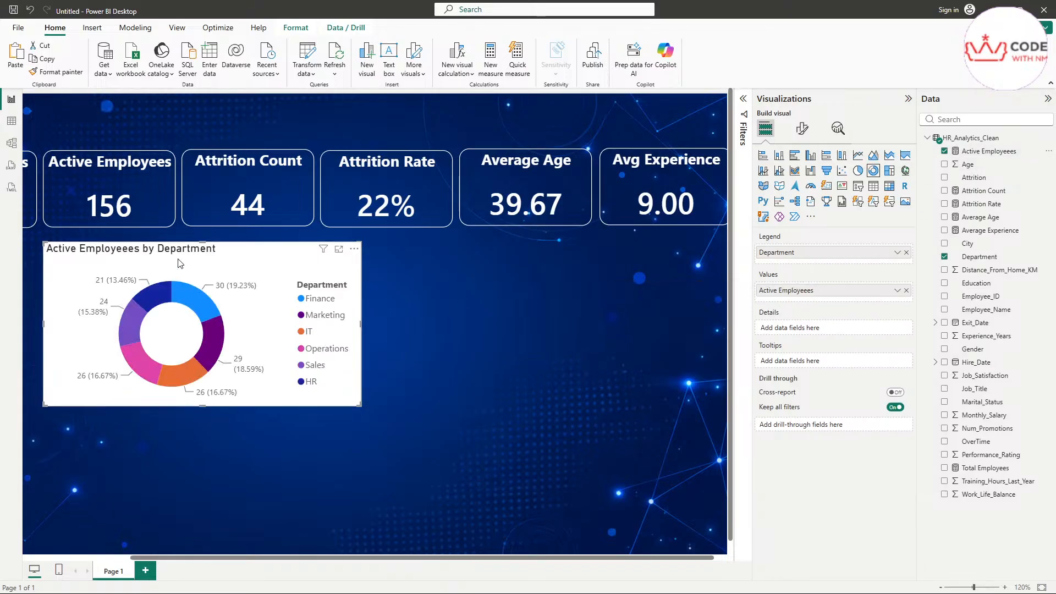
{"action": "left_click_drag", "start_coordinate": [243, 252], "coordinate": [246, 257]}
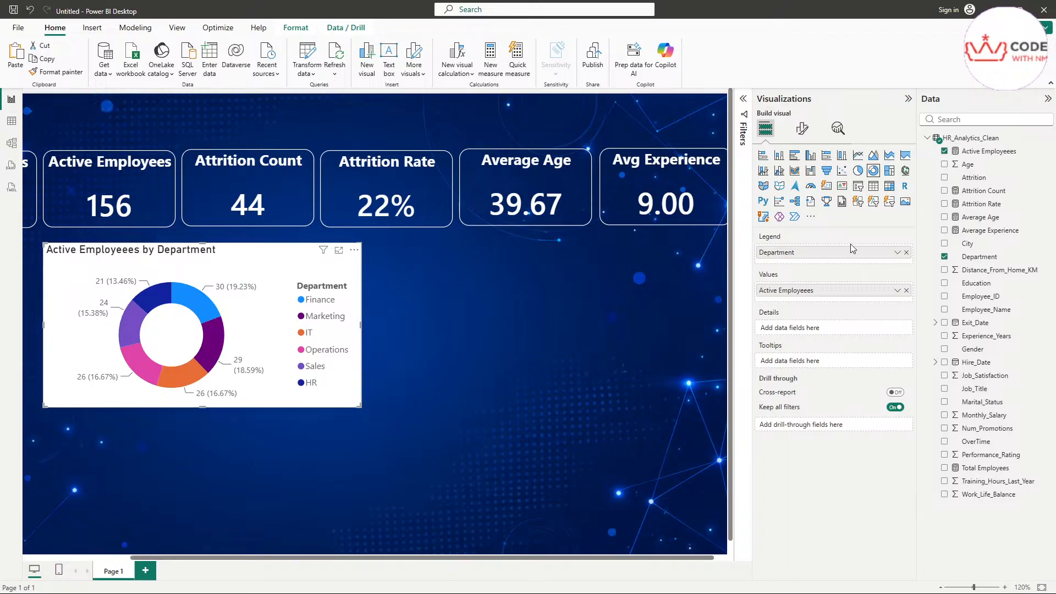
Step: Resize the donut chart to 350 wide by 250 high
{"action": "left_click", "coordinate": [802, 128]}
{"action": "left_click", "coordinate": [801, 177]}
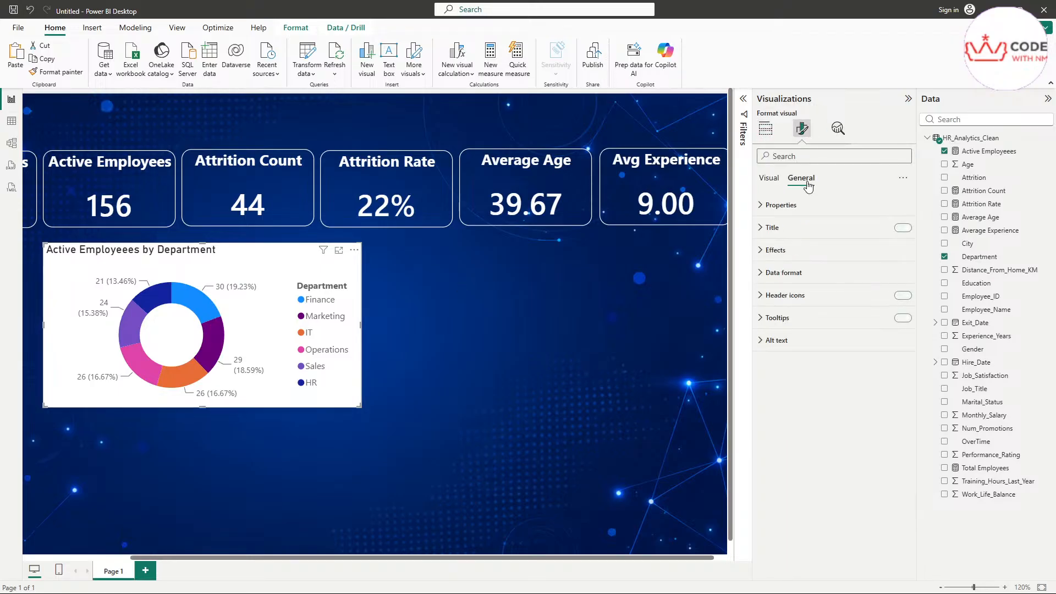
{"action": "left_click", "coordinate": [781, 204]}
{"action": "double_click", "coordinate": [788, 260]}
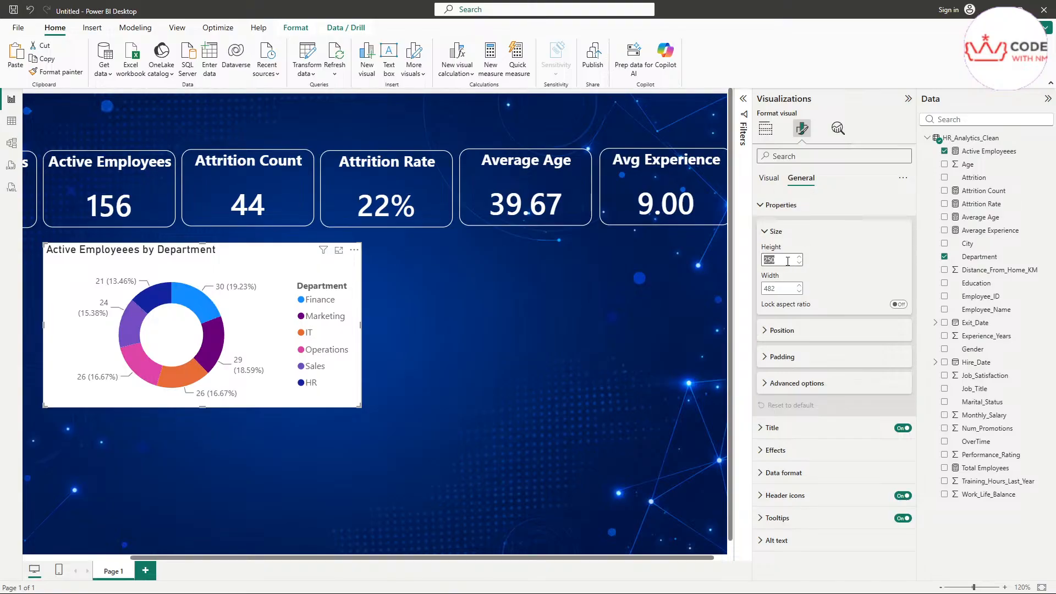
{"action": "double_click", "coordinate": [782, 288]}
{"action": "type", "text": "350"}
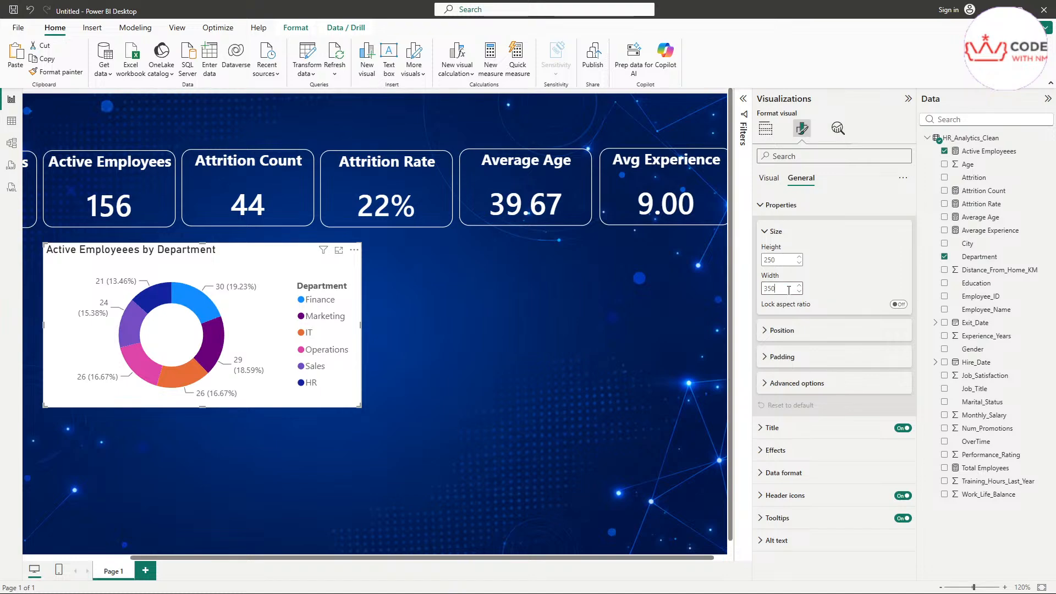
{"action": "key", "text": "Return"}
{"action": "double_click", "coordinate": [790, 261]}
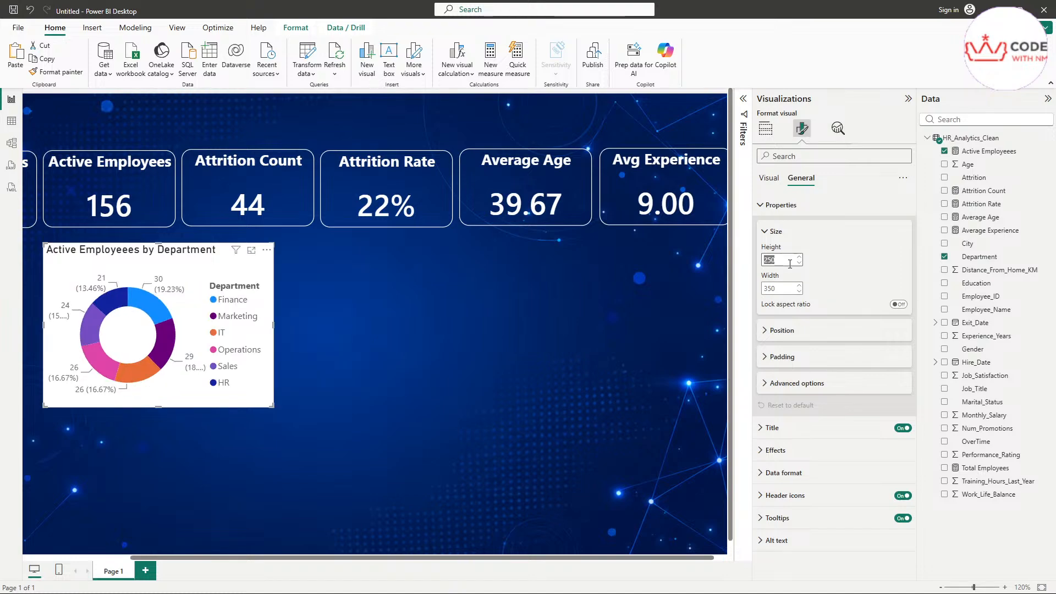
{"action": "left_click", "coordinate": [859, 256]}
{"action": "left_click", "coordinate": [784, 260]}
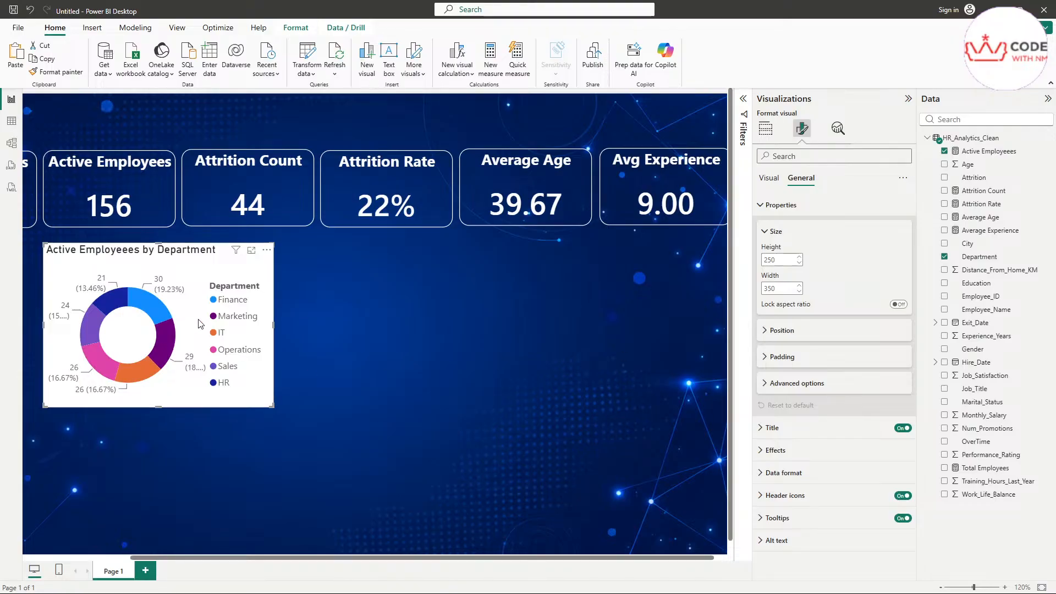
Step: Place the donut beneath the KPI cards at position 146, 216, then collapse Properties
{"action": "left_click", "coordinate": [818, 330]}
{"action": "double_click", "coordinate": [780, 358]}
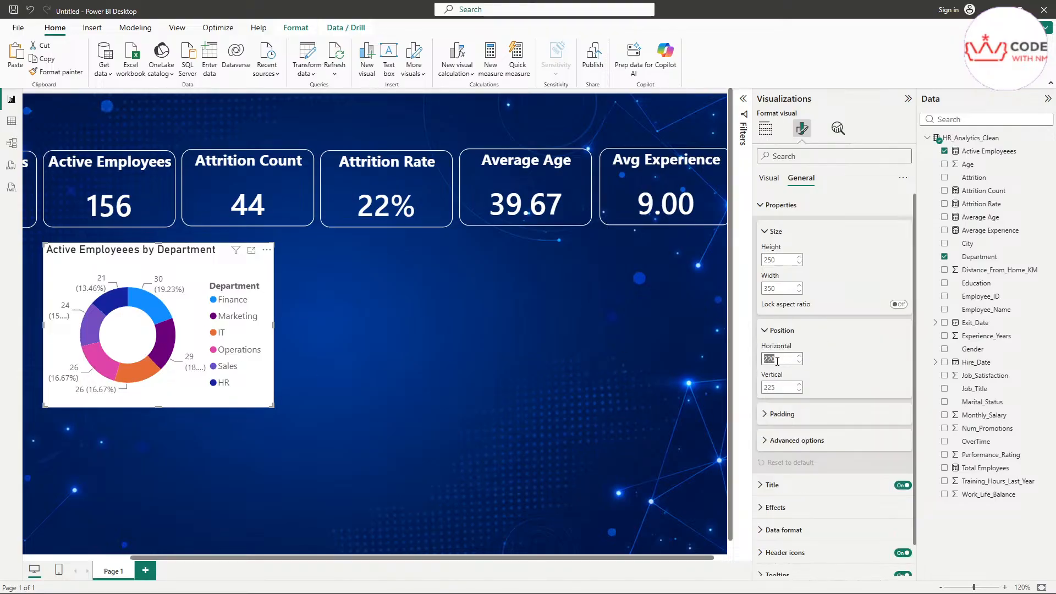
{"action": "type", "text": "144"}
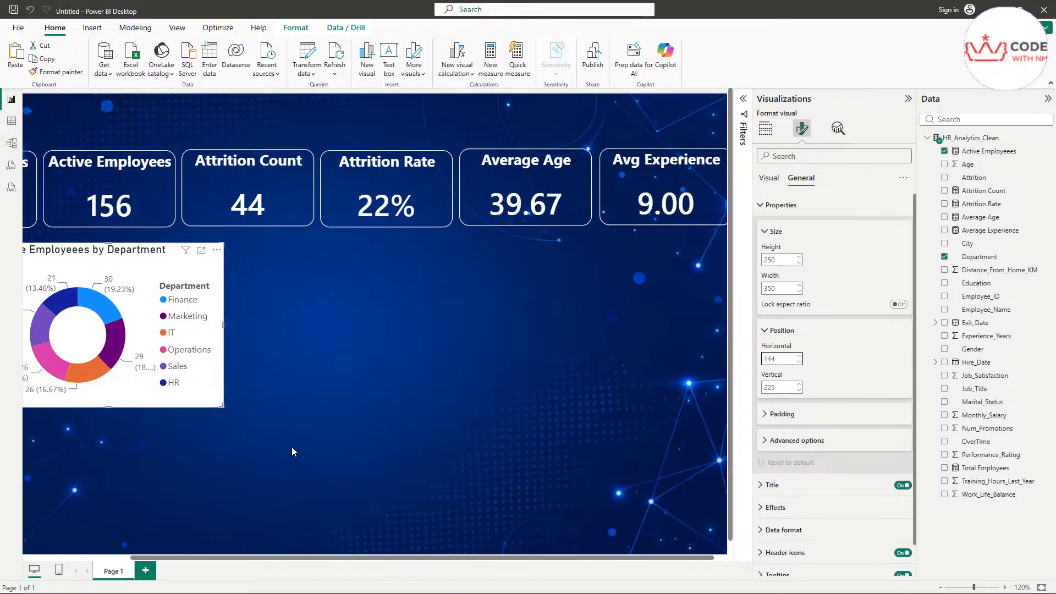
{"action": "scroll", "coordinate": [296, 437], "scroll_direction": "down", "scroll_amount": 2}
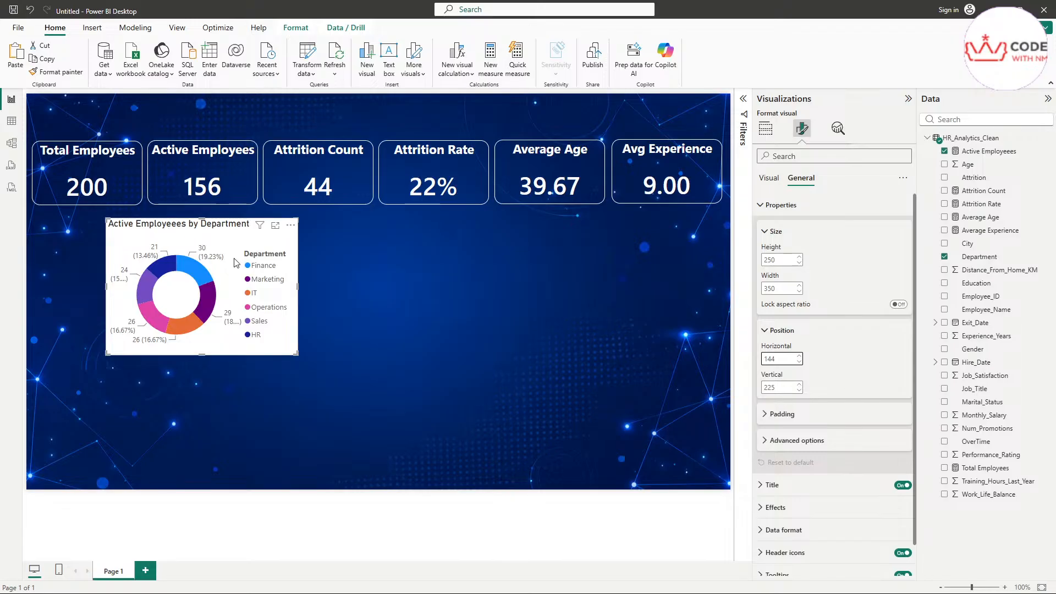
{"action": "double_click", "coordinate": [779, 386]}
{"action": "type", "text": "218"}
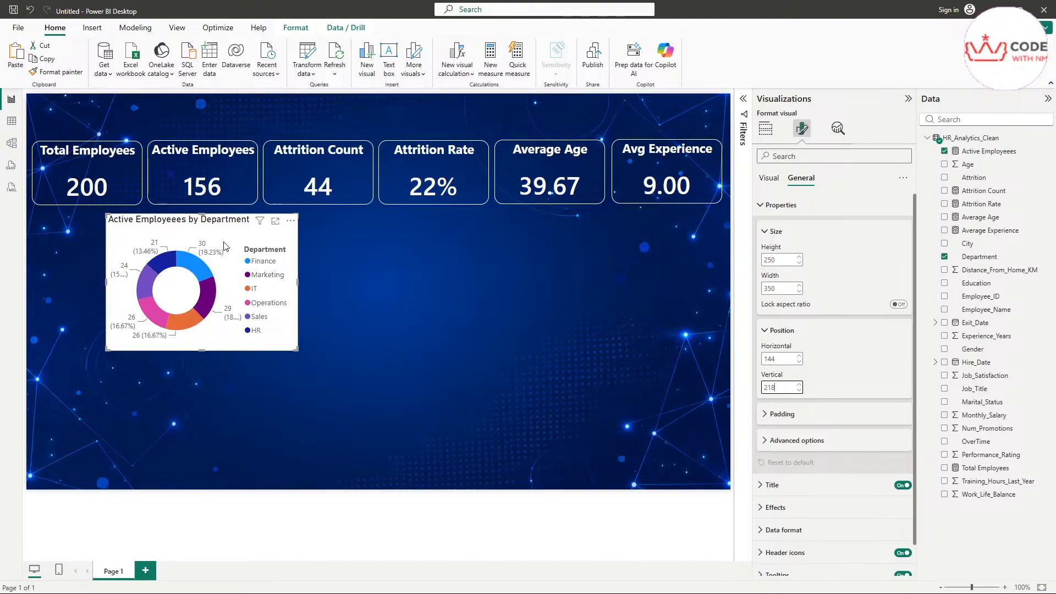
{"action": "mouse_move", "coordinate": [224, 246]}
{"action": "left_mouse_down"}
{"action": "mouse_move", "coordinate": [236, 248]}
{"action": "mouse_move", "coordinate": [228, 244]}
{"action": "left_mouse_up"}
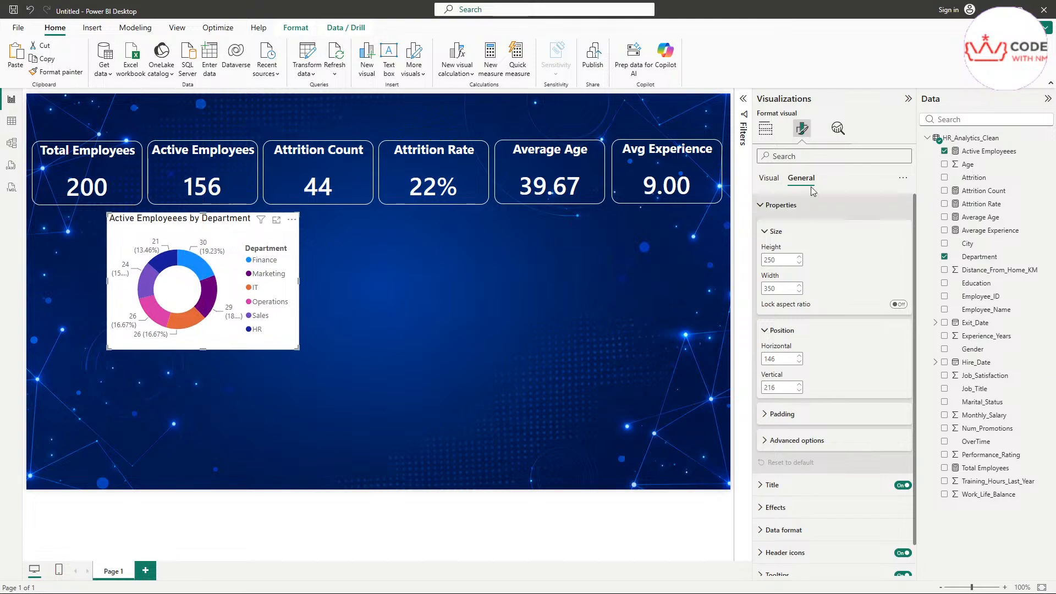
{"action": "left_click", "coordinate": [800, 205]}
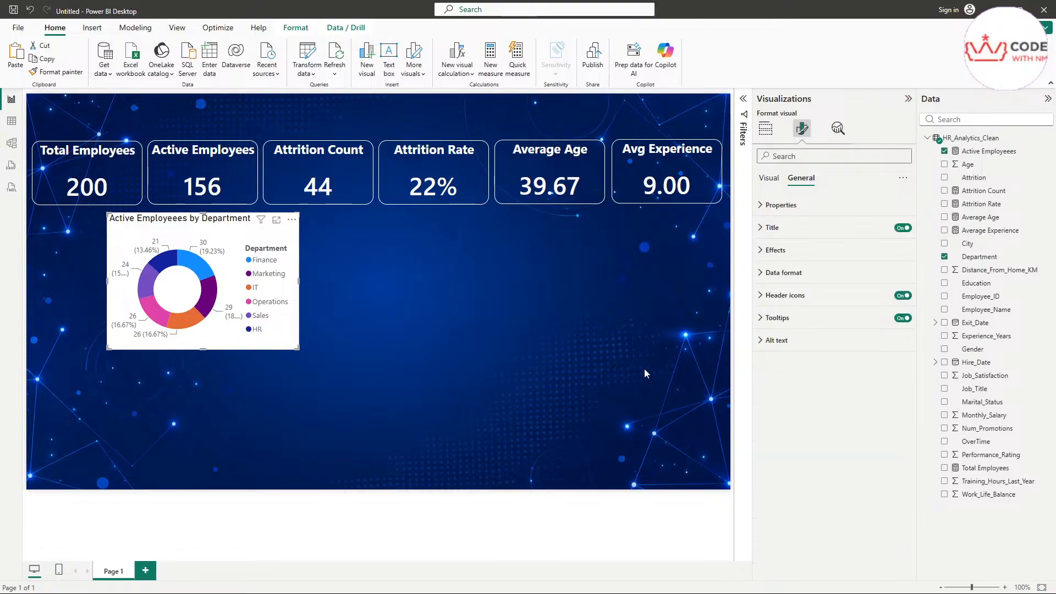
Step: Style the donut title in white Segoe UI and rename it 'Attrition by Department'
{"action": "left_click", "coordinate": [781, 227]}
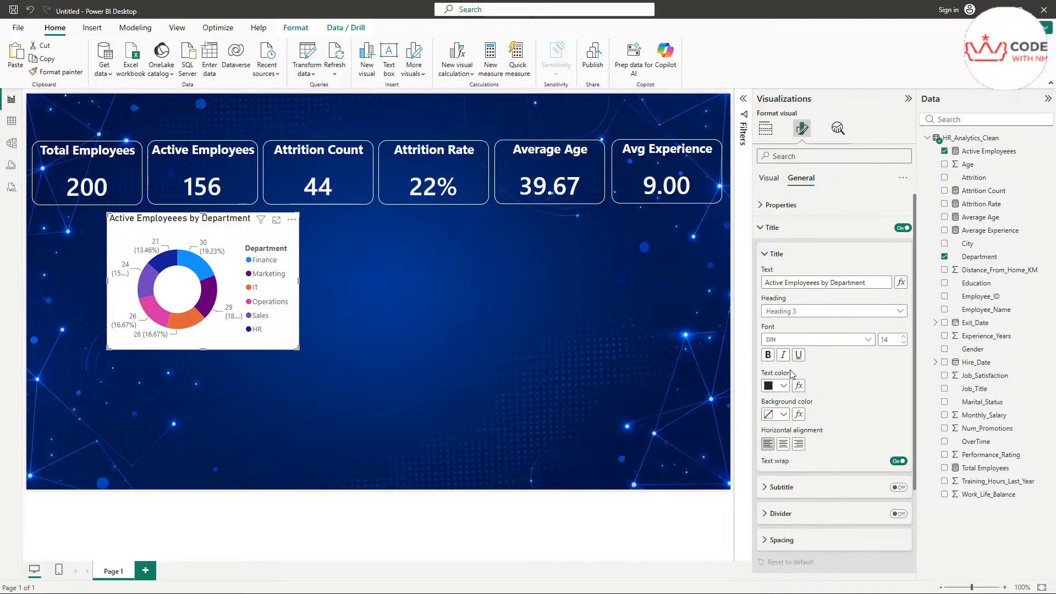
{"action": "left_click", "coordinate": [770, 387]}
{"action": "left_click", "coordinate": [778, 192]}
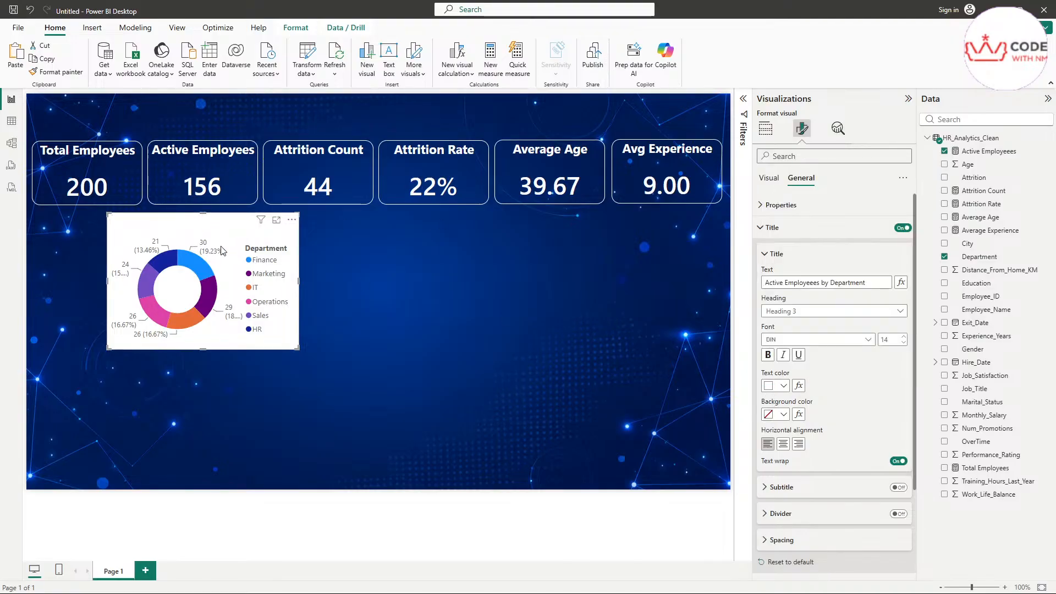
{"action": "left_click", "coordinate": [786, 342]}
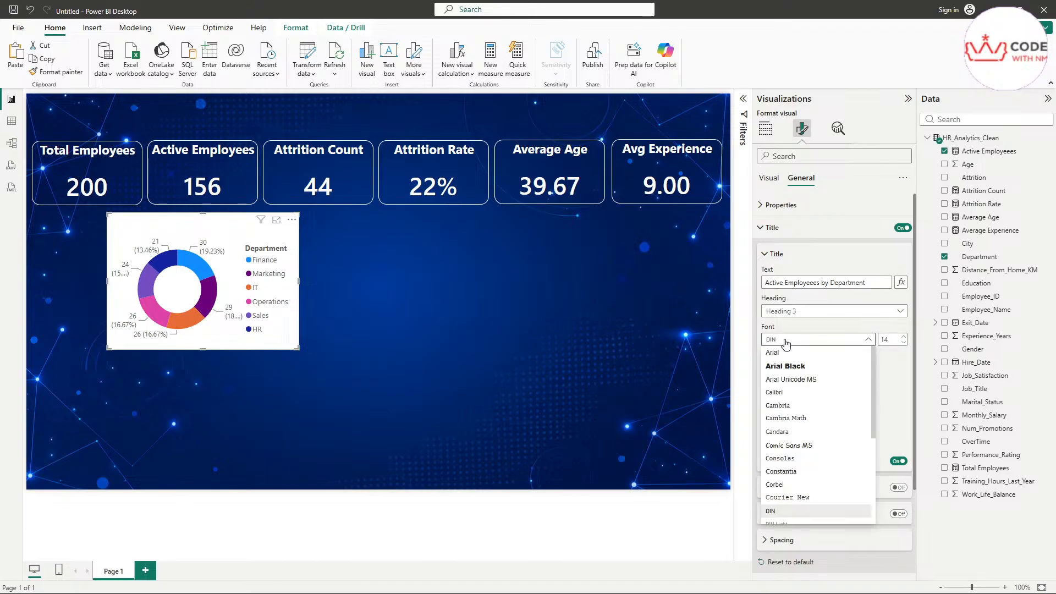
{"action": "scroll", "coordinate": [790, 418], "scroll_direction": "down", "scroll_amount": 3}
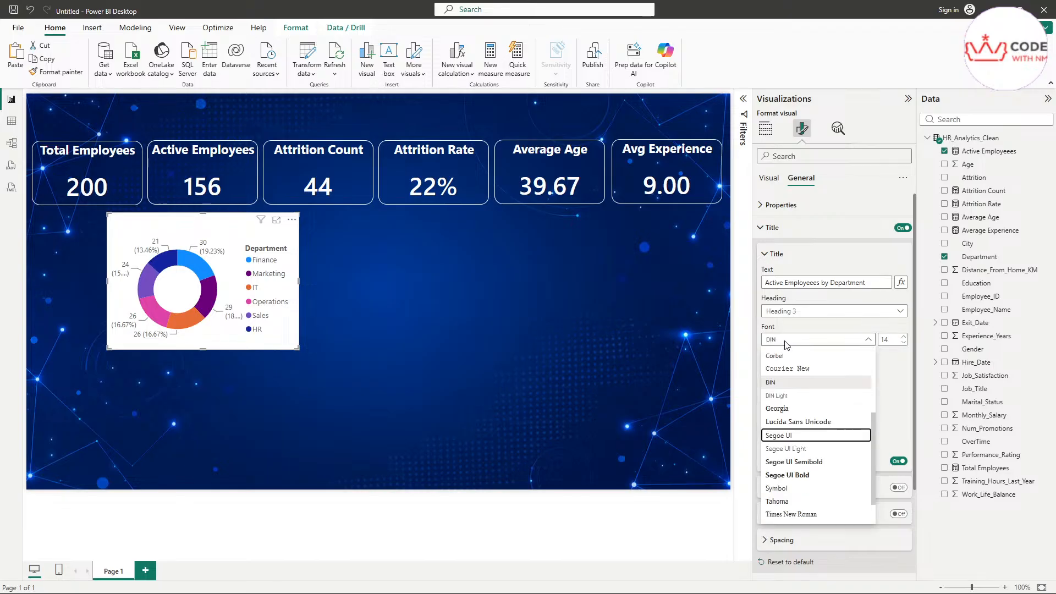
{"action": "left_click", "coordinate": [791, 436]}
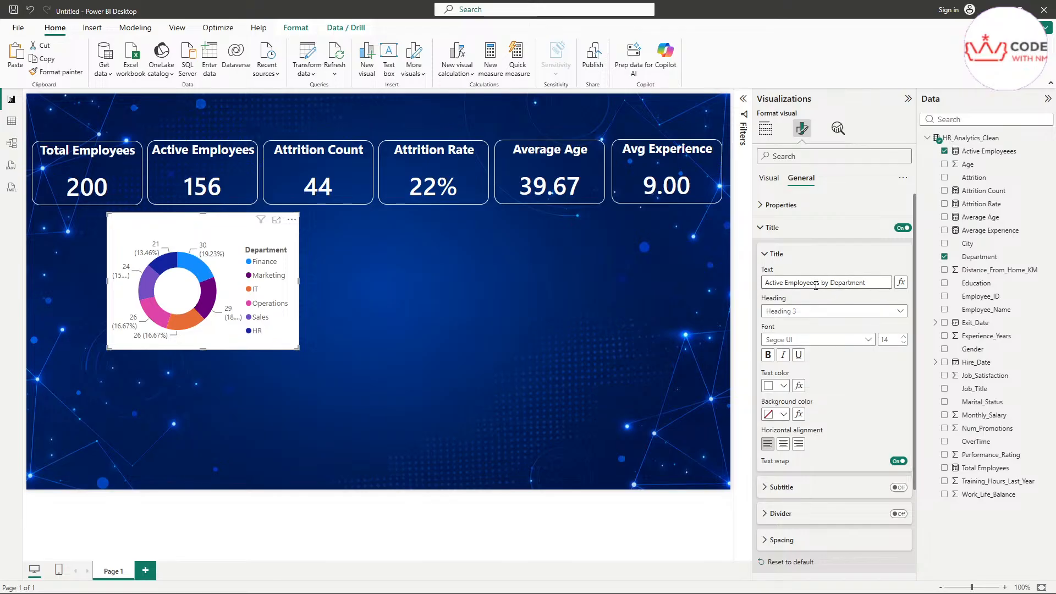
{"action": "left_click_drag", "start_coordinate": [819, 284], "coordinate": [694, 289]}
{"action": "type", "text": "Attr"}
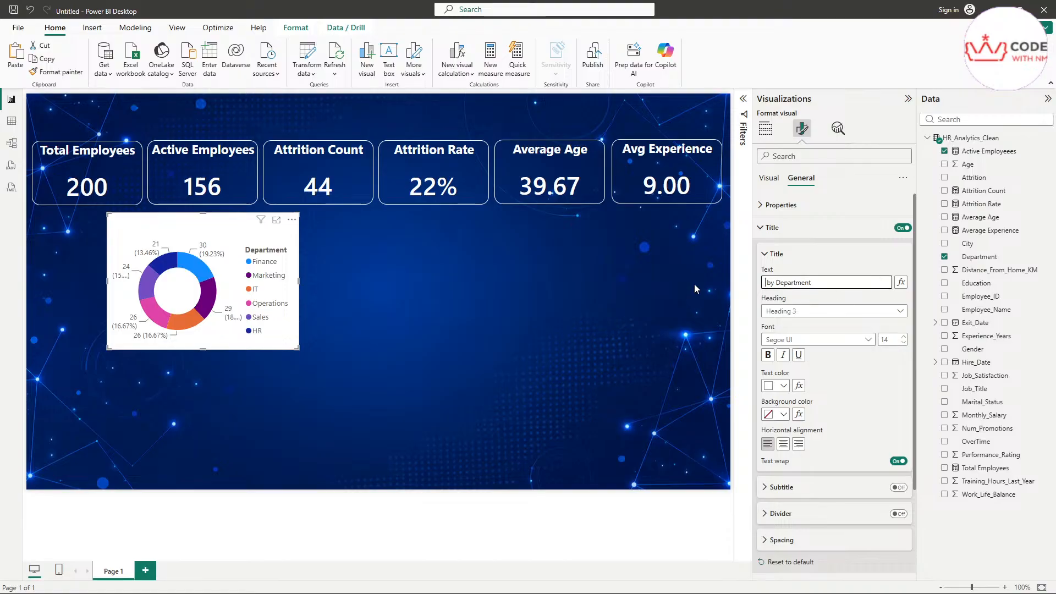
{"action": "type", "text": "ition"}
{"action": "left_click", "coordinate": [815, 256]}
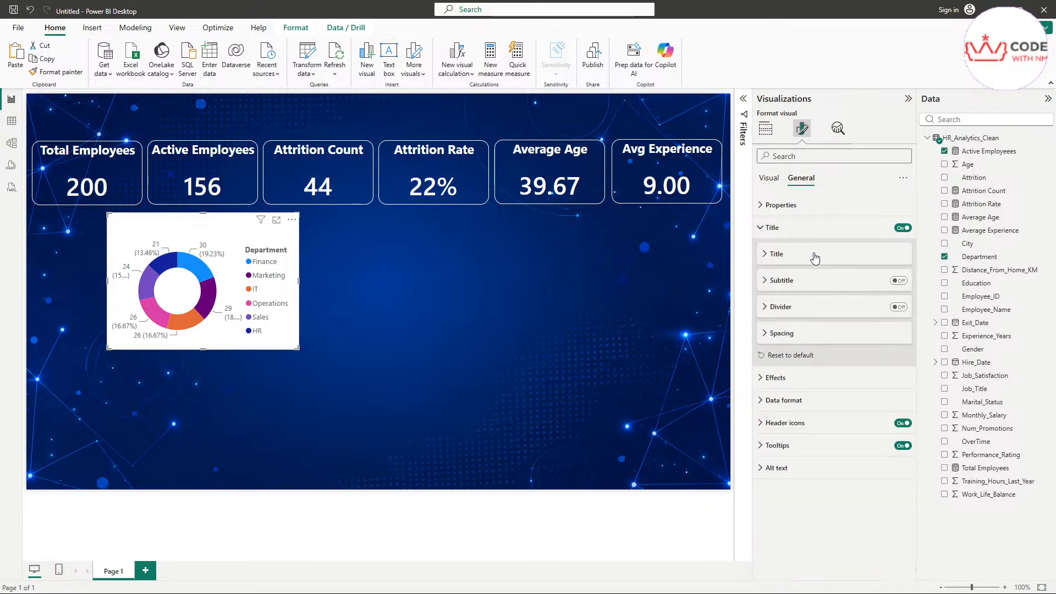
{"action": "left_click", "coordinate": [814, 255]}
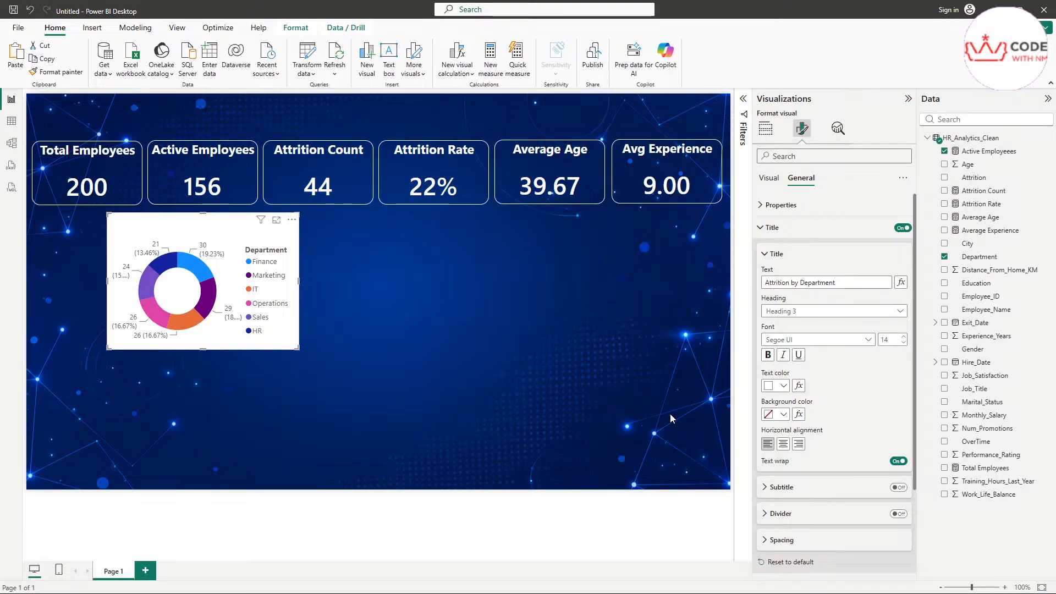
{"action": "scroll", "coordinate": [803, 435], "scroll_direction": "down", "scroll_amount": 3}
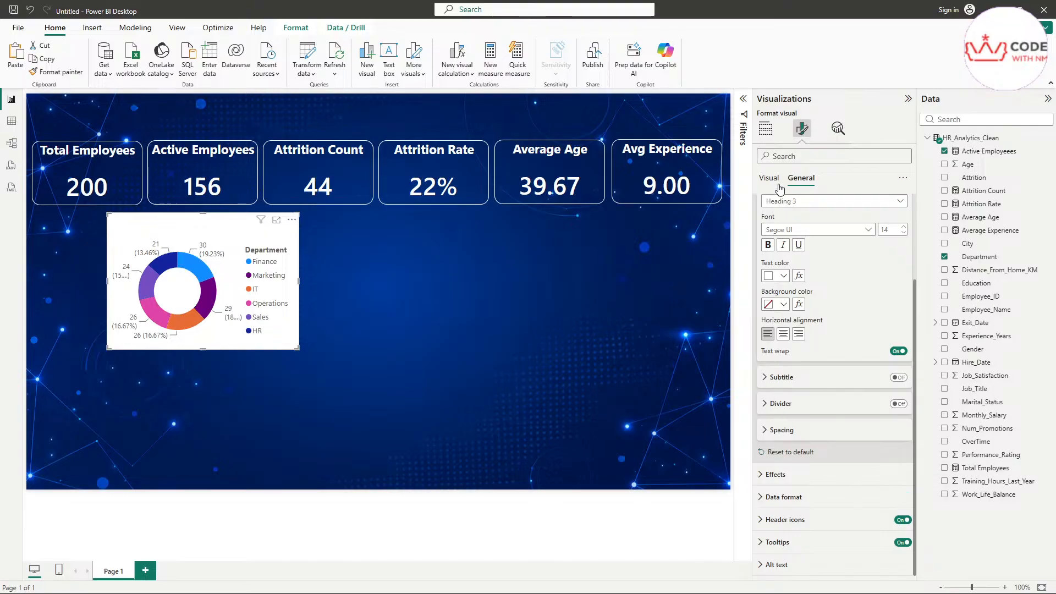
Step: Set the donut's background transparency to 85%
{"action": "left_click", "coordinate": [795, 478]}
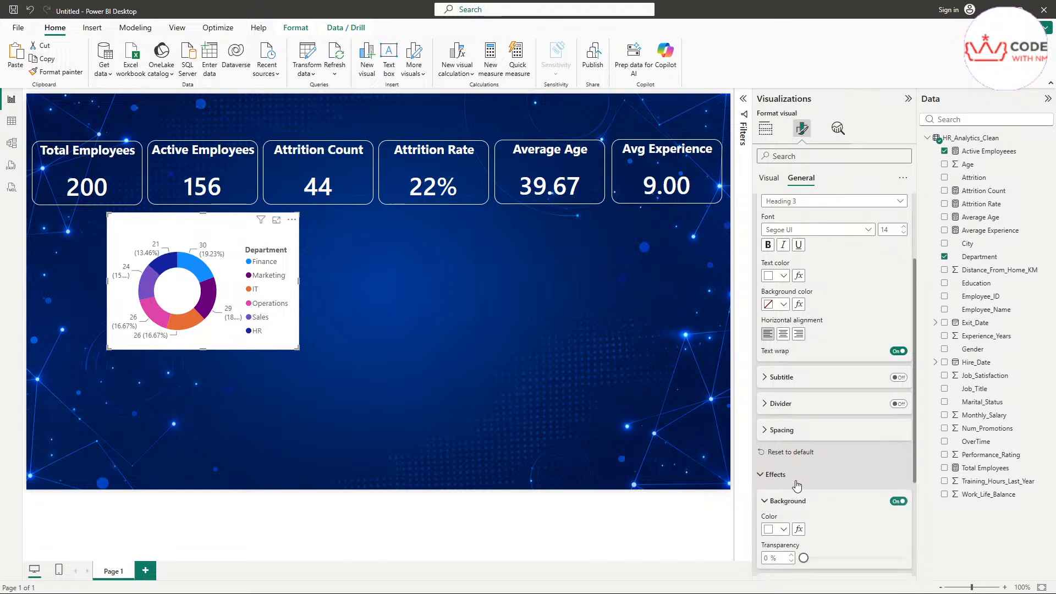
{"action": "scroll", "coordinate": [825, 440], "scroll_direction": "down", "scroll_amount": 3}
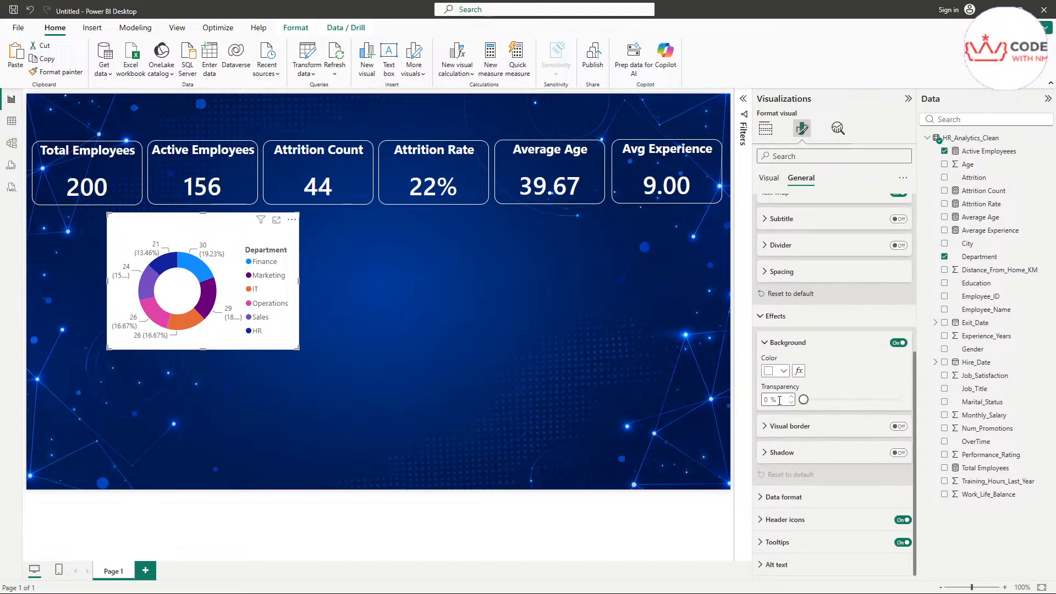
{"action": "left_click", "coordinate": [770, 399]}
{"action": "type", "text": "85"}
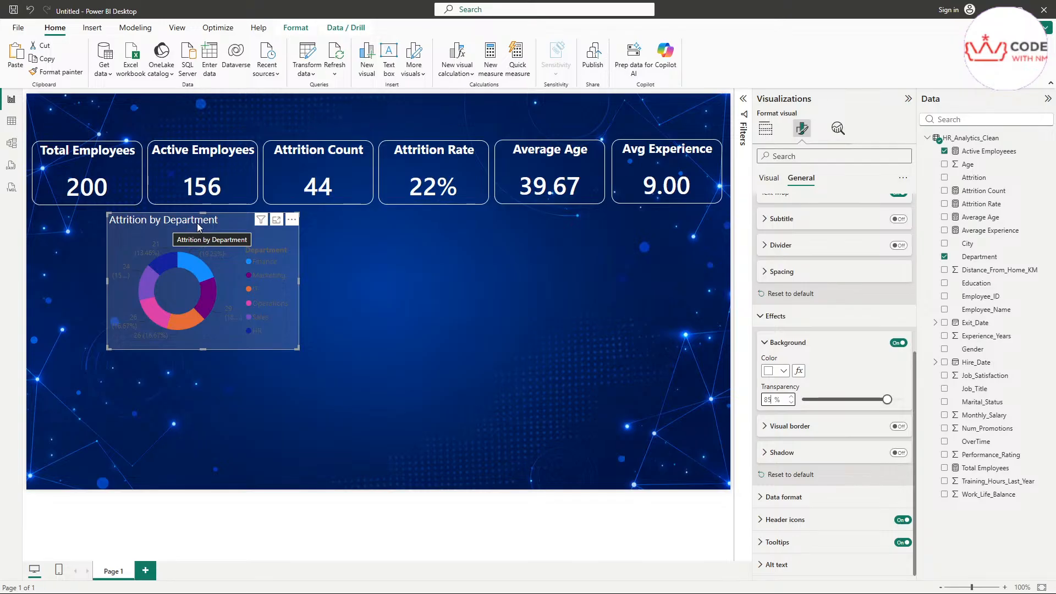
{"action": "scroll", "coordinate": [787, 310], "scroll_direction": "up", "scroll_amount": 2}
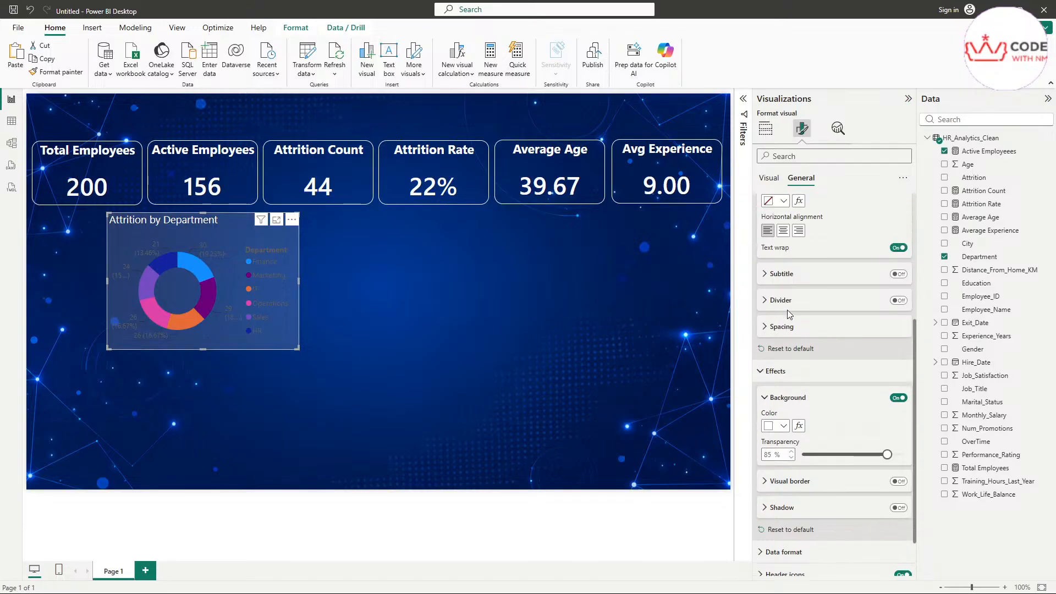
{"action": "scroll", "coordinate": [780, 285], "scroll_direction": "up", "scroll_amount": 5}
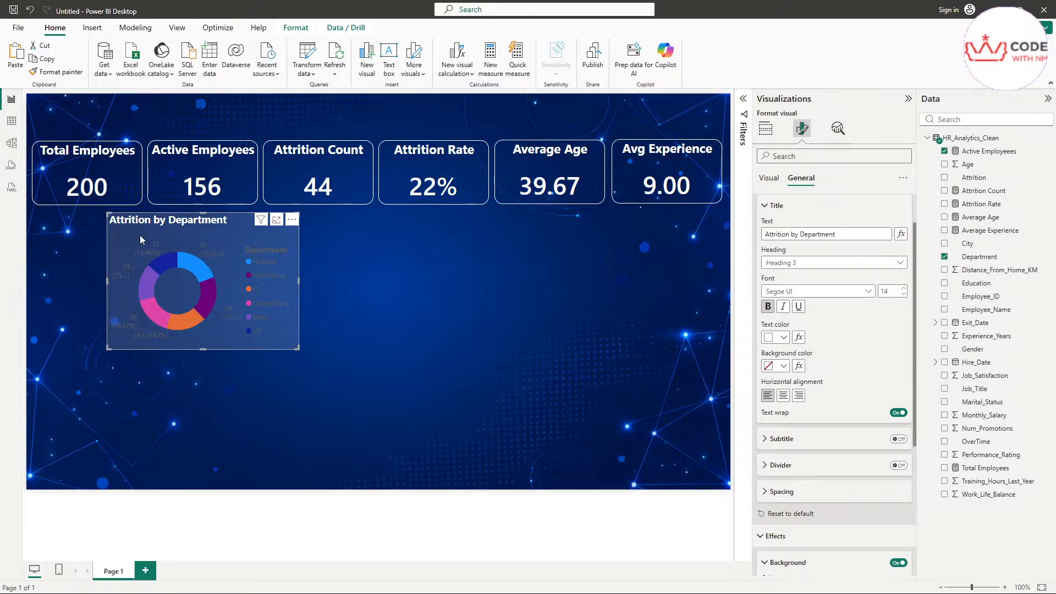
{"action": "scroll", "coordinate": [139, 235], "scroll_direction": "up", "scroll_amount": 5}
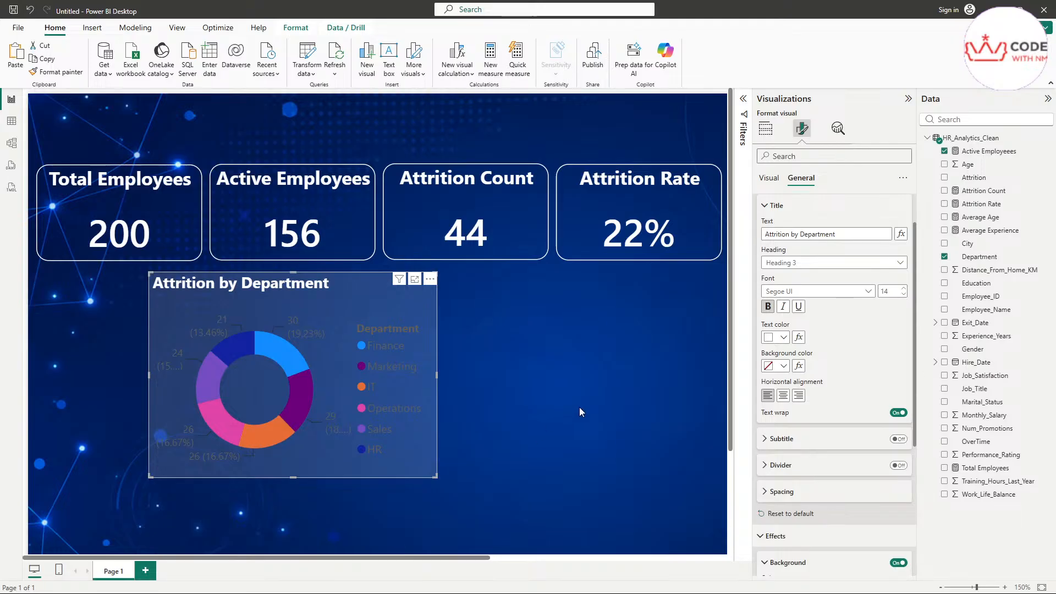
Step: Highlight the HR slice so the cards filter to 29, 21, 8 and 28%
{"action": "left_click", "coordinate": [506, 424]}
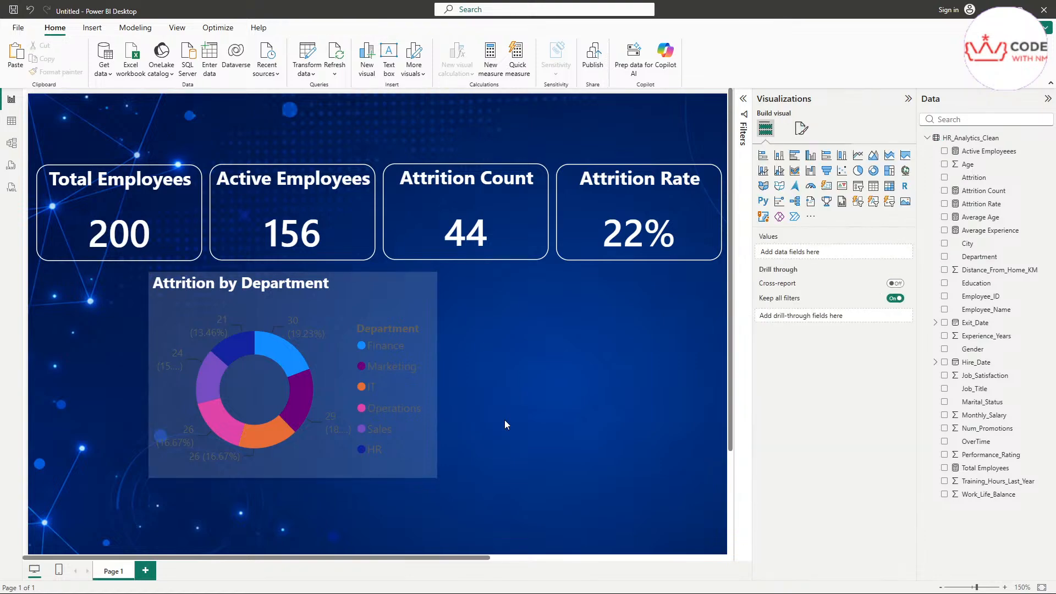
{"action": "left_click", "coordinate": [363, 456]}
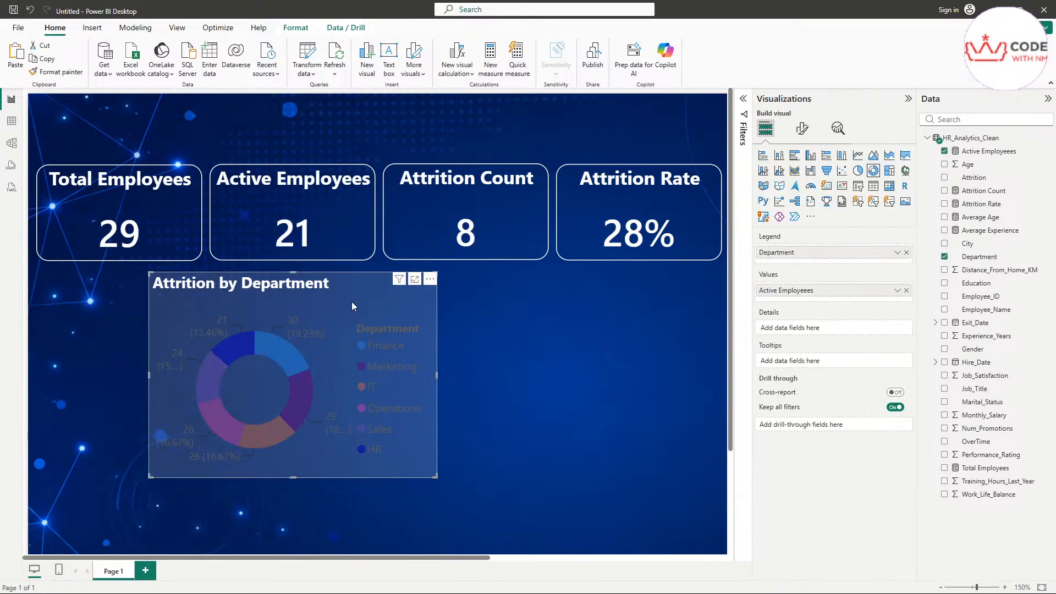
{"action": "left_click", "coordinate": [803, 130]}
Step: Give the donut a white visual border with 15 rounded corners, first at 9 px
{"action": "left_click", "coordinate": [803, 181]}
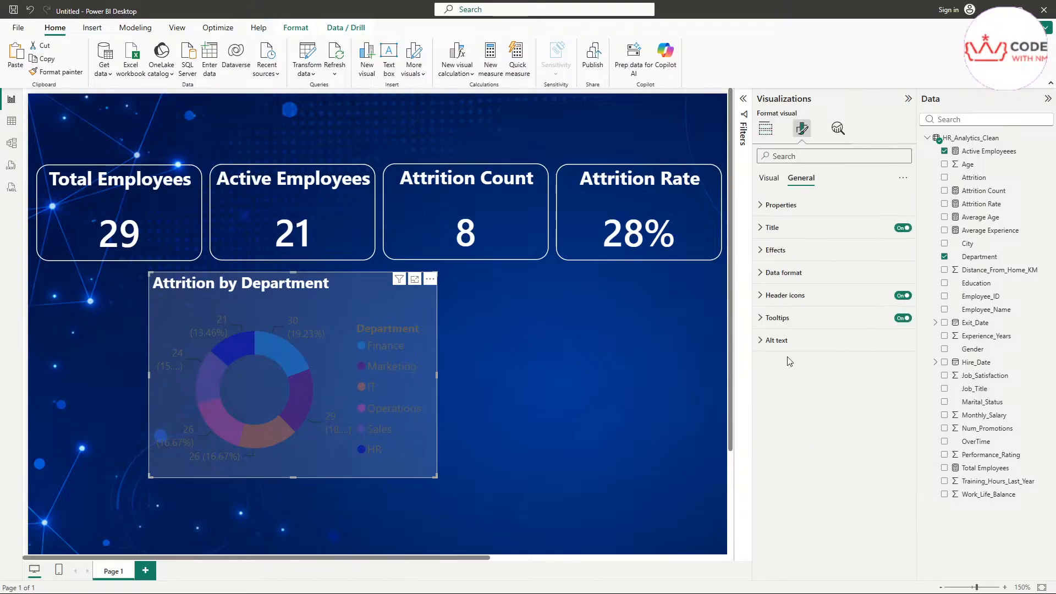
{"action": "left_click", "coordinate": [784, 254]}
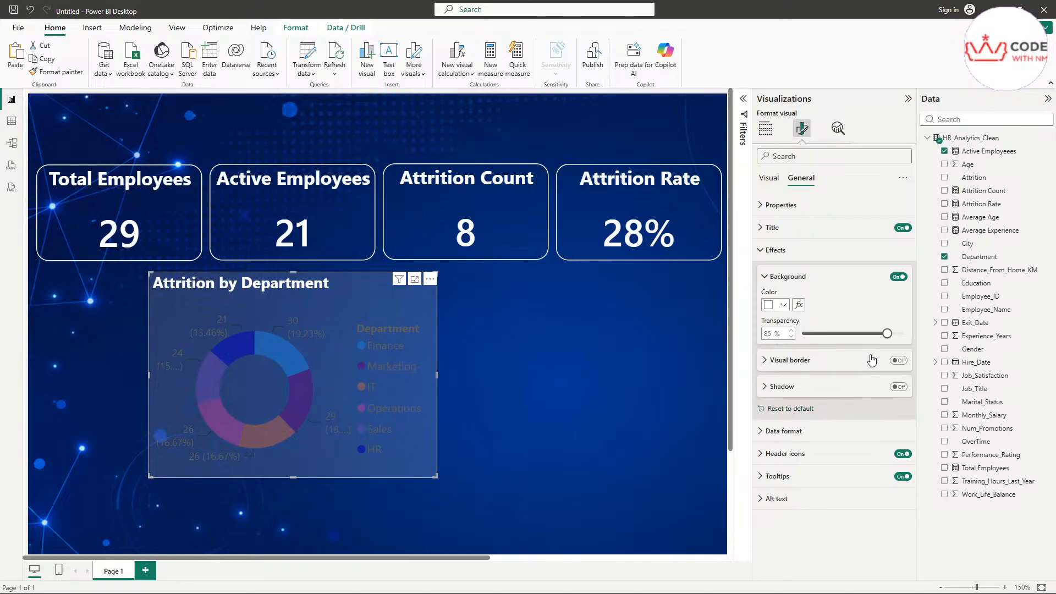
{"action": "left_click", "coordinate": [896, 361]}
{"action": "left_click", "coordinate": [790, 360]}
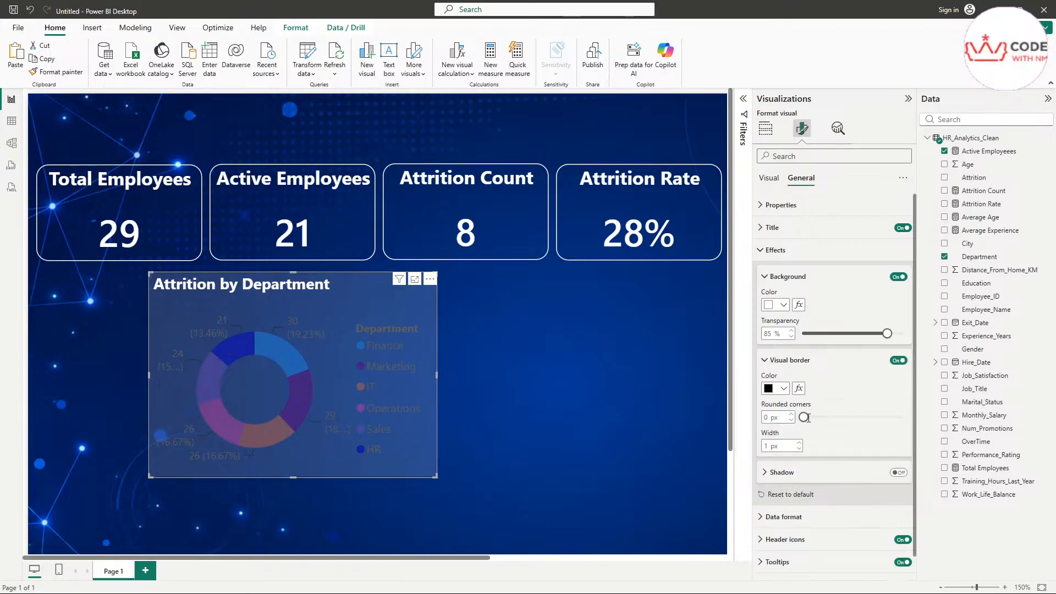
{"action": "left_click", "coordinate": [771, 417]}
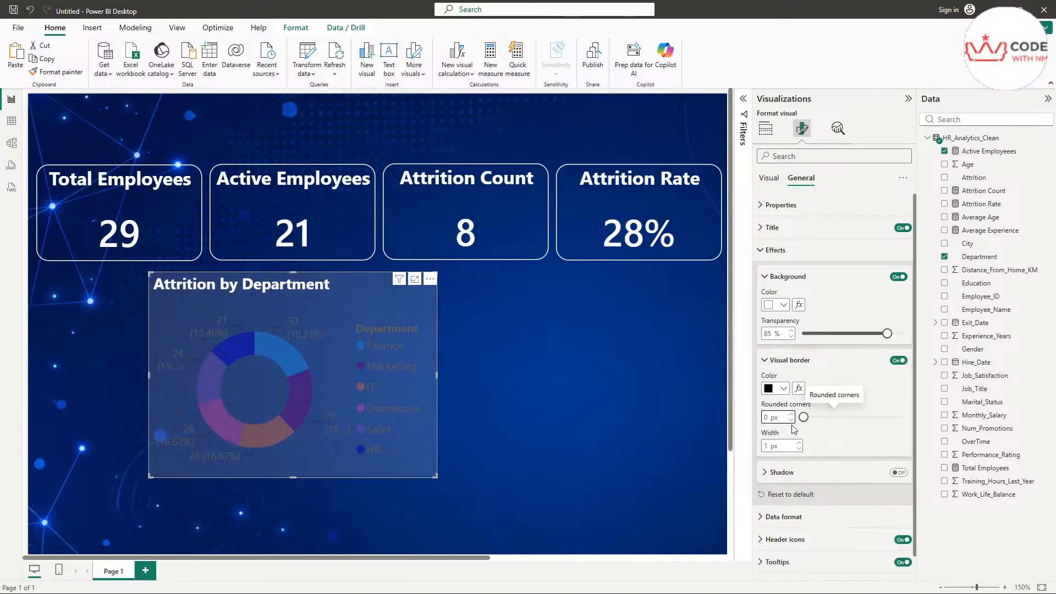
{"action": "type", "text": "15"}
{"action": "key", "text": "Delete"}
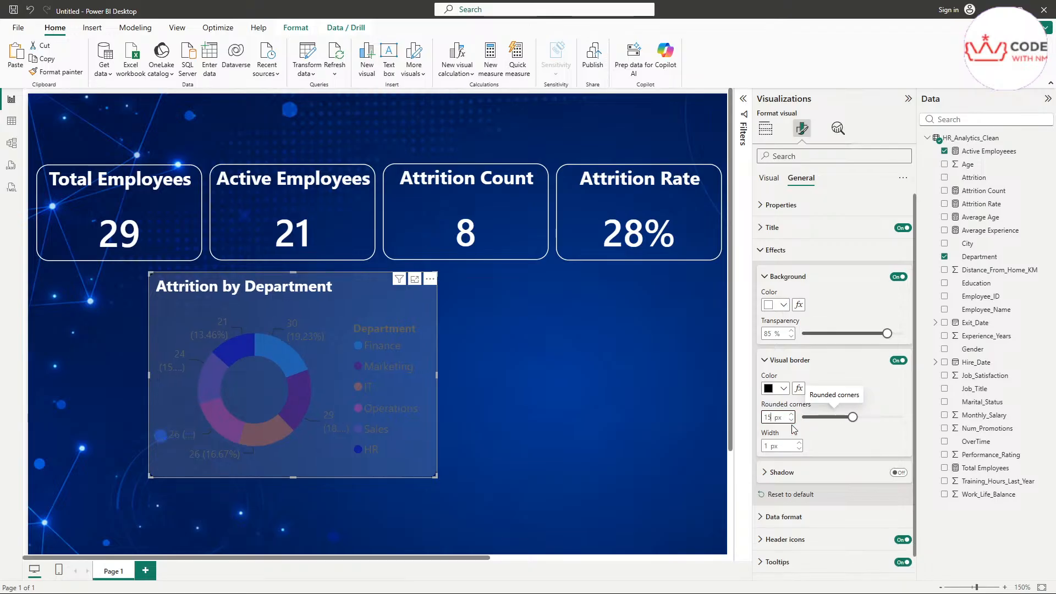
{"action": "left_click", "coordinate": [784, 389]}
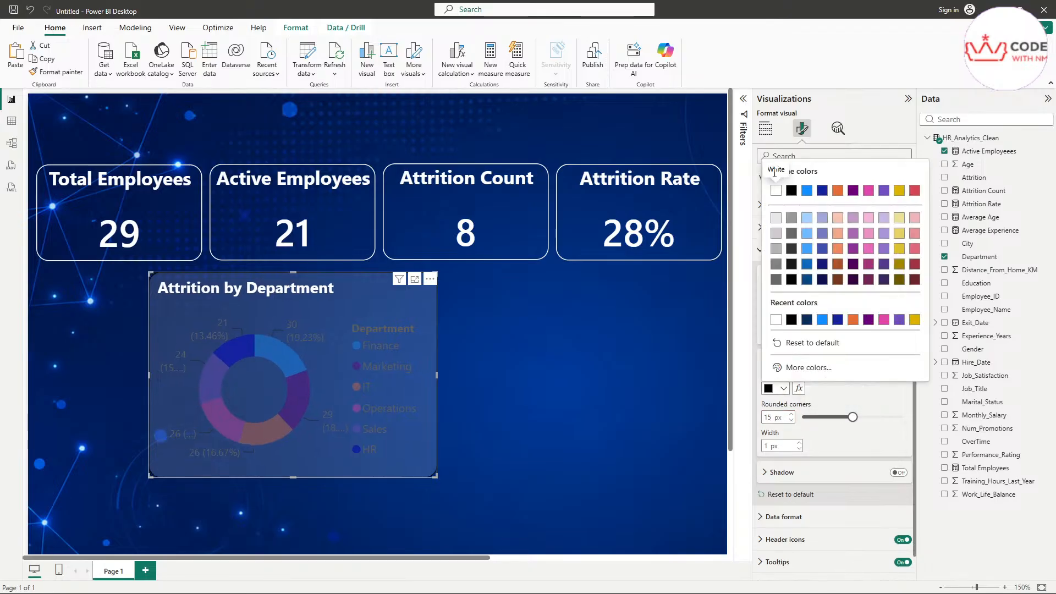
{"action": "left_click", "coordinate": [776, 192]}
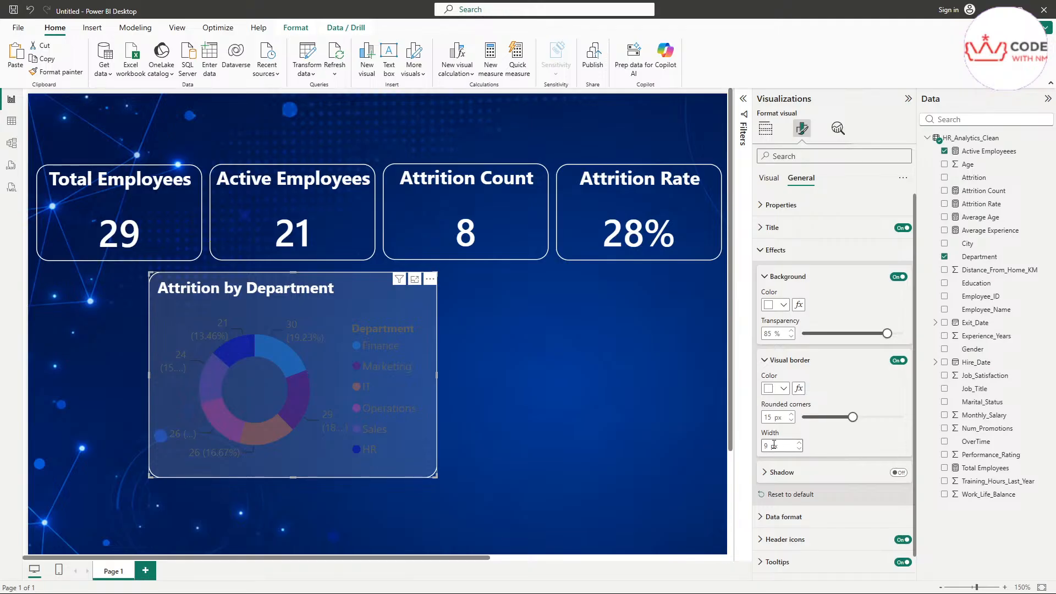
{"action": "left_click", "coordinate": [801, 444]}
{"action": "left_click", "coordinate": [801, 443]}
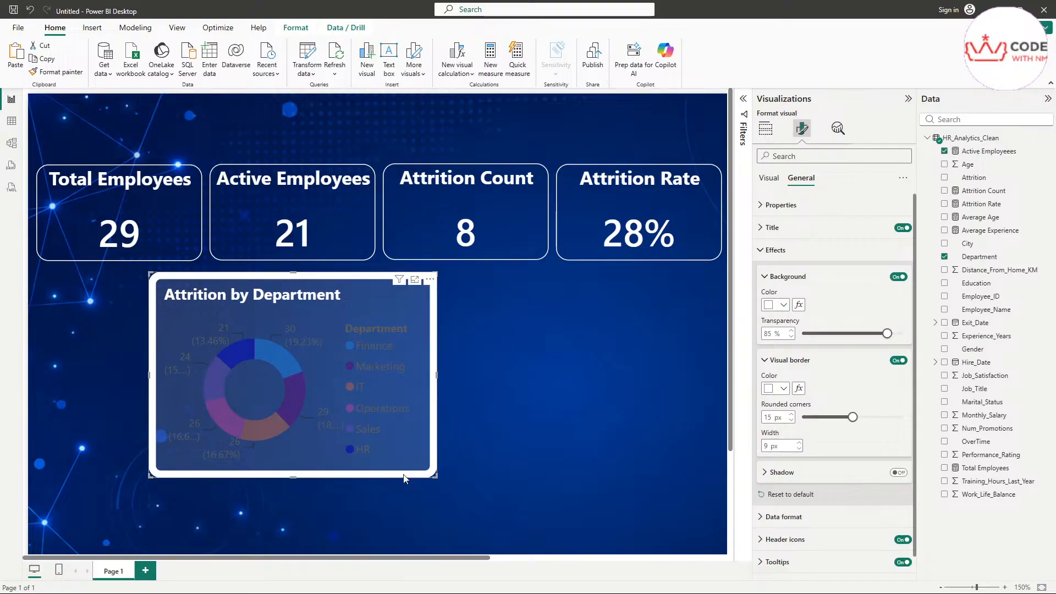
{"action": "left_click", "coordinate": [494, 375]}
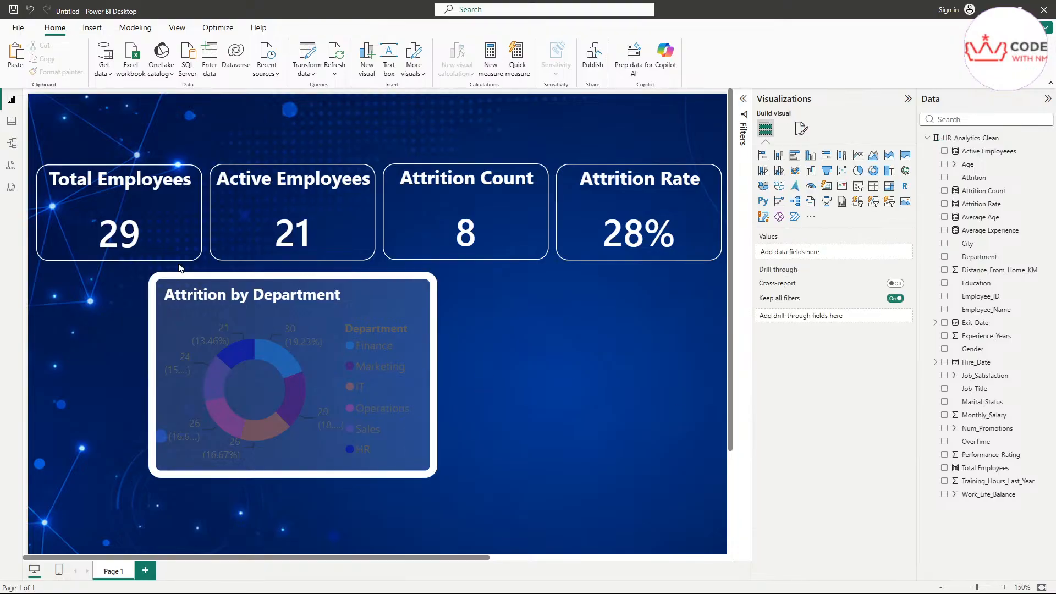
Step: Reduce the donut's border width to 1 px
{"action": "left_click", "coordinate": [328, 430]}
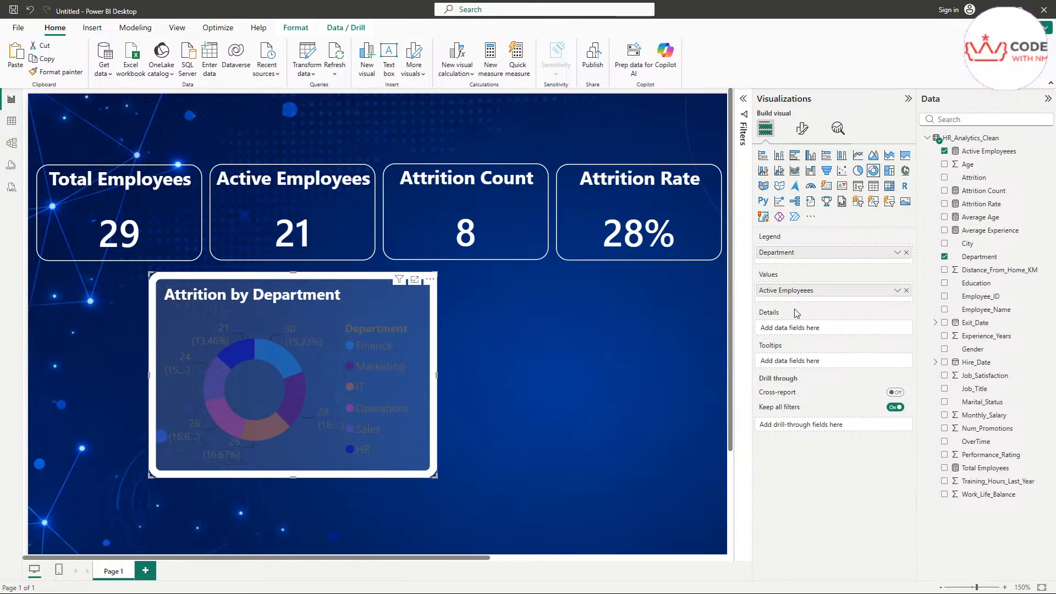
{"action": "left_click", "coordinate": [802, 129]}
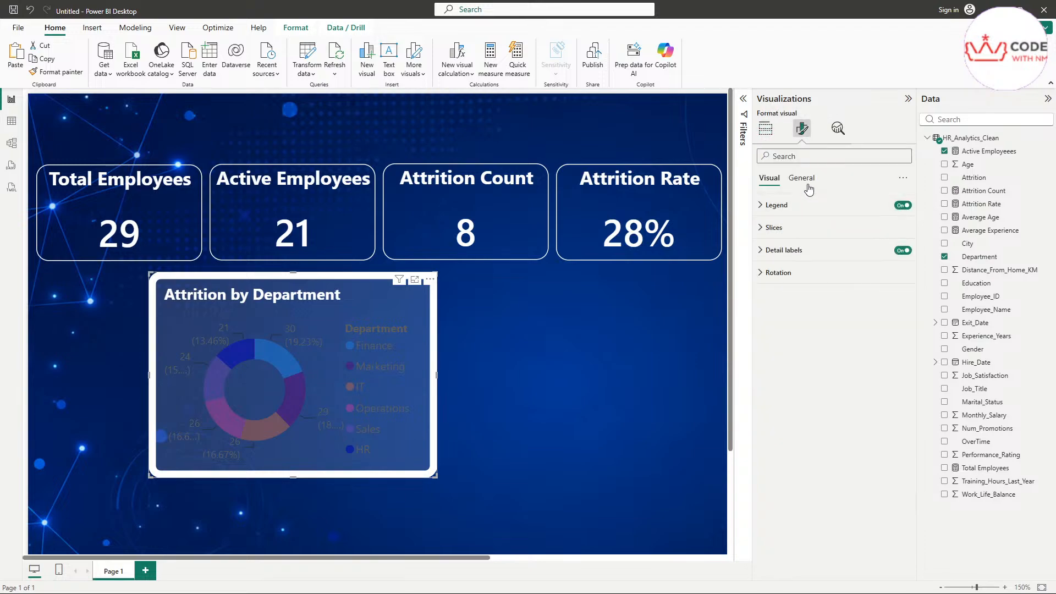
{"action": "left_click", "coordinate": [803, 179]}
{"action": "left_click", "coordinate": [786, 274]}
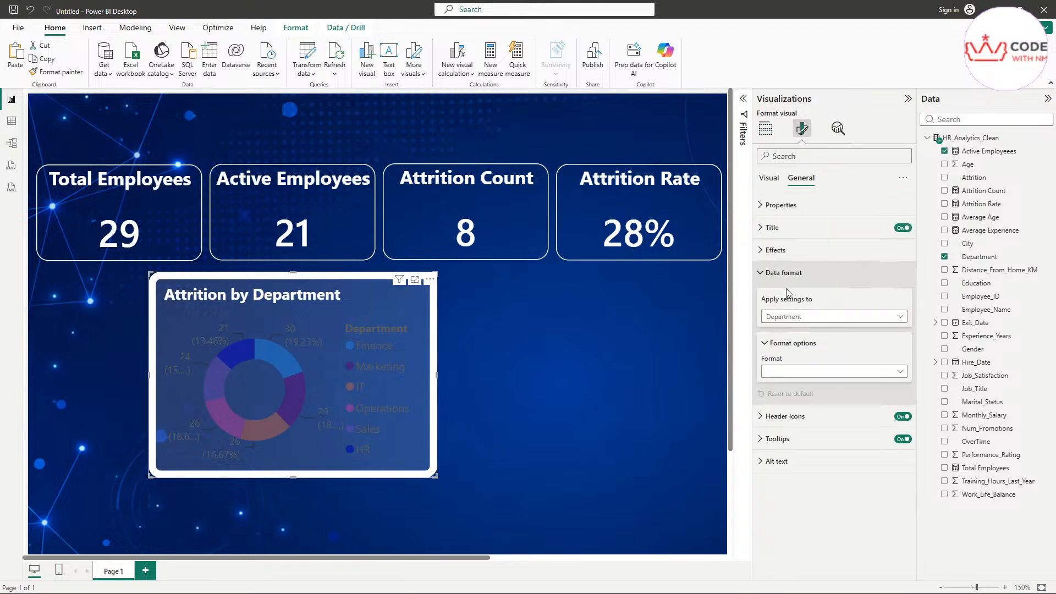
{"action": "left_click", "coordinate": [781, 252]}
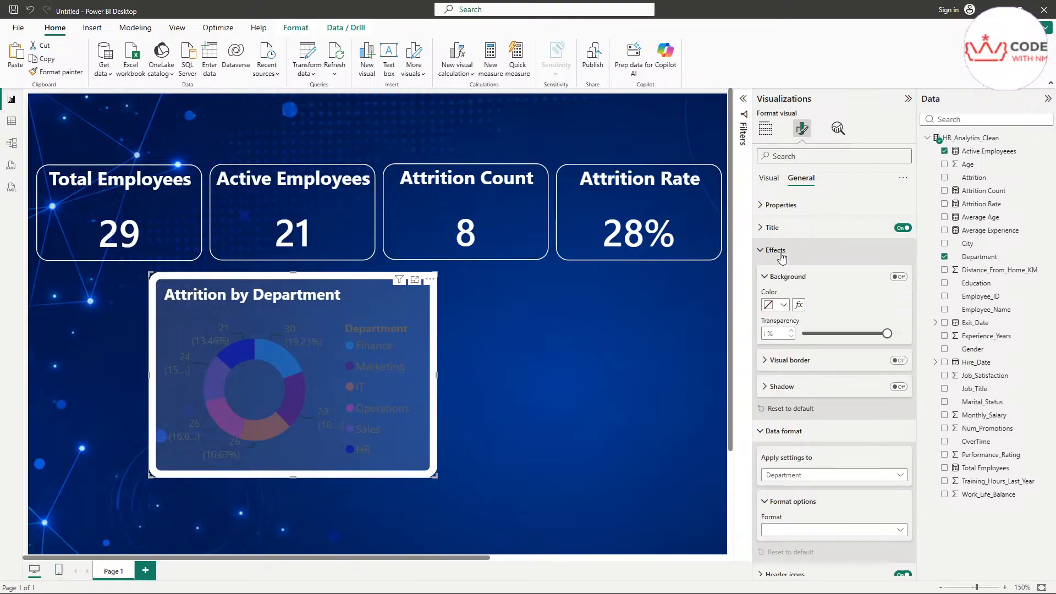
{"action": "left_click", "coordinate": [786, 361]}
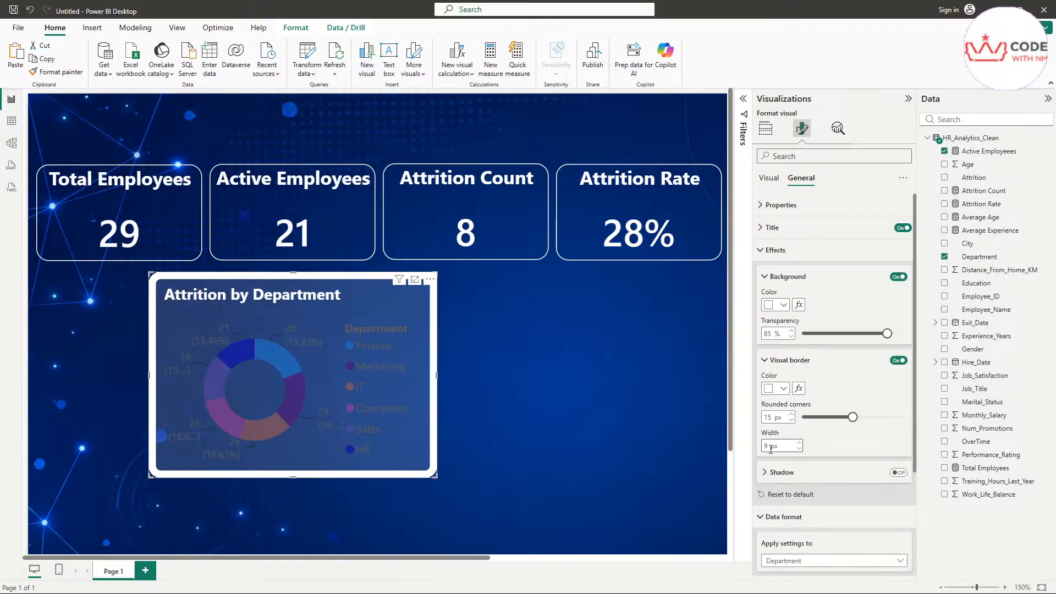
{"action": "left_click", "coordinate": [765, 447]}
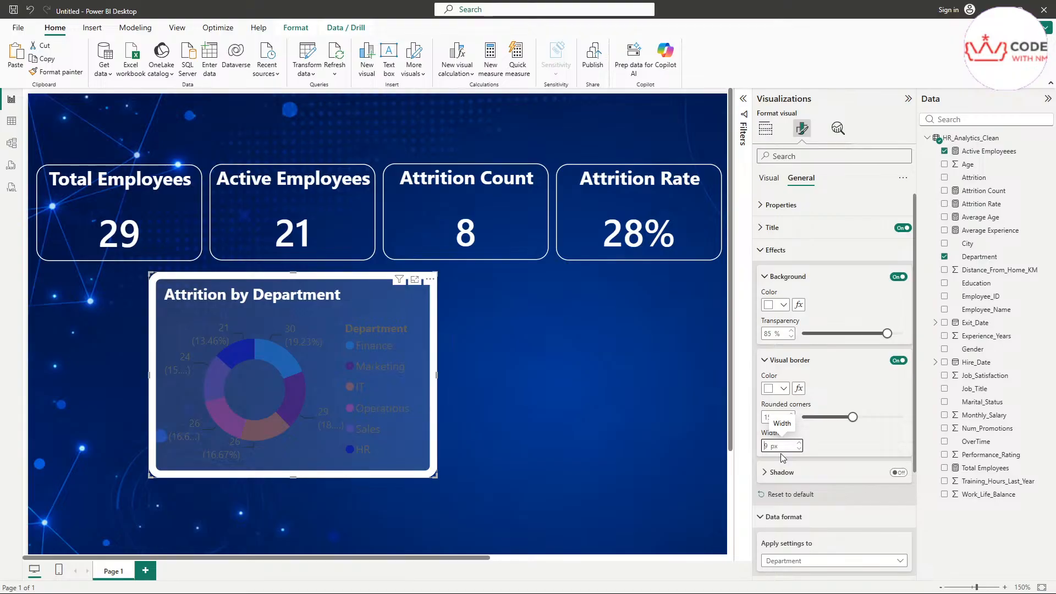
{"action": "type", "text": "1"}
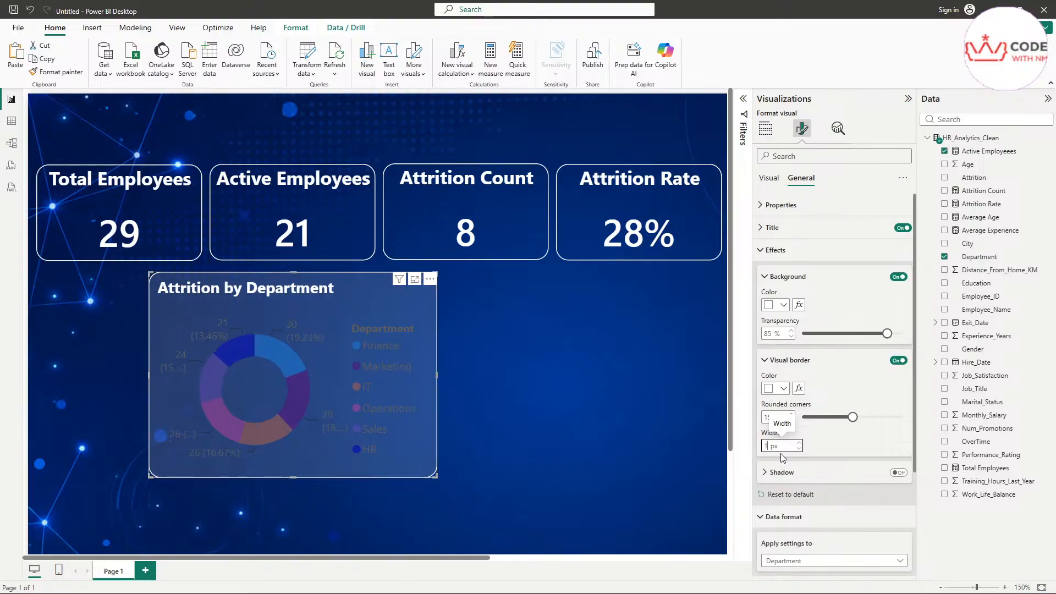
{"action": "left_click", "coordinate": [847, 447]}
{"action": "left_click", "coordinate": [559, 374]}
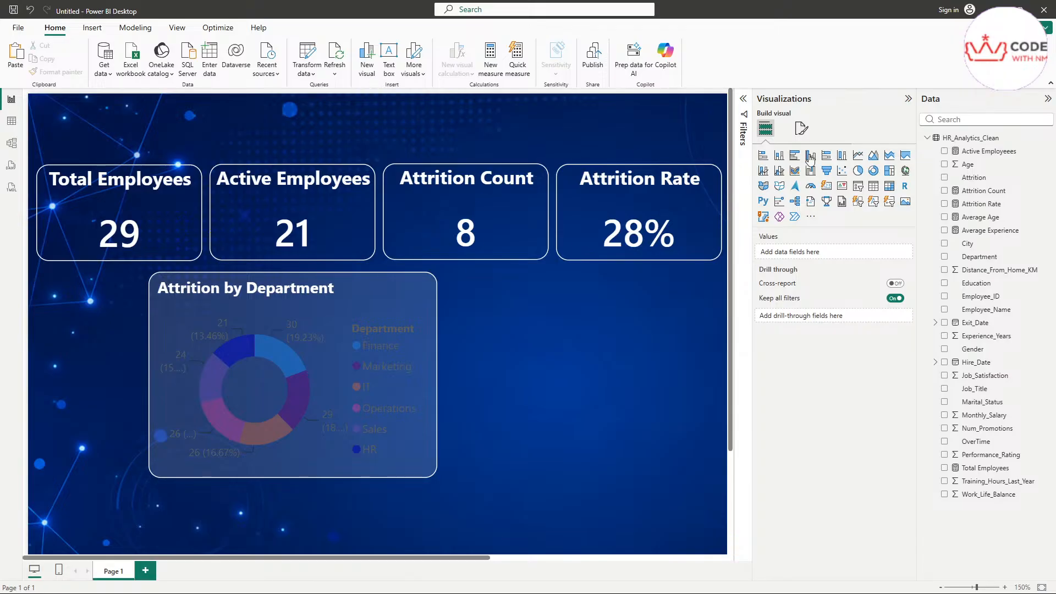
Step: Make the donut legend labels bold white and turn the Department legend title off
{"action": "left_click", "coordinate": [273, 318]}
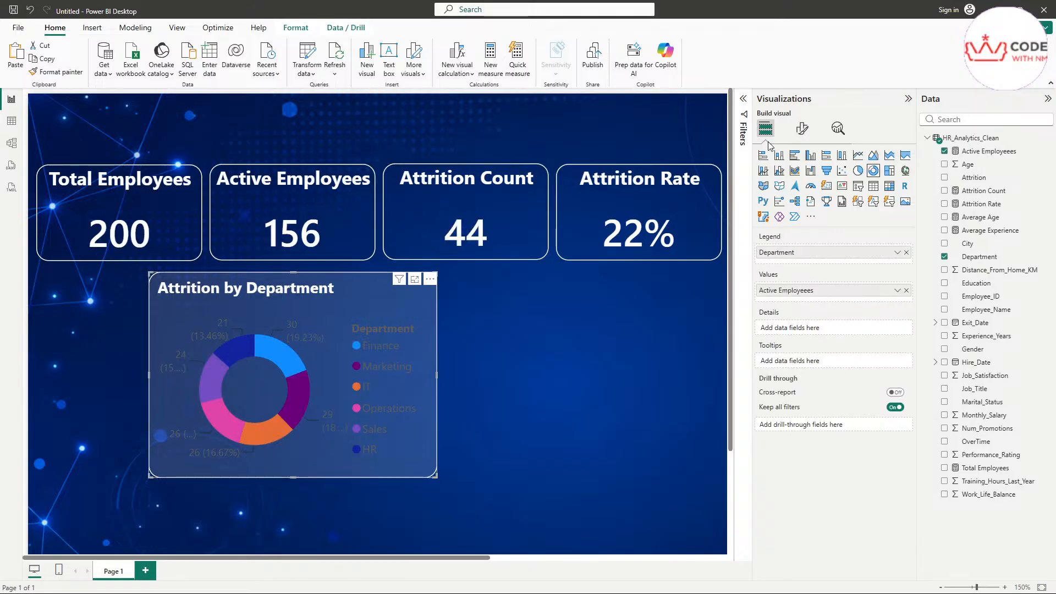
{"action": "left_click", "coordinate": [802, 128]}
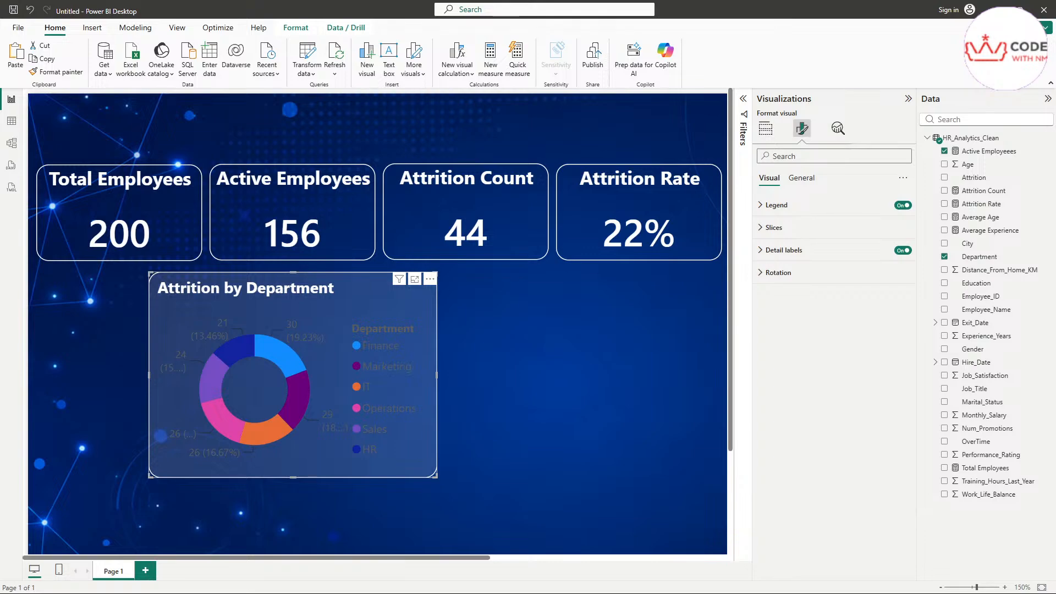
{"action": "left_click", "coordinate": [780, 207]}
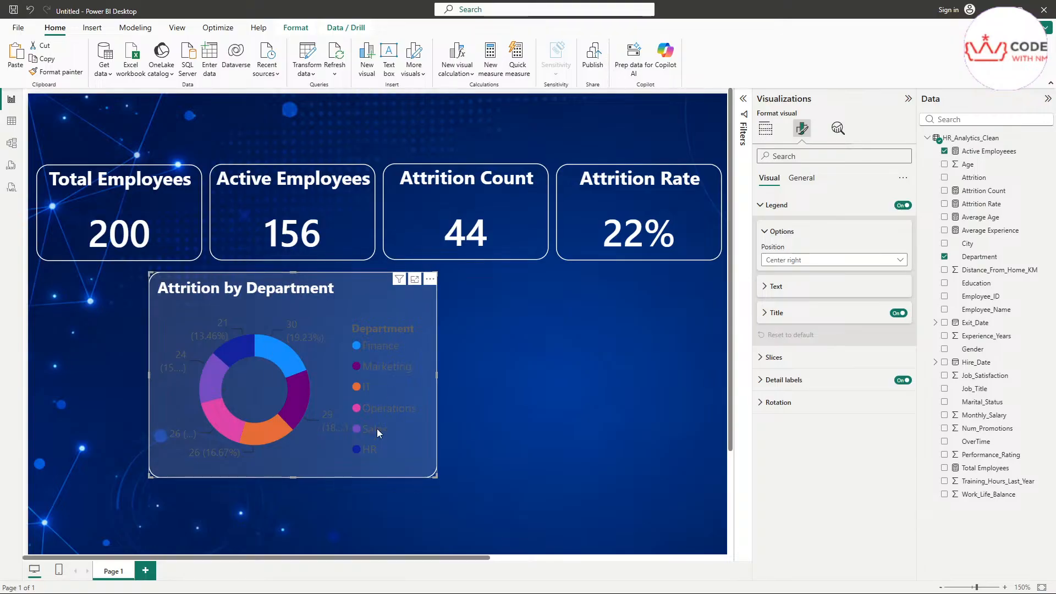
{"action": "left_click", "coordinate": [772, 286]}
{"action": "left_click", "coordinate": [770, 361]}
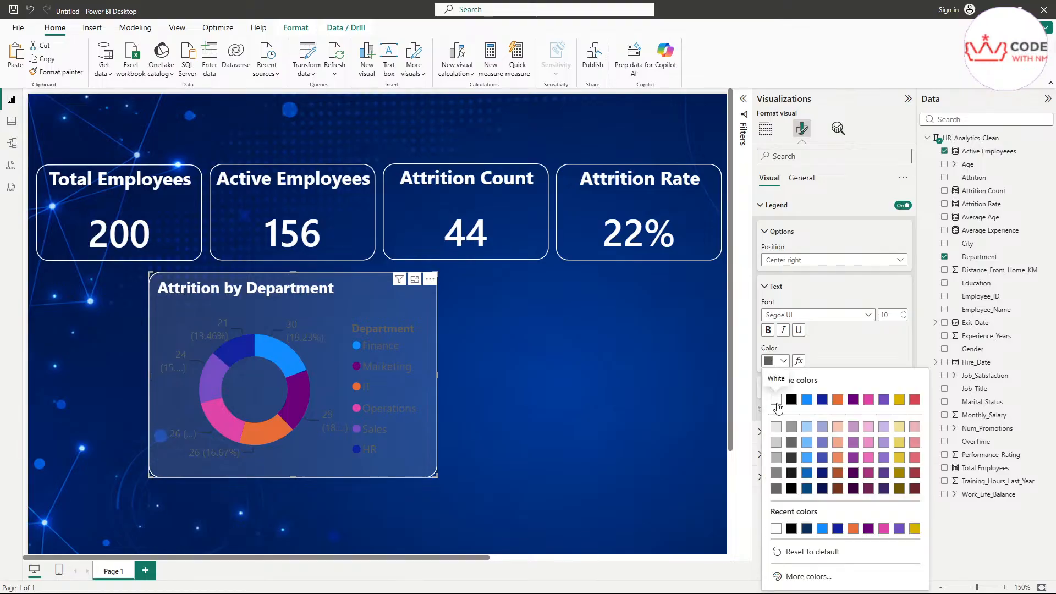
{"action": "left_click", "coordinate": [776, 400]}
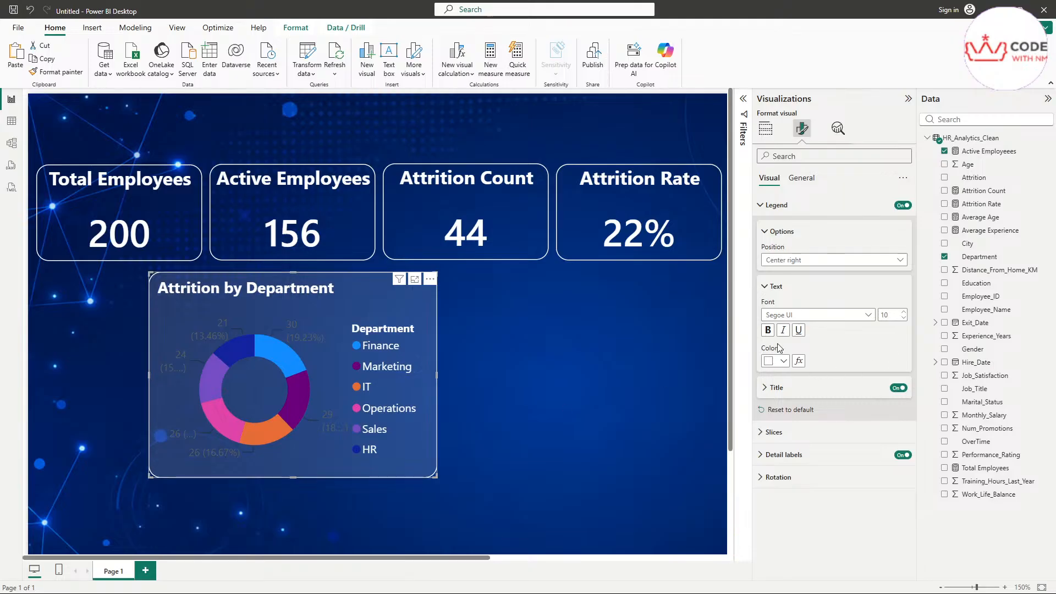
{"action": "left_click", "coordinate": [767, 330]}
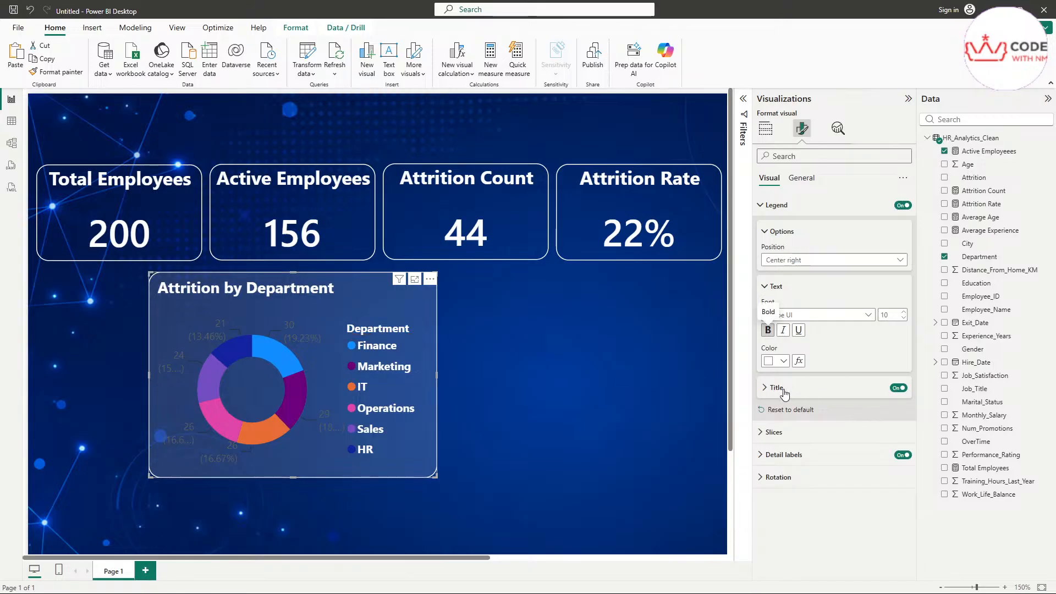
{"action": "left_click", "coordinate": [897, 388]}
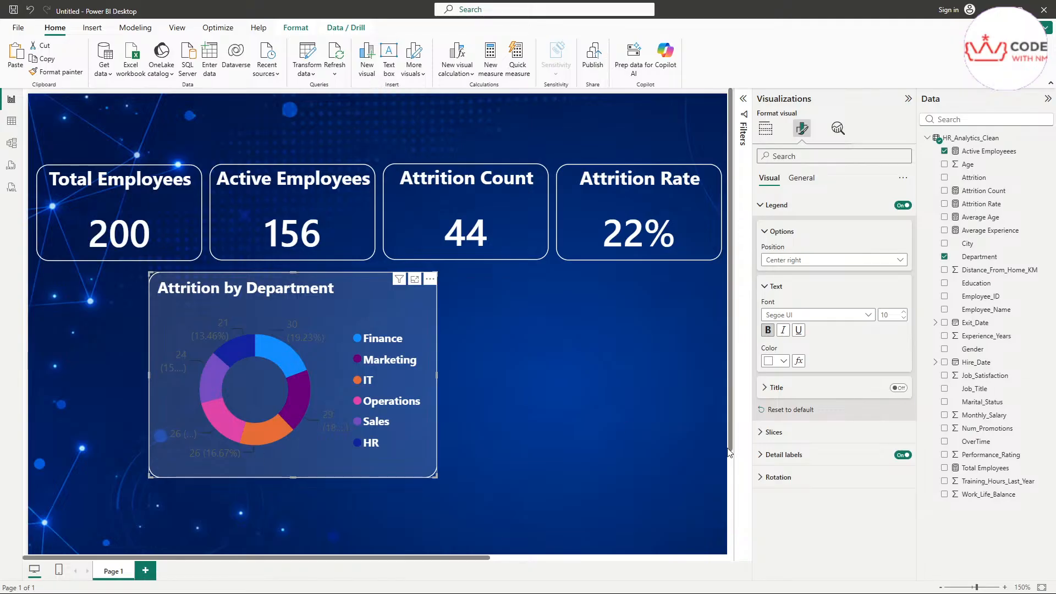
{"action": "left_click", "coordinate": [765, 233]}
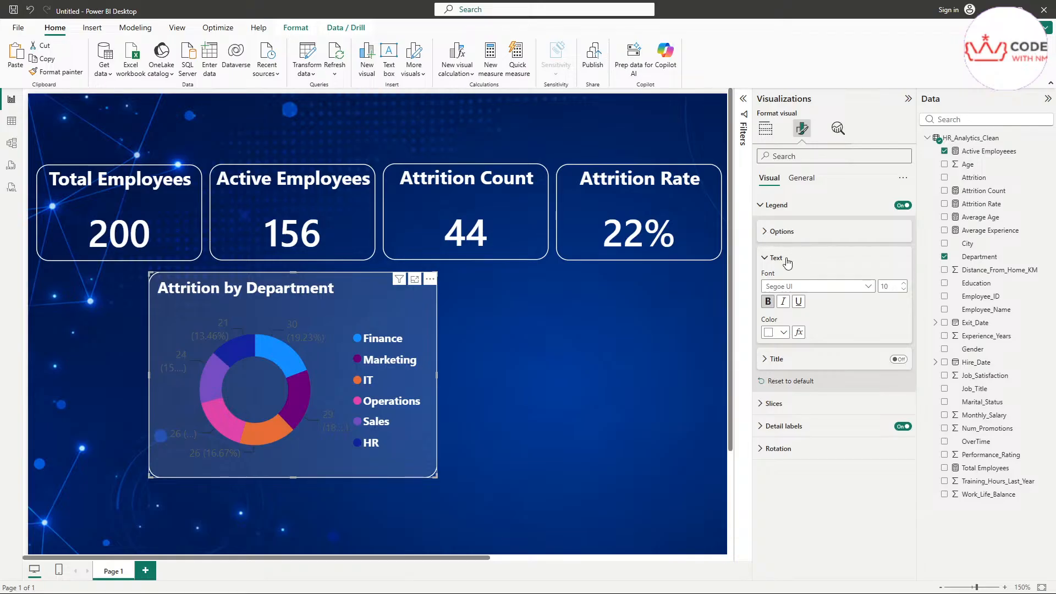
{"action": "left_click", "coordinate": [781, 258]}
Step: Make the donut's detail labels white, bold and font size 10
{"action": "left_click", "coordinate": [778, 207]}
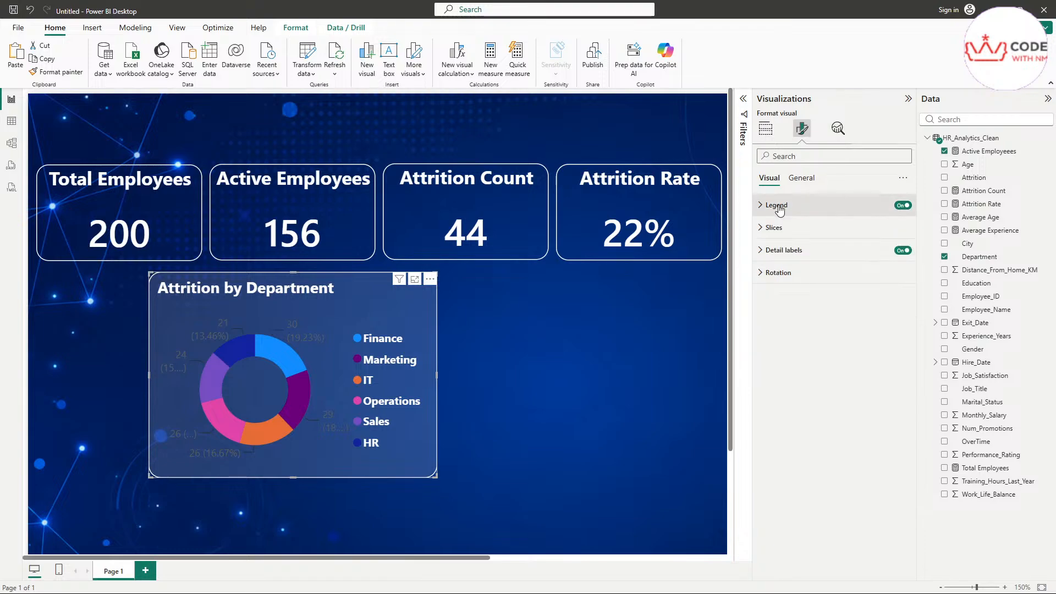
{"action": "left_click", "coordinate": [780, 252]}
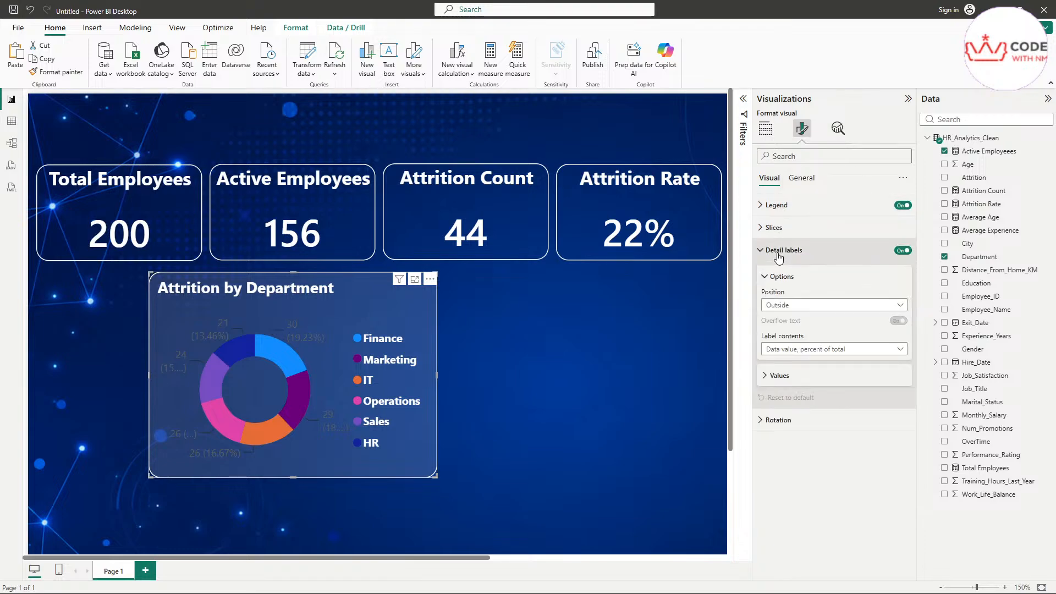
{"action": "left_click", "coordinate": [779, 375]}
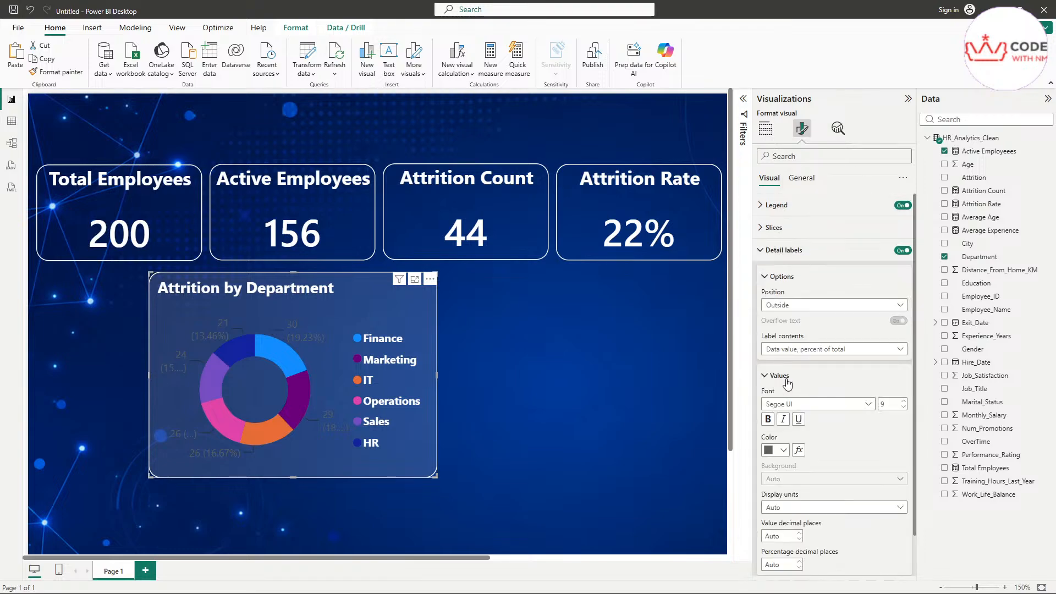
{"action": "scroll", "coordinate": [790, 372], "scroll_direction": "down", "scroll_amount": 2}
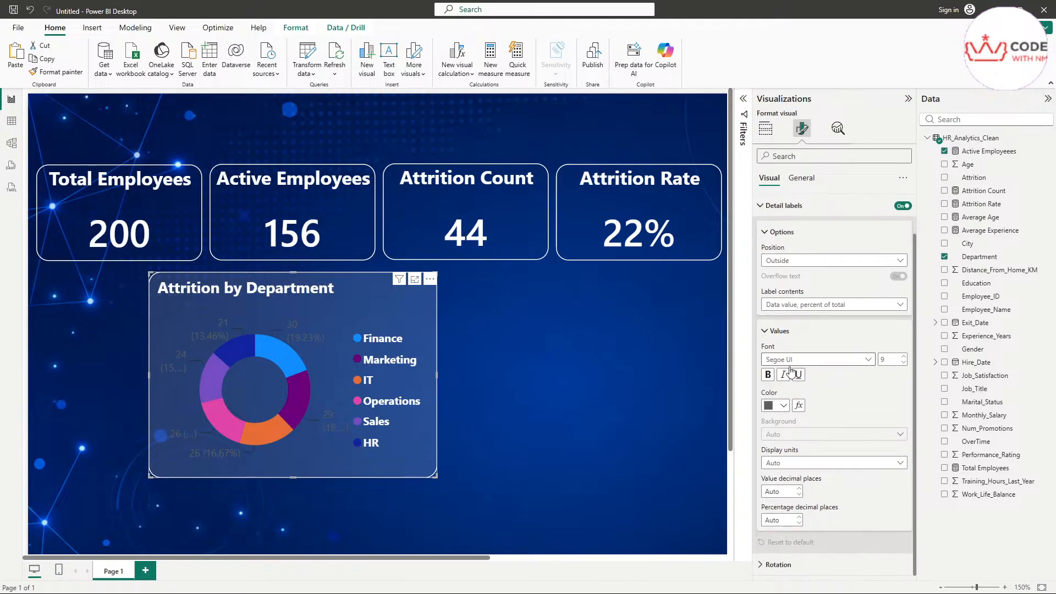
{"action": "left_click", "coordinate": [770, 407]}
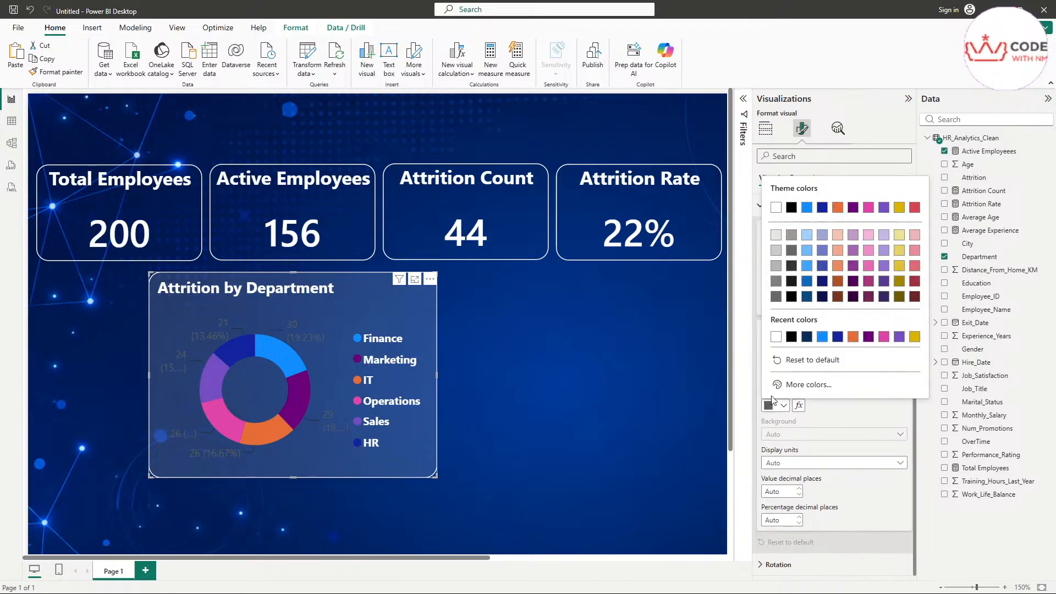
{"action": "left_click", "coordinate": [775, 211]}
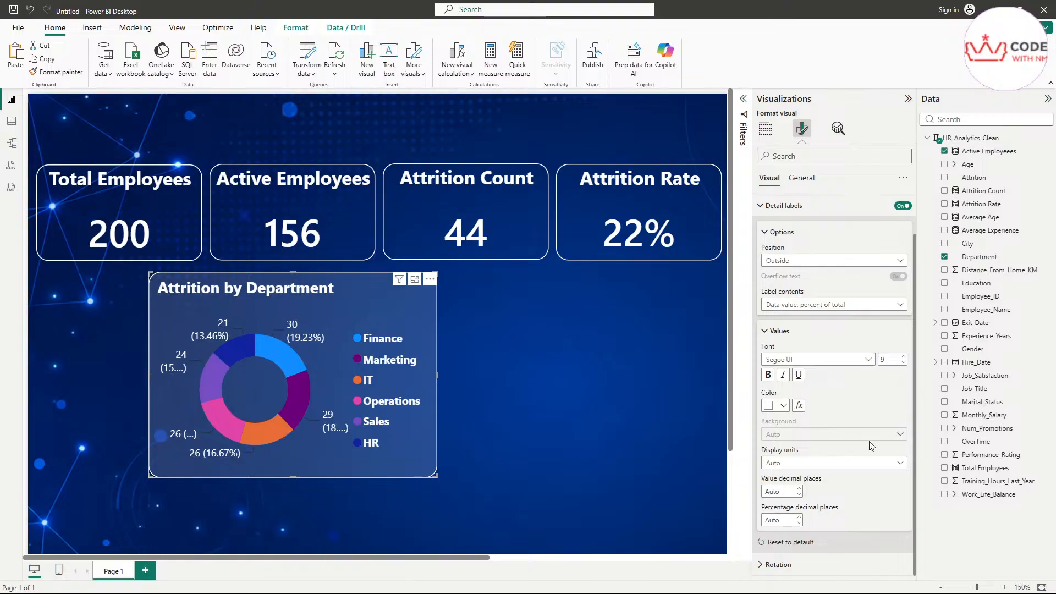
{"action": "double_click", "coordinate": [889, 360]}
{"action": "left_click", "coordinate": [768, 376]}
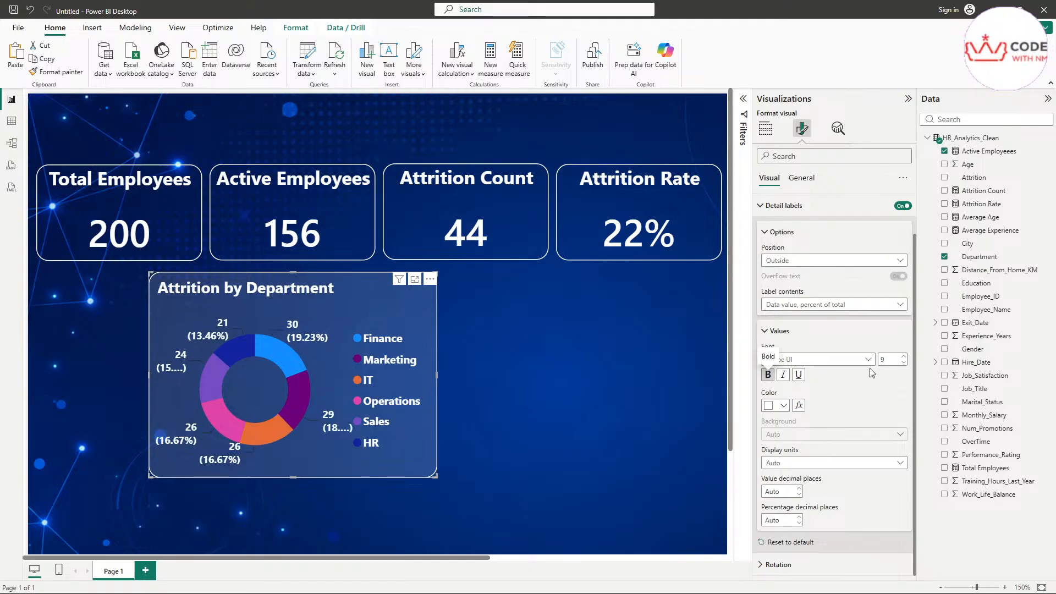
{"action": "left_click", "coordinate": [904, 357]}
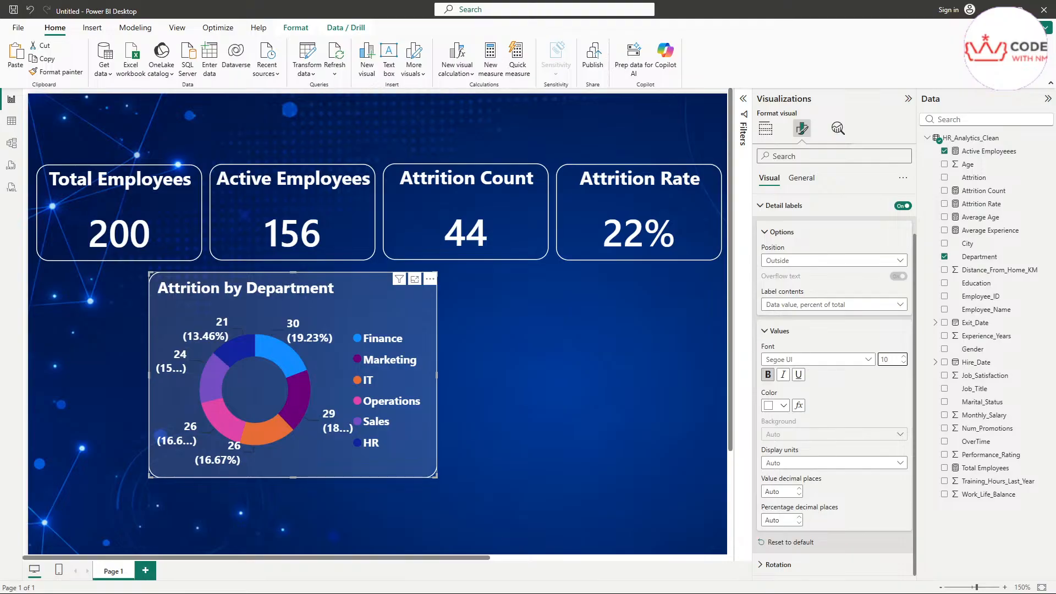
{"action": "left_click", "coordinate": [515, 345]}
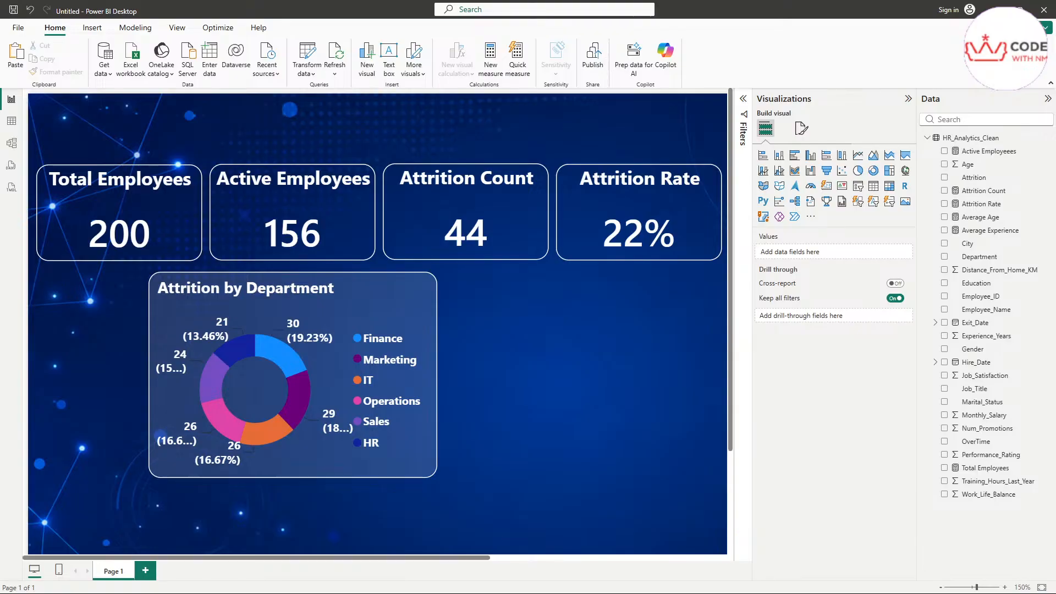
{"action": "left_click_drag", "start_coordinate": [1055, 91], "coordinate": [751, 151]}
{"action": "scroll", "coordinate": [680, 373], "scroll_direction": "up", "scroll_amount": 5}
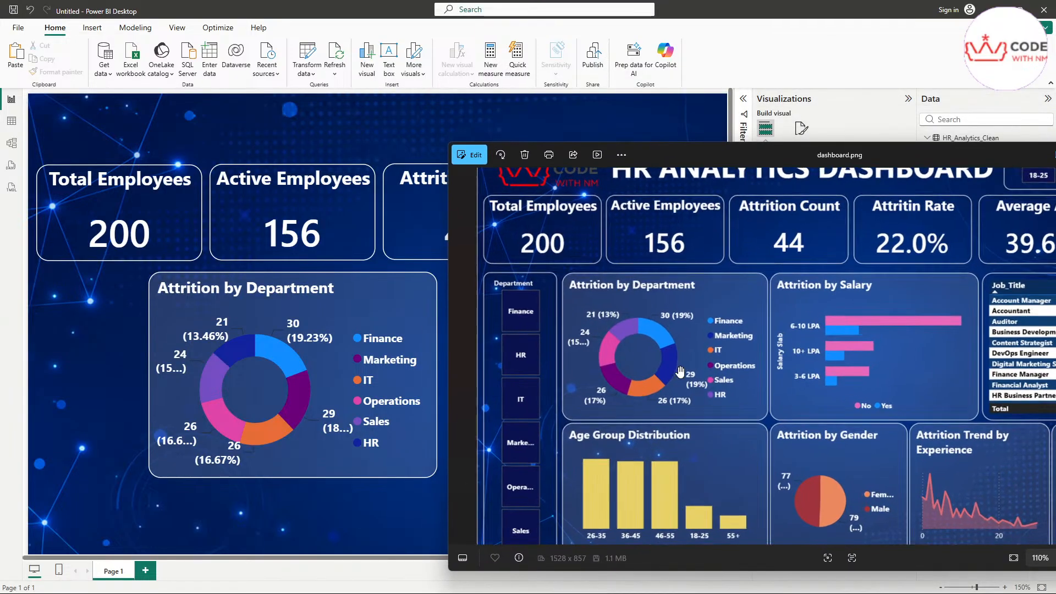
{"action": "scroll", "coordinate": [681, 373], "scroll_direction": "up", "scroll_amount": 1}
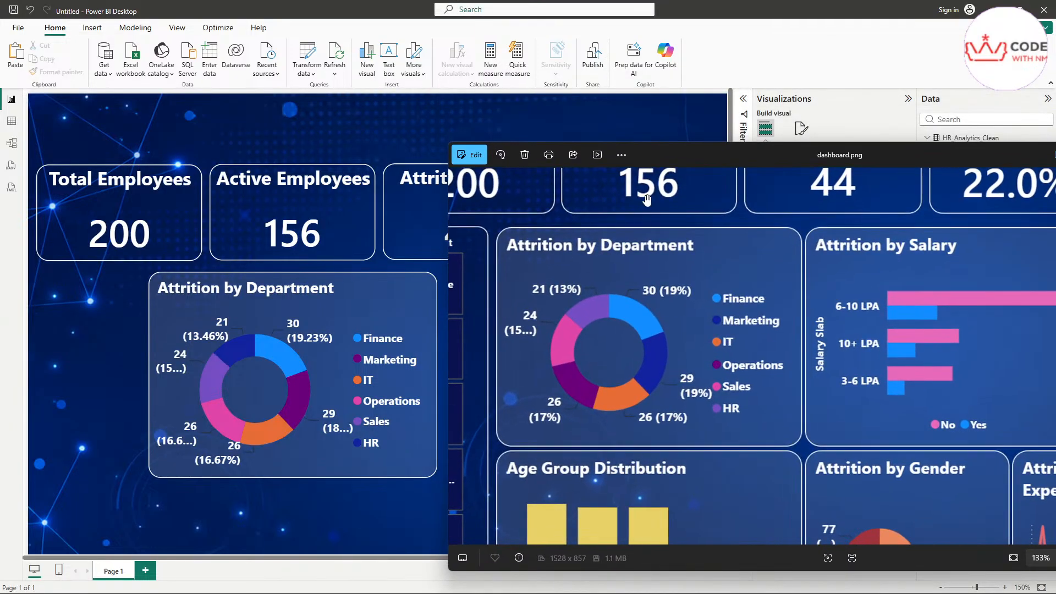
{"action": "left_click_drag", "start_coordinate": [678, 157], "coordinate": [685, 180]}
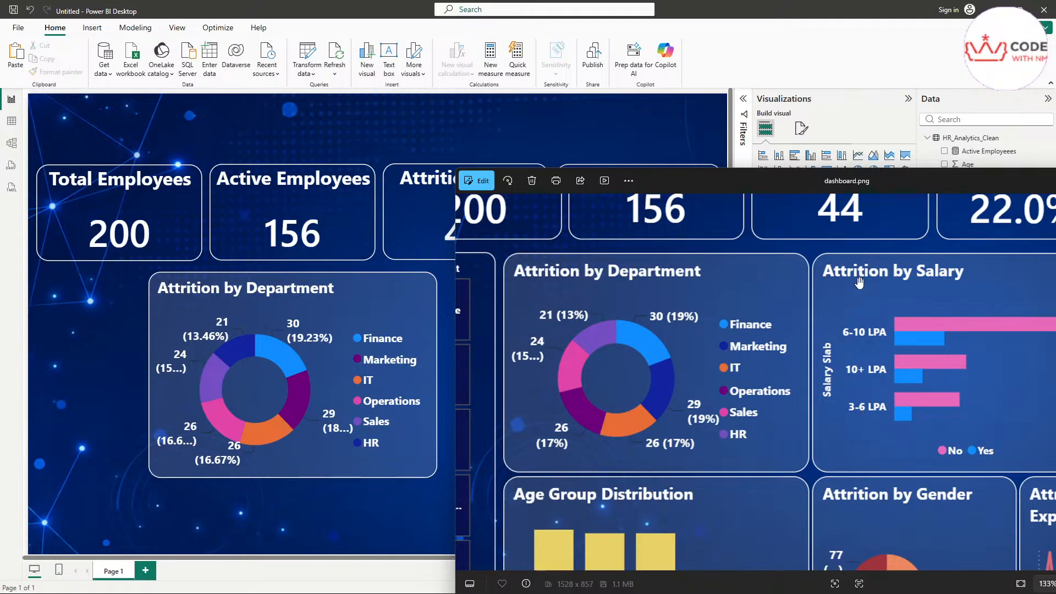
{"action": "scroll", "coordinate": [872, 351], "scroll_direction": "down", "scroll_amount": 5}
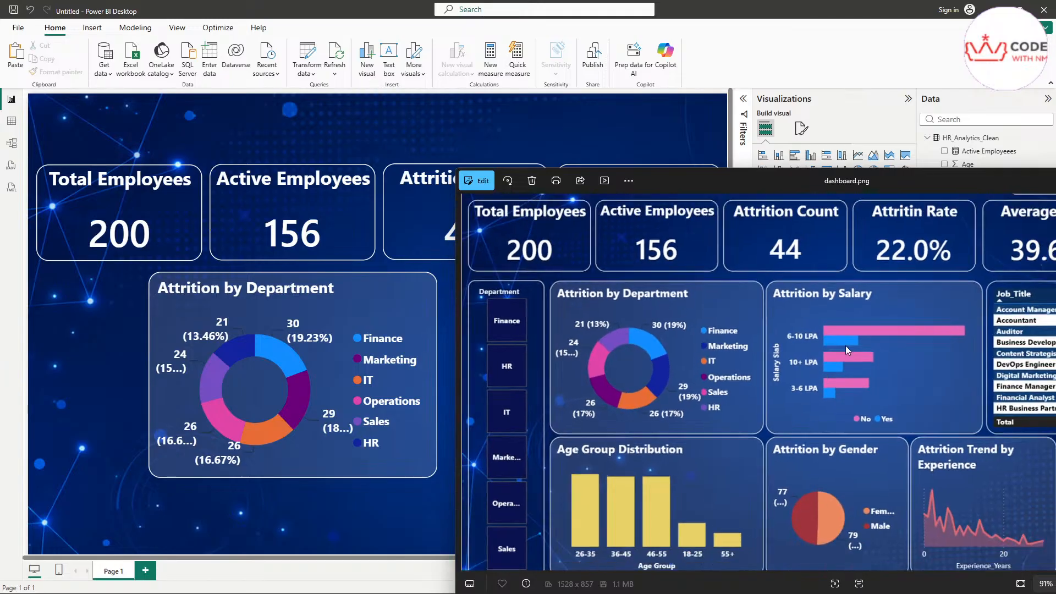
{"action": "left_click_drag", "start_coordinate": [759, 194], "coordinate": [374, 195]}
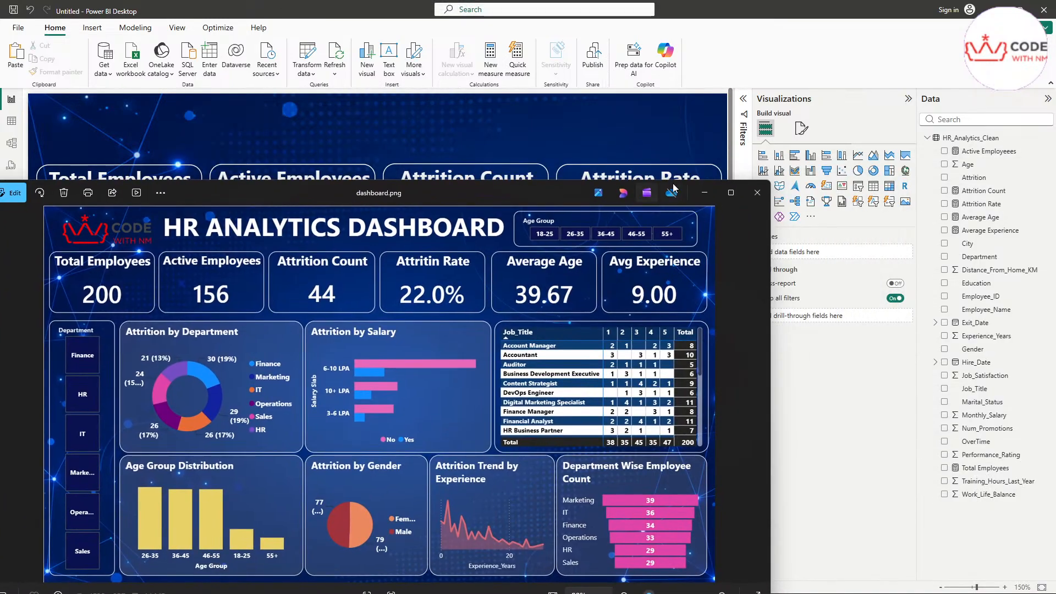
{"action": "left_click", "coordinate": [706, 192]}
{"action": "scroll", "coordinate": [510, 342], "scroll_direction": "down", "scroll_amount": 5}
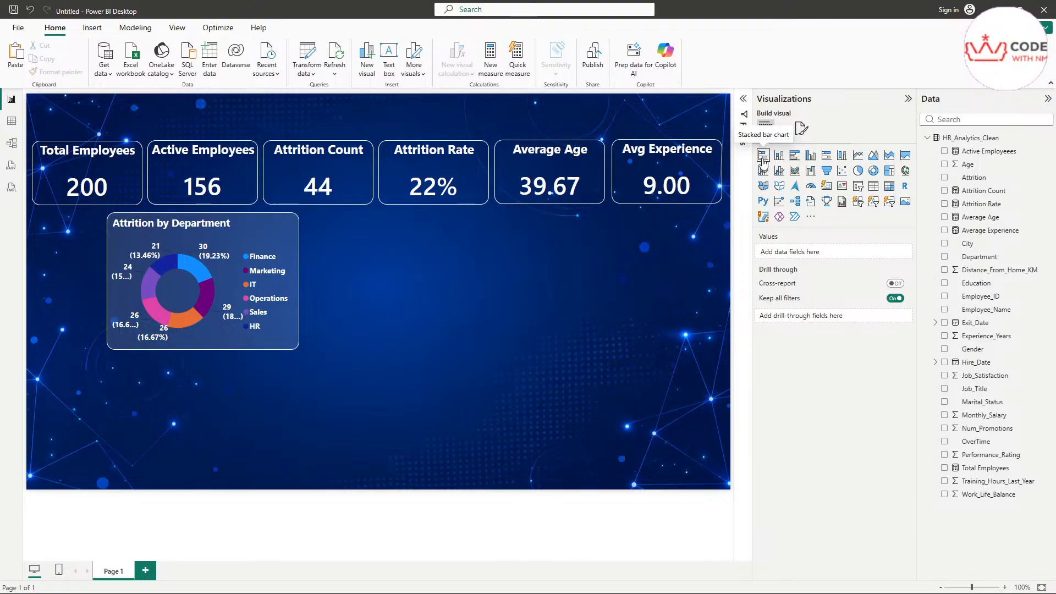
Step: Add a stacked bar chart beside the donut and search the fields for 'sala'
{"action": "key", "text": "ctrl+2"}
{"action": "mouse_move", "coordinate": [759, 164]}
{"action": "left_mouse_down"}
{"action": "mouse_move", "coordinate": [770, 164]}
{"action": "mouse_move", "coordinate": [767, 144]}
{"action": "left_mouse_up"}
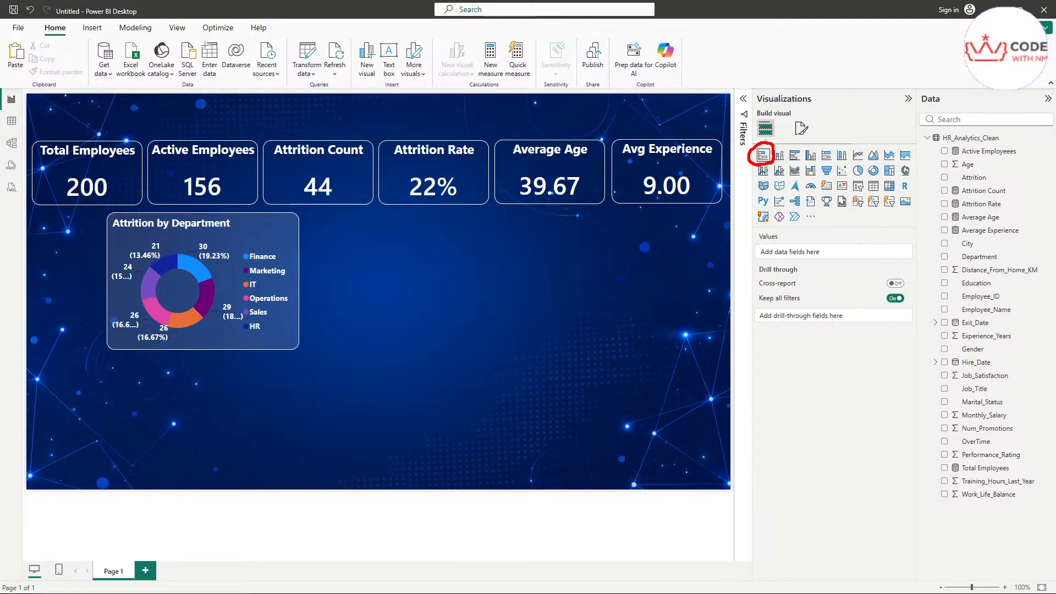
{"action": "key", "text": "Escape"}
{"action": "left_click", "coordinate": [764, 158]}
{"action": "left_click_drag", "start_coordinate": [217, 396], "coordinate": [417, 256]}
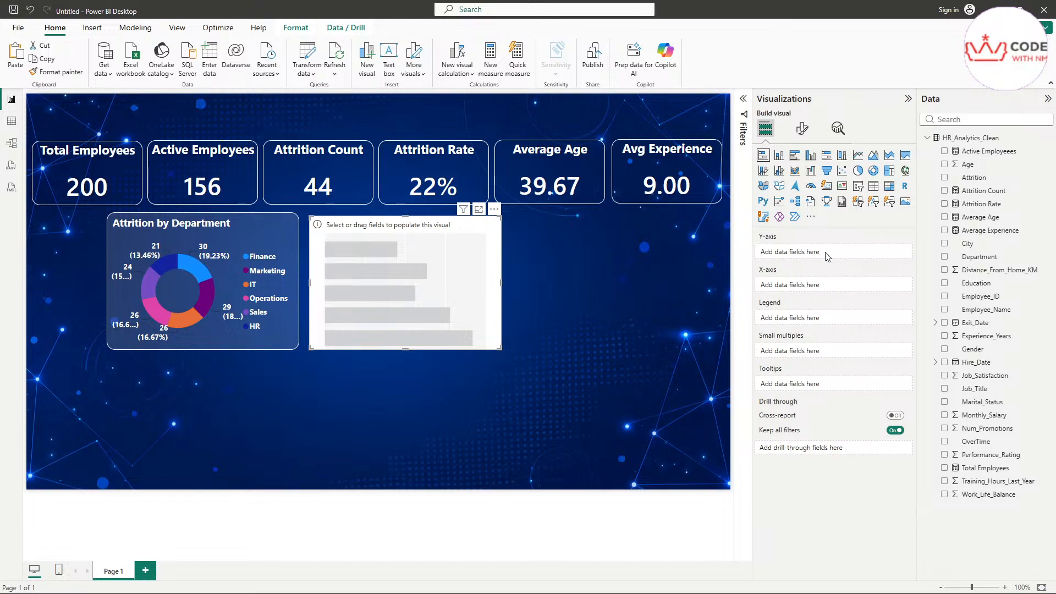
{"action": "left_click", "coordinate": [973, 118]}
{"action": "type", "text": "sala"}
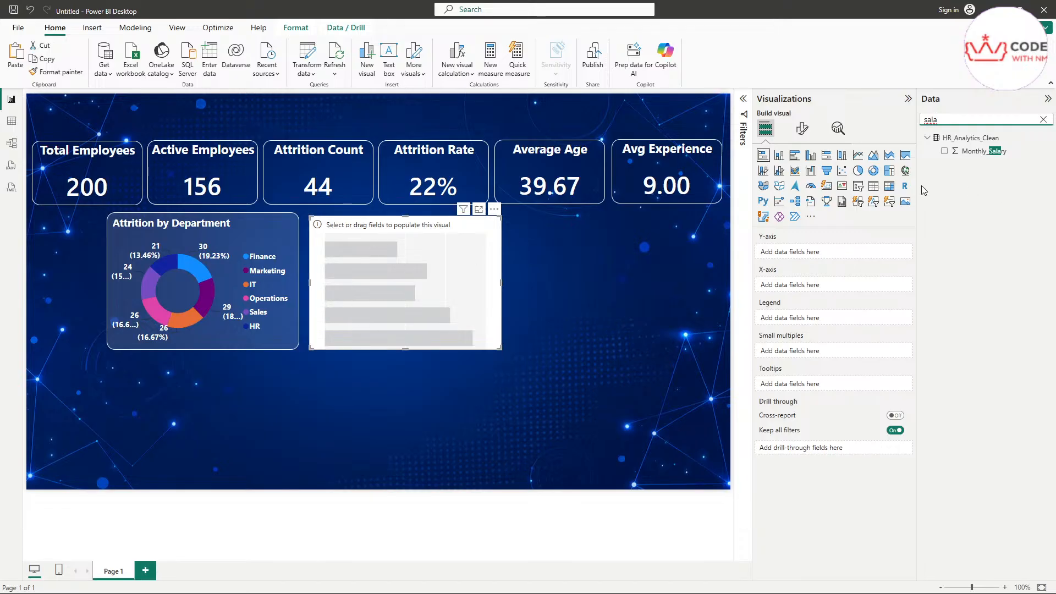
Step: Clear the 'sala' field search and point out the Modeling tab
{"action": "left_click", "coordinate": [1043, 119]}
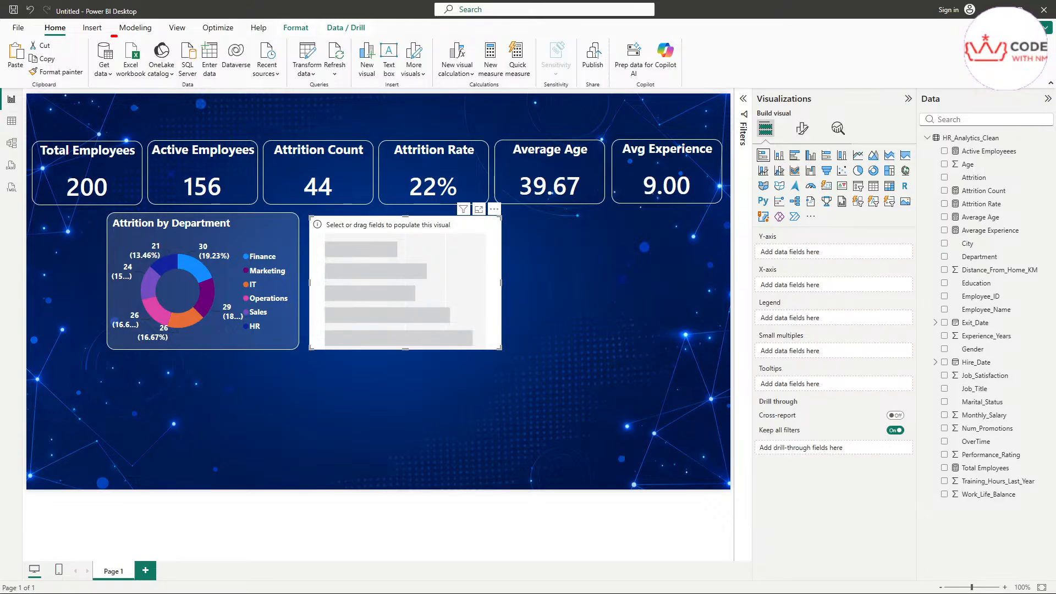
{"action": "mouse_move", "coordinate": [114, 37]}
{"action": "left_mouse_down"}
{"action": "mouse_move", "coordinate": [159, 16]}
{"action": "mouse_move", "coordinate": [112, 12]}
{"action": "mouse_move", "coordinate": [107, 41]}
{"action": "mouse_move", "coordinate": [115, 38]}
{"action": "left_mouse_up"}
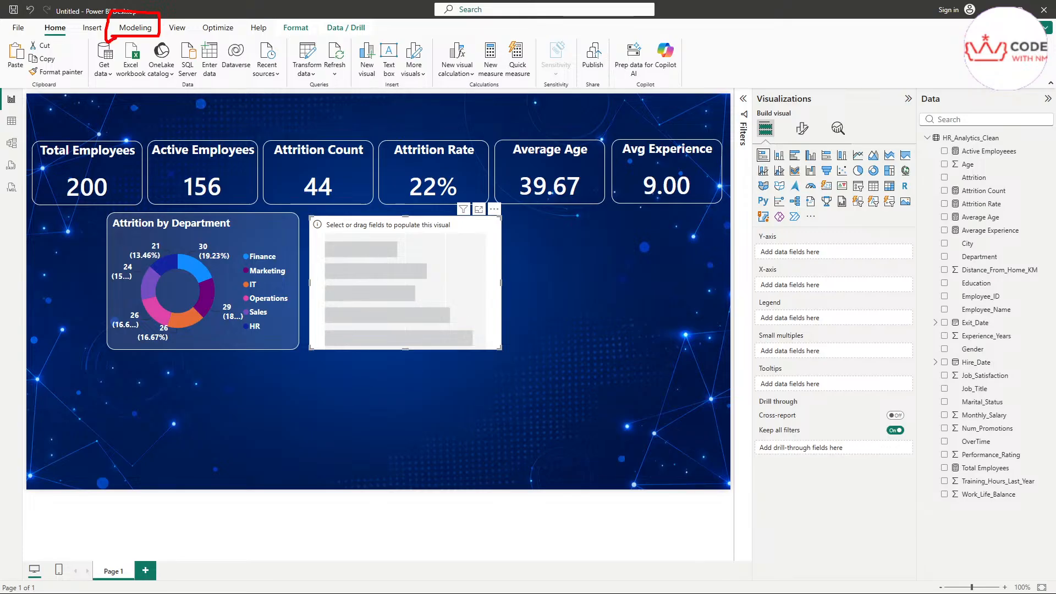
Step: Add a new calculated column to HR_Analytics_Clean from the Modeling tab's New column command
{"action": "left_click", "coordinate": [127, 29]}
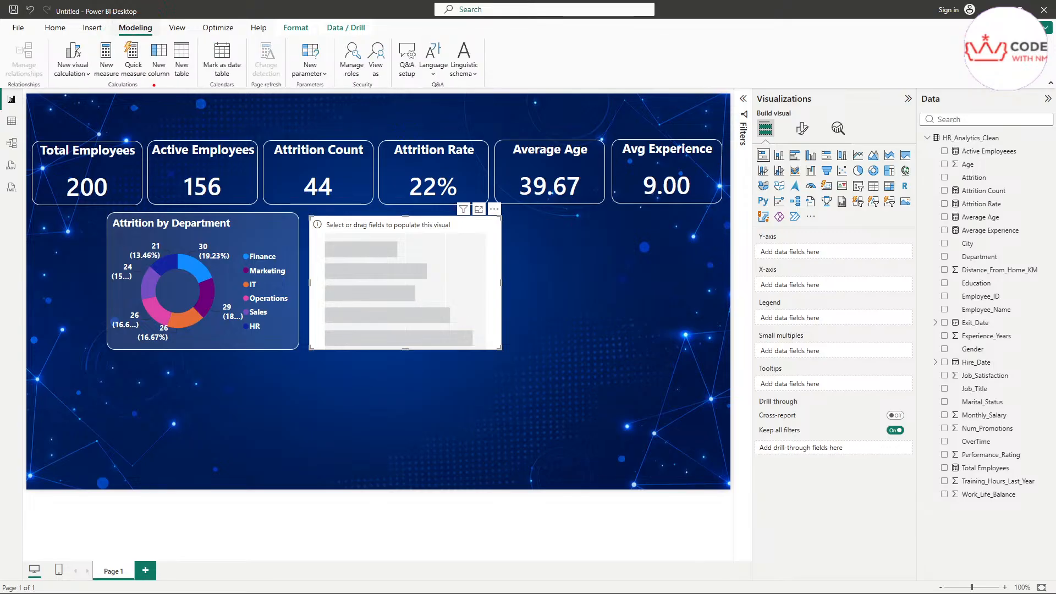
{"action": "mouse_move", "coordinate": [154, 85]}
{"action": "left_mouse_down"}
{"action": "mouse_move", "coordinate": [169, 82]}
{"action": "mouse_move", "coordinate": [175, 53]}
{"action": "mouse_move", "coordinate": [153, 33]}
{"action": "mouse_move", "coordinate": [149, 81]}
{"action": "left_mouse_up"}
{"action": "key", "text": "Escape"}
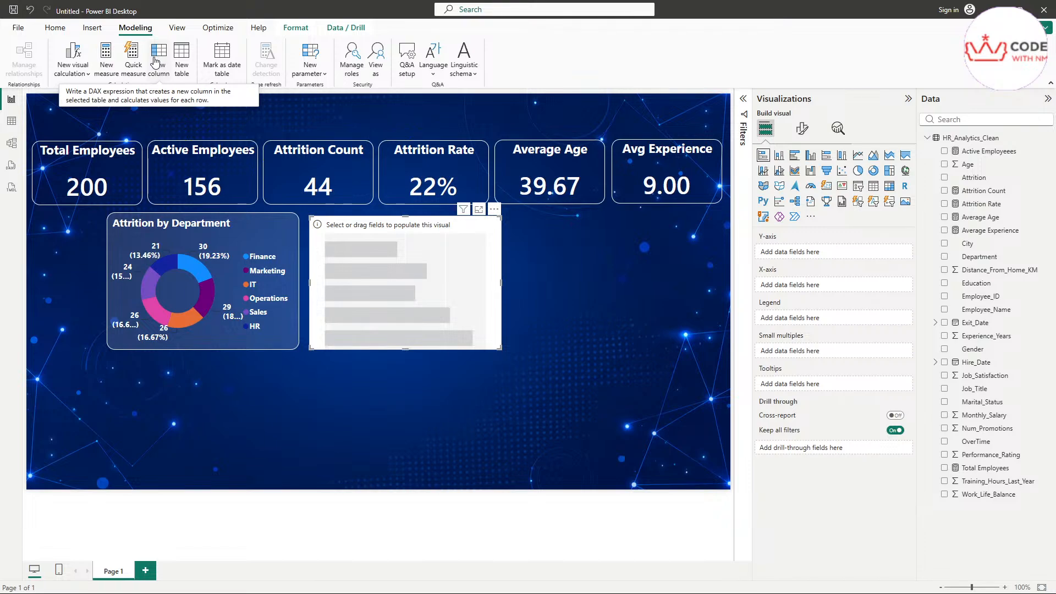
{"action": "left_click", "coordinate": [158, 65]}
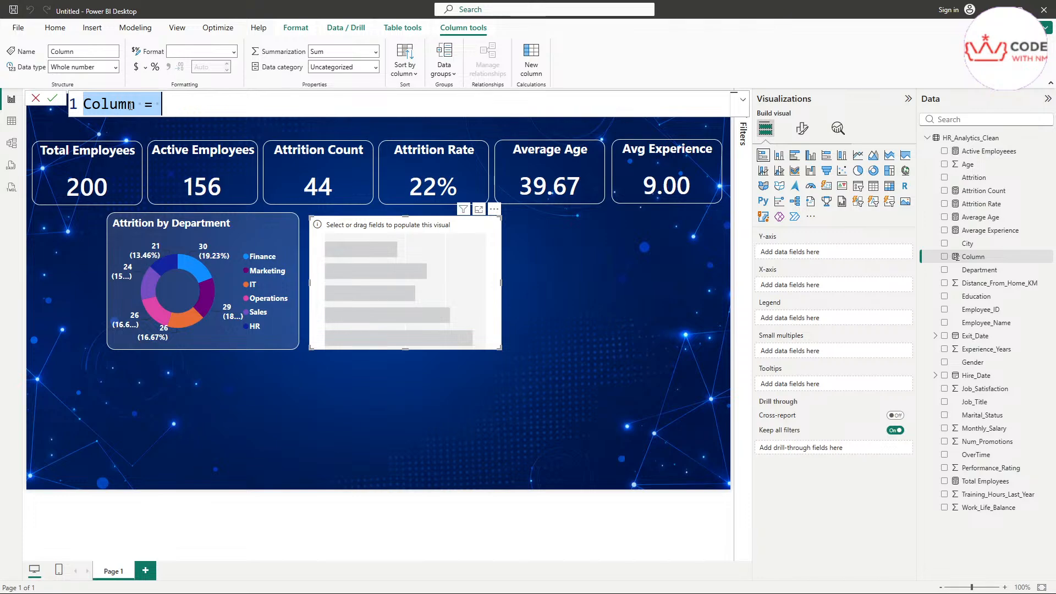
{"action": "key", "text": "alt+Tab"}
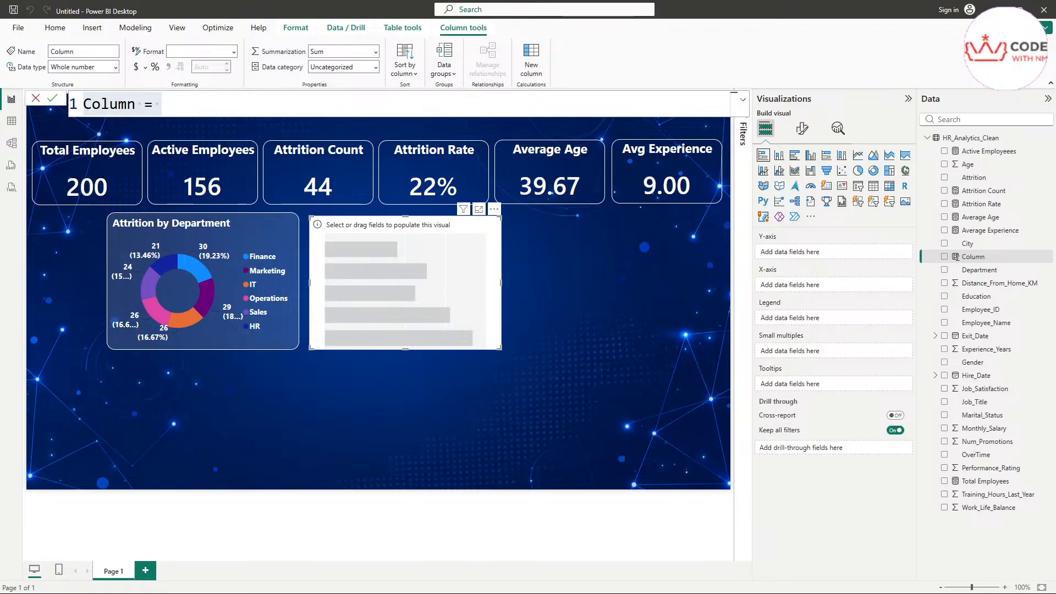
{"action": "left_click", "coordinate": [35, 98]}
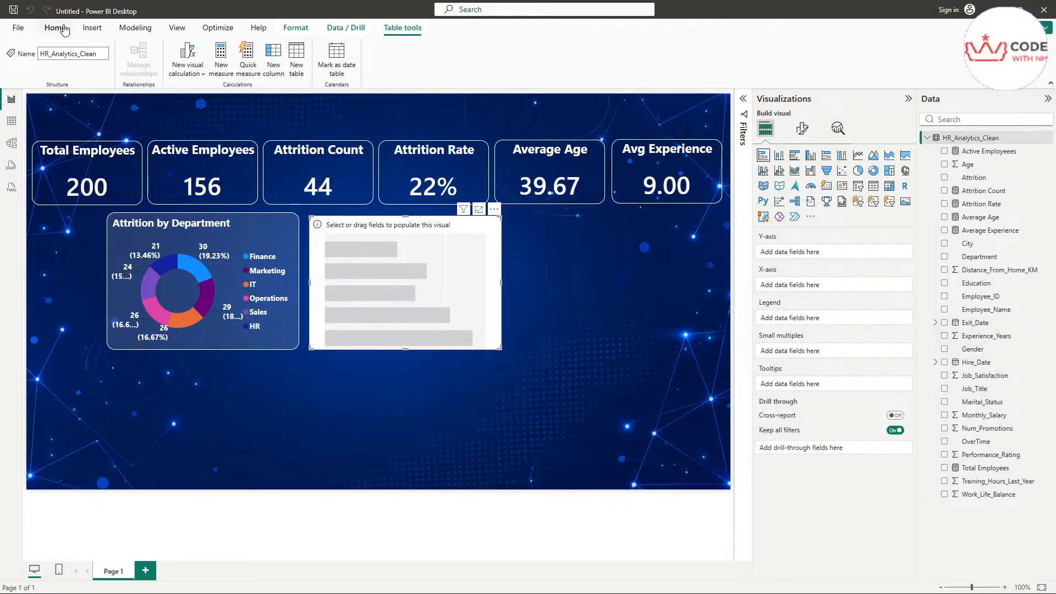
{"action": "left_click", "coordinate": [134, 34]}
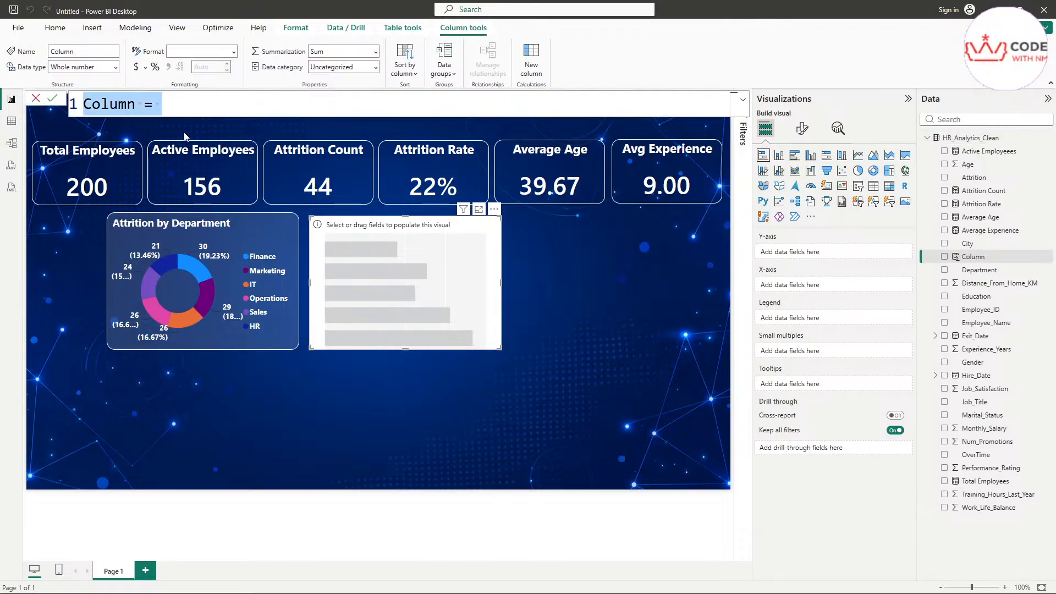
Step: Rename the new calculated column from Column to Salary Slab
{"action": "left_click", "coordinate": [99, 105]}
{"action": "double_click", "coordinate": [110, 105]}
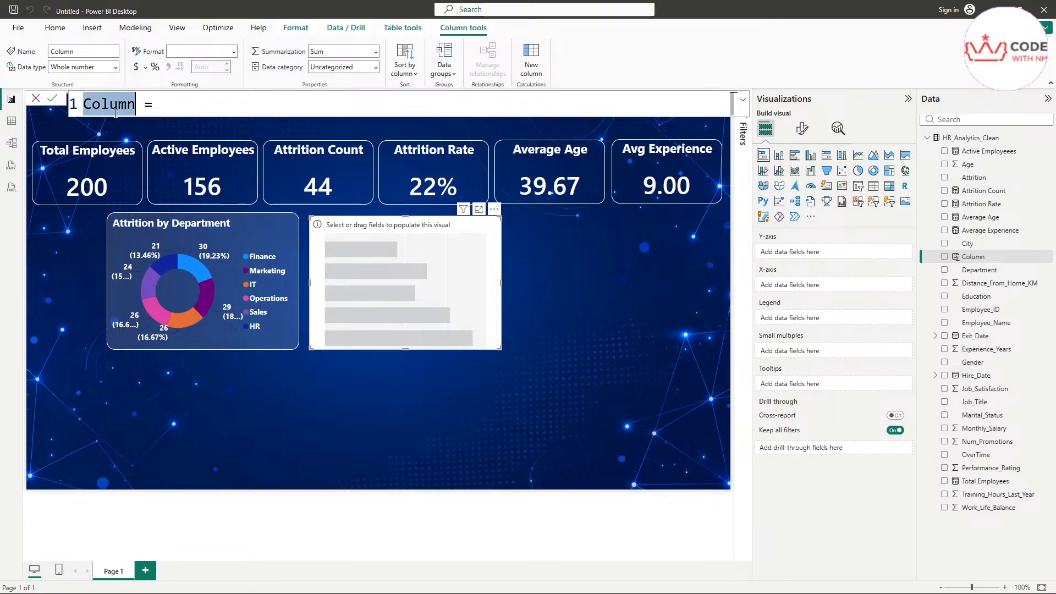
{"action": "type", "text": "Salary Slab"}
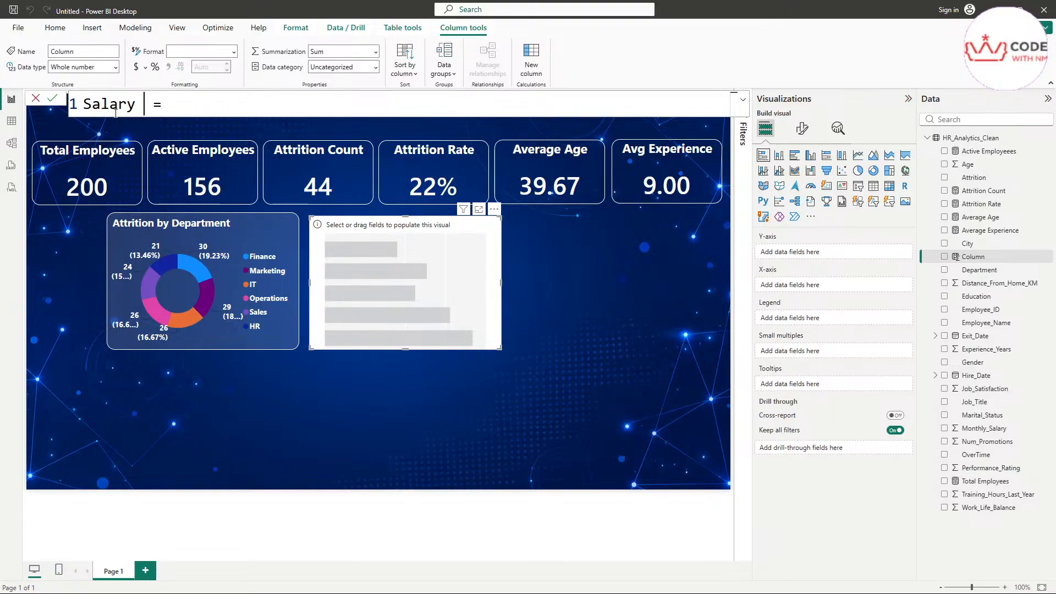
Step: Add a VAR line defining AnnualSalary as HR Monthly_Salary * 12
{"action": "key", "text": "Right"}
{"action": "key", "text": "Right"}
{"action": "key", "text": "Right"}
{"action": "key", "text": "shift+Return"}
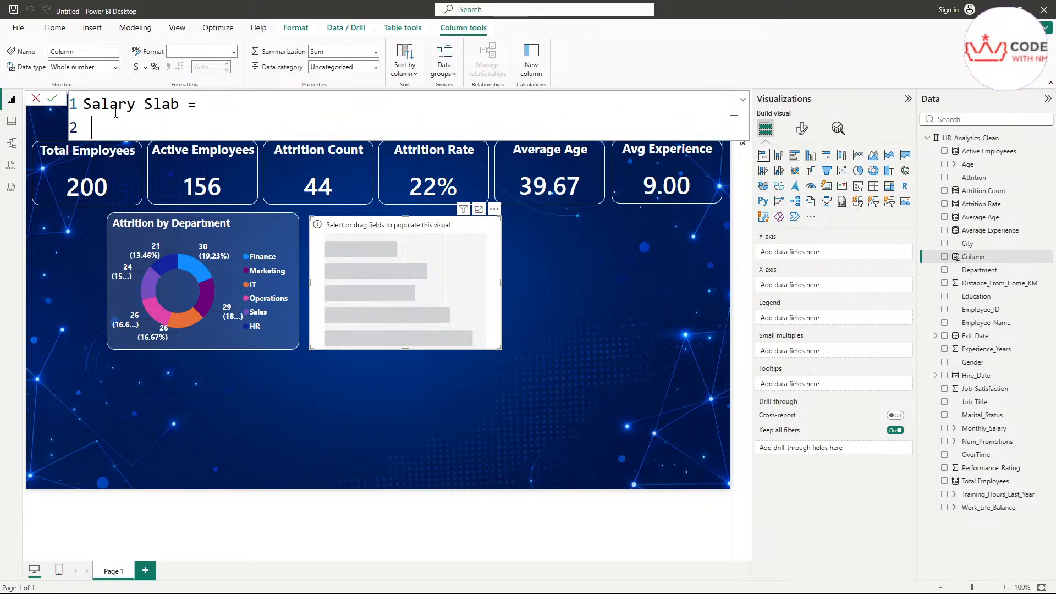
{"action": "type", "text": "VAR"}
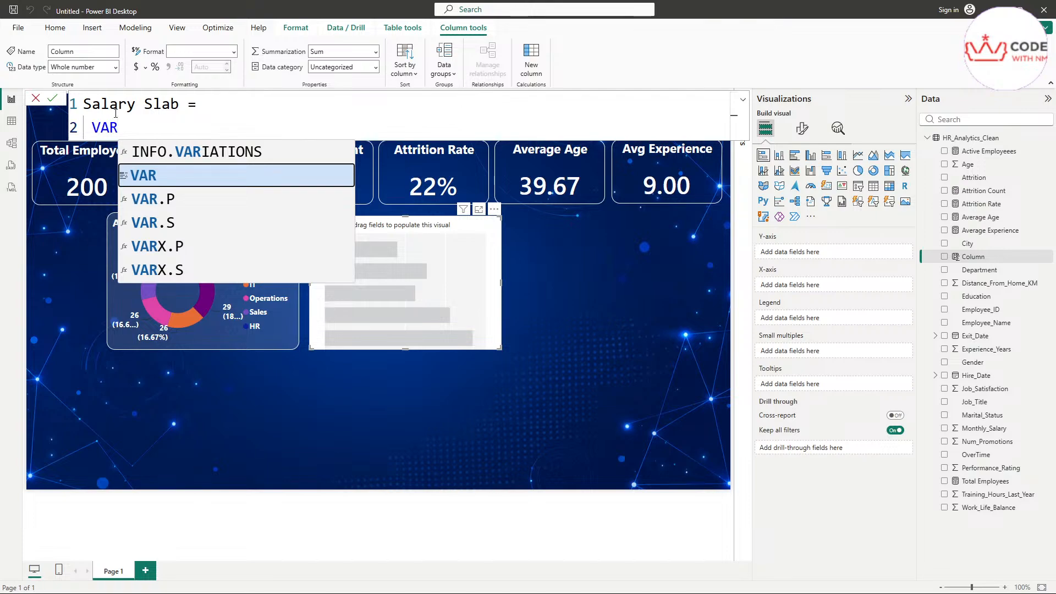
{"action": "key", "text": "Escape"}
{"action": "type", "text": "AN"}
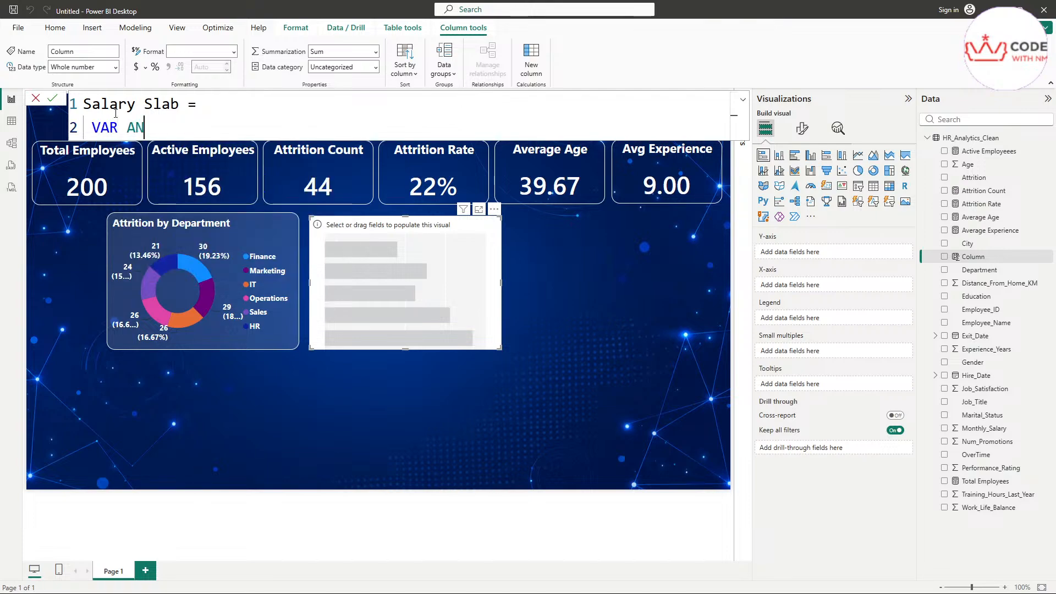
{"action": "key", "text": "BackSpace"}
{"action": "type", "text": "nnualSalary = "}
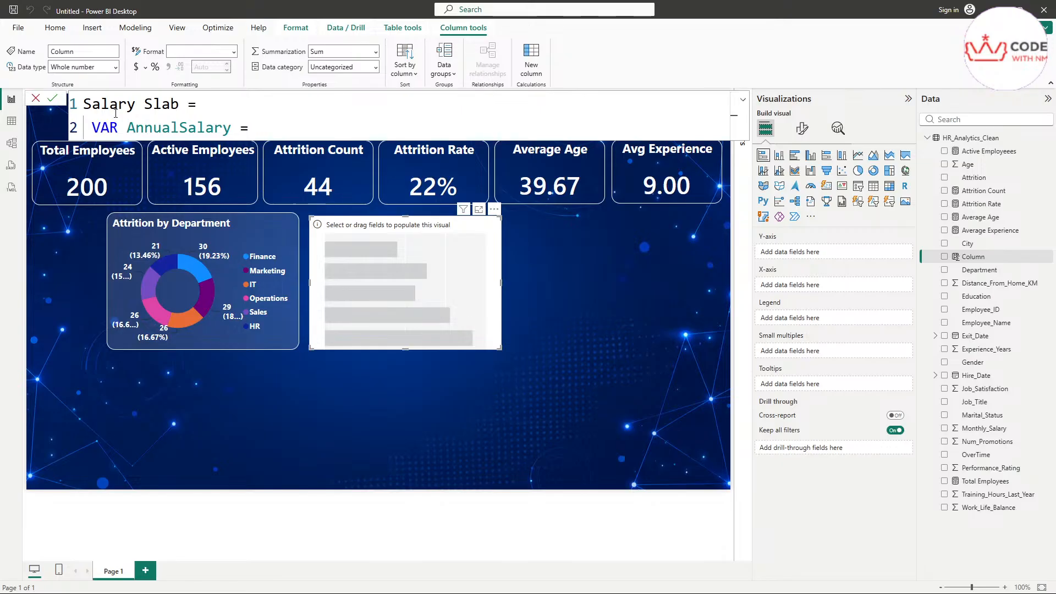
{"action": "type", "text": "HR"}
{"action": "key", "text": "Down"}
{"action": "key", "text": "Down"}
{"action": "key", "text": "Down"}
{"action": "key", "text": "Down"}
{"action": "key", "text": "Down"}
{"action": "key", "text": "Down"}
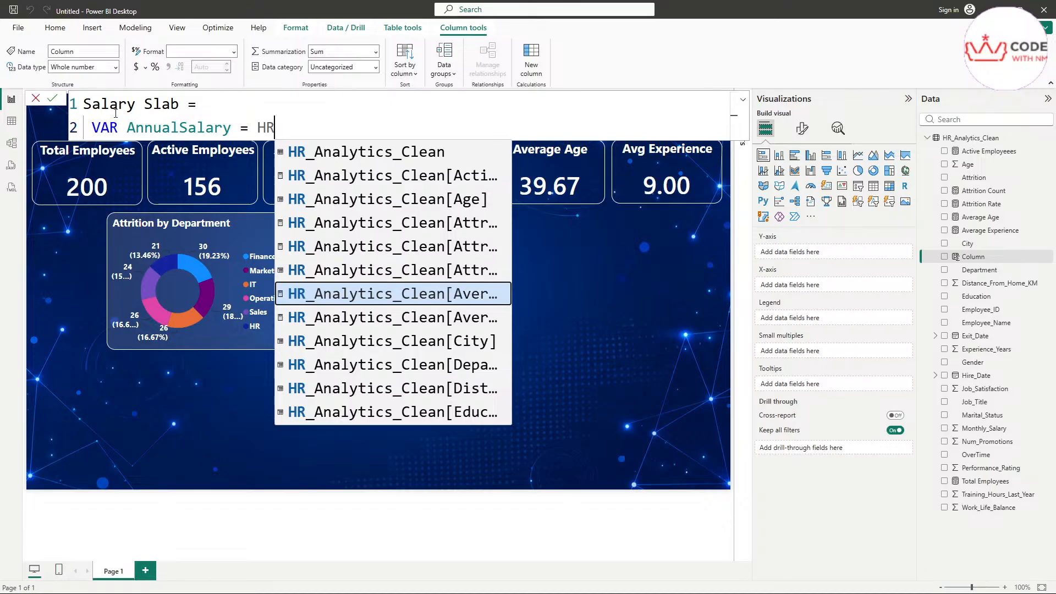
{"action": "key", "text": "Down"}
{"action": "key", "text": "Down"}
{"action": "key", "text": "Down"}
{"action": "key", "text": "Down"}
{"action": "key", "text": "Down"}
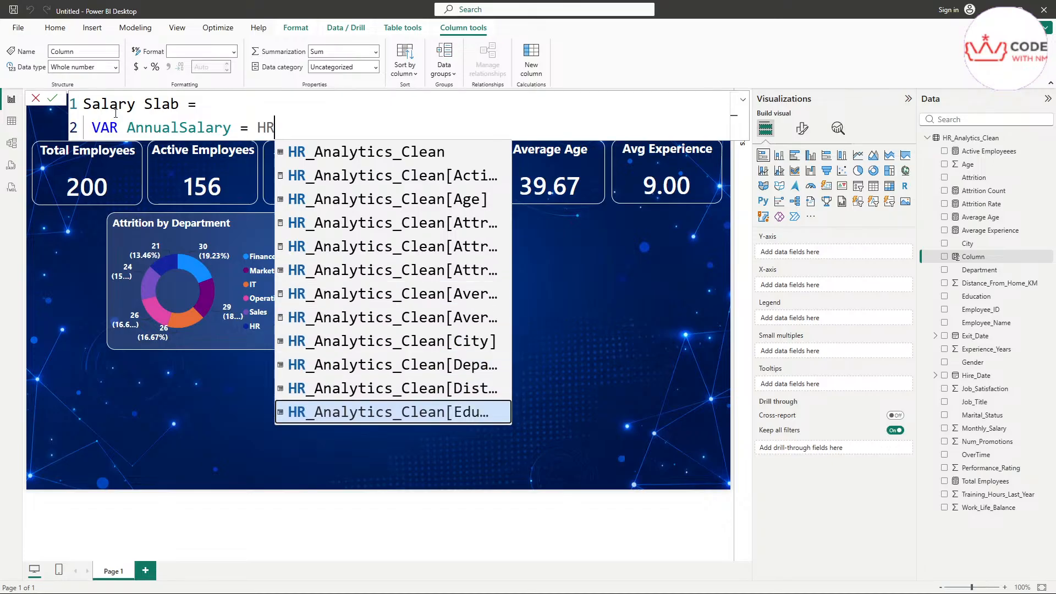
{"action": "key", "text": "Down"}
{"action": "key", "text": "Down"}
{"action": "key", "text": "Down"}
{"action": "key", "text": "Down"}
{"action": "key", "text": "Down"}
{"action": "key", "text": "Down"}
{"action": "key", "text": "Down"}
{"action": "key", "text": "Down"}
{"action": "key", "text": "Down"}
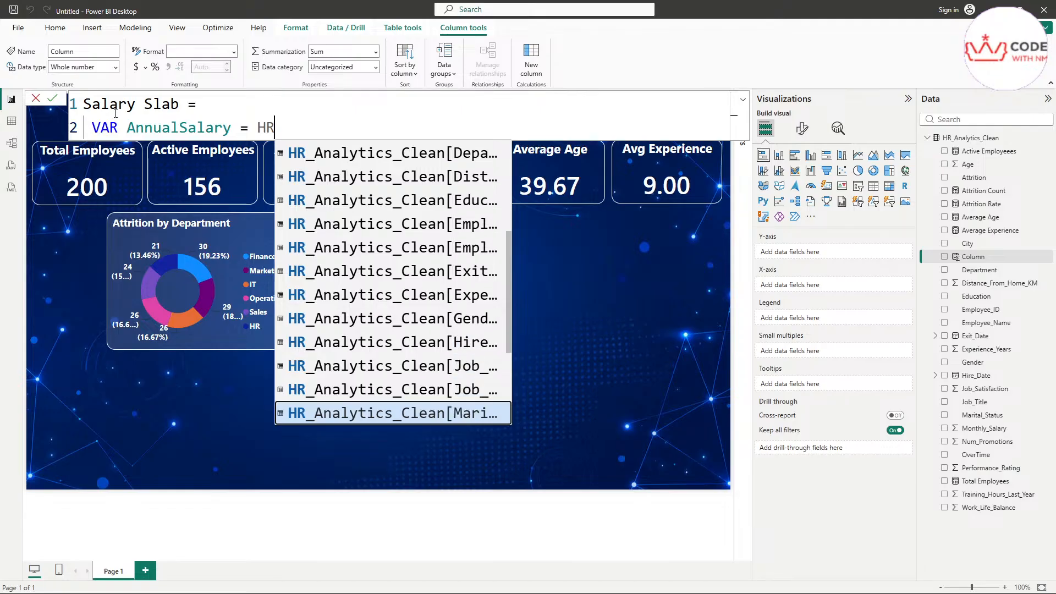
{"action": "key", "text": "Down"}
{"action": "key", "text": "Tab"}
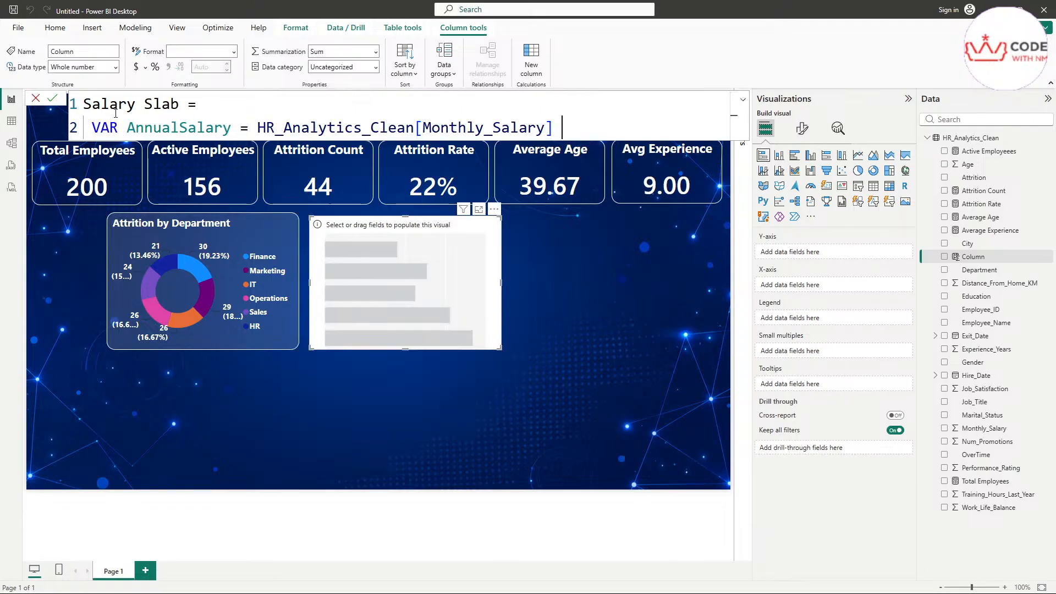
{"action": "type", "text": "* 12"}
Step: Add RETURN SWITCH(TRUE(), on new indented lines below the variable
{"action": "key", "text": "shift+Return"}
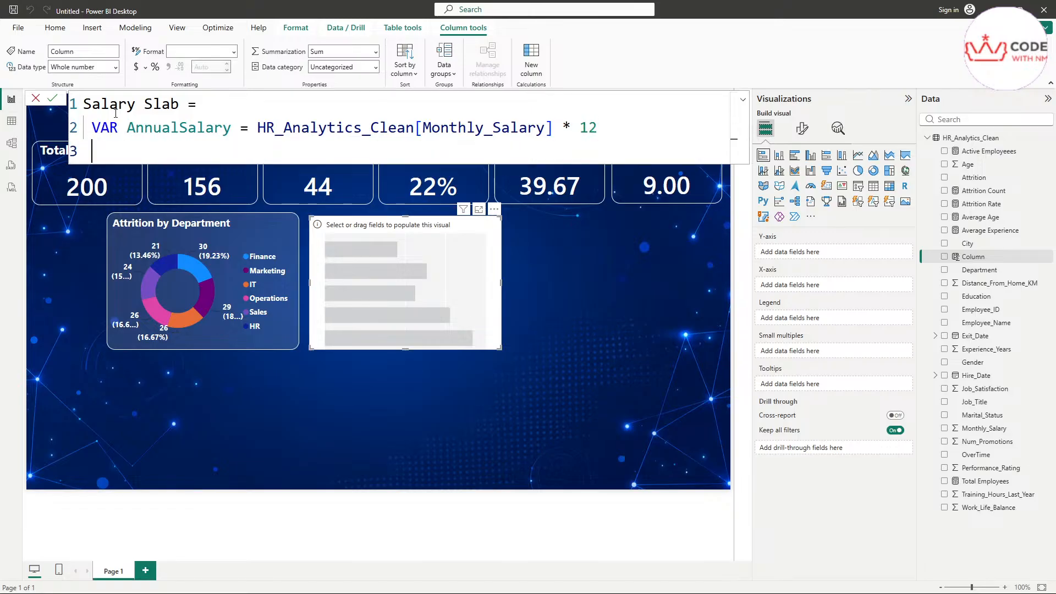
{"action": "type", "text": "RE"}
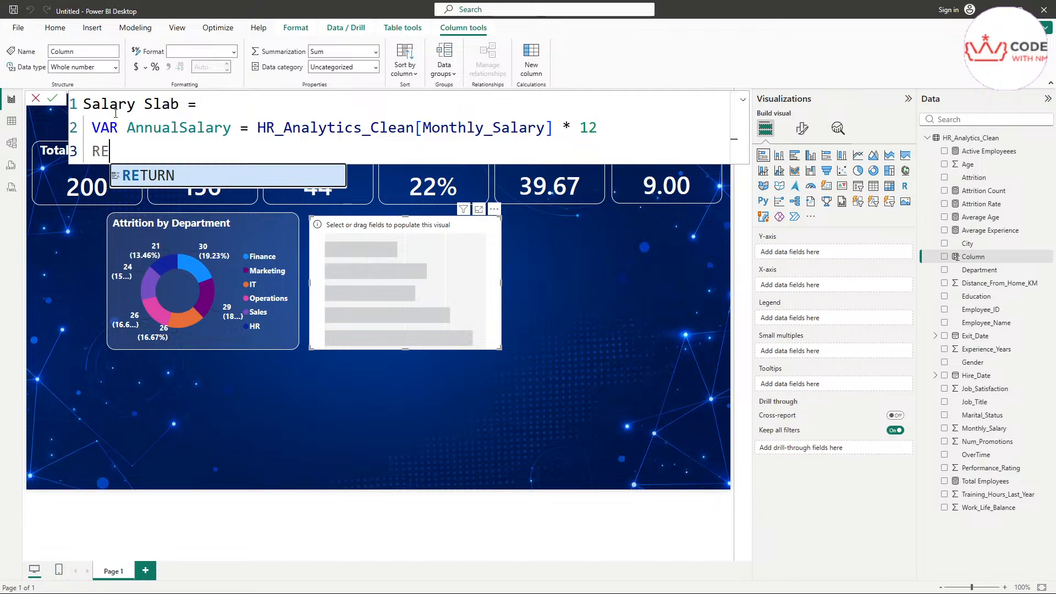
{"action": "key", "text": "Tab"}
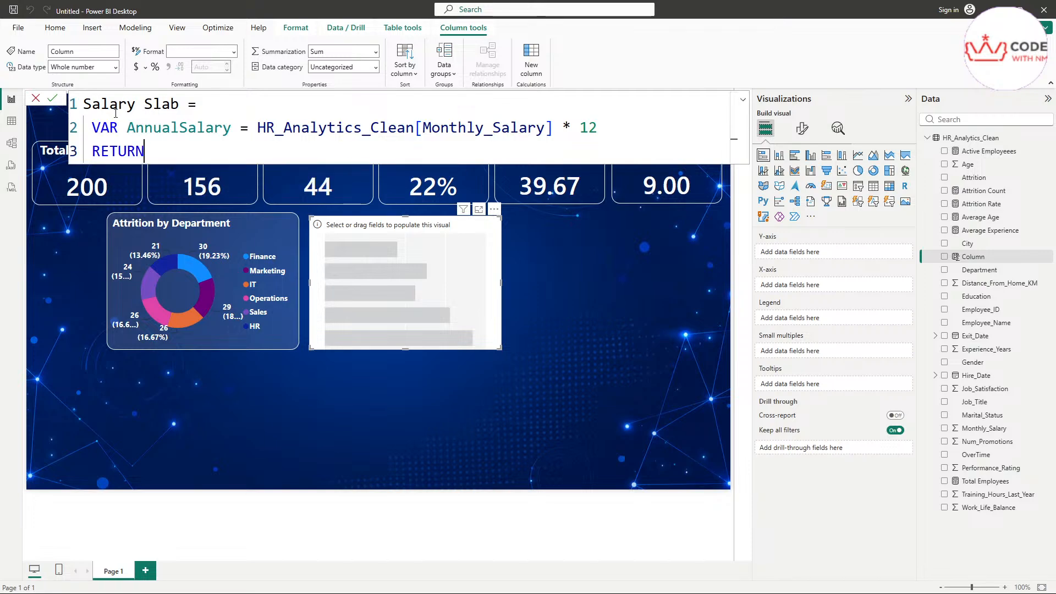
{"action": "key", "text": "shift+Return"}
{"action": "type", "text": "S"}
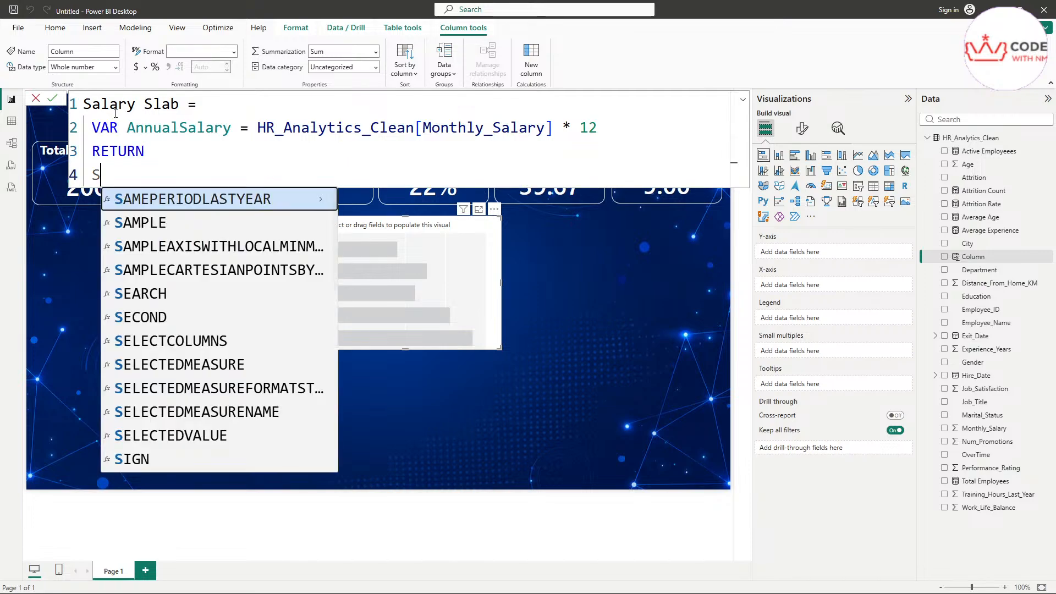
{"action": "type", "text": "W"}
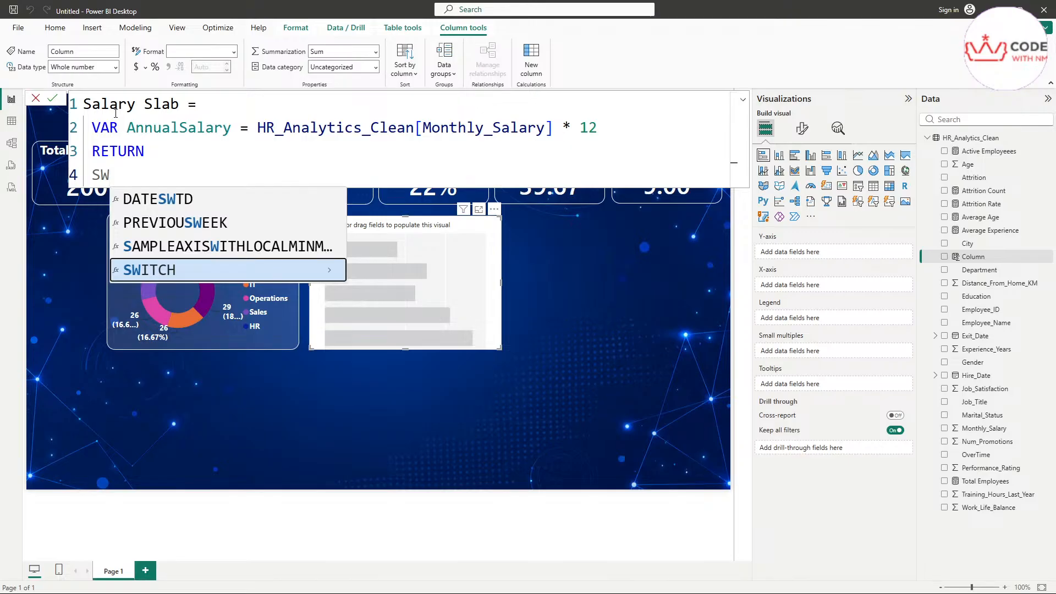
{"action": "key", "text": "Tab"}
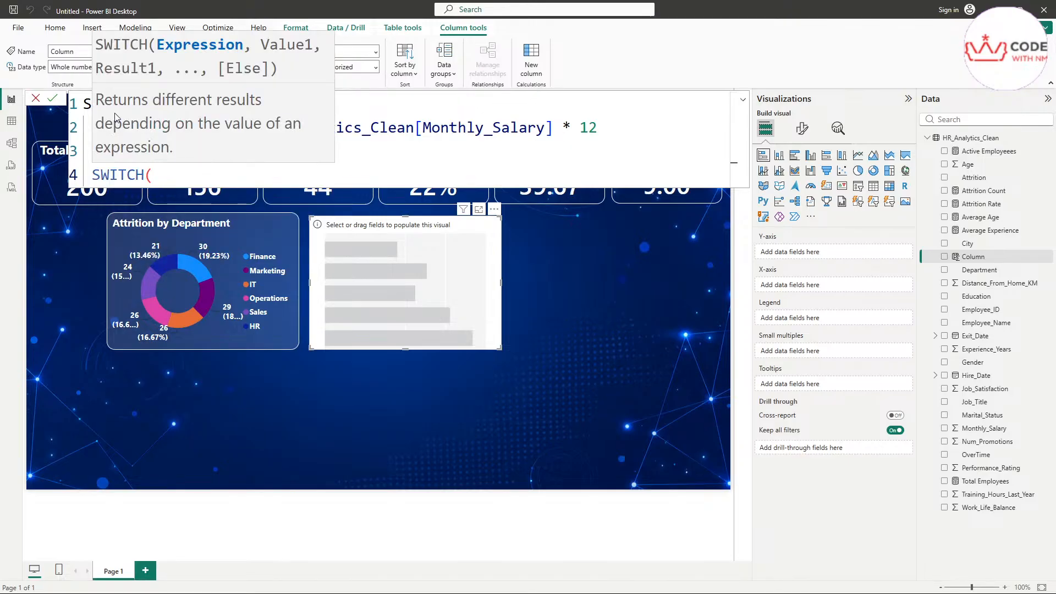
{"action": "key", "text": "shift+Return"}
{"action": "key", "text": "Tab"}
{"action": "type", "text": "TR"}
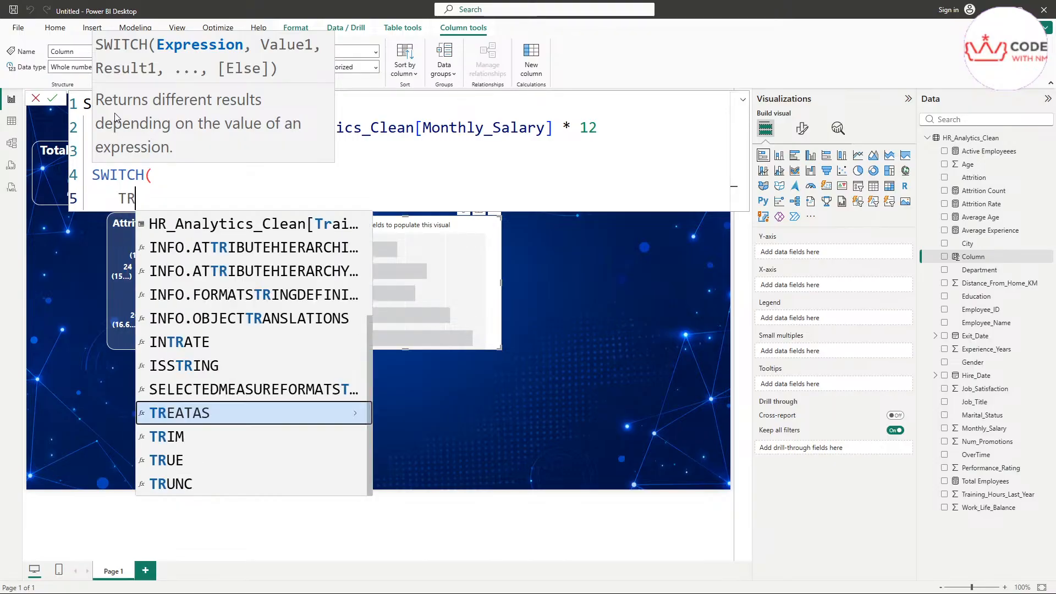
{"action": "type", "text": "UE(),"}
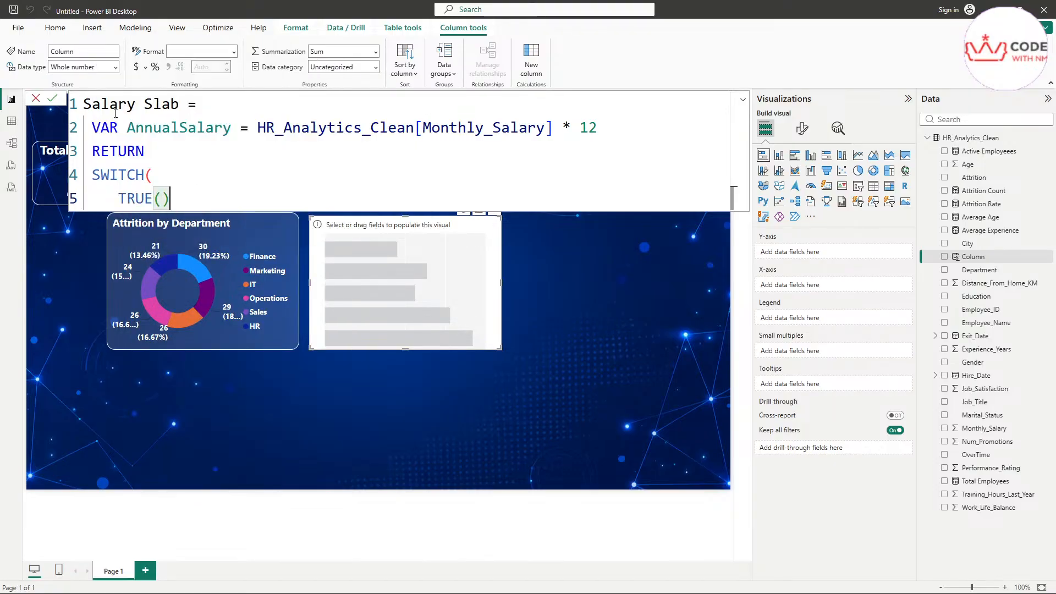
Step: Write the first SWITCH condition: AnnualSalary < 300000 returns "0-3 LPA"
{"action": "key", "text": "shift+Return"}
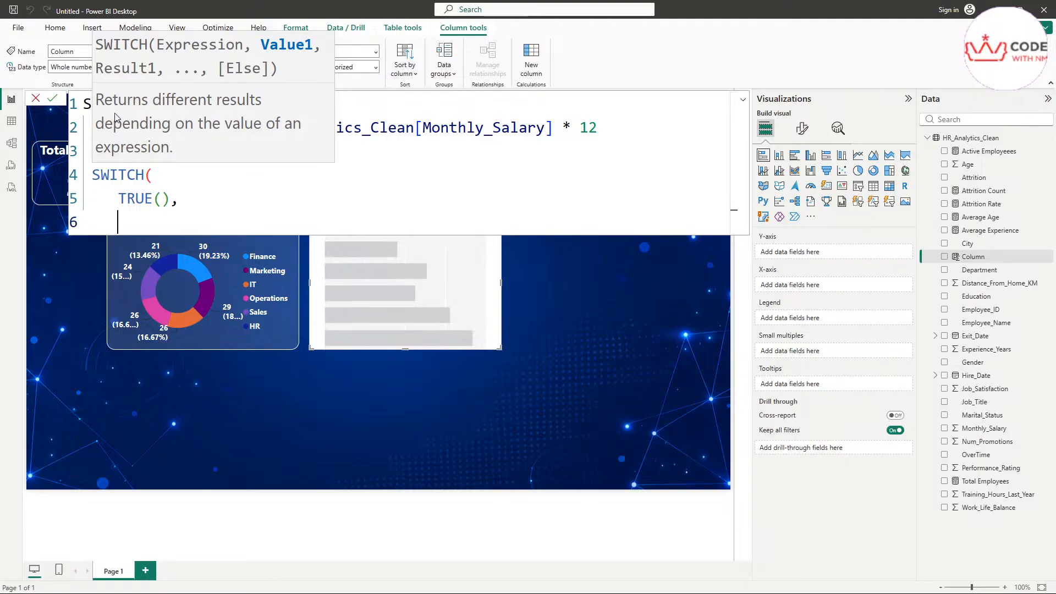
{"action": "type", "text": "AN"}
{"action": "key", "text": "BackSpace"}
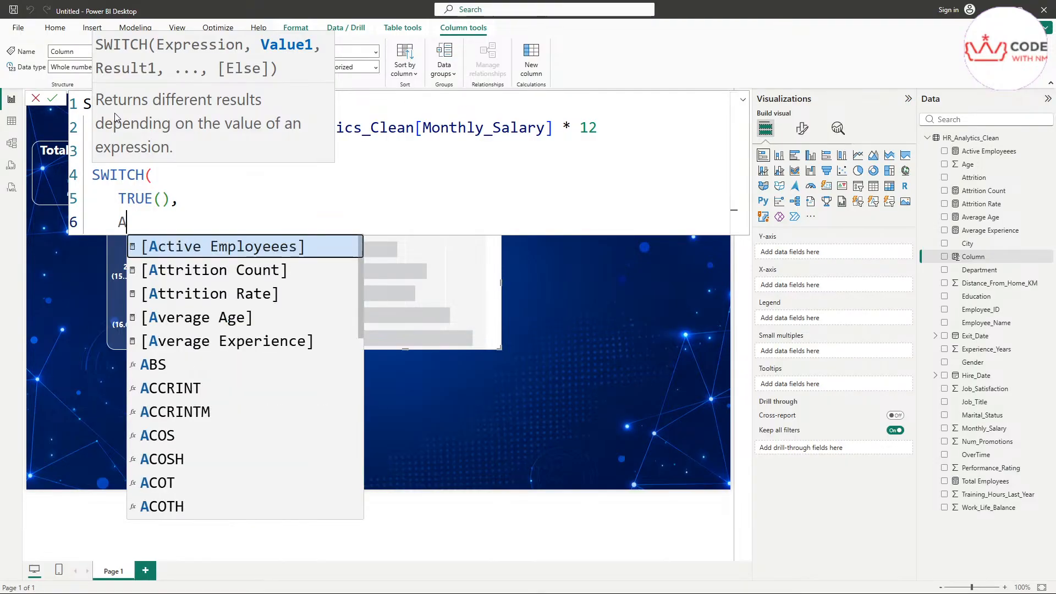
{"action": "type", "text": "nn"}
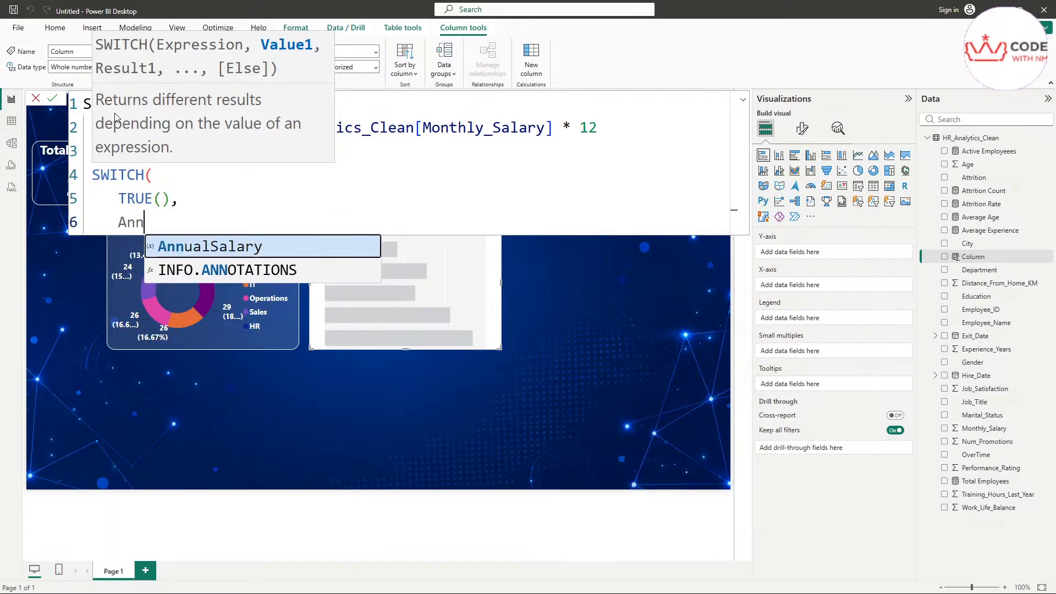
{"action": "key", "text": "Tab"}
{"action": "type", "text": "< 300"}
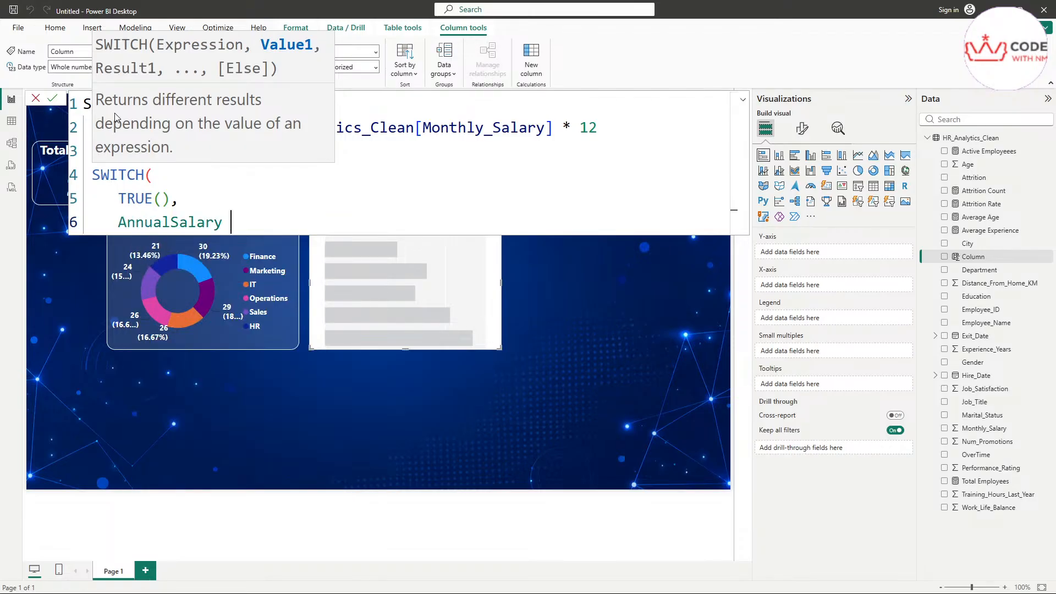
{"action": "type", "text": "000"}
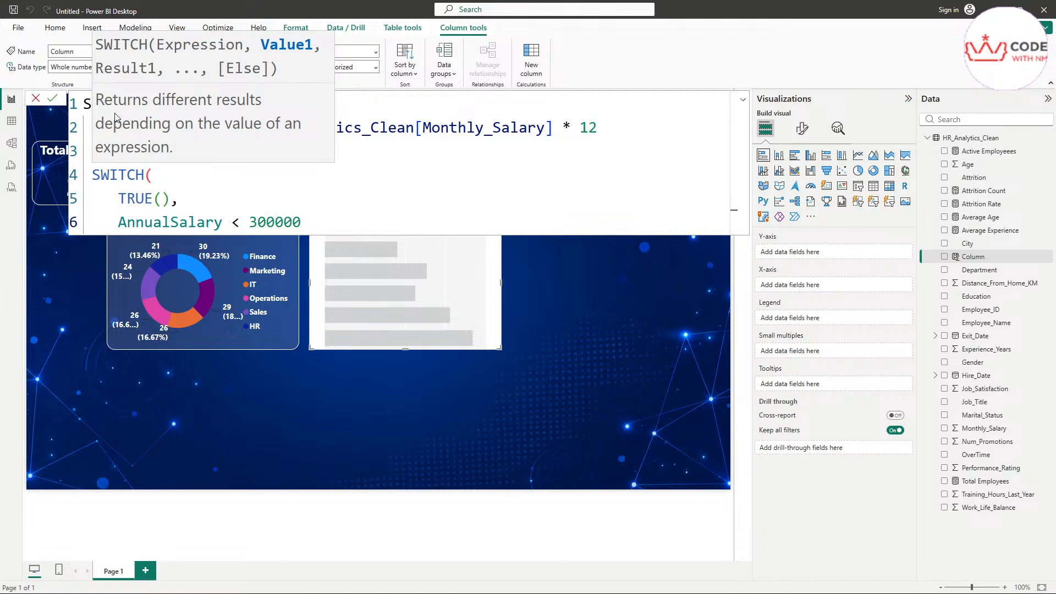
{"action": "type", "text": ", \""}
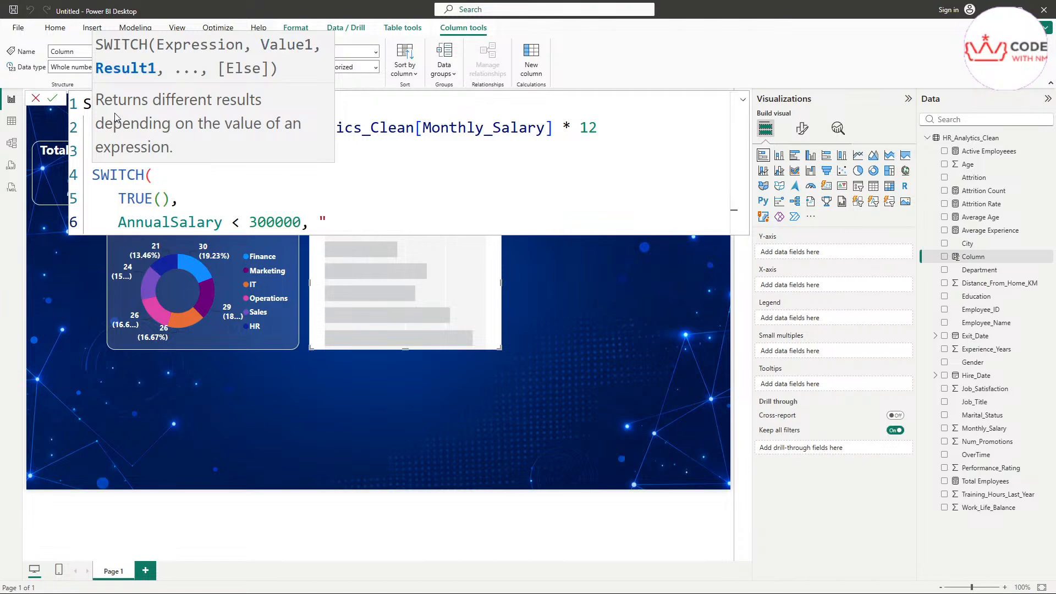
{"action": "type", "text": "0"}
{"action": "type", "text": "23"}
{"action": "key", "text": "BackSpace"}
{"action": "key", "text": "BackSpace"}
{"action": "type", "text": "-3 LPA\","}
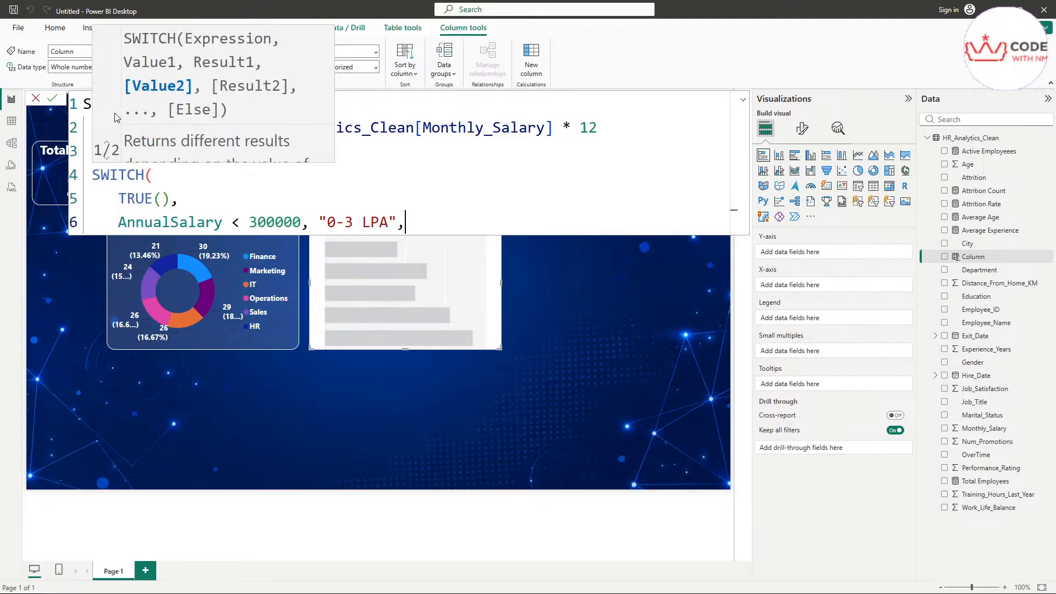
{"action": "key", "text": "Up"}
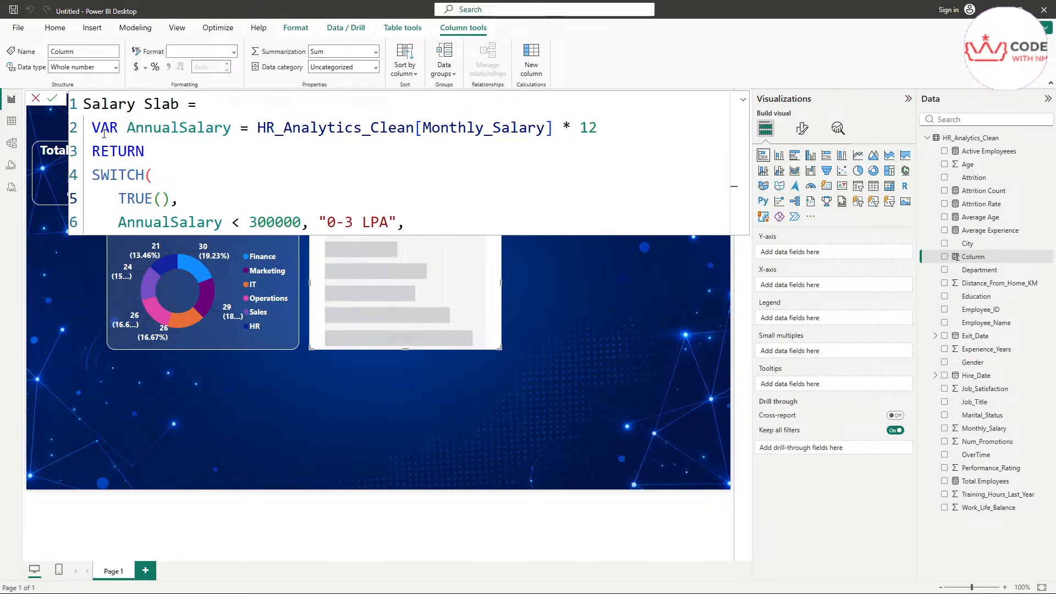
{"action": "left_click_drag", "start_coordinate": [92, 128], "coordinate": [606, 127]}
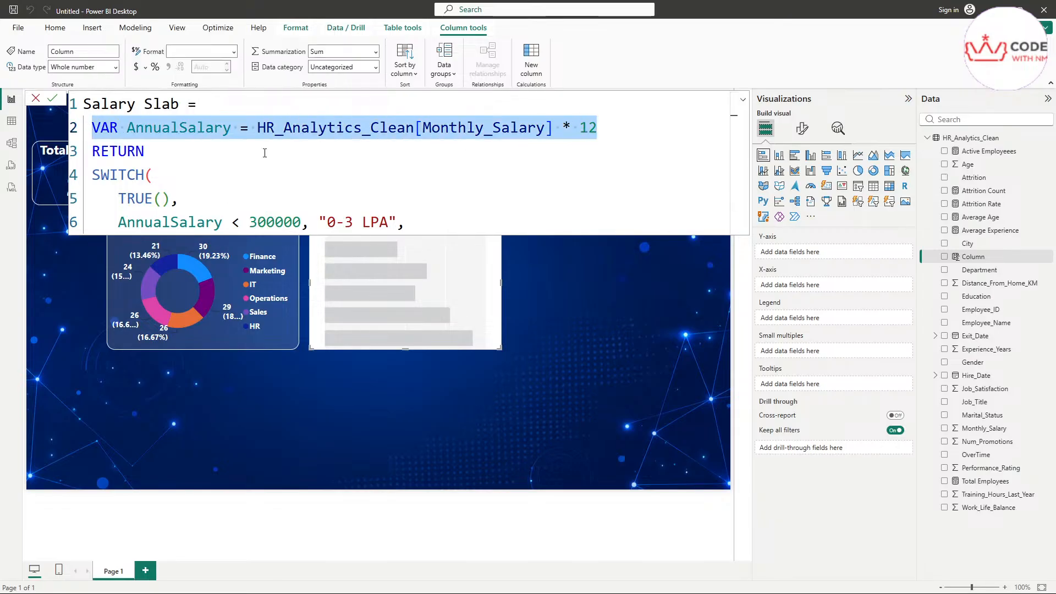
{"action": "double_click", "coordinate": [198, 131]}
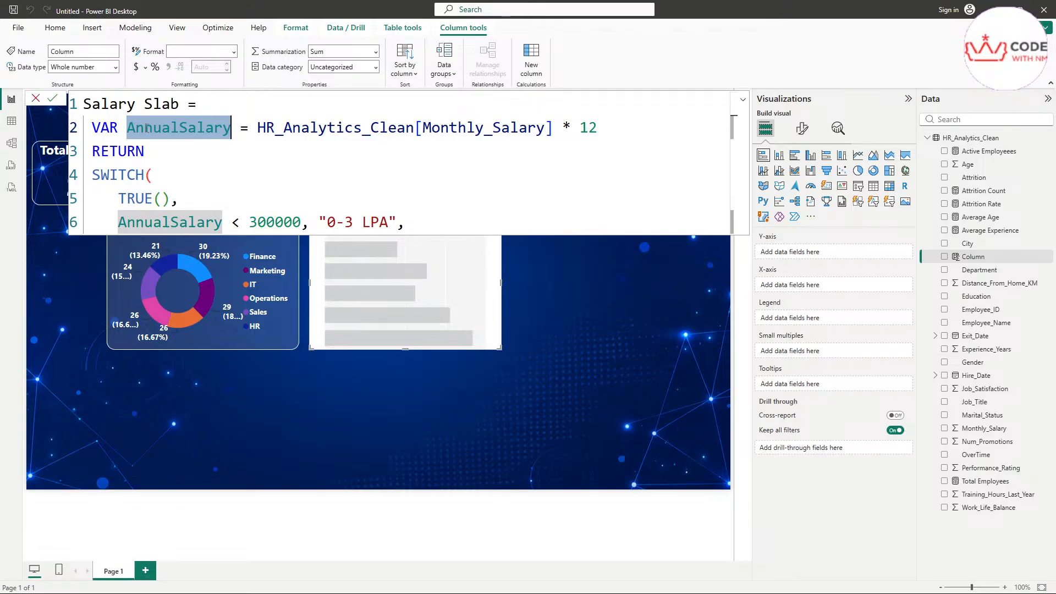
{"action": "left_click_drag", "start_coordinate": [144, 152], "coordinate": [74, 126]}
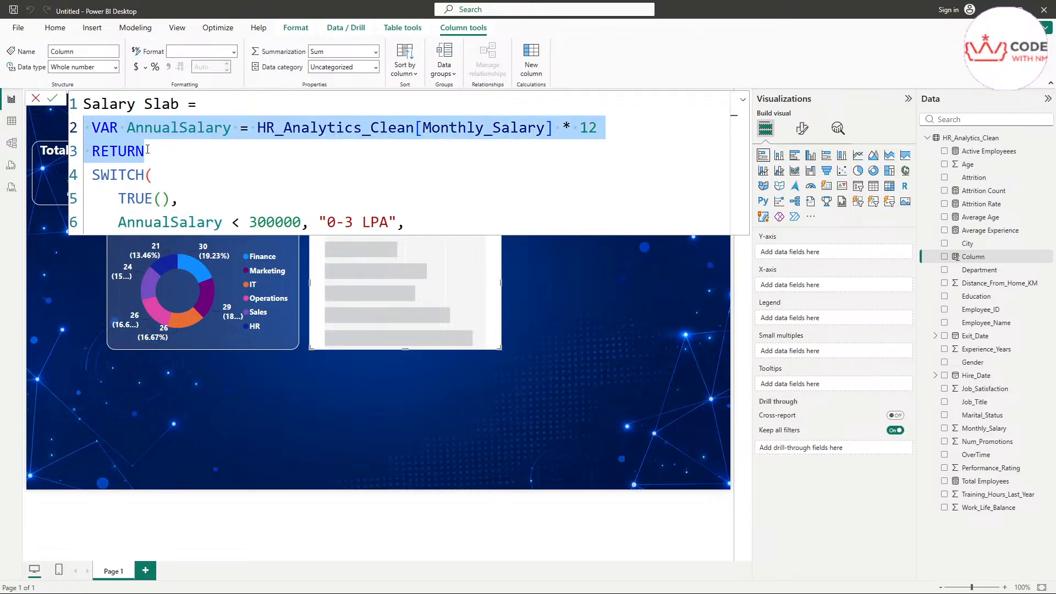
{"action": "left_click", "coordinate": [183, 146]}
{"action": "double_click", "coordinate": [178, 129]}
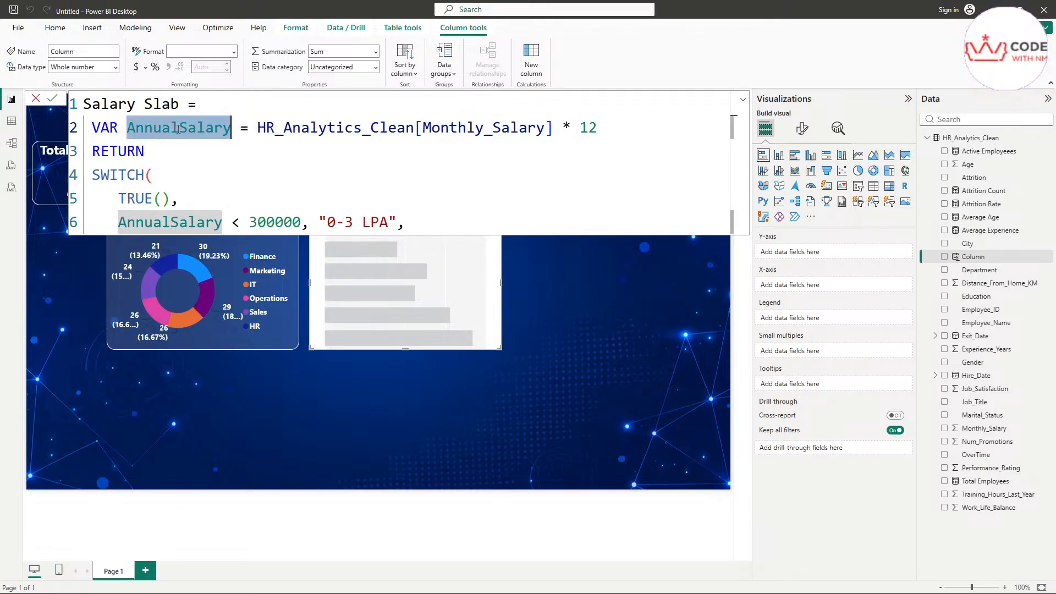
{"action": "double_click", "coordinate": [455, 132]}
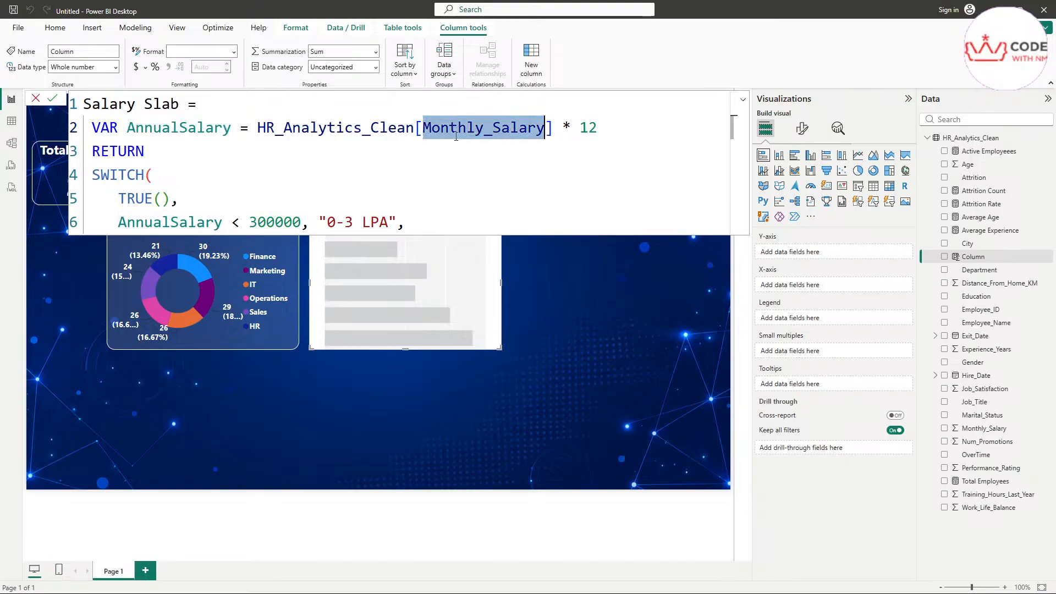
{"action": "double_click", "coordinate": [101, 175]}
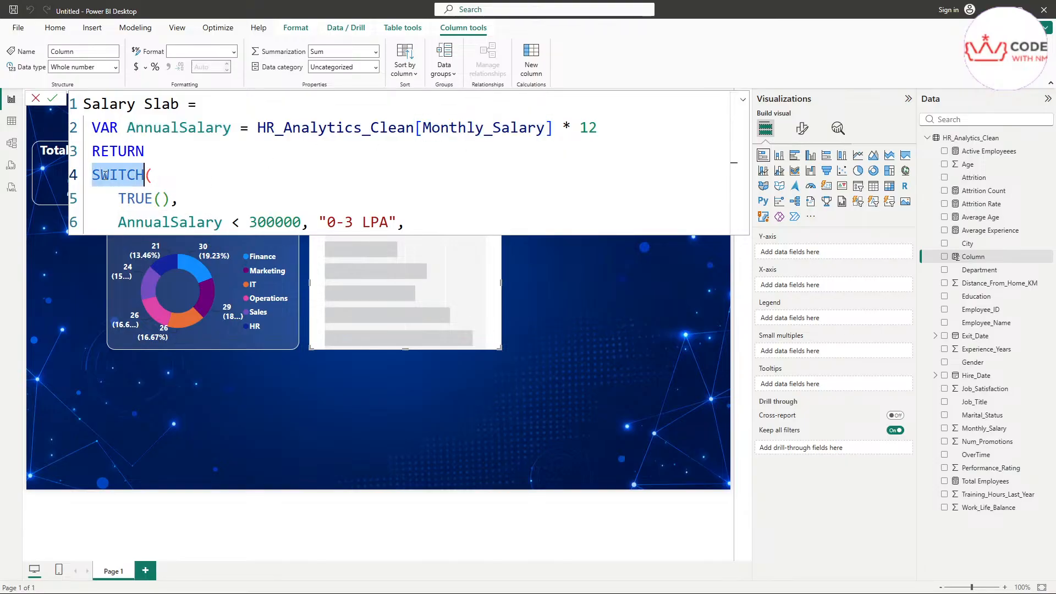
{"action": "left_click", "coordinate": [157, 175]}
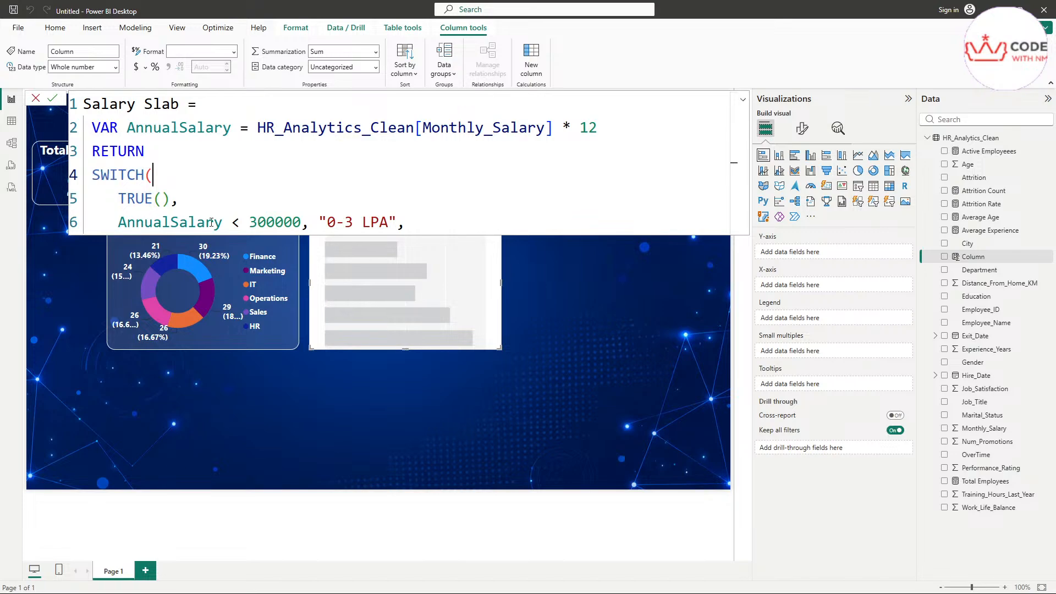
{"action": "left_click_drag", "start_coordinate": [389, 226], "coordinate": [327, 223]}
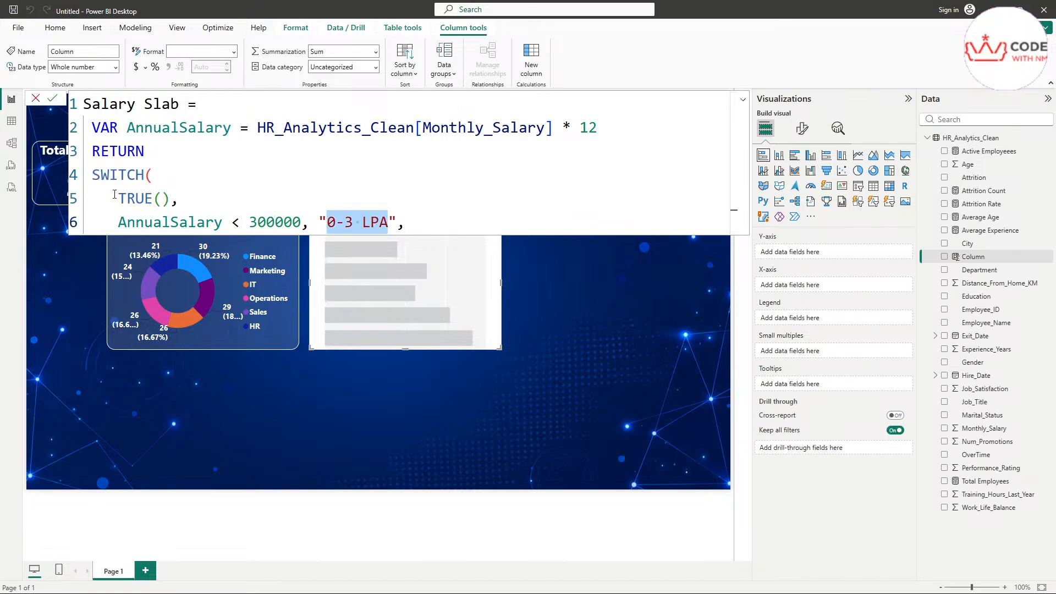
{"action": "left_click_drag", "start_coordinate": [118, 199], "coordinate": [215, 198]}
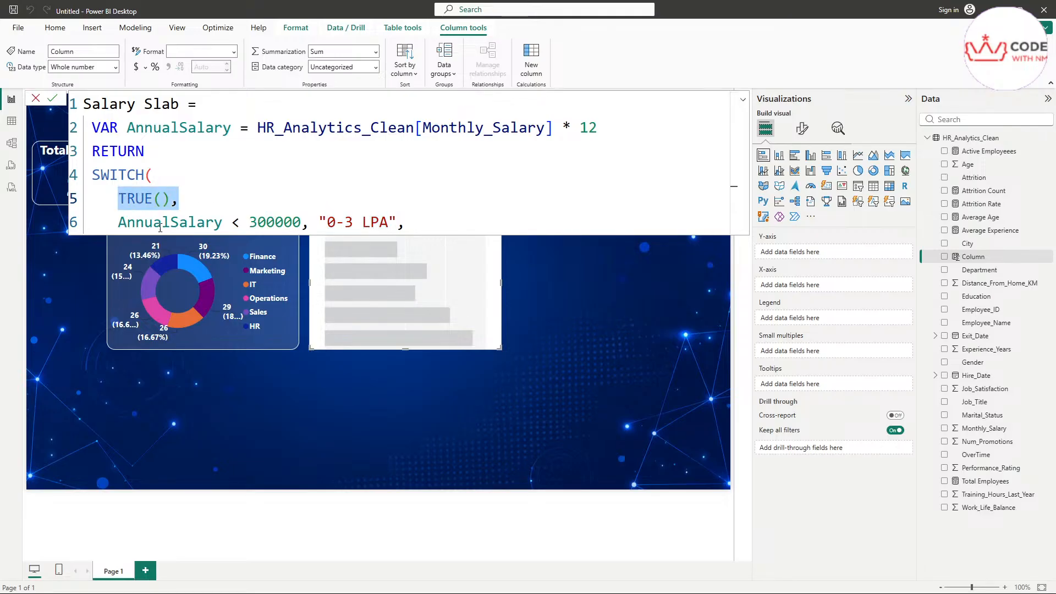
{"action": "left_click", "coordinate": [144, 223]}
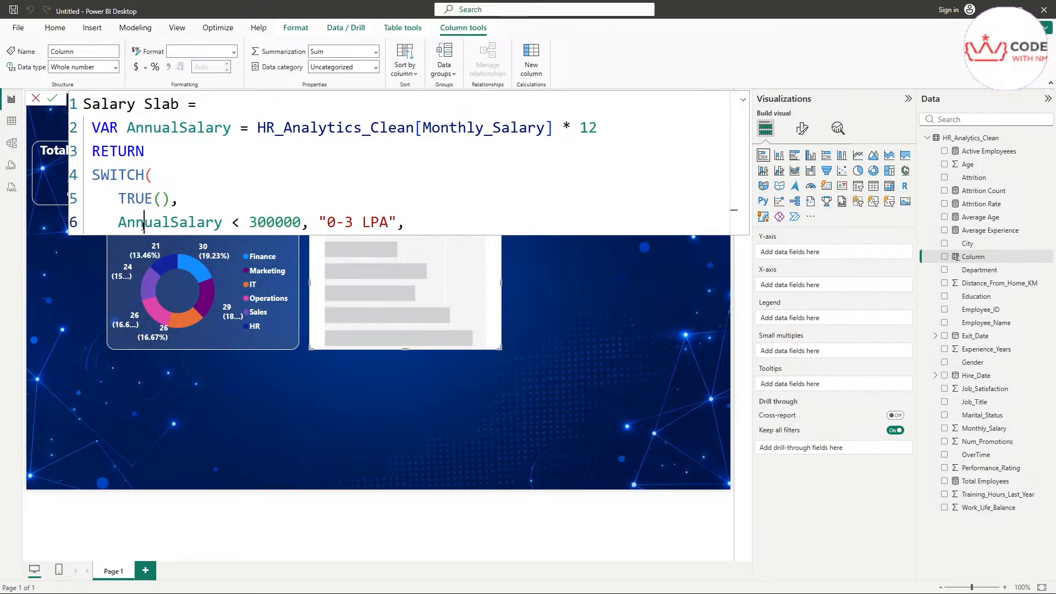
{"action": "double_click", "coordinate": [188, 221]}
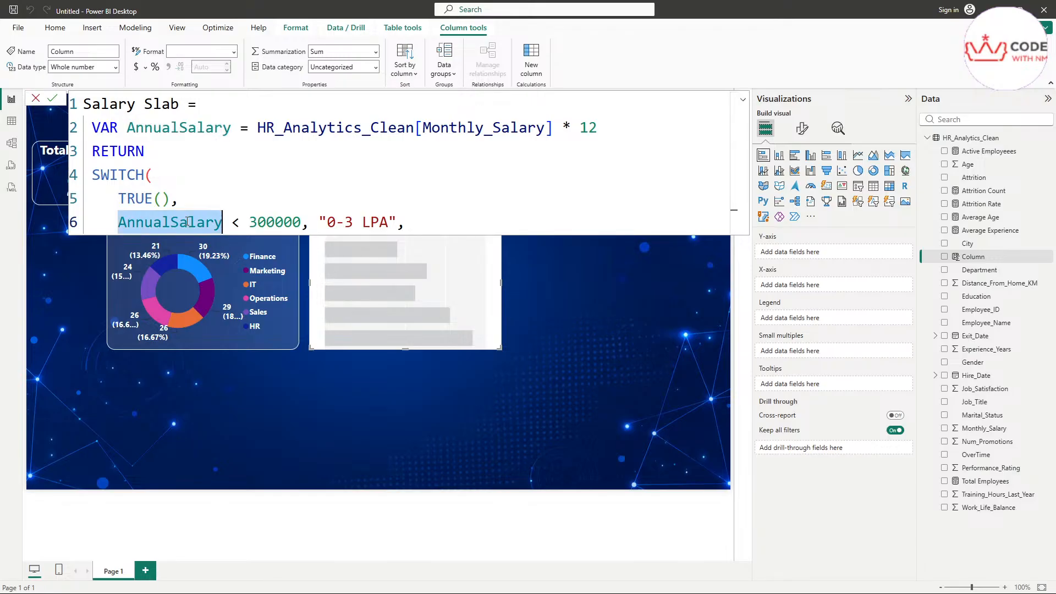
{"action": "double_click", "coordinate": [284, 223]}
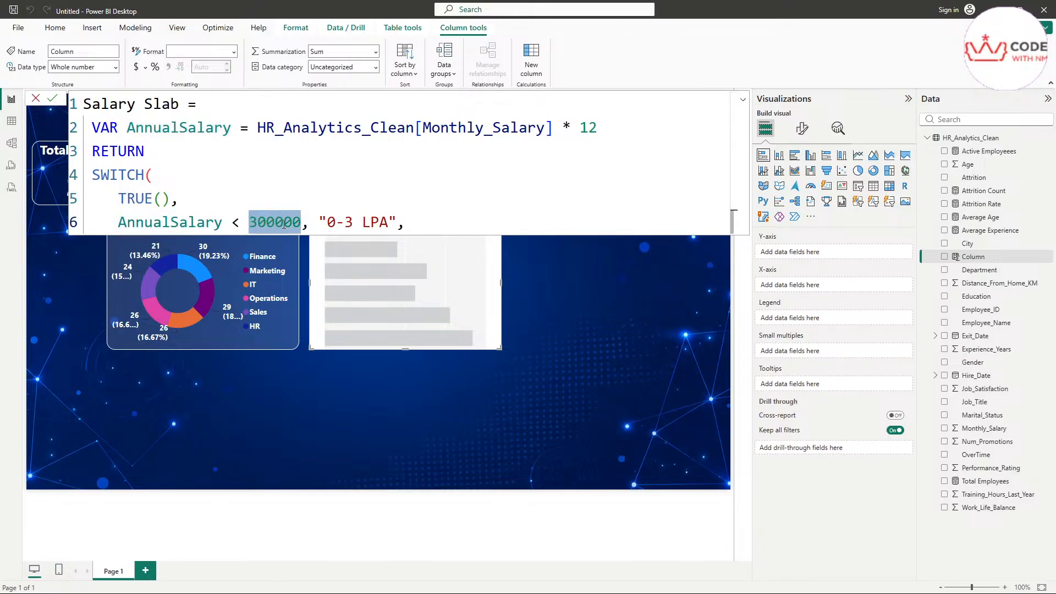
{"action": "left_click_drag", "start_coordinate": [327, 222], "coordinate": [398, 222]}
{"action": "left_click", "coordinate": [337, 222]}
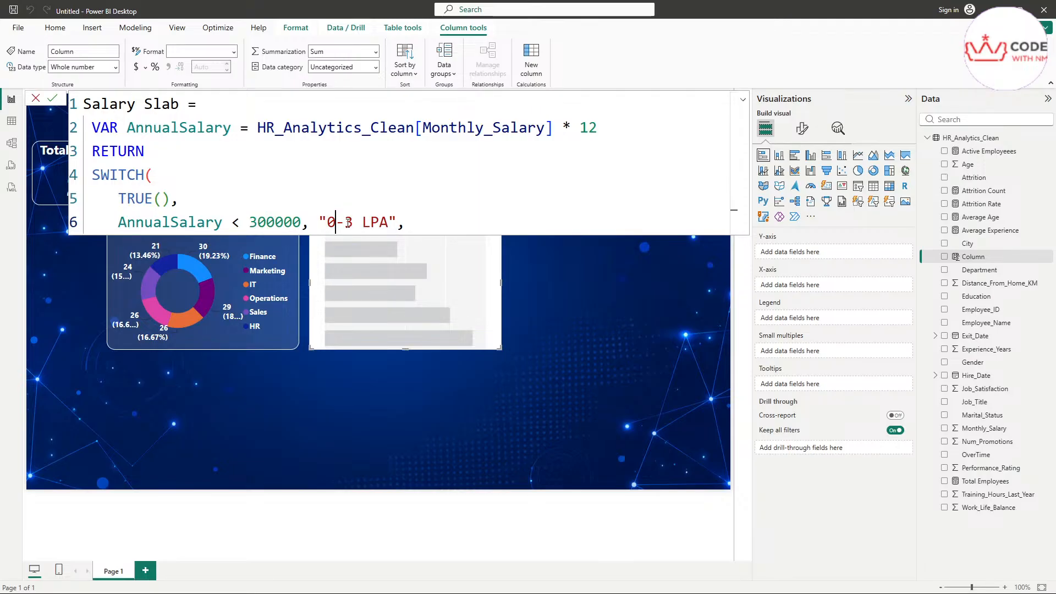
{"action": "left_click", "coordinate": [430, 227]}
{"action": "left_click_drag", "start_coordinate": [429, 226], "coordinate": [117, 223]}
{"action": "key", "text": "ctrl+c"}
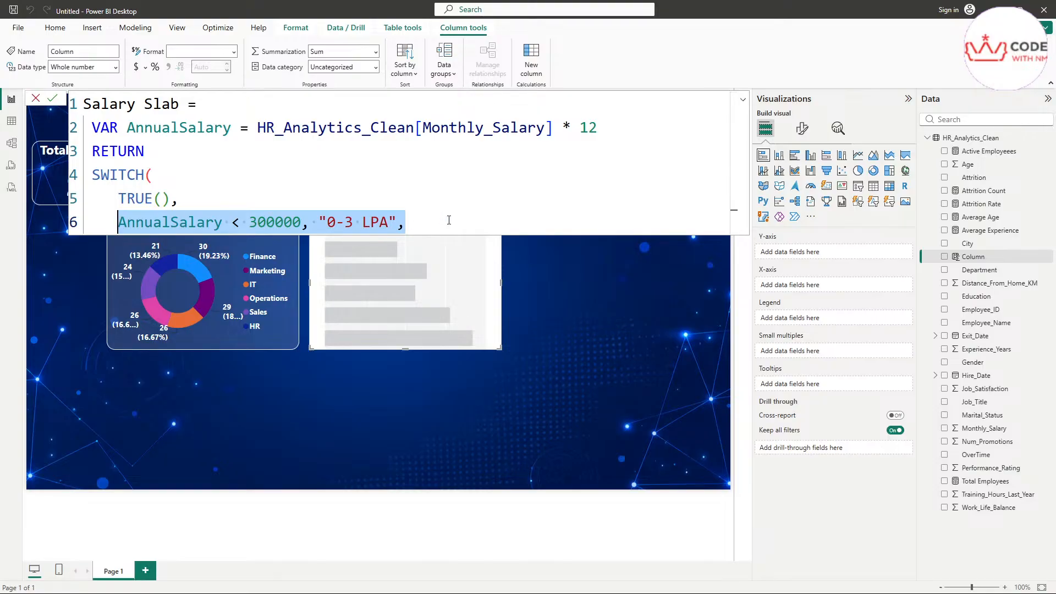
Step: Duplicate the first condition twice and turn the second copy into the under-600000 band
{"action": "left_click", "coordinate": [446, 226]}
{"action": "key", "text": "Return"}
{"action": "key", "text": "ctrl+v"}
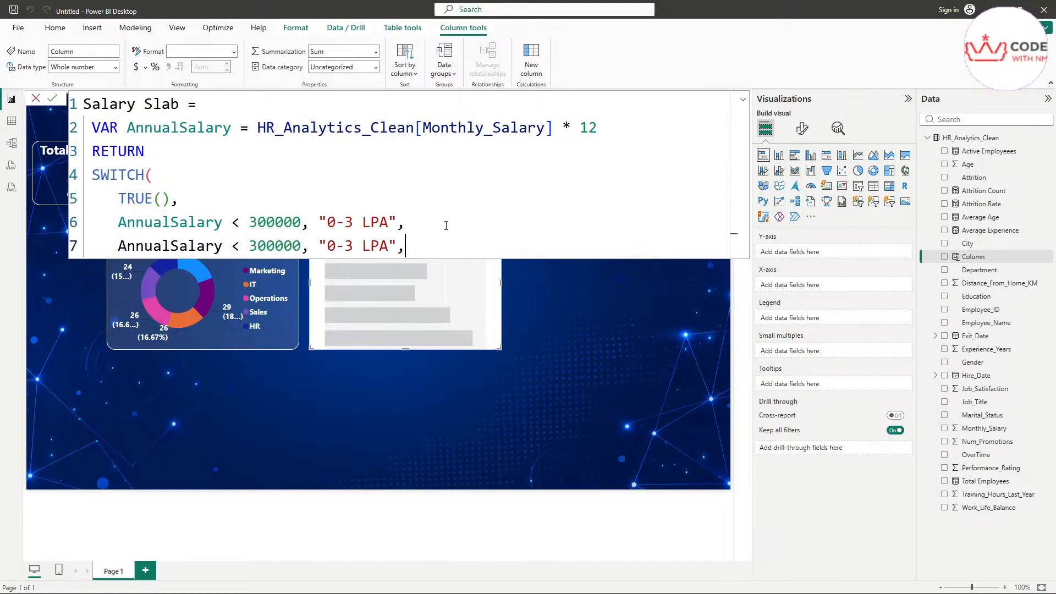
{"action": "key", "text": "Return"}
{"action": "key", "text": "ctrl+v"}
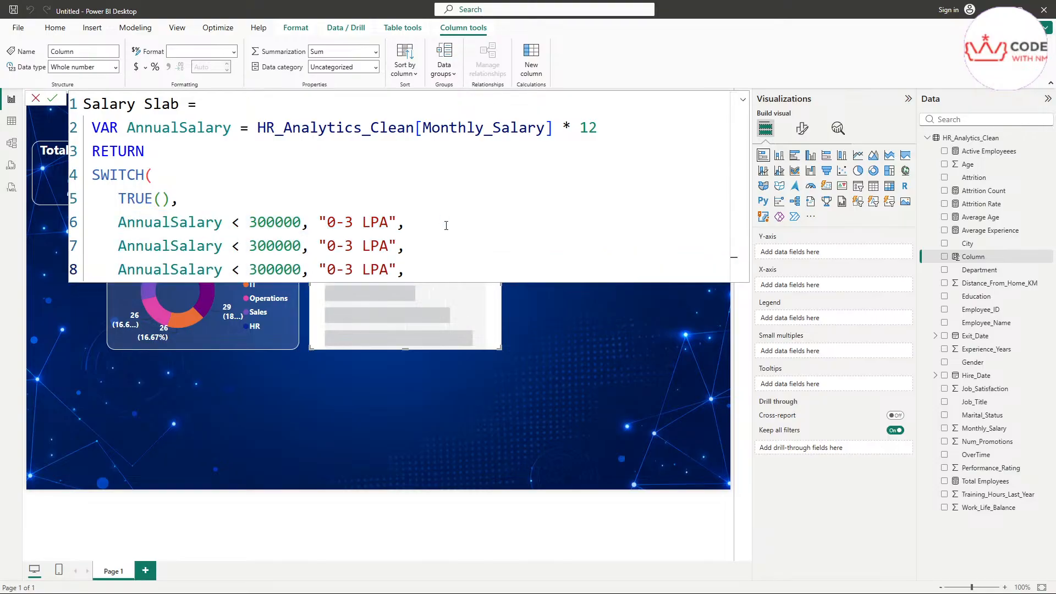
{"action": "double_click", "coordinate": [332, 248]}
{"action": "type", "text": "3"}
{"action": "double_click", "coordinate": [349, 247]}
{"action": "left_click_drag", "start_coordinate": [258, 247], "coordinate": [252, 246]}
{"action": "type", "text": "6"}
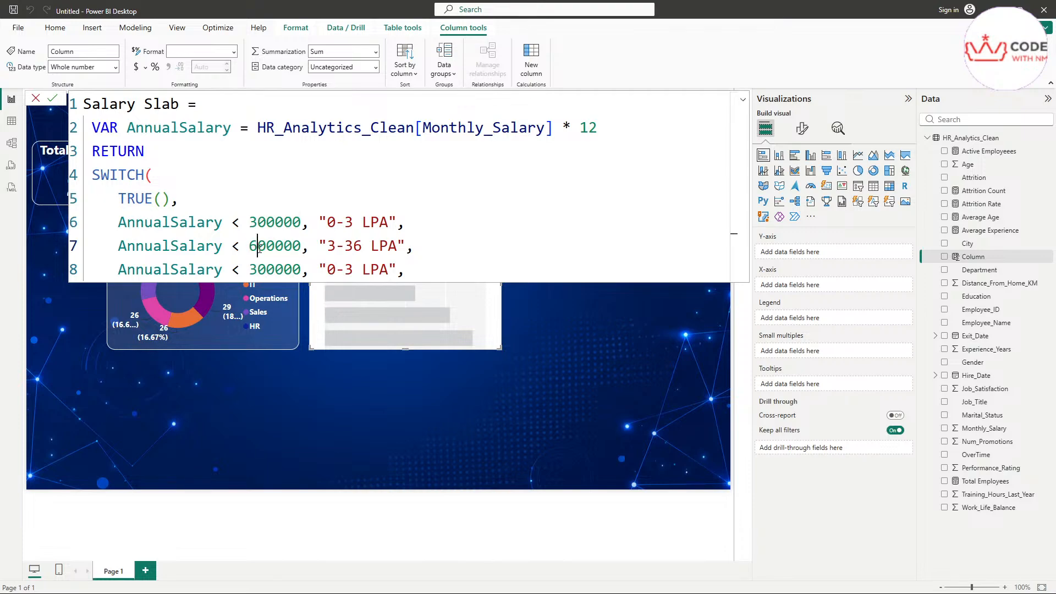
Step: Edit the third copy into the under-1000000 band labelled "6-10 LPA"
{"action": "left_click_drag", "start_coordinate": [337, 270], "coordinate": [332, 274]}
{"action": "type", "text": "6"}
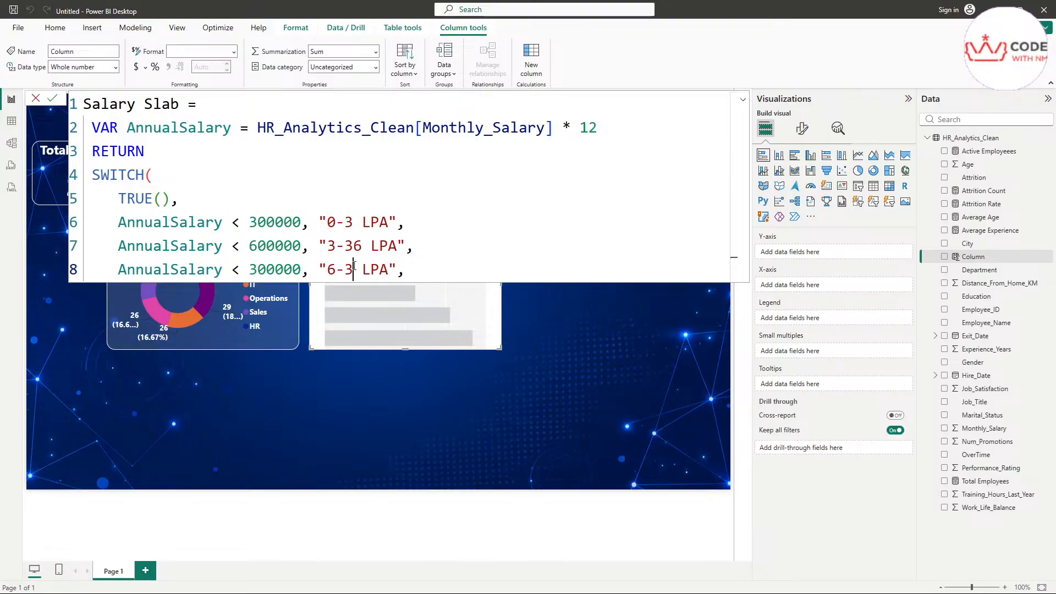
{"action": "left_click", "coordinate": [353, 269]}
{"action": "type", "text": "10"}
{"action": "left_click", "coordinate": [356, 269]}
{"action": "key", "text": "BackSpace"}
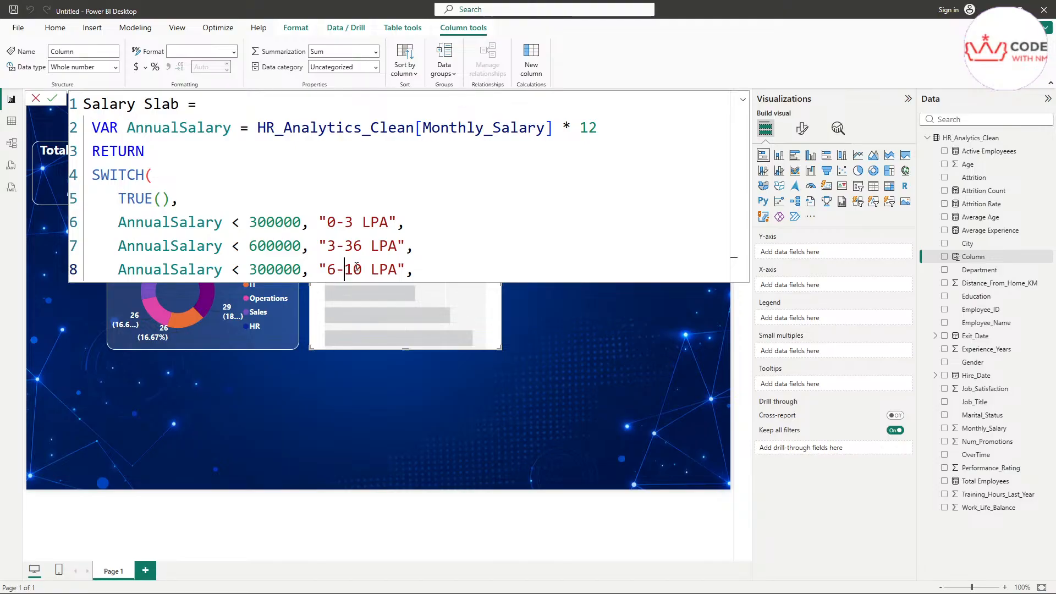
{"action": "left_click_drag", "start_coordinate": [257, 269], "coordinate": [250, 269]}
{"action": "type", "text": "10"}
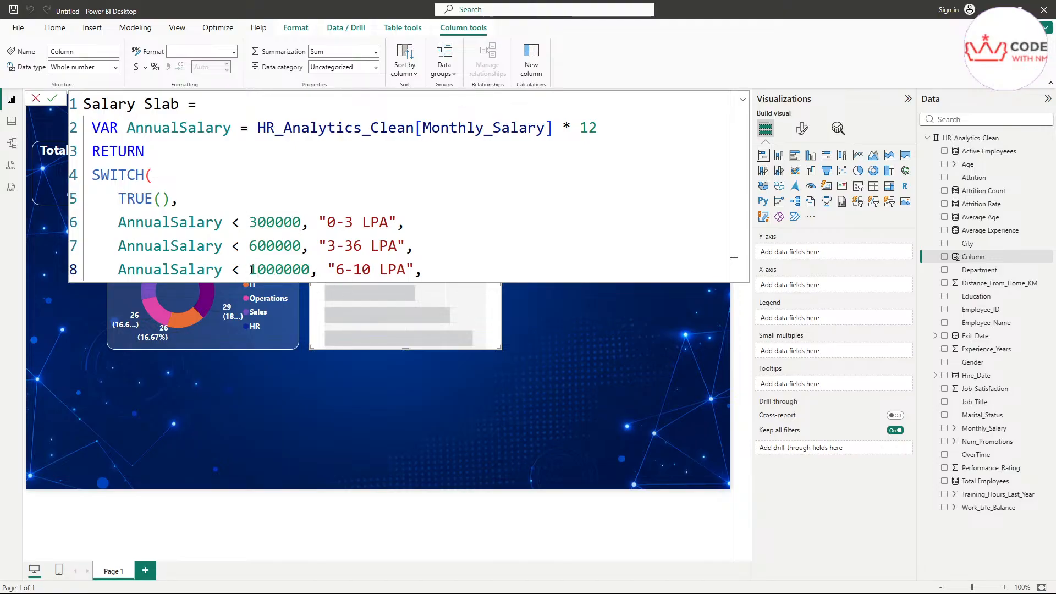
{"action": "left_click_drag", "start_coordinate": [332, 269], "coordinate": [413, 270]}
{"action": "key", "text": "ctrl+c"}
Step: Add "10+ LPA" as the default value and close SWITCH with a bracket
{"action": "left_click", "coordinate": [437, 271]}
{"action": "key", "text": "shift+Return"}
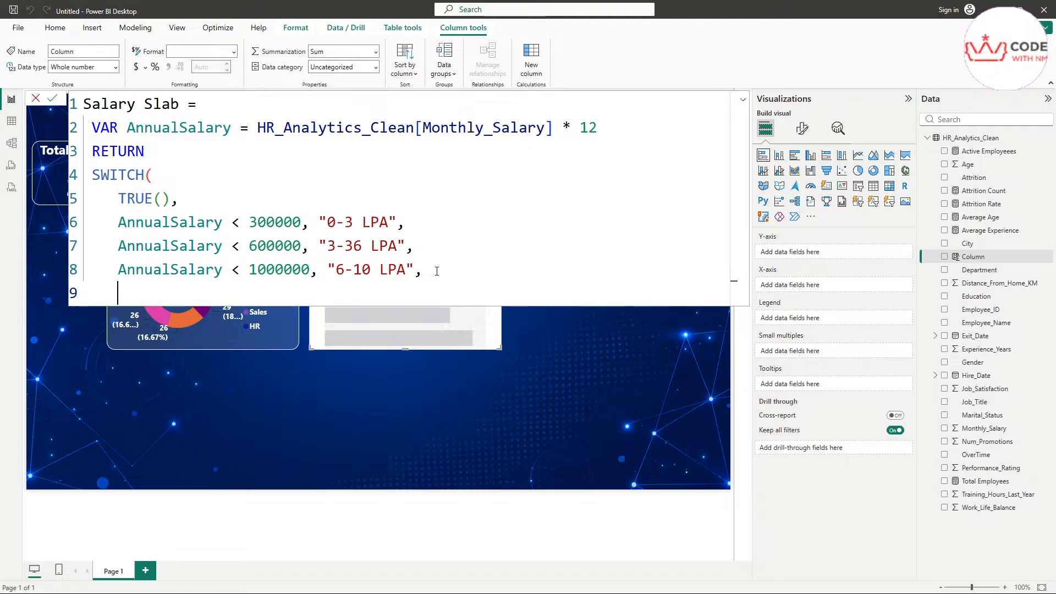
{"action": "key", "text": "ctrl+v"}
{"action": "left_click", "coordinate": [145, 292]}
{"action": "key", "text": "BackSpace"}
{"action": "key", "text": "BackSpace"}
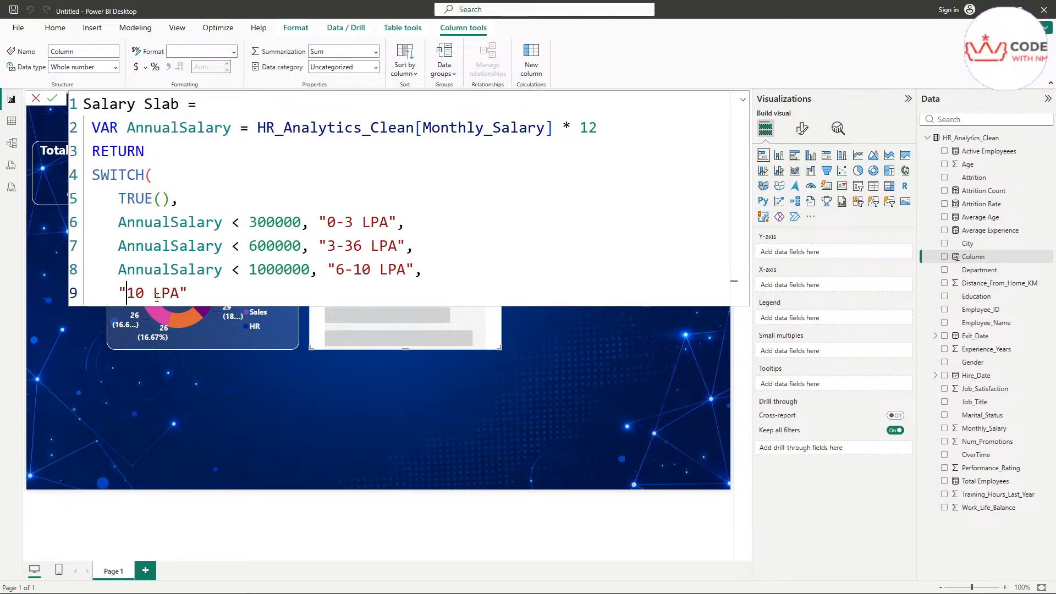
{"action": "key", "text": "shift+Right"}
{"action": "key", "text": "shift+Right"}
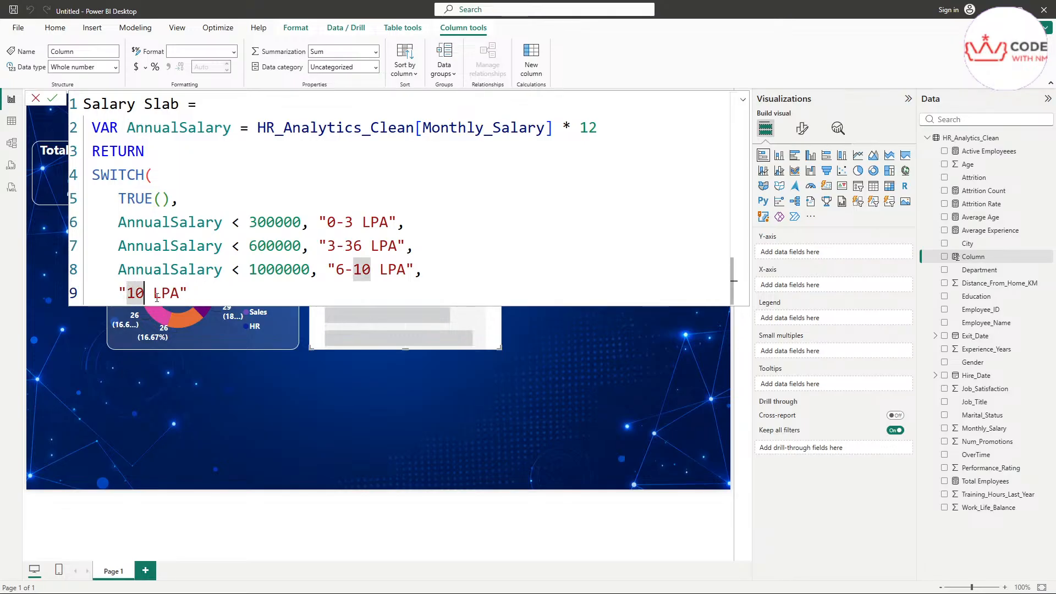
{"action": "type", "text": "+"}
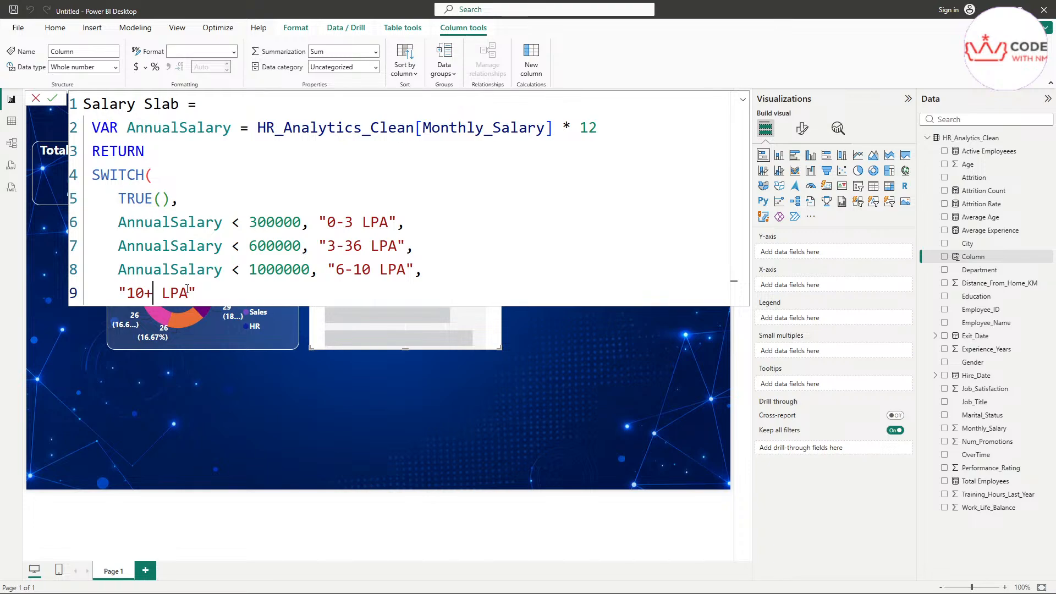
{"action": "left_click", "coordinate": [263, 298]}
{"action": "key", "text": "Return"}
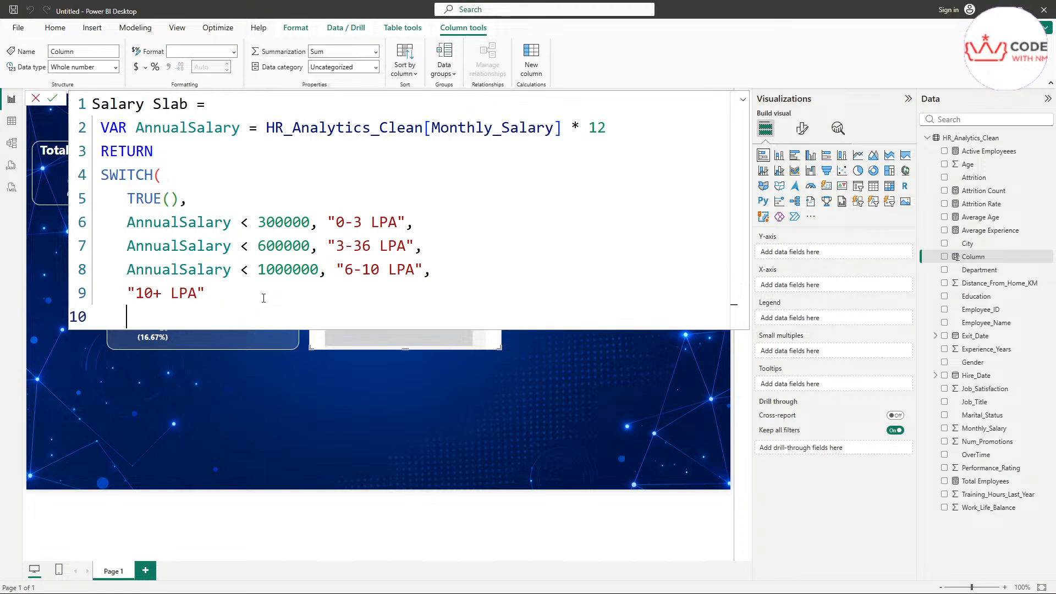
{"action": "key", "text": "BackSpace"}
{"action": "type", "text": ")"}
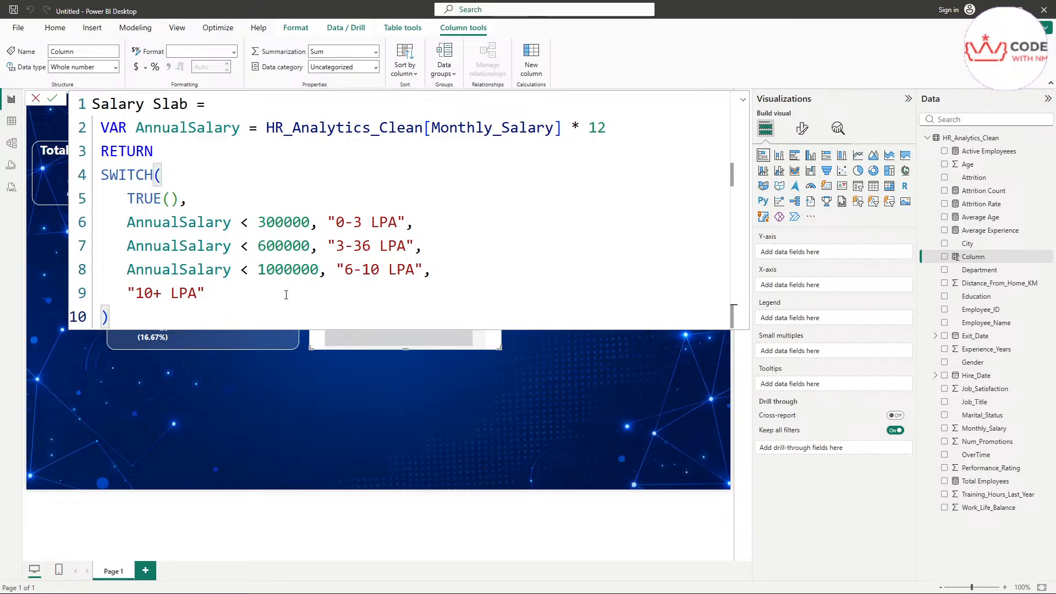
Step: Review the salary band lines and correct "3-36 LPA" to "3-6 LPA"
{"action": "left_click_drag", "start_coordinate": [122, 227], "coordinate": [223, 294]}
{"action": "left_click", "coordinate": [223, 293]}
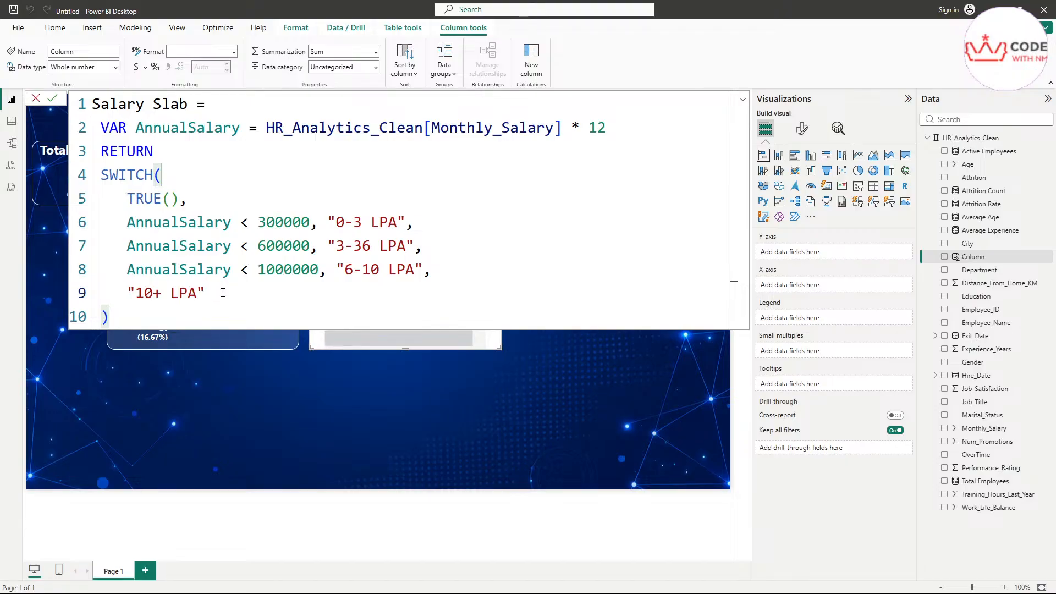
{"action": "left_click_drag", "start_coordinate": [118, 223], "coordinate": [224, 293]}
{"action": "left_click", "coordinate": [224, 293]}
{"action": "left_click", "coordinate": [360, 246]}
{"action": "key", "text": "BackSpace"}
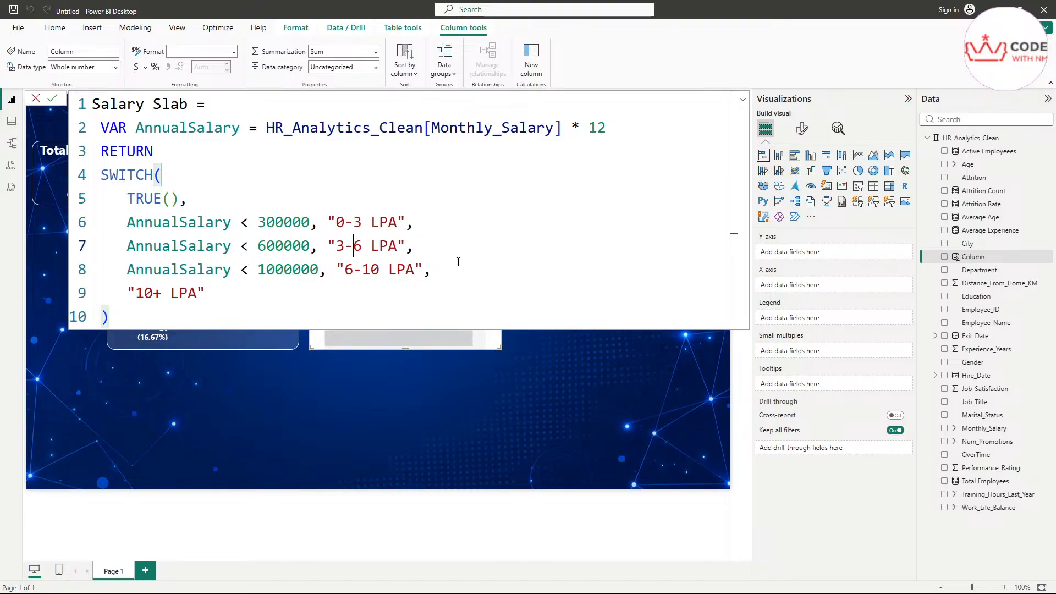
{"action": "left_click_drag", "start_coordinate": [446, 251], "coordinate": [55, 243]}
{"action": "left_click_drag", "start_coordinate": [461, 271], "coordinate": [109, 224]}
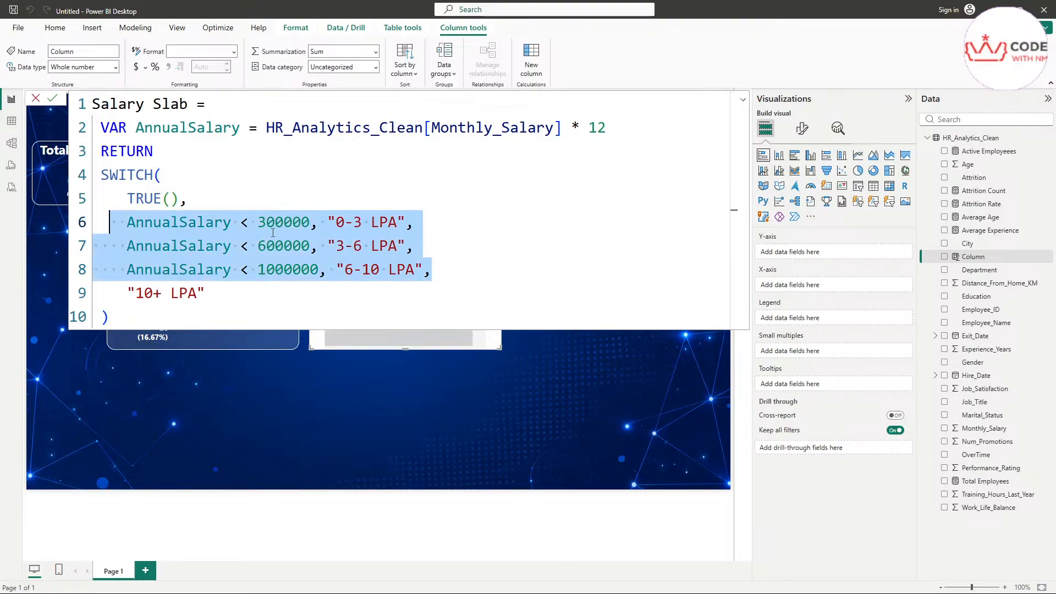
{"action": "left_click", "coordinate": [602, 242]}
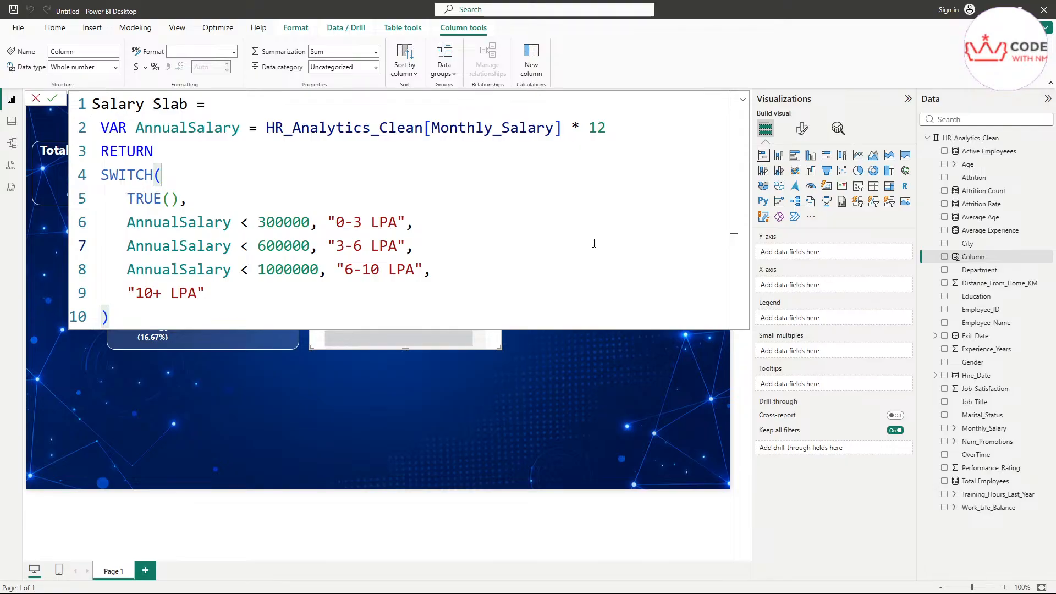
{"action": "left_click_drag", "start_coordinate": [353, 246], "coordinate": [354, 222]}
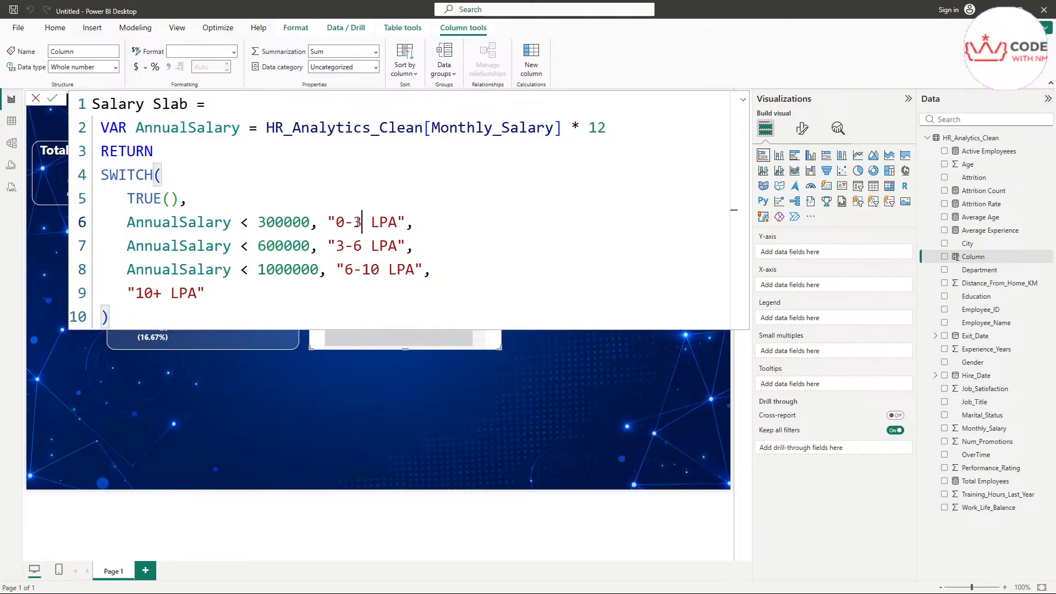
{"action": "left_click", "coordinate": [354, 251]}
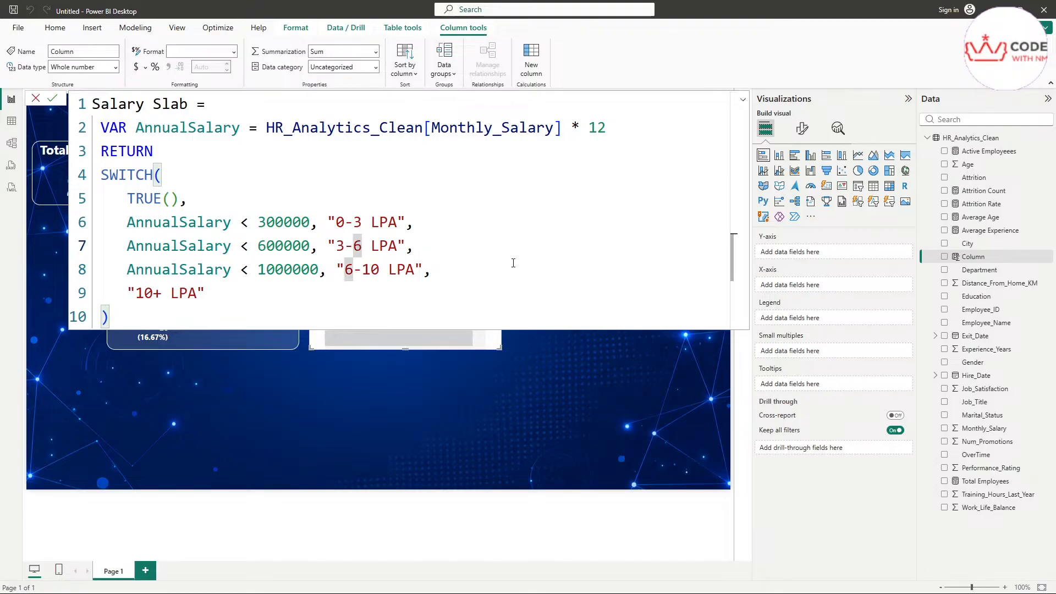
{"action": "left_click", "coordinate": [150, 316]}
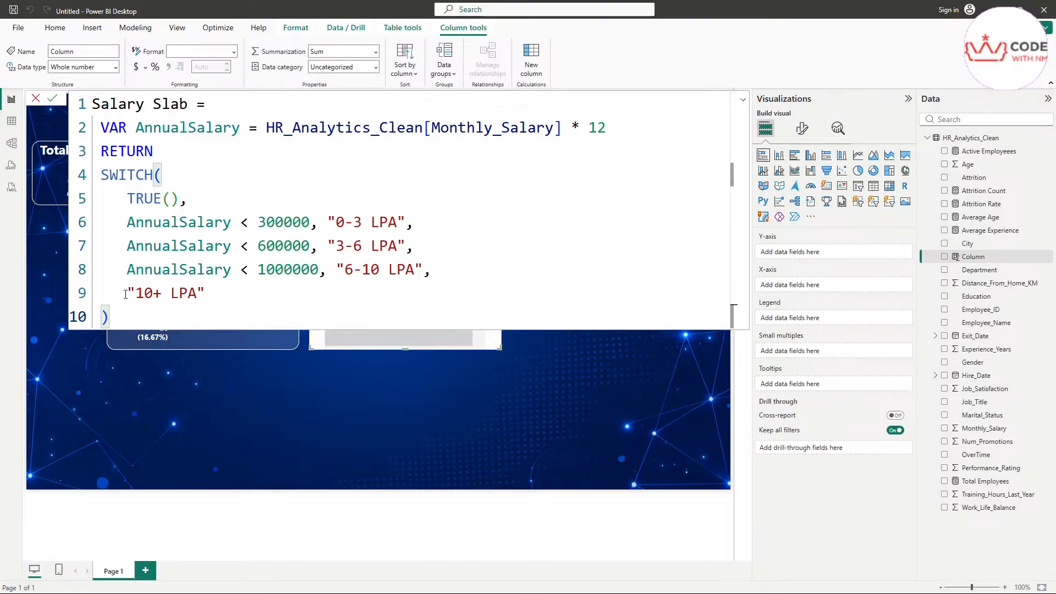
{"action": "left_click_drag", "start_coordinate": [125, 294], "coordinate": [206, 105]}
{"action": "left_click", "coordinate": [231, 200]}
{"action": "left_click", "coordinate": [162, 175]}
{"action": "left_click_drag", "start_coordinate": [266, 128], "coordinate": [554, 292]}
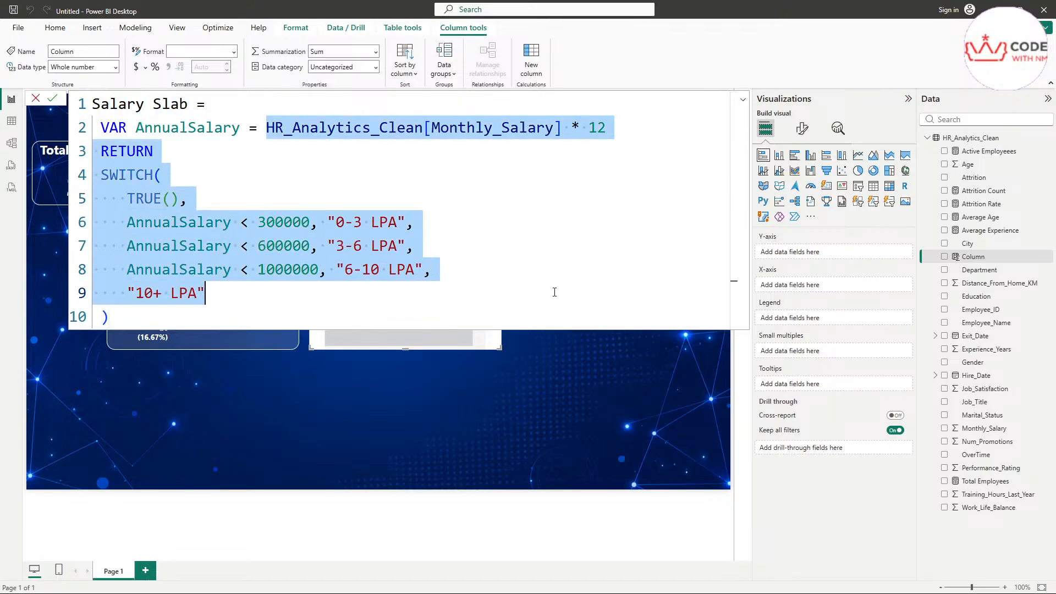
{"action": "left_click", "coordinate": [566, 267]}
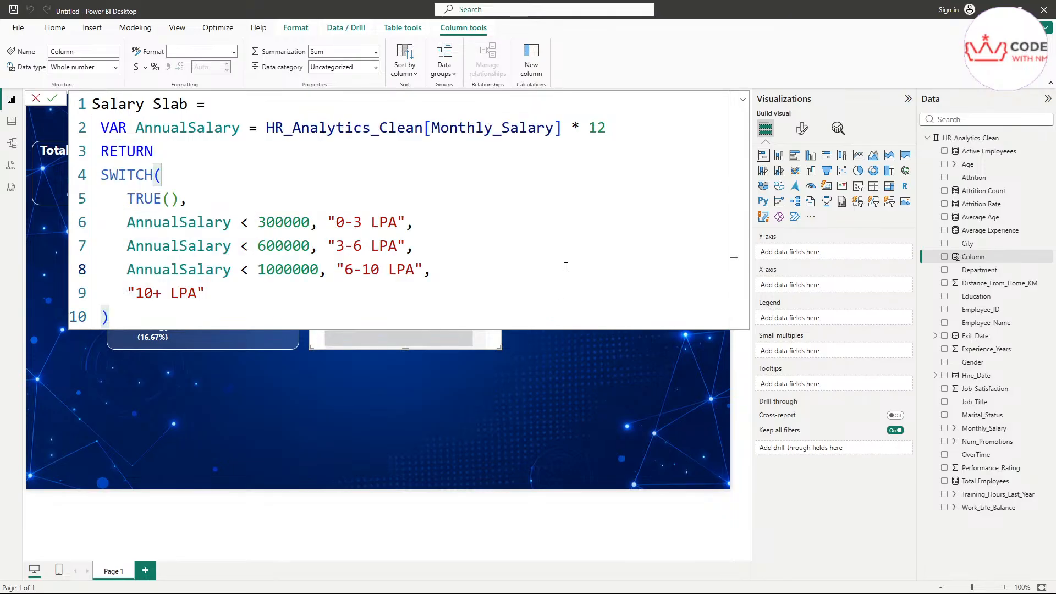
Step: Commit the Salary Slab column formula and return to the report canvas
{"action": "key", "text": "Return"}
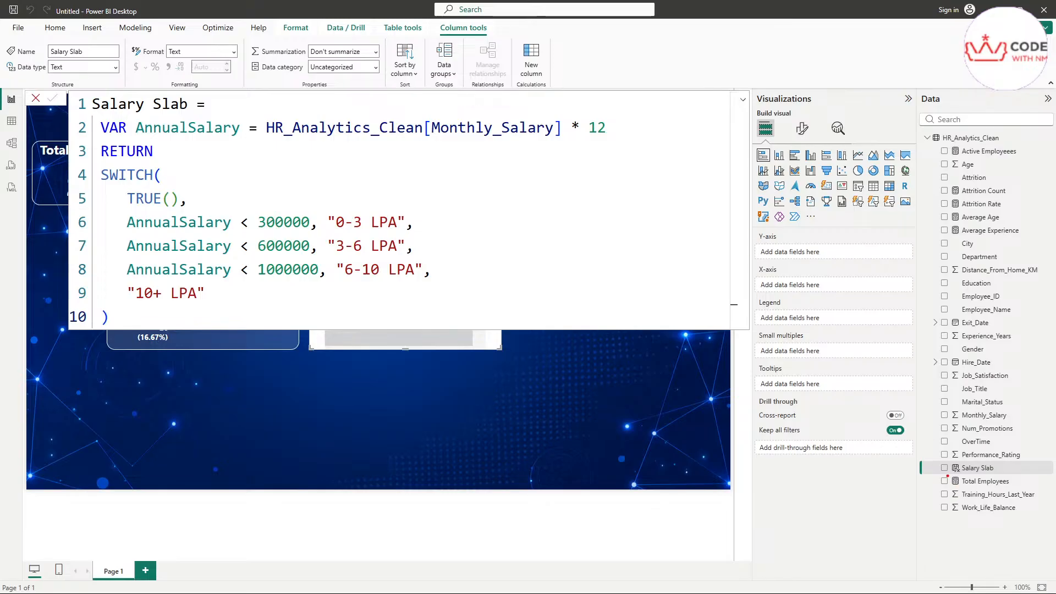
{"action": "mouse_move", "coordinate": [948, 477]}
{"action": "left_mouse_down"}
{"action": "mouse_move", "coordinate": [1006, 471]}
{"action": "mouse_move", "coordinate": [952, 460]}
{"action": "mouse_move", "coordinate": [928, 470]}
{"action": "mouse_move", "coordinate": [944, 475]}
{"action": "left_mouse_up"}
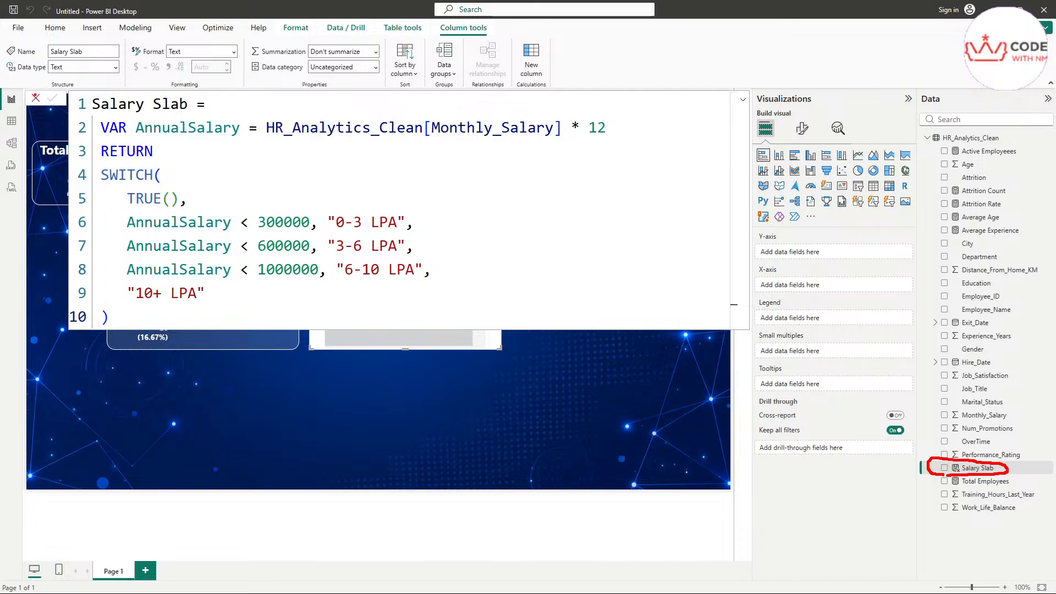
{"action": "left_click", "coordinate": [283, 396]}
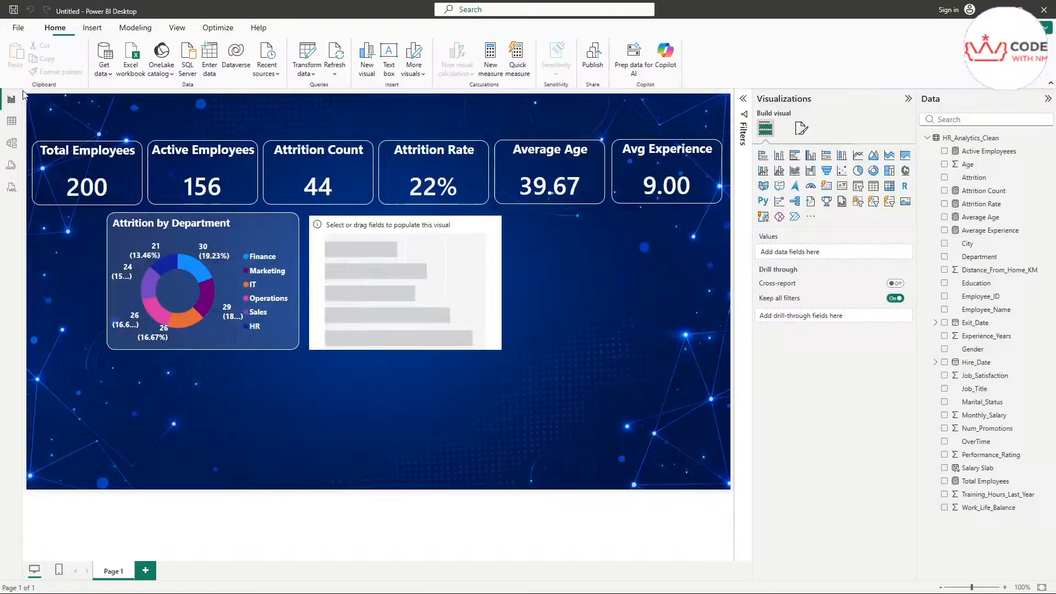
Step: Build the placeholder chart: Salary Slab on Y-axis, Count of Employee_ID on X-axis, Attrition as legend
{"action": "left_click", "coordinate": [408, 283]}
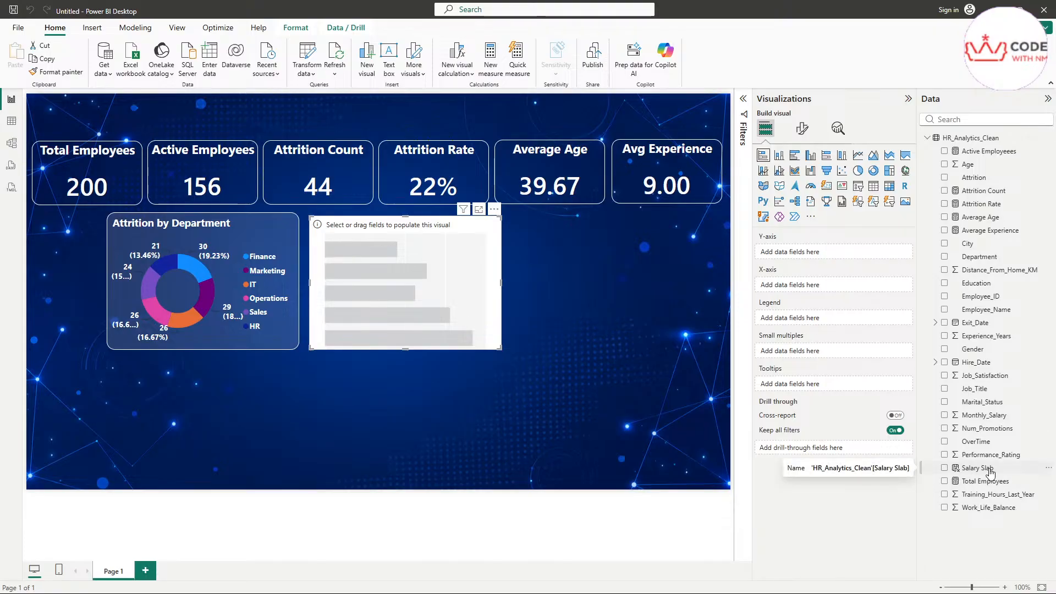
{"action": "left_click_drag", "start_coordinate": [990, 472], "coordinate": [812, 253]}
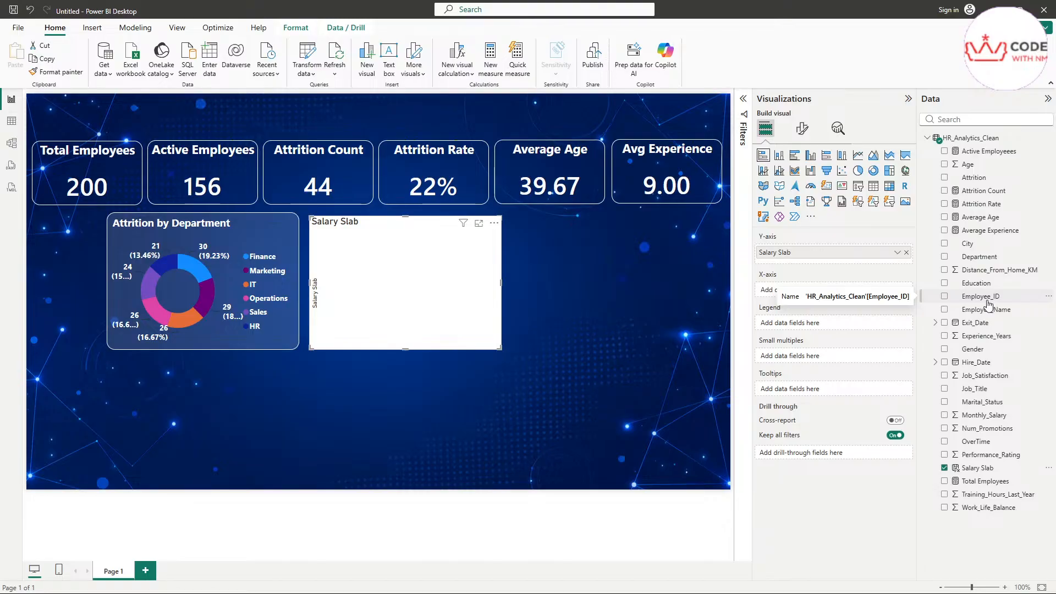
{"action": "left_click_drag", "start_coordinate": [988, 304], "coordinate": [805, 291]}
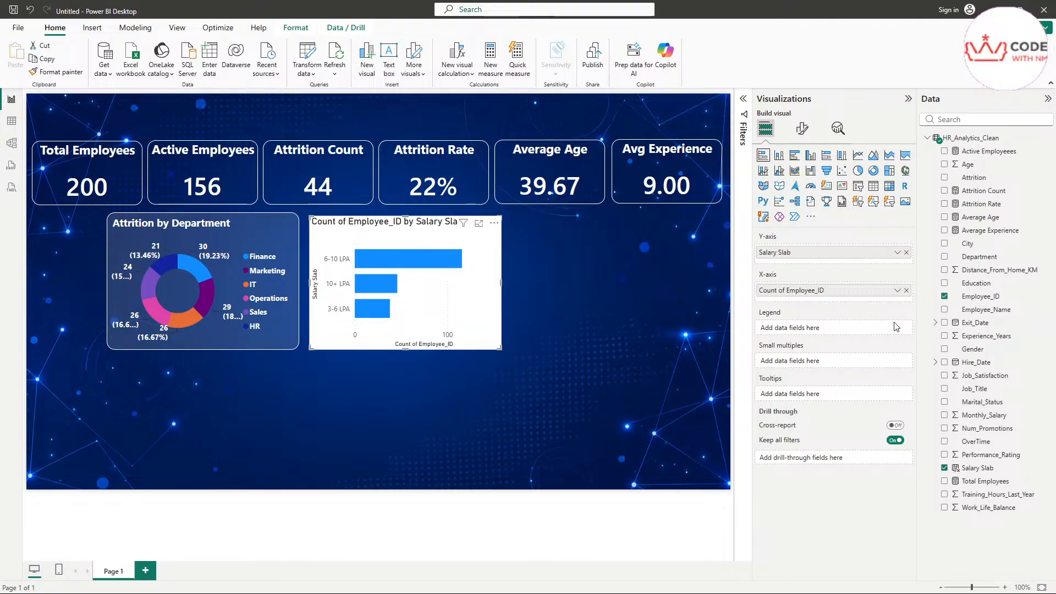
{"action": "left_click", "coordinate": [897, 291]}
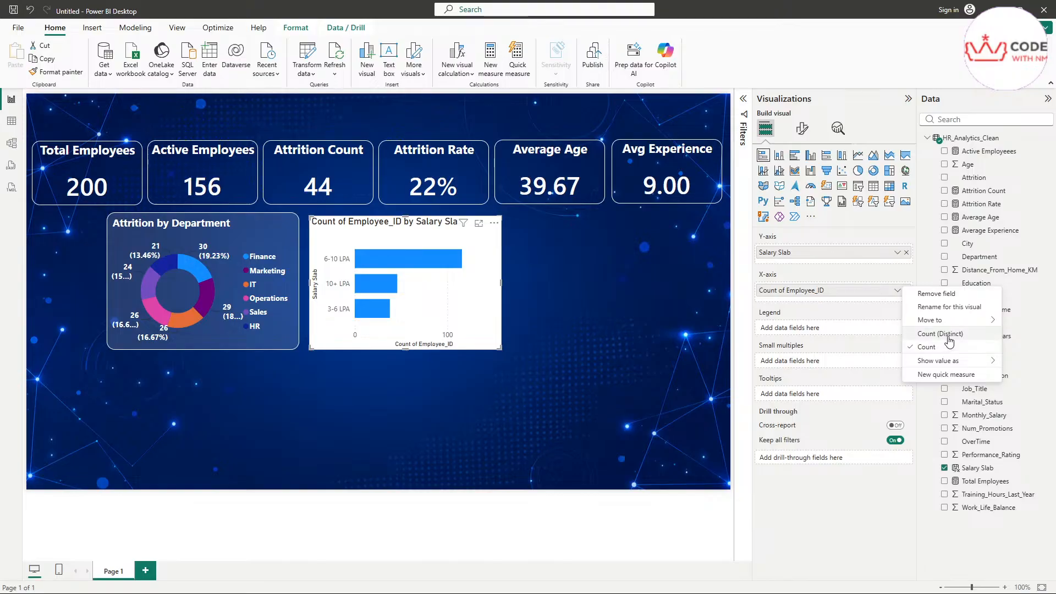
{"action": "left_click", "coordinate": [866, 525]}
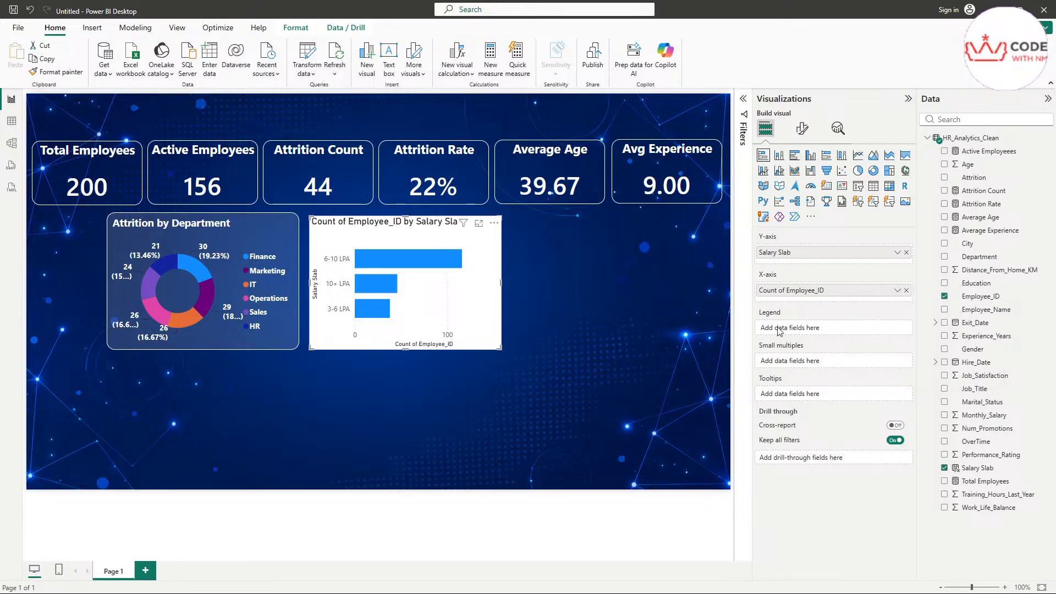
{"action": "left_click_drag", "start_coordinate": [986, 181], "coordinate": [831, 325]}
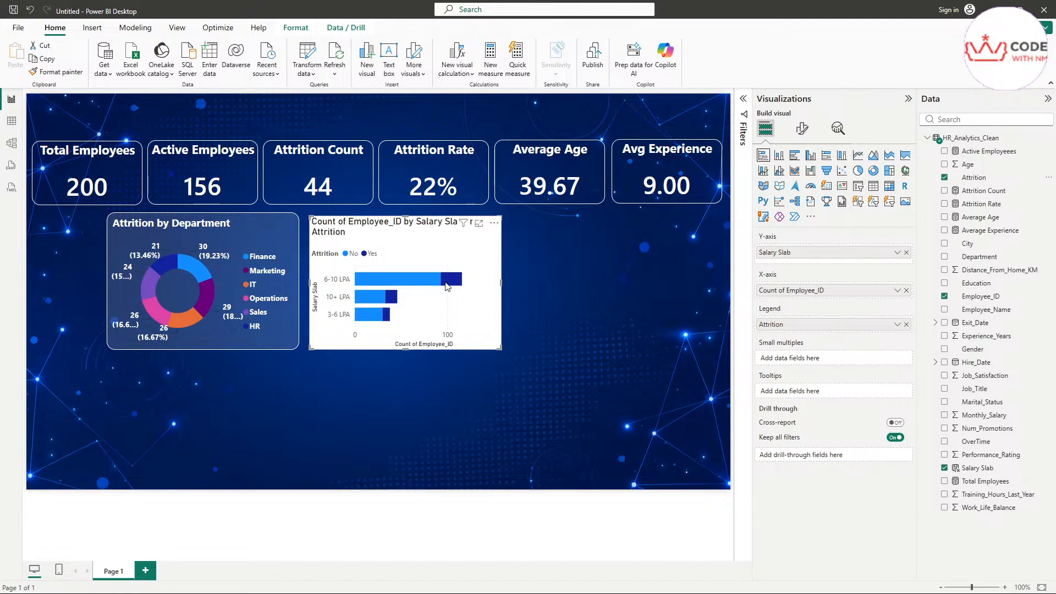
Step: Look over the new chart, then bring up the dashboard.png reference image
{"action": "mouse_move", "coordinate": [451, 286]}
{"action": "scroll", "coordinate": [473, 295], "scroll_direction": "up", "scroll_amount": 2}
{"action": "scroll", "coordinate": [528, 344], "scroll_direction": "up", "scroll_amount": 2}
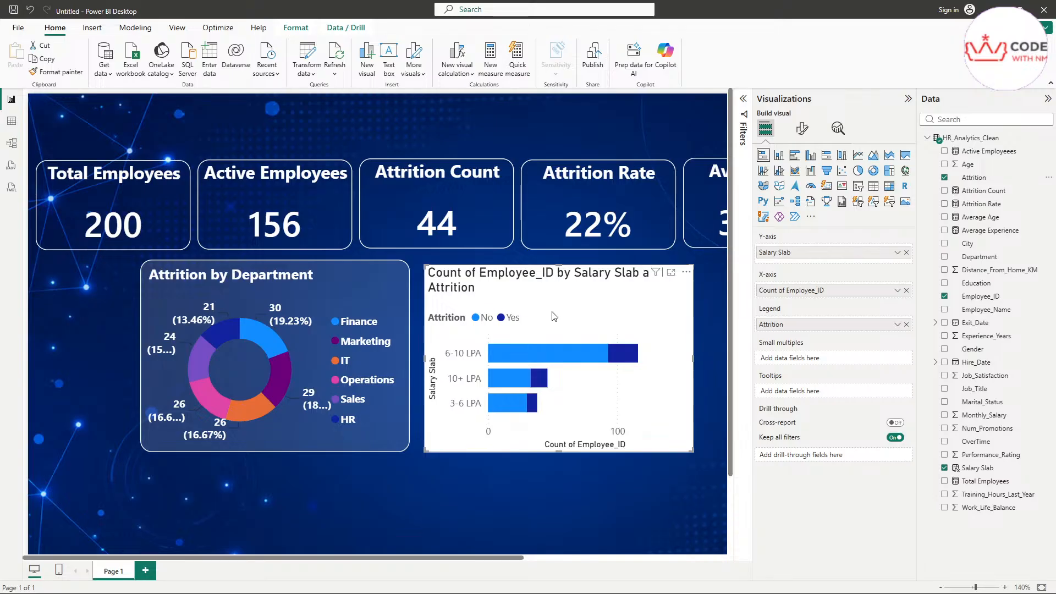
{"action": "mouse_move", "coordinate": [590, 346]}
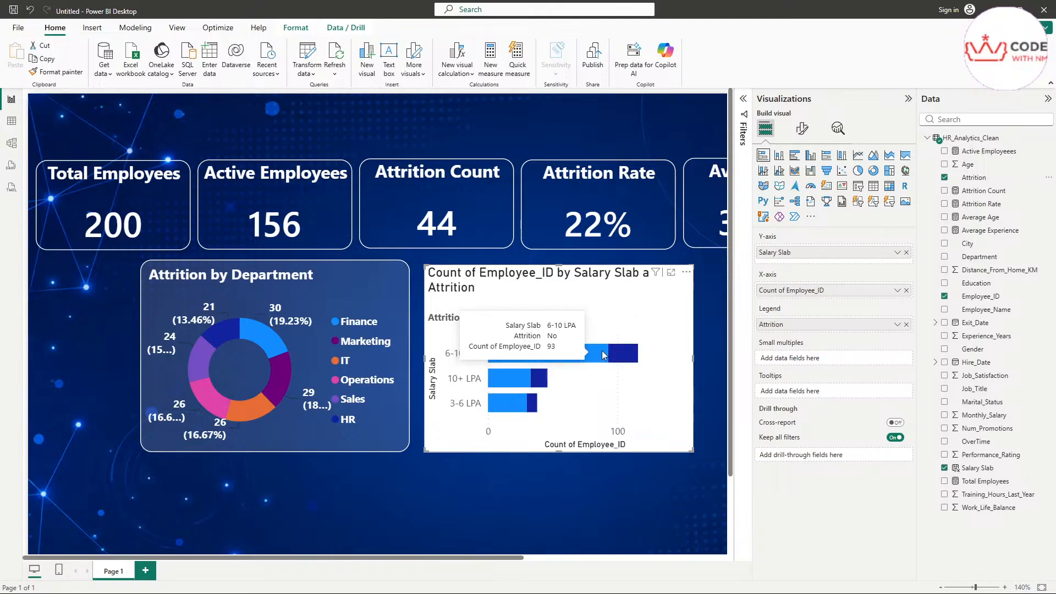
{"action": "mouse_move", "coordinate": [629, 356]}
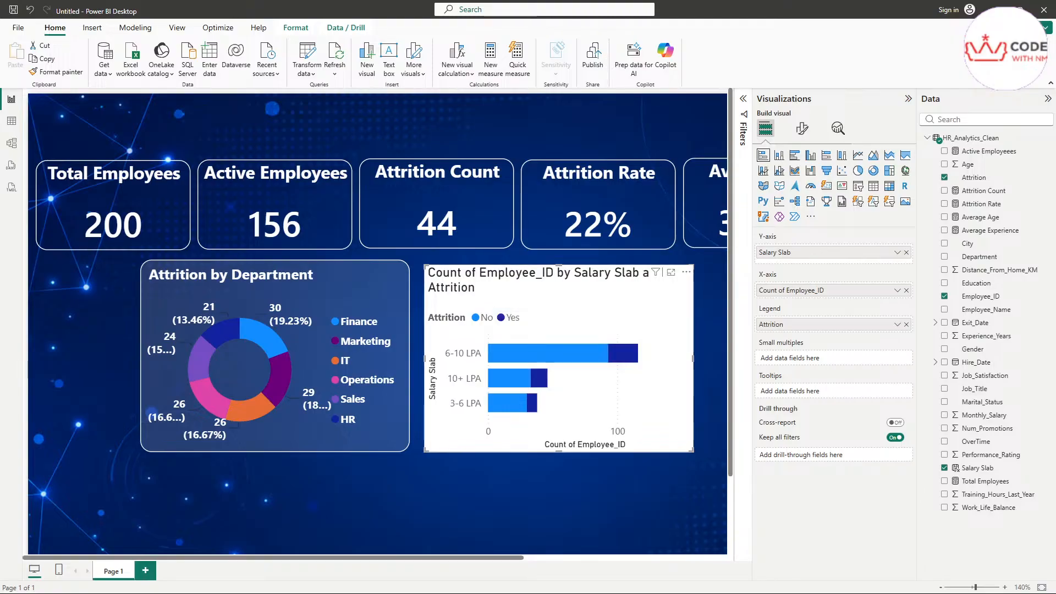
{"action": "key", "text": "alt+Tab"}
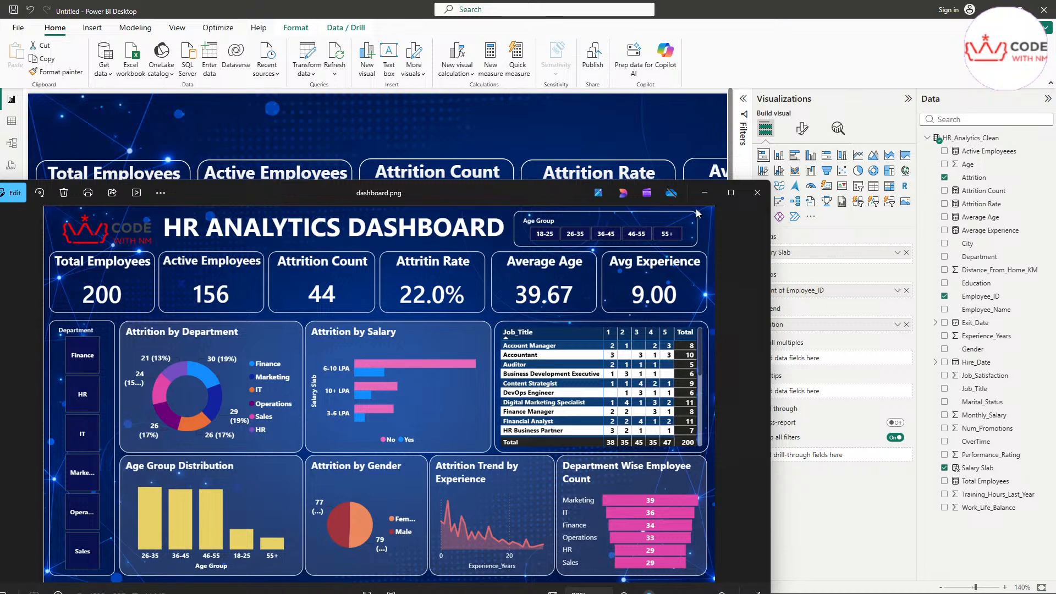
Step: Close the reference image and switch the salary chart to a clustered bar chart
{"action": "left_click", "coordinate": [704, 193]}
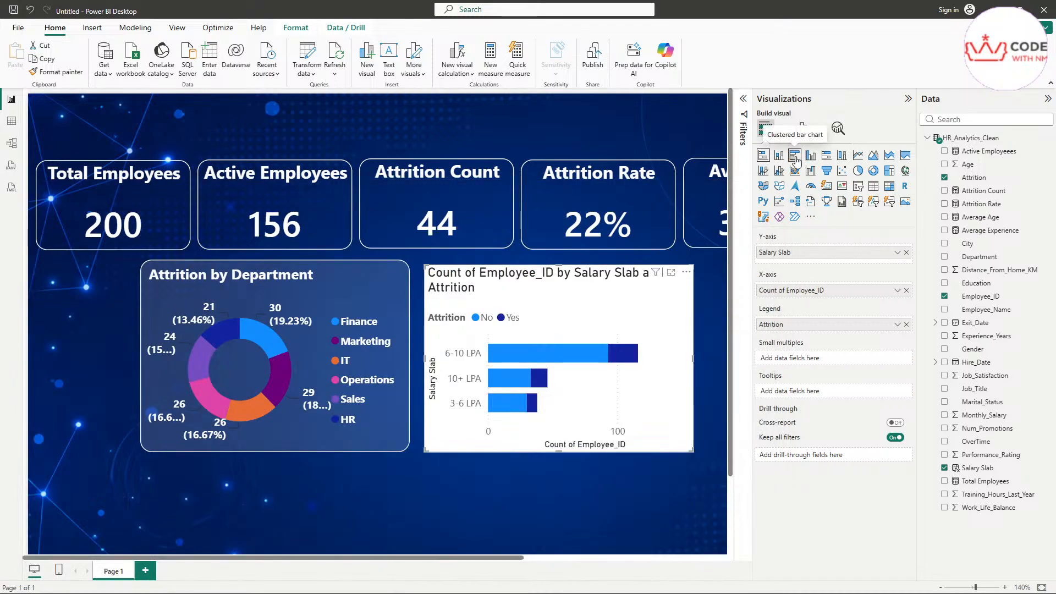
{"action": "key", "text": "ctrl+2"}
{"action": "mouse_move", "coordinate": [792, 160]}
{"action": "left_mouse_down"}
{"action": "mouse_move", "coordinate": [803, 154]}
{"action": "mouse_move", "coordinate": [787, 163]}
{"action": "left_mouse_up"}
{"action": "key", "text": "Escape"}
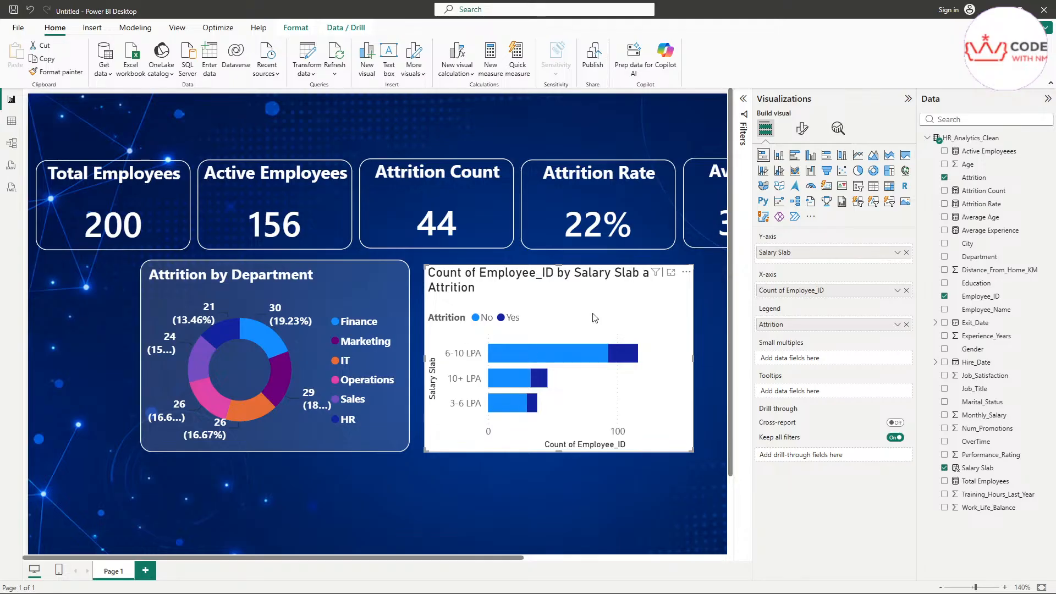
{"action": "left_click", "coordinate": [794, 159]}
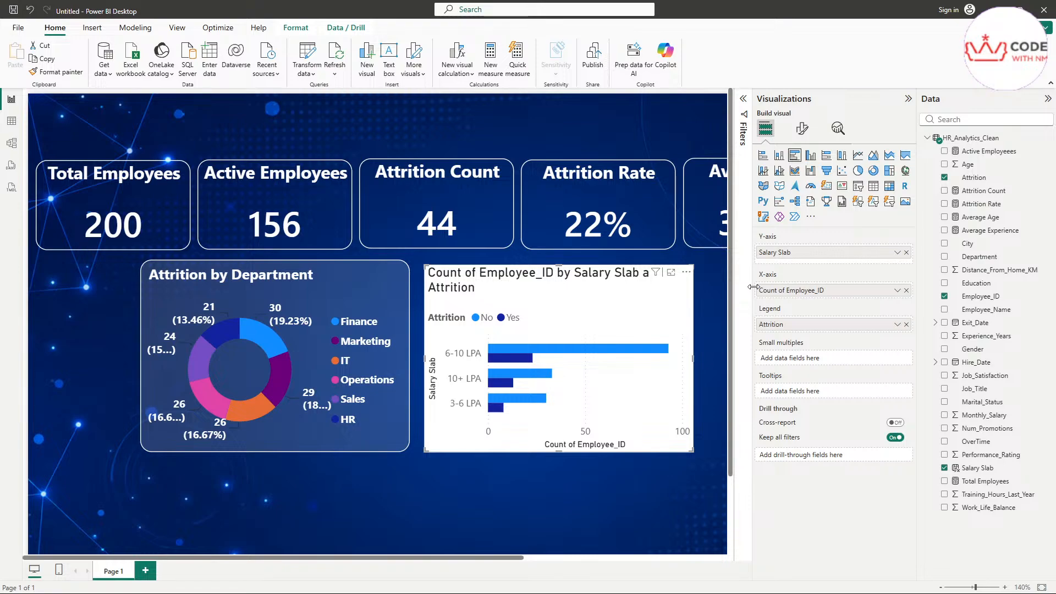
Step: Inspect the Salary Slab values in Table view, then bring the Excel dataset window forward
{"action": "left_click", "coordinate": [12, 122]}
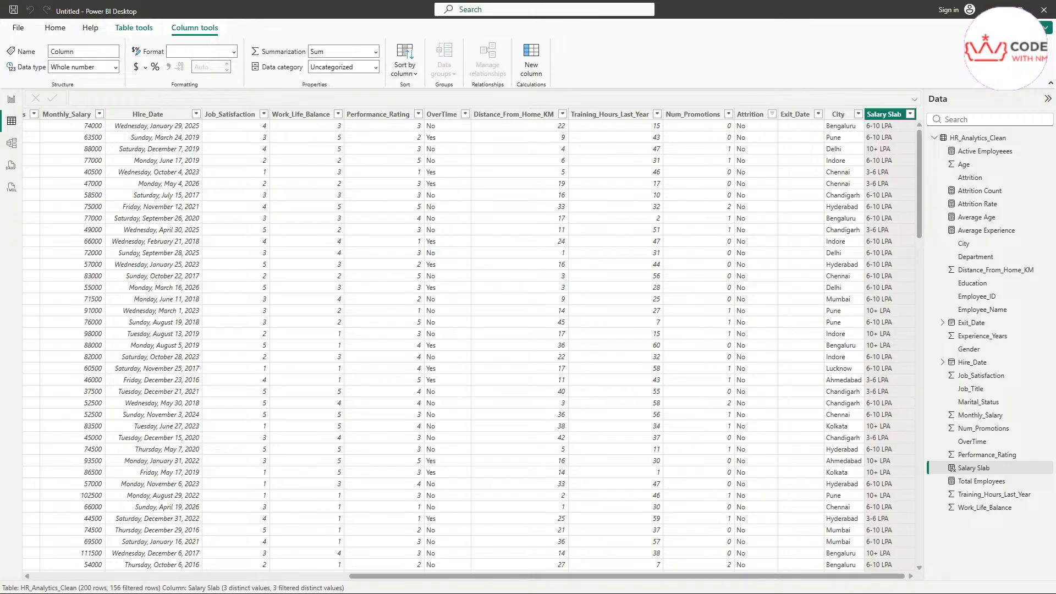
{"action": "left_click_drag", "start_coordinate": [1055, 221], "coordinate": [685, 1]}
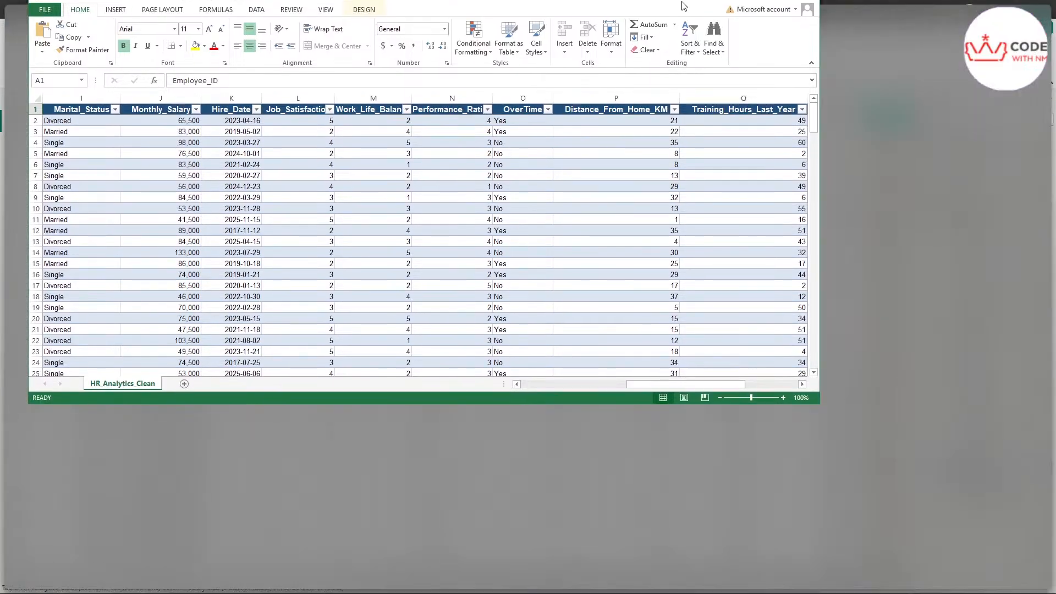
Step: Select the City header cells in the Excel sheet, then go back to Power BI Desktop
{"action": "left_click", "coordinate": [1033, 122]}
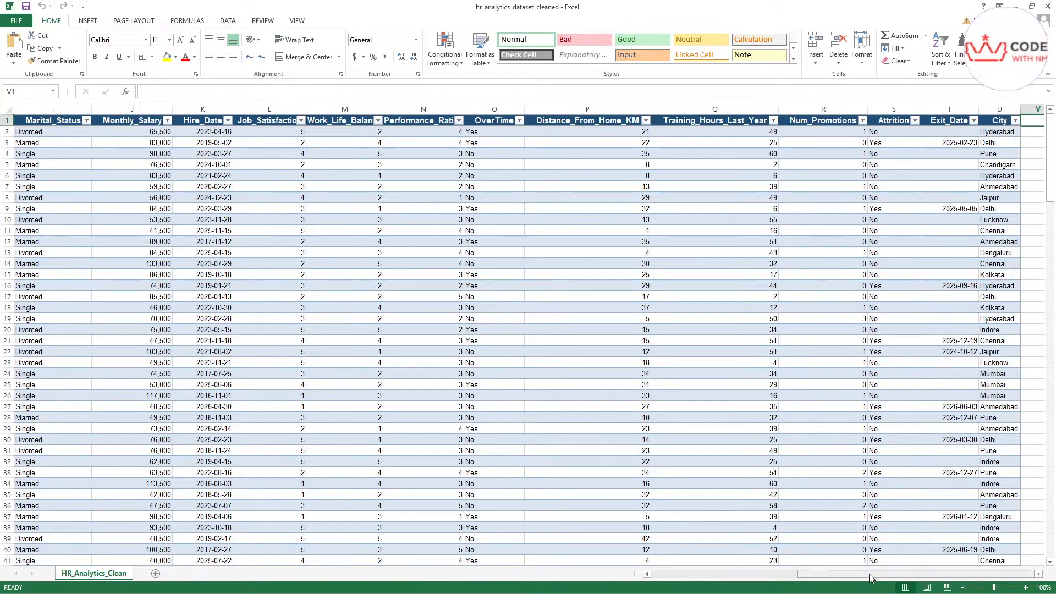
{"action": "left_click_drag", "start_coordinate": [991, 128], "coordinate": [991, 124]}
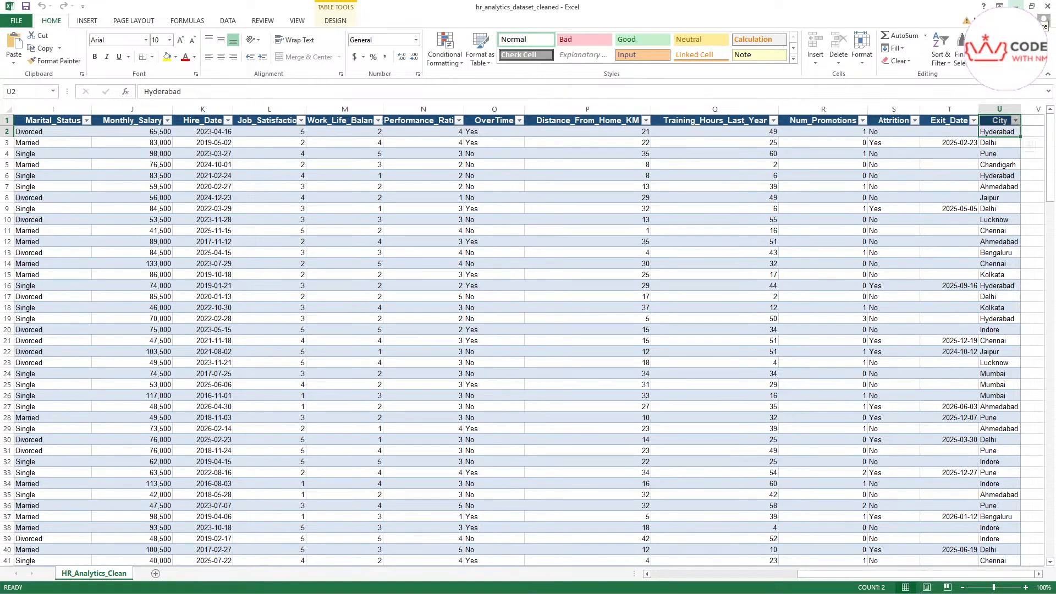
{"action": "left_click", "coordinate": [1016, 7]}
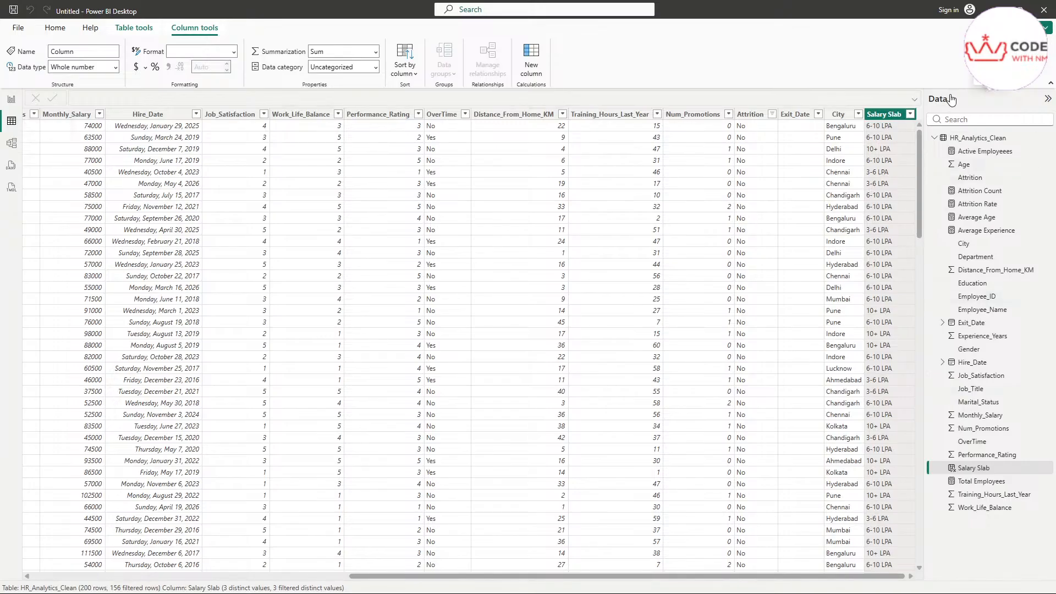
Step: Mark up the Salary Slab column and Data pane, clear the annotations, and return to Report view
{"action": "mouse_move", "coordinate": [933, 108]}
{"action": "left_mouse_down"}
{"action": "mouse_move", "coordinate": [947, 84]}
{"action": "mouse_move", "coordinate": [923, 104]}
{"action": "left_mouse_up"}
{"action": "left_click_drag", "start_coordinate": [822, 71], "coordinate": [875, 102]}
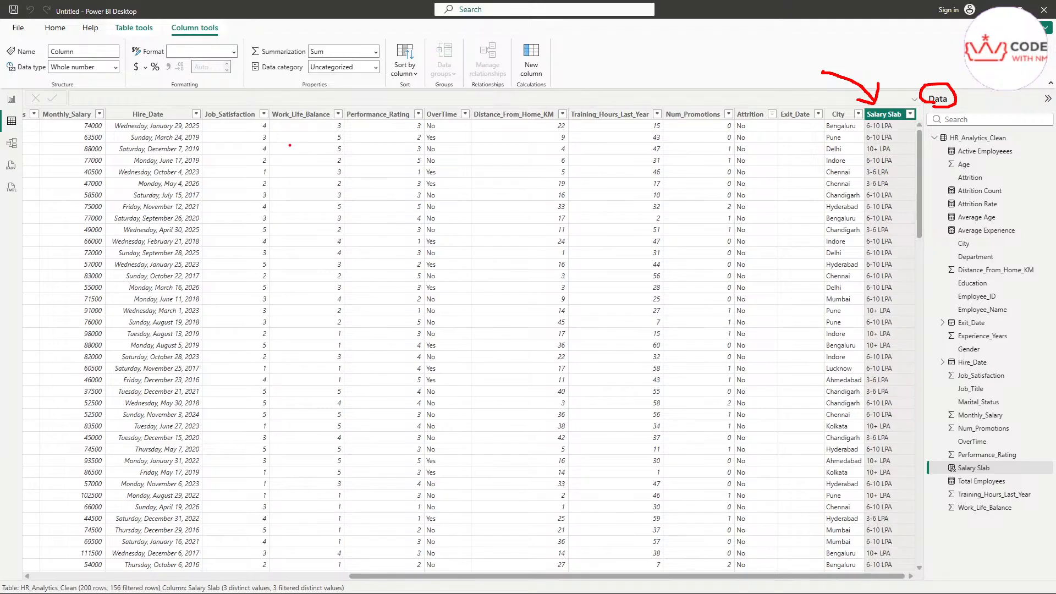
{"action": "mouse_move", "coordinate": [349, 99]}
{"action": "left_mouse_down"}
{"action": "mouse_move", "coordinate": [387, 99]}
{"action": "mouse_move", "coordinate": [371, 110]}
{"action": "mouse_move", "coordinate": [327, 103]}
{"action": "mouse_move", "coordinate": [344, 110]}
{"action": "left_mouse_up"}
{"action": "key", "text": "Escape"}
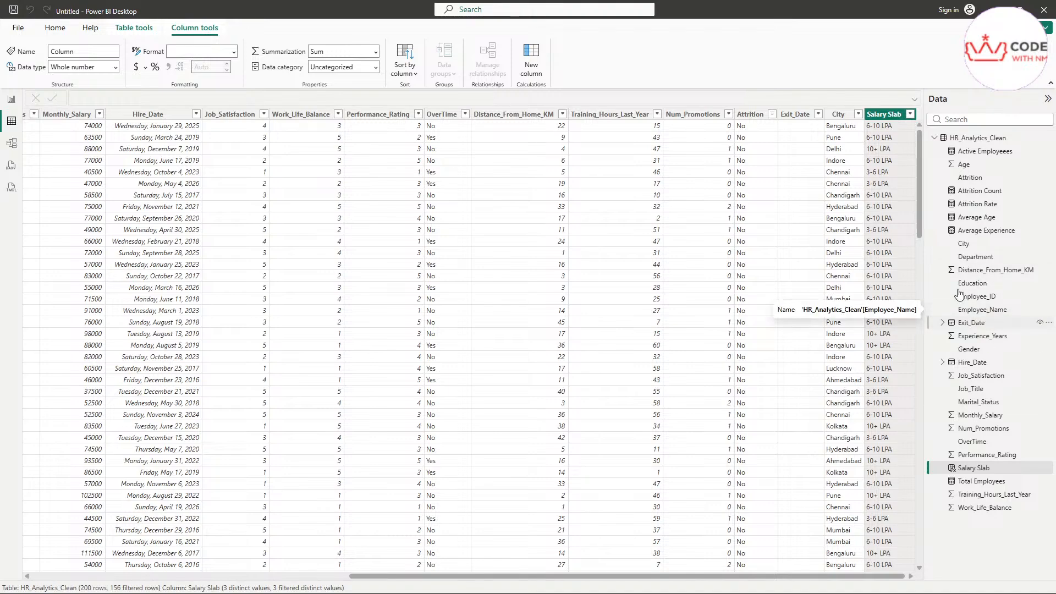
{"action": "scroll", "coordinate": [881, 172], "scroll_direction": "down", "scroll_amount": 4}
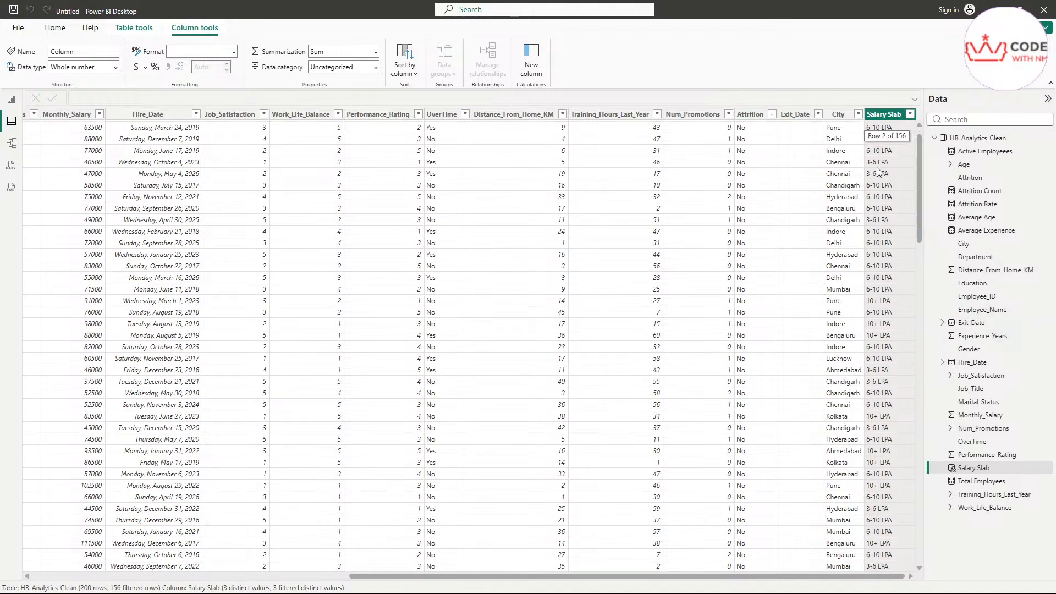
{"action": "scroll", "coordinate": [880, 173], "scroll_direction": "up", "scroll_amount": 4}
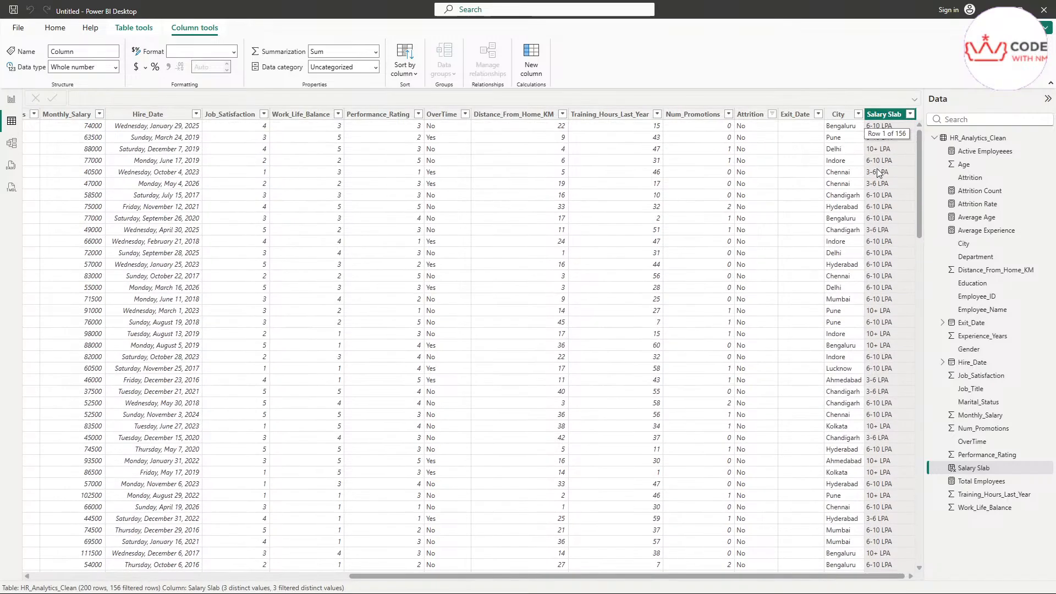
{"action": "left_click", "coordinate": [12, 100]}
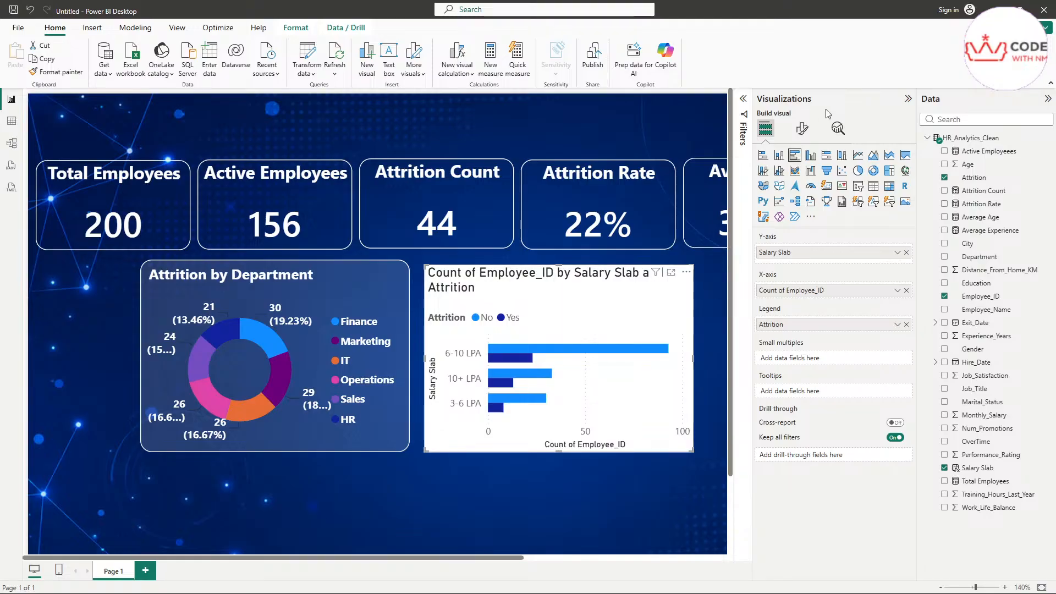
Step: Retitle the salary bar chart 'Attrition by Salary' and collapse the Visualizations pane
{"action": "left_click", "coordinate": [802, 130]}
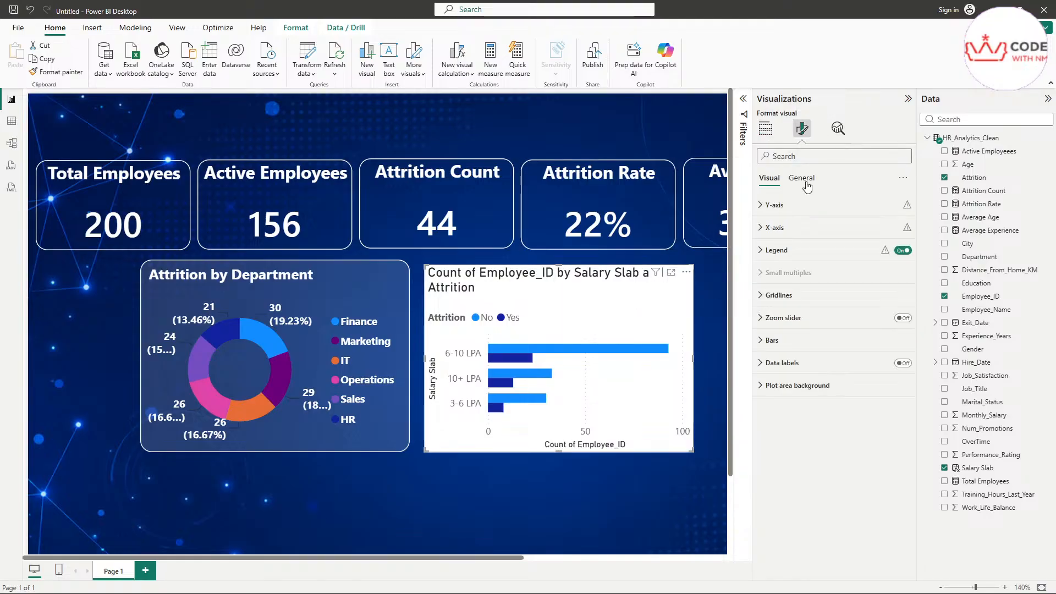
{"action": "left_click", "coordinate": [807, 185]}
{"action": "left_click", "coordinate": [808, 227]}
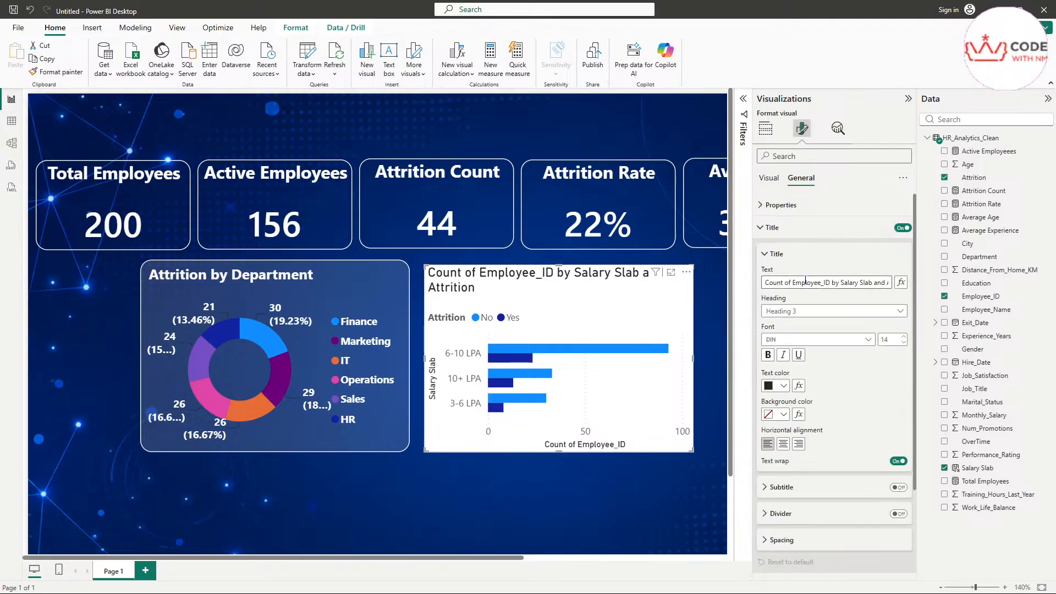
{"action": "double_click", "coordinate": [878, 283]}
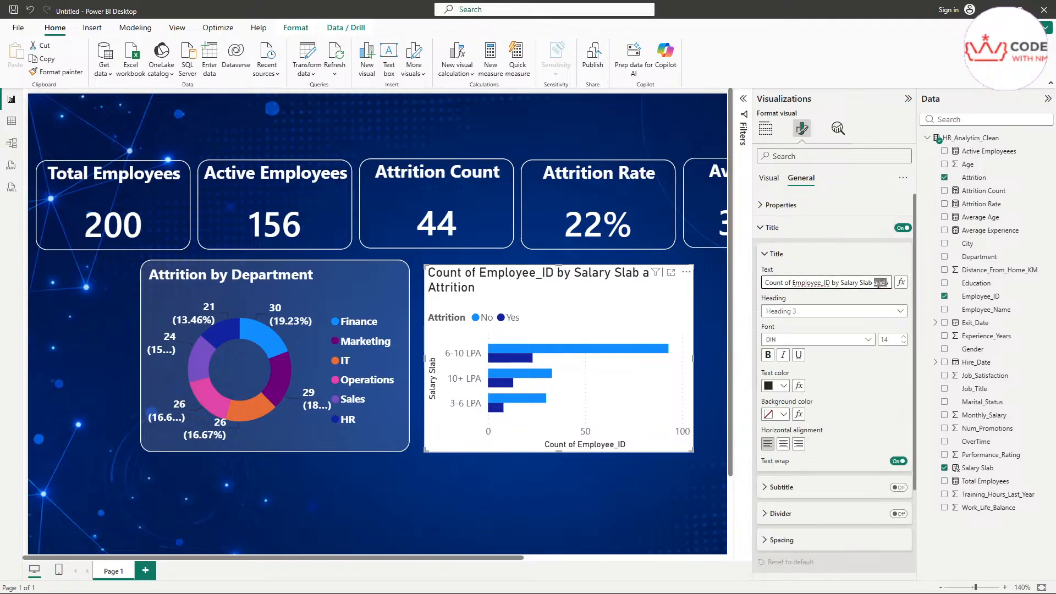
{"action": "key", "text": "ctrl+a"}
{"action": "key", "text": "BackSpace"}
{"action": "type", "text": "Attr"}
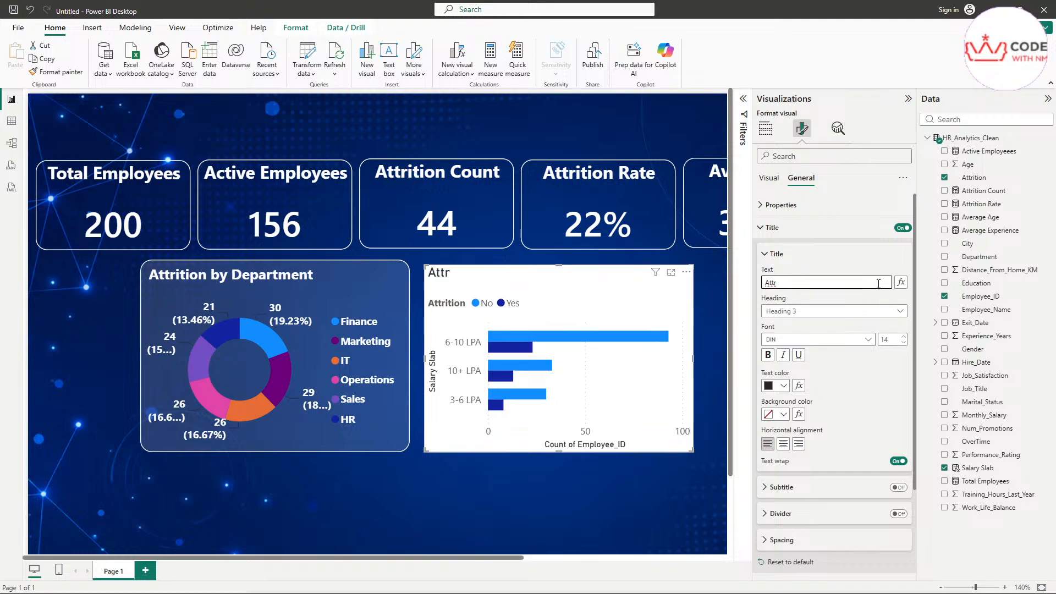
{"action": "type", "text": "ition"}
{"action": "type", "text": " By"}
{"action": "type", "text": "by"}
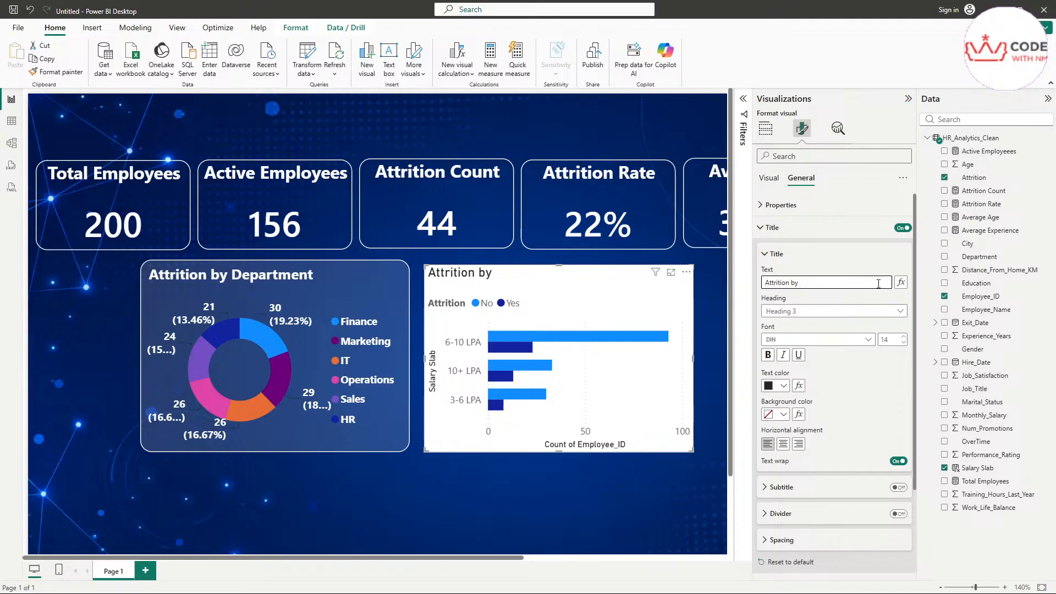
{"action": "type", "text": "alary"}
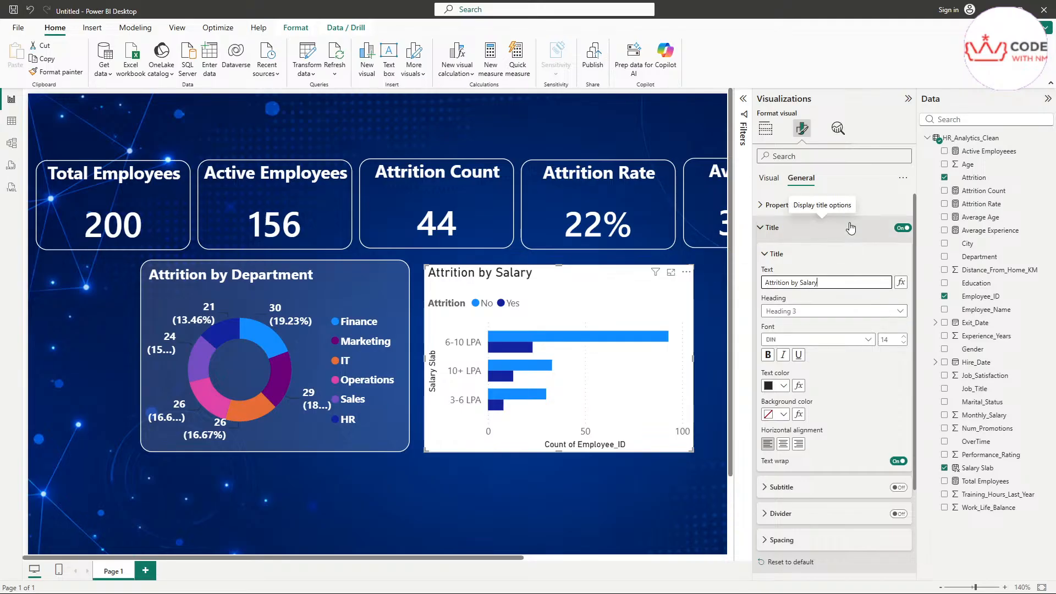
{"action": "left_click", "coordinate": [908, 101]}
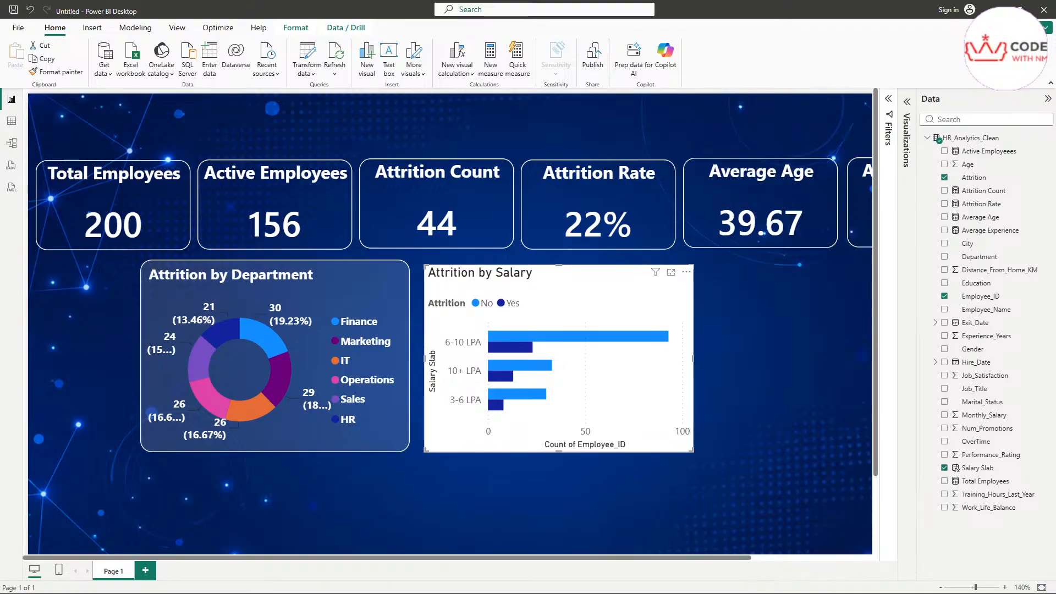
Step: Collapse the Data pane and select the Attrition by Department donut chart
{"action": "left_click", "coordinate": [1046, 101]}
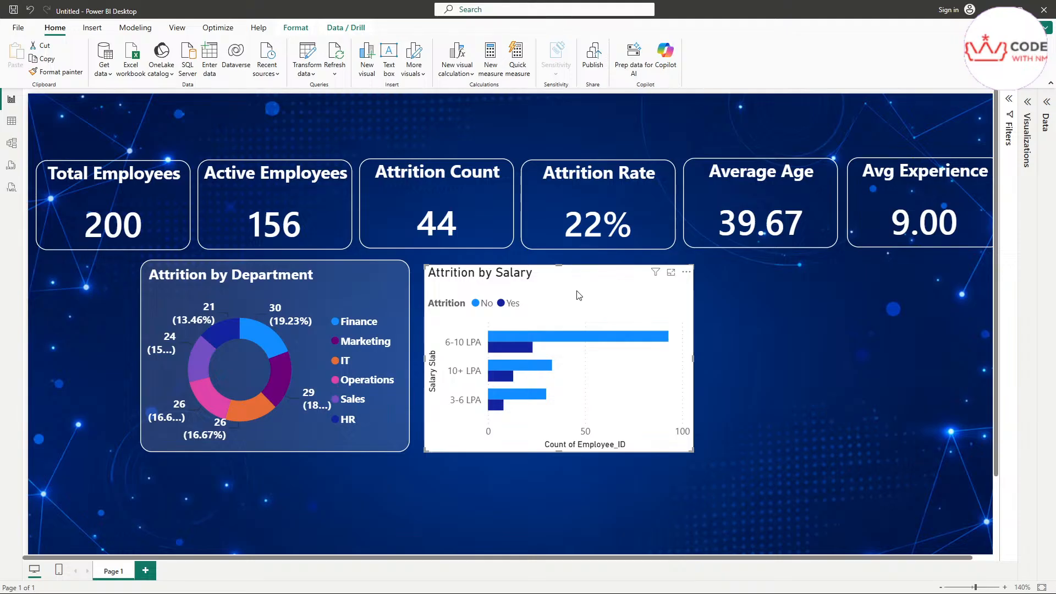
{"action": "left_click", "coordinate": [727, 311]}
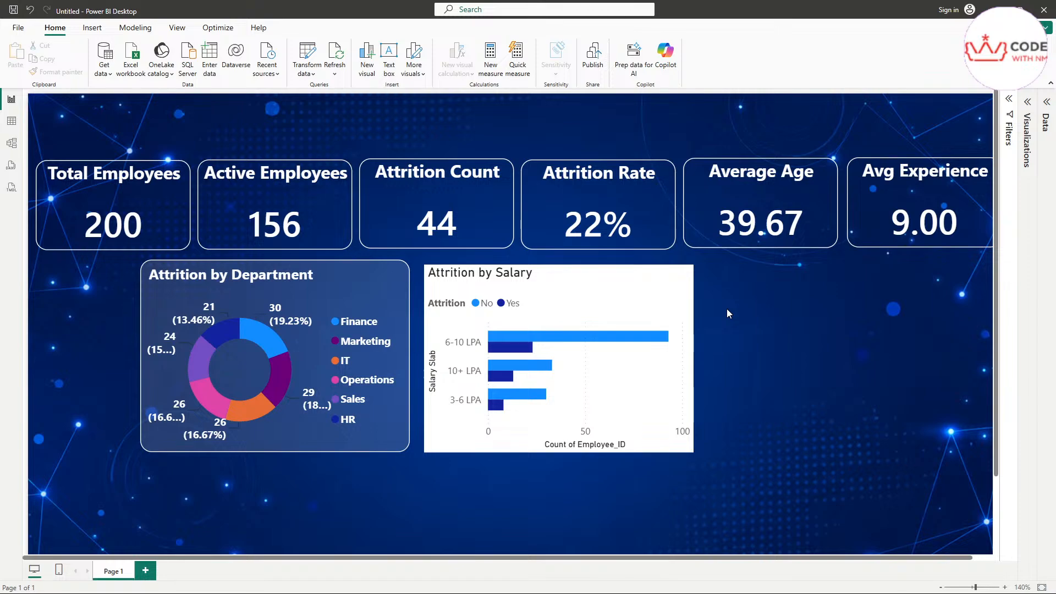
{"action": "left_click", "coordinate": [371, 304]}
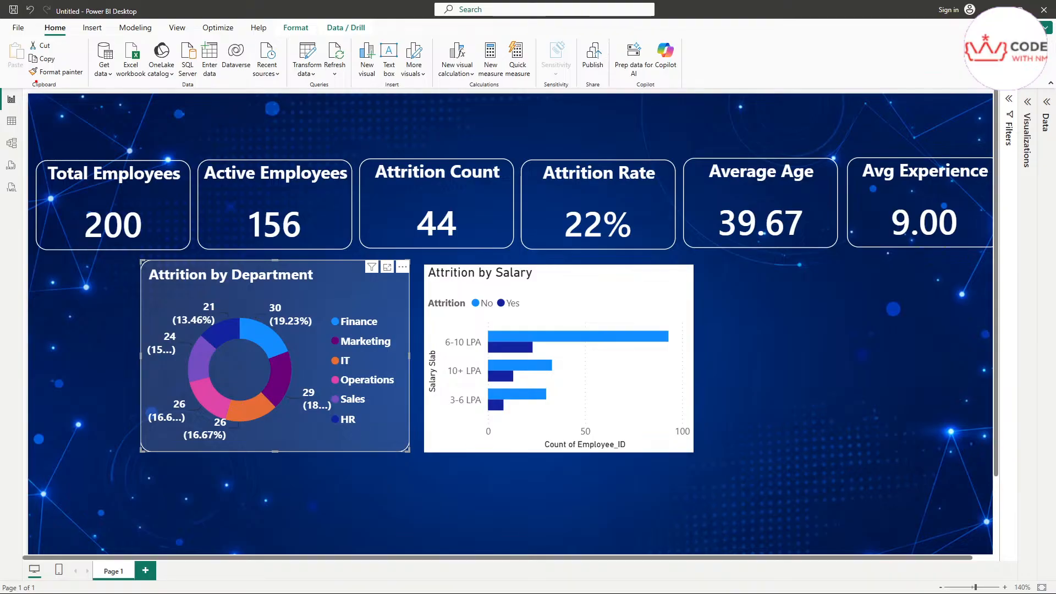
Step: Pick up the donut chart's formatting with Format painter
{"action": "mouse_move", "coordinate": [35, 82]}
{"action": "left_mouse_down"}
{"action": "mouse_move", "coordinate": [82, 80]}
{"action": "mouse_move", "coordinate": [84, 64]}
{"action": "mouse_move", "coordinate": [42, 62]}
{"action": "mouse_move", "coordinate": [31, 81]}
{"action": "mouse_move", "coordinate": [44, 83]}
{"action": "left_mouse_up"}
{"action": "key", "text": "Escape"}
{"action": "left_click", "coordinate": [50, 72]}
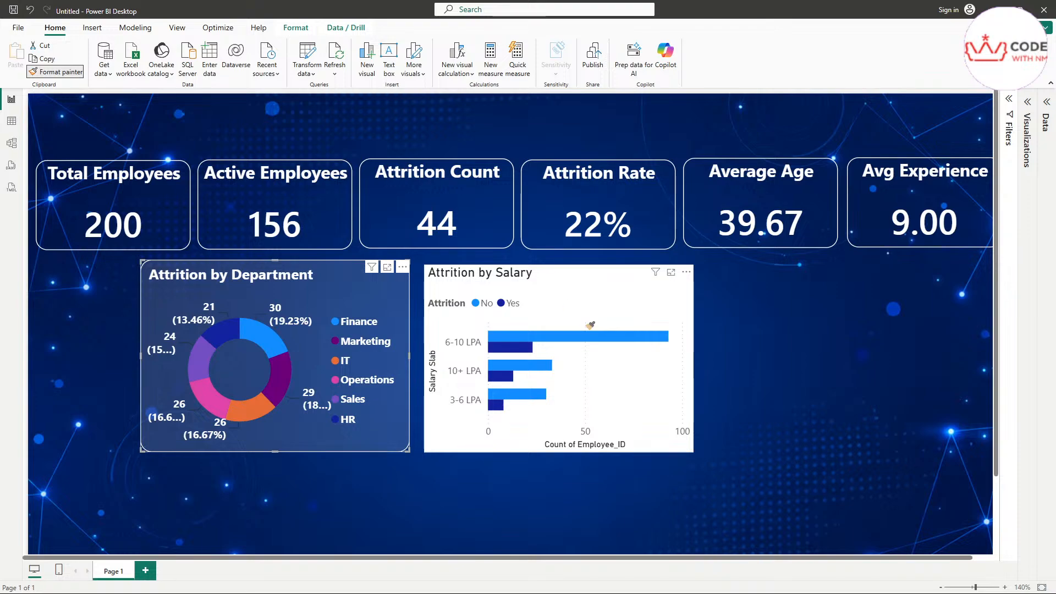
Step: Paint the donut's translucent dark-blue style and white title onto the Attrition by Salary bar chart
{"action": "left_click", "coordinate": [604, 297]}
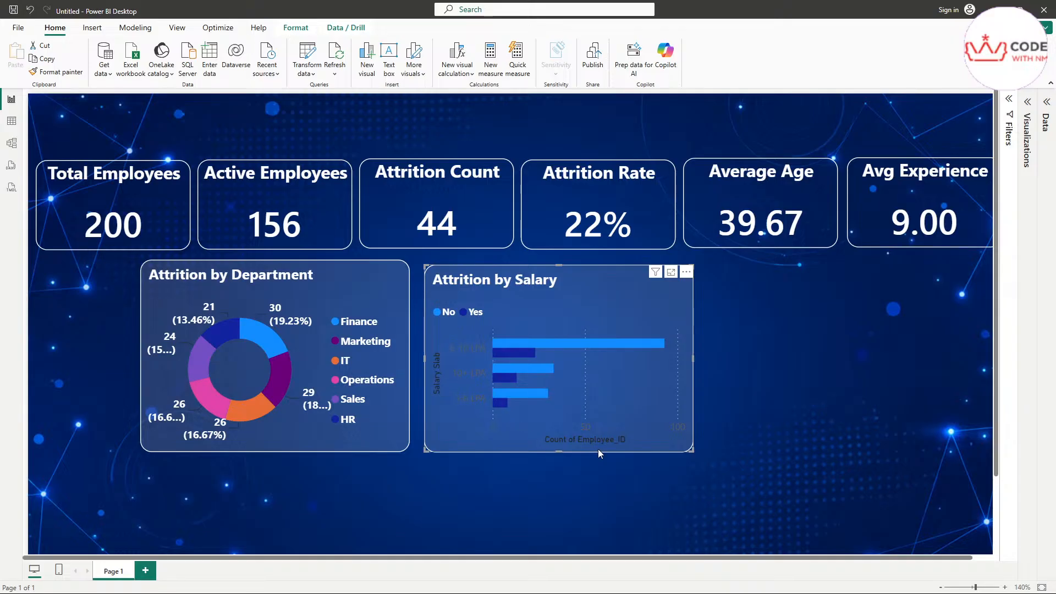
{"action": "scroll", "coordinate": [606, 399], "scroll_direction": "up", "scroll_amount": 2, "text": "ctrl"}
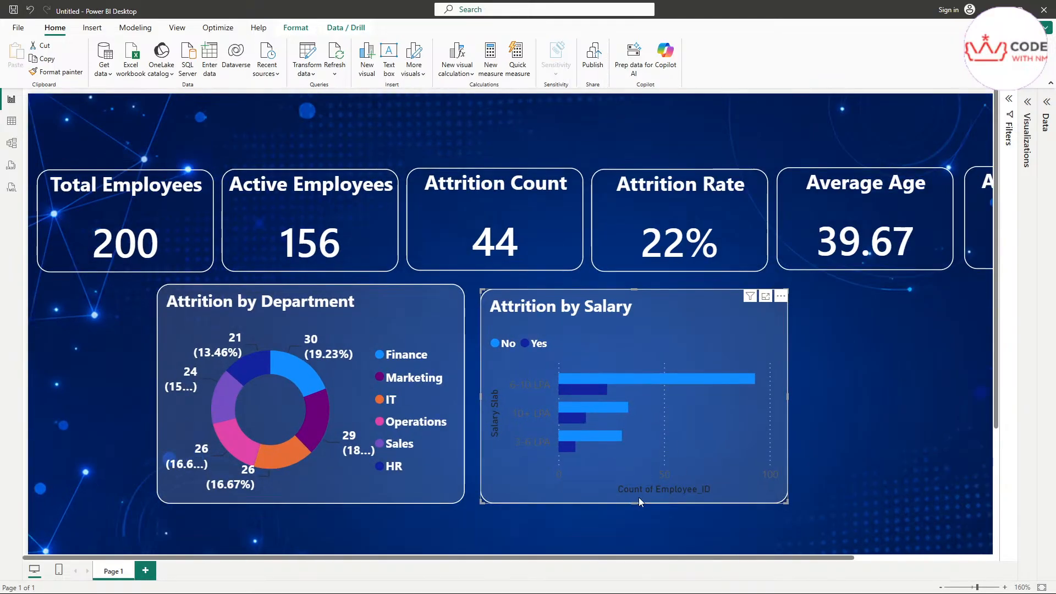
Step: Set the Attrition by Salary legend position to Bottom center
{"action": "left_click_drag", "start_coordinate": [316, 559], "coordinate": [491, 571]}
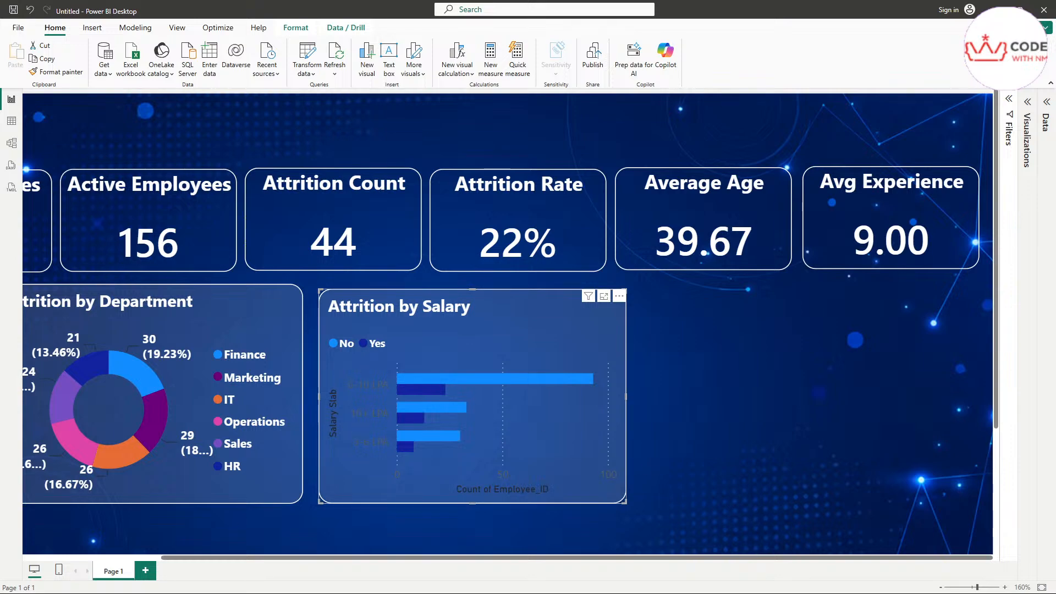
{"action": "left_click", "coordinate": [1026, 108]}
{"action": "left_click", "coordinate": [923, 129]}
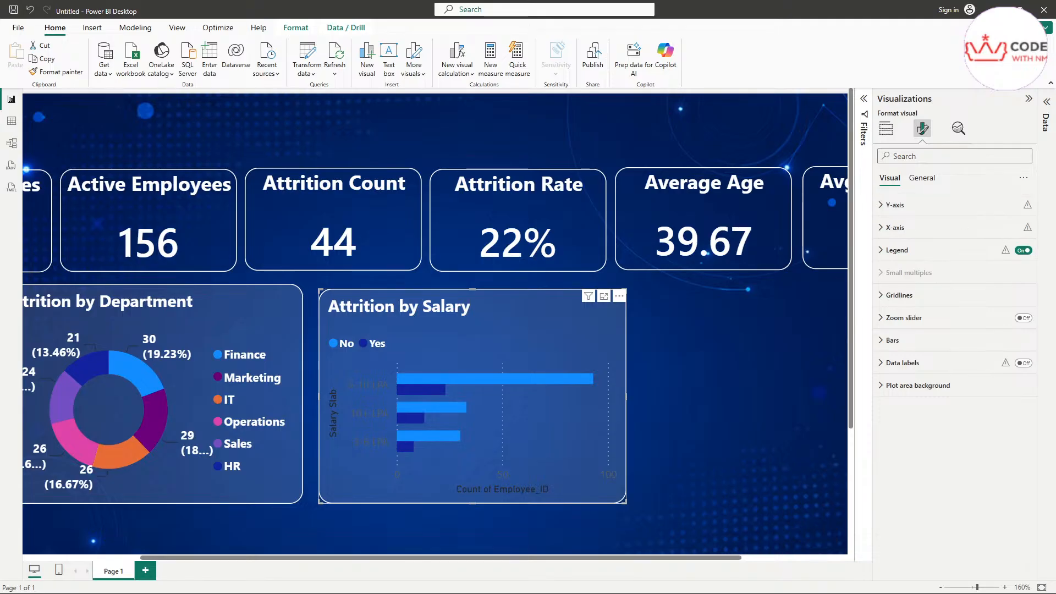
{"action": "left_click", "coordinate": [898, 259]}
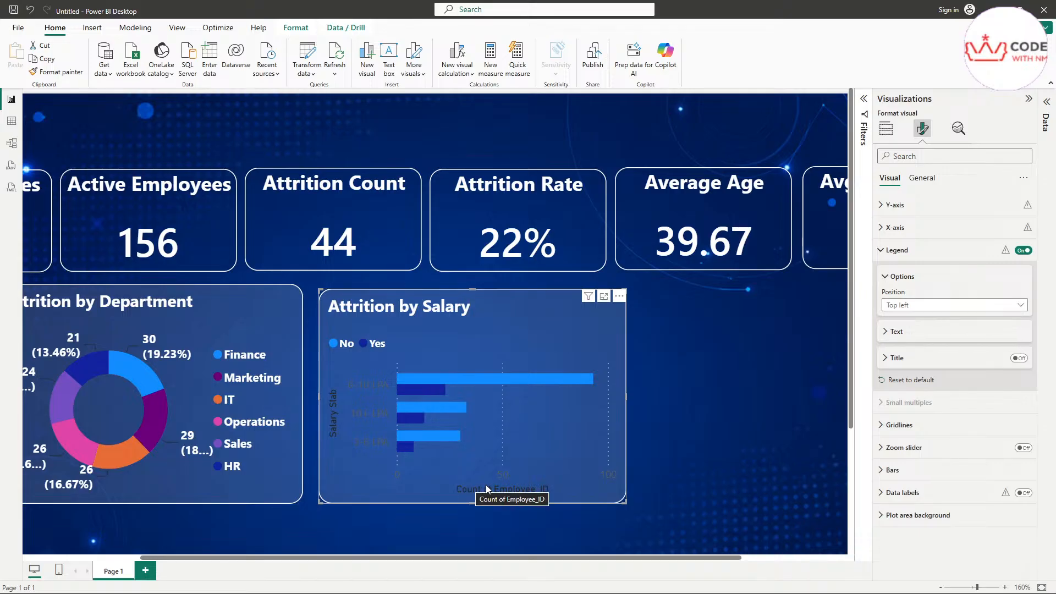
{"action": "left_click", "coordinate": [902, 305]}
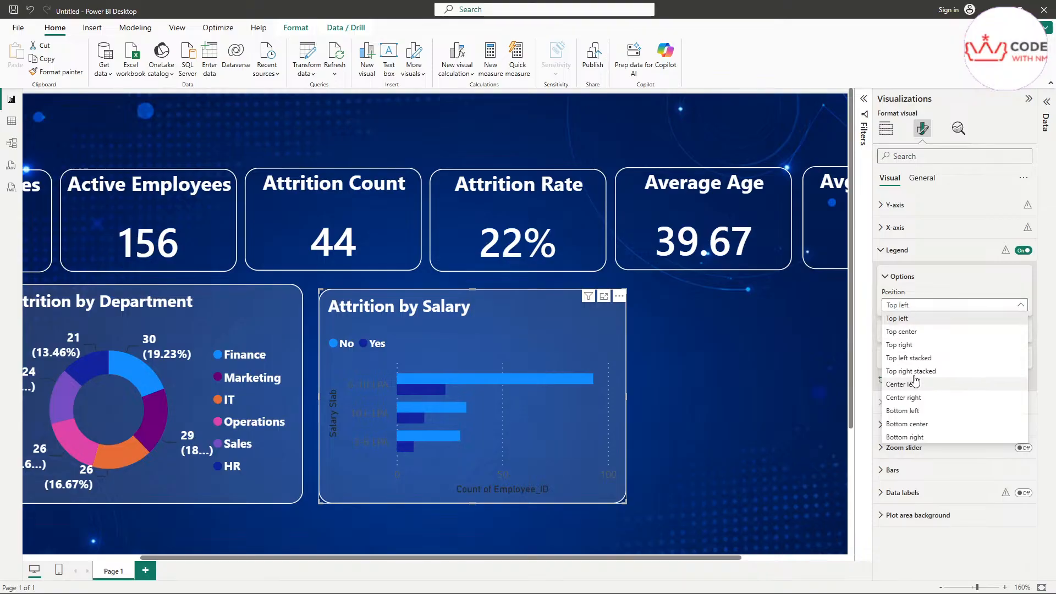
{"action": "left_click", "coordinate": [929, 424]}
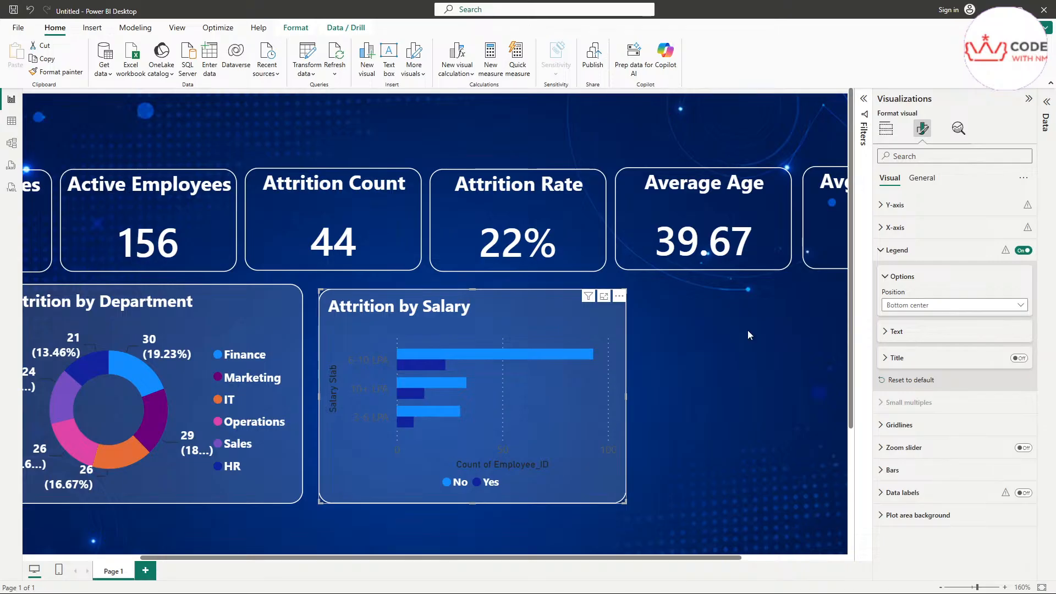
Step: Turn off the salary chart's X-axis title and X-axis values
{"action": "left_click", "coordinate": [882, 231]}
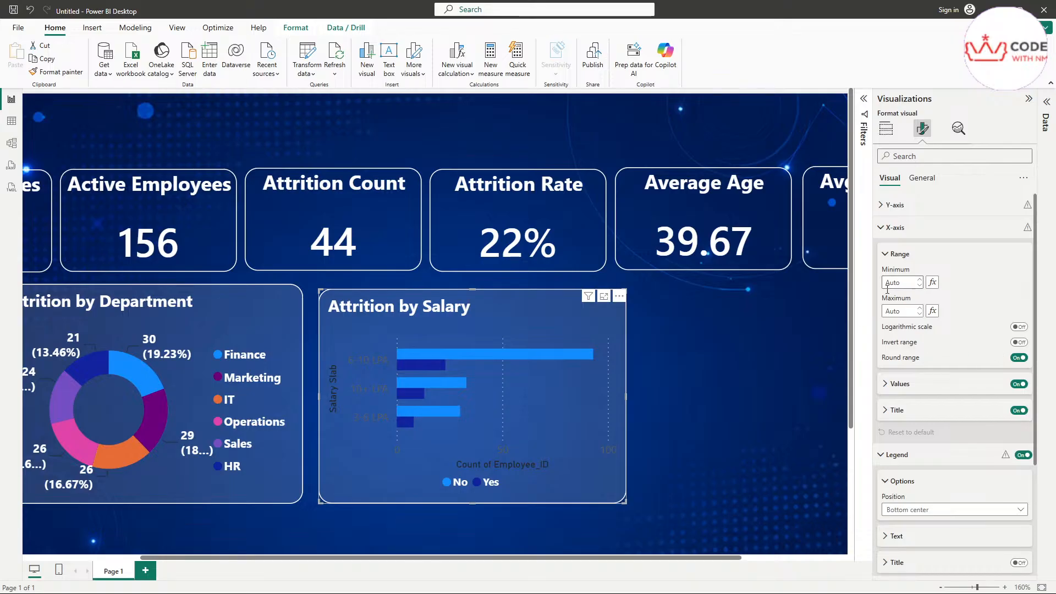
{"action": "left_click", "coordinate": [1019, 412]}
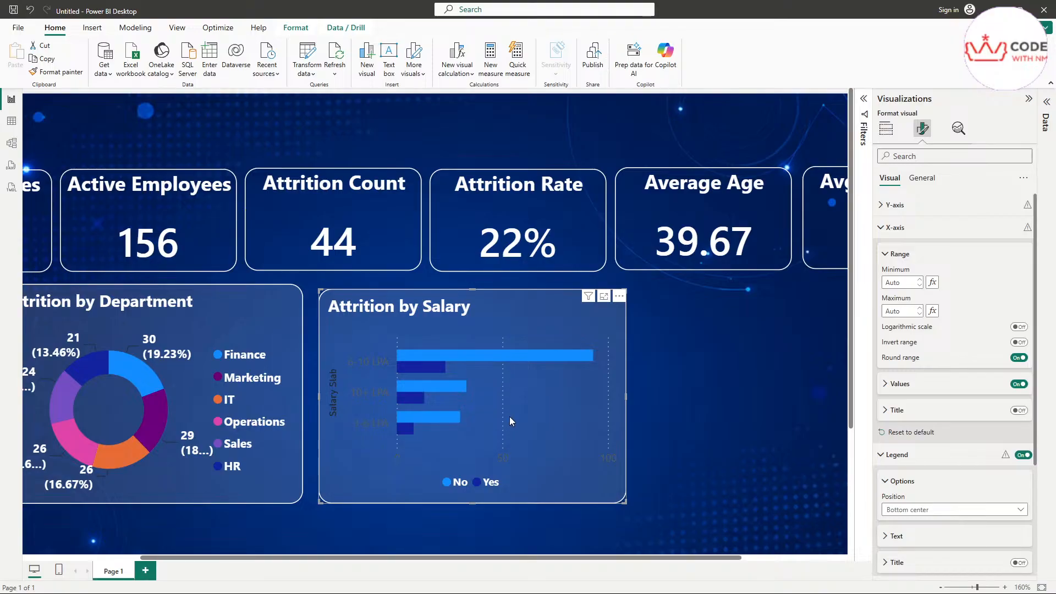
{"action": "left_click", "coordinate": [1019, 385]}
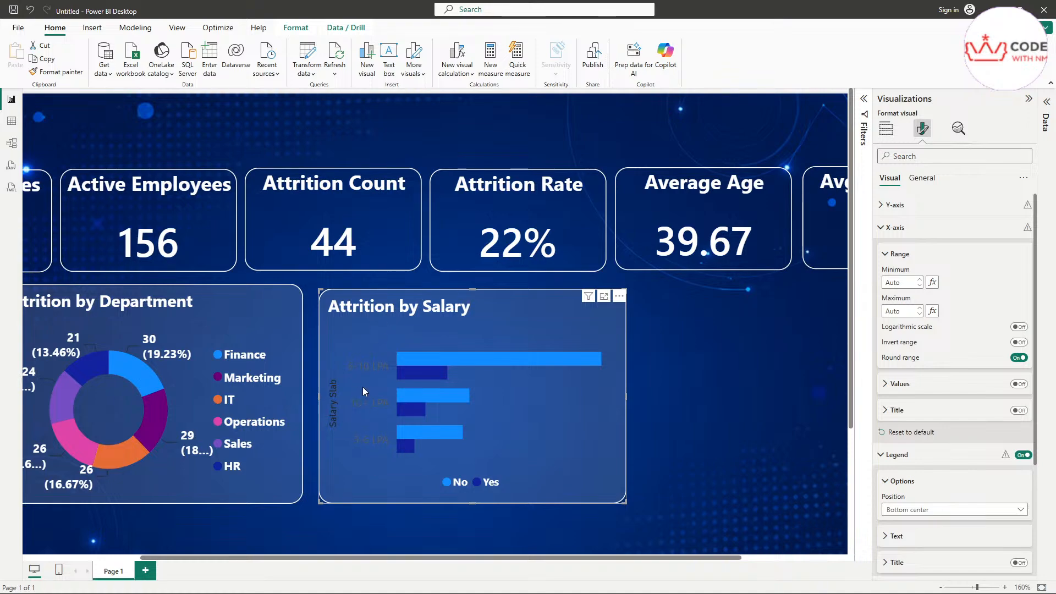
Step: Make the salary chart's Y-axis salary-band labels white and bold
{"action": "left_click", "coordinate": [905, 255]}
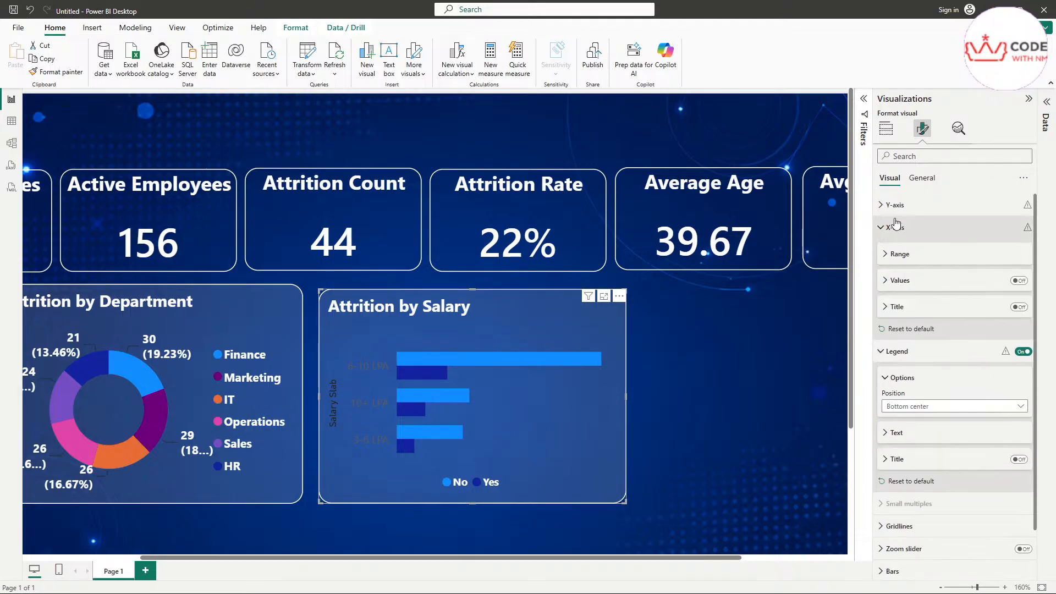
{"action": "left_click", "coordinate": [895, 205]}
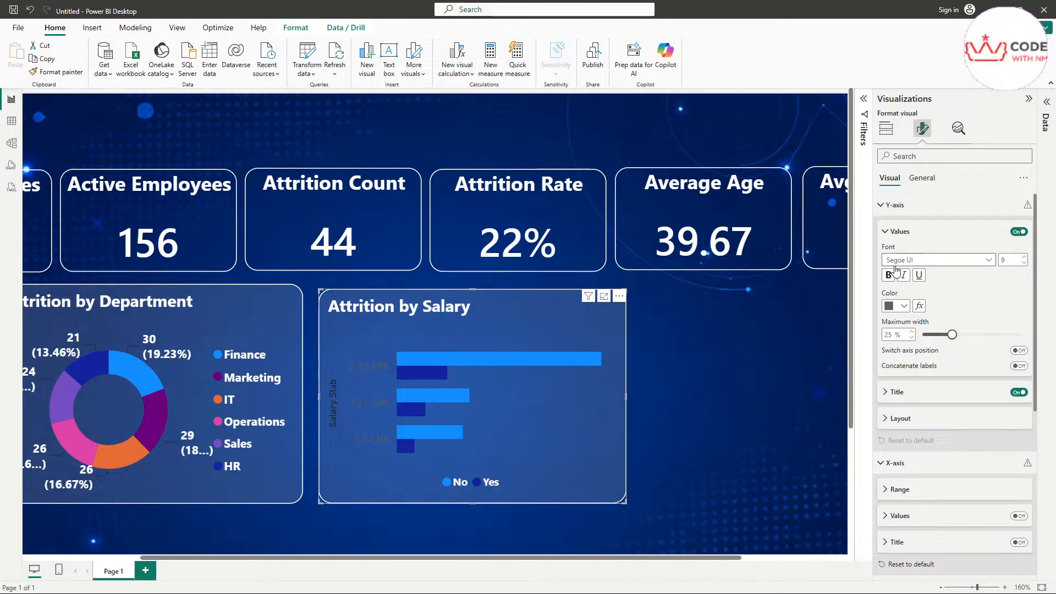
{"action": "left_click", "coordinate": [890, 307]}
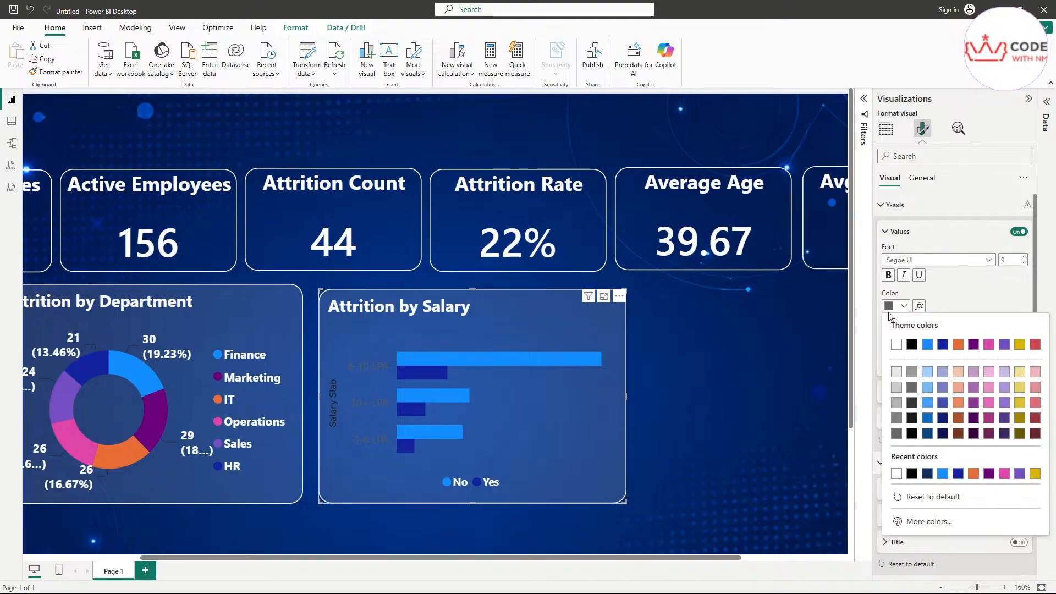
{"action": "left_click", "coordinate": [896, 345]}
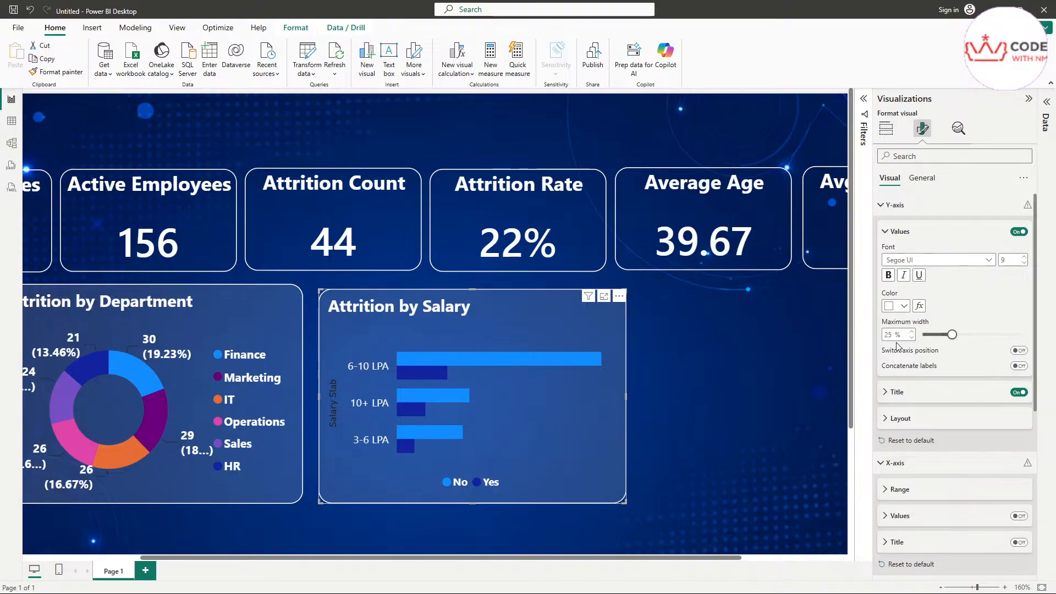
{"action": "left_click", "coordinate": [889, 275]}
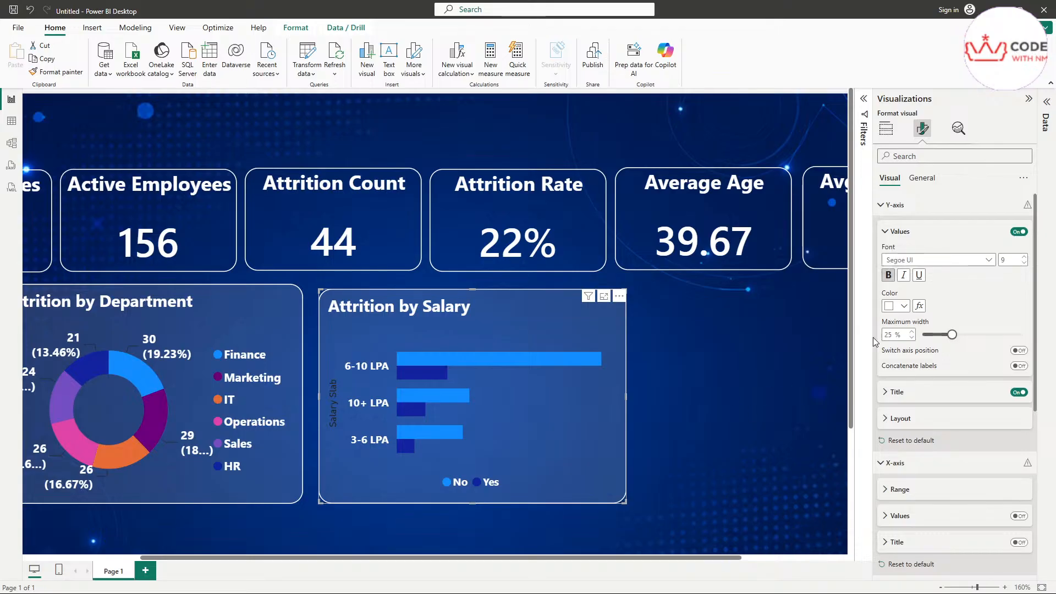
Step: Make the Salary Slab axis title white, bold and Segoe UI
{"action": "left_click", "coordinate": [902, 396]}
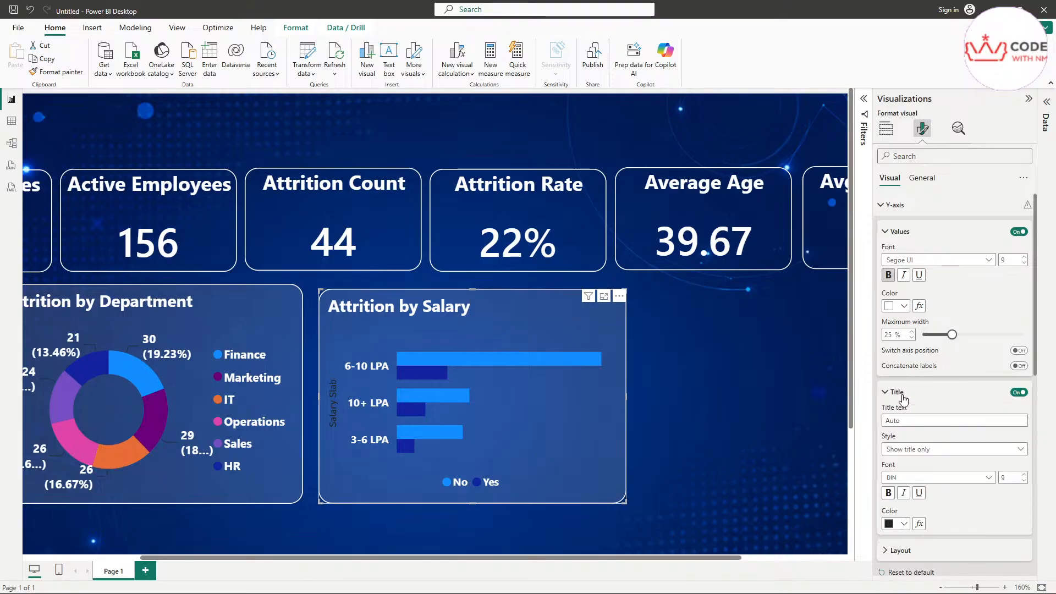
{"action": "left_click", "coordinate": [903, 524]}
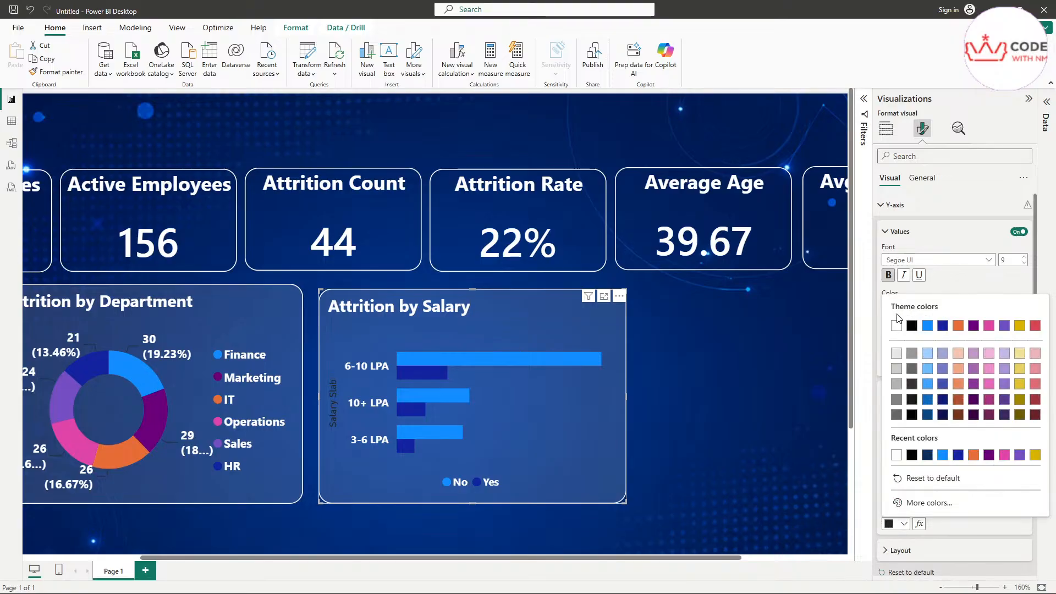
{"action": "left_click", "coordinate": [896, 325]}
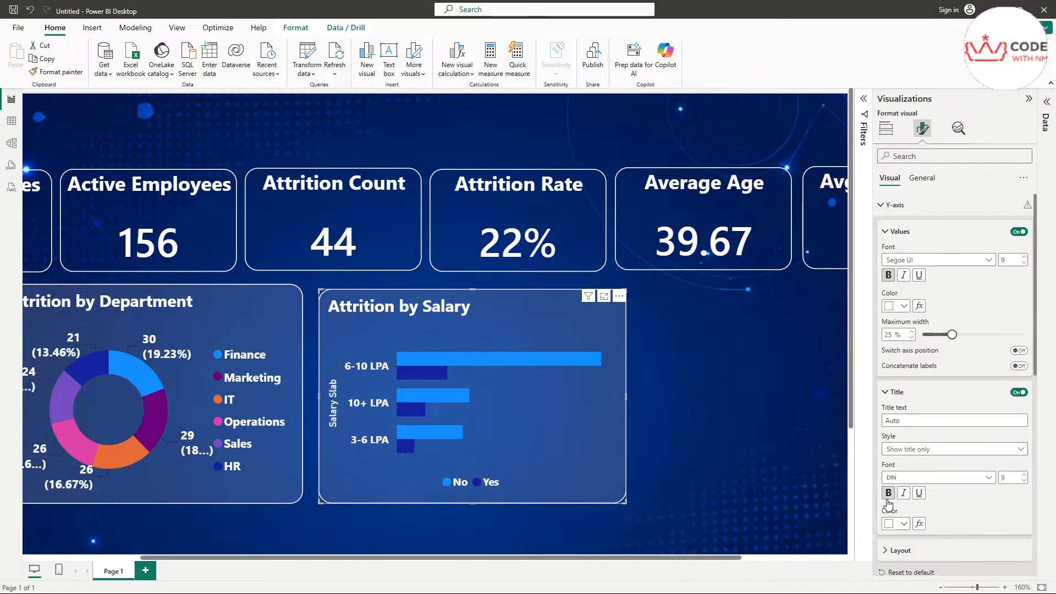
{"action": "left_click", "coordinate": [924, 477]}
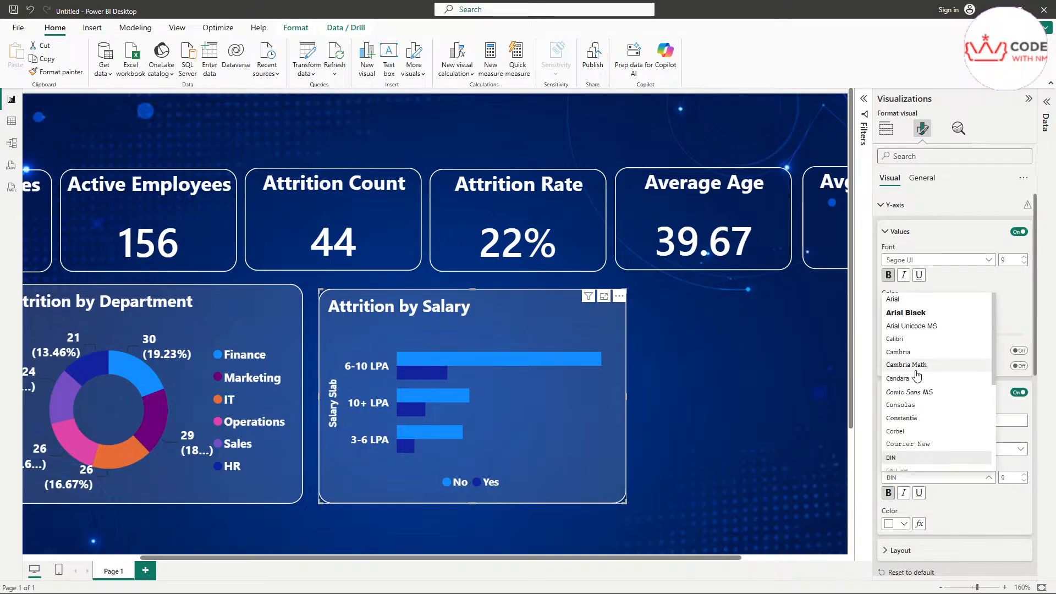
{"action": "scroll", "coordinate": [917, 375], "scroll_direction": "down", "scroll_amount": 3}
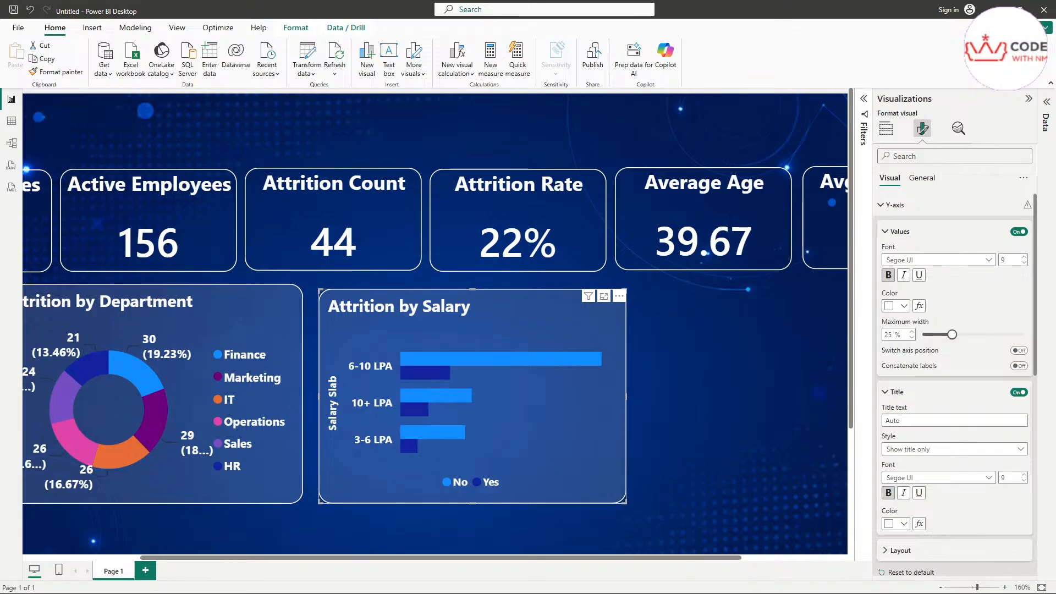
{"action": "key", "text": "alt+Tab"}
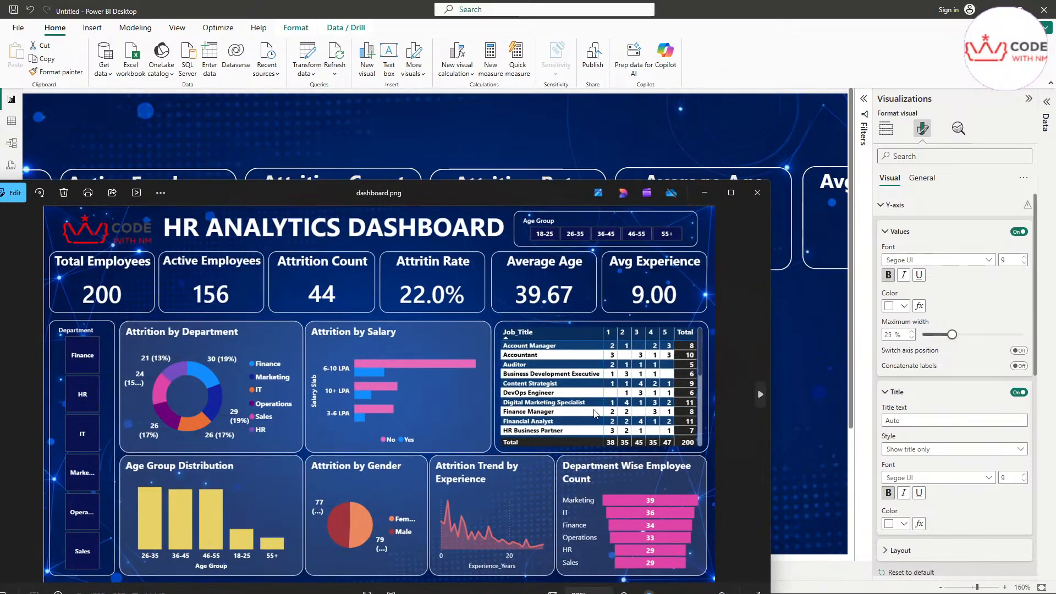
Step: Compare the report against the dashboard.png reference image, then close it
{"action": "left_click_drag", "start_coordinate": [318, 195], "coordinate": [836, 177]}
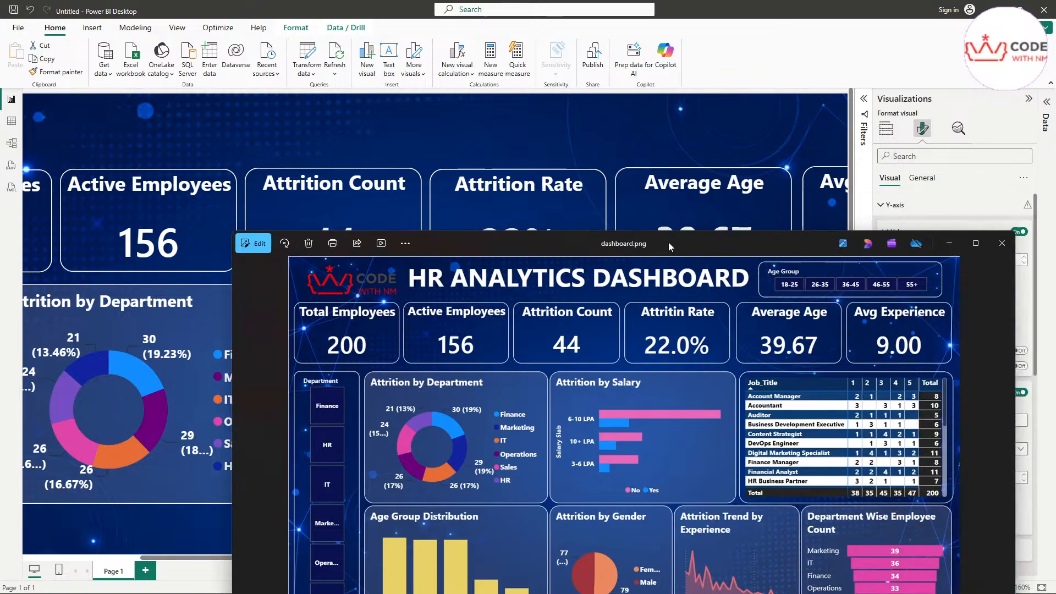
{"action": "left_click_drag", "start_coordinate": [952, 179], "coordinate": [644, 262]}
{"action": "left_click", "coordinate": [915, 261]}
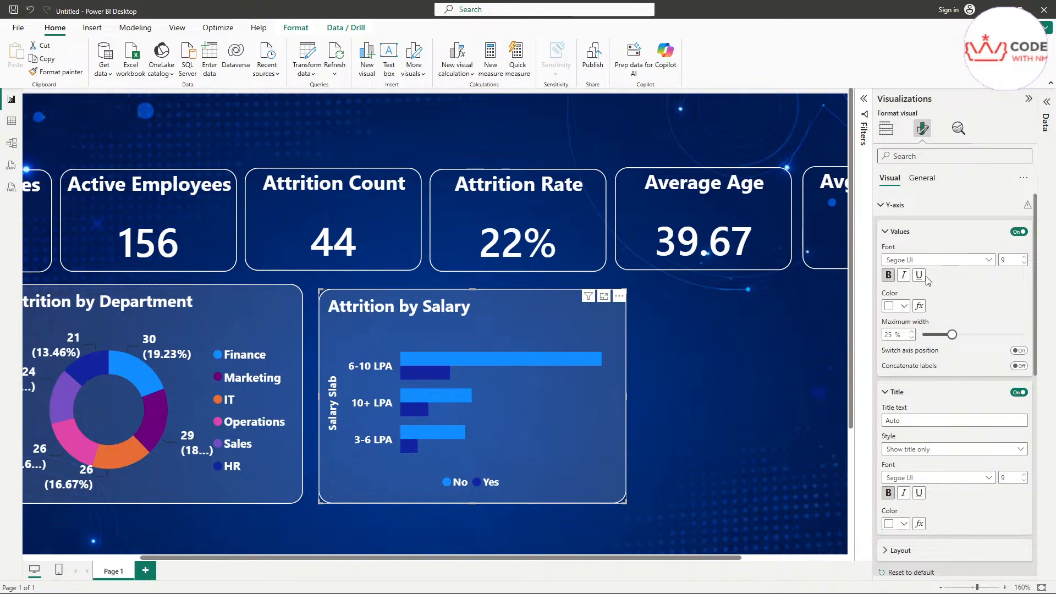
Step: Collapse the axis and legend settings and point the Bars colour settings at the No series
{"action": "left_click", "coordinate": [902, 233]}
{"action": "left_click", "coordinate": [896, 258]}
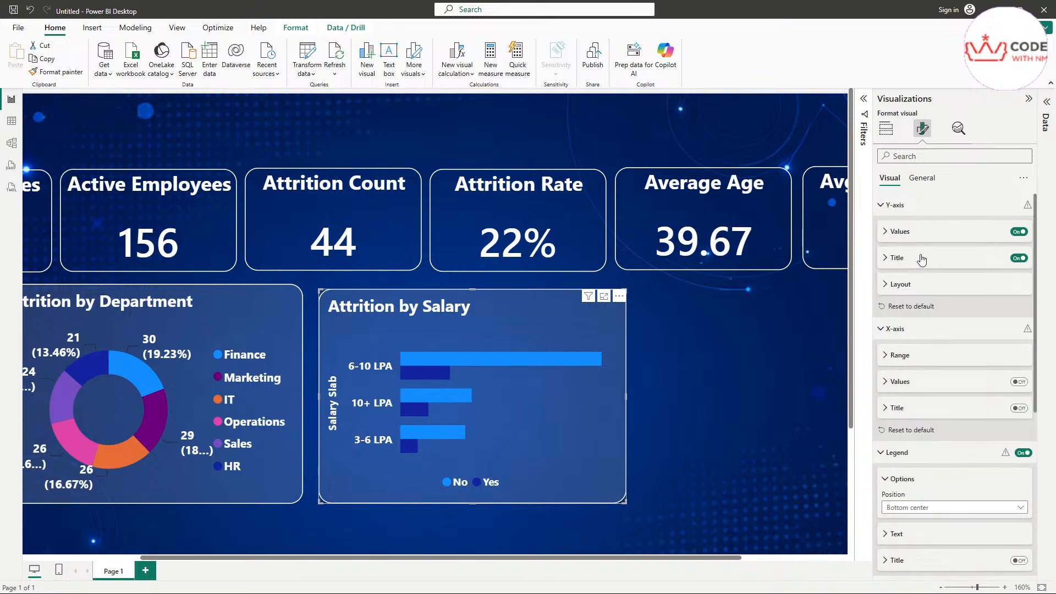
{"action": "left_click", "coordinate": [893, 206]}
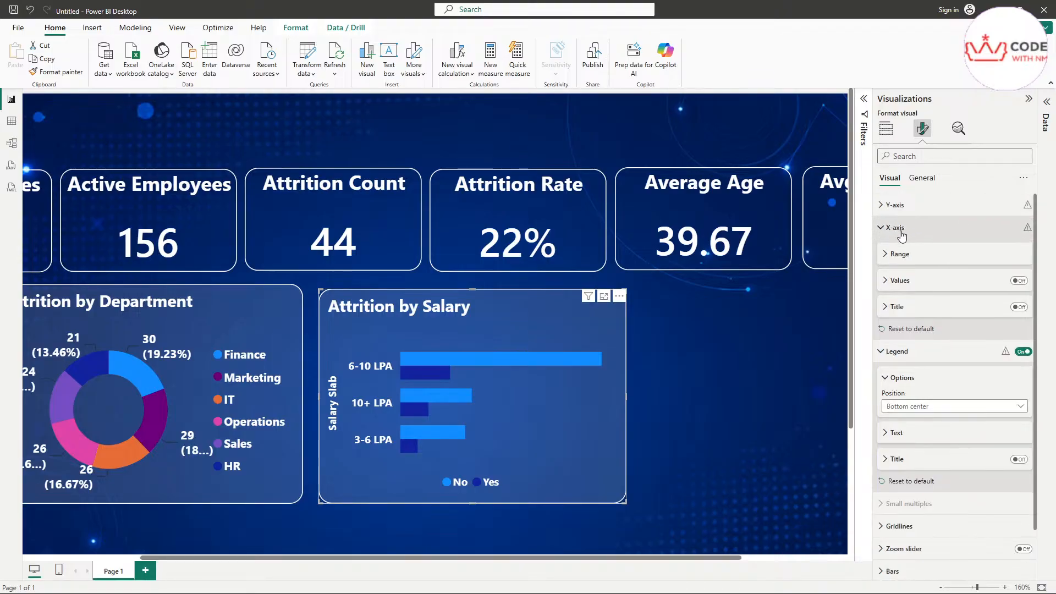
{"action": "left_click", "coordinate": [898, 227]}
{"action": "left_click", "coordinate": [906, 256]}
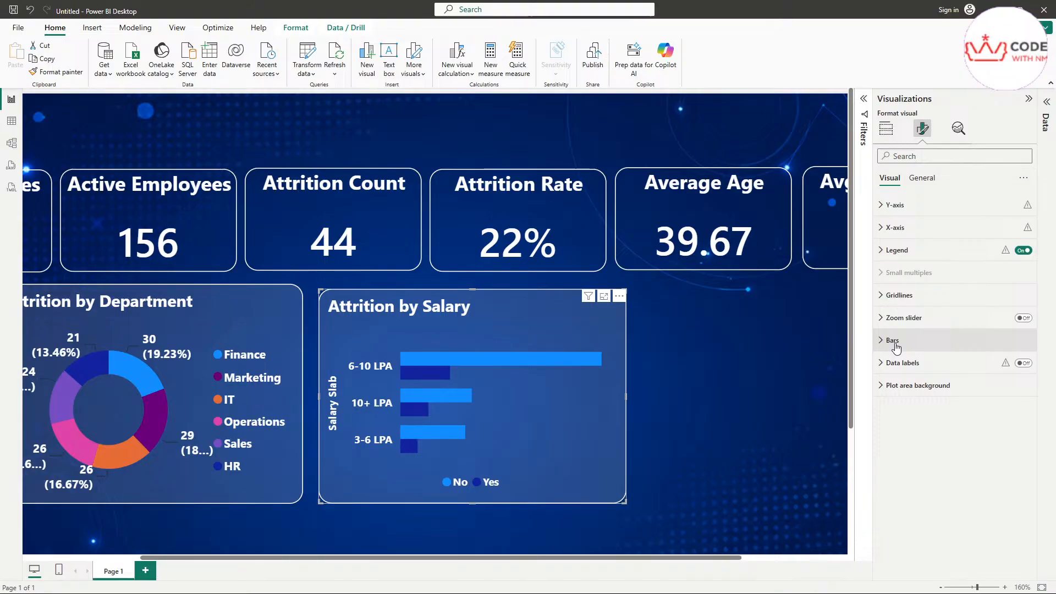
{"action": "mouse_move", "coordinate": [883, 348]}
{"action": "left_mouse_down"}
{"action": "mouse_move", "coordinate": [916, 337]}
{"action": "mouse_move", "coordinate": [872, 330]}
{"action": "mouse_move", "coordinate": [890, 357]}
{"action": "left_mouse_up"}
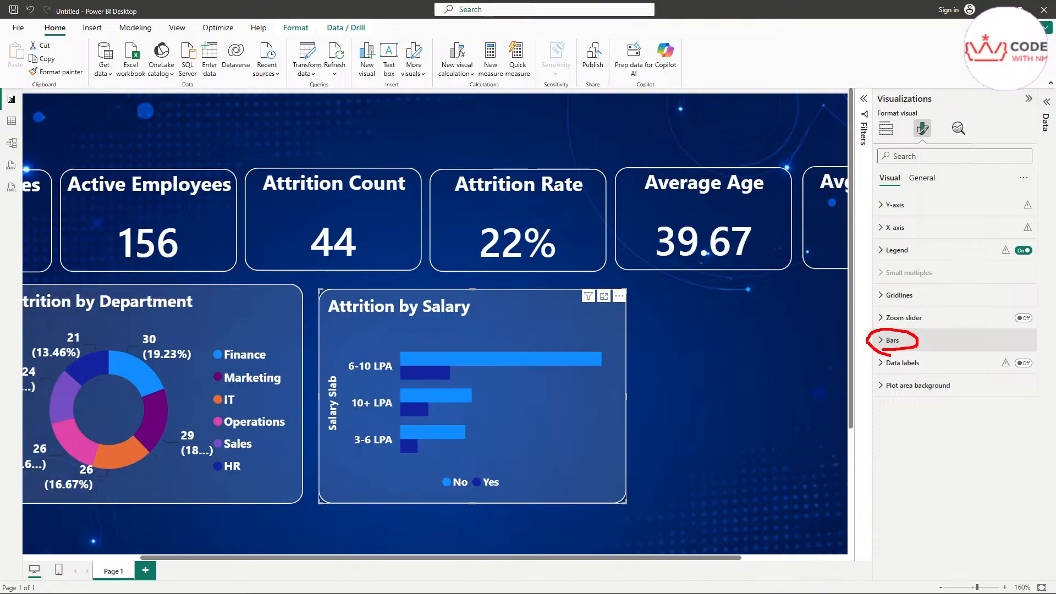
{"action": "mouse_move", "coordinate": [883, 188]}
{"action": "left_mouse_down"}
{"action": "mouse_move", "coordinate": [895, 163]}
{"action": "mouse_move", "coordinate": [886, 192]}
{"action": "left_mouse_up"}
{"action": "left_click", "coordinate": [892, 340]}
{"action": "scroll", "coordinate": [949, 419], "scroll_direction": "down", "scroll_amount": 1}
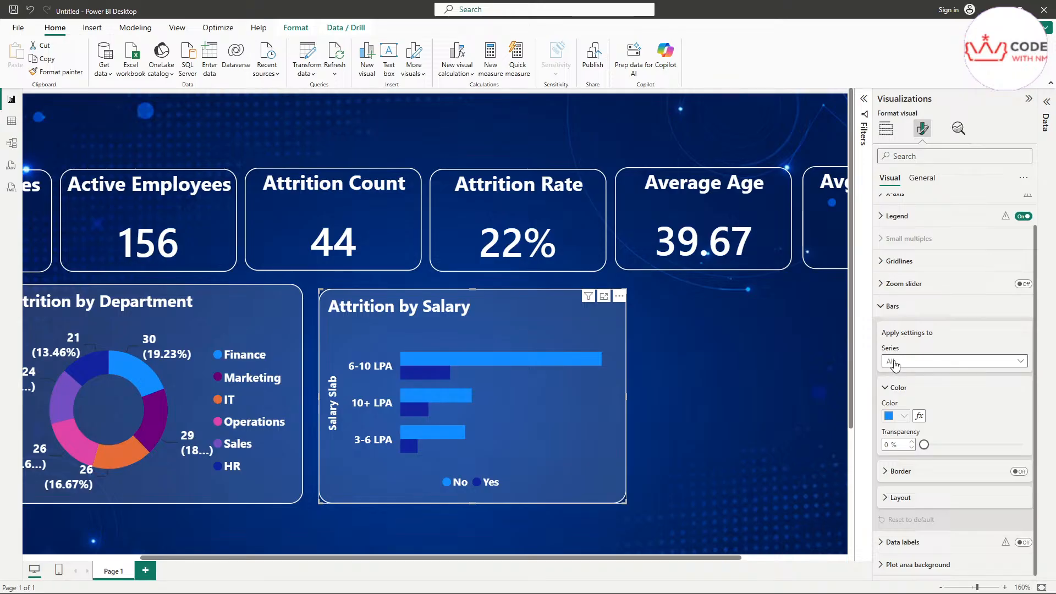
{"action": "mouse_move", "coordinate": [886, 369]}
{"action": "left_mouse_down"}
{"action": "mouse_move", "coordinate": [921, 357]}
{"action": "mouse_move", "coordinate": [877, 368]}
{"action": "mouse_move", "coordinate": [892, 372]}
{"action": "left_mouse_up"}
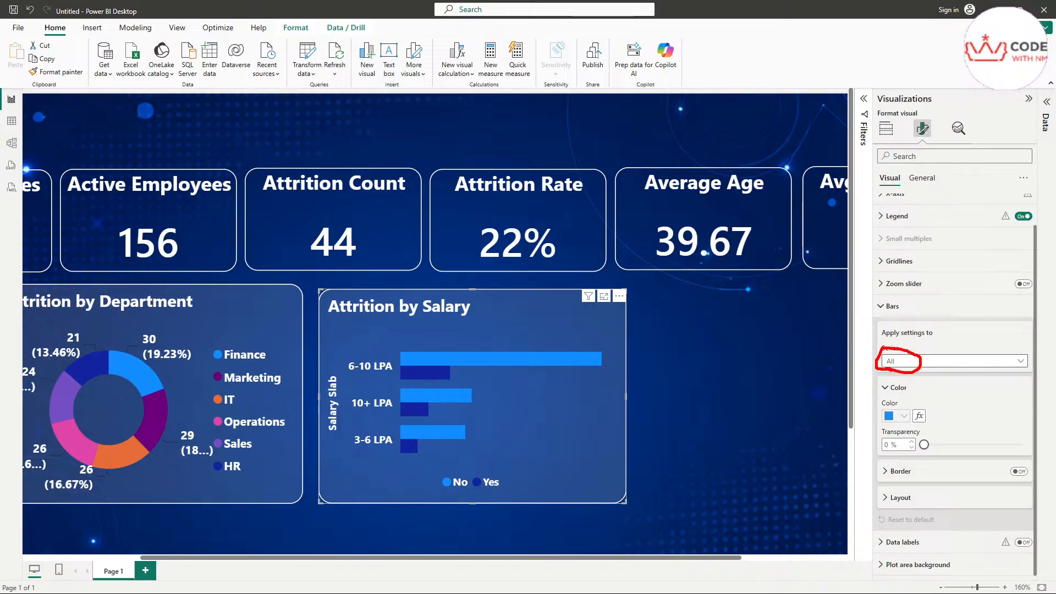
{"action": "left_click", "coordinate": [897, 364]}
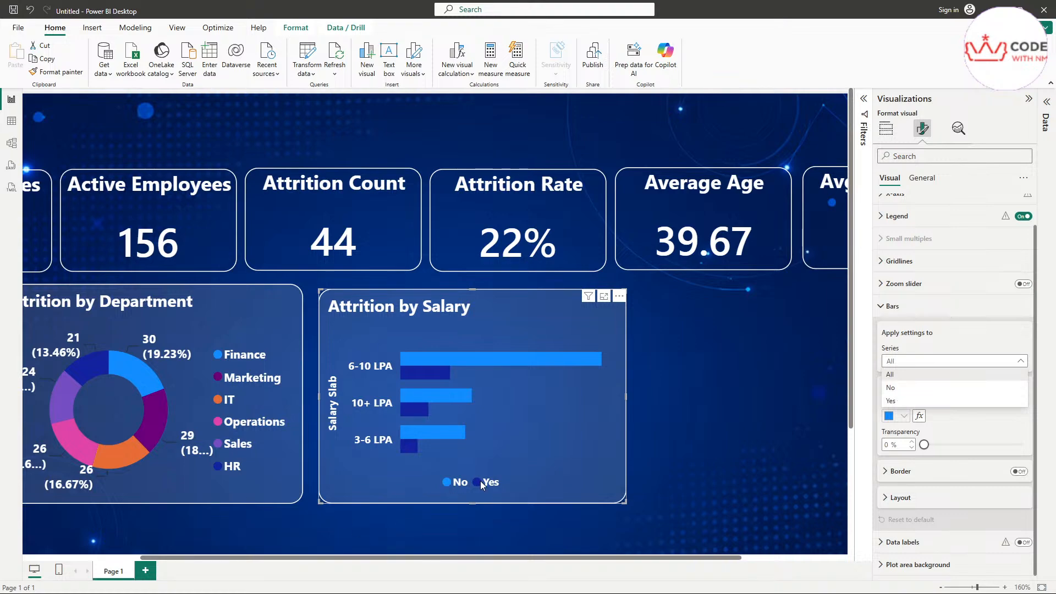
{"action": "left_click", "coordinate": [914, 387]}
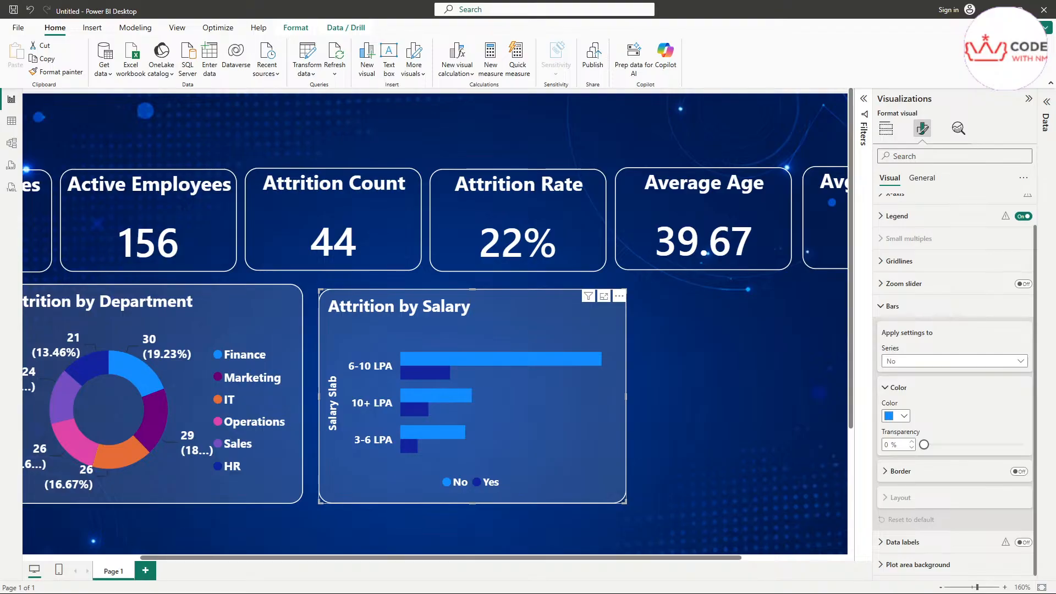
Step: Try a custom hex colour for the No bars, close the picker, and switch to Modeling
{"action": "left_click", "coordinate": [897, 416]}
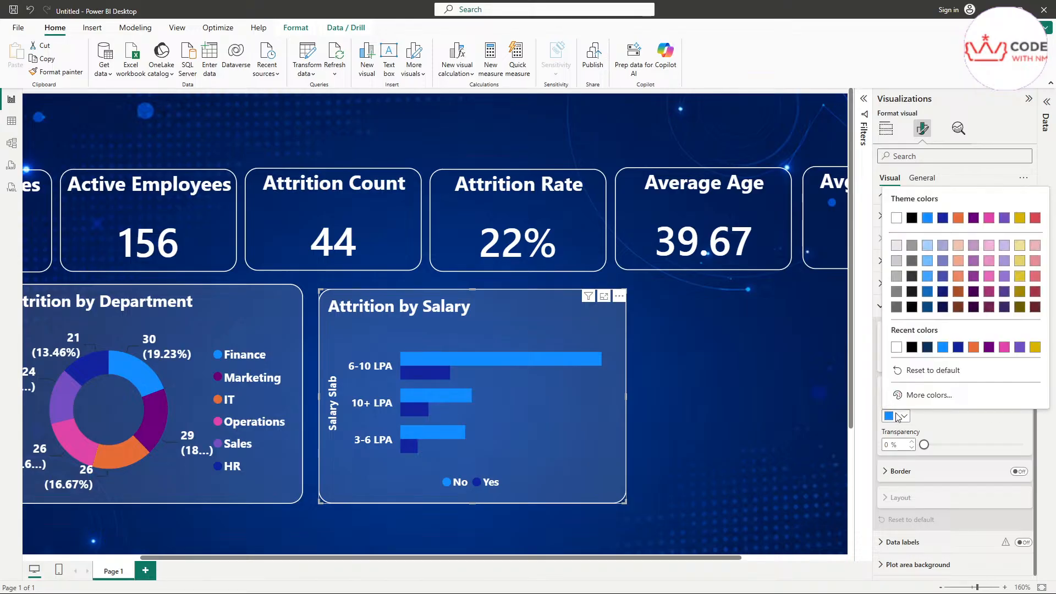
{"action": "left_click", "coordinate": [900, 417]}
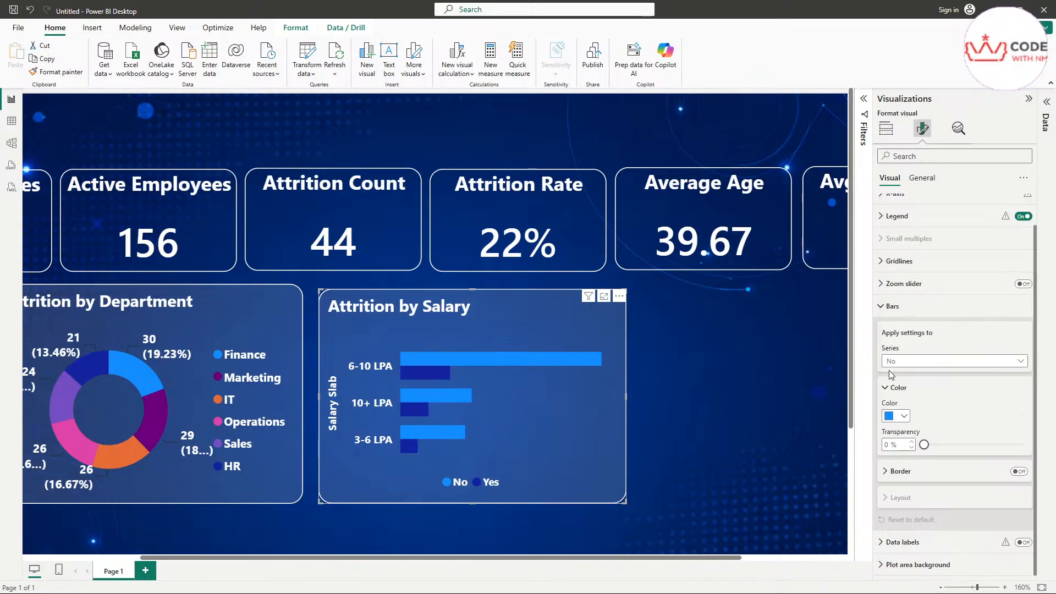
{"action": "left_click", "coordinate": [904, 418]}
{"action": "left_click", "coordinate": [922, 399]}
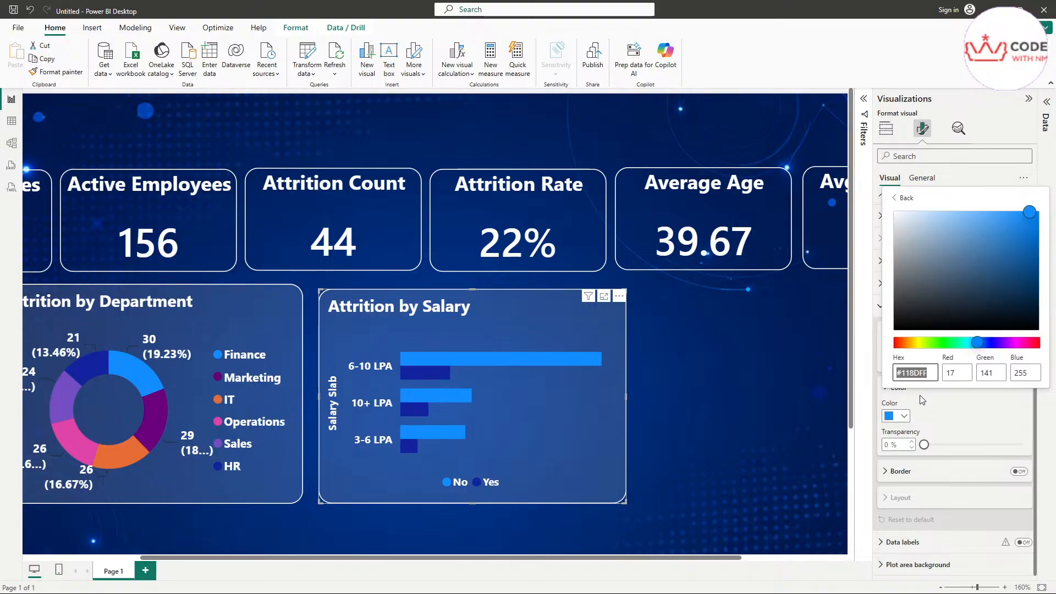
{"action": "type", "text": "##E669B"}
{"action": "left_click", "coordinate": [953, 404]}
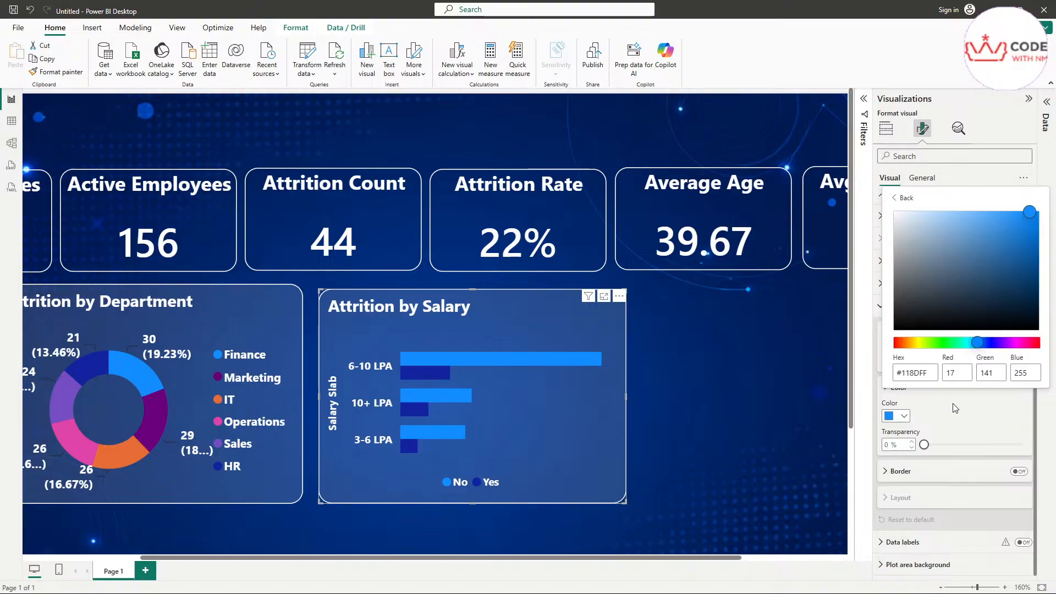
{"action": "double_click", "coordinate": [927, 372]}
{"action": "type", "text": "#E669B"}
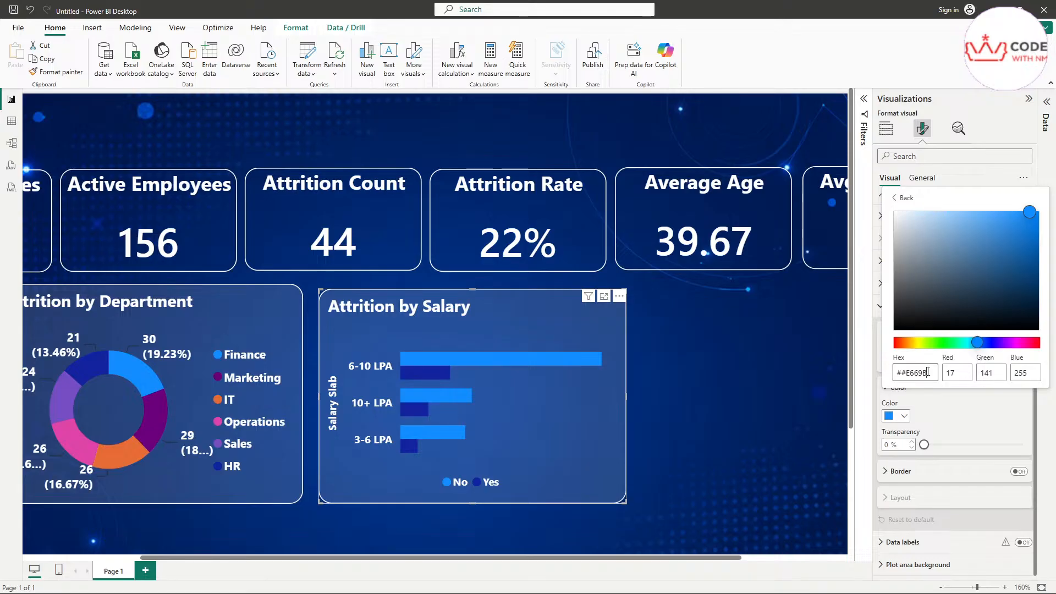
{"action": "key", "text": "Home"}
{"action": "key", "text": "Delete"}
{"action": "left_click", "coordinate": [930, 374]}
{"action": "key", "text": "Return"}
{"action": "left_click", "coordinate": [949, 420]}
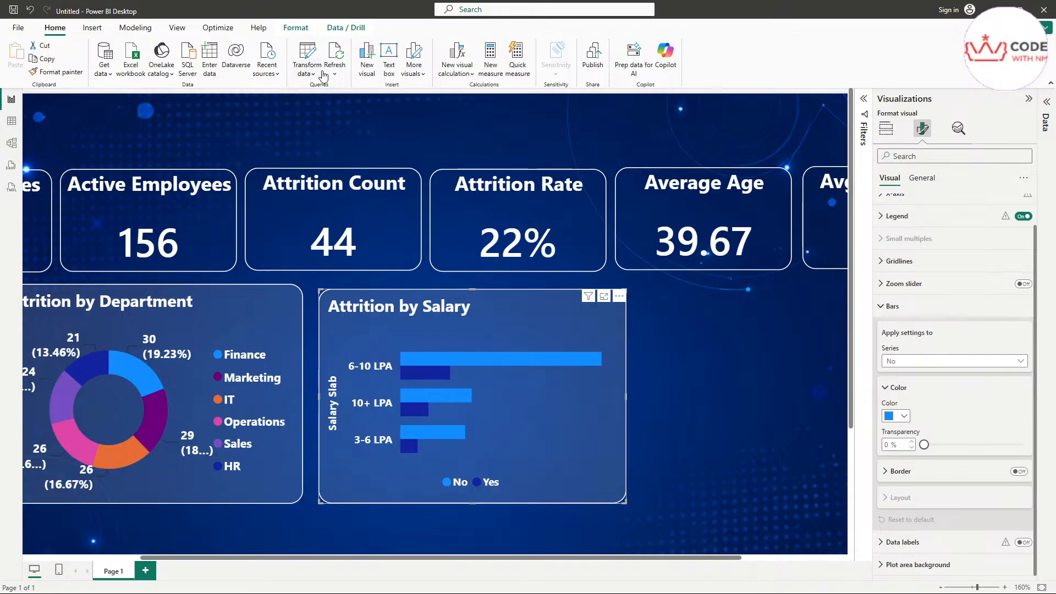
{"action": "left_click", "coordinate": [140, 32]}
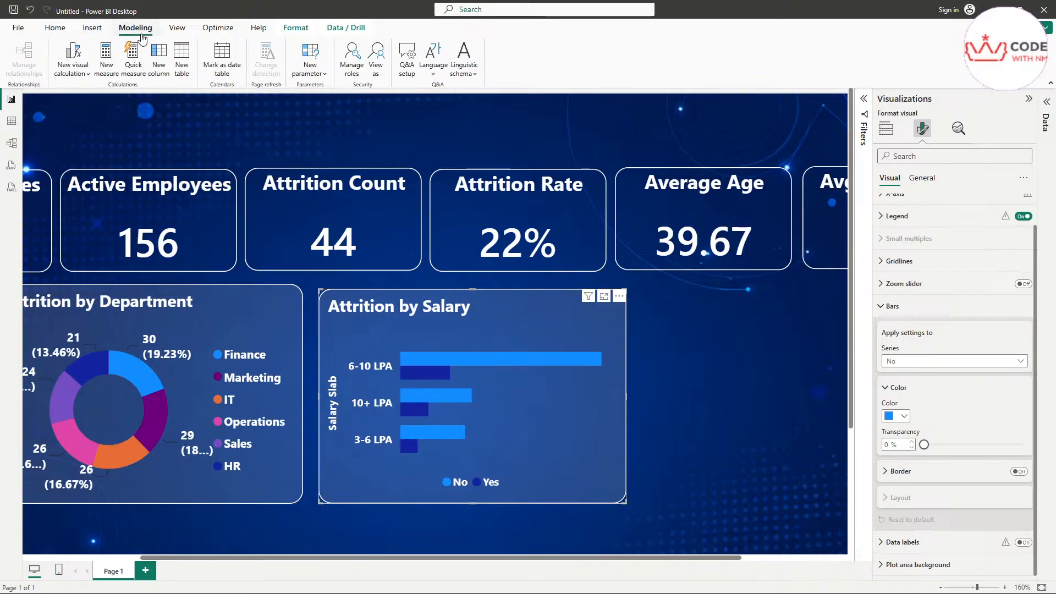
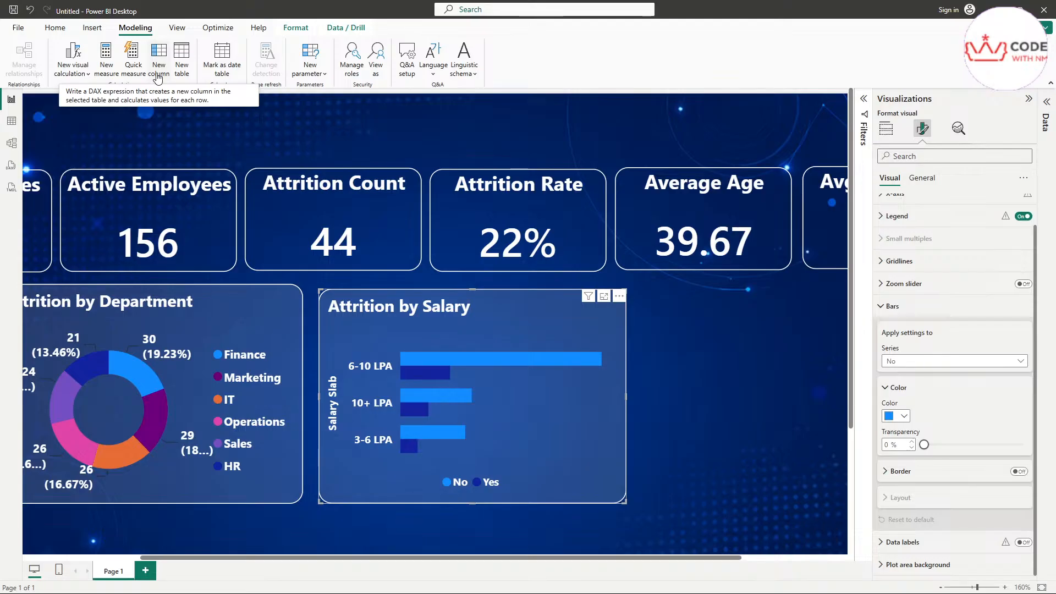
Step: Expand the HR_Analytics_Clean field list in the Data pane
{"action": "left_click", "coordinate": [1047, 104]}
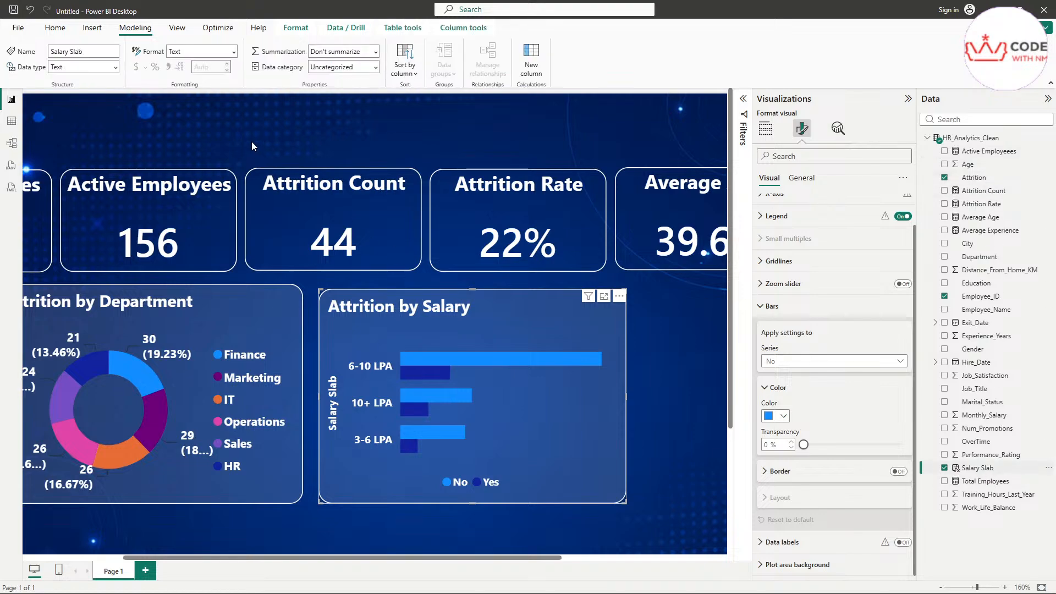
Step: Walk through the Salary Slab formula's AnnualSalary variable (monthly salary × 12) and its RETURN
{"action": "double_click", "coordinate": [152, 149]}
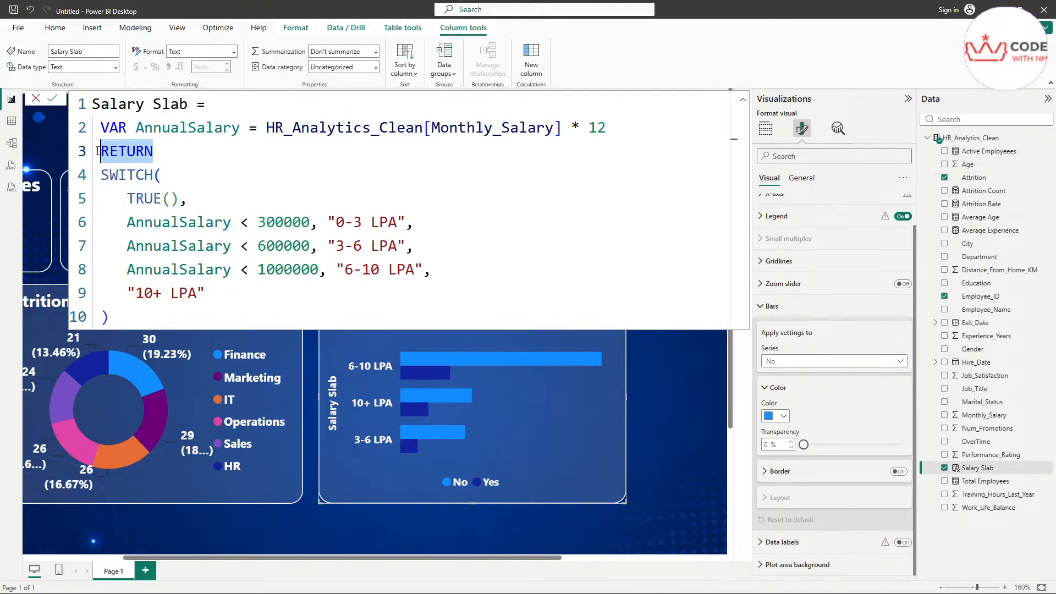
{"action": "left_click_drag", "start_coordinate": [609, 127], "coordinate": [264, 137]}
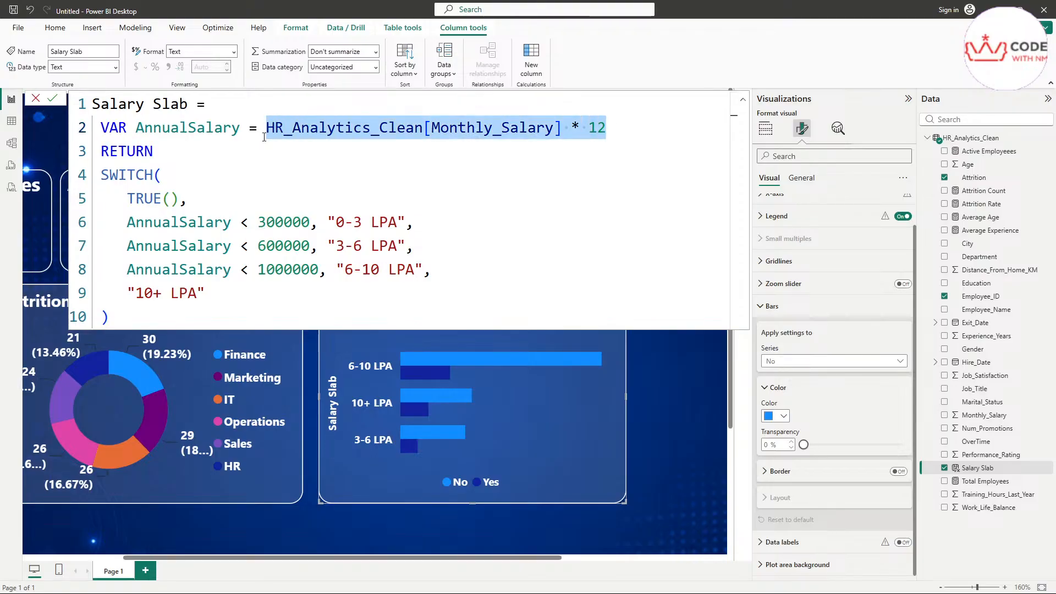
{"action": "double_click", "coordinate": [184, 128]}
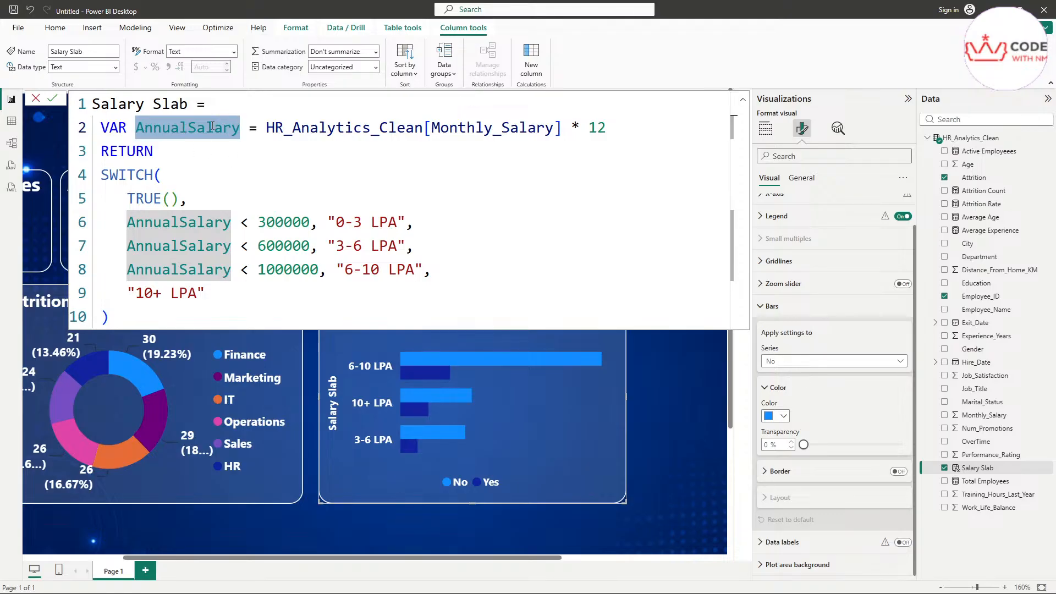
{"action": "double_click", "coordinate": [167, 104]}
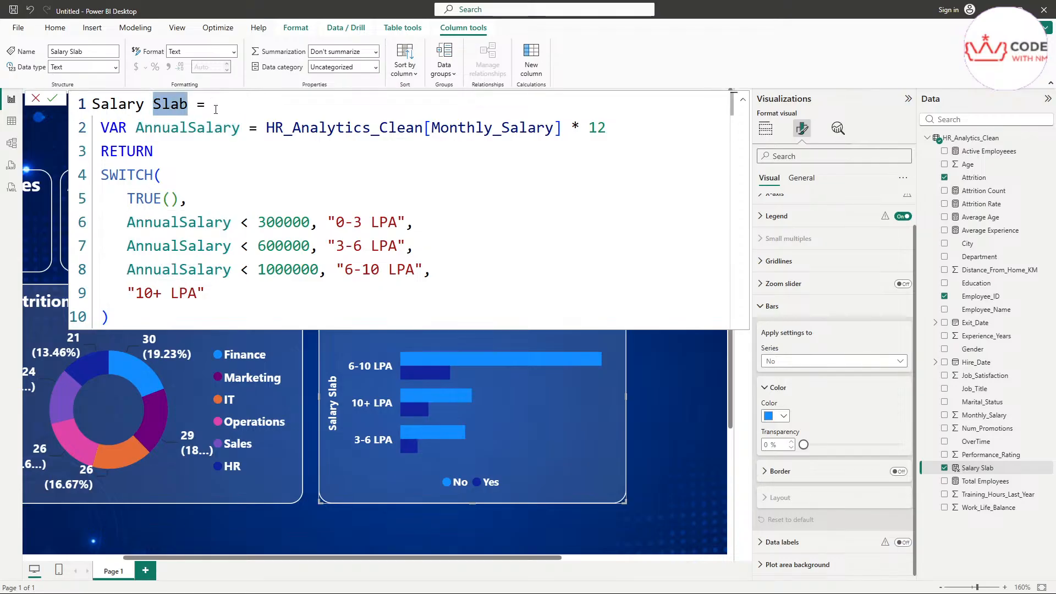
{"action": "left_click", "coordinate": [201, 135]}
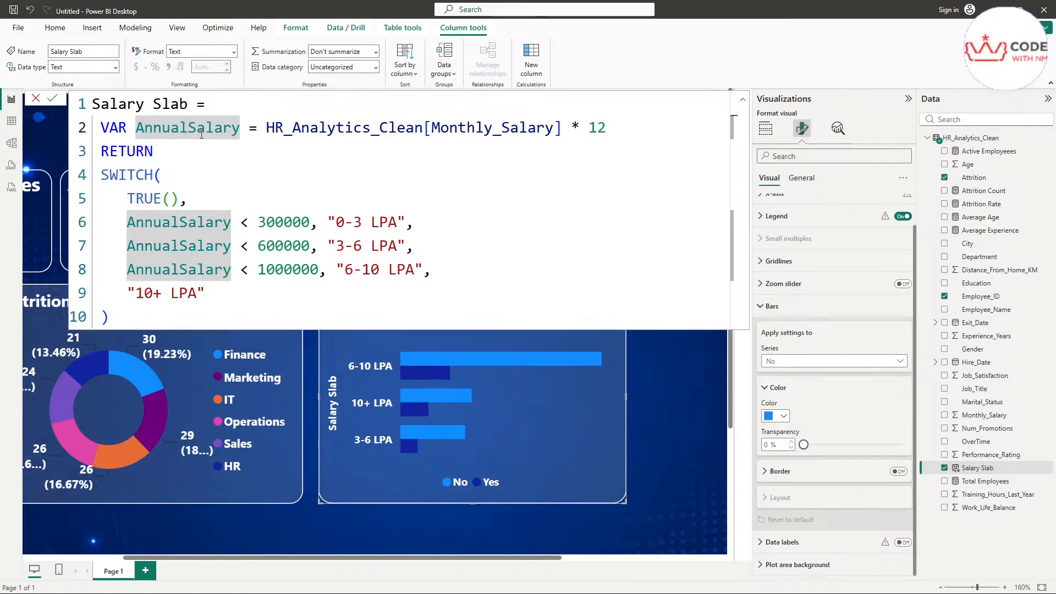
Step: Review the SWITCH(TRUE()) conditions, like the 300000 threshold and 0-3 LPA label, then close unchanged
{"action": "left_click", "coordinate": [127, 175]}
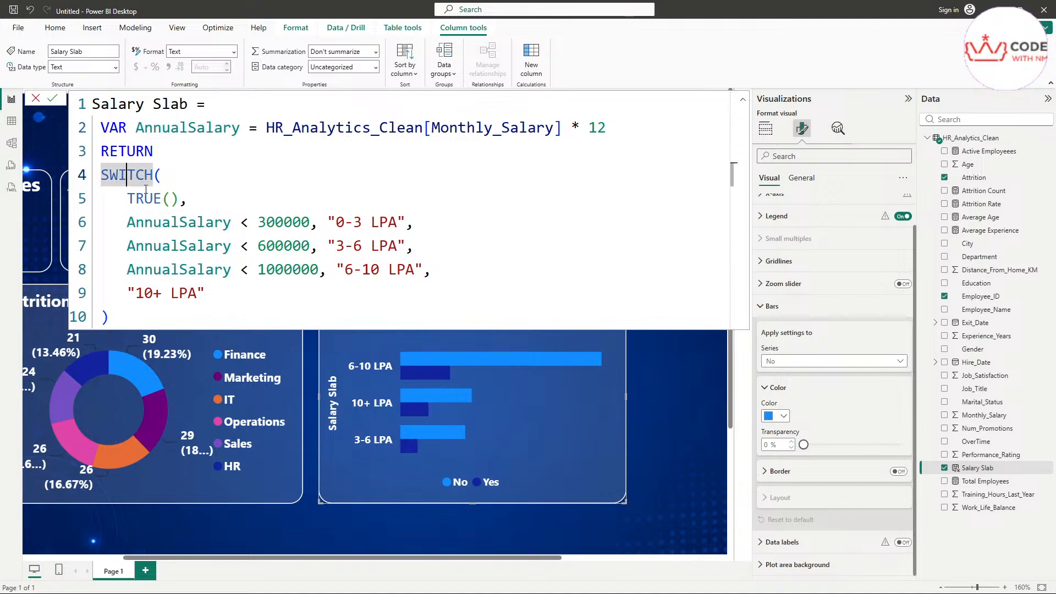
{"action": "left_click_drag", "start_coordinate": [179, 199], "coordinate": [127, 201]}
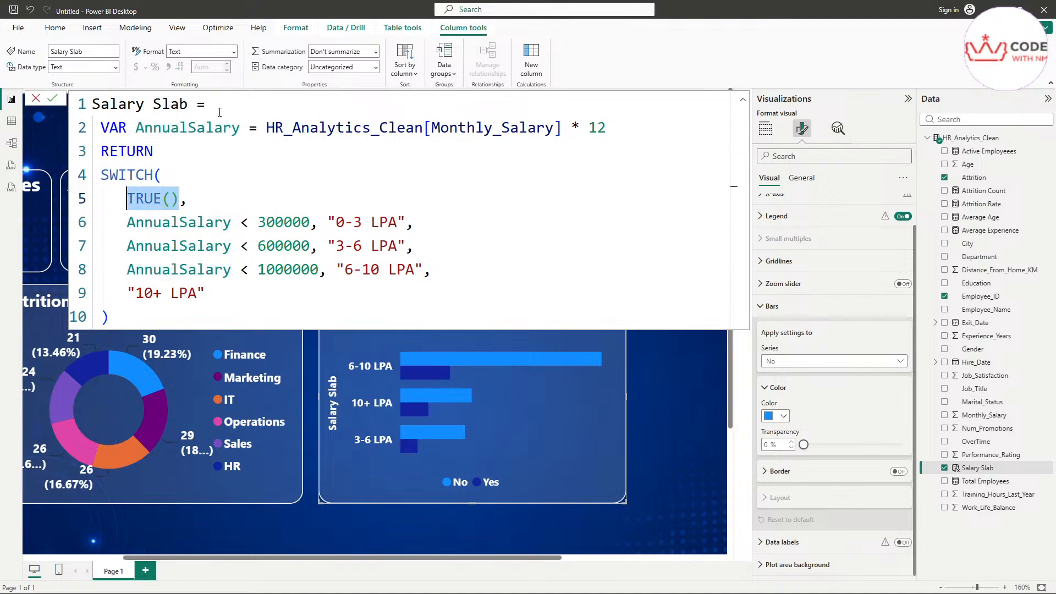
{"action": "left_click", "coordinate": [205, 128]}
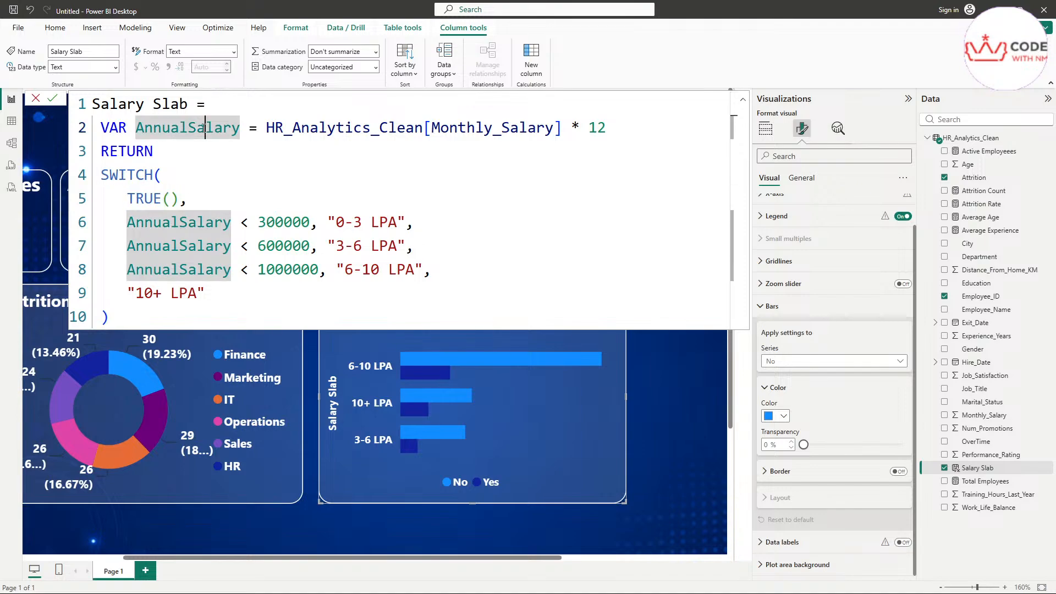
{"action": "left_click", "coordinate": [189, 201]}
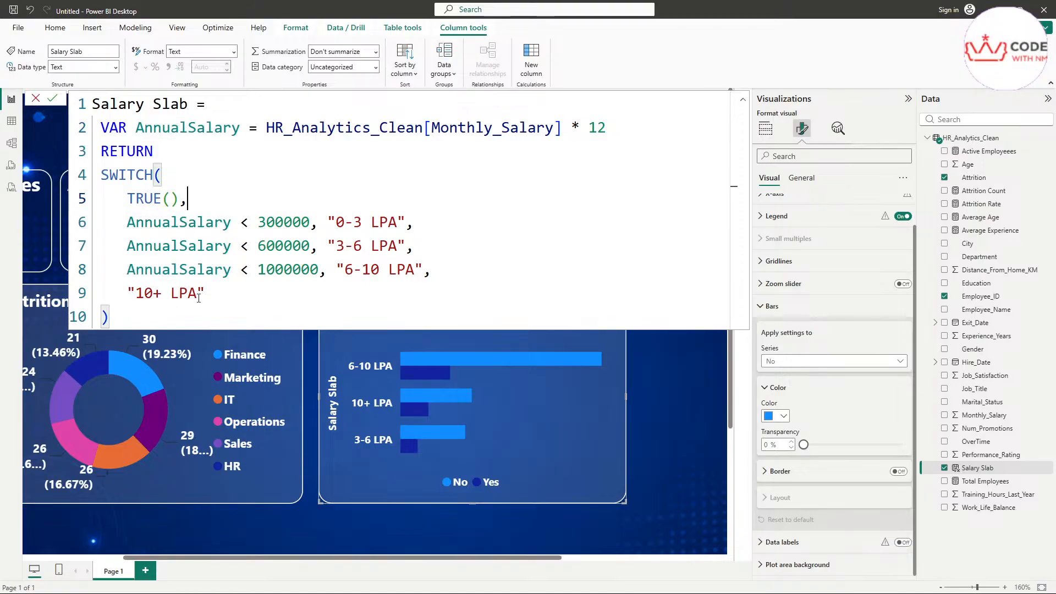
{"action": "left_click_drag", "start_coordinate": [432, 219], "coordinate": [231, 222]}
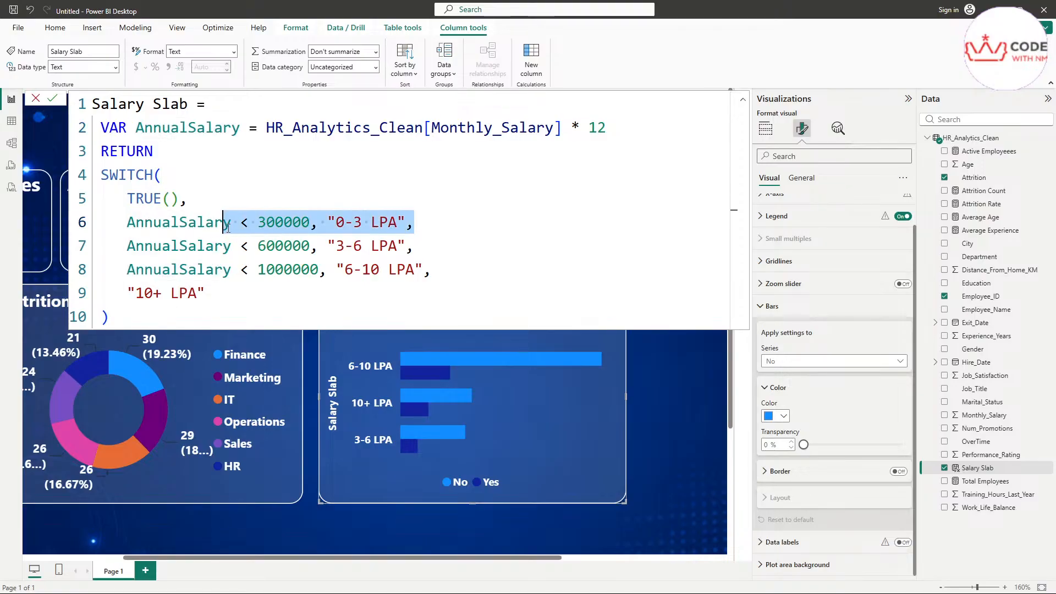
{"action": "double_click", "coordinate": [283, 222]}
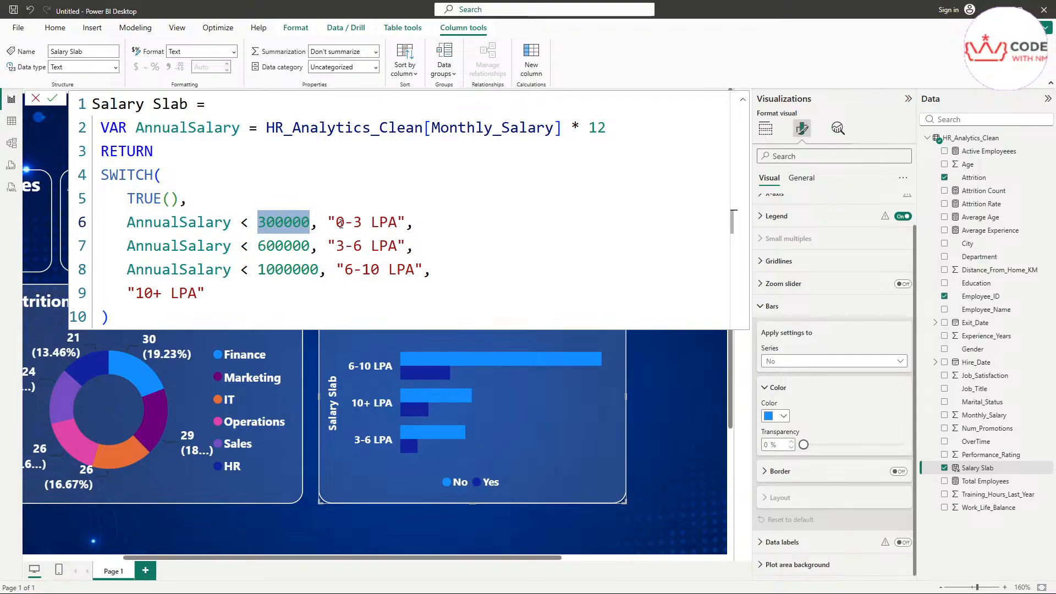
{"action": "left_click_drag", "start_coordinate": [336, 222], "coordinate": [399, 226]}
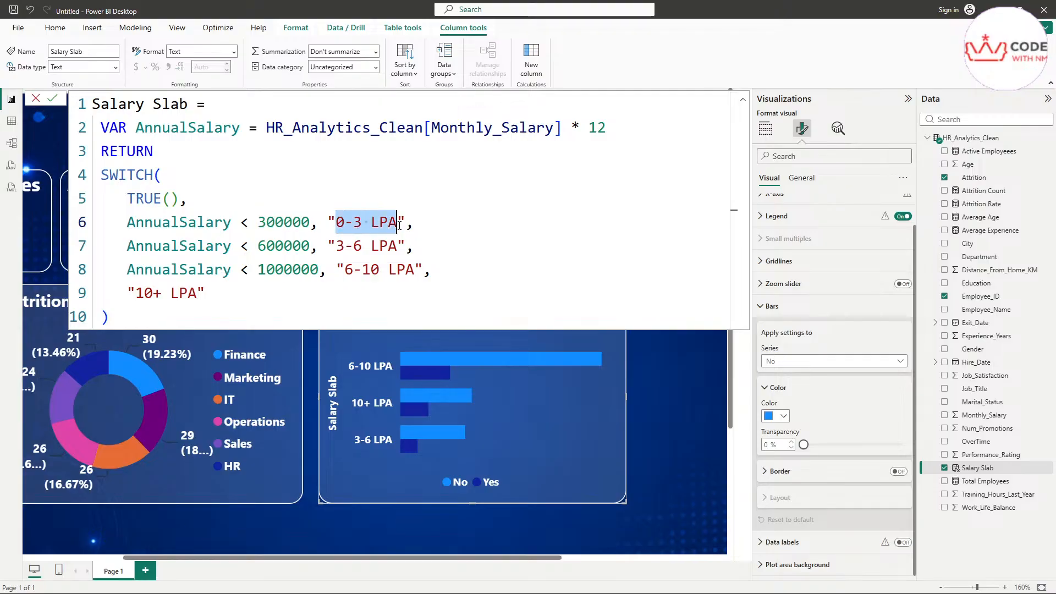
{"action": "double_click", "coordinate": [182, 220]}
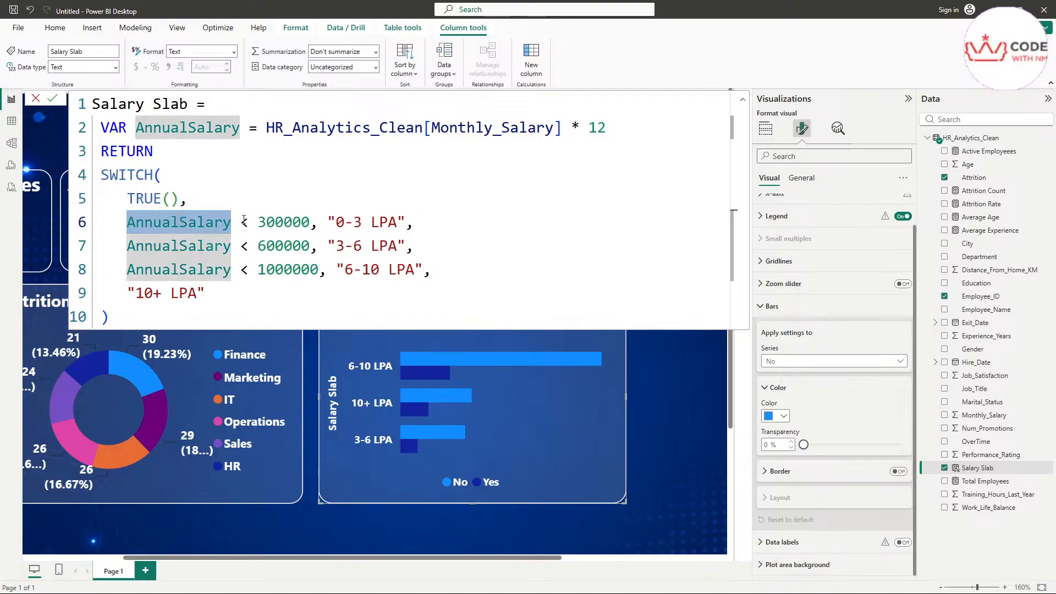
{"action": "left_click", "coordinate": [339, 223]}
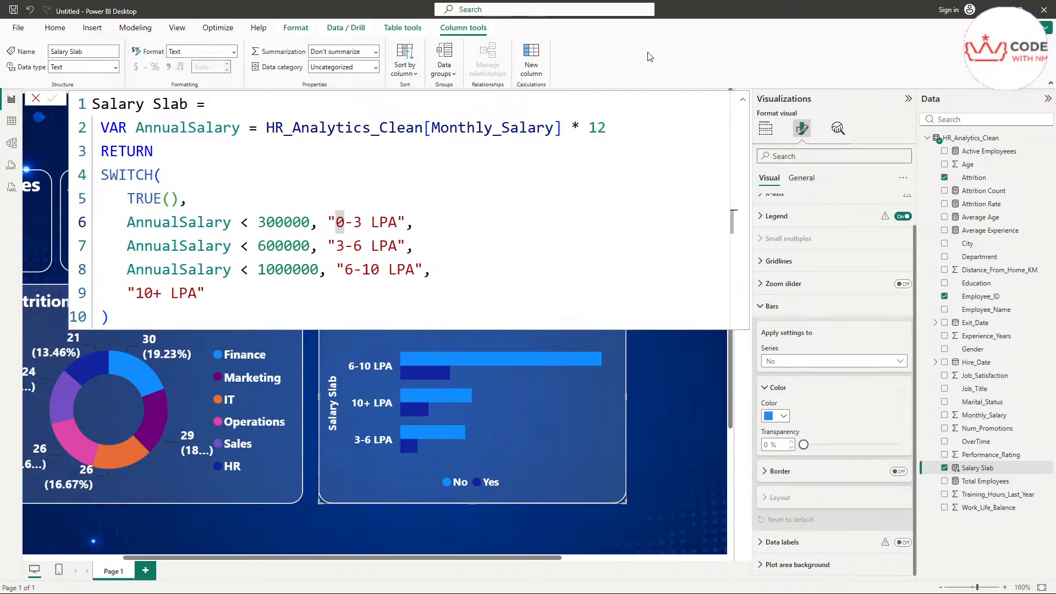
{"action": "left_click", "coordinate": [35, 99]}
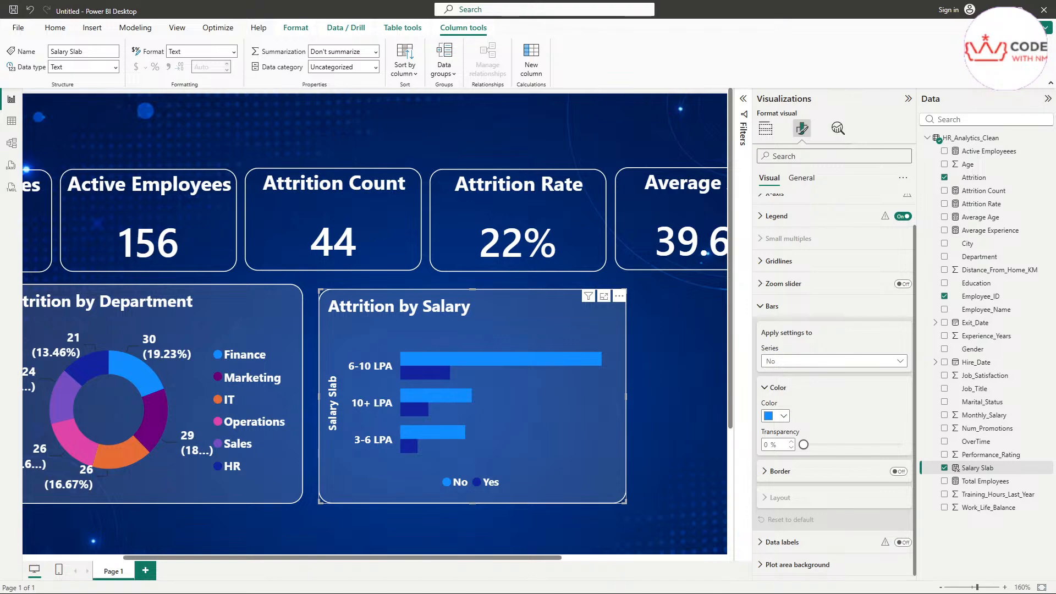
Step: Test cross-filtering with the 6-10 LPA salary bar, then clear it
{"action": "left_click", "coordinate": [551, 363]}
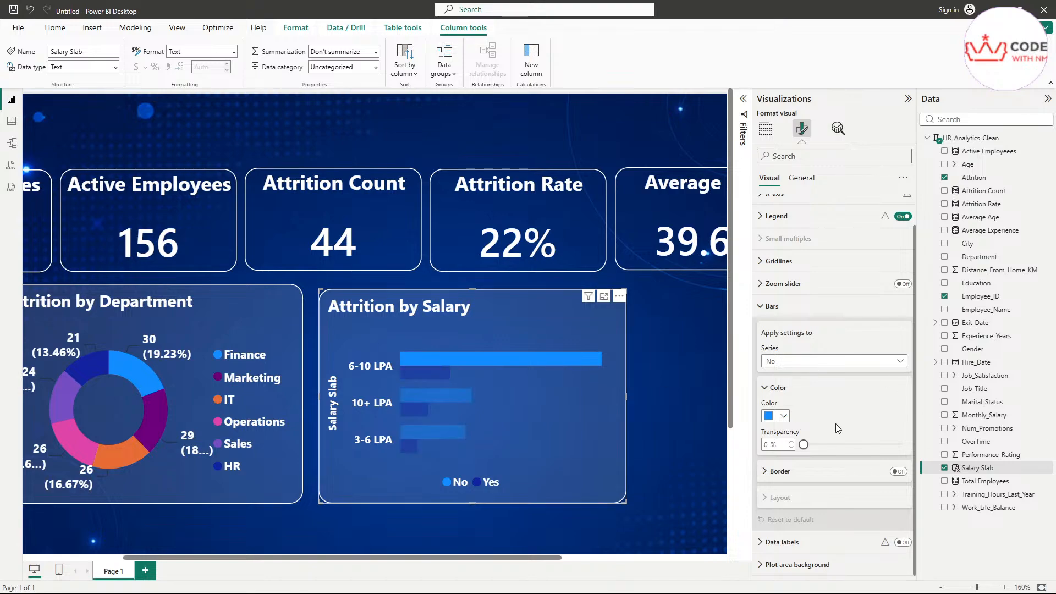
{"action": "left_click", "coordinate": [550, 426]}
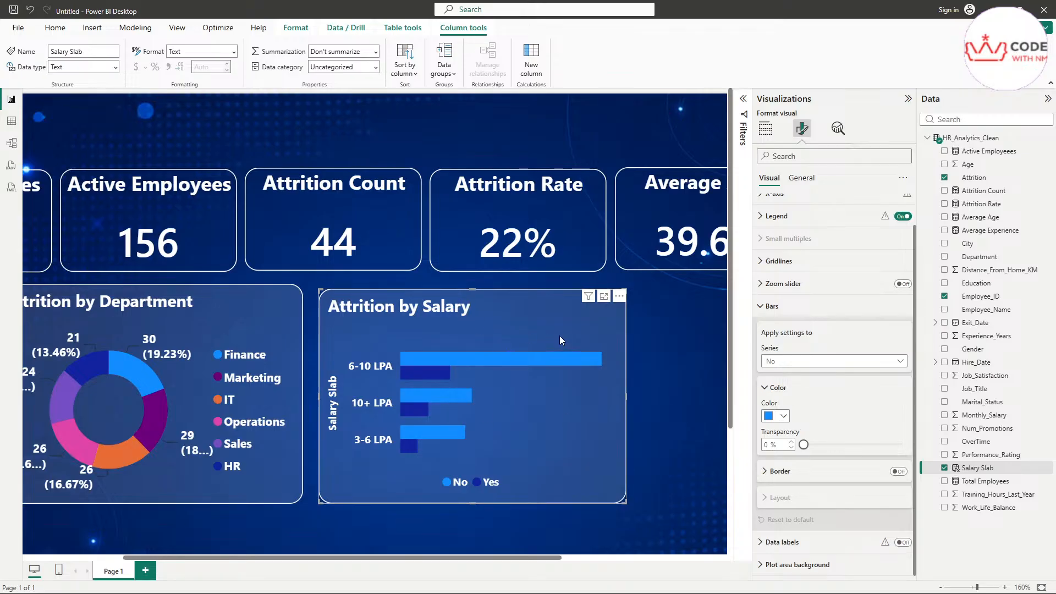
{"action": "scroll", "coordinate": [332, 397], "scroll_direction": "down", "scroll_amount": 2}
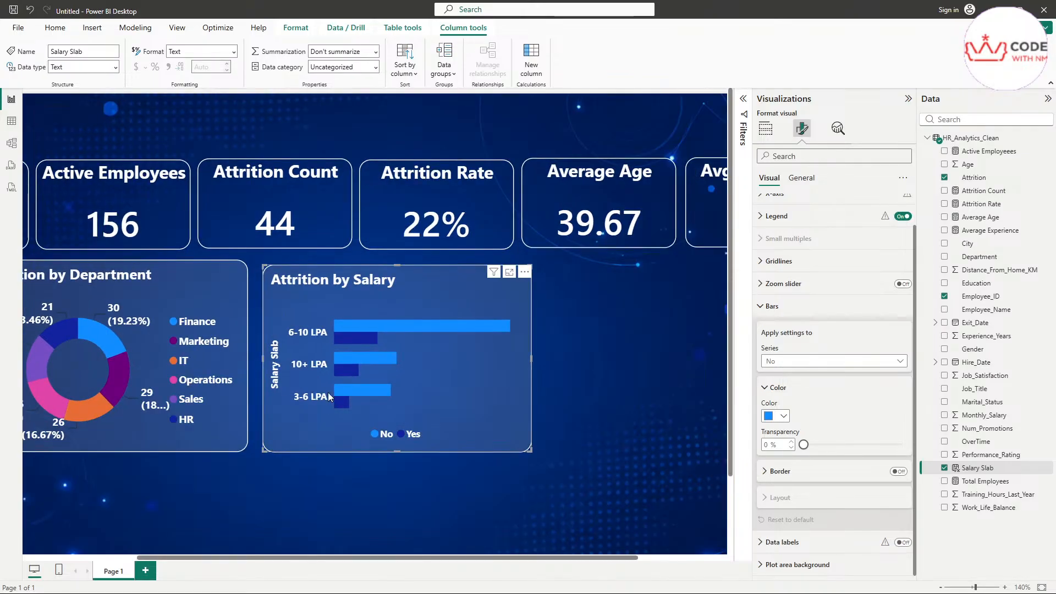
{"action": "left_click", "coordinate": [317, 529]}
{"action": "scroll", "coordinate": [325, 329], "scroll_direction": "down", "scroll_amount": 2}
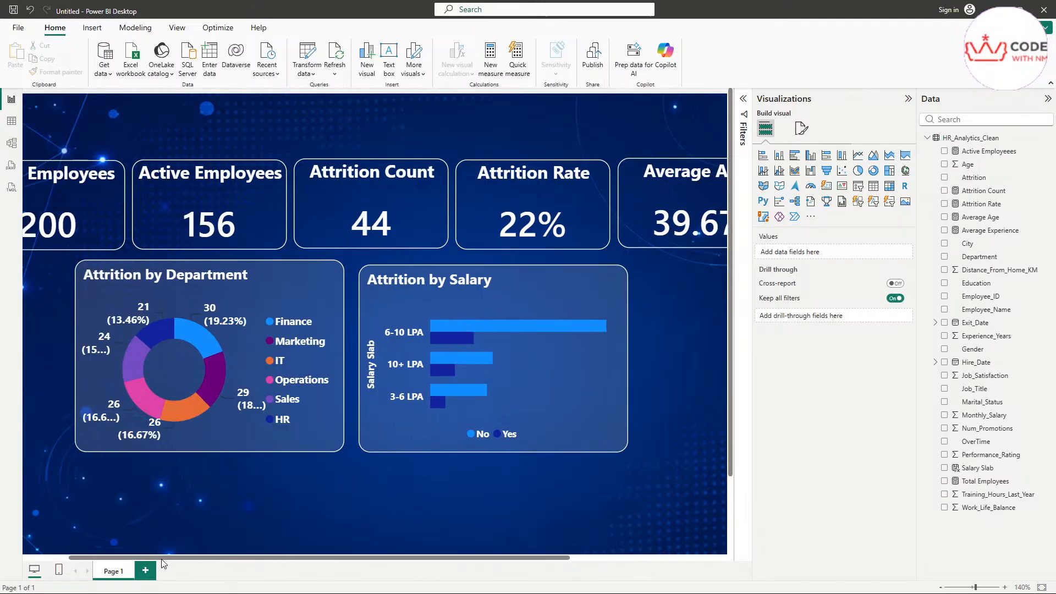
{"action": "scroll", "coordinate": [327, 329], "scroll_direction": "down", "scroll_amount": 1}
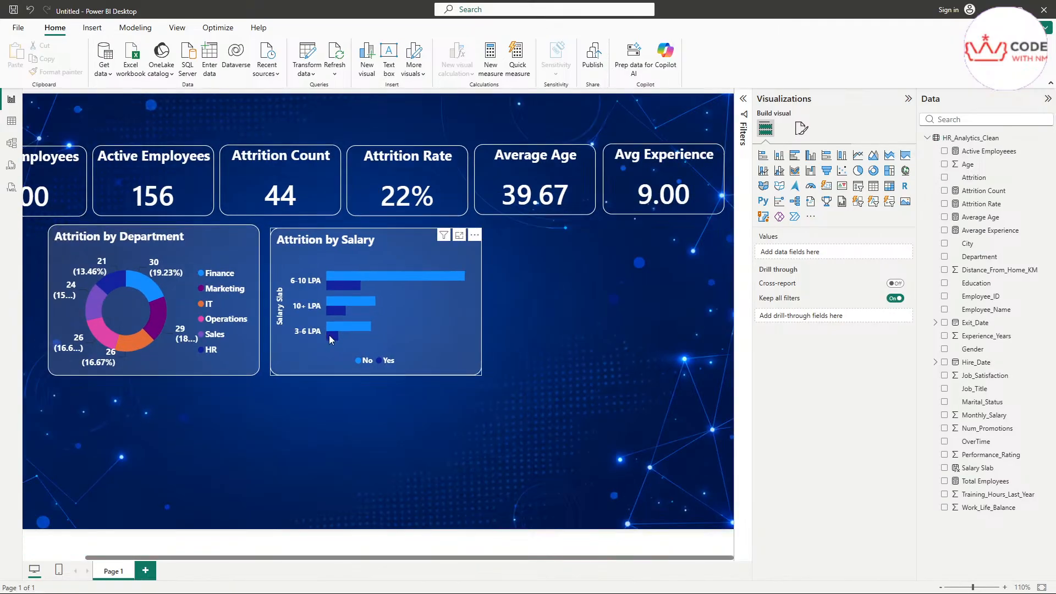
Step: Filter the report by the 6-10 LPA slab, then by Finance, IT, Marketing and Operations departments
{"action": "left_click", "coordinate": [348, 277]}
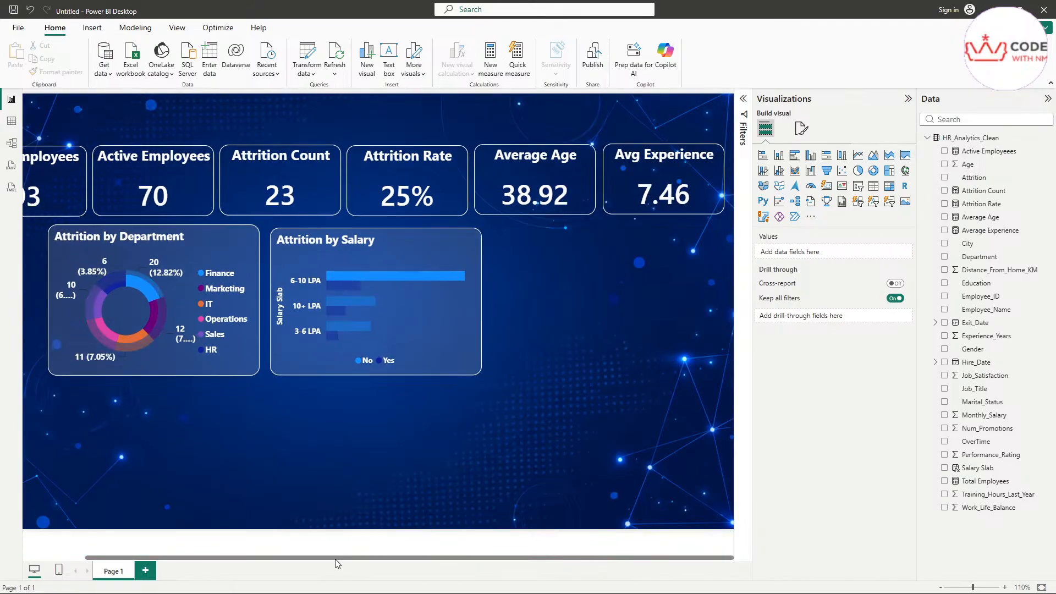
{"action": "left_click_drag", "start_coordinate": [335, 559], "coordinate": [272, 556]}
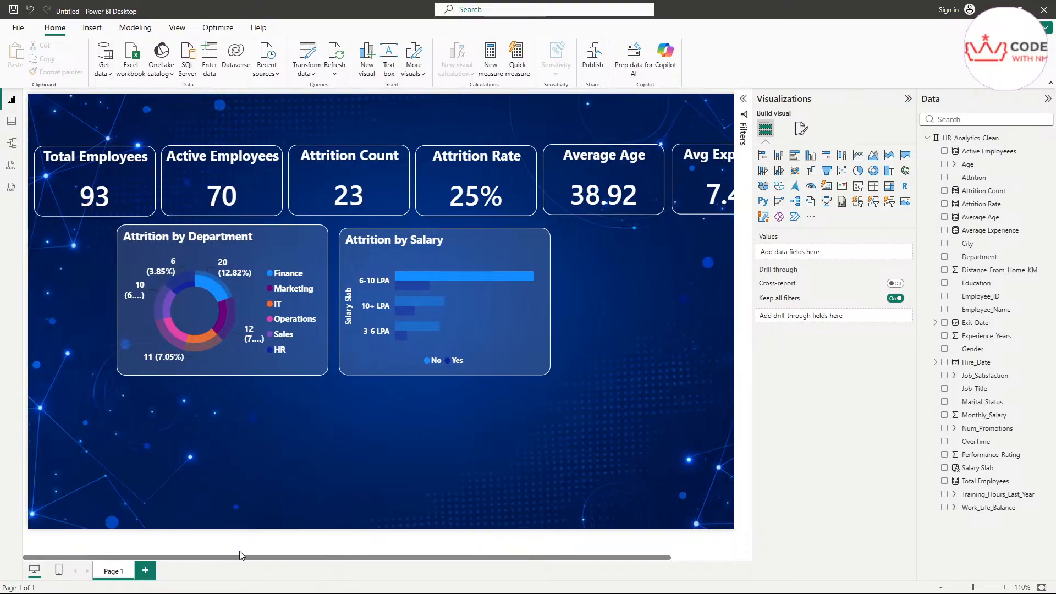
{"action": "left_click", "coordinate": [216, 299]}
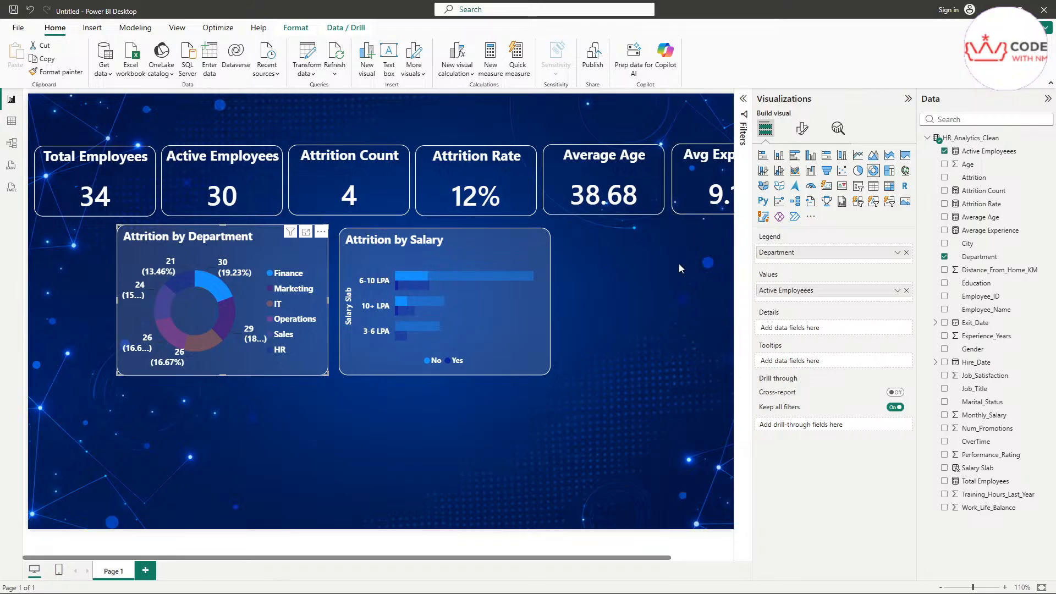
{"action": "mouse_move", "coordinate": [416, 557]}
{"action": "left_mouse_down"}
{"action": "mouse_move", "coordinate": [484, 557]}
{"action": "mouse_move", "coordinate": [410, 558]}
{"action": "left_mouse_up"}
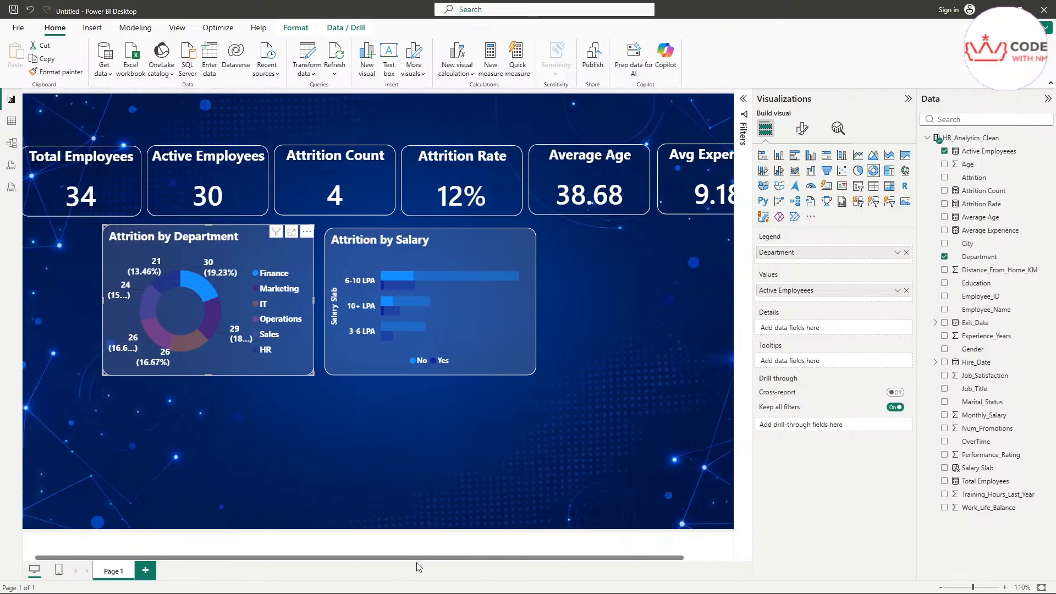
{"action": "left_click", "coordinate": [202, 342]}
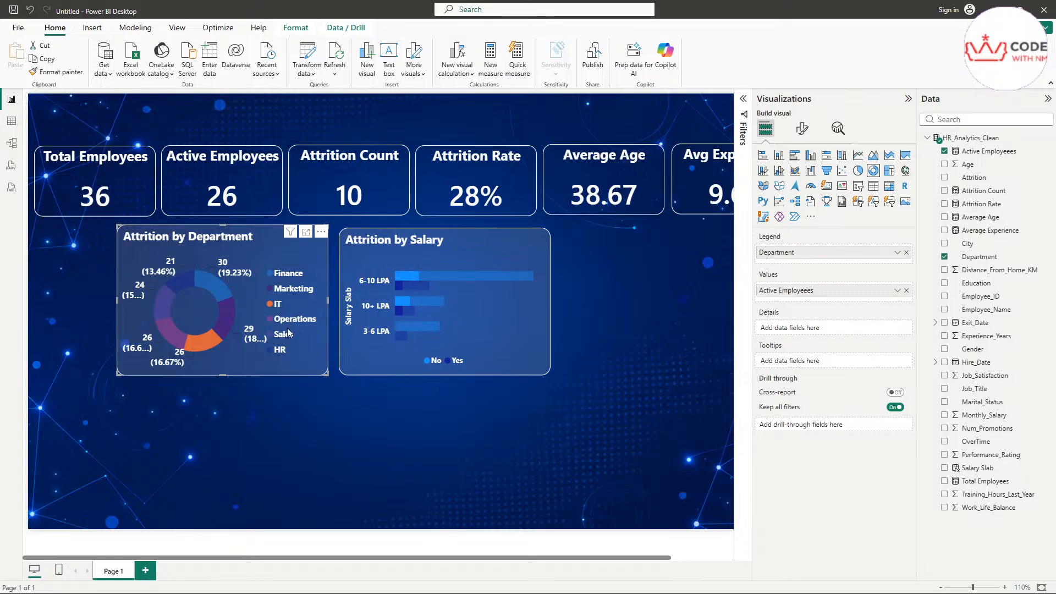
{"action": "left_click", "coordinate": [228, 317]}
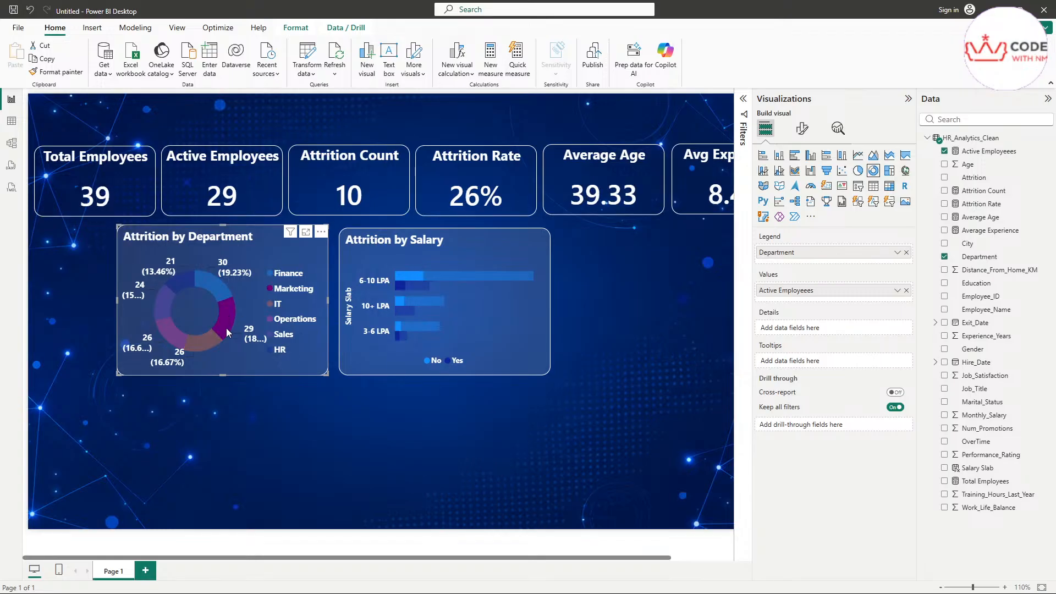
{"action": "left_click", "coordinate": [172, 334]}
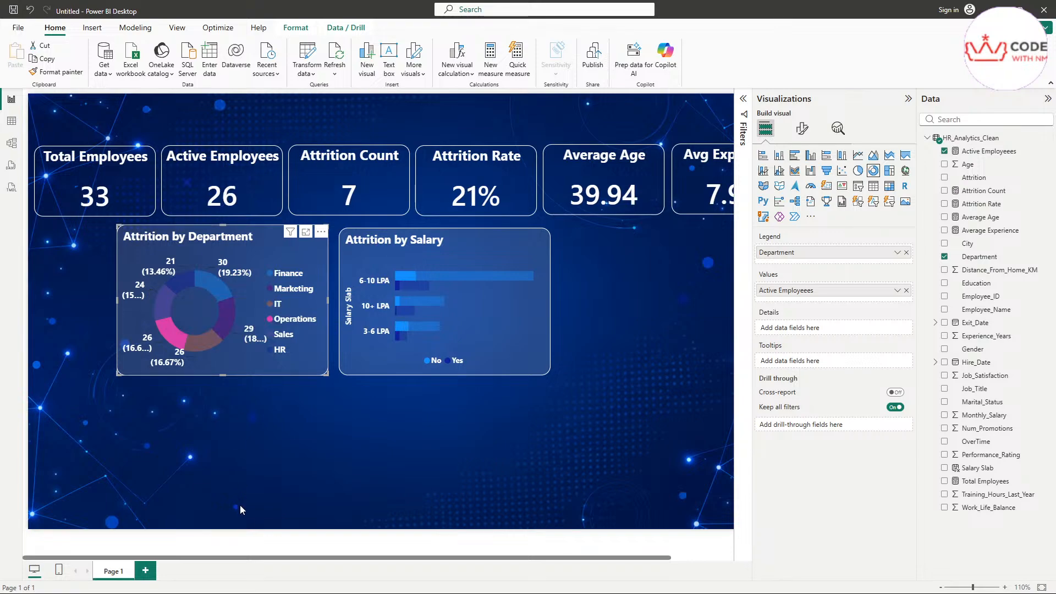
{"action": "left_click_drag", "start_coordinate": [245, 559], "coordinate": [383, 556]}
{"action": "scroll", "coordinate": [308, 259], "scroll_direction": "up", "scroll_amount": 2}
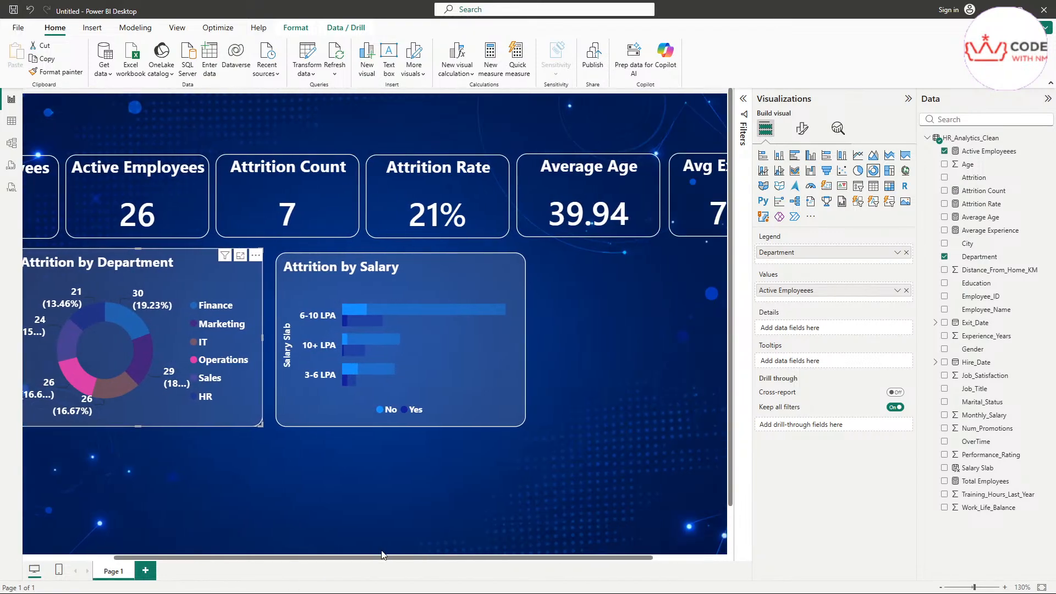
Step: Clear the Operations filter, retest the 6-10 LPA slab, and leave the salary chart unfiltered
{"action": "left_click", "coordinate": [453, 359]}
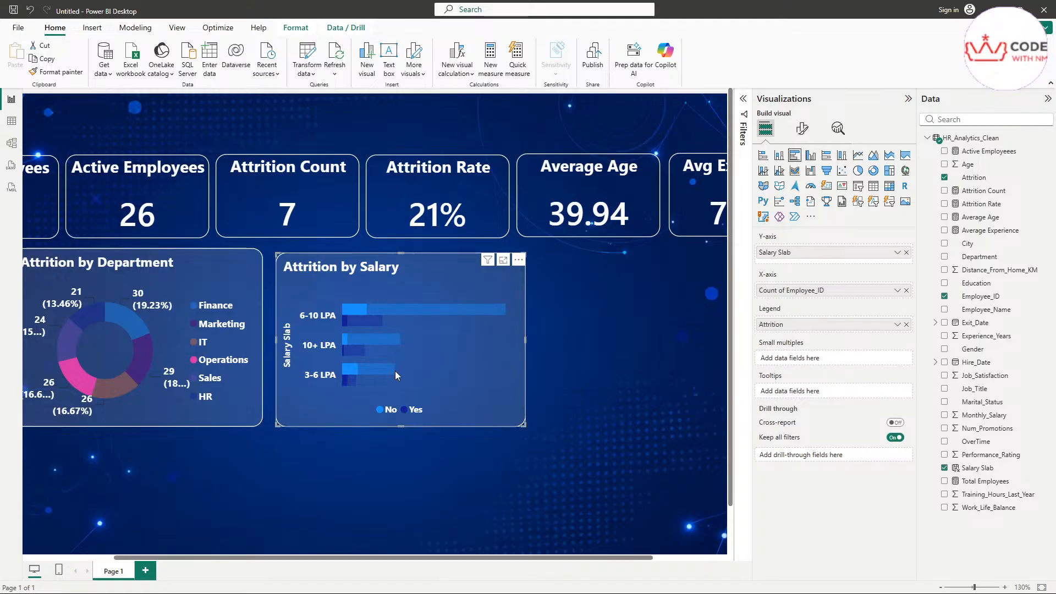
{"action": "left_click", "coordinate": [144, 404]}
{"action": "left_click", "coordinate": [404, 310]}
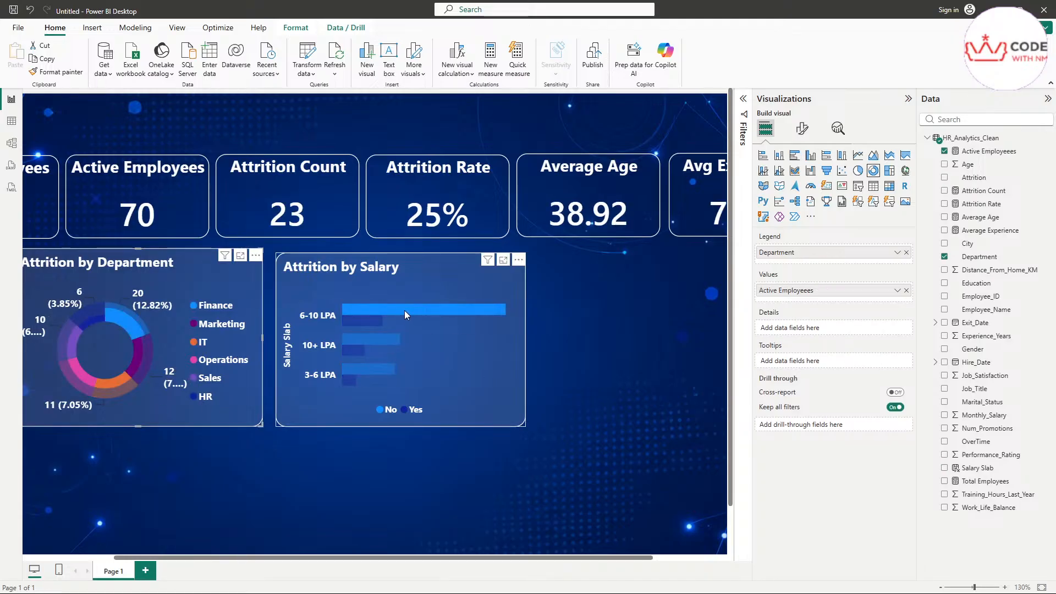
{"action": "left_click", "coordinate": [671, 384]}
{"action": "left_click", "coordinate": [483, 371]}
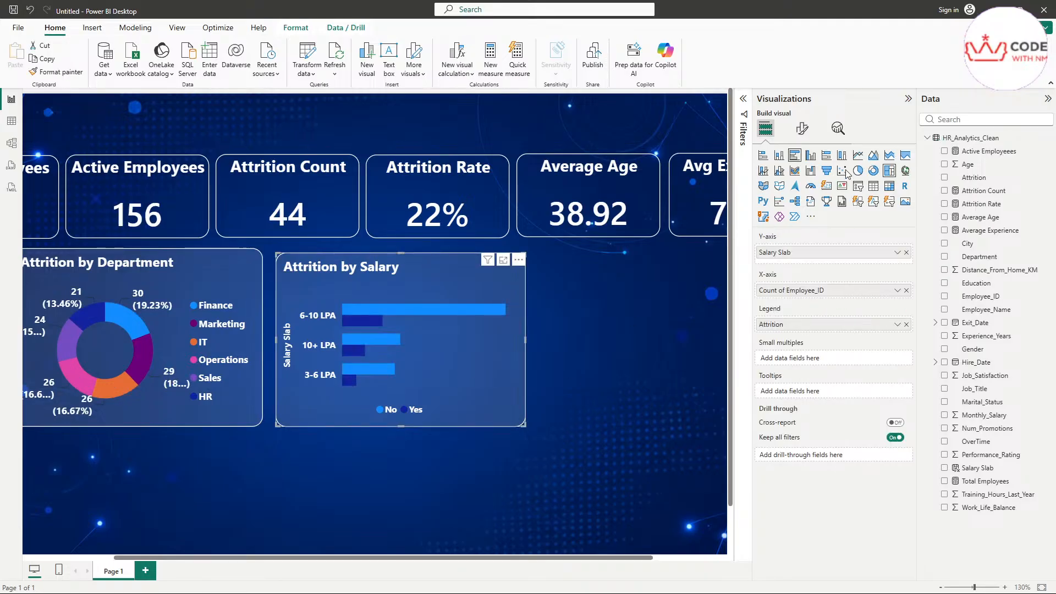
Step: Colour the Attrition by Salary chart's Yes bars light blue
{"action": "left_click", "coordinate": [801, 130]}
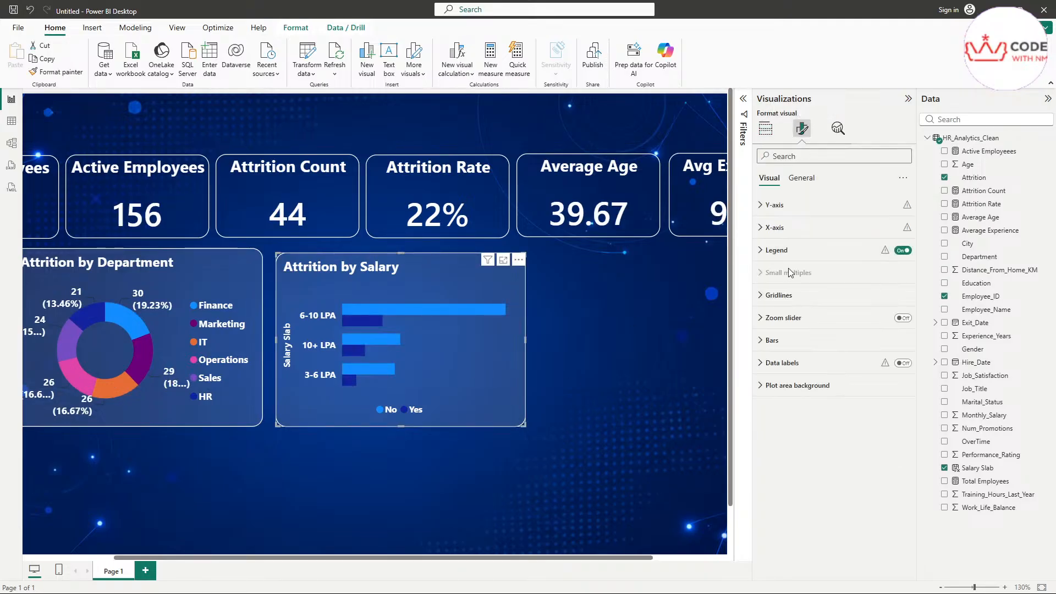
{"action": "left_click", "coordinate": [792, 340]}
{"action": "left_click", "coordinate": [791, 396]}
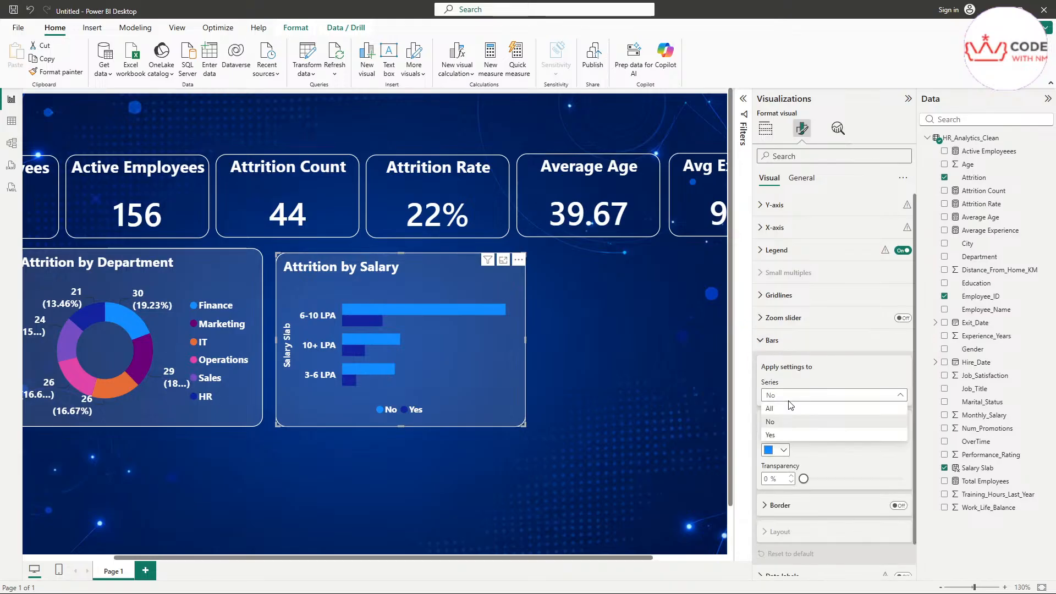
{"action": "left_click", "coordinate": [786, 434]}
{"action": "scroll", "coordinate": [800, 439], "scroll_direction": "down", "scroll_amount": 1}
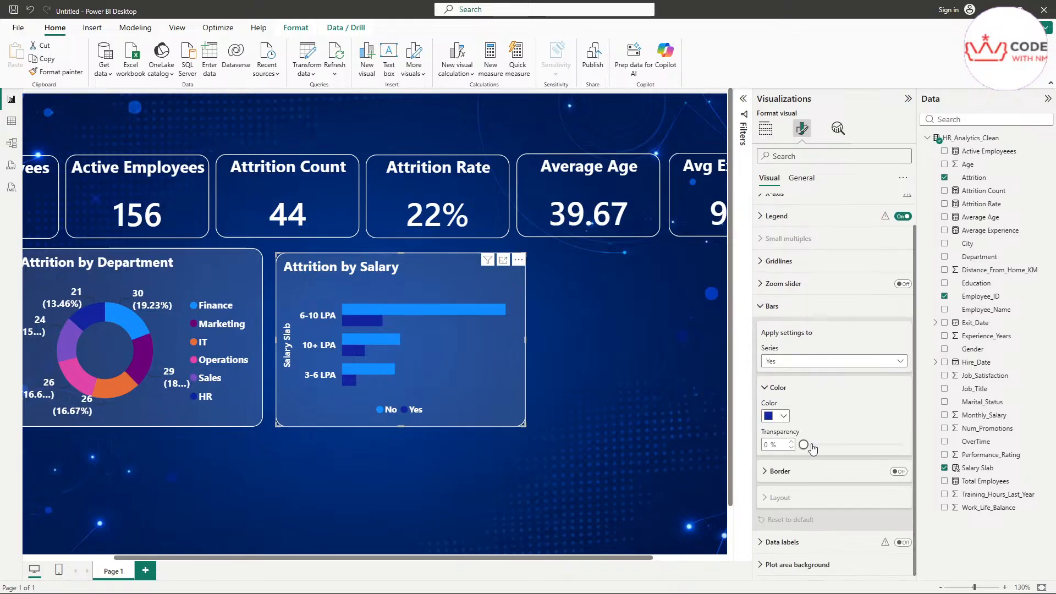
{"action": "left_click", "coordinate": [785, 419]}
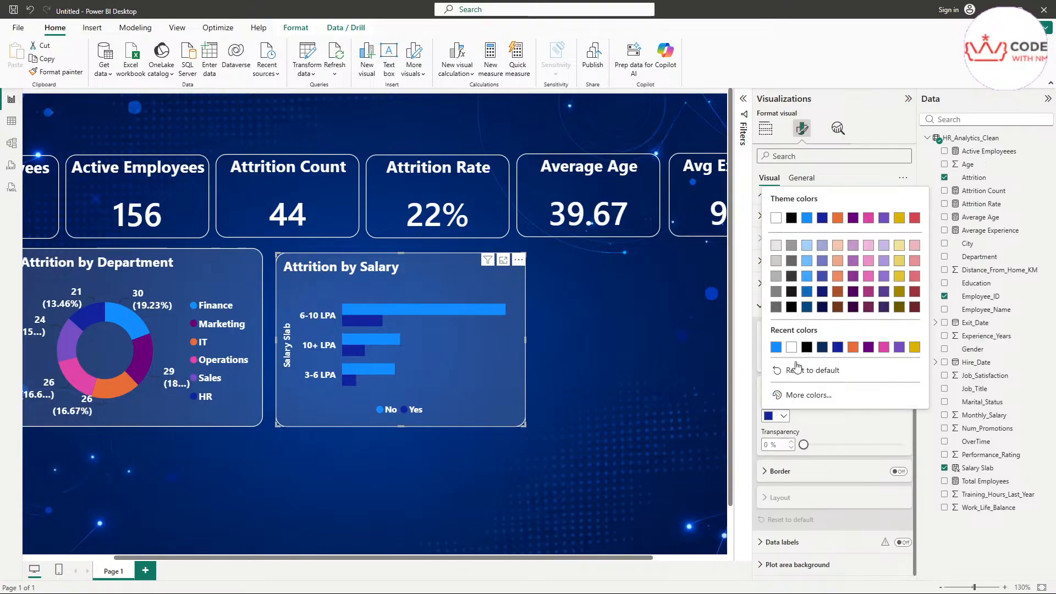
{"action": "left_click", "coordinate": [776, 347]}
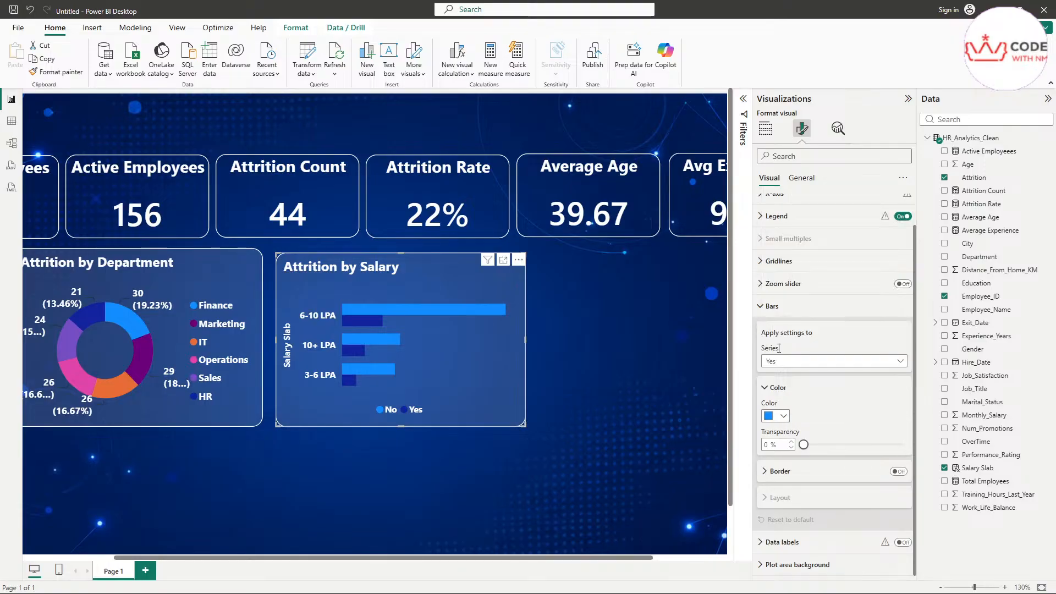
Step: Colour the No bars pink, keeping No as the selected series
{"action": "left_click", "coordinate": [787, 361]}
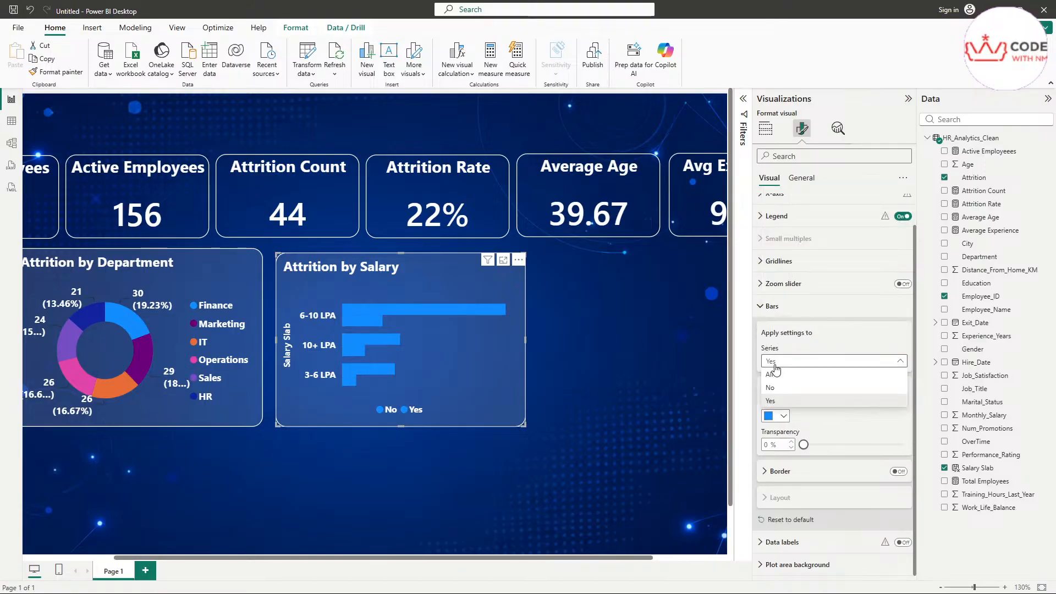
{"action": "left_click", "coordinate": [786, 383]}
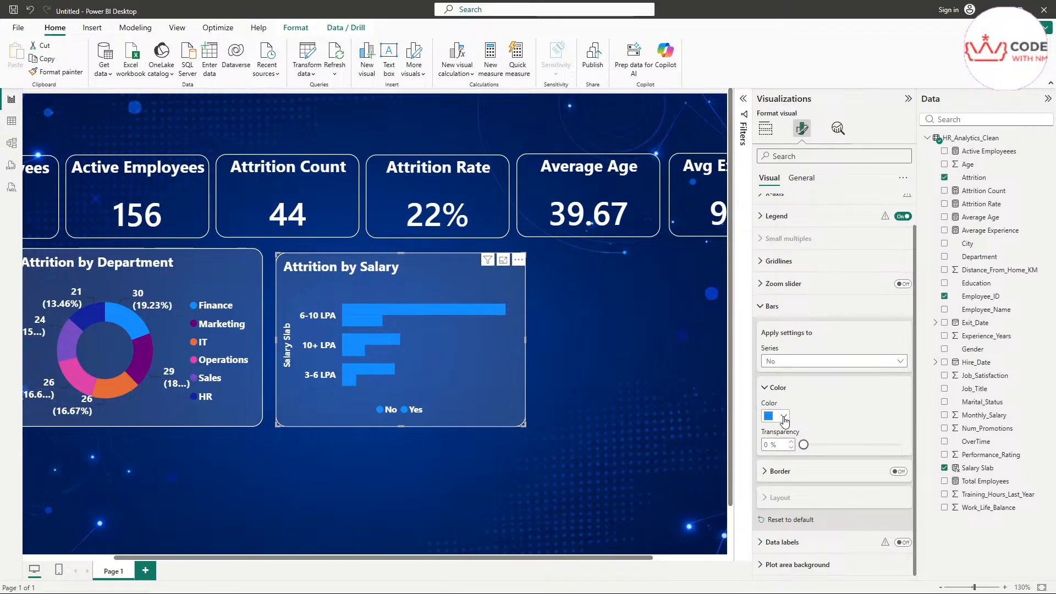
{"action": "left_click", "coordinate": [785, 419]}
{"action": "left_click", "coordinate": [888, 355]}
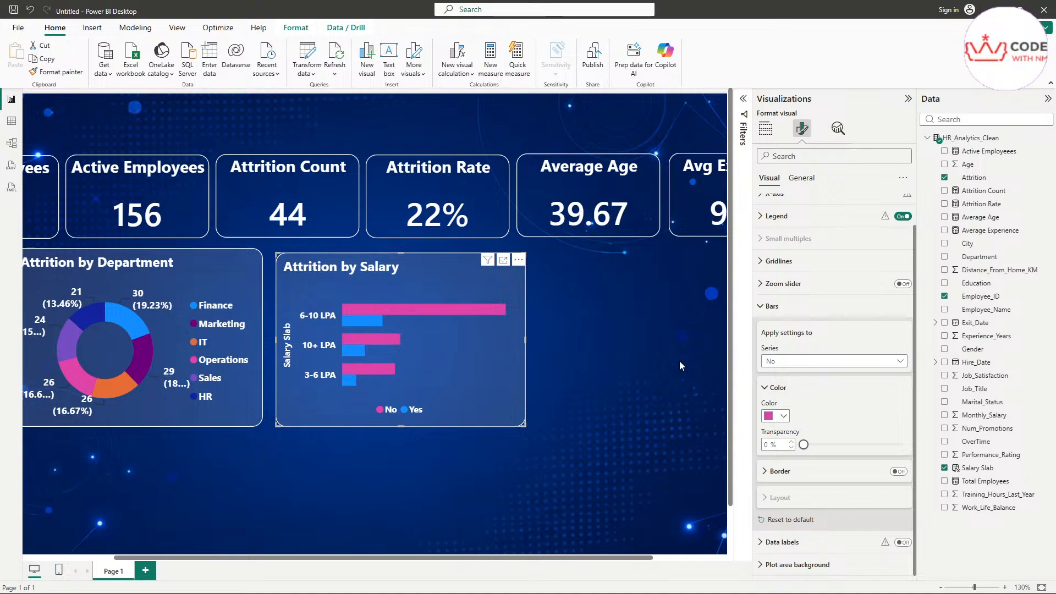
{"action": "left_click", "coordinate": [787, 363]}
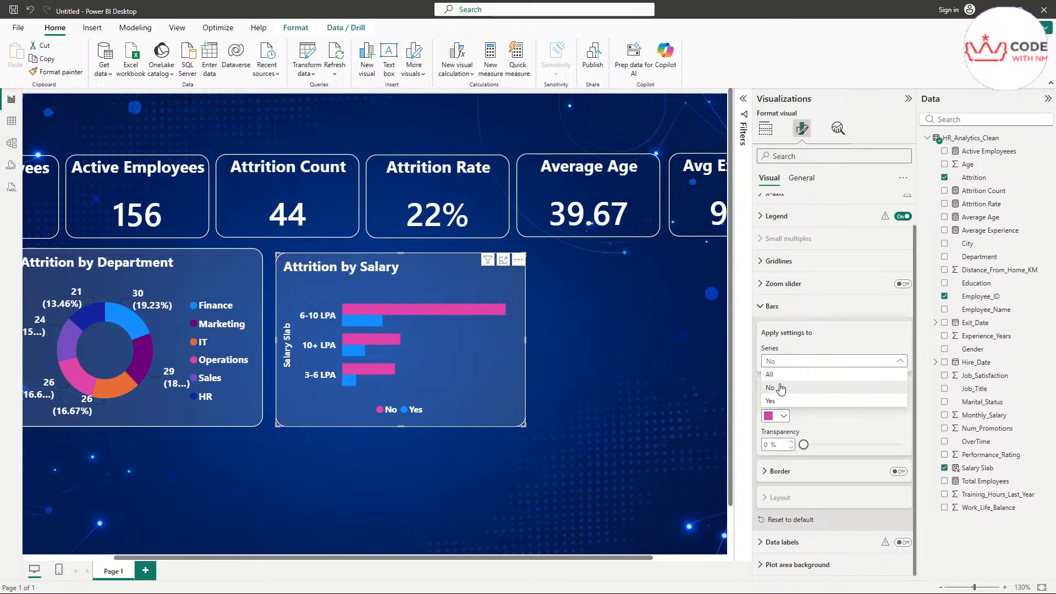
{"action": "left_click", "coordinate": [781, 428]}
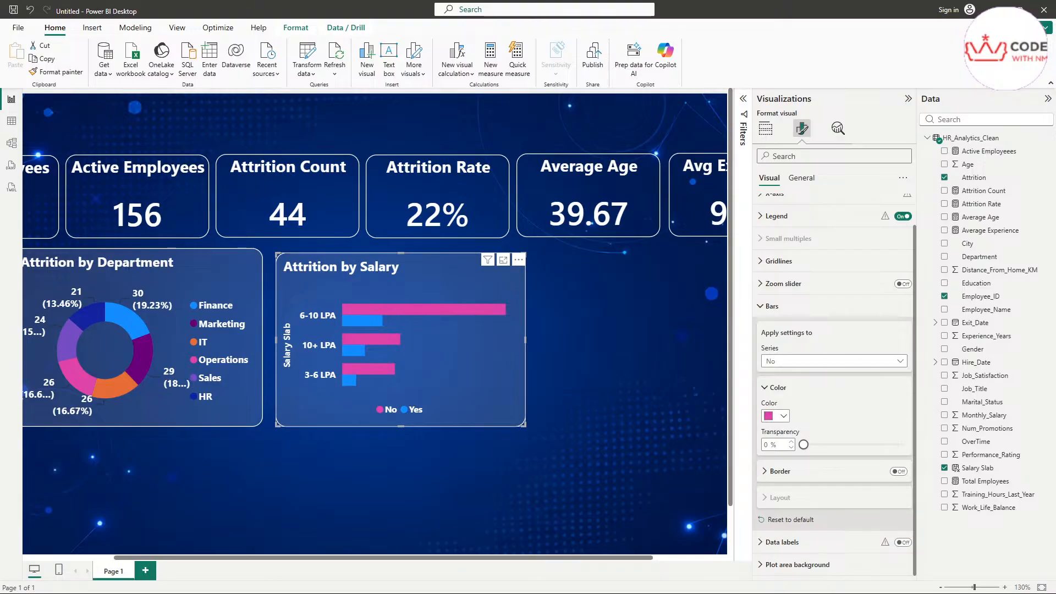
Step: Compare the recoloured chart against the reference dashboard image, then hide the image
{"action": "left_click", "coordinate": [604, 593]}
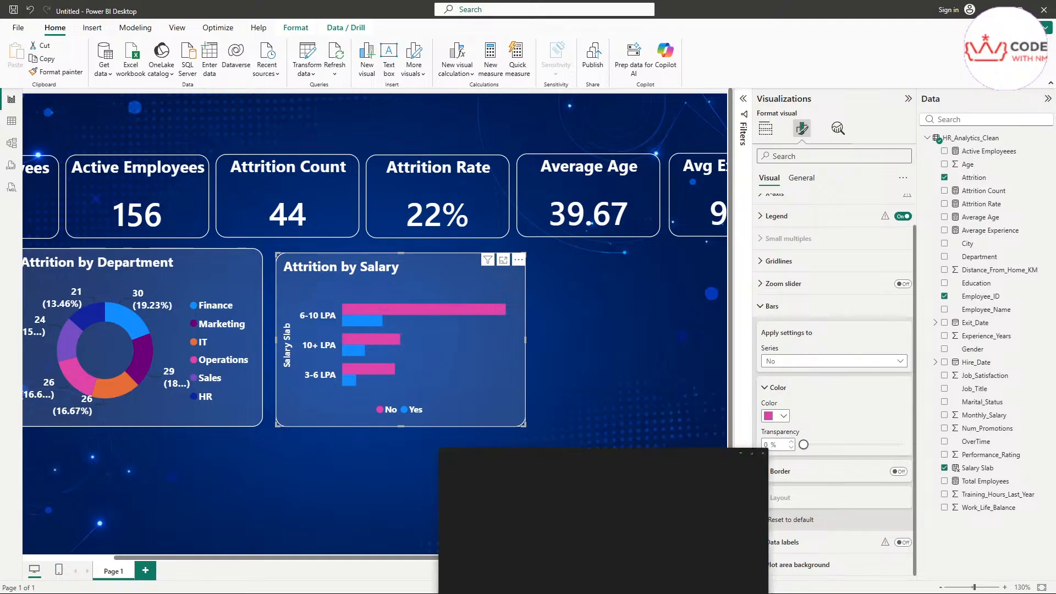
{"action": "left_click_drag", "start_coordinate": [541, 297], "coordinate": [494, 307]}
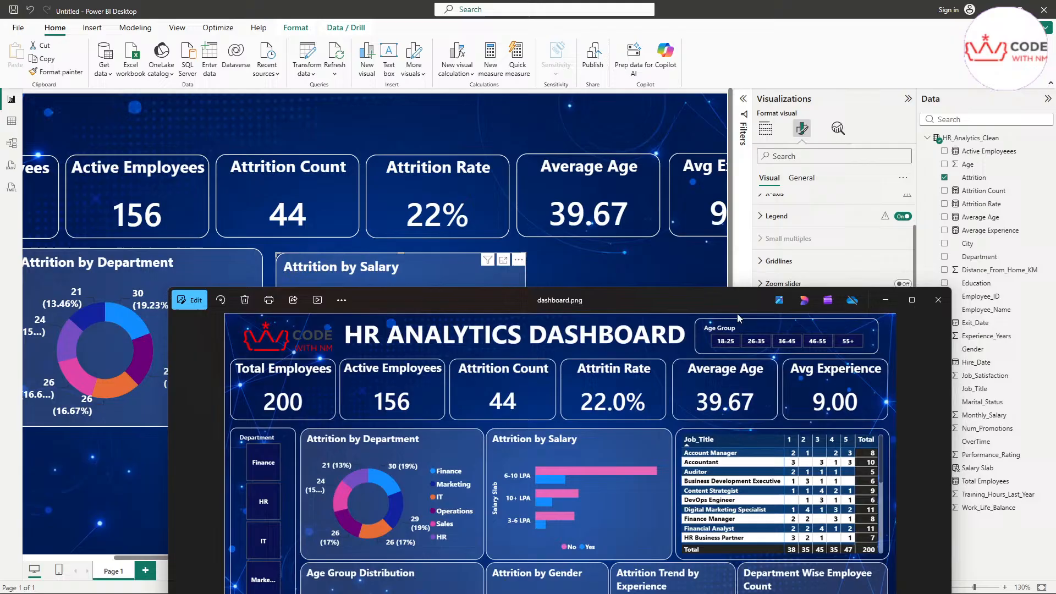
{"action": "left_click", "coordinate": [885, 301]}
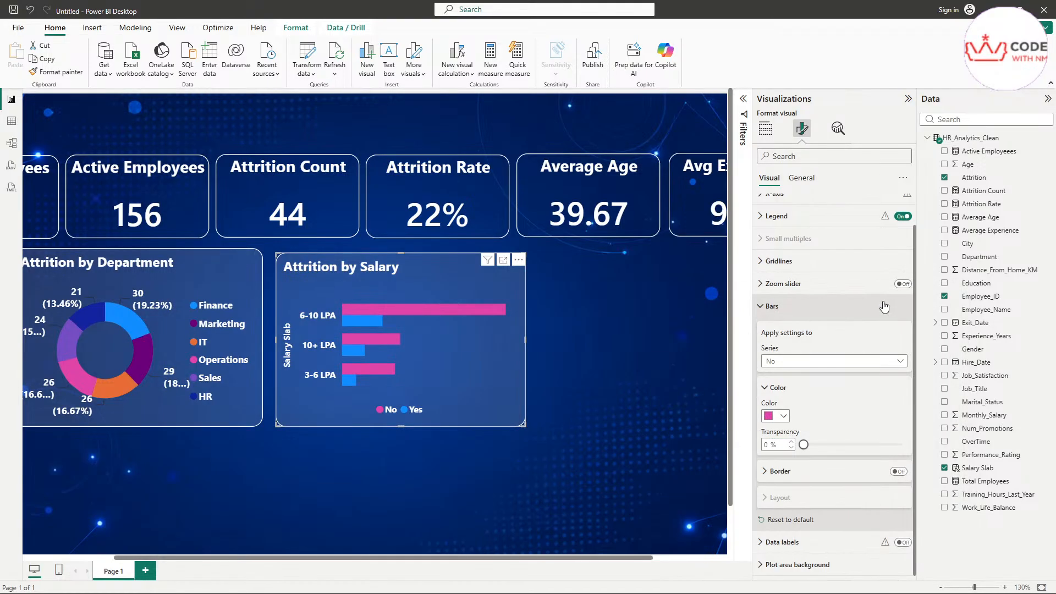
{"action": "left_click", "coordinate": [584, 431]}
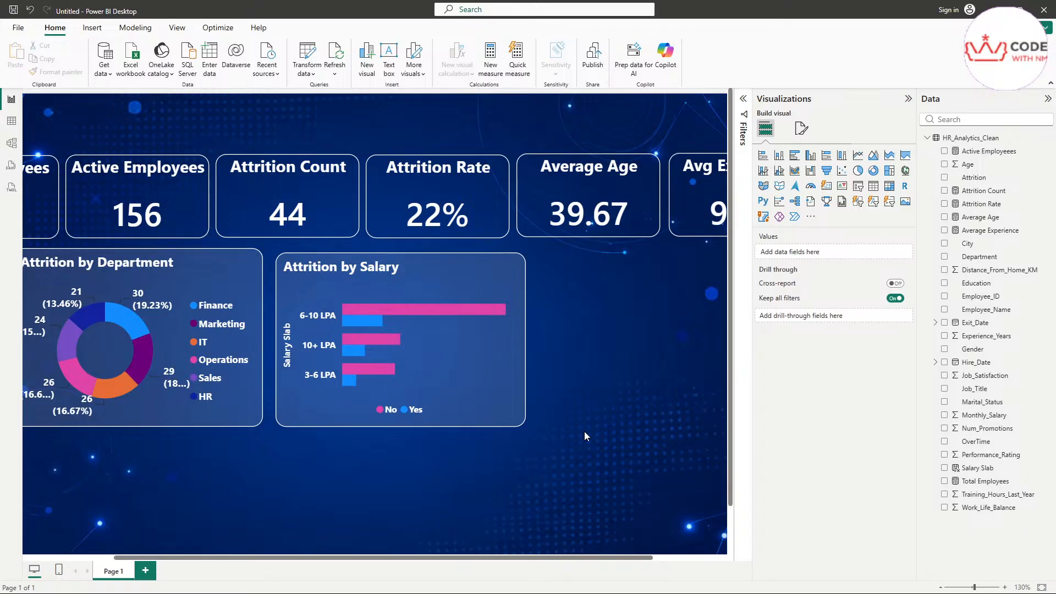
{"action": "scroll", "coordinate": [371, 401], "scroll_direction": "down", "scroll_amount": 1, "text": "ctrl"}
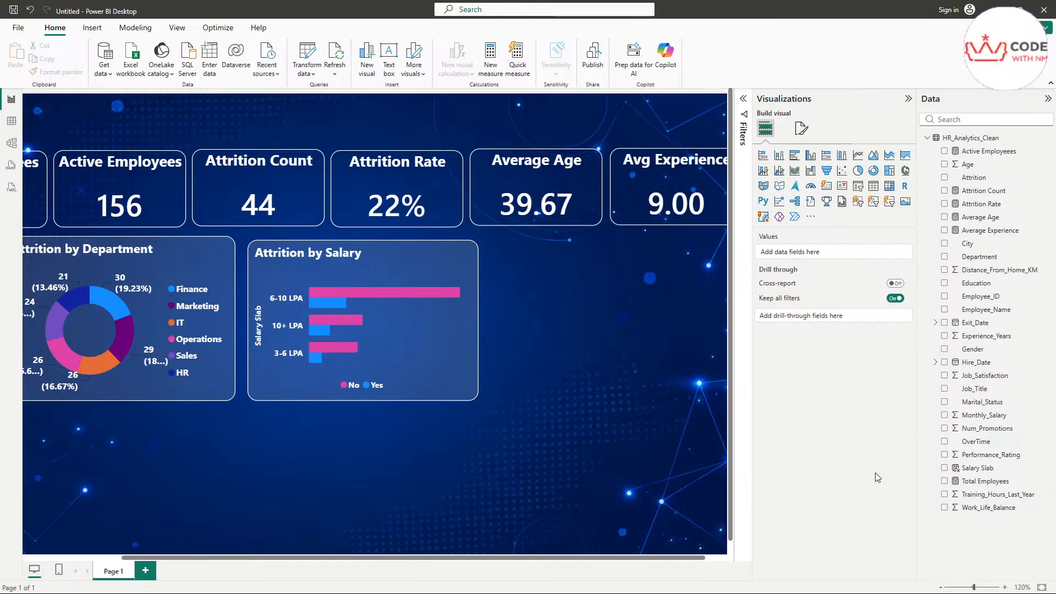
{"action": "scroll", "coordinate": [625, 452], "scroll_direction": "down", "scroll_amount": 2}
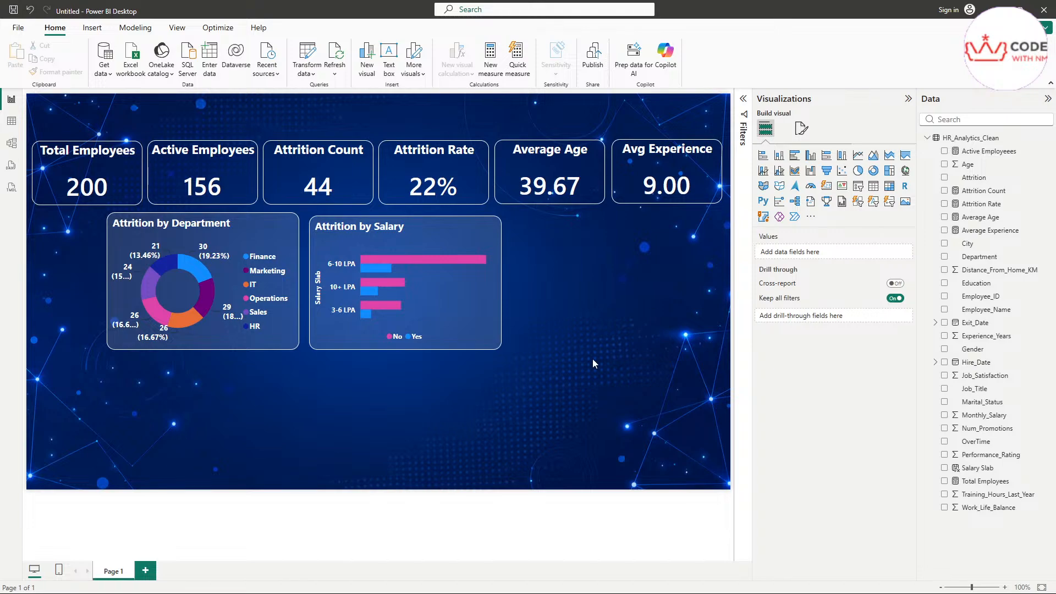
{"action": "mouse_move", "coordinate": [171, 269]}
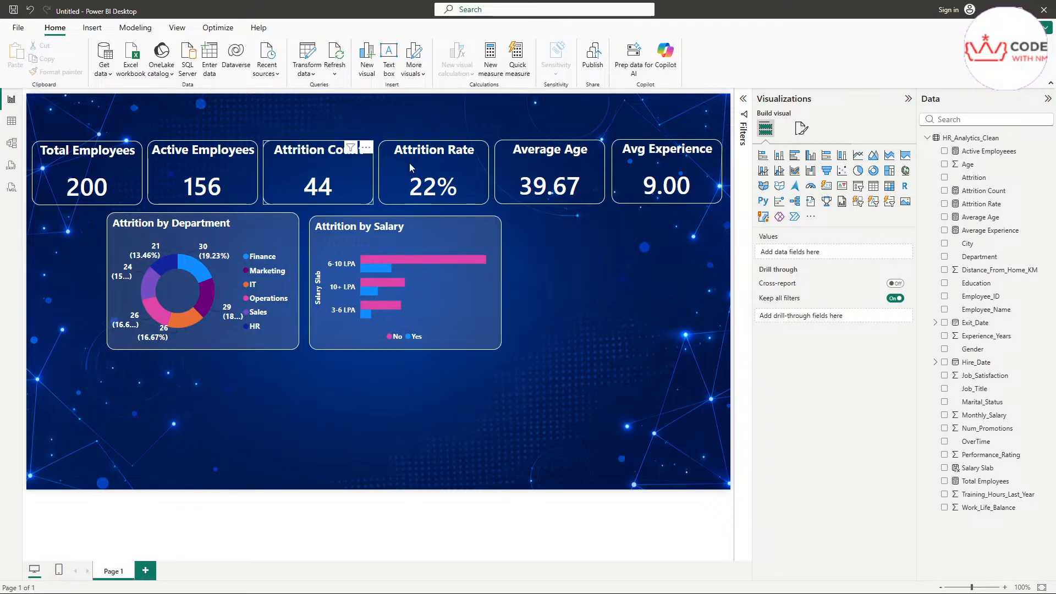
{"action": "scroll", "coordinate": [628, 296], "scroll_direction": "up", "scroll_amount": 1}
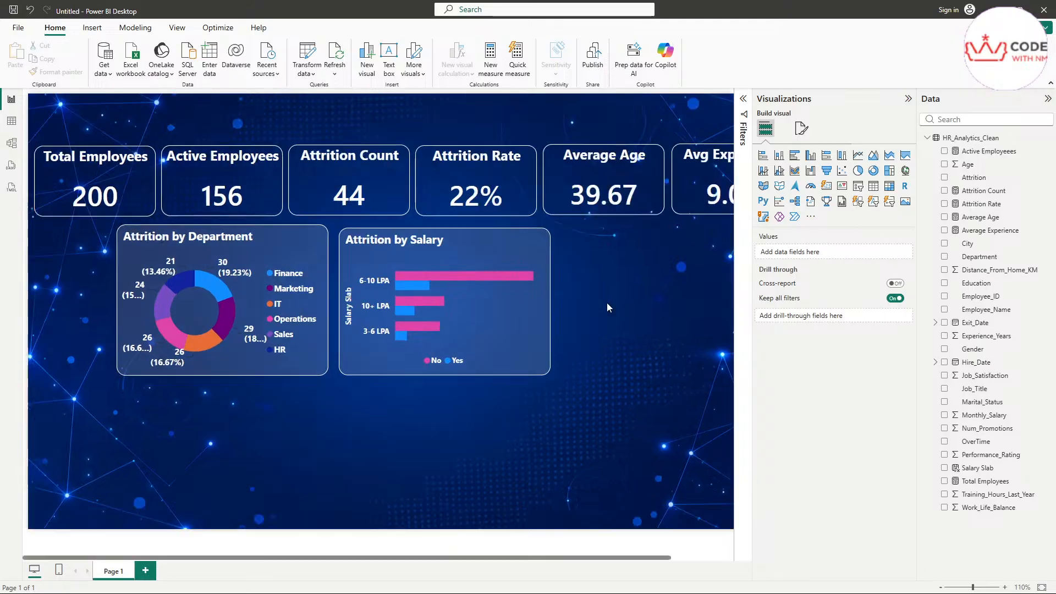
{"action": "scroll", "coordinate": [617, 355], "scroll_direction": "down", "scroll_amount": 1}
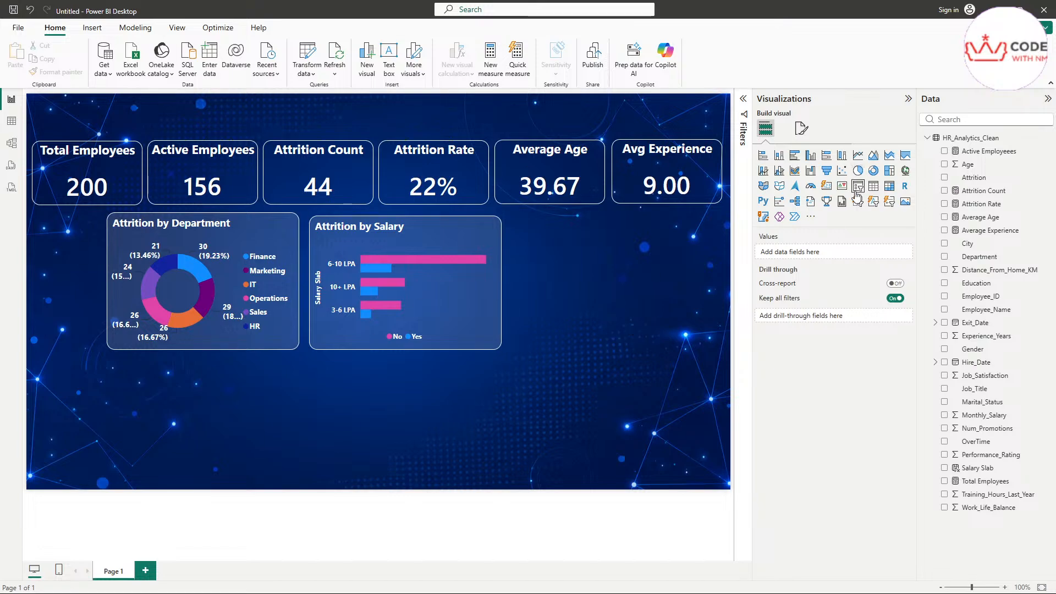
Step: Place a new visual right of the Attrition by Salary chart and convert it to a matrix
{"action": "left_click", "coordinate": [857, 186]}
{"action": "left_click_drag", "start_coordinate": [165, 370], "coordinate": [569, 226]}
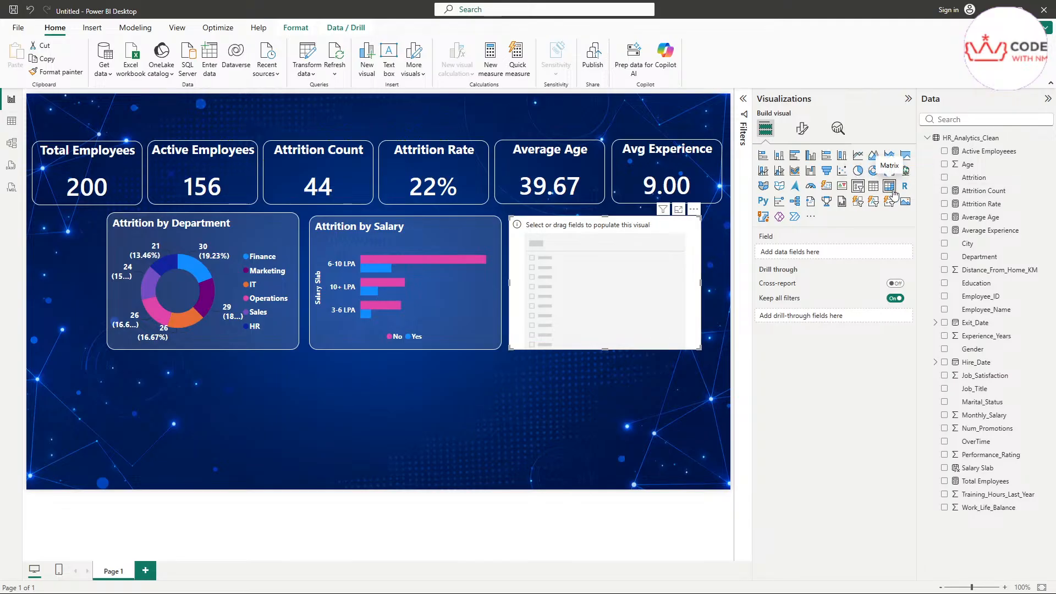
{"action": "key", "text": "alt+Tab"}
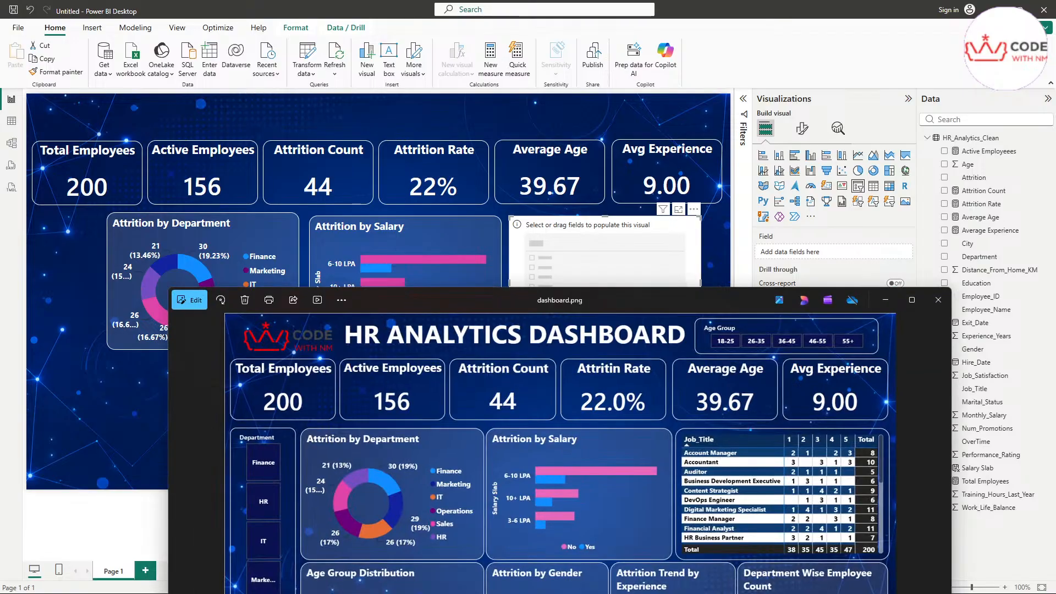
{"action": "key", "text": "alt+Tab"}
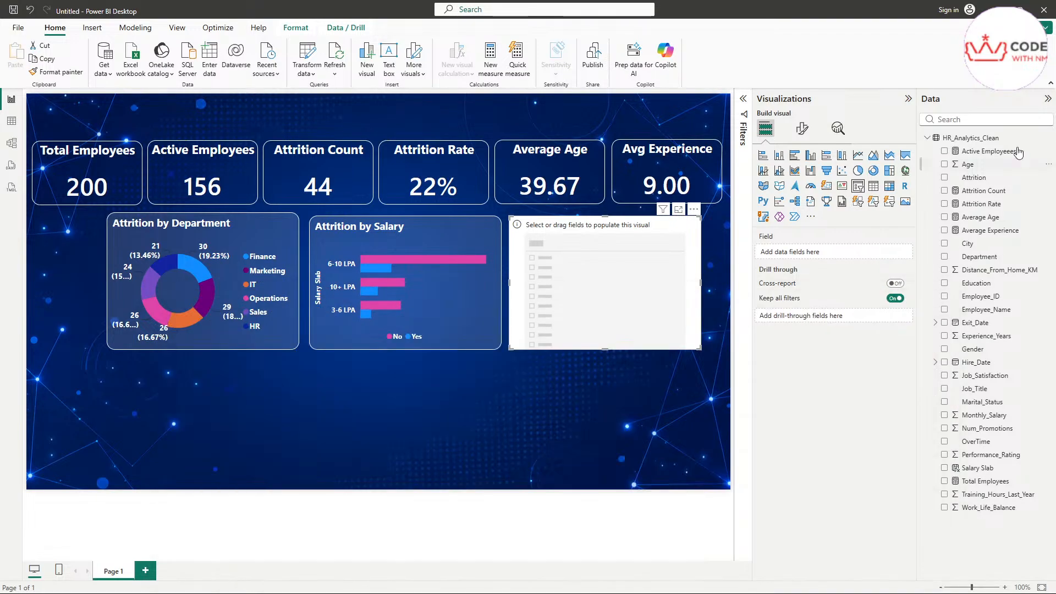
{"action": "left_click", "coordinate": [889, 186]}
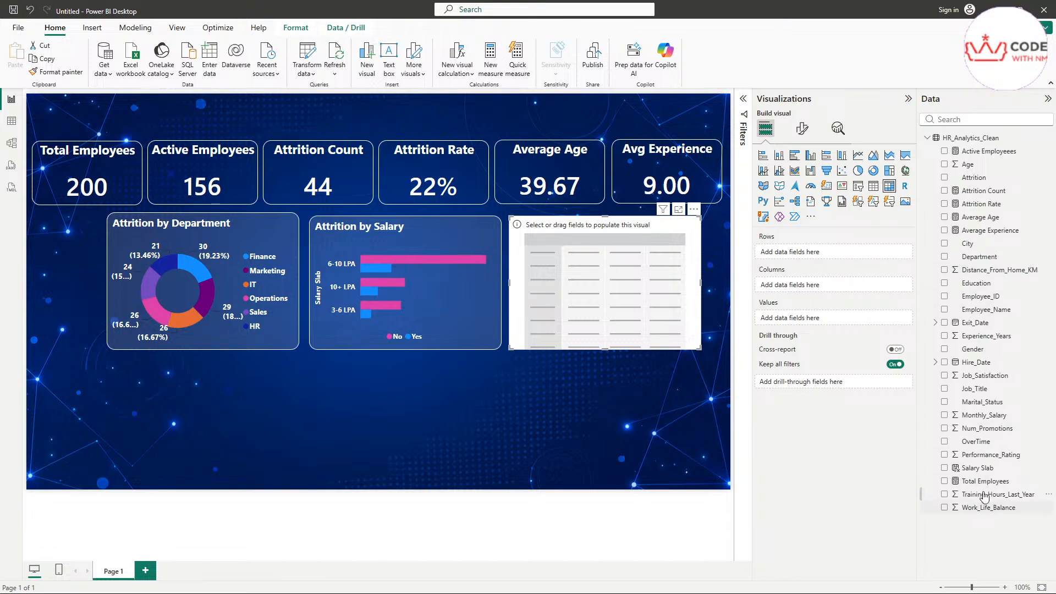
Step: Put Job_Title in the matrix rows and Job_Satisfaction in its columns
{"action": "left_click", "coordinate": [981, 120]}
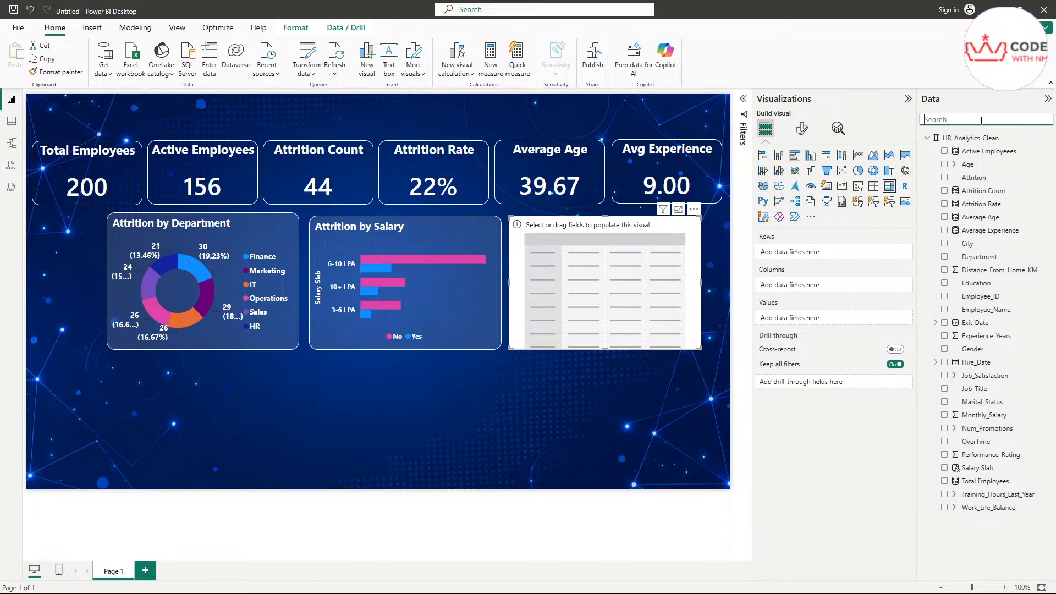
{"action": "type", "text": "job"}
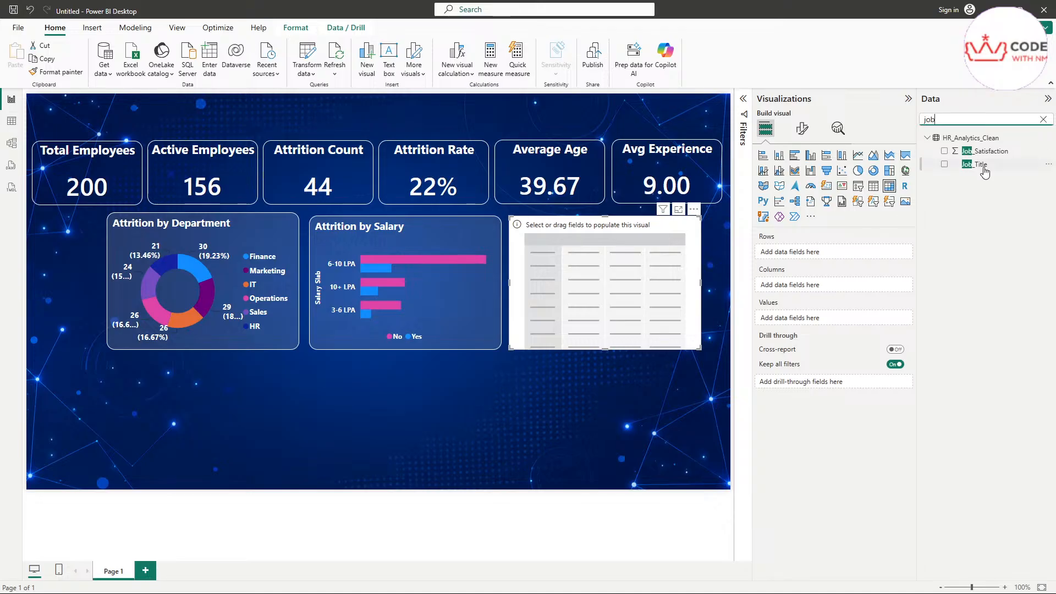
{"action": "left_click_drag", "start_coordinate": [977, 164], "coordinate": [792, 254]}
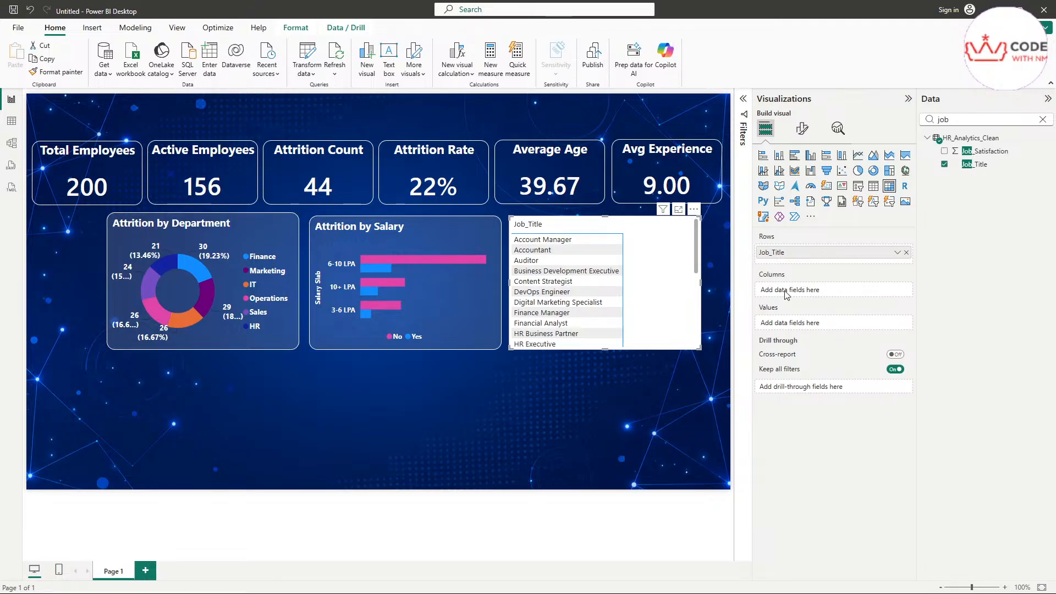
{"action": "left_click", "coordinate": [1042, 119]}
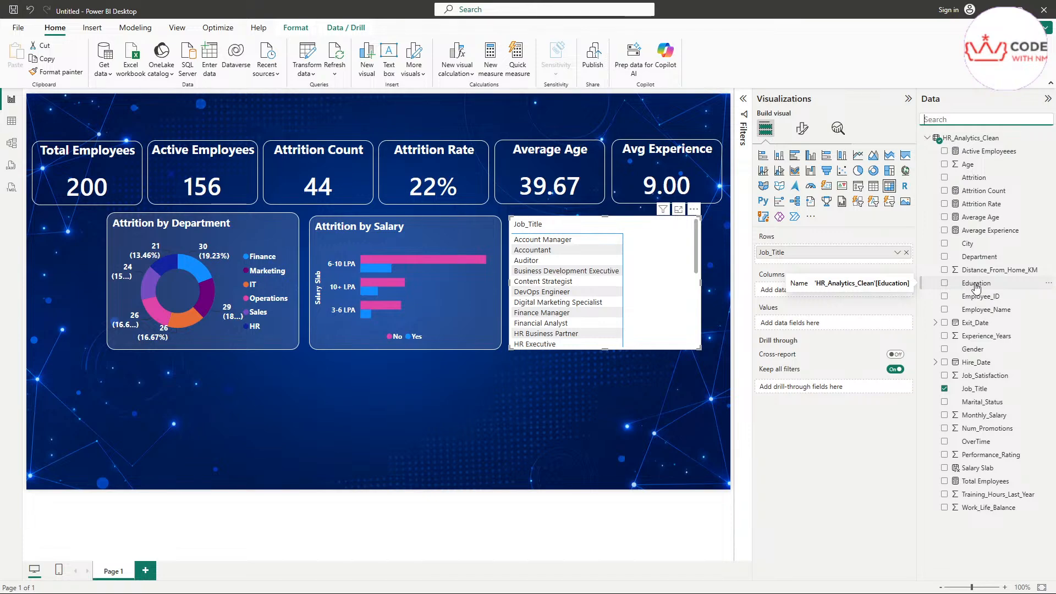
{"action": "type", "text": "job"}
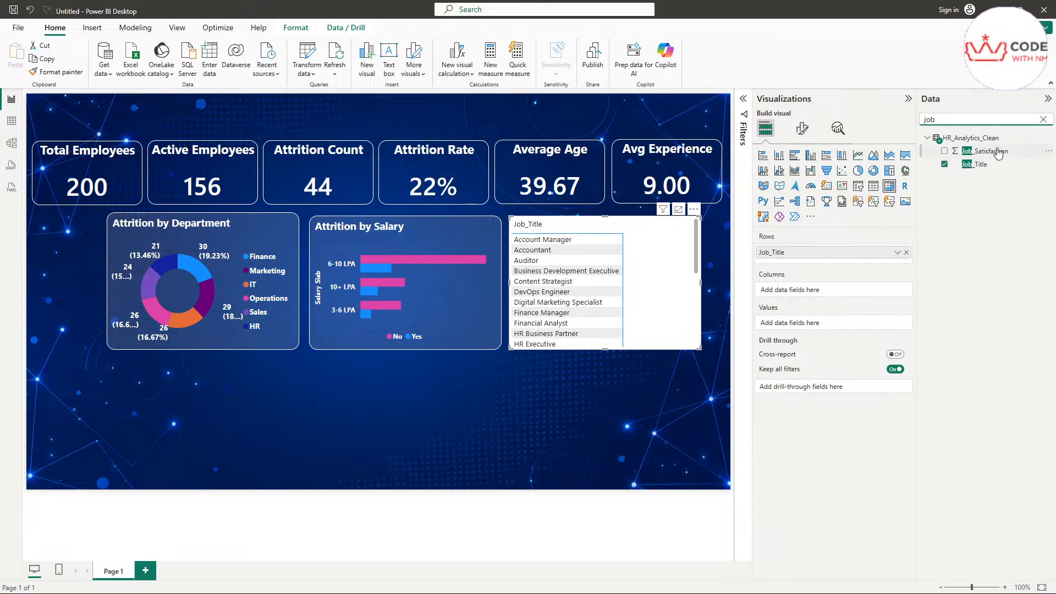
{"action": "left_click_drag", "start_coordinate": [999, 151], "coordinate": [835, 289]}
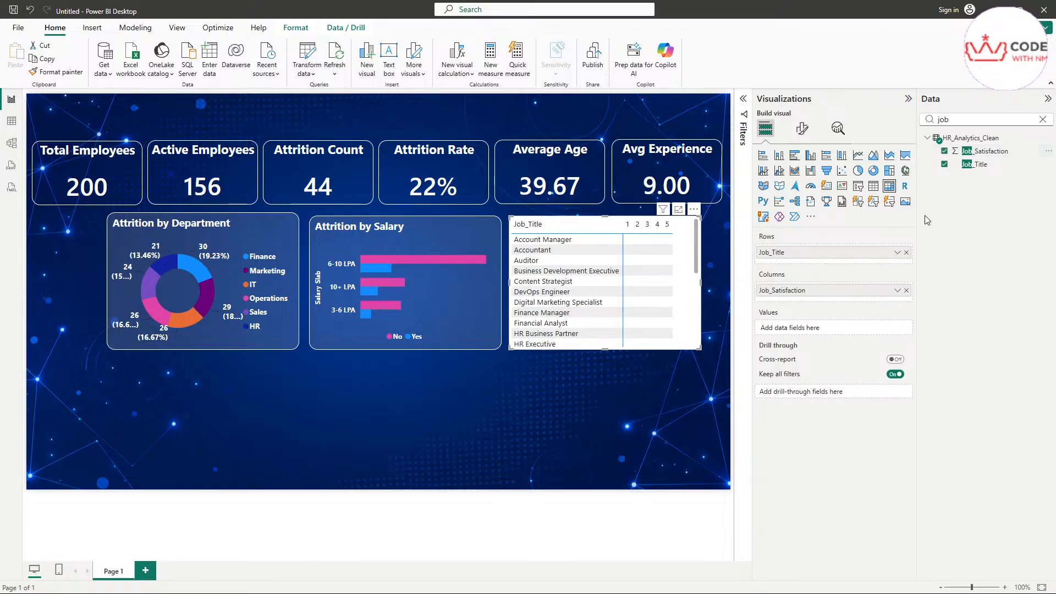
Step: Add Attrition as the matrix values and bring up its field options
{"action": "left_click", "coordinate": [1043, 119]}
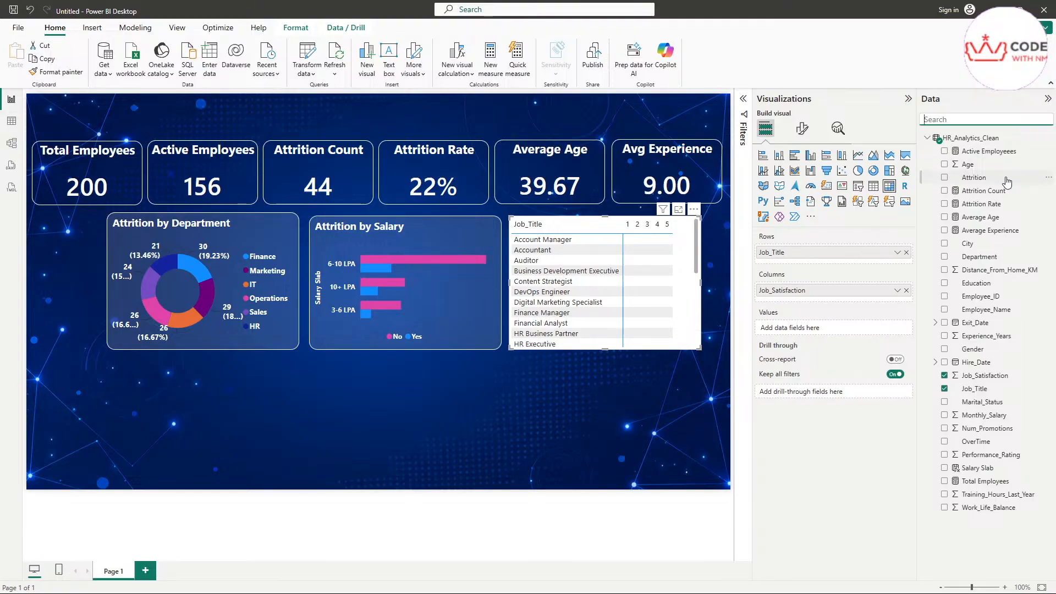
{"action": "left_click_drag", "start_coordinate": [1006, 182], "coordinate": [796, 328]}
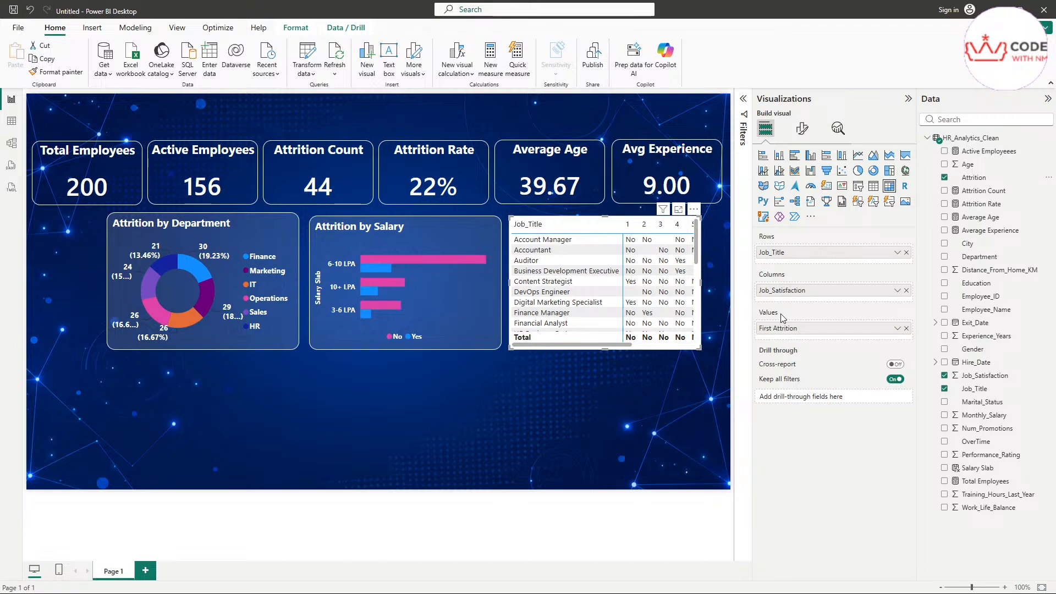
{"action": "mouse_move", "coordinate": [757, 317]}
{"action": "left_mouse_down"}
{"action": "mouse_move", "coordinate": [784, 314]}
{"action": "mouse_move", "coordinate": [742, 316]}
{"action": "mouse_move", "coordinate": [817, 330]}
{"action": "mouse_move", "coordinate": [740, 305]}
{"action": "mouse_move", "coordinate": [776, 340]}
{"action": "mouse_move", "coordinate": [825, 329]}
{"action": "left_mouse_up"}
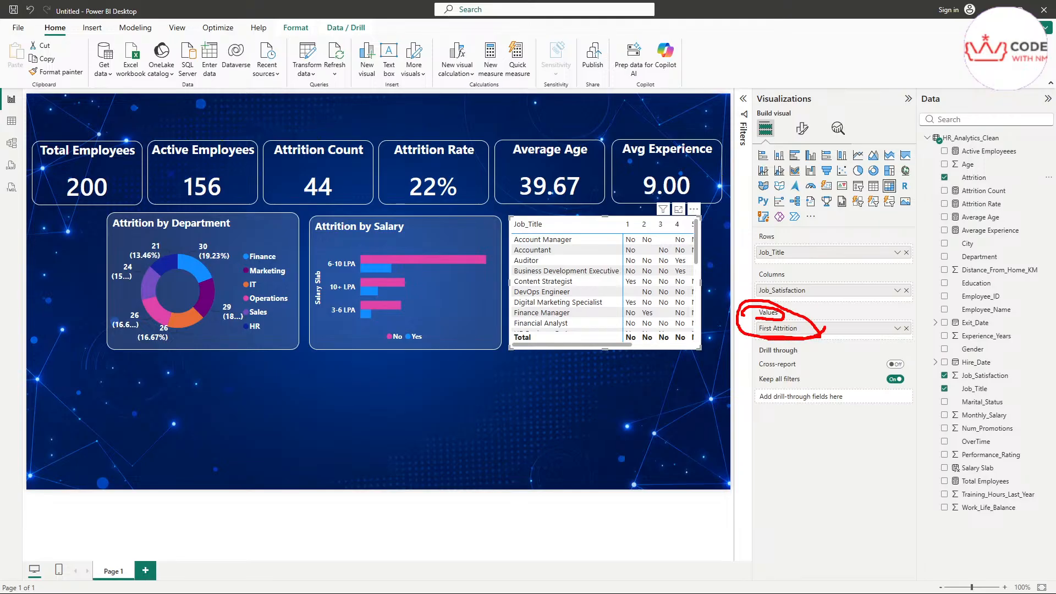
{"action": "key", "text": "Escape"}
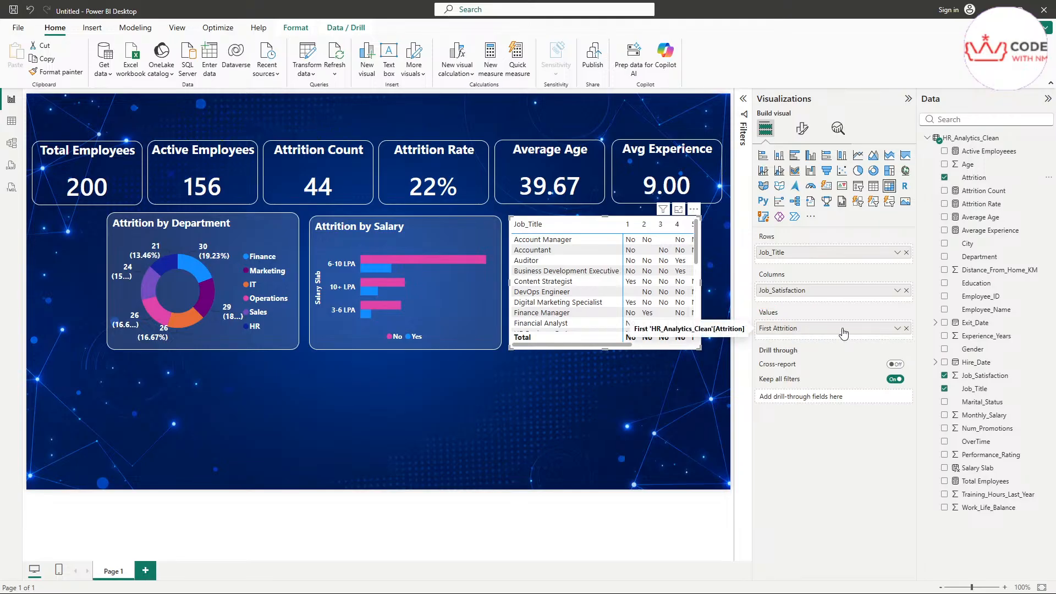
{"action": "left_click", "coordinate": [898, 329]}
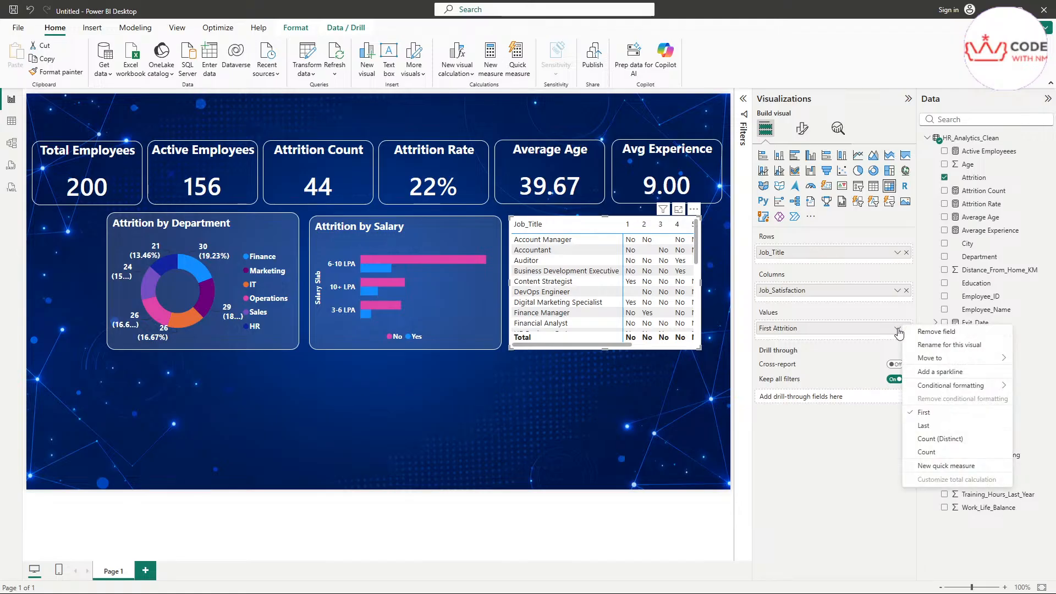
Step: Summarise Attrition as Count instead of Distinct count and bring the whole matrix into view
{"action": "left_click", "coordinate": [924, 440]}
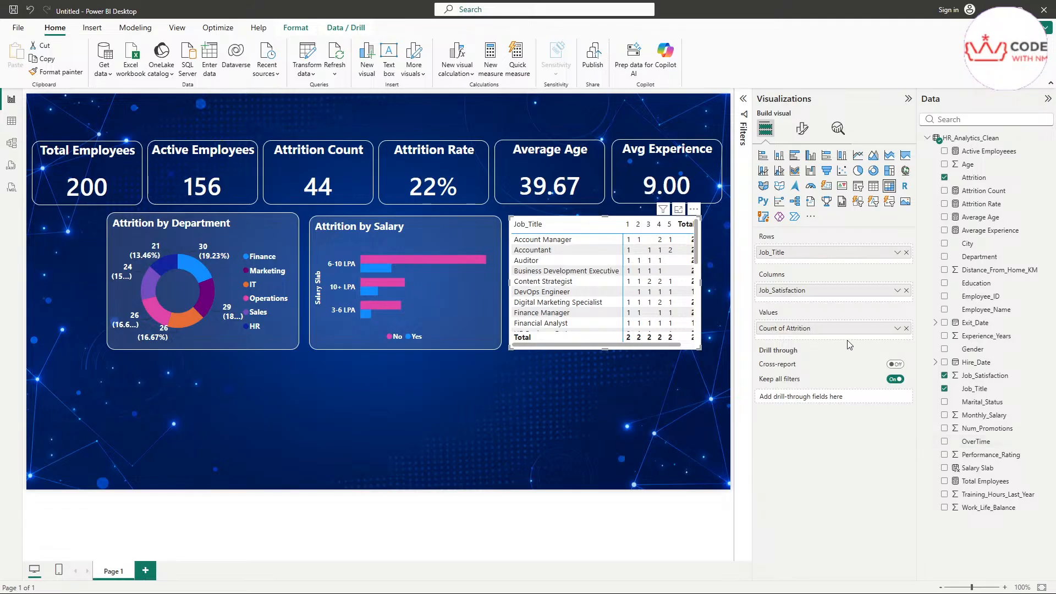
{"action": "left_click", "coordinate": [897, 329]}
{"action": "left_click", "coordinate": [933, 454]}
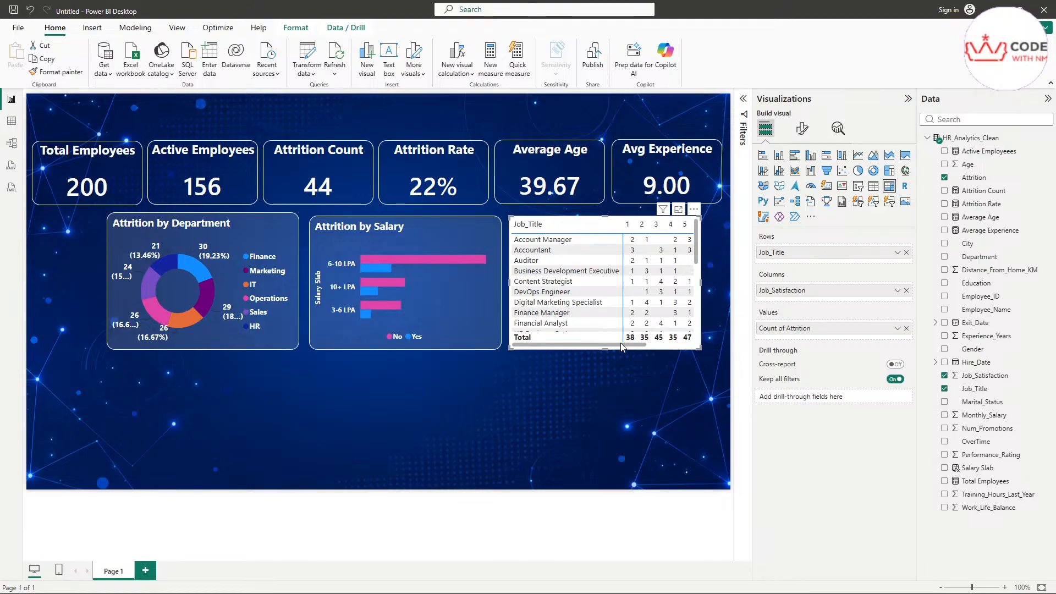
{"action": "left_click_drag", "start_coordinate": [622, 347], "coordinate": [682, 349]}
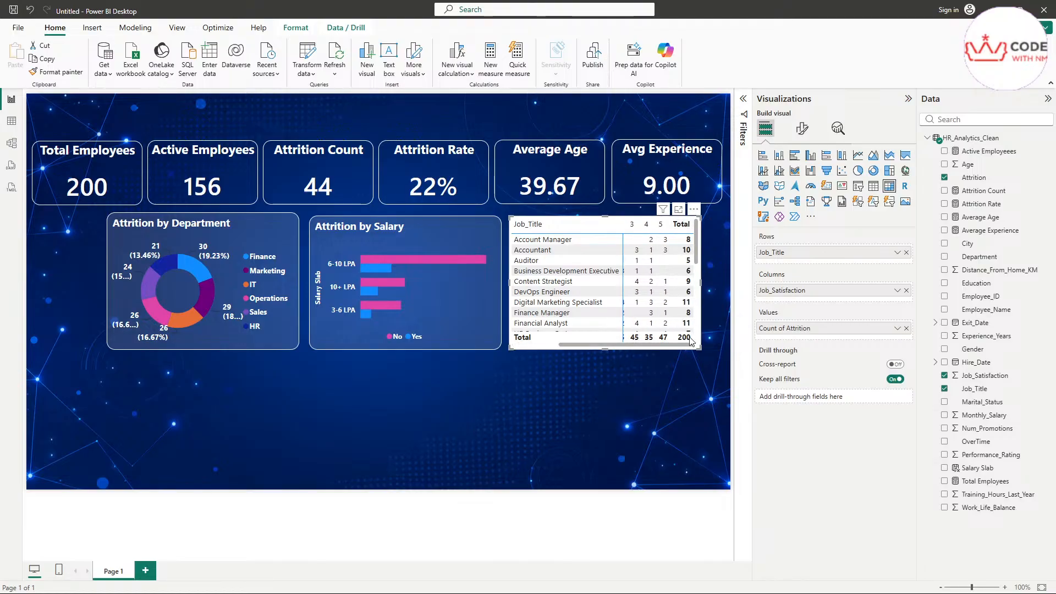
{"action": "scroll", "coordinate": [684, 351], "scroll_direction": "up", "scroll_amount": 2}
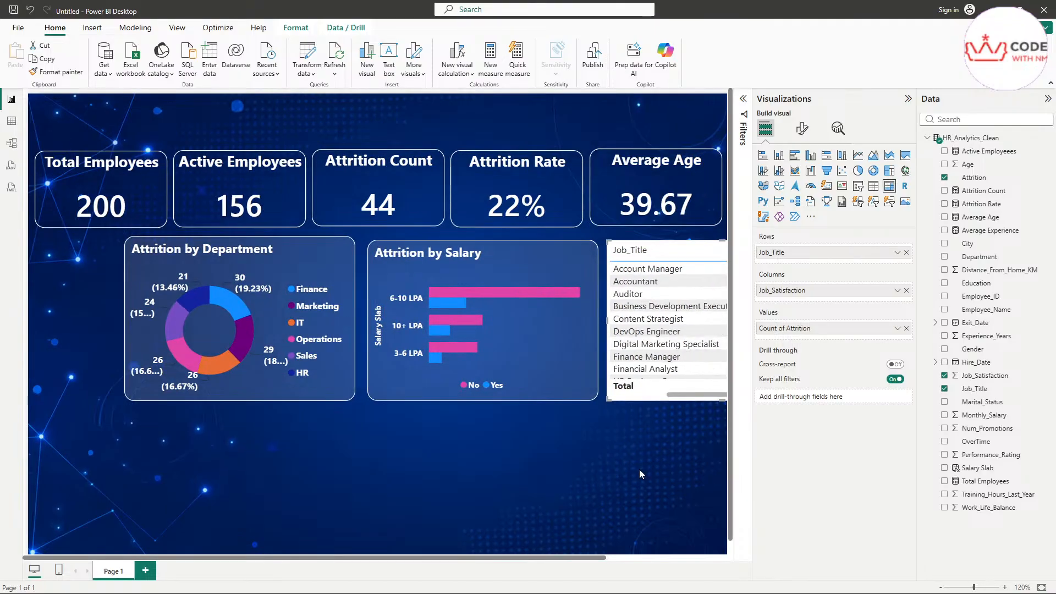
{"action": "left_click_drag", "start_coordinate": [520, 558], "coordinate": [664, 564]}
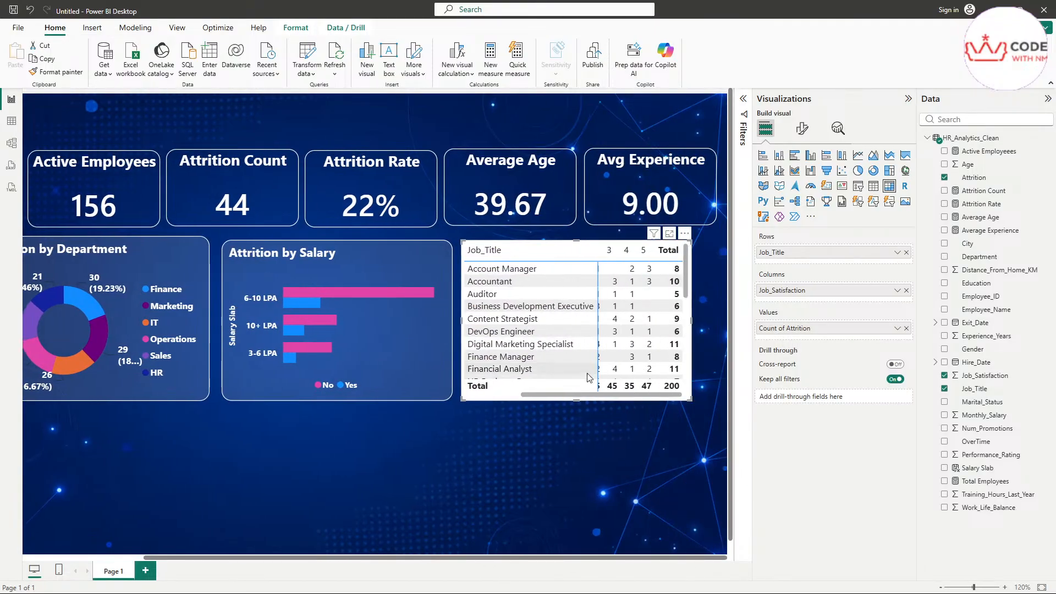
{"action": "scroll", "coordinate": [664, 564], "scroll_direction": "up", "scroll_amount": 3}
{"action": "left_click", "coordinate": [640, 559]}
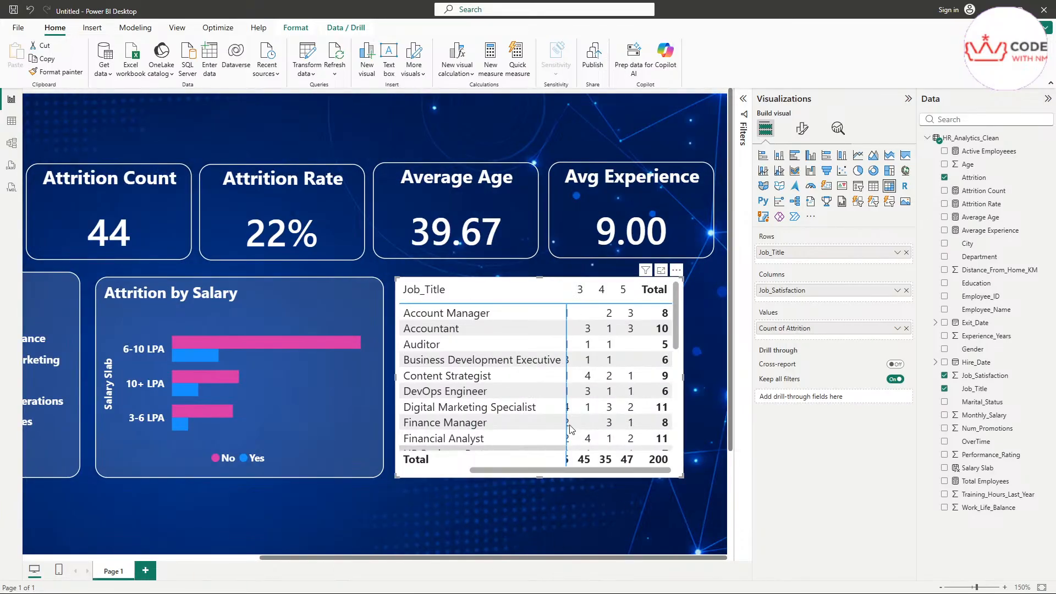
Step: Adjust the matrix layout, then copy the Attrition by Salary chart's styling onto it with Format painter
{"action": "left_click_drag", "start_coordinate": [588, 473], "coordinate": [519, 473]}
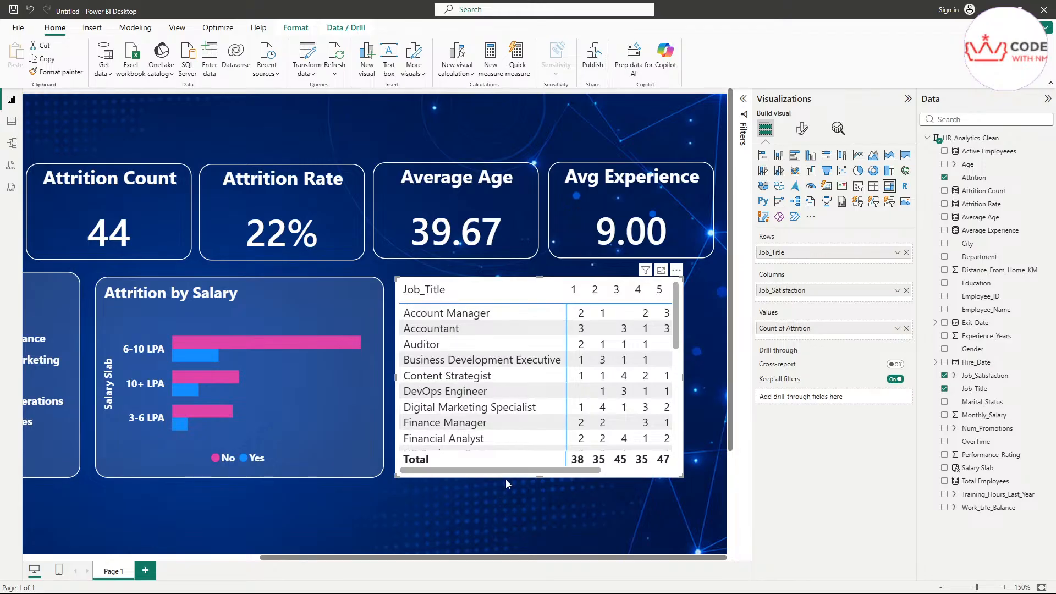
{"action": "left_click_drag", "start_coordinate": [523, 471], "coordinate": [592, 467]}
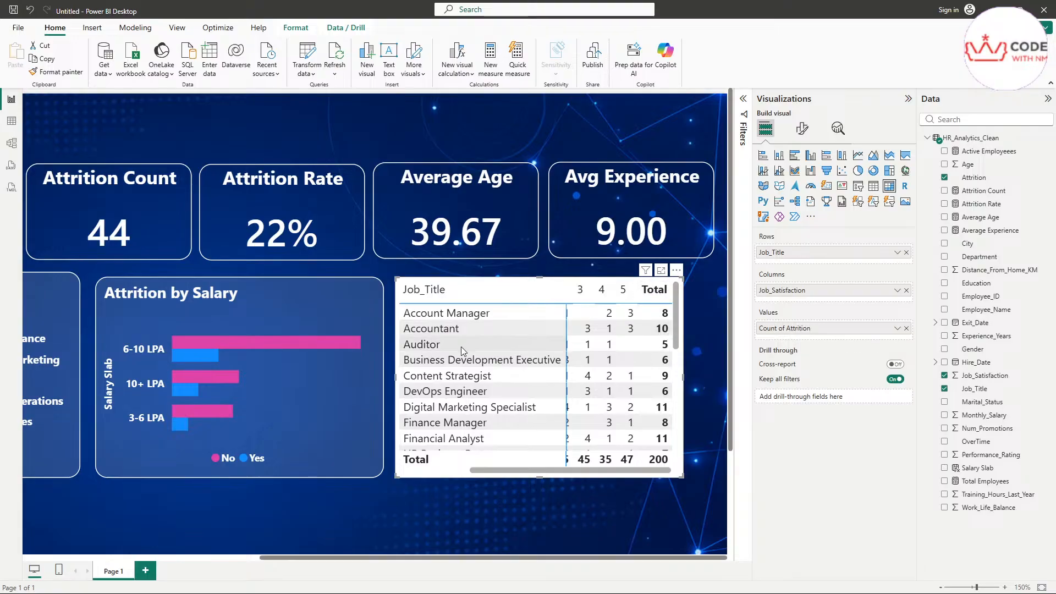
{"action": "left_click_drag", "start_coordinate": [605, 471], "coordinate": [439, 463]}
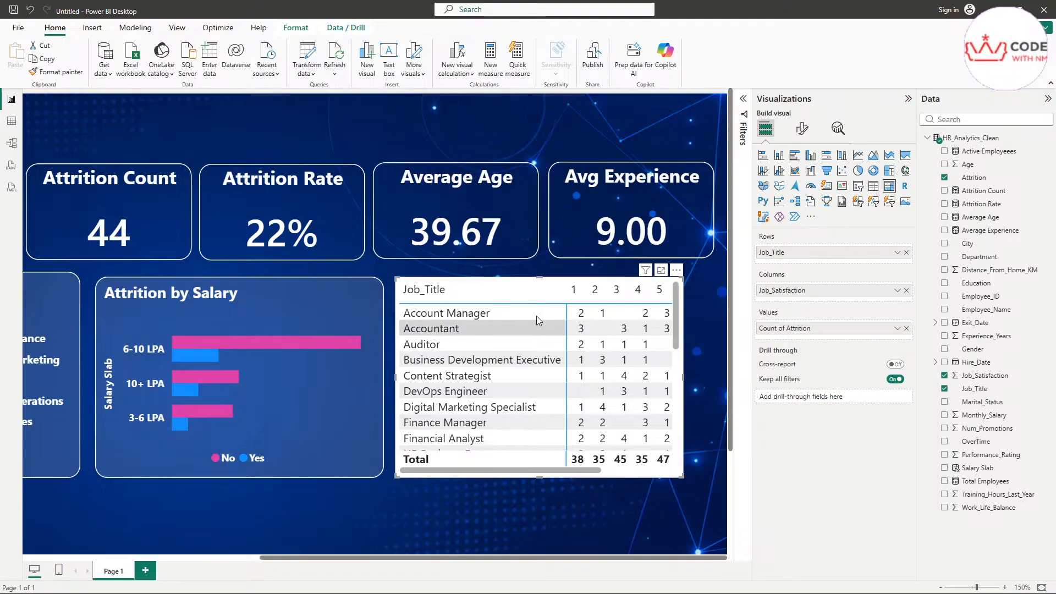
{"action": "left_click", "coordinate": [496, 496]}
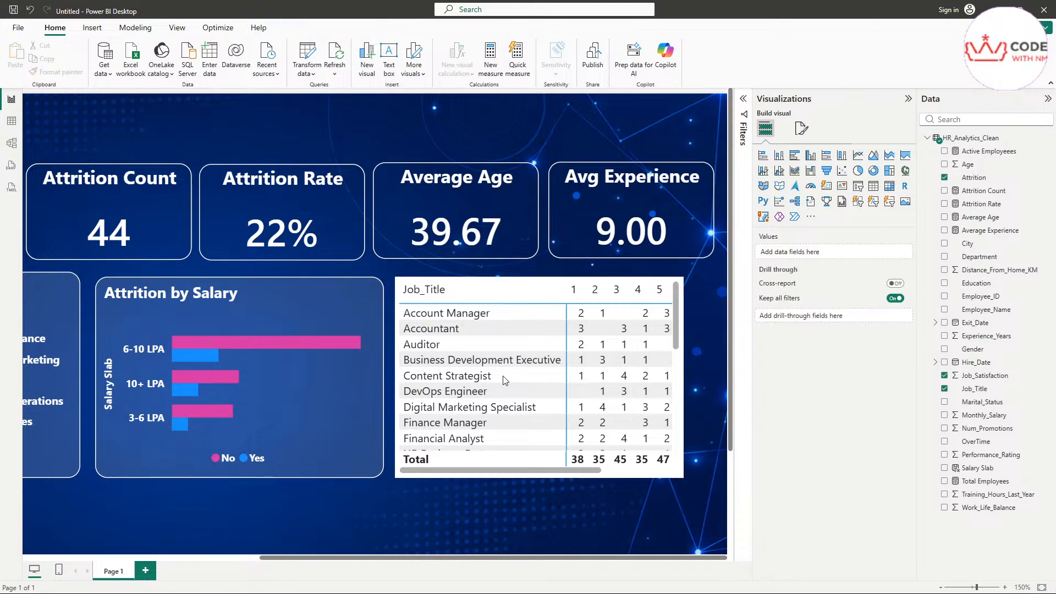
{"action": "left_click", "coordinate": [331, 410]}
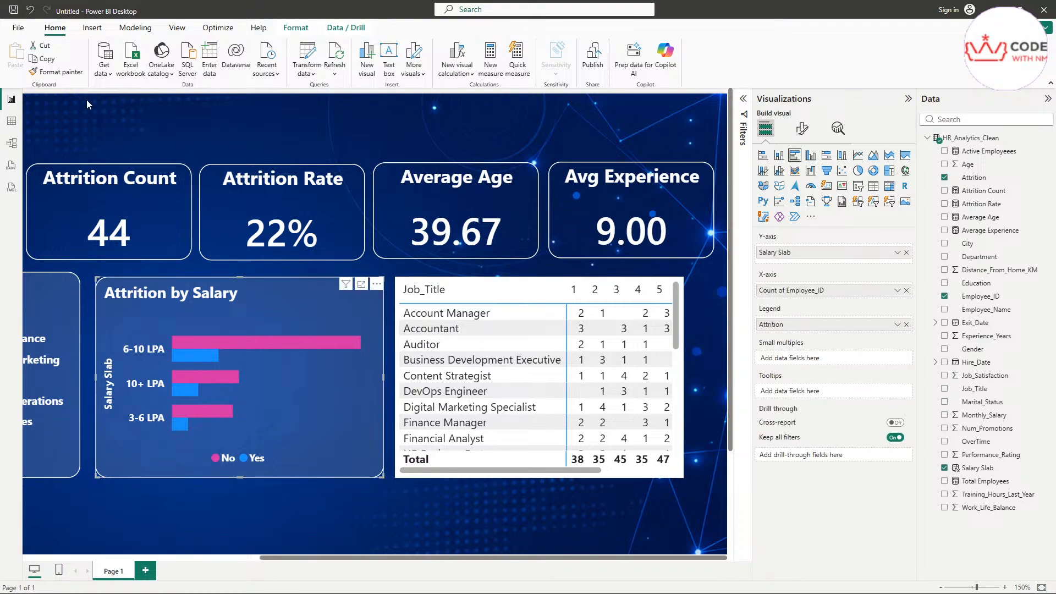
{"action": "left_click", "coordinate": [62, 76]}
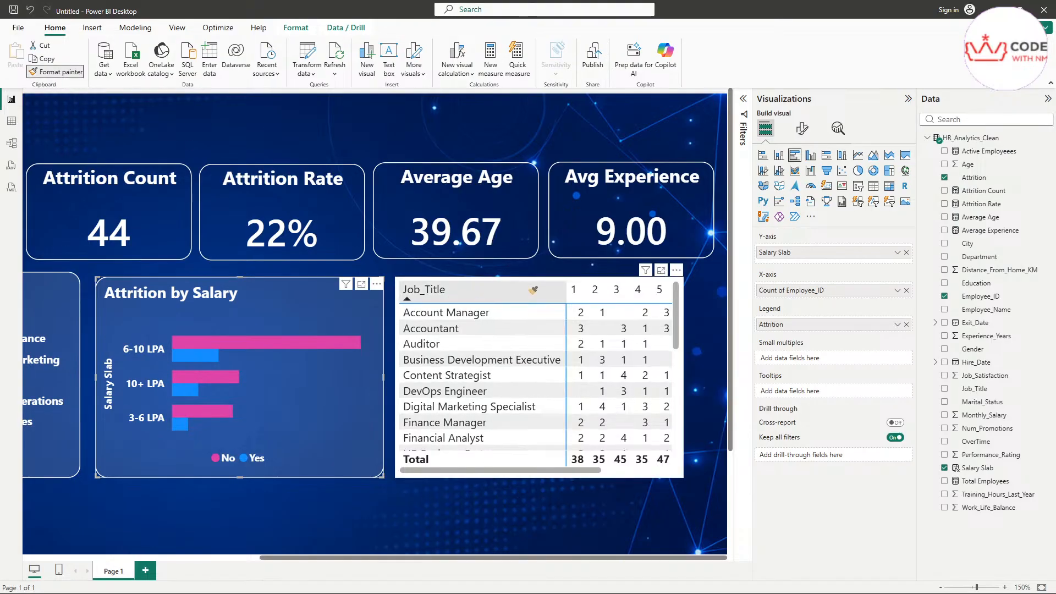
{"action": "left_click", "coordinate": [565, 428]}
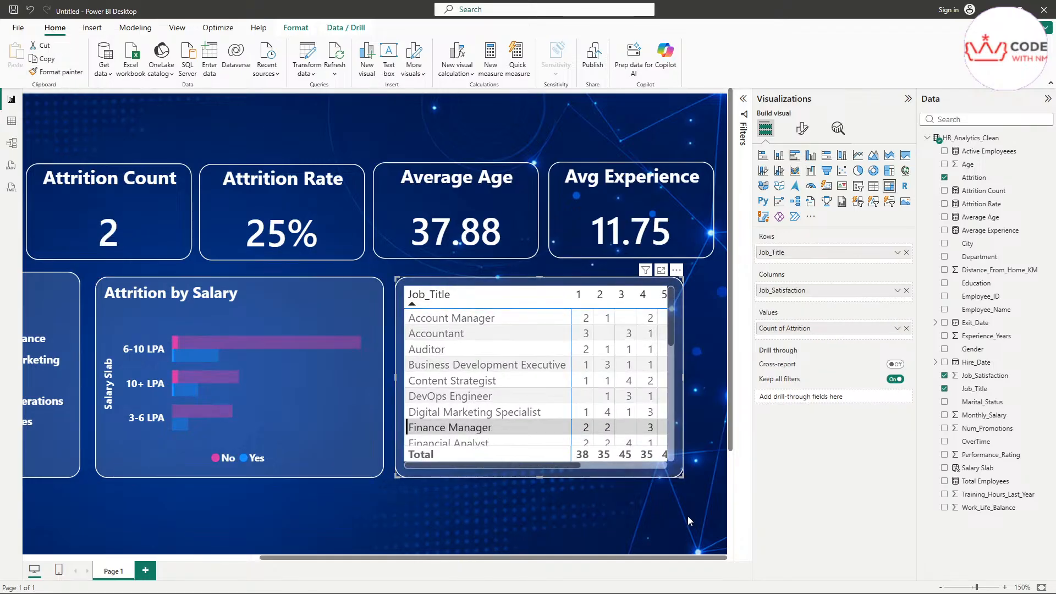
{"action": "left_click", "coordinate": [600, 515]}
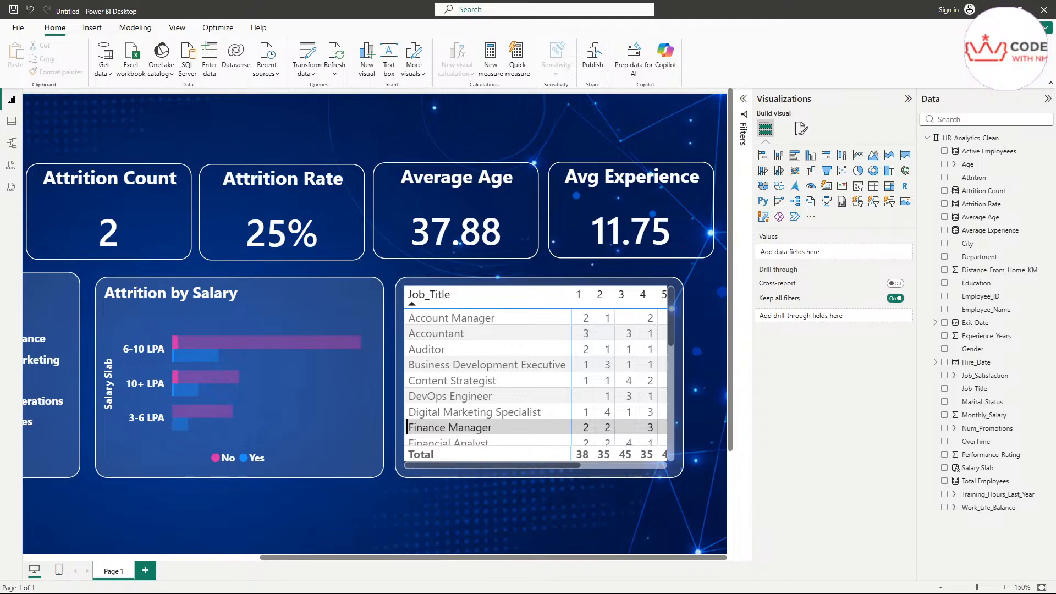
{"action": "left_click", "coordinate": [802, 130]}
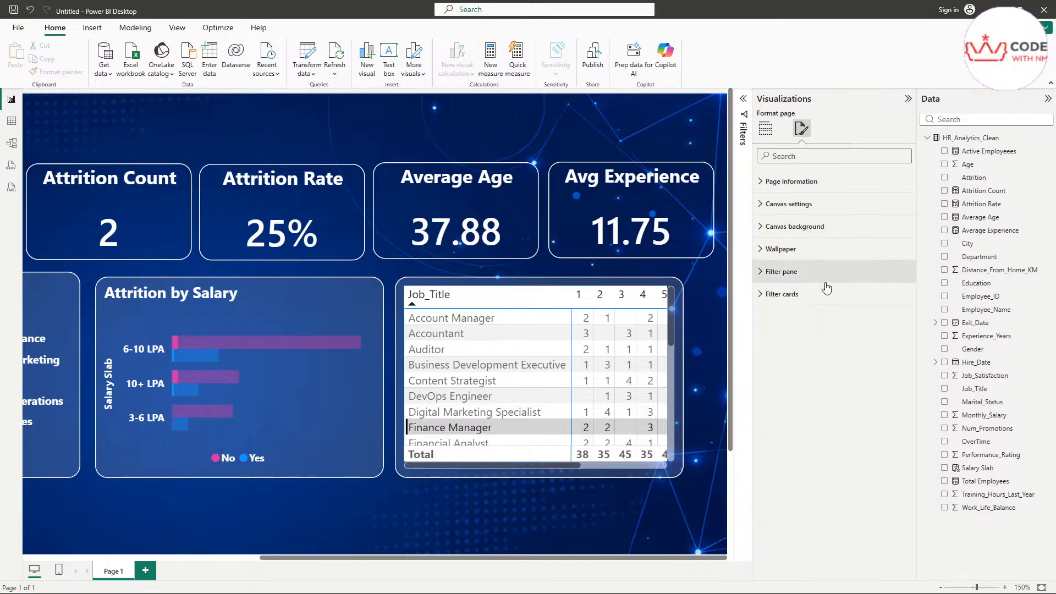
Step: Try the Minimal and Bold header style presets on the matrix, settling on Condensed
{"action": "left_click", "coordinate": [523, 344]}
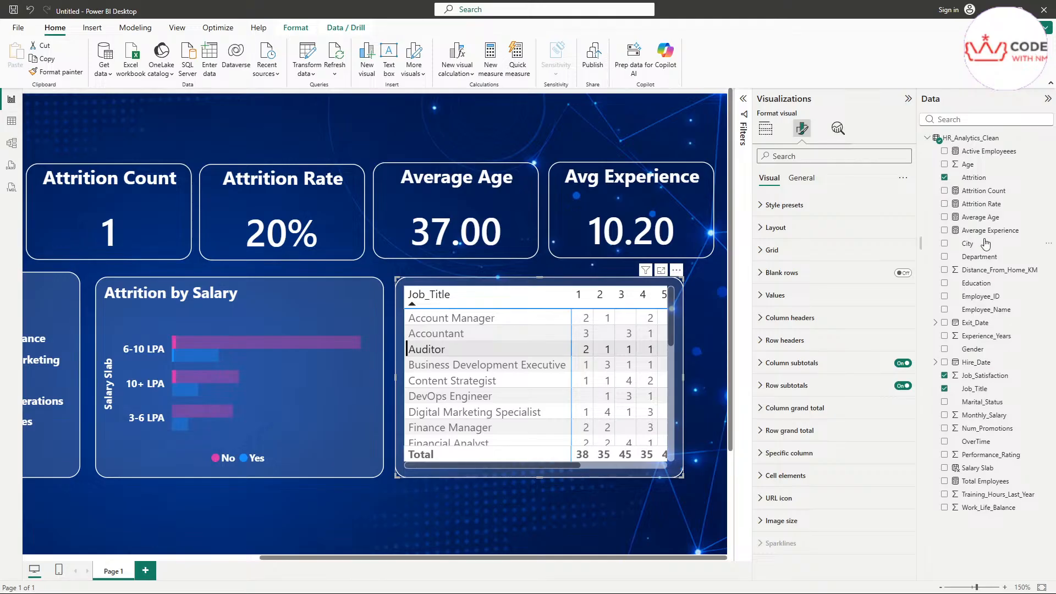
{"action": "left_click", "coordinate": [797, 206]}
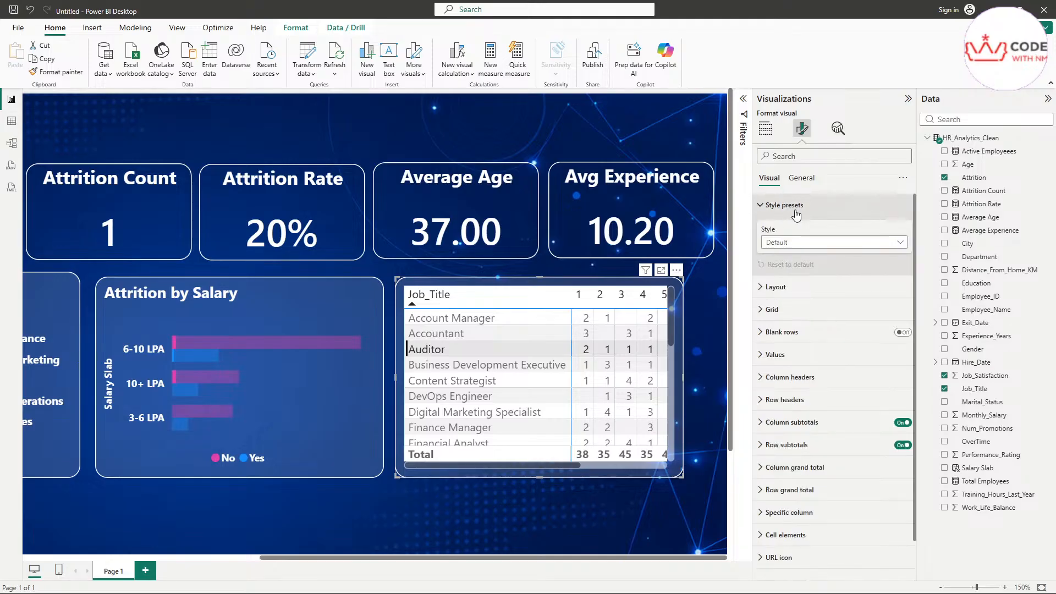
{"action": "left_click", "coordinate": [782, 243]}
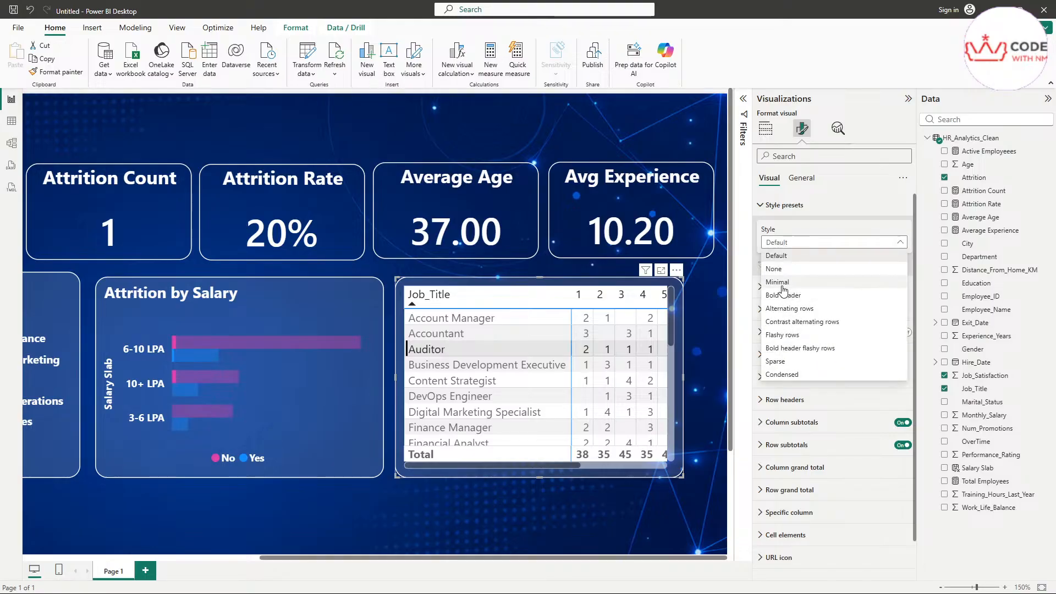
{"action": "left_click", "coordinate": [782, 283]}
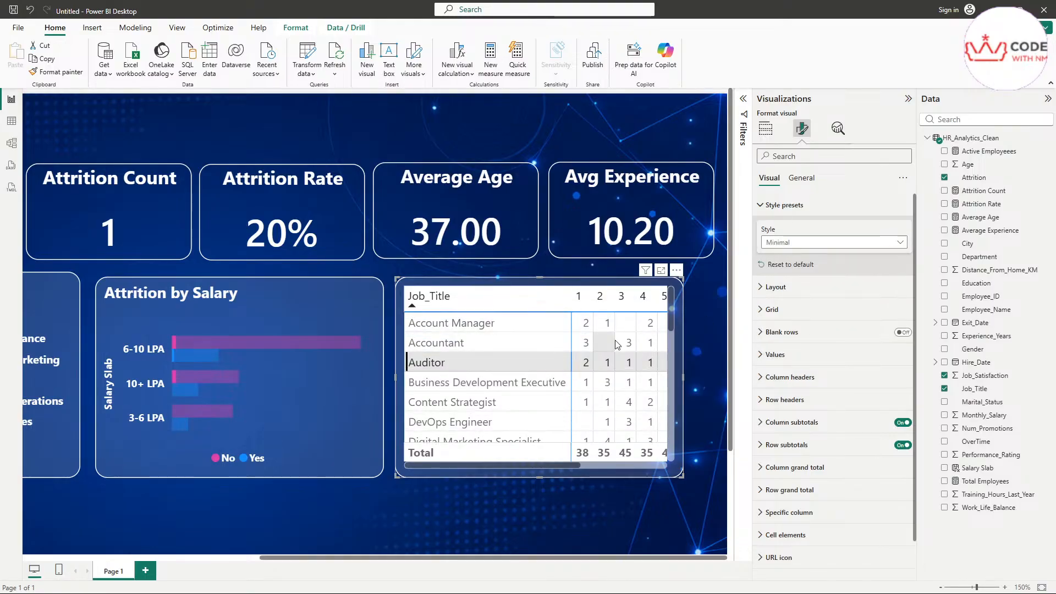
{"action": "left_click", "coordinate": [801, 242]}
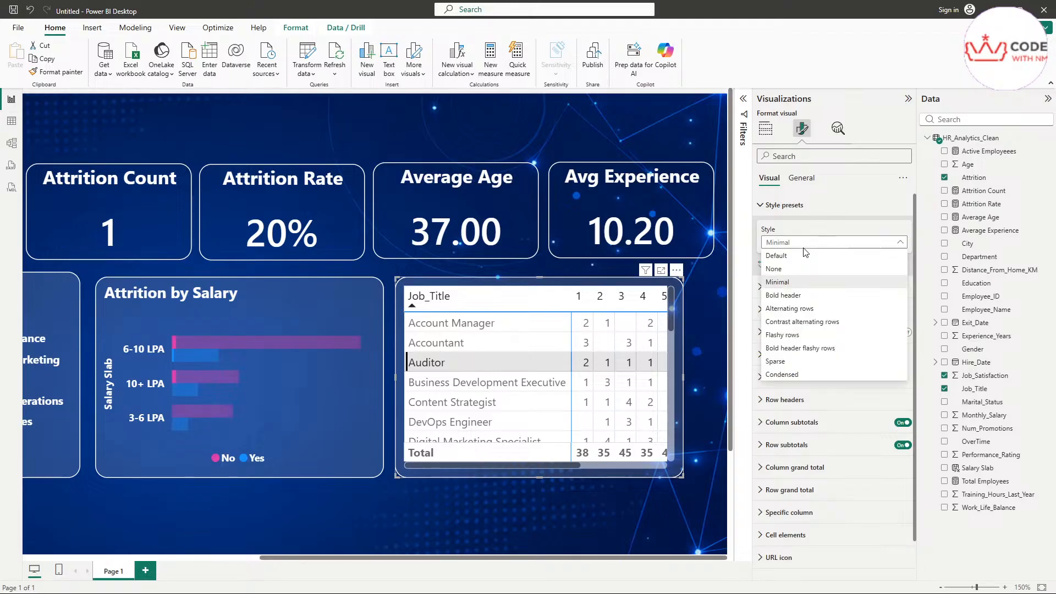
{"action": "left_click", "coordinate": [784, 296]}
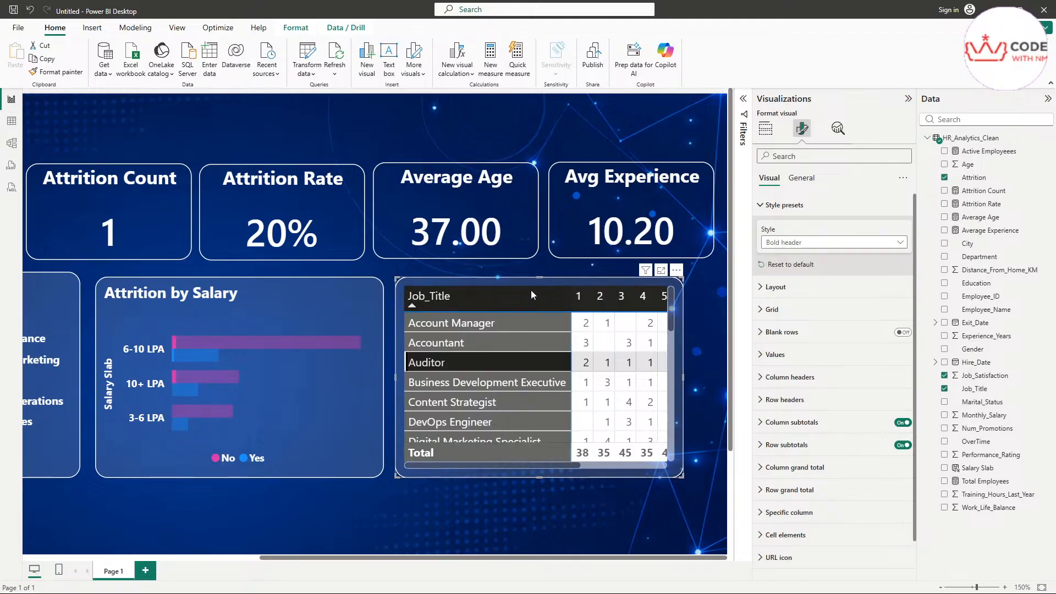
{"action": "left_click", "coordinate": [799, 243]}
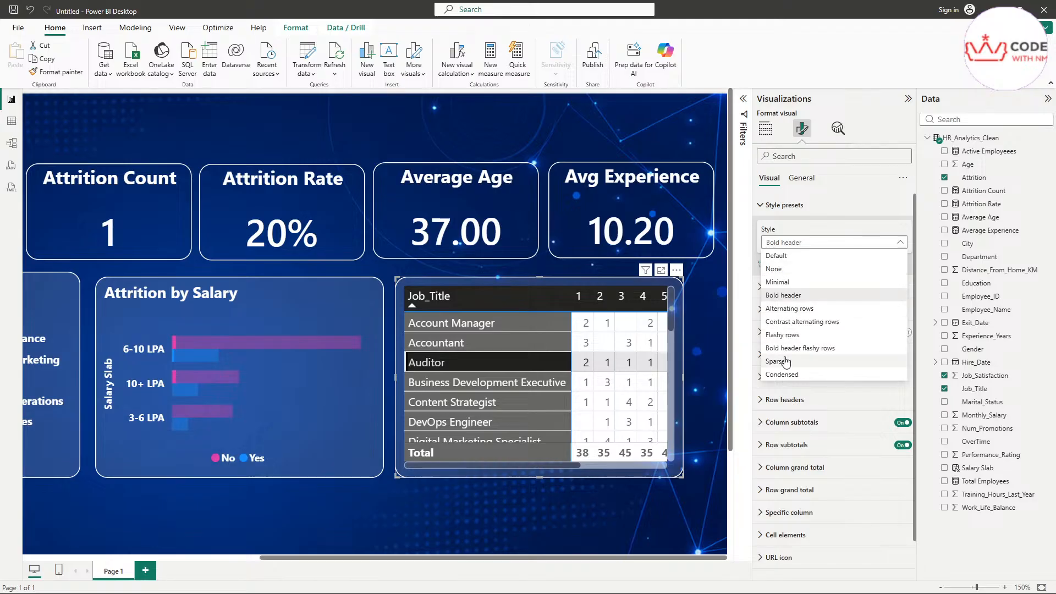
{"action": "left_click", "coordinate": [791, 376]}
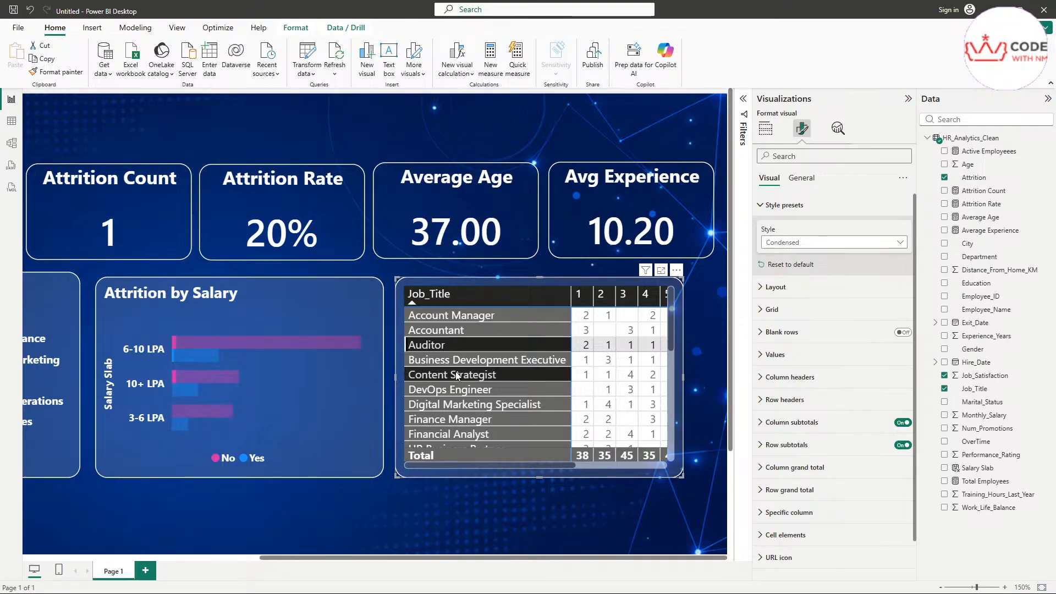
Step: Review the matrix layout and column width settings, then collapse the style options
{"action": "left_click", "coordinate": [798, 294]}
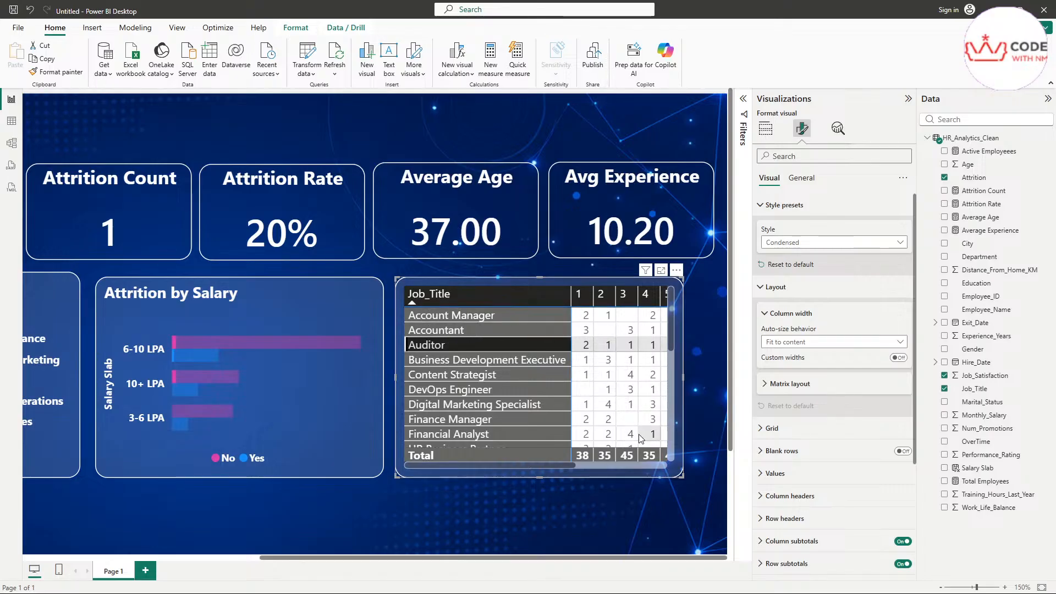
{"action": "left_click", "coordinate": [797, 285]}
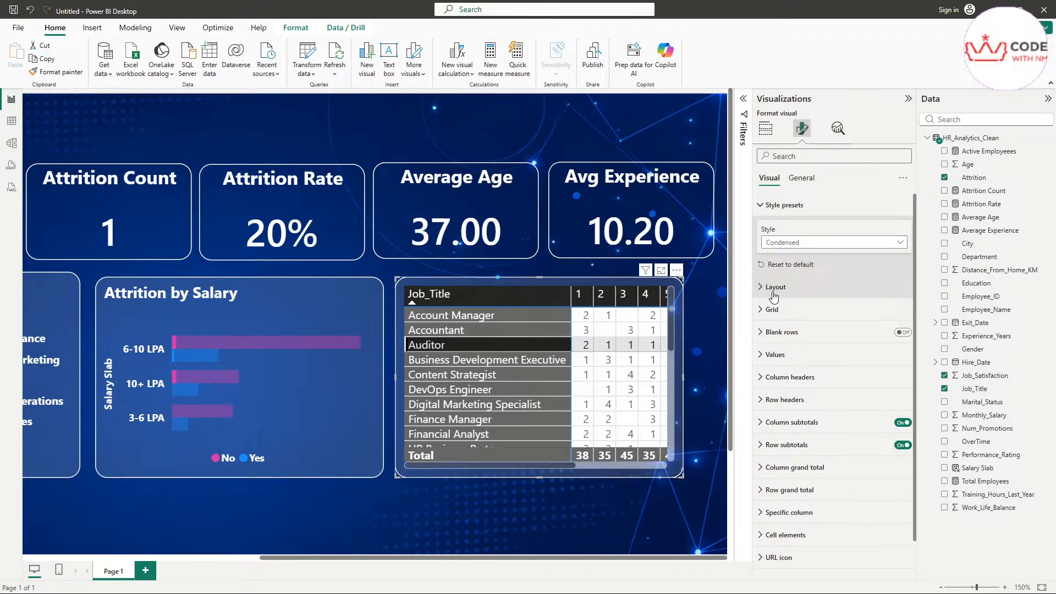
{"action": "scroll", "coordinate": [790, 308], "scroll_direction": "down", "scroll_amount": 1}
{"action": "scroll", "coordinate": [788, 312], "scroll_direction": "up", "scroll_amount": 1}
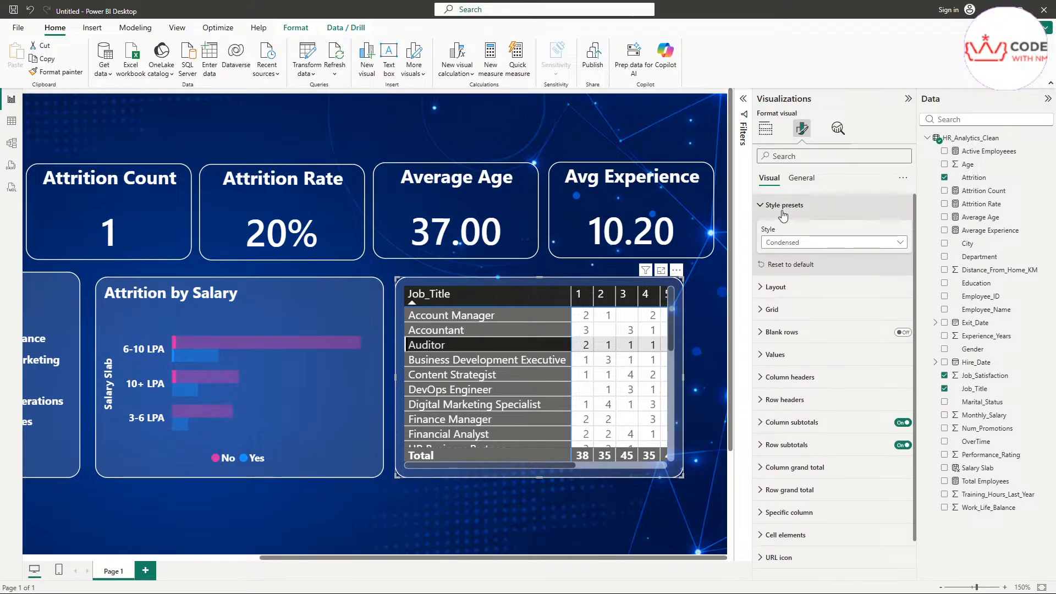
{"action": "left_click", "coordinate": [783, 208]}
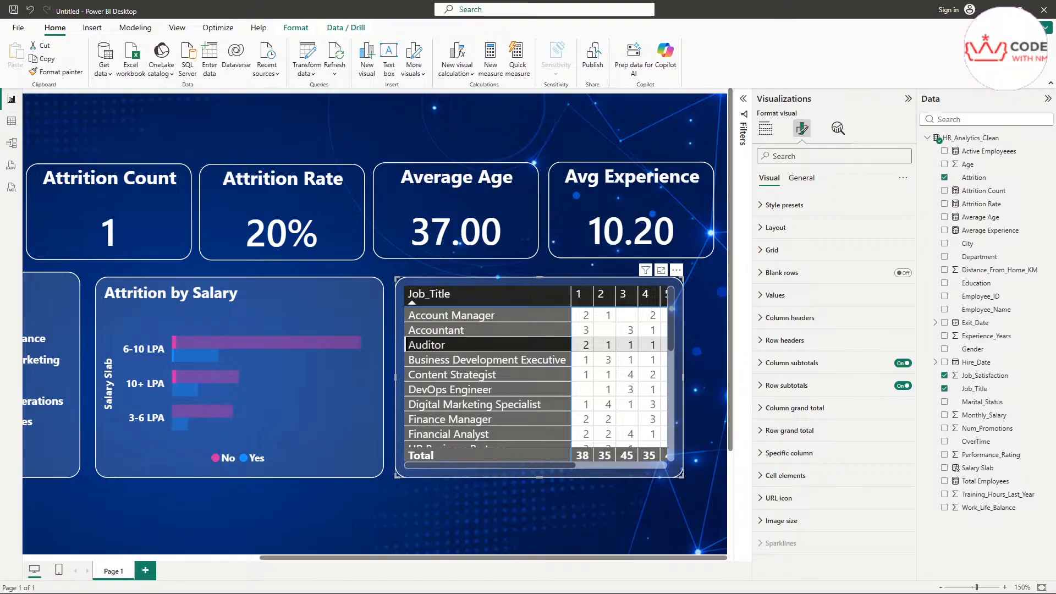
Step: Make the matrix's horizontal gridlines black
{"action": "left_click", "coordinate": [825, 251]}
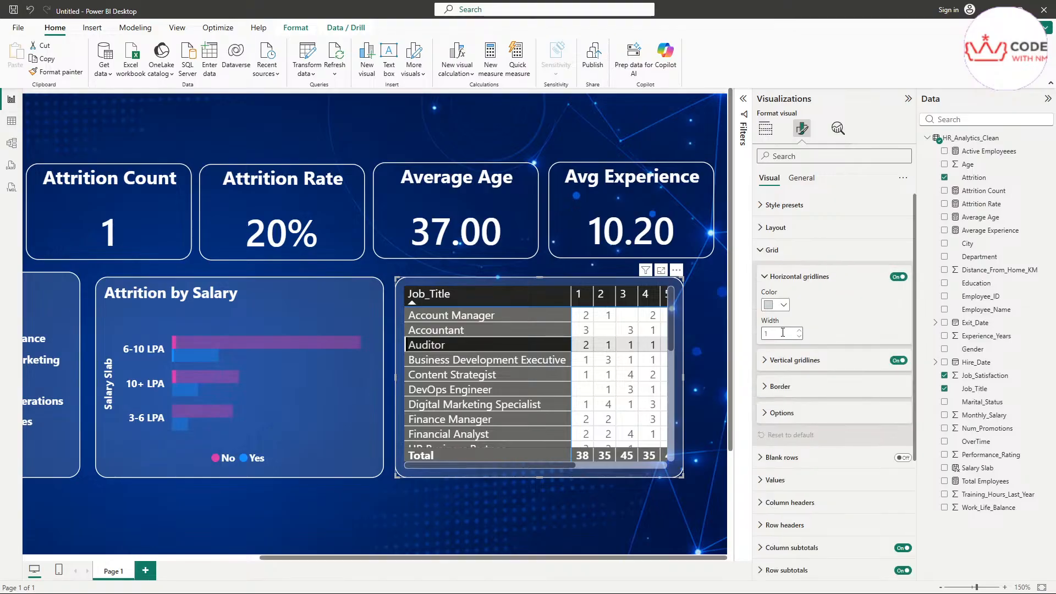
{"action": "left_click", "coordinate": [768, 306]}
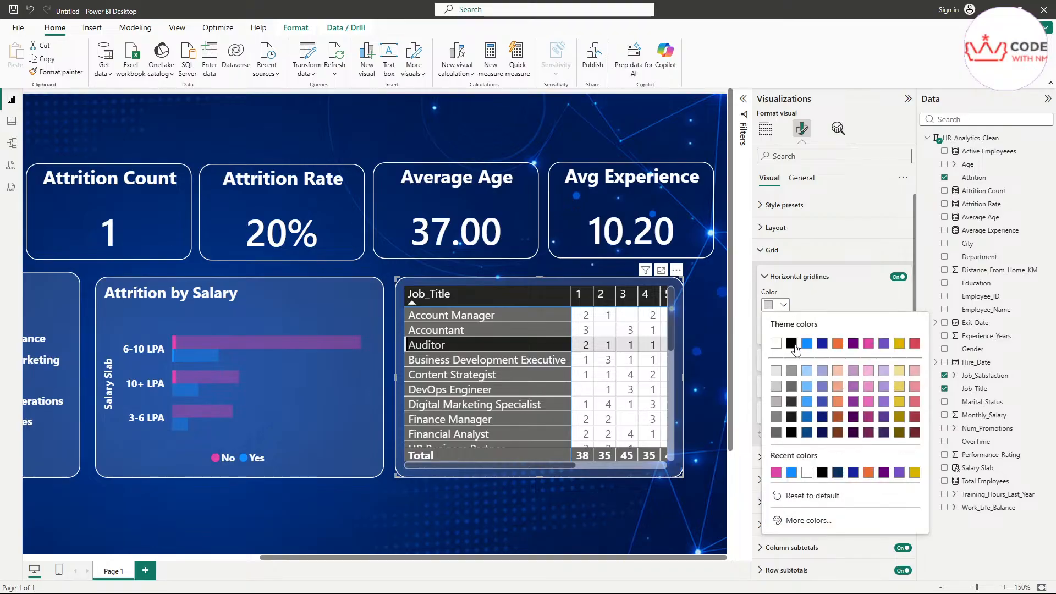
{"action": "left_click", "coordinate": [792, 345]}
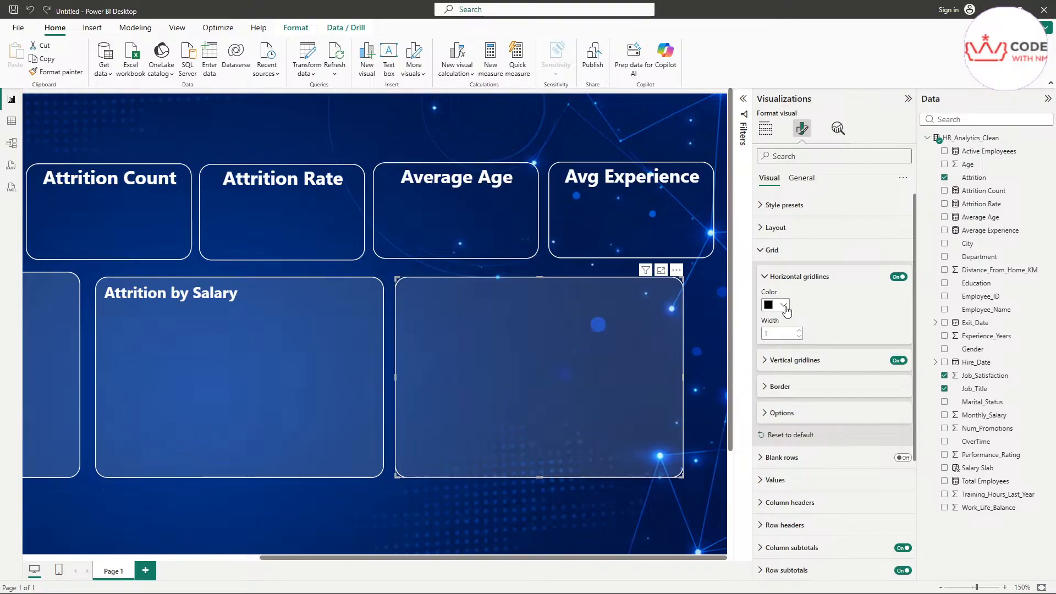
{"action": "left_click", "coordinate": [777, 277]}
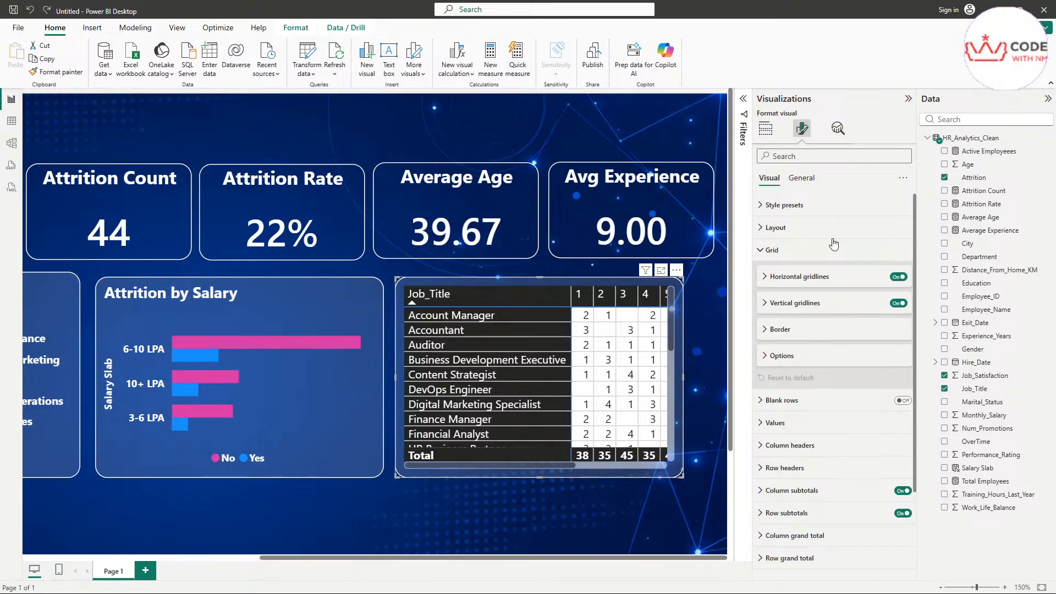
Step: Confirm the Condensed preset and vertical gridline settings, then deselect to view the full report
{"action": "left_click", "coordinate": [782, 206]}
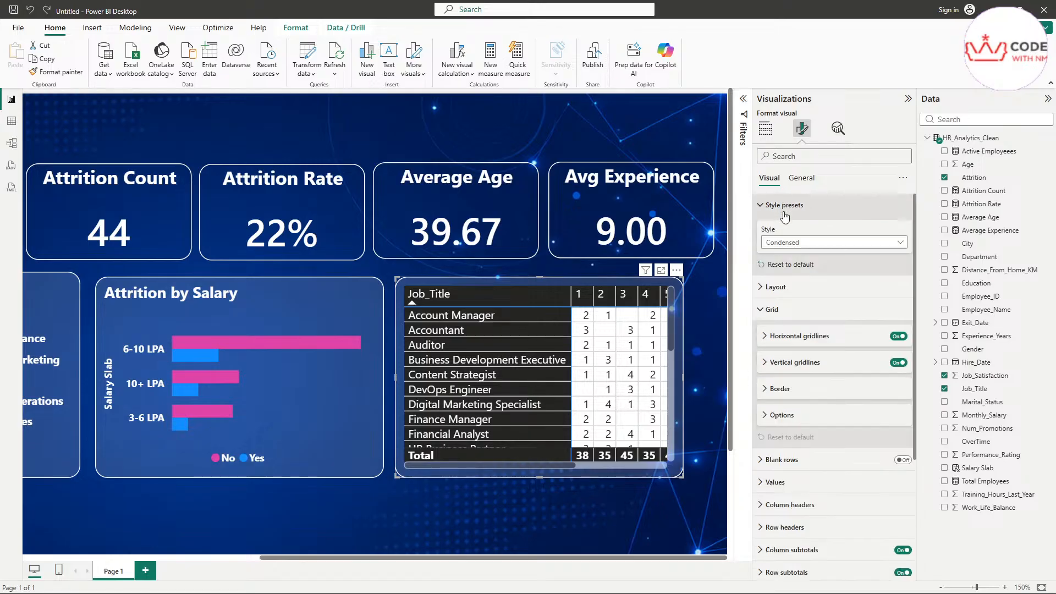
{"action": "left_click", "coordinate": [797, 243]}
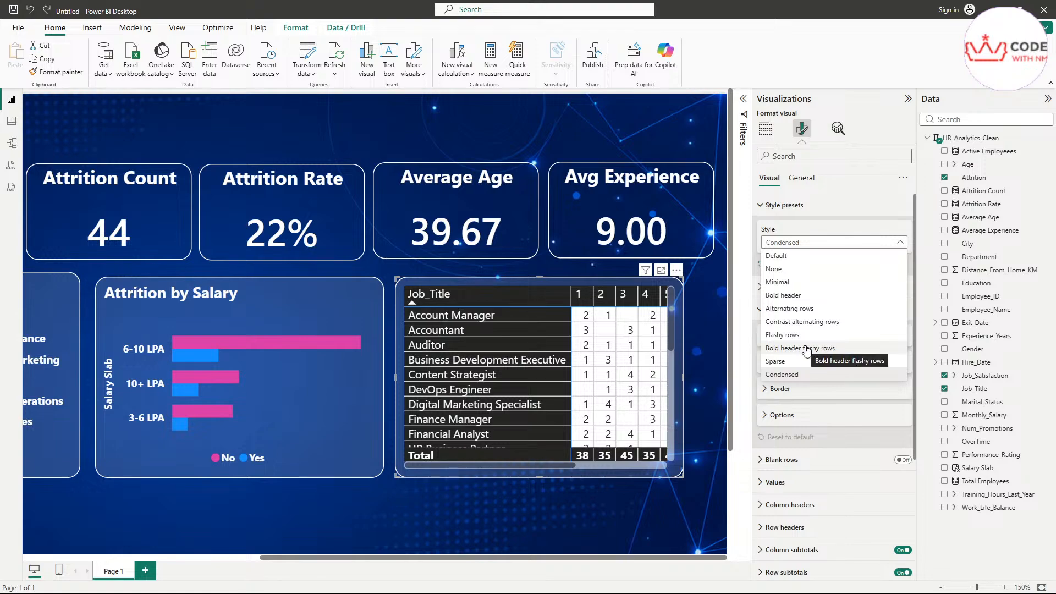
{"action": "left_click", "coordinate": [773, 209]}
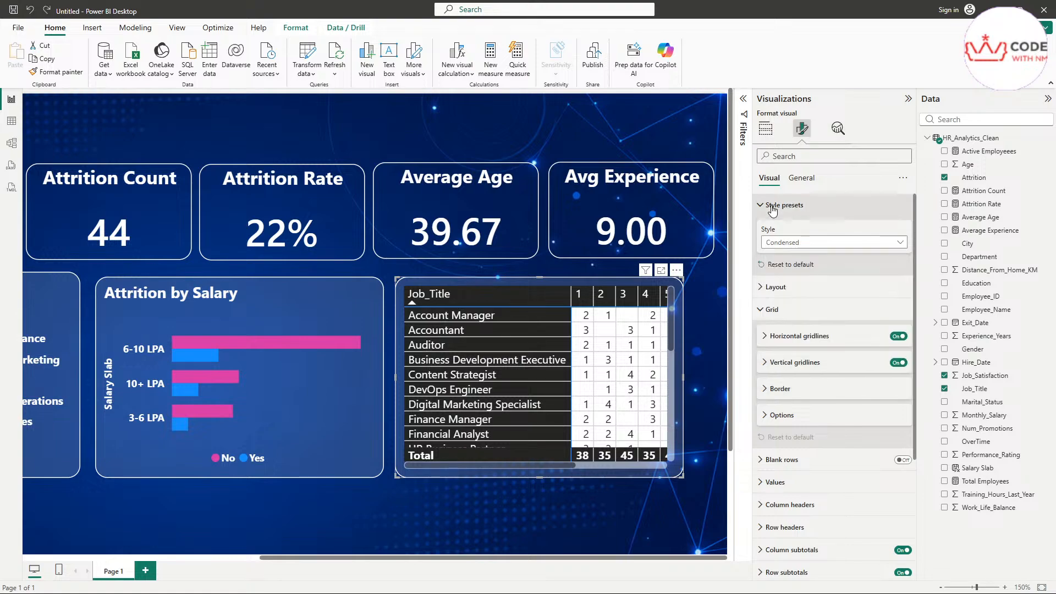
{"action": "left_click", "coordinate": [773, 208]}
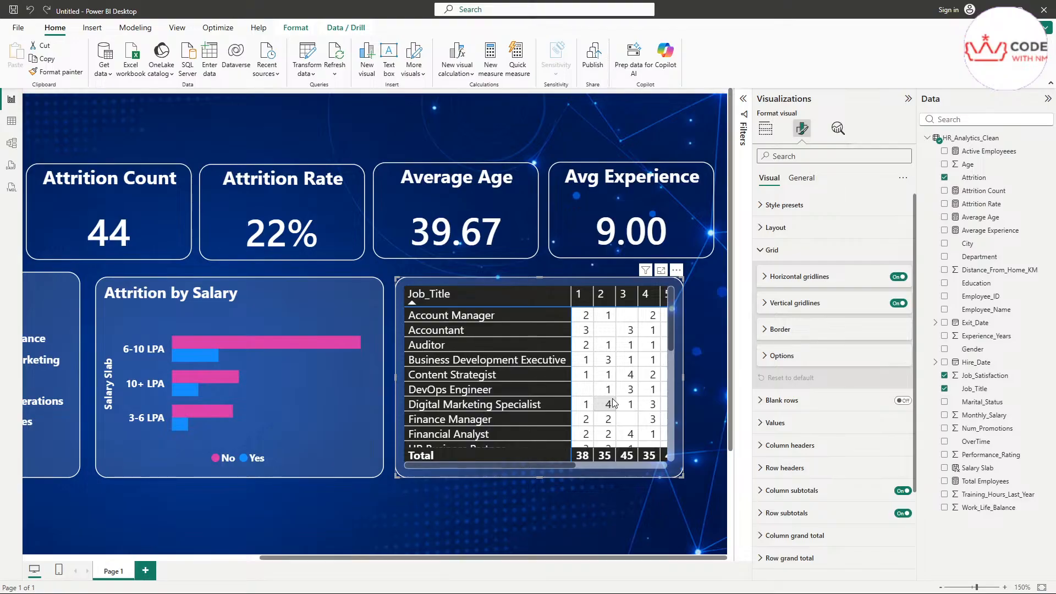
{"action": "left_click", "coordinate": [805, 307]}
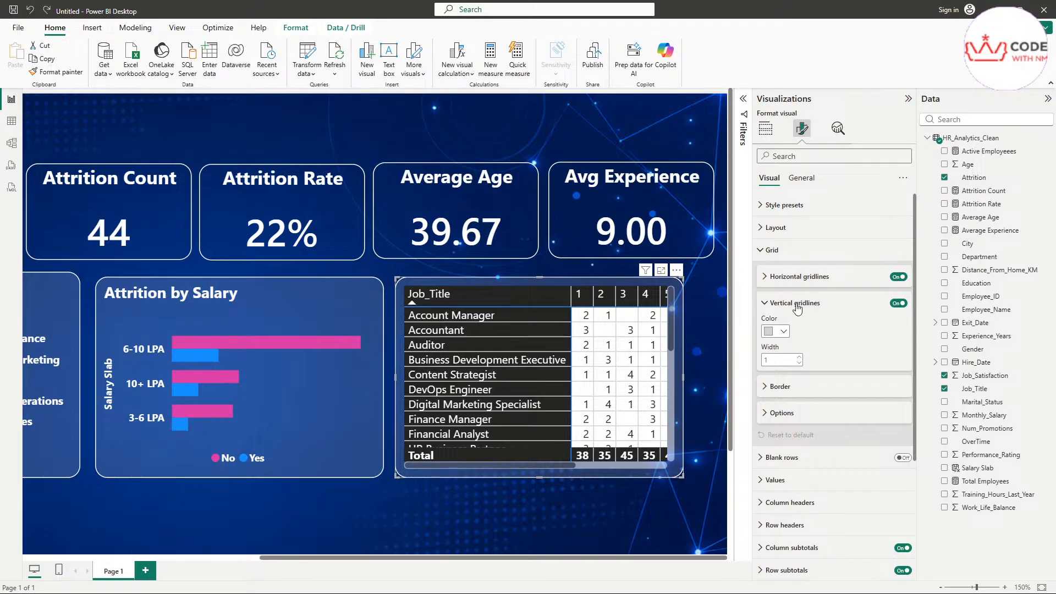
{"action": "left_click", "coordinate": [781, 306]}
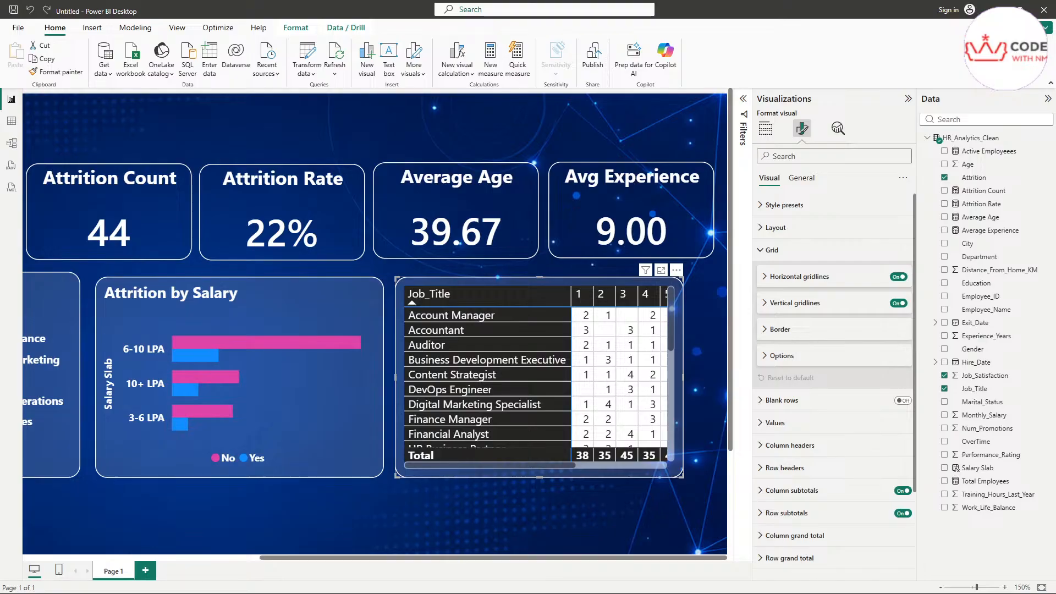
{"action": "left_click", "coordinate": [507, 507]}
{"action": "left_click", "coordinate": [466, 474]}
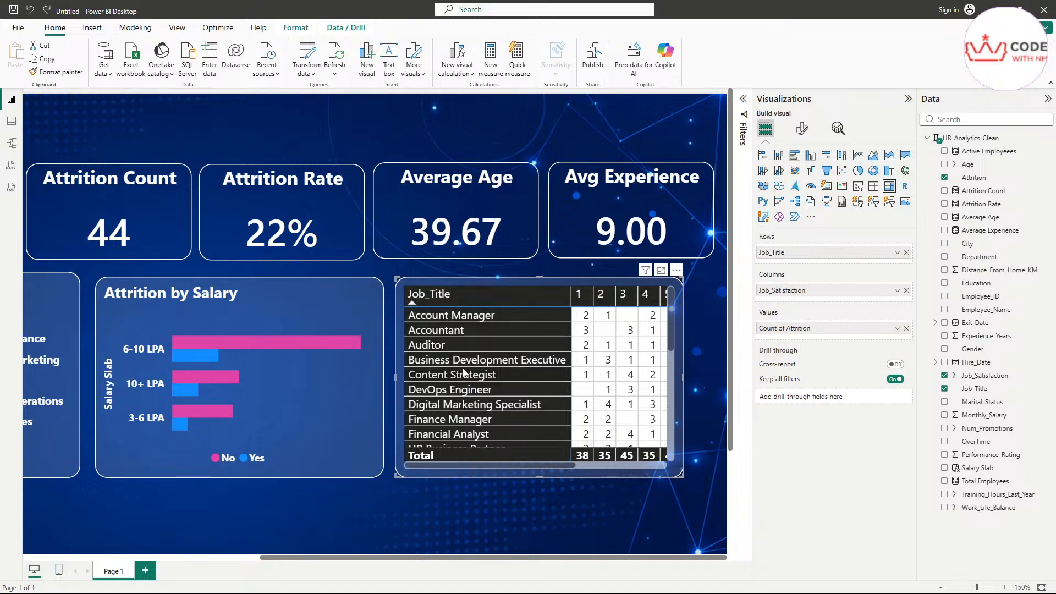
{"action": "scroll", "coordinate": [465, 388], "scroll_direction": "down", "scroll_amount": 3}
{"action": "scroll", "coordinate": [465, 388], "scroll_direction": "down", "scroll_amount": 3}
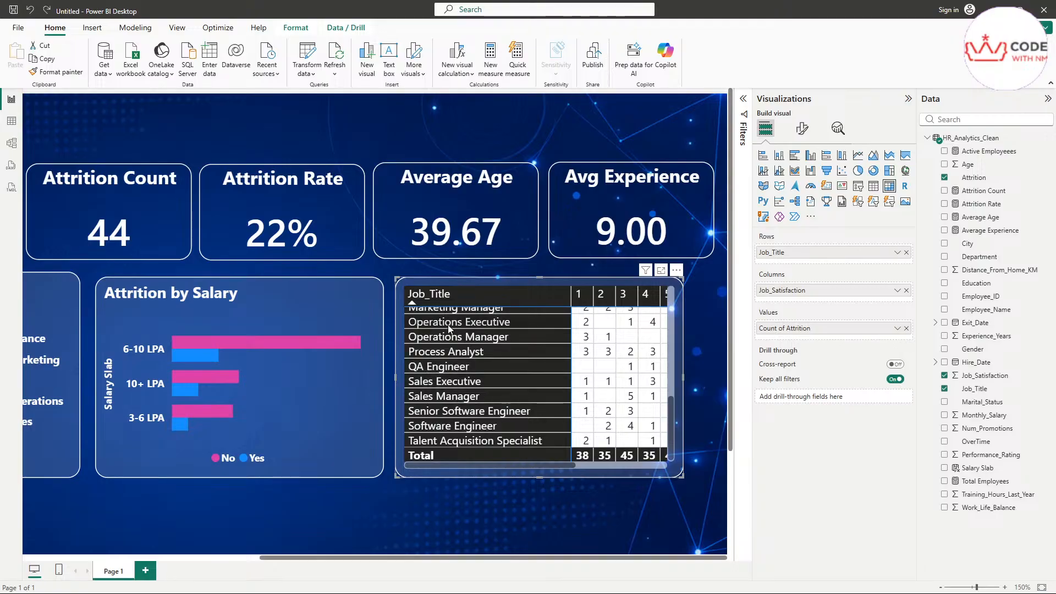
{"action": "scroll", "coordinate": [478, 413], "scroll_direction": "up", "scroll_amount": 4}
{"action": "scroll", "coordinate": [488, 414], "scroll_direction": "down", "scroll_amount": 2}
{"action": "scroll", "coordinate": [489, 414], "scroll_direction": "down", "scroll_amount": 2}
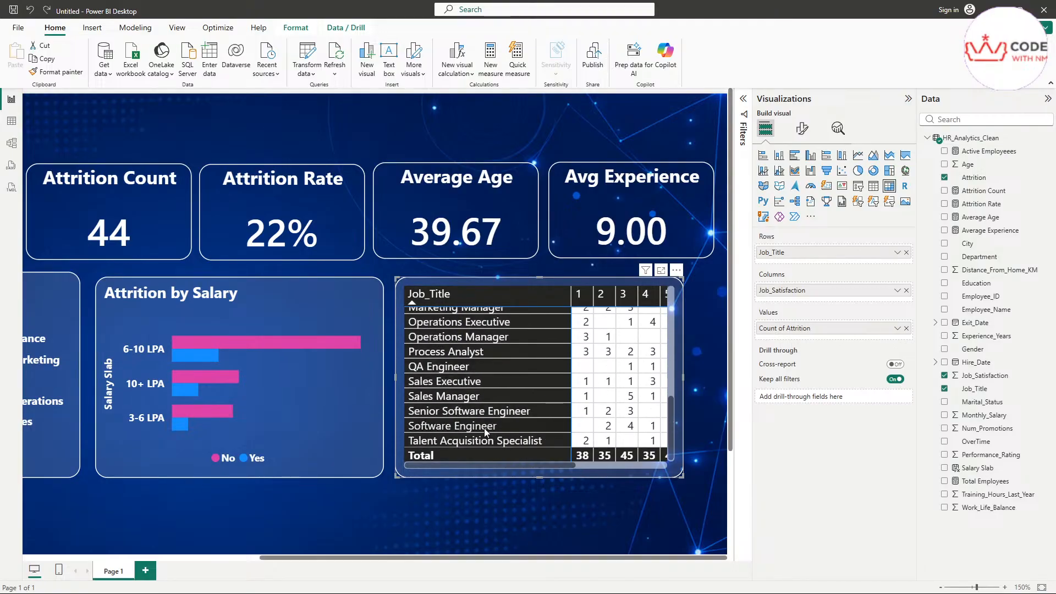
{"action": "scroll", "coordinate": [484, 424], "scroll_direction": "up", "scroll_amount": 5}
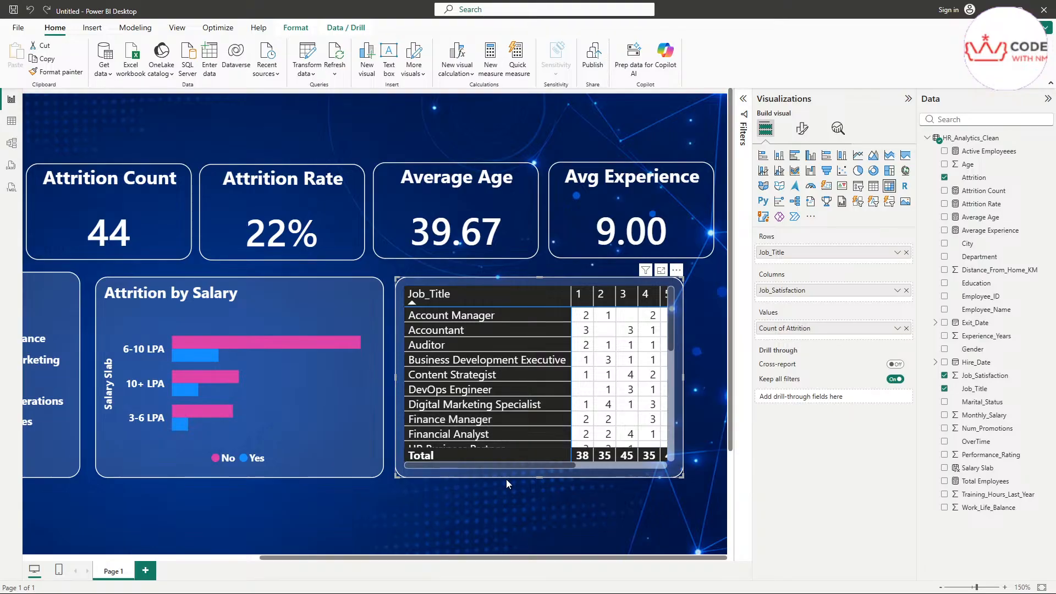
{"action": "mouse_move", "coordinate": [502, 466]}
{"action": "left_mouse_down"}
{"action": "mouse_move", "coordinate": [566, 461]}
{"action": "mouse_move", "coordinate": [495, 460]}
{"action": "left_mouse_up"}
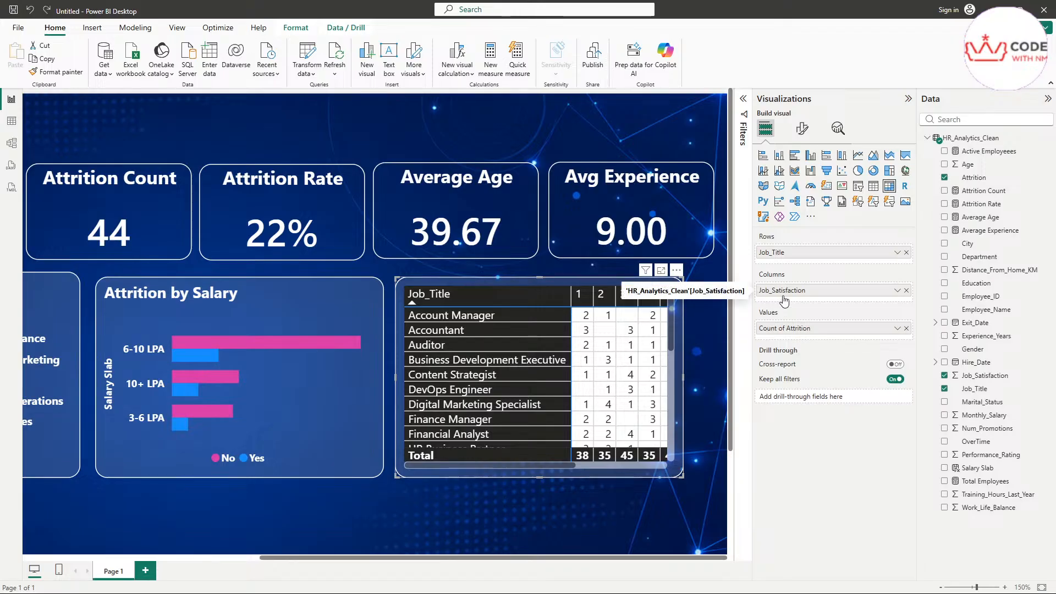
{"action": "mouse_move", "coordinate": [514, 466]}
{"action": "left_mouse_down"}
{"action": "mouse_move", "coordinate": [613, 459]}
{"action": "mouse_move", "coordinate": [506, 464]}
{"action": "left_mouse_up"}
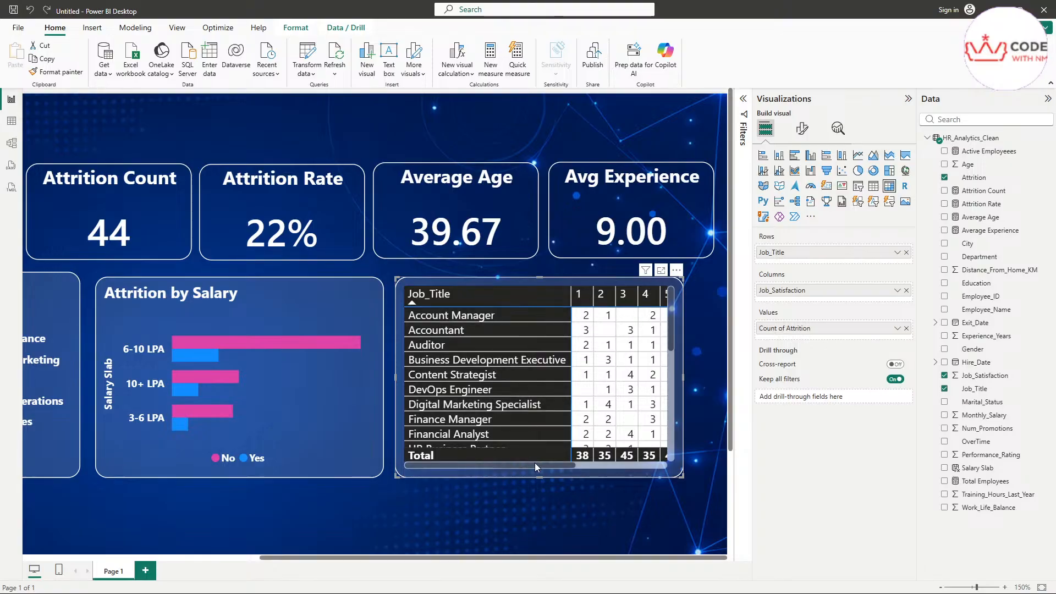
{"action": "mouse_move", "coordinate": [535, 465]}
{"action": "left_mouse_down"}
{"action": "mouse_move", "coordinate": [569, 466]}
{"action": "mouse_move", "coordinate": [540, 463]}
{"action": "left_mouse_up"}
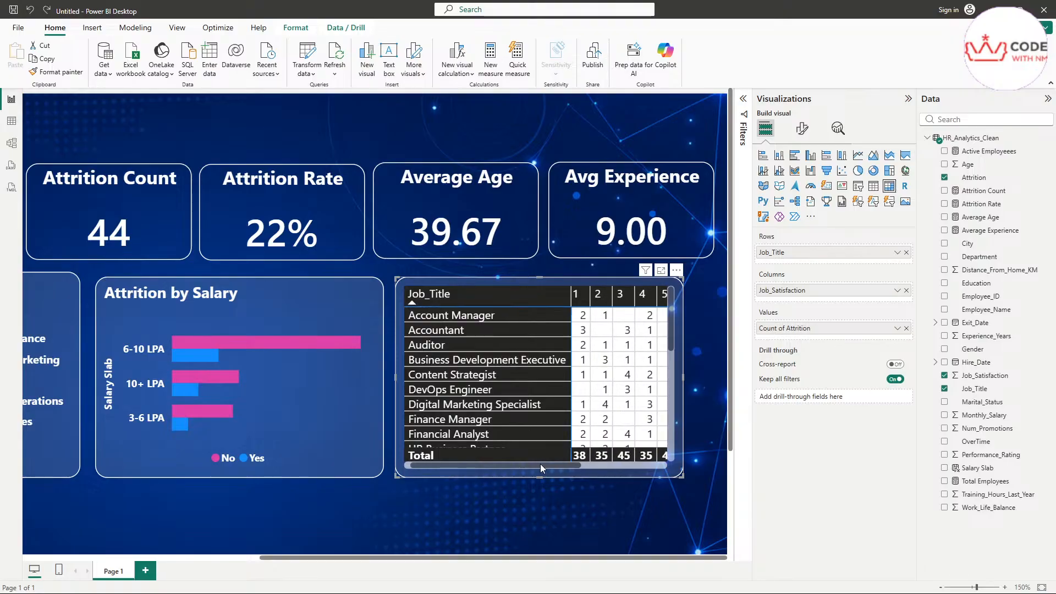
{"action": "left_click_drag", "start_coordinate": [541, 464], "coordinate": [476, 464]}
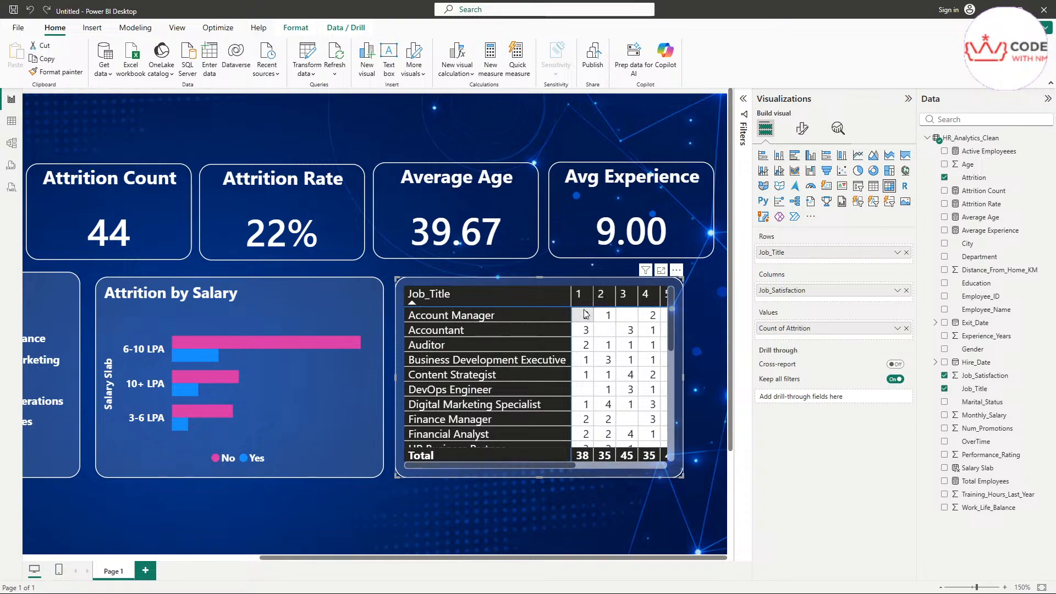
{"action": "left_click_drag", "start_coordinate": [555, 464], "coordinate": [581, 464]}
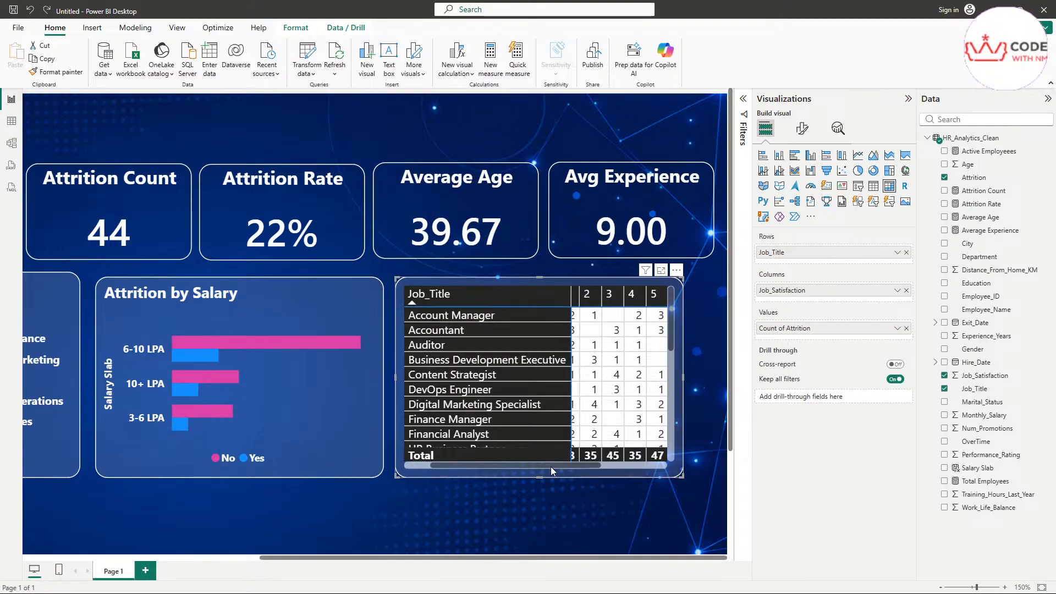
{"action": "left_click_drag", "start_coordinate": [550, 466], "coordinate": [576, 463]}
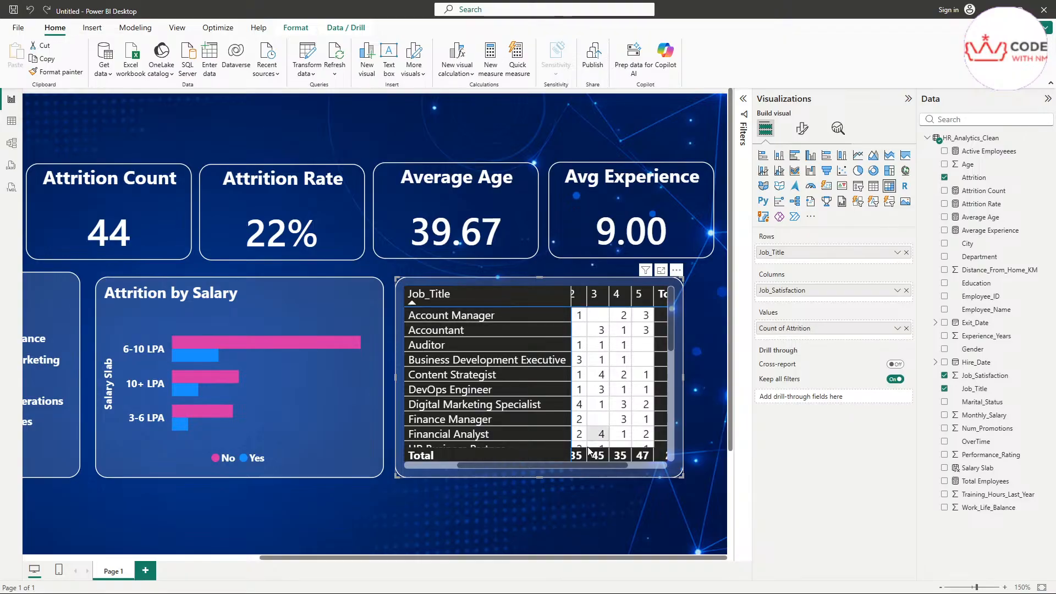
{"action": "left_click_drag", "start_coordinate": [545, 465], "coordinate": [605, 462]}
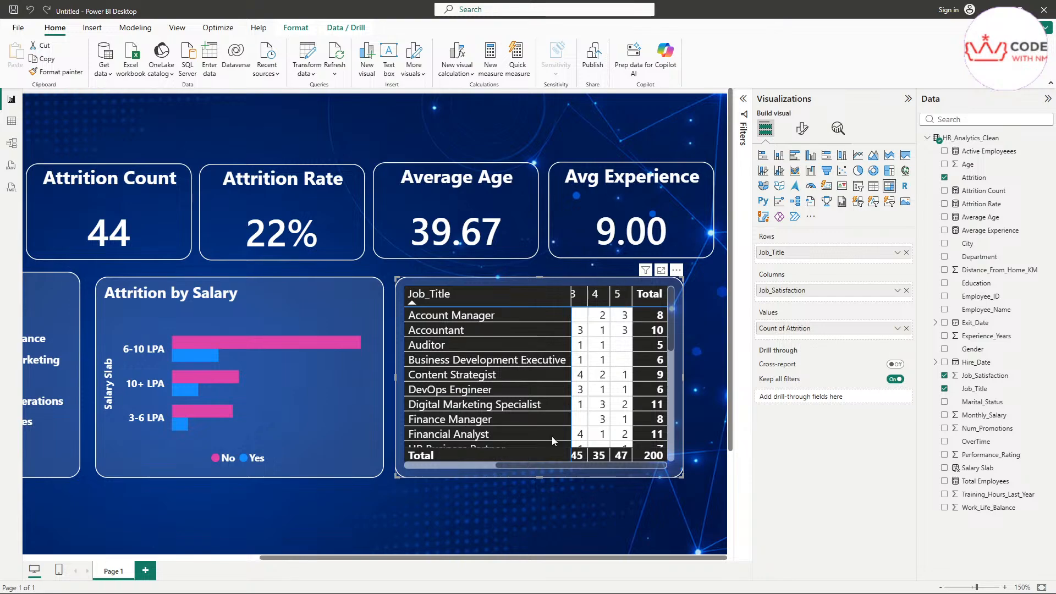
{"action": "left_click", "coordinate": [11, 121]}
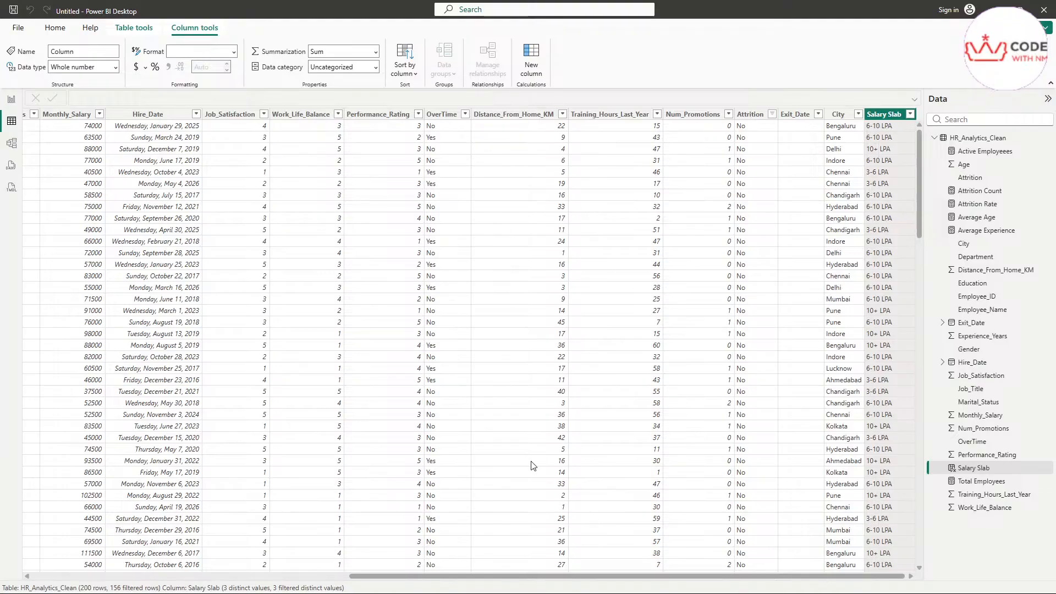
{"action": "left_click", "coordinate": [239, 131]}
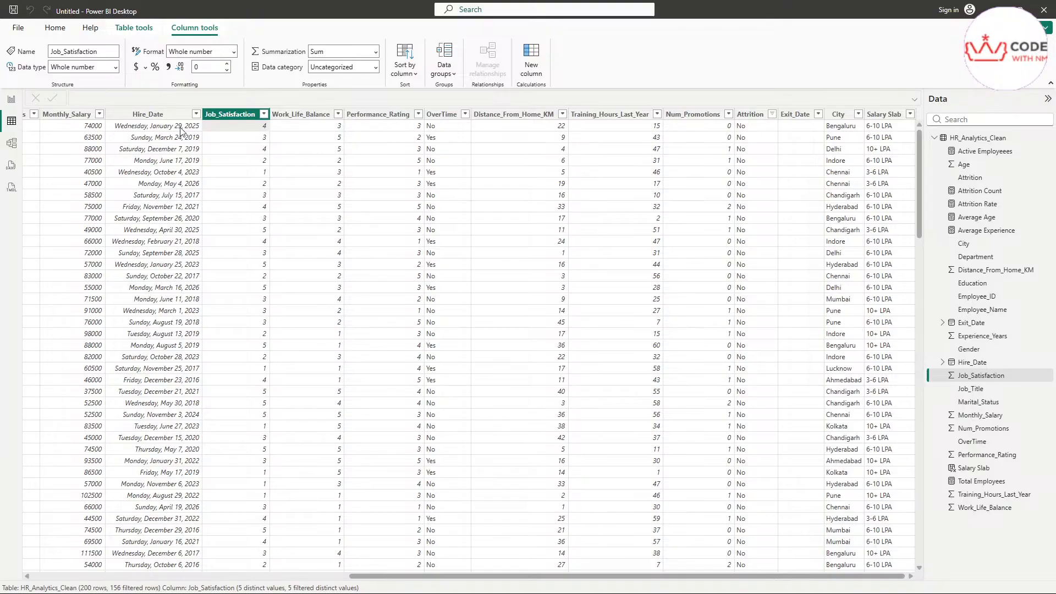
{"action": "left_click_drag", "start_coordinate": [478, 575], "coordinate": [263, 575]}
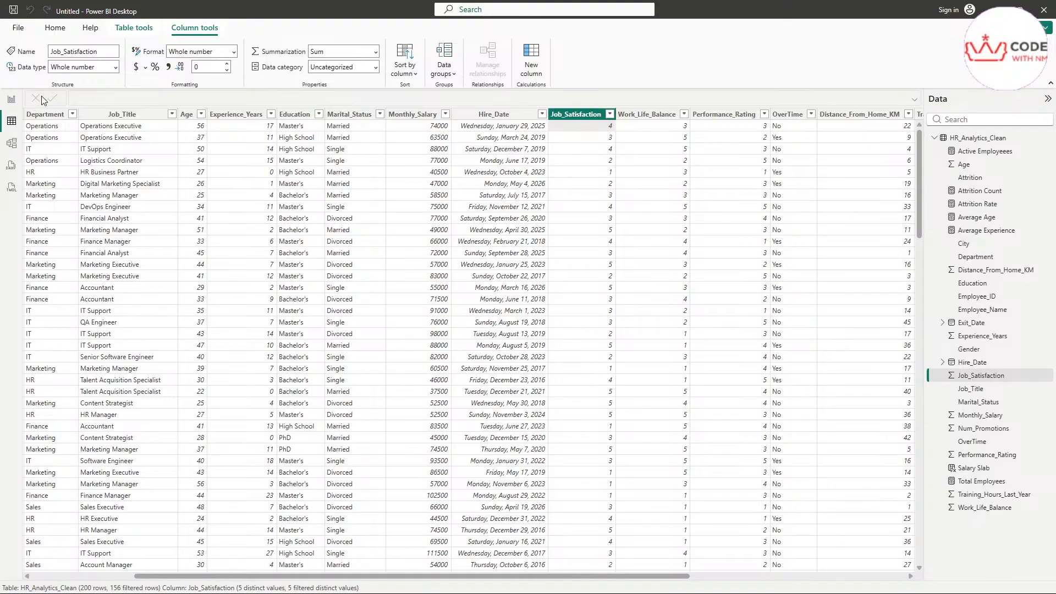
{"action": "left_click", "coordinate": [11, 99]}
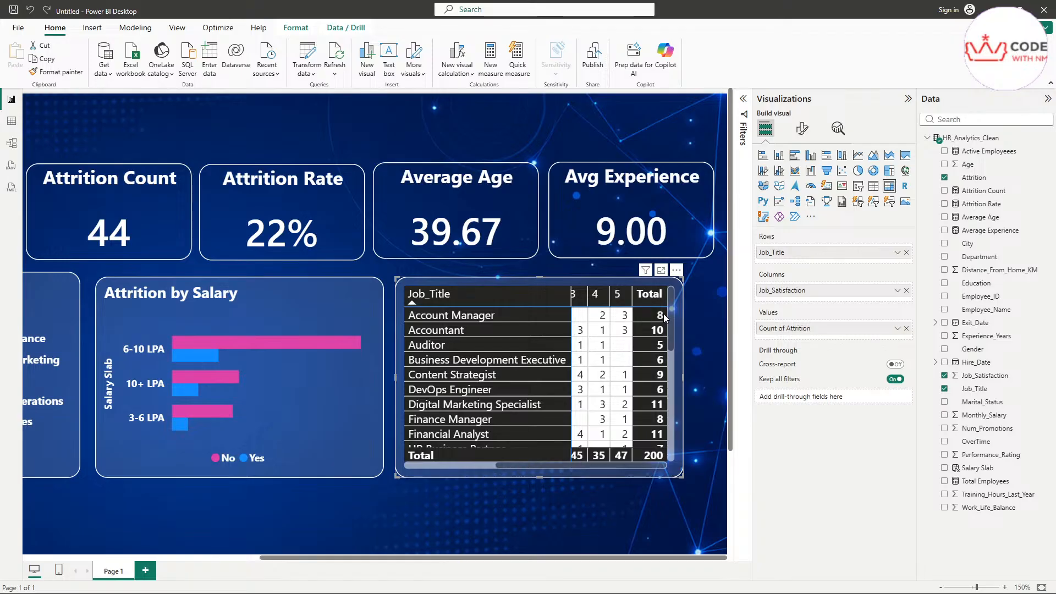
Step: Scroll the matrix and pick the Account Manager cell under satisfaction 2 to cross-filter the cards
{"action": "scroll", "coordinate": [626, 319], "scroll_direction": "left", "scroll_amount": 3}
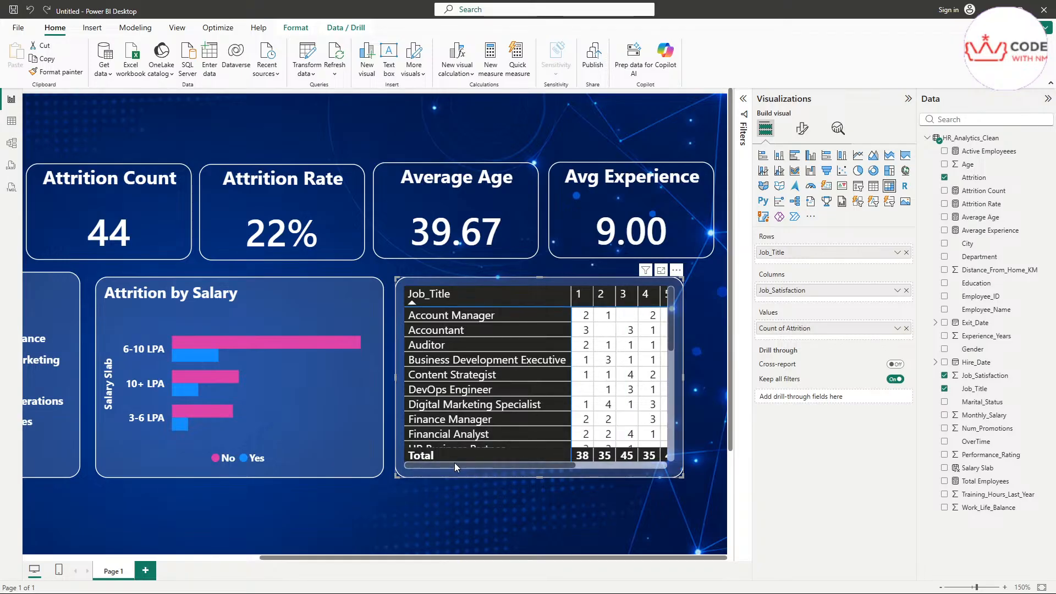
{"action": "left_click_drag", "start_coordinate": [454, 465], "coordinate": [516, 465]}
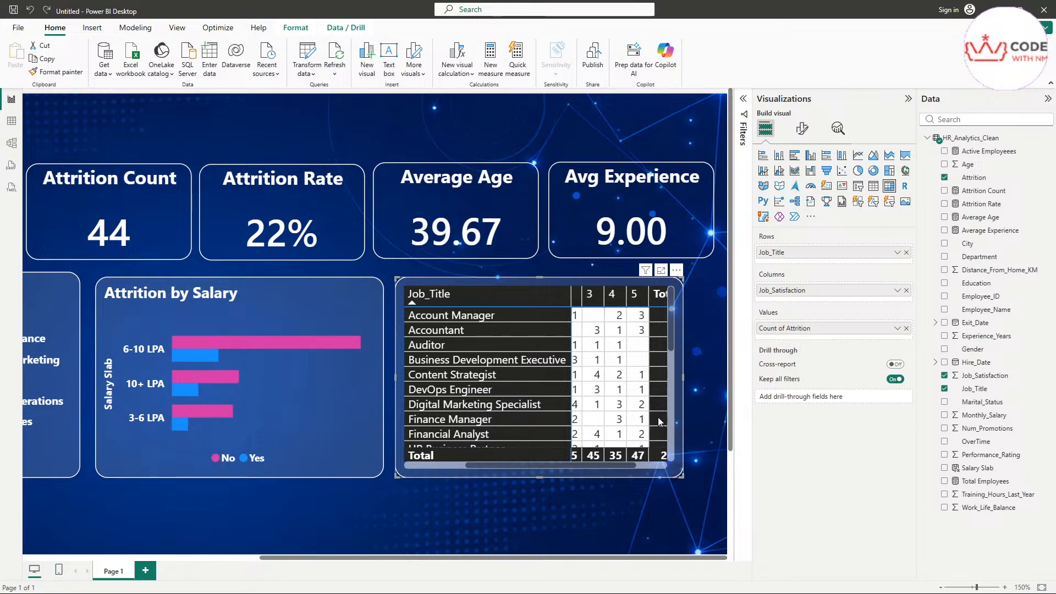
{"action": "left_click_drag", "start_coordinate": [483, 465], "coordinate": [402, 465]}
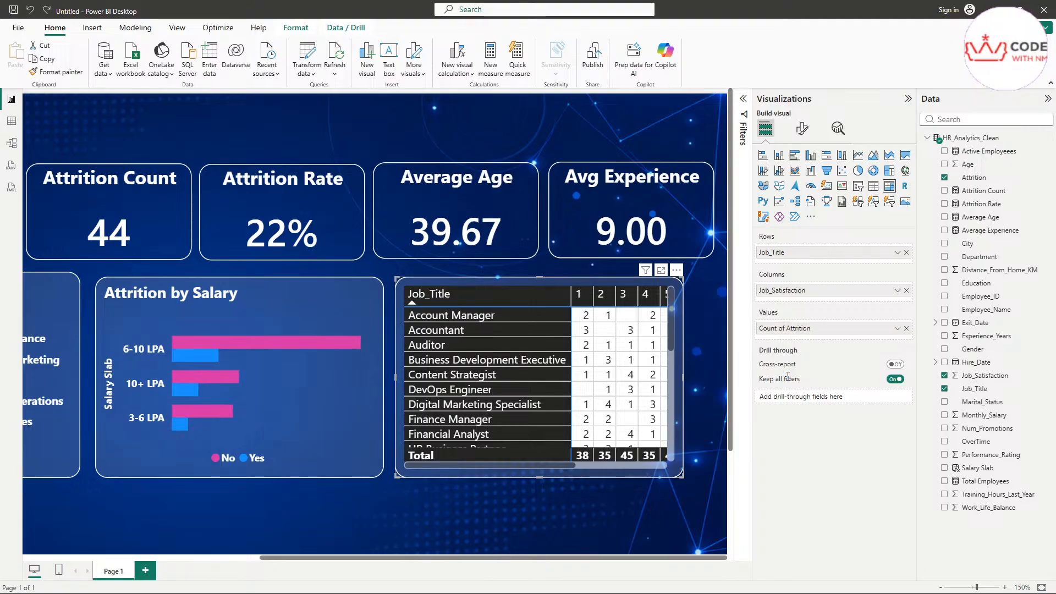
{"action": "left_click", "coordinate": [608, 315]}
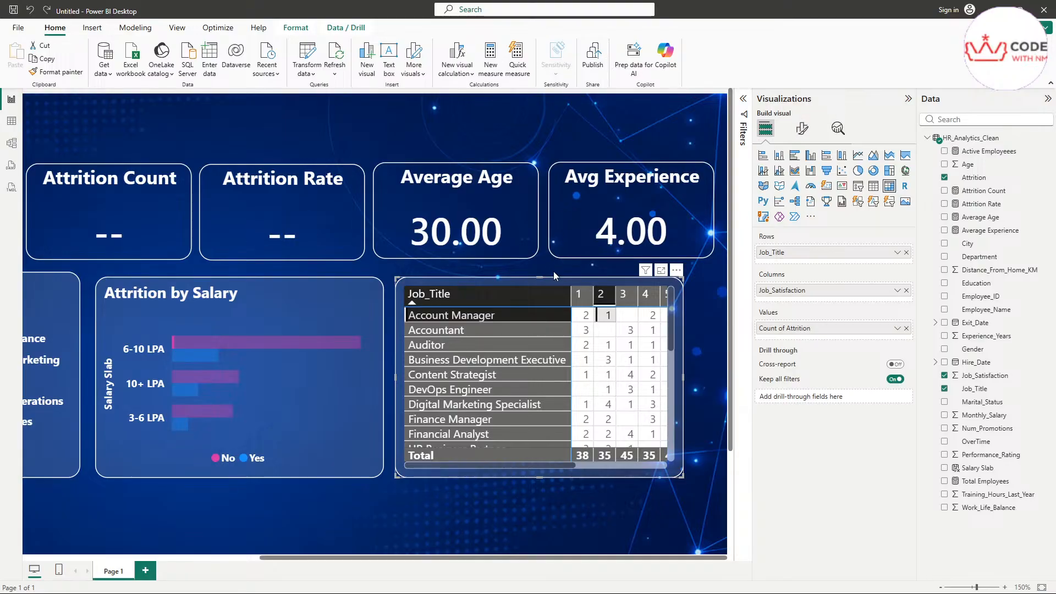
Step: Browse the matrix's column grand total, row header and specific column formatting sections
{"action": "left_click", "coordinate": [802, 128]}
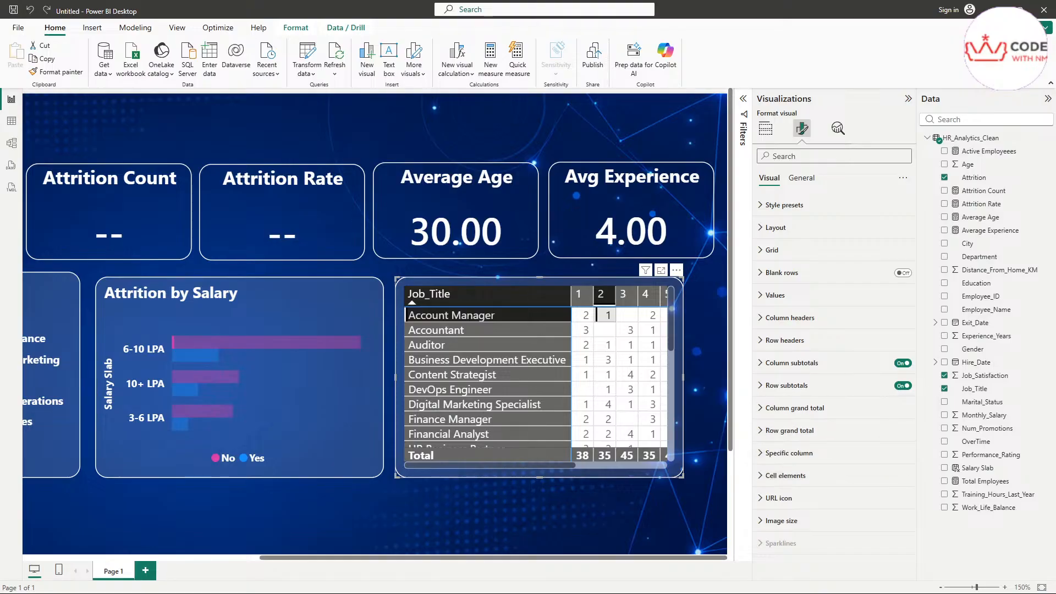
{"action": "left_click", "coordinate": [792, 407]}
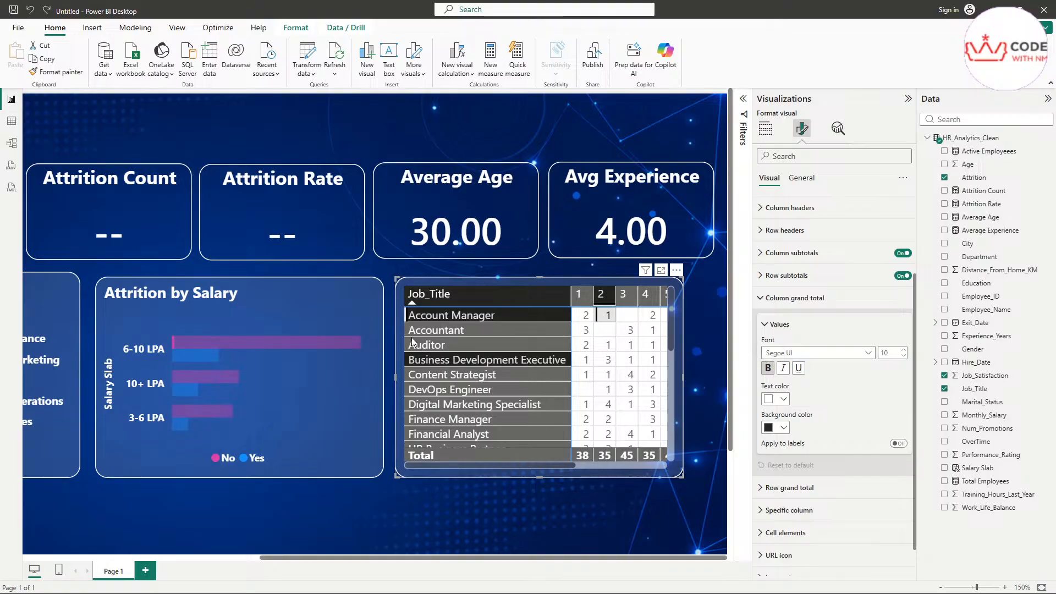
{"action": "left_click", "coordinate": [784, 324]}
{"action": "left_click", "coordinate": [786, 315]}
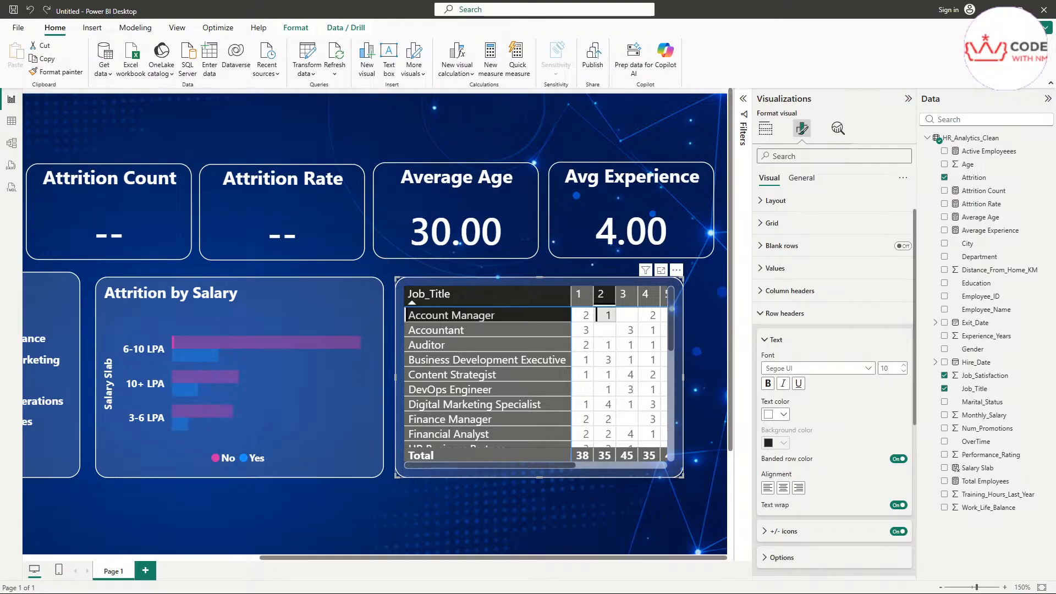
{"action": "left_click", "coordinate": [778, 339]}
{"action": "left_click", "coordinate": [777, 316]}
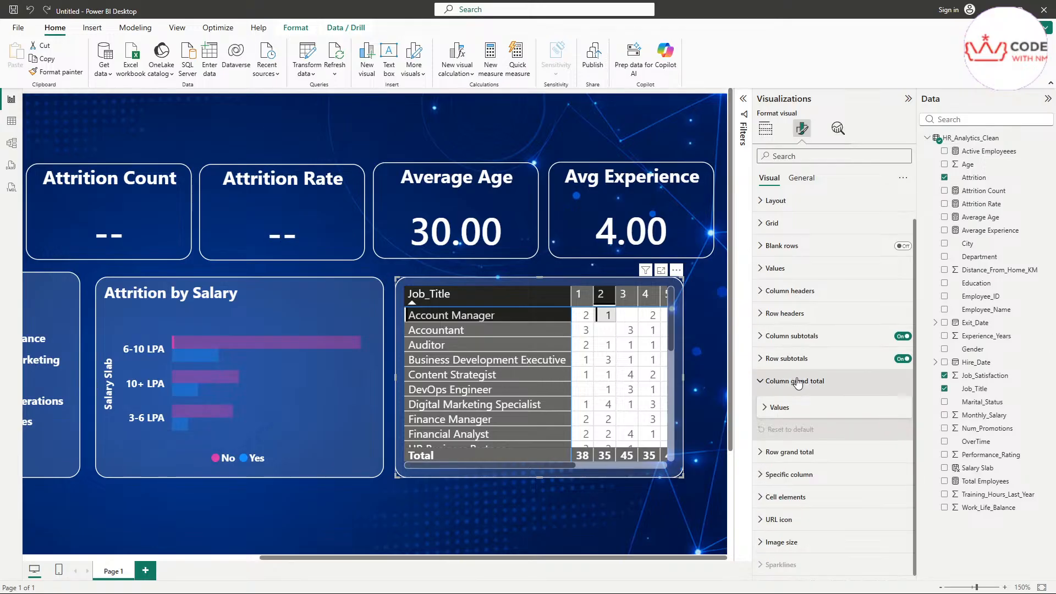
{"action": "left_click", "coordinate": [795, 381]}
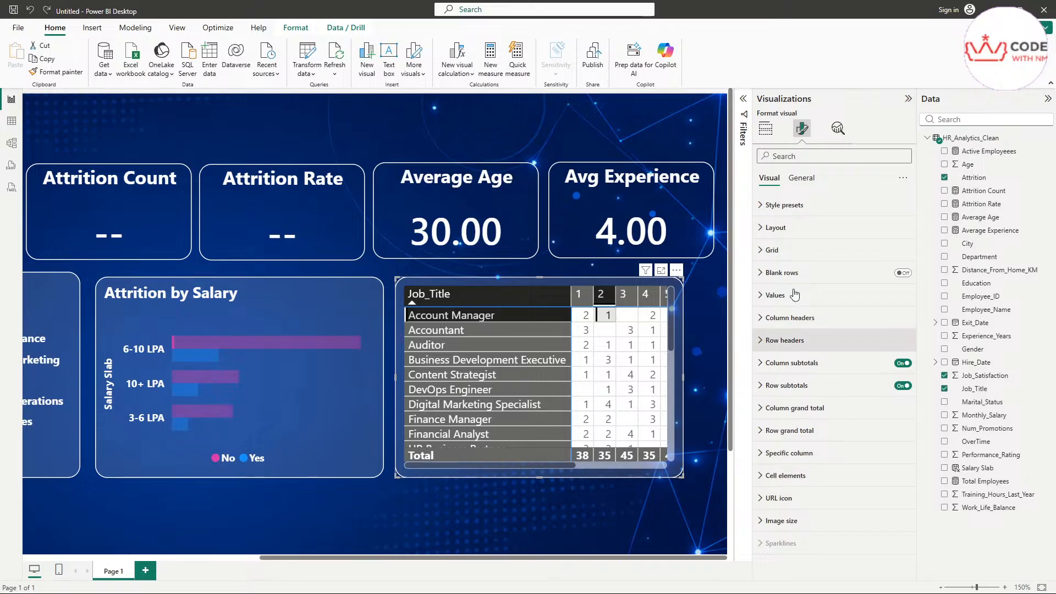
{"action": "left_click", "coordinate": [792, 452]}
{"action": "scroll", "coordinate": [794, 467], "scroll_direction": "down", "scroll_amount": 3}
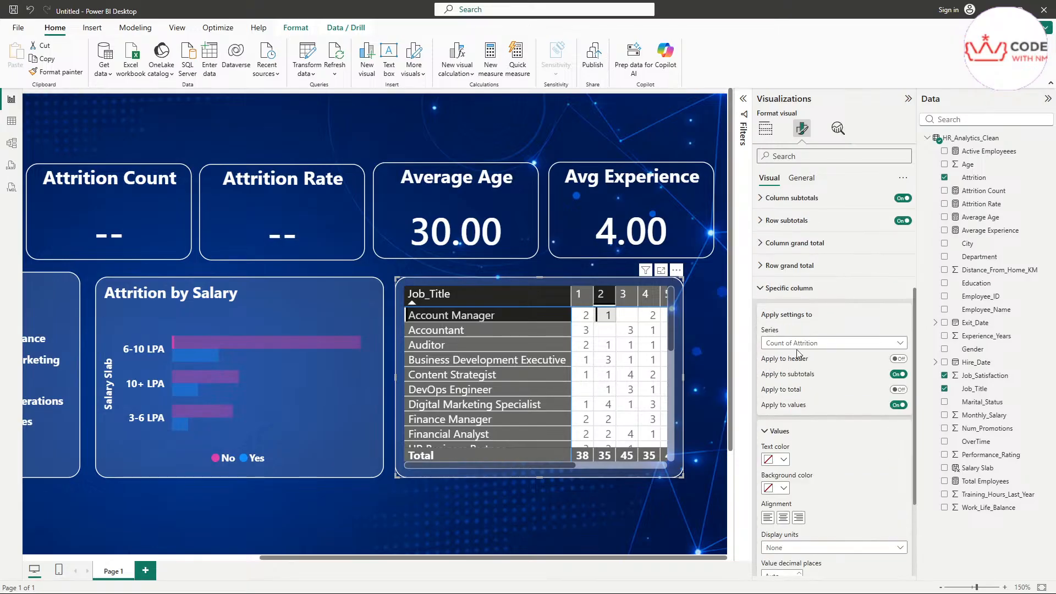
{"action": "left_click", "coordinate": [778, 300]}
Step: Make the Job_Title matrix's row header labels bold
{"action": "left_click", "coordinate": [789, 341]}
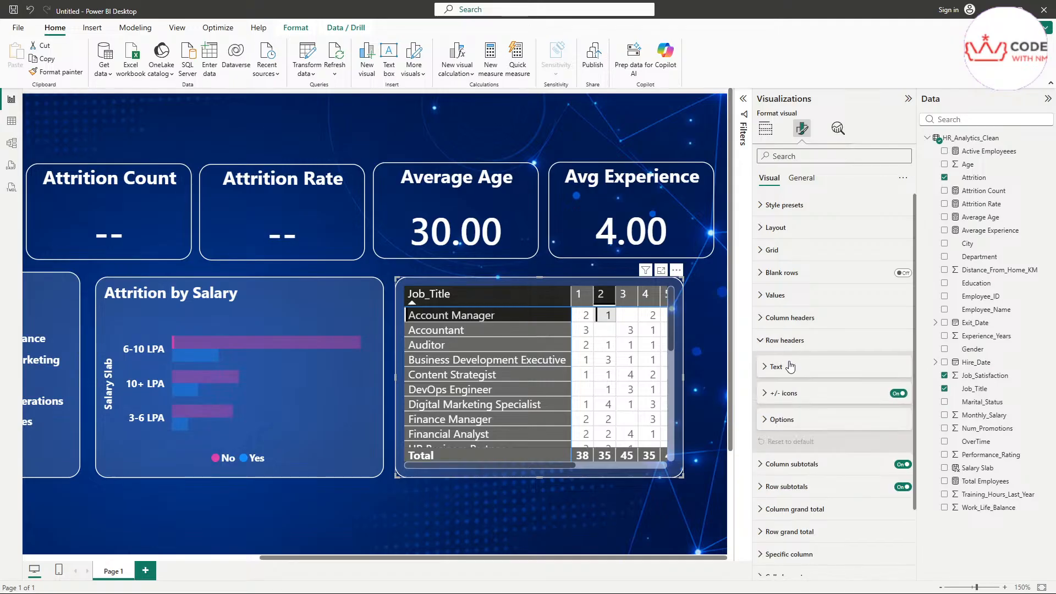
{"action": "left_click", "coordinate": [790, 366]}
{"action": "left_click", "coordinate": [790, 367]}
{"action": "left_click", "coordinate": [783, 374]}
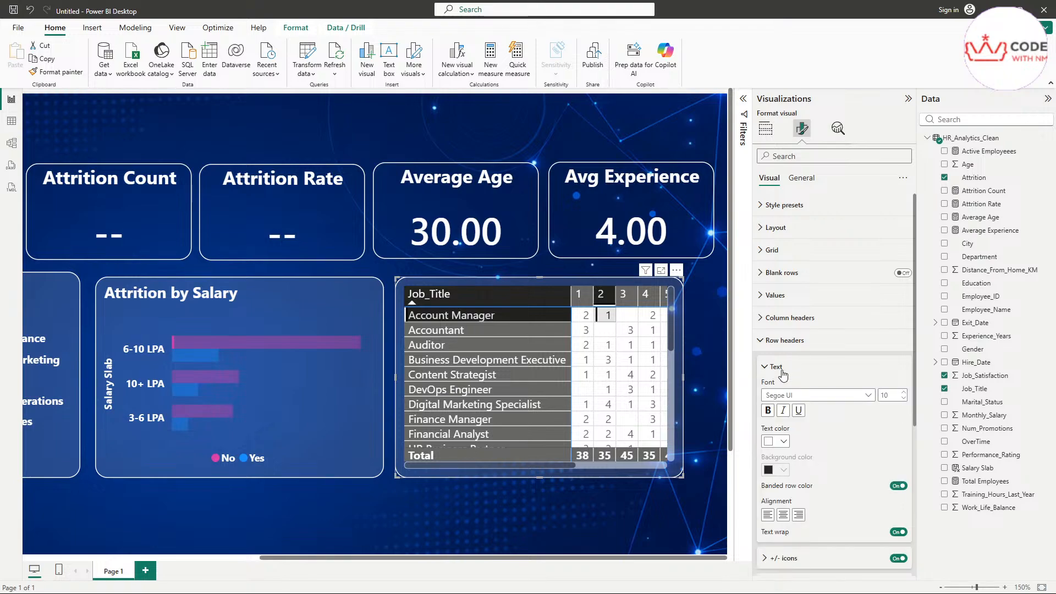
{"action": "left_click", "coordinate": [769, 412]}
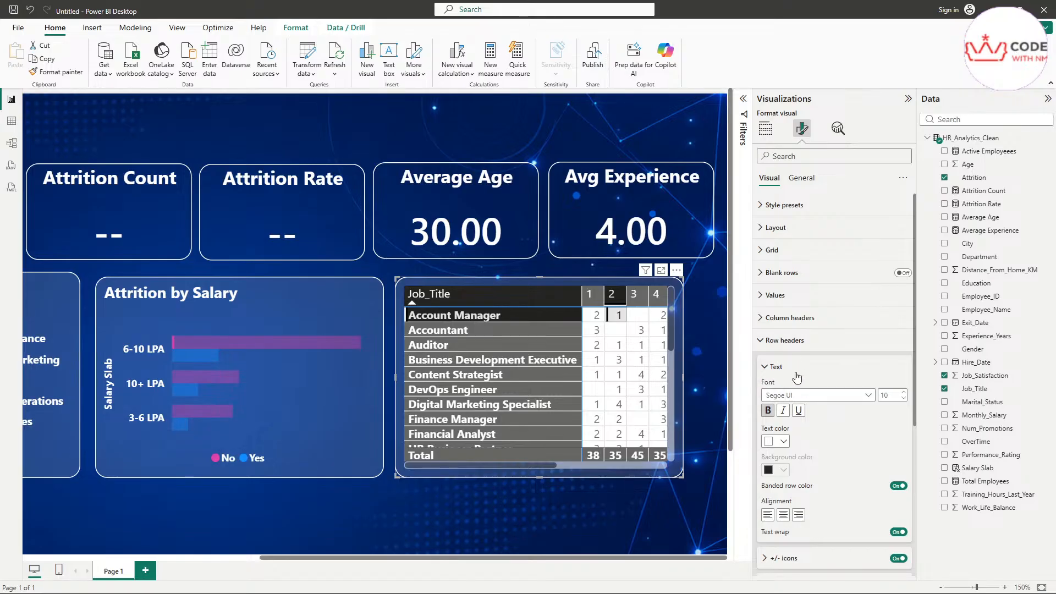
Step: Make the matrix's column header text bold
{"action": "left_click", "coordinate": [785, 319]}
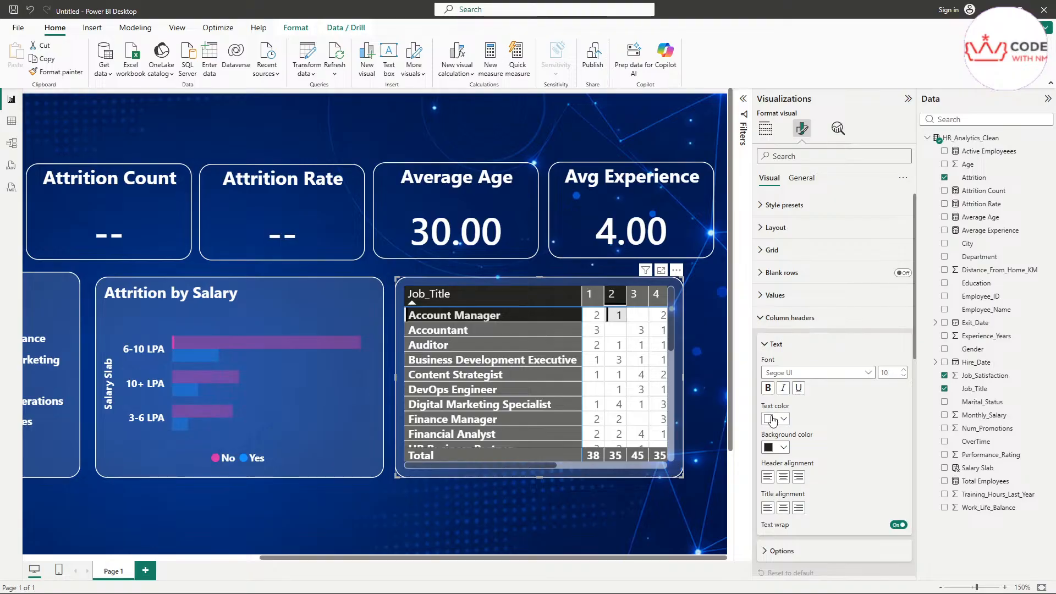
{"action": "left_click", "coordinate": [768, 389]}
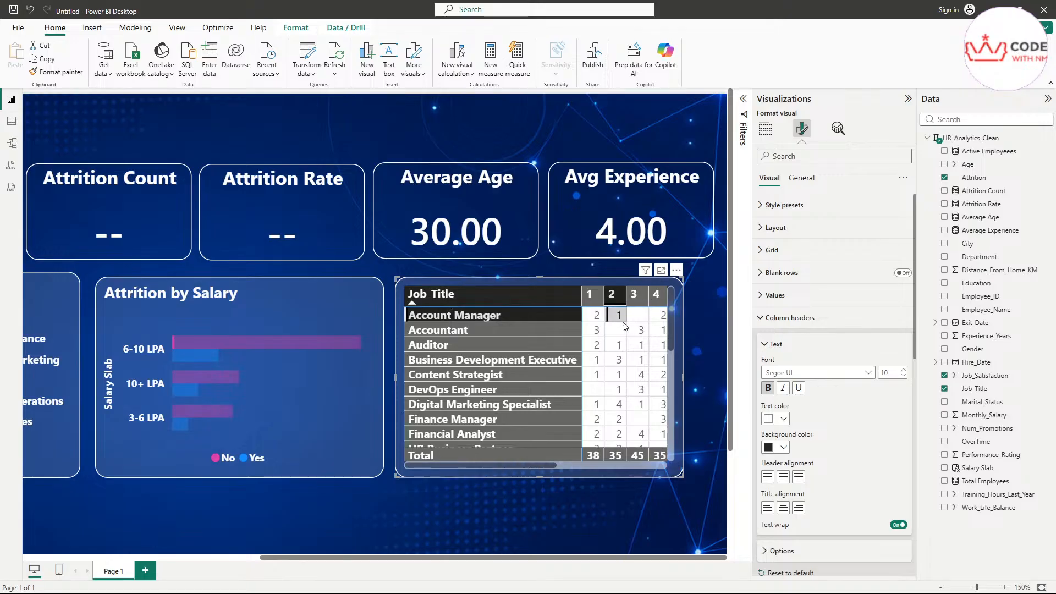
{"action": "left_click_drag", "start_coordinate": [490, 465], "coordinate": [649, 464]}
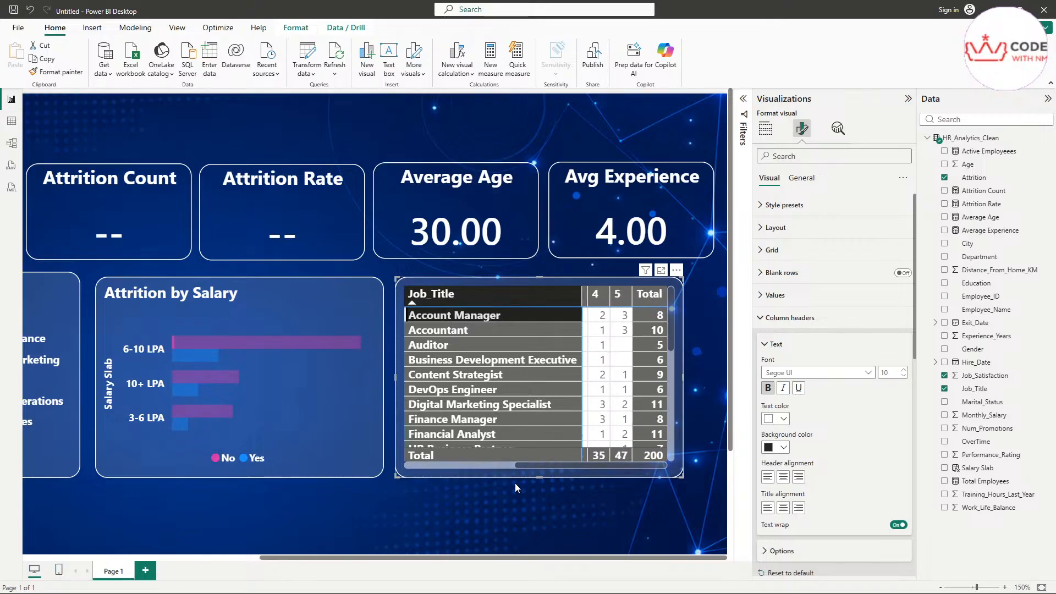
{"action": "left_click_drag", "start_coordinate": [526, 467], "coordinate": [430, 471]}
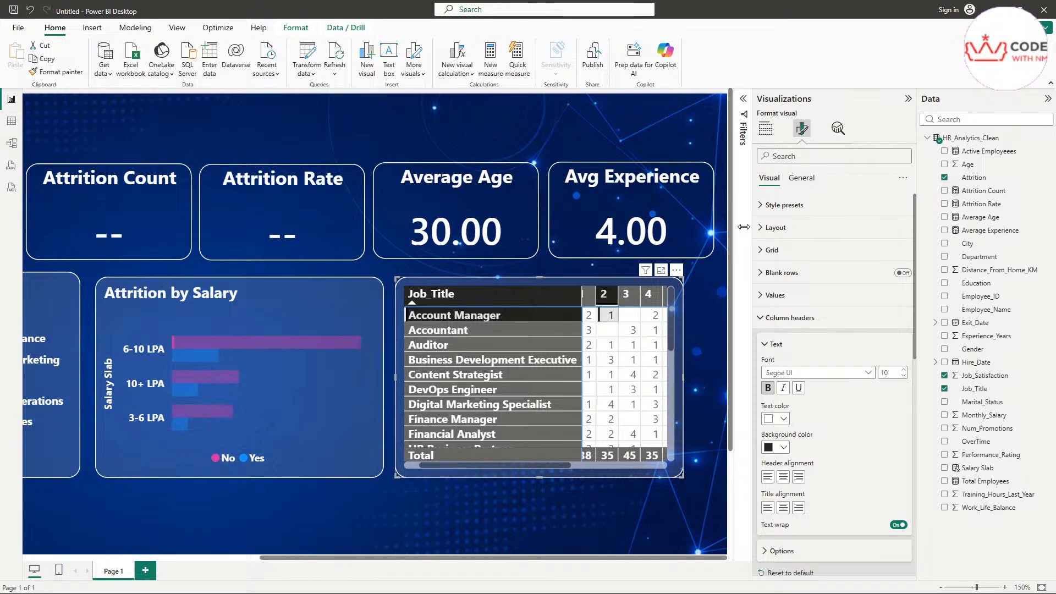
Step: Set the matrix size to height 250 and width 403
{"action": "left_click", "coordinate": [809, 180]}
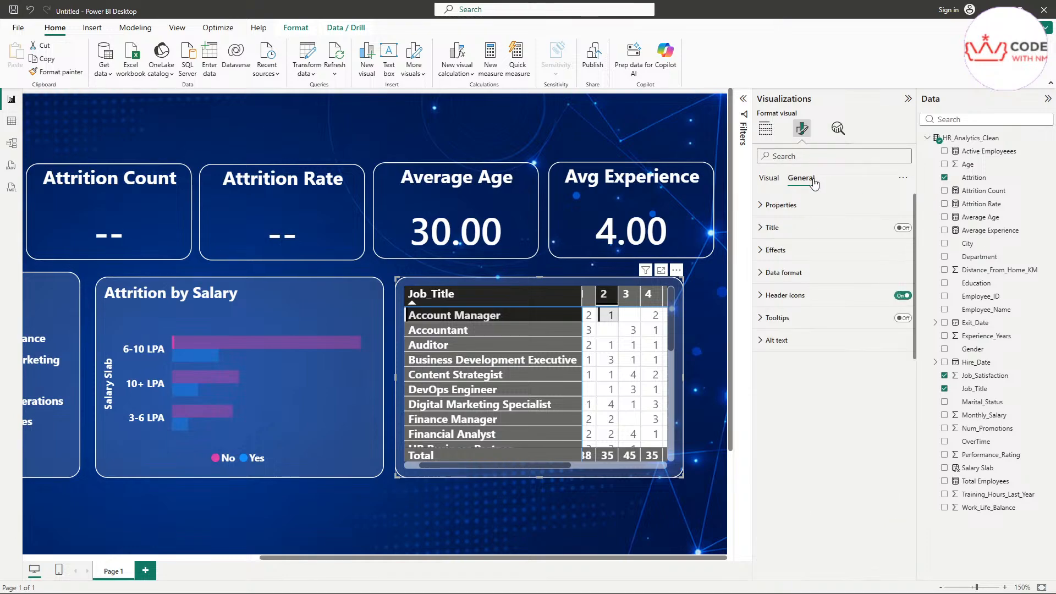
{"action": "left_click", "coordinate": [808, 204]}
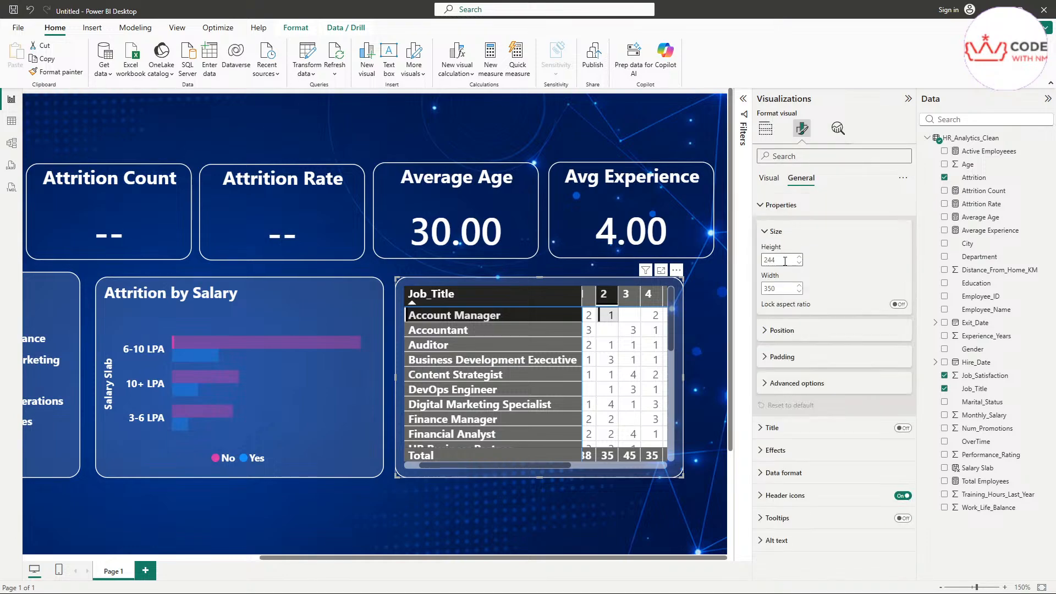
{"action": "double_click", "coordinate": [785, 261]}
{"action": "type", "text": "250"}
{"action": "key", "text": "Return"}
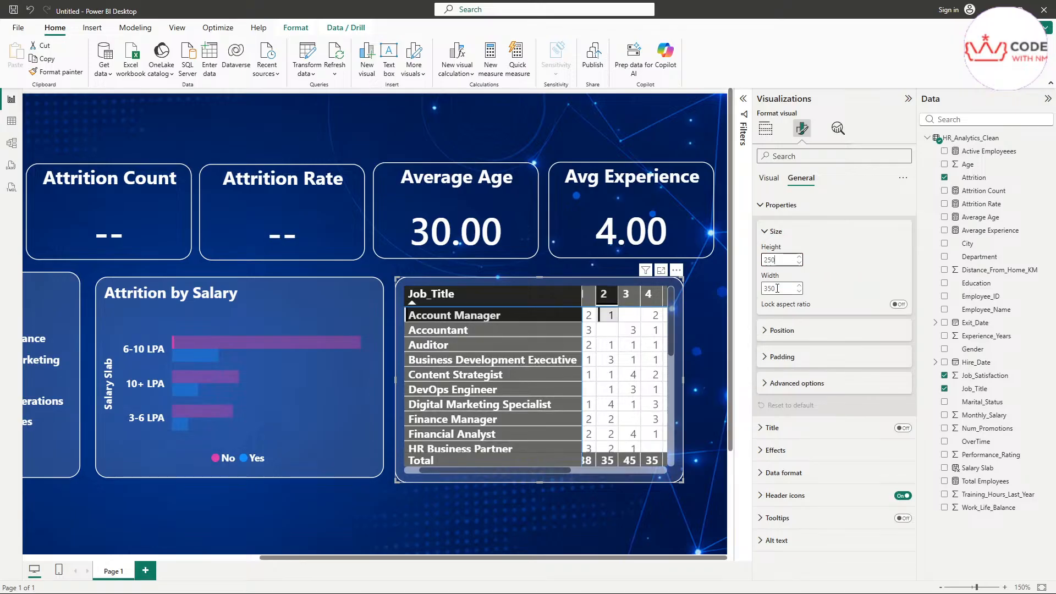
{"action": "double_click", "coordinate": [769, 287]}
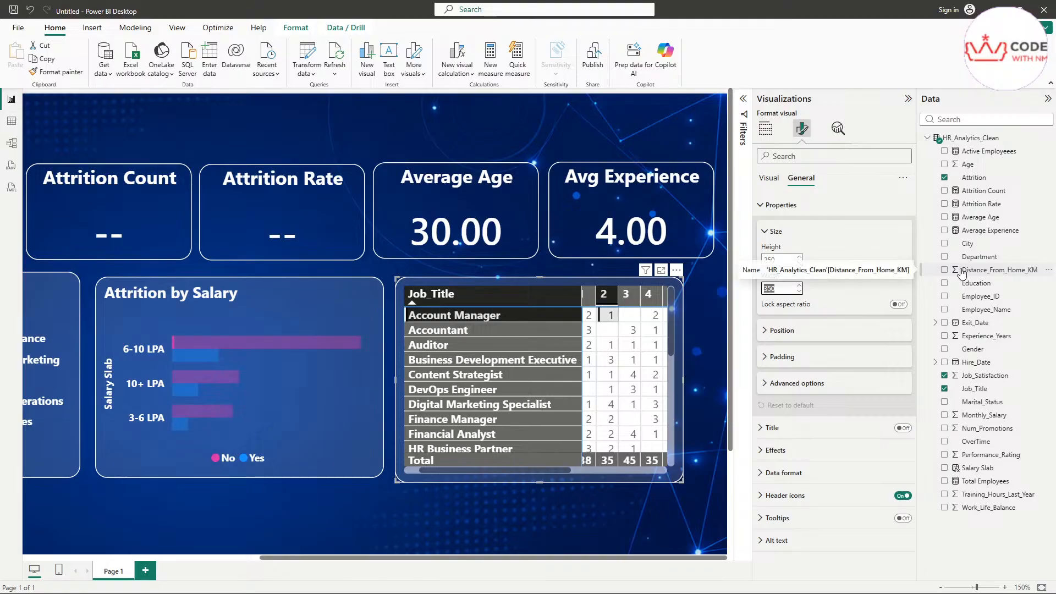
{"action": "type", "text": "407"}
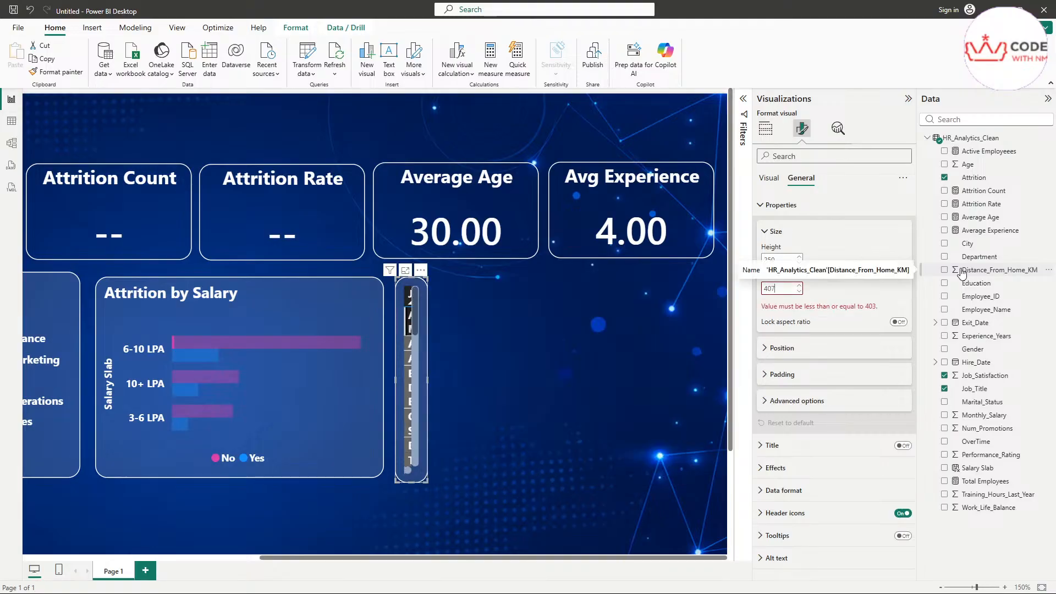
{"action": "key", "text": "BackSpace"}
{"action": "type", "text": "3"}
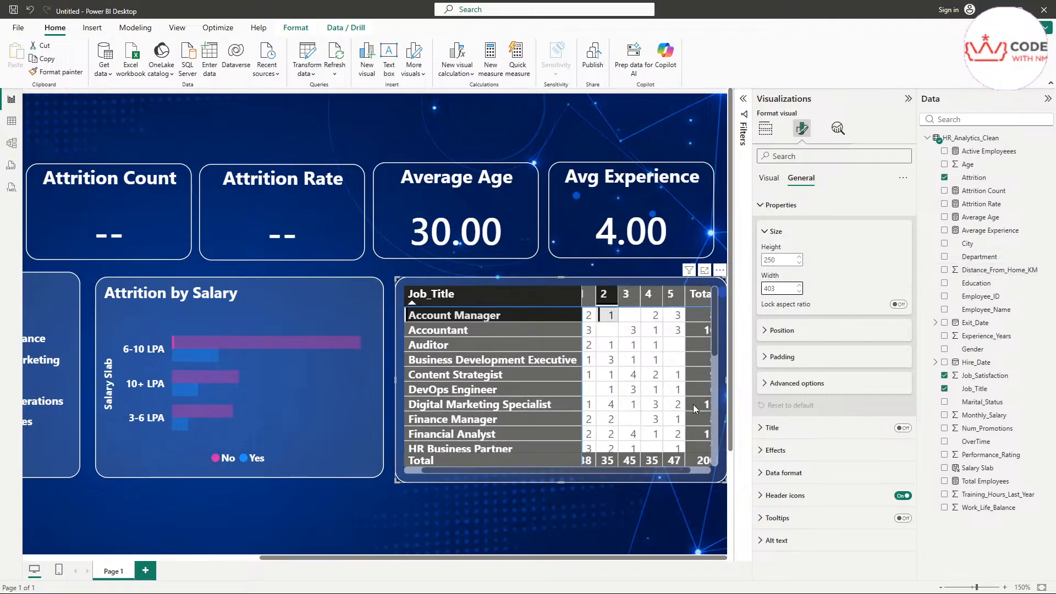
Step: Nudge the Job_Title matrix and the Attrition by Salary chart slightly left
{"action": "left_click_drag", "start_coordinate": [529, 282], "coordinate": [524, 282]}
{"action": "left_click", "coordinate": [256, 283]}
{"action": "left_click_drag", "start_coordinate": [259, 284], "coordinate": [252, 282]}
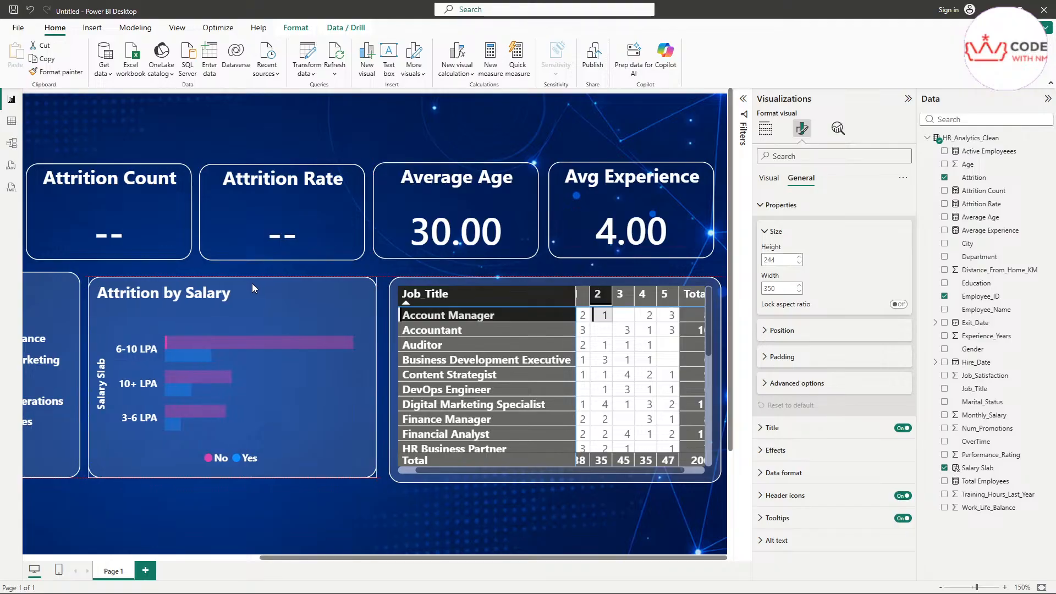
{"action": "left_click_drag", "start_coordinate": [516, 278], "coordinate": [512, 279]}
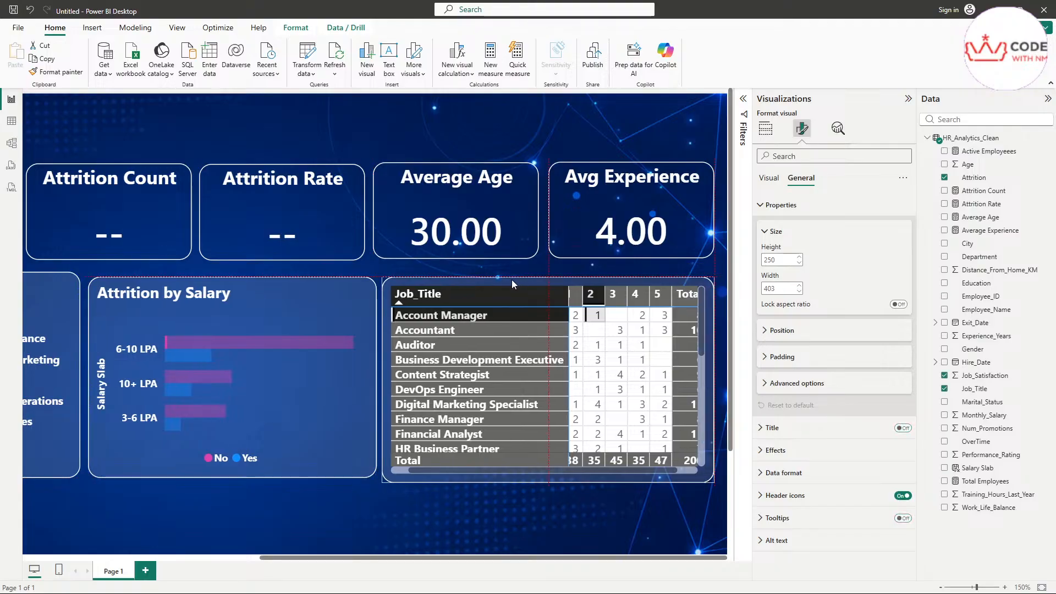
Step: Widen the matrix to 407 so its Total column shows, then check its position values
{"action": "double_click", "coordinate": [782, 289]}
{"action": "type", "text": "407"}
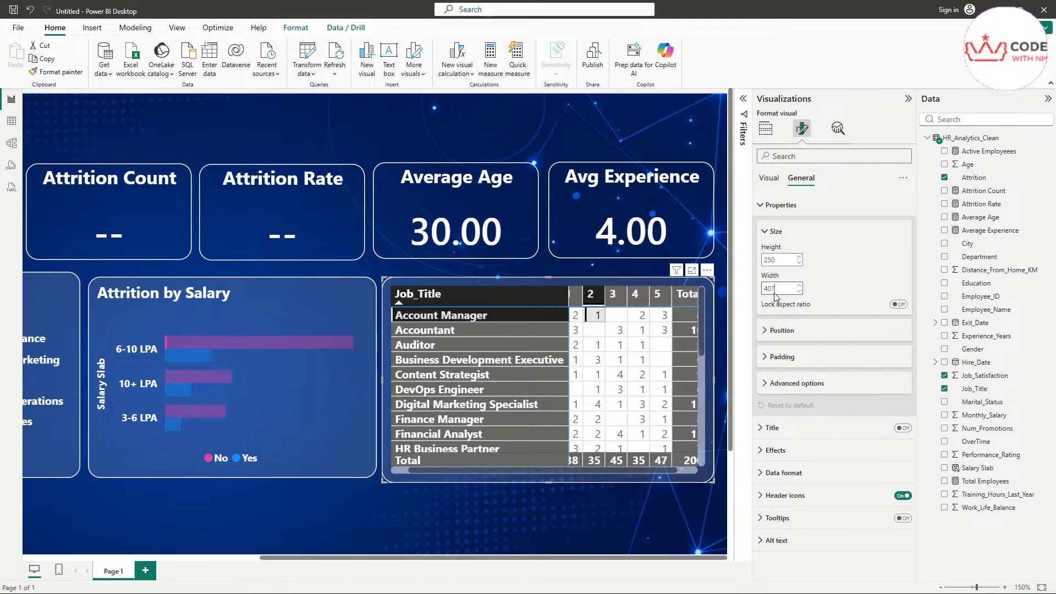
{"action": "key", "text": "Return"}
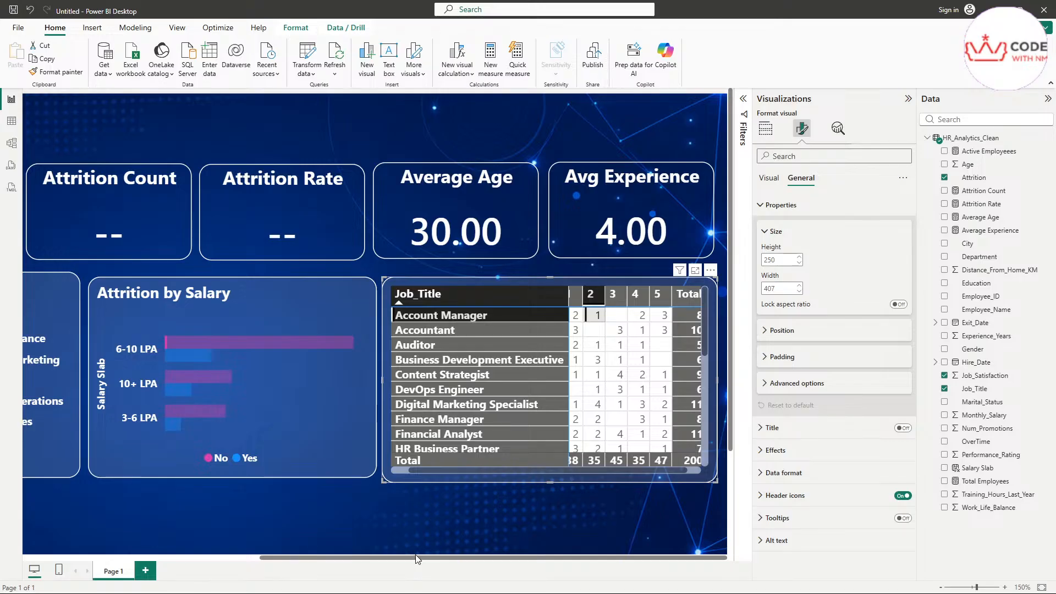
{"action": "left_click_drag", "start_coordinate": [448, 470], "coordinate": [655, 473]}
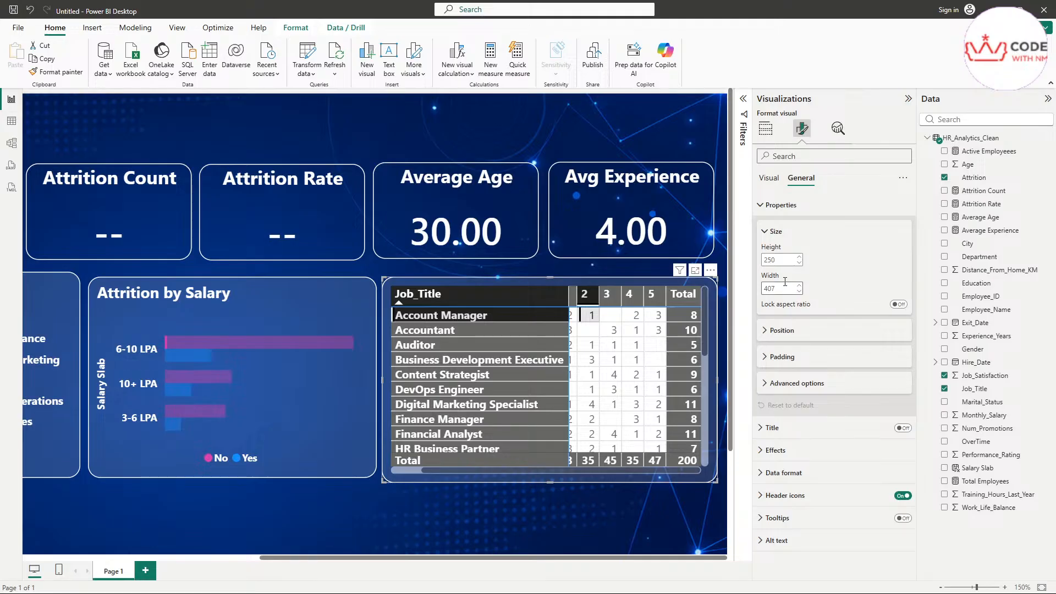
{"action": "left_click", "coordinate": [772, 231]}
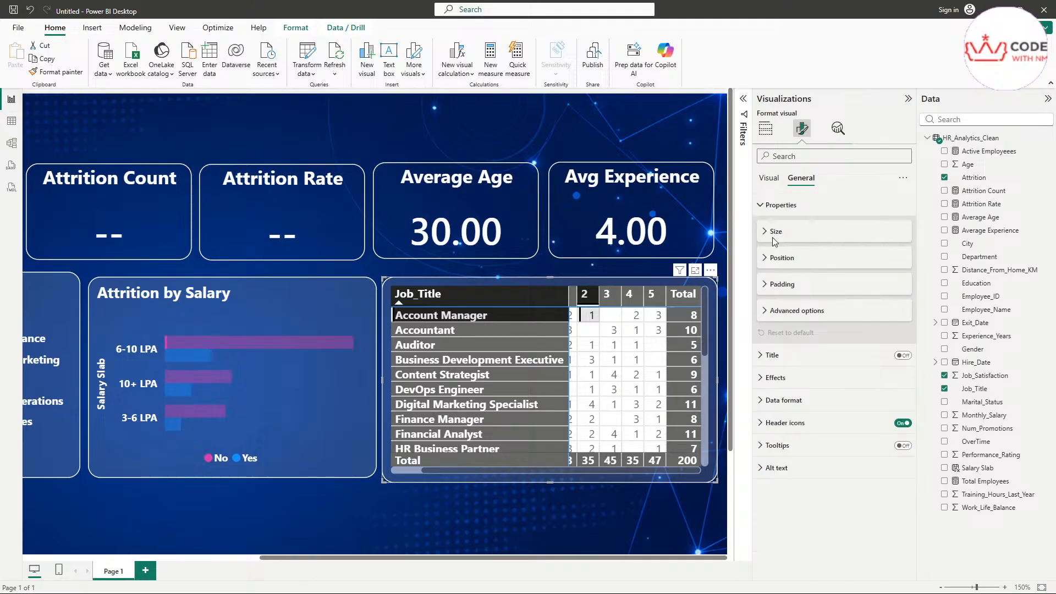
{"action": "left_click", "coordinate": [782, 258]}
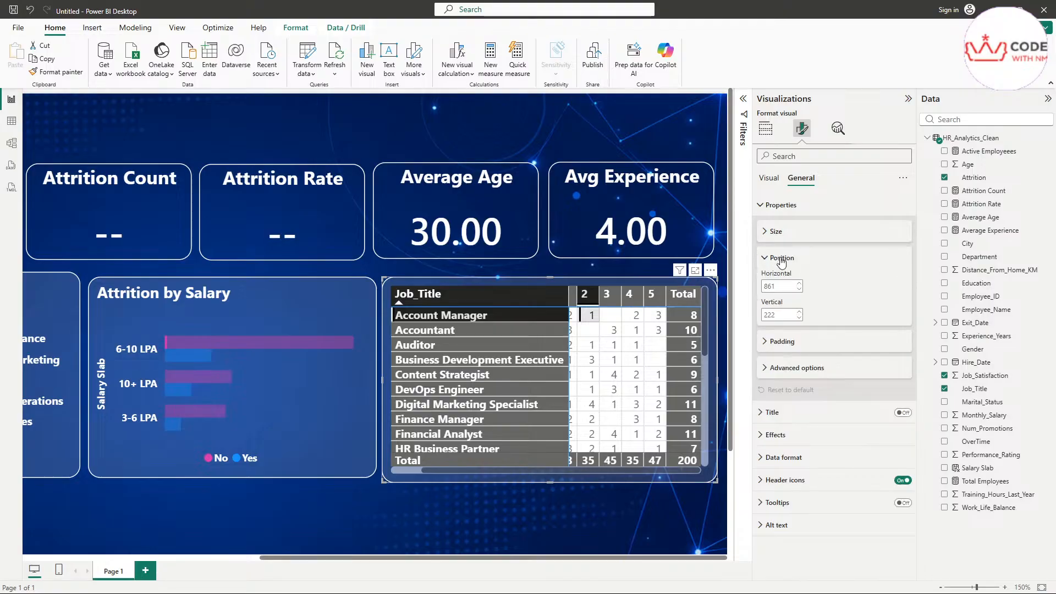
{"action": "left_click", "coordinate": [781, 259]}
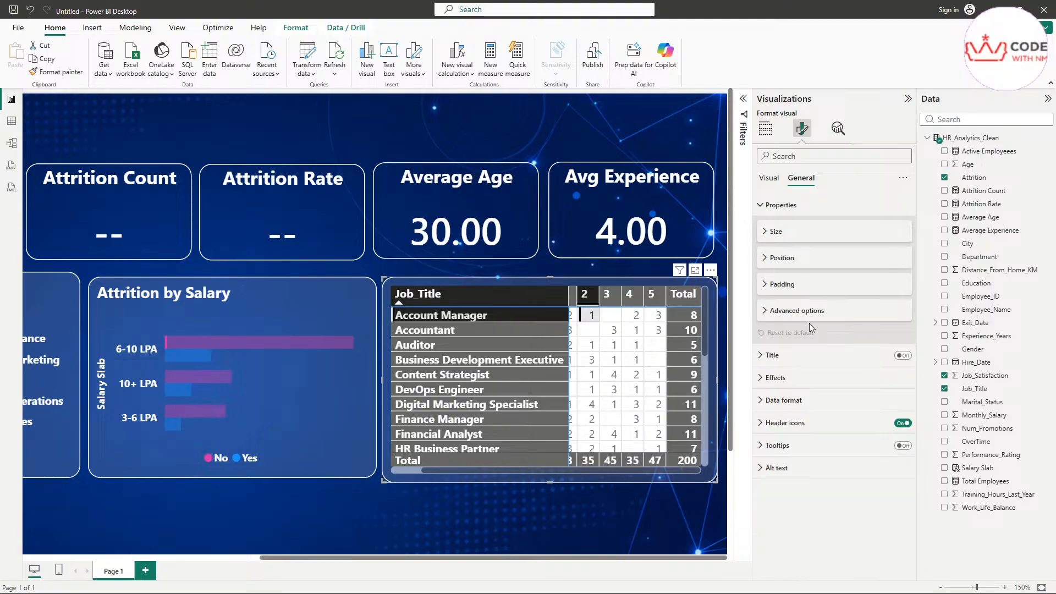
{"action": "left_click", "coordinate": [817, 362]}
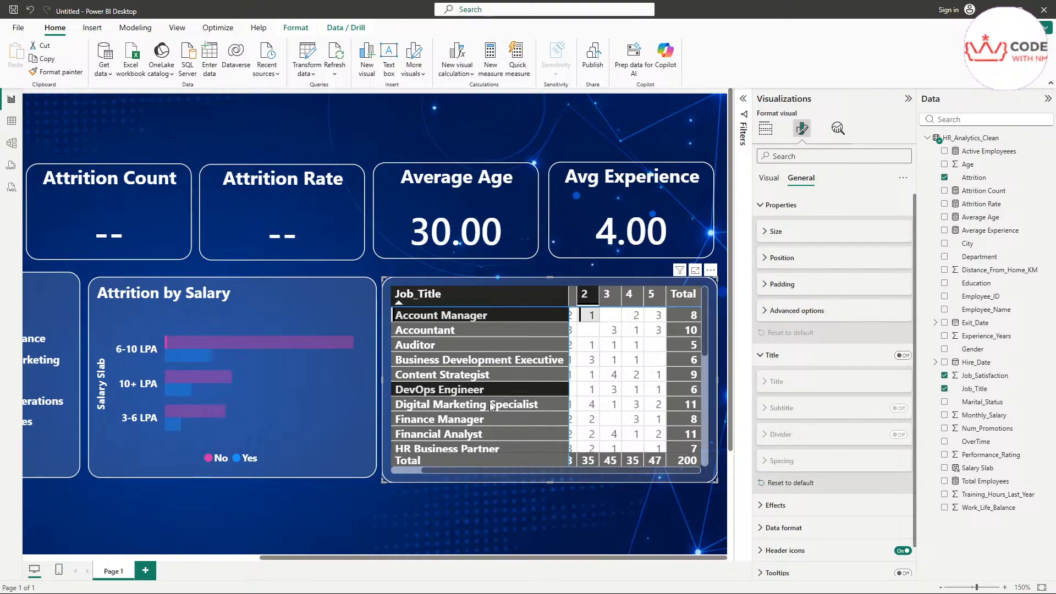
{"action": "left_click", "coordinate": [288, 461]}
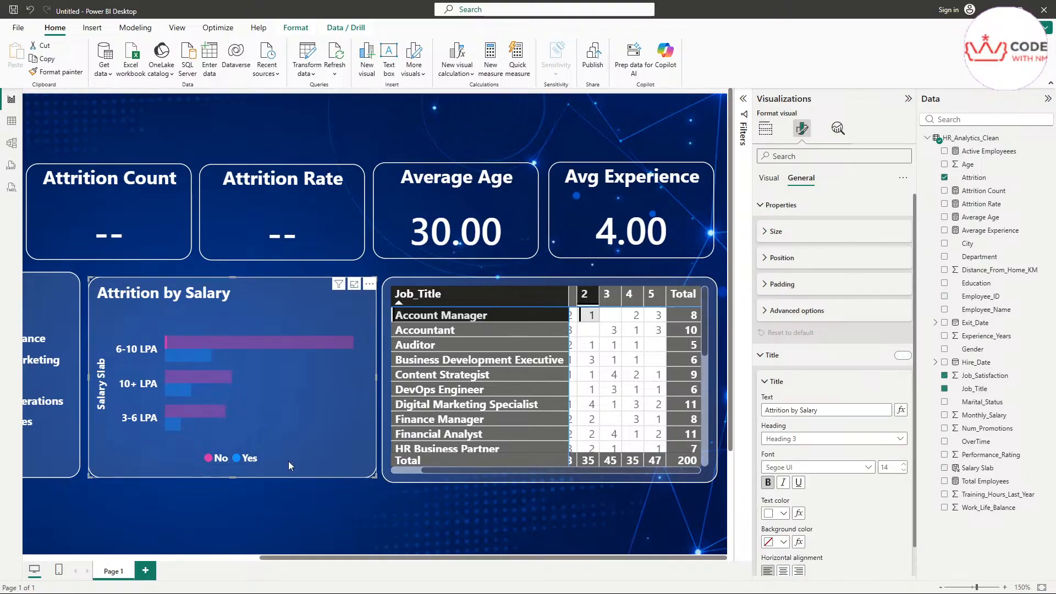
{"action": "left_click", "coordinate": [500, 279]}
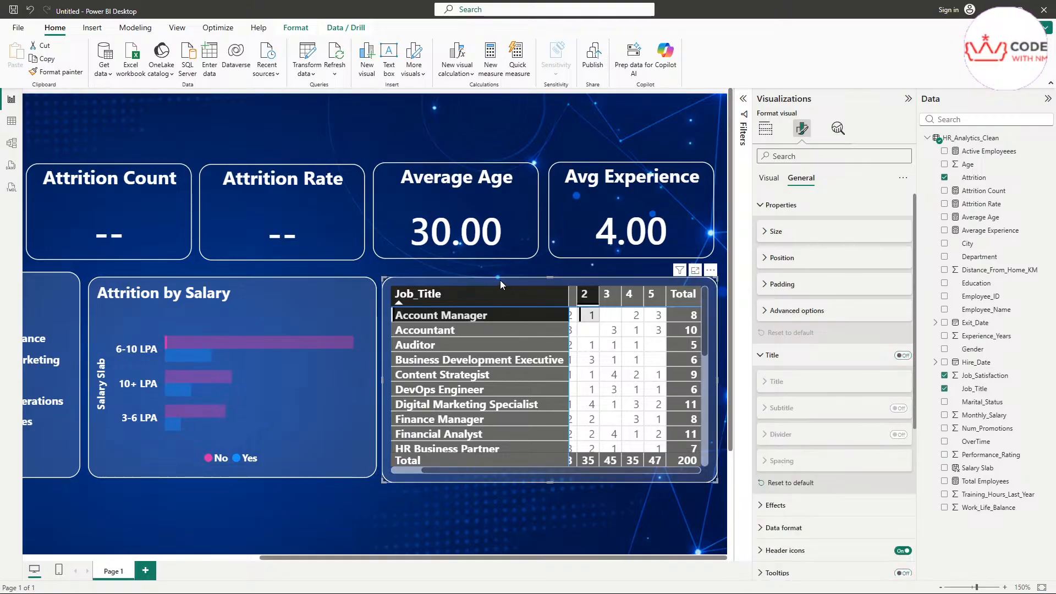
{"action": "scroll", "coordinate": [524, 415], "scroll_direction": "down", "scroll_amount": 5}
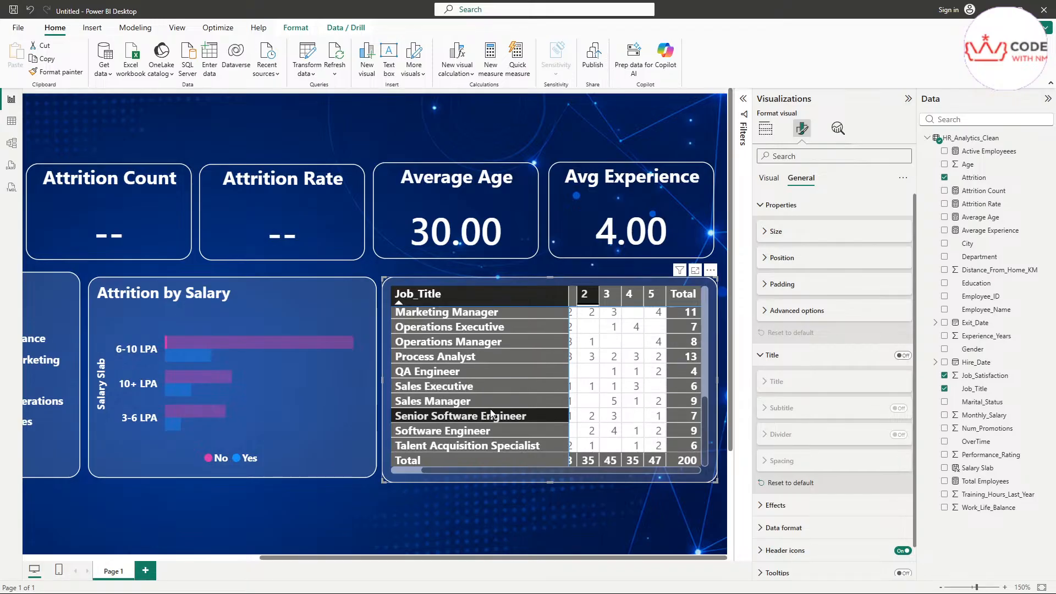
{"action": "scroll", "coordinate": [490, 408], "scroll_direction": "up", "scroll_amount": 5}
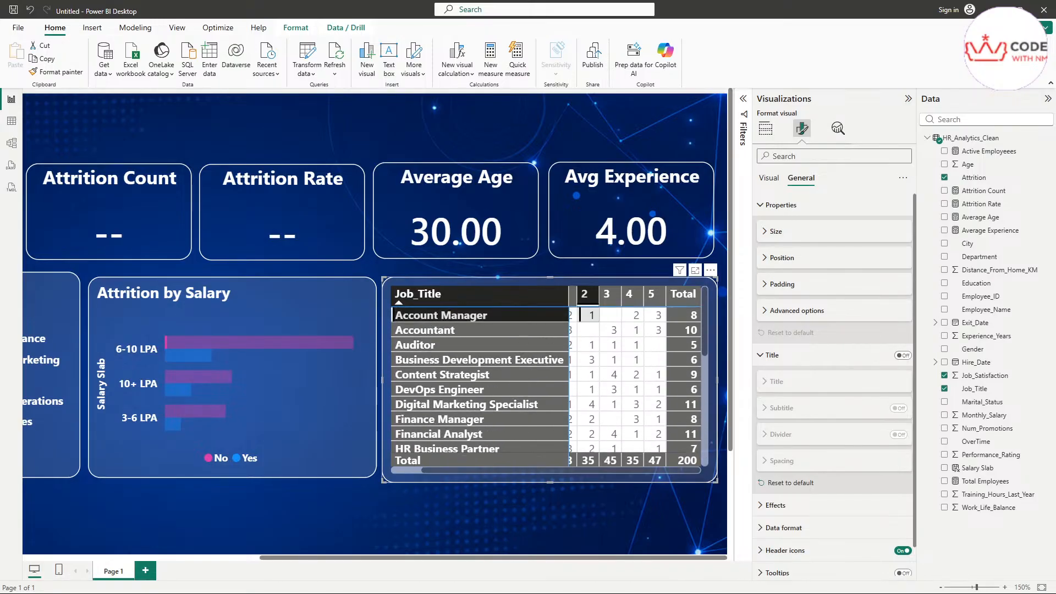
{"action": "key", "text": "alt+Tab"}
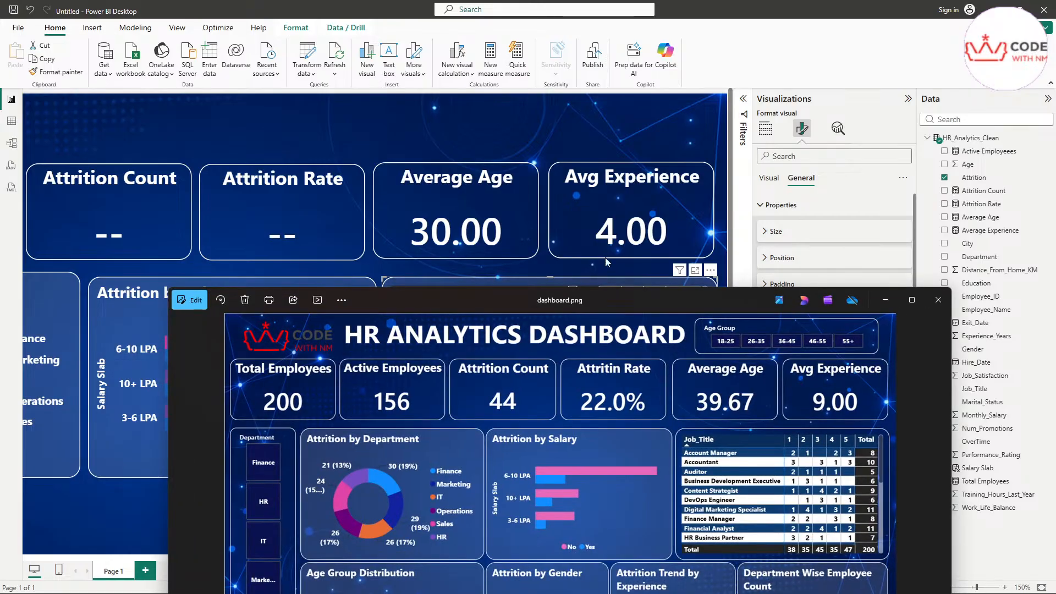
{"action": "left_click_drag", "start_coordinate": [673, 296], "coordinate": [525, 199]}
{"action": "scroll", "coordinate": [676, 366], "scroll_direction": "up", "scroll_amount": 5}
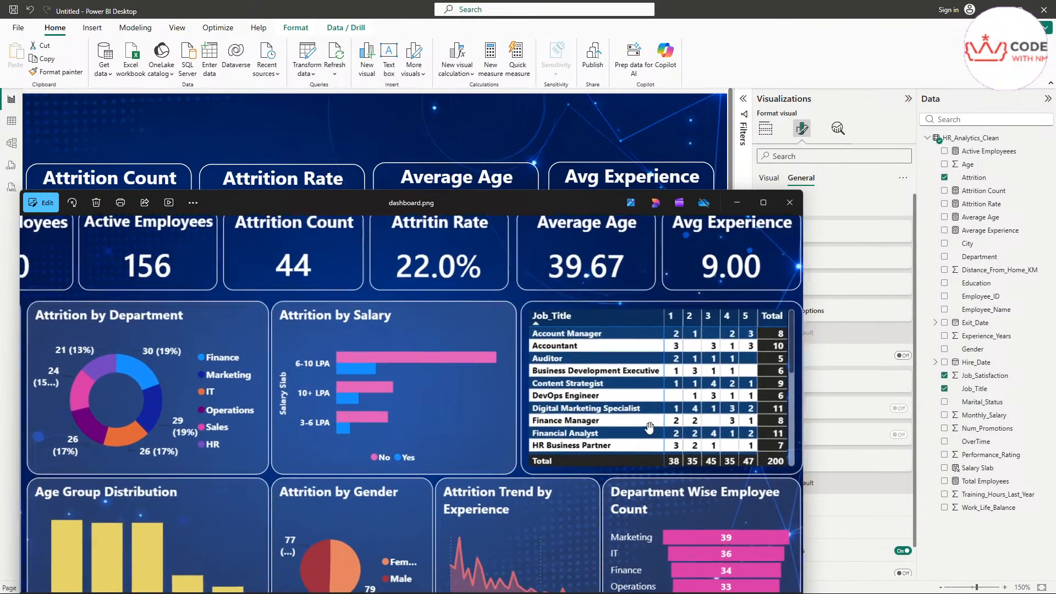
{"action": "scroll", "coordinate": [583, 438], "scroll_direction": "up", "scroll_amount": 3}
{"action": "scroll", "coordinate": [590, 436], "scroll_direction": "down", "scroll_amount": 2}
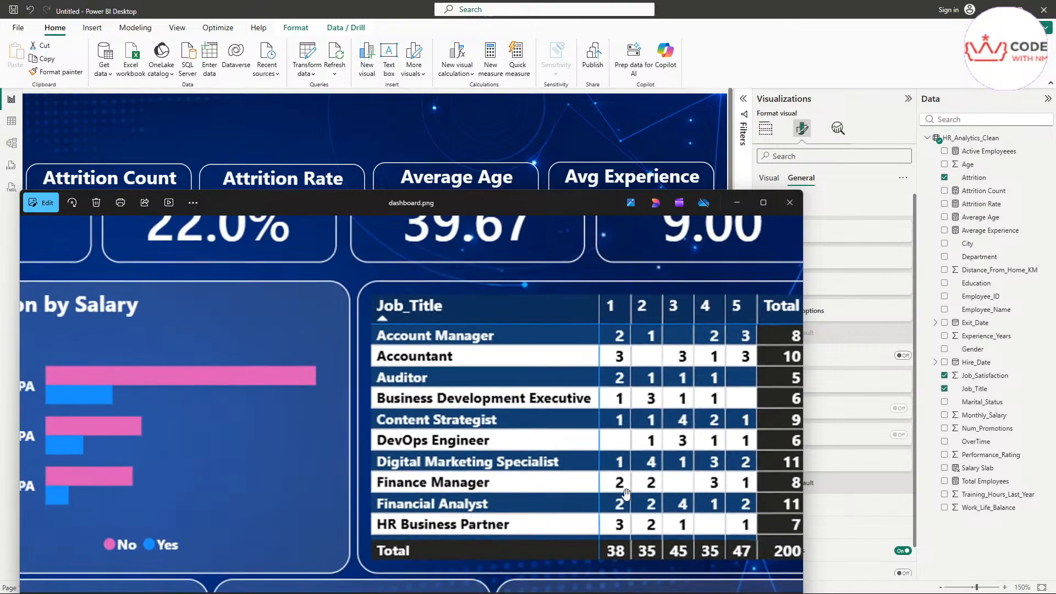
Step: Close the reference image and expand the matrix's Values formatting card on the Visual tab
{"action": "left_click", "coordinate": [737, 202]}
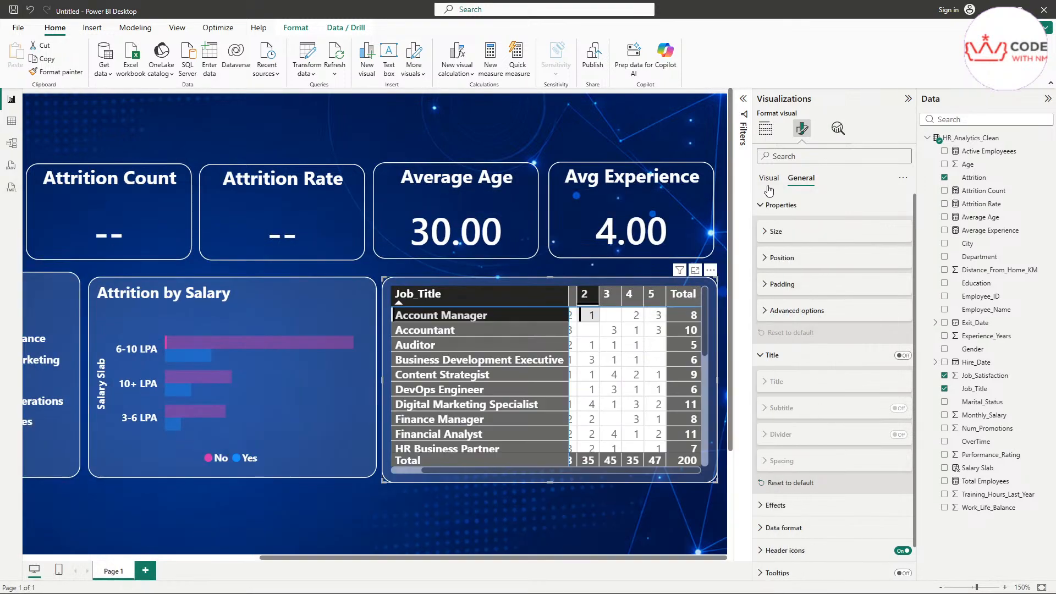
{"action": "left_click", "coordinate": [790, 318]}
{"action": "left_click", "coordinate": [781, 340]}
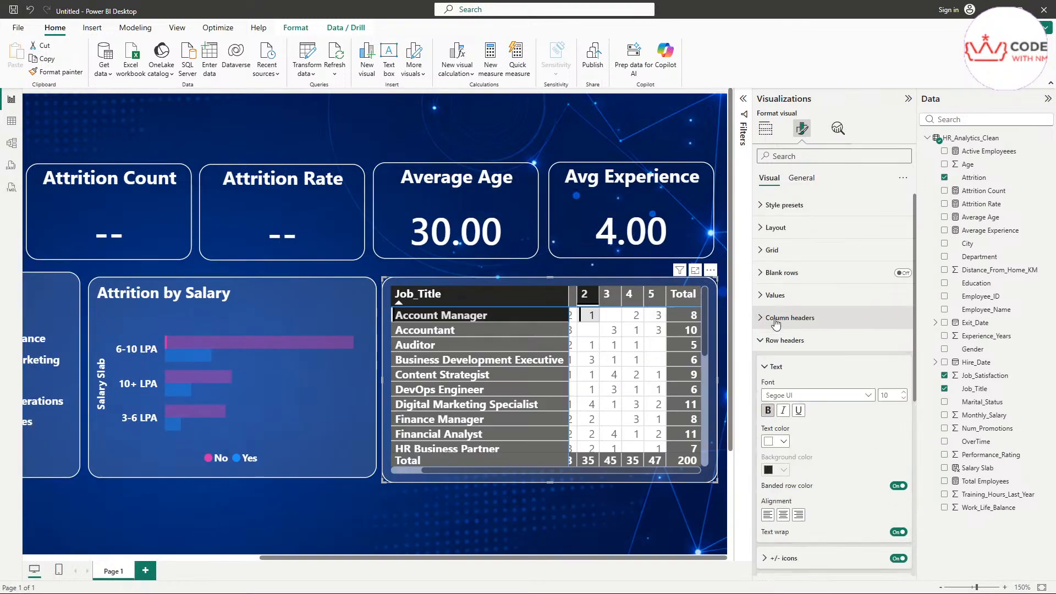
{"action": "left_click", "coordinate": [777, 366]}
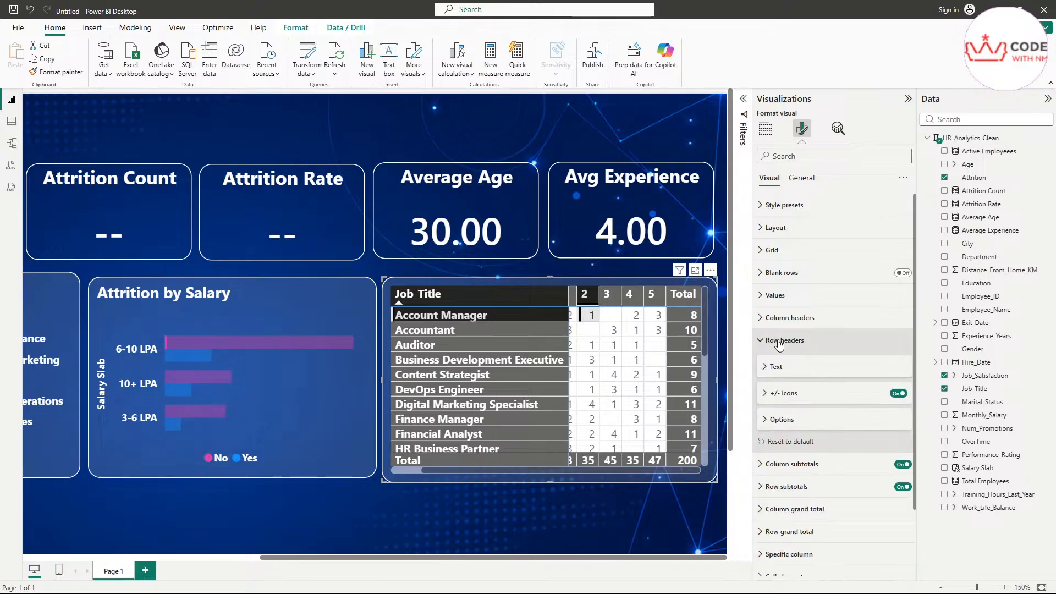
{"action": "left_click", "coordinate": [784, 340]}
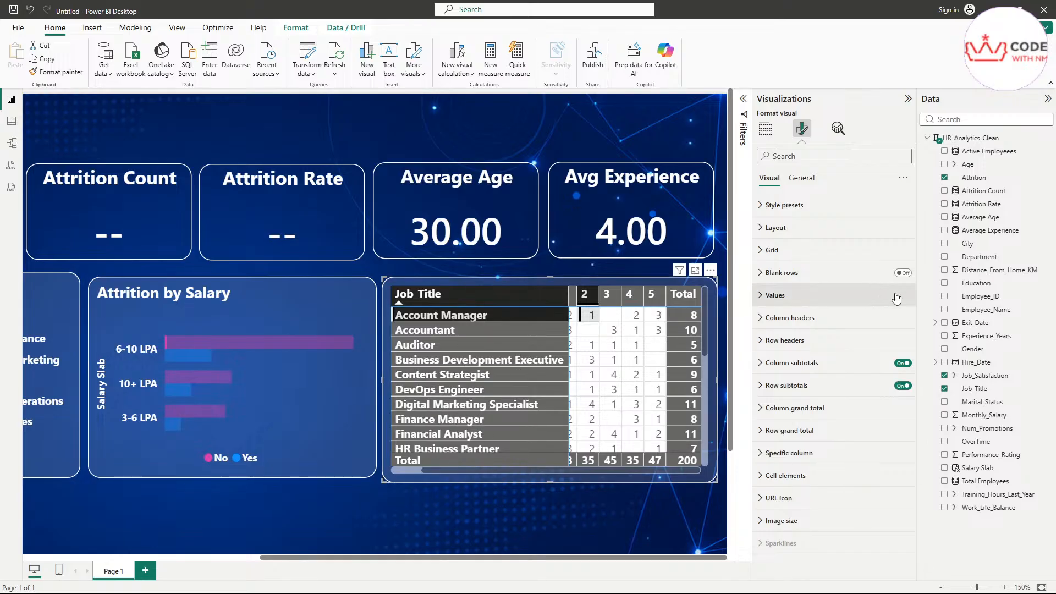
{"action": "left_click", "coordinate": [781, 300]}
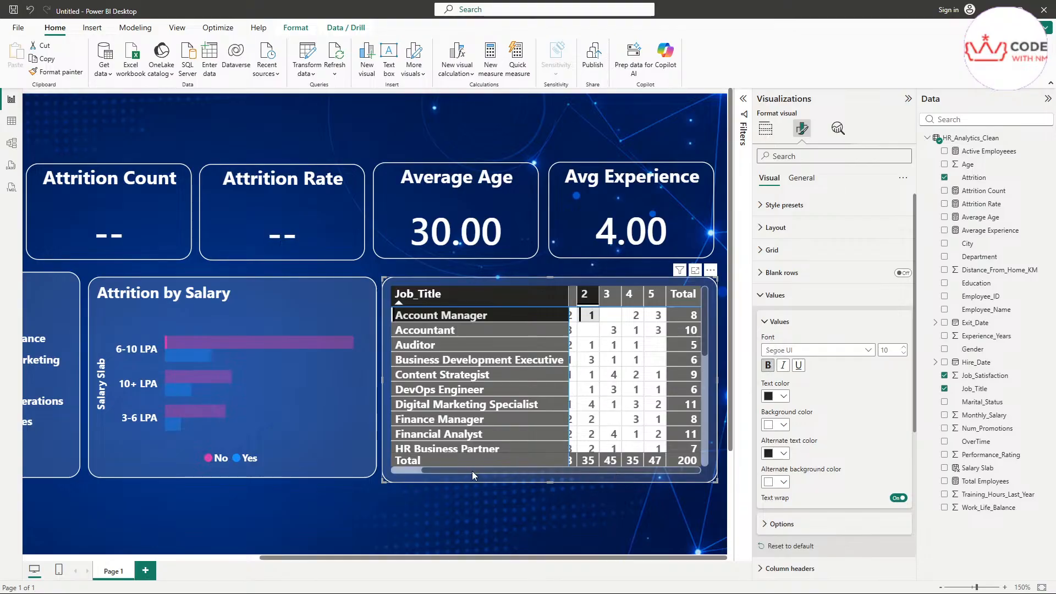
{"action": "left_click_drag", "start_coordinate": [456, 468], "coordinate": [421, 471]}
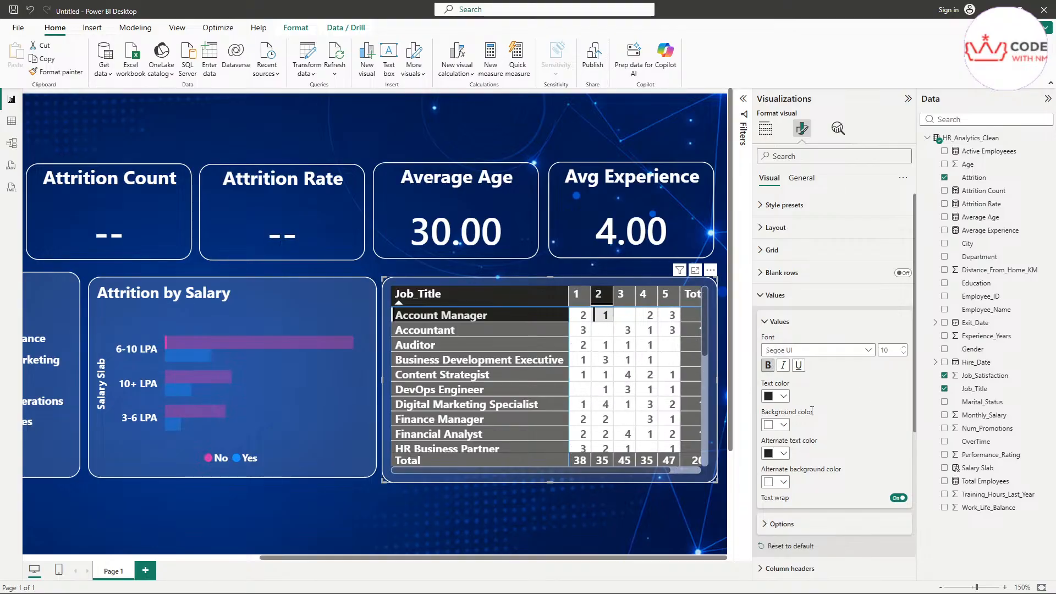
{"action": "scroll", "coordinate": [799, 407], "scroll_direction": "down", "scroll_amount": 2}
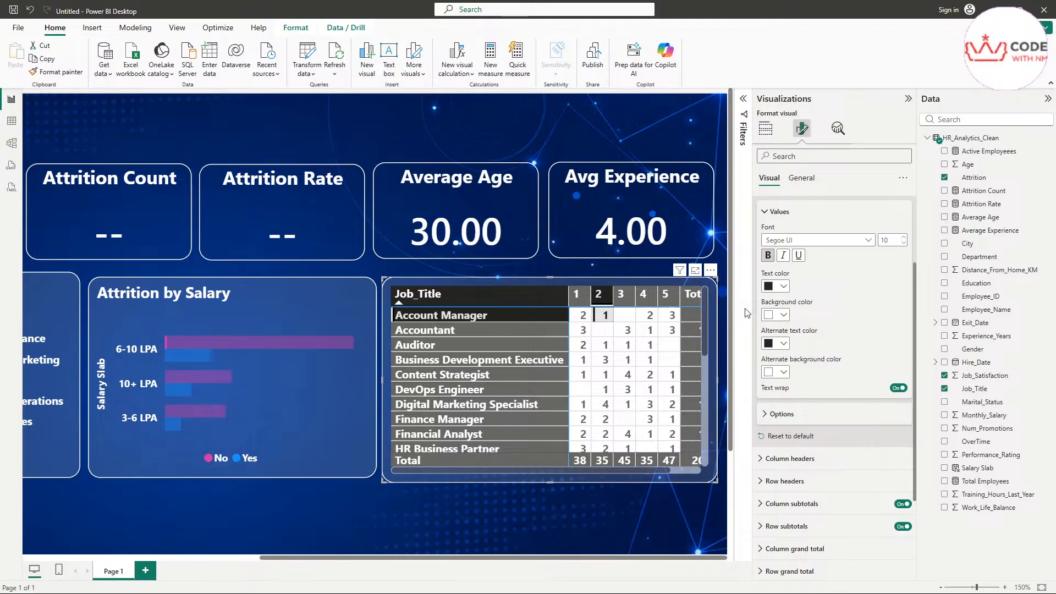
Step: Set the matrix value text colour to the copied dark blue hex
{"action": "left_click", "coordinate": [781, 286]}
{"action": "left_click", "coordinate": [798, 501]}
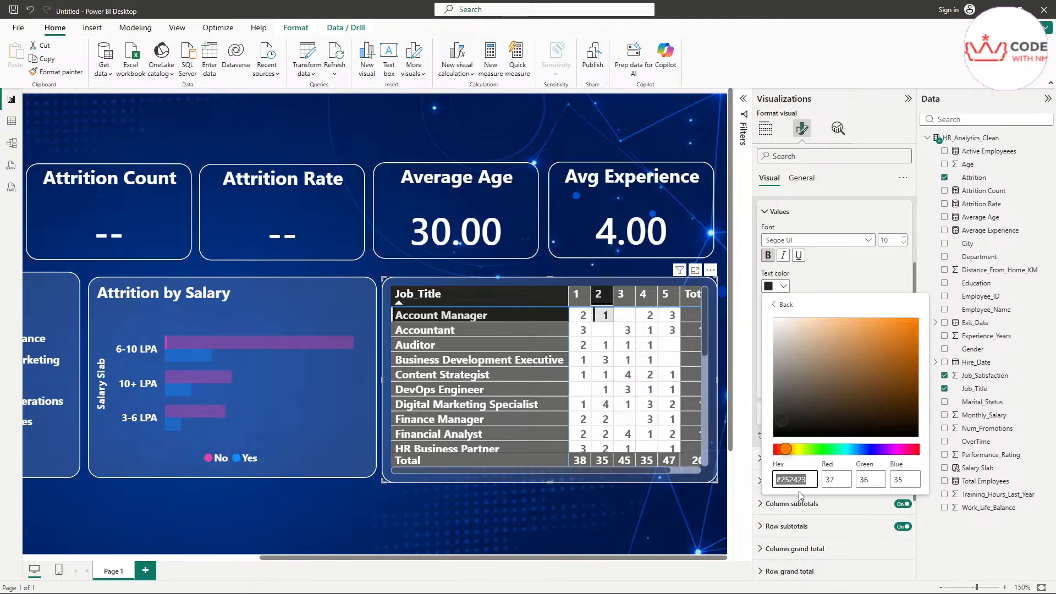
{"action": "key", "text": "ctrl+v"}
{"action": "left_click", "coordinate": [834, 276]}
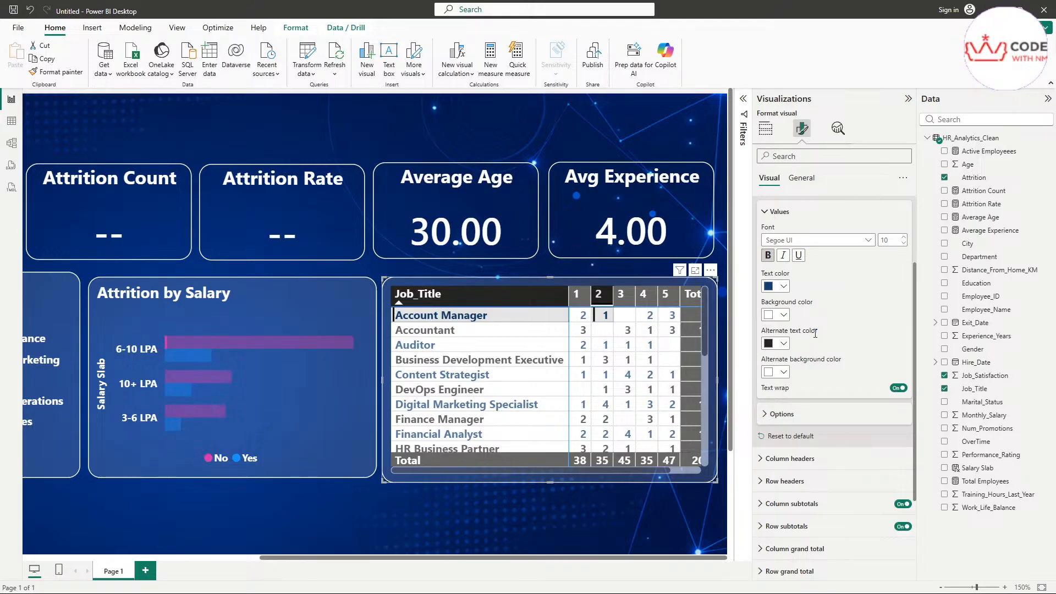
Step: Make the alternate row text black and collapse the Values settings
{"action": "left_click", "coordinate": [783, 346]}
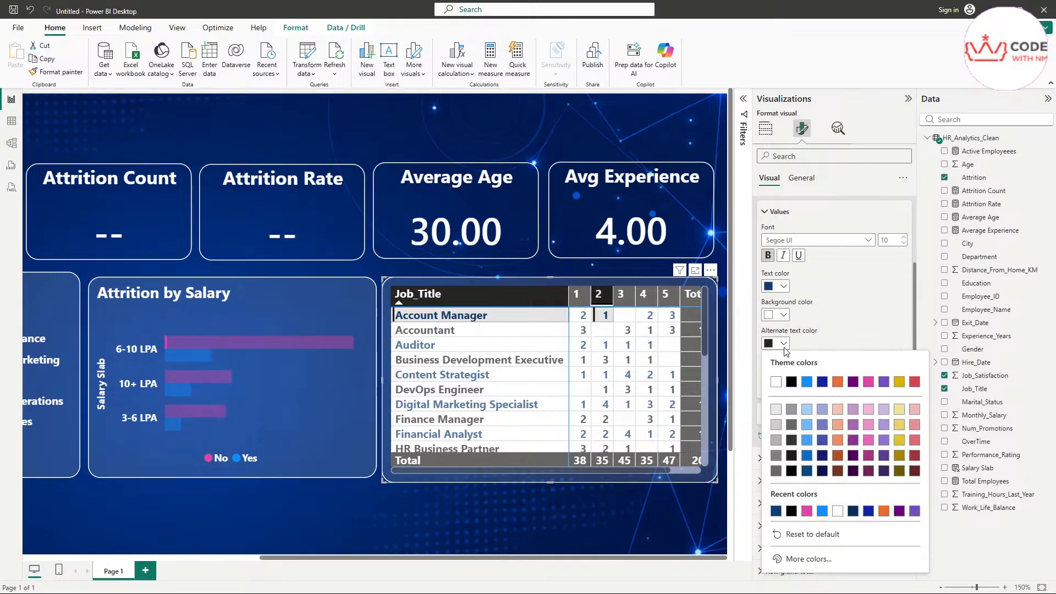
{"action": "left_click", "coordinate": [790, 380]}
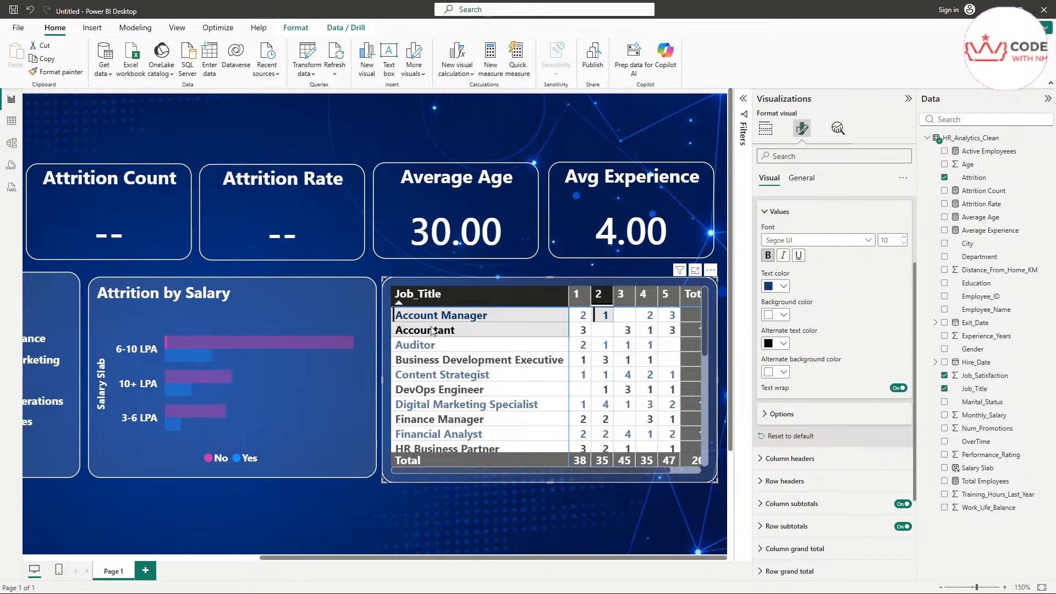
{"action": "scroll", "coordinate": [561, 396], "scroll_direction": "up", "scroll_amount": 3}
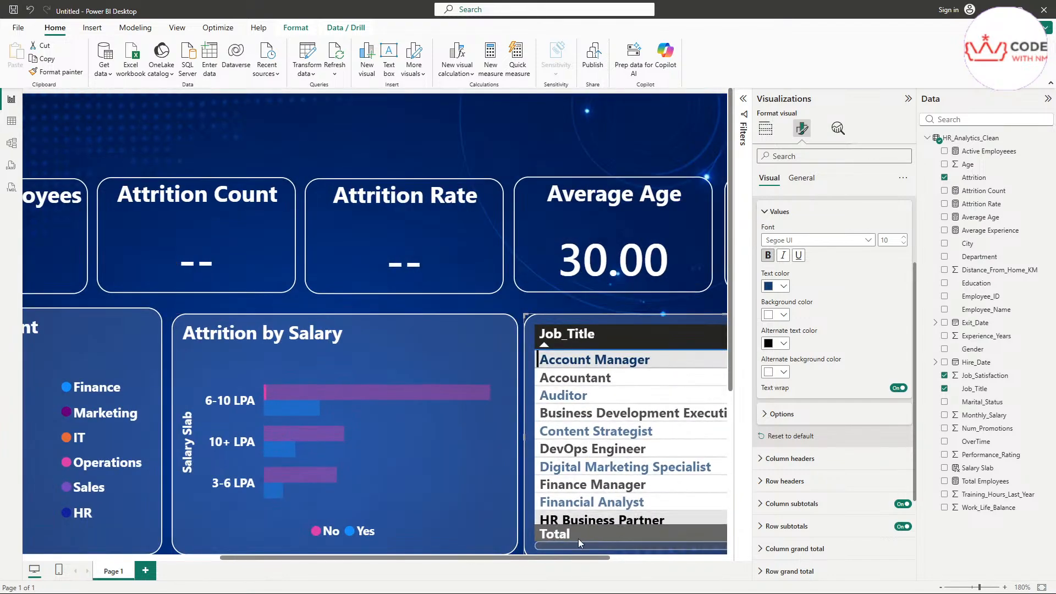
{"action": "scroll", "coordinate": [561, 395], "scroll_direction": "right", "scroll_amount": 3}
{"action": "scroll", "coordinate": [480, 396], "scroll_direction": "down", "scroll_amount": 3}
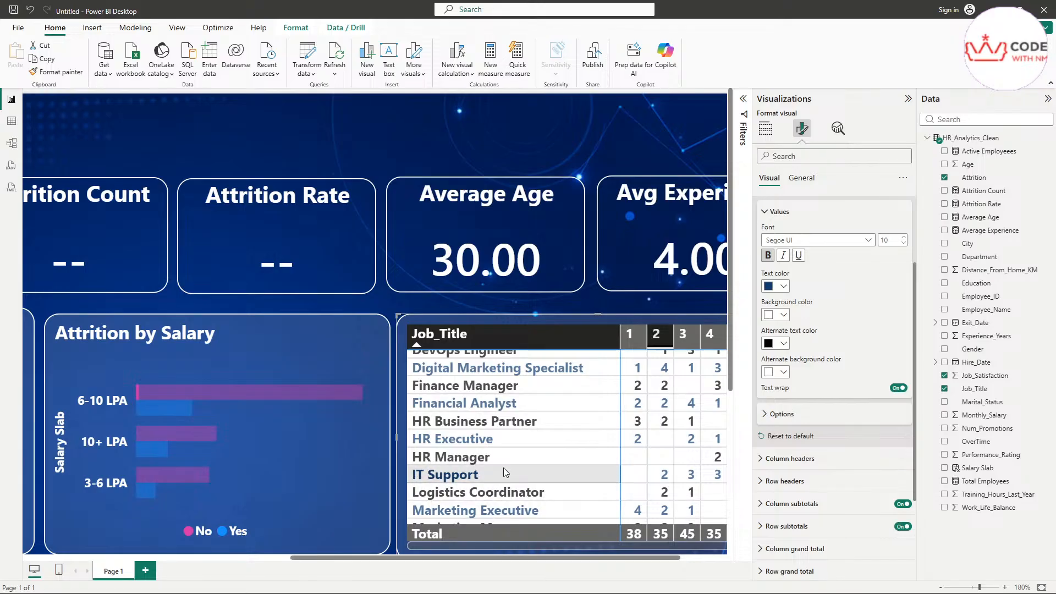
{"action": "scroll", "coordinate": [503, 468], "scroll_direction": "up", "scroll_amount": 3}
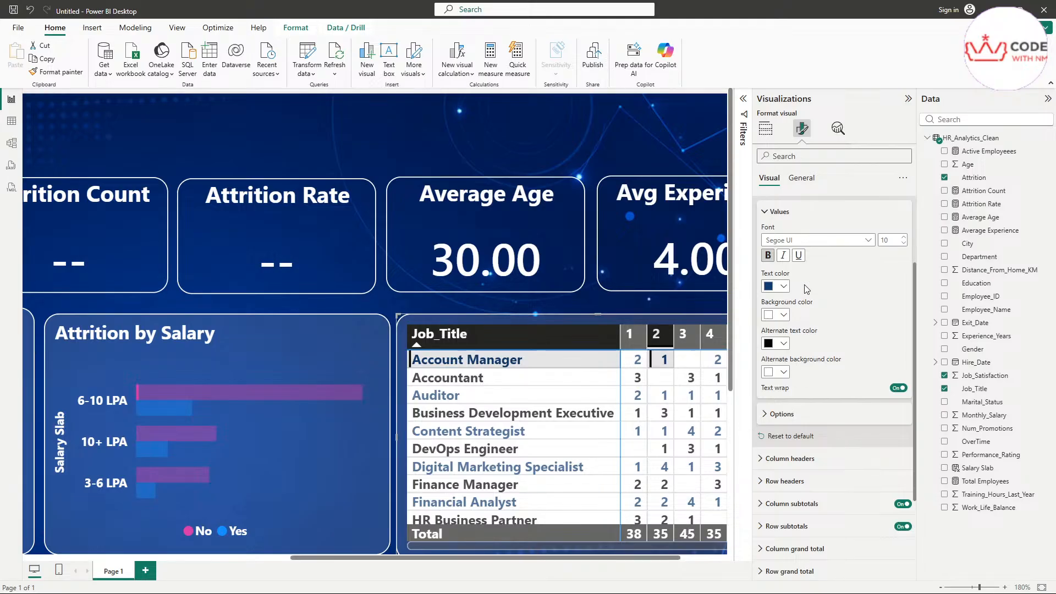
{"action": "left_click", "coordinate": [778, 212]}
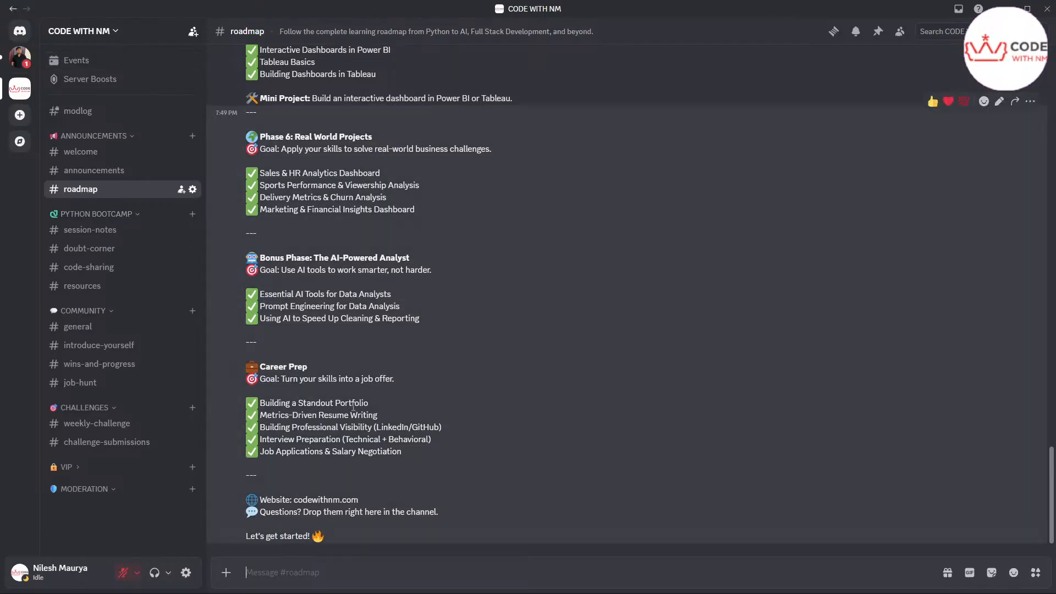
Step: Read the portfolio, resume and interview items under Career Prep, then move Discord off screen
{"action": "left_click_drag", "start_coordinate": [262, 361], "coordinate": [363, 450]}
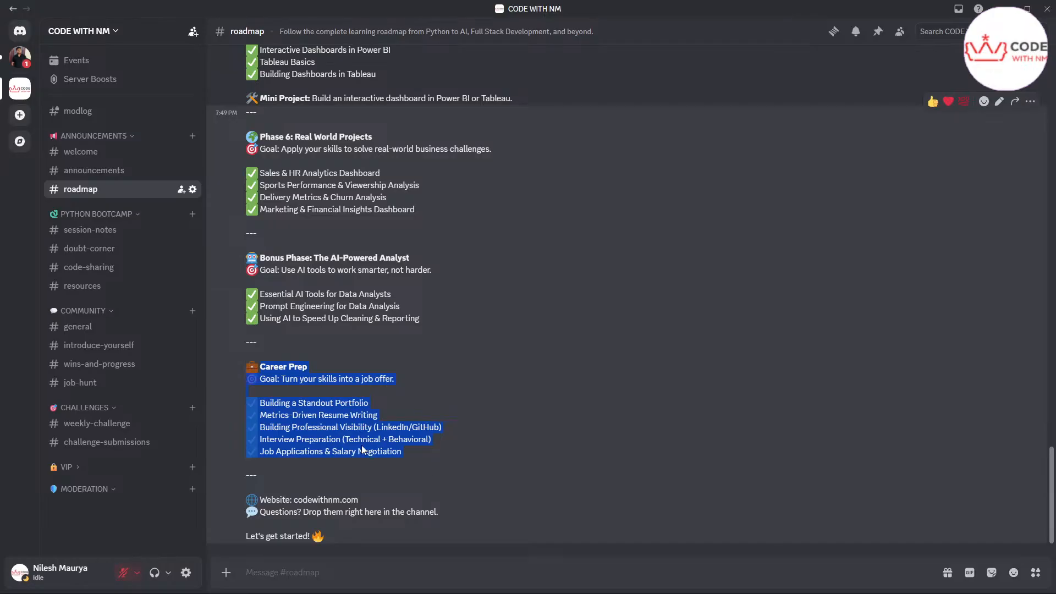
{"action": "left_click", "coordinate": [368, 398]}
{"action": "triple_click", "coordinate": [367, 398]}
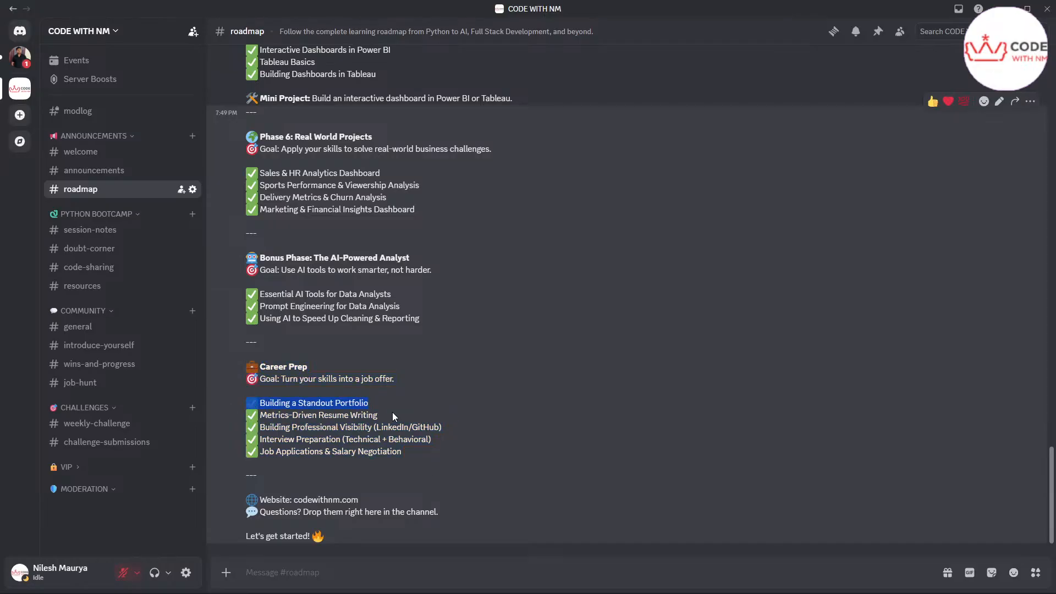
{"action": "left_click_drag", "start_coordinate": [385, 416], "coordinate": [290, 414]}
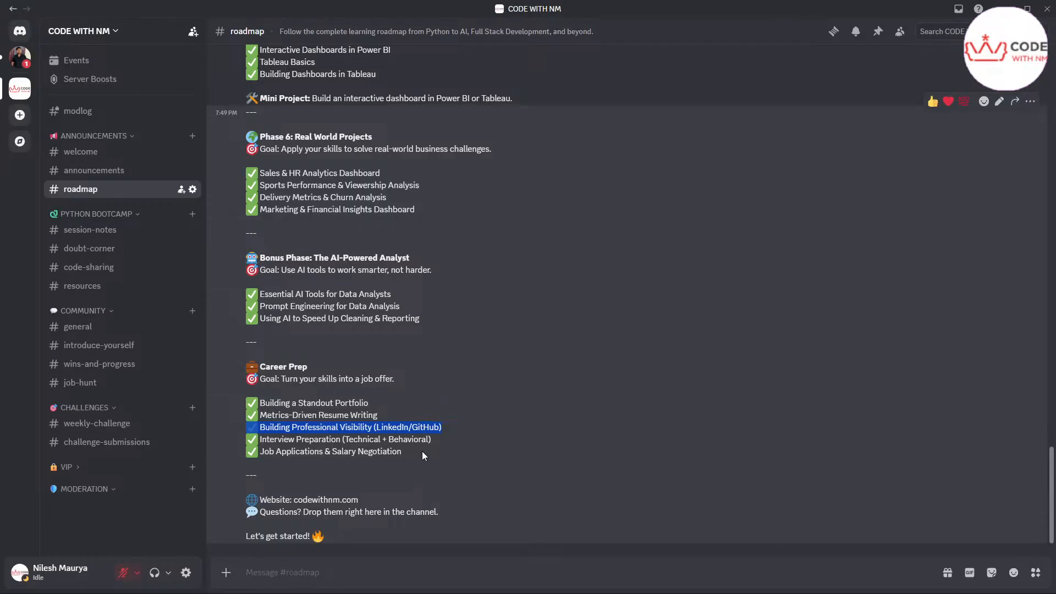
{"action": "left_click", "coordinate": [308, 442]}
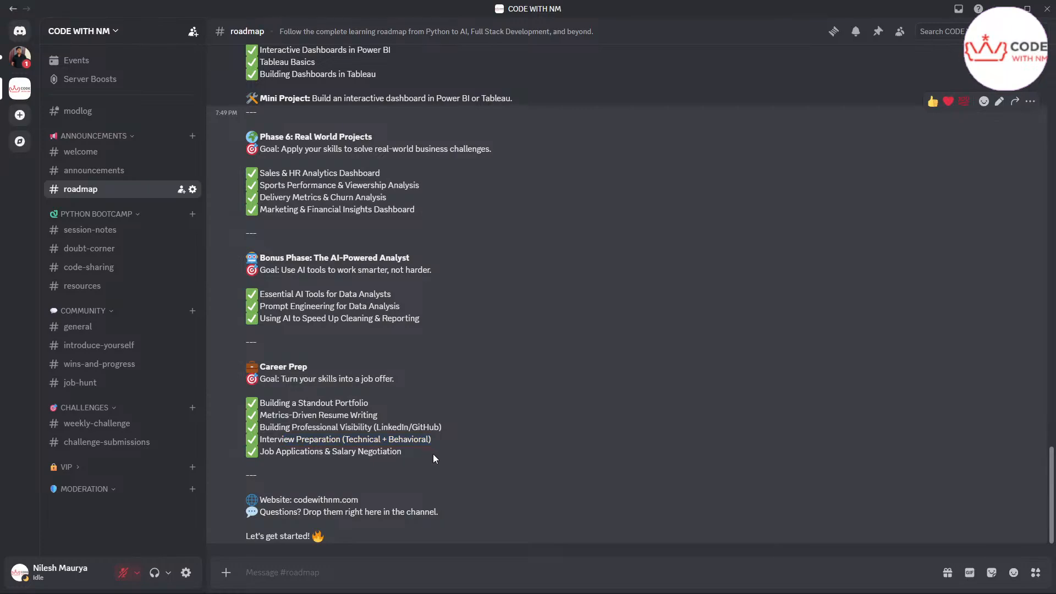
{"action": "left_click_drag", "start_coordinate": [433, 454], "coordinate": [303, 442]}
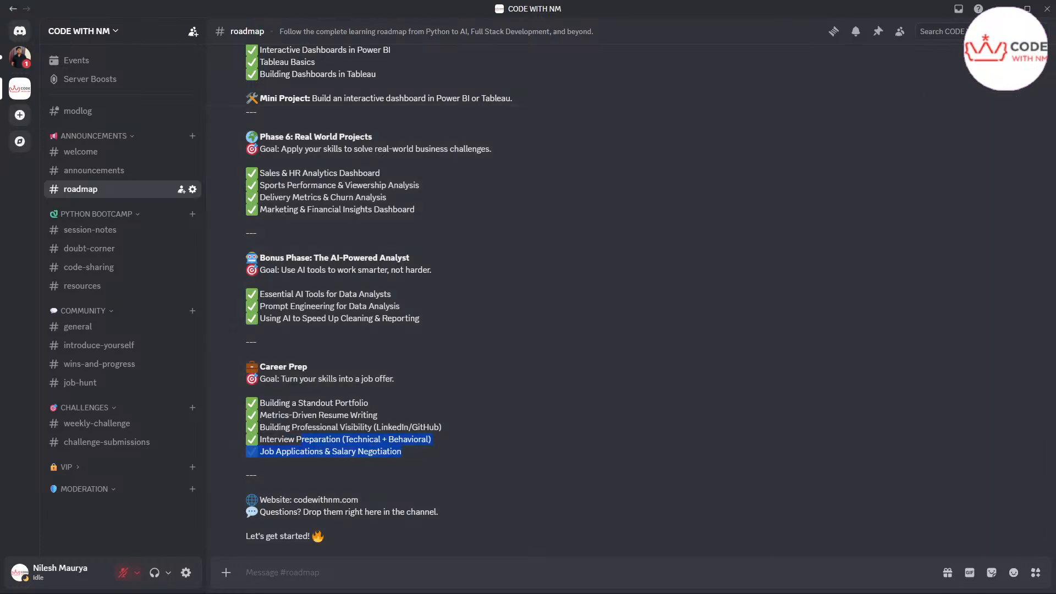
{"action": "left_click_drag", "start_coordinate": [640, 6], "coordinate": [1055, 297]}
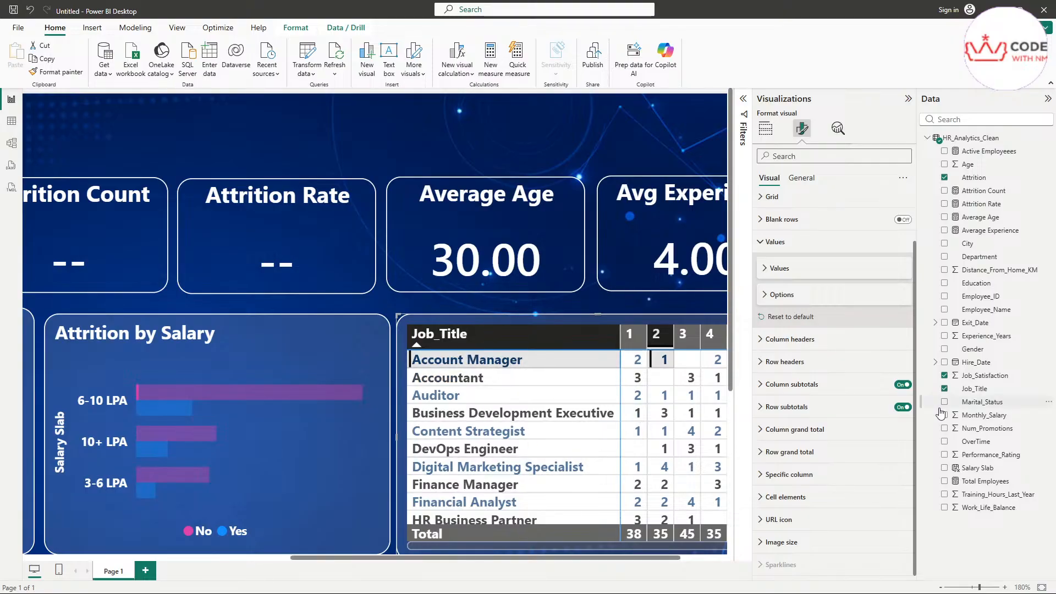
{"action": "scroll", "coordinate": [815, 500], "scroll_direction": "up", "scroll_amount": 1}
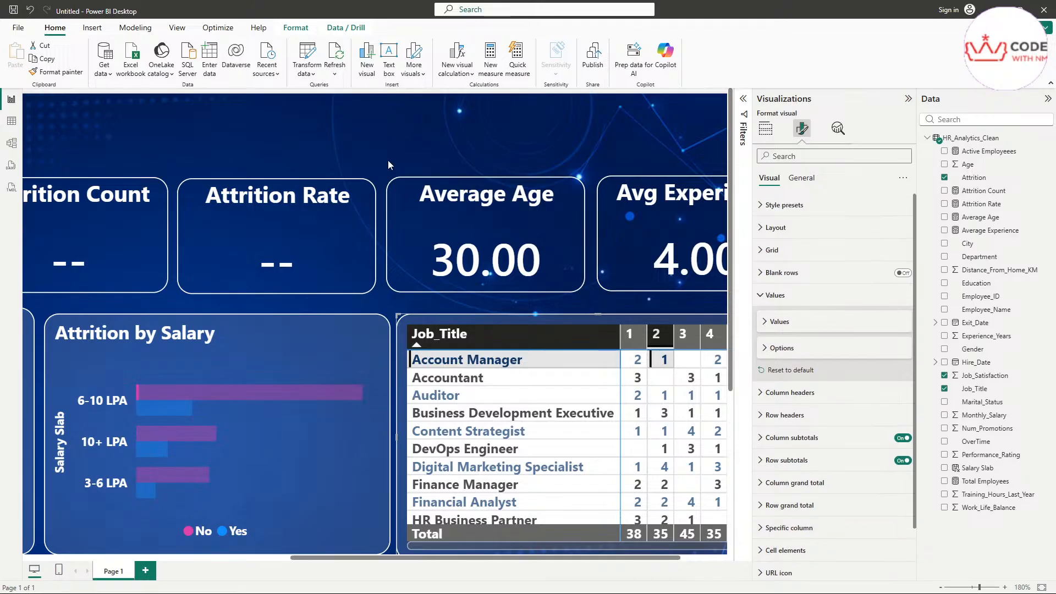
{"action": "left_click", "coordinate": [408, 154]}
{"action": "scroll", "coordinate": [408, 154], "scroll_direction": "down", "scroll_amount": 3}
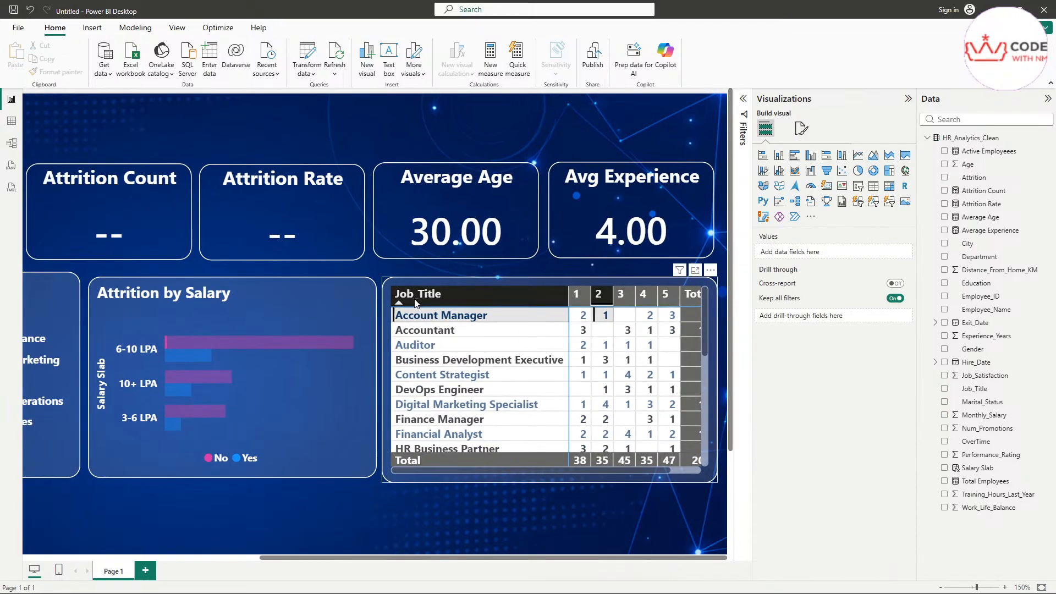
{"action": "scroll", "coordinate": [416, 302], "scroll_direction": "down", "scroll_amount": 1}
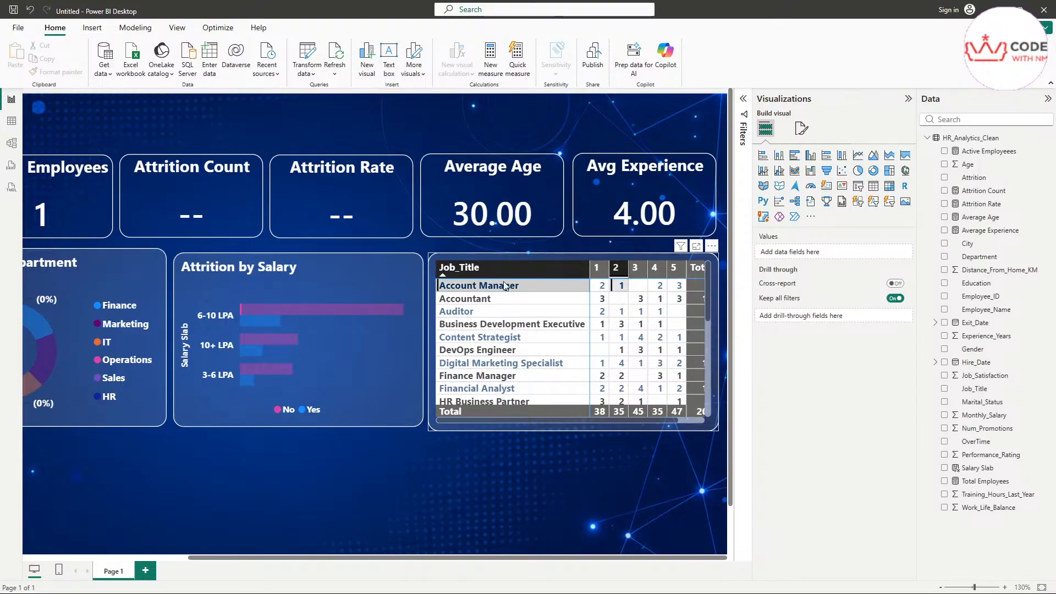
{"action": "left_click", "coordinate": [493, 302]}
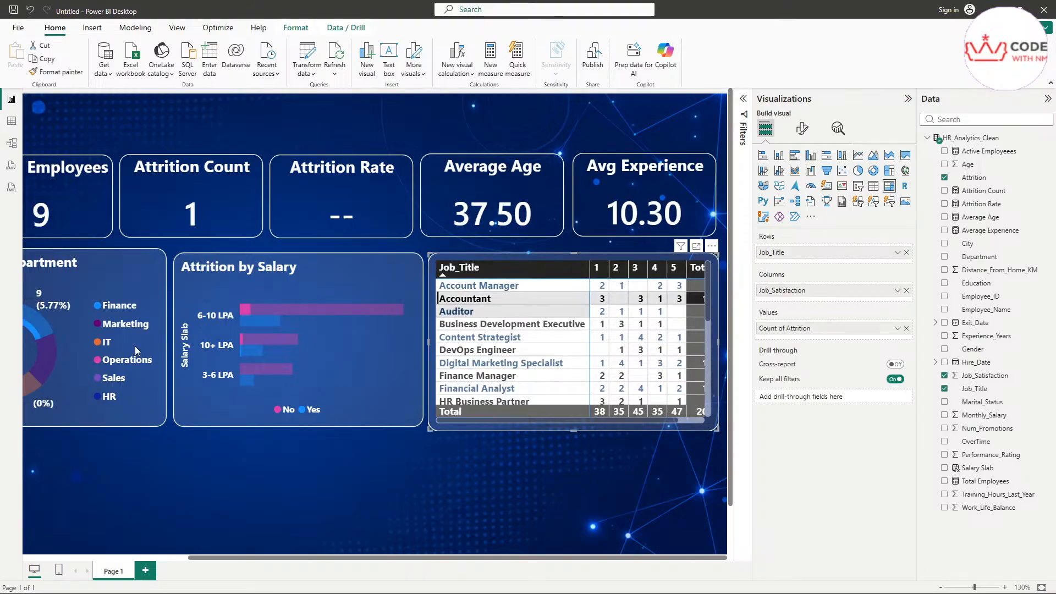
{"action": "left_click", "coordinate": [329, 306]}
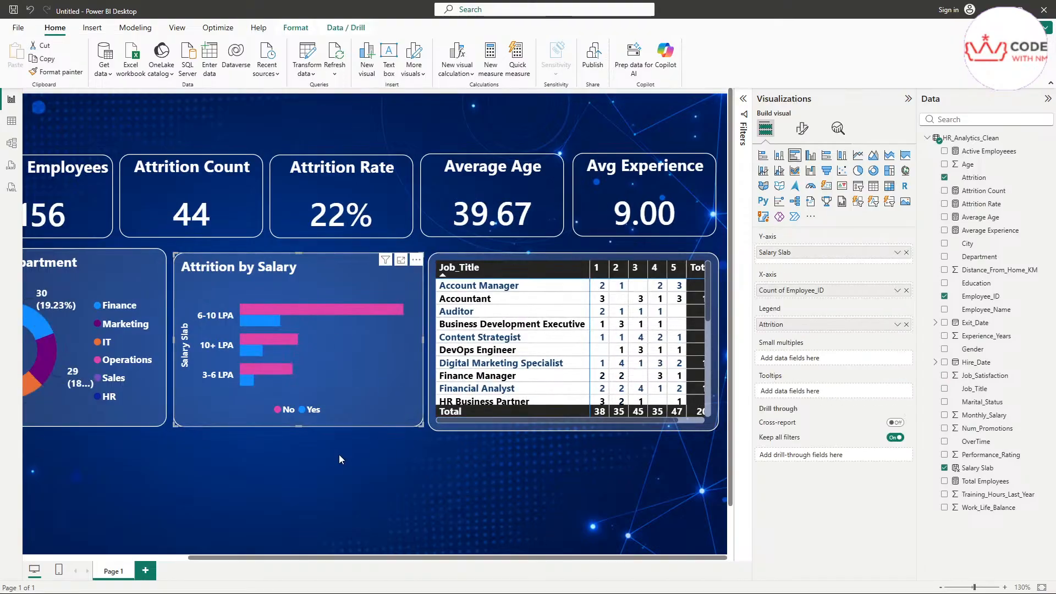
{"action": "scroll", "coordinate": [339, 455], "scroll_direction": "down", "scroll_amount": 2}
{"action": "scroll", "coordinate": [342, 456], "scroll_direction": "down", "scroll_amount": 1}
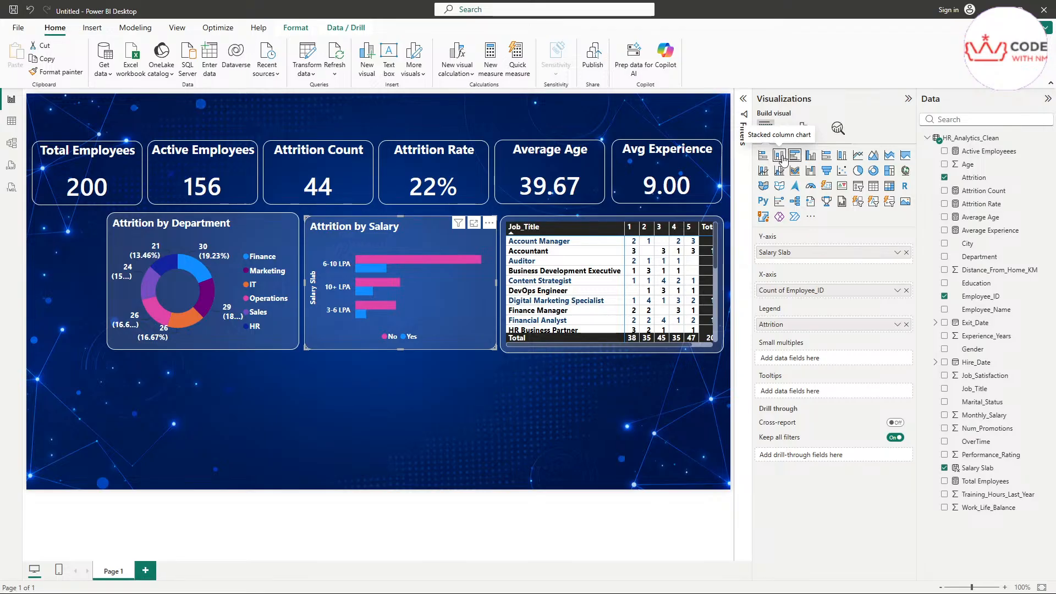
Step: Add a column chart with Total Employees as its Y-axis value
{"action": "left_click", "coordinate": [340, 395]}
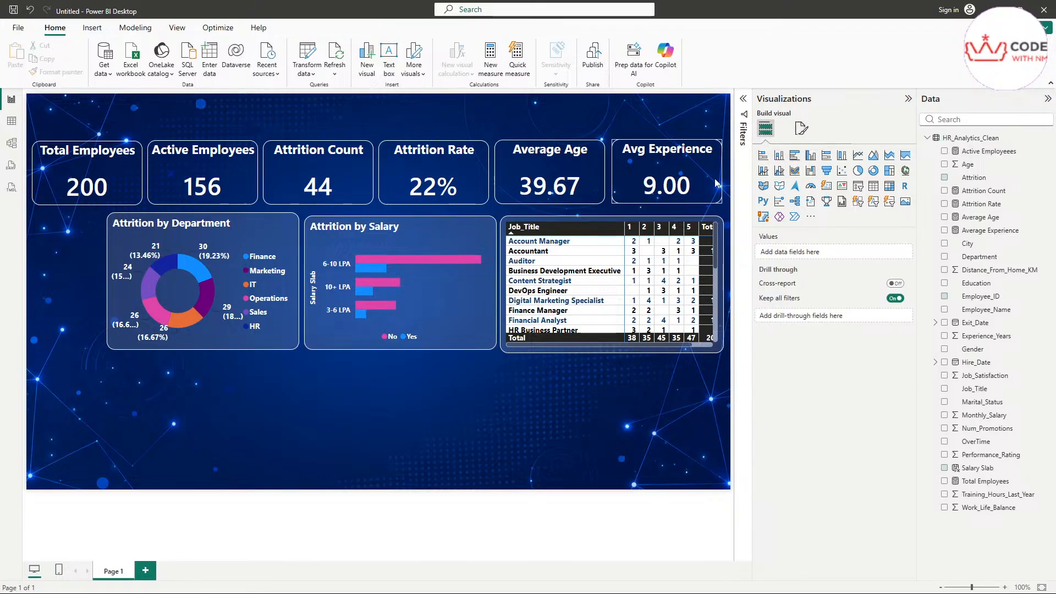
{"action": "left_click", "coordinate": [779, 155]}
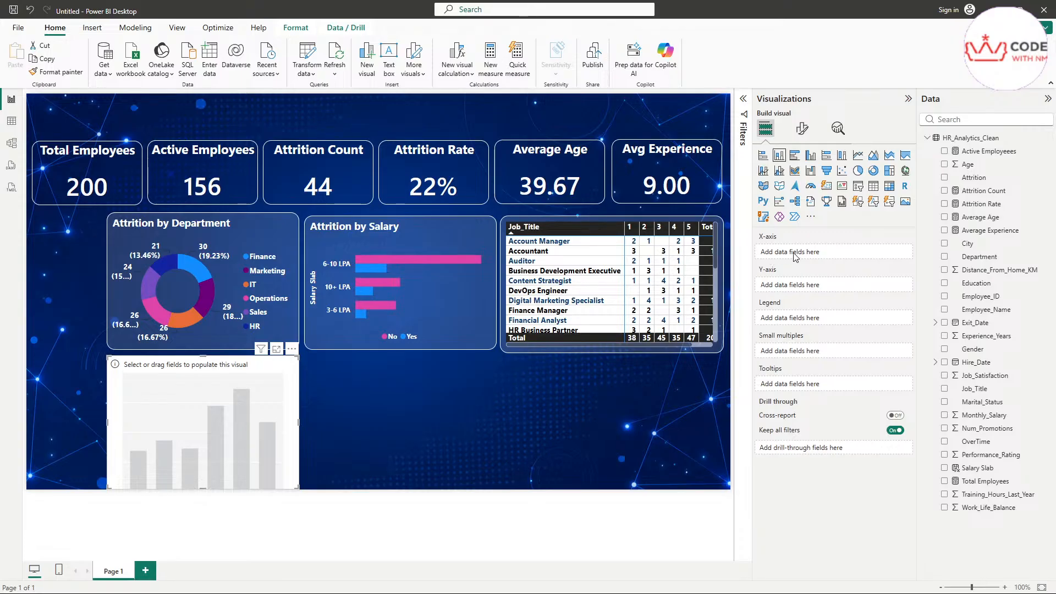
{"action": "left_click", "coordinate": [958, 120]}
{"action": "type", "text": "age"}
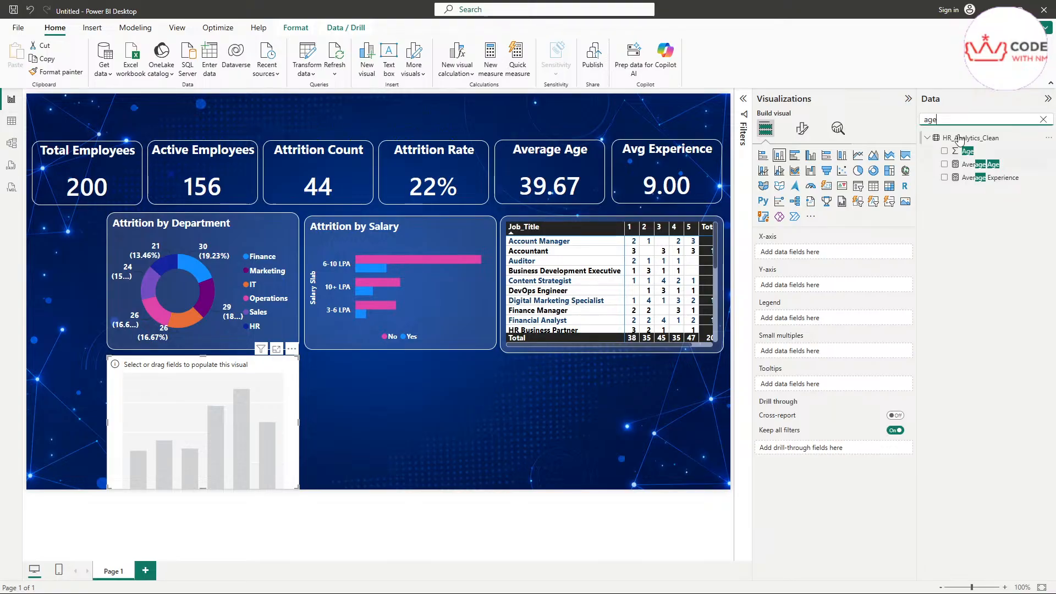
{"action": "left_click_drag", "start_coordinate": [946, 120], "coordinate": [894, 131]}
{"action": "key", "text": "BackSpace"}
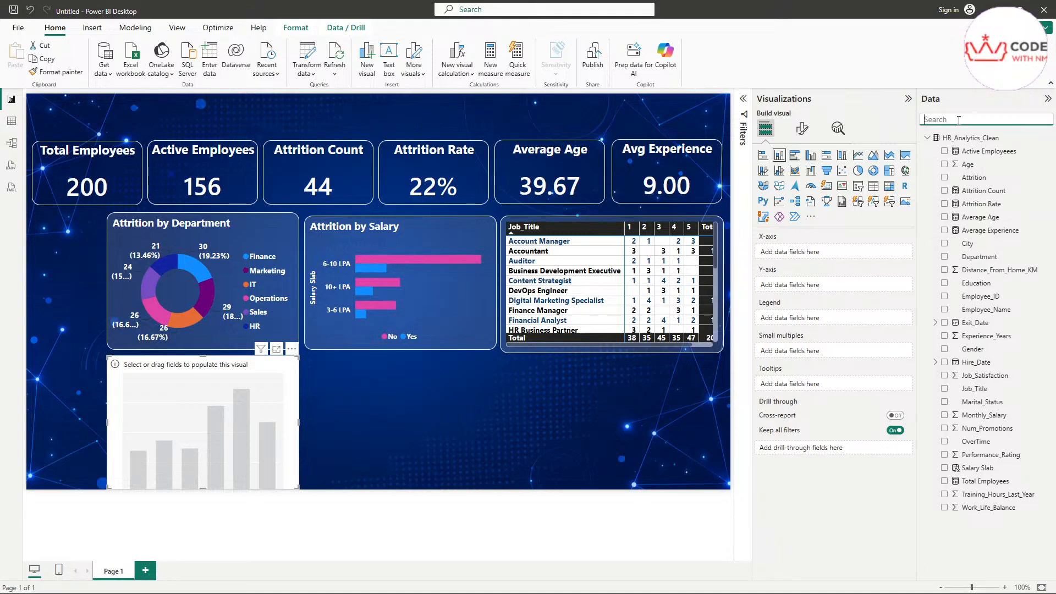
{"action": "type", "text": "tot"}
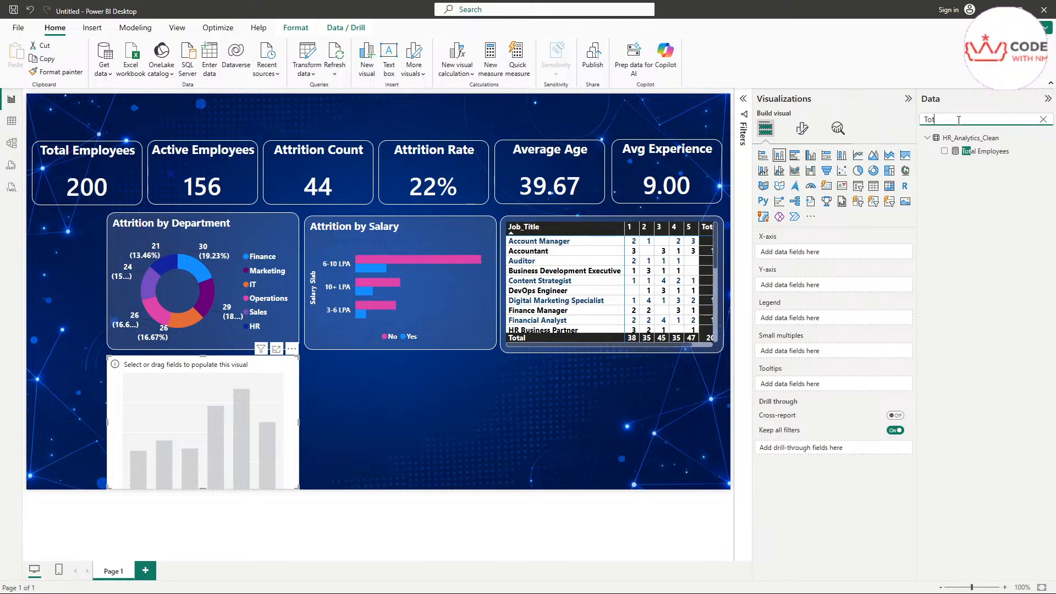
{"action": "left_click_drag", "start_coordinate": [982, 157], "coordinate": [805, 286]}
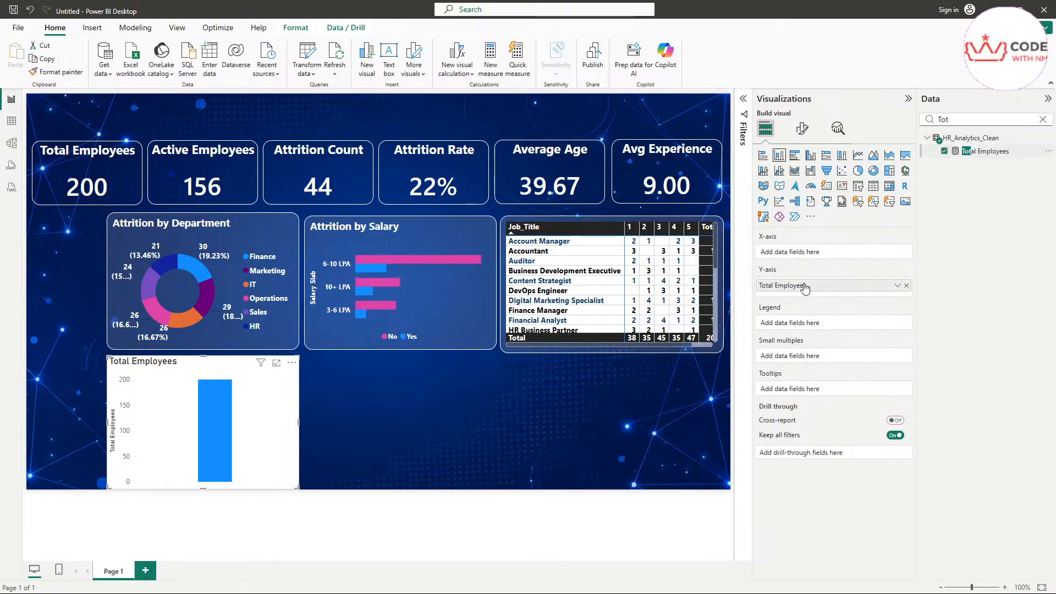
{"action": "left_click", "coordinate": [1042, 120]}
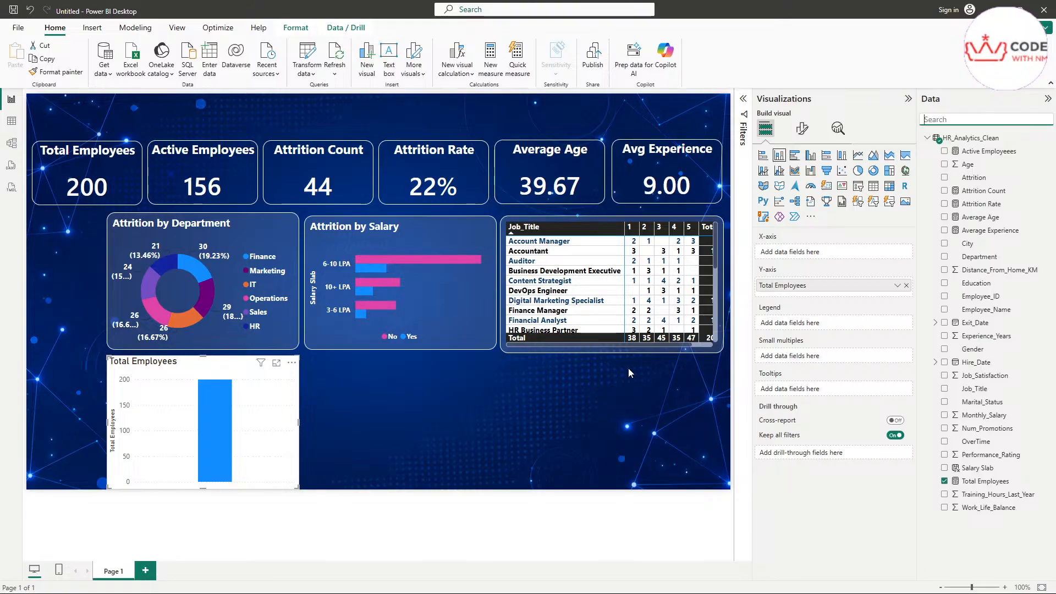
Step: Shrink the Total Employees chart and place it beneath the department donut
{"action": "mouse_move", "coordinate": [253, 443]}
{"action": "left_mouse_down"}
{"action": "mouse_move", "coordinate": [273, 444]}
{"action": "mouse_move", "coordinate": [244, 448]}
{"action": "left_mouse_up"}
{"action": "left_click_drag", "start_coordinate": [298, 356], "coordinate": [273, 385]}
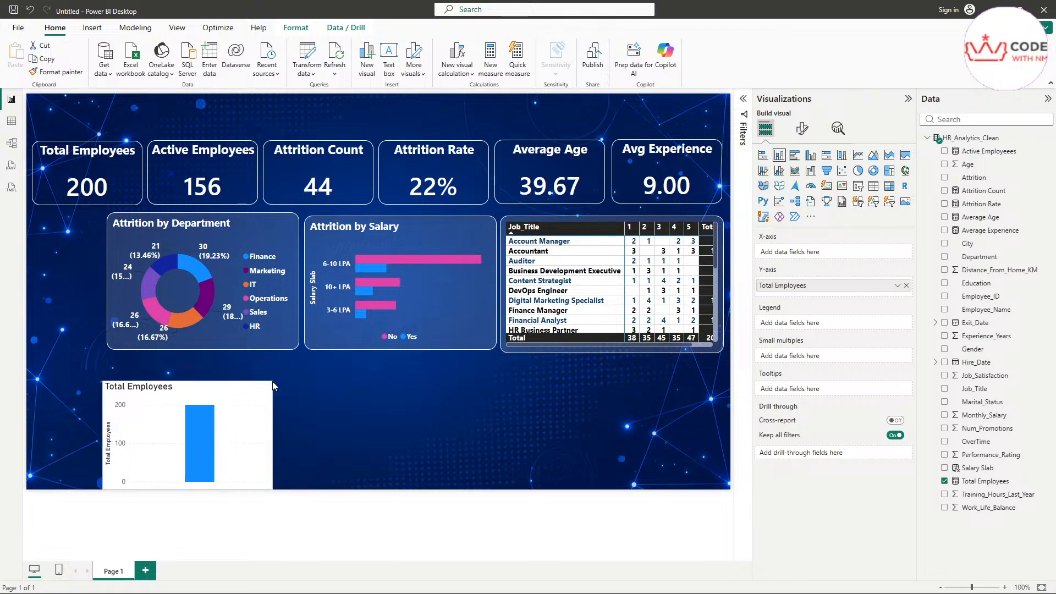
{"action": "left_click_drag", "start_coordinate": [254, 446], "coordinate": [259, 426]}
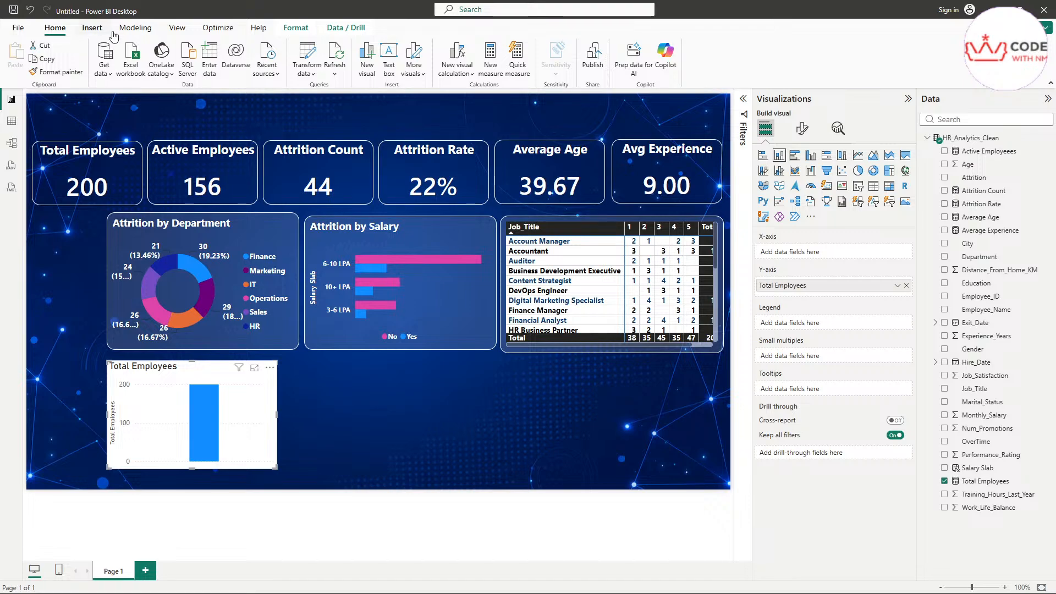
Step: Create a new calculated column and paste the Age Group SWITCH(TRUE(), …) formula
{"action": "left_click", "coordinate": [136, 28]}
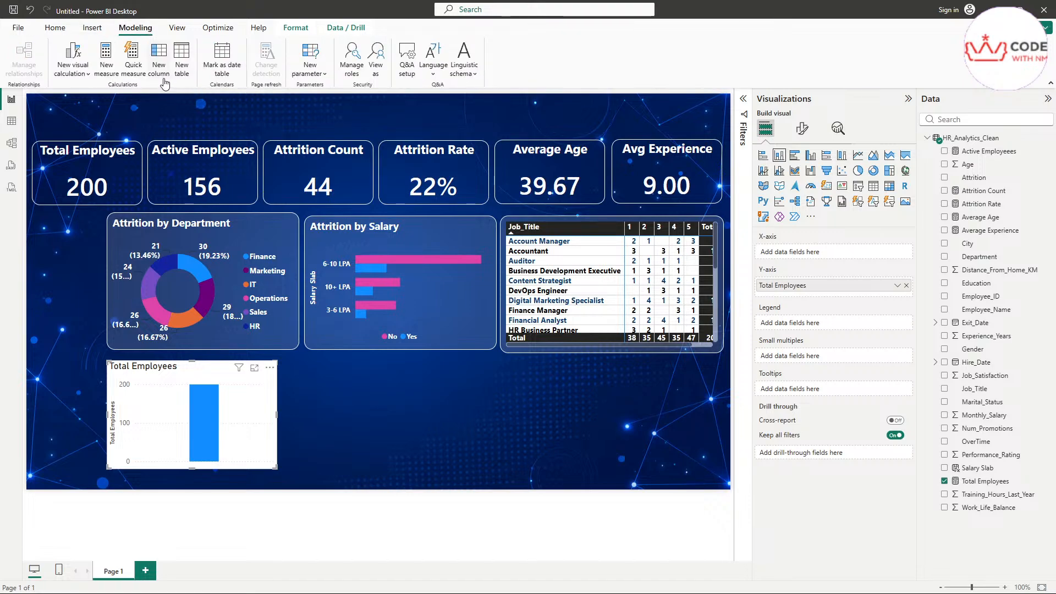
{"action": "left_click", "coordinate": [164, 82]}
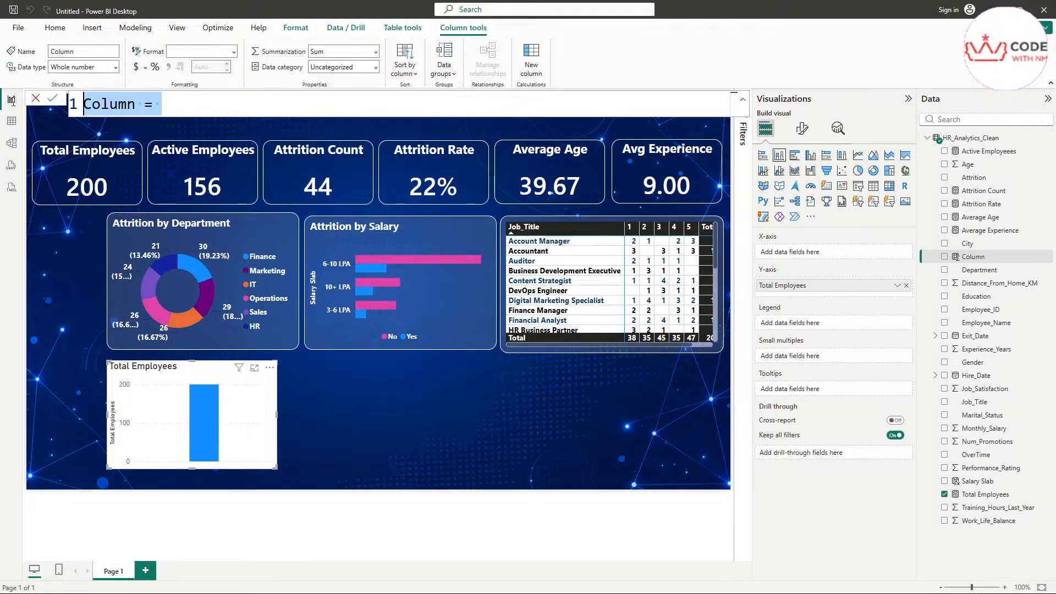
{"action": "type", "text": "Age Group = SWITCH(     TRUE(),     HR_Analytics_Clean[Age] >= 18 && HR_Analytics_Clean[Age] <= 25, \"18-25\",     HR_Analytics_Clean[Age] >= 26 && HR_Analytics_Clean[Age] <= 35, \"26-35\",     HR_Analytics_Clean[Age] >= 36 && HR_Analytics_Clean[Age] <= 45, \"36-45\",     HR_Analytics_Clean[Age] >= 46 && HR_Analytics_Clean[Age] <= 55, \"46-55\",     \"55+\" )"}
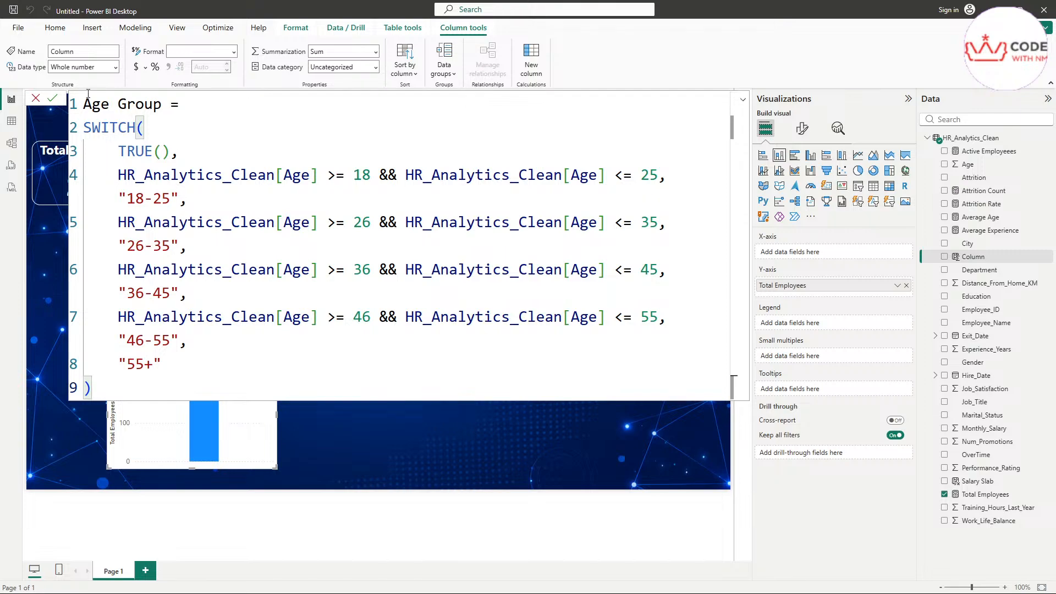
Step: Review the formula's Age bounds and labels 18-25 through 55+, then commit it
{"action": "left_click_drag", "start_coordinate": [83, 104], "coordinate": [164, 104]}
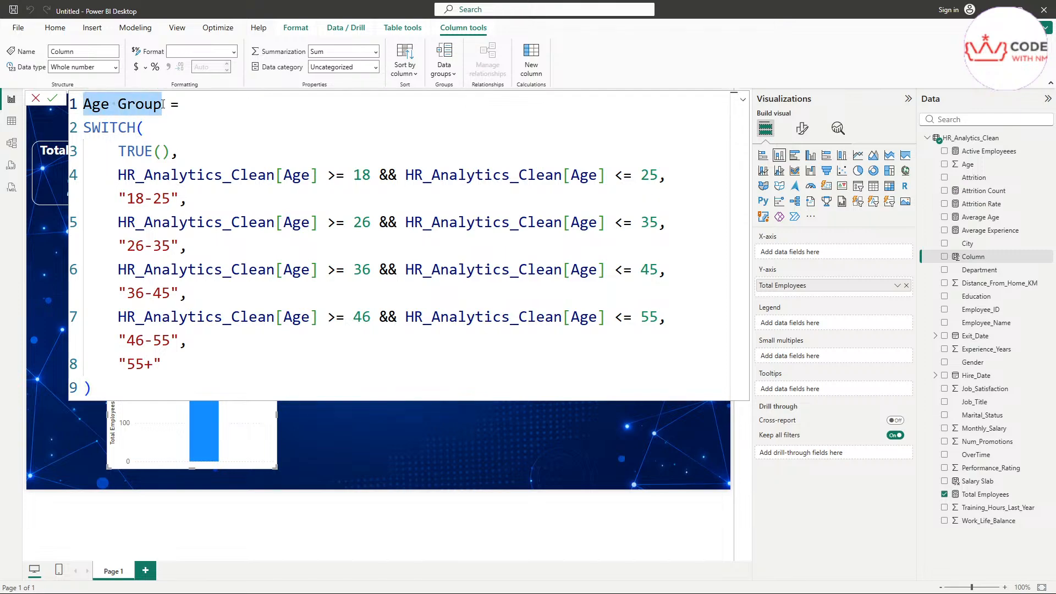
{"action": "left_click", "coordinate": [117, 130]}
{"action": "left_click_drag", "start_coordinate": [179, 152], "coordinate": [100, 151]}
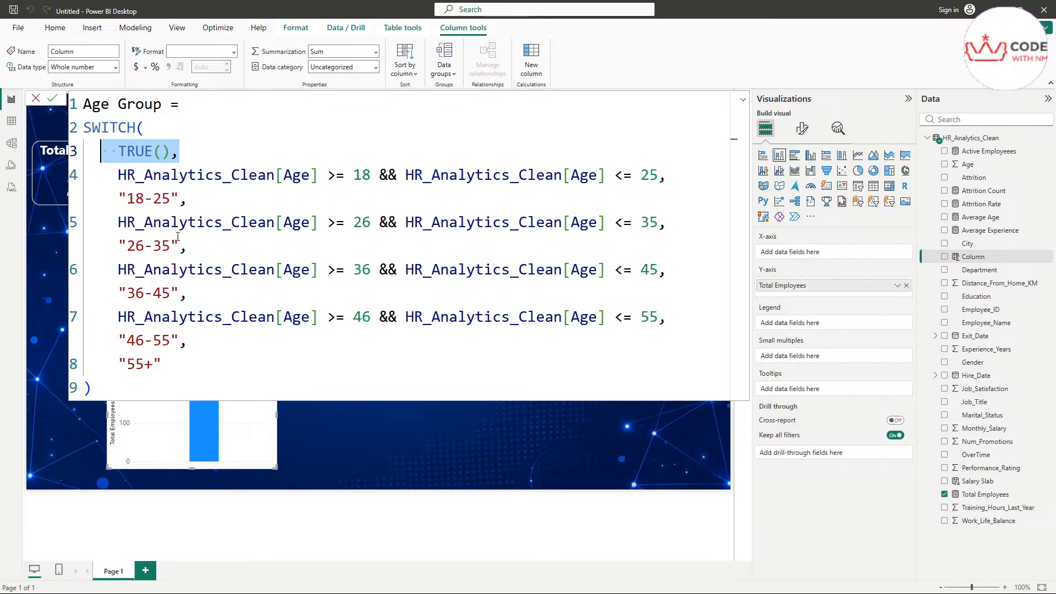
{"action": "left_click_drag", "start_coordinate": [118, 177], "coordinate": [319, 181]}
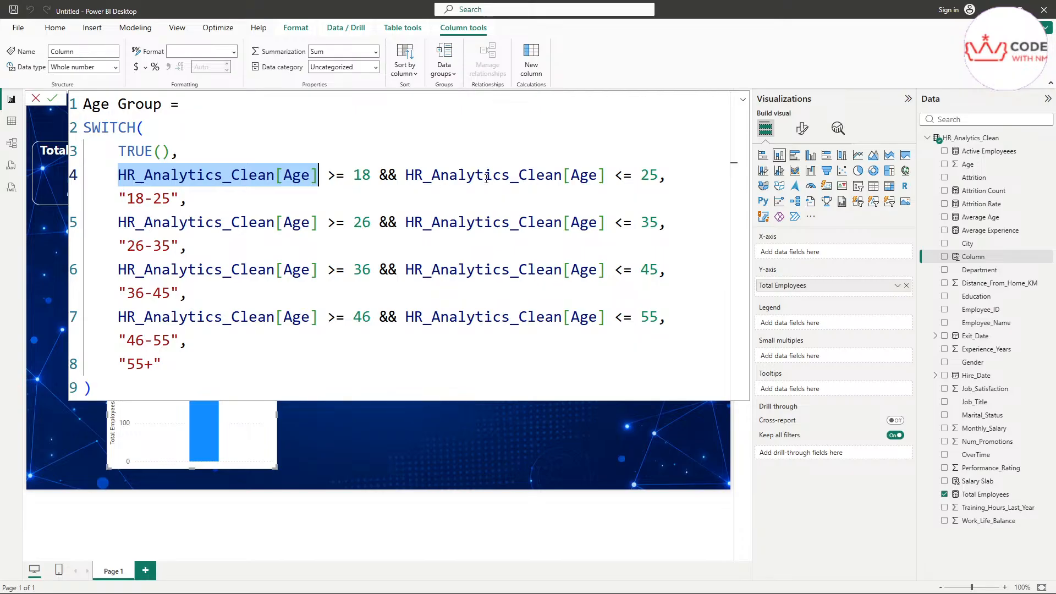
{"action": "left_click_drag", "start_coordinate": [412, 177], "coordinate": [605, 176]}
{"action": "left_click", "coordinate": [650, 175]}
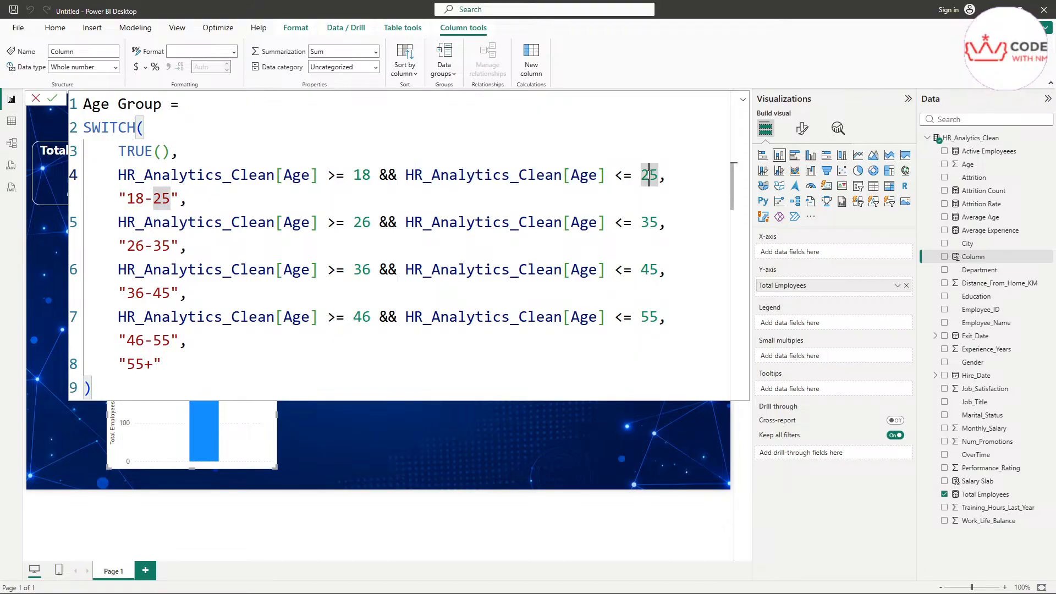
{"action": "left_click", "coordinate": [169, 200]}
{"action": "left_click_drag", "start_coordinate": [173, 197], "coordinate": [126, 199]}
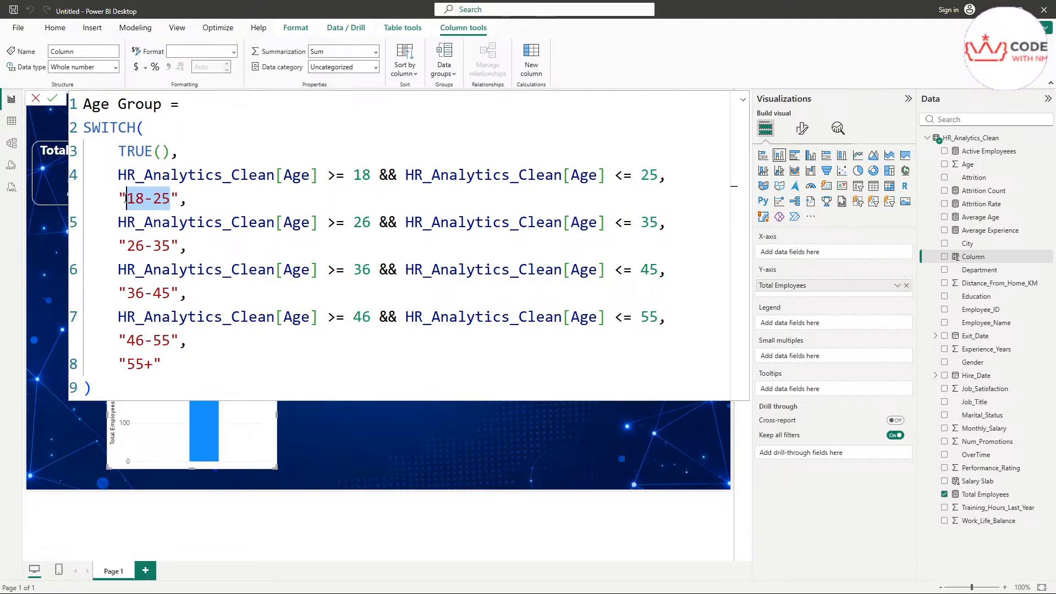
{"action": "left_click_drag", "start_coordinate": [190, 246], "coordinate": [118, 246]}
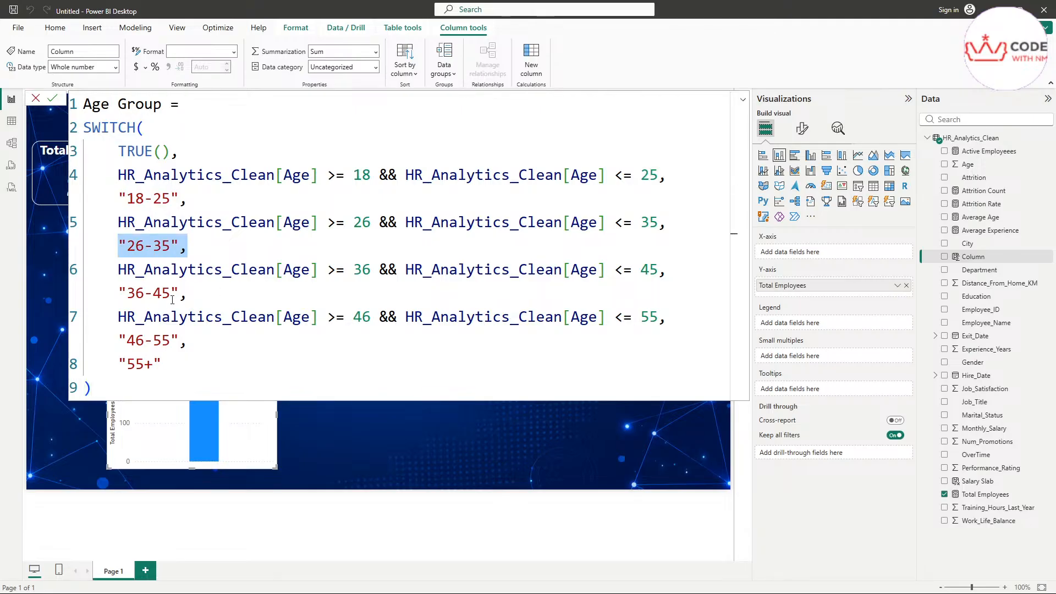
{"action": "left_click_drag", "start_coordinate": [179, 293], "coordinate": [118, 293]}
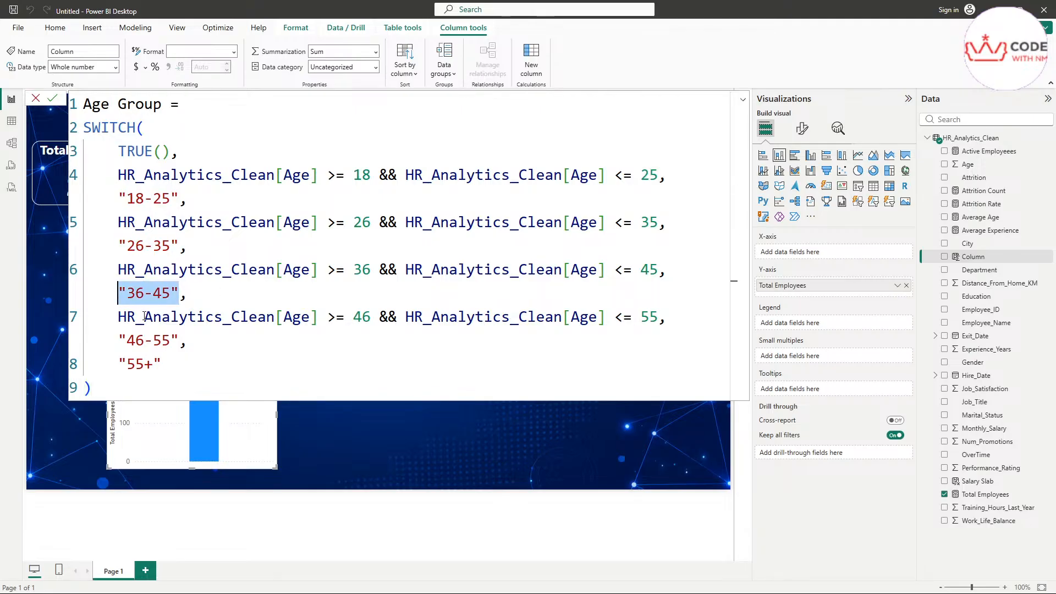
{"action": "left_click_drag", "start_coordinate": [179, 340], "coordinate": [135, 341]}
{"action": "left_click", "coordinate": [165, 365]}
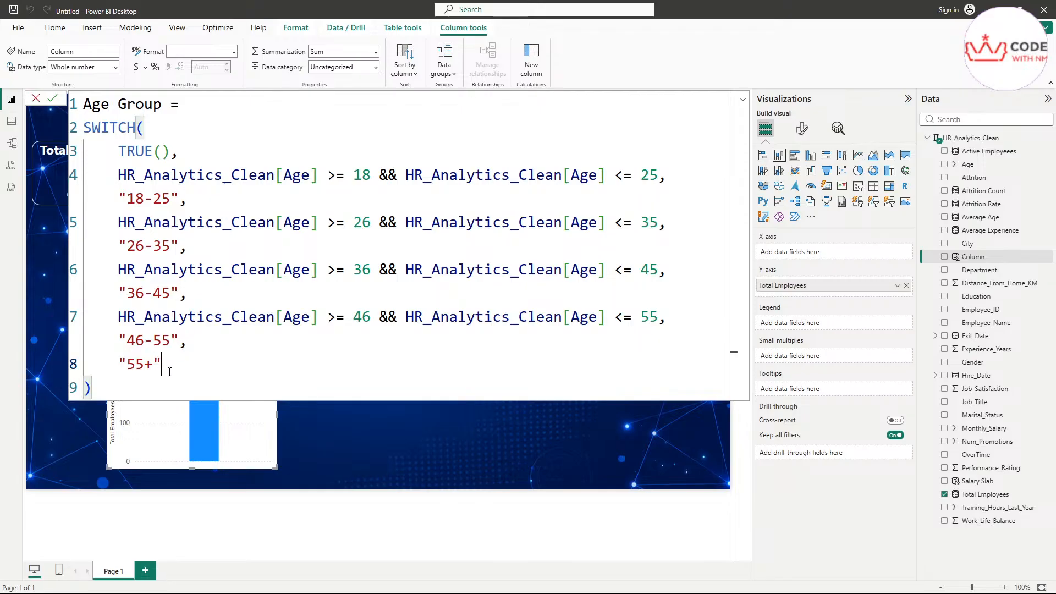
{"action": "key", "text": "Return"}
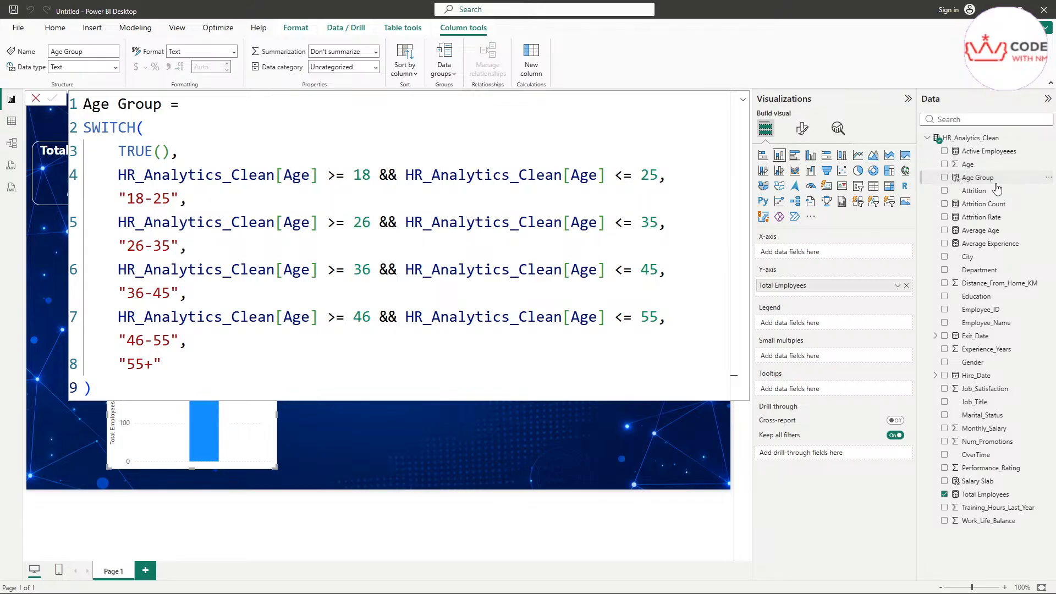
{"action": "left_click", "coordinate": [743, 99]}
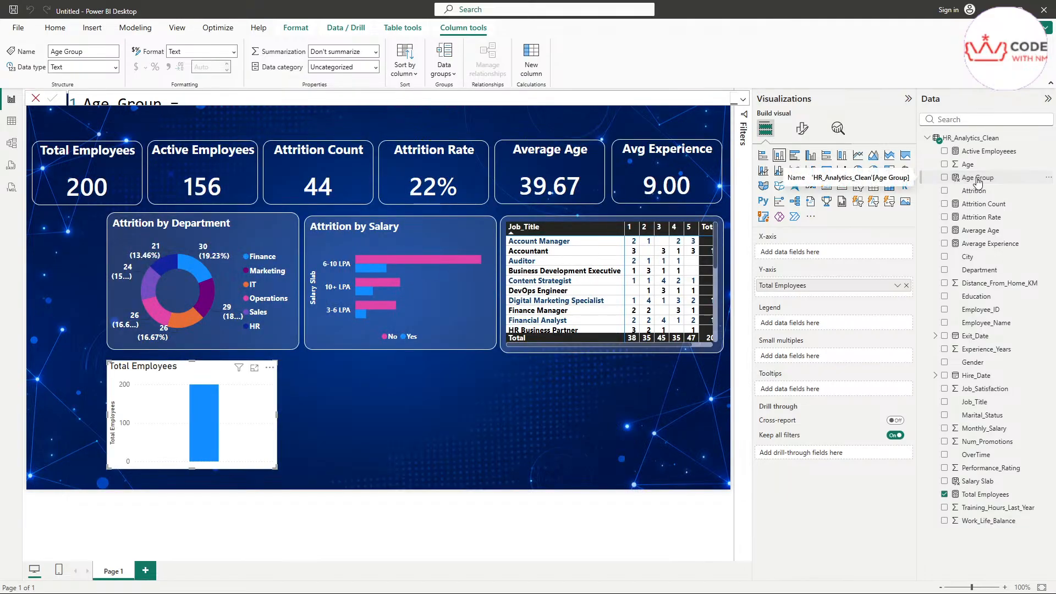
Step: Put Age Group on the column chart's X-axis and inspect the age-band bars
{"action": "left_click_drag", "start_coordinate": [981, 183], "coordinate": [809, 251]}
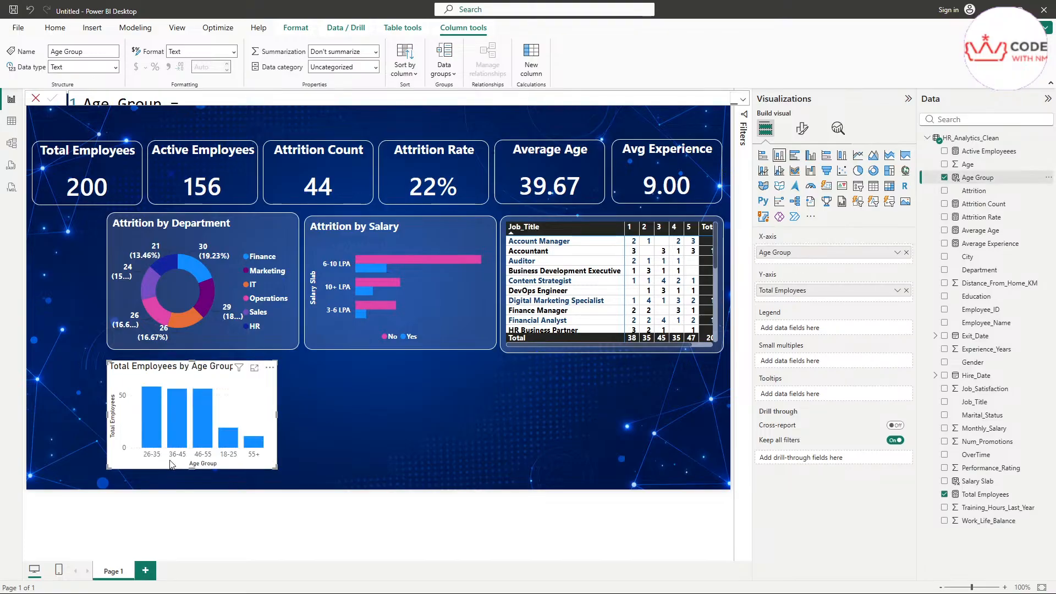
{"action": "scroll", "coordinate": [170, 463], "scroll_direction": "up", "scroll_amount": 2}
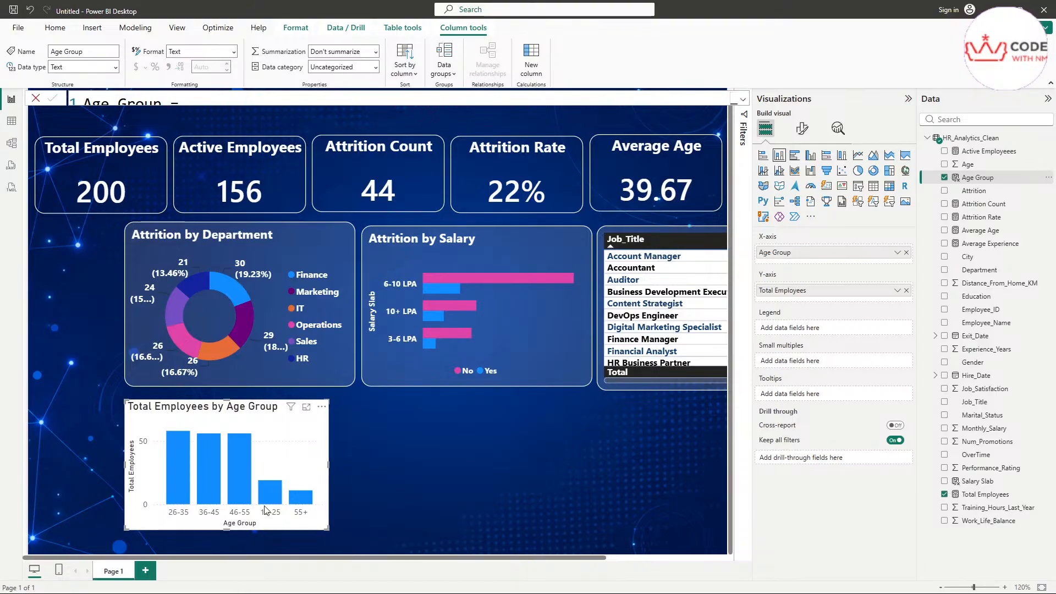
{"action": "scroll", "coordinate": [272, 506], "scroll_direction": "up", "scroll_amount": 2}
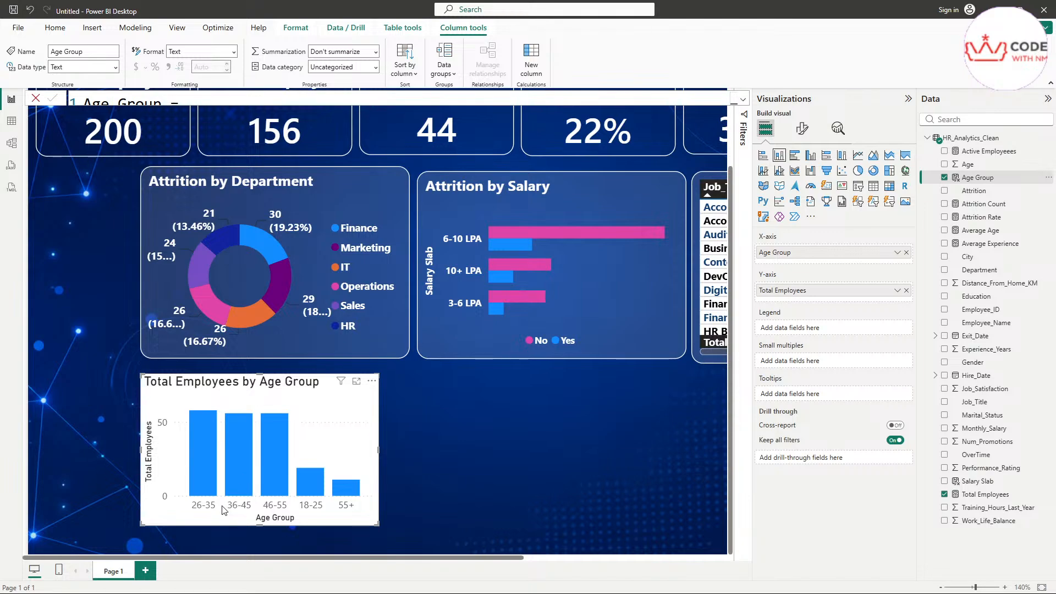
{"action": "scroll", "coordinate": [300, 503], "scroll_direction": "up", "scroll_amount": 1}
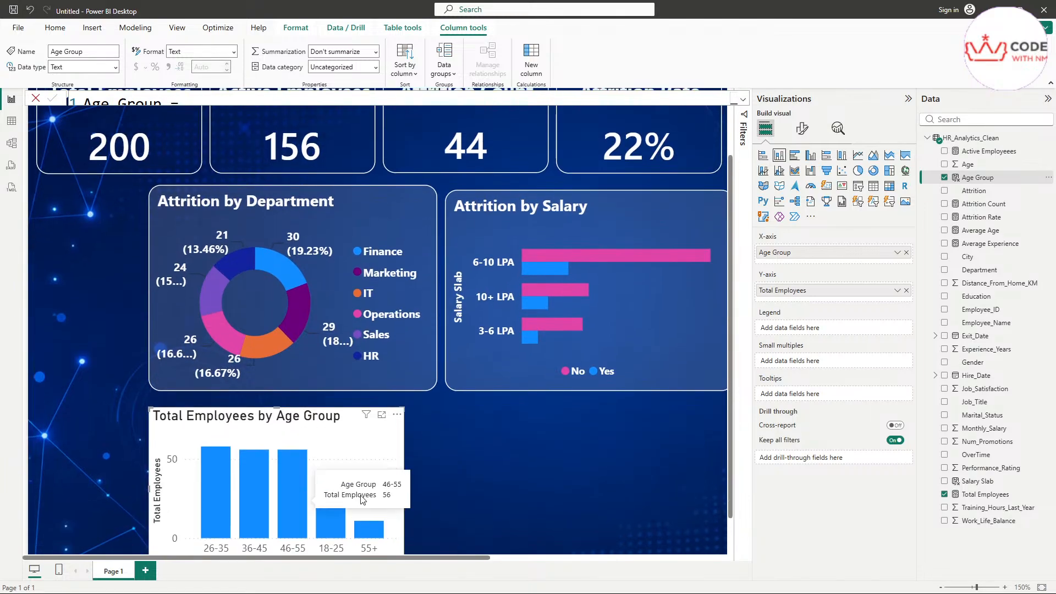
{"action": "scroll", "coordinate": [303, 500], "scroll_direction": "down", "scroll_amount": 1}
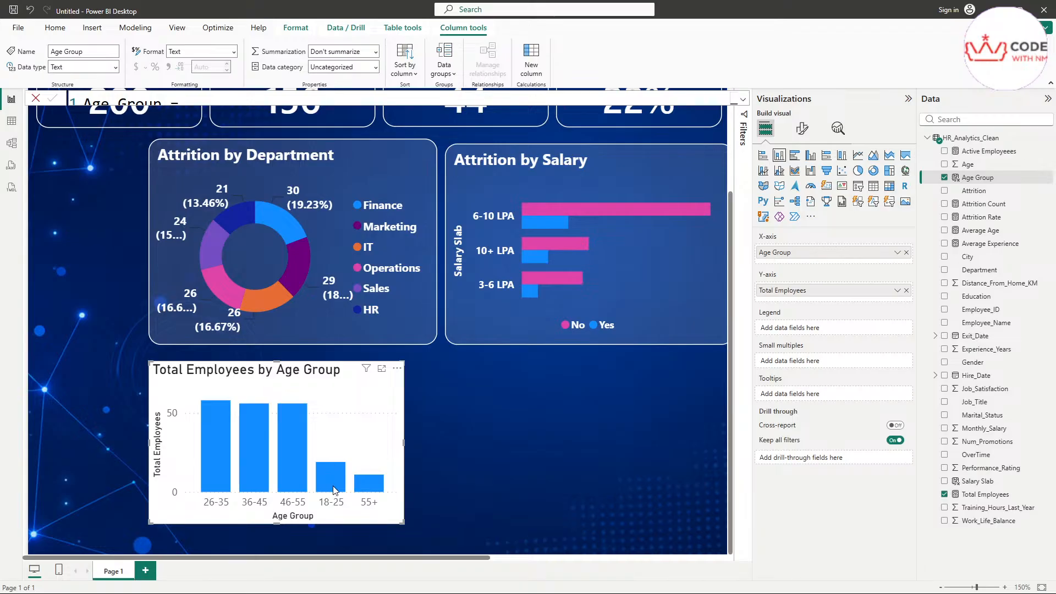
{"action": "mouse_move", "coordinate": [215, 442]}
{"action": "mouse_move", "coordinate": [326, 484]}
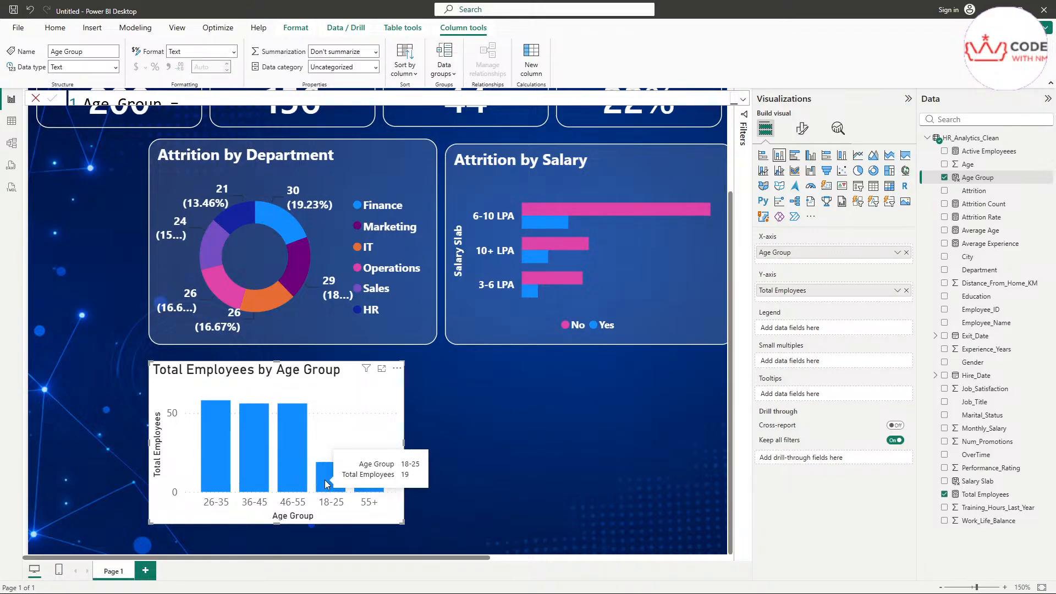
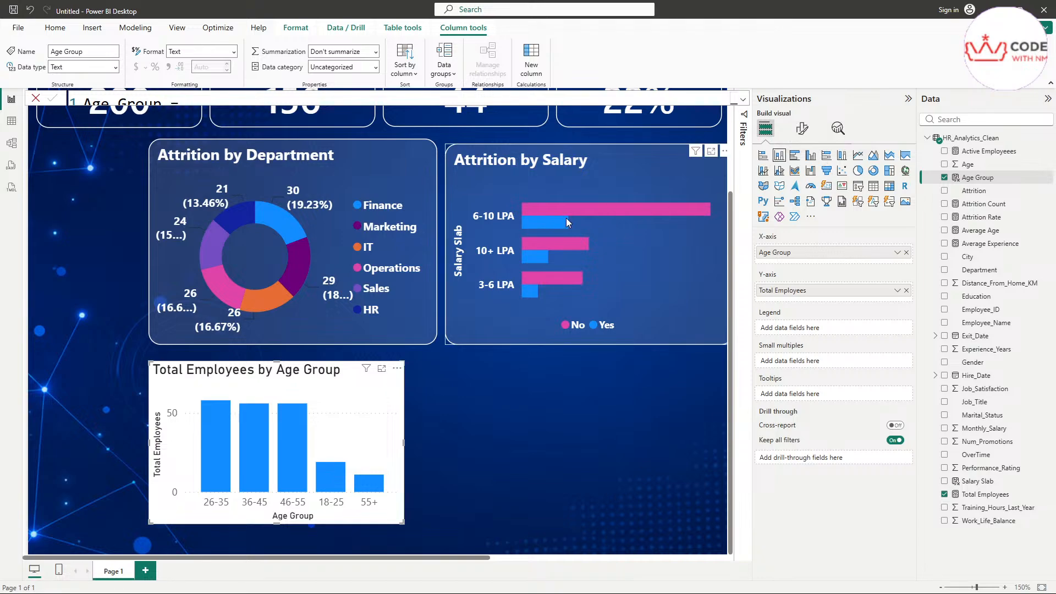
Step: Scroll the report canvas right and back, then bring up the Modeling ribbon commands
{"action": "mouse_move", "coordinate": [537, 215]}
{"action": "mouse_move", "coordinate": [587, 206]}
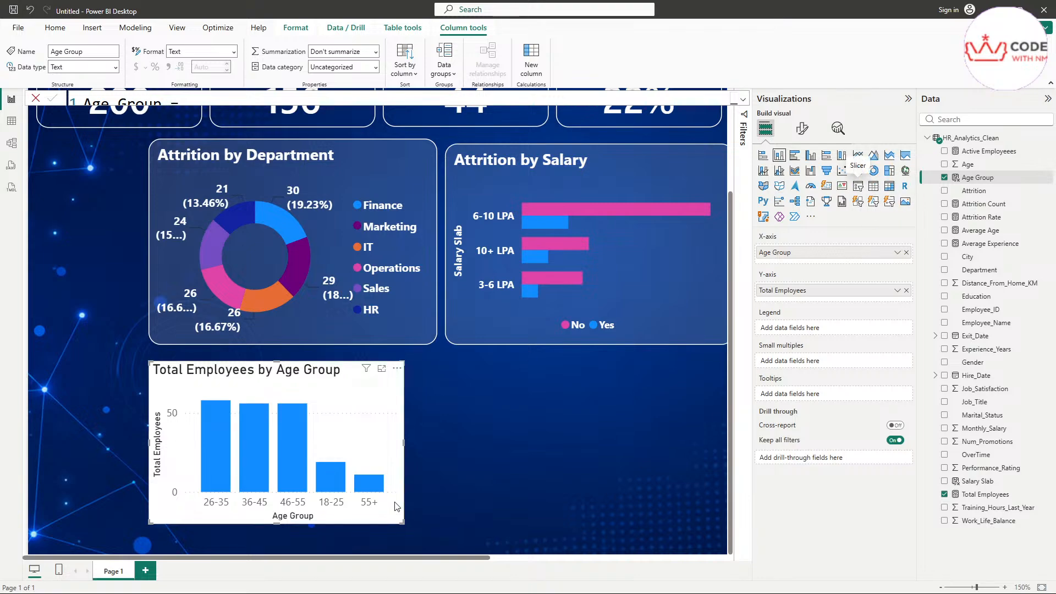
{"action": "left_click_drag", "start_coordinate": [459, 557], "coordinate": [625, 558]}
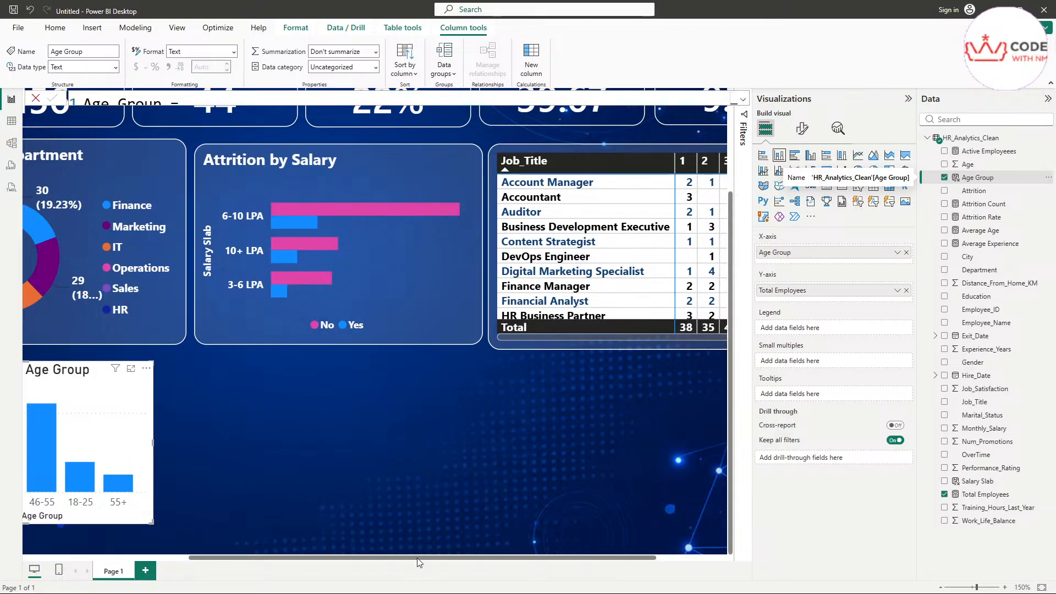
{"action": "scroll", "coordinate": [417, 558], "scroll_direction": "left", "scroll_amount": 5}
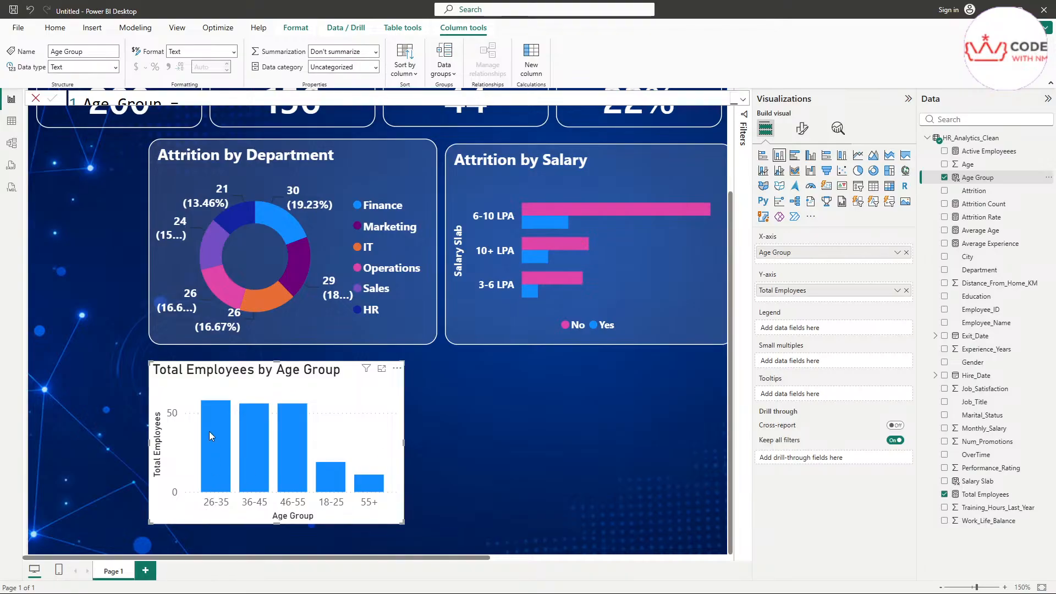
{"action": "mouse_move", "coordinate": [209, 431]}
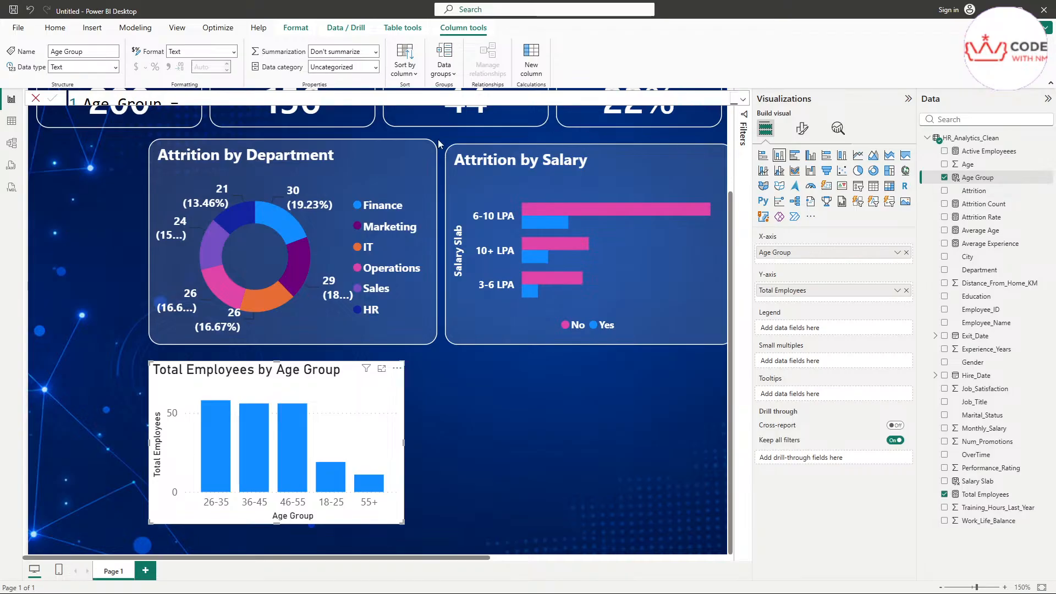
{"action": "left_click", "coordinate": [132, 28]}
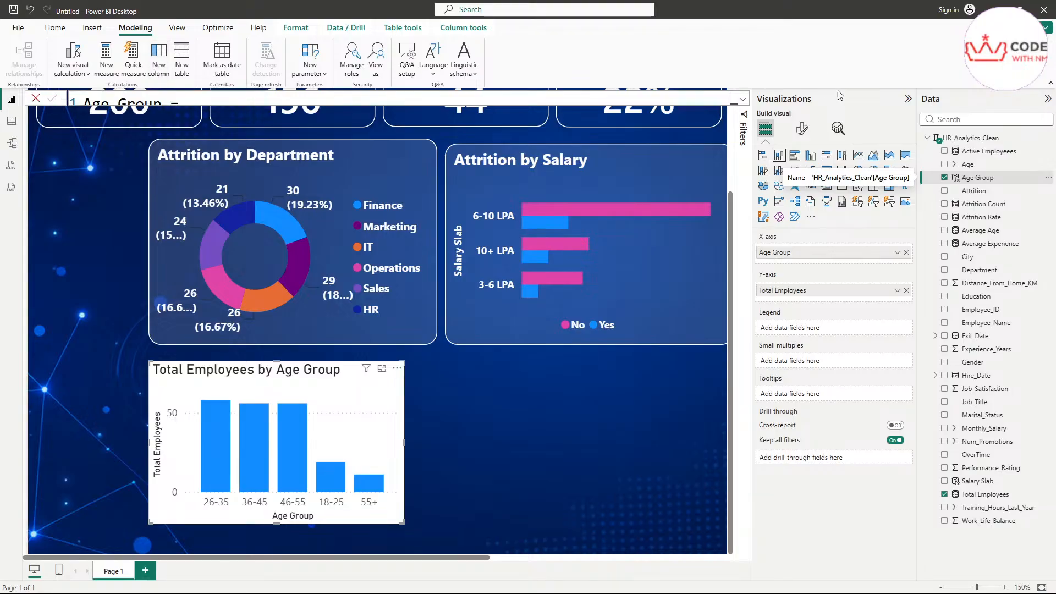
Step: Create a new calculated column and paste the Age Group Order SWITCH formula
{"action": "key", "text": "Return"}
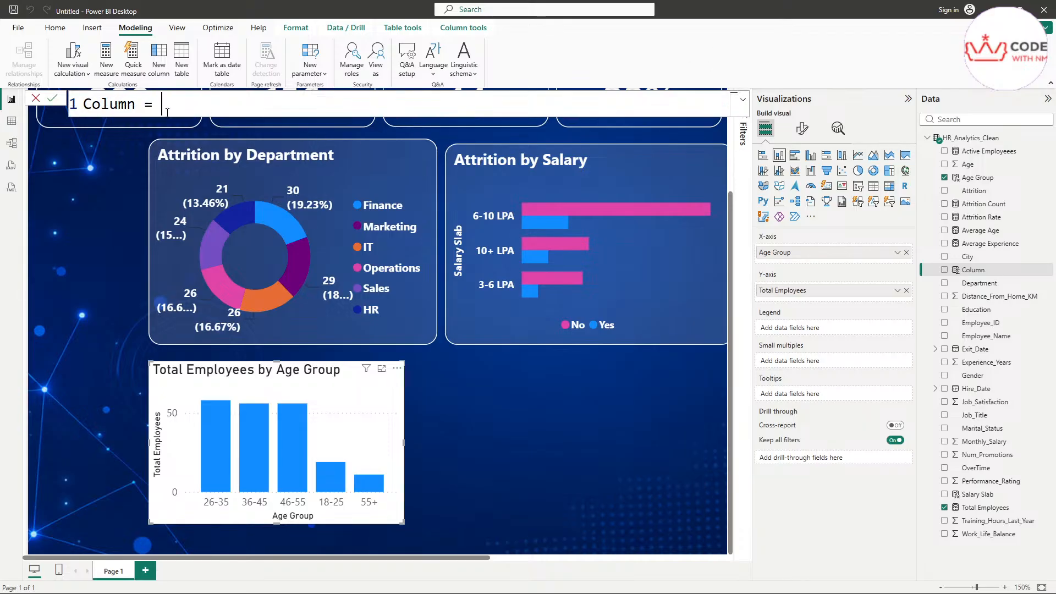
{"action": "key", "text": "ctrl+a"}
{"action": "type", "text": "Age Group Order = SWITCH(     TRUE(),     HR_Analytics_Clean[Age] >= 18 && HR_Analytics_Clean[Age] <= 25, 1,     HR_Analytics_Clean[Age] >= 26 && HR_Analytics_Clean[Age] <= 35, 2,     HR_Analytics_Clean[Age] >= 36 && HR_Analytics_Clean[Age] <= 45, 3,     HR_Analytics_Clean[Age] >= 46 && HR_Analytics_Clean[Age] <= 55, 4,     5 )"}
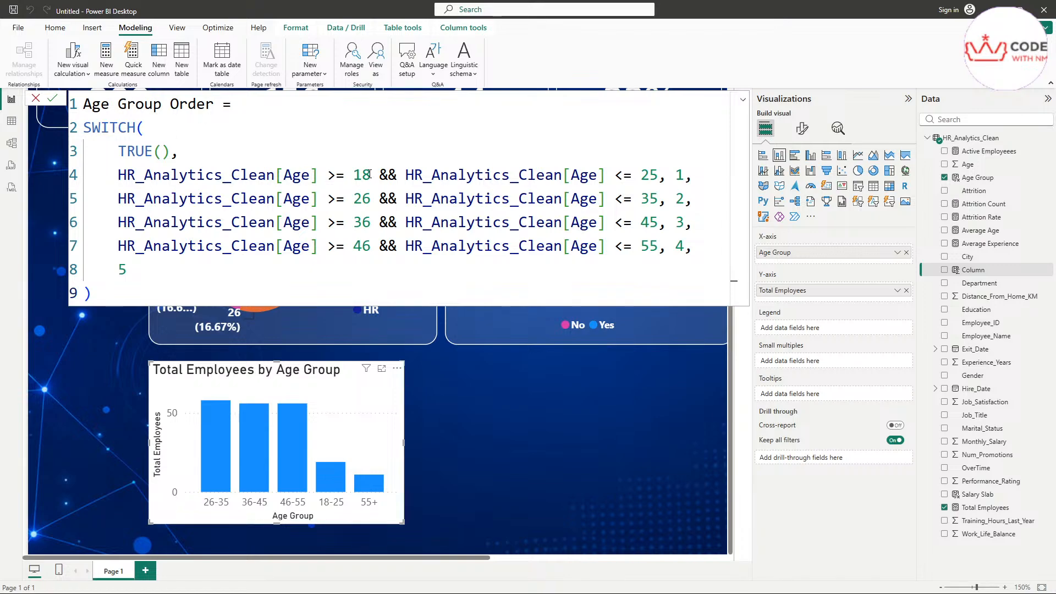
Step: Walk through the 18-25 condition and its result values 1 and 2 in the formula
{"action": "left_click_drag", "start_coordinate": [667, 175], "coordinate": [123, 184]}
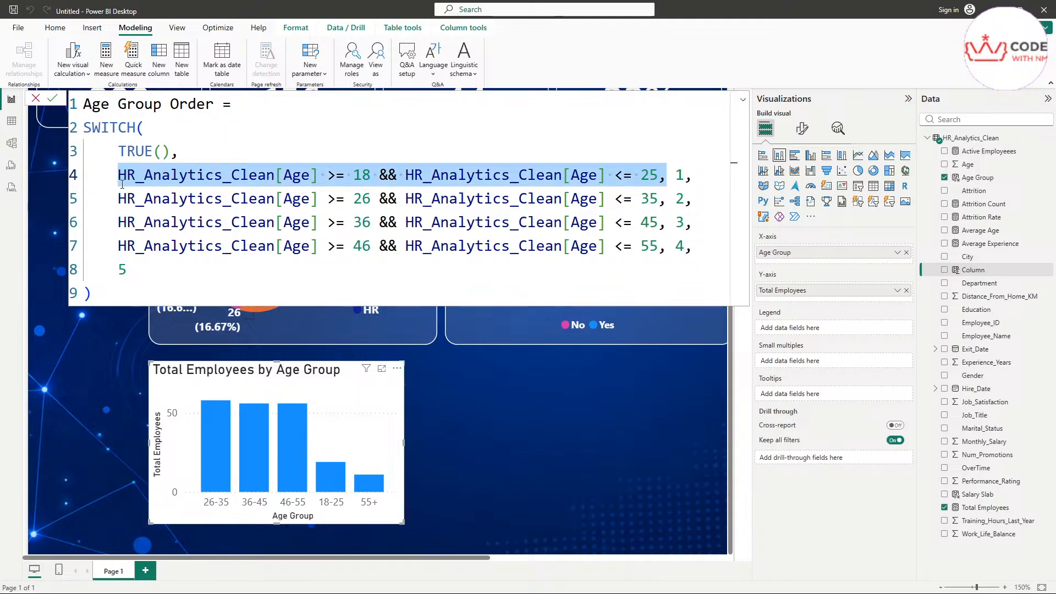
{"action": "left_click", "coordinate": [366, 176]}
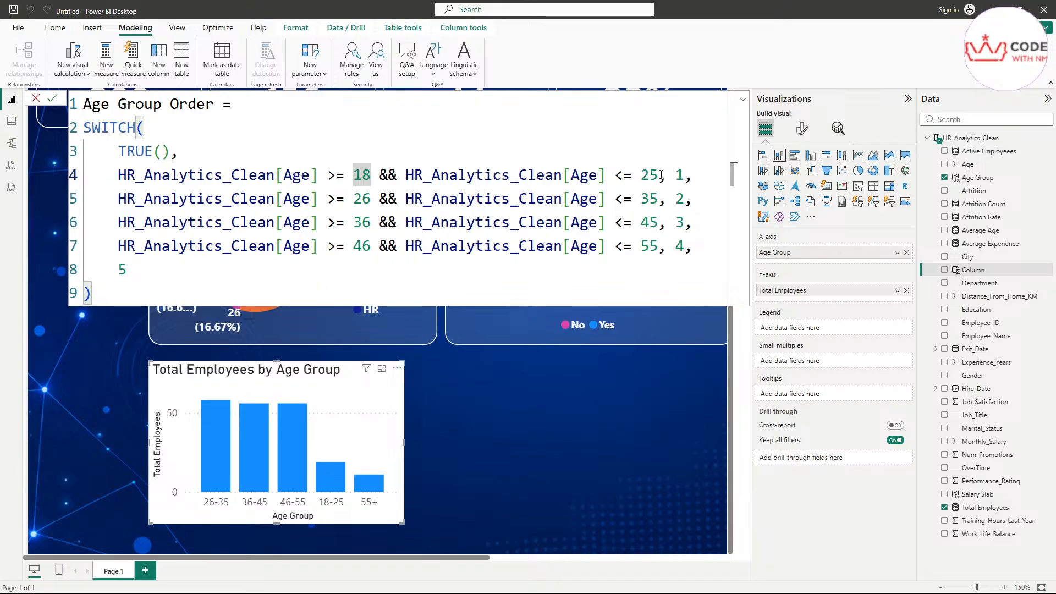
{"action": "left_click_drag", "start_coordinate": [663, 175], "coordinate": [117, 175]}
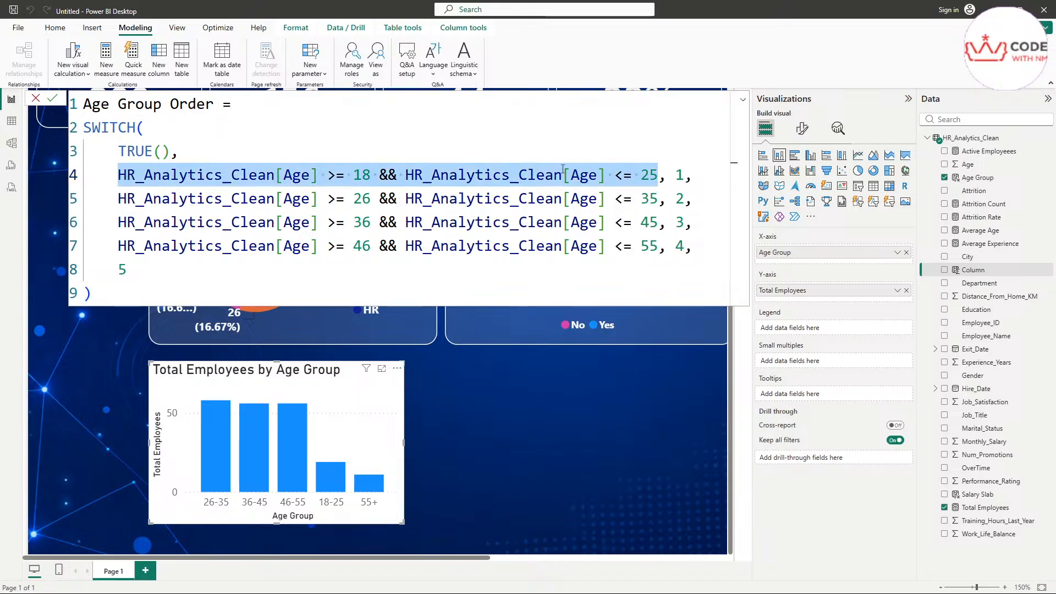
{"action": "left_click", "coordinate": [680, 175]}
{"action": "left_click_drag", "start_coordinate": [681, 176], "coordinate": [84, 199]}
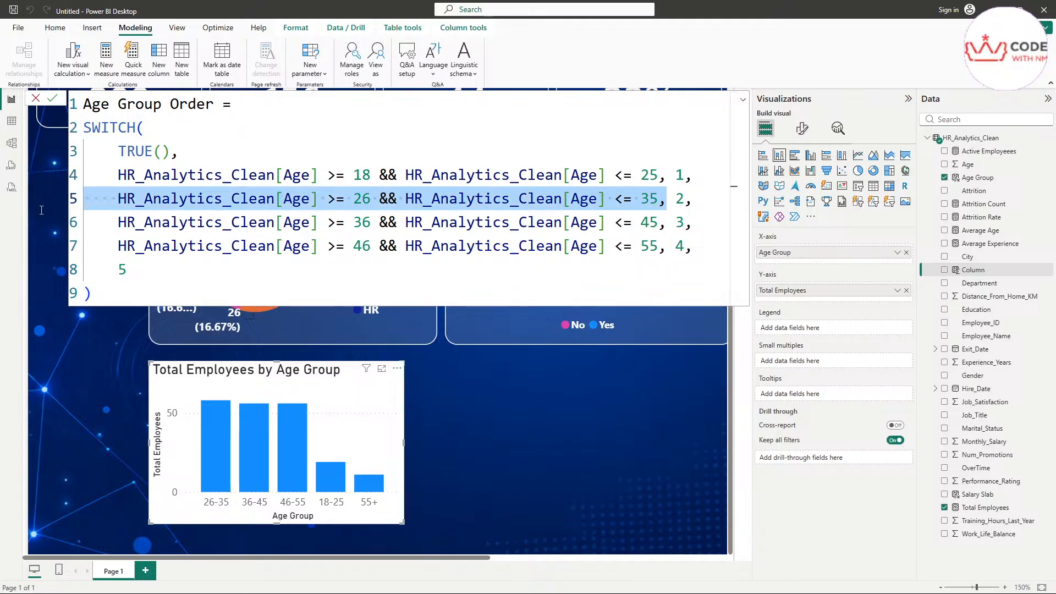
{"action": "left_click_drag", "start_coordinate": [676, 199], "coordinate": [127, 222]}
Step: Check the remaining bands and default value 5, then commit and verify Age Group Order
{"action": "left_click", "coordinate": [684, 245]}
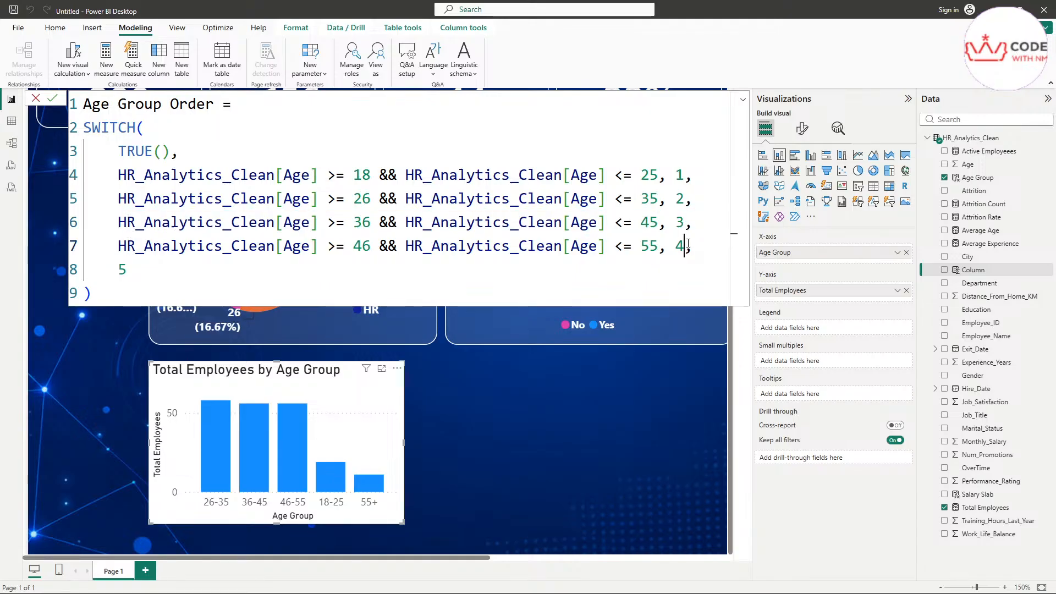
{"action": "left_click", "coordinate": [286, 271]}
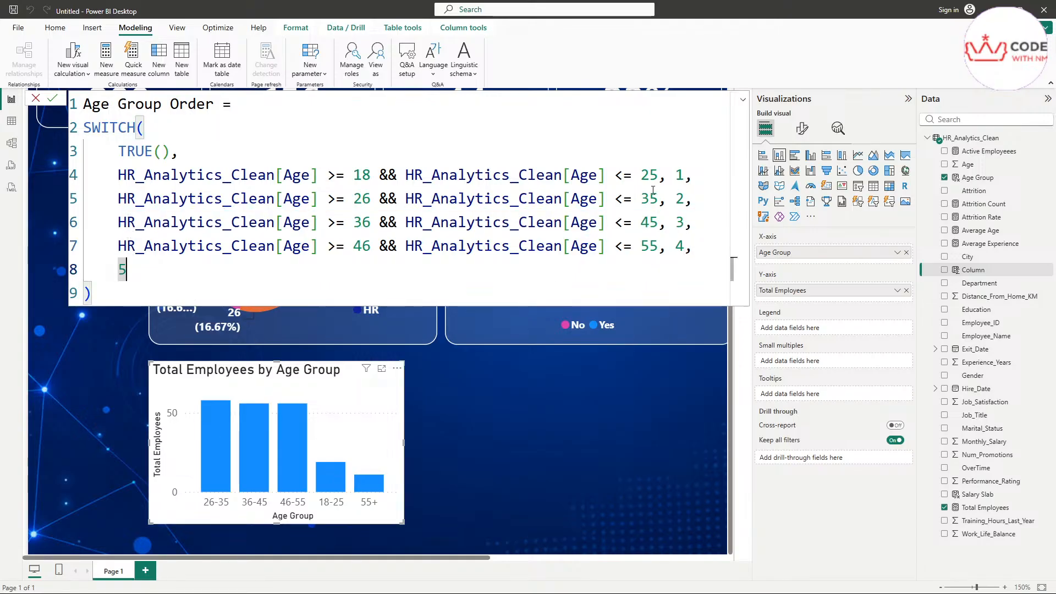
{"action": "left_click", "coordinate": [685, 176]}
{"action": "left_click", "coordinate": [692, 245]}
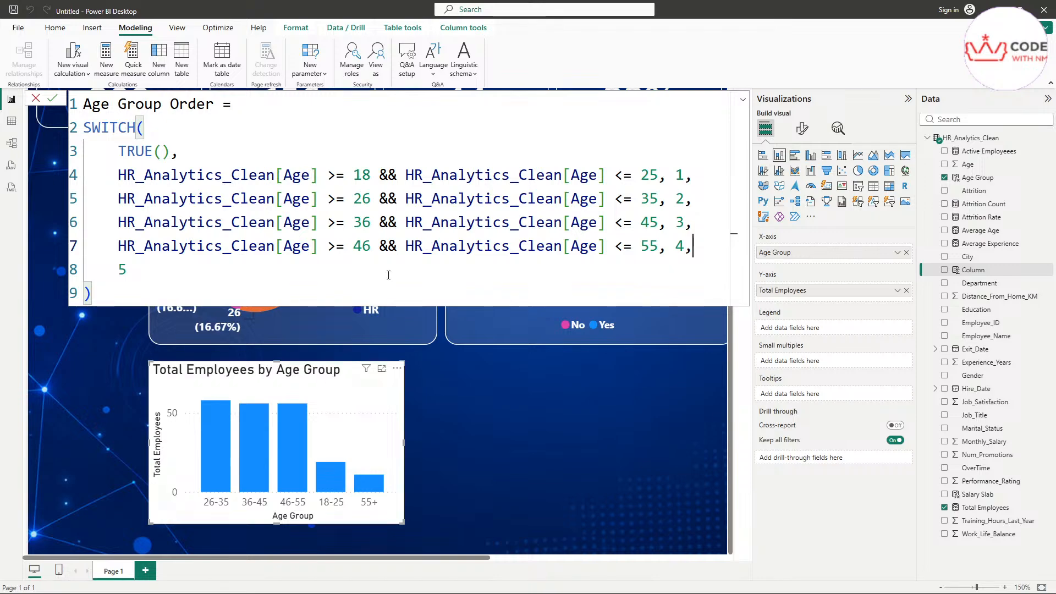
{"action": "left_click", "coordinate": [333, 137]}
{"action": "key", "text": "Return"}
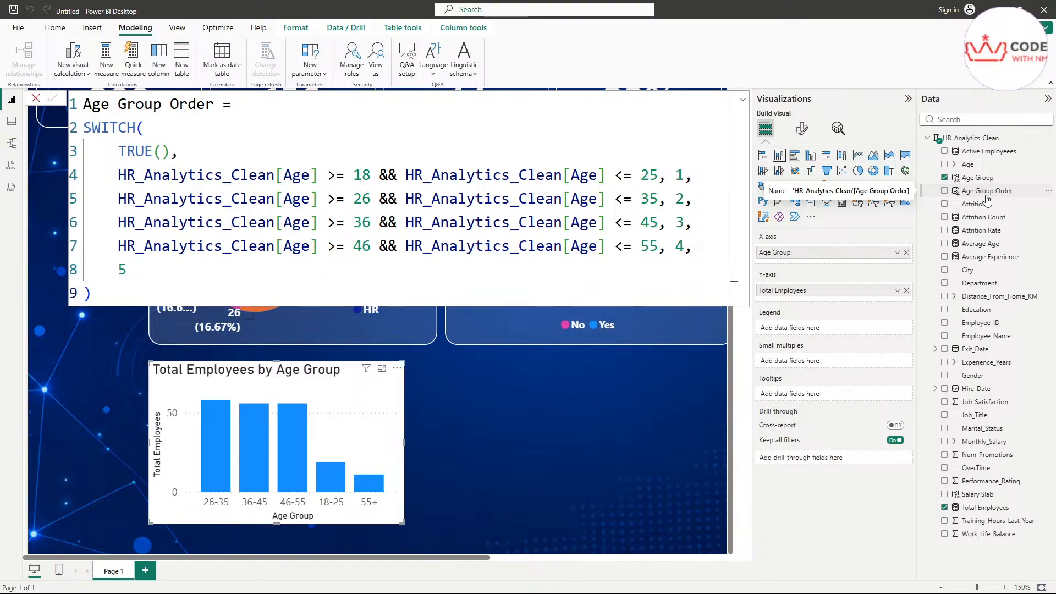
{"action": "left_click", "coordinate": [972, 198]}
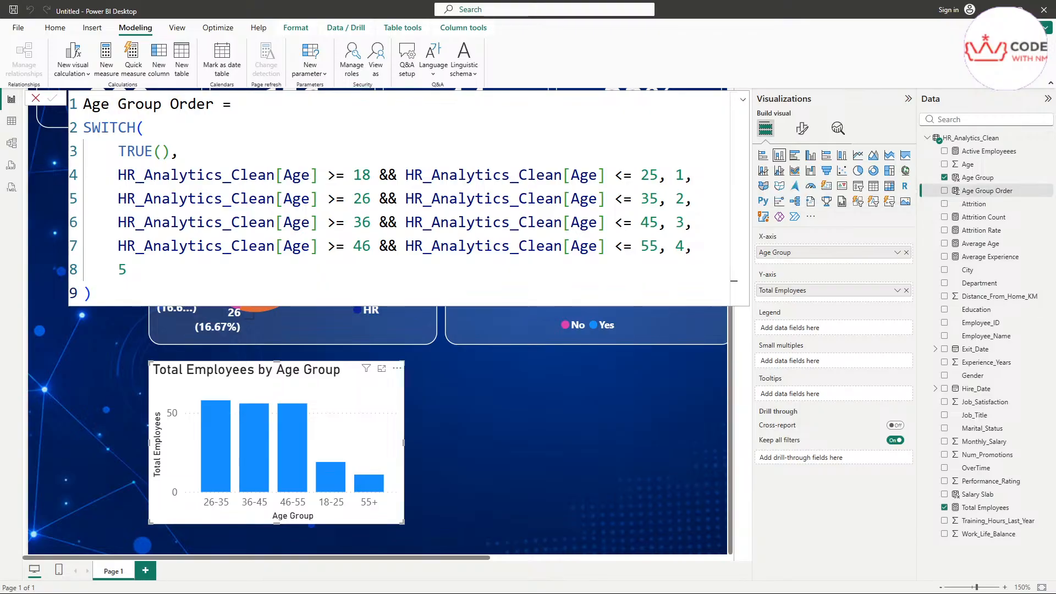
{"action": "left_click", "coordinate": [526, 440]}
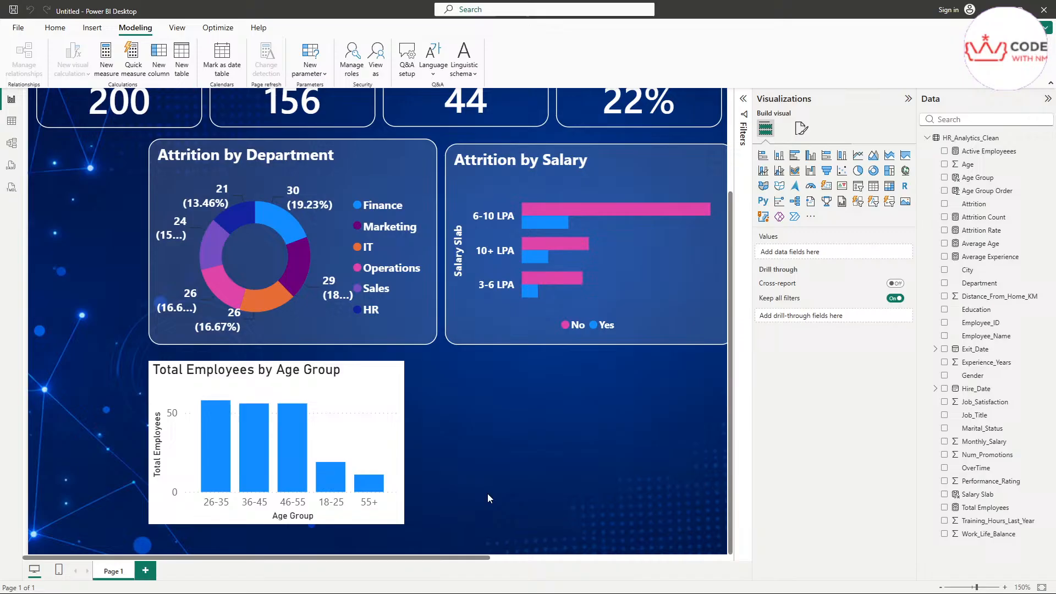
Step: Replace Age Group with Age Group Order on the age chart's X-axis, ordering bars 1 to 5
{"action": "left_click", "coordinate": [398, 417]}
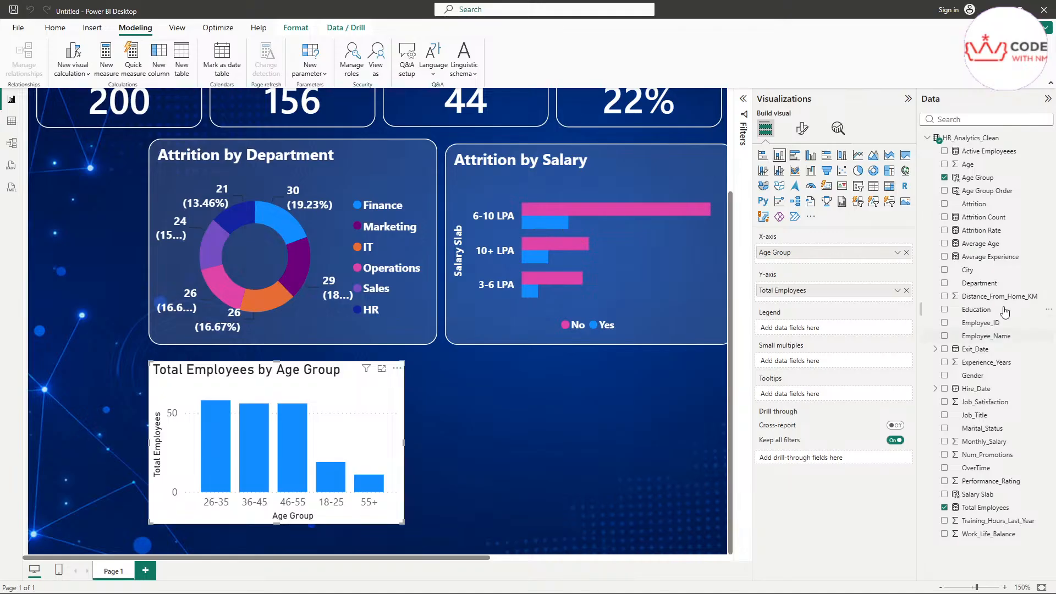
{"action": "left_click", "coordinate": [906, 253]}
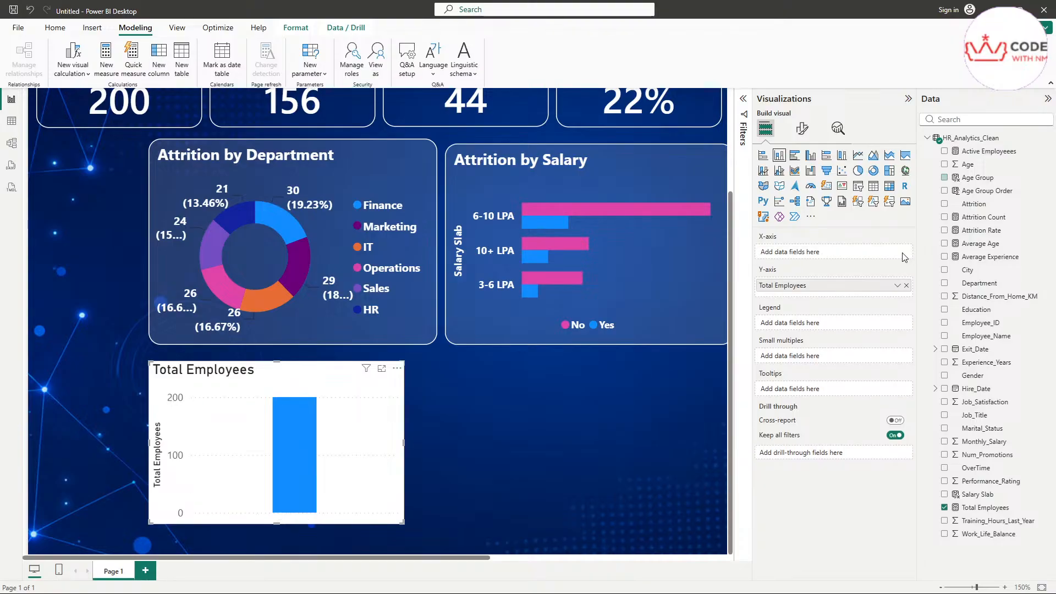
{"action": "left_click_drag", "start_coordinate": [993, 181], "coordinate": [843, 253]}
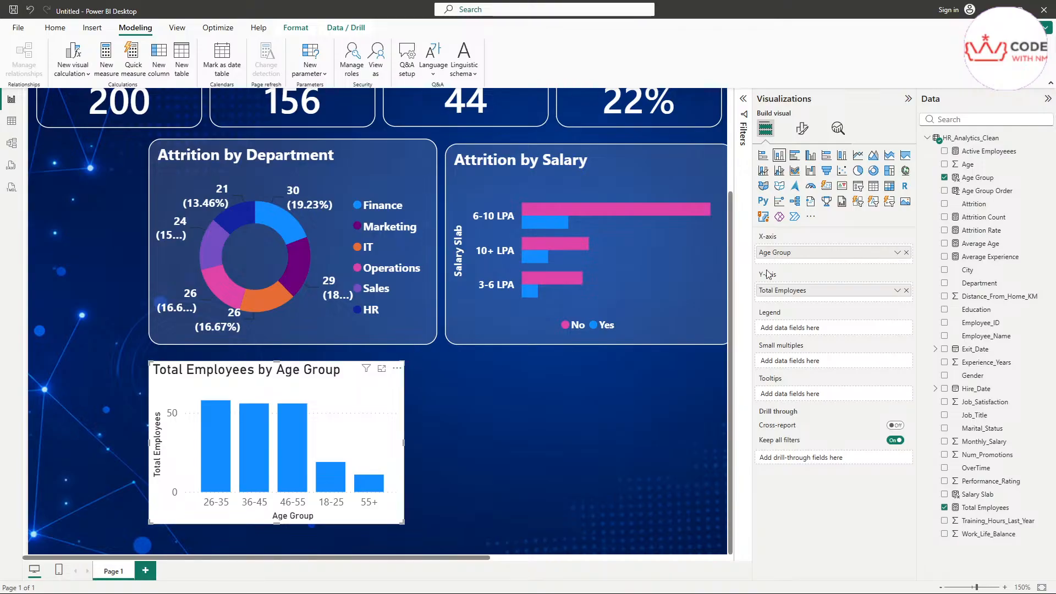
{"action": "left_click", "coordinate": [906, 252]}
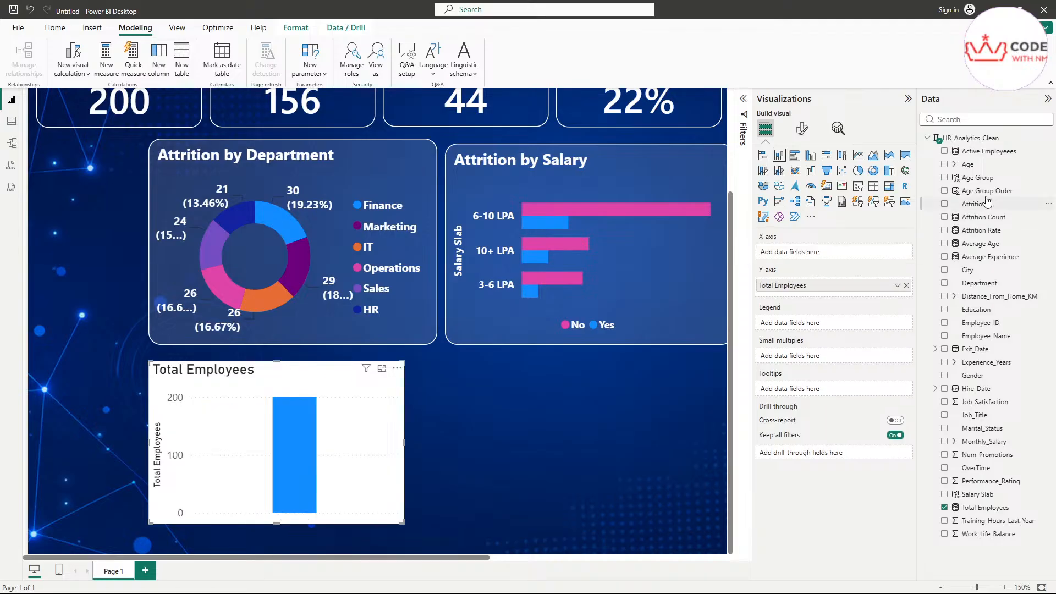
{"action": "left_click_drag", "start_coordinate": [984, 191], "coordinate": [836, 252]}
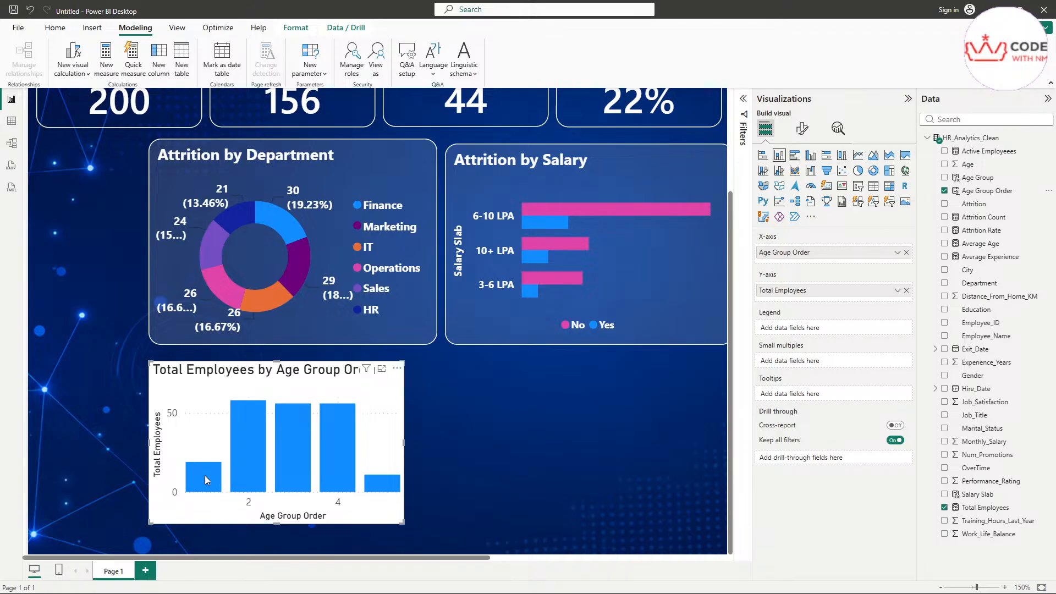
{"action": "mouse_move", "coordinate": [208, 469]}
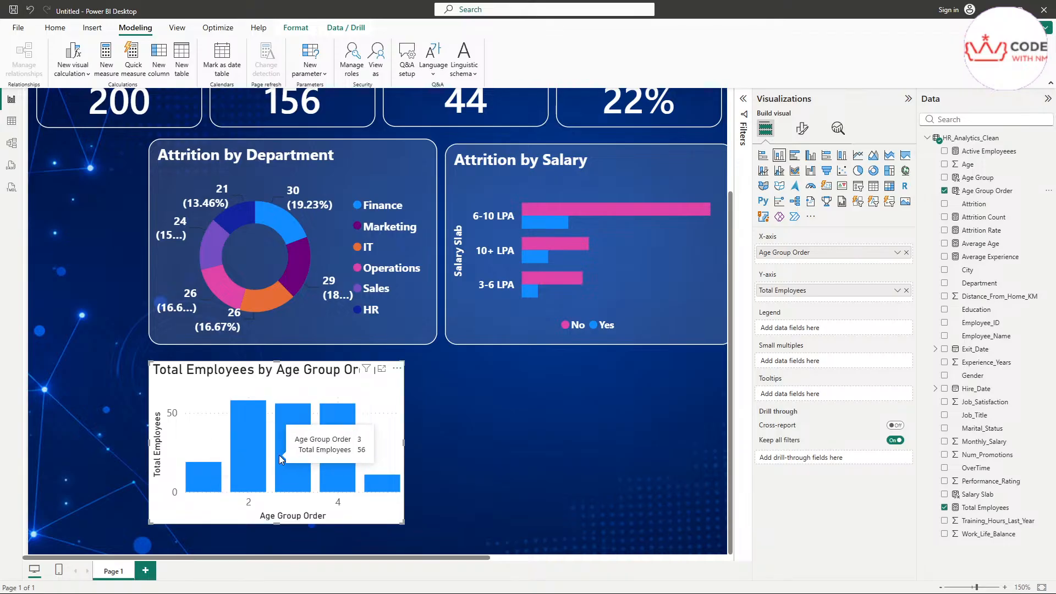
{"action": "mouse_move", "coordinate": [349, 484]}
{"action": "mouse_move", "coordinate": [380, 491]}
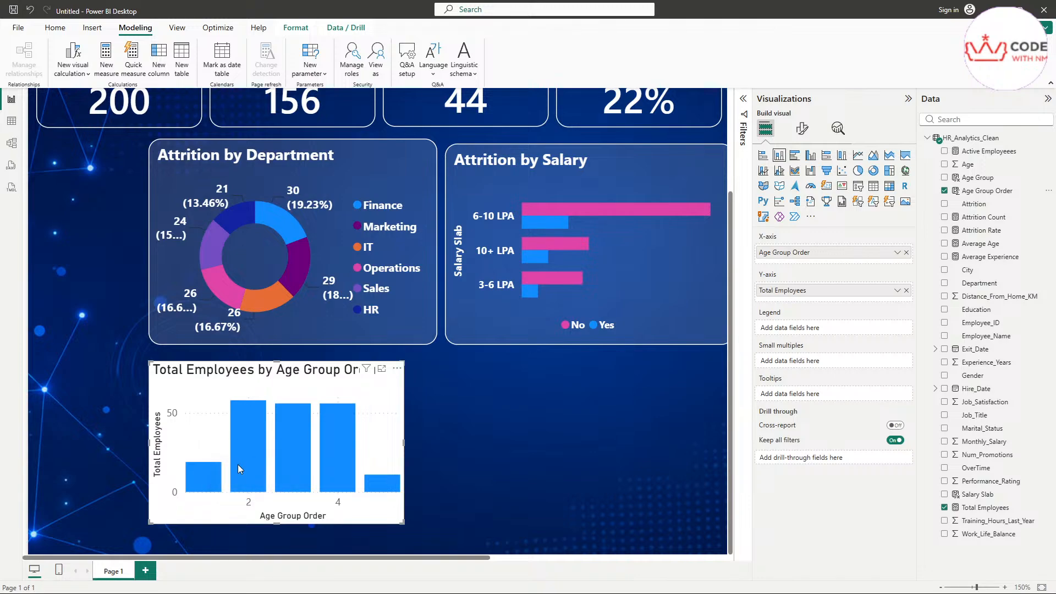
{"action": "mouse_move", "coordinate": [240, 464]}
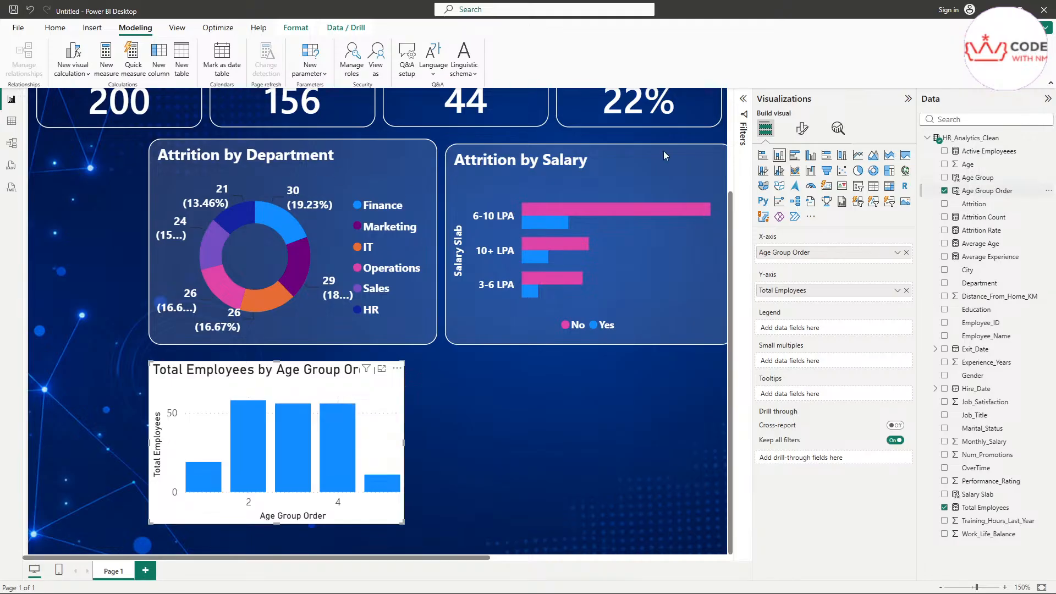
{"action": "left_click", "coordinate": [990, 191]}
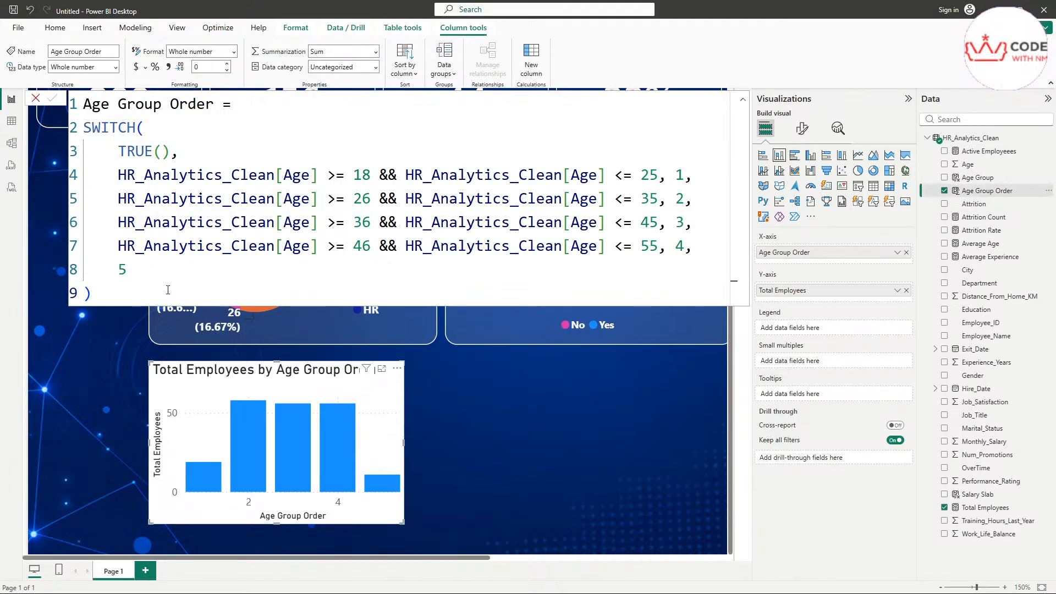
Step: Put Age Group back on the age chart's X-axis in place of Age Group Order
{"action": "key", "text": "ctrl+a"}
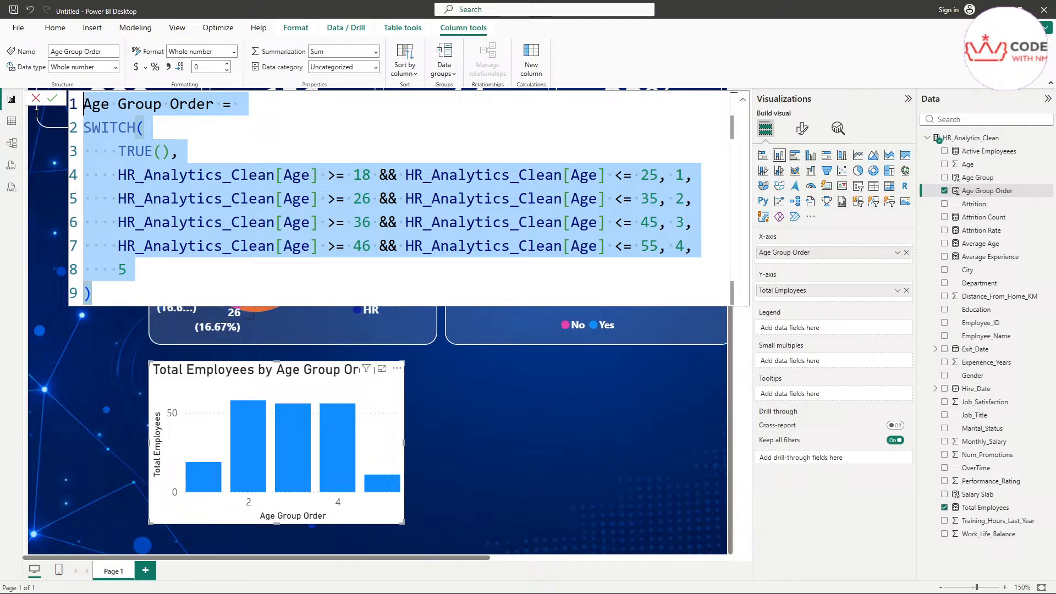
{"action": "left_click", "coordinate": [945, 192]}
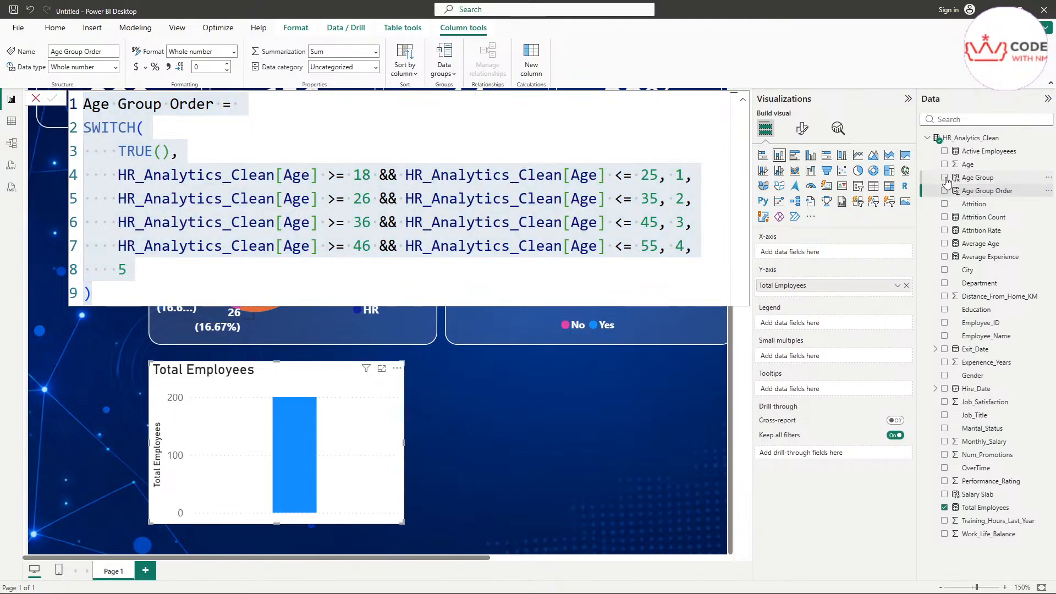
{"action": "left_click", "coordinate": [944, 177]}
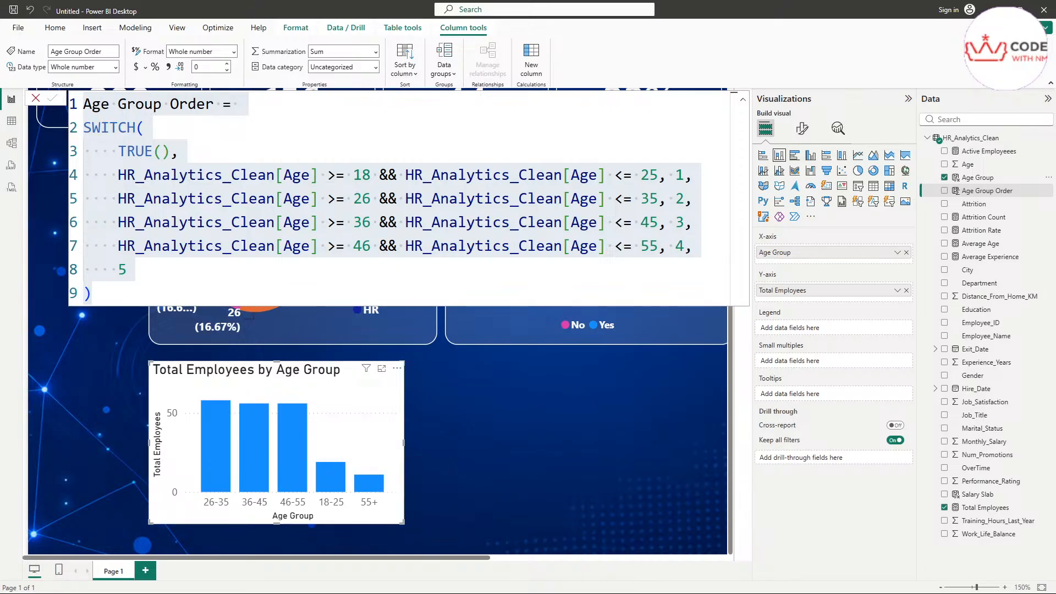
{"action": "left_click", "coordinate": [592, 456]}
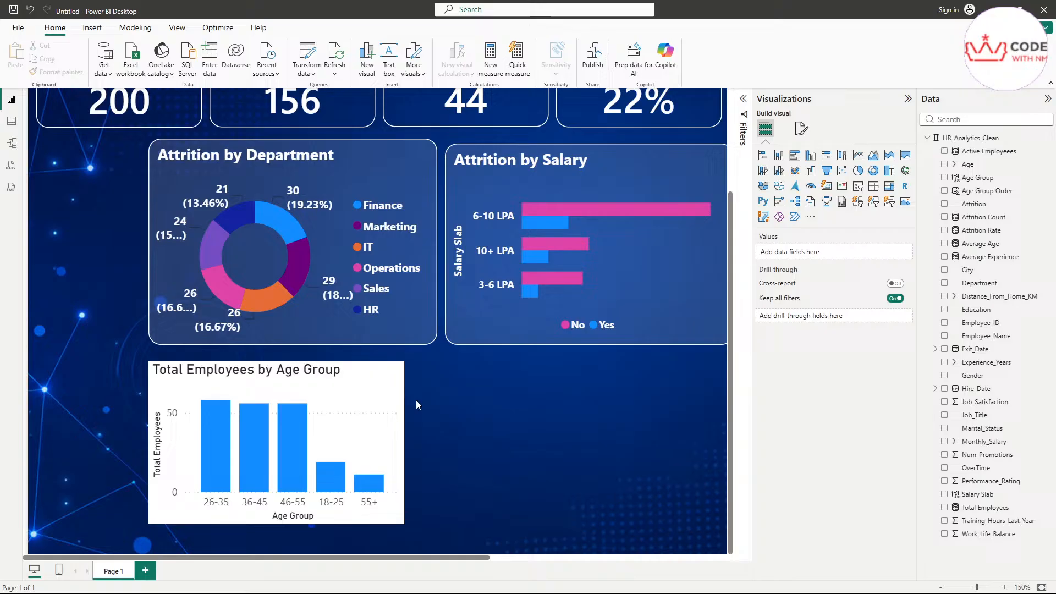
Step: Copy the Attrition by Salary chart's formatting onto the age chart with Format painter
{"action": "left_click", "coordinate": [467, 314]}
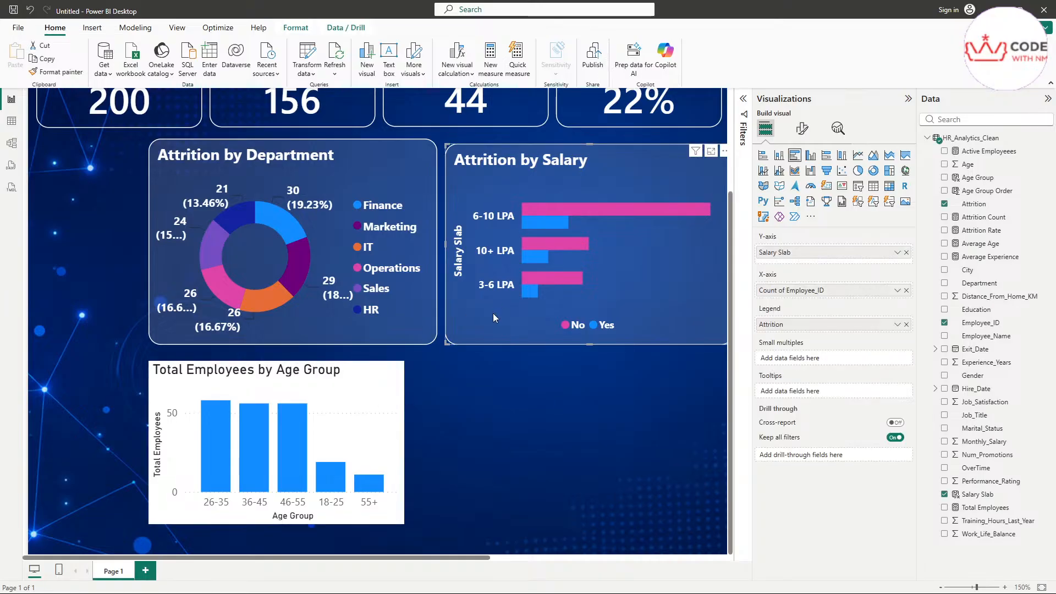
{"action": "left_click", "coordinate": [54, 72]}
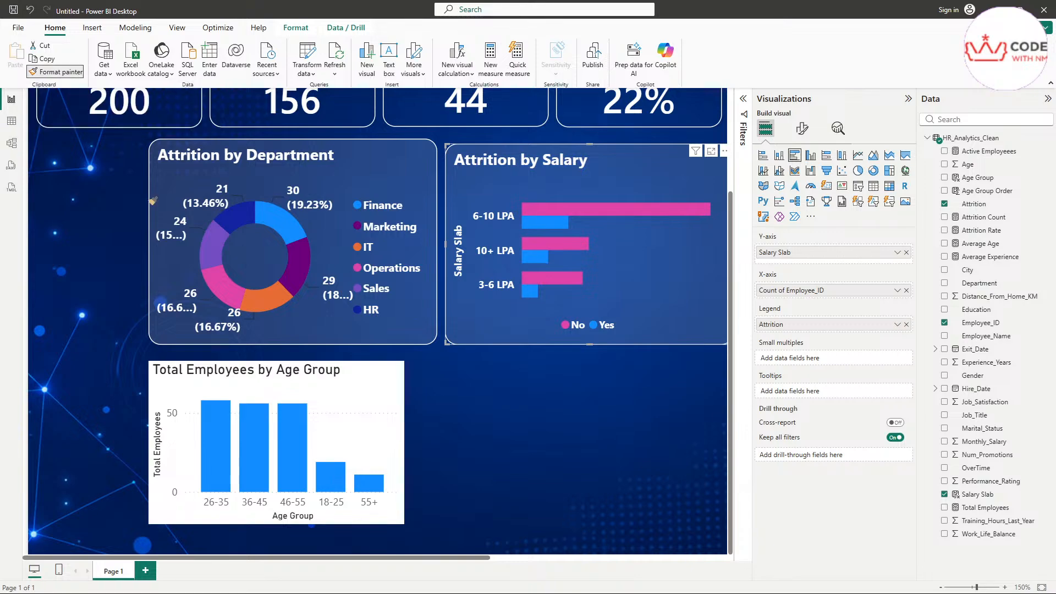
{"action": "left_click", "coordinate": [335, 402]}
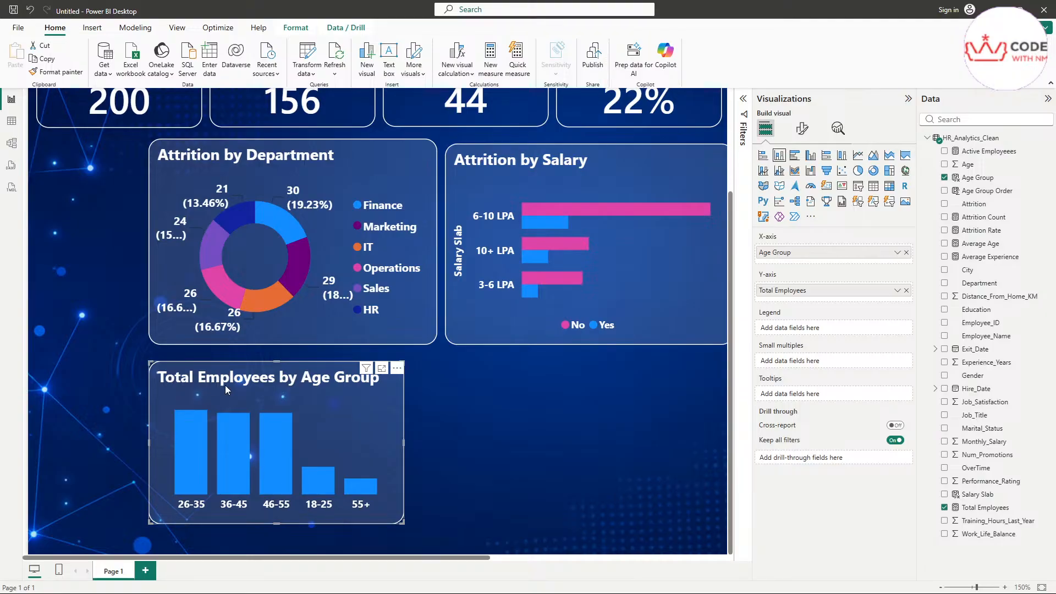
Step: Retitle the age column chart 'Age Group Distribution'
{"action": "left_click", "coordinate": [801, 129]}
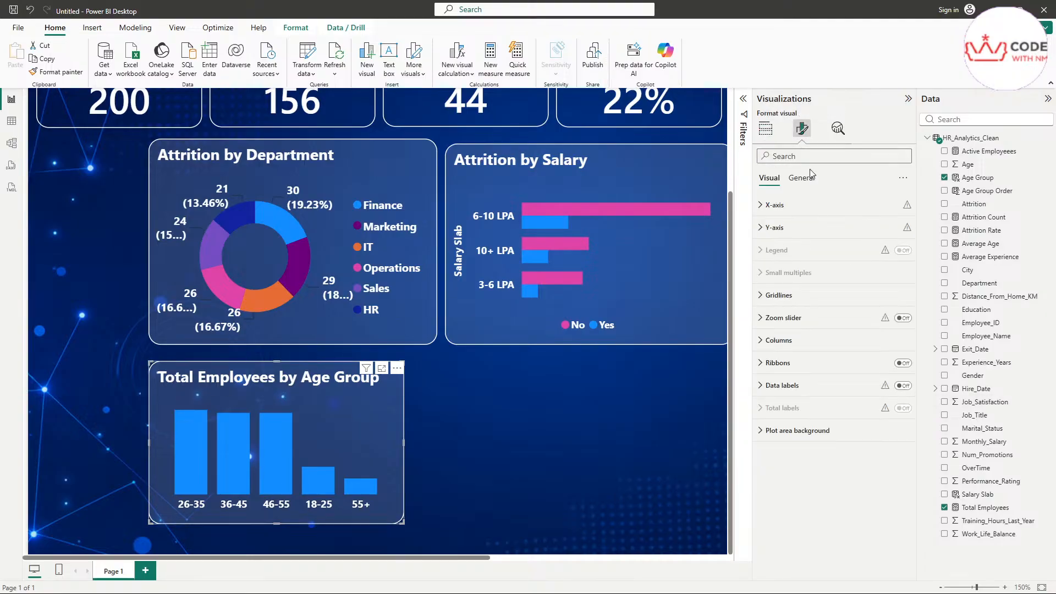
{"action": "left_click", "coordinate": [802, 177]}
{"action": "left_click", "coordinate": [801, 227]}
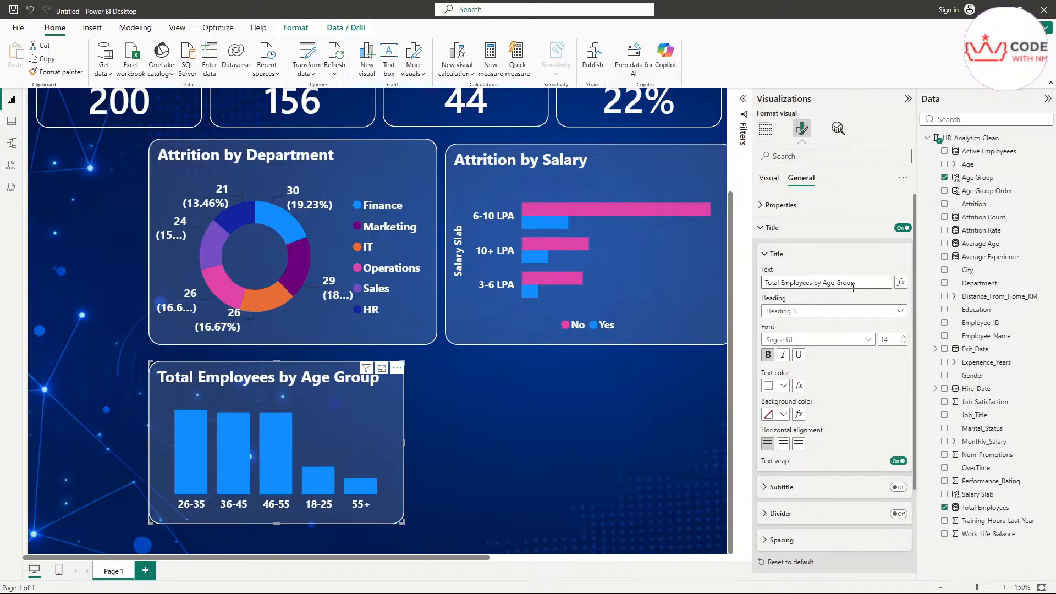
{"action": "left_click_drag", "start_coordinate": [853, 287], "coordinate": [836, 287]}
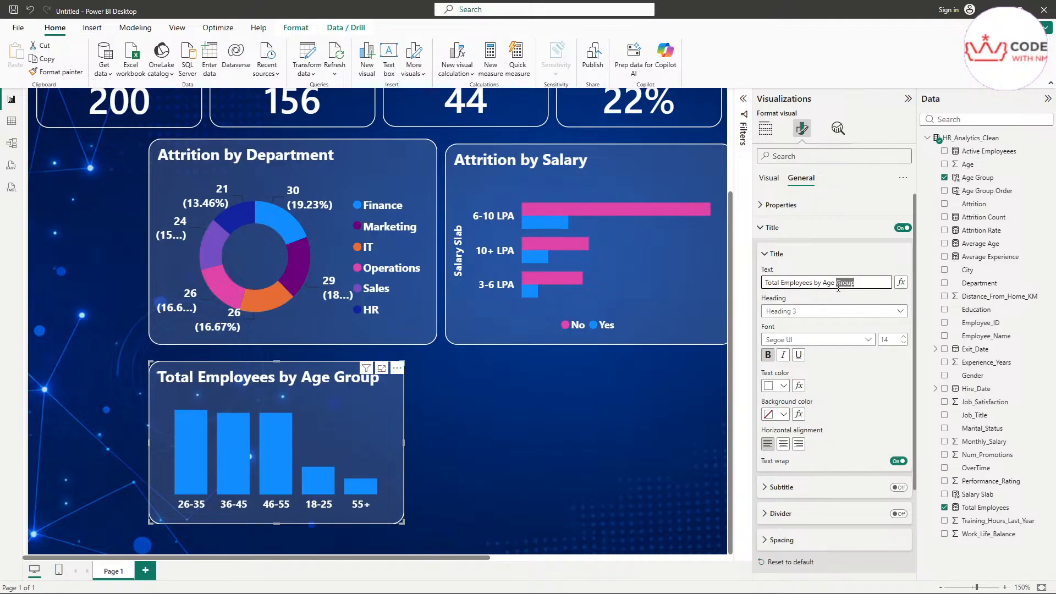
{"action": "key", "text": "BackSpace"}
{"action": "left_click_drag", "start_coordinate": [820, 283], "coordinate": [714, 283]}
{"action": "key", "text": "BackSpace"}
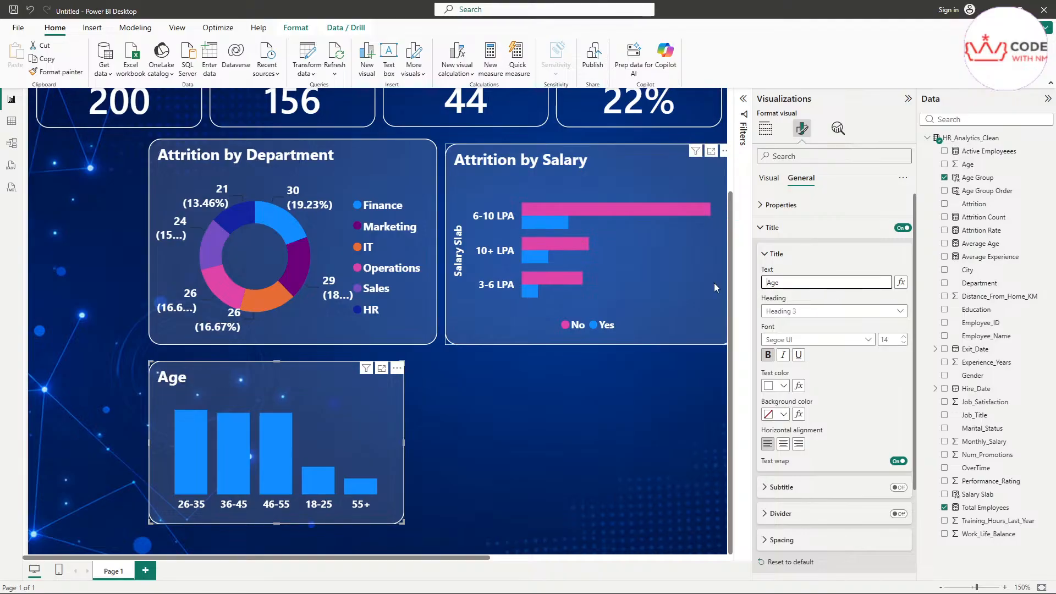
{"action": "type", "text": "Grou"}
{"action": "type", "text": "p At"}
{"action": "key", "text": "BackSpace"}
{"action": "key", "text": "BackSpace"}
{"action": "type", "text": "D"}
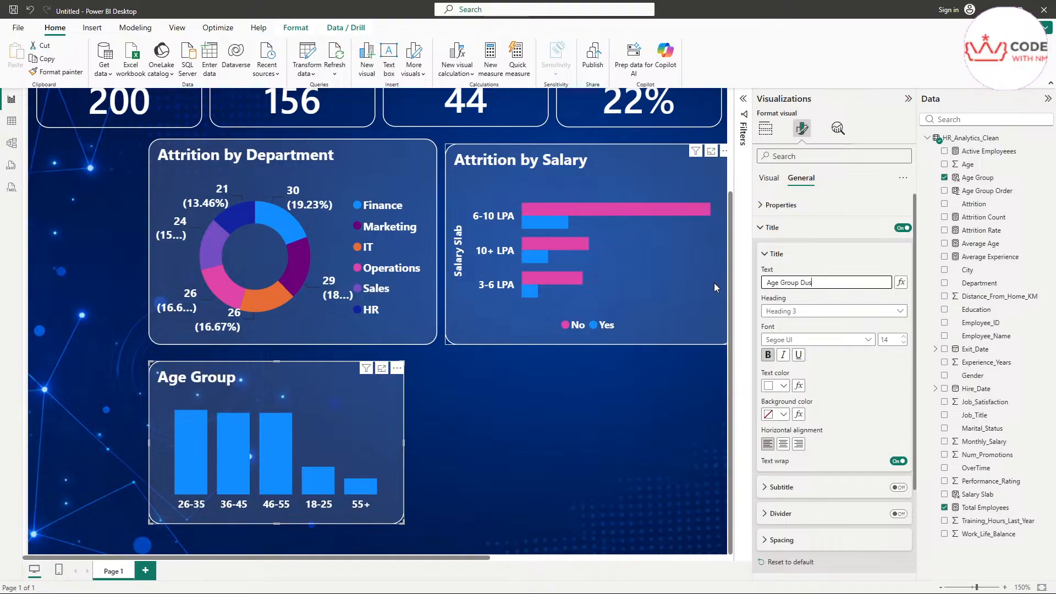
{"action": "type", "text": "istribution"}
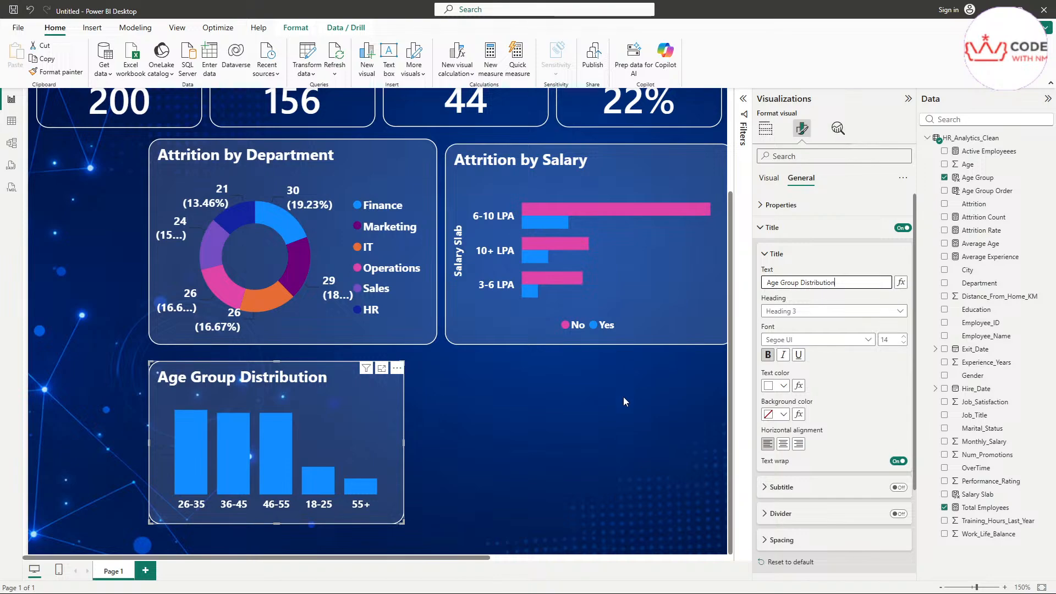
Step: Cross-filter the report by the 46-55 bar, then clear the filter
{"action": "left_click", "coordinate": [618, 425]}
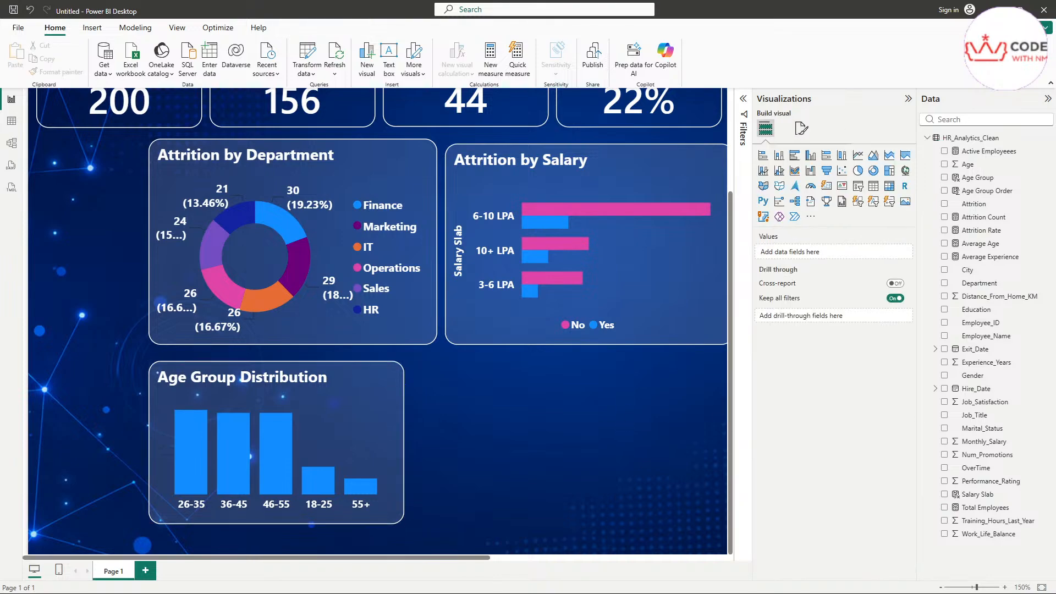
{"action": "left_click", "coordinate": [272, 460]}
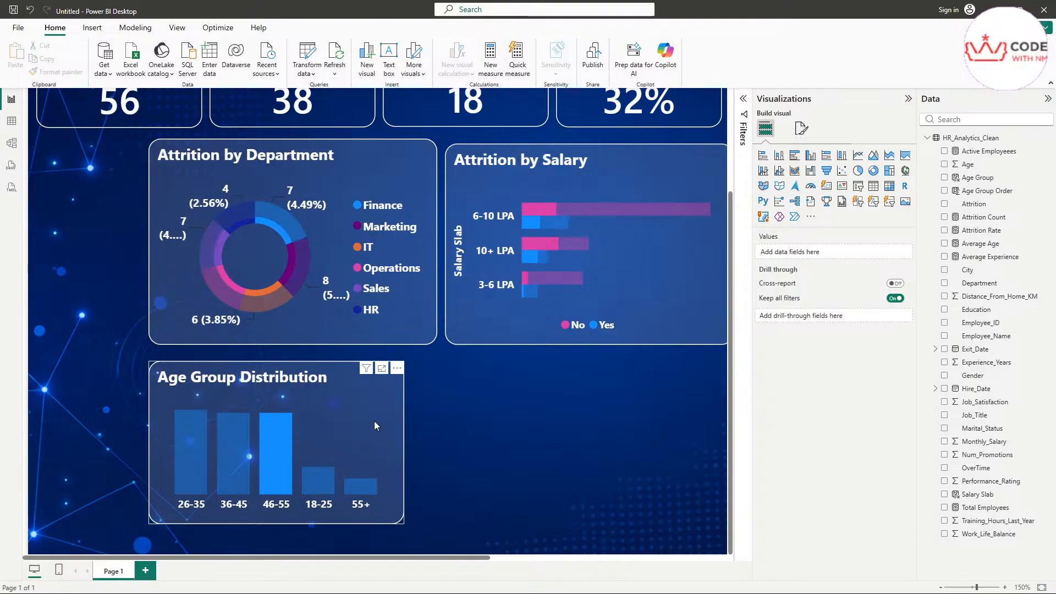
{"action": "left_click", "coordinate": [374, 421]}
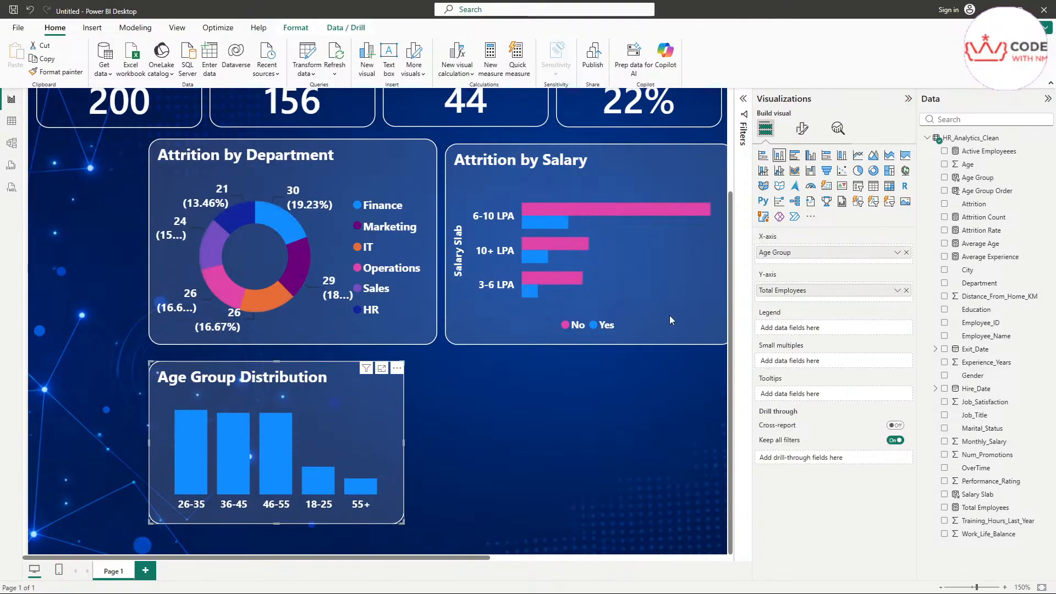
Step: Colour the Age Group Distribution columns yellow
{"action": "left_click", "coordinate": [803, 130]}
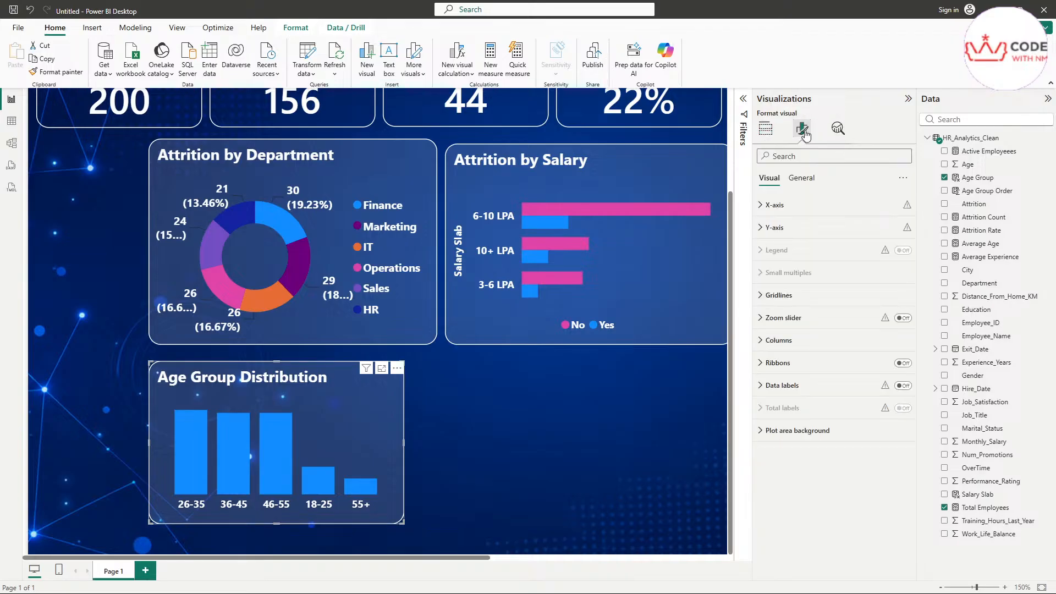
{"action": "left_click", "coordinate": [780, 340]}
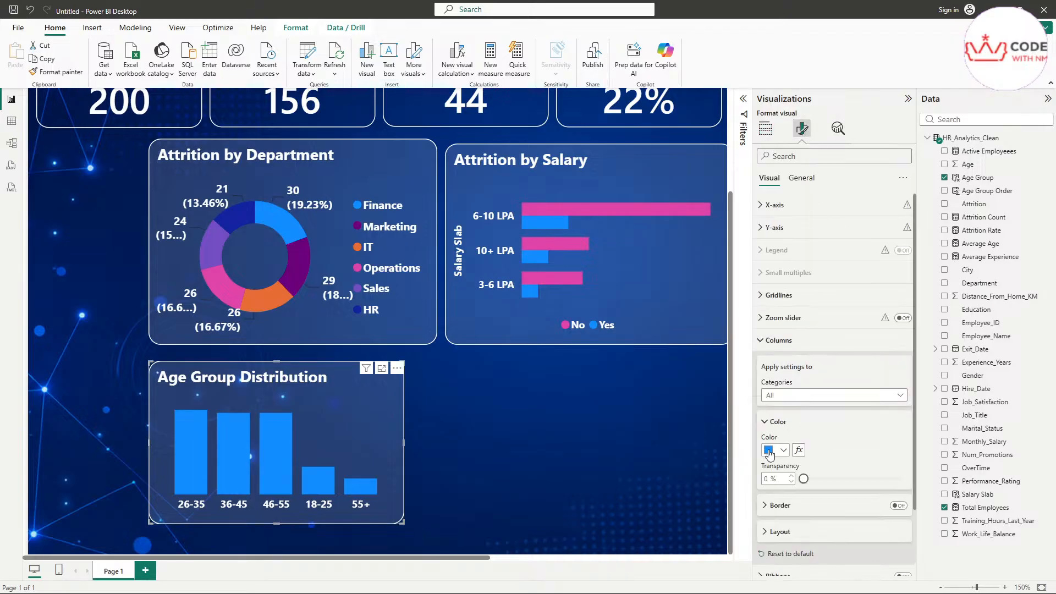
{"action": "left_click", "coordinate": [769, 454]}
{"action": "left_click", "coordinate": [902, 318]}
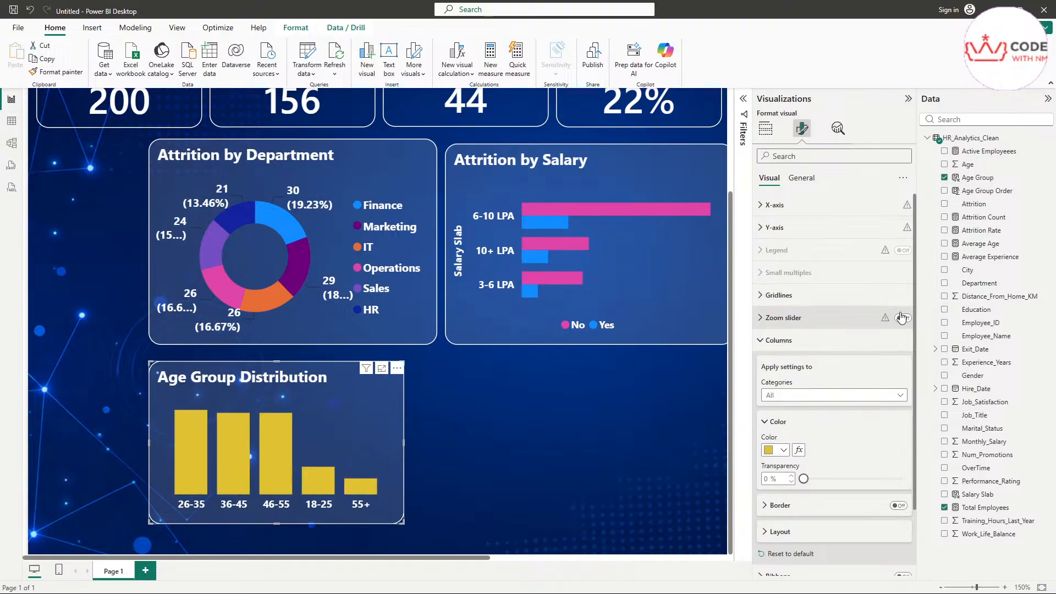
{"action": "left_click", "coordinate": [550, 489]}
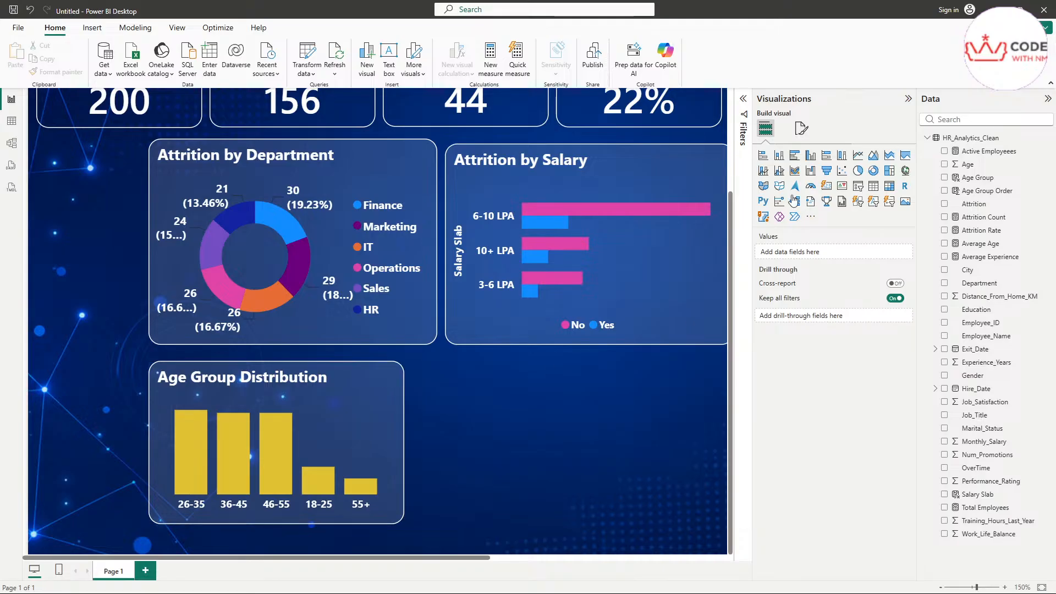
Step: Review the age chart's Y-axis and X-axis settings, including the Age Group axis title
{"action": "left_click", "coordinate": [808, 136]}
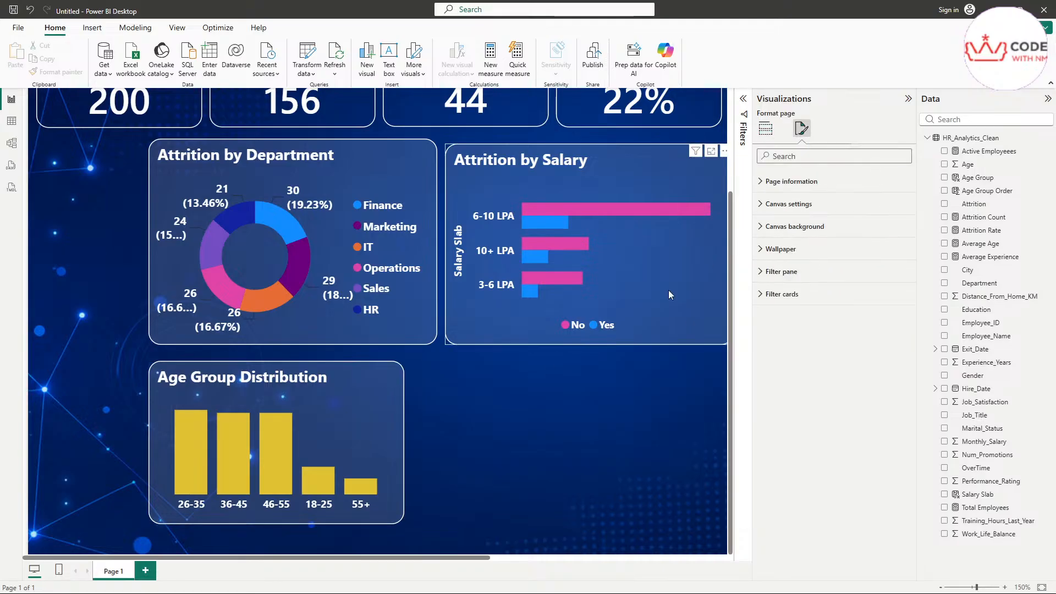
{"action": "left_click", "coordinate": [384, 423]}
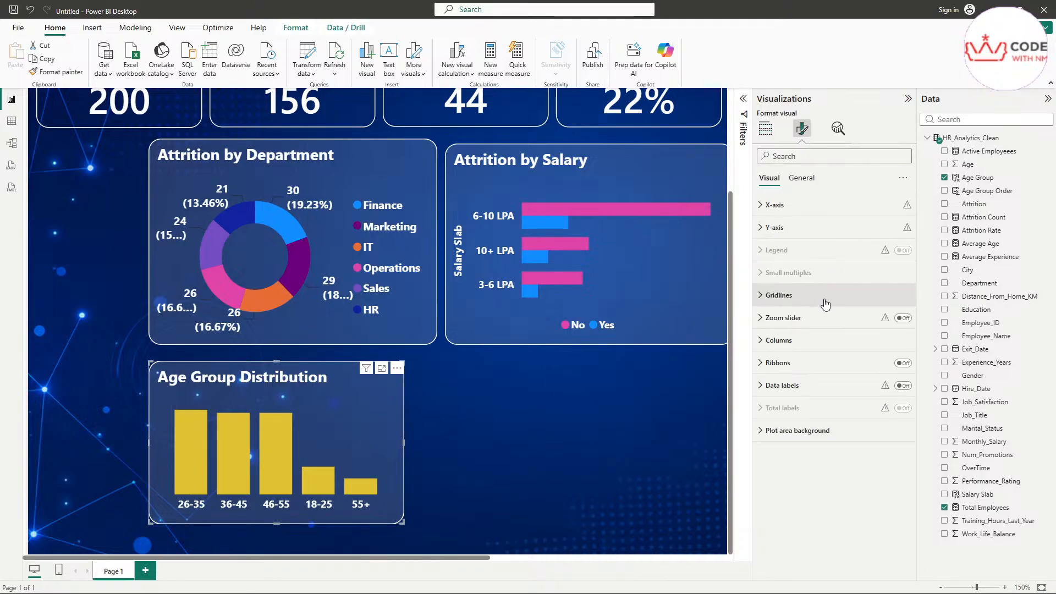
{"action": "left_click", "coordinate": [815, 228]}
{"action": "left_click", "coordinate": [814, 227]}
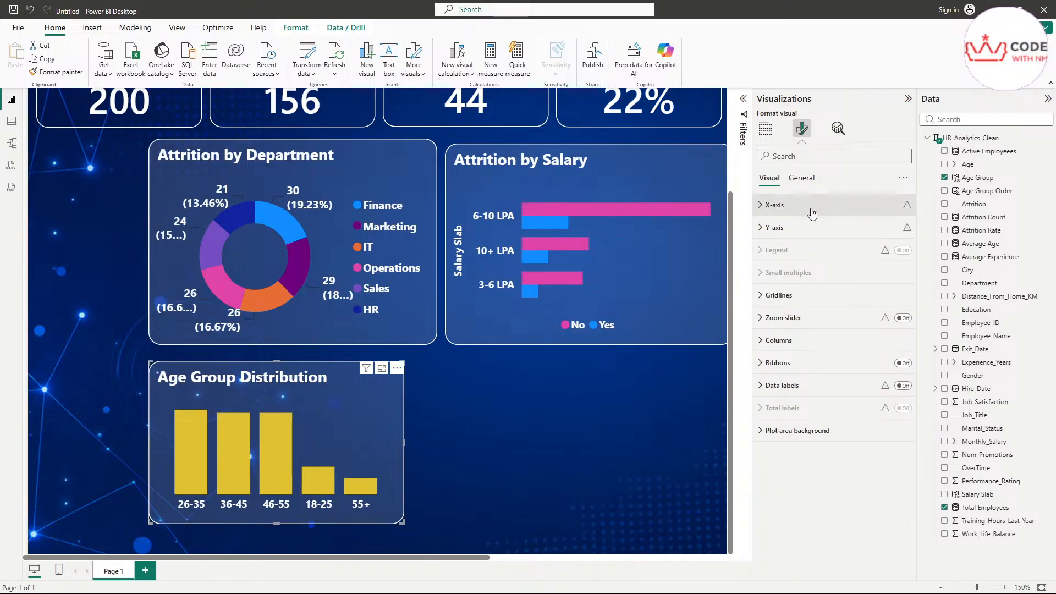
{"action": "left_click", "coordinate": [814, 207]}
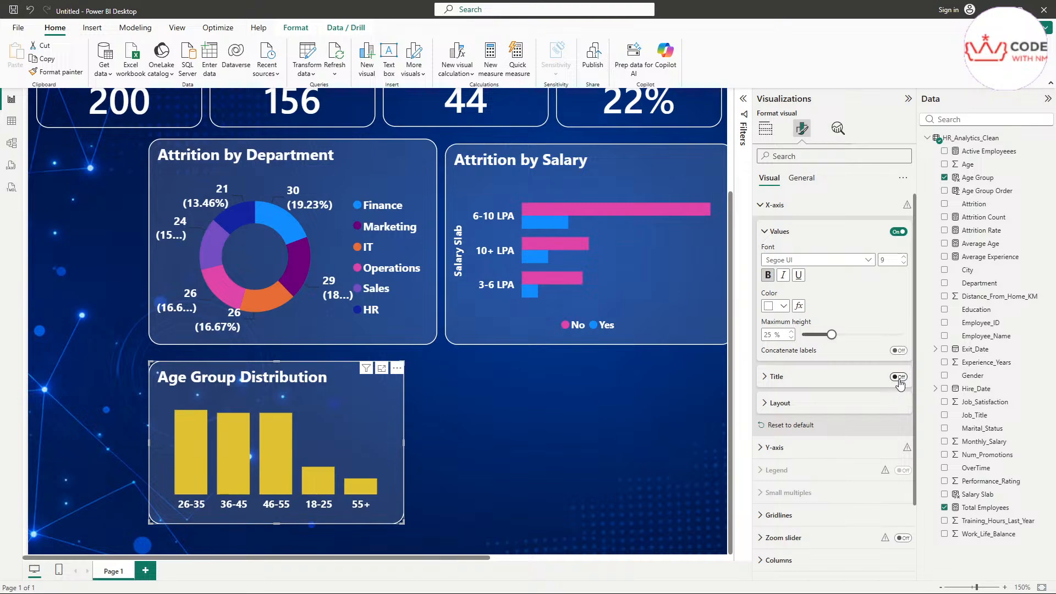
{"action": "scroll", "coordinate": [838, 417], "scroll_direction": "down", "scroll_amount": 3}
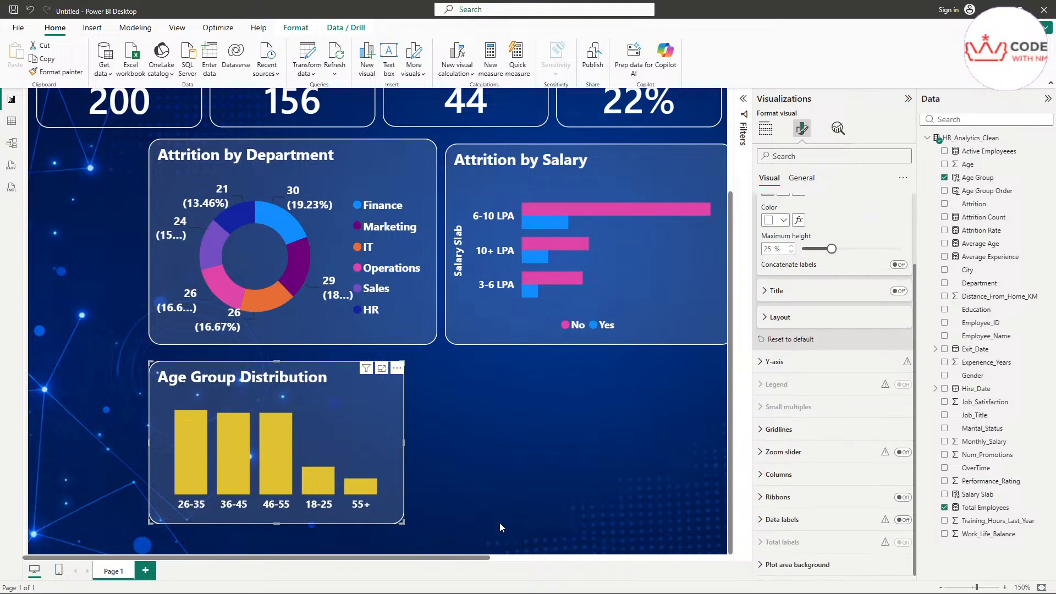
Step: Resize the age chart to height 230 and width 350
{"action": "left_click", "coordinate": [801, 178]}
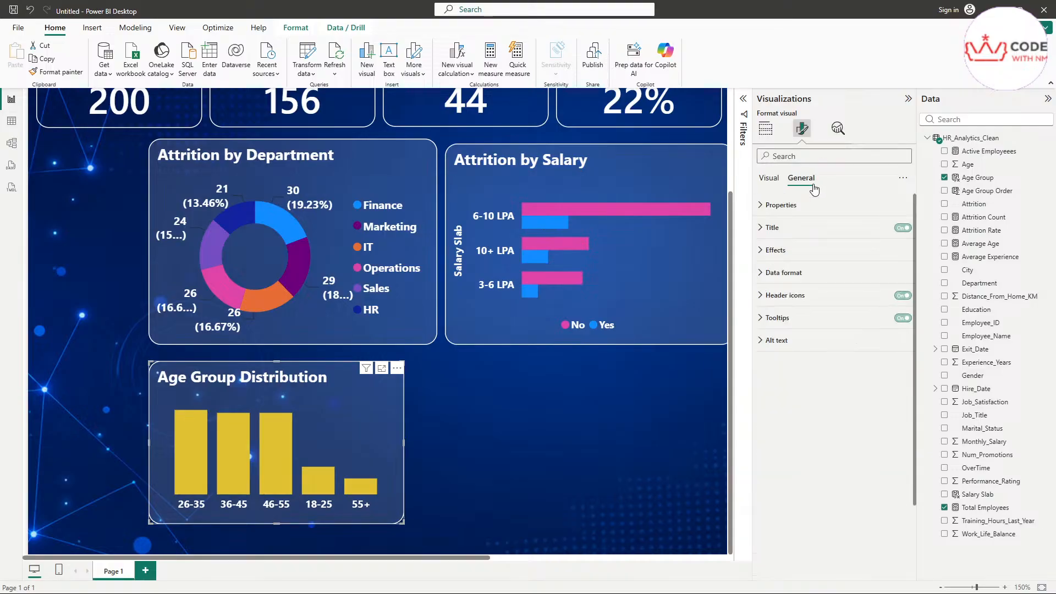
{"action": "left_click", "coordinate": [779, 204]}
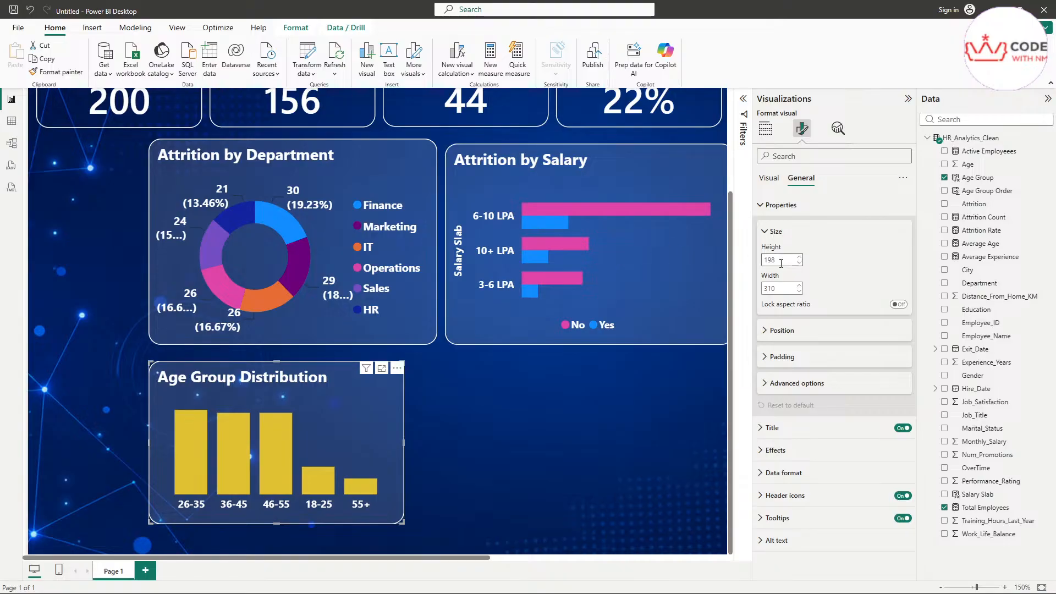
{"action": "left_click_drag", "start_coordinate": [780, 263], "coordinate": [773, 264]}
{"action": "type", "text": "230"}
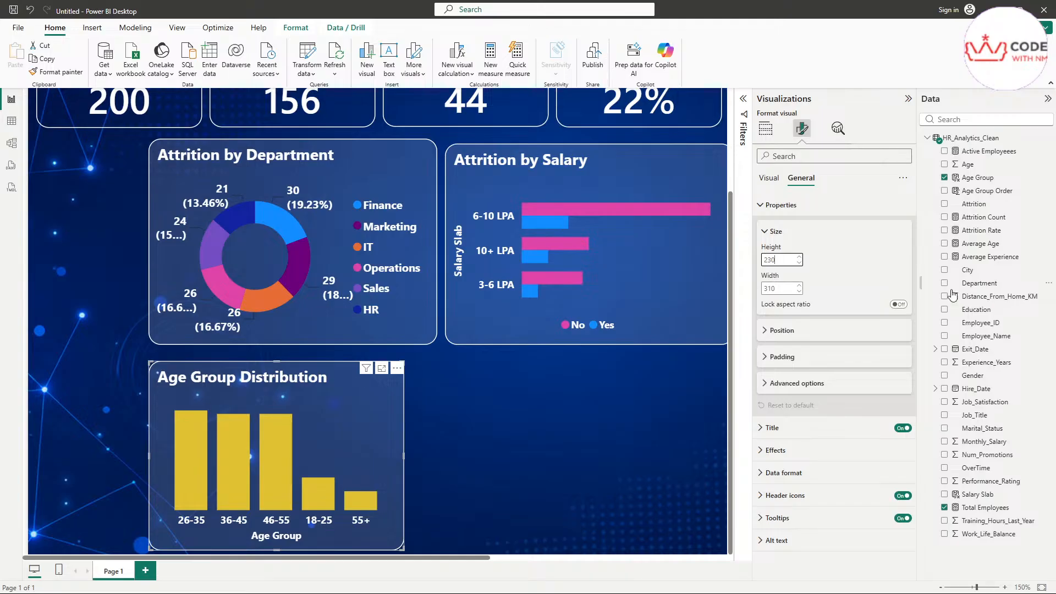
{"action": "double_click", "coordinate": [789, 288]}
{"action": "type", "text": "350"}
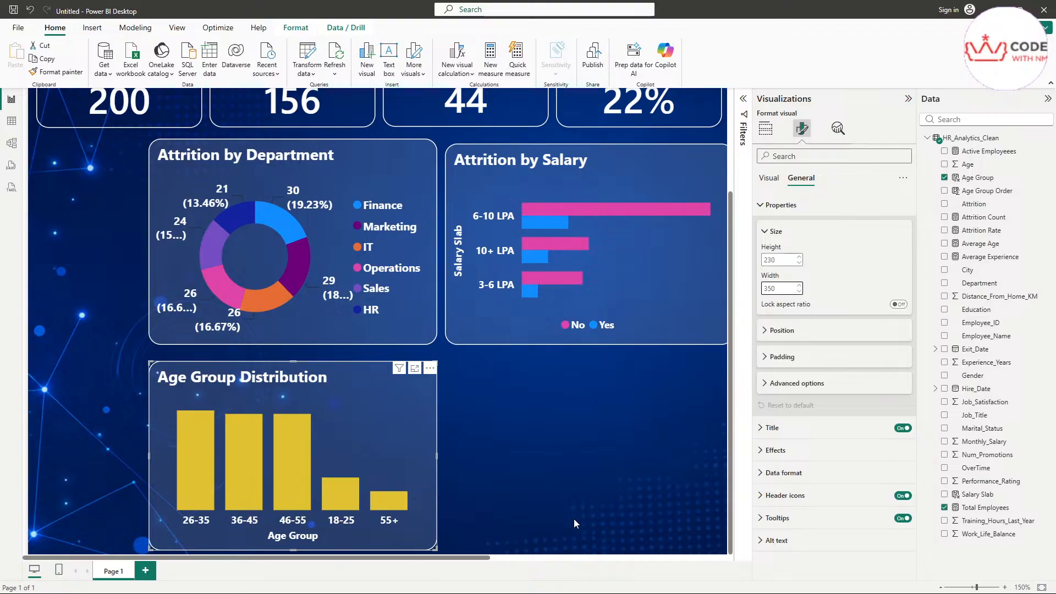
{"action": "left_click", "coordinate": [276, 552]}
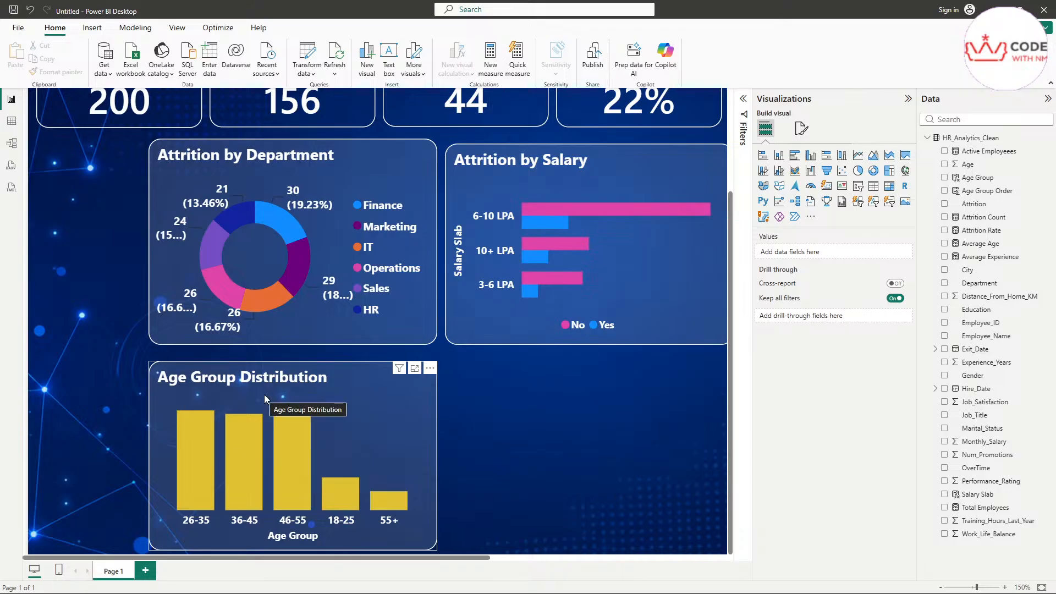
Step: Bring up the reference dashboard image, move it aside, and hide it again
{"action": "key", "text": "alt+Tab"}
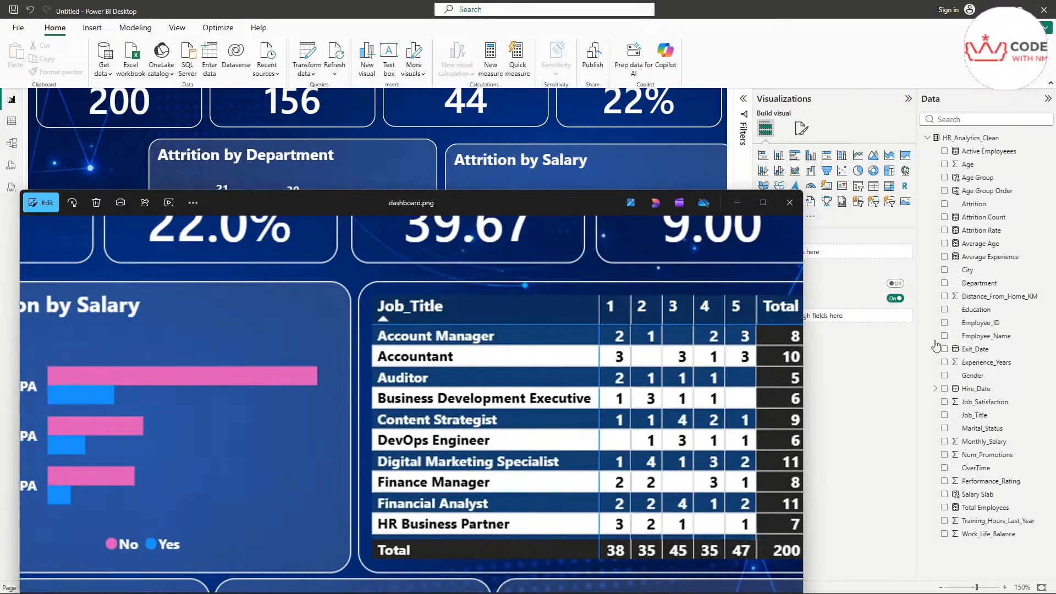
{"action": "left_click_drag", "start_coordinate": [279, 201], "coordinate": [623, 125]}
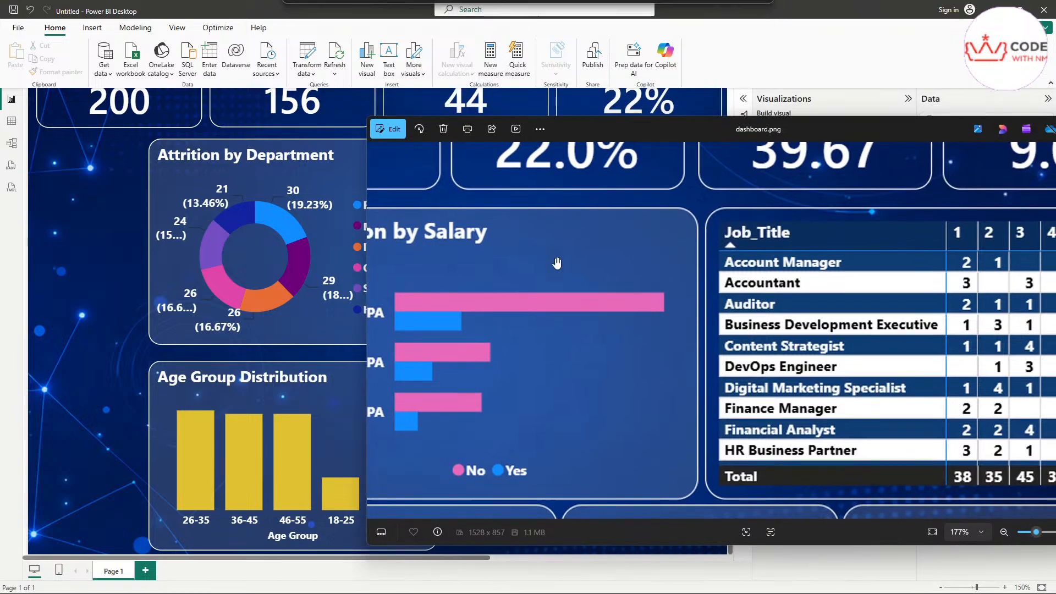
{"action": "scroll", "coordinate": [507, 396], "scroll_direction": "down", "scroll_amount": 5}
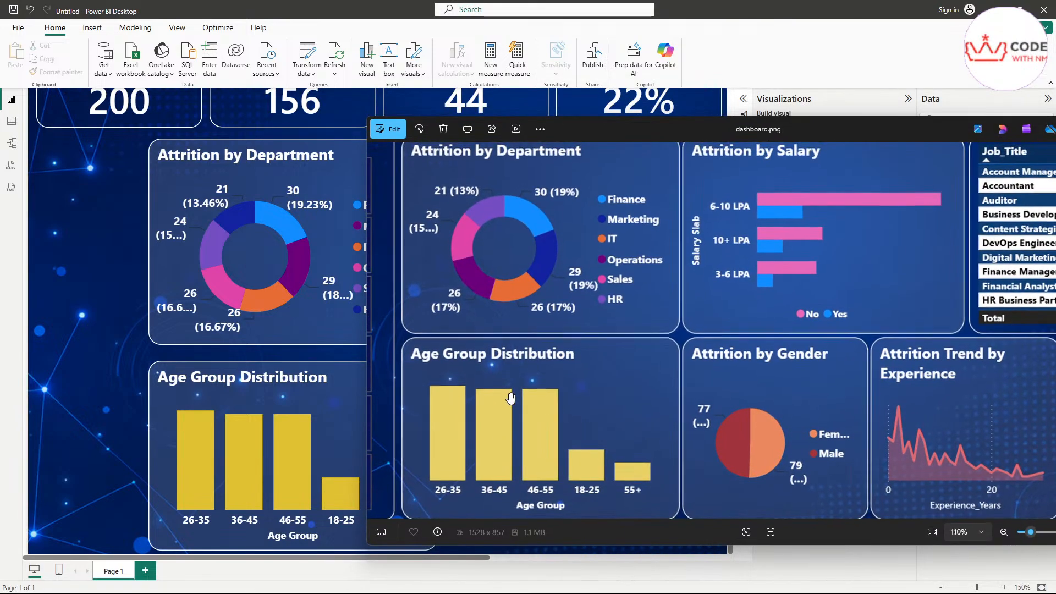
{"action": "scroll", "coordinate": [577, 418], "scroll_direction": "up", "scroll_amount": 1}
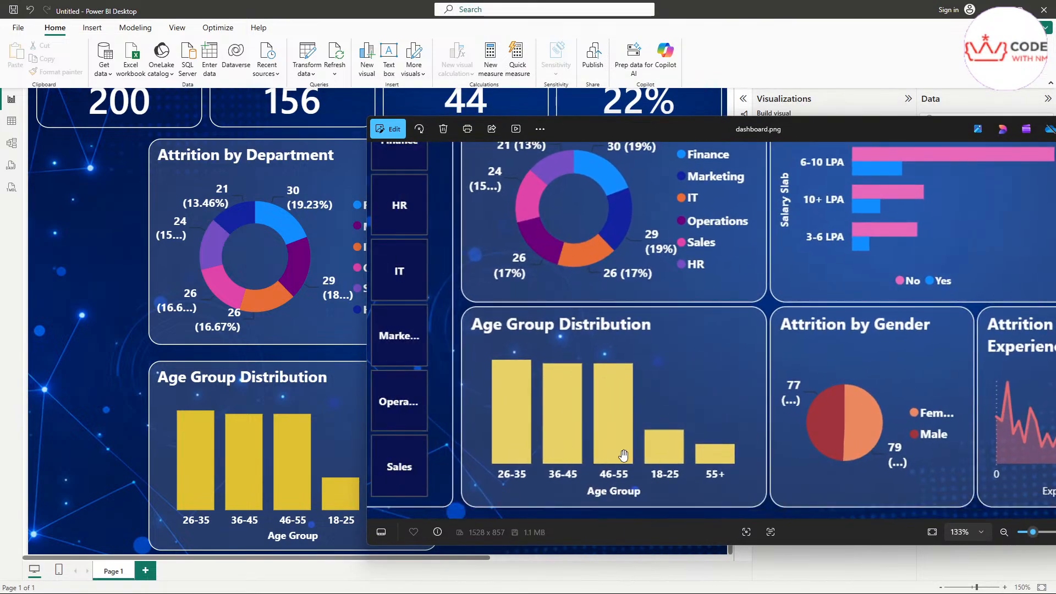
{"action": "left_click_drag", "start_coordinate": [597, 132], "coordinate": [429, 144]}
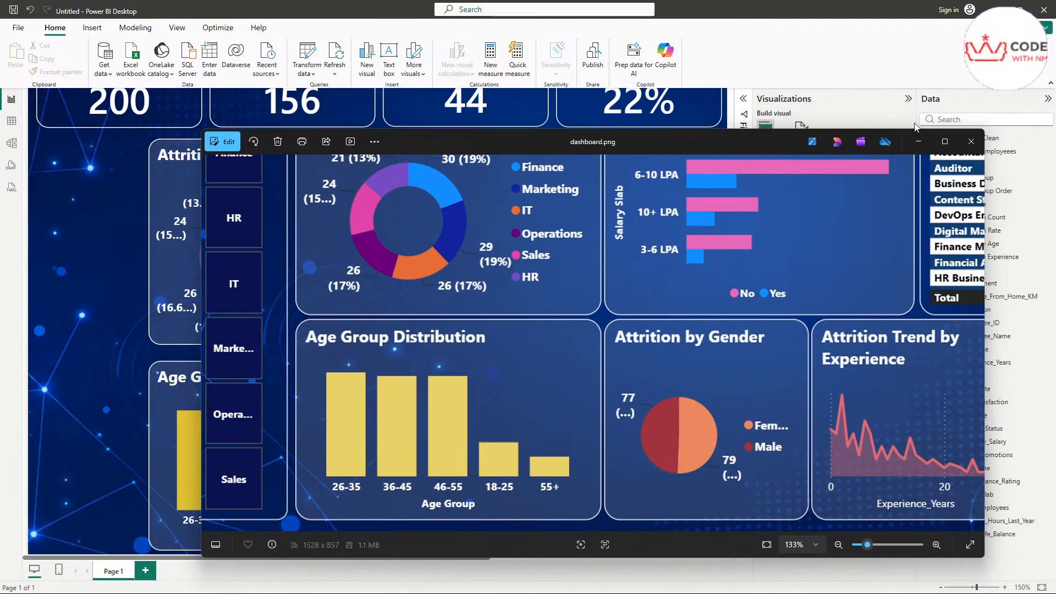
{"action": "left_click", "coordinate": [917, 137]}
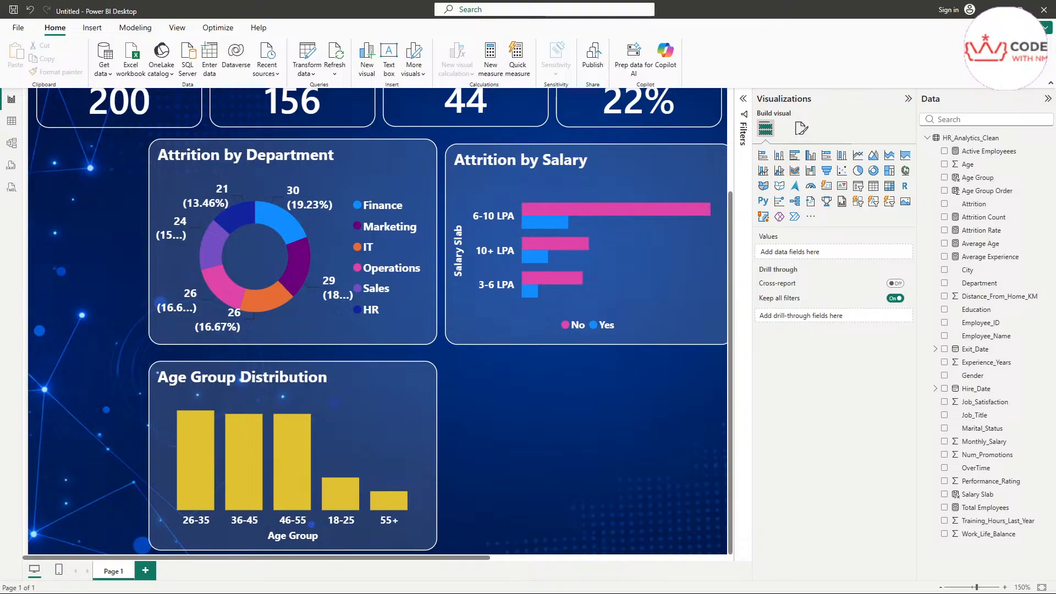
Step: Pan around dashboard.png to study its right side and Department panel
{"action": "key", "text": "alt+Tab"}
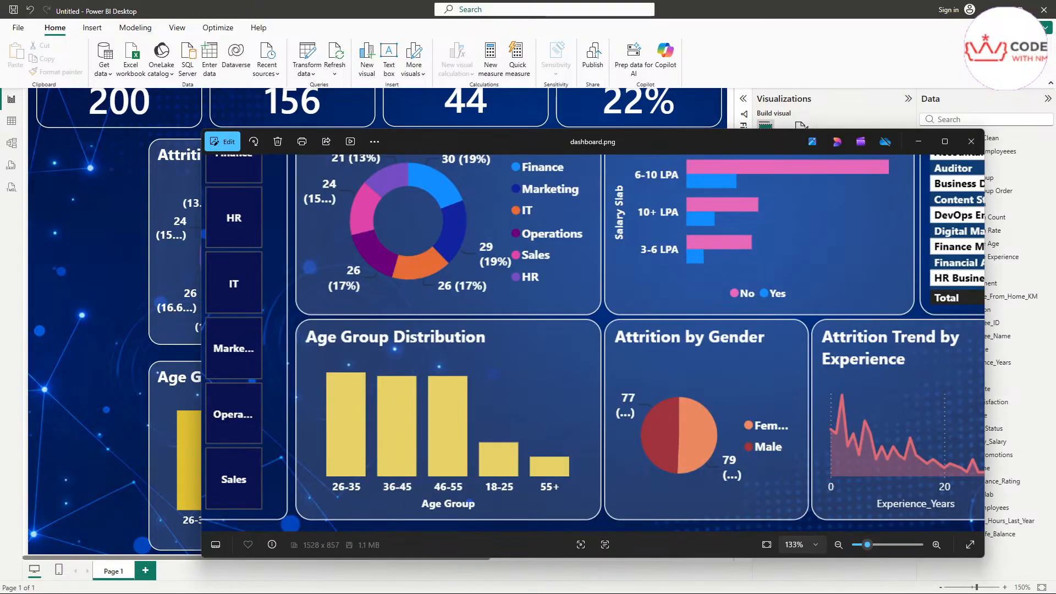
{"action": "left_click_drag", "start_coordinate": [865, 405], "coordinate": [507, 391]}
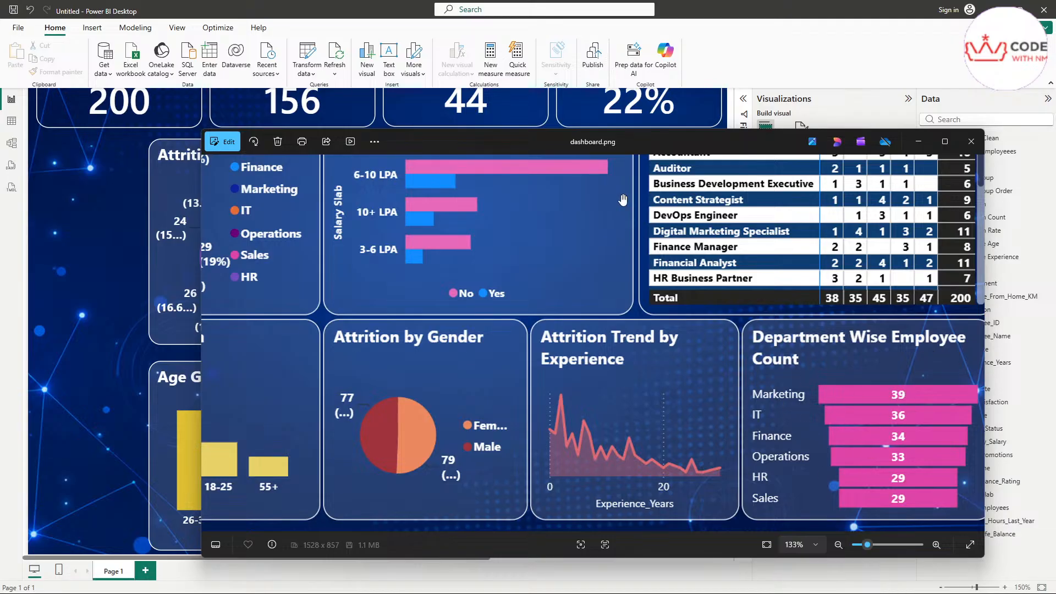
{"action": "left_click_drag", "start_coordinate": [411, 337], "coordinate": [724, 367]}
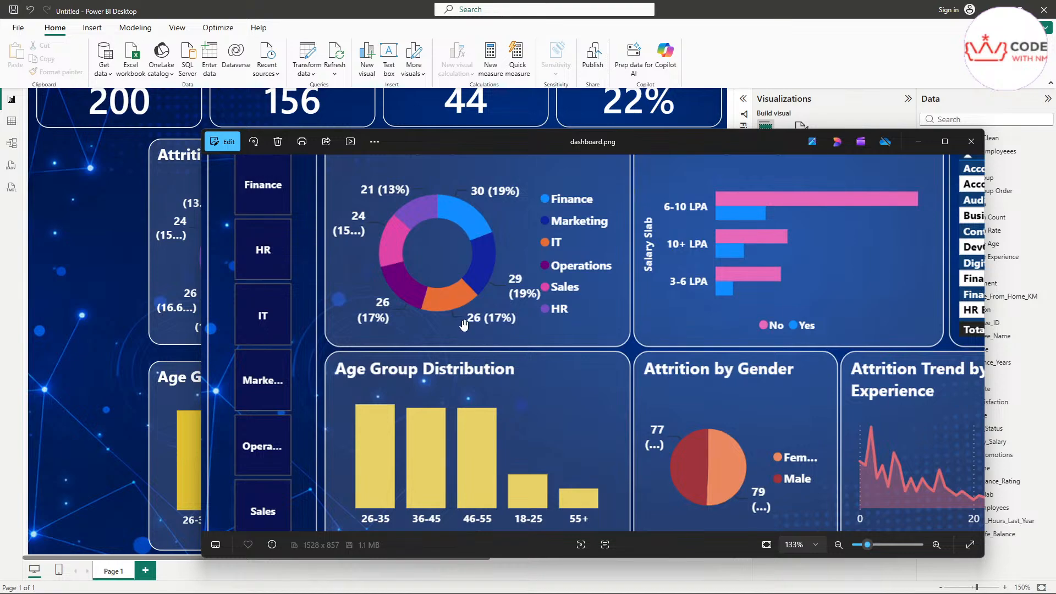
{"action": "left_click_drag", "start_coordinate": [385, 287], "coordinate": [388, 372]}
{"action": "scroll", "coordinate": [267, 307], "scroll_direction": "down", "scroll_amount": 2}
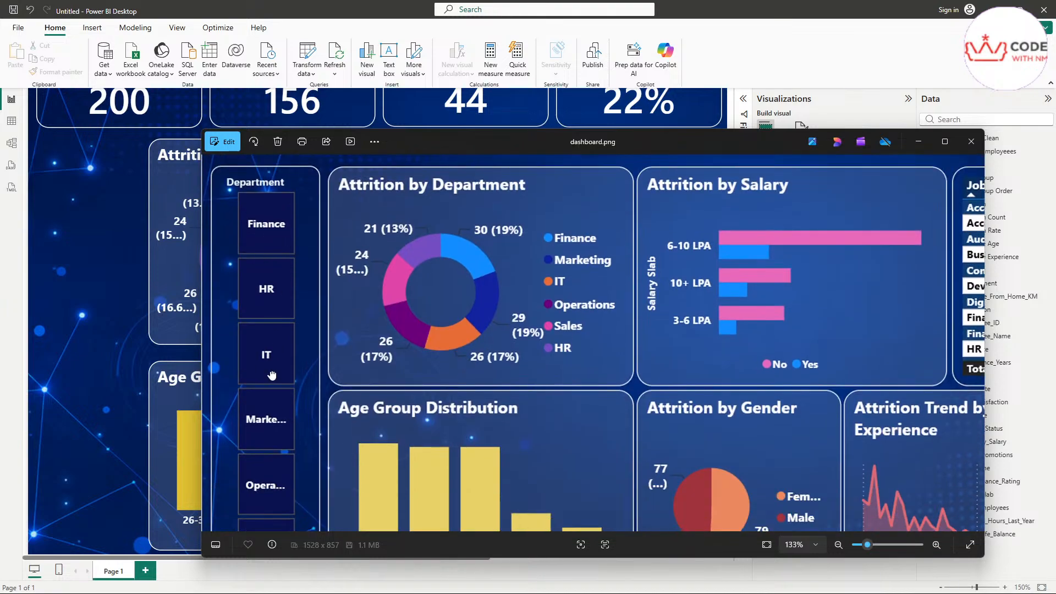
{"action": "scroll", "coordinate": [280, 291], "scroll_direction": "down", "scroll_amount": 2}
{"action": "scroll", "coordinate": [280, 292], "scroll_direction": "up", "scroll_amount": 4}
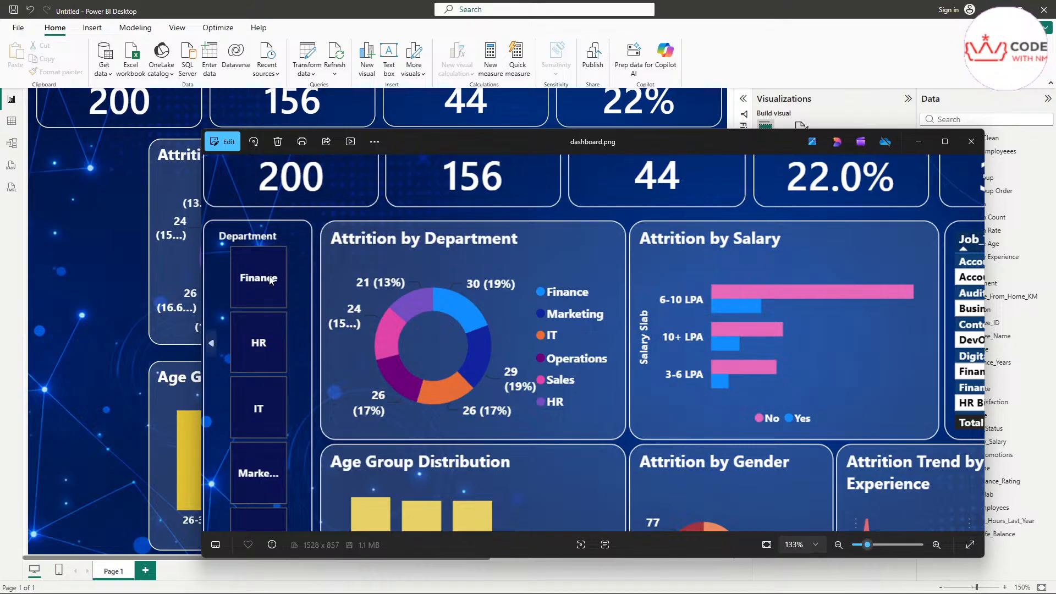
Step: Step back to dash.png, then move the Photos viewer off screen
{"action": "key", "text": "Left"}
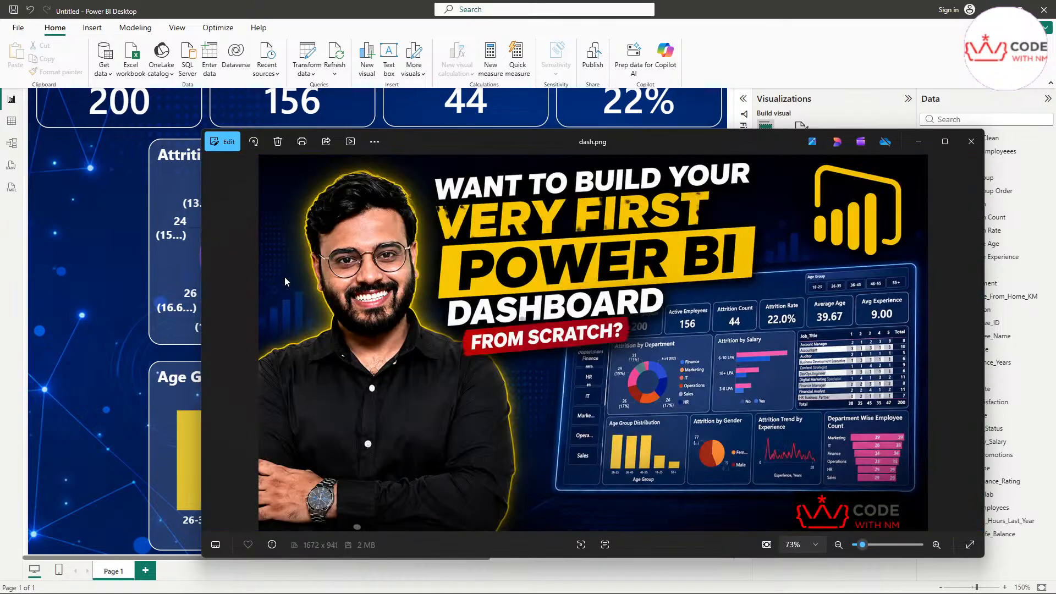
{"action": "left_click", "coordinate": [918, 141]}
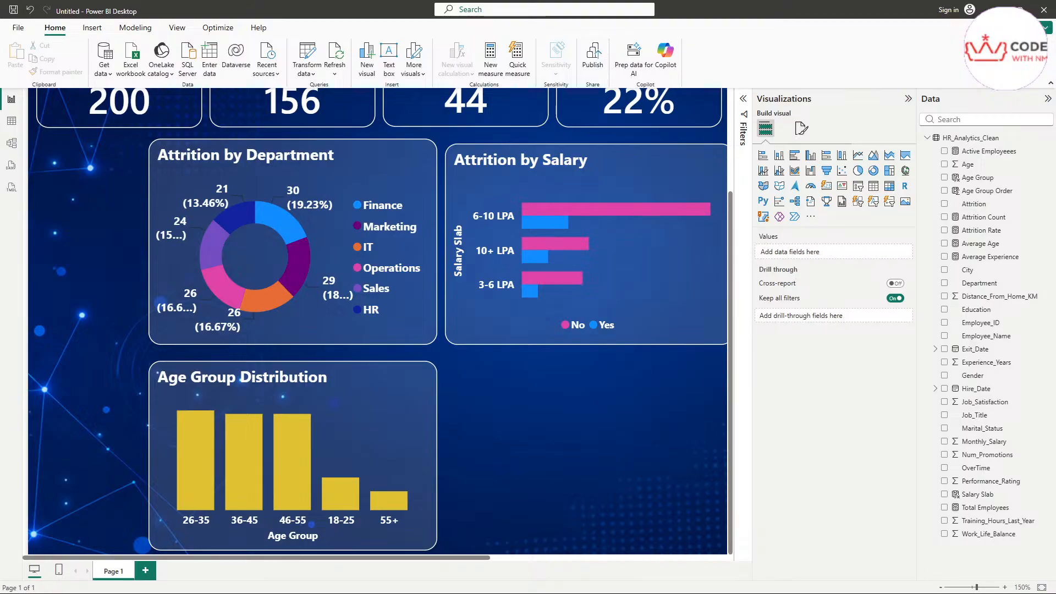
{"action": "key", "text": "alt+Tab"}
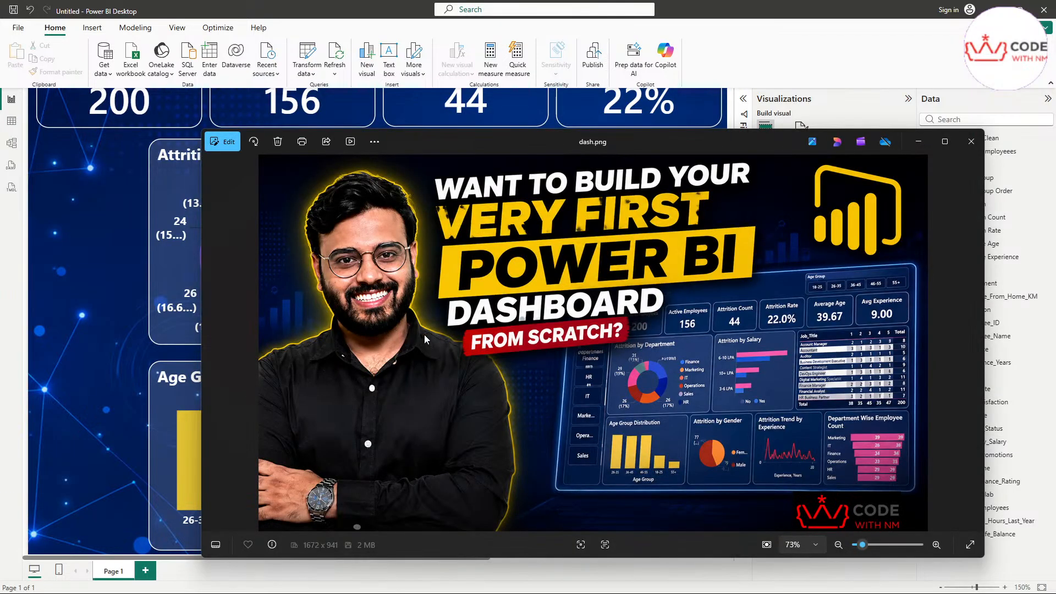
{"action": "left_click_drag", "start_coordinate": [569, 139], "coordinate": [1055, 33]}
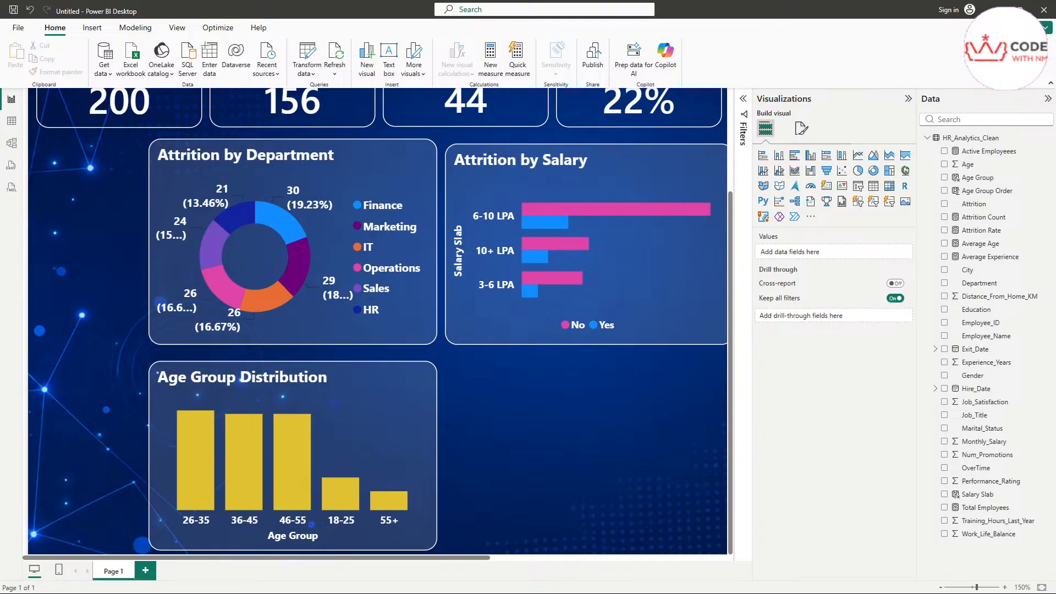
Step: Add an empty pie chart to the canvas beside Age Group Distribution
{"action": "scroll", "coordinate": [586, 408], "scroll_direction": "down", "scroll_amount": 3}
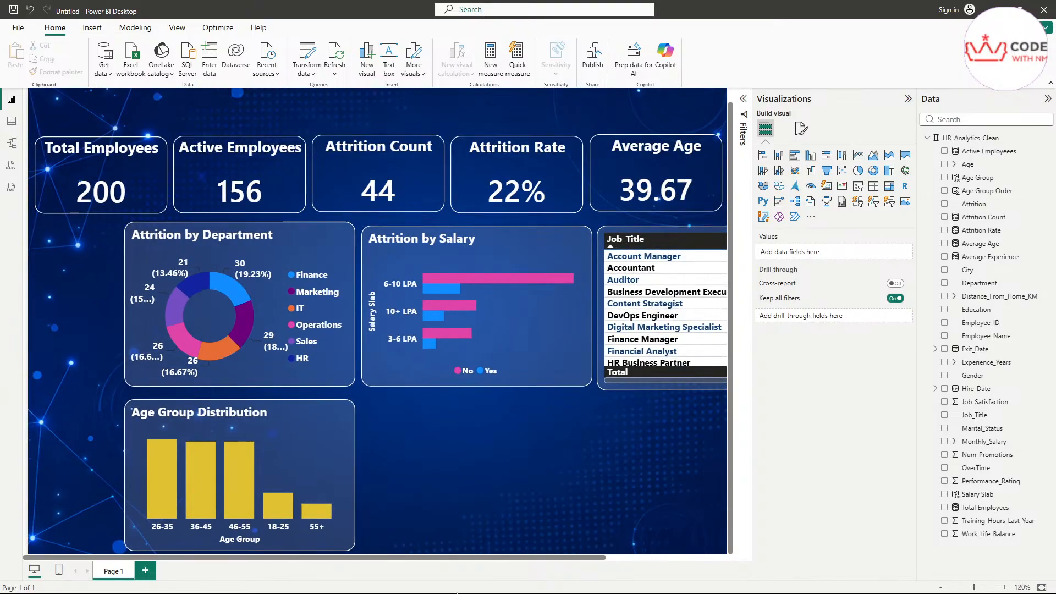
{"action": "scroll", "coordinate": [440, 501], "scroll_direction": "down", "scroll_amount": 2}
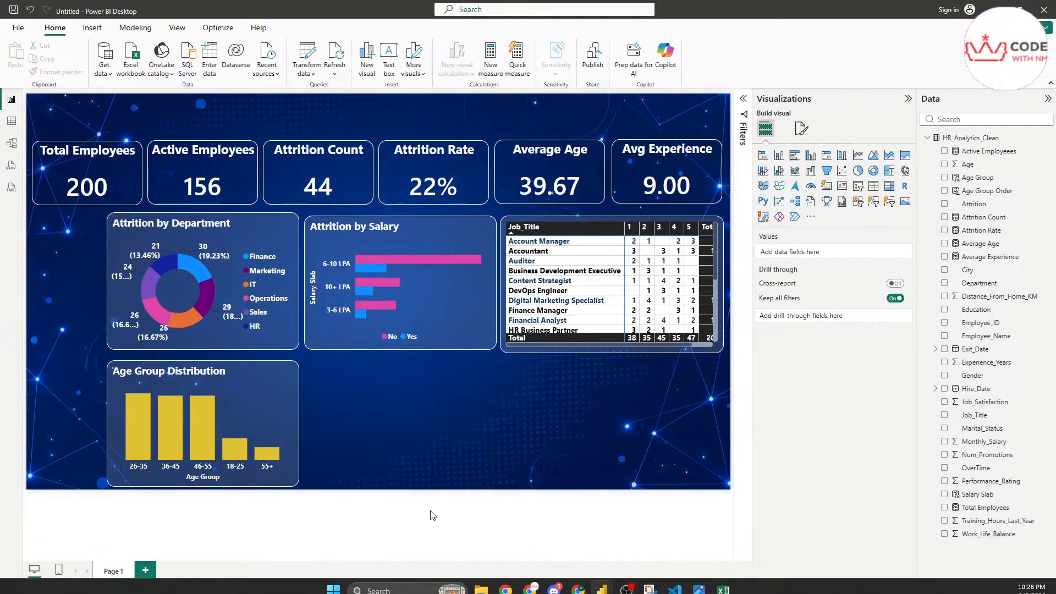
{"action": "left_click", "coordinate": [259, 400]}
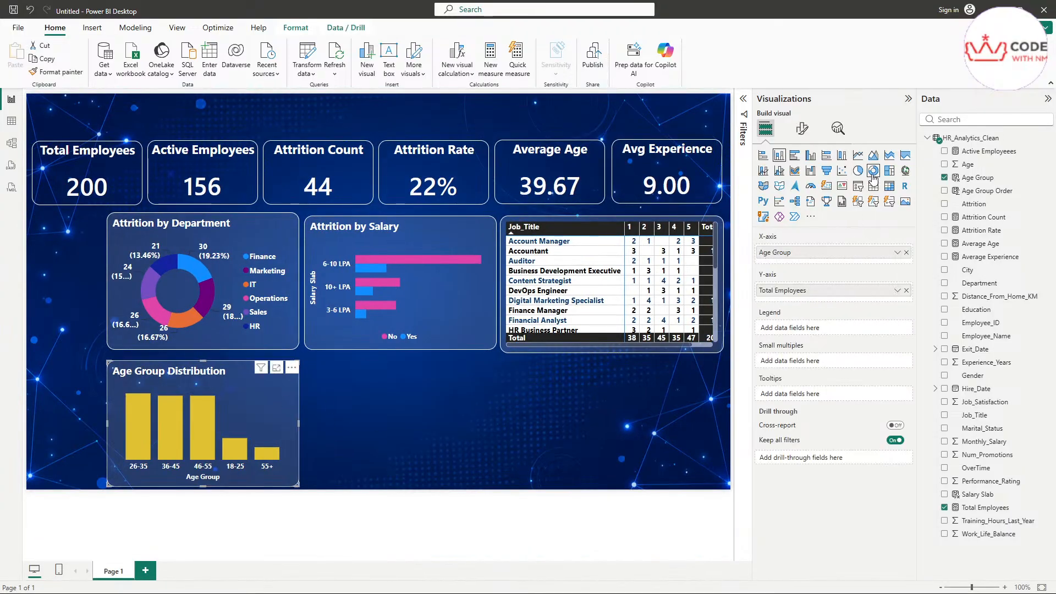
{"action": "left_click", "coordinate": [449, 402]}
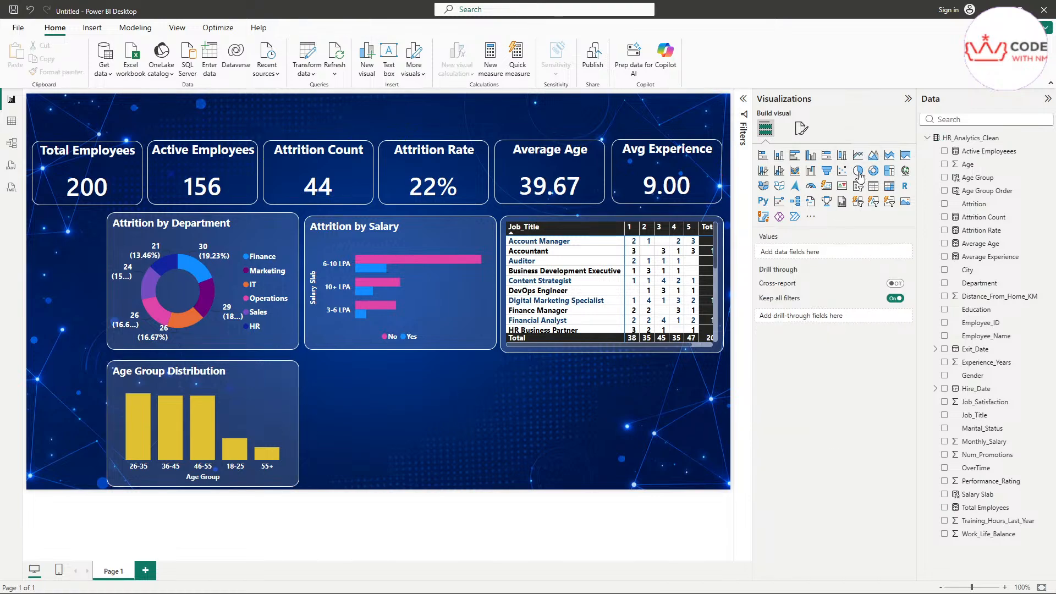
{"action": "left_click", "coordinate": [859, 172]}
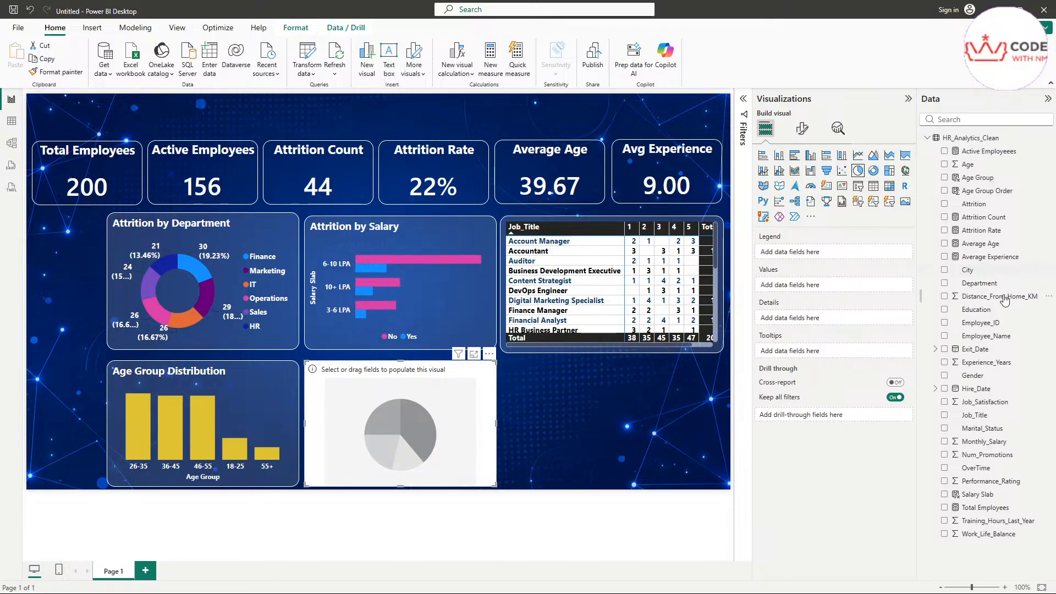
{"action": "left_click", "coordinate": [974, 121]}
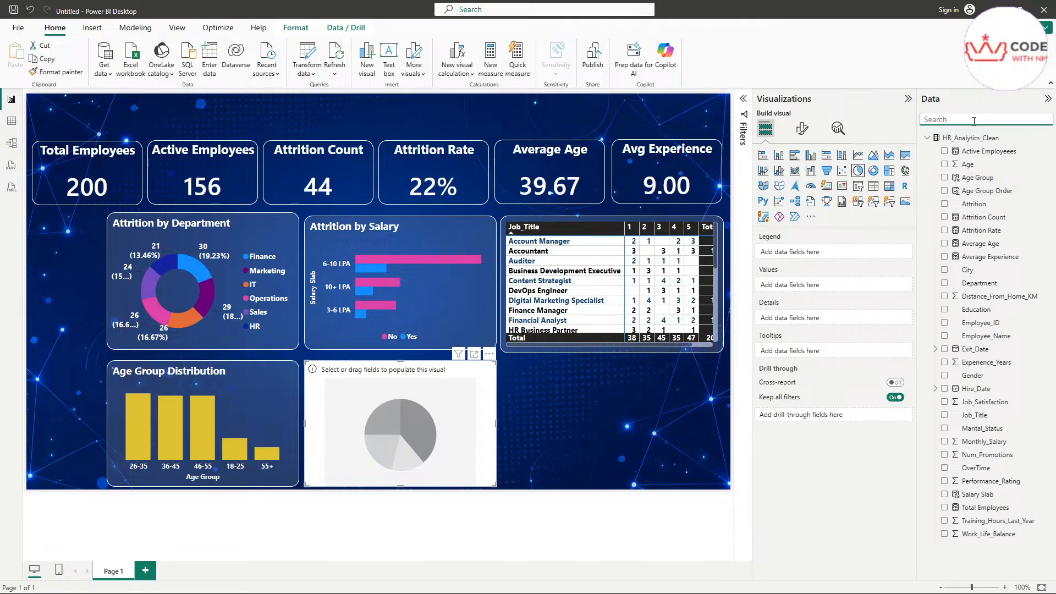
Step: Search 'gen' and put Gender in the pie chart's legend
{"action": "type", "text": "gen"}
{"action": "left_click_drag", "start_coordinate": [977, 151], "coordinate": [833, 248]}
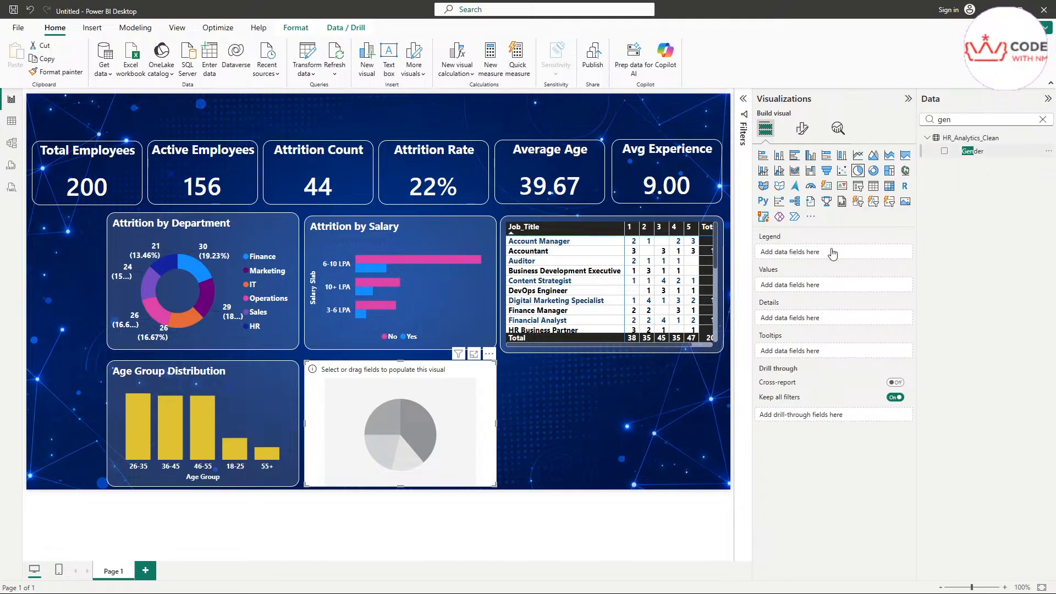
{"action": "left_click", "coordinate": [1044, 121]}
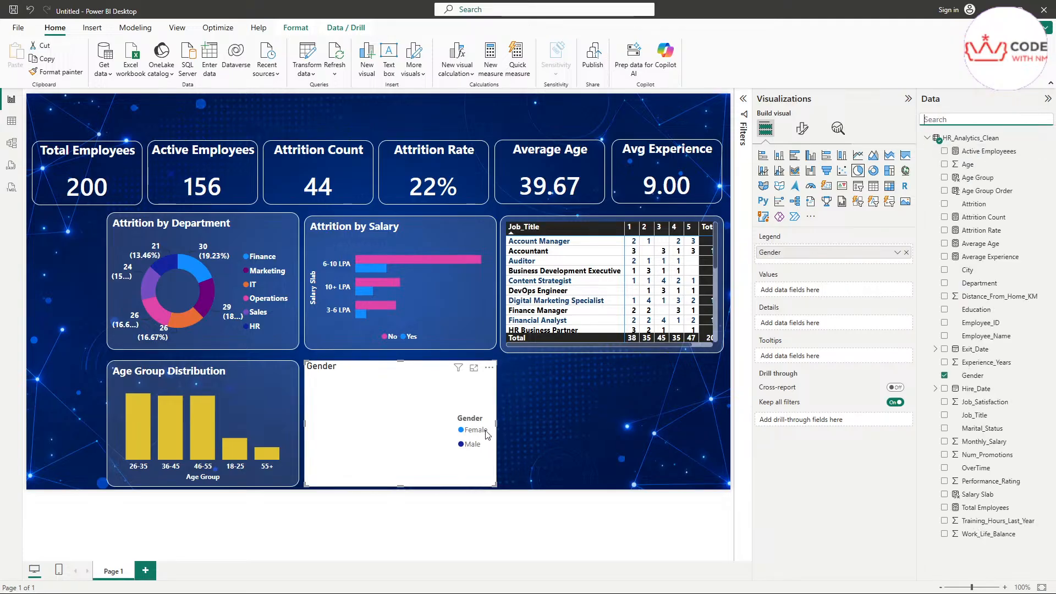
{"action": "scroll", "coordinate": [658, 389], "scroll_direction": "up", "scroll_amount": 3}
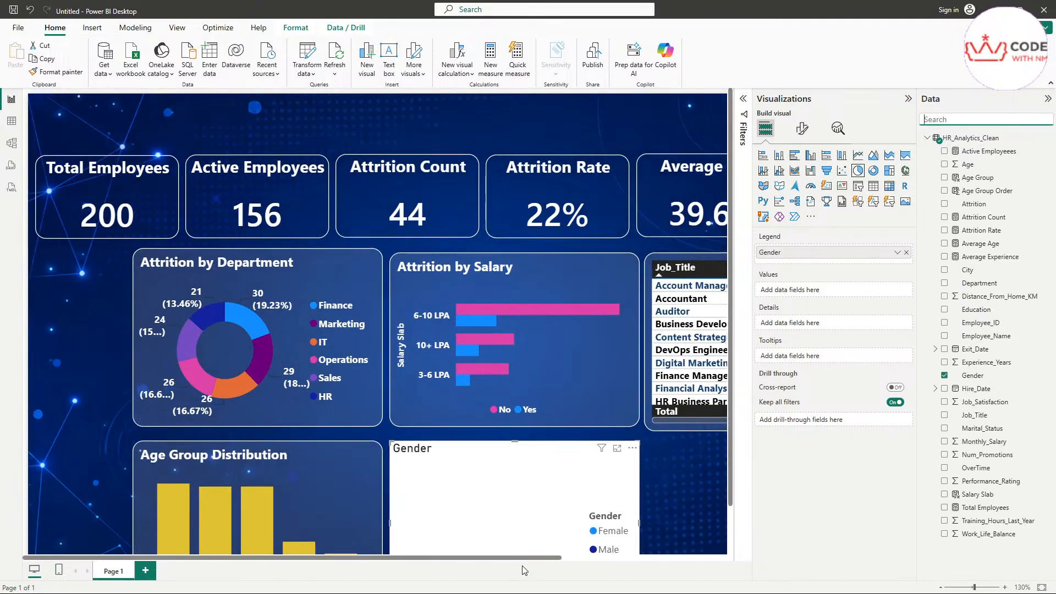
{"action": "left_click_drag", "start_coordinate": [524, 558], "coordinate": [559, 560]}
{"action": "scroll", "coordinate": [538, 484], "scroll_direction": "down", "scroll_amount": 1}
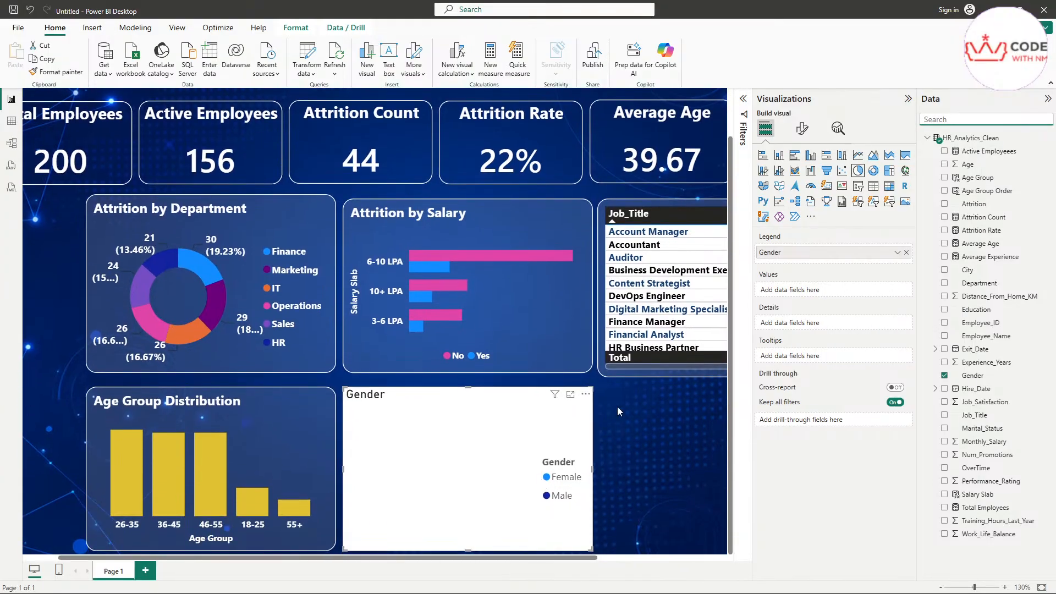
Step: Try Attrition Count as pie values, then use Active Employeees for a 79/77 split
{"action": "left_click", "coordinate": [781, 291]}
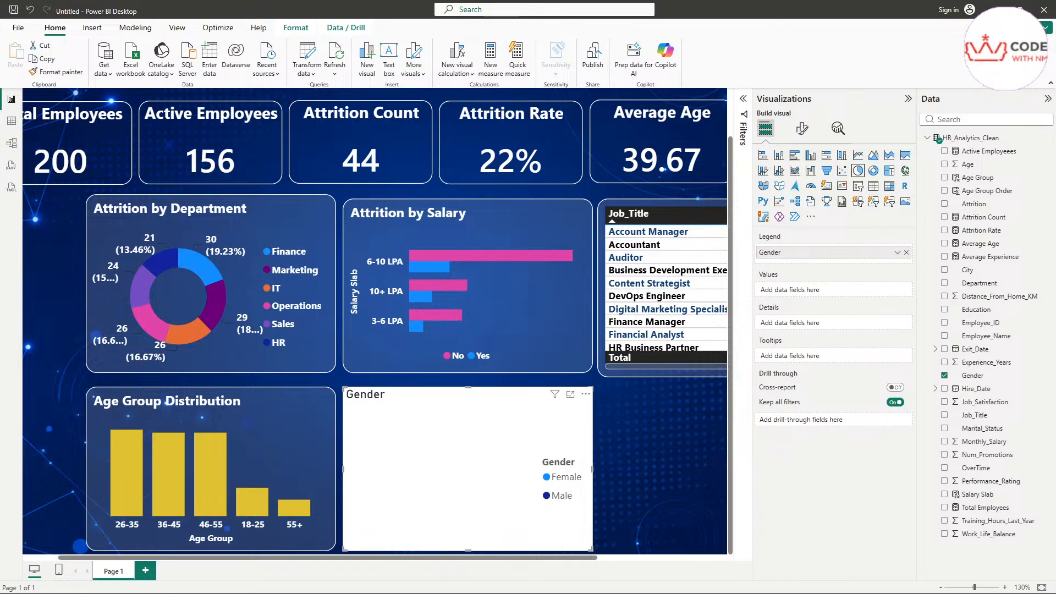
{"action": "left_click_drag", "start_coordinate": [985, 218], "coordinate": [851, 289]}
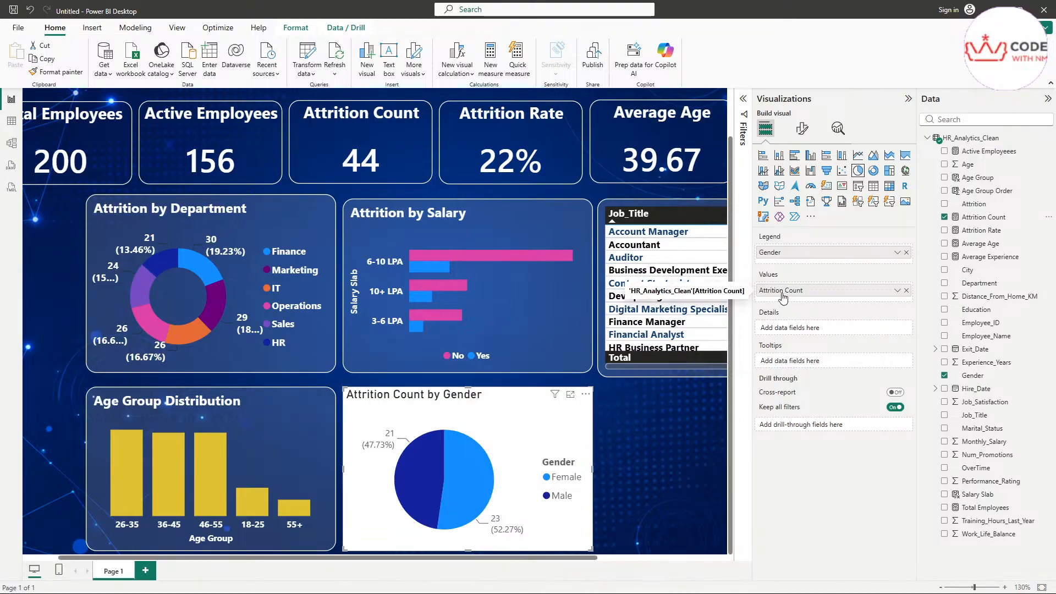
{"action": "left_click", "coordinate": [907, 290]}
{"action": "left_click_drag", "start_coordinate": [983, 153], "coordinate": [819, 292]}
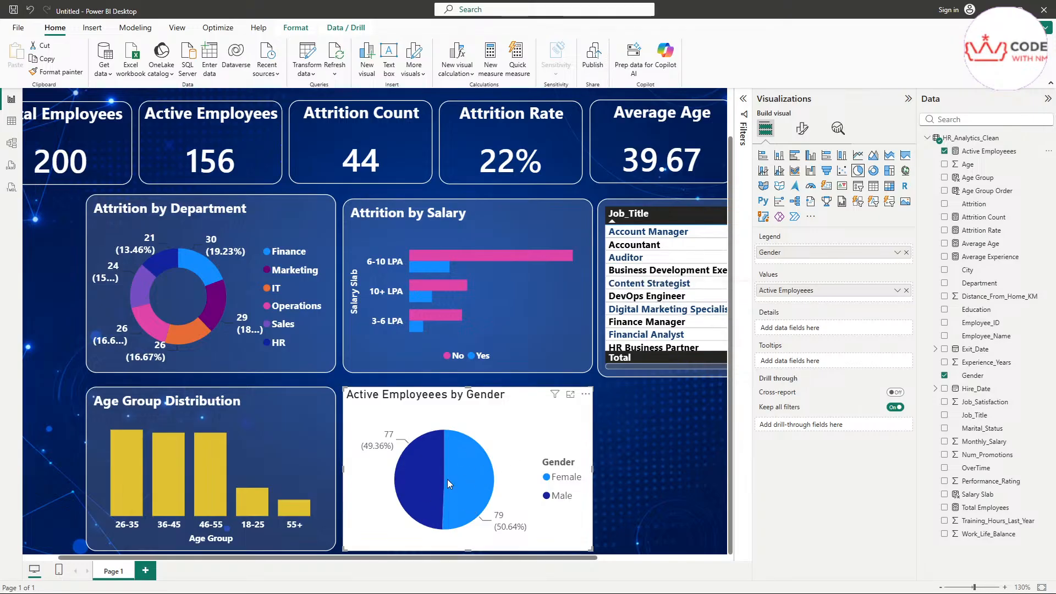
{"action": "left_click", "coordinate": [628, 424]}
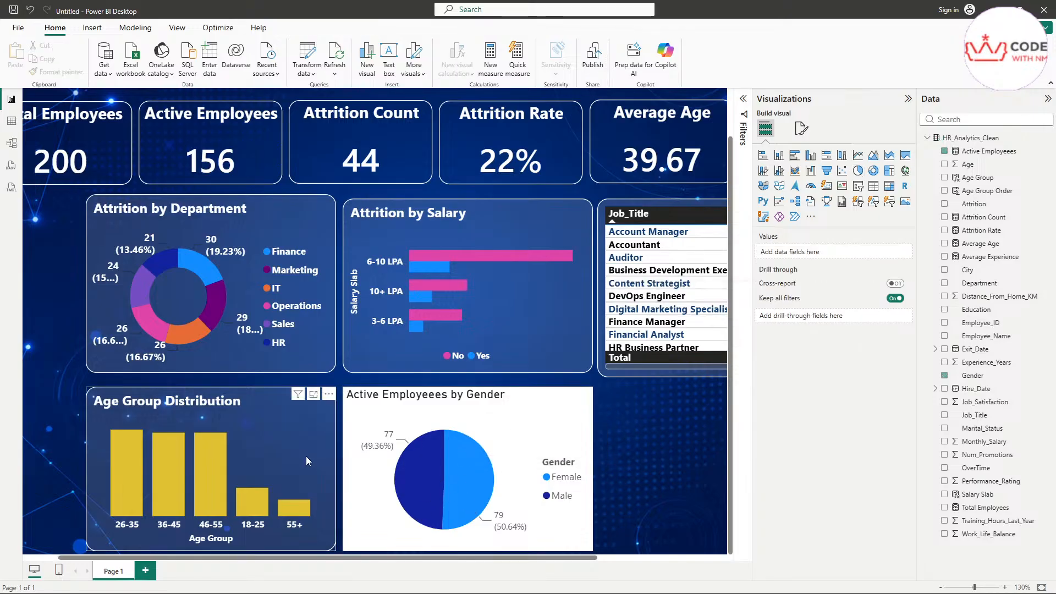
{"action": "left_click", "coordinate": [282, 431]}
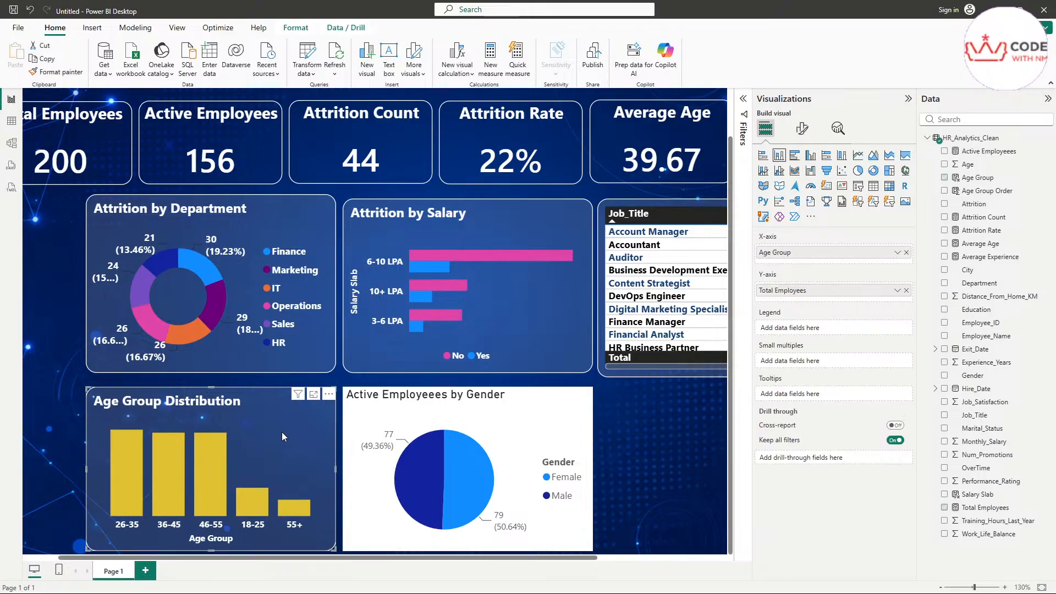
{"action": "left_click", "coordinate": [60, 73]}
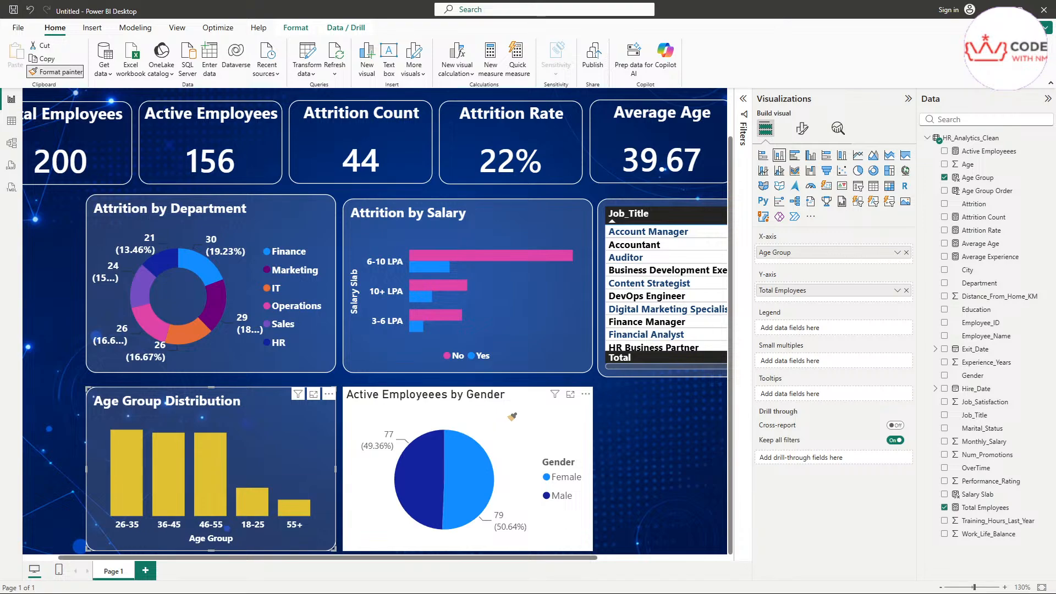
{"action": "left_click", "coordinate": [491, 425]}
{"action": "mouse_move", "coordinate": [463, 467]}
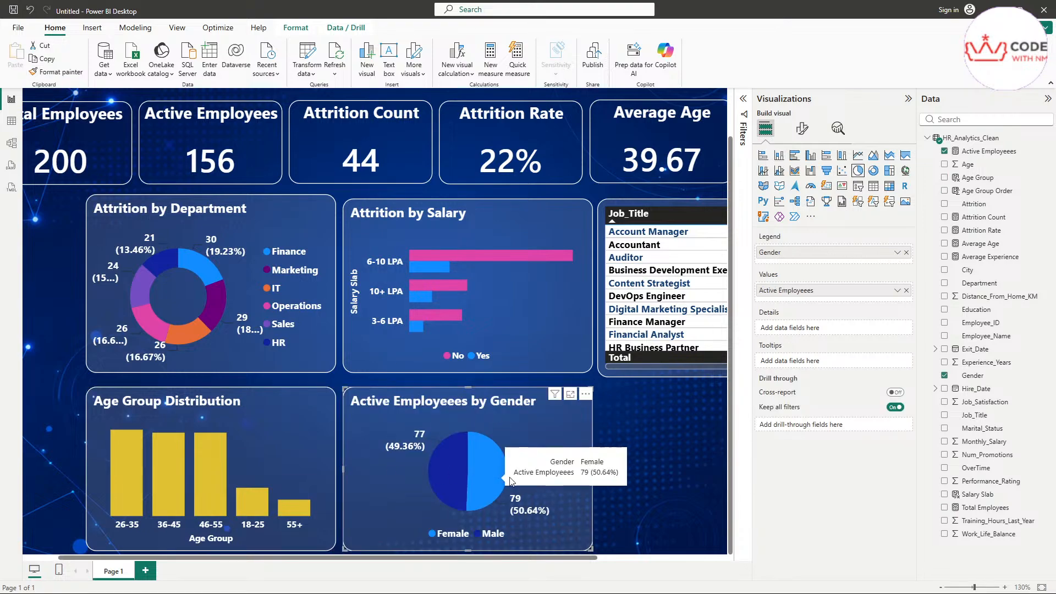
{"action": "left_click", "coordinate": [481, 465]}
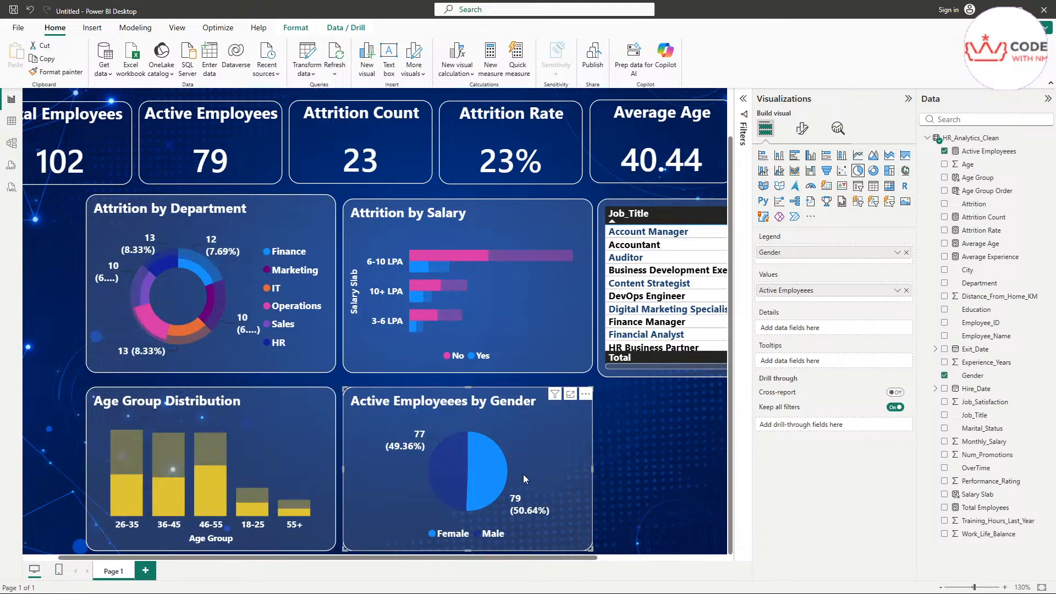
{"action": "left_click", "coordinate": [536, 451]}
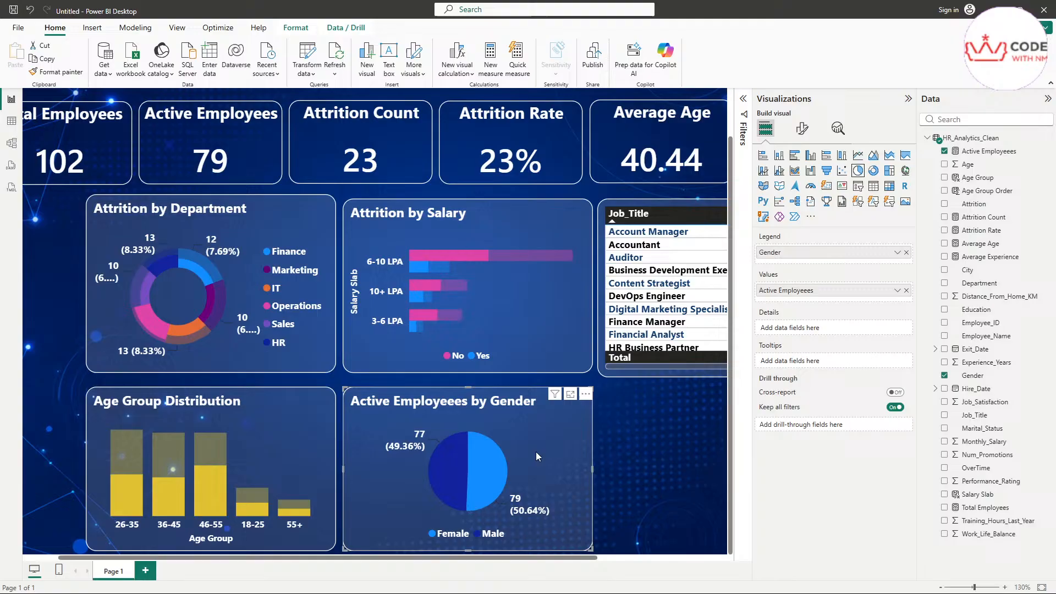
{"action": "left_click", "coordinate": [802, 128]}
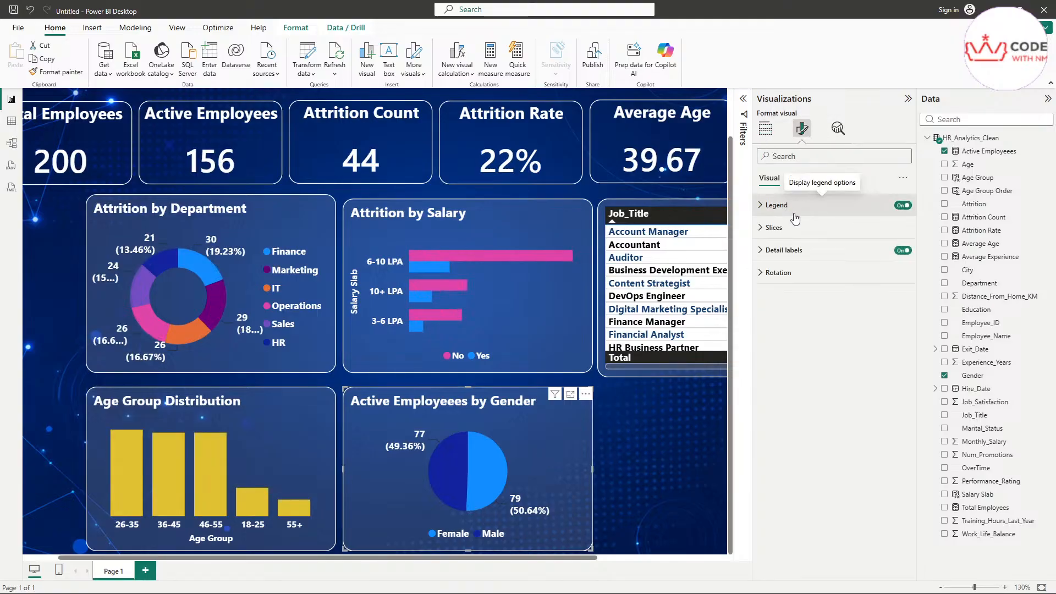
{"action": "left_click", "coordinate": [812, 251]}
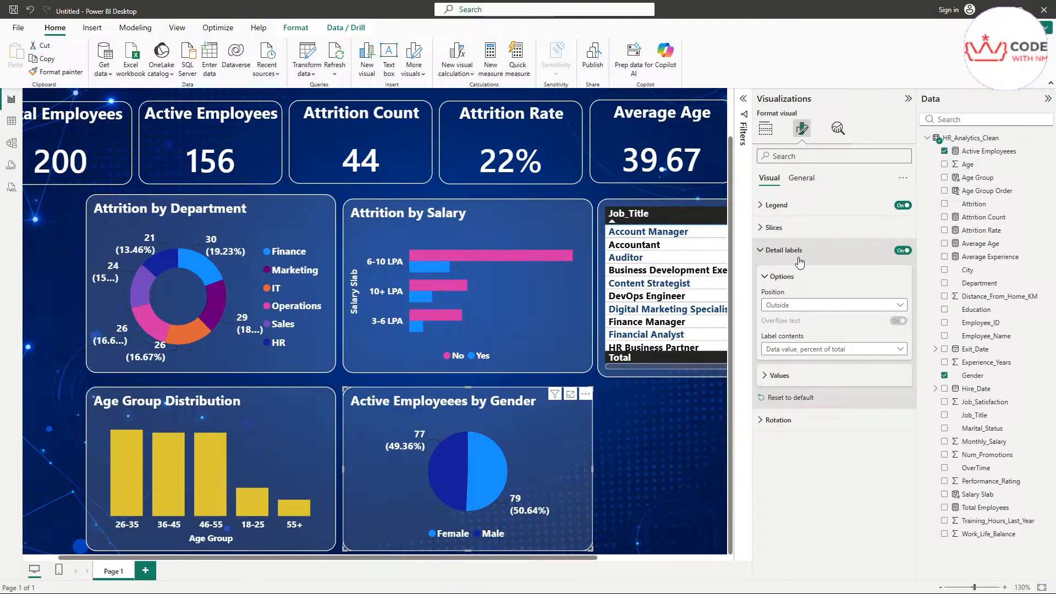
{"action": "left_click", "coordinate": [796, 250]}
{"action": "left_click", "coordinate": [786, 229]}
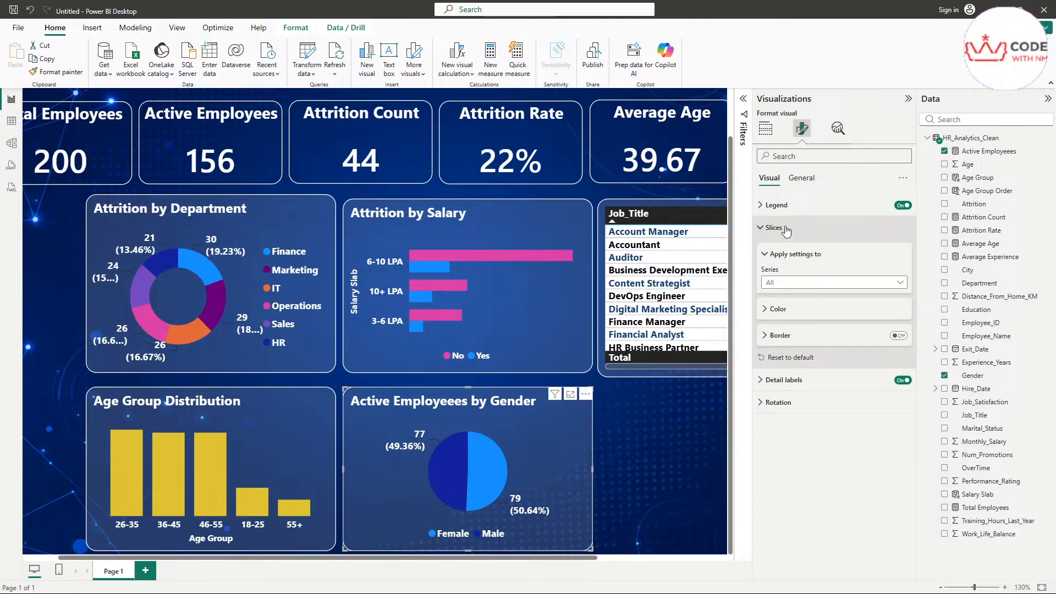
{"action": "left_click", "coordinate": [796, 311]}
{"action": "left_click", "coordinate": [797, 401]}
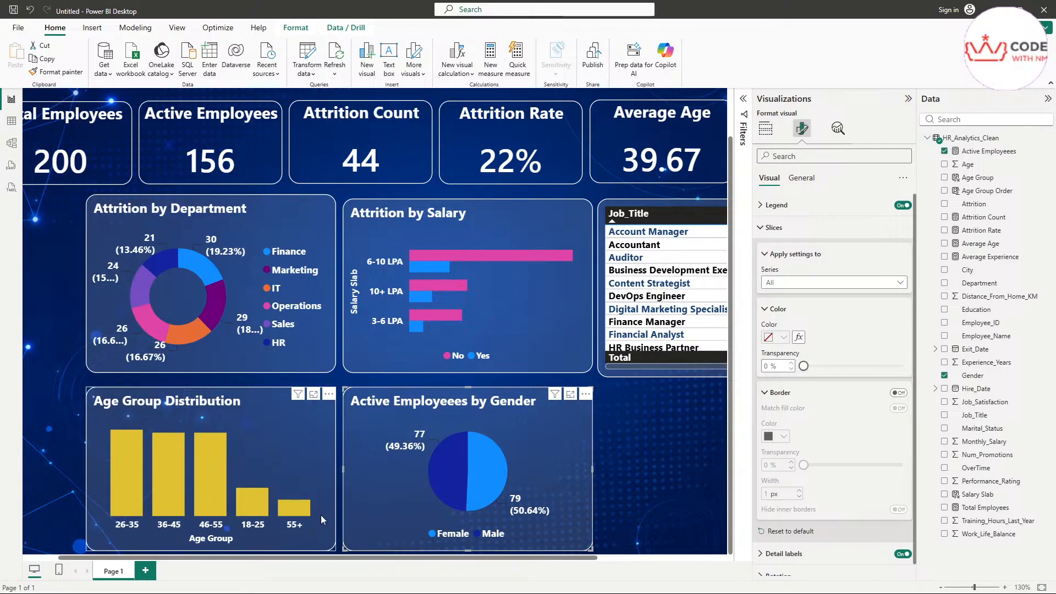
{"action": "left_click", "coordinate": [315, 475]}
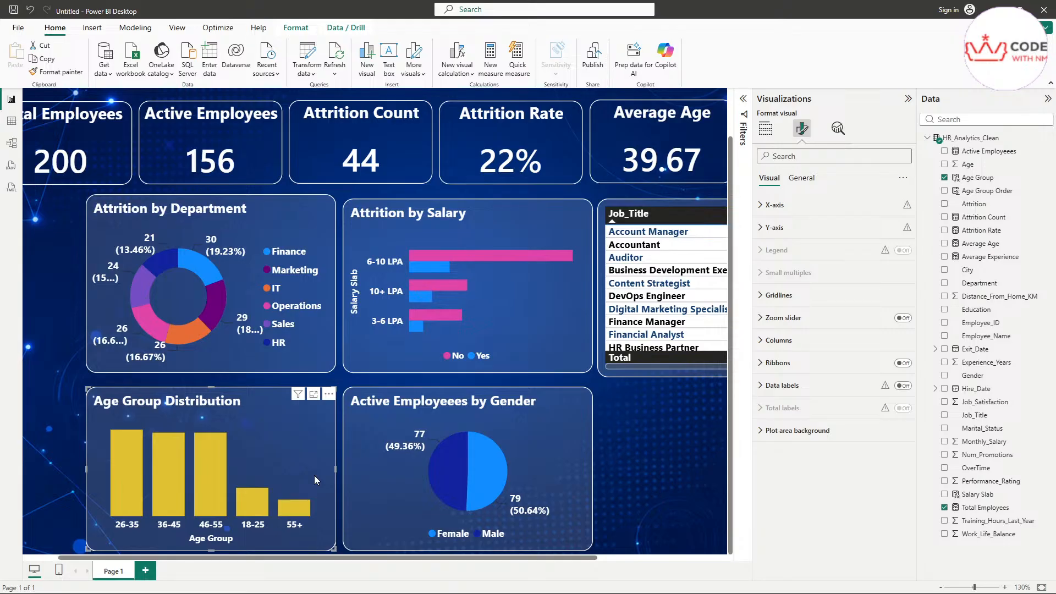
{"action": "left_click", "coordinate": [765, 128]}
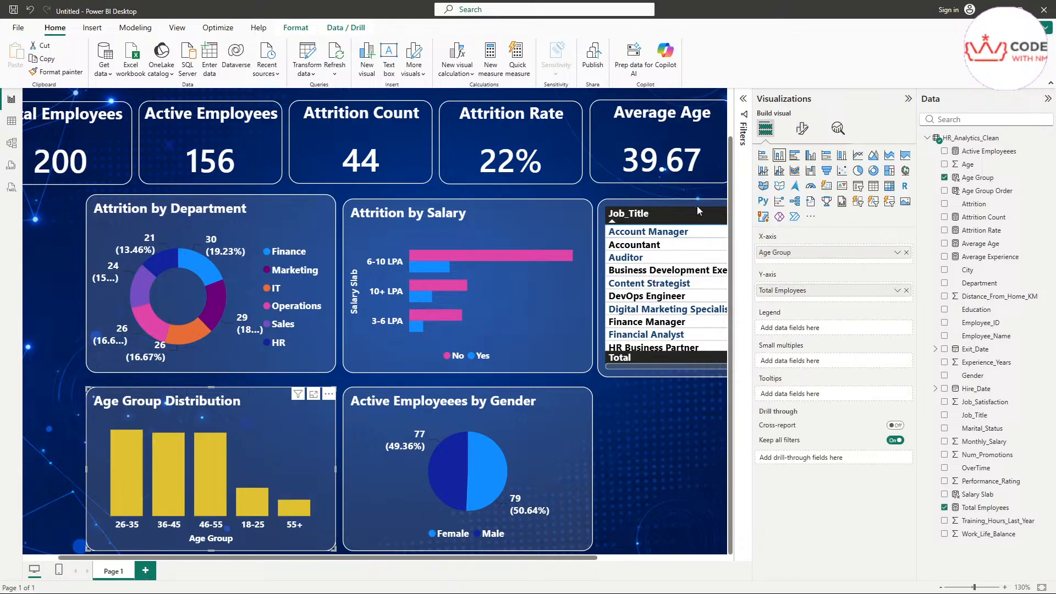
{"action": "left_click", "coordinate": [374, 484]}
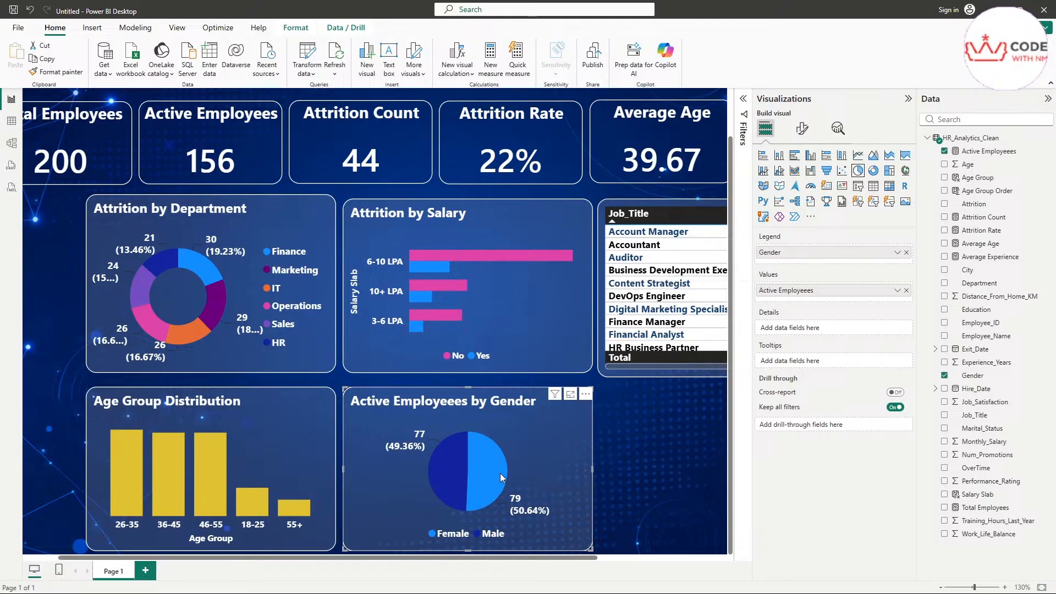
{"action": "mouse_move", "coordinate": [501, 475]}
{"action": "mouse_move", "coordinate": [481, 500]}
{"action": "left_click", "coordinate": [493, 475]}
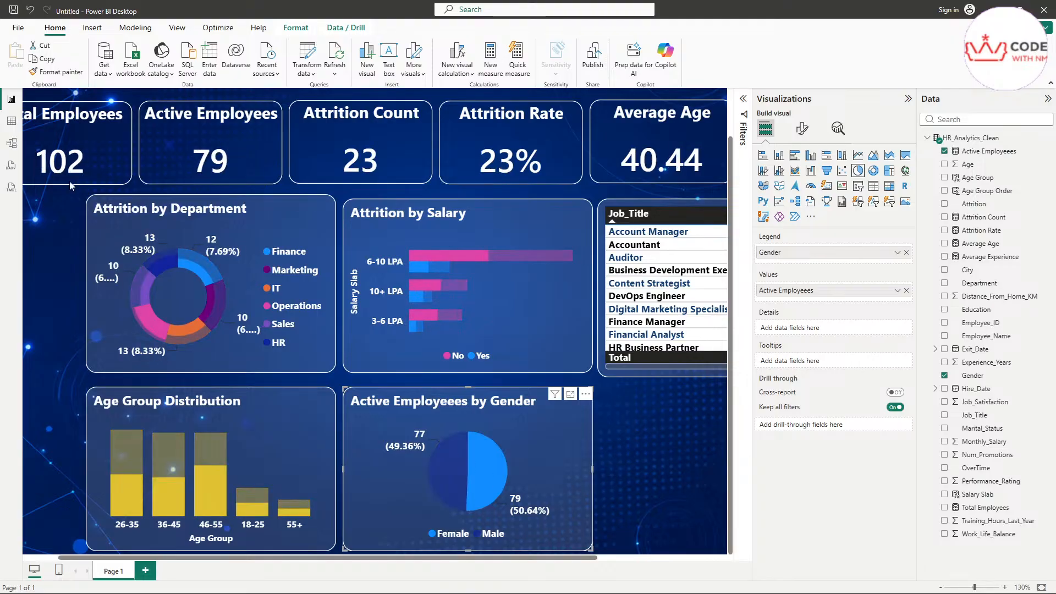
{"action": "scroll", "coordinate": [375, 292], "scroll_direction": "down", "scroll_amount": 1}
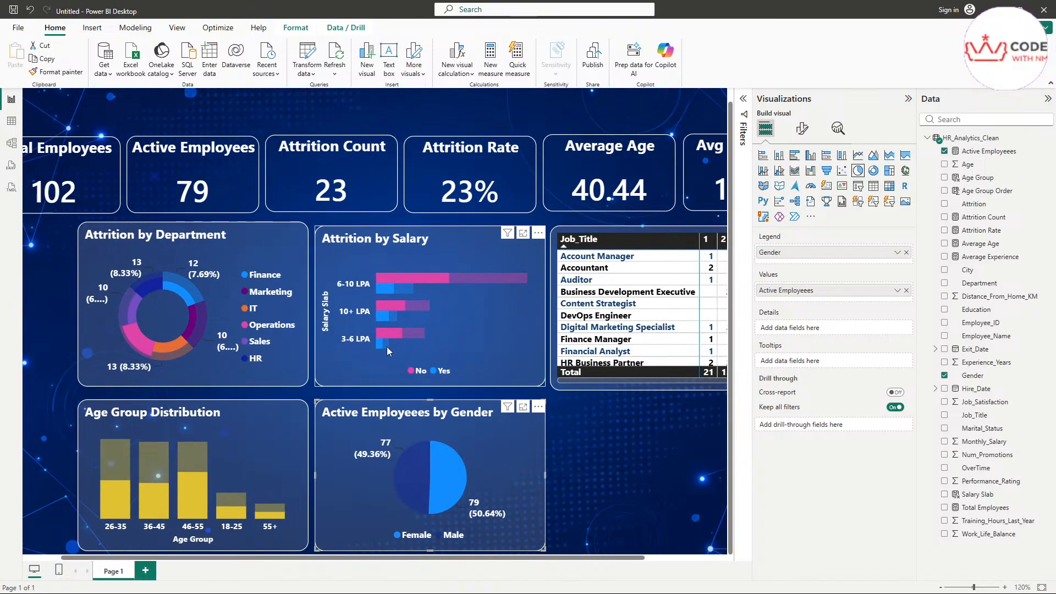
{"action": "scroll", "coordinate": [387, 346], "scroll_direction": "down", "scroll_amount": 1}
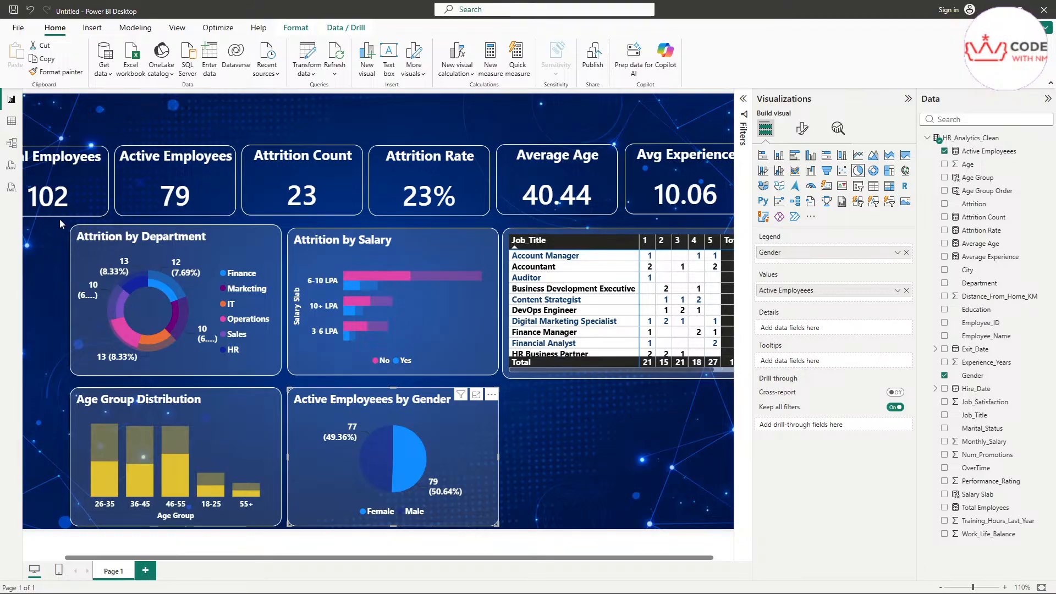
{"action": "scroll", "coordinate": [62, 201], "scroll_direction": "down", "scroll_amount": 2}
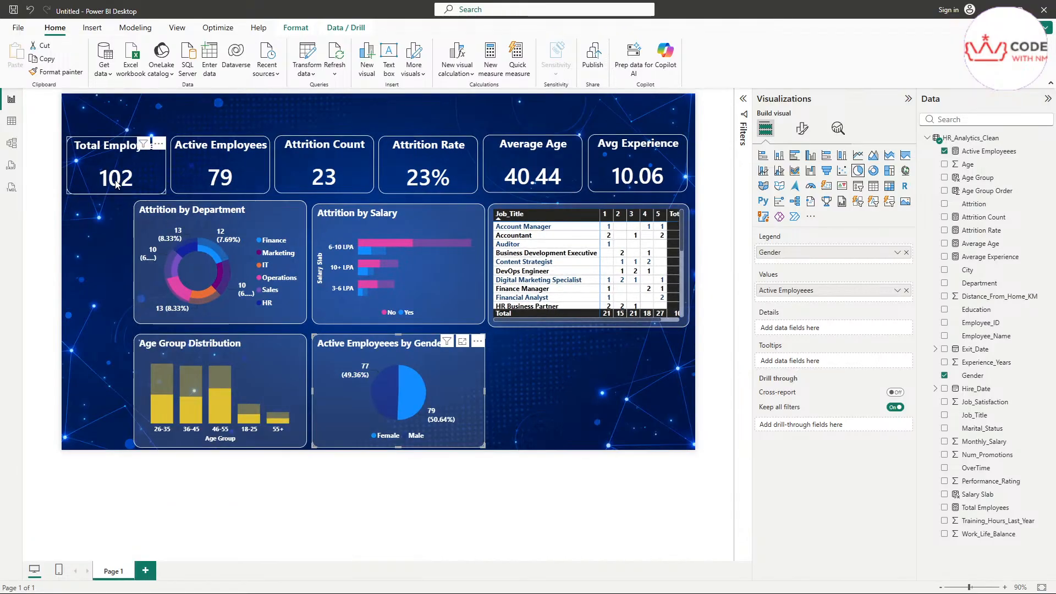
{"action": "scroll", "coordinate": [118, 183], "scroll_direction": "up", "scroll_amount": 1}
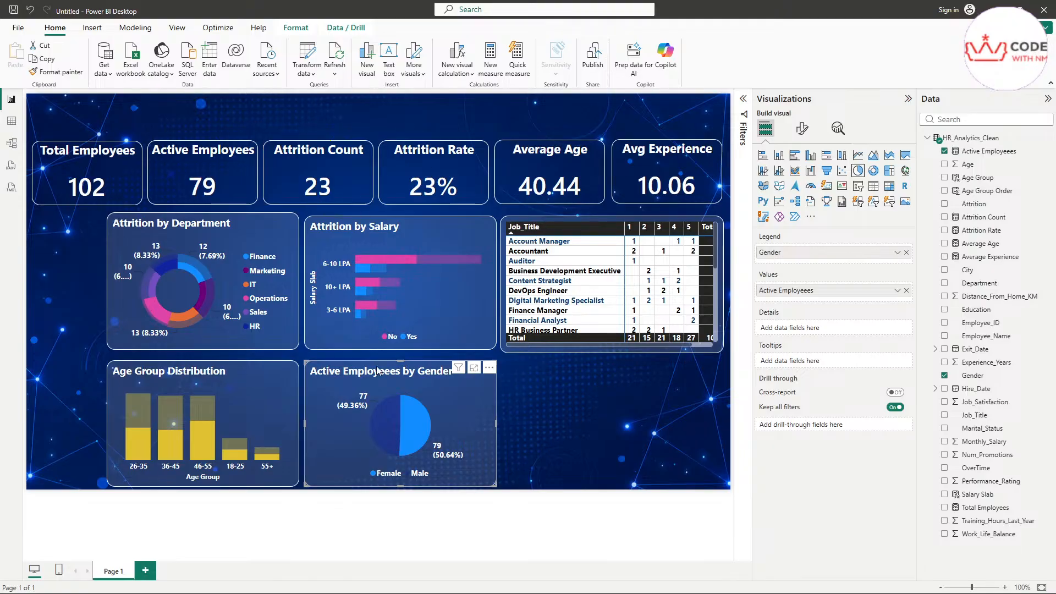
{"action": "scroll", "coordinate": [348, 365], "scroll_direction": "up", "scroll_amount": 1}
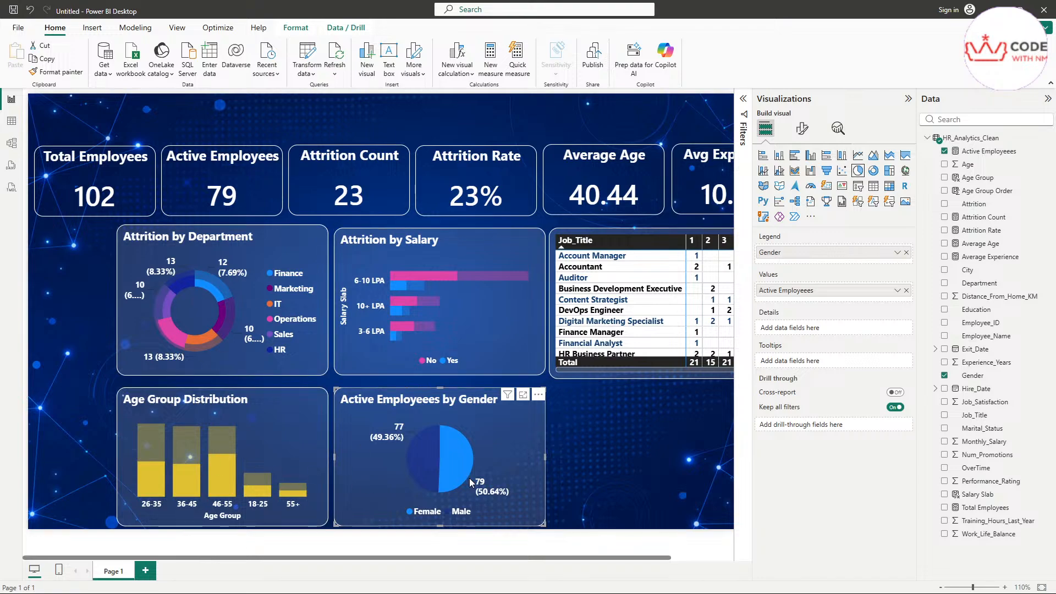
{"action": "left_click", "coordinate": [423, 466]}
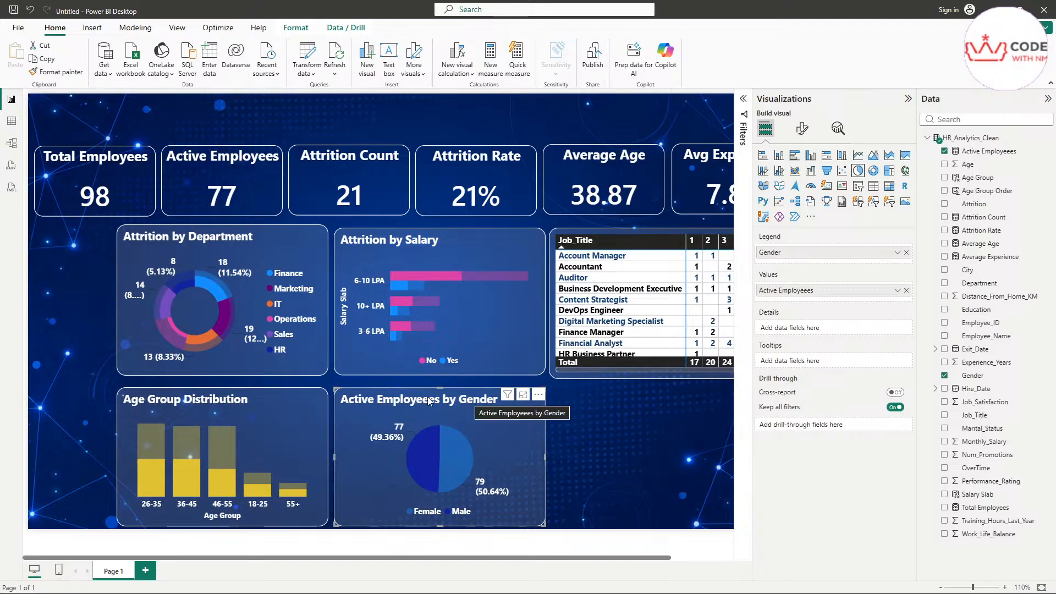
{"action": "scroll", "coordinate": [477, 472], "scroll_direction": "up", "scroll_amount": 2, "text": "ctrl"}
{"action": "scroll", "coordinate": [664, 488], "scroll_direction": "down", "scroll_amount": 1}
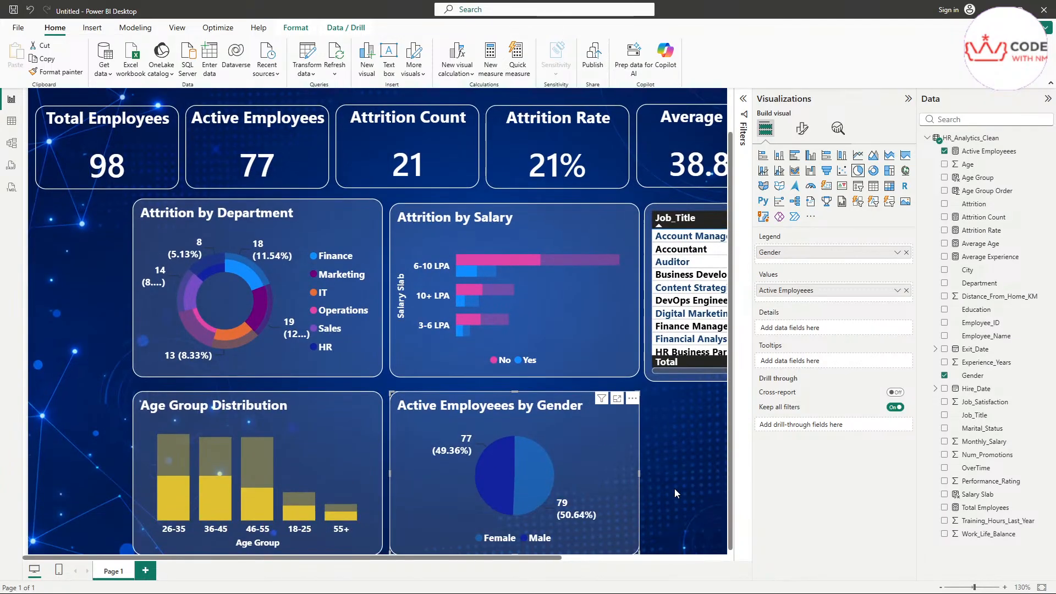
{"action": "scroll", "coordinate": [529, 545], "scroll_direction": "right", "scroll_amount": 1}
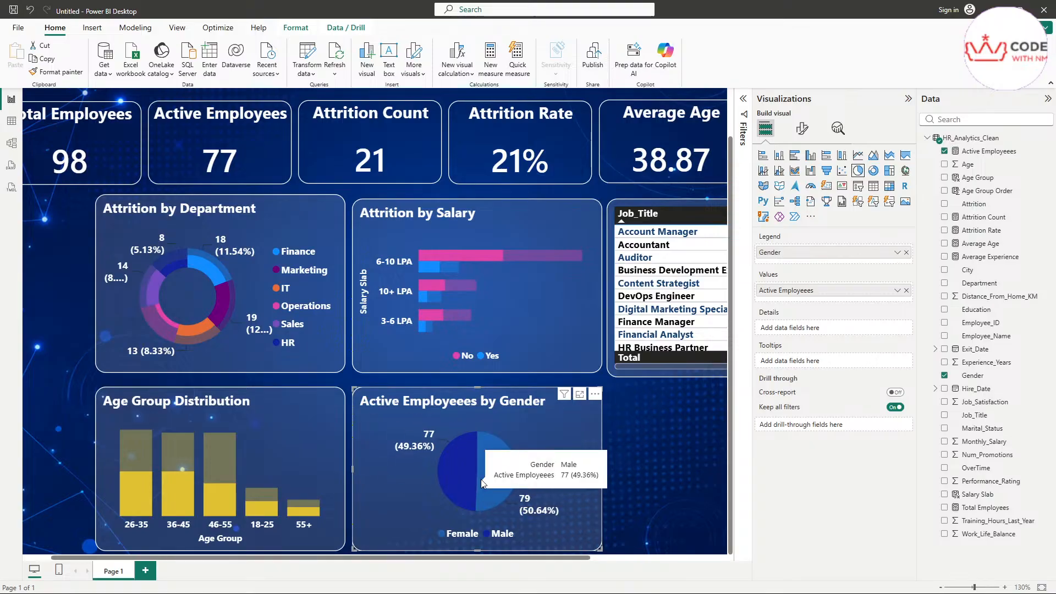
{"action": "mouse_move", "coordinate": [495, 477]}
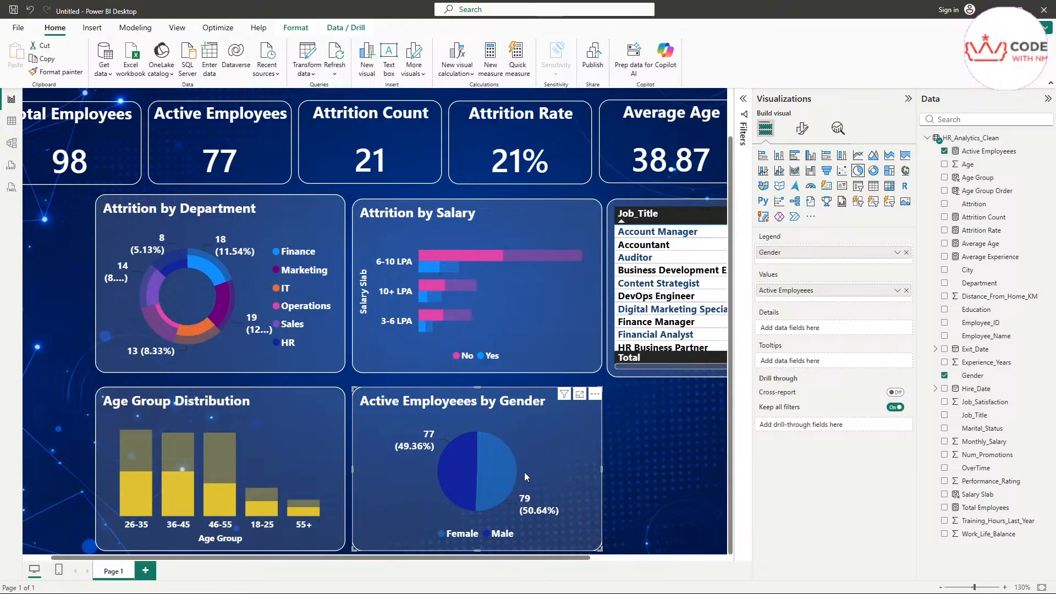
{"action": "left_click", "coordinate": [569, 443]}
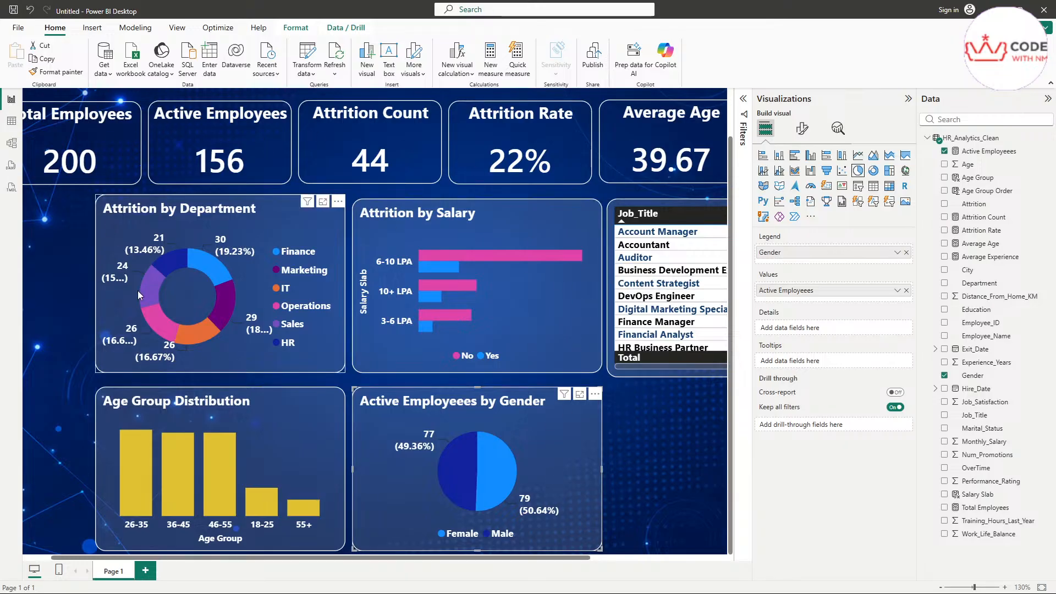
{"action": "left_click_drag", "start_coordinate": [422, 558], "coordinate": [510, 565]}
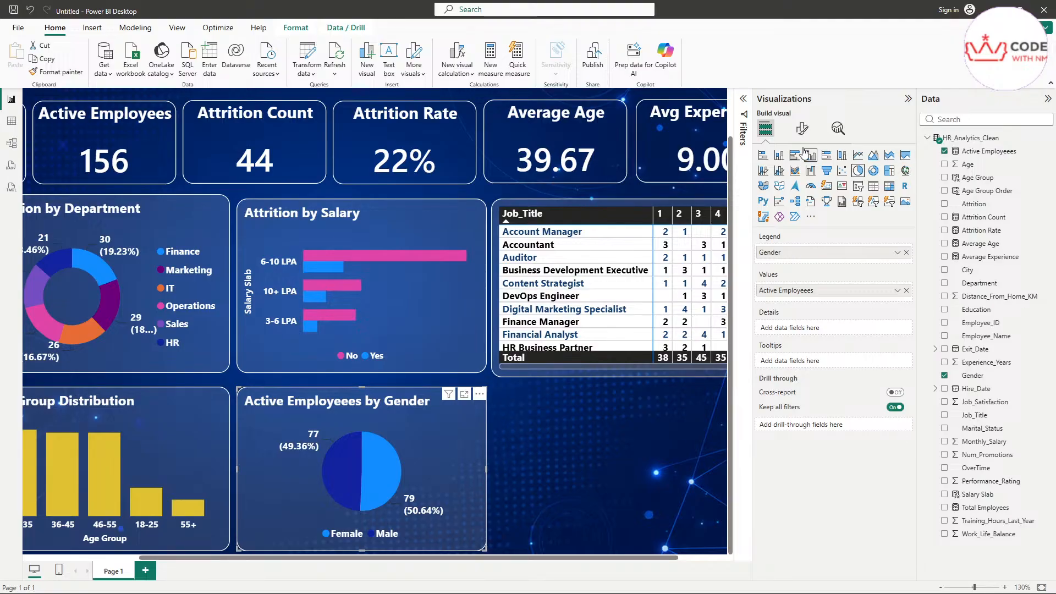
Step: Narrow the gender pie chart to width 234, keeping height 230
{"action": "left_click", "coordinate": [802, 128]}
{"action": "left_click", "coordinate": [801, 177]}
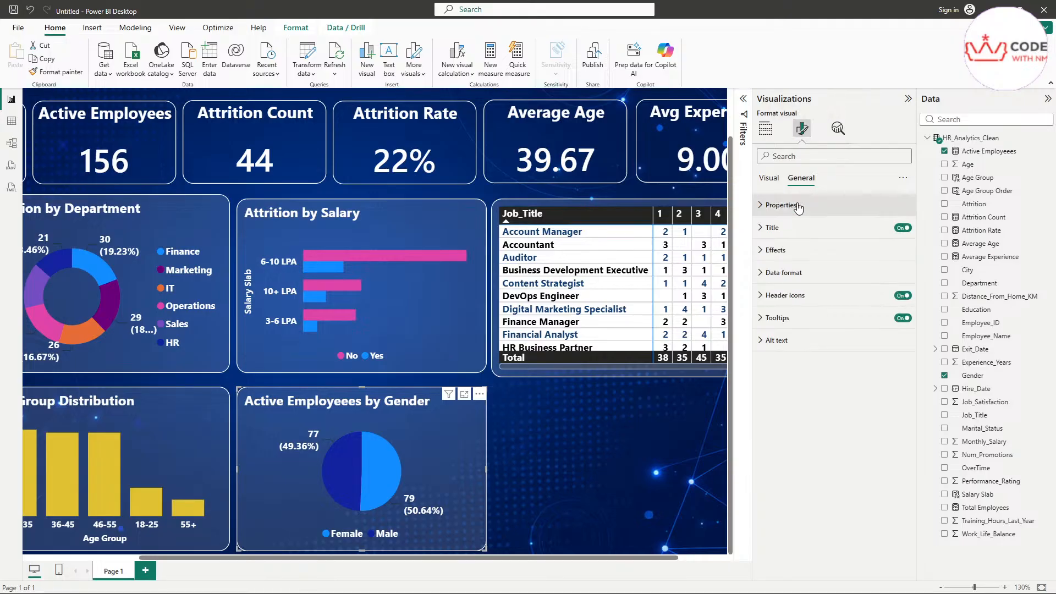
{"action": "left_click", "coordinate": [798, 206]}
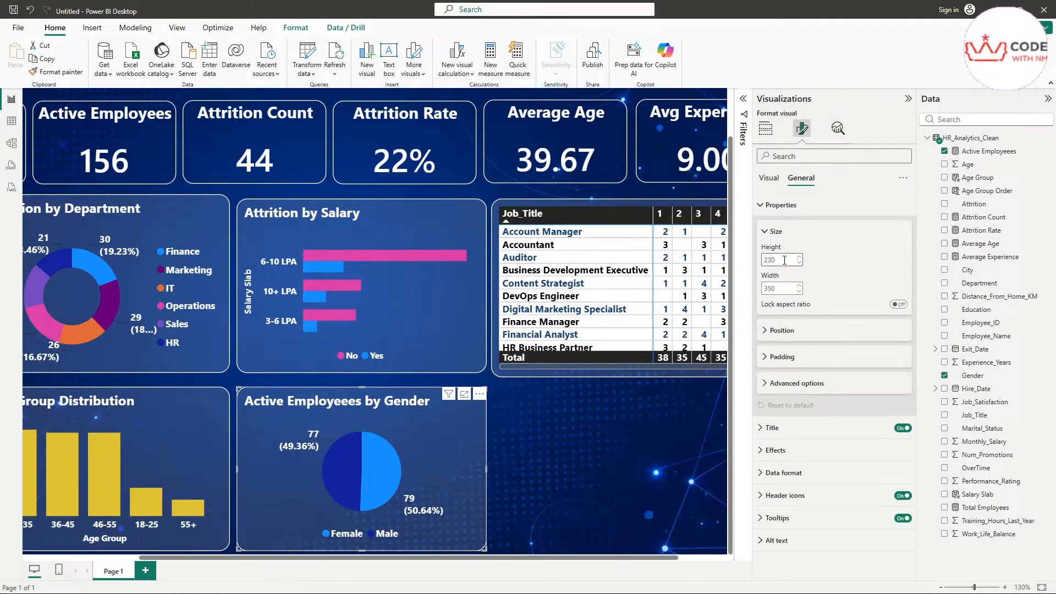
{"action": "left_click_drag", "start_coordinate": [384, 557], "coordinate": [585, 560]}
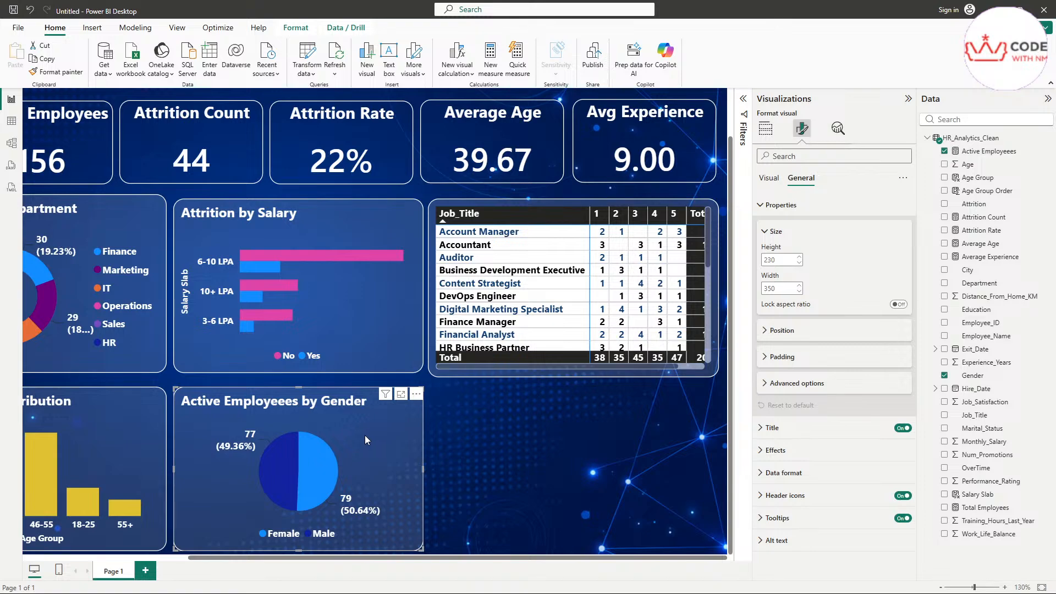
{"action": "left_click", "coordinate": [786, 259]}
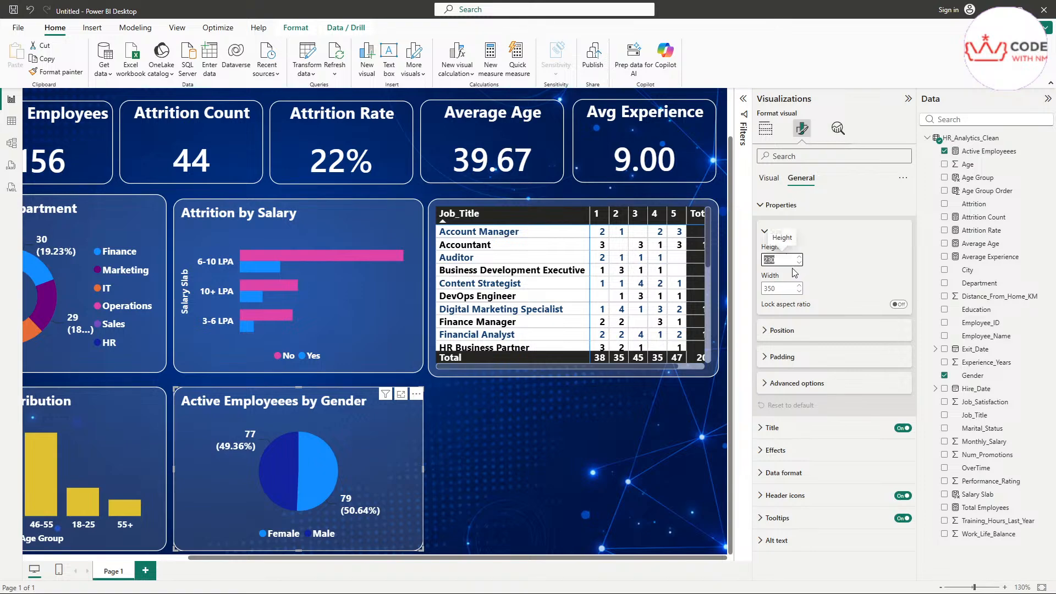
{"action": "left_click", "coordinate": [787, 288]}
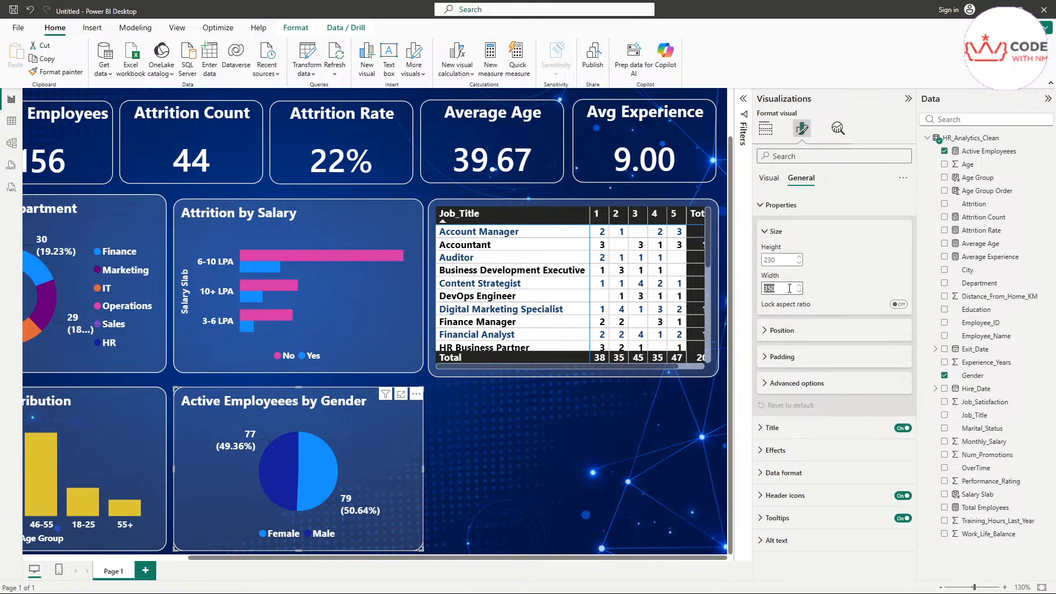
{"action": "type", "text": "234"}
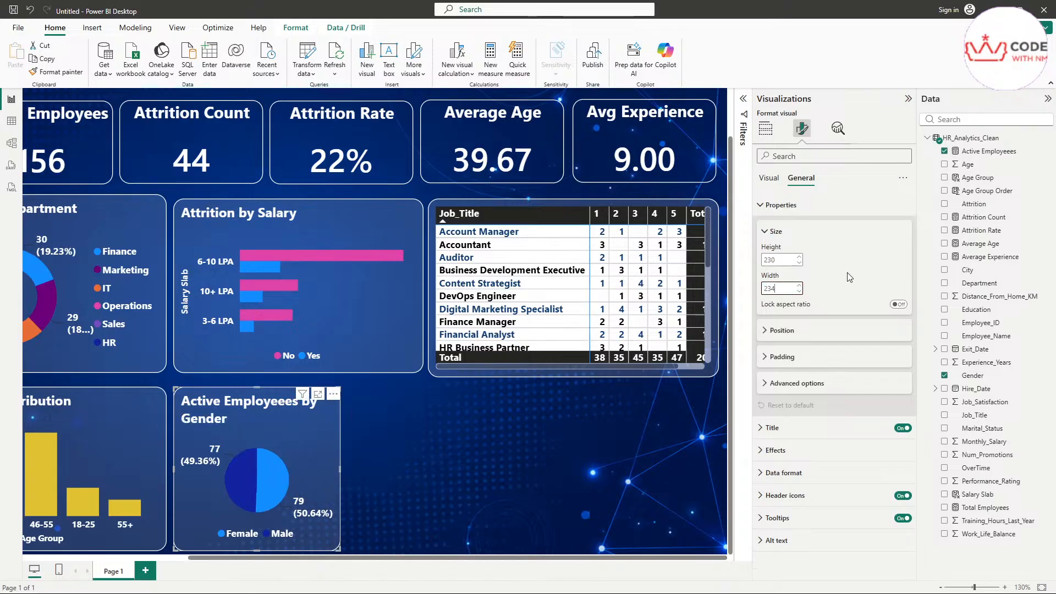
{"action": "key", "text": "Return"}
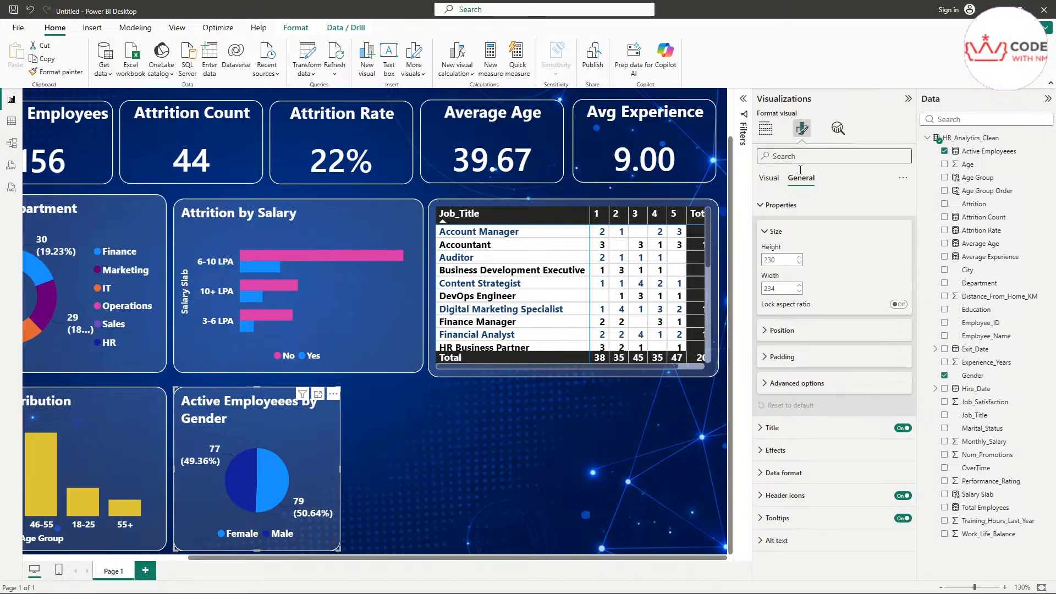
Step: Change the pie chart's title from Active Employees to 'Attrition by Gender'
{"action": "left_click", "coordinate": [789, 433]}
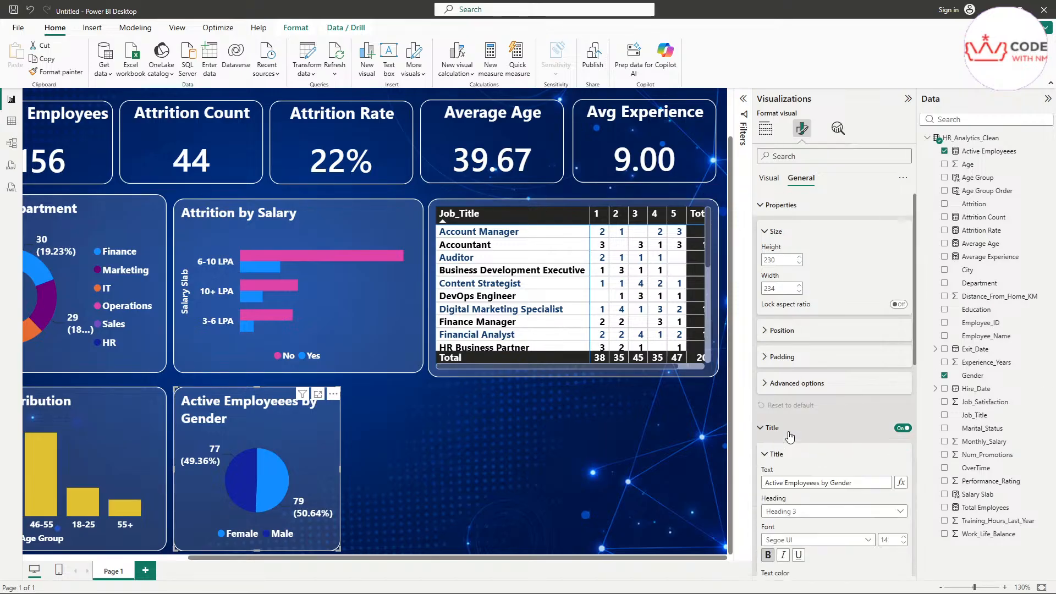
{"action": "scroll", "coordinate": [811, 433], "scroll_direction": "down", "scroll_amount": 2}
{"action": "left_click_drag", "start_coordinate": [867, 373], "coordinate": [727, 378]}
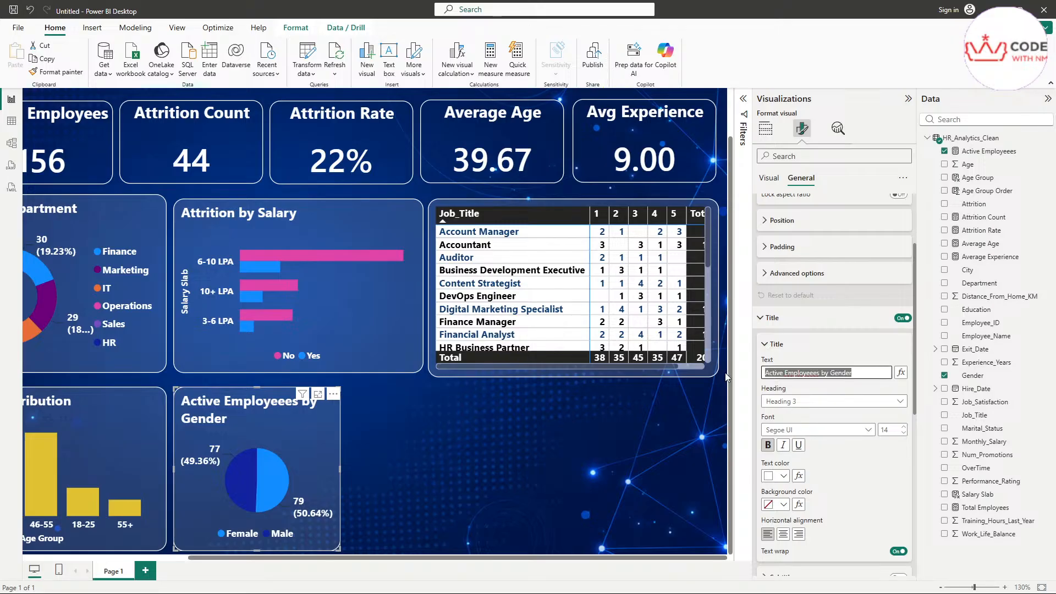
{"action": "left_click_drag", "start_coordinate": [820, 373], "coordinate": [752, 381]}
{"action": "type", "text": "Attrit"}
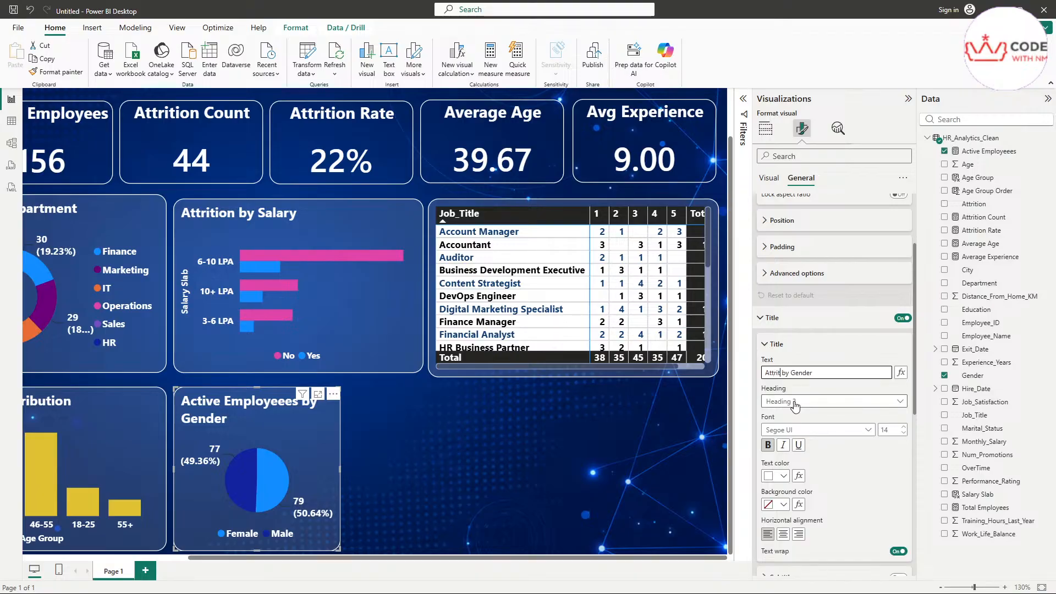
{"action": "type", "text": "ion"}
{"action": "key", "text": "Return"}
Step: Cross-filter the report to female employees (79 employees, 23 attritions) and expand the pie's Data format settings
{"action": "left_click", "coordinate": [776, 344]}
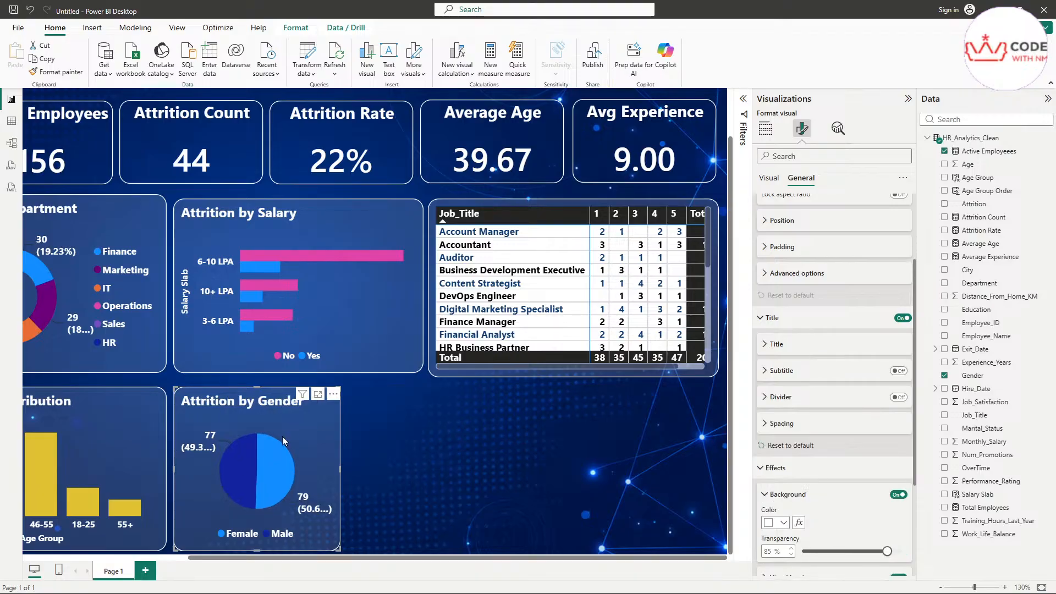
{"action": "left_click", "coordinate": [273, 468]}
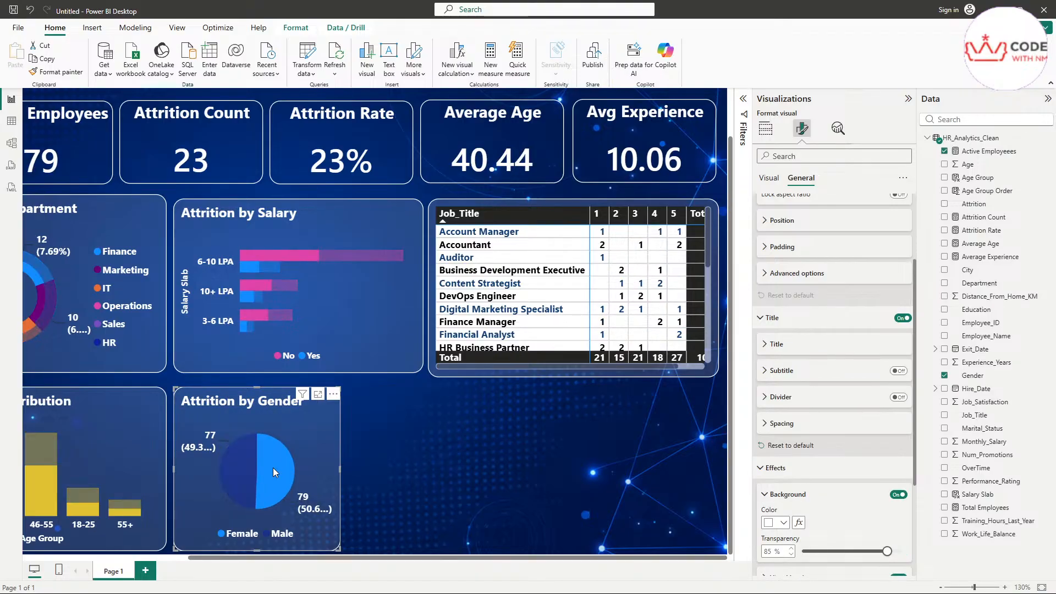
{"action": "scroll", "coordinate": [819, 452], "scroll_direction": "down", "scroll_amount": 3}
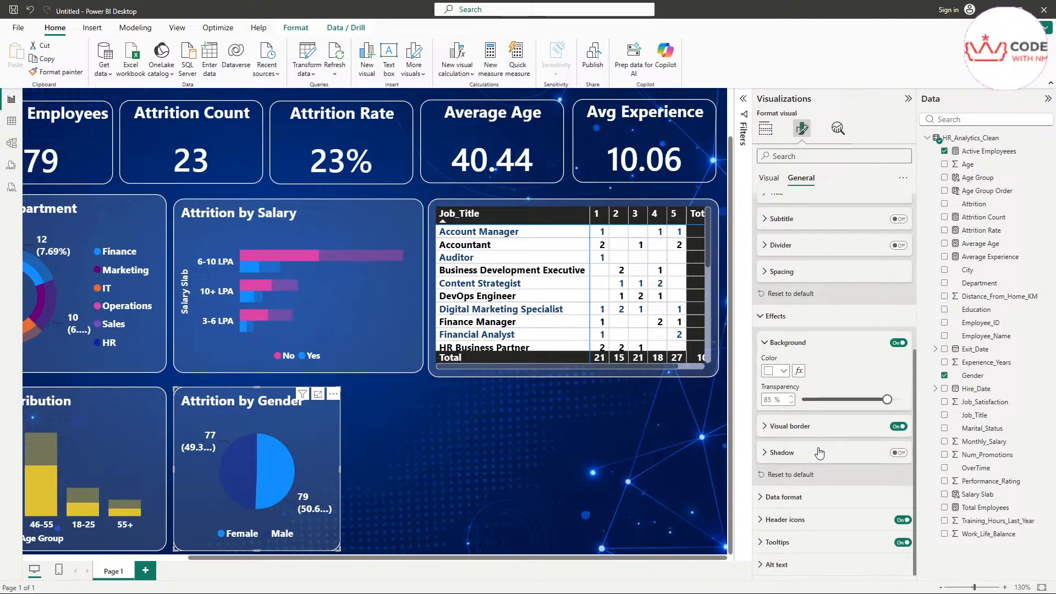
{"action": "left_click", "coordinate": [806, 496]}
Step: Expand the pie's Rotation, Detail labels and detail label Values settings
{"action": "left_click", "coordinate": [773, 179]}
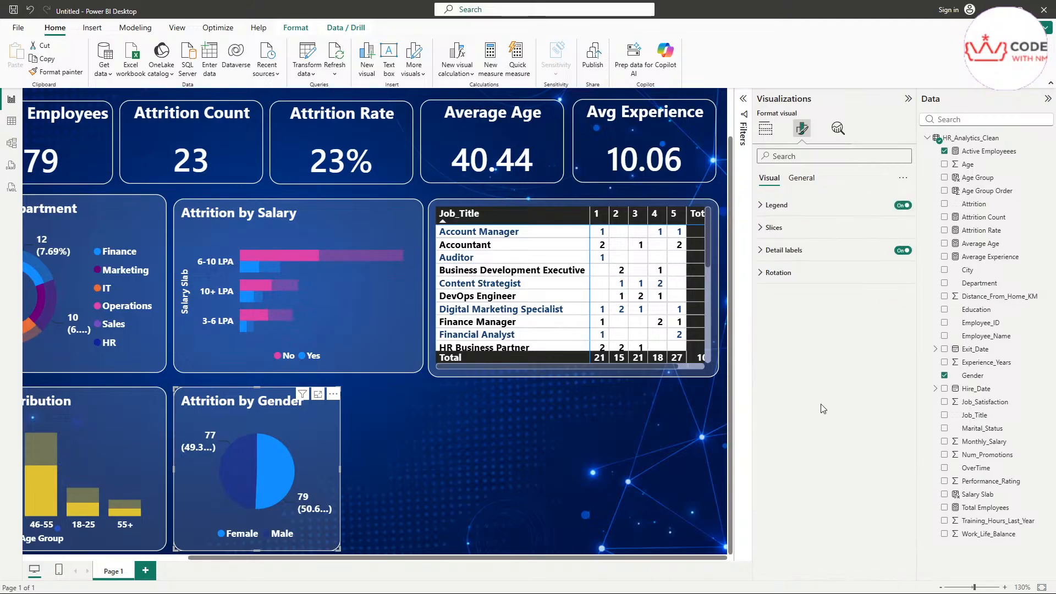
{"action": "left_click", "coordinate": [776, 273]}
{"action": "left_click", "coordinate": [783, 255]}
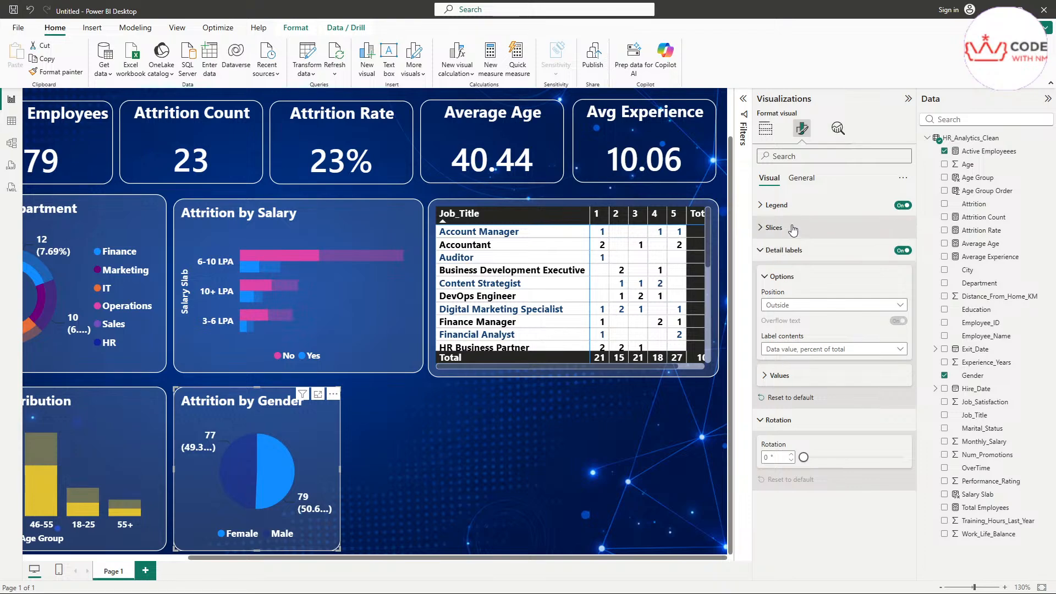
{"action": "left_click", "coordinate": [779, 379]}
{"action": "scroll", "coordinate": [784, 388], "scroll_direction": "down", "scroll_amount": 3}
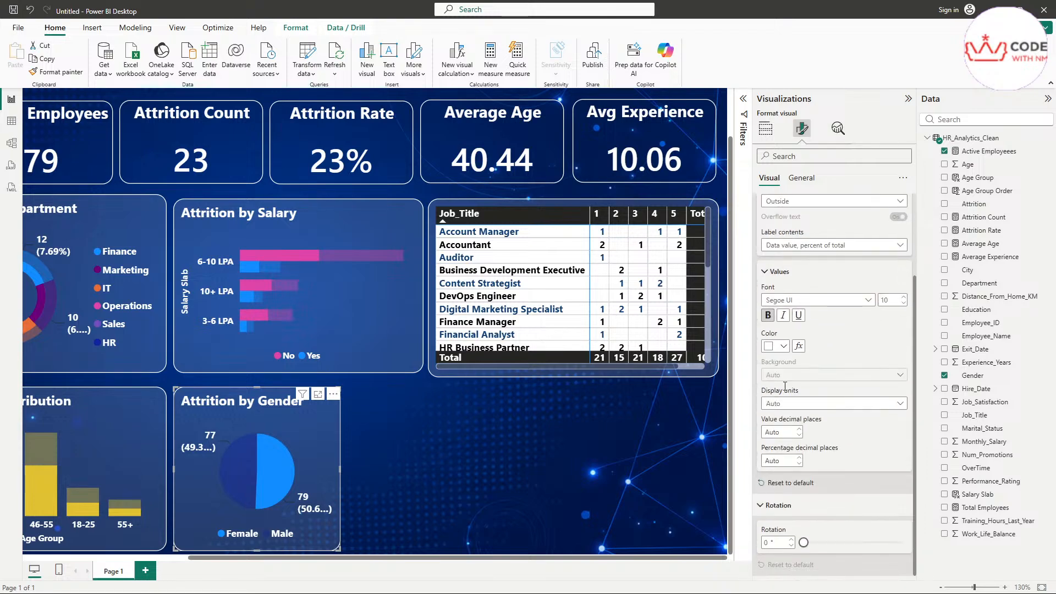
{"action": "scroll", "coordinate": [786, 384], "scroll_direction": "up", "scroll_amount": 3}
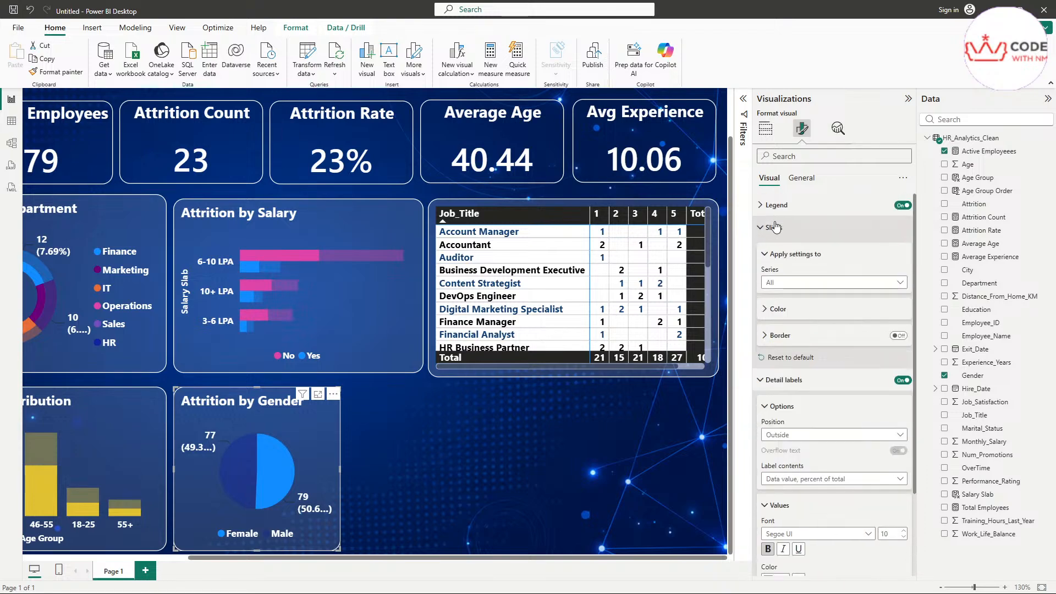
{"action": "scroll", "coordinate": [820, 385], "scroll_direction": "down", "scroll_amount": 2}
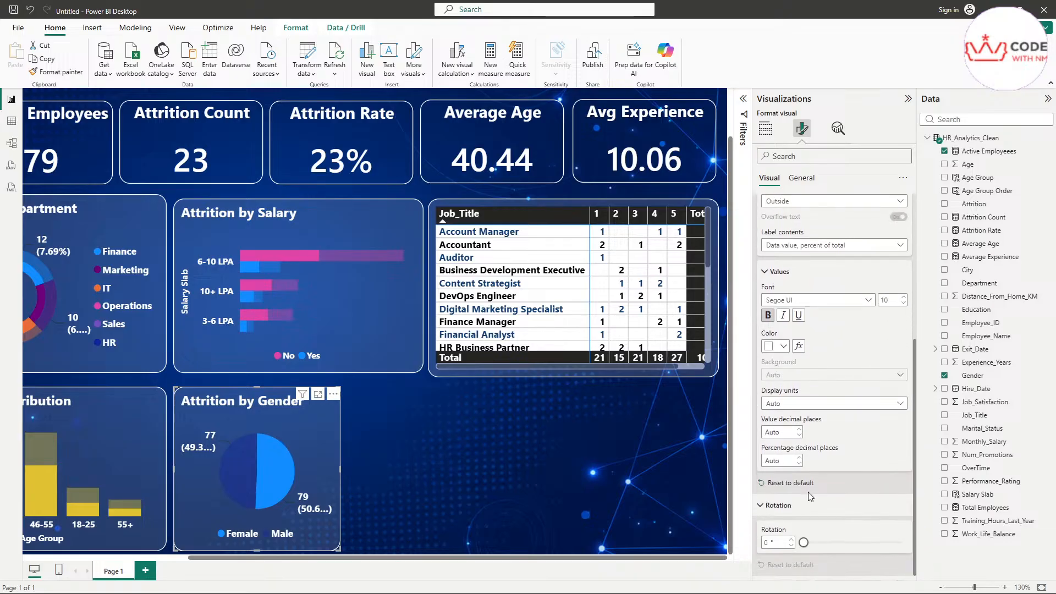
{"action": "scroll", "coordinate": [801, 478], "scroll_direction": "up", "scroll_amount": 4}
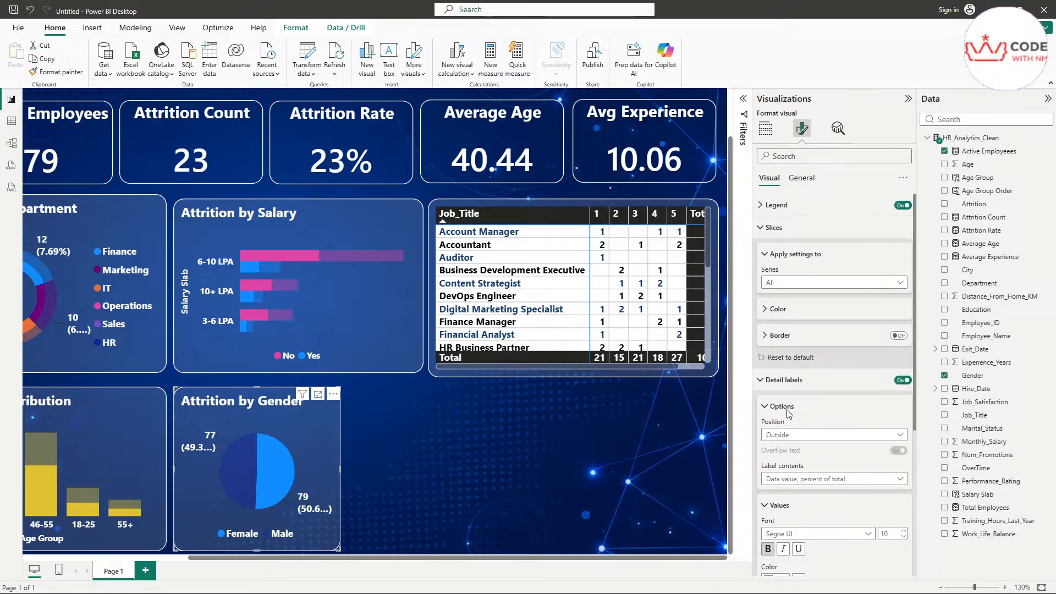
Step: Show slice Color and Border settings, then cross-filter to male employees (77 employees, 21 attritions, 21%)
{"action": "left_click", "coordinate": [789, 311]}
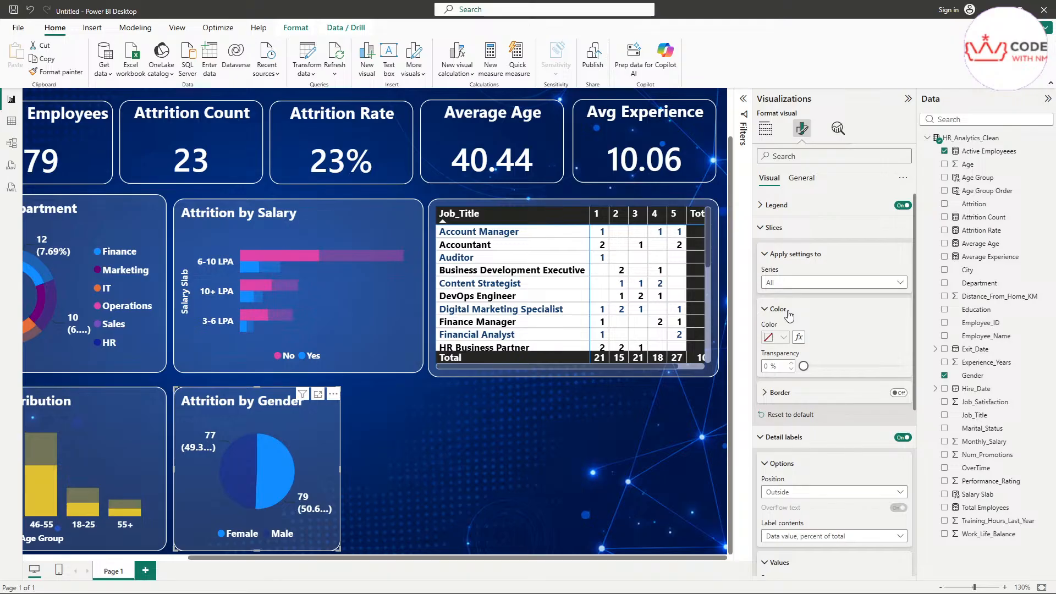
{"action": "left_click", "coordinate": [789, 393]}
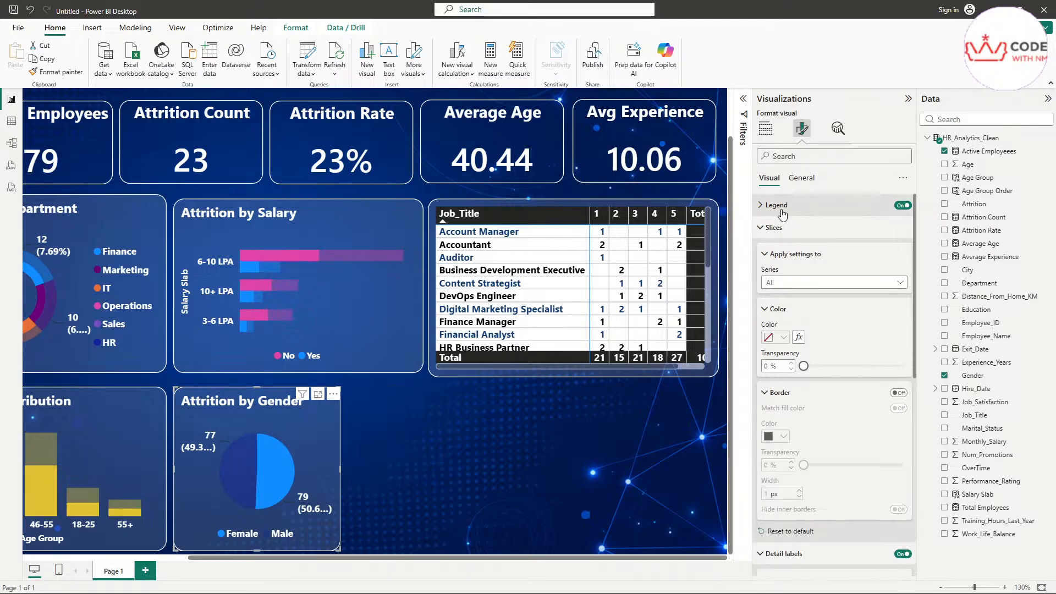
{"action": "scroll", "coordinate": [788, 330], "scroll_direction": "down", "scroll_amount": 2}
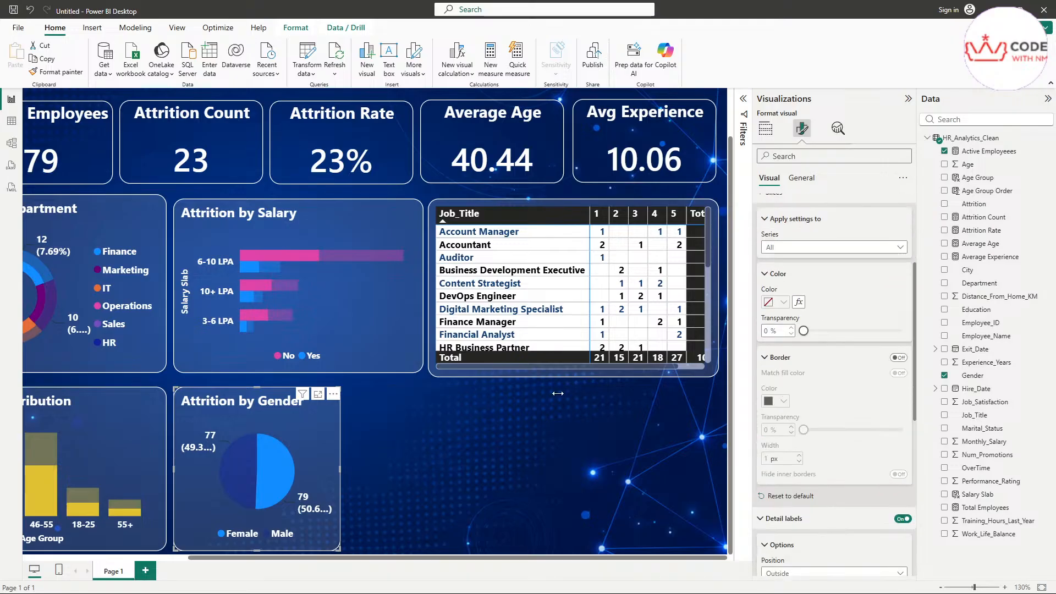
{"action": "left_click", "coordinate": [247, 483]}
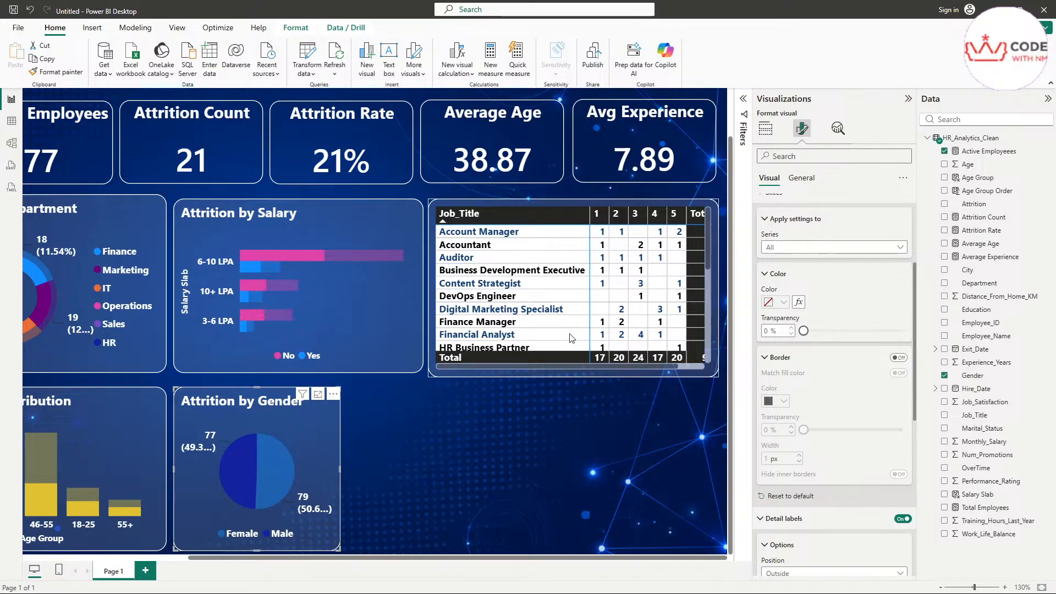
Step: Collapse the pie's Legend, Slices and Detail labels sections, return to Build visual, and deselect the pie
{"action": "left_click", "coordinate": [803, 218]}
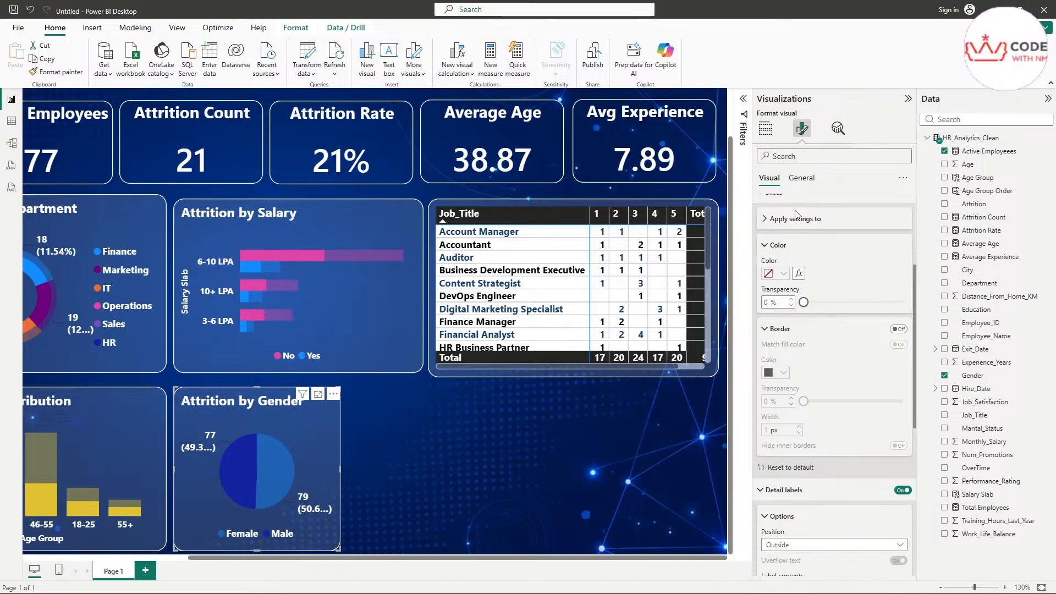
{"action": "scroll", "coordinate": [803, 248], "scroll_direction": "up", "scroll_amount": 2}
{"action": "scroll", "coordinate": [814, 291], "scroll_direction": "up", "scroll_amount": 2}
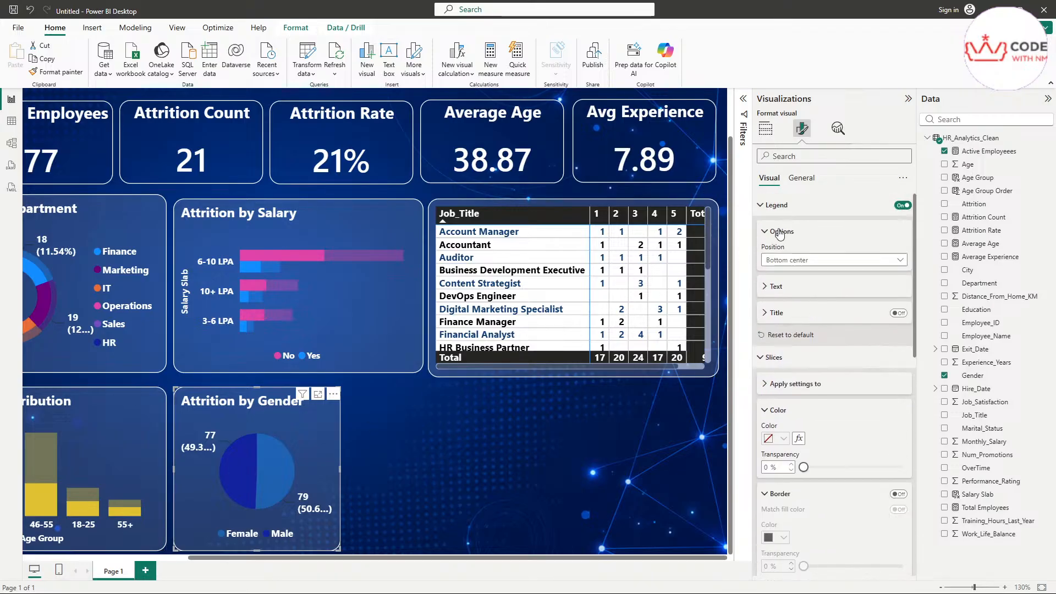
{"action": "left_click", "coordinate": [775, 209]}
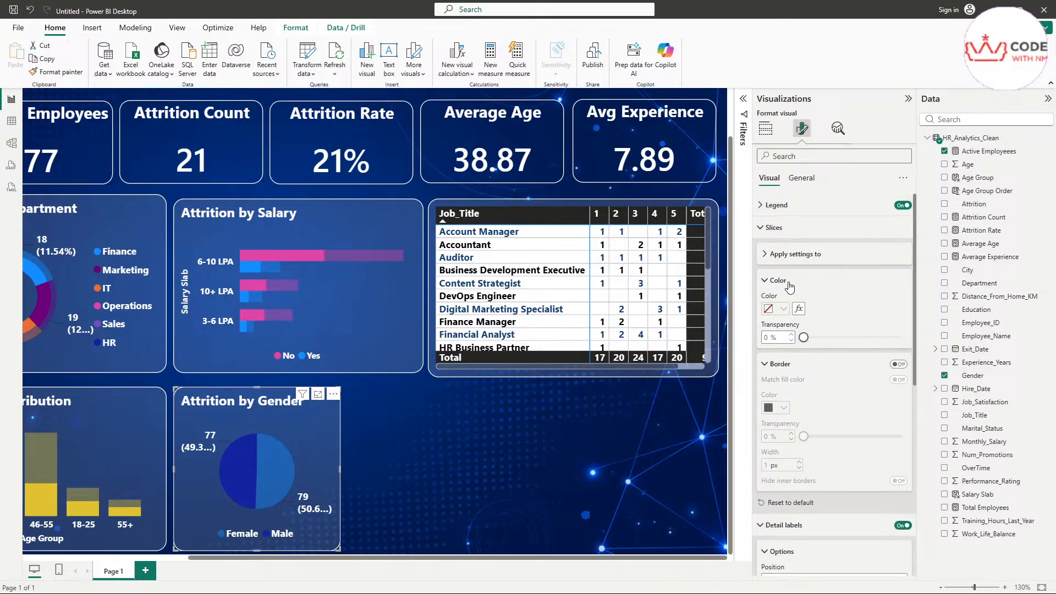
{"action": "left_click", "coordinate": [781, 281]}
{"action": "left_click", "coordinate": [787, 227]}
{"action": "left_click", "coordinate": [786, 250]}
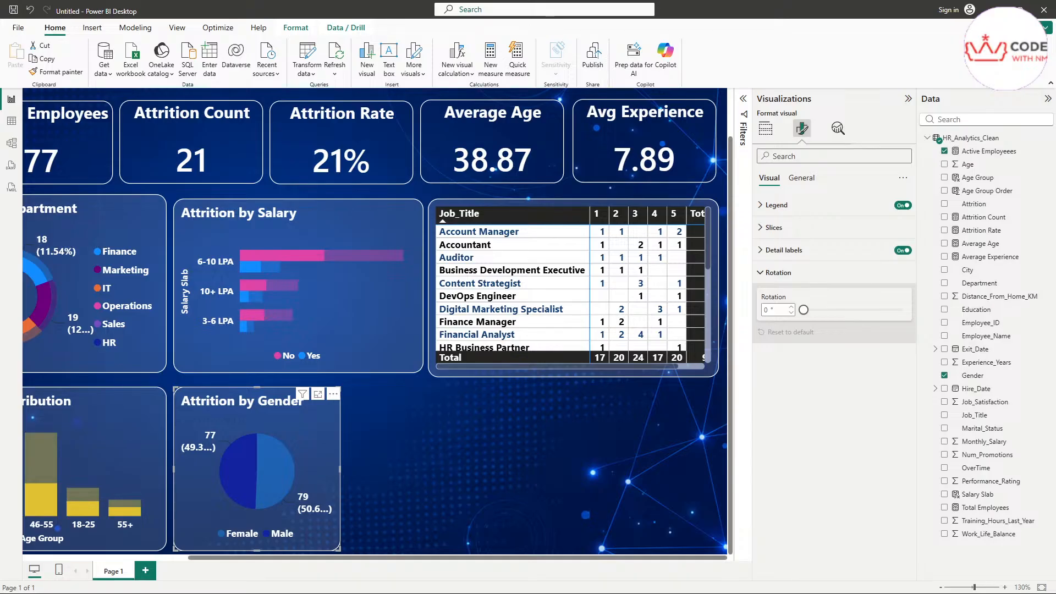
{"action": "left_click", "coordinate": [765, 128]}
{"action": "left_click", "coordinate": [422, 405]}
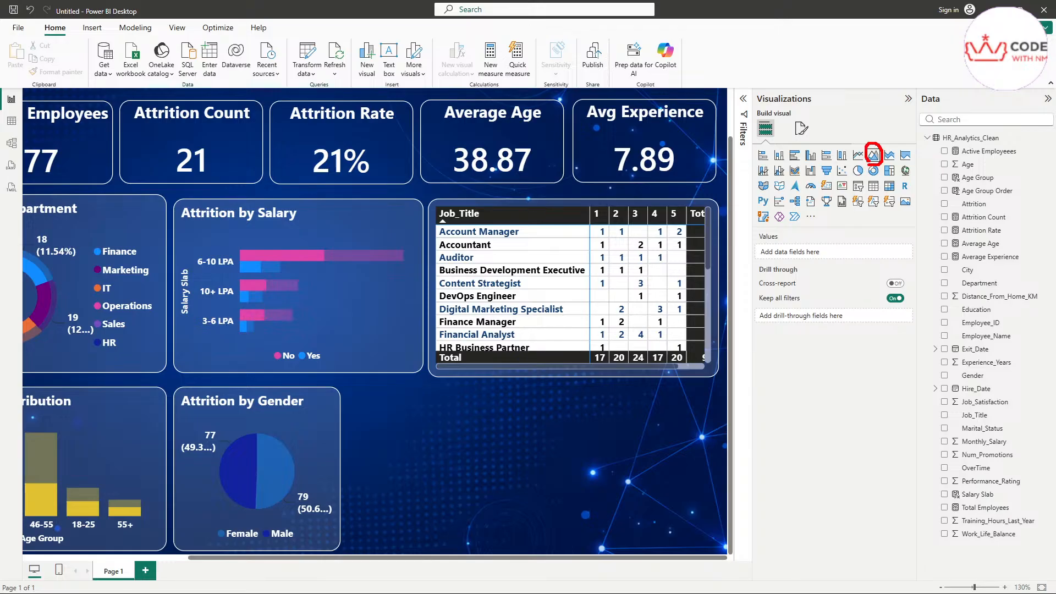
Step: Add an area chart beside the pie with Experience_Years on X-axis and Active Employees on Secondary y-axis
{"action": "left_click", "coordinate": [874, 156]}
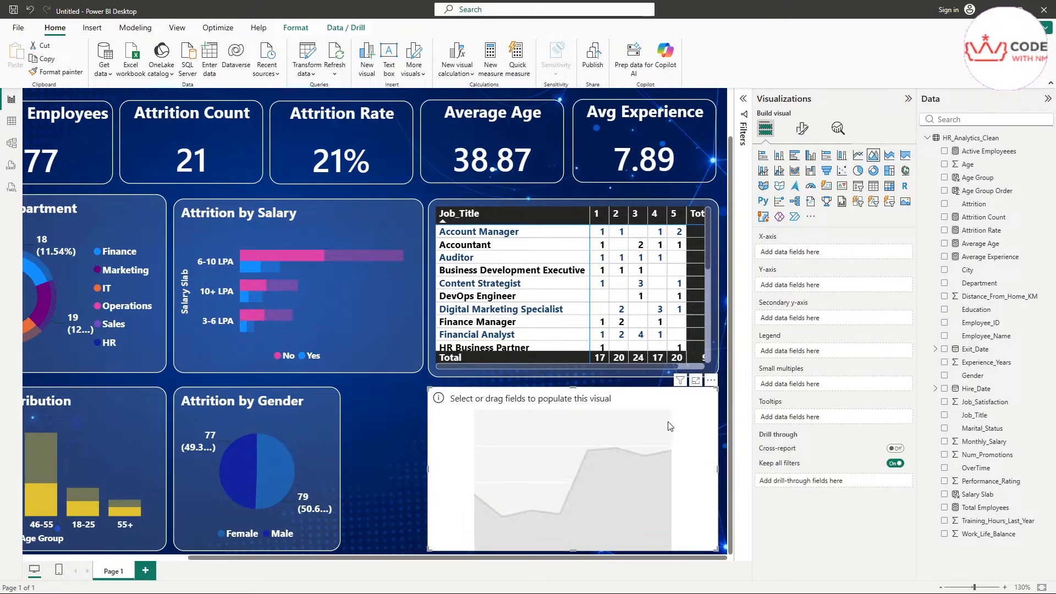
{"action": "left_click_drag", "start_coordinate": [670, 426], "coordinate": [608, 426]}
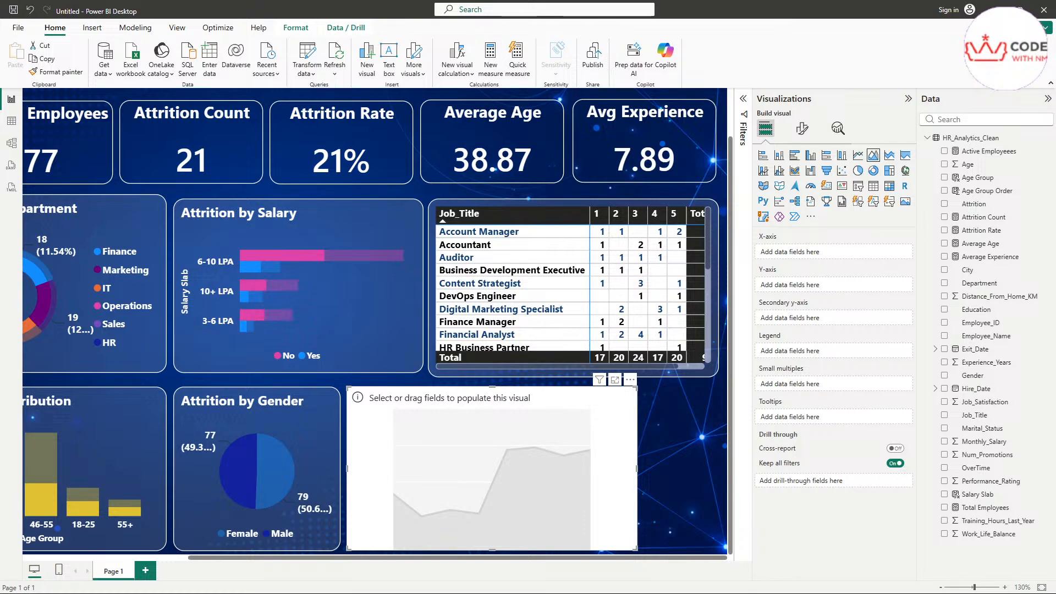
{"action": "left_click", "coordinate": [977, 117]}
{"action": "type", "text": "exp"}
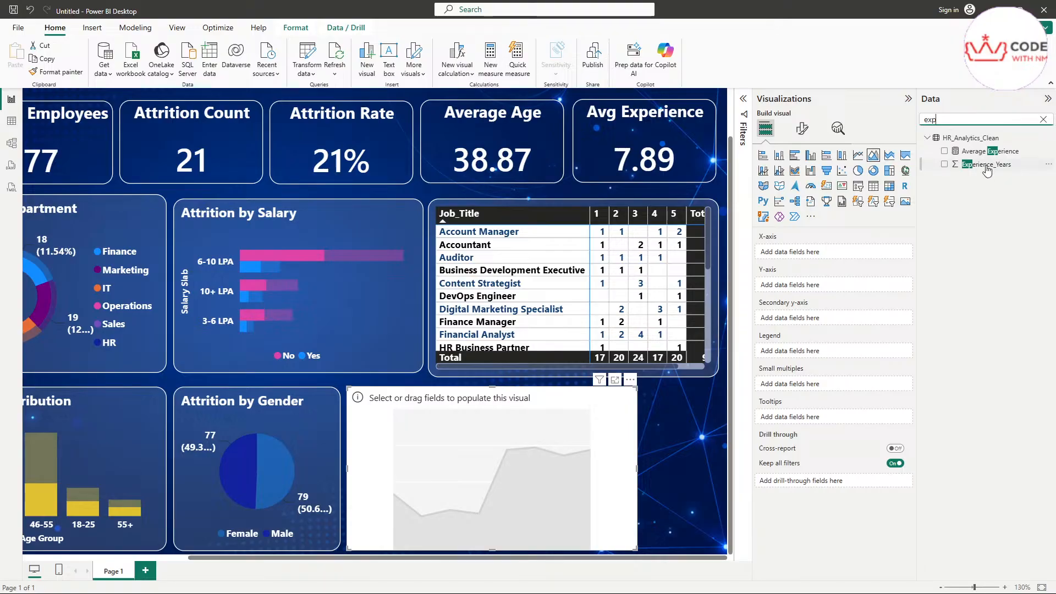
{"action": "left_click_drag", "start_coordinate": [986, 164], "coordinate": [824, 254]}
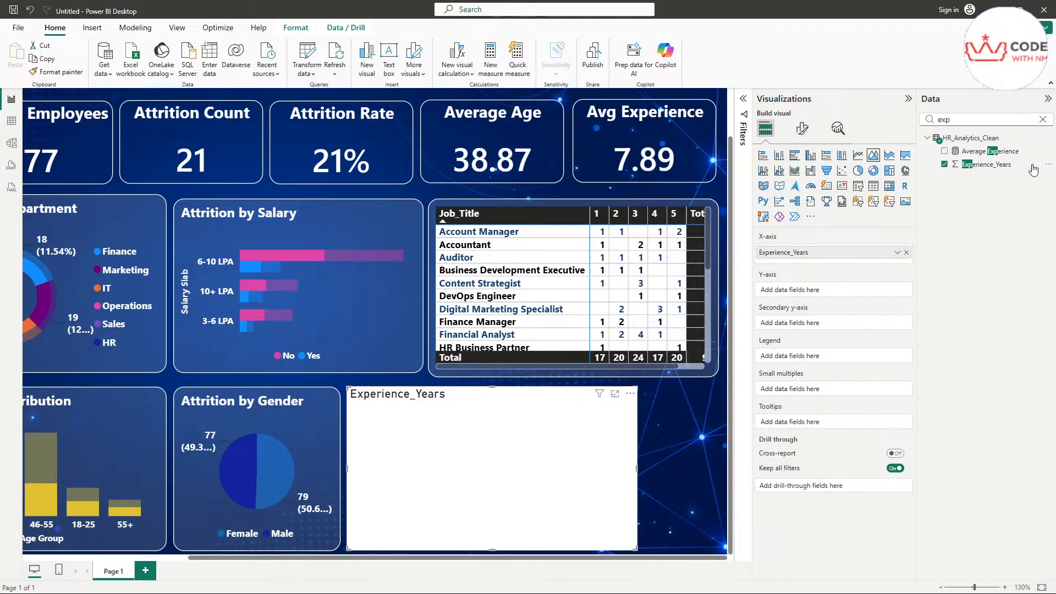
{"action": "left_click", "coordinate": [1043, 120]}
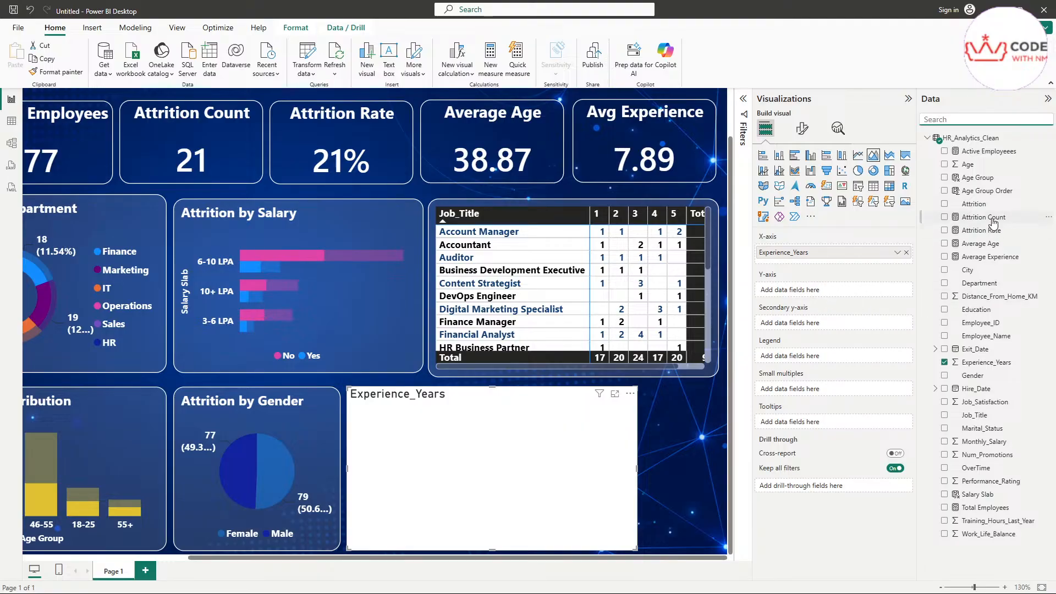
{"action": "left_click_drag", "start_coordinate": [972, 154], "coordinate": [802, 329]}
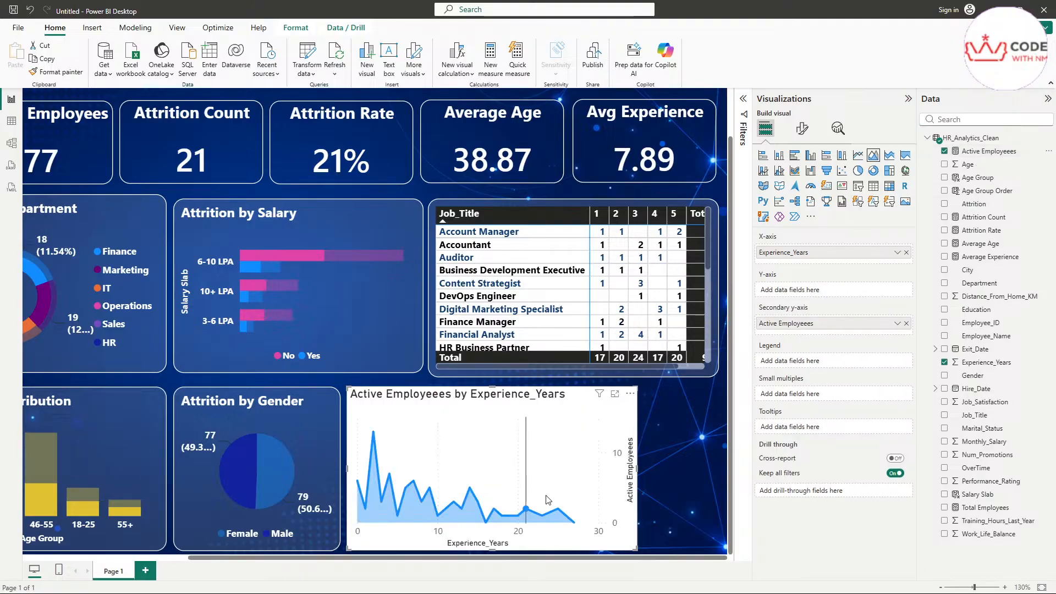
Step: Copy the gender pie's dark style onto the area chart with Format painter
{"action": "mouse_move", "coordinate": [576, 495]}
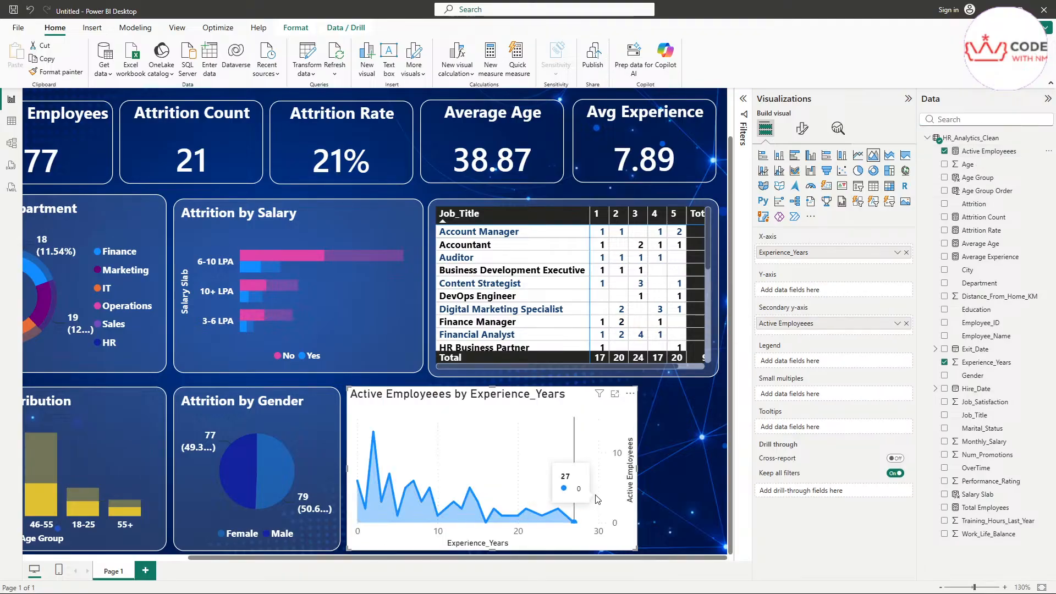
{"action": "left_click", "coordinate": [326, 450]}
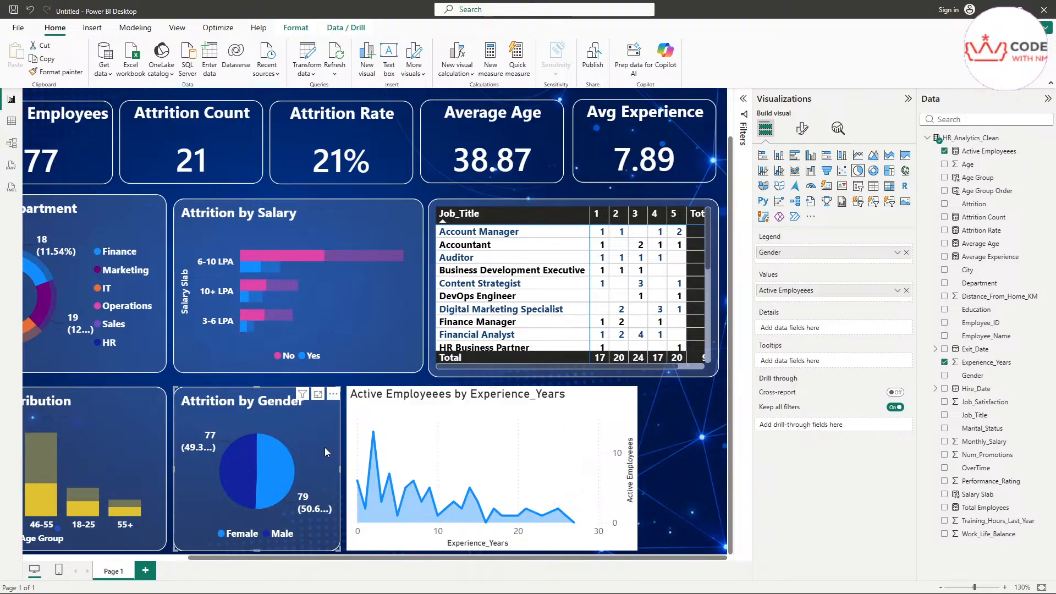
{"action": "left_click", "coordinate": [53, 76]}
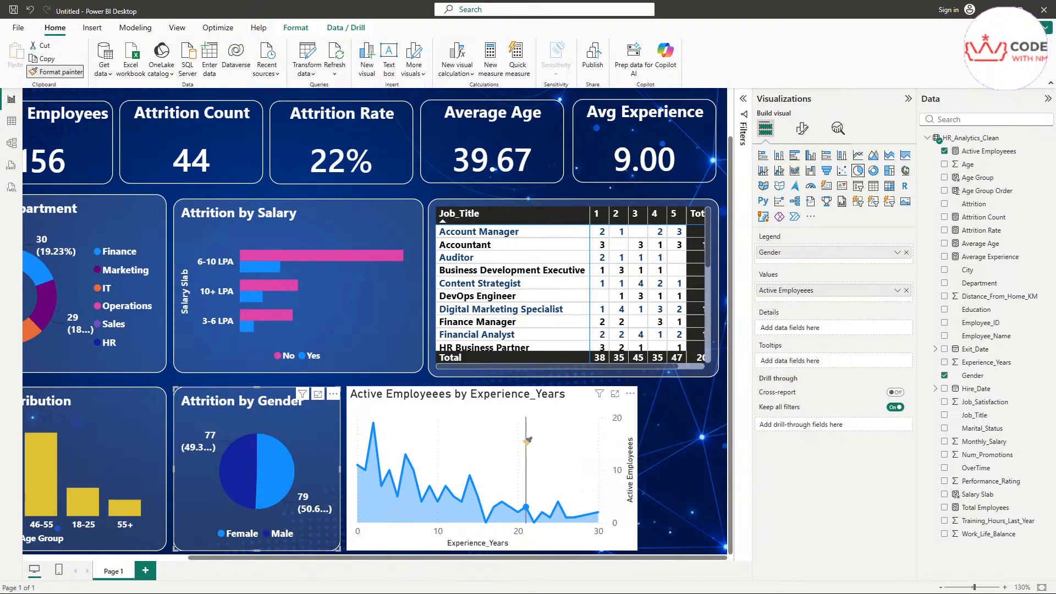
{"action": "left_click", "coordinate": [523, 435]}
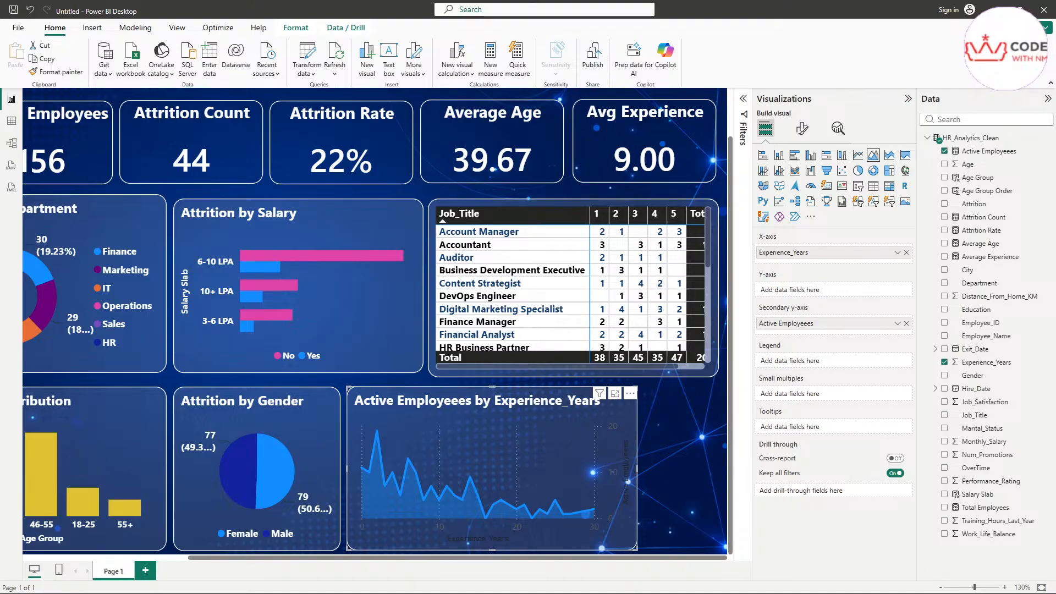
Step: Retitle the area chart from 'Active Employees by Experience_Years' to 'Attrition Trend by Experience'
{"action": "left_click", "coordinate": [802, 128]}
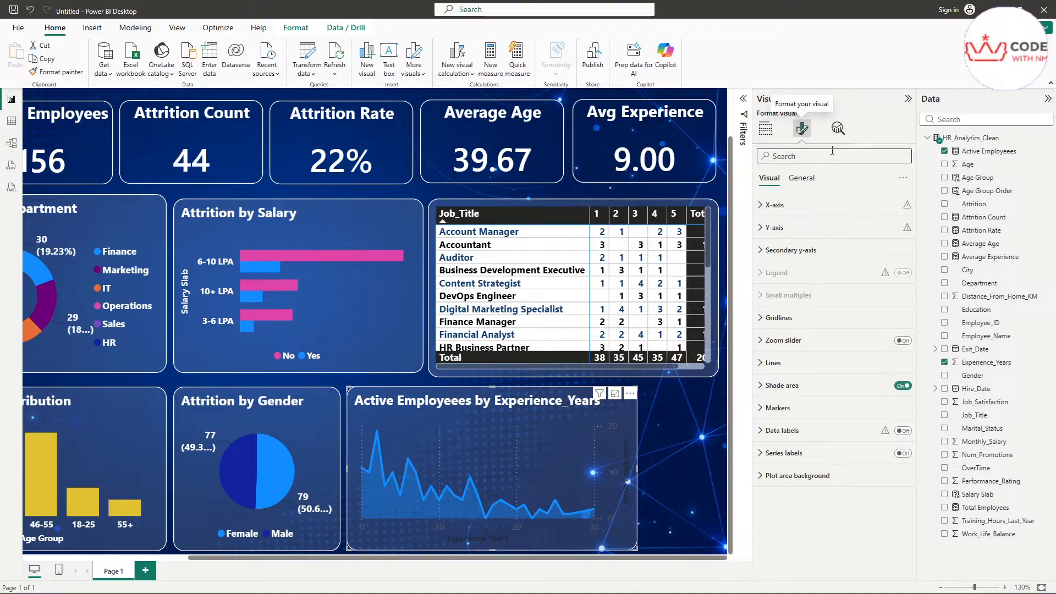
{"action": "left_click", "coordinate": [812, 178]}
{"action": "left_click", "coordinate": [806, 228]}
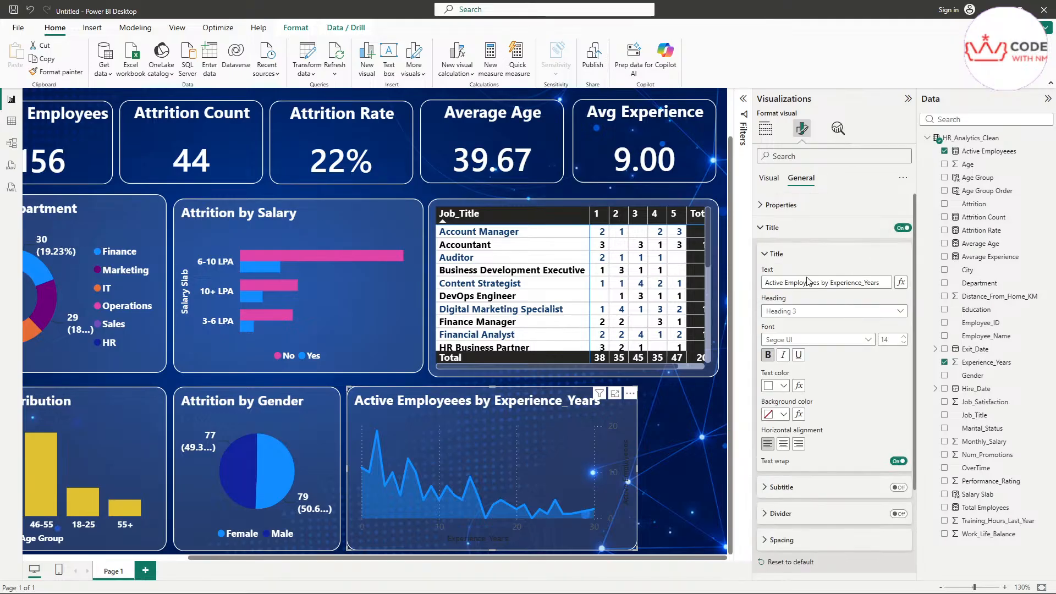
{"action": "triple_click", "coordinate": [871, 283]}
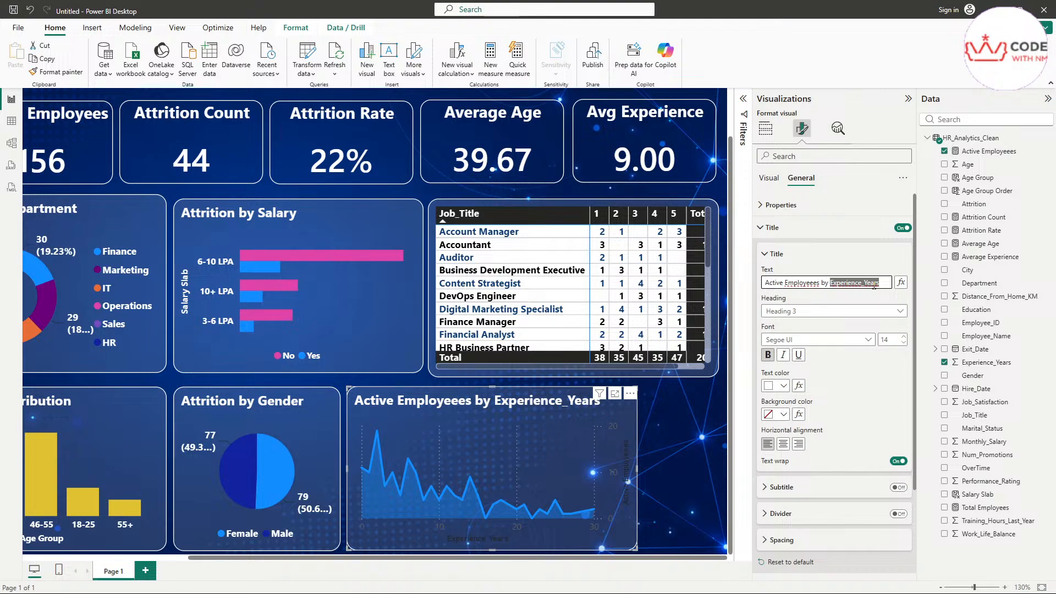
{"action": "type", "text": "Attr"}
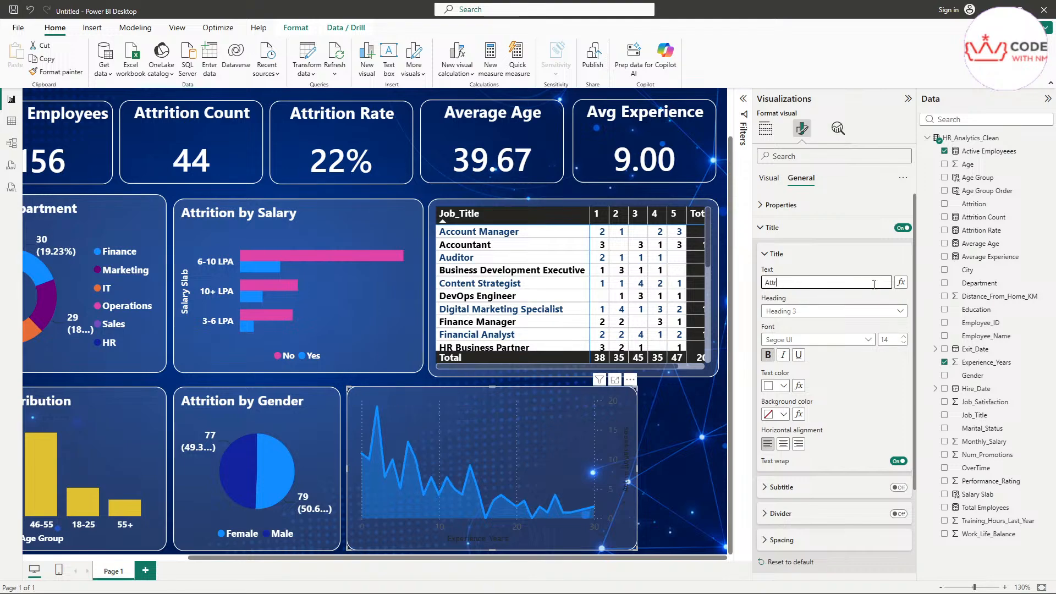
{"action": "type", "text": "ition"}
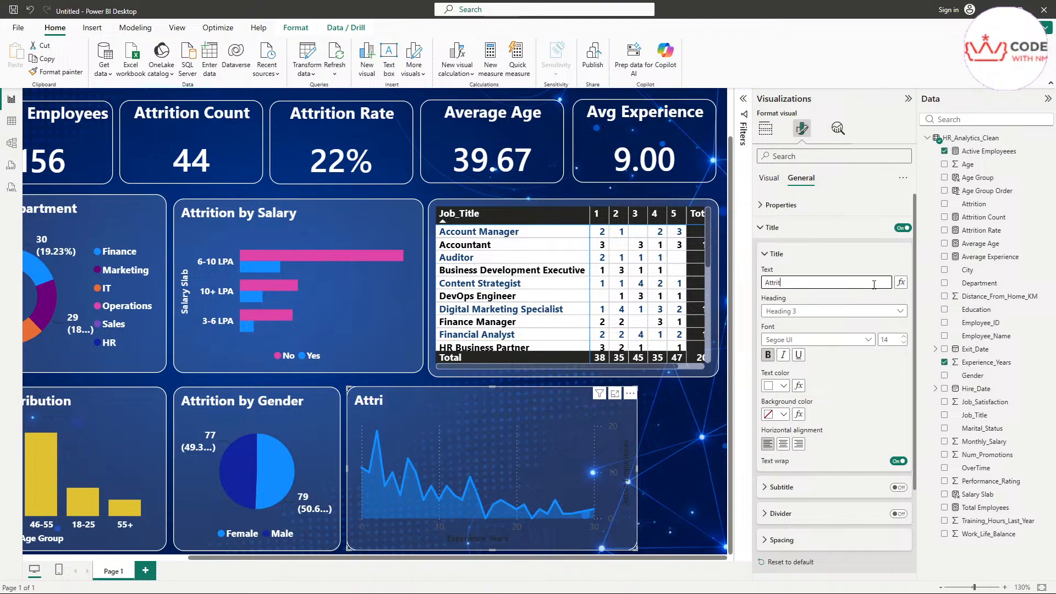
{"action": "type", "text": " Trend"}
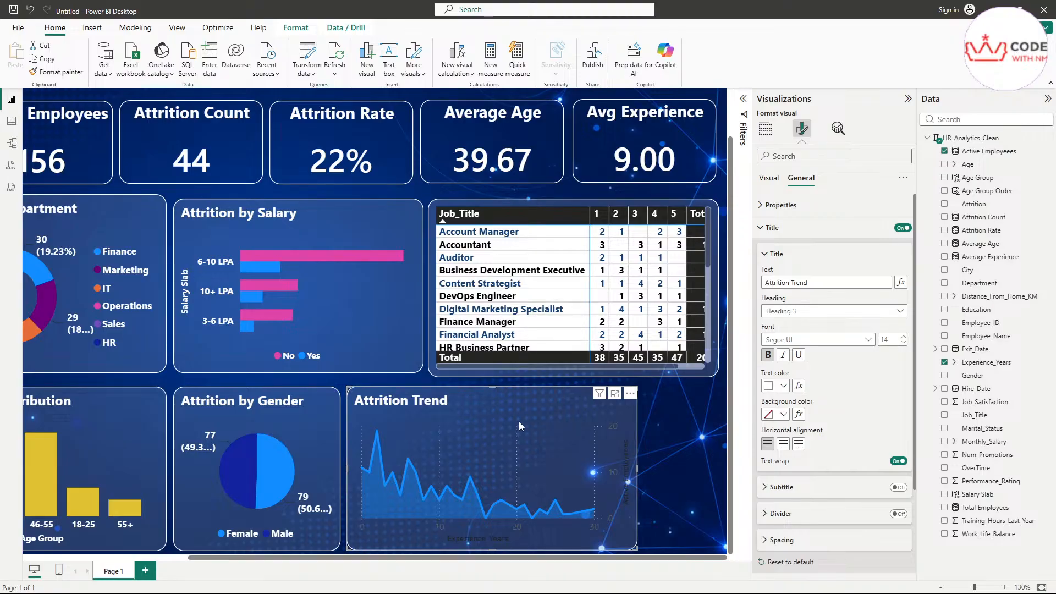
{"action": "left_click", "coordinate": [830, 281]}
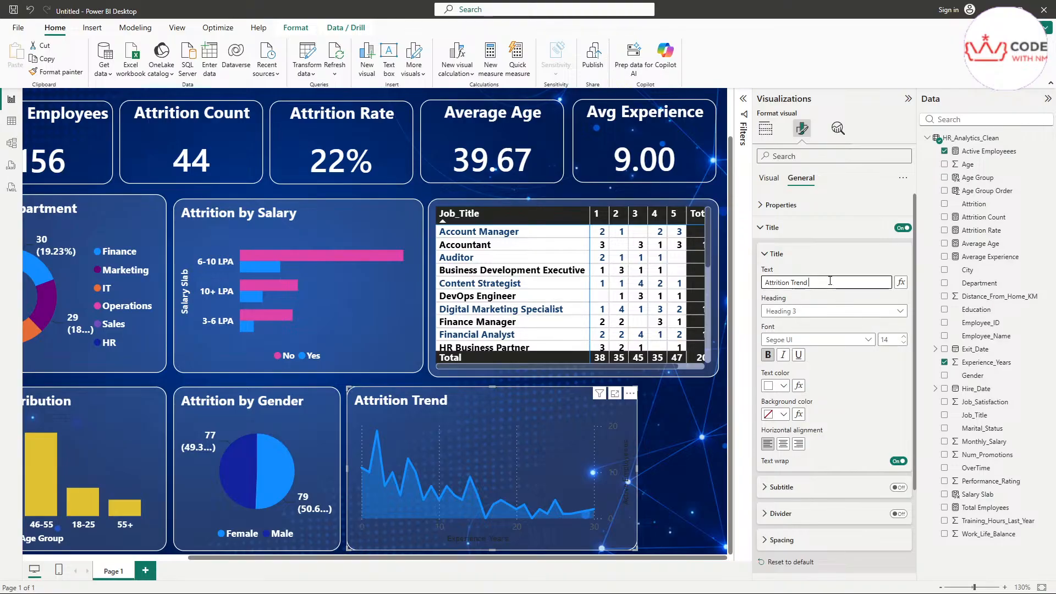
{"action": "type", "text": "by Experi"}
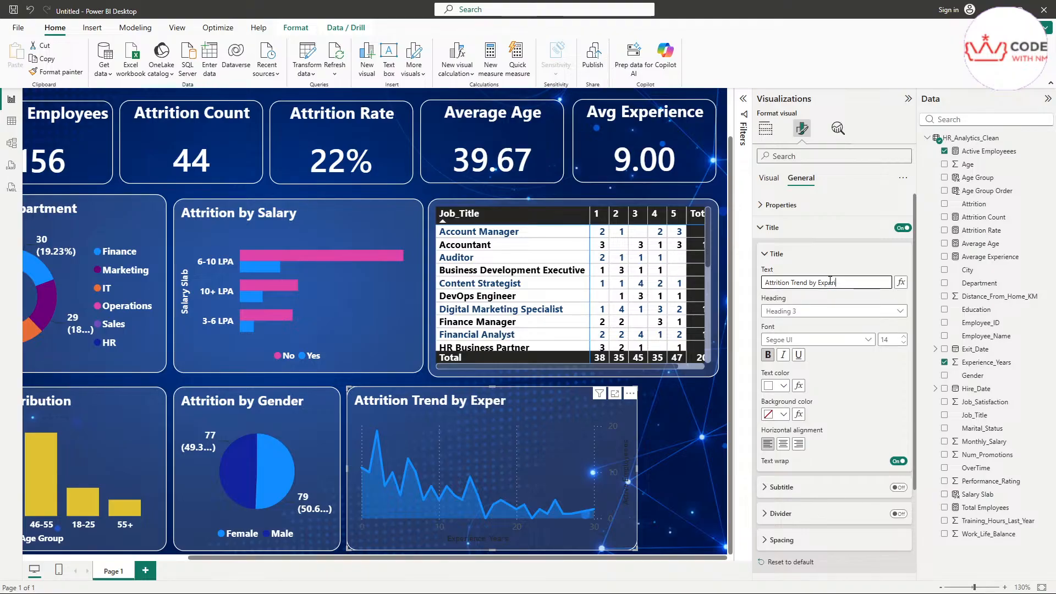
{"action": "type", "text": "ence"}
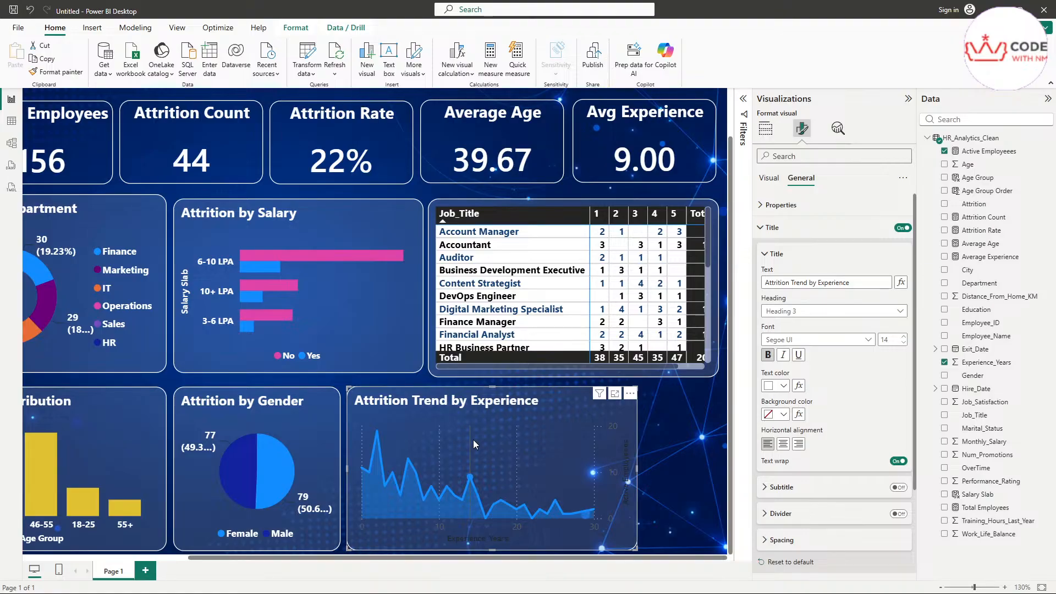
{"action": "left_click", "coordinate": [769, 178]}
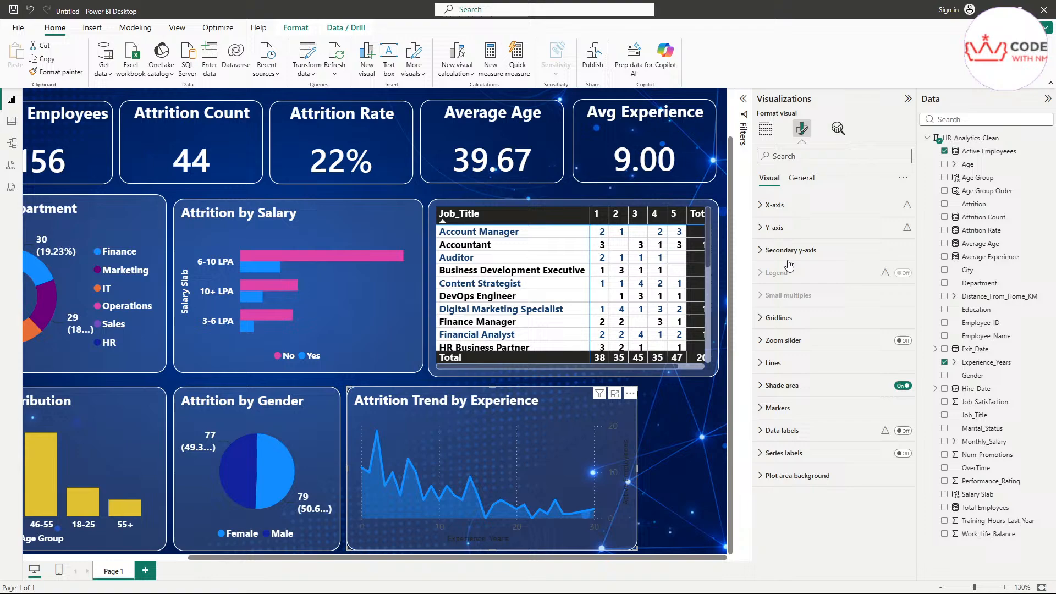
Step: Make the trend chart's x-axis title Segoe UI in white
{"action": "left_click", "coordinate": [790, 205]}
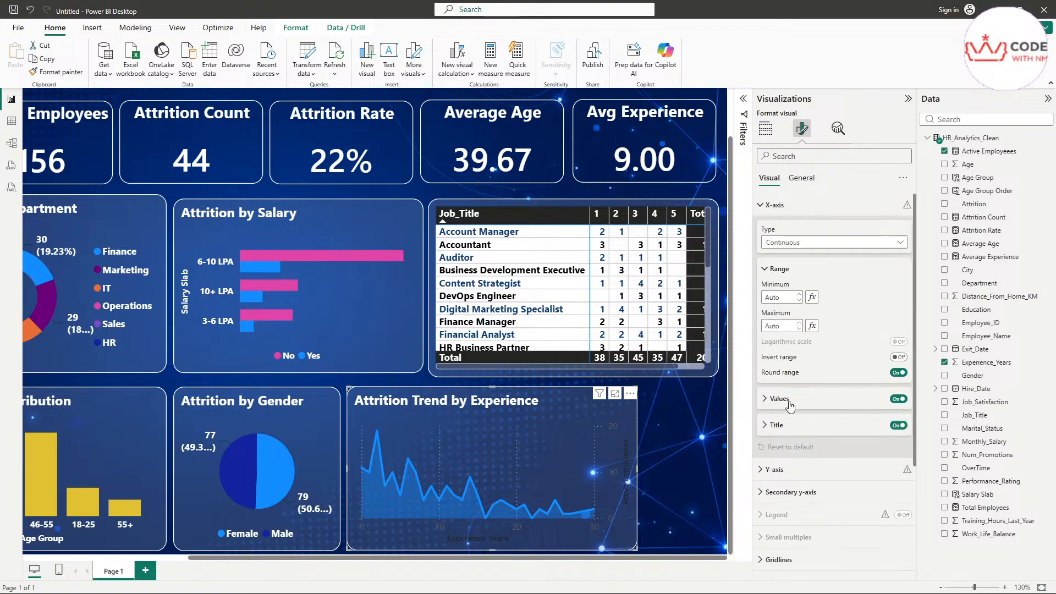
{"action": "left_click", "coordinate": [789, 426]}
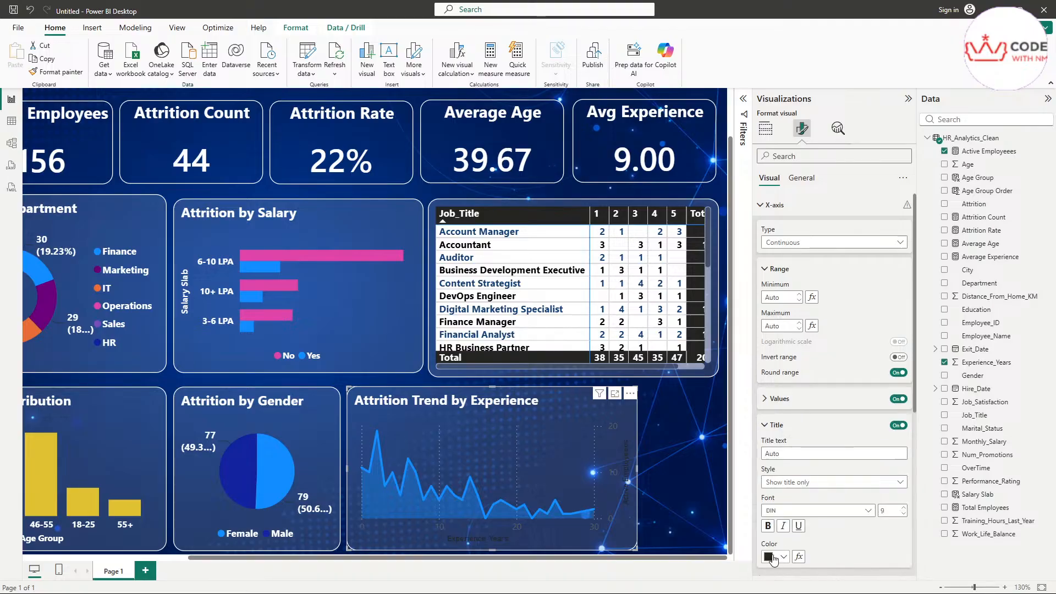
{"action": "left_click", "coordinate": [814, 510]}
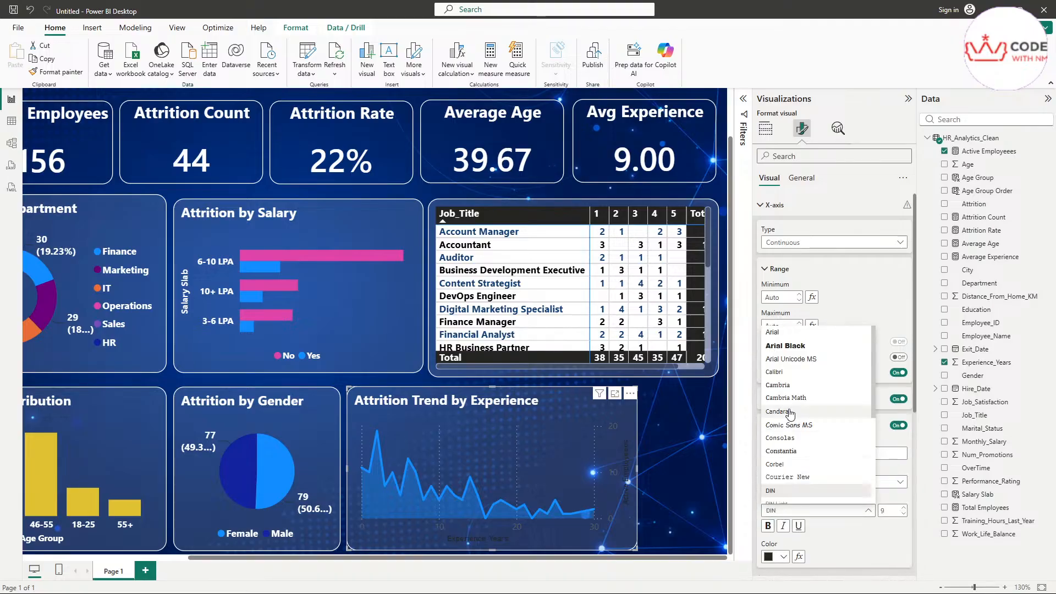
{"action": "left_click", "coordinate": [797, 414]}
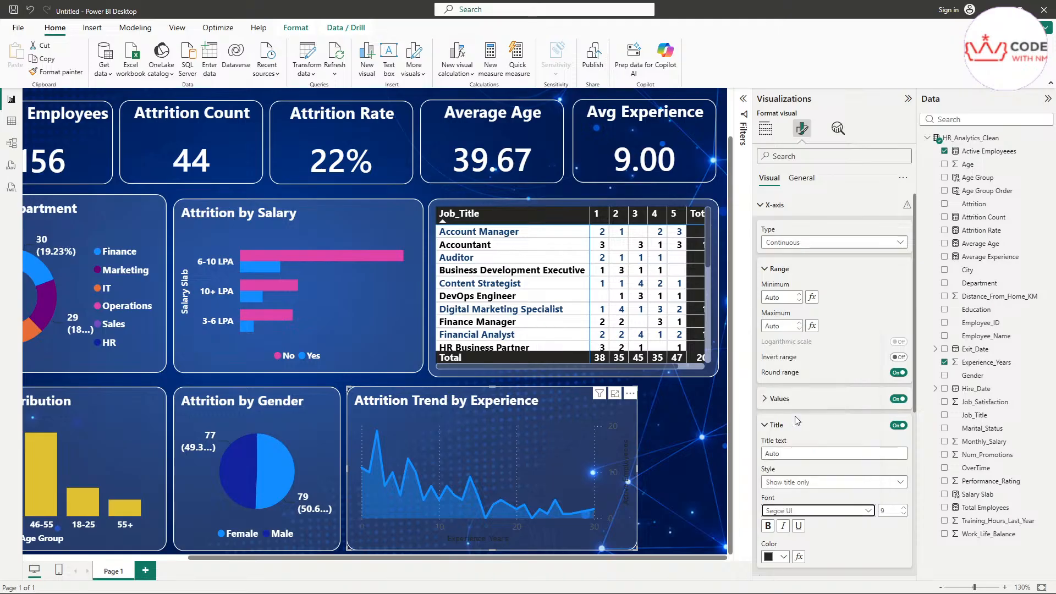
{"action": "left_click", "coordinate": [776, 554]}
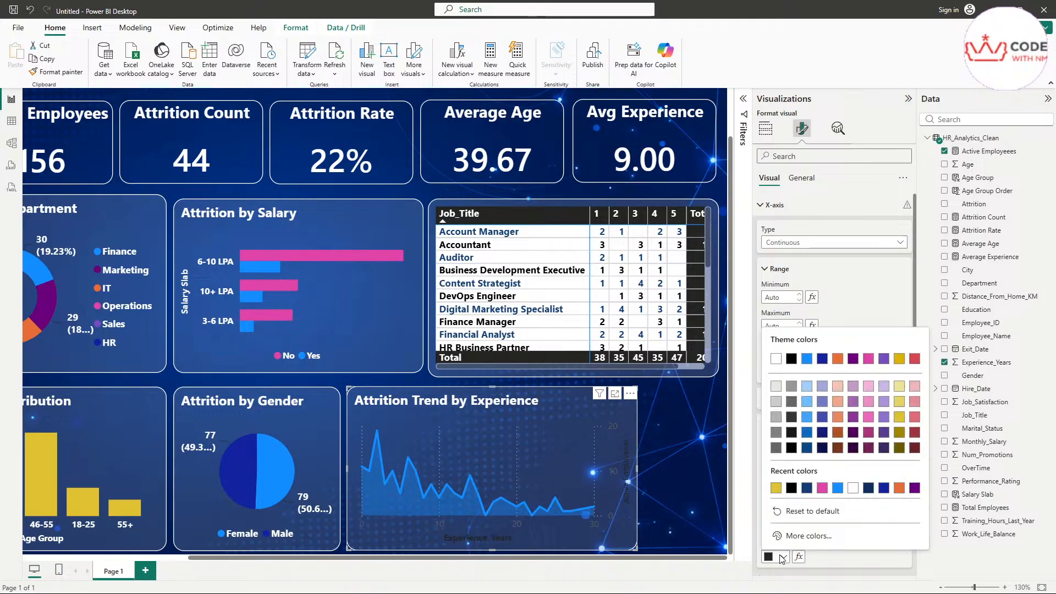
{"action": "left_click", "coordinate": [779, 357]}
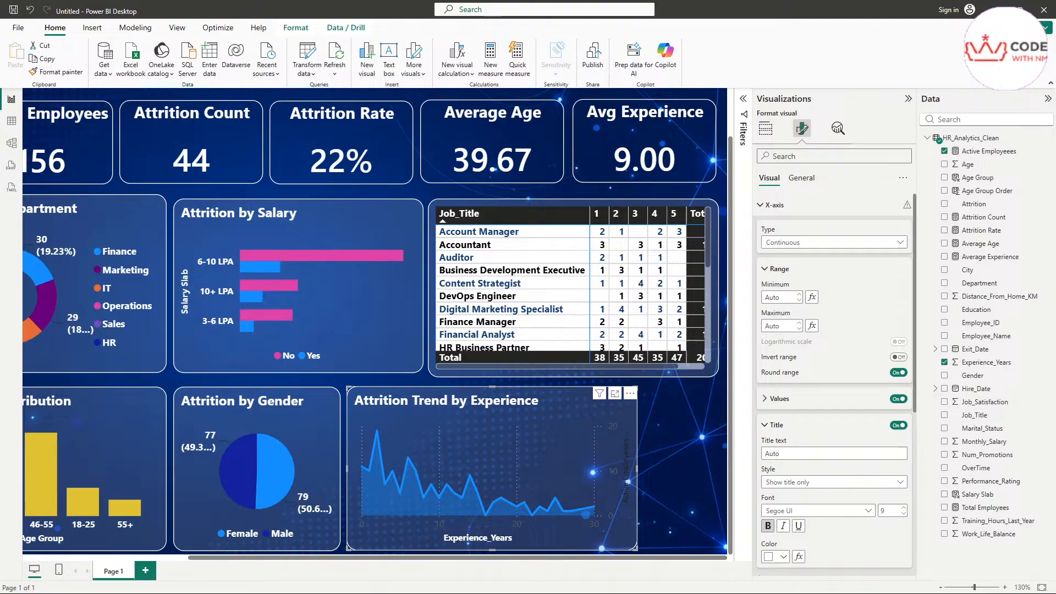
Step: Make the x-axis labels white and bold, and hide the y-axis values and title
{"action": "left_click", "coordinate": [794, 399]}
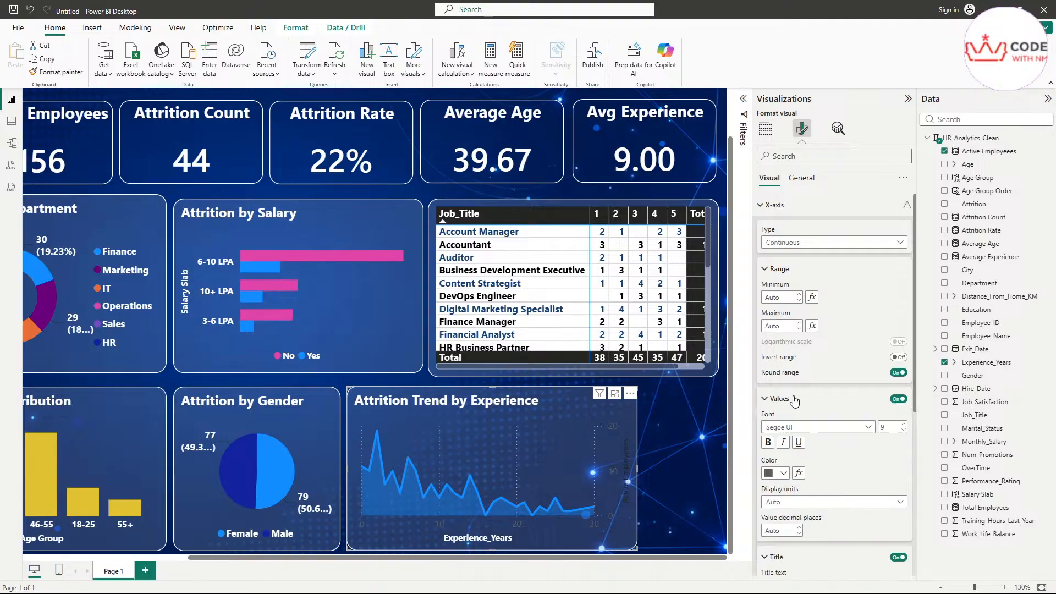
{"action": "left_click", "coordinate": [777, 472]}
{"action": "left_click", "coordinate": [775, 275]}
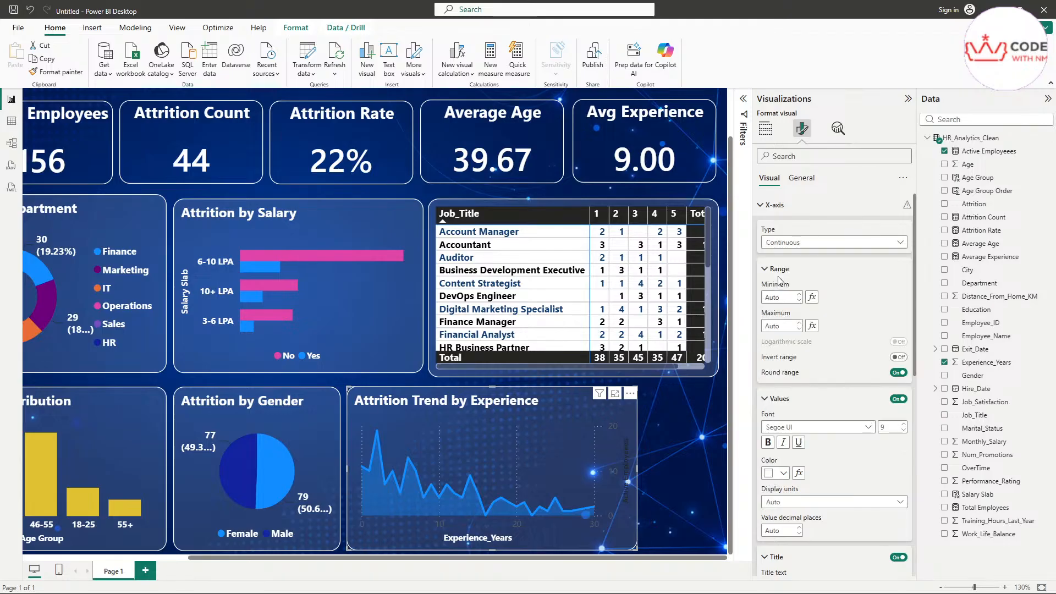
{"action": "left_click", "coordinate": [768, 442]}
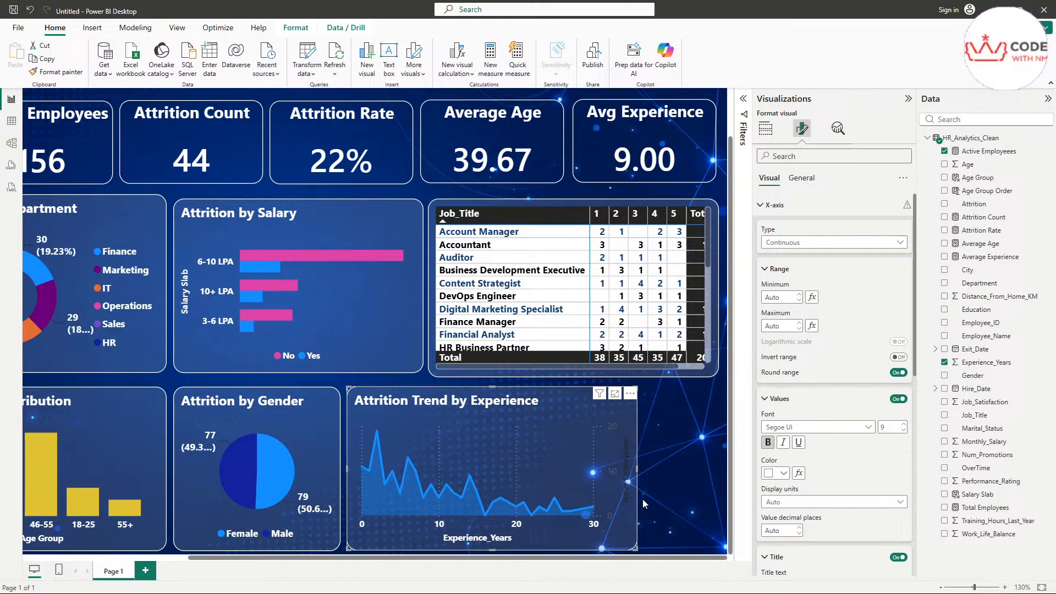
{"action": "left_click", "coordinate": [770, 205]}
{"action": "left_click", "coordinate": [775, 228]}
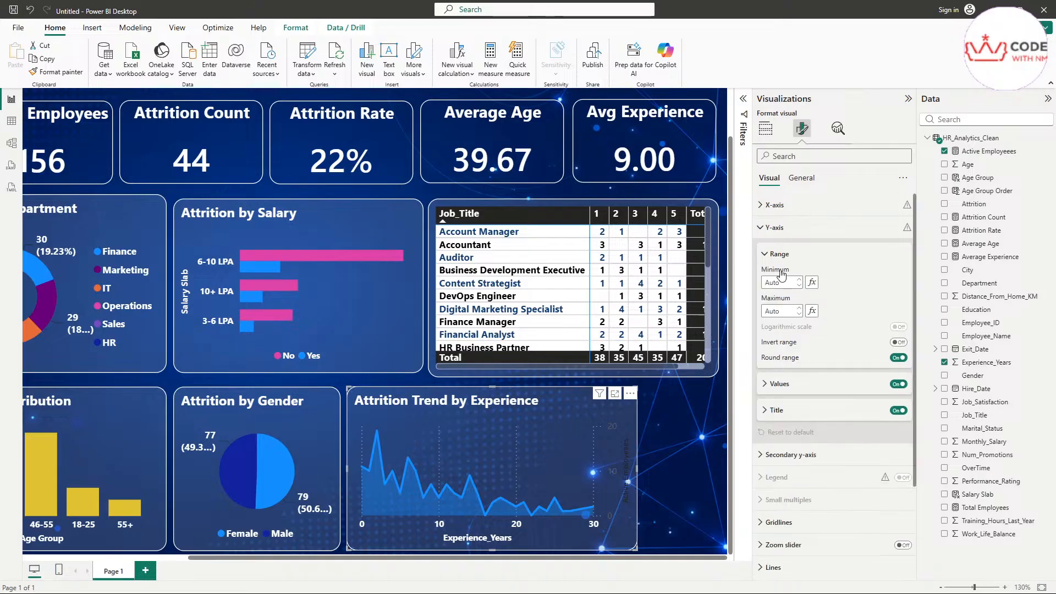
{"action": "left_click", "coordinate": [898, 384]}
{"action": "left_click", "coordinate": [898, 410]}
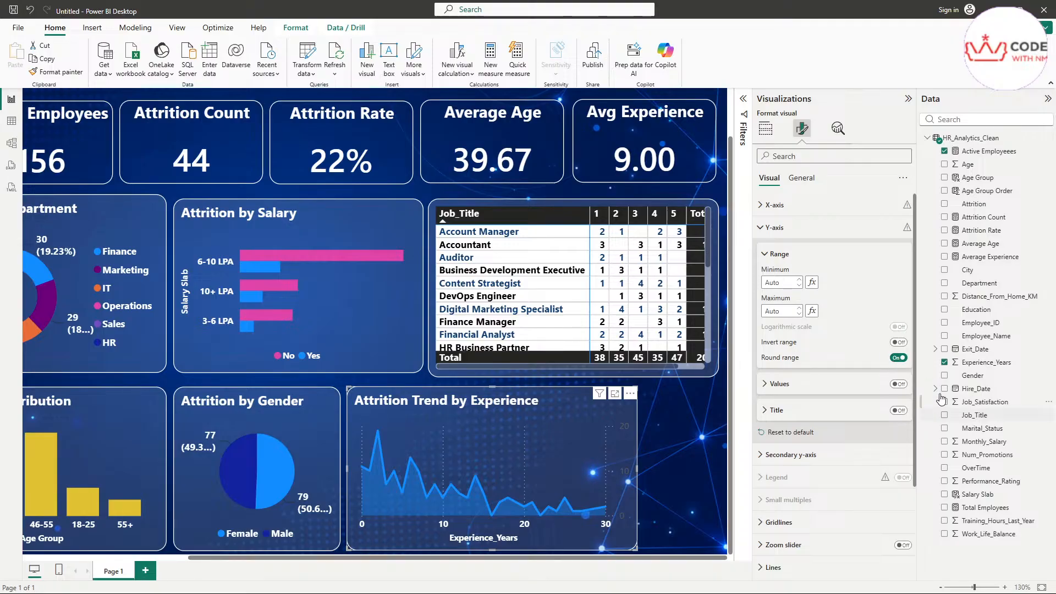
Step: Review the trend chart's Shade area settings: colour matching the line, 60% transparency
{"action": "left_click", "coordinate": [772, 227]}
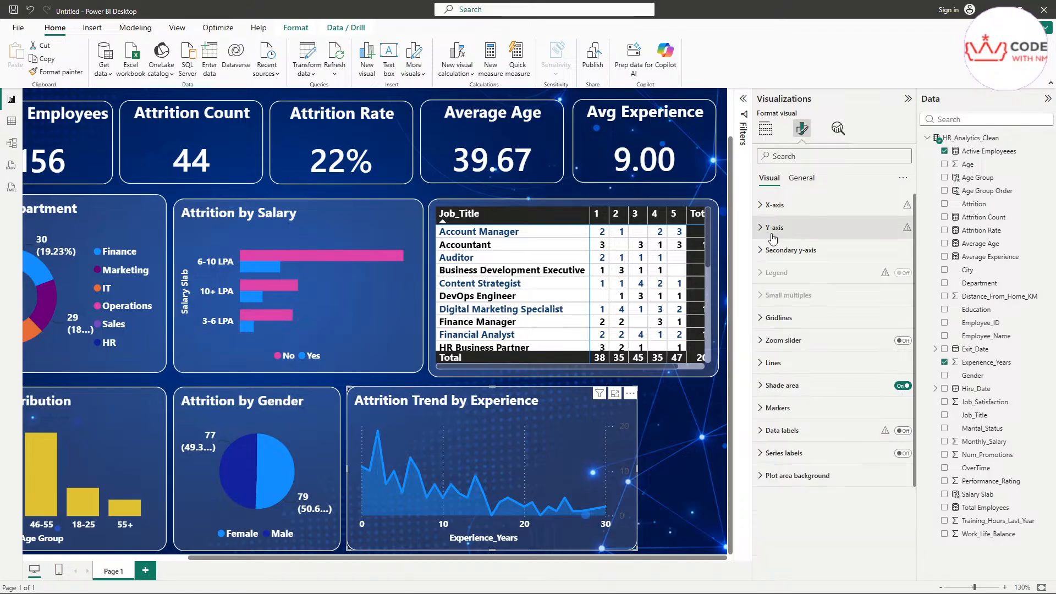
{"action": "left_click", "coordinate": [792, 364]}
{"action": "left_click", "coordinate": [792, 364]}
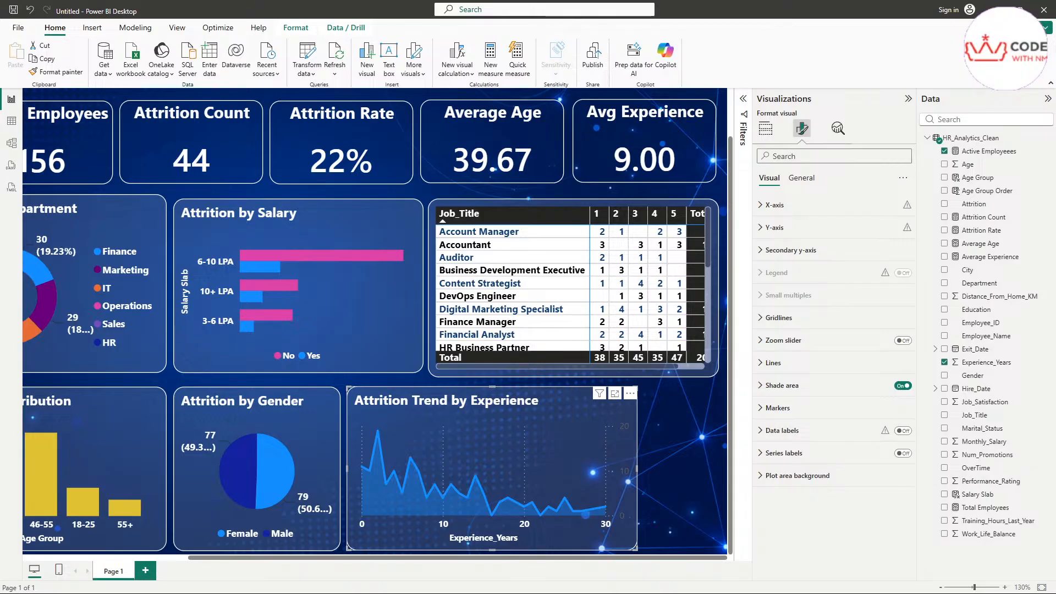
{"action": "left_click", "coordinate": [809, 387]}
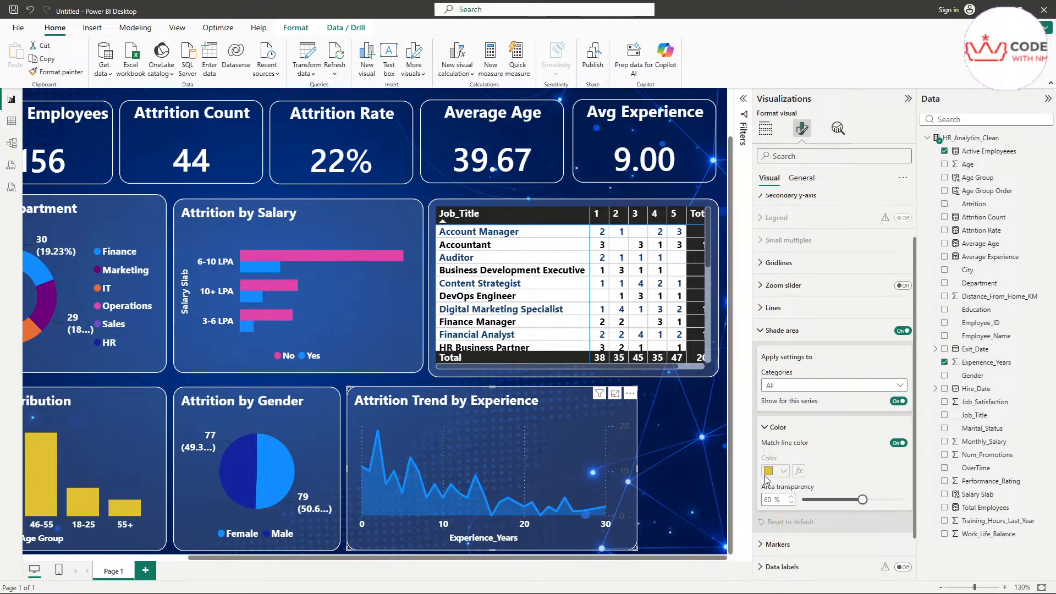
{"action": "scroll", "coordinate": [872, 434], "scroll_direction": "down", "scroll_amount": 2}
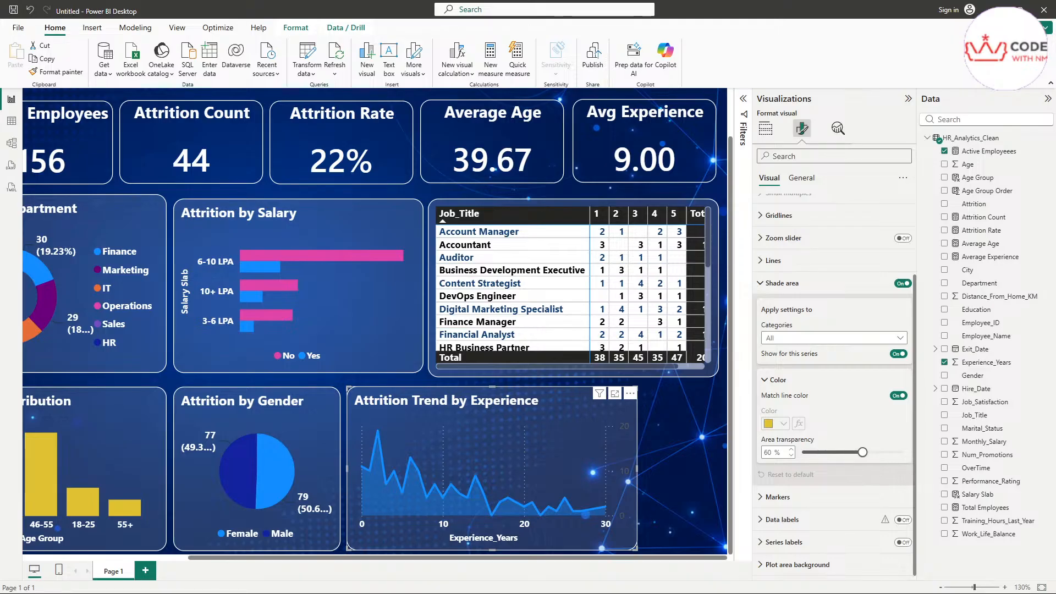
{"action": "scroll", "coordinate": [803, 270], "scroll_direction": "up", "scroll_amount": 3}
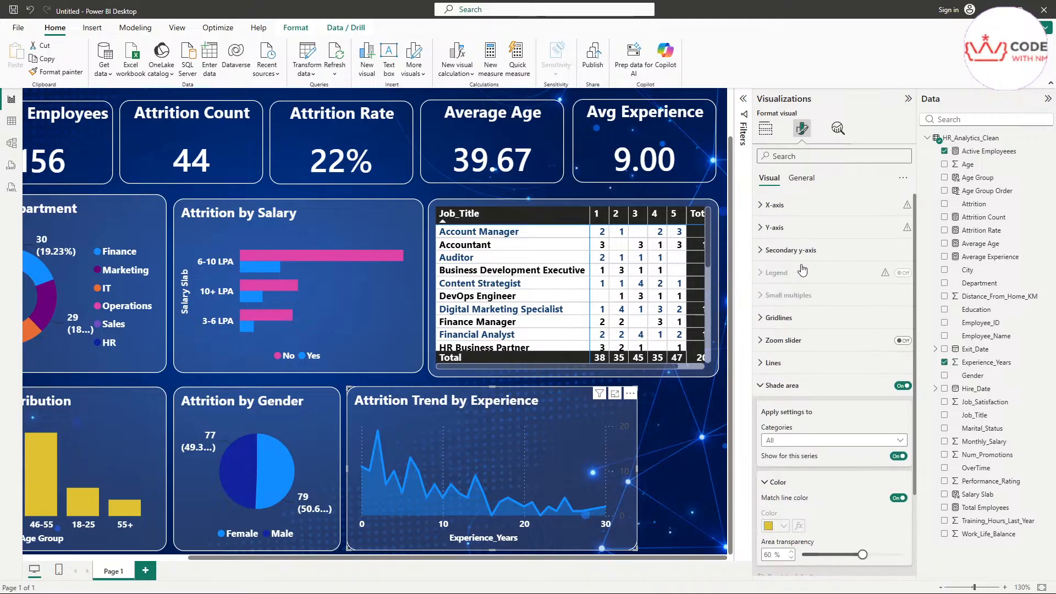
Step: Hide the trend chart's secondary y-axis values, leaving Round range on after toggling it
{"action": "left_click", "coordinate": [797, 250]}
{"action": "left_click", "coordinate": [786, 234]}
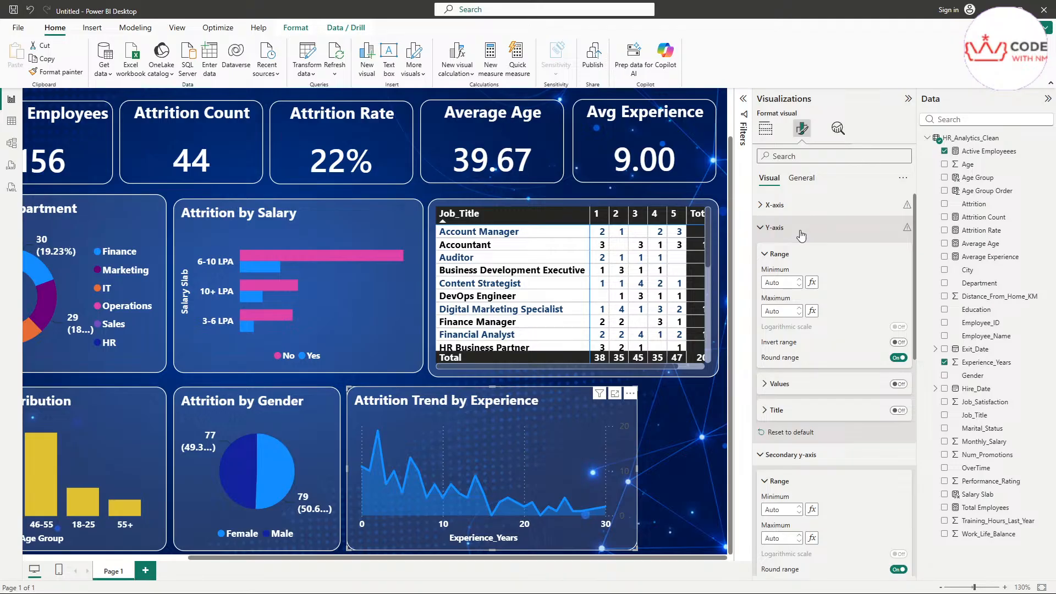
{"action": "left_click", "coordinate": [801, 233]}
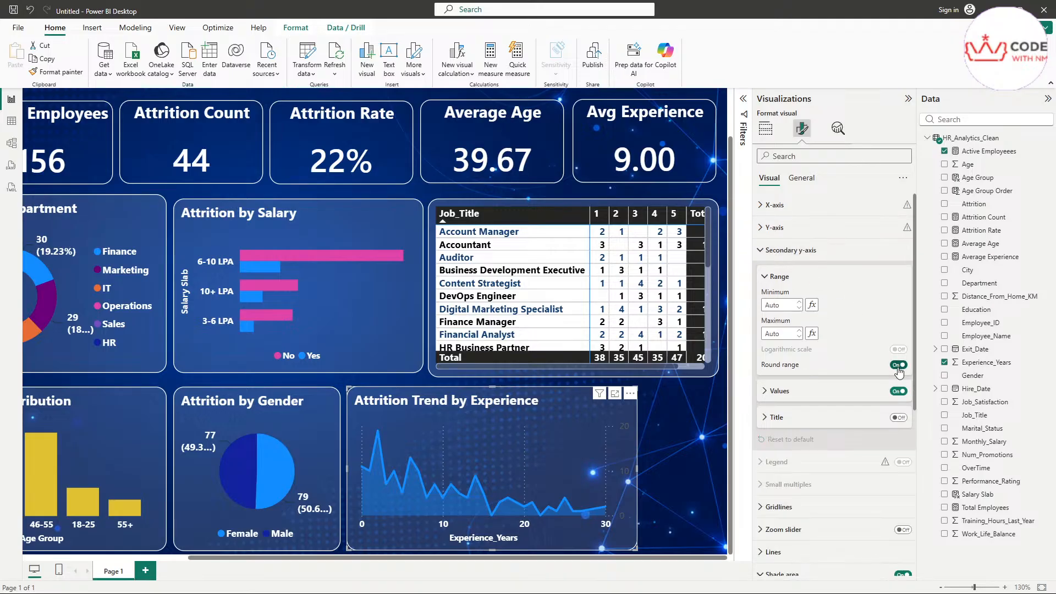
{"action": "left_click", "coordinate": [898, 392]}
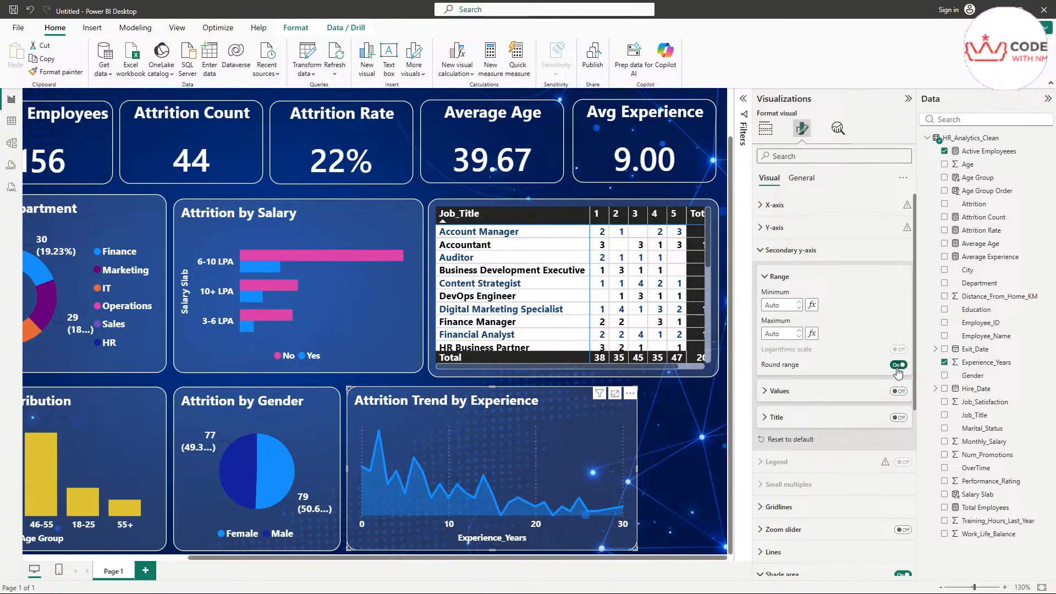
{"action": "left_click", "coordinate": [897, 366]}
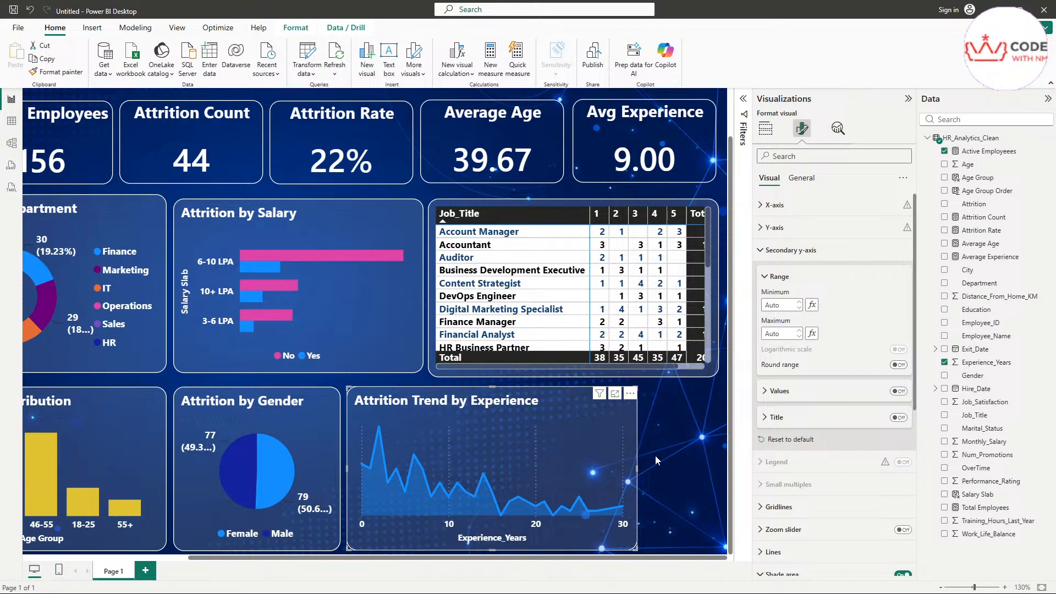
{"action": "left_click", "coordinate": [898, 364]}
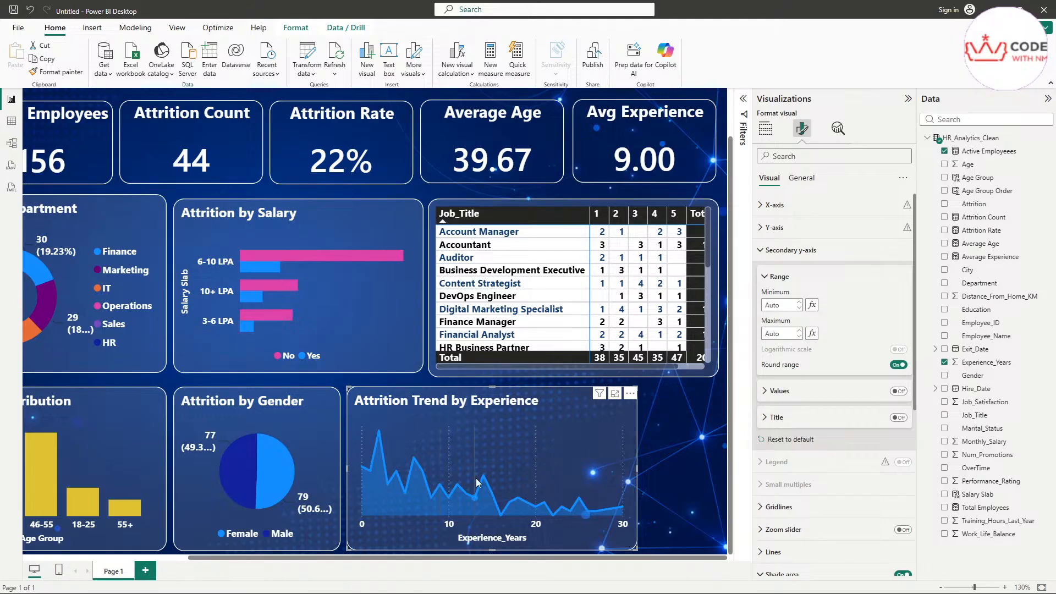
{"action": "mouse_move", "coordinate": [551, 483]}
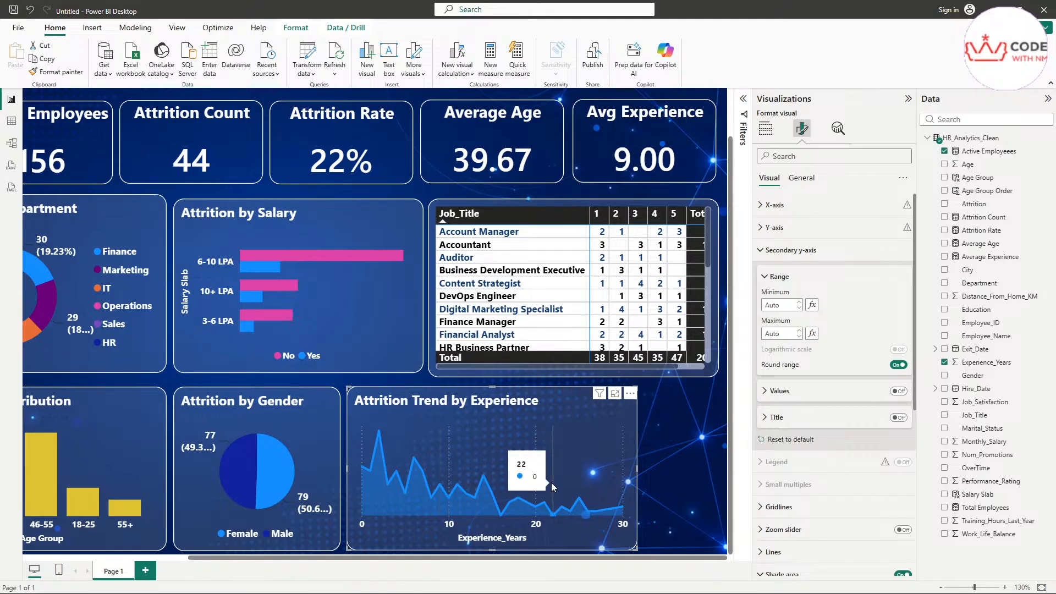
Step: Change the Attrition Trend by Experience chart's width from 407 to 239
{"action": "left_click", "coordinate": [807, 178]}
{"action": "left_click", "coordinate": [793, 242]}
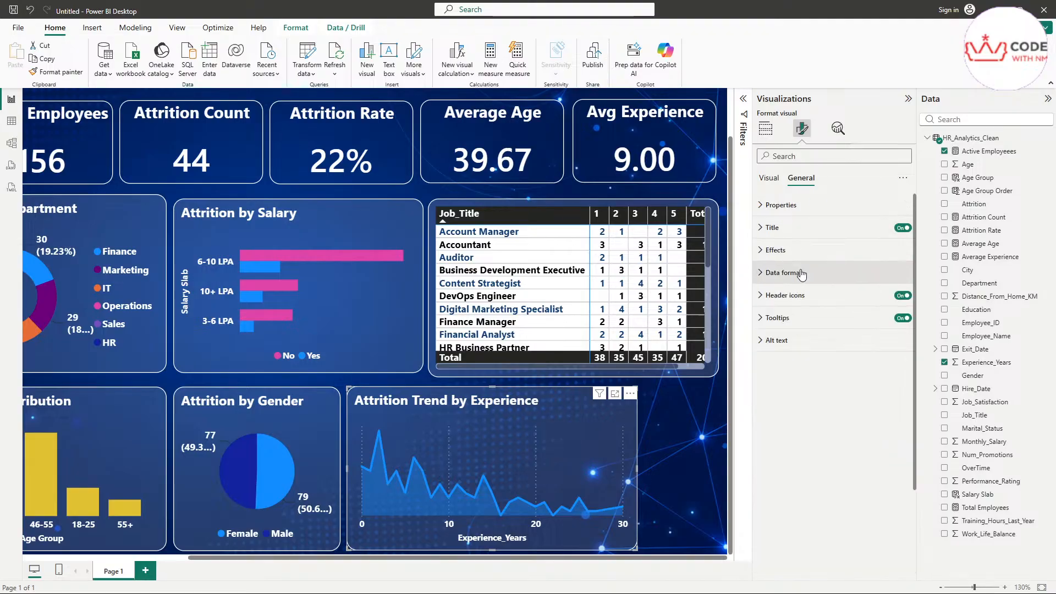
{"action": "left_click", "coordinate": [781, 205]}
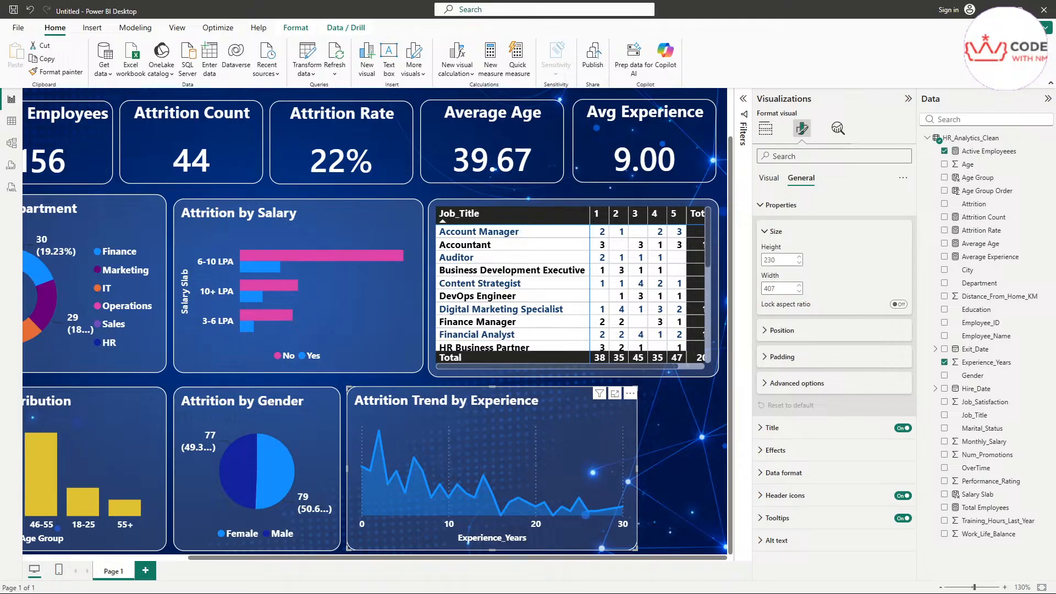
{"action": "double_click", "coordinate": [778, 287]}
{"action": "type", "text": "2"}
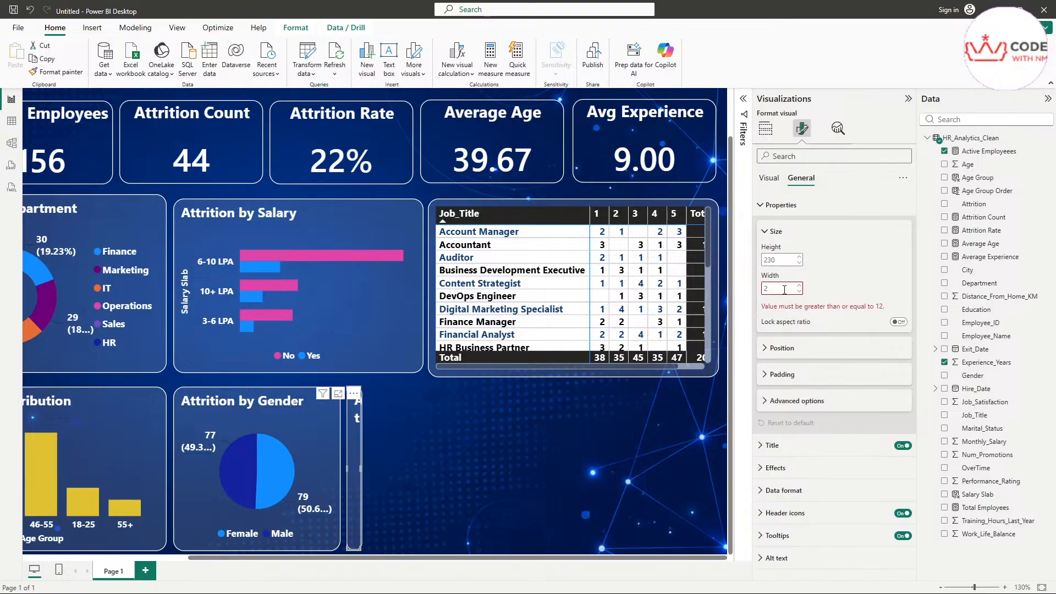
{"action": "type", "text": "39"}
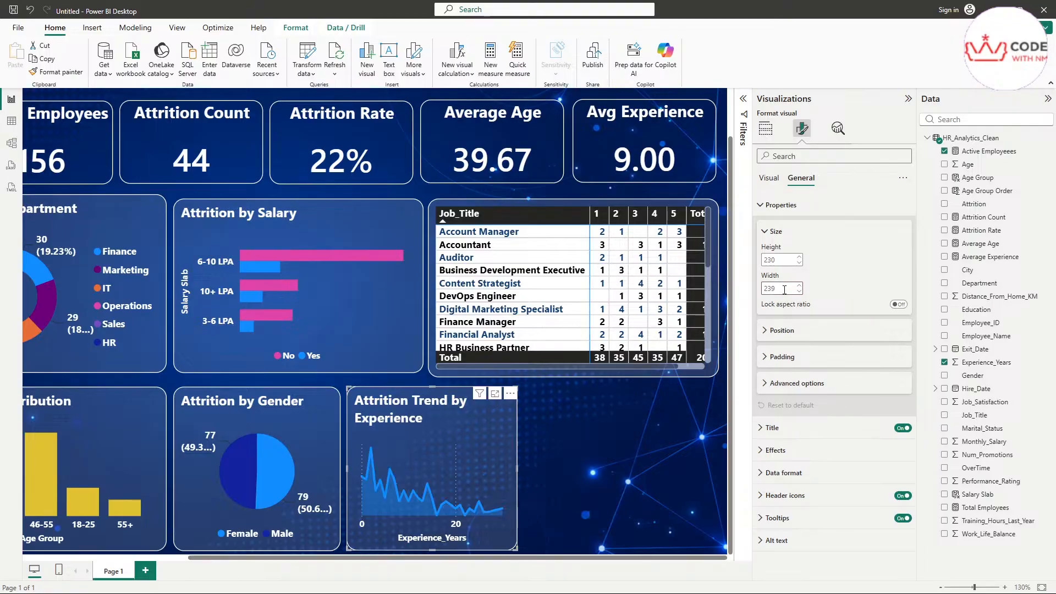
{"action": "left_click", "coordinate": [784, 289]}
Step: Add a funnel chart with Department as Category and Count of Employee_ID as Values
{"action": "left_click", "coordinate": [766, 128]}
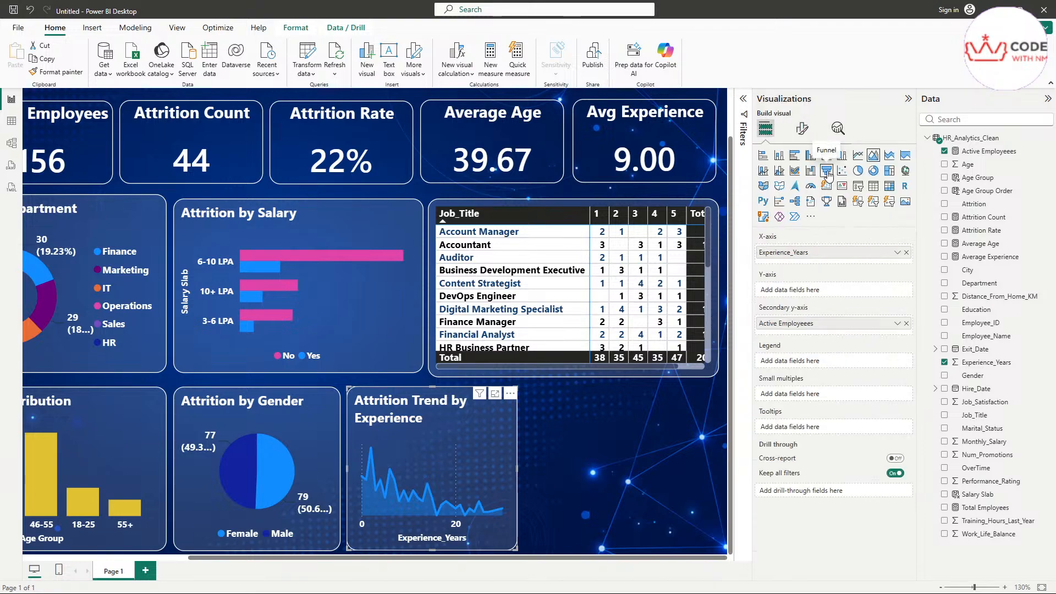
{"action": "left_click", "coordinate": [582, 460]}
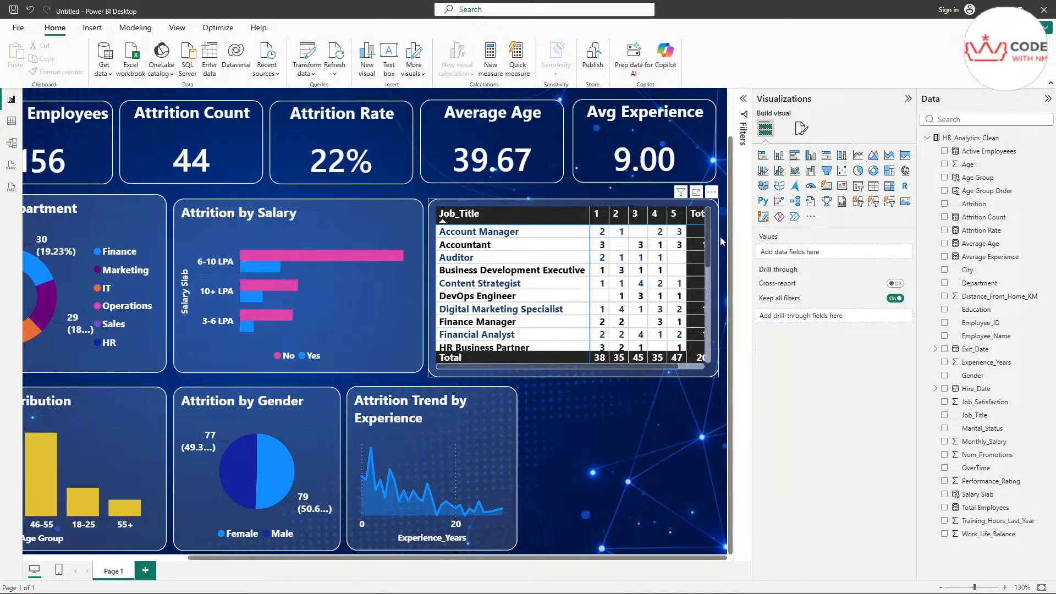
{"action": "left_click", "coordinate": [827, 171]}
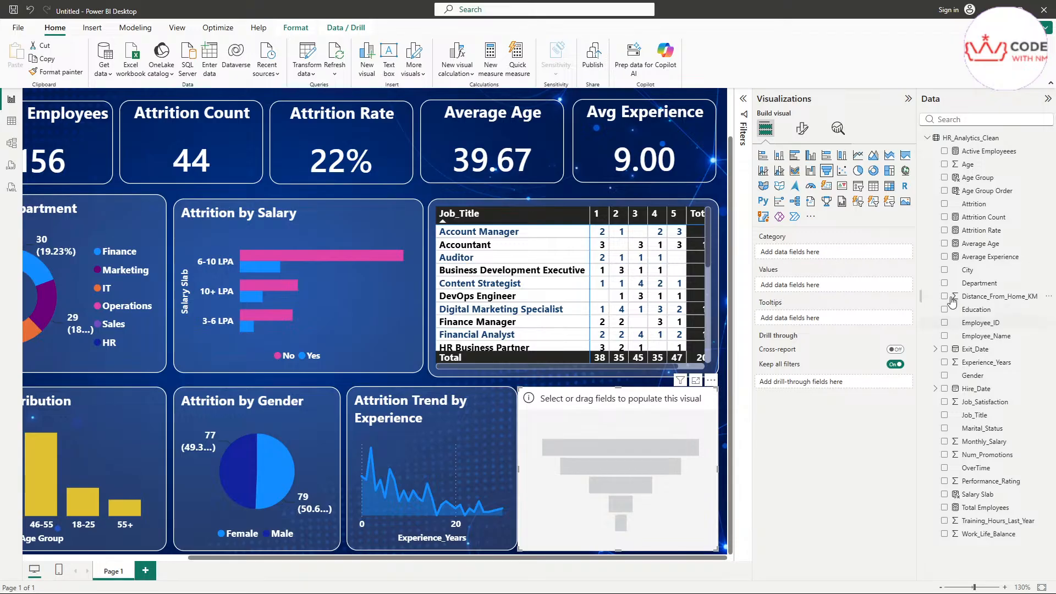
{"action": "left_click_drag", "start_coordinate": [979, 282], "coordinate": [781, 253]}
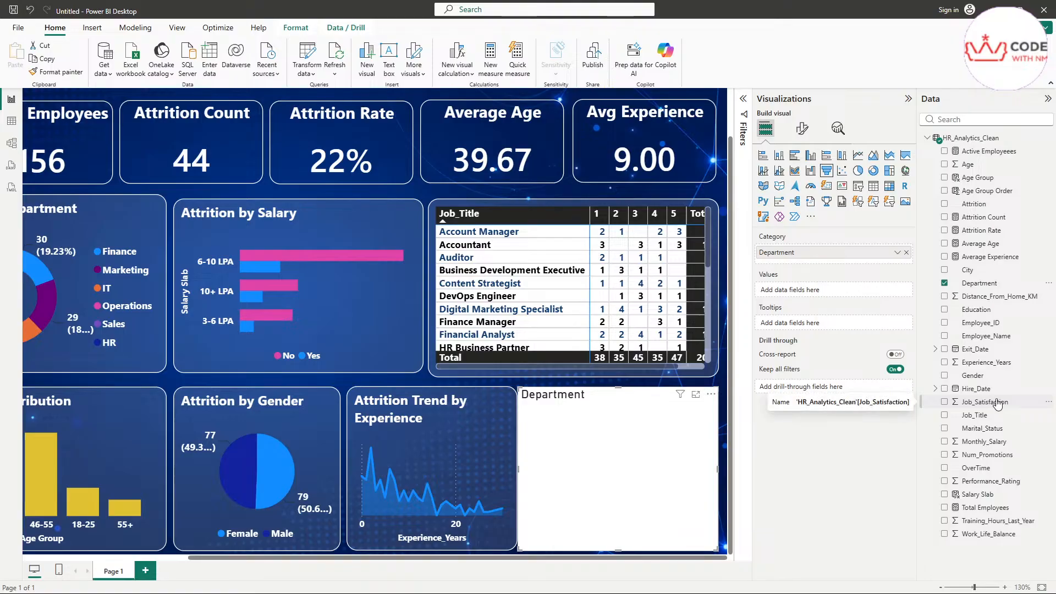
{"action": "left_click_drag", "start_coordinate": [988, 323], "coordinate": [814, 290]}
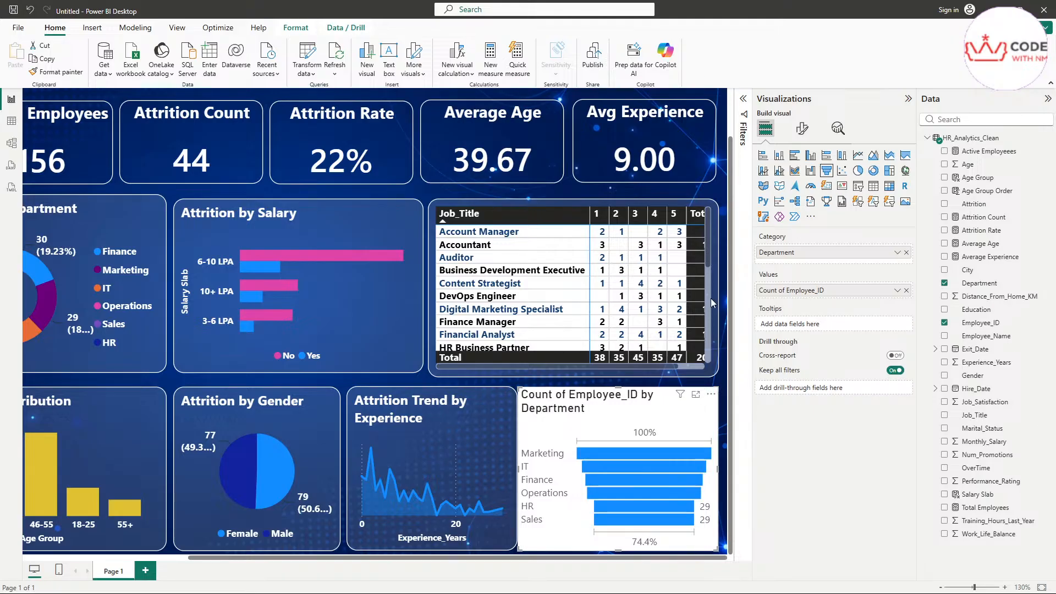
Step: Check the funnel's size under General properties: 230 high by 281 wide
{"action": "left_click", "coordinate": [802, 128]}
{"action": "left_click", "coordinate": [802, 178]}
{"action": "left_click", "coordinate": [781, 205]}
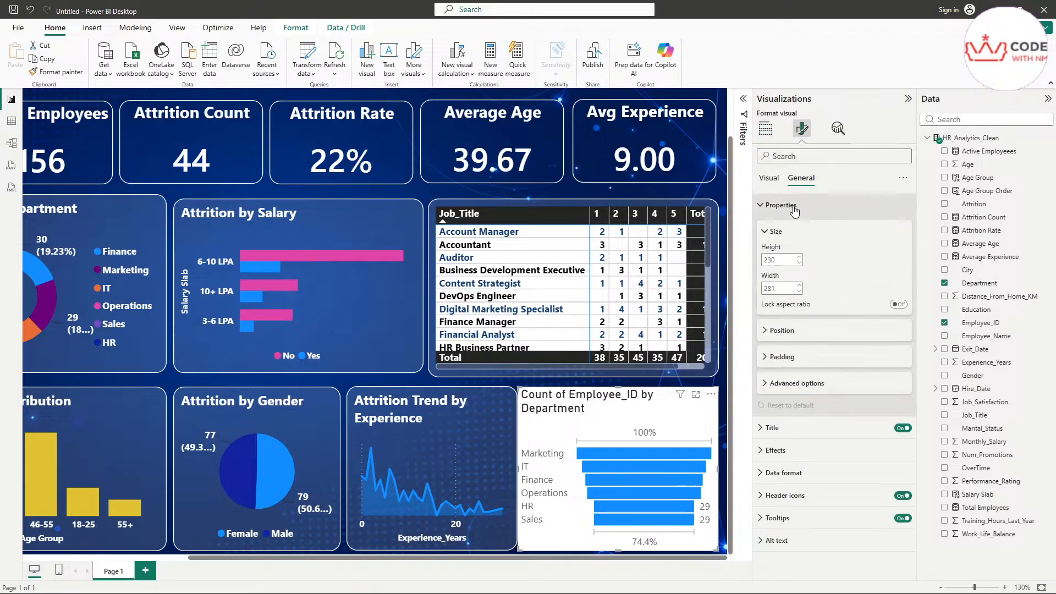
{"action": "left_click", "coordinate": [779, 289]}
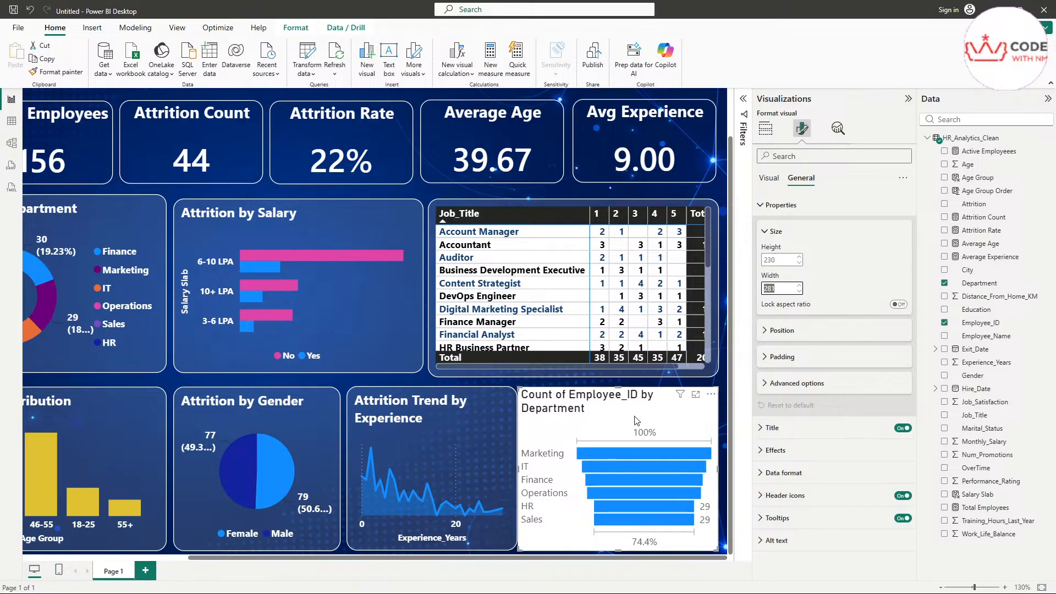
Step: Drag the funnel chart up and right to line it up with the table above
{"action": "left_click_drag", "start_coordinate": [577, 435], "coordinate": [583, 432]}
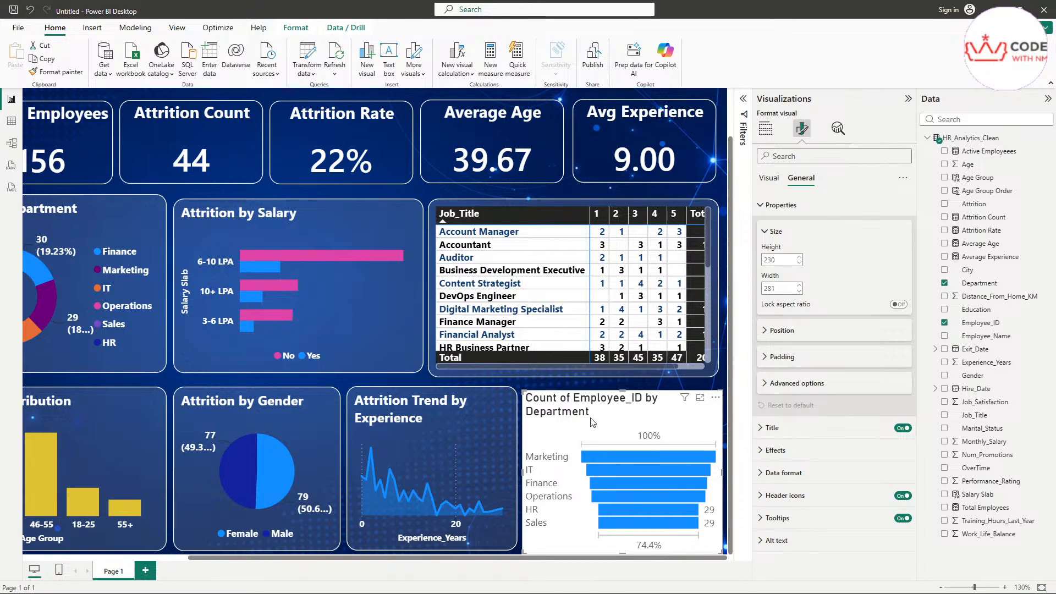
{"action": "left_click_drag", "start_coordinate": [608, 433], "coordinate": [609, 435]}
{"action": "left_click", "coordinate": [492, 433]}
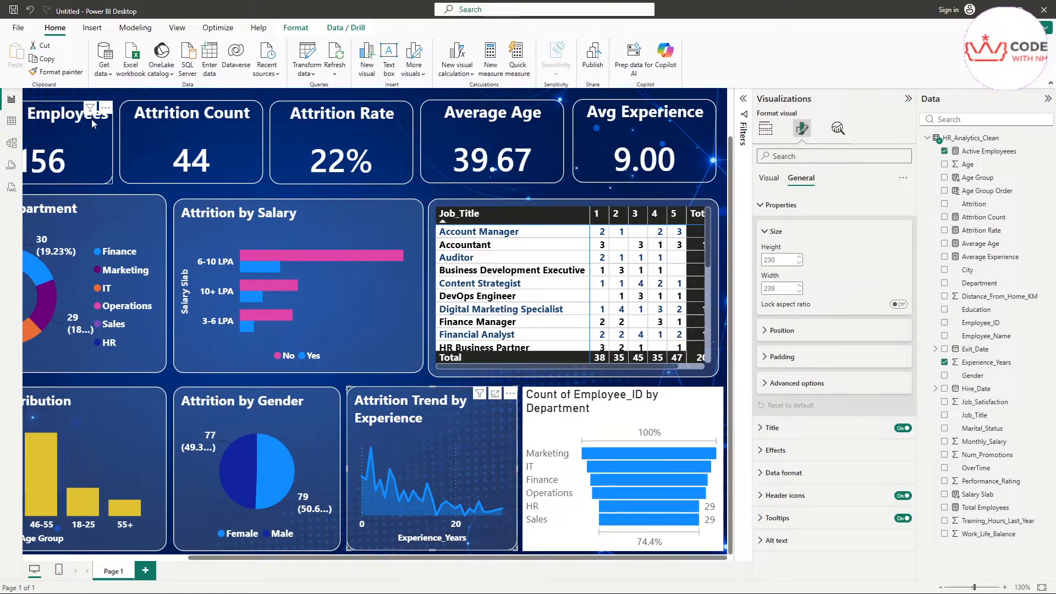
Step: Copy the Attrition Trend chart's dark translucent styling onto the funnel with Format painter
{"action": "left_click", "coordinate": [42, 75]}
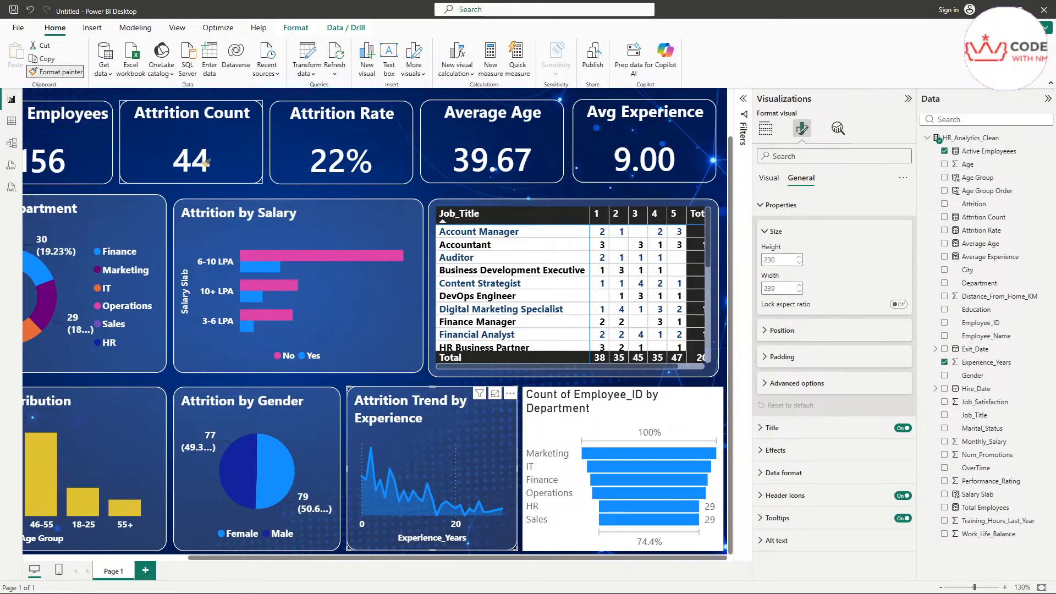
{"action": "left_click", "coordinate": [552, 422]}
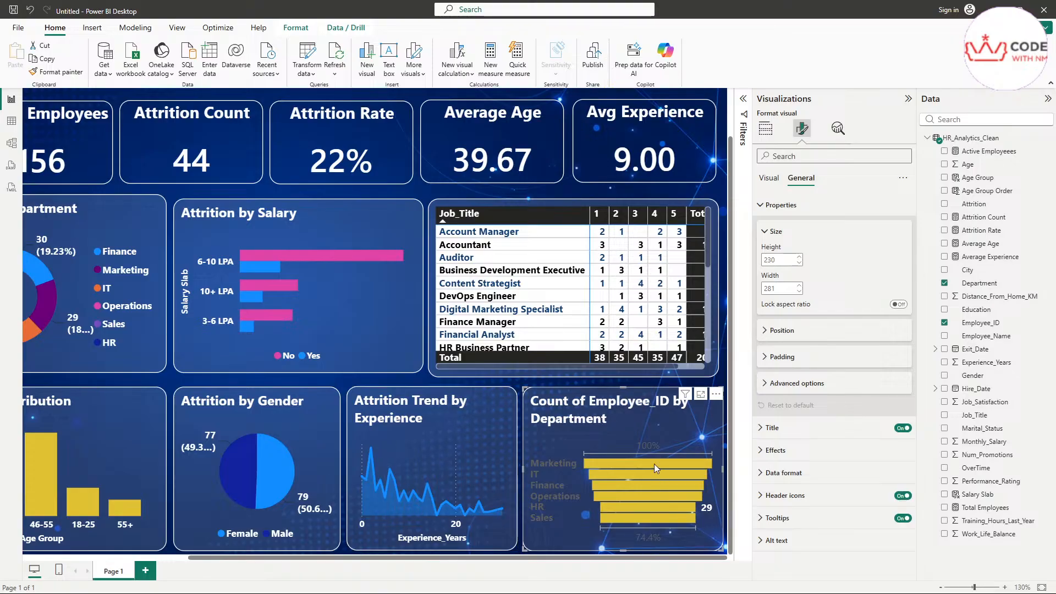
{"action": "left_click", "coordinate": [414, 434]}
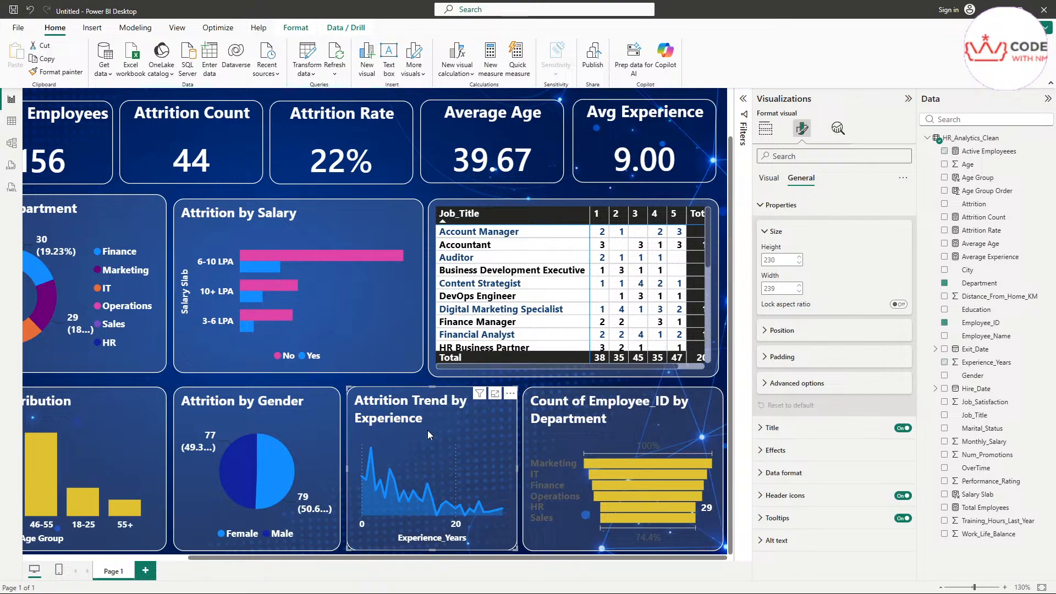
{"action": "left_click", "coordinate": [670, 434]}
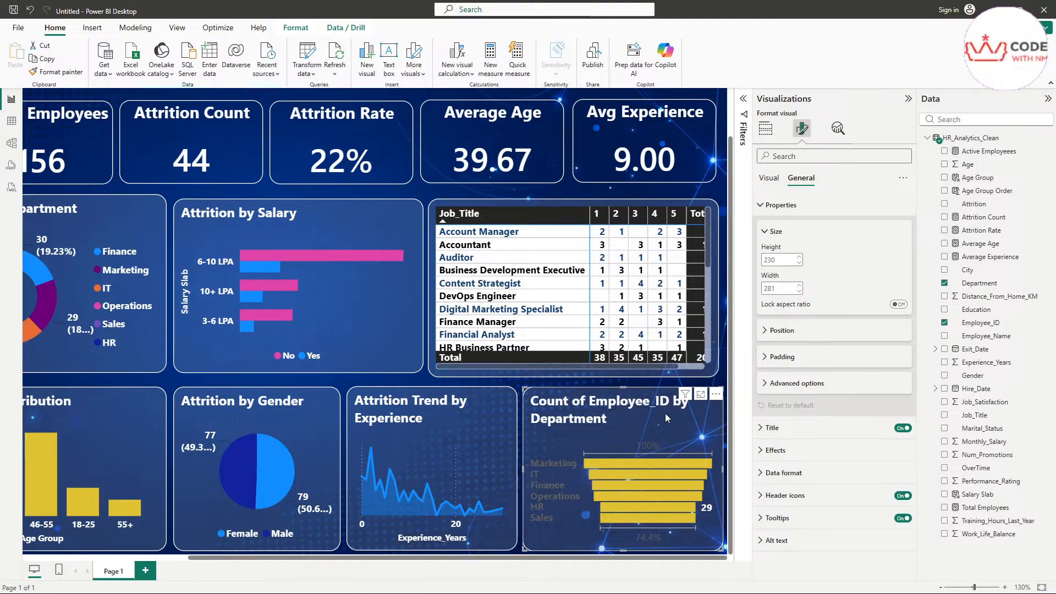
Step: Open the funnel's Colors settings and try magenta for the bars
{"action": "left_click", "coordinate": [769, 178]}
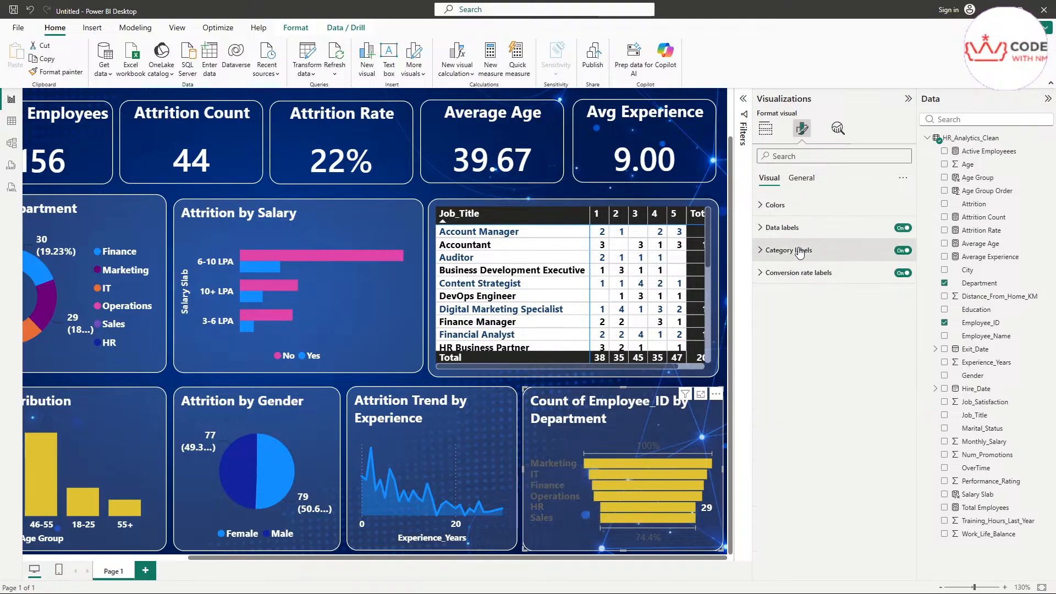
{"action": "left_click", "coordinate": [818, 254]}
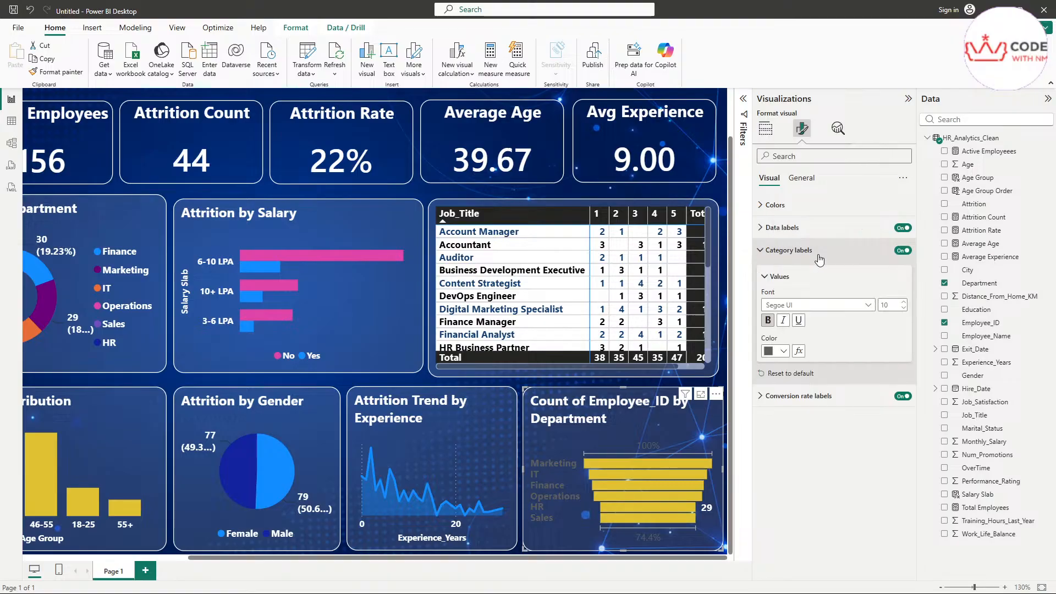
{"action": "left_click", "coordinate": [770, 227]}
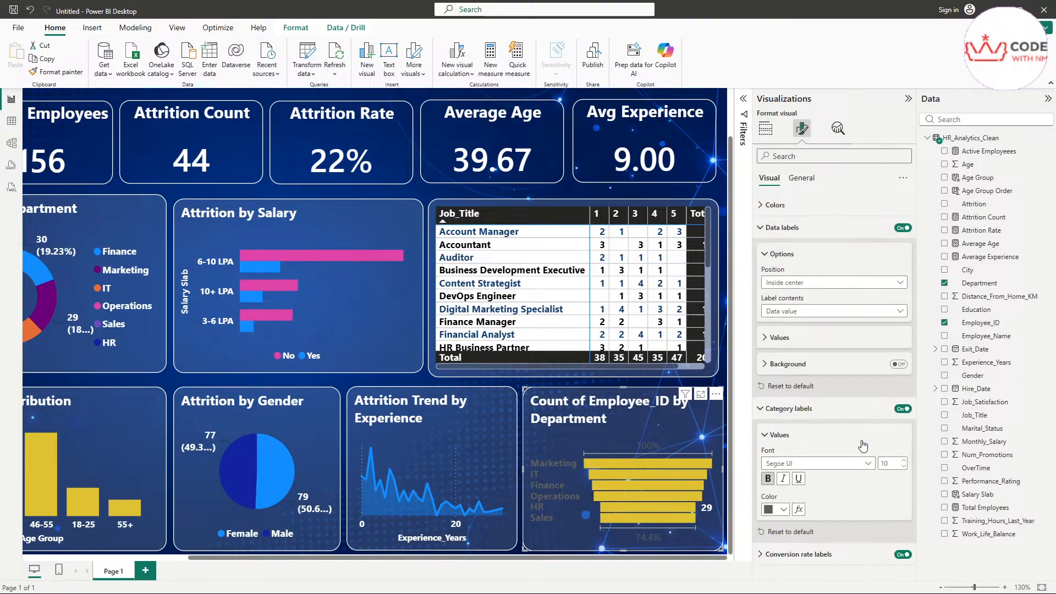
{"action": "left_click", "coordinate": [797, 205]}
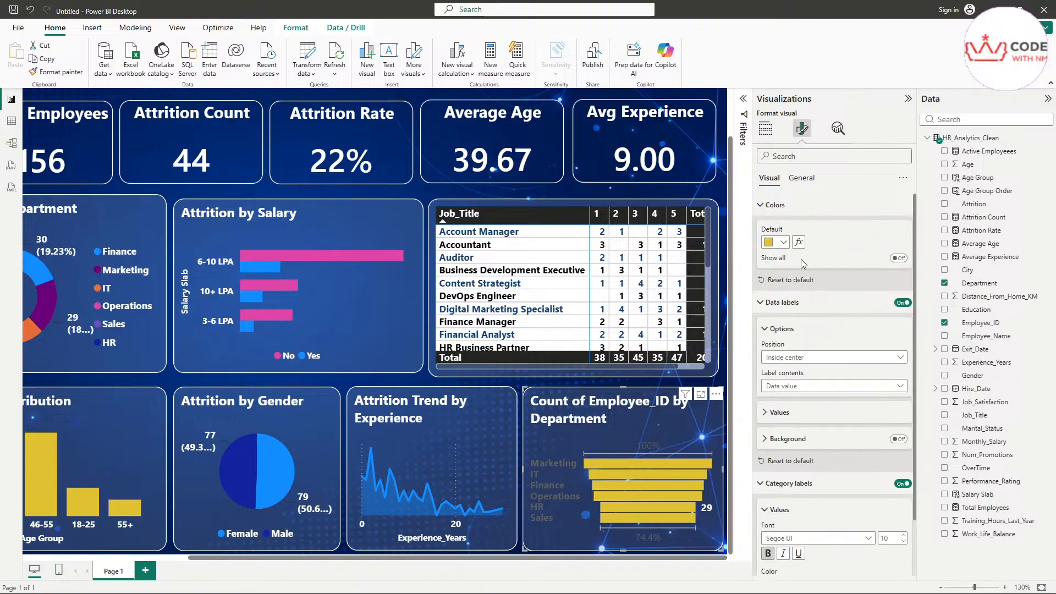
{"action": "left_click", "coordinate": [774, 244]}
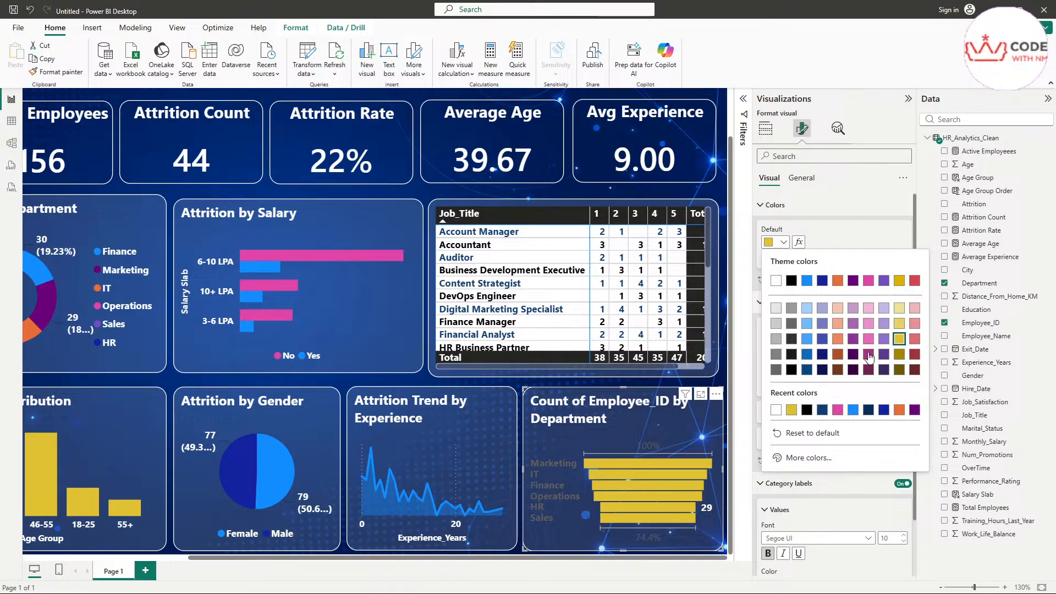
{"action": "left_click", "coordinate": [868, 354]}
Step: Try a purple shade, then settle on light pink (#ec8fca) for the funnel bars
{"action": "left_click", "coordinate": [777, 248]}
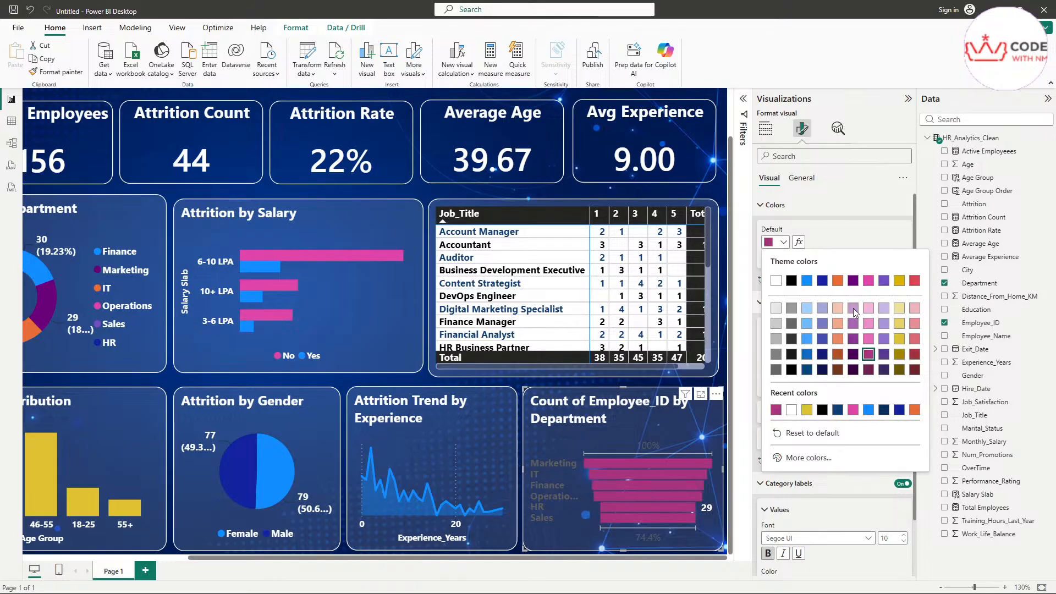
{"action": "left_click", "coordinate": [853, 339]}
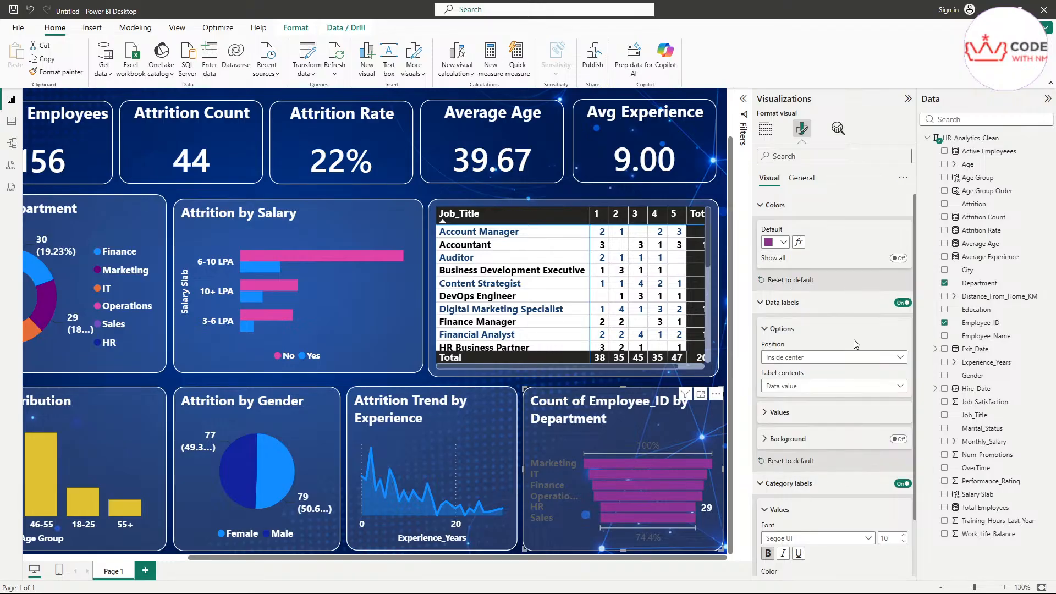
{"action": "left_click", "coordinate": [778, 242]}
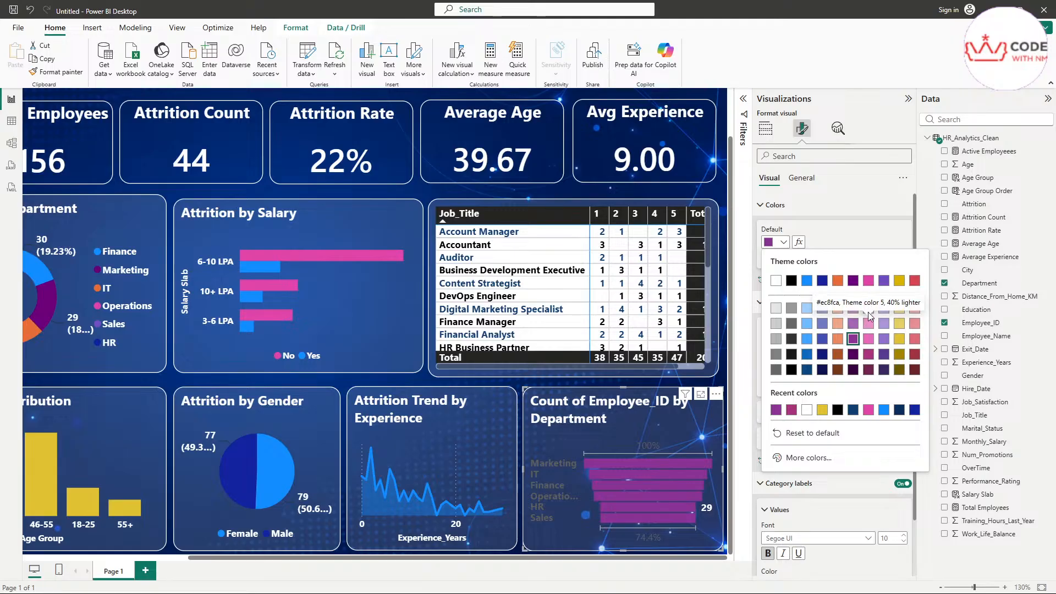
{"action": "left_click", "coordinate": [868, 317]}
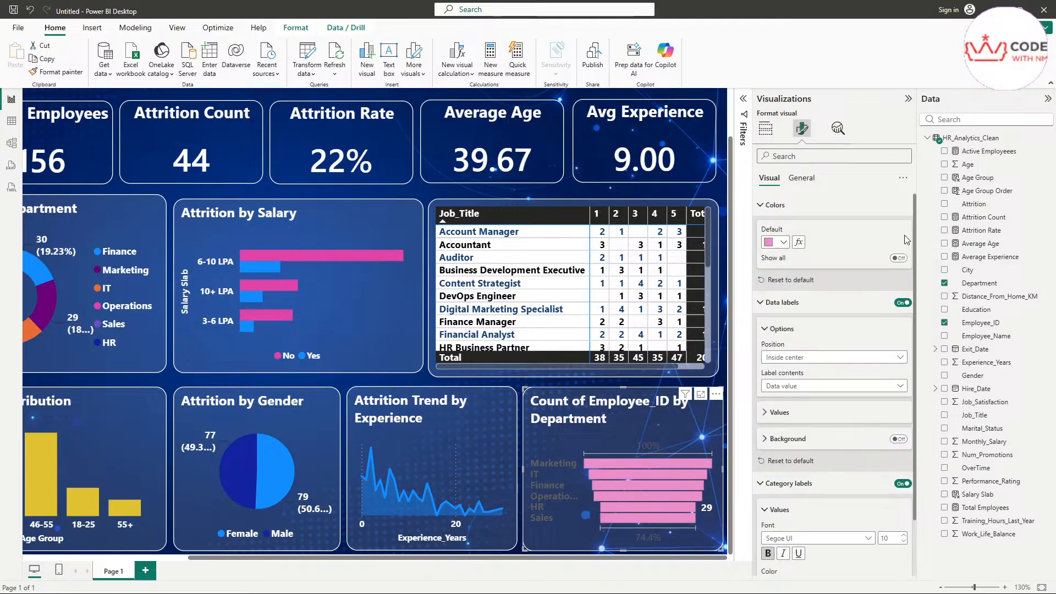
{"action": "left_click", "coordinate": [775, 204]}
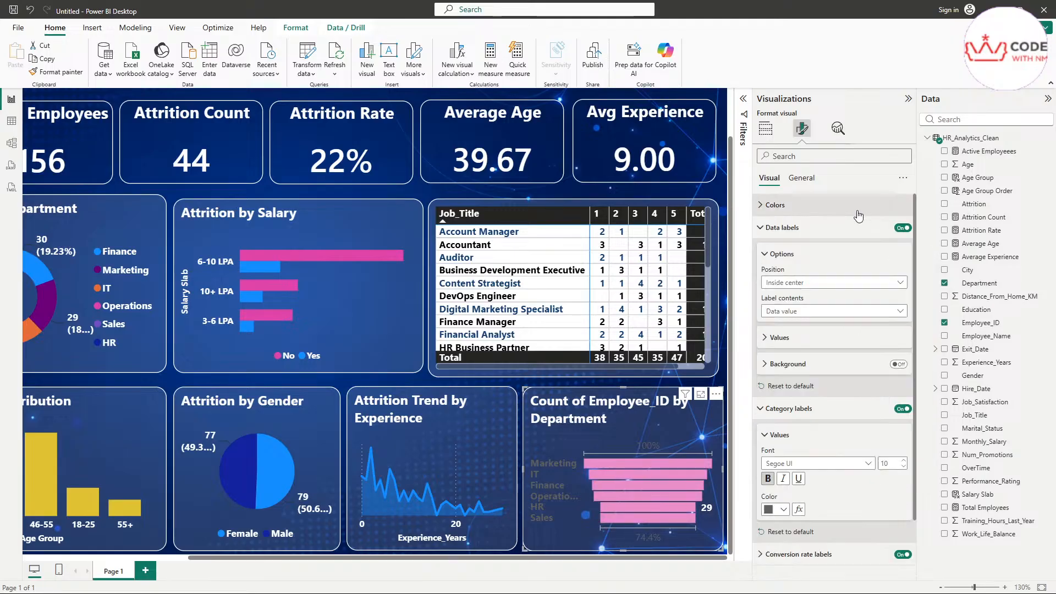
{"action": "left_click", "coordinate": [781, 228]}
{"action": "left_click", "coordinate": [801, 178]}
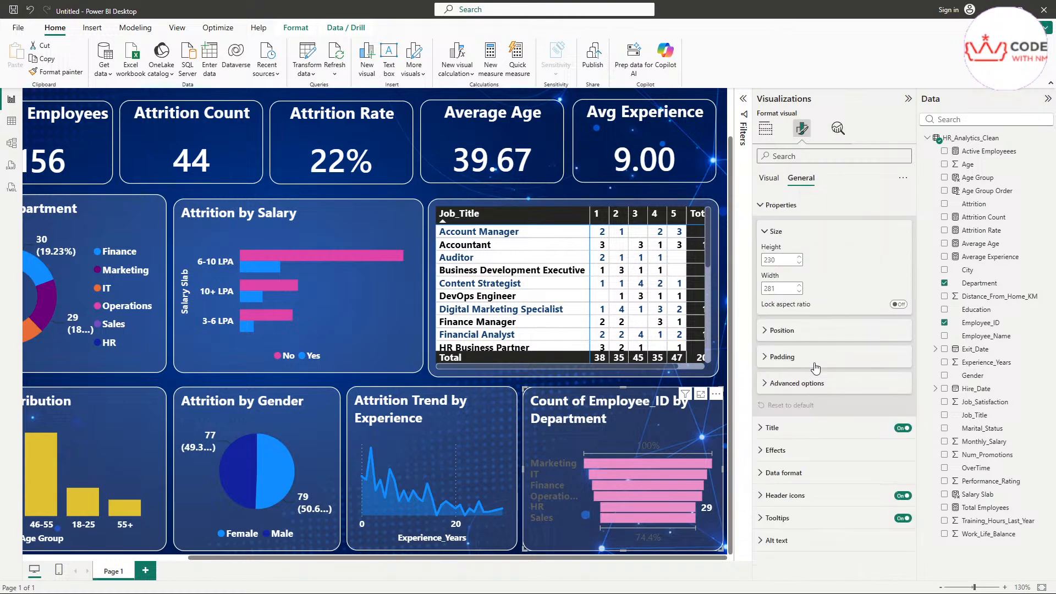
Step: Replace the funnel's title text with 'Department Wise Employee Count'
{"action": "left_click", "coordinate": [783, 206]}
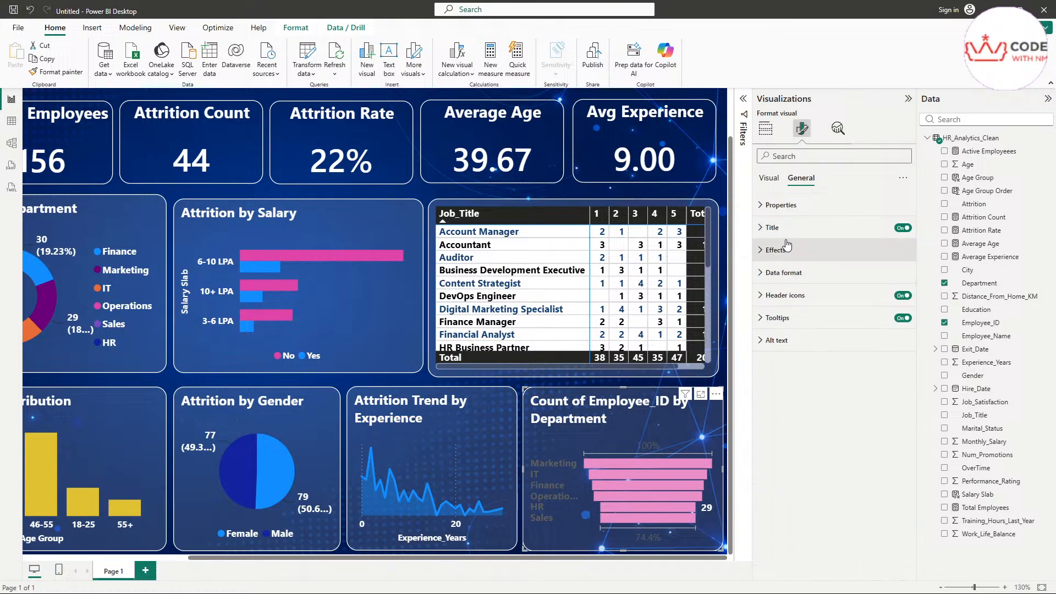
{"action": "left_click", "coordinate": [780, 228]}
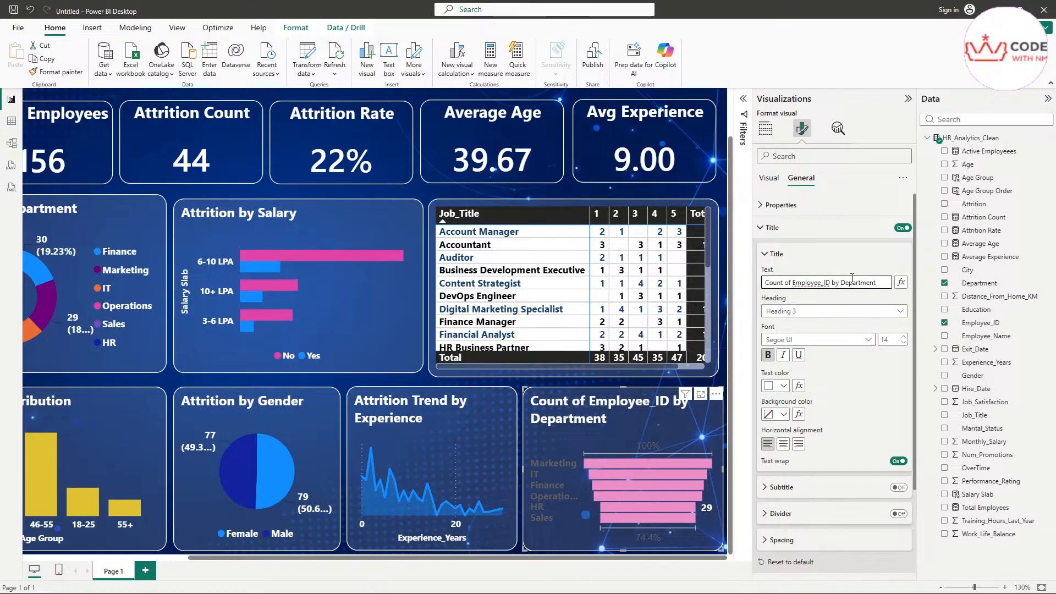
{"action": "triple_click", "coordinate": [852, 278]}
{"action": "key", "text": "BackSpace"}
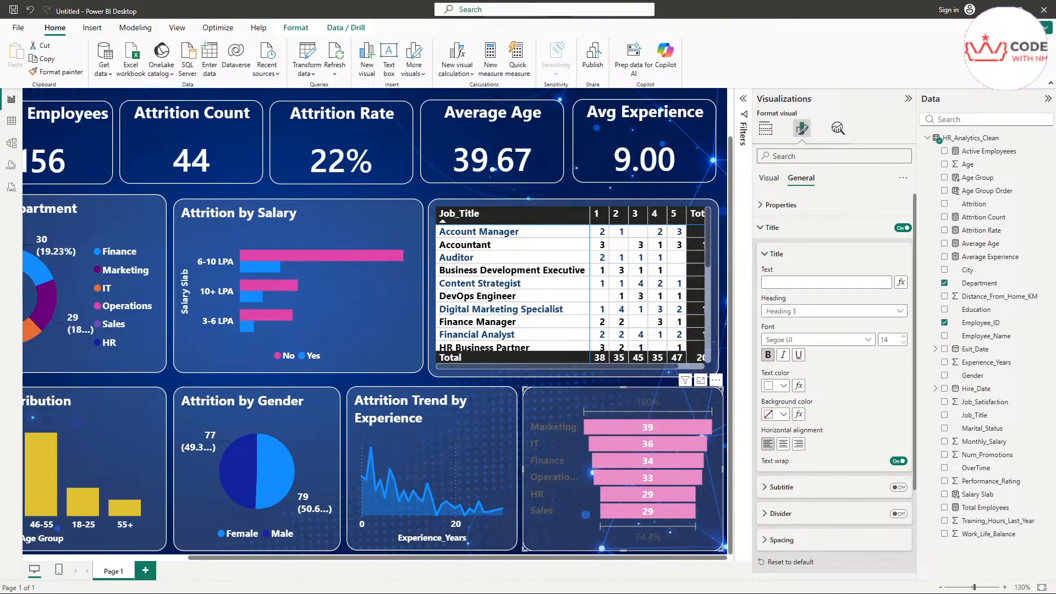
{"action": "left_click", "coordinate": [806, 284]}
{"action": "type", "text": "Department Wise Employee Count"}
{"action": "left_click", "coordinate": [866, 260]}
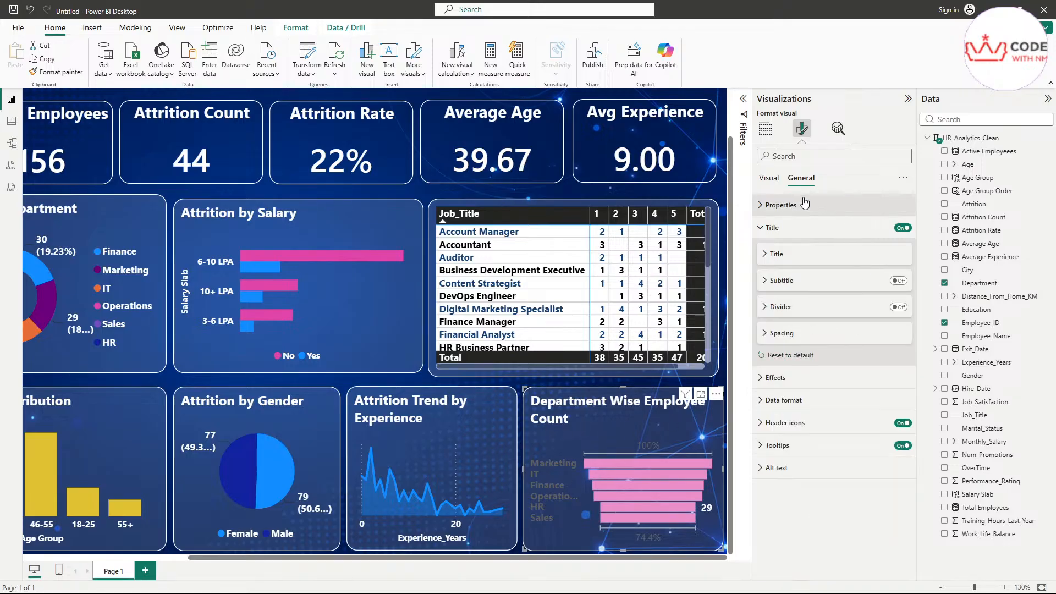
{"action": "left_click", "coordinate": [769, 177]}
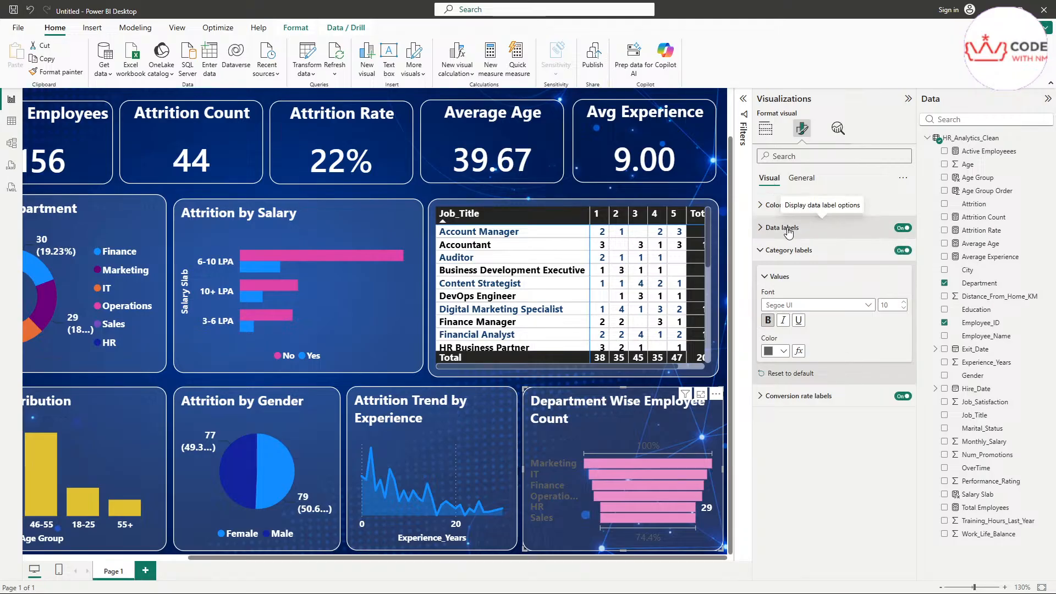
Step: Make the funnel's department category labels white and review the data label settings
{"action": "left_click", "coordinate": [773, 351]}
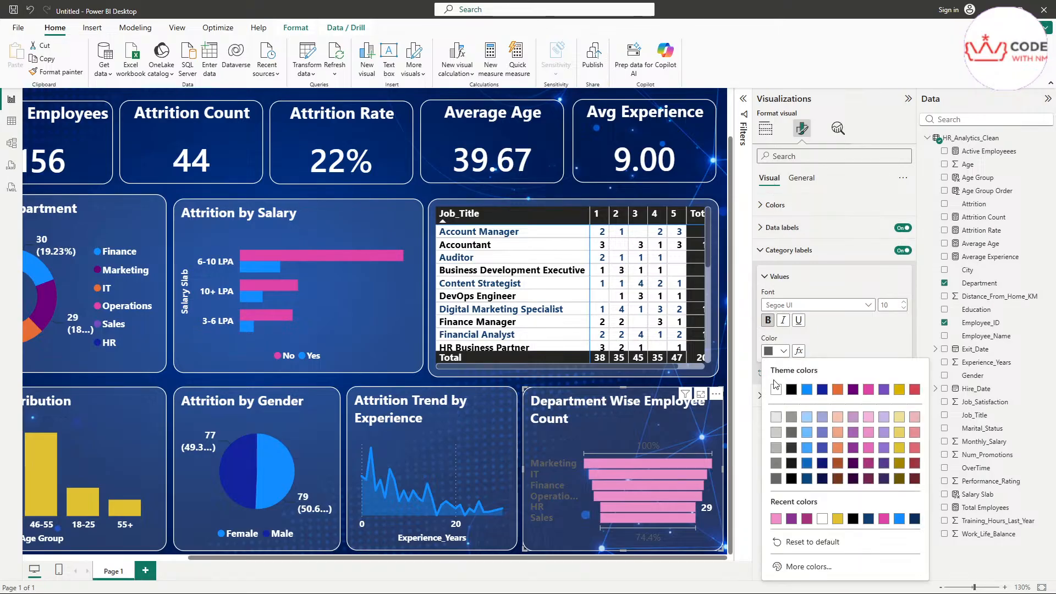
{"action": "left_click", "coordinate": [775, 388]}
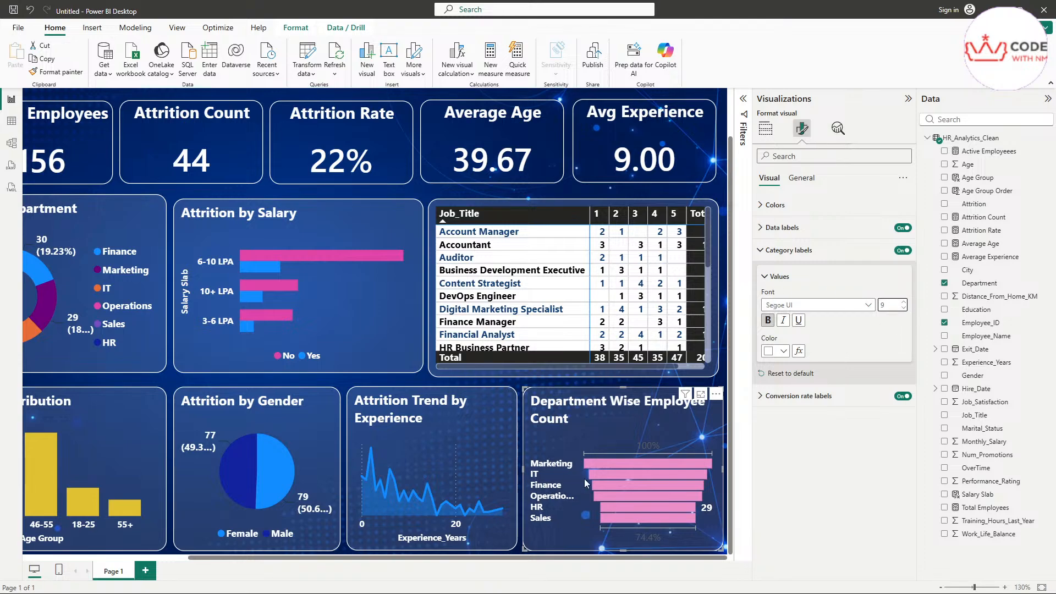
{"action": "left_click", "coordinate": [797, 249]}
{"action": "left_click", "coordinate": [792, 228]}
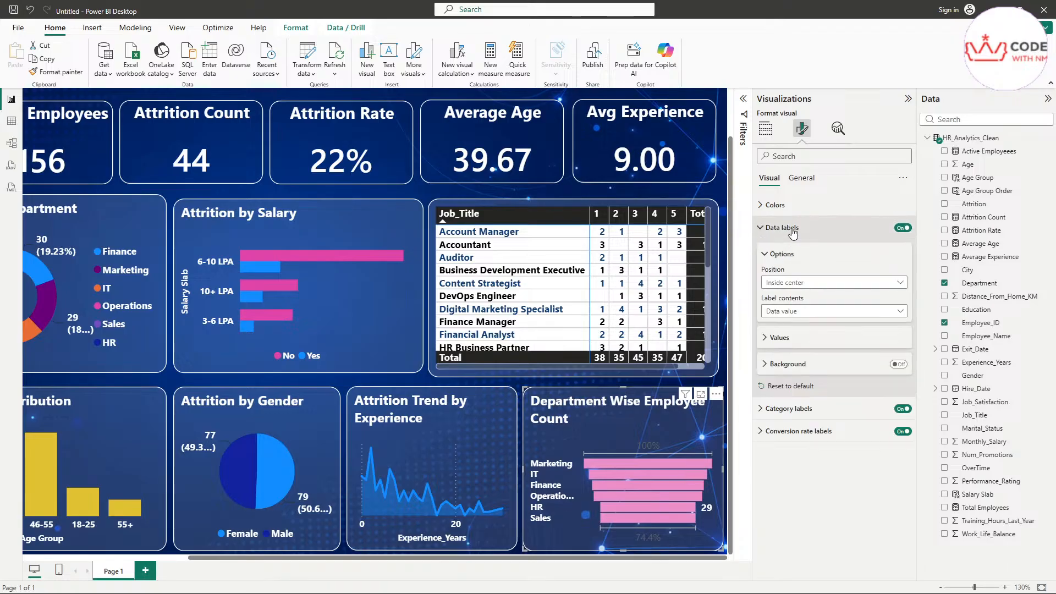
{"action": "left_click", "coordinate": [794, 342]}
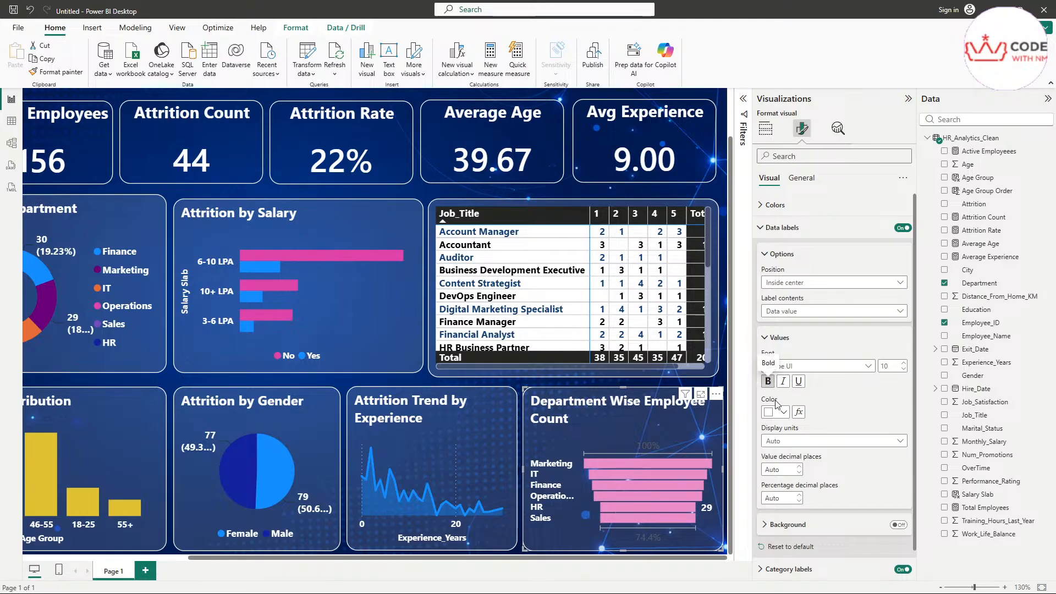
{"action": "left_click", "coordinate": [773, 254]}
{"action": "left_click", "coordinate": [778, 227]}
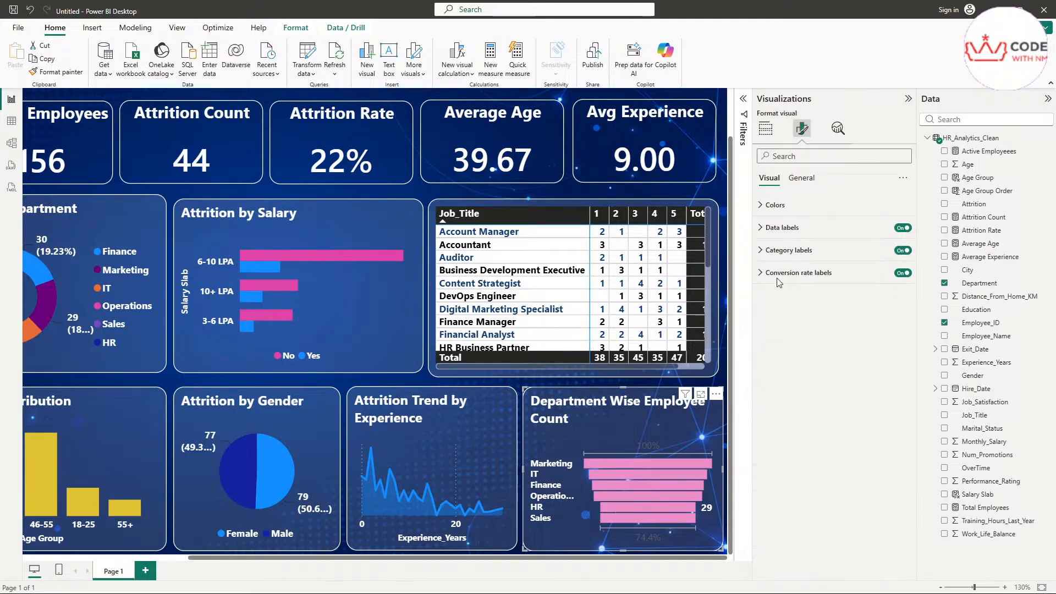
Step: Colour the conversion rate labels white, then switch them off
{"action": "left_click", "coordinate": [777, 273]}
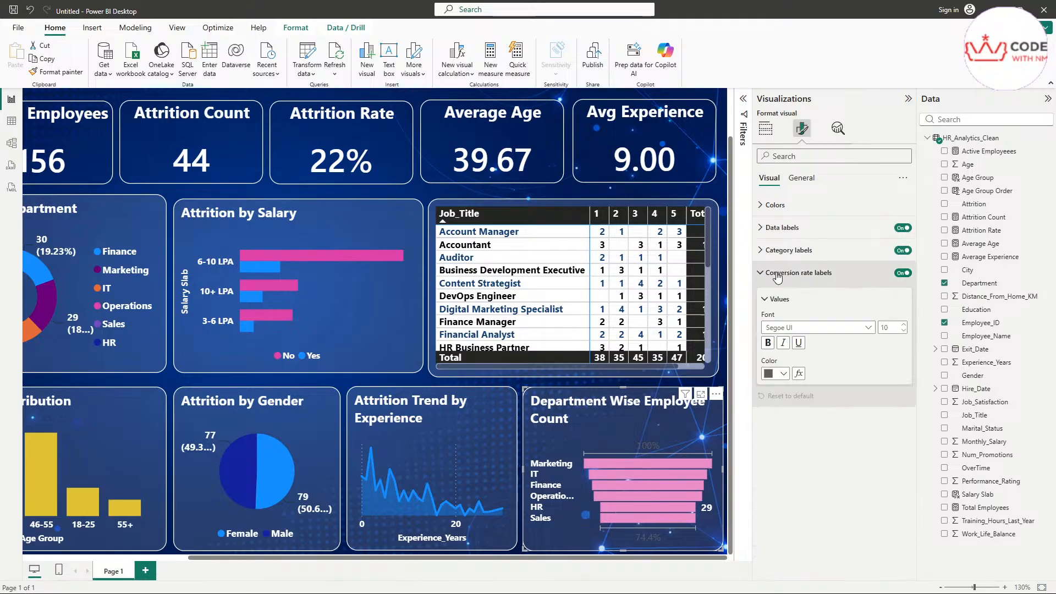
{"action": "left_click", "coordinate": [769, 375]}
{"action": "left_click", "coordinate": [781, 188]}
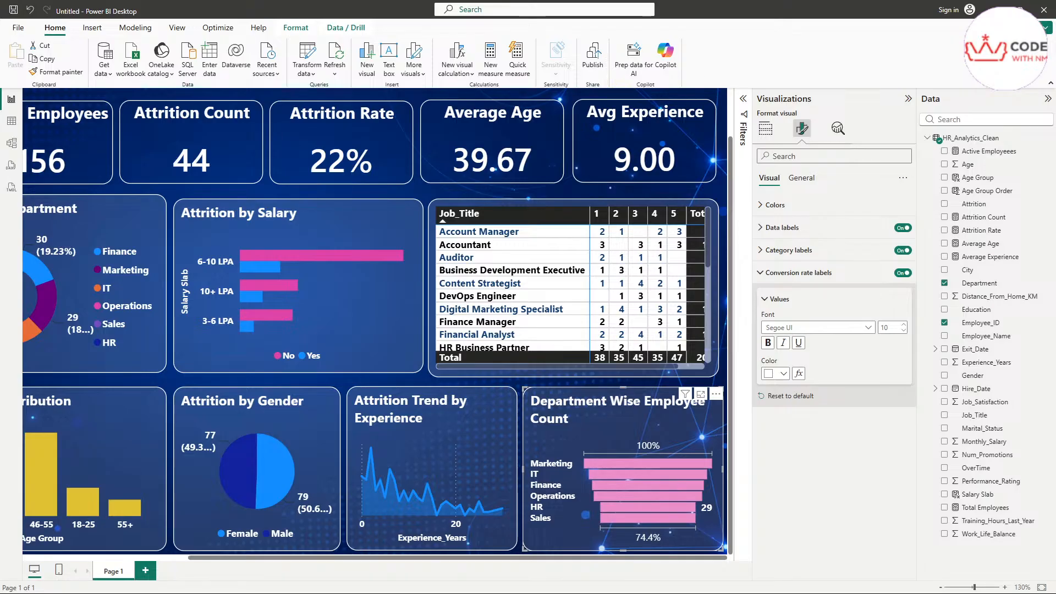
{"action": "left_click", "coordinate": [900, 275]}
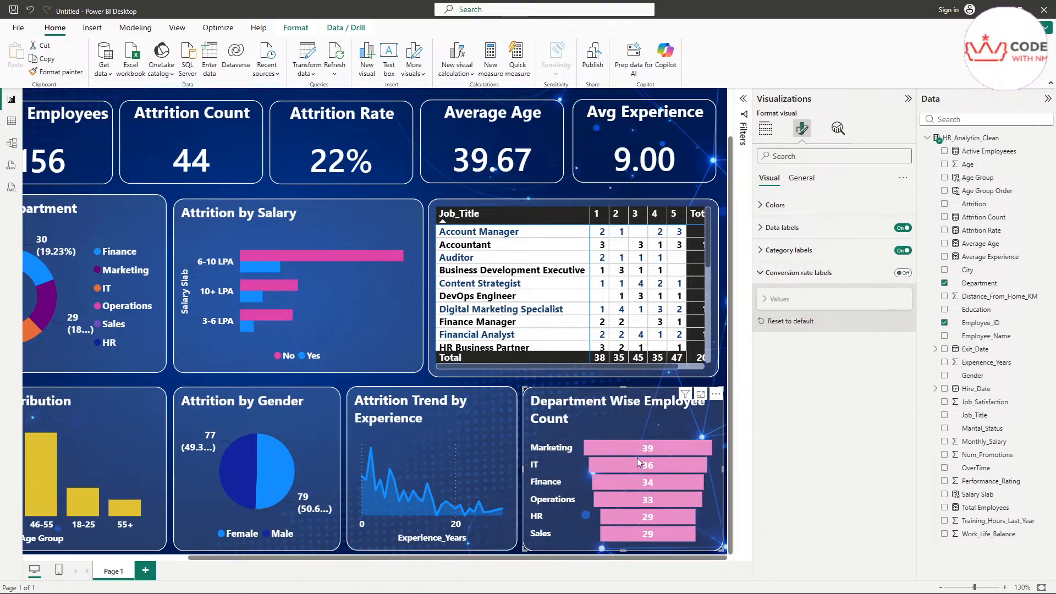
{"action": "scroll", "coordinate": [598, 531], "scroll_direction": "up", "scroll_amount": 2}
{"action": "scroll", "coordinate": [596, 526], "scroll_direction": "down", "scroll_amount": 2}
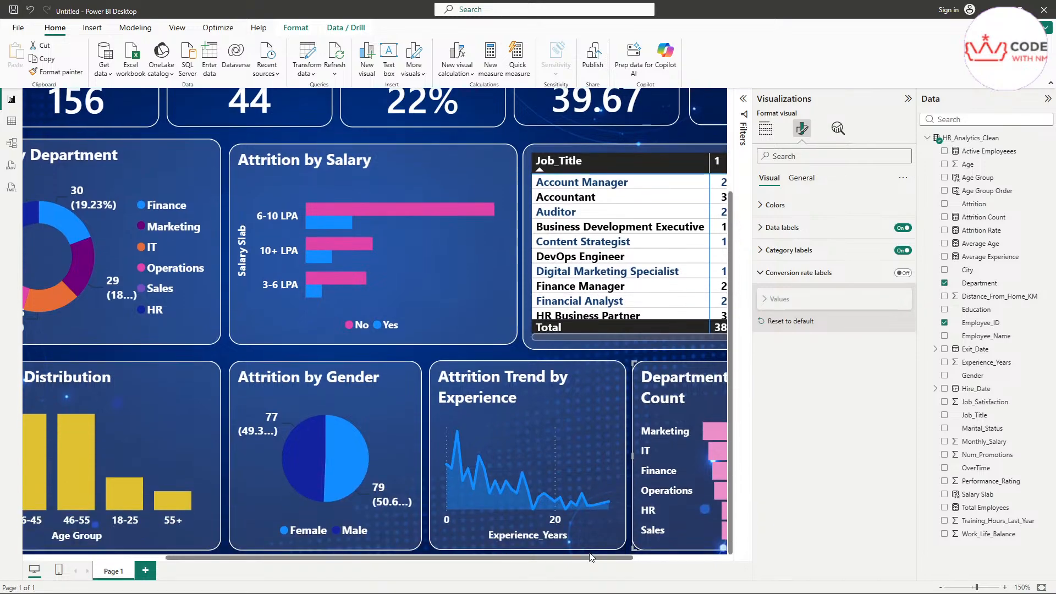
{"action": "left_click_drag", "start_coordinate": [593, 559], "coordinate": [687, 559]}
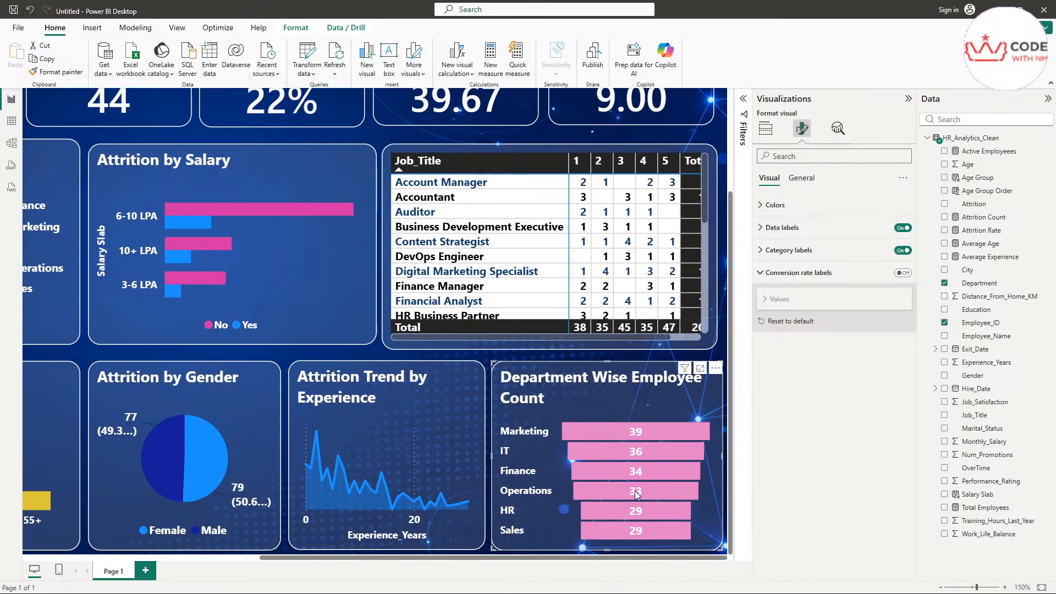
{"action": "mouse_move", "coordinate": [638, 491]}
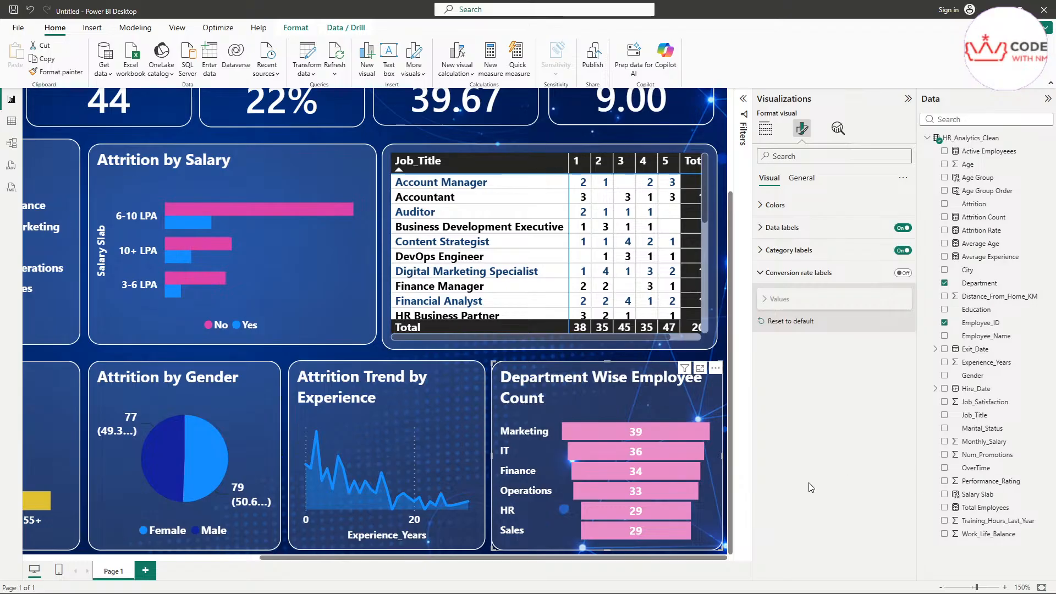
Step: Cross-filter to Marketing and change the funnel bars to deeper pink #E044A7
{"action": "left_click", "coordinate": [661, 433]}
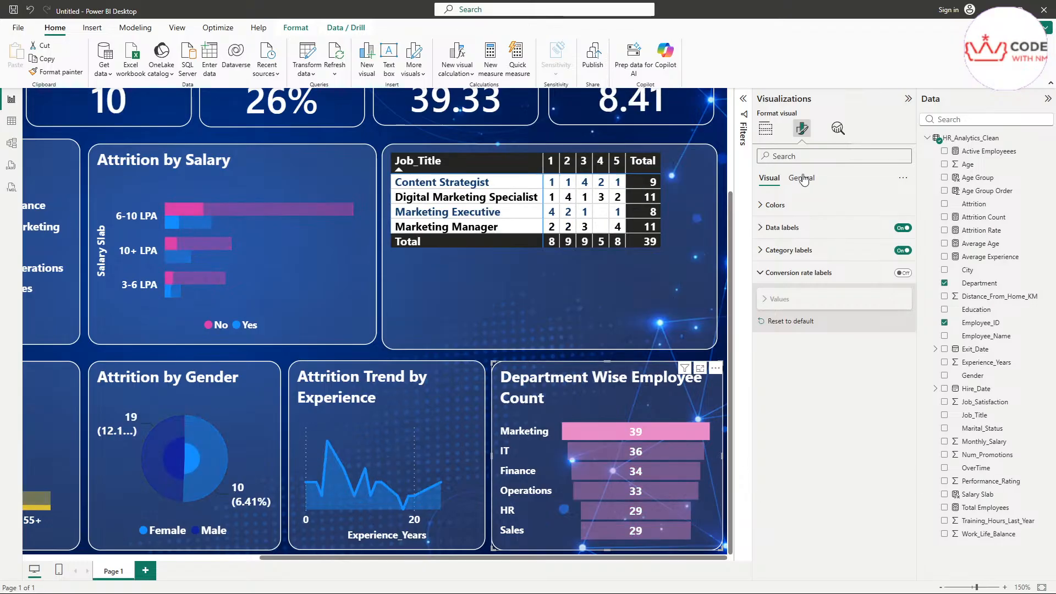
{"action": "left_click", "coordinate": [773, 204]}
{"action": "left_click", "coordinate": [772, 246]}
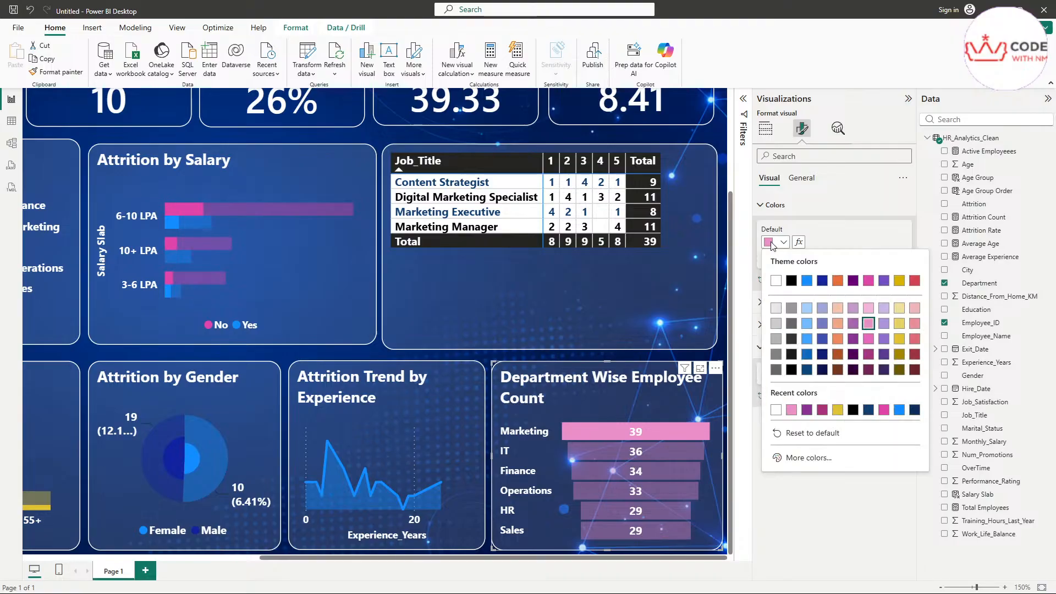
{"action": "left_click", "coordinate": [823, 462]}
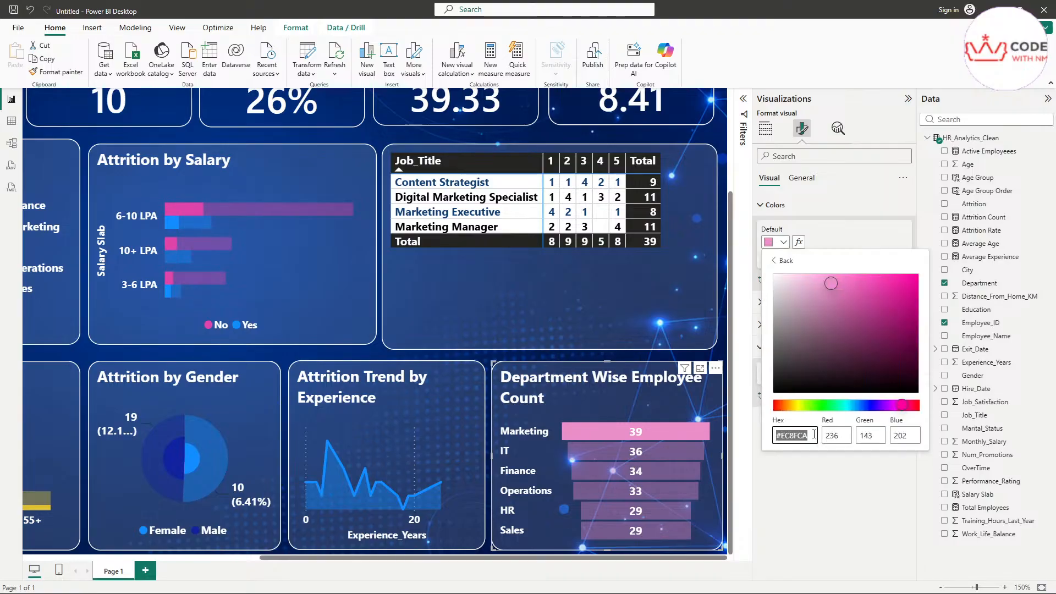
{"action": "type", "text": "#E044A7"}
{"action": "left_click", "coordinate": [831, 472]}
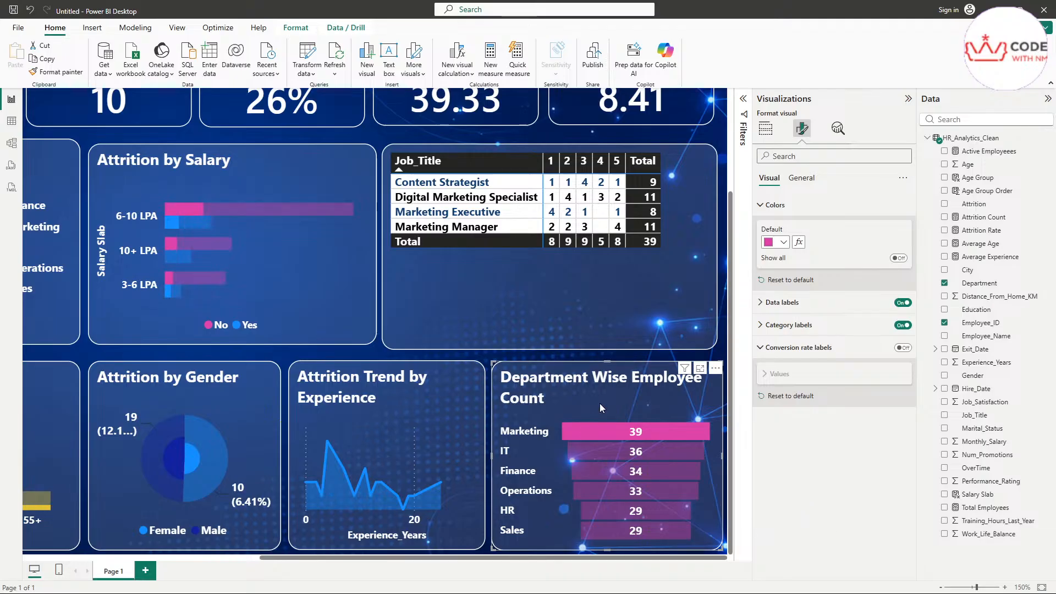
{"action": "left_click", "coordinate": [569, 285]}
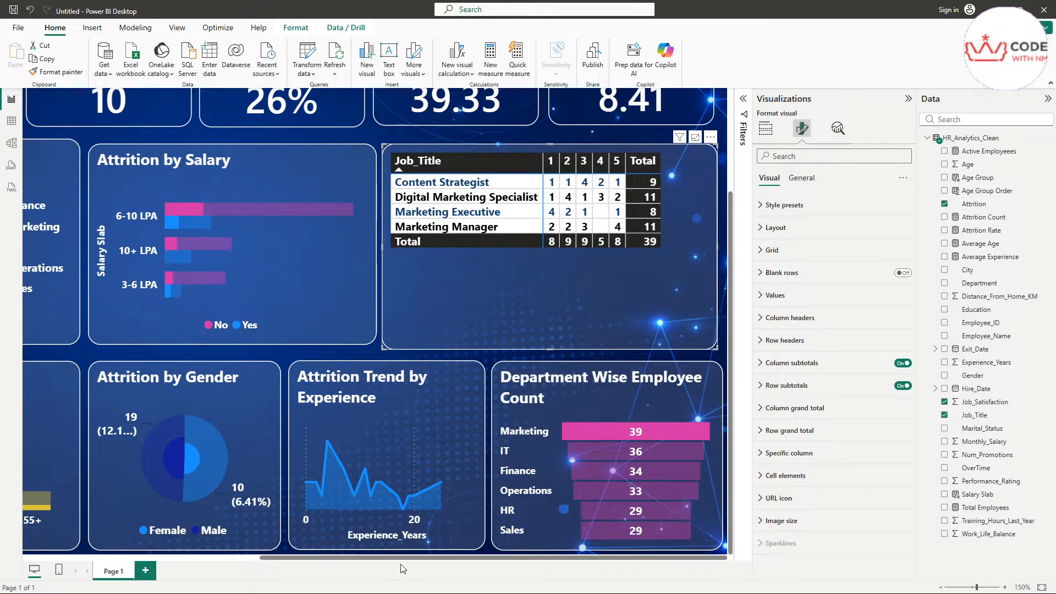
Step: Zoom out, clear the Marketing filter via the donut to restore 200 employees, then zoom back
{"action": "scroll", "coordinate": [397, 462], "scroll_direction": "down", "scroll_amount": 6, "text": "ctrl"}
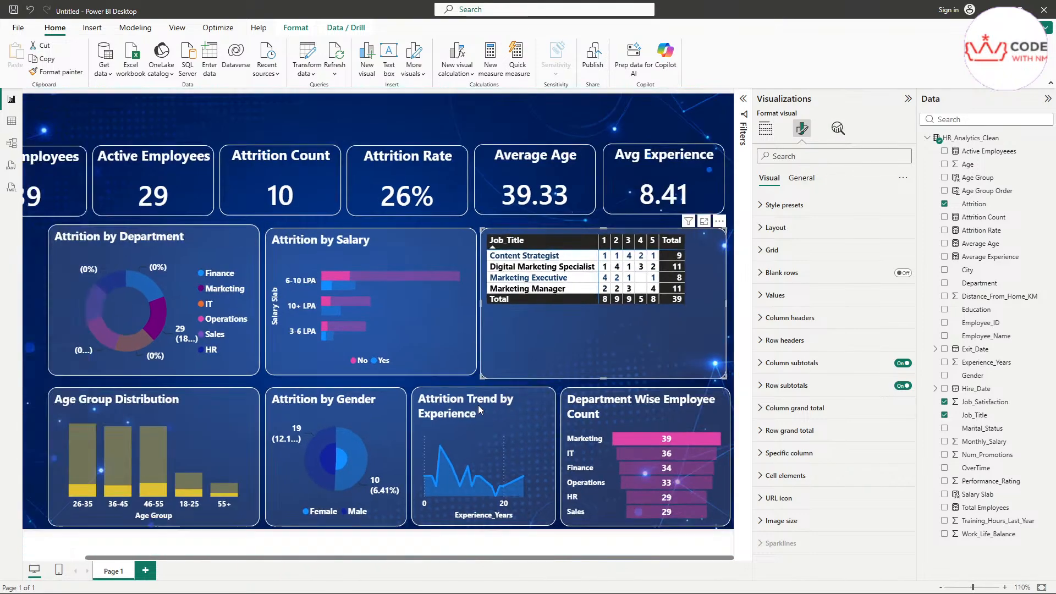
{"action": "scroll", "coordinate": [477, 405], "scroll_direction": "down", "scroll_amount": 1, "text": "ctrl"}
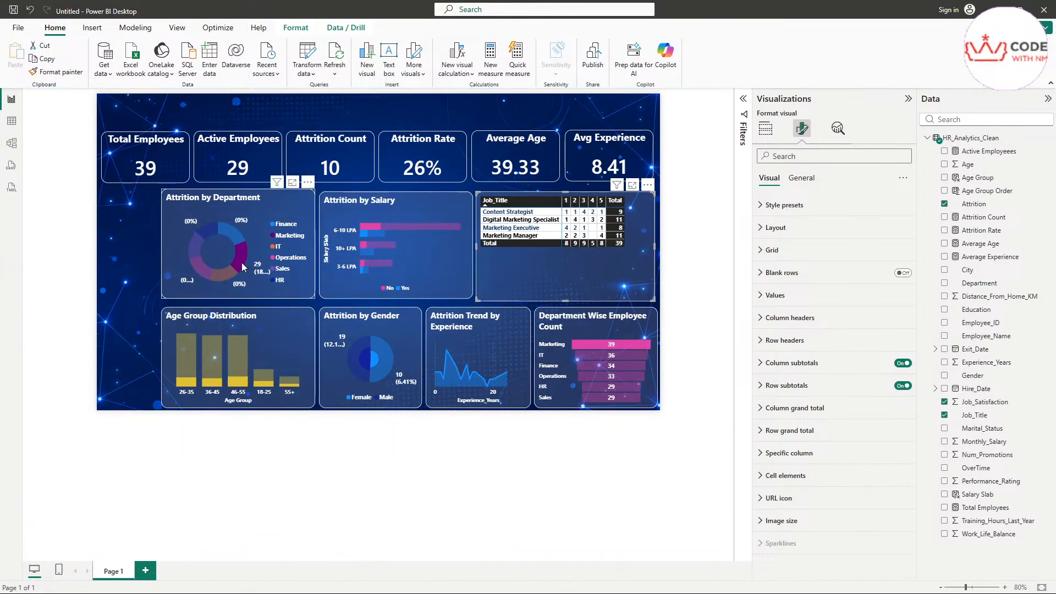
{"action": "left_click", "coordinate": [266, 238]}
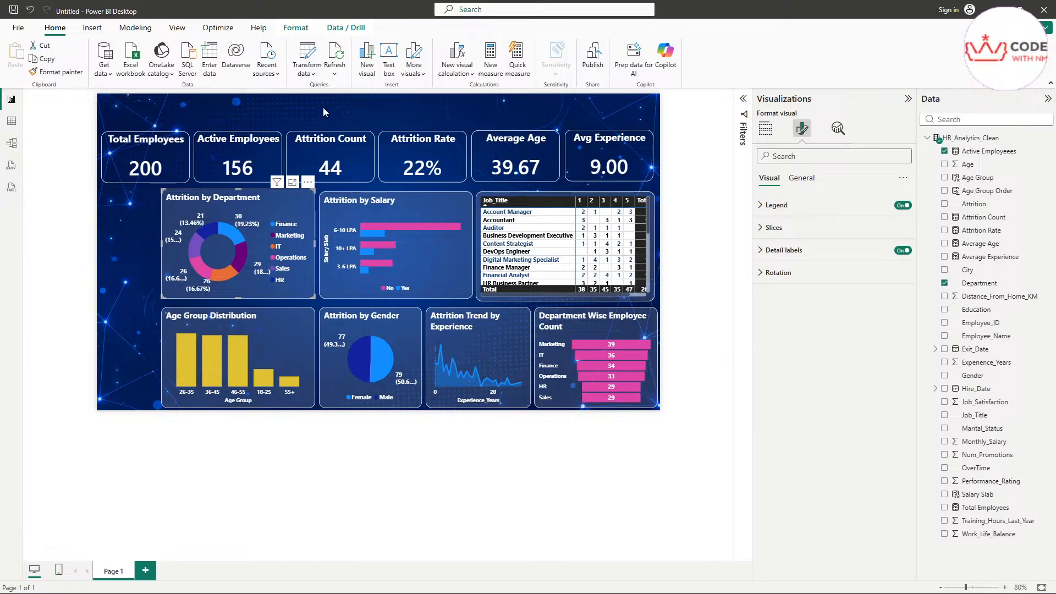
{"action": "scroll", "coordinate": [406, 190], "scroll_direction": "up", "scroll_amount": 1, "text": "ctrl"}
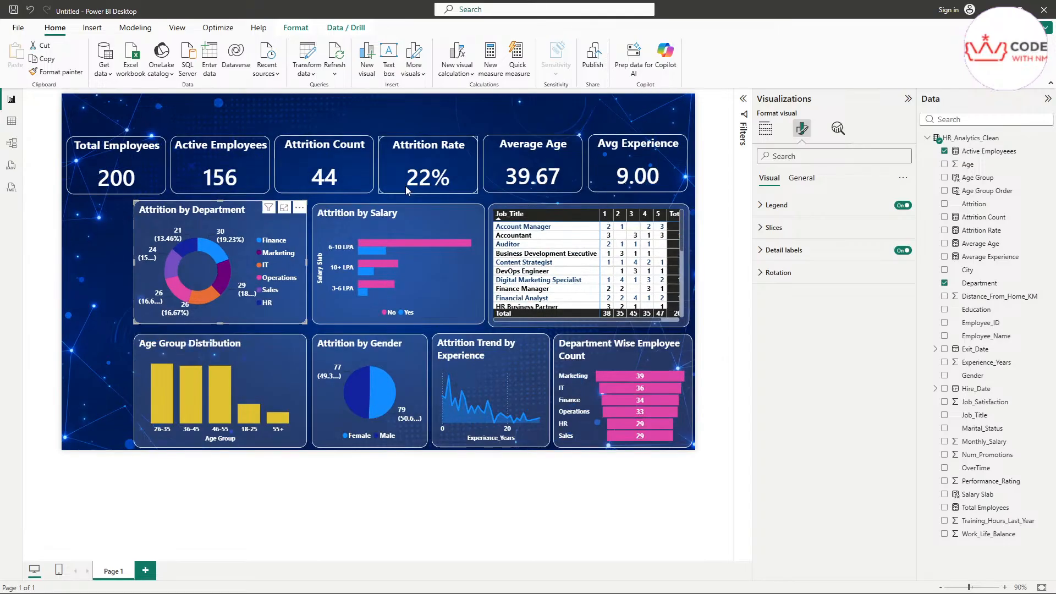
{"action": "scroll", "coordinate": [88, 240], "scroll_direction": "up", "scroll_amount": 1, "text": "ctrl"}
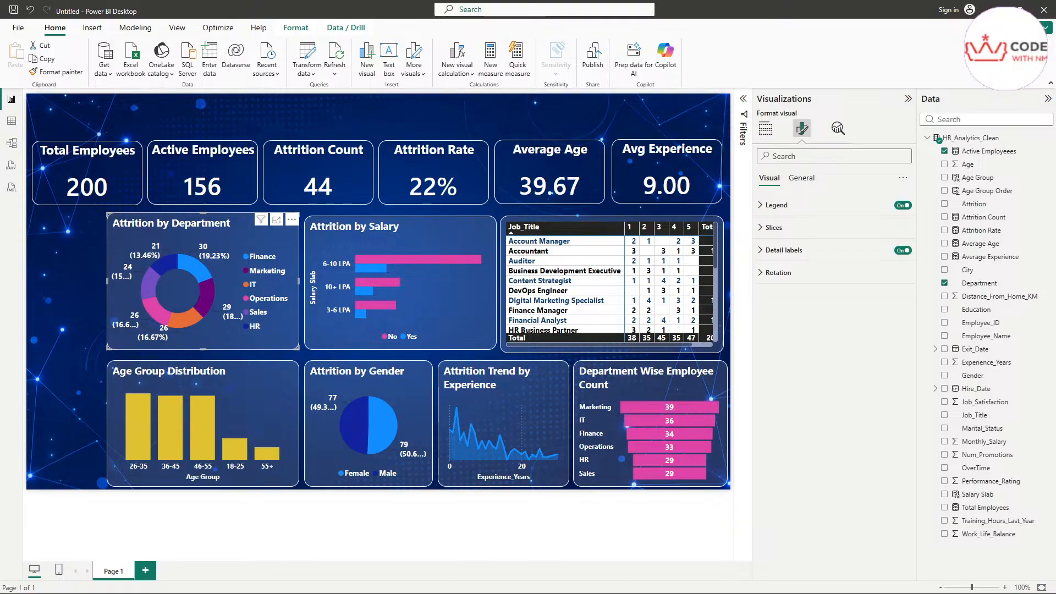
Step: Compare against the reference dashboard image, move it aside, and deselect the donut chart
{"action": "left_click_drag", "start_coordinate": [1055, 319], "coordinate": [473, 106]}
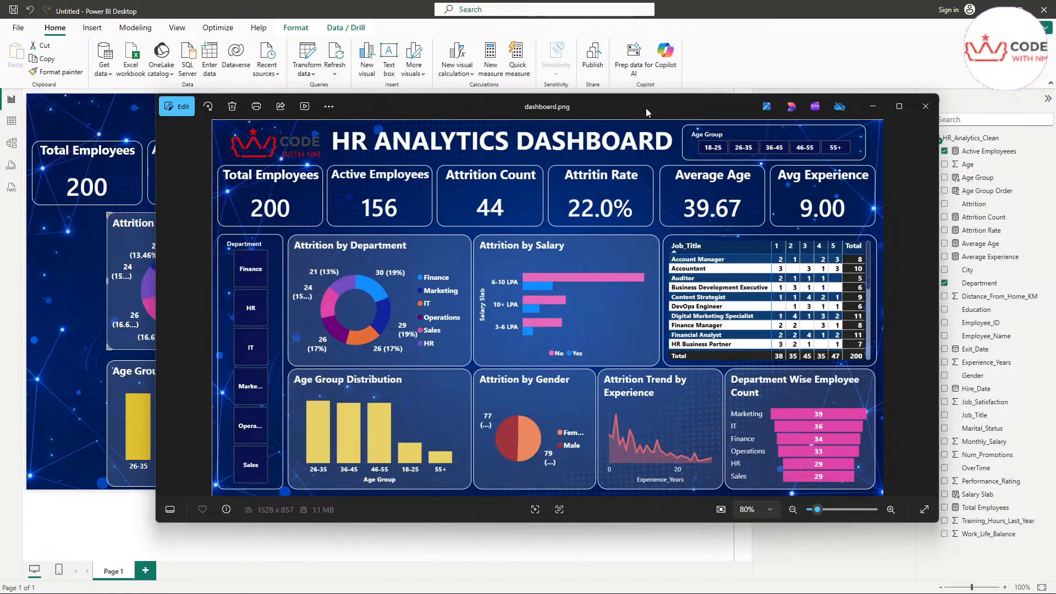
{"action": "left_click_drag", "start_coordinate": [645, 108], "coordinate": [1055, 248]}
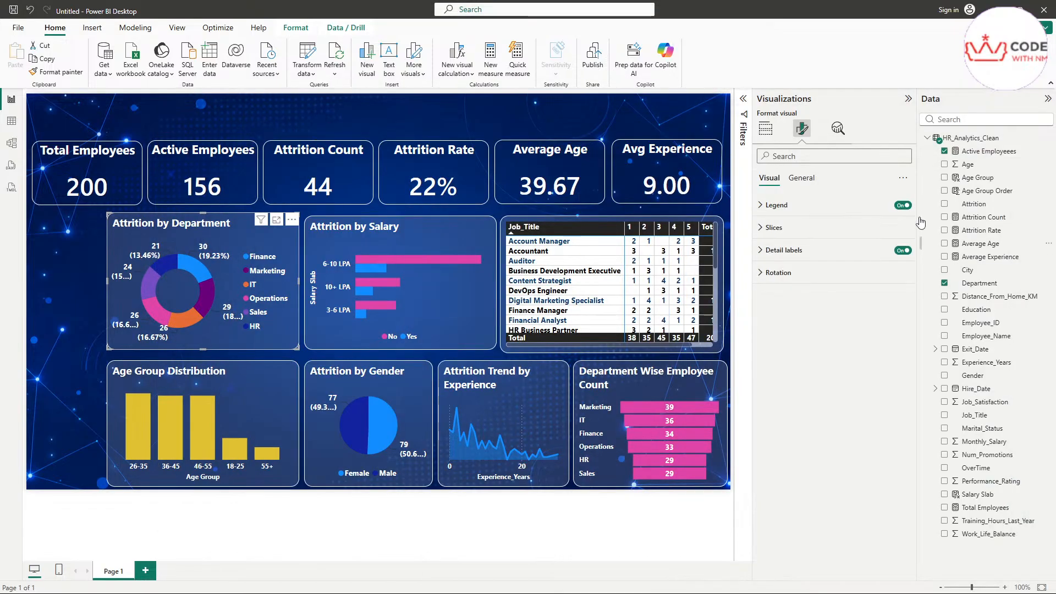
{"action": "left_click", "coordinate": [744, 129]}
{"action": "left_click", "coordinate": [765, 128]}
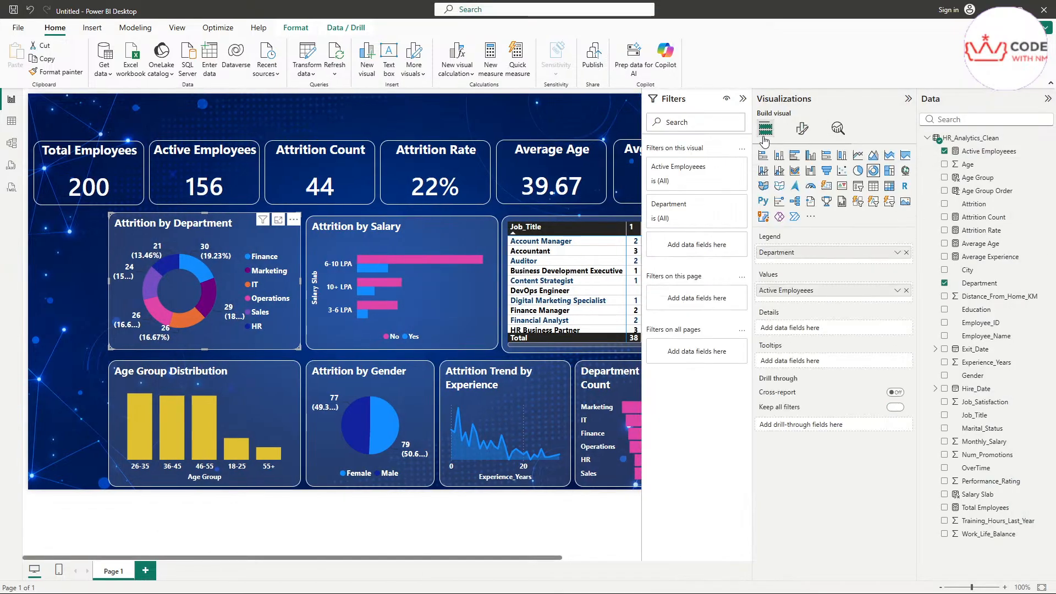
{"action": "left_click", "coordinate": [742, 99]}
{"action": "left_click", "coordinate": [731, 102]}
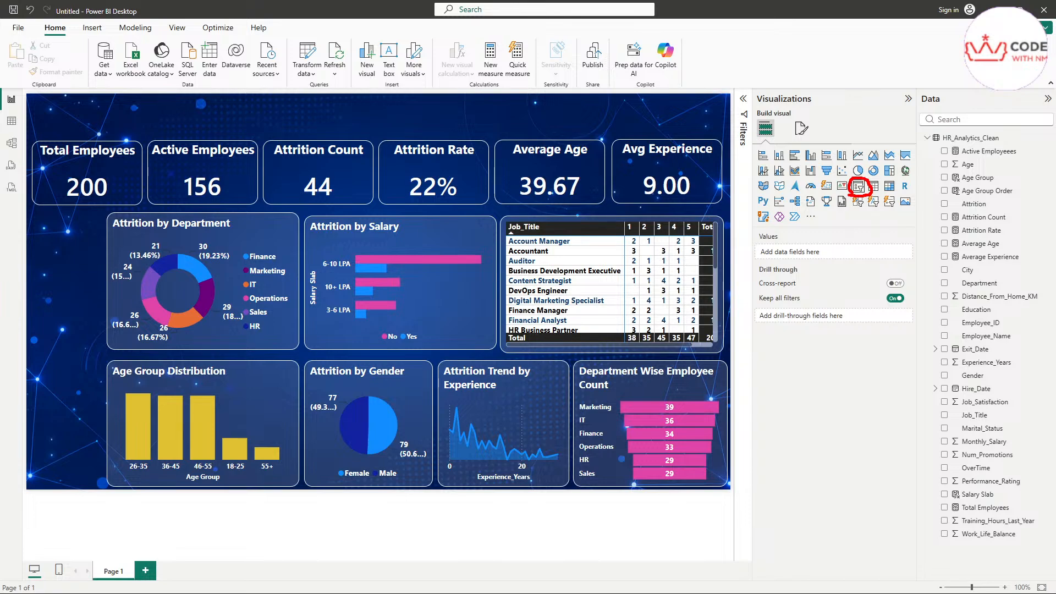
Step: Add a slicer using the Department field and nudge it slightly down and right
{"action": "left_click", "coordinate": [858, 187]}
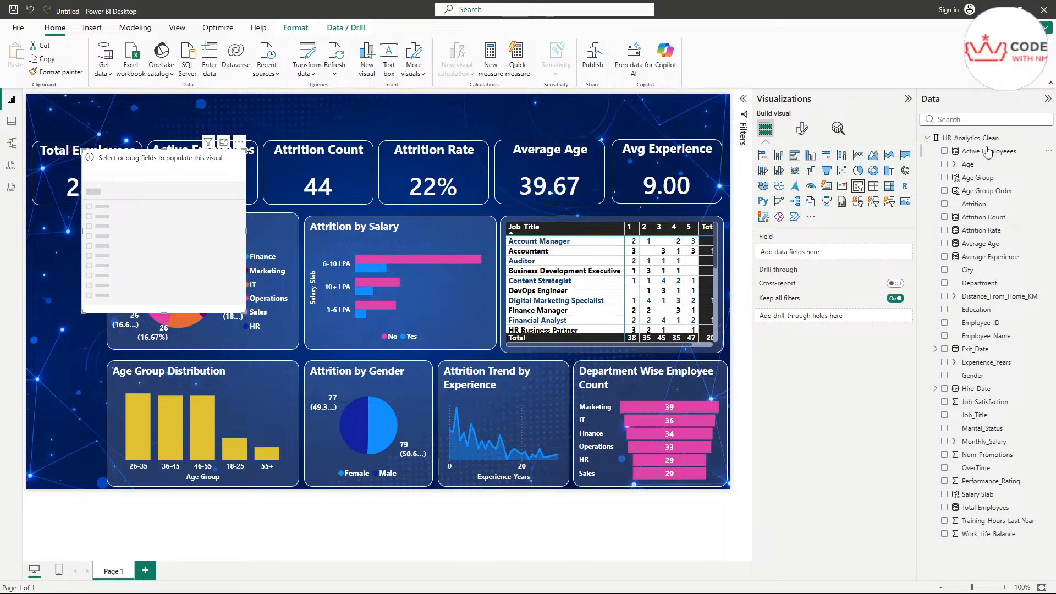
{"action": "left_click", "coordinate": [983, 121]}
{"action": "type", "text": "de"}
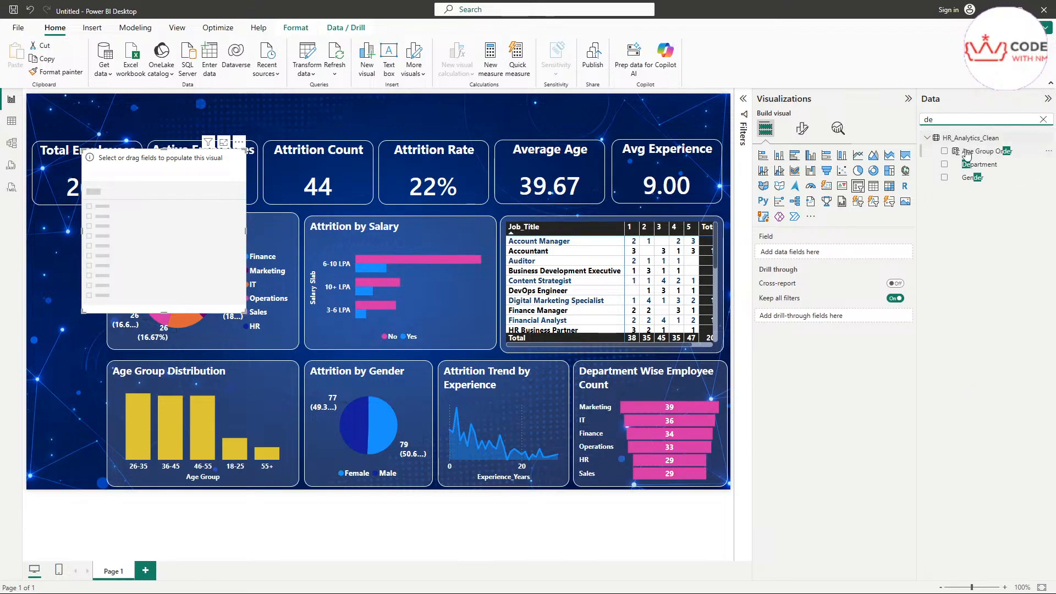
{"action": "left_click_drag", "start_coordinate": [978, 164], "coordinate": [820, 252]}
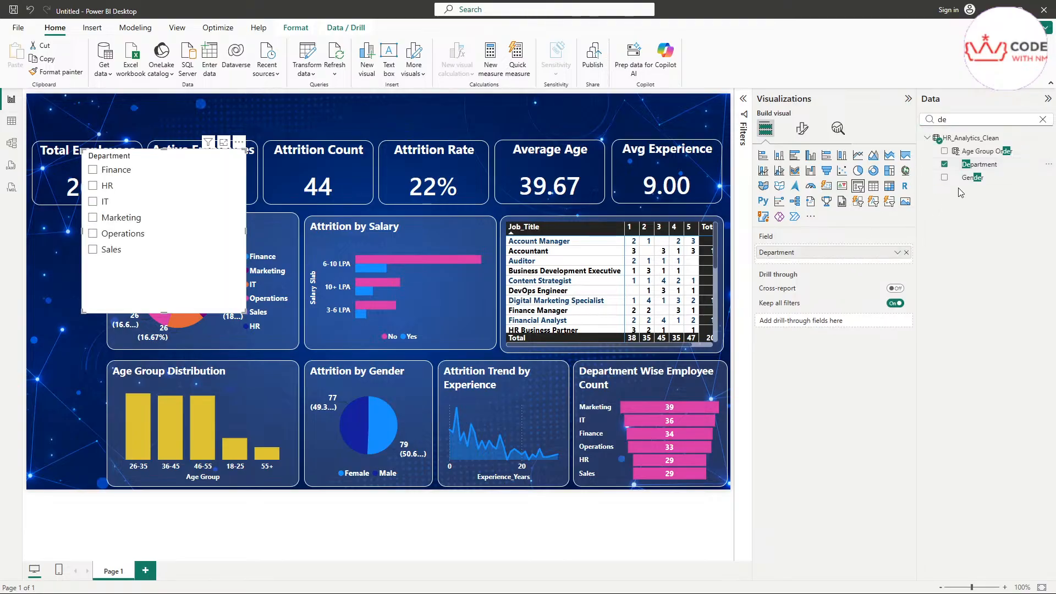
{"action": "left_click", "coordinate": [1043, 119]}
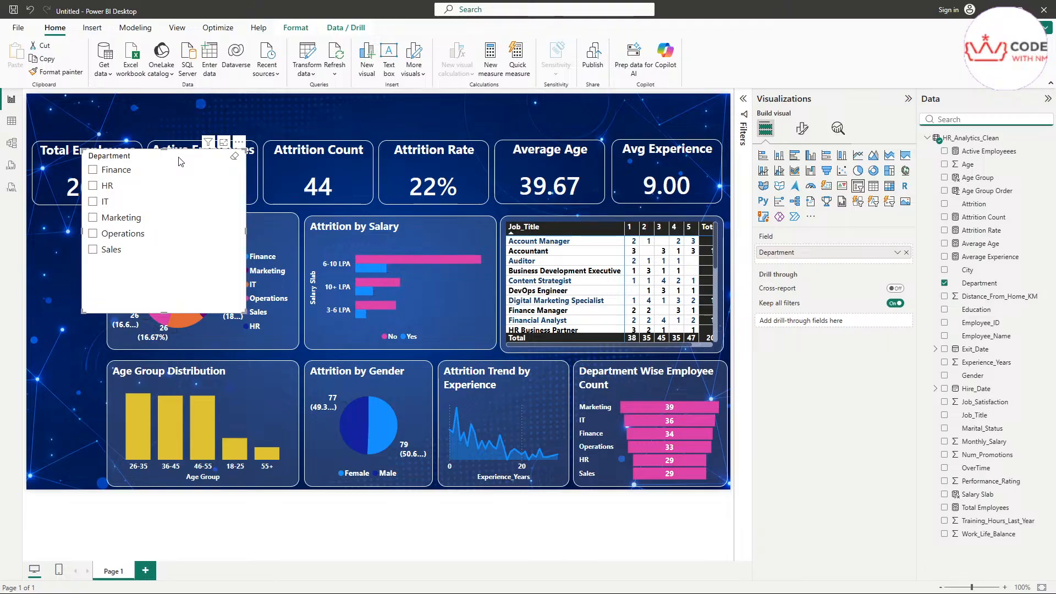
{"action": "left_click_drag", "start_coordinate": [178, 161], "coordinate": [184, 192]}
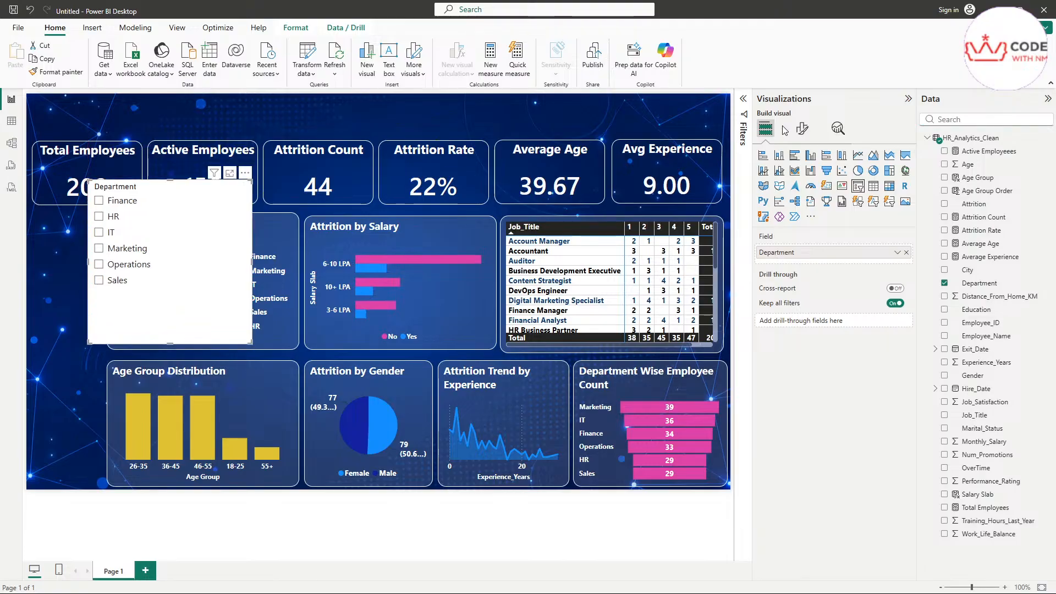
{"action": "left_click", "coordinate": [803, 128]}
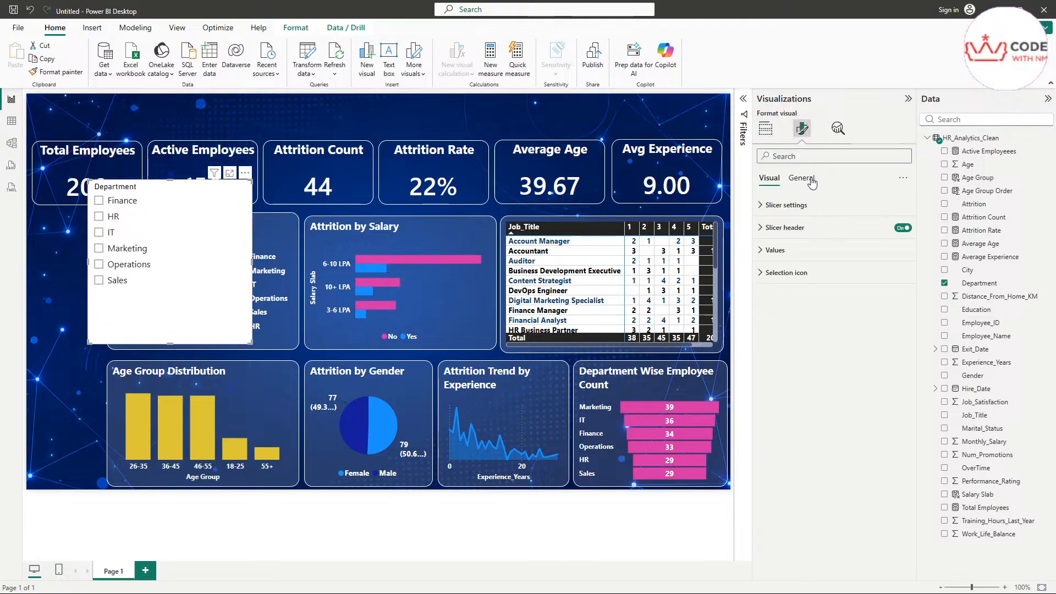
Step: Resize the Department slicer to height 486 and width 125
{"action": "left_click", "coordinate": [801, 178]}
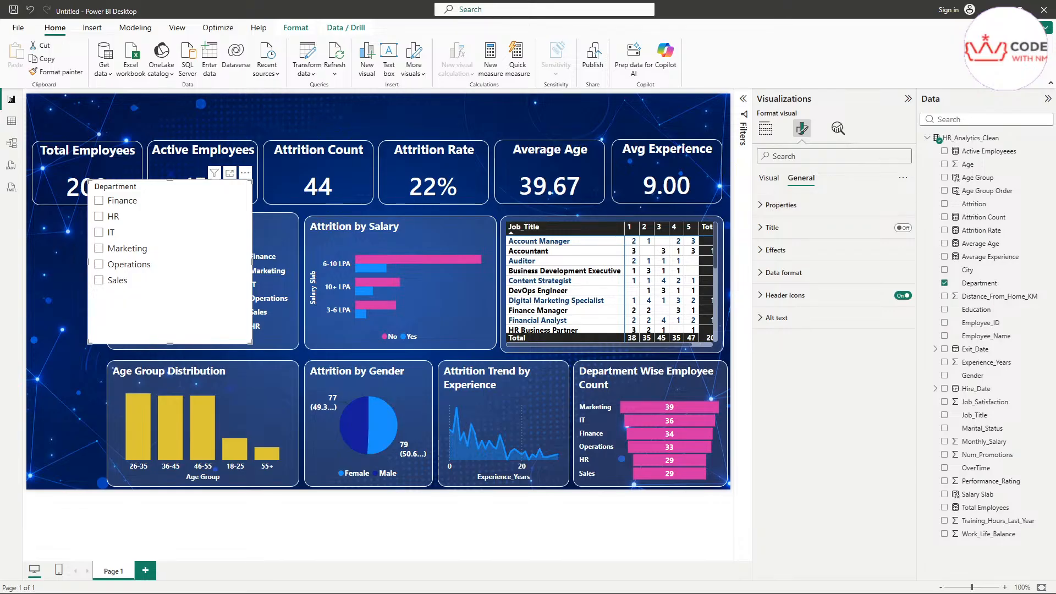
{"action": "left_click", "coordinate": [781, 205]}
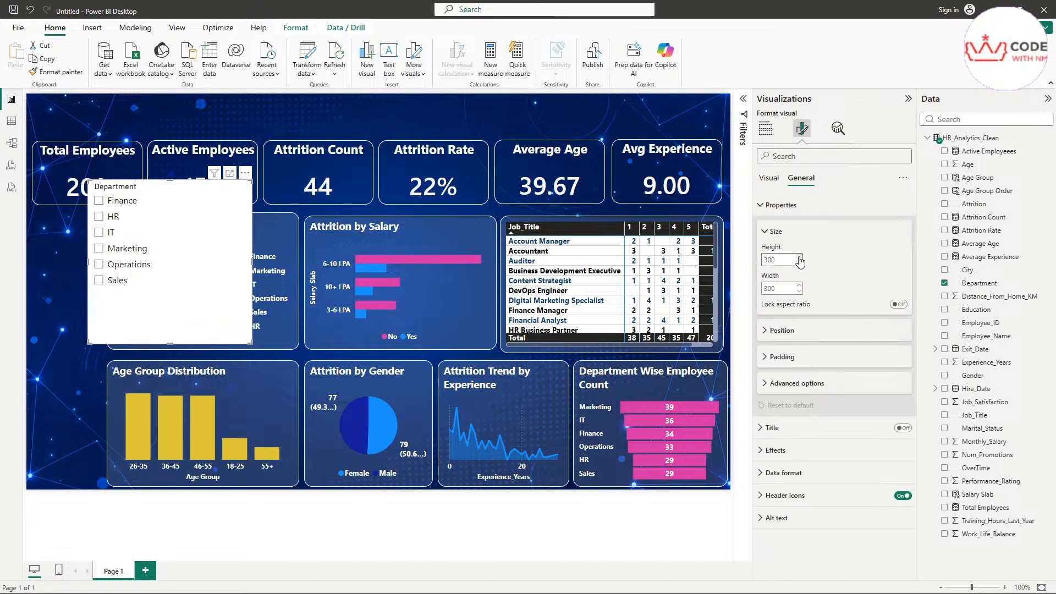
{"action": "double_click", "coordinate": [775, 259]}
{"action": "type", "text": "486"}
{"action": "left_click", "coordinate": [782, 291]}
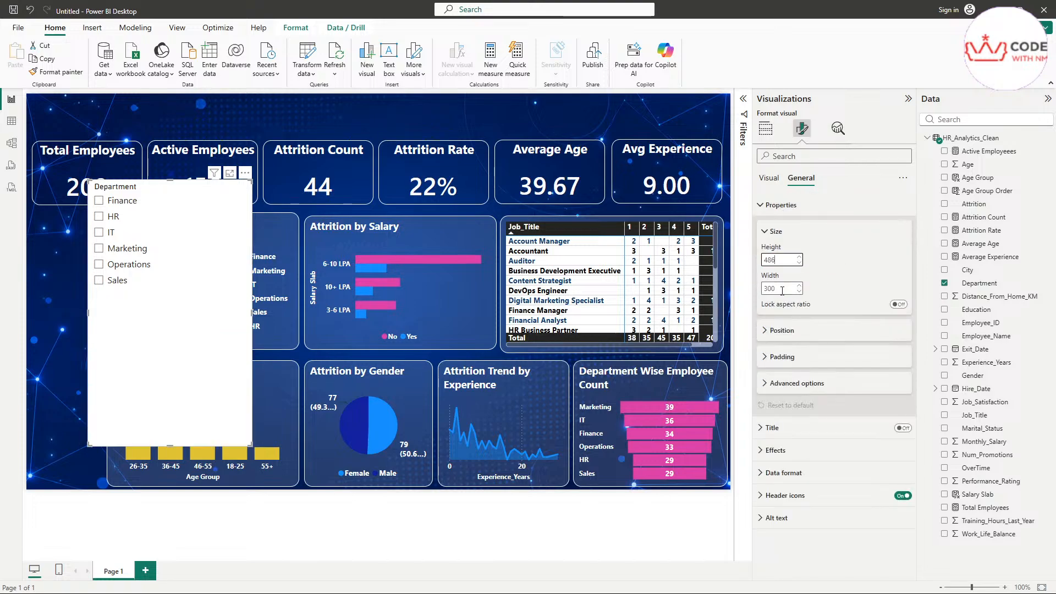
{"action": "double_click", "coordinate": [782, 290]}
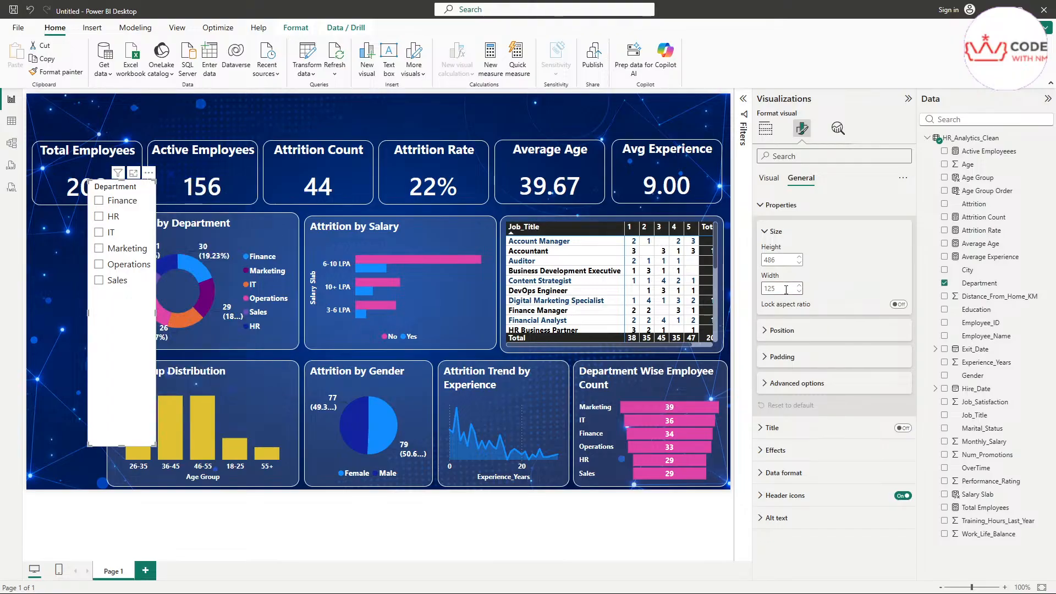
{"action": "left_click", "coordinate": [850, 238]}
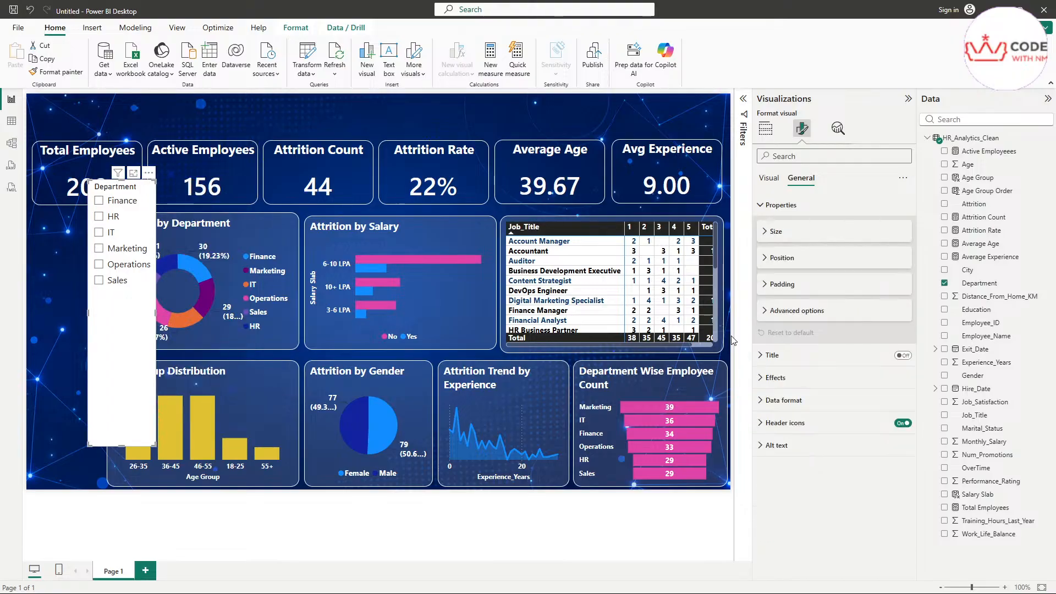
Step: Position the Department slicer at horizontal 10 and vertical 218
{"action": "left_click", "coordinate": [795, 258]}
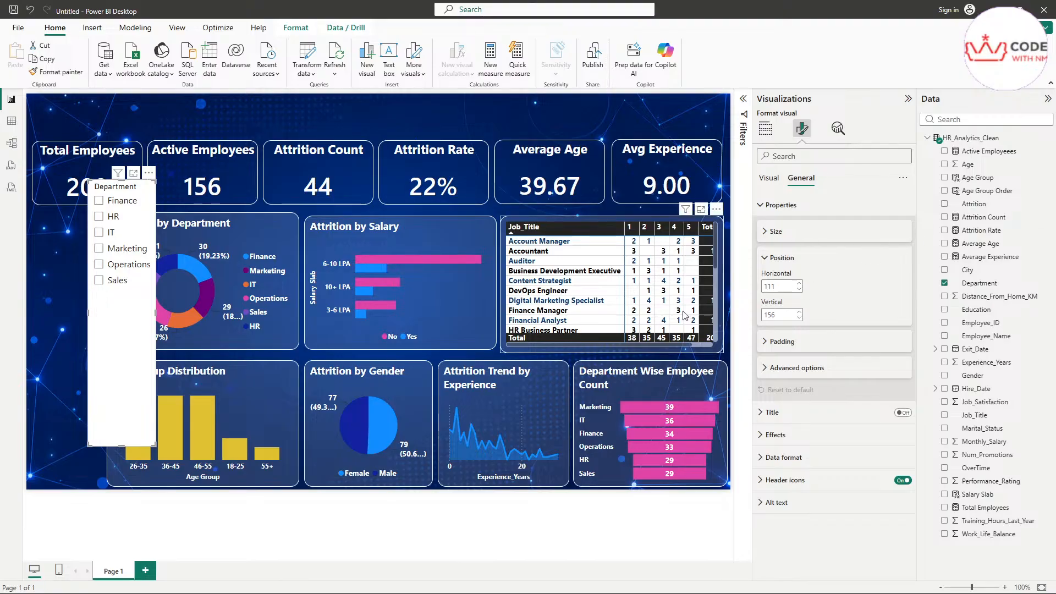
{"action": "double_click", "coordinate": [782, 286]}
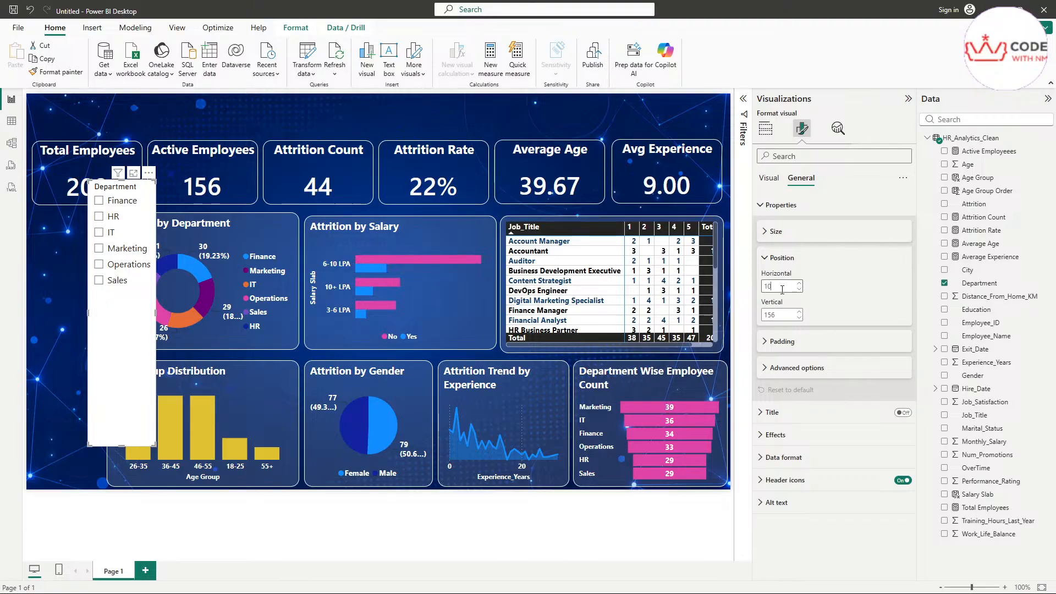
{"action": "type", "text": "10"}
{"action": "key", "text": "Return"}
{"action": "double_click", "coordinate": [788, 315]}
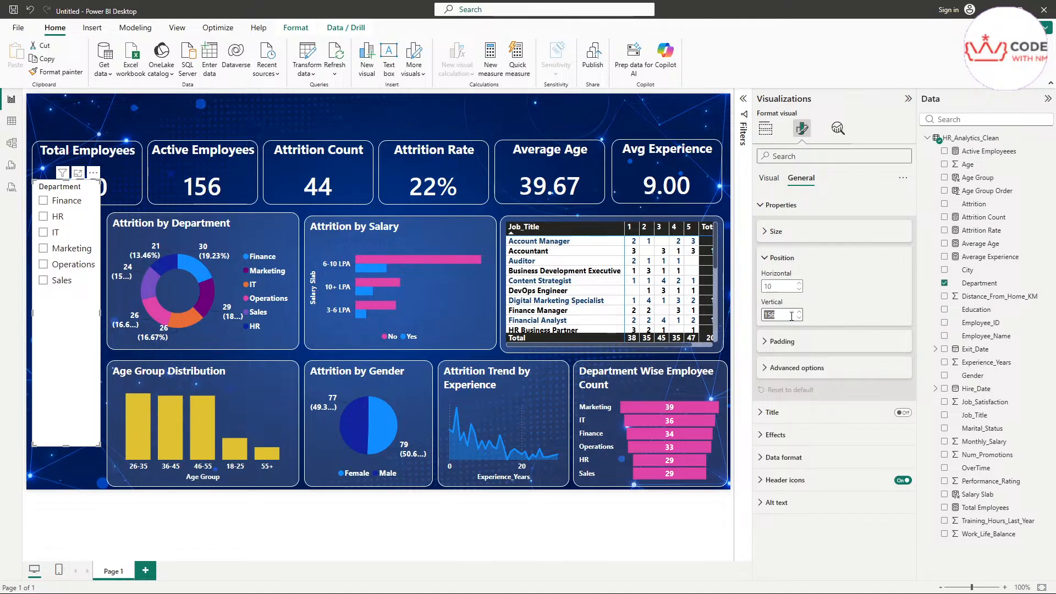
{"action": "key", "text": "Return"}
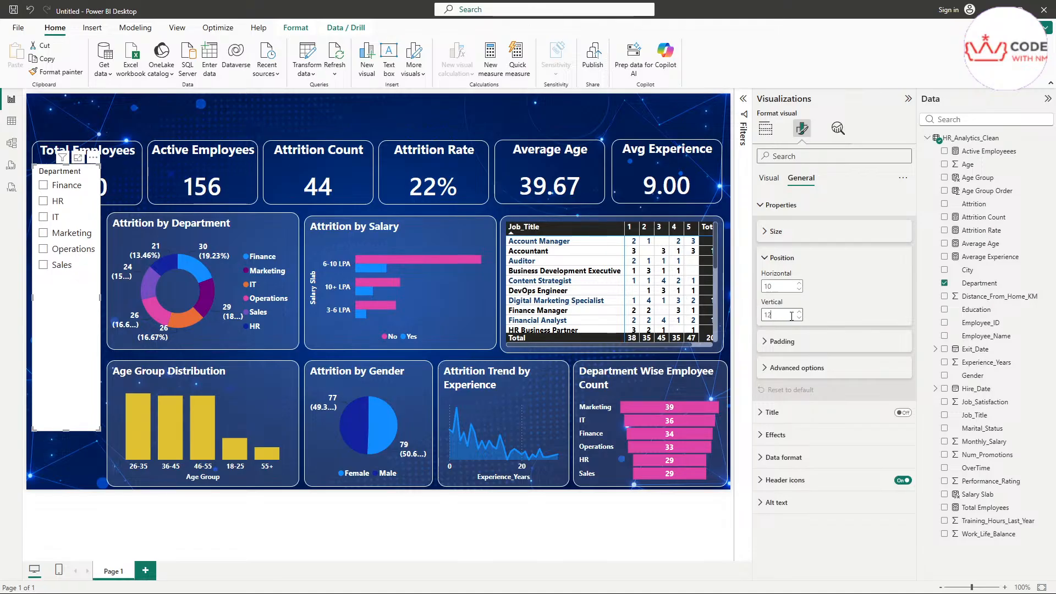
{"action": "type", "text": "12"}
{"action": "key", "text": "Return"}
{"action": "key", "text": "BackSpace"}
{"action": "key", "text": "BackSpace"}
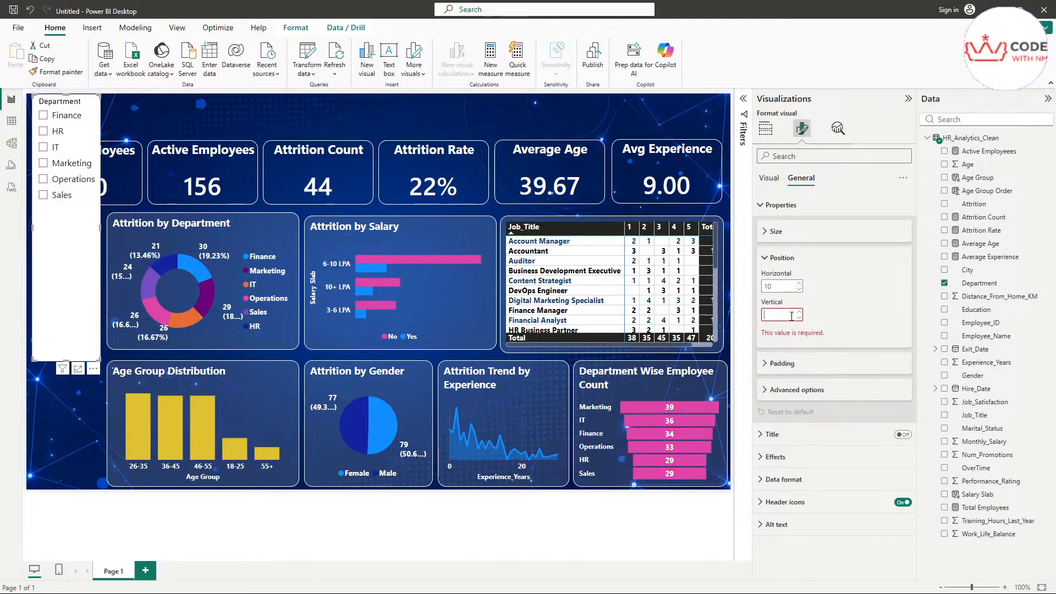
{"action": "type", "text": "218"}
{"action": "key", "text": "Return"}
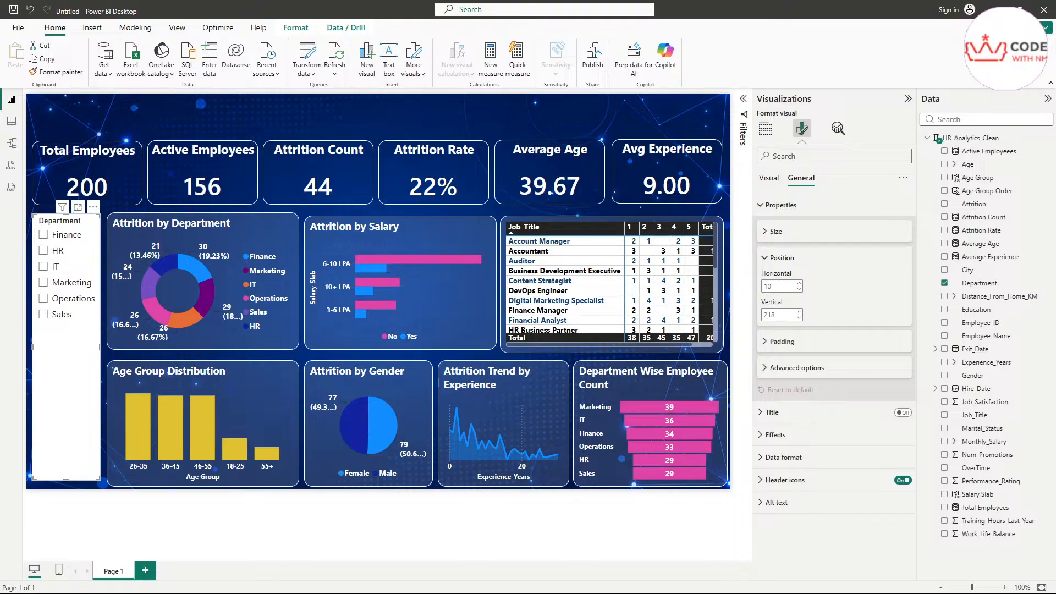
Step: Copy the Total Employees card's formatting onto the Department slicer with the format painter
{"action": "left_click", "coordinate": [113, 189]}
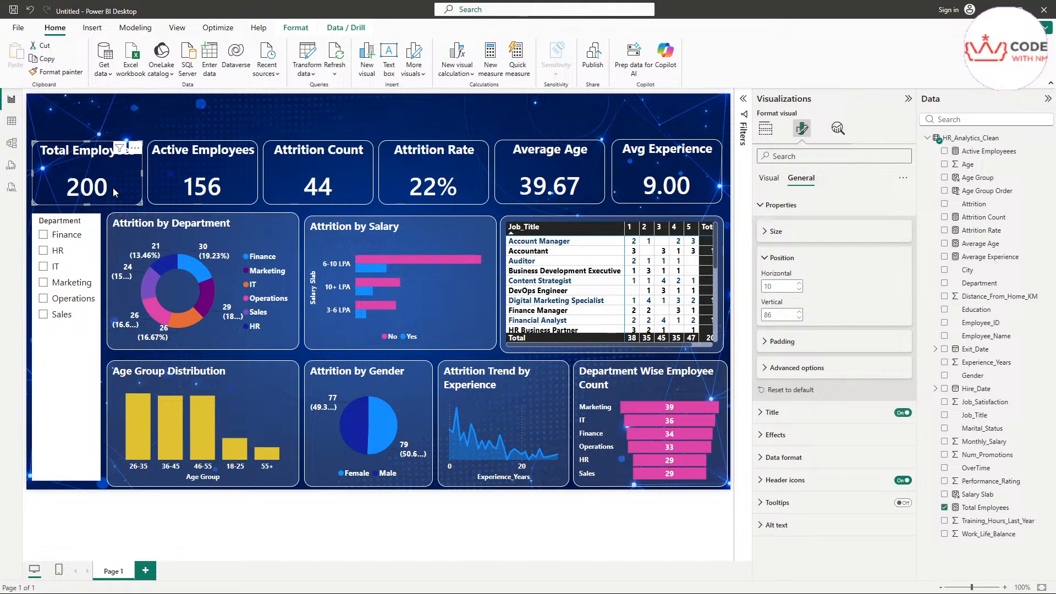
{"action": "left_click", "coordinate": [55, 72]}
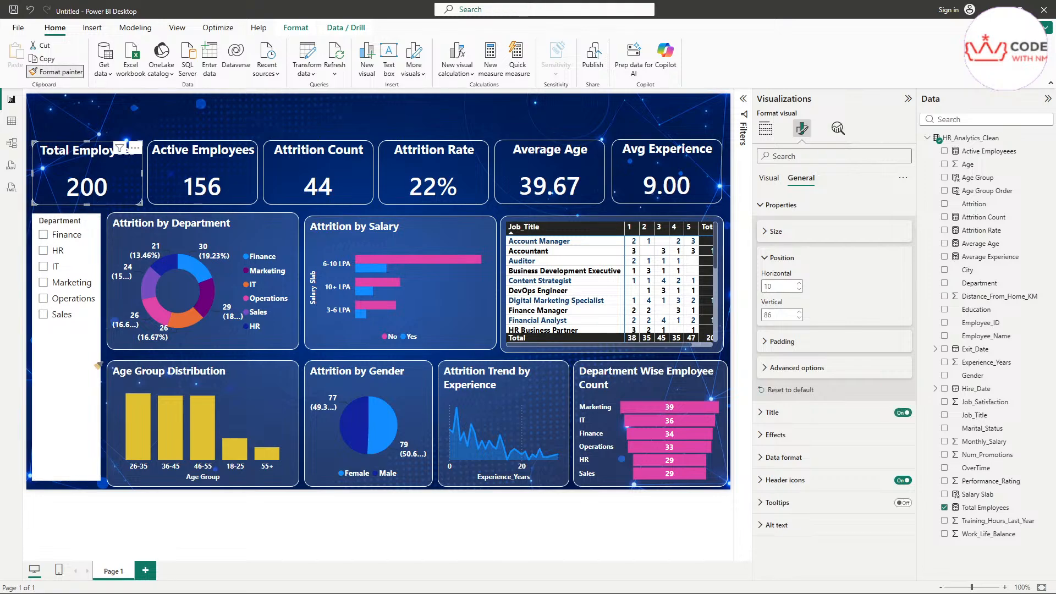
{"action": "left_click", "coordinate": [72, 395]}
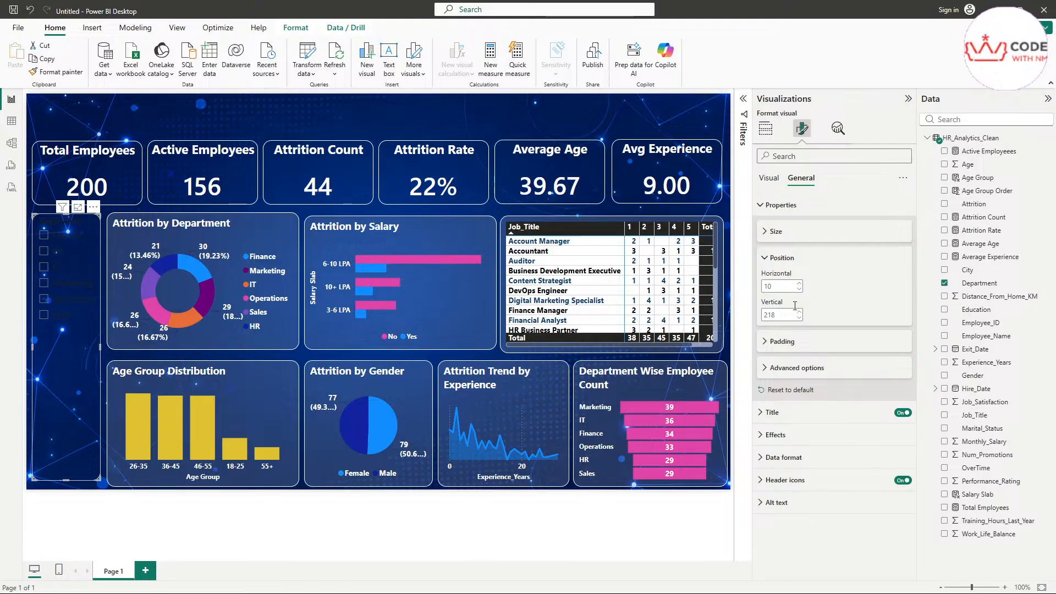
Step: Make the slicer values white and bold, then test the HR filter (29 employees) and clear it
{"action": "left_click", "coordinate": [790, 414]}
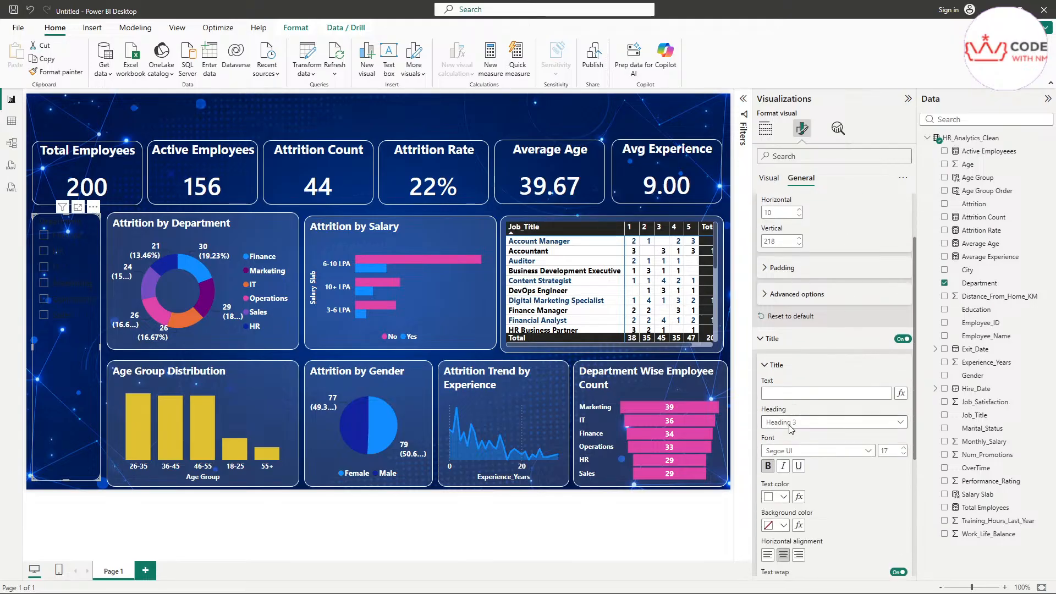
{"action": "left_click", "coordinate": [769, 178]}
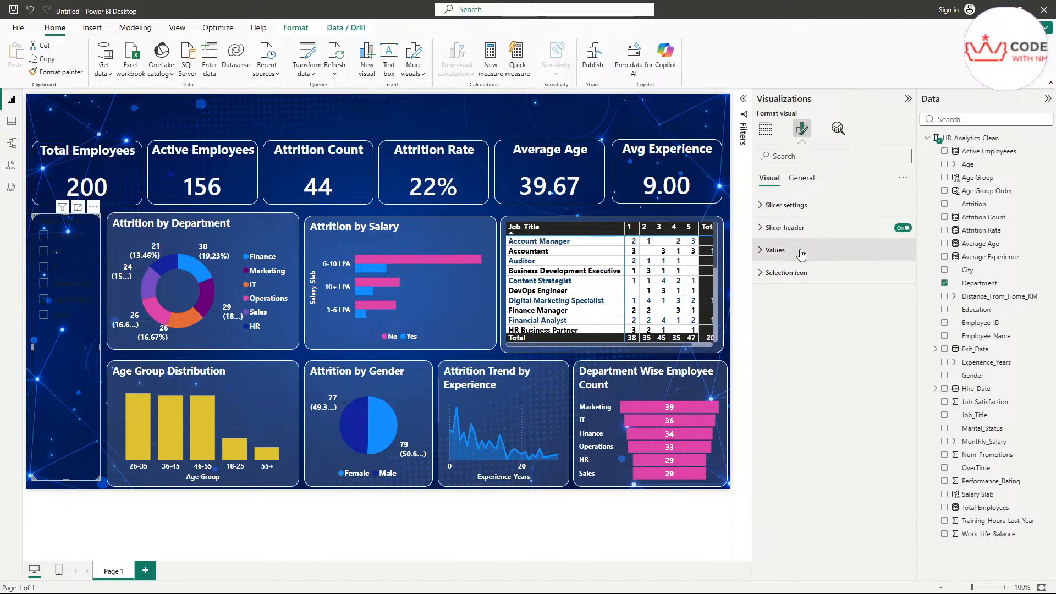
{"action": "left_click", "coordinate": [775, 250]}
{"action": "left_click", "coordinate": [770, 352]}
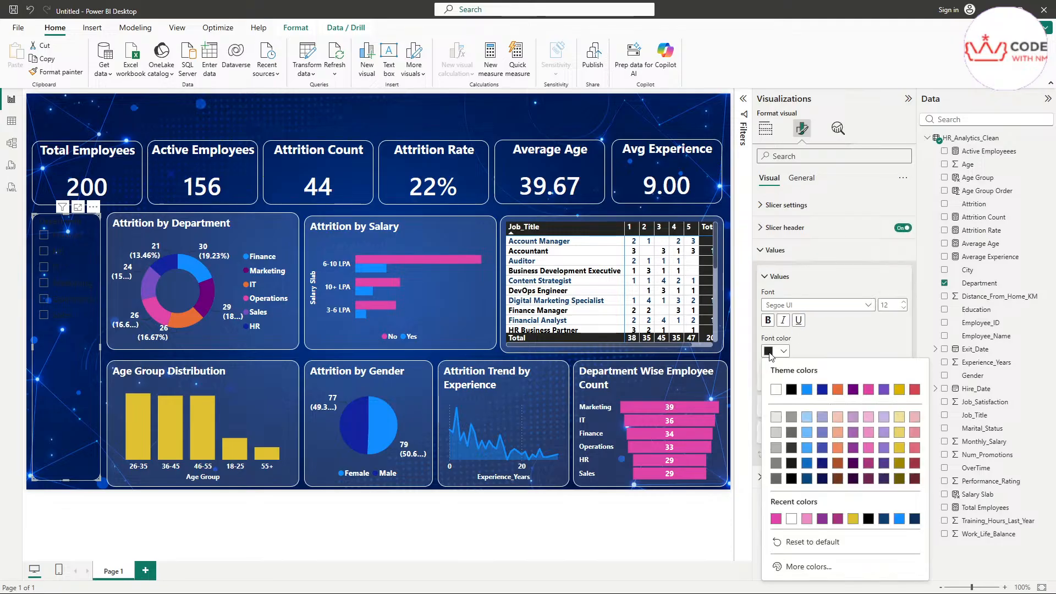
{"action": "left_click", "coordinate": [777, 389]}
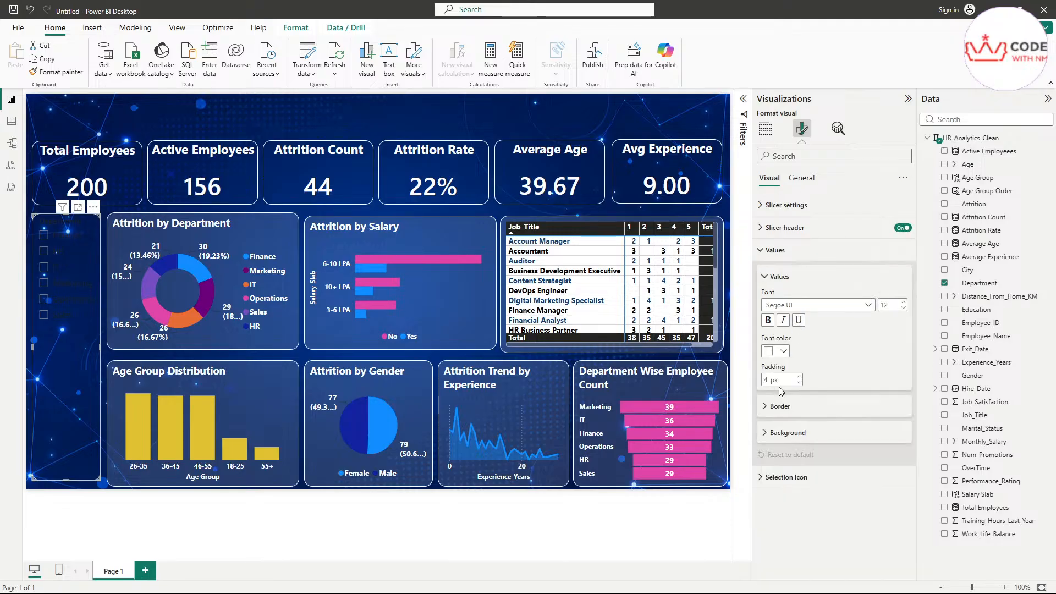
{"action": "left_click", "coordinate": [770, 322]}
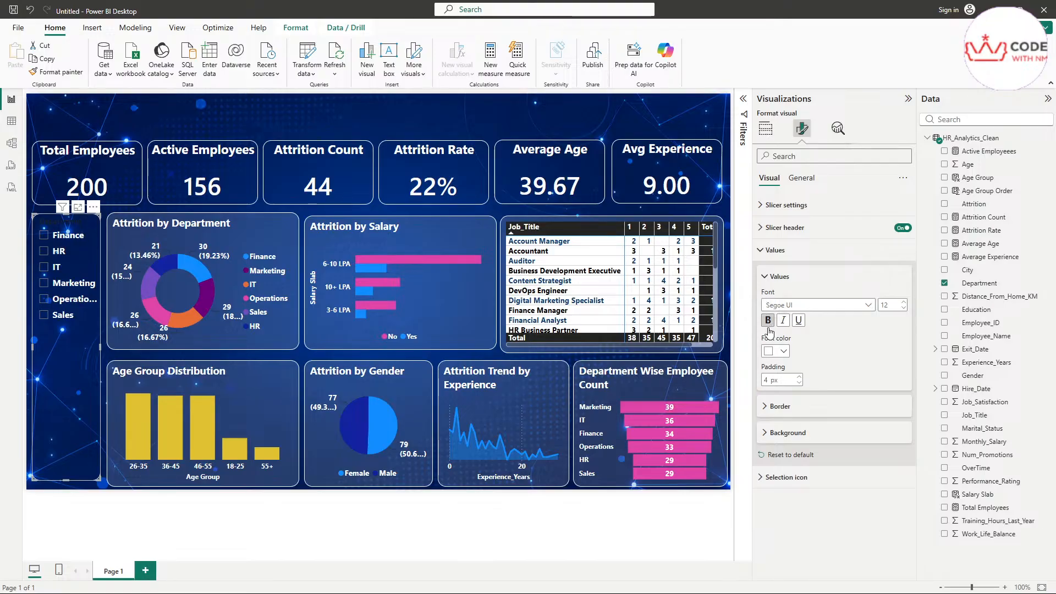
{"action": "left_click", "coordinate": [44, 252]}
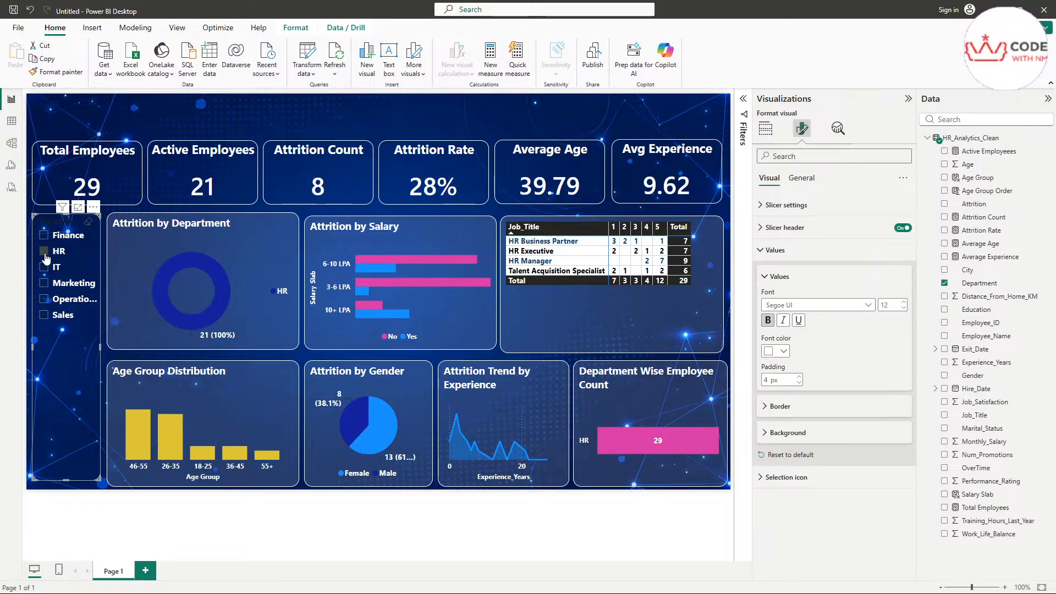
{"action": "left_click", "coordinate": [44, 252]}
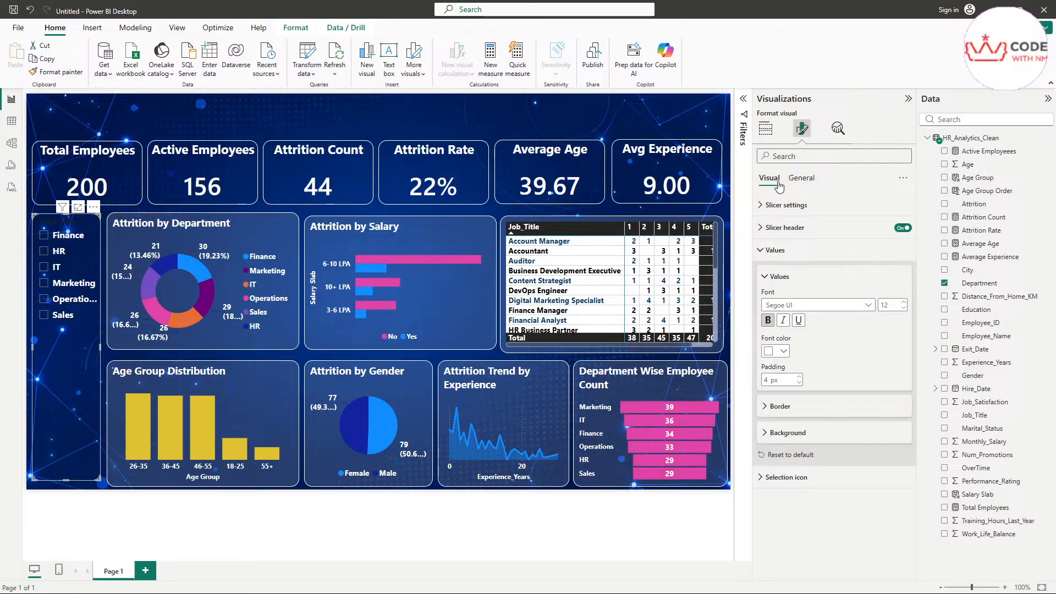
Step: Change the Department slicer style from Vertical list to Tile, then expand Selection and header settings
{"action": "left_click", "coordinate": [94, 209]}
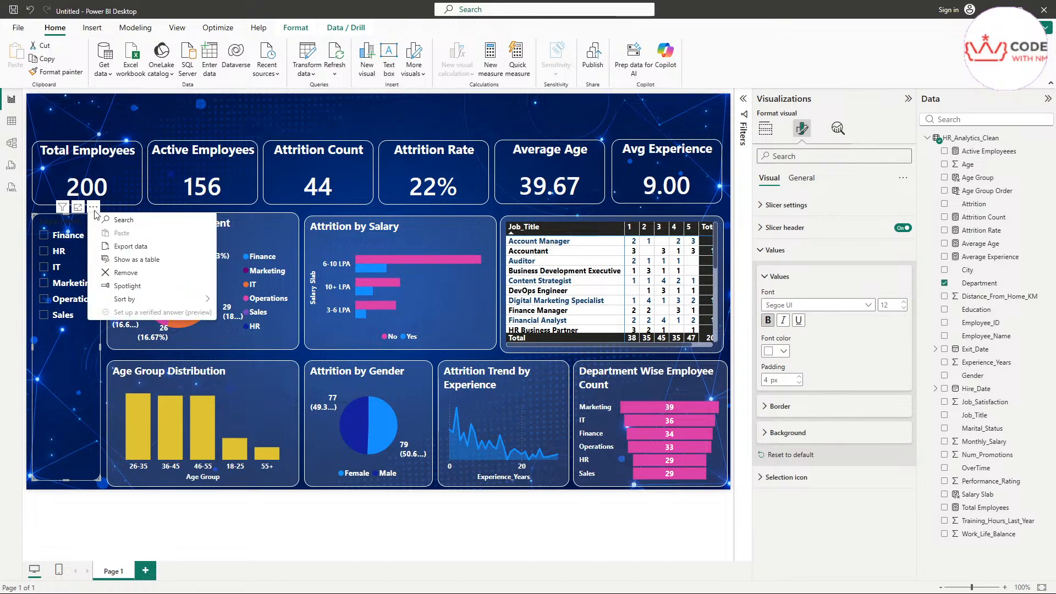
{"action": "left_click", "coordinate": [815, 211]}
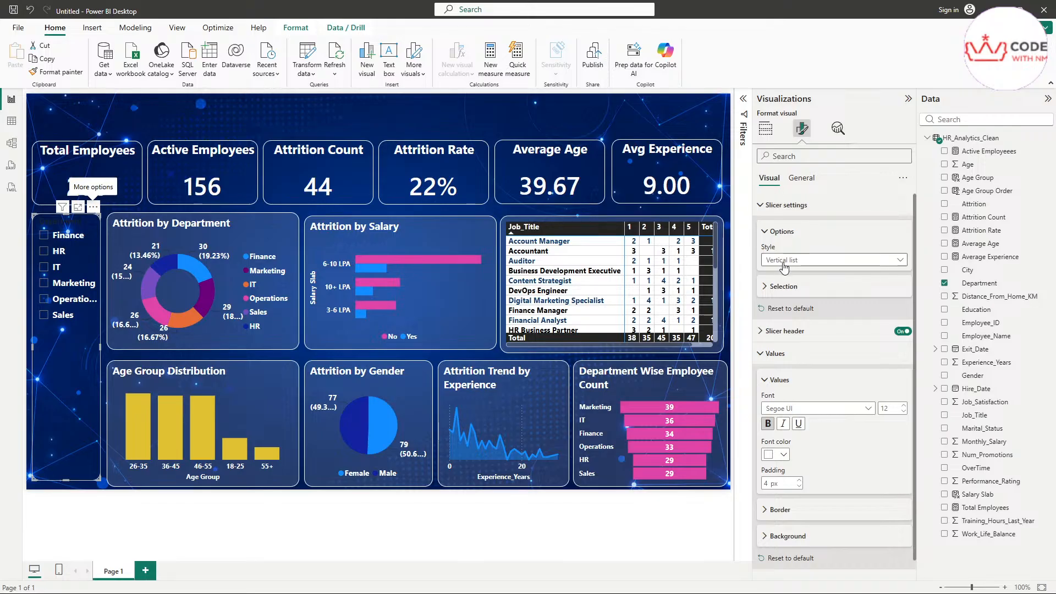
{"action": "left_click", "coordinate": [785, 266]}
{"action": "left_click", "coordinate": [788, 288]}
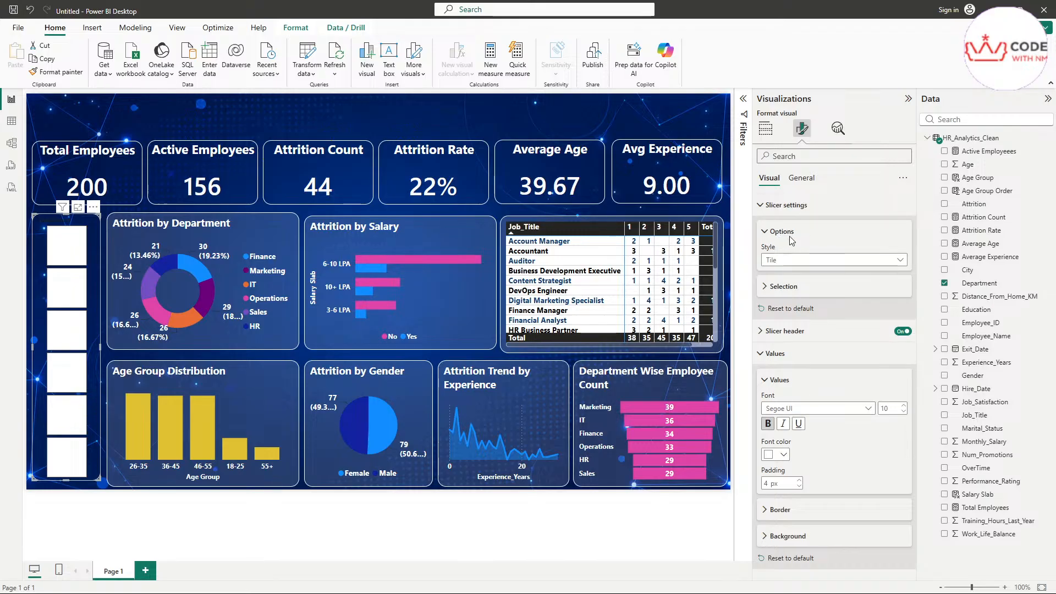
{"action": "left_click", "coordinate": [769, 206]}
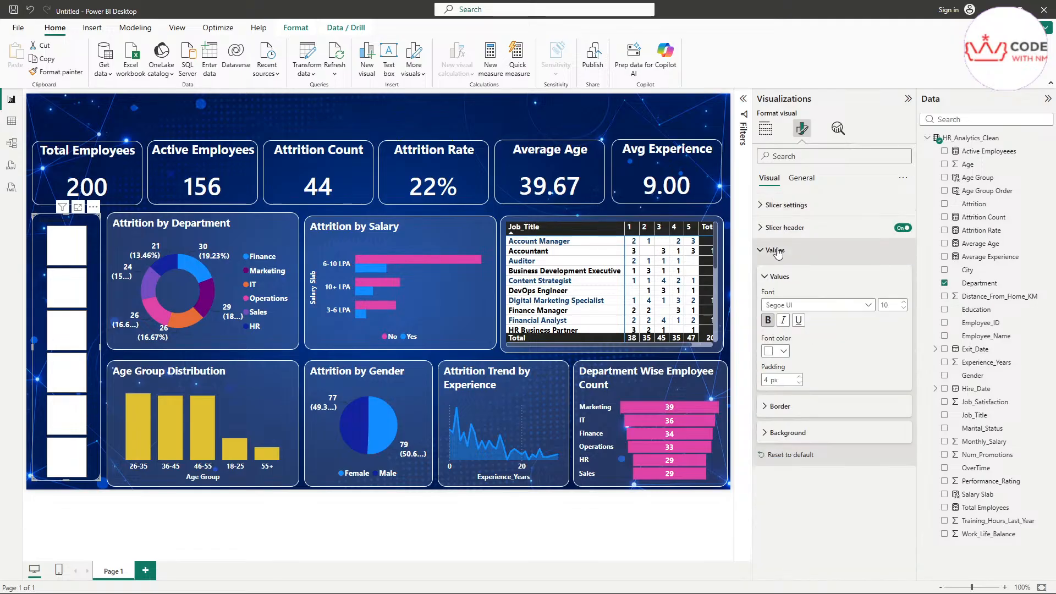
{"action": "left_click", "coordinate": [776, 250]}
{"action": "left_click", "coordinate": [780, 205]}
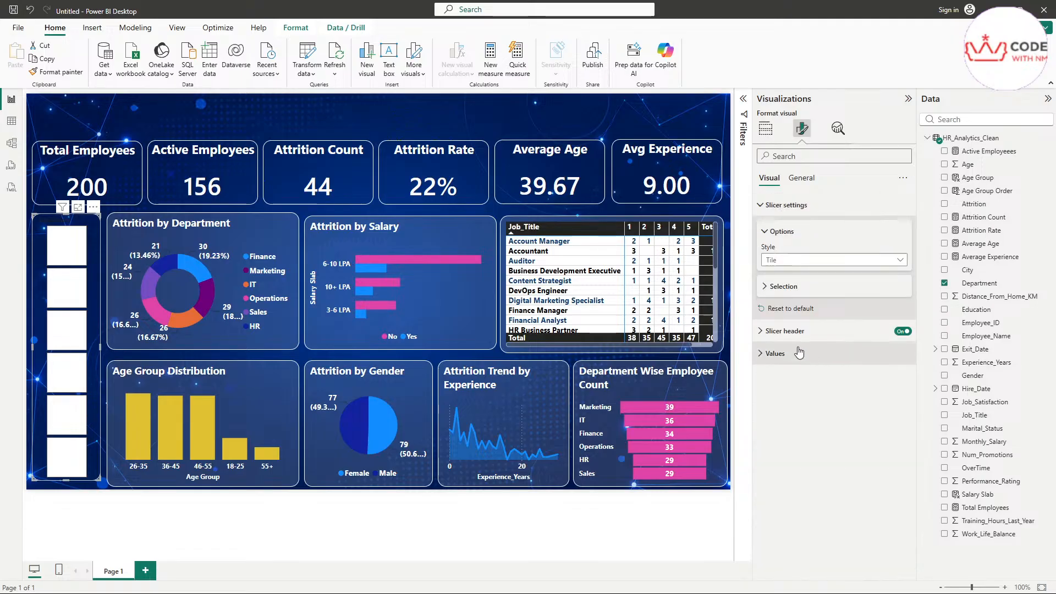
{"action": "left_click", "coordinate": [784, 287]}
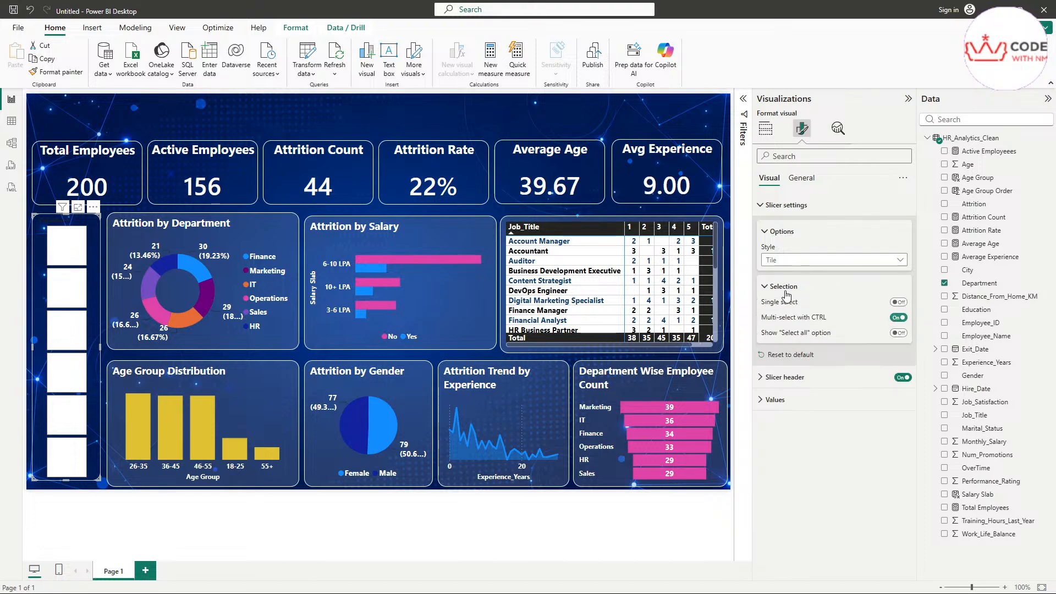
{"action": "left_click", "coordinate": [796, 377]}
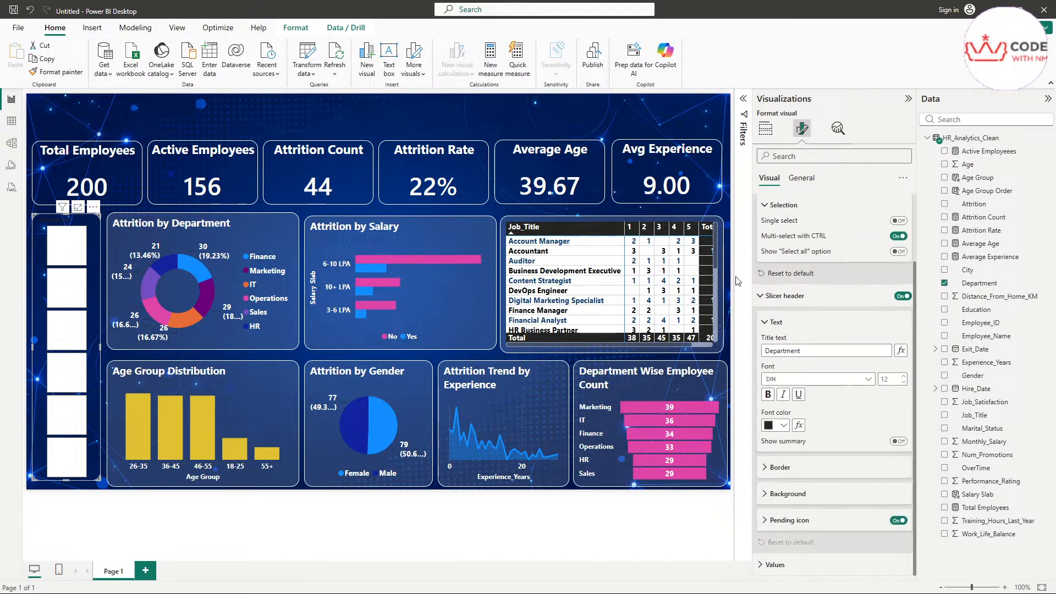
{"action": "scroll", "coordinate": [773, 209], "scroll_direction": "up", "scroll_amount": 1}
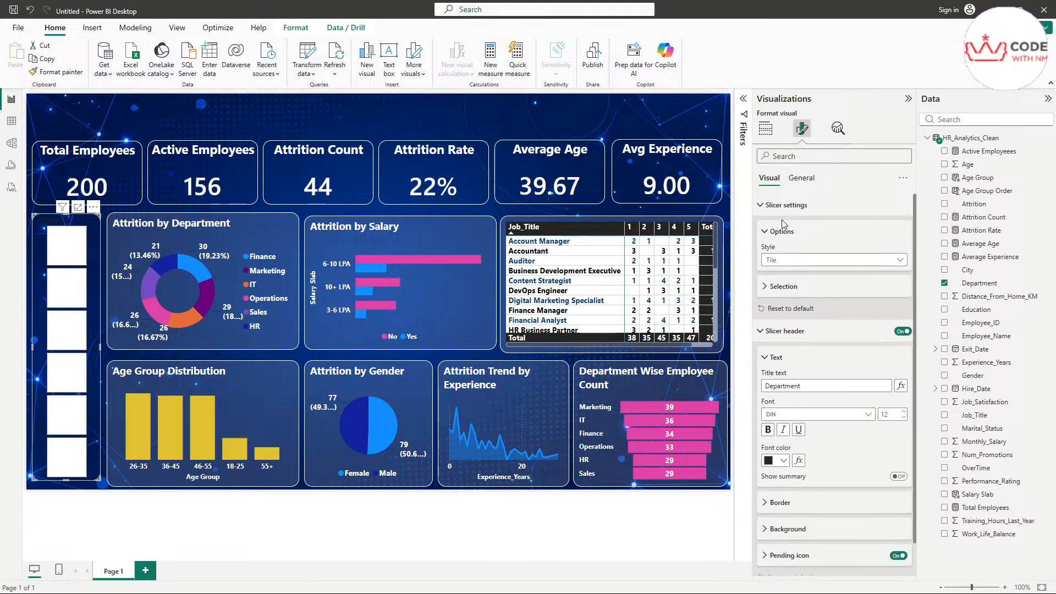
{"action": "left_click", "coordinate": [783, 206]}
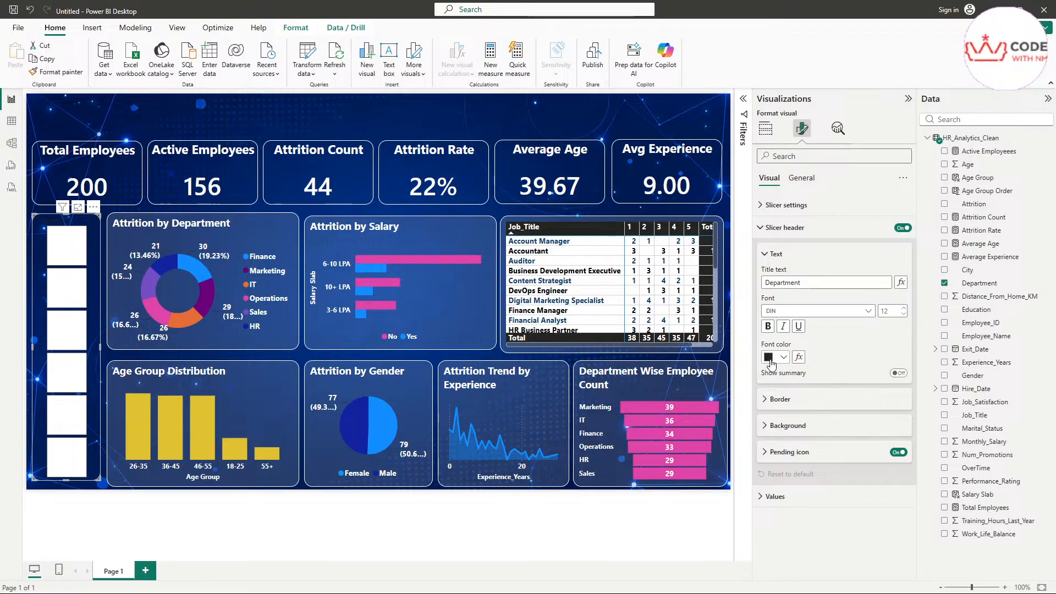
{"action": "left_click", "coordinate": [779, 432]}
{"action": "left_click", "coordinate": [776, 455]}
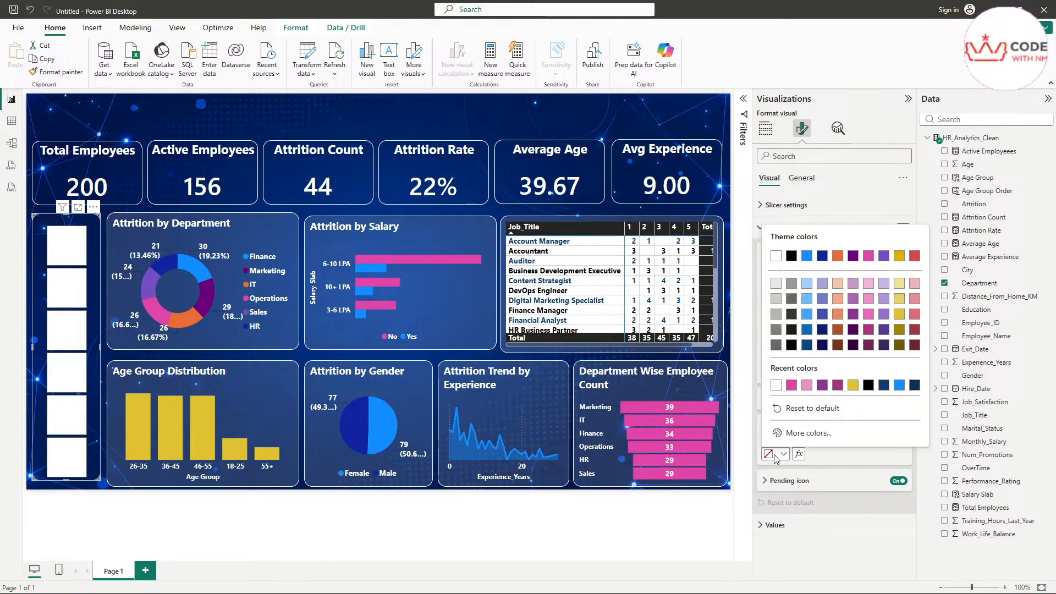
{"action": "left_click", "coordinate": [790, 386]}
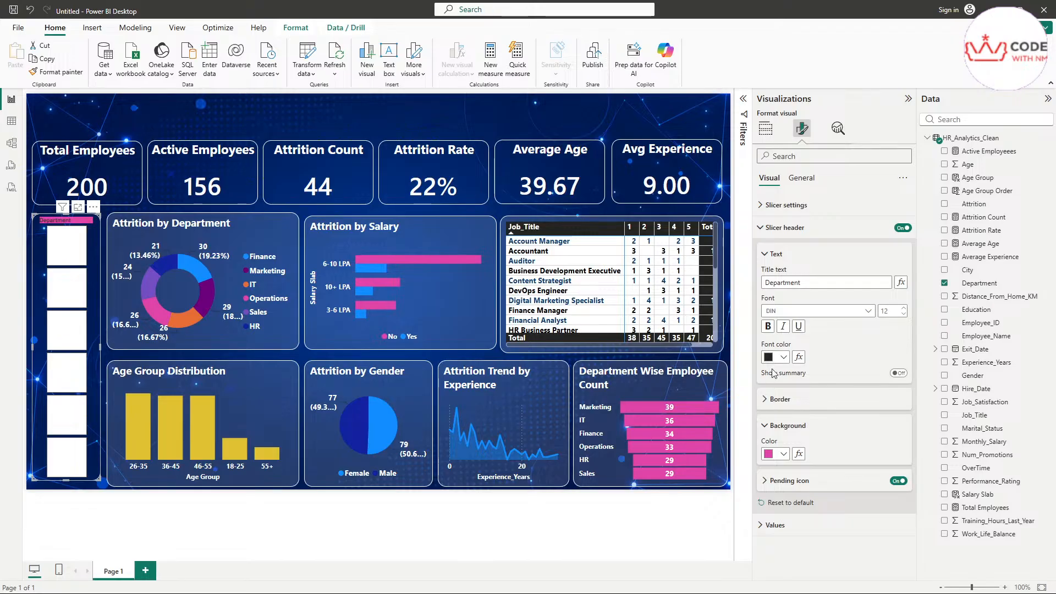
{"action": "left_click", "coordinate": [781, 454]}
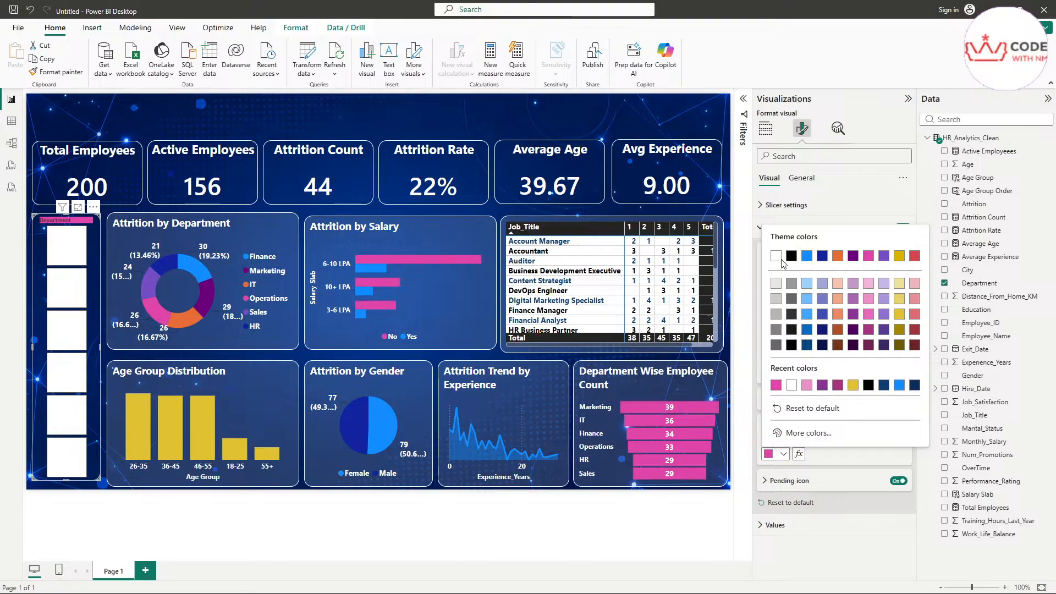
{"action": "left_click", "coordinate": [808, 410]}
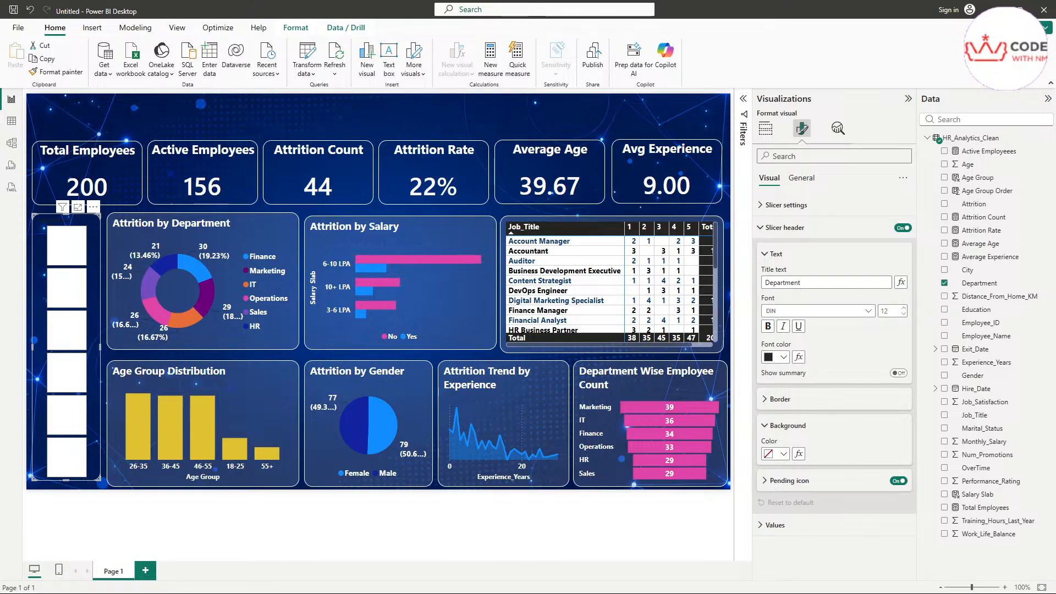
Step: Give the slicer tiles a navy #09124F background
{"action": "left_click", "coordinate": [806, 522]}
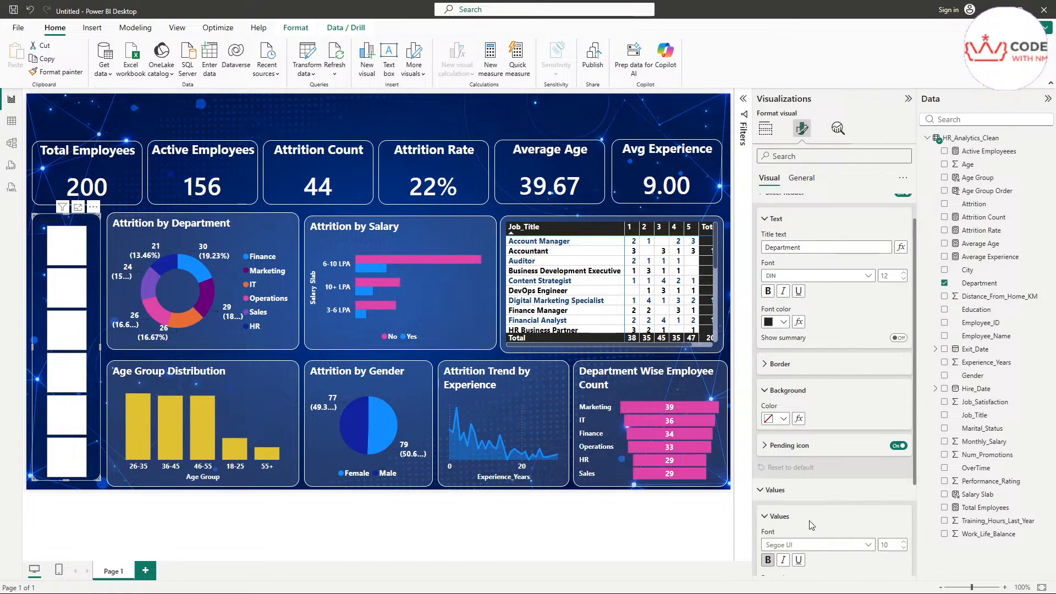
{"action": "scroll", "coordinate": [807, 520], "scroll_direction": "down", "scroll_amount": 3}
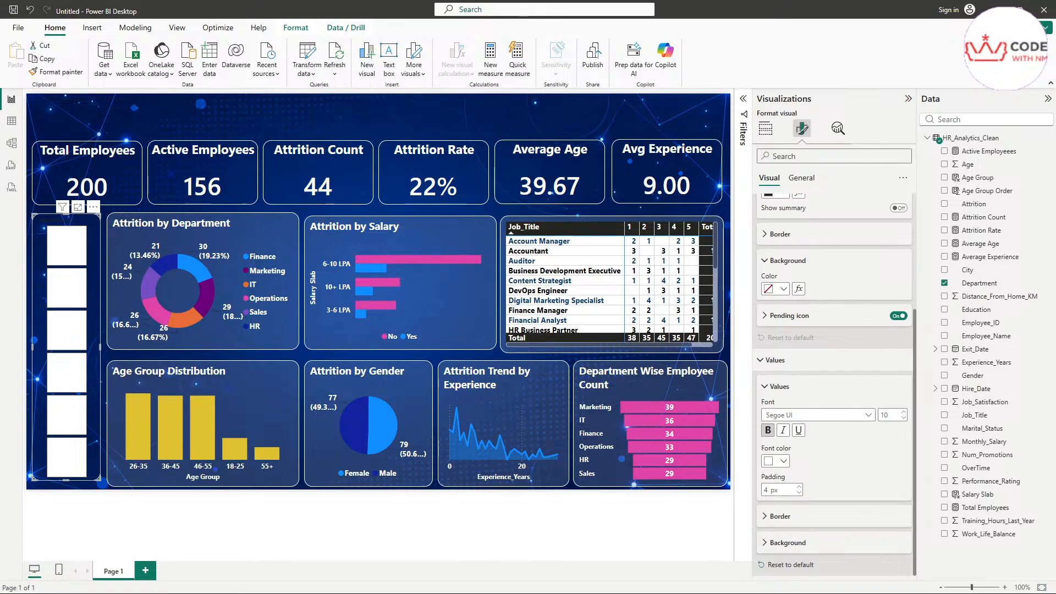
{"action": "left_click", "coordinate": [772, 543]}
{"action": "left_click", "coordinate": [770, 545]}
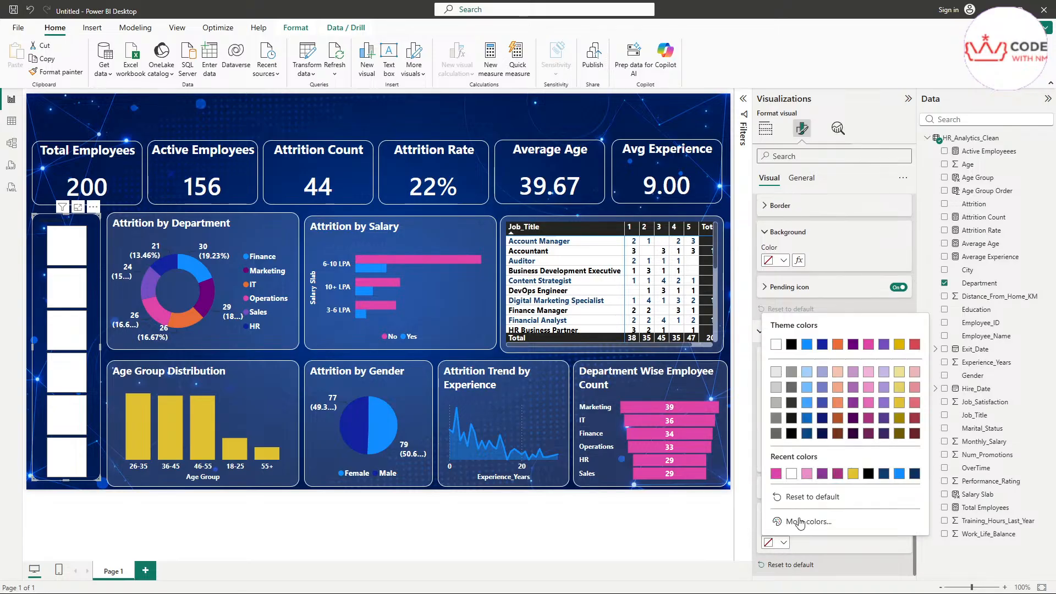
{"action": "left_click", "coordinate": [791, 344]}
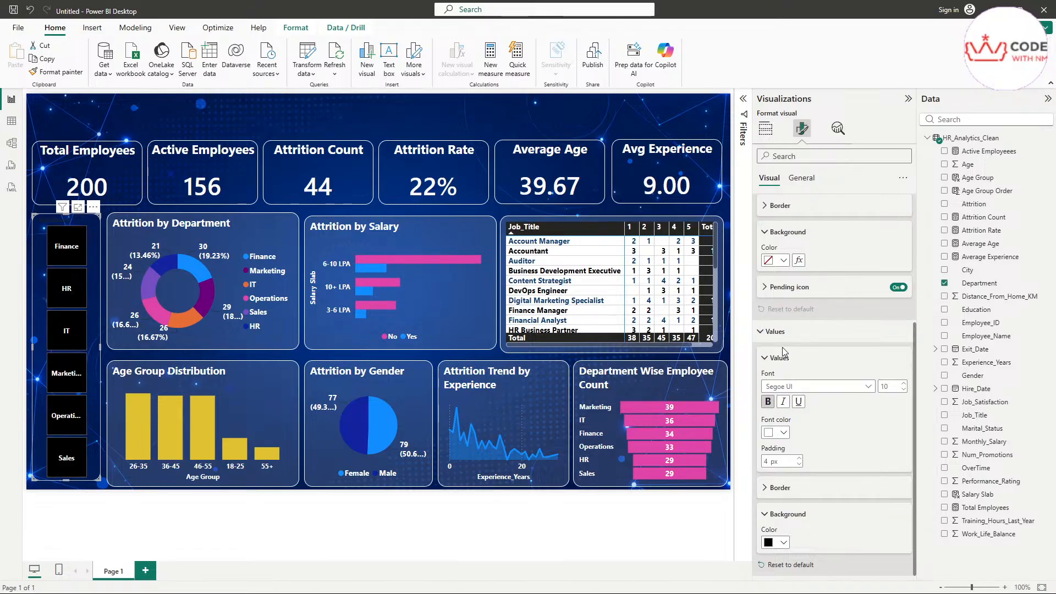
{"action": "left_click", "coordinate": [783, 542]}
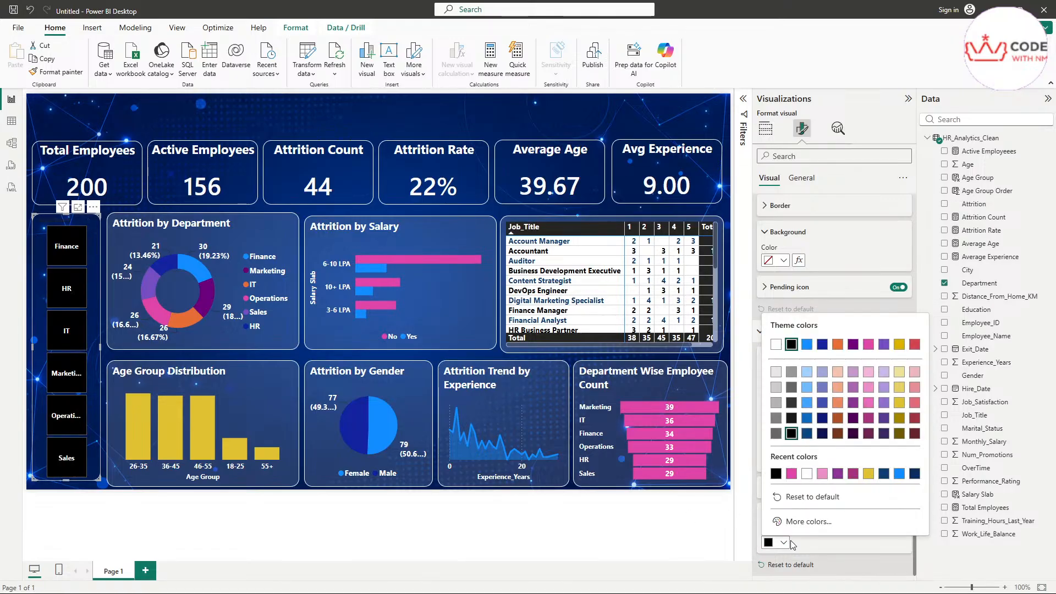
{"action": "left_click", "coordinate": [811, 525]}
{"action": "left_click_drag", "start_coordinate": [806, 501], "coordinate": [733, 502]}
{"action": "type", "text": "#09124F"}
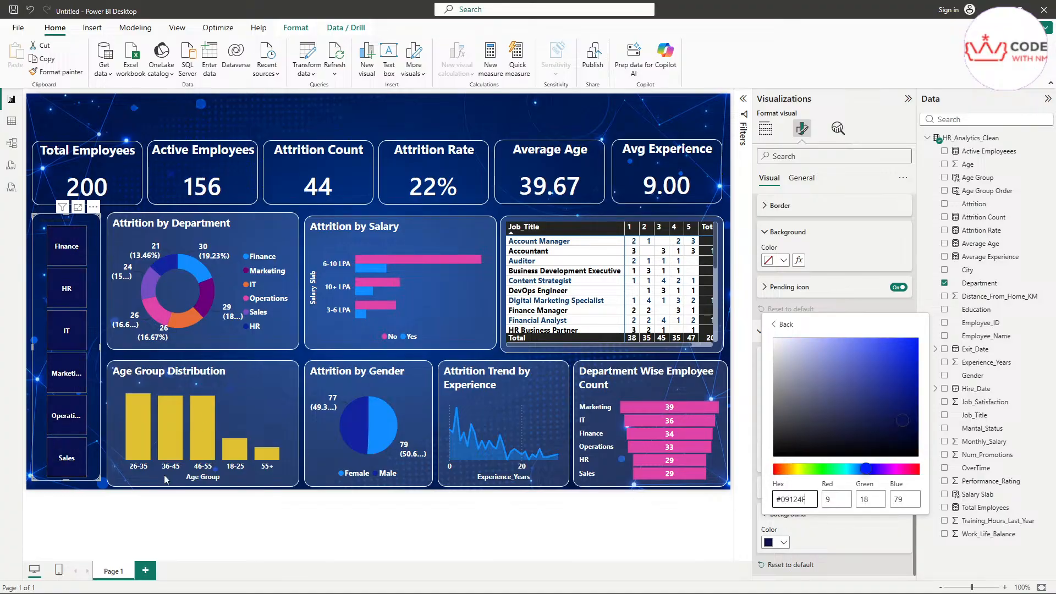
{"action": "left_click", "coordinate": [576, 532]}
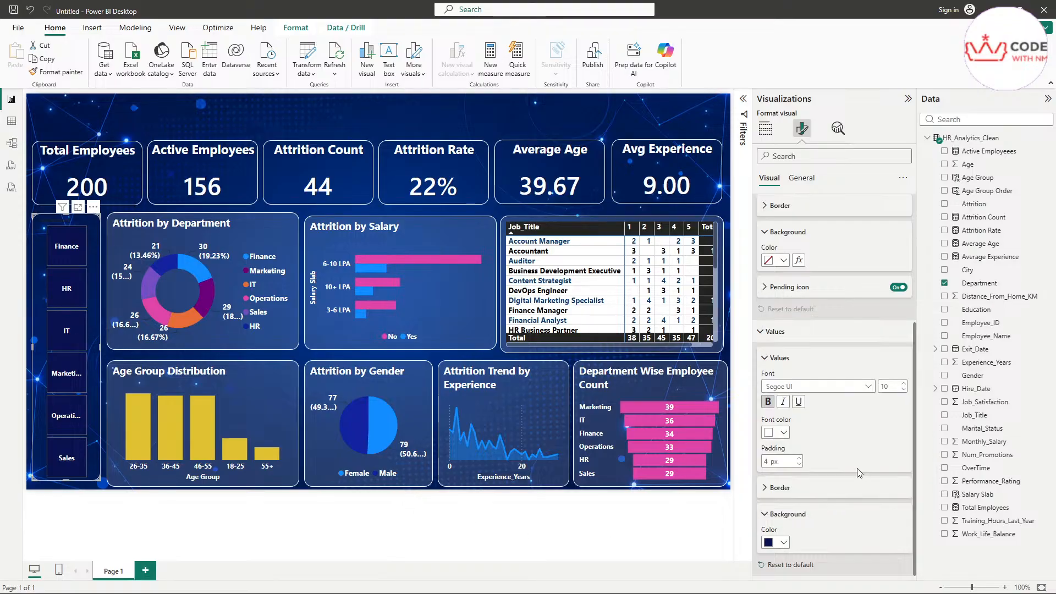
Step: Make the Department header white and bold, then filter to Finance (34 employees)
{"action": "scroll", "coordinate": [857, 468], "scroll_direction": "up", "scroll_amount": 5}
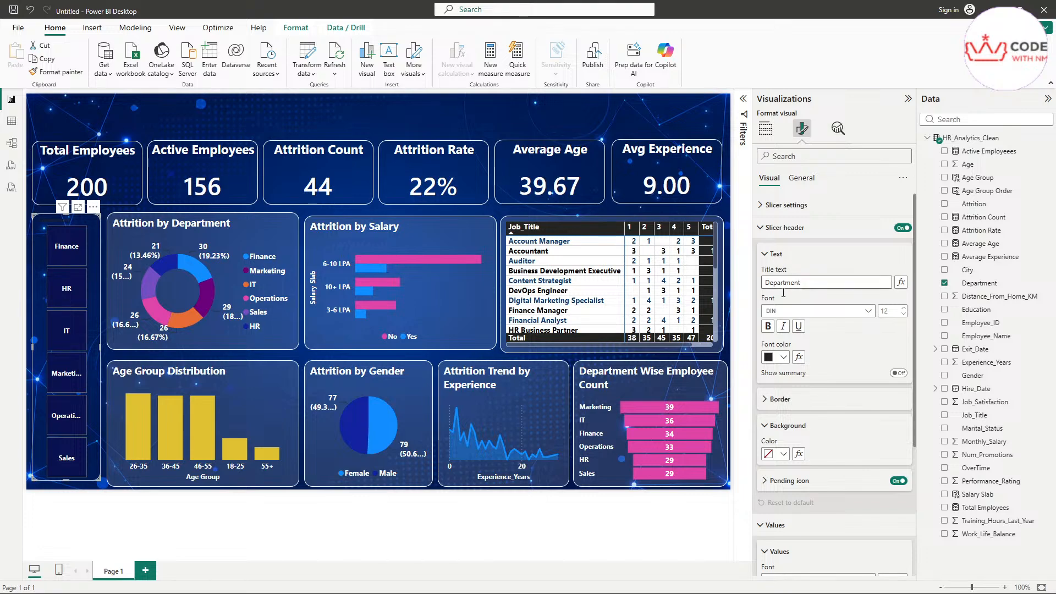
{"action": "left_click", "coordinate": [773, 362]}
{"action": "left_click", "coordinate": [780, 392]}
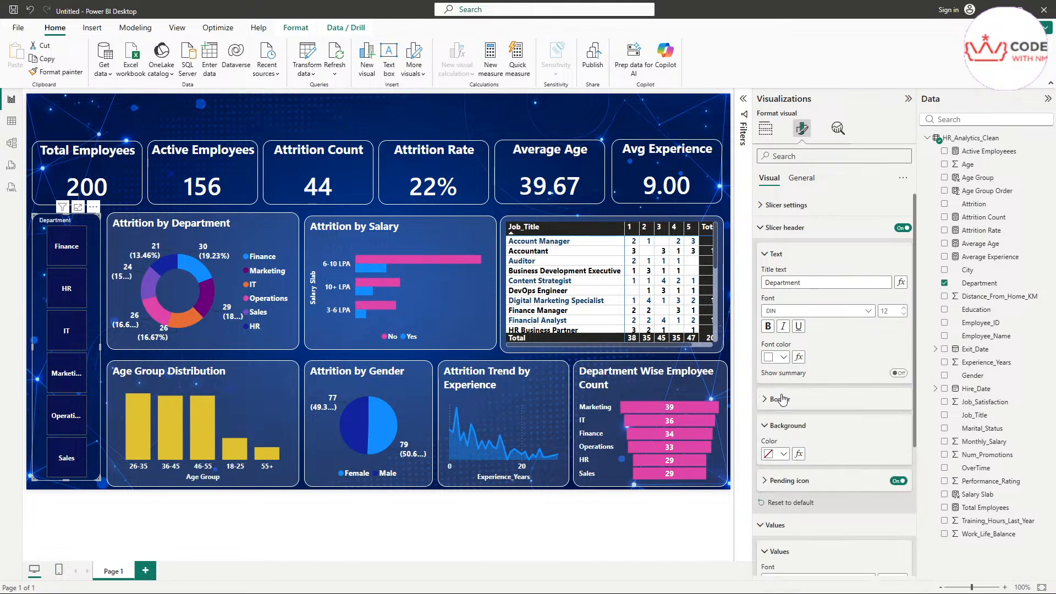
{"action": "left_click", "coordinate": [768, 326]}
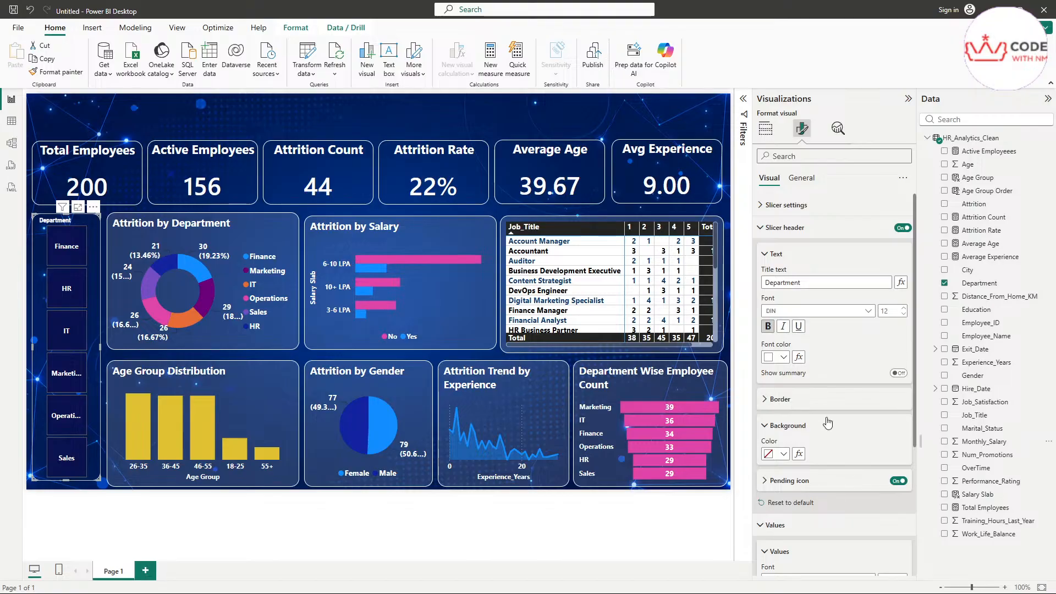
{"action": "left_click", "coordinate": [66, 246]}
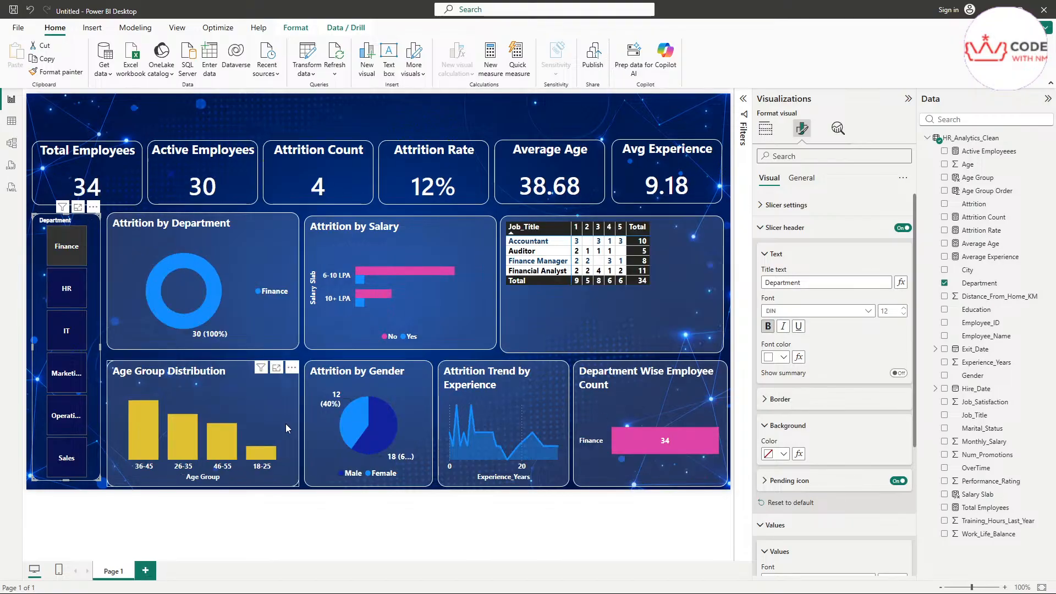
Step: Filter the report to IT and review it: 36 employees, 10 leaving, 28% attrition
{"action": "left_click", "coordinate": [64, 335]}
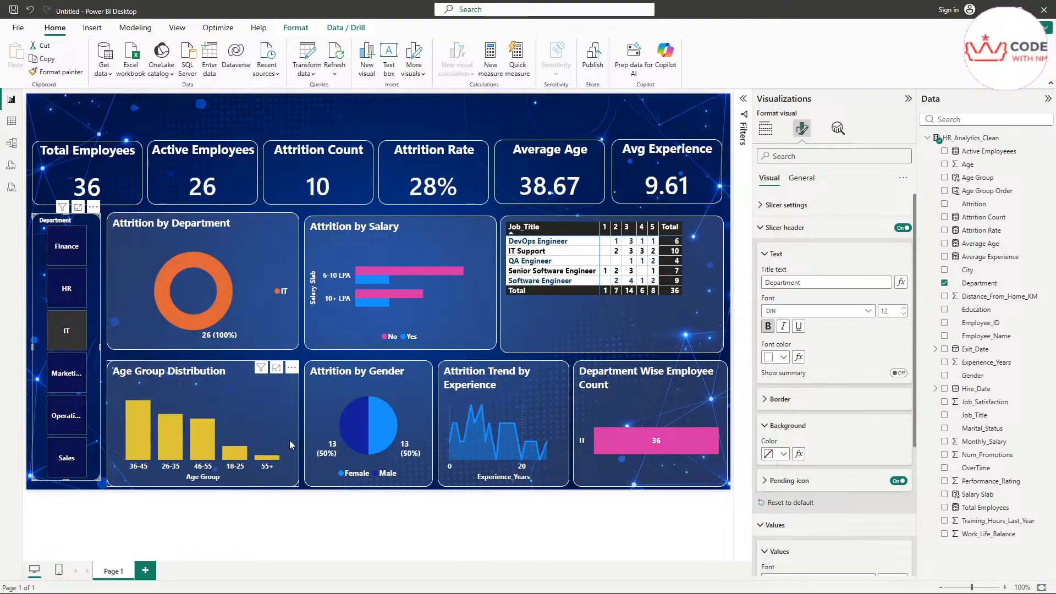
{"action": "scroll", "coordinate": [128, 468], "scroll_direction": "up", "scroll_amount": 2, "text": "ctrl"}
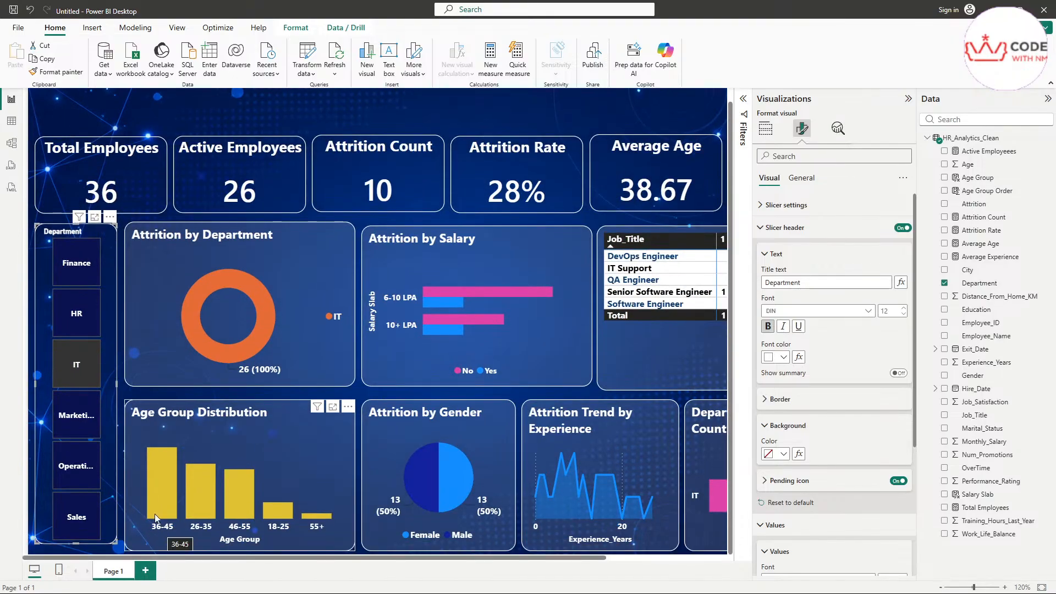
{"action": "mouse_move", "coordinate": [165, 483]}
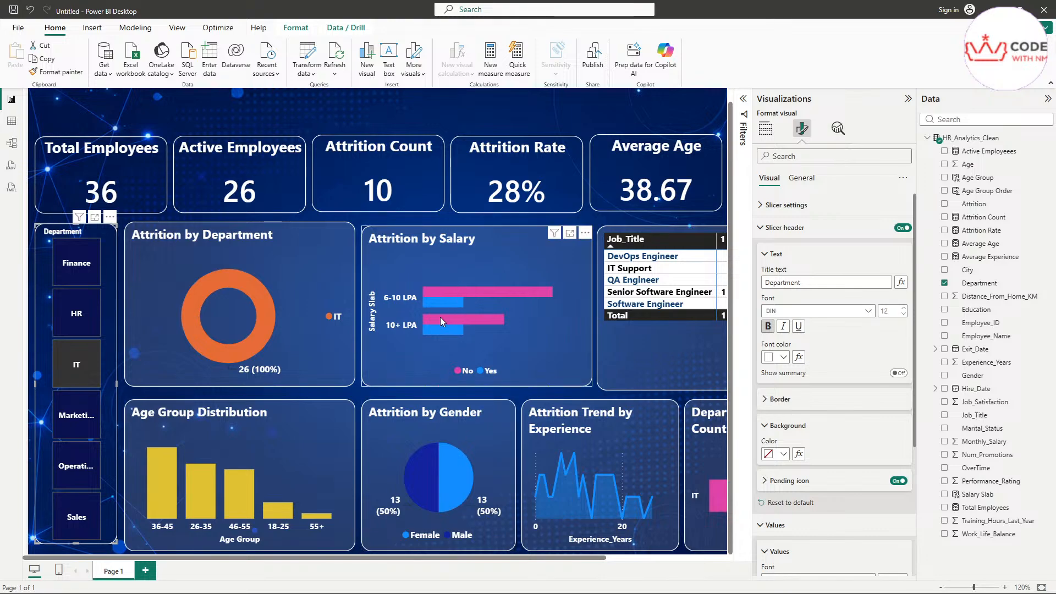
{"action": "mouse_move", "coordinate": [449, 319]}
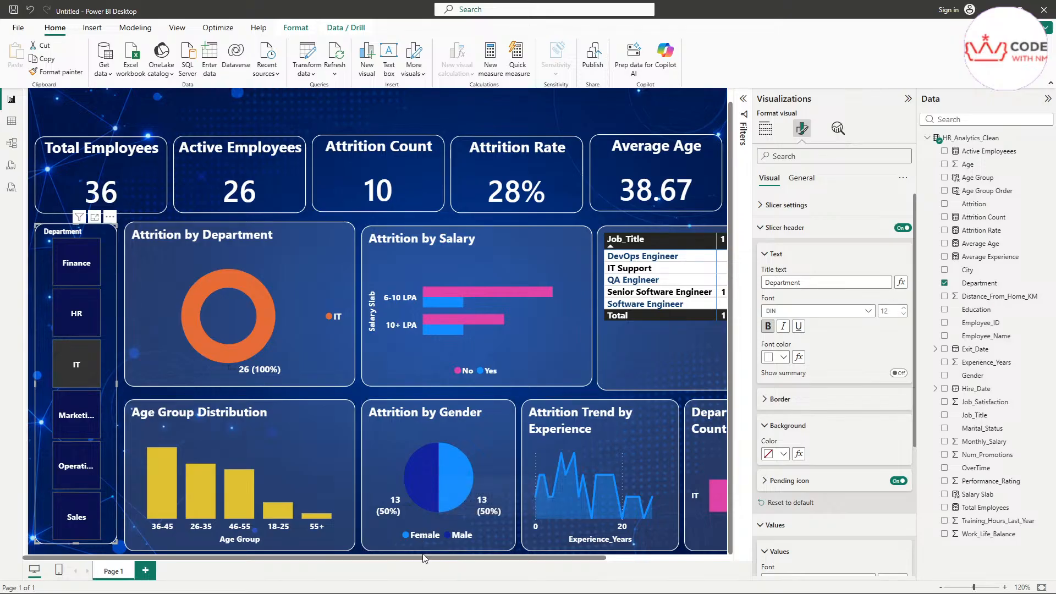
{"action": "left_click_drag", "start_coordinate": [425, 560], "coordinate": [532, 560]}
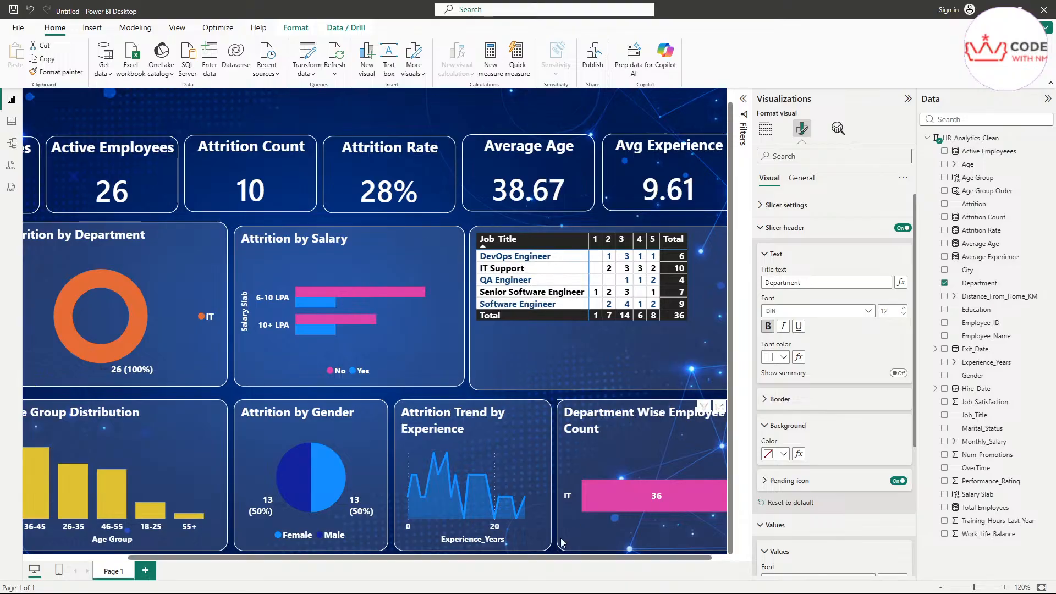
{"action": "left_click_drag", "start_coordinate": [568, 559], "coordinate": [462, 559]}
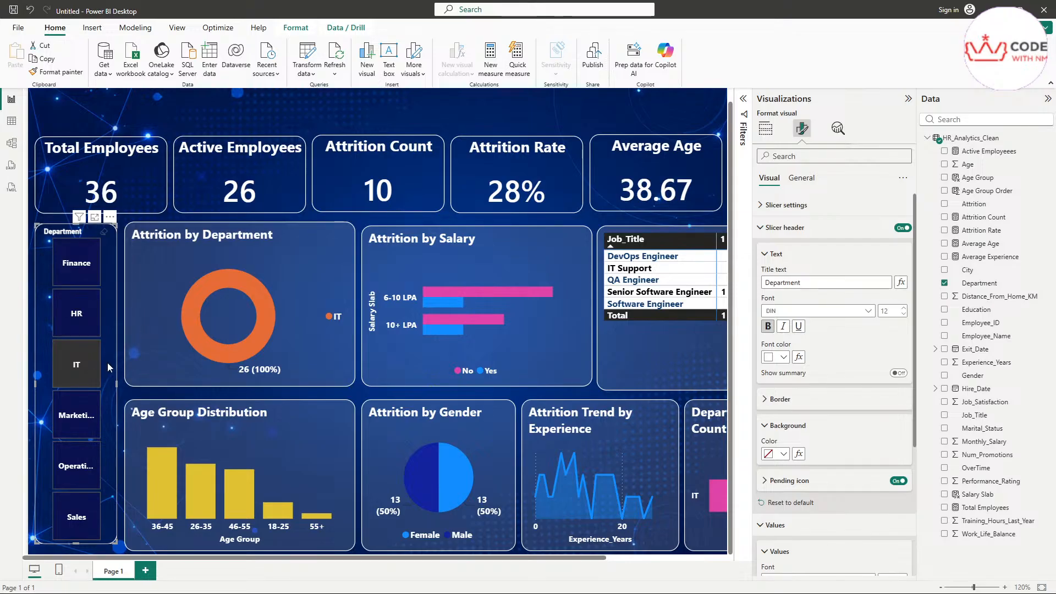
{"action": "scroll", "coordinate": [107, 362], "scroll_direction": "down", "scroll_amount": 1}
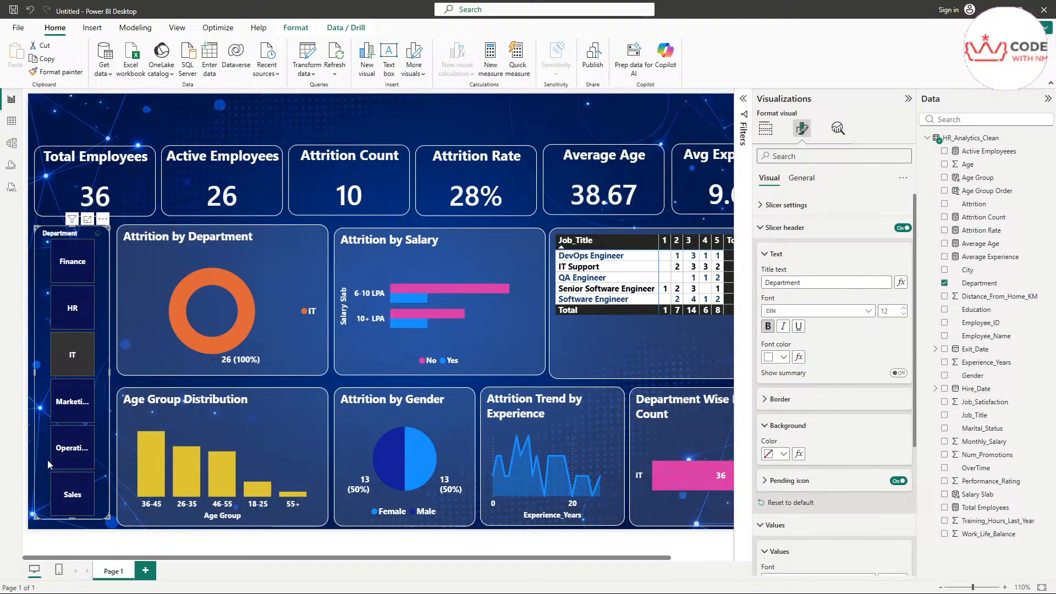
Step: Clear the IT filter, duplicate the Department slicer, and drag the copy to the top centre
{"action": "left_click", "coordinate": [72, 355]}
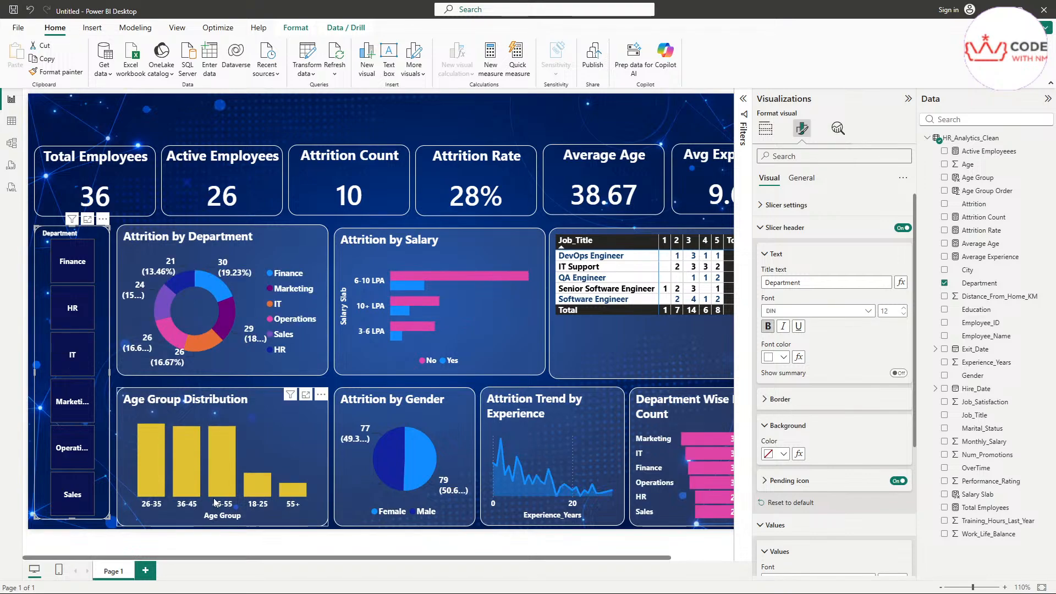
{"action": "key", "text": "ctrl+c"}
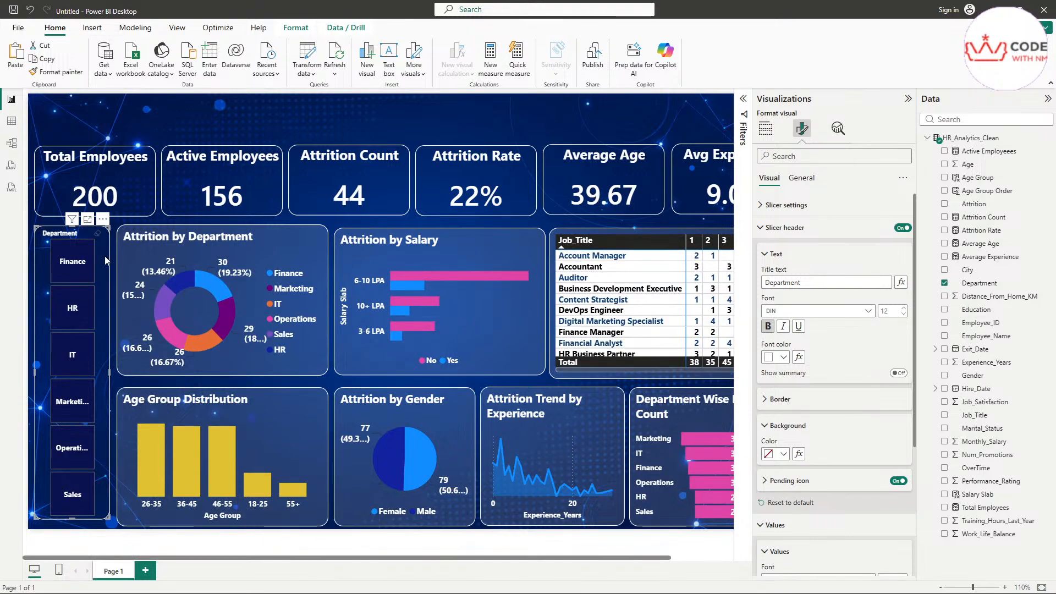
{"action": "key", "text": "ctrl+v"}
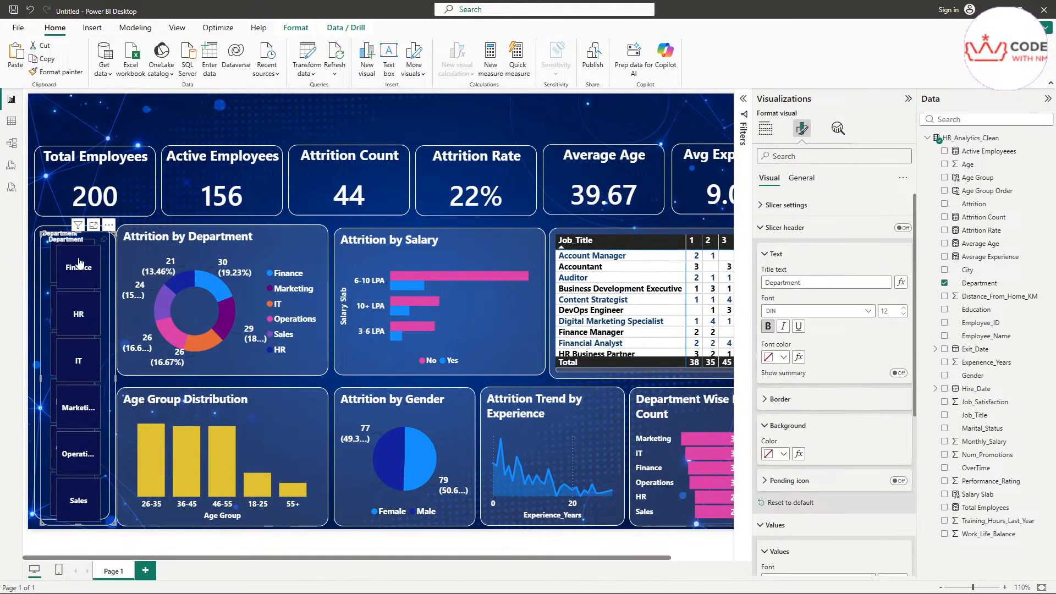
{"action": "left_click_drag", "start_coordinate": [110, 269], "coordinate": [554, 135]}
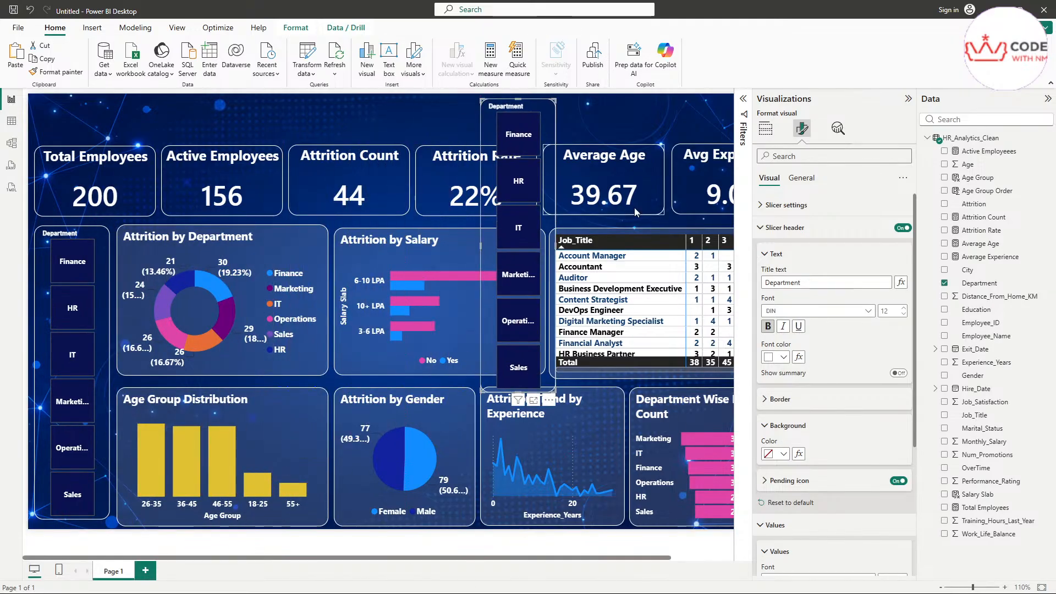
{"action": "scroll", "coordinate": [647, 275], "scroll_direction": "down", "scroll_amount": 2}
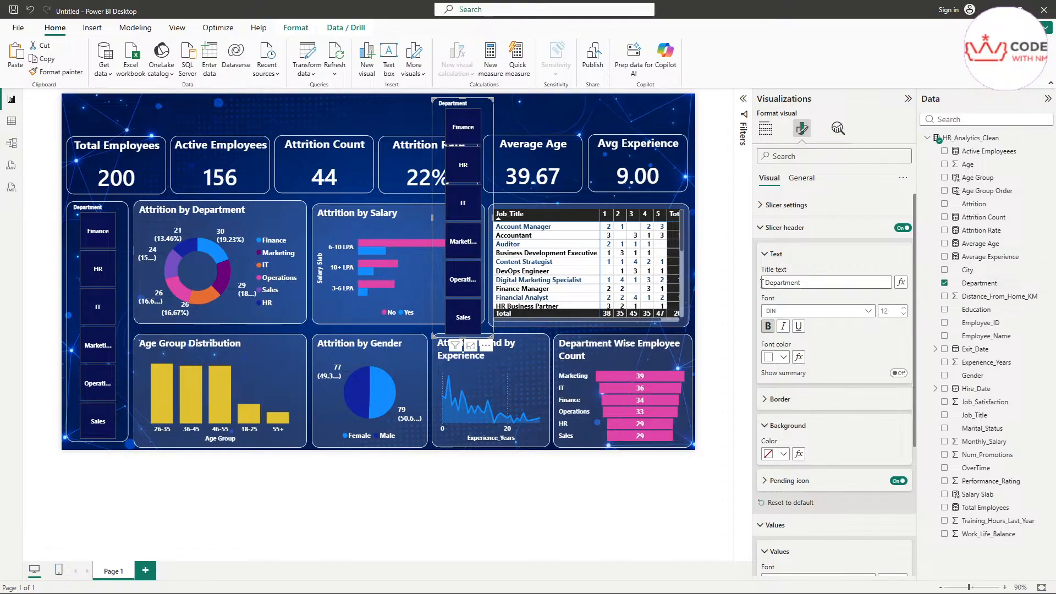
{"action": "left_click", "coordinate": [766, 128]}
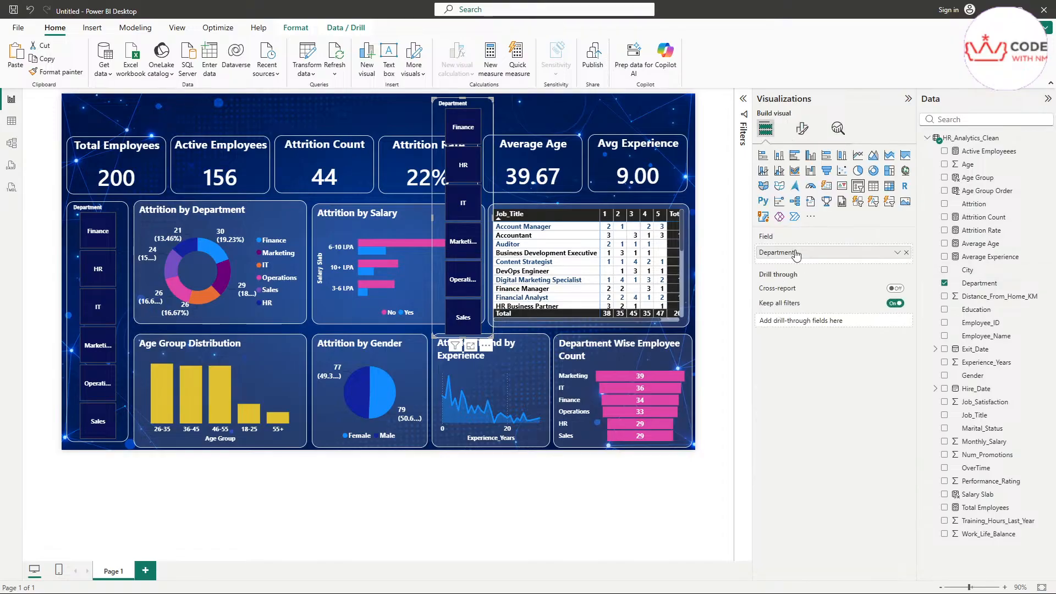
Step: Switch the duplicate slicer's field to Age Group and size it 68 high by 350 wide
{"action": "left_click", "coordinate": [908, 253]}
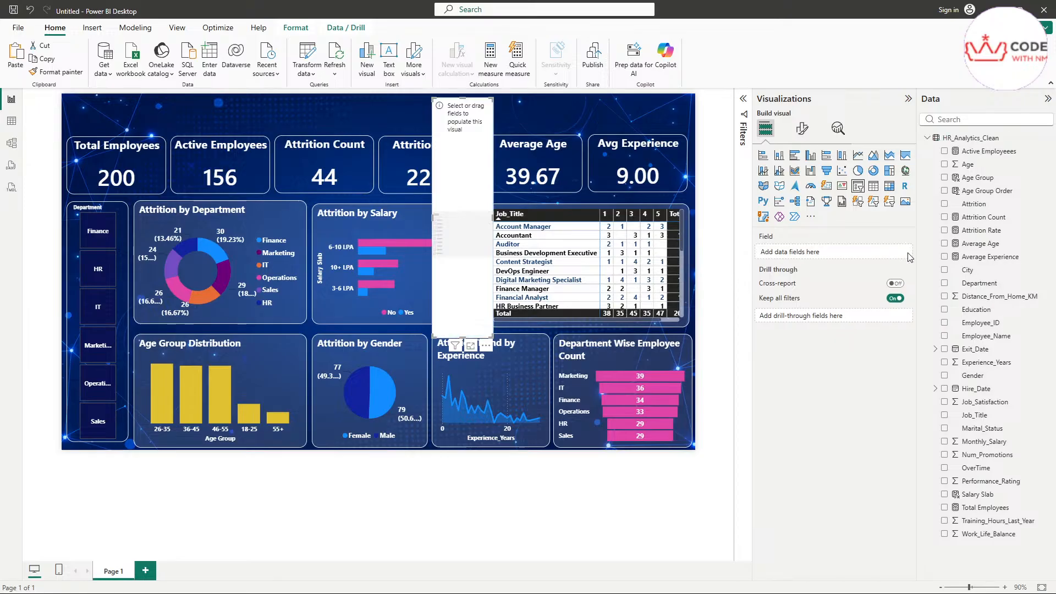
{"action": "left_click_drag", "start_coordinate": [973, 178], "coordinate": [781, 252]}
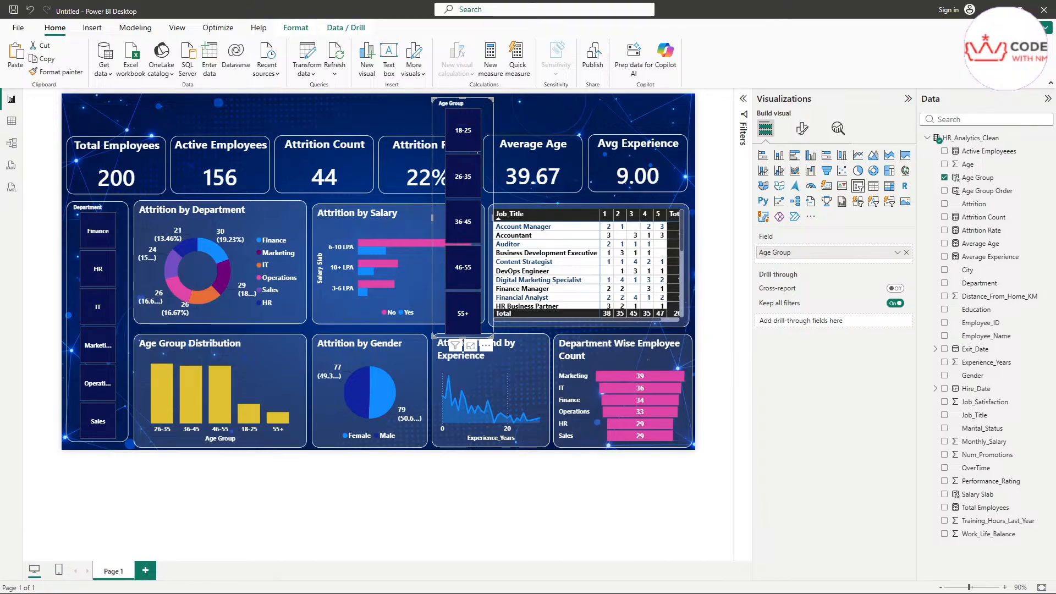
{"action": "left_click", "coordinate": [802, 128]}
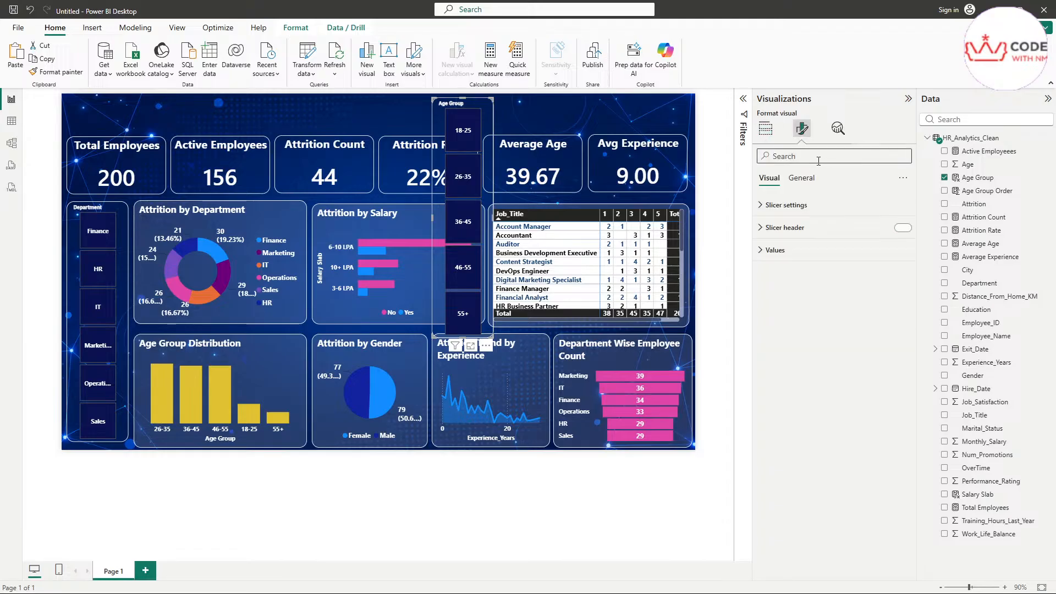
{"action": "left_click", "coordinate": [801, 178]}
{"action": "left_click", "coordinate": [781, 204]}
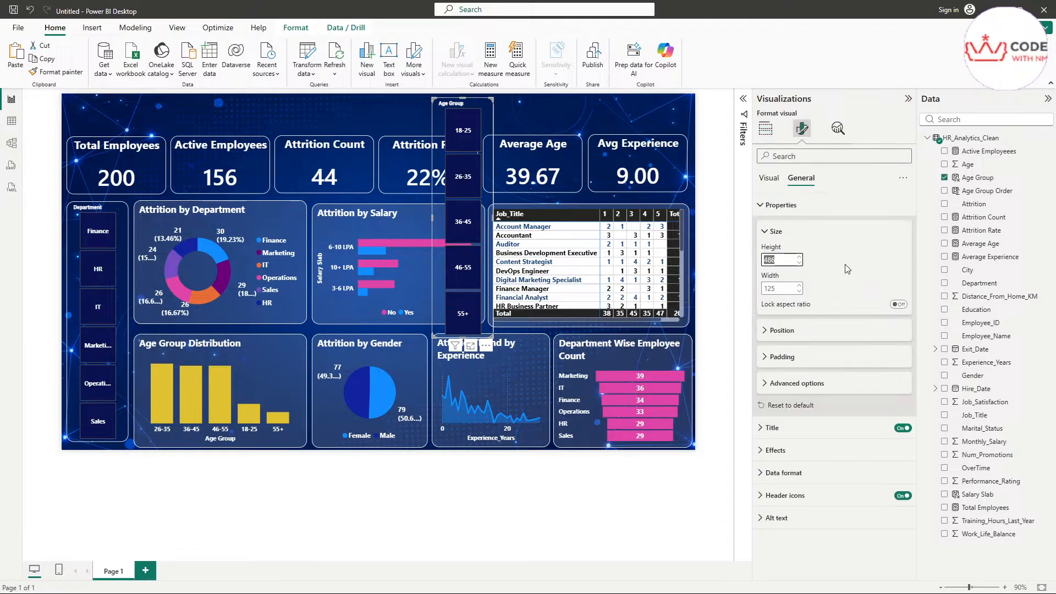
{"action": "type", "text": "68"}
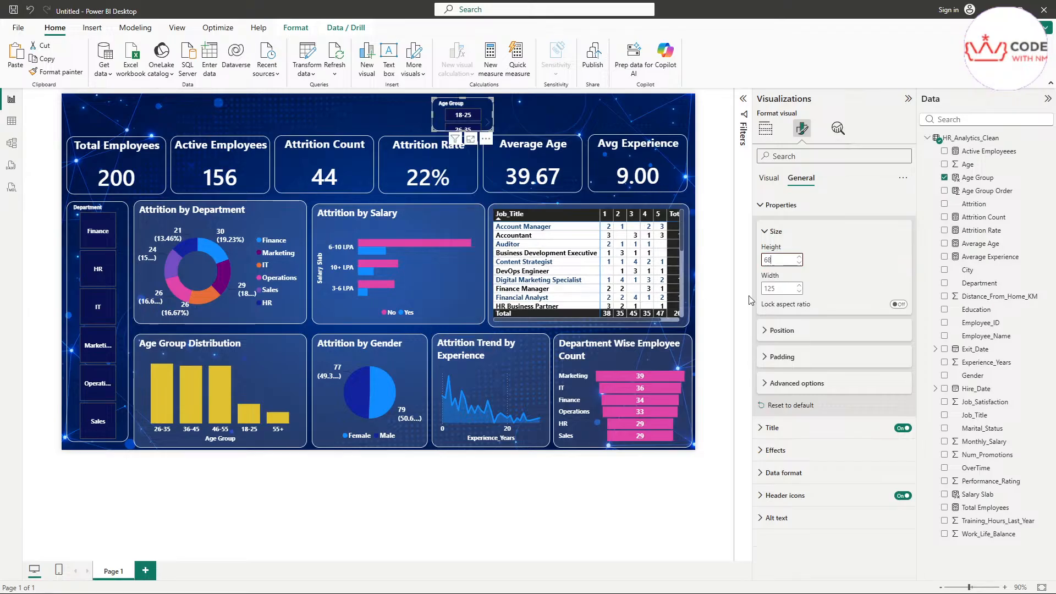
{"action": "double_click", "coordinate": [776, 289]}
{"action": "type", "text": "350"}
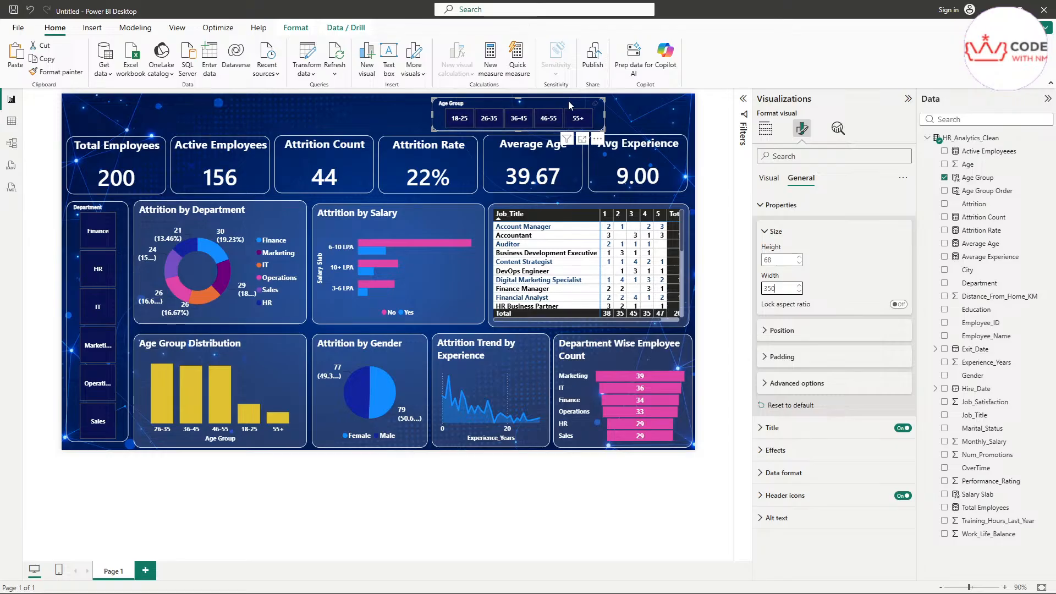
Step: Move the Age Group slicer to the top-right corner above the KPI cards
{"action": "left_click_drag", "start_coordinate": [569, 101], "coordinate": [650, 97]}
{"action": "scroll", "coordinate": [651, 167], "scroll_direction": "up", "scroll_amount": 5}
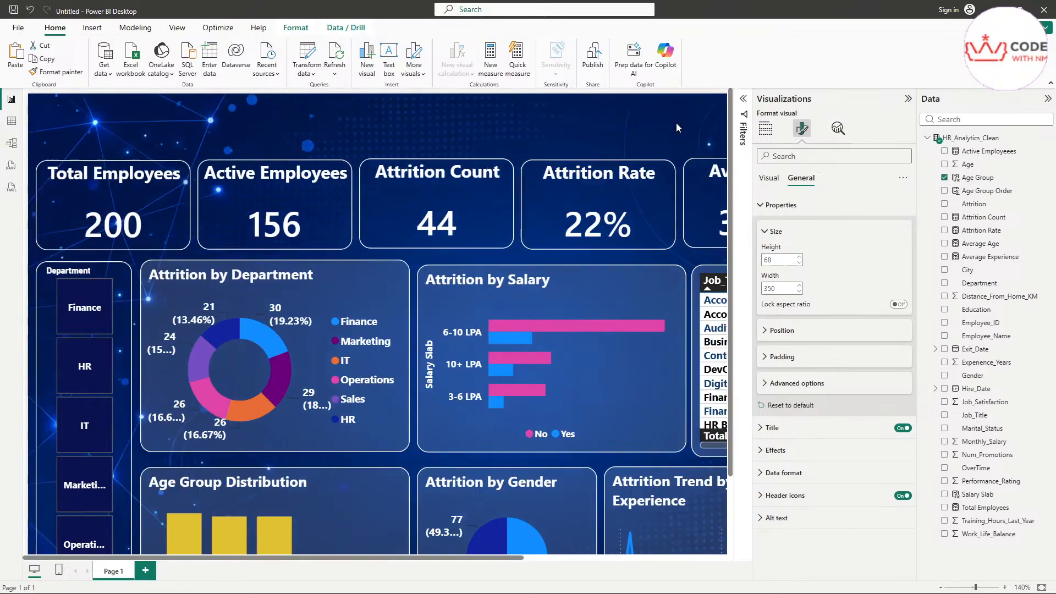
{"action": "left_click_drag", "start_coordinate": [504, 556], "coordinate": [688, 566]}
{"action": "scroll", "coordinate": [665, 102], "scroll_direction": "up", "scroll_amount": 1}
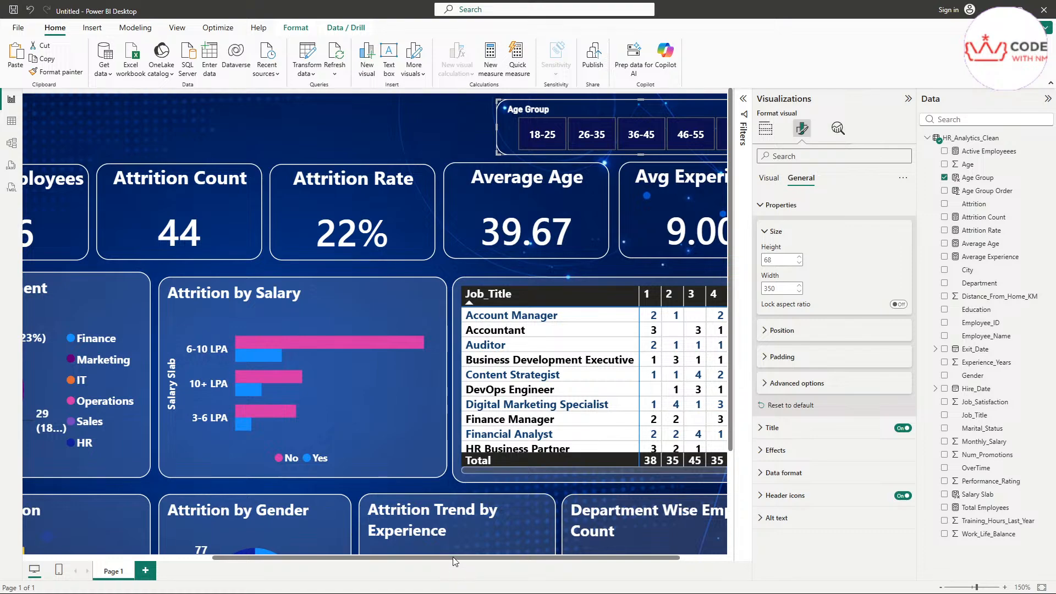
{"action": "left_click_drag", "start_coordinate": [453, 557], "coordinate": [501, 557]}
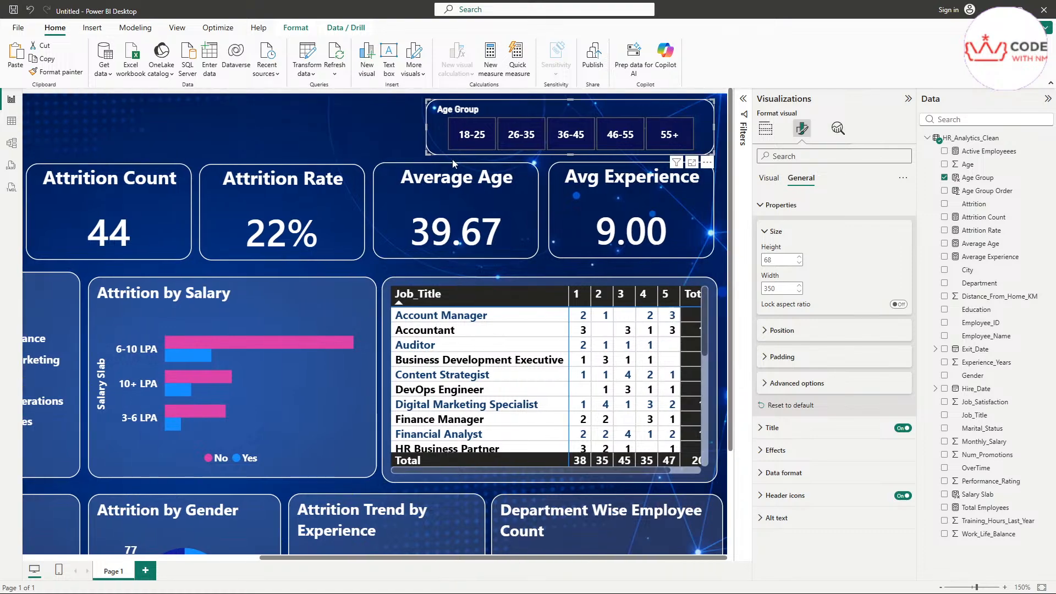
{"action": "left_click", "coordinate": [552, 179]}
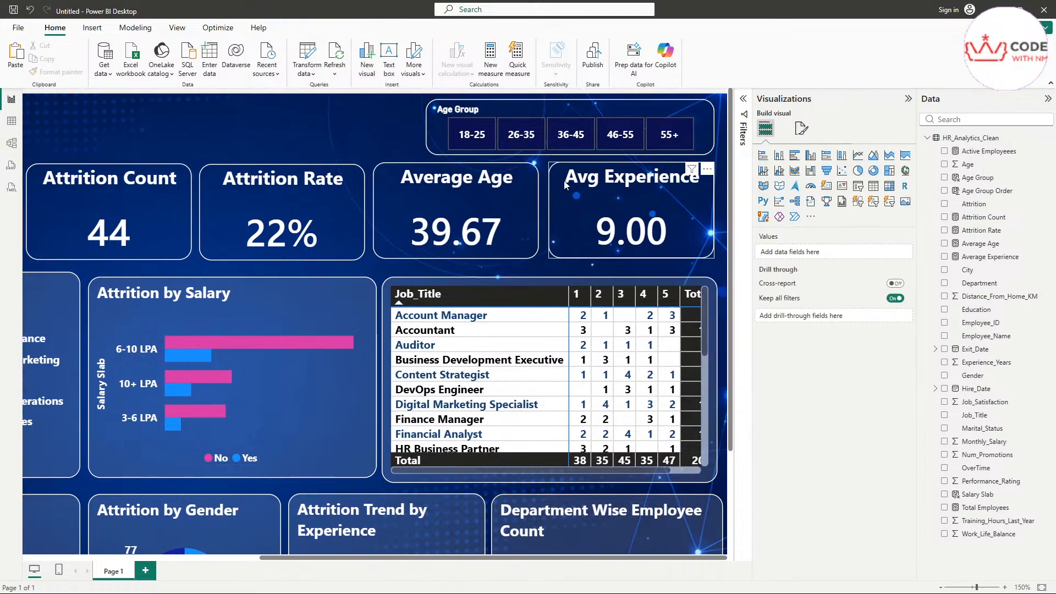
Step: Filter to ages 18-25 and verify: 19 employees, 26% attrition, average age 24.00
{"action": "left_click", "coordinate": [460, 136]}
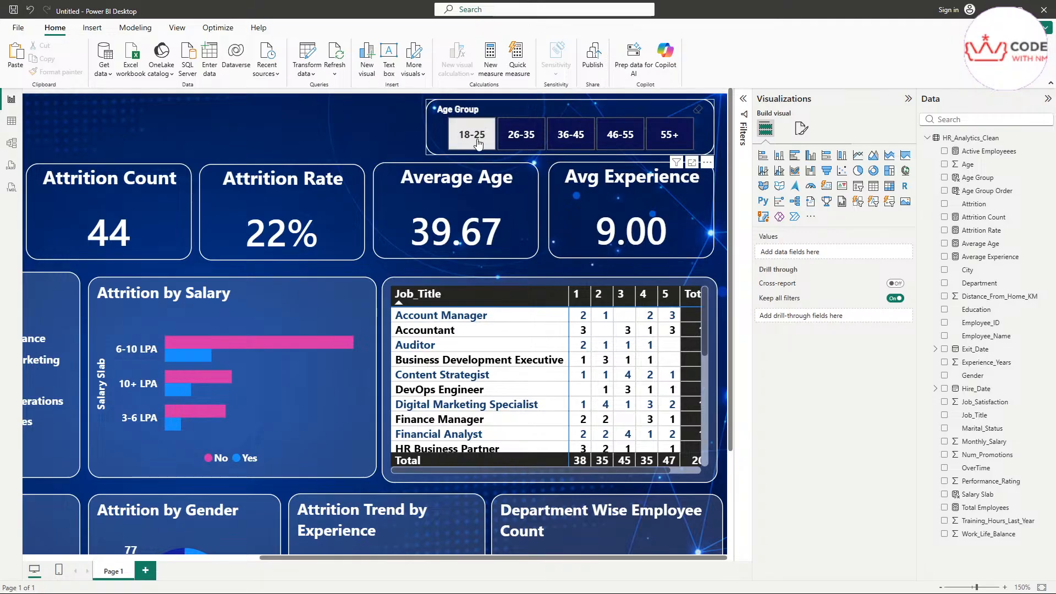
{"action": "scroll", "coordinate": [346, 352], "scroll_direction": "down", "scroll_amount": 1}
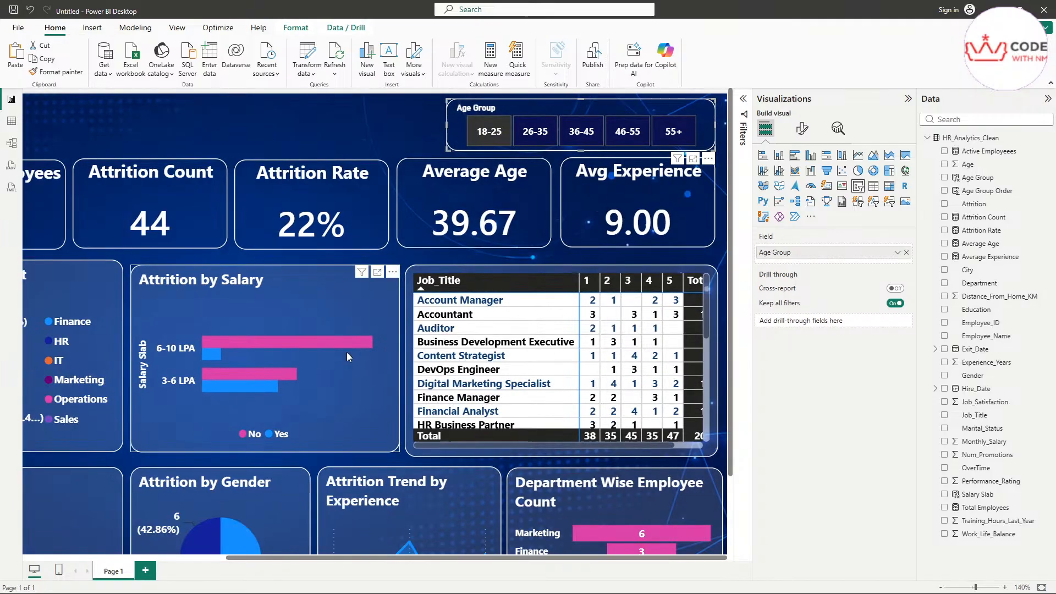
{"action": "scroll", "coordinate": [346, 352], "scroll_direction": "down", "scroll_amount": 4}
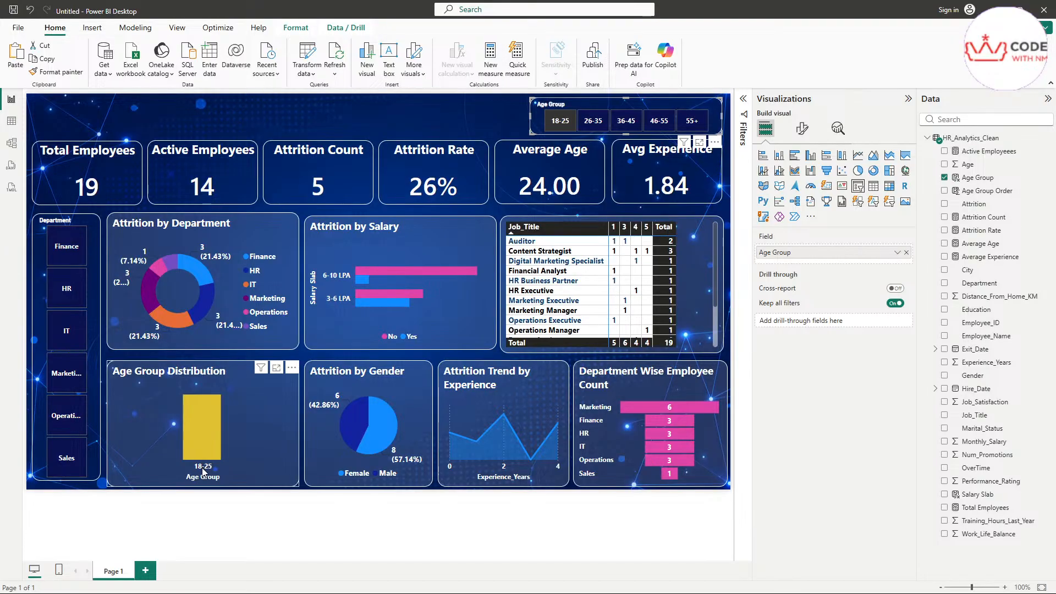
{"action": "scroll", "coordinate": [202, 468], "scroll_direction": "up", "scroll_amount": 1}
{"action": "mouse_move", "coordinate": [223, 465]}
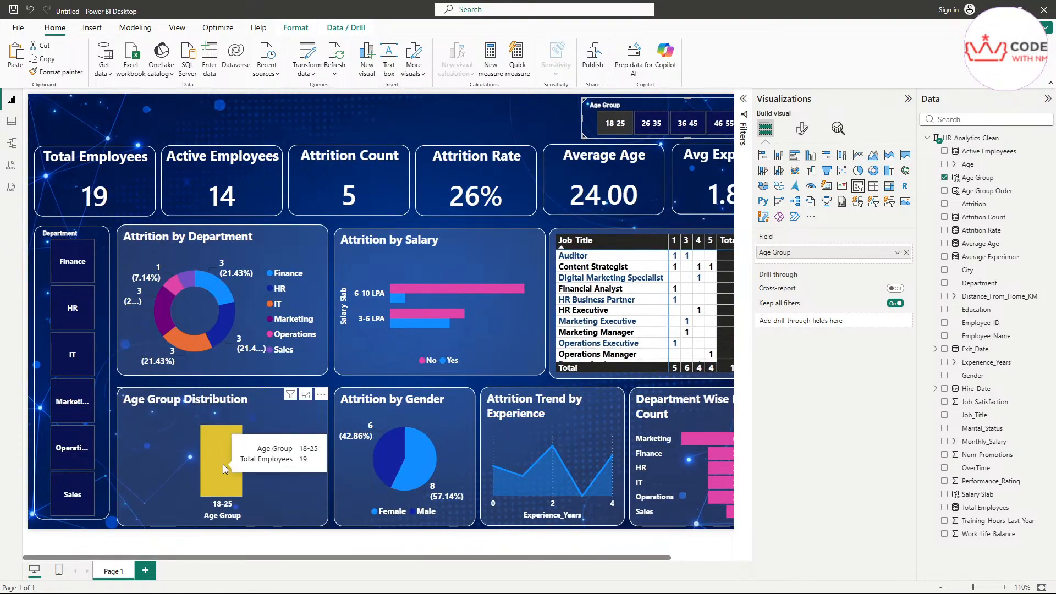
{"action": "scroll", "coordinate": [203, 423], "scroll_direction": "down", "scroll_amount": 1}
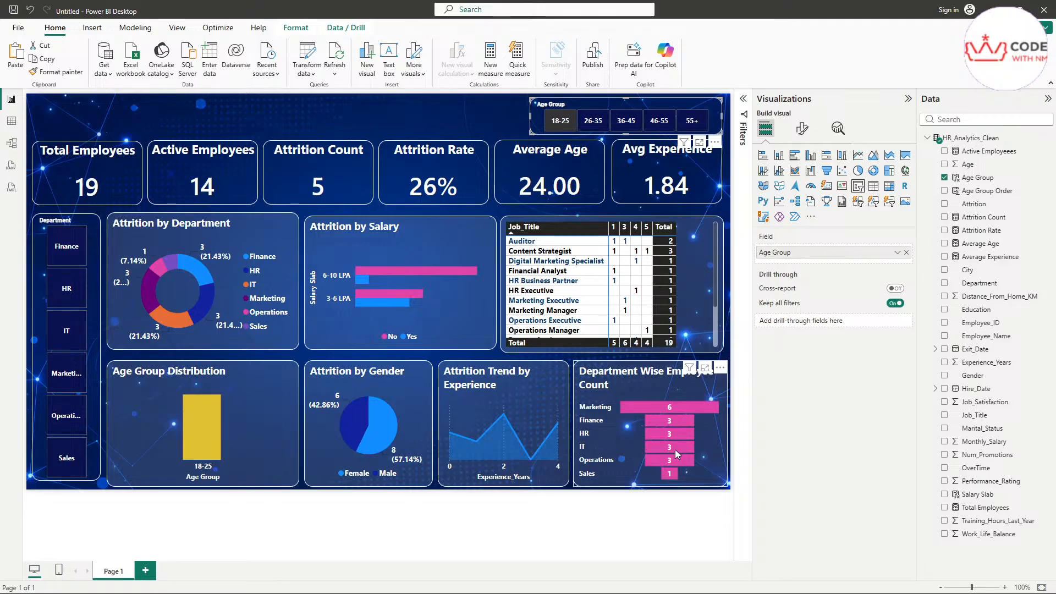
{"action": "mouse_move", "coordinate": [671, 473]}
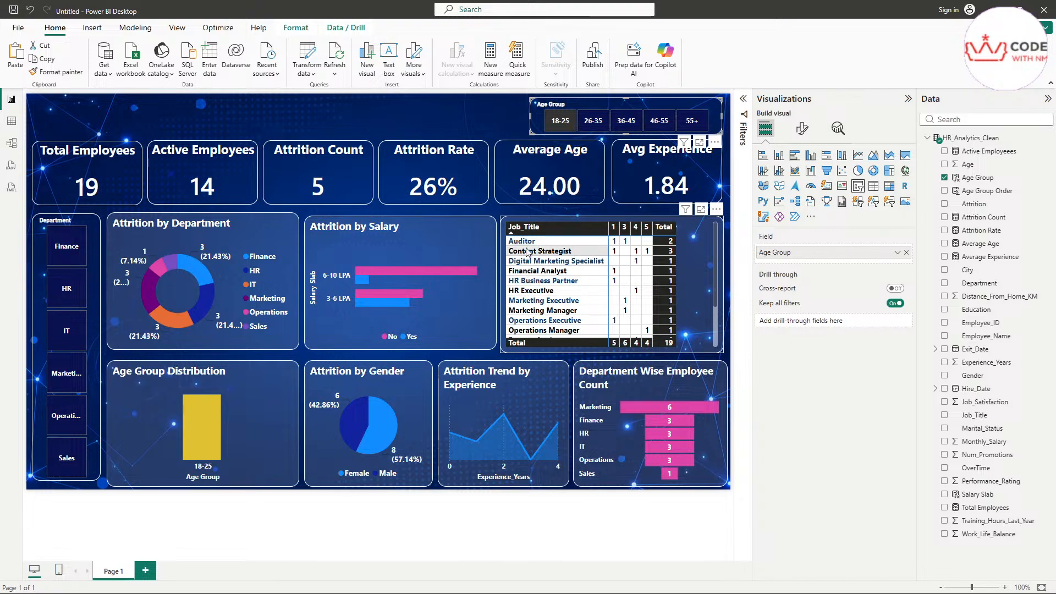
{"action": "scroll", "coordinate": [550, 322], "scroll_direction": "down", "scroll_amount": 2}
{"action": "scroll", "coordinate": [550, 321], "scroll_direction": "up", "scroll_amount": 2}
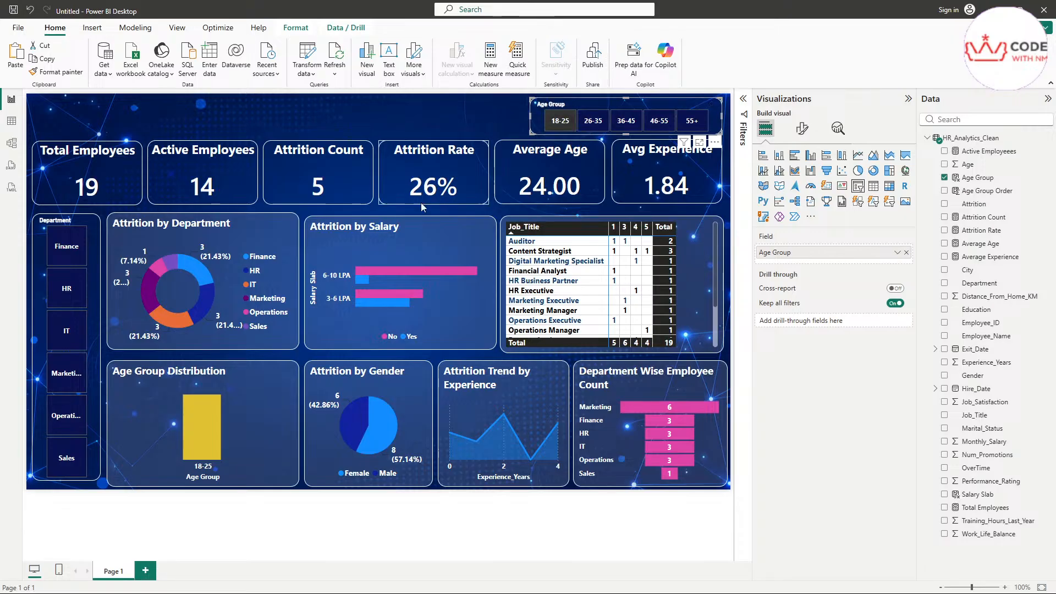
Step: Briefly check IT, then clear the IT and 18-25 filters to restore all 200 employees
{"action": "left_click", "coordinate": [61, 344]}
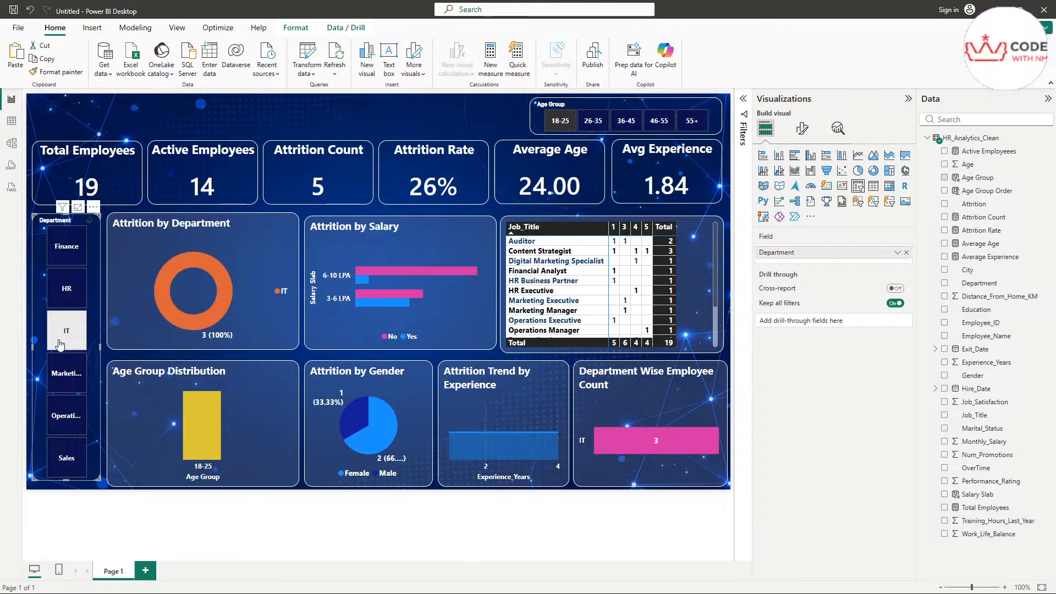
{"action": "mouse_move", "coordinate": [207, 426]}
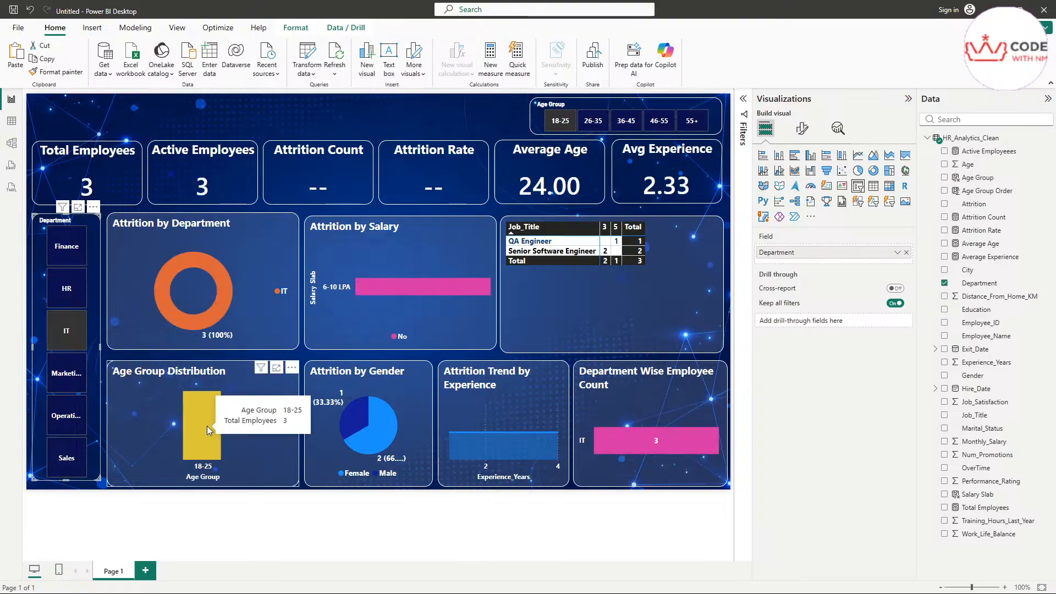
{"action": "mouse_move", "coordinate": [662, 447]}
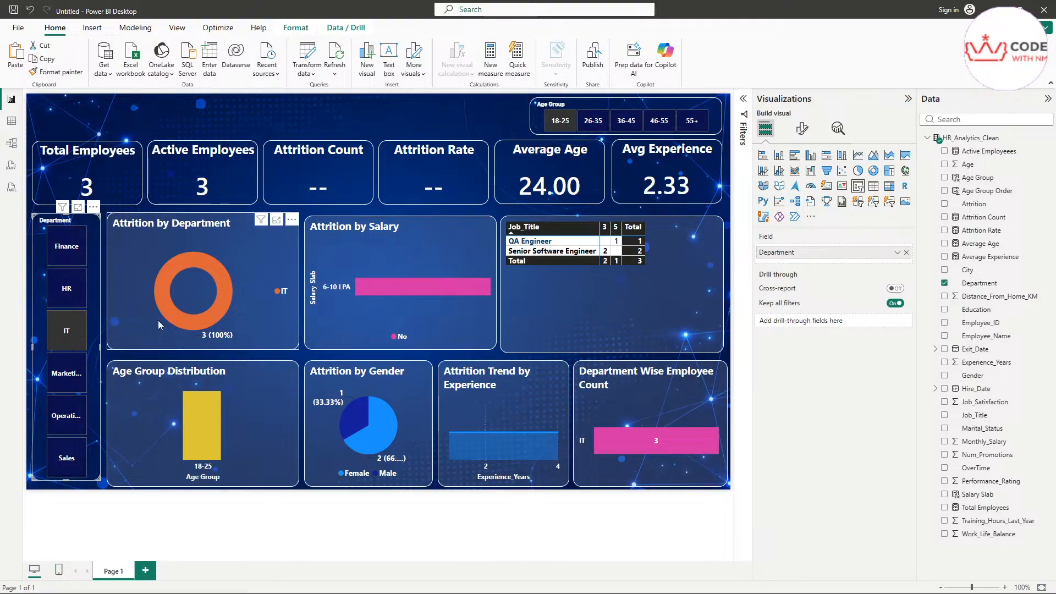
{"action": "left_click", "coordinate": [66, 330]}
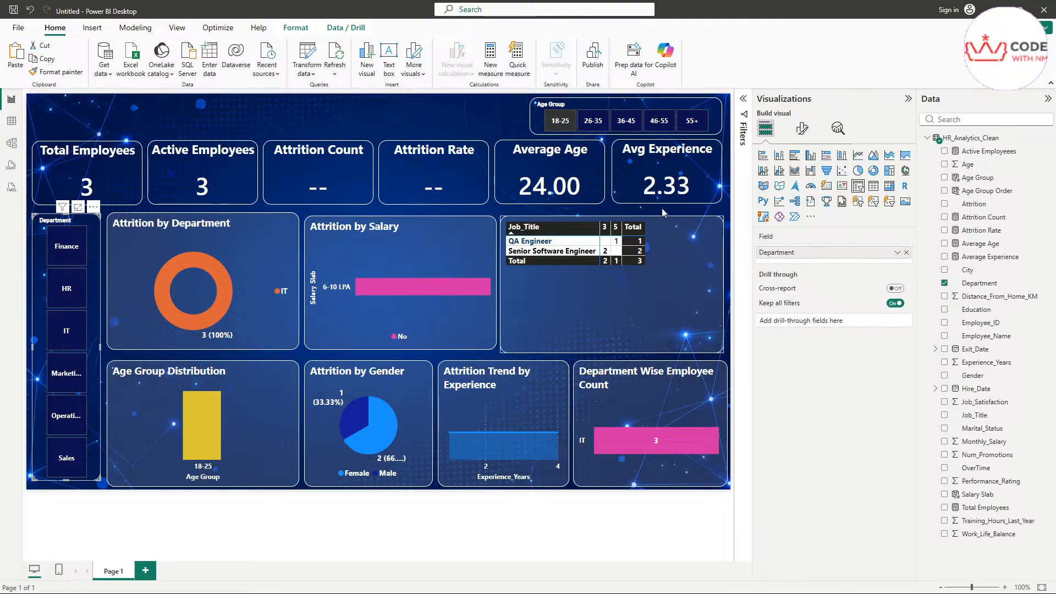
{"action": "left_click", "coordinate": [605, 108]}
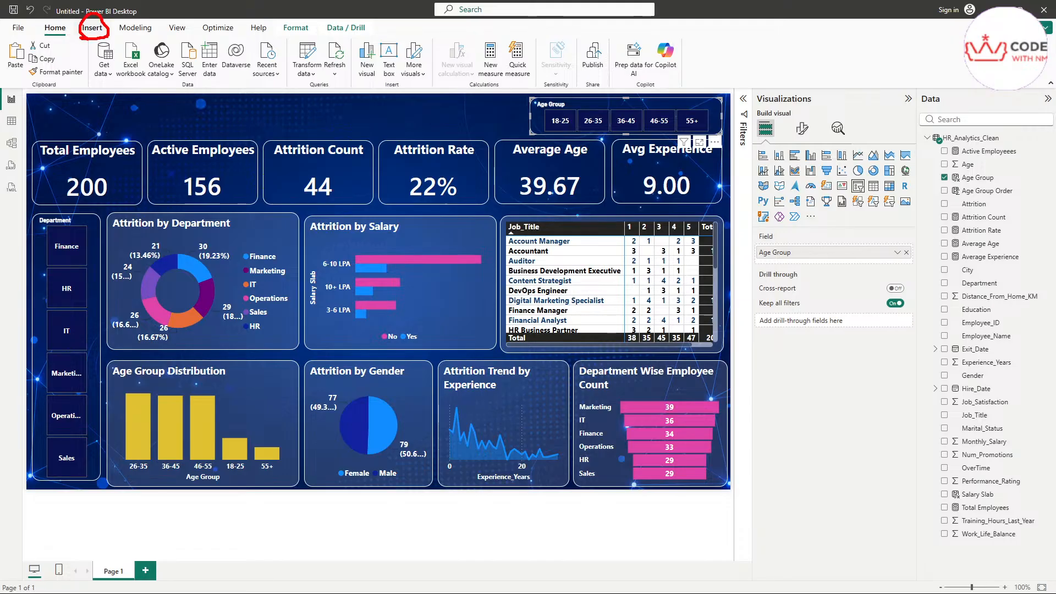
Step: Insert a blank text box for the dashboard title
{"action": "left_click", "coordinate": [92, 28]}
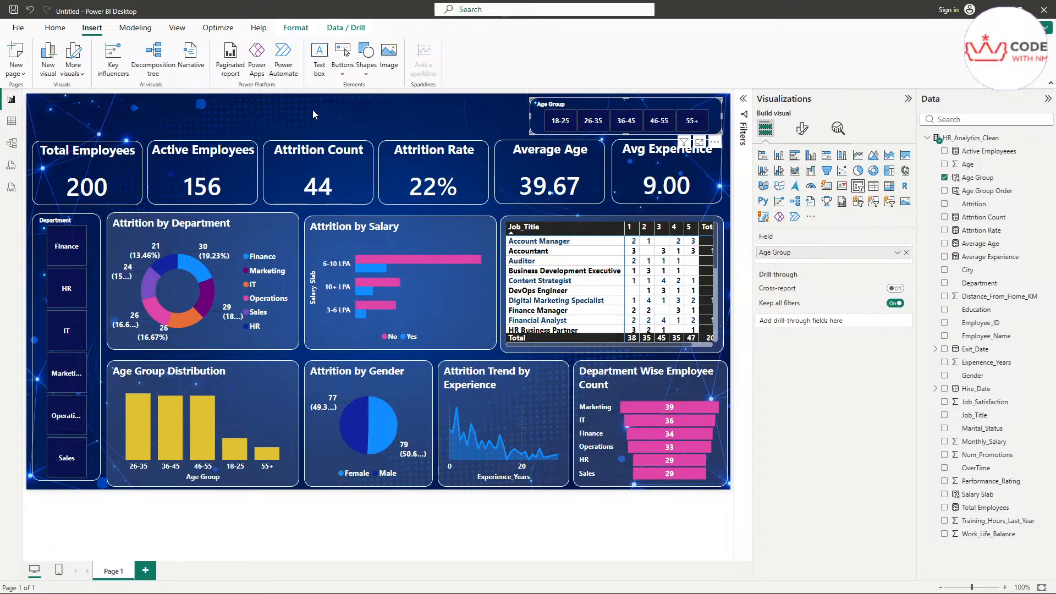
{"action": "left_click", "coordinate": [318, 68]}
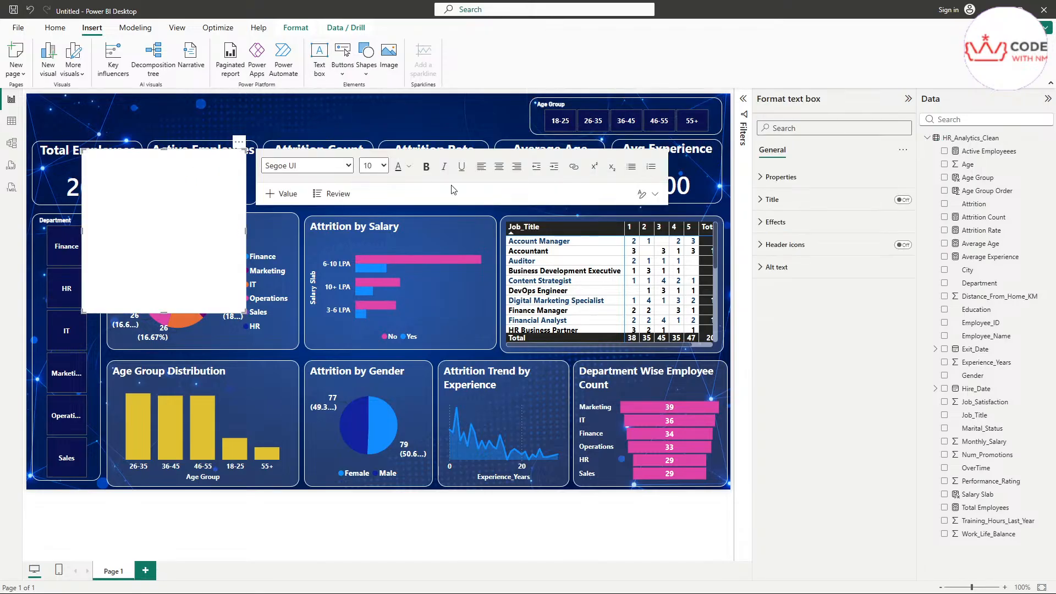
{"action": "left_click", "coordinate": [772, 200]}
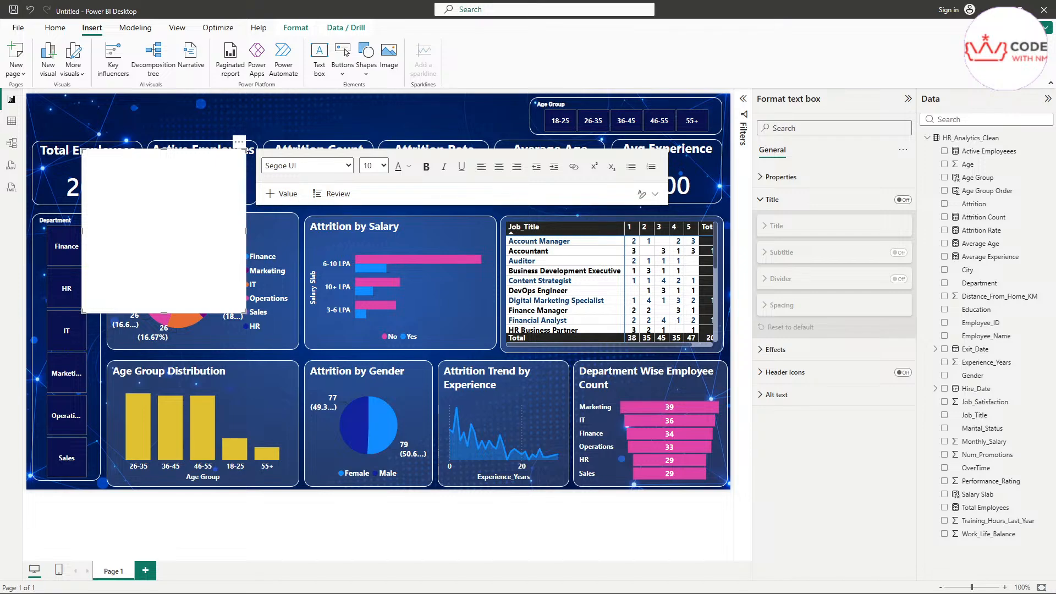
Step: Size the text box to height 85 and width 1180, then place the caret inside it
{"action": "left_click", "coordinate": [781, 176]}
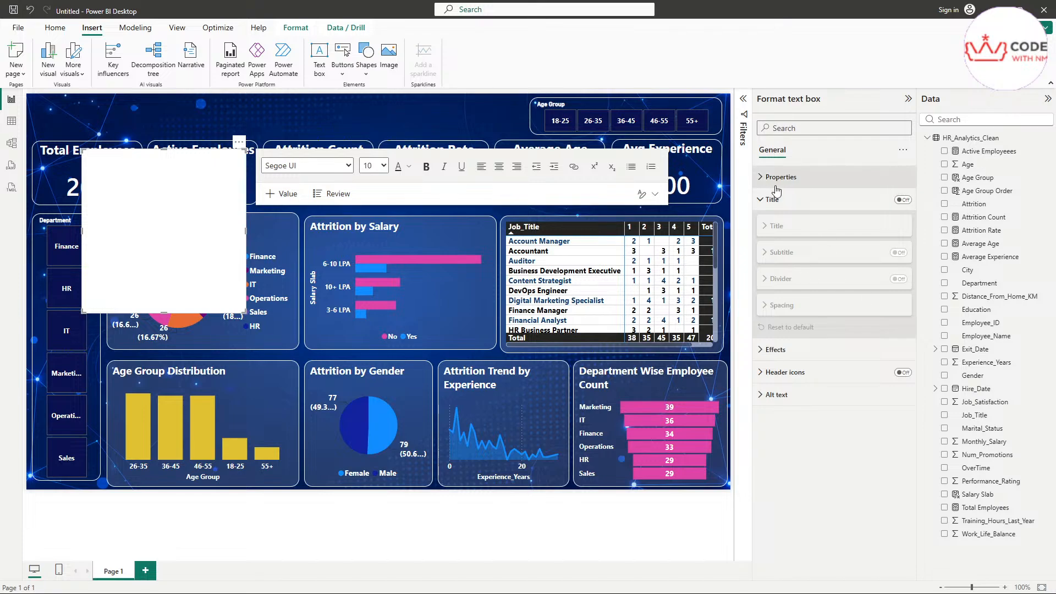
{"action": "left_click", "coordinate": [775, 203]}
{"action": "double_click", "coordinate": [784, 230]}
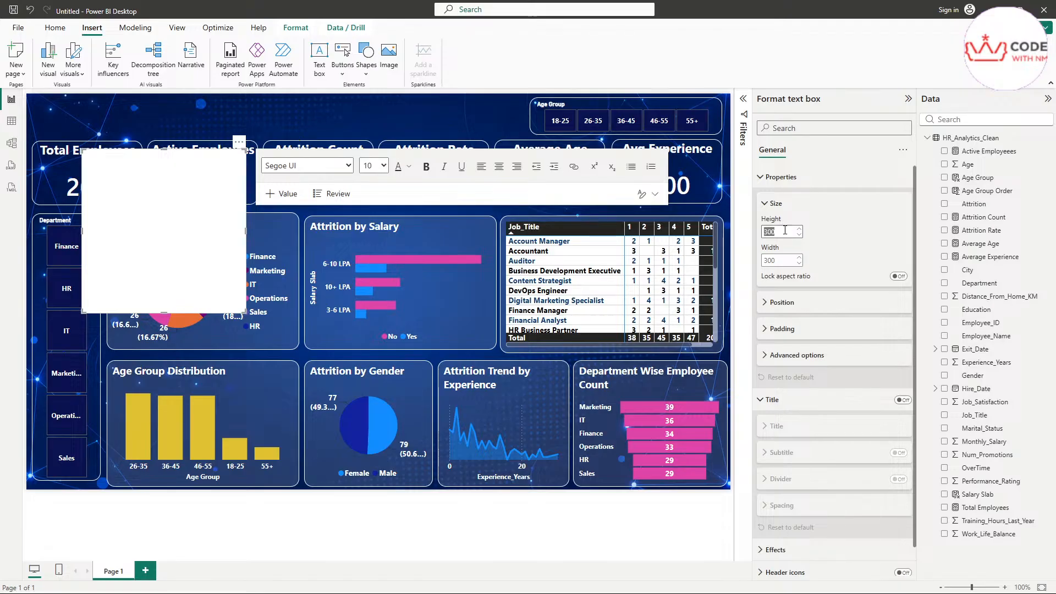
{"action": "type", "text": "85"}
{"action": "key", "text": "Return"}
{"action": "double_click", "coordinate": [778, 262]}
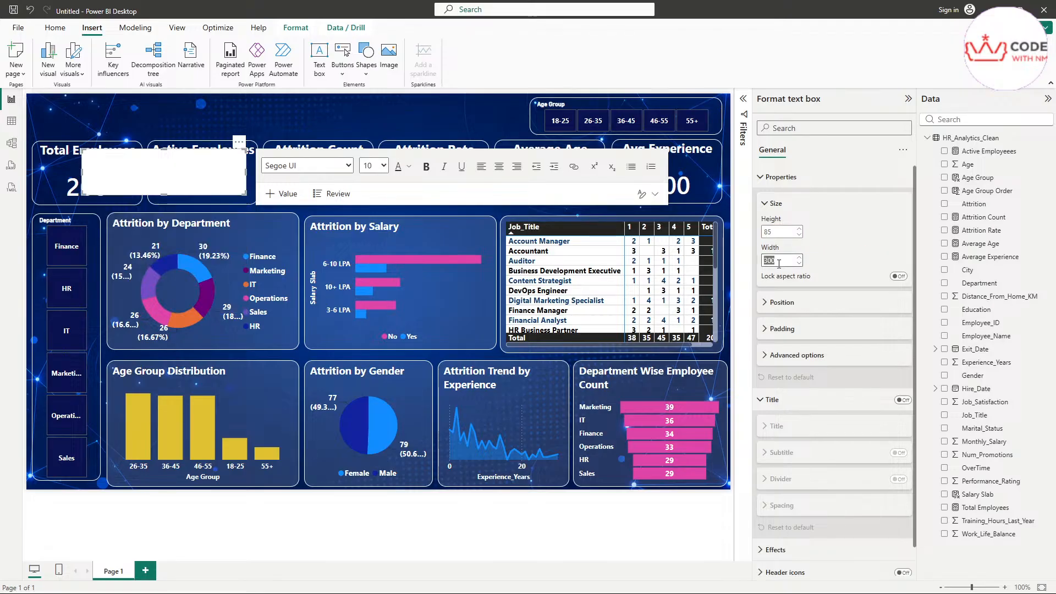
{"action": "type", "text": "1253"}
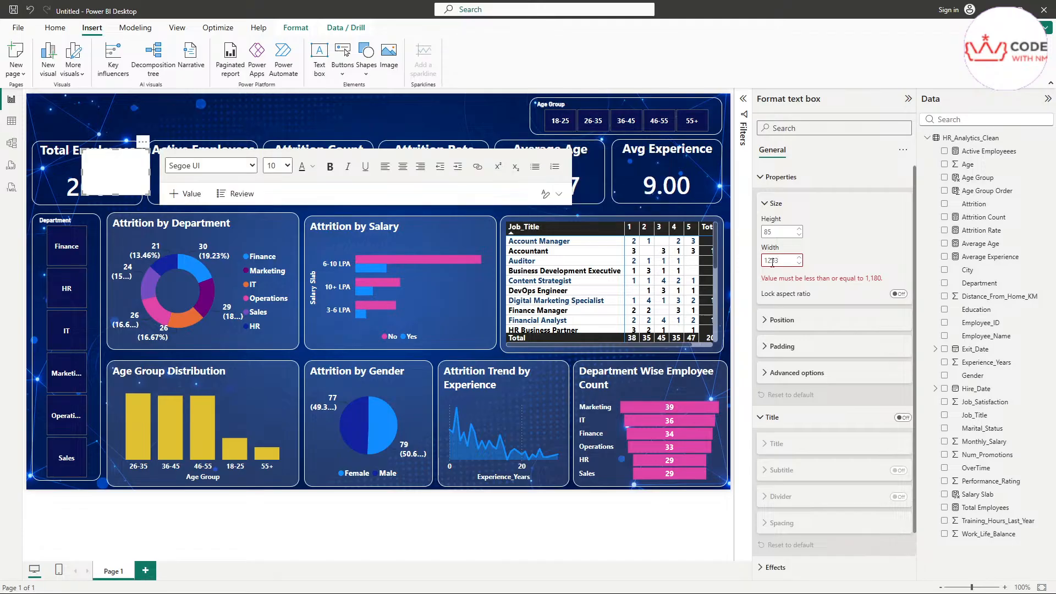
{"action": "left_click", "coordinate": [860, 237]}
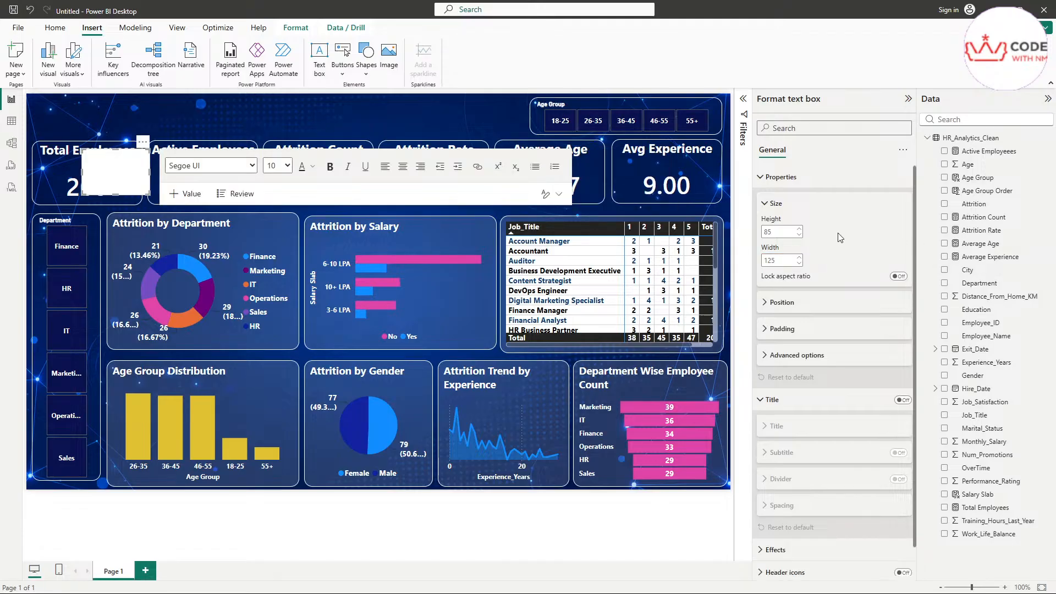
{"action": "left_click", "coordinate": [501, 185]}
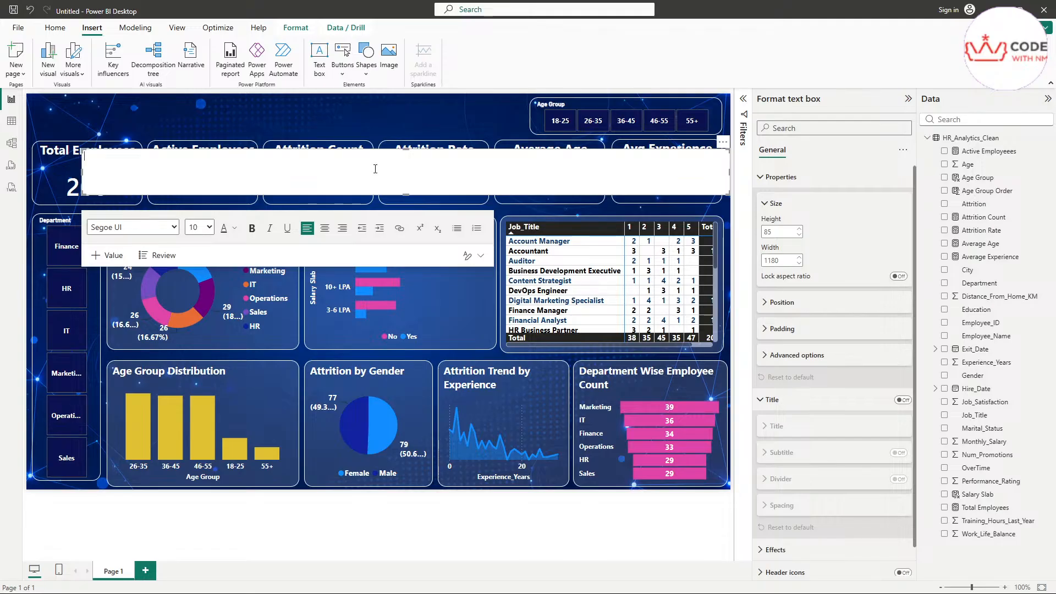
Step: Paste the title text into the text box and toggle the Properties and Title format sections
{"action": "key", "text": "ctrl+v"}
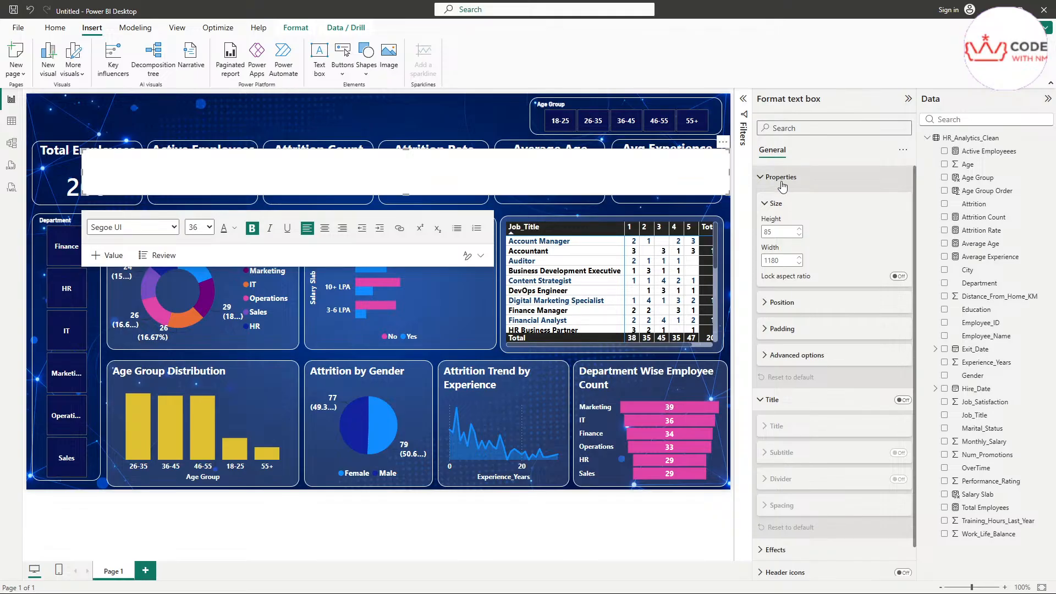
{"action": "left_click", "coordinate": [799, 177]}
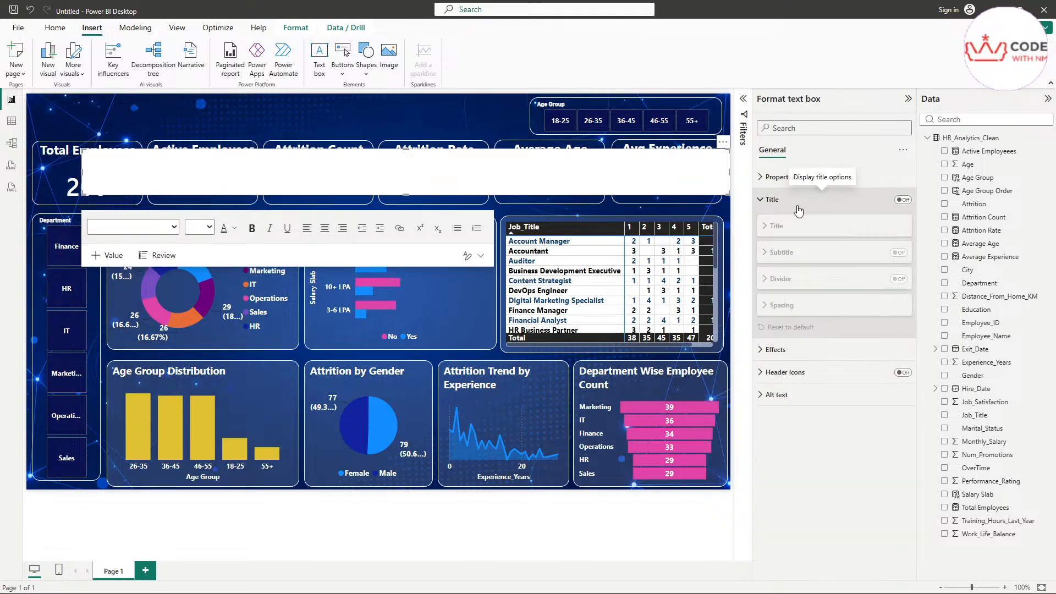
{"action": "left_click", "coordinate": [795, 203]}
{"action": "left_click", "coordinate": [791, 179]}
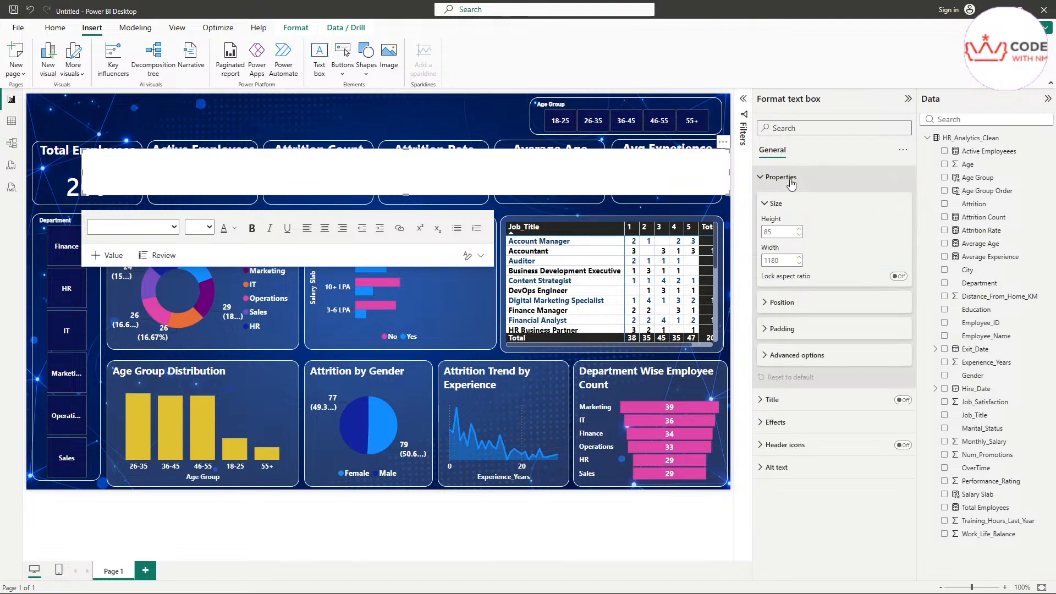
{"action": "left_click", "coordinate": [580, 179]}
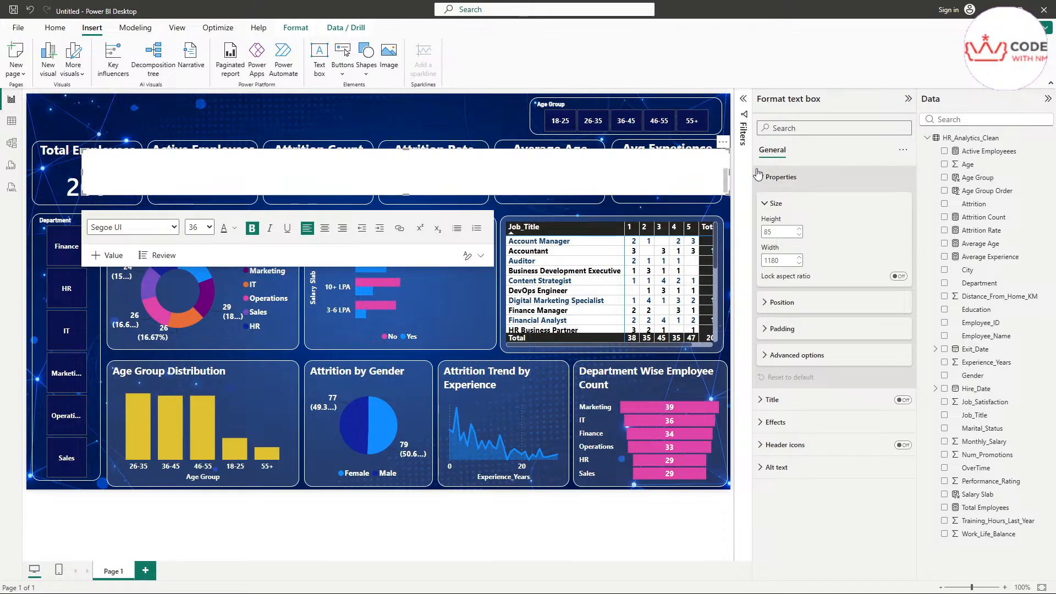
{"action": "left_click", "coordinate": [777, 178]}
Step: Set the text box background transparency to 100% and paste the title text
{"action": "left_click", "coordinate": [776, 221]}
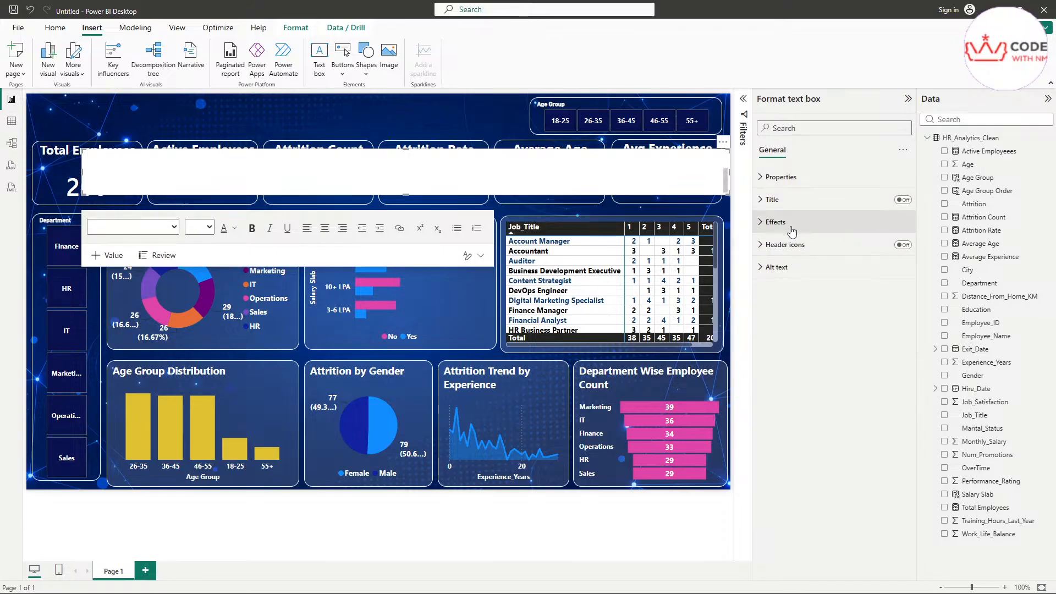
{"action": "left_click", "coordinate": [788, 248]}
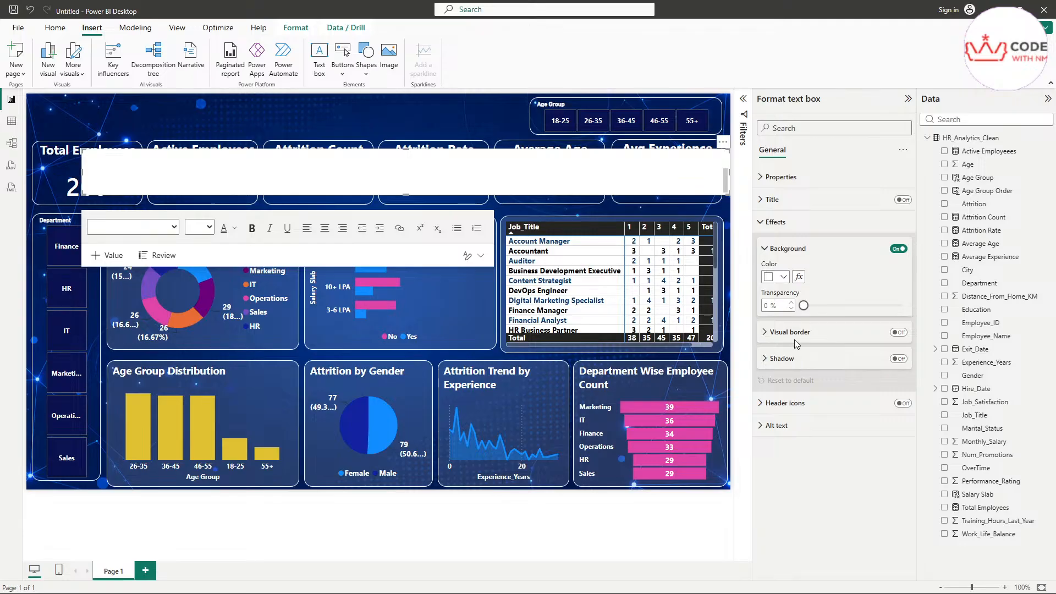
{"action": "left_click", "coordinate": [783, 278]}
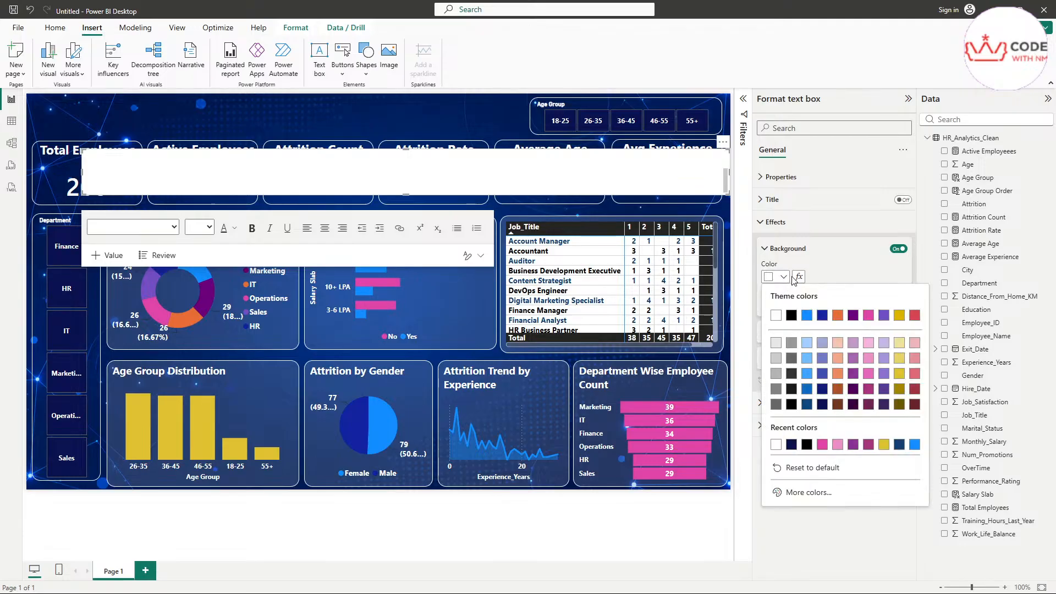
{"action": "left_click", "coordinate": [849, 277]}
{"action": "left_click_drag", "start_coordinate": [806, 306], "coordinate": [912, 306]}
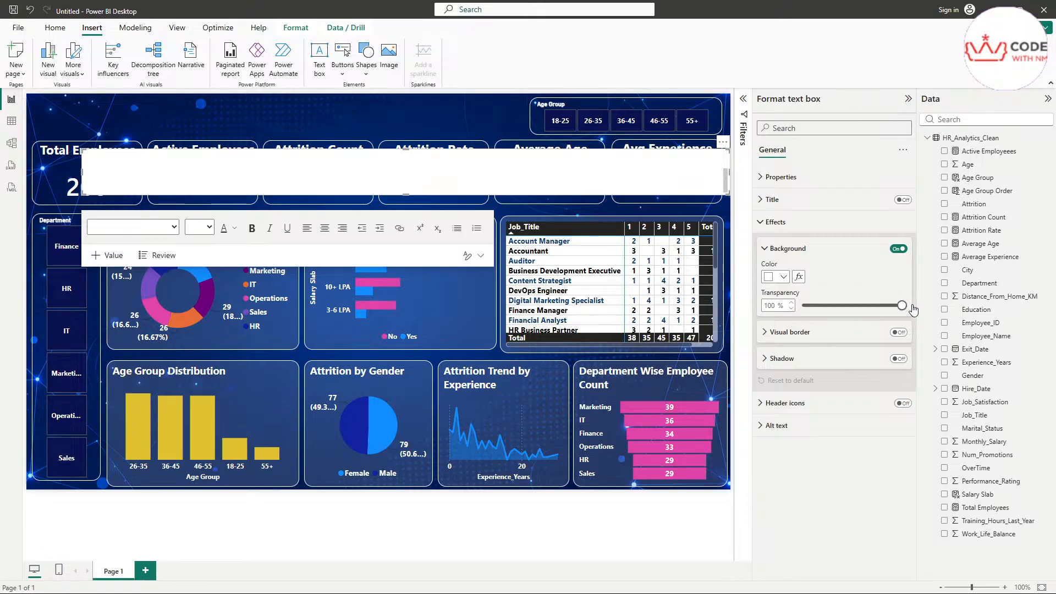
{"action": "left_click", "coordinate": [165, 175]}
{"action": "type", "text": "HR ANALYTICS DASHBOARD"}
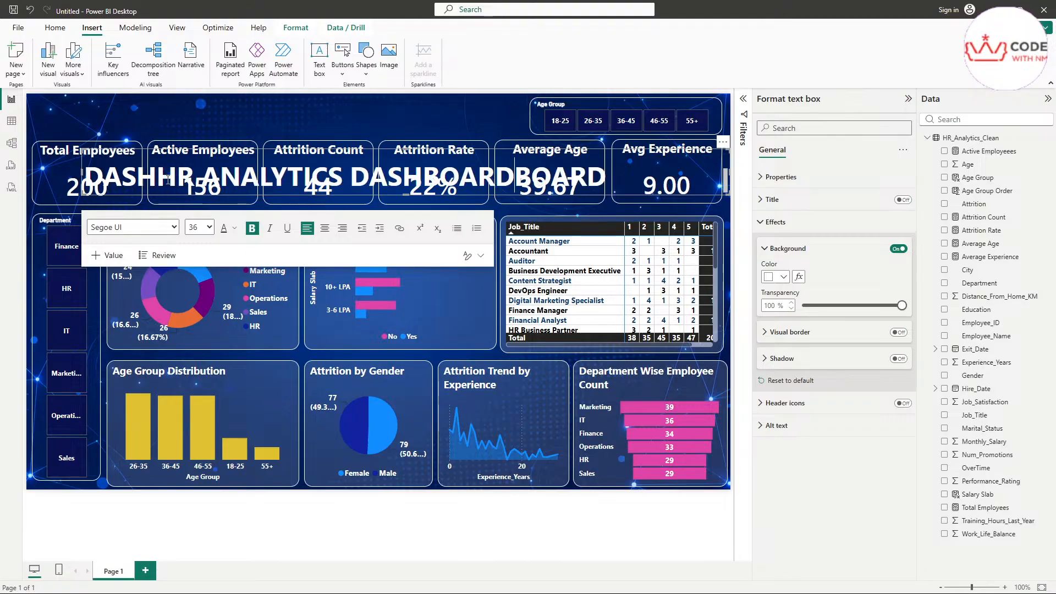
Step: Position the title box at horizontal 9 and vertical 0
{"action": "left_click", "coordinate": [777, 176]}
{"action": "left_click", "coordinate": [803, 301]}
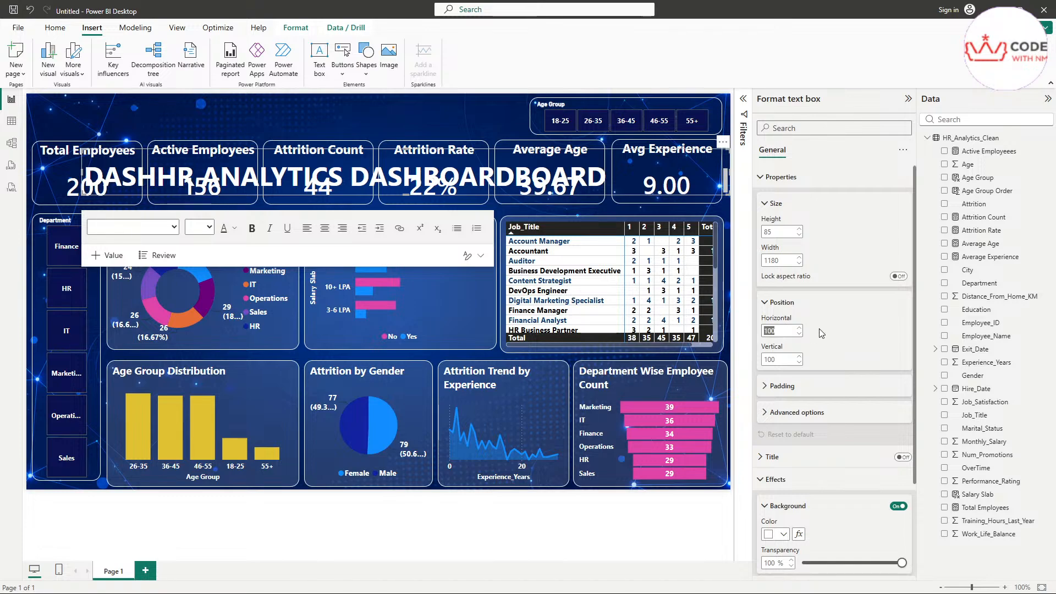
{"action": "left_click", "coordinate": [775, 330]}
{"action": "type", "text": "9"}
{"action": "key", "text": "Tab"}
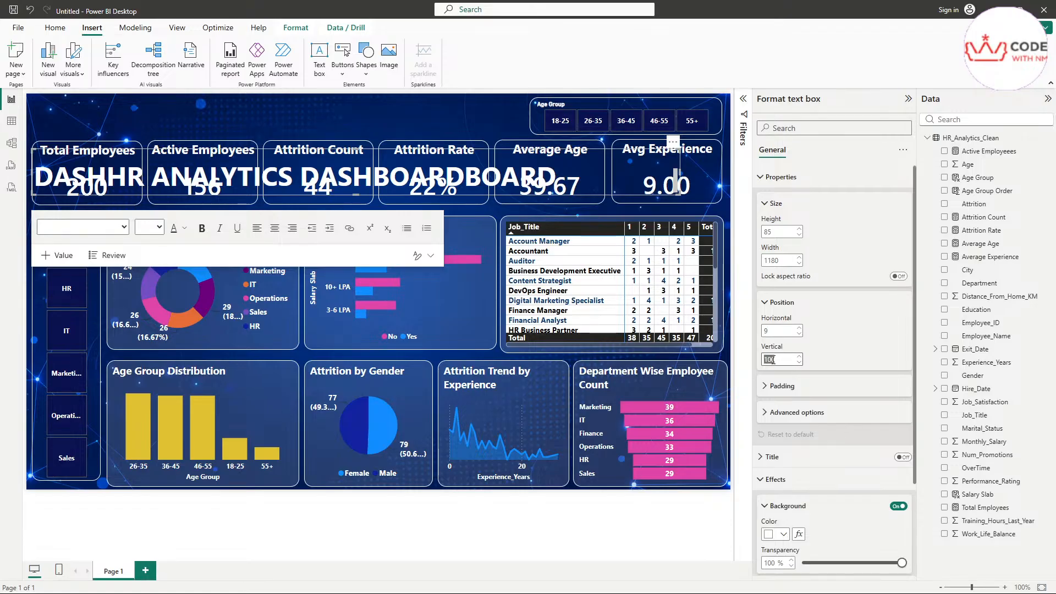
{"action": "type", "text": "0"}
{"action": "key", "text": "Return"}
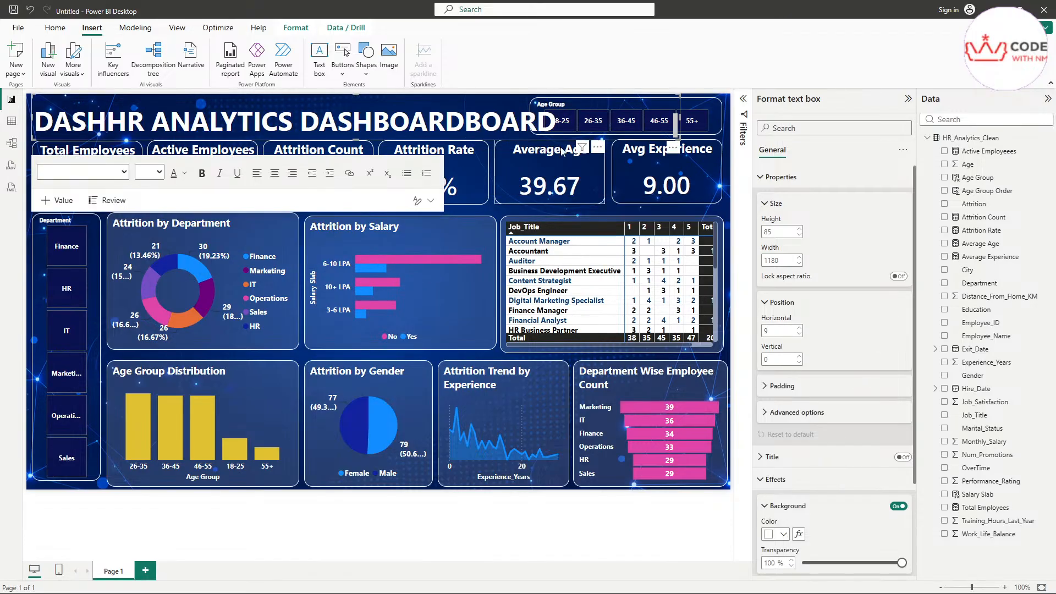
Step: Fix the title text so it reads HR ANALYTICS DASHBOARD once
{"action": "left_click", "coordinate": [254, 122]}
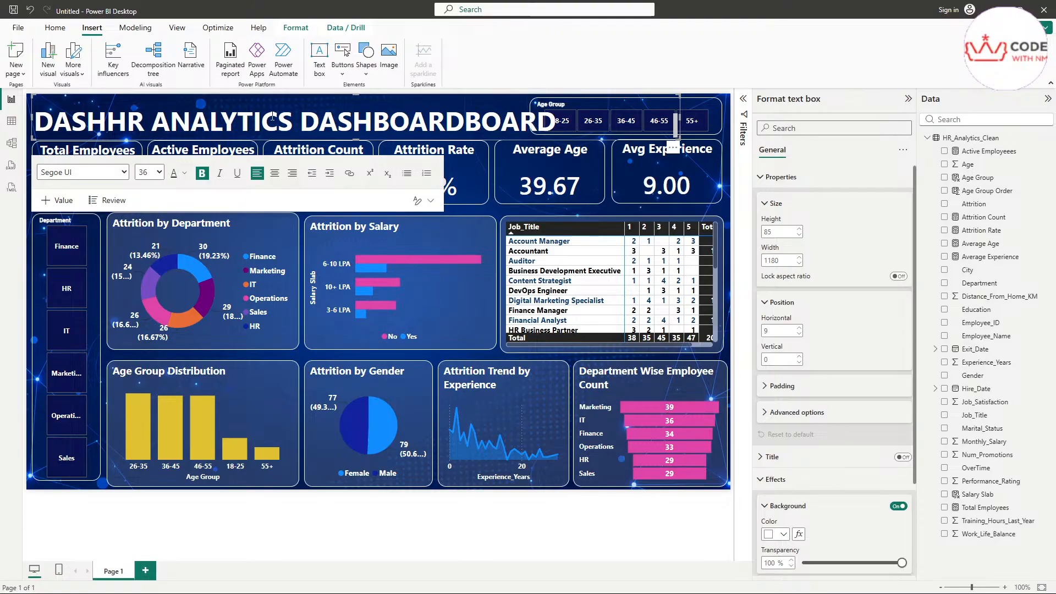
{"action": "key", "text": "BackSpace"}
{"action": "key", "text": "BackSpace"}
{"action": "key", "text": "BackSpace"}
{"action": "key", "text": "BackSpace"}
{"action": "key", "text": "BackSpace"}
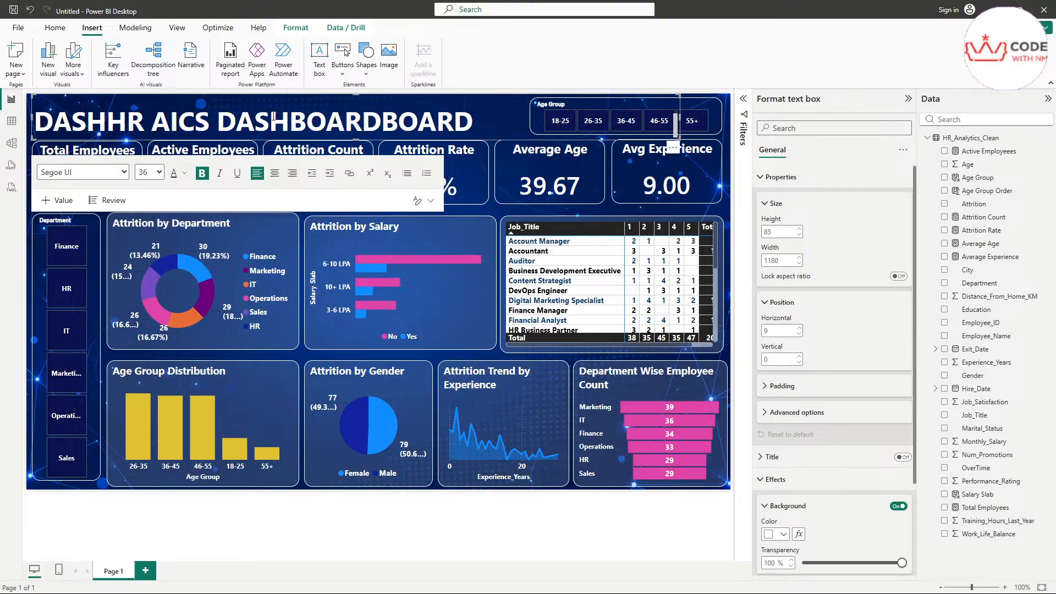
{"action": "key", "text": "Delete"}
{"action": "key", "text": "Delete"}
{"action": "key", "text": "Delete"}
{"action": "key", "text": "Delete"}
{"action": "key", "text": "Delete"}
{"action": "key", "text": "Delete"}
{"action": "key", "text": "Delete"}
{"action": "key", "text": "Delete"}
{"action": "key", "text": "Delete"}
{"action": "key", "text": "Delete"}
{"action": "key", "text": "Delete"}
{"action": "key", "text": "Delete"}
{"action": "key", "text": "Delete"}
{"action": "key", "text": "Delete"}
{"action": "key", "text": "Delete"}
{"action": "key", "text": "Delete"}
{"action": "key", "text": "Delete"}
{"action": "key", "text": "Delete"}
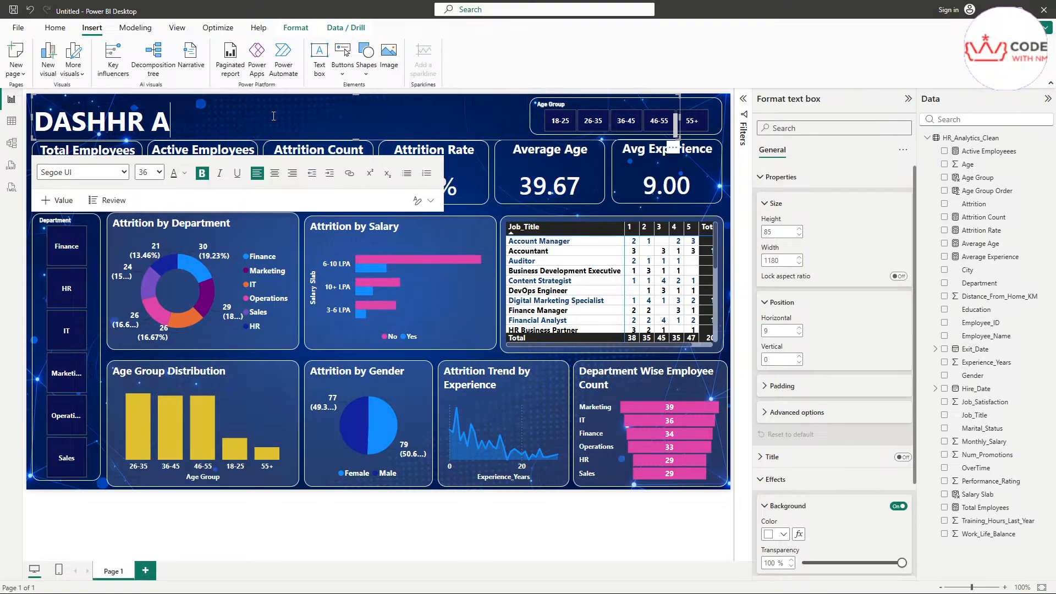
{"action": "key", "text": "BackSpace"}
{"action": "key", "text": "BackSpace"}
{"action": "key", "text": "BackSpace"}
{"action": "key", "text": "ctrl+z"}
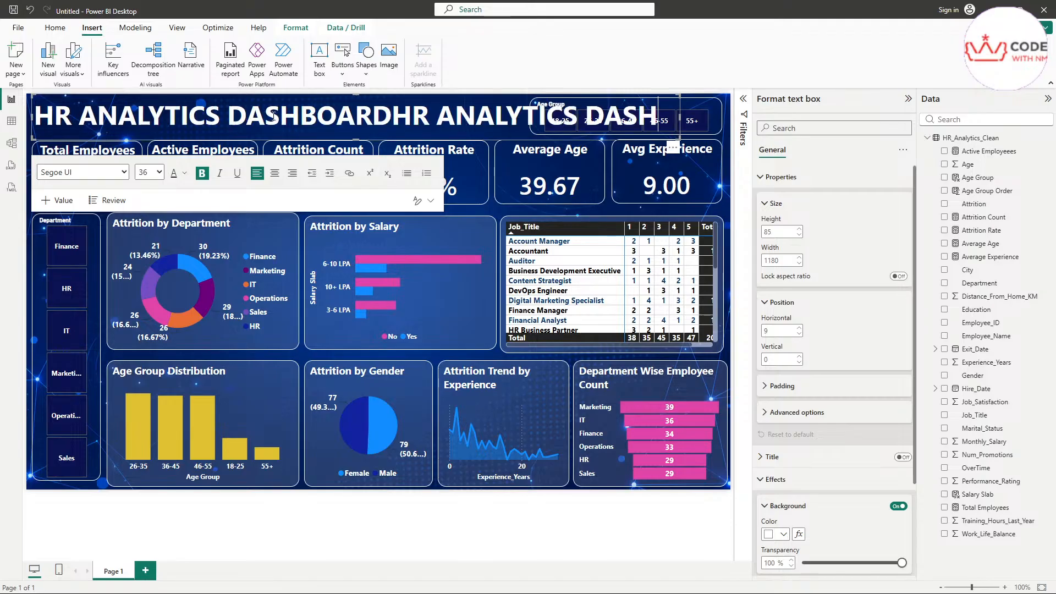
{"action": "key", "text": "BackSpace"}
{"action": "key", "text": "BackSpace"}
{"action": "key", "text": "BackSpace"}
{"action": "key", "text": "BackSpace"}
{"action": "key", "text": "BackSpace"}
{"action": "key", "text": "BackSpace"}
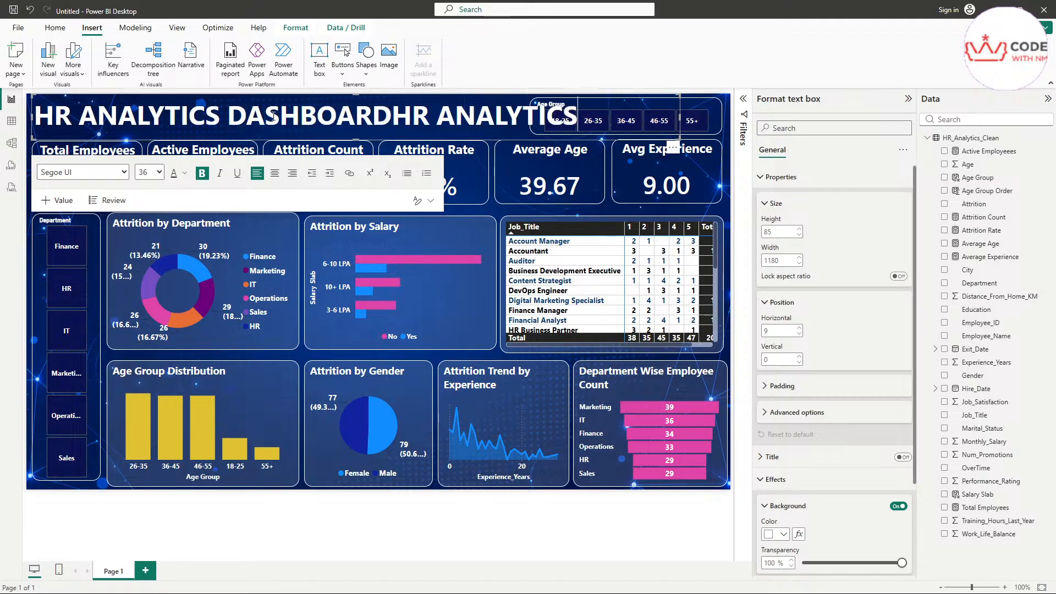
{"action": "key", "text": "BackSpace"}
{"action": "key", "text": "BackSpace"}
{"action": "key", "text": "BackSpace"}
{"action": "key", "text": "BackSpace"}
{"action": "key", "text": "BackSpace"}
{"action": "key", "text": "BackSpace"}
{"action": "key", "text": "BackSpace"}
{"action": "key", "text": "BackSpace"}
{"action": "key", "text": "BackSpace"}
{"action": "key", "text": "BackSpace"}
{"action": "key", "text": "BackSpace"}
{"action": "key", "text": "BackSpace"}
{"action": "key", "text": "BackSpace"}
{"action": "key", "text": "BackSpace"}
{"action": "key", "text": "BackSpace"}
{"action": "key", "text": "BackSpace"}
{"action": "key", "text": "BackSpace"}
{"action": "key", "text": "BackSpace"}
{"action": "key", "text": "BackSpace"}
{"action": "key", "text": "BackSpace"}
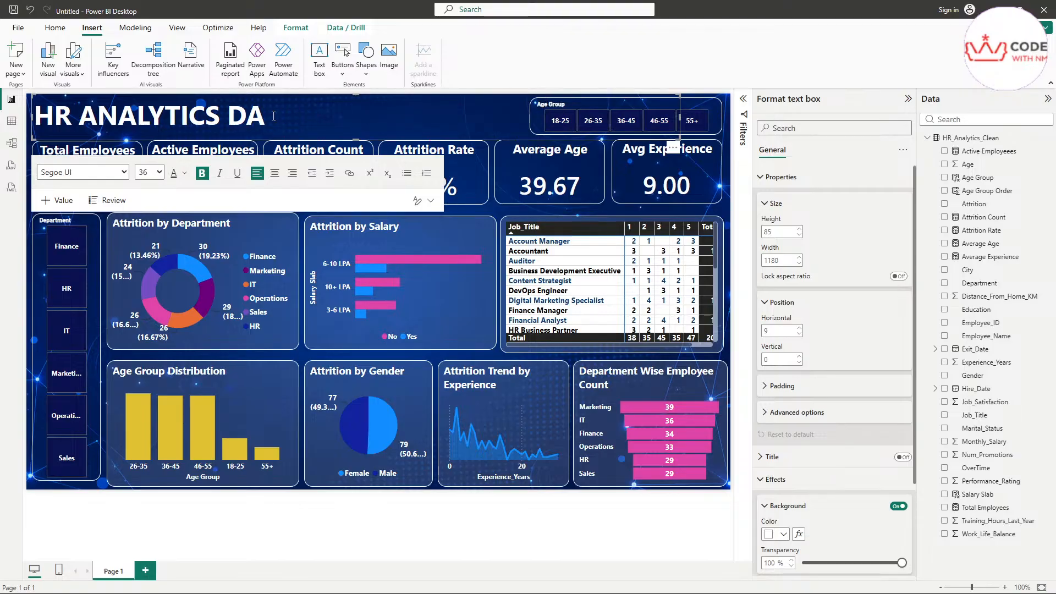
{"action": "key", "text": "BackSpace"}
{"action": "key", "text": "BackSpace"}
{"action": "key", "text": "BackSpace"}
{"action": "key", "text": "BackSpace"}
{"action": "key", "text": "BackSpace"}
{"action": "key", "text": "BackSpace"}
{"action": "key", "text": "BackSpace"}
{"action": "key", "text": "BackSpace"}
{"action": "key", "text": "BackSpace"}
{"action": "key", "text": "BackSpace"}
{"action": "key", "text": "BackSpace"}
{"action": "key", "text": "BackSpace"}
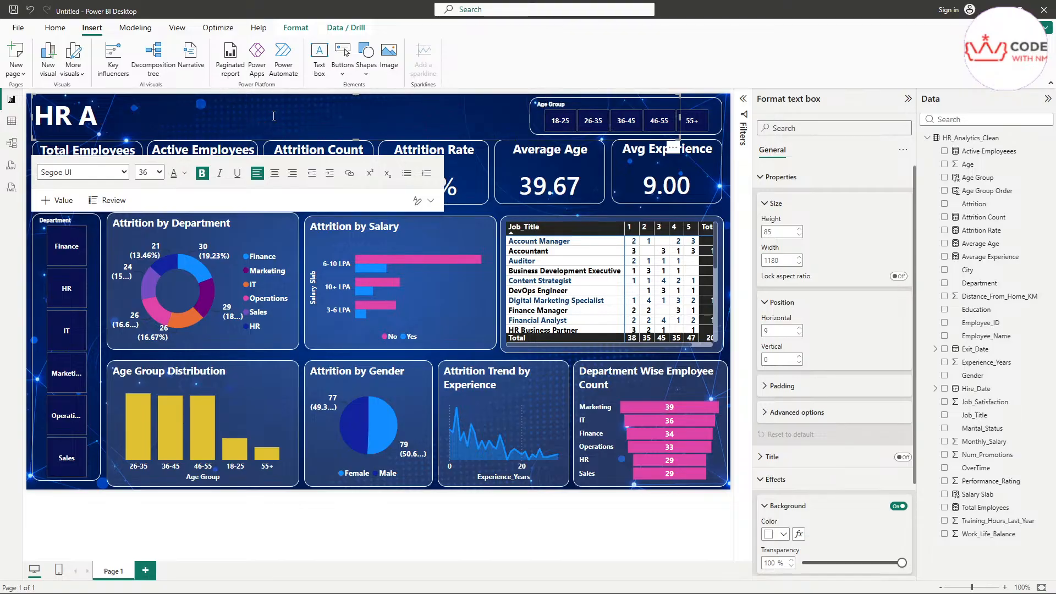
{"action": "type", "text": "HR ANALYTICS DASHBOARD"}
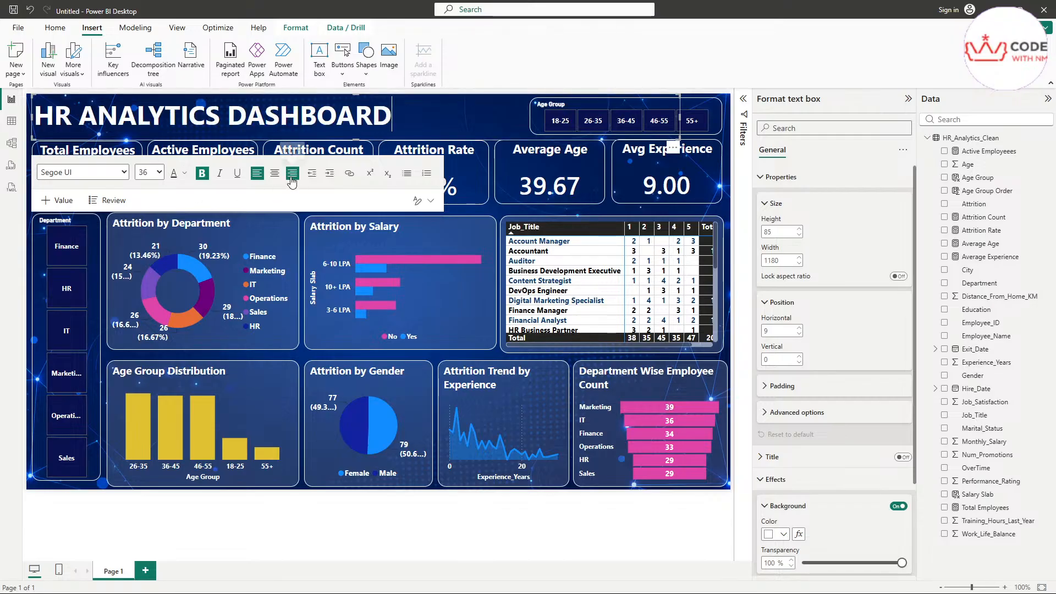
Step: Adjust the title's alignment so it sits roughly centred, then deselect it
{"action": "left_click", "coordinate": [274, 173]}
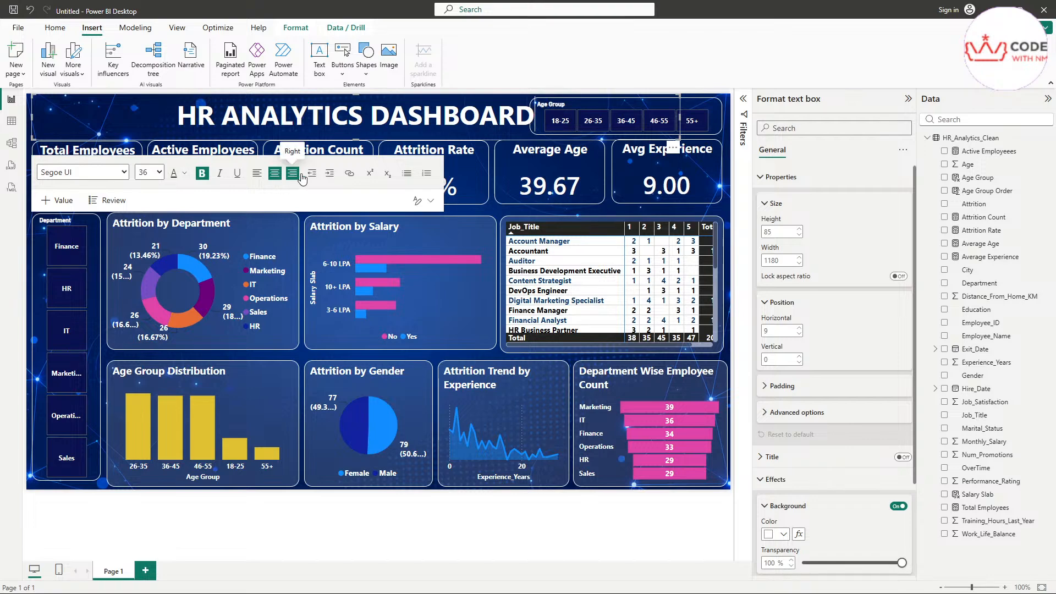
{"action": "left_click", "coordinate": [292, 173]}
{"action": "left_click", "coordinate": [258, 175]}
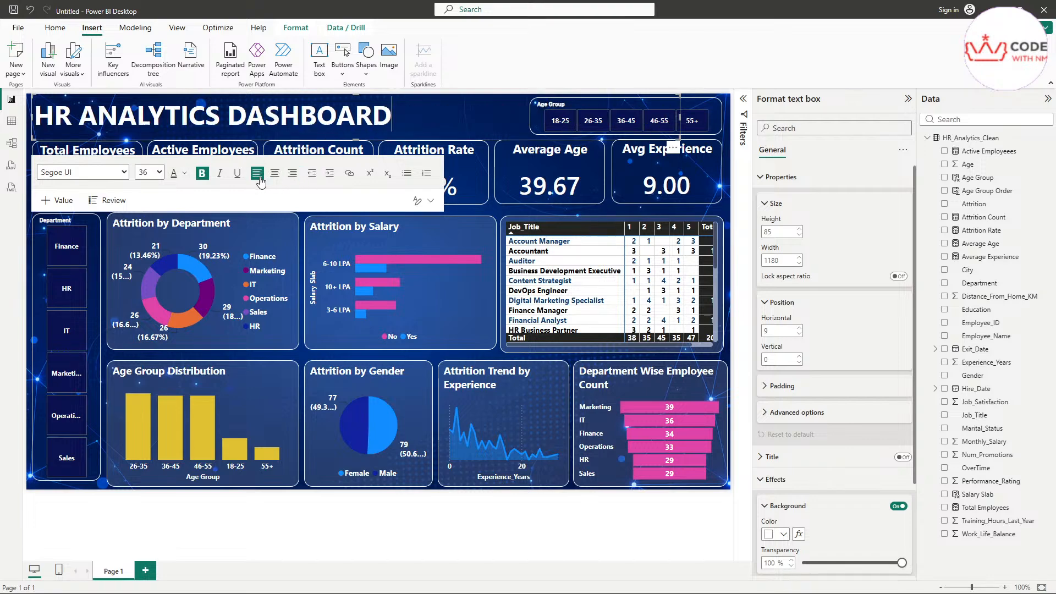
{"action": "left_click", "coordinate": [39, 122]}
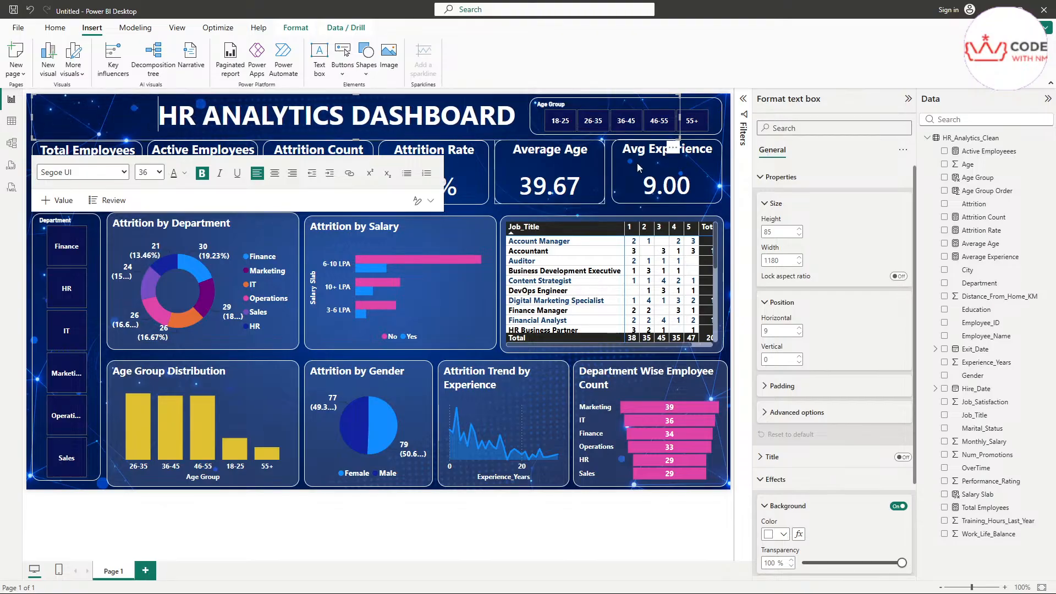
{"action": "left_click", "coordinate": [728, 77]}
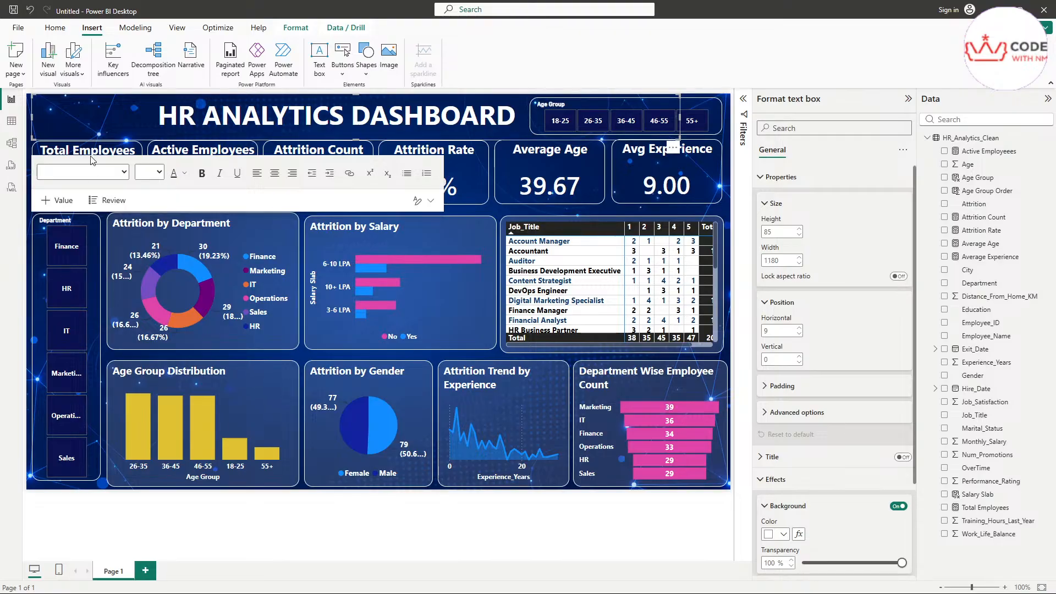
{"action": "left_click", "coordinate": [204, 524]}
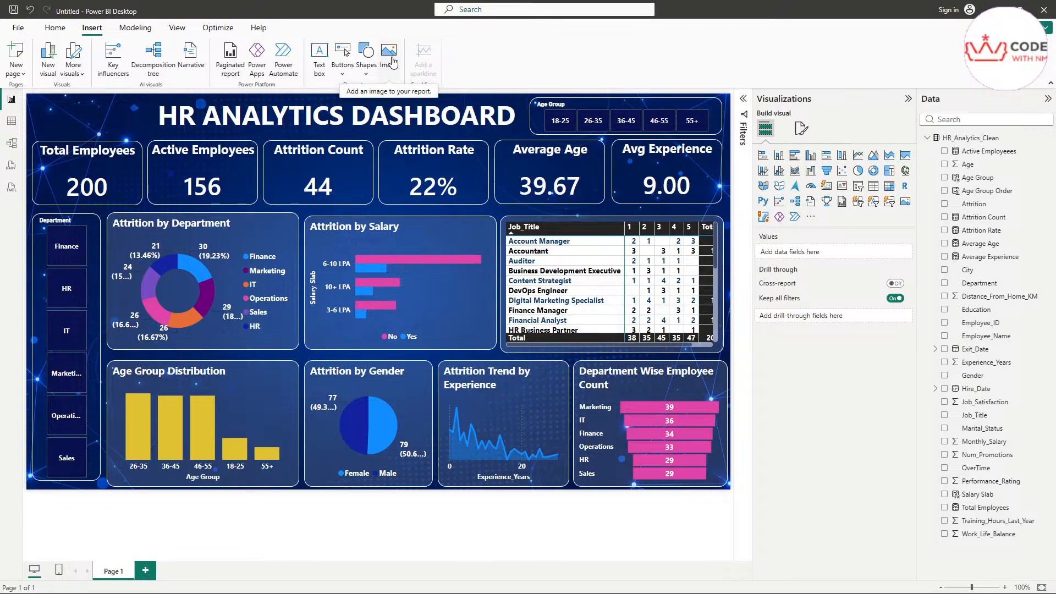
Step: Insert an image visual and upload the logo file 1000386529.png through Style > Image
{"action": "left_click", "coordinate": [390, 55]}
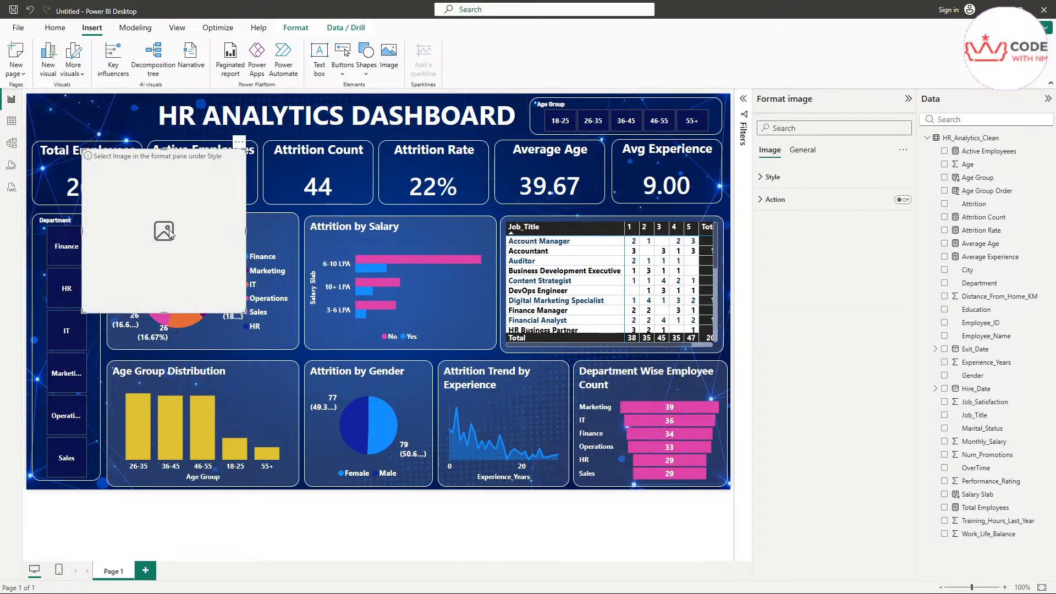
{"action": "left_click", "coordinate": [762, 180]}
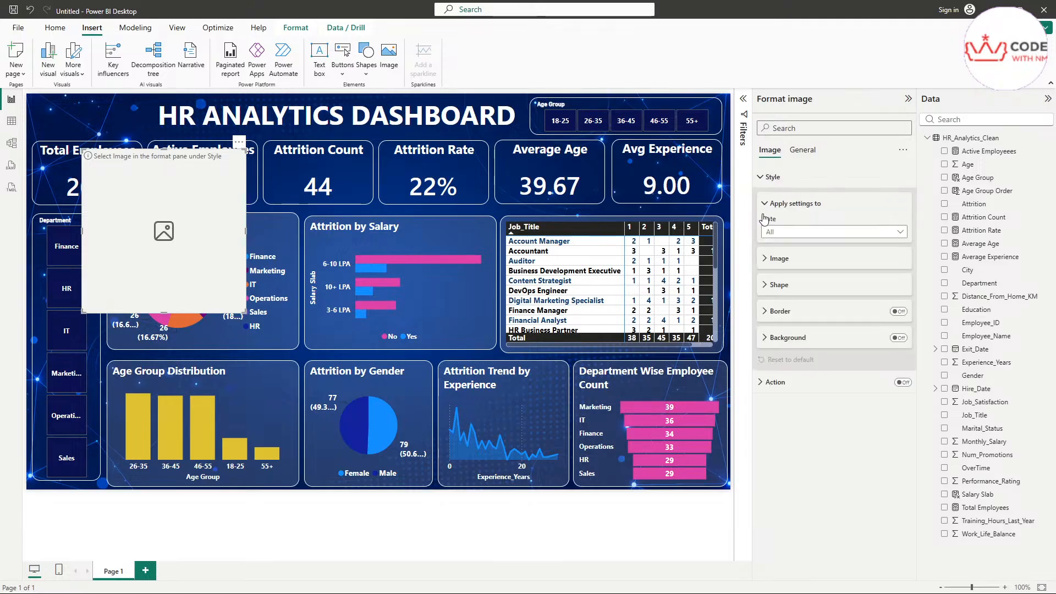
{"action": "left_click", "coordinate": [788, 337]}
{"action": "left_click", "coordinate": [786, 312]}
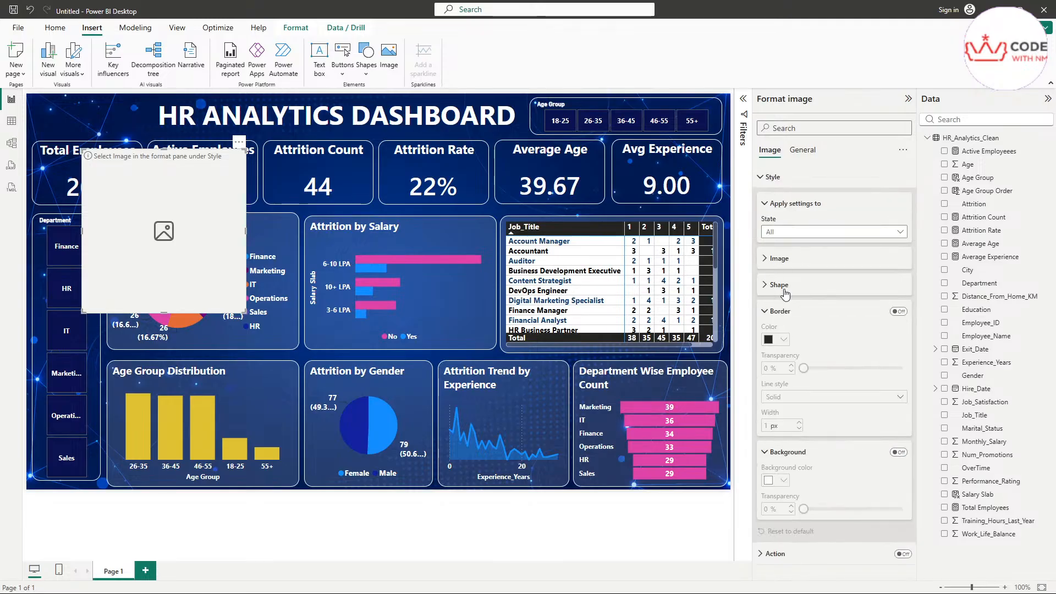
{"action": "left_click", "coordinate": [787, 258]}
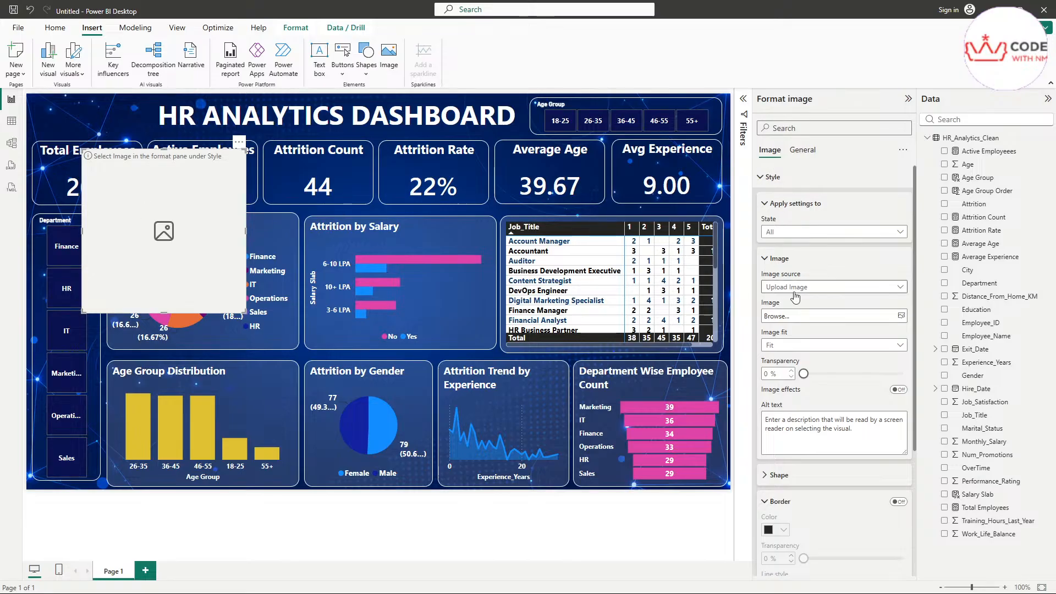
{"action": "left_click", "coordinate": [903, 318]}
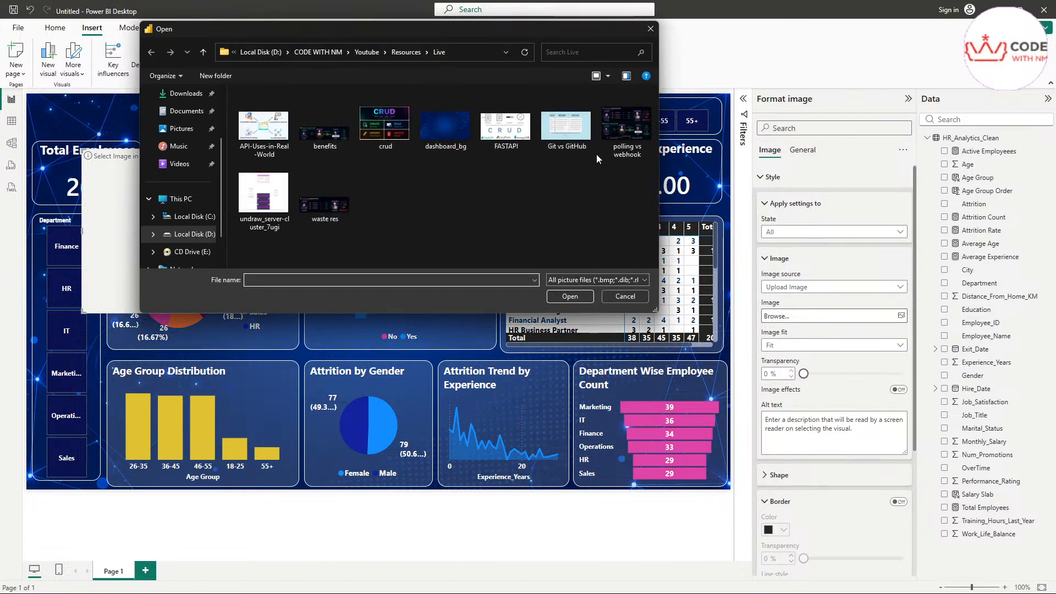
{"action": "left_click_drag", "start_coordinate": [357, 28], "coordinate": [513, 85]}
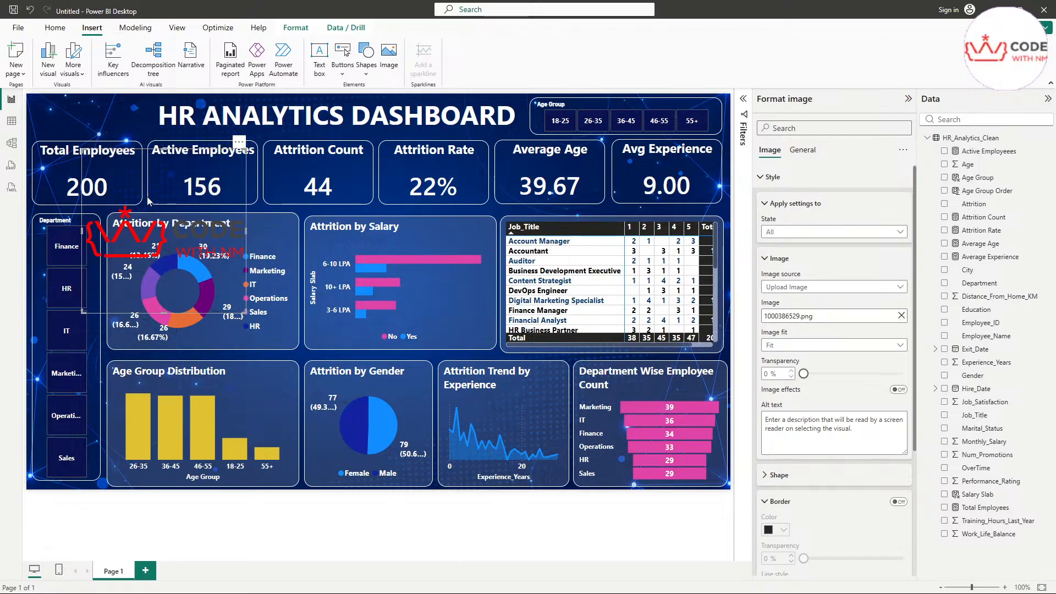
Step: Shrink the CODE WITH NM logo and place it top-left beside the dashboard title
{"action": "mouse_move", "coordinate": [157, 190]}
{"action": "left_mouse_down"}
{"action": "mouse_move", "coordinate": [130, 137]}
{"action": "mouse_move", "coordinate": [156, 171]}
{"action": "left_mouse_up"}
{"action": "left_click_drag", "start_coordinate": [241, 126], "coordinate": [494, 137]}
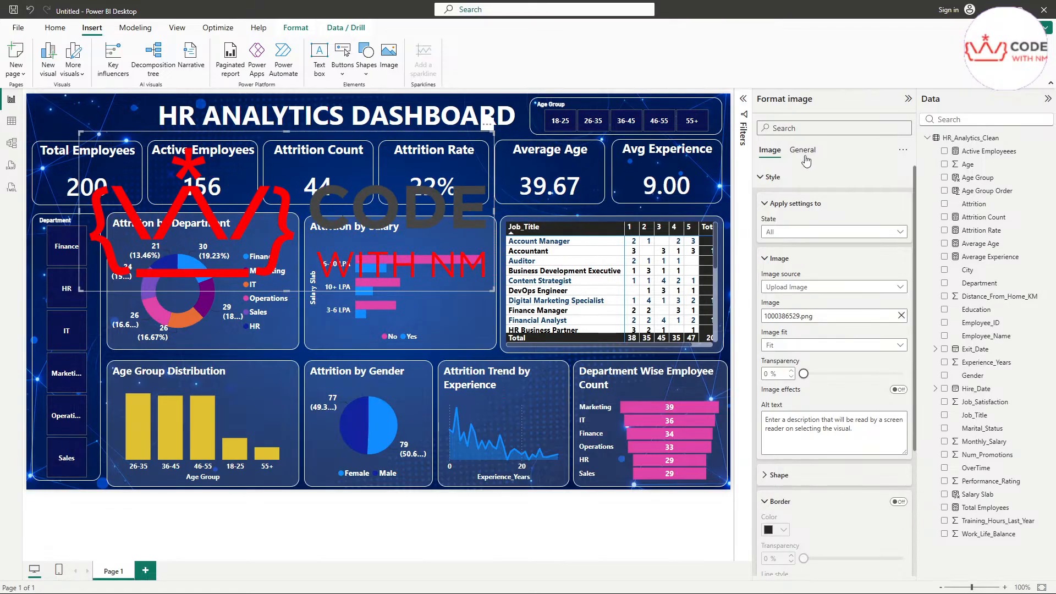
{"action": "left_click", "coordinate": [765, 207]}
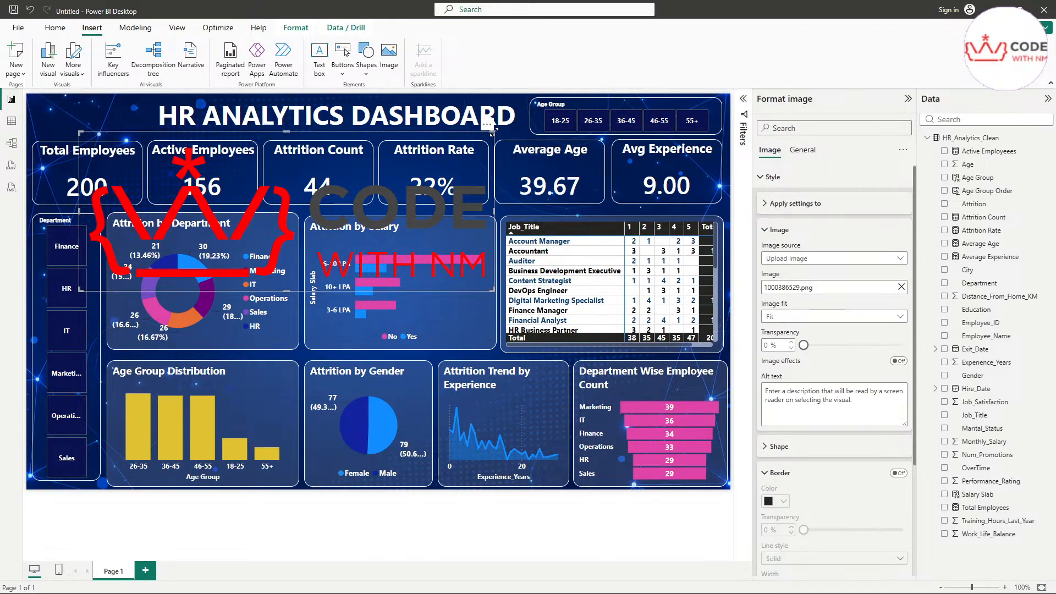
{"action": "left_click_drag", "start_coordinate": [491, 133], "coordinate": [361, 190]}
{"action": "left_click_drag", "start_coordinate": [282, 244], "coordinate": [229, 150]}
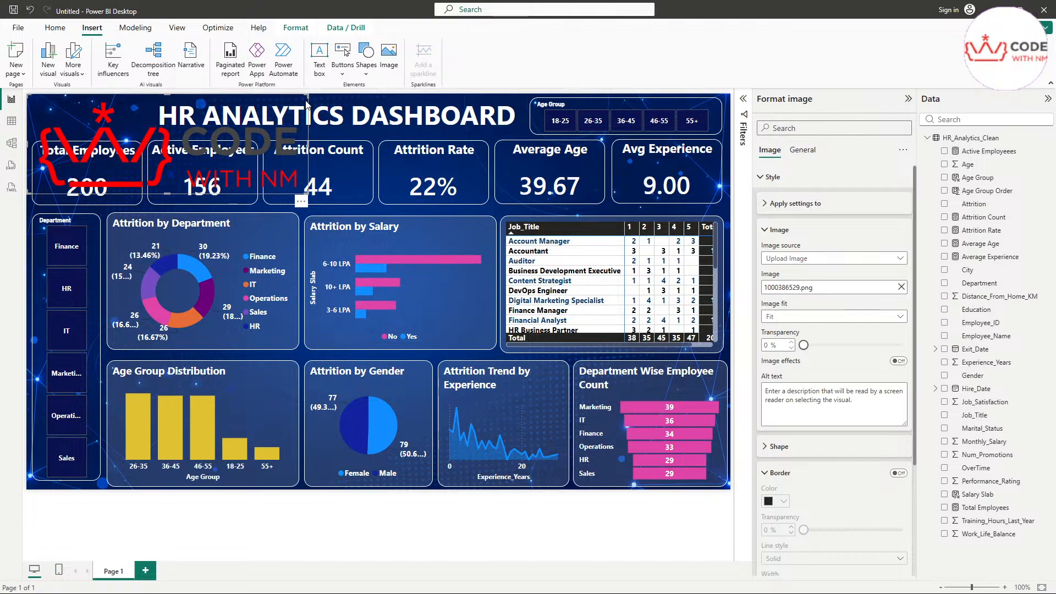
{"action": "left_click_drag", "start_coordinate": [308, 95], "coordinate": [187, 173]}
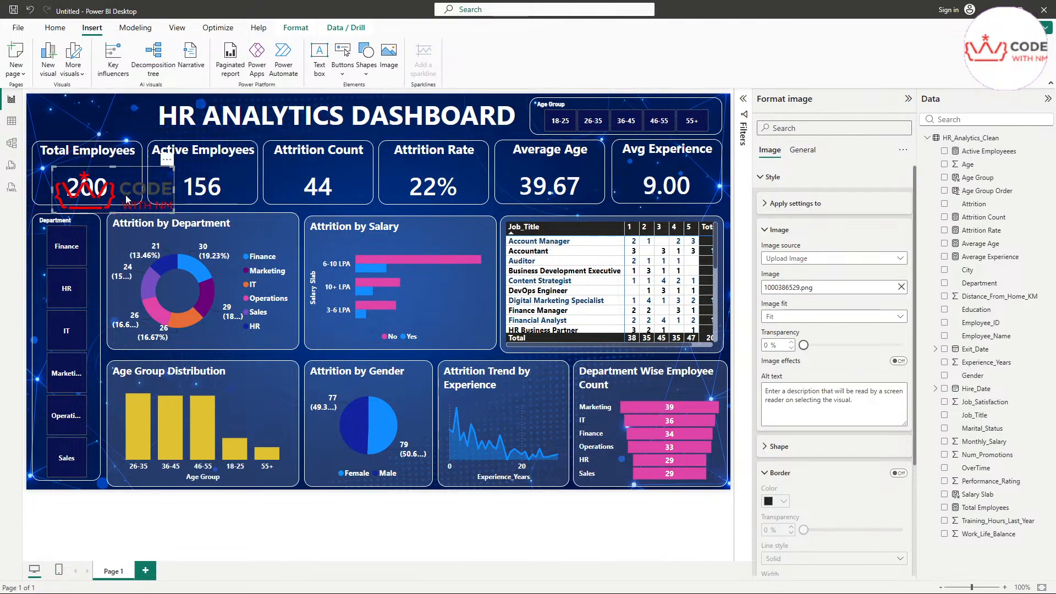
{"action": "left_click_drag", "start_coordinate": [127, 199], "coordinate": [142, 138]}
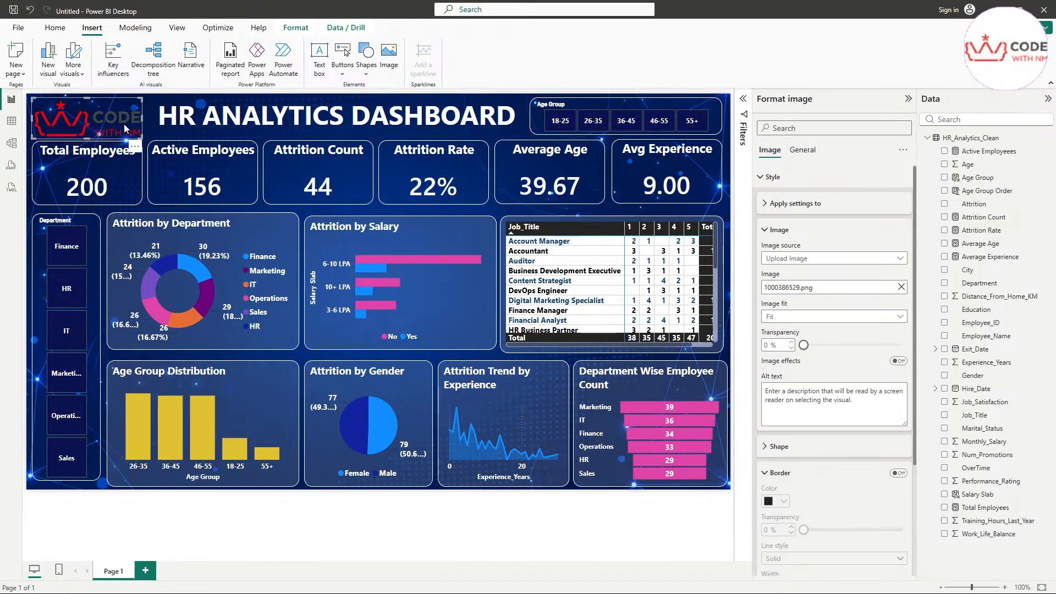
{"action": "left_click", "coordinate": [432, 543]}
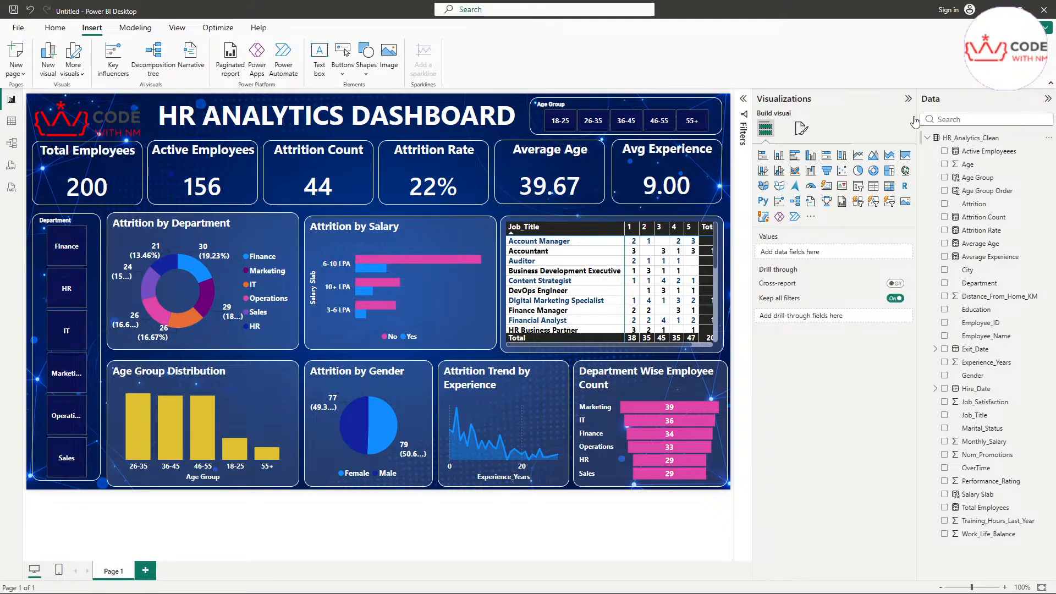
Step: Collapse the Visualizations and Data panes and zoom the canvas to 110%
{"action": "left_click", "coordinate": [908, 99]}
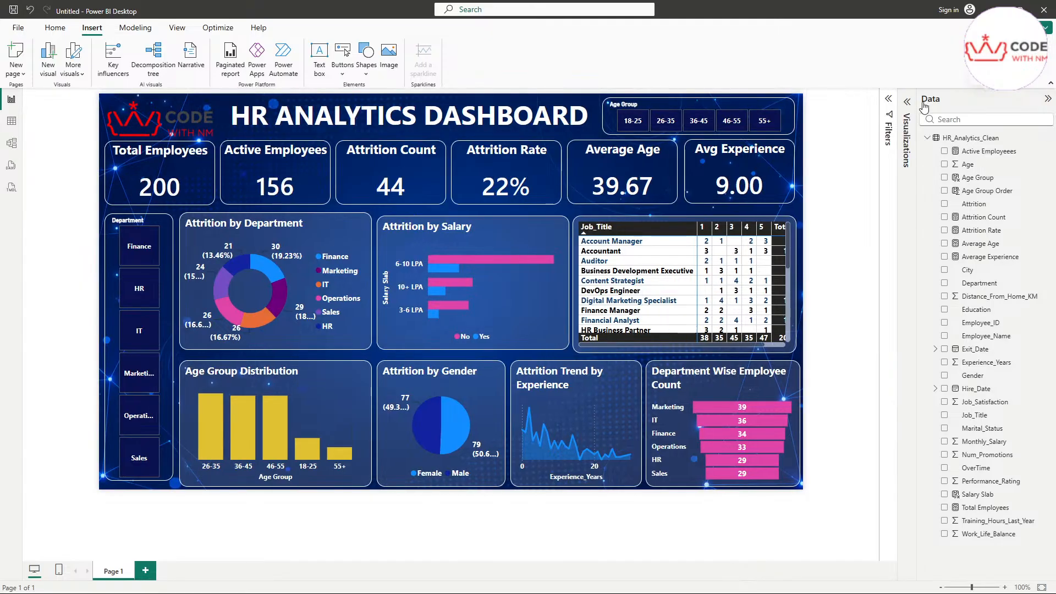
{"action": "left_click", "coordinate": [1048, 99]}
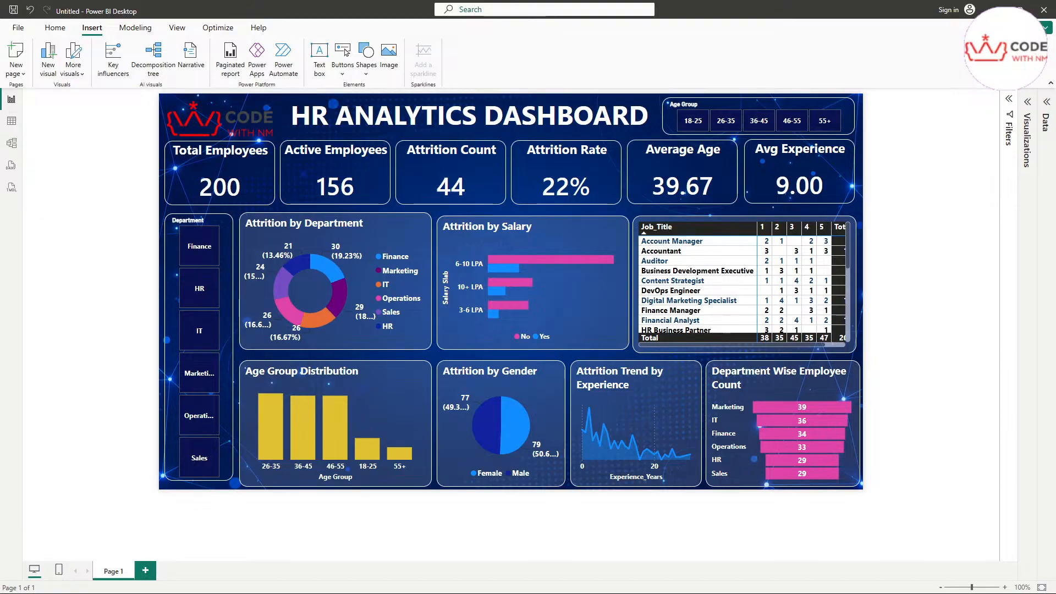
{"action": "left_click_drag", "start_coordinate": [1055, 330], "coordinate": [1055, 374]}
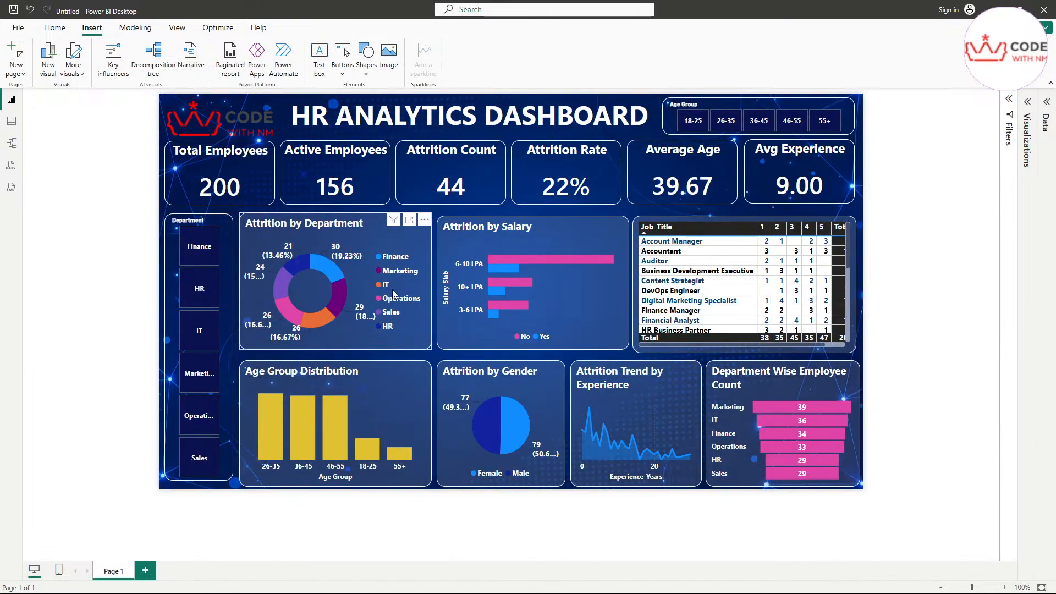
{"action": "scroll", "coordinate": [391, 289], "scroll_direction": "up", "scroll_amount": 1}
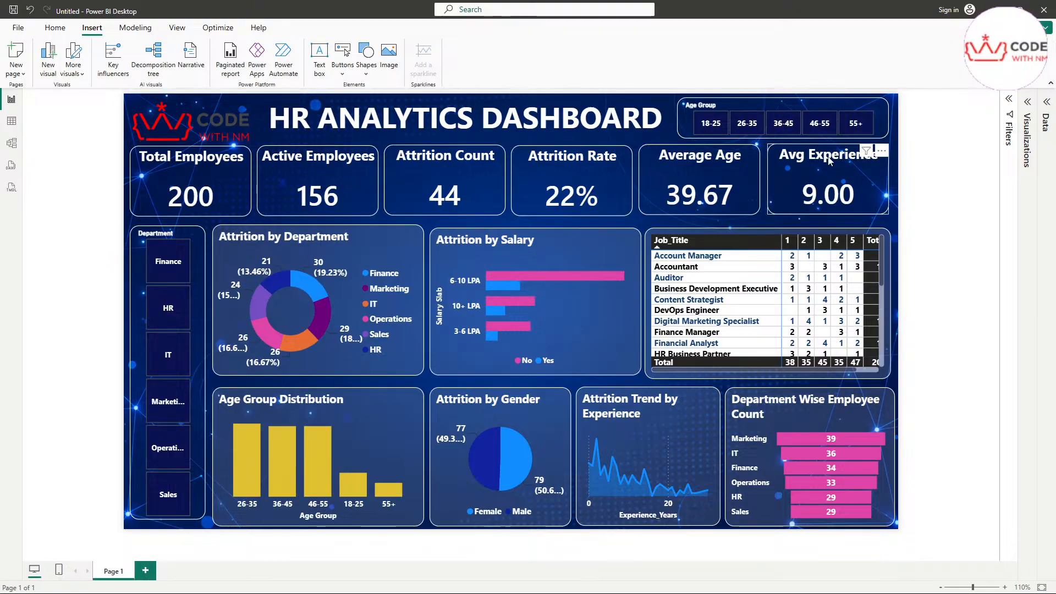
Step: Narrow the title text box, then filter the dashboard to age group 36-45
{"action": "left_click", "coordinate": [721, 133]}
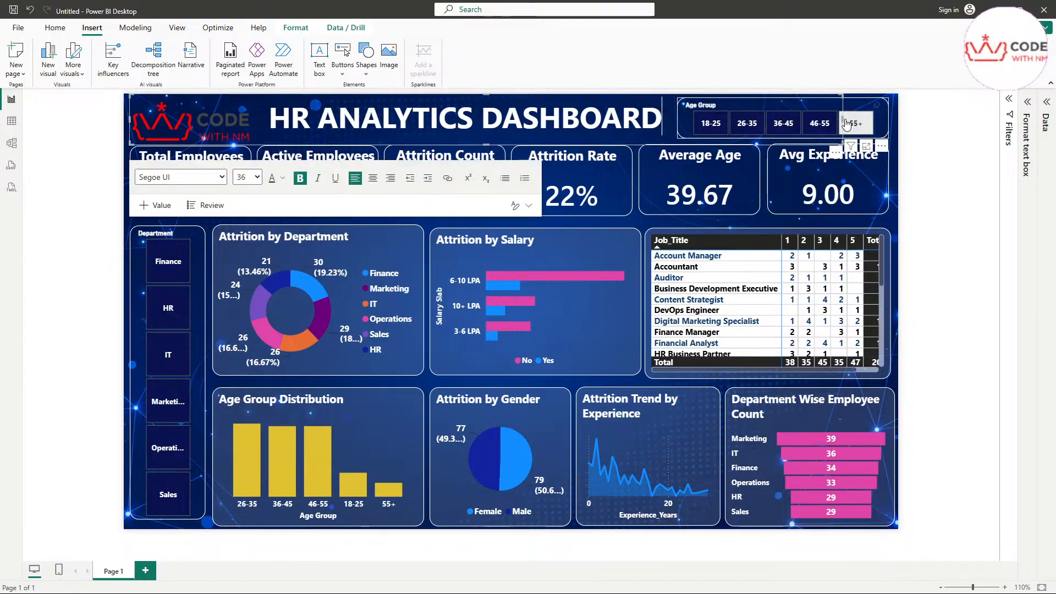
{"action": "left_click_drag", "start_coordinate": [841, 119], "coordinate": [676, 120]}
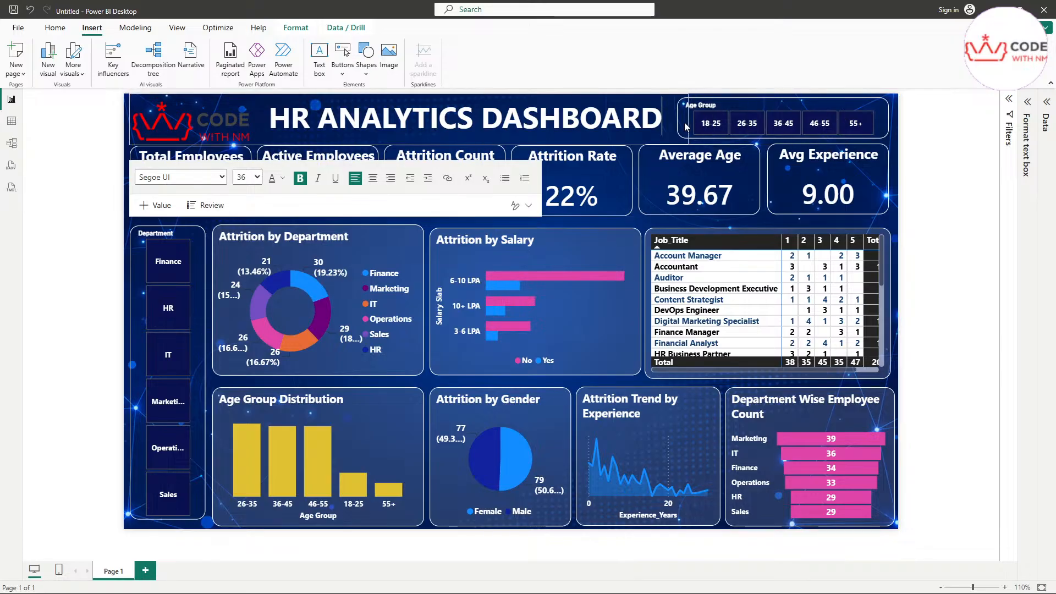
{"action": "left_click", "coordinate": [783, 125]}
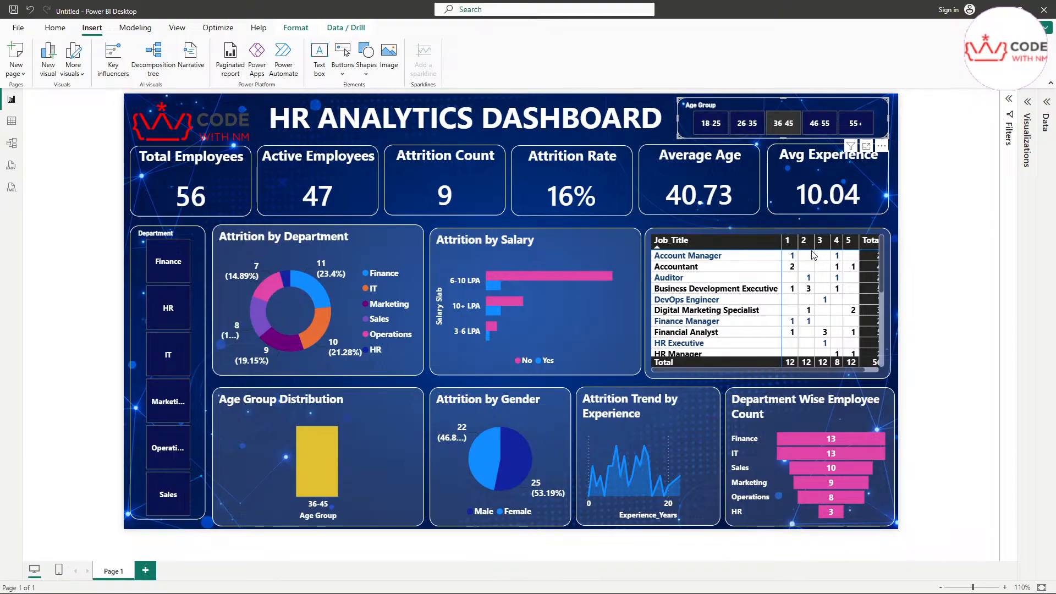
Step: Test the Department slicer with Finance, HR, IT and Sales
{"action": "mouse_move", "coordinate": [776, 455]}
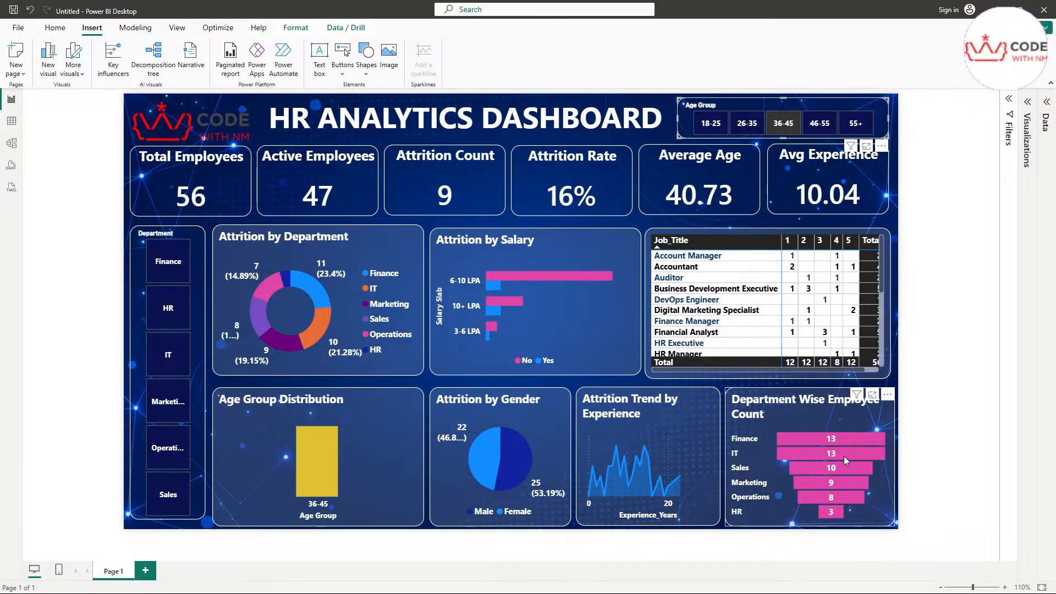
{"action": "left_click", "coordinate": [168, 261]}
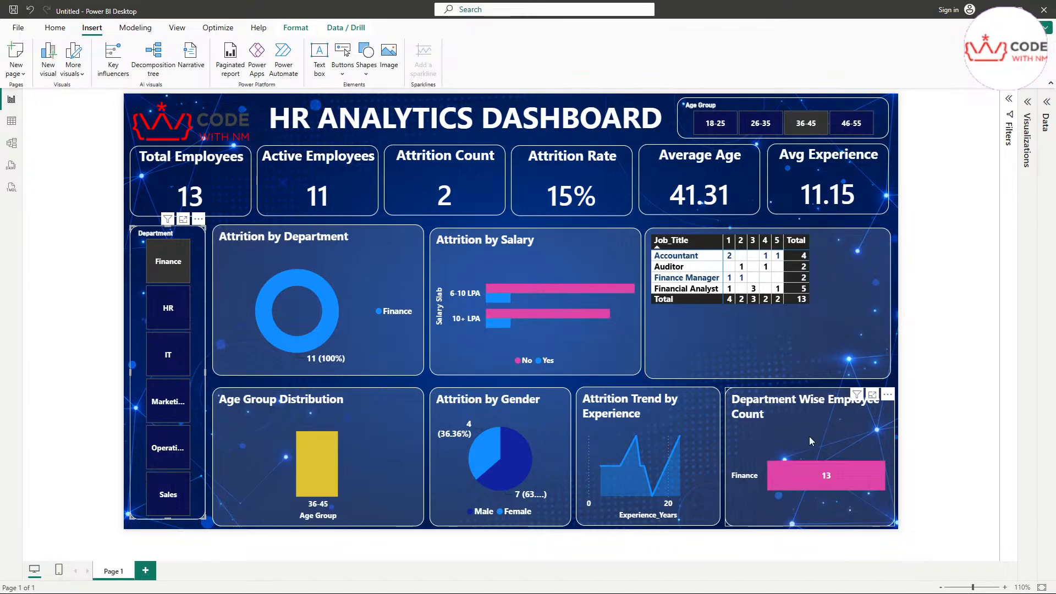
{"action": "mouse_move", "coordinate": [687, 436]}
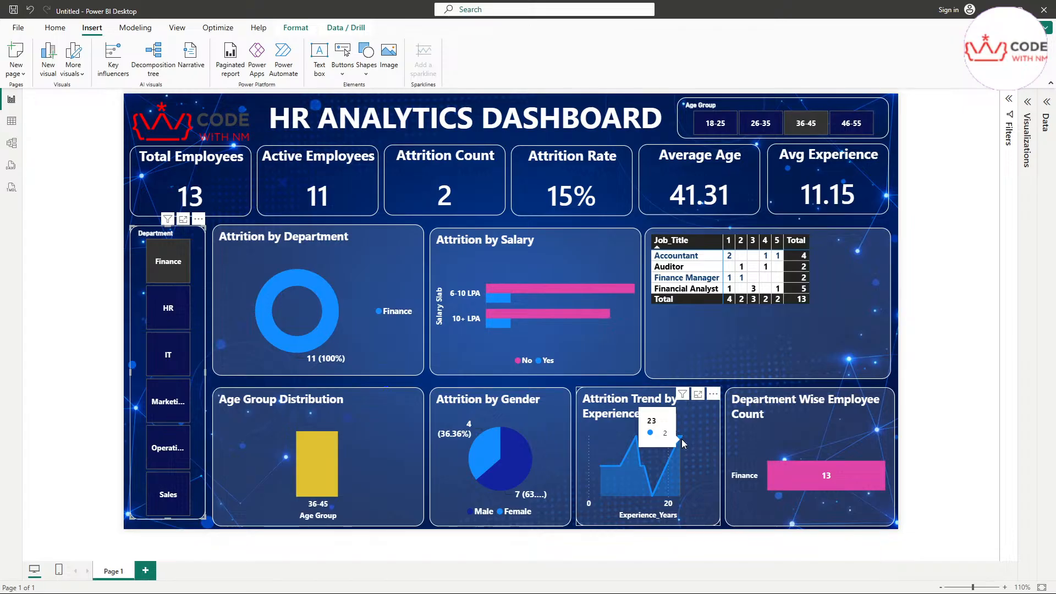
{"action": "mouse_move", "coordinate": [635, 456]}
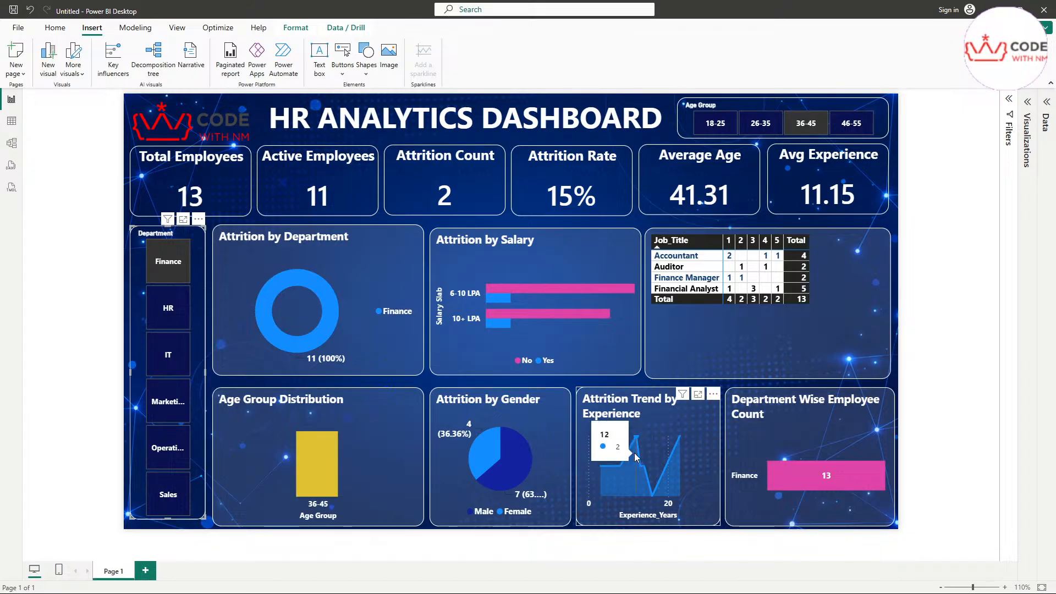
{"action": "mouse_move", "coordinate": [649, 502]}
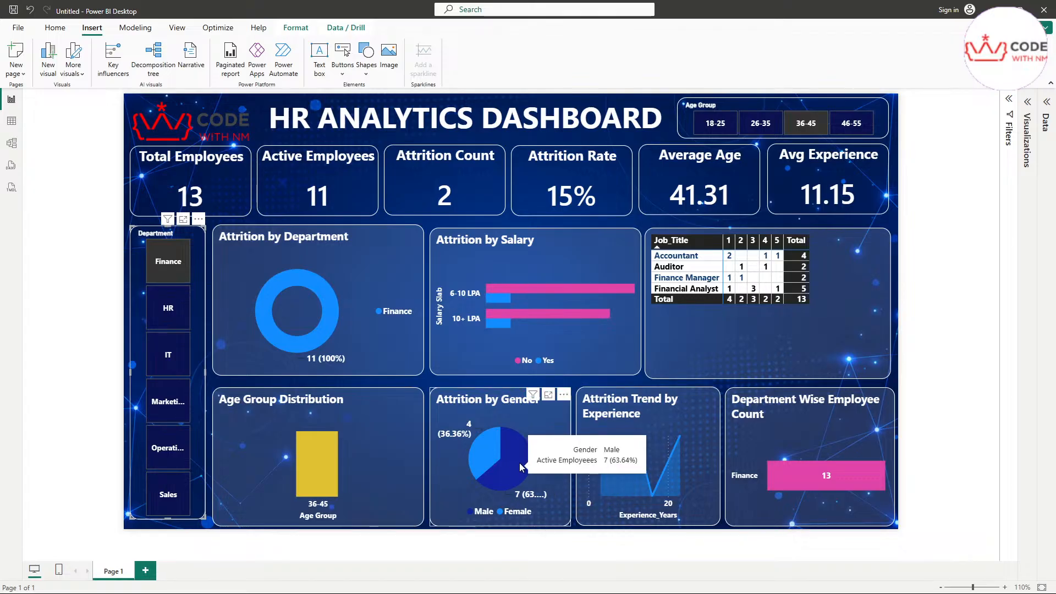
{"action": "mouse_move", "coordinate": [481, 447]}
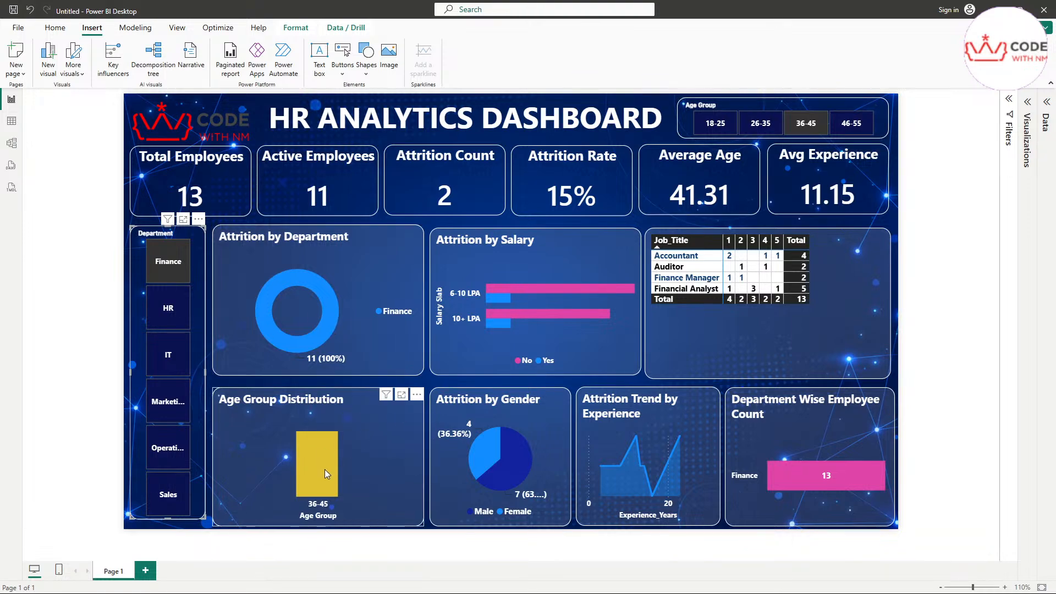
{"action": "left_click", "coordinate": [181, 329]}
{"action": "left_click", "coordinate": [177, 364]}
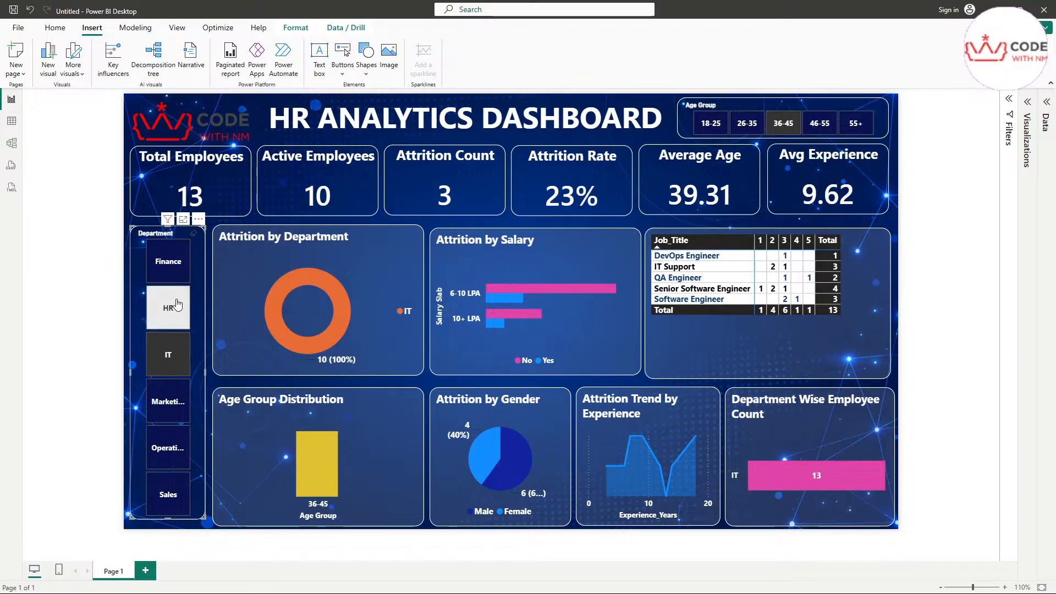
{"action": "left_click", "coordinate": [168, 261]}
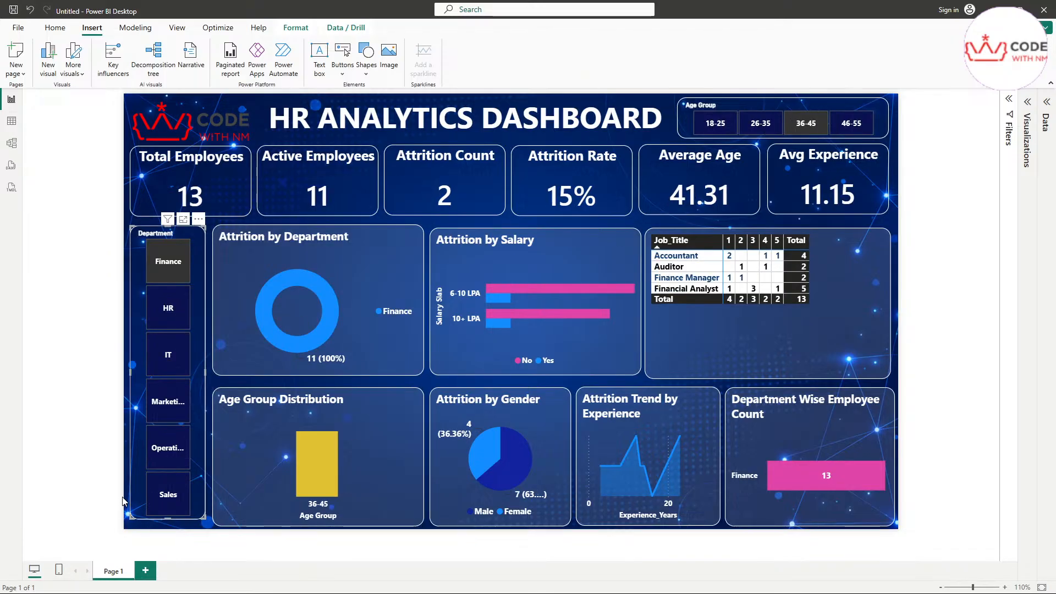
{"action": "left_click", "coordinate": [165, 501]}
{"action": "left_click", "coordinate": [181, 276]}
Step: Clear the 36-45 and Finance filters so the dashboard shows all 200 employees
{"action": "left_click", "coordinate": [802, 129]}
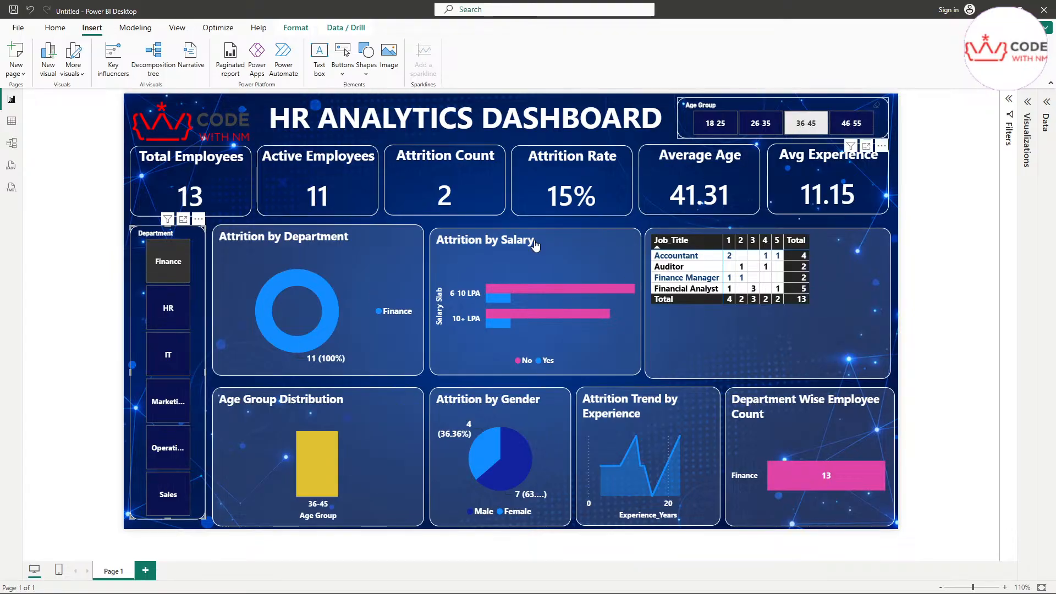
{"action": "left_click", "coordinate": [163, 276]}
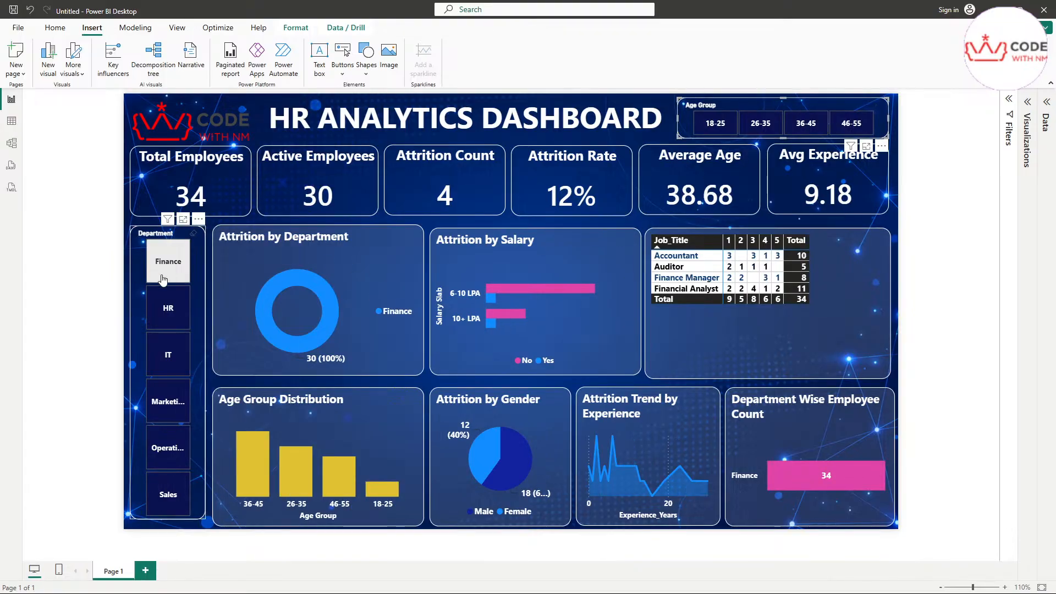
{"action": "left_click", "coordinate": [939, 210]}
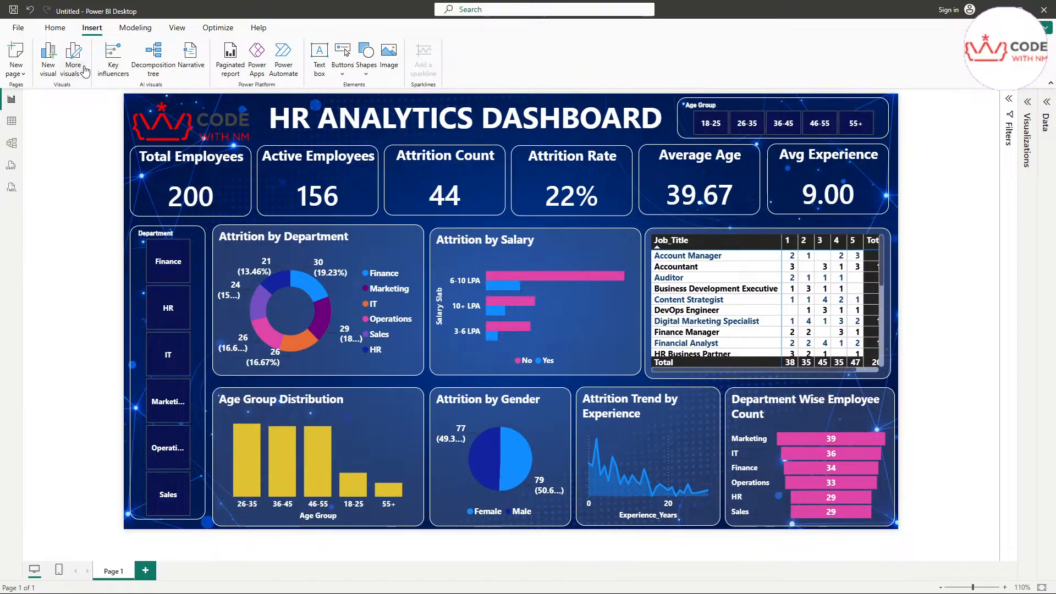
Step: View the File screen with Publish and recent HR.pbix, then return to the report
{"action": "left_click", "coordinate": [21, 32]}
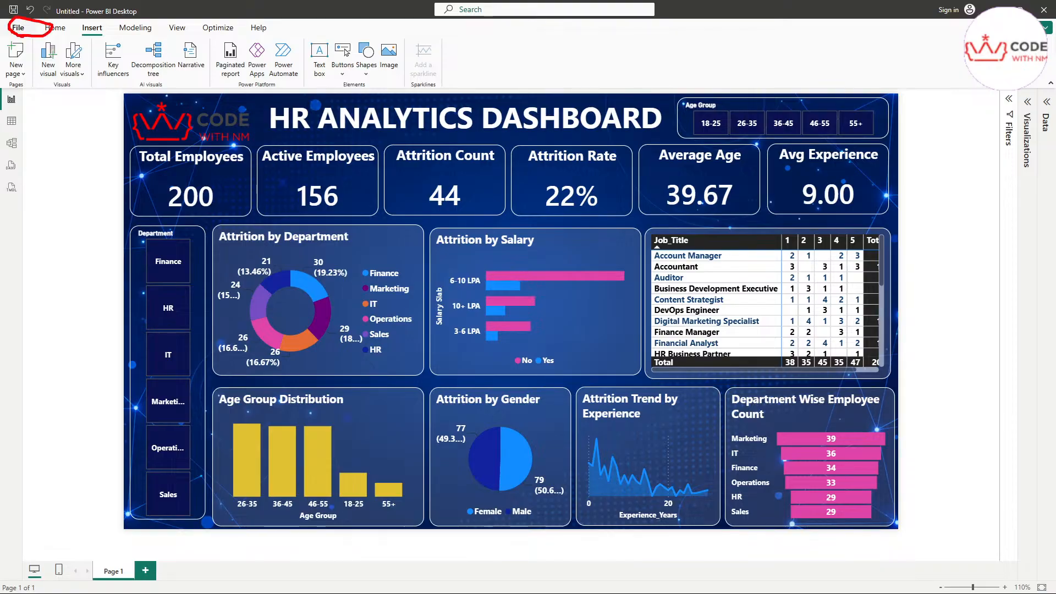
{"action": "left_click", "coordinate": [27, 34]}
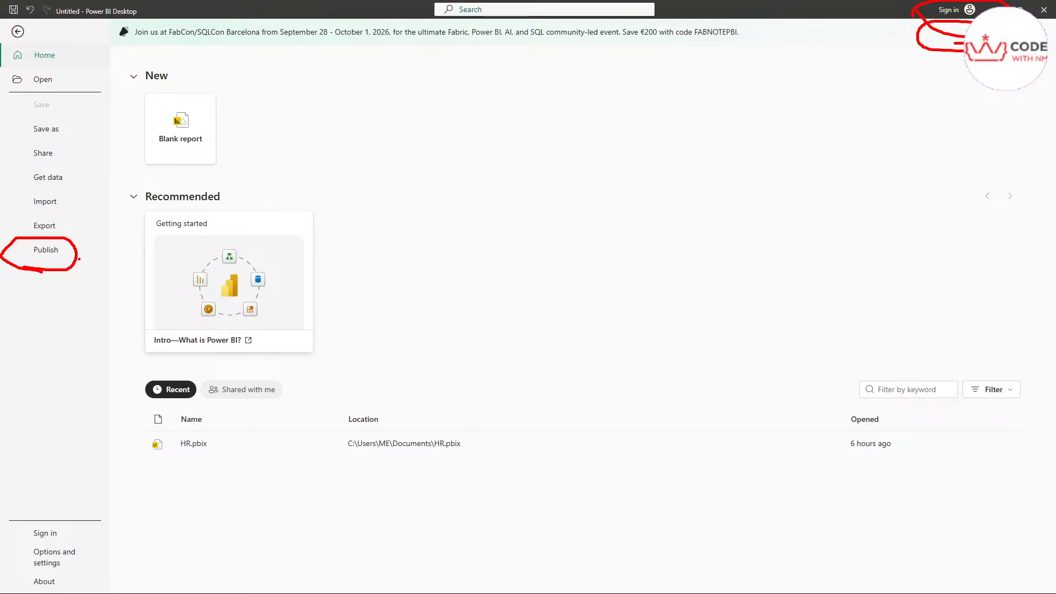
{"action": "mouse_move", "coordinate": [79, 255]}
{"action": "left_mouse_down"}
{"action": "mouse_move", "coordinate": [101, 214]}
{"action": "mouse_move", "coordinate": [236, 167]}
{"action": "mouse_move", "coordinate": [649, 114]}
{"action": "mouse_move", "coordinate": [851, 49]}
{"action": "left_mouse_up"}
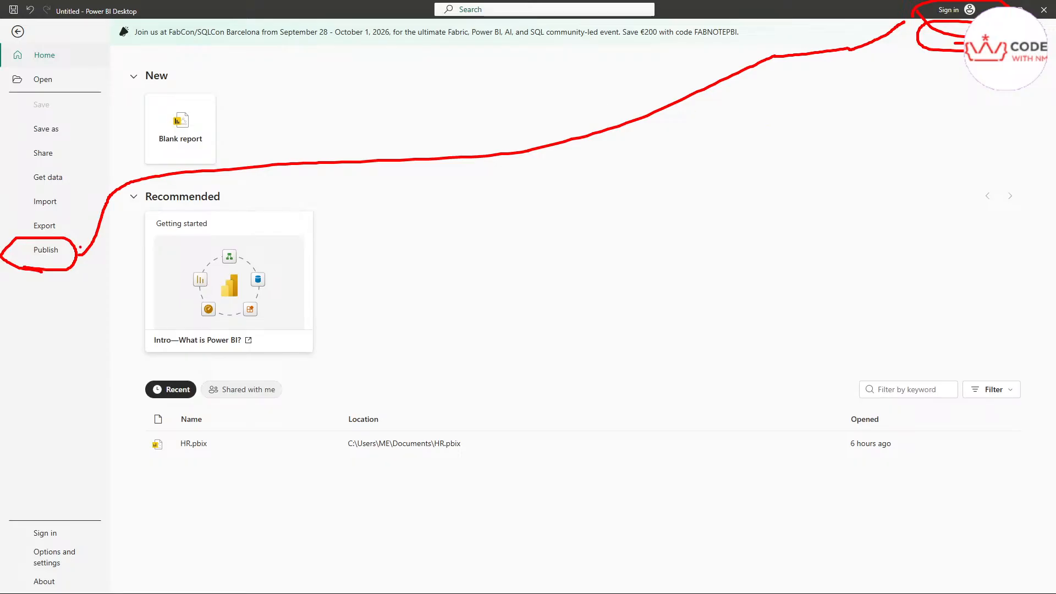
{"action": "left_click_drag", "start_coordinate": [81, 247], "coordinate": [84, 241]}
{"action": "key", "text": "e"}
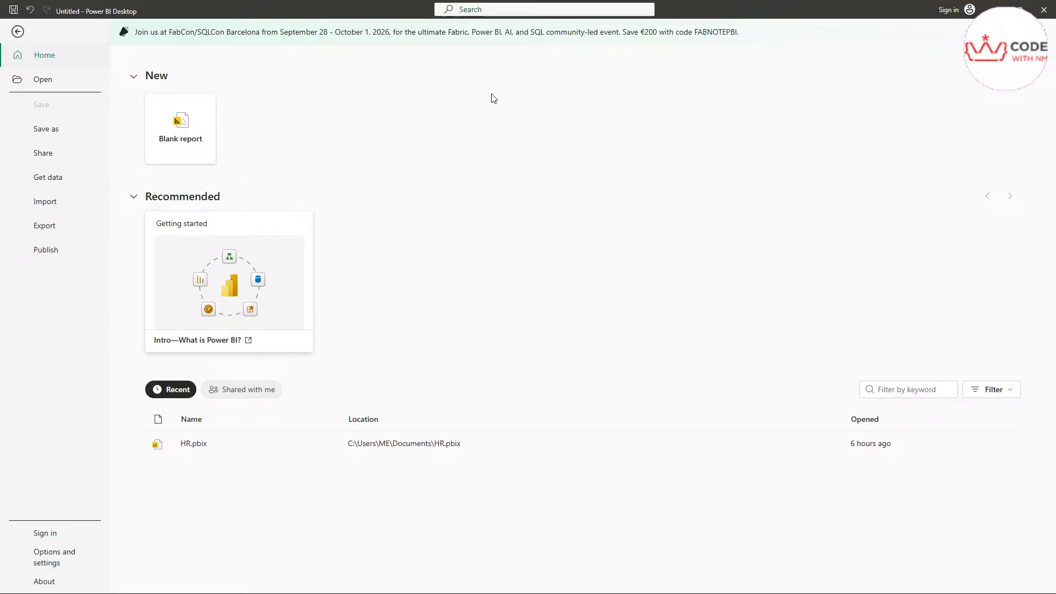
{"action": "left_click", "coordinate": [16, 33]}
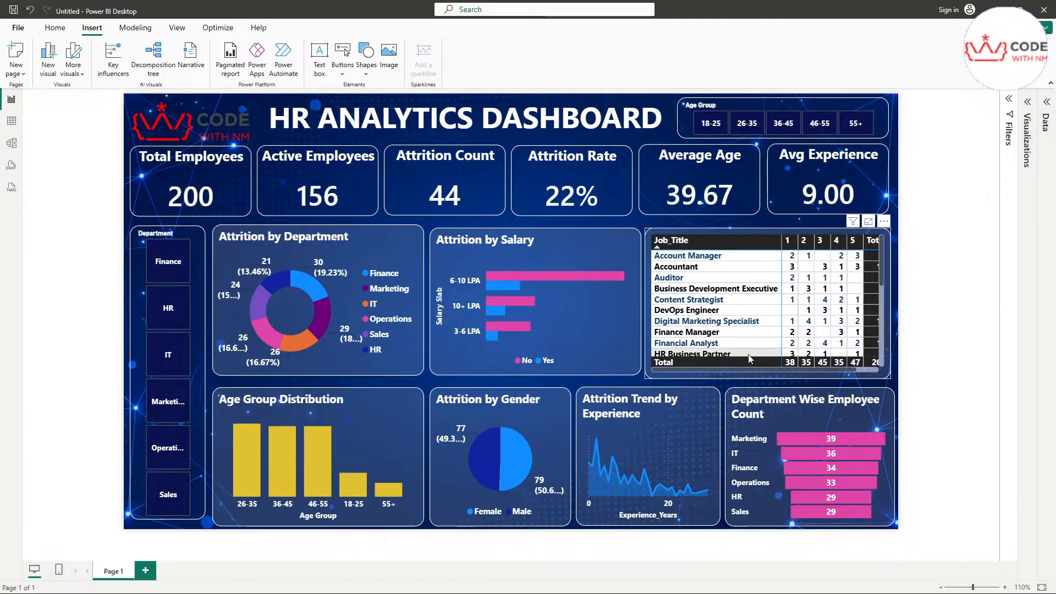
Step: Cross-filter the dashboard by experience, 6-10 LPA attrition Yes, HR Manager and DevOps Engineer
{"action": "left_click", "coordinate": [643, 474]}
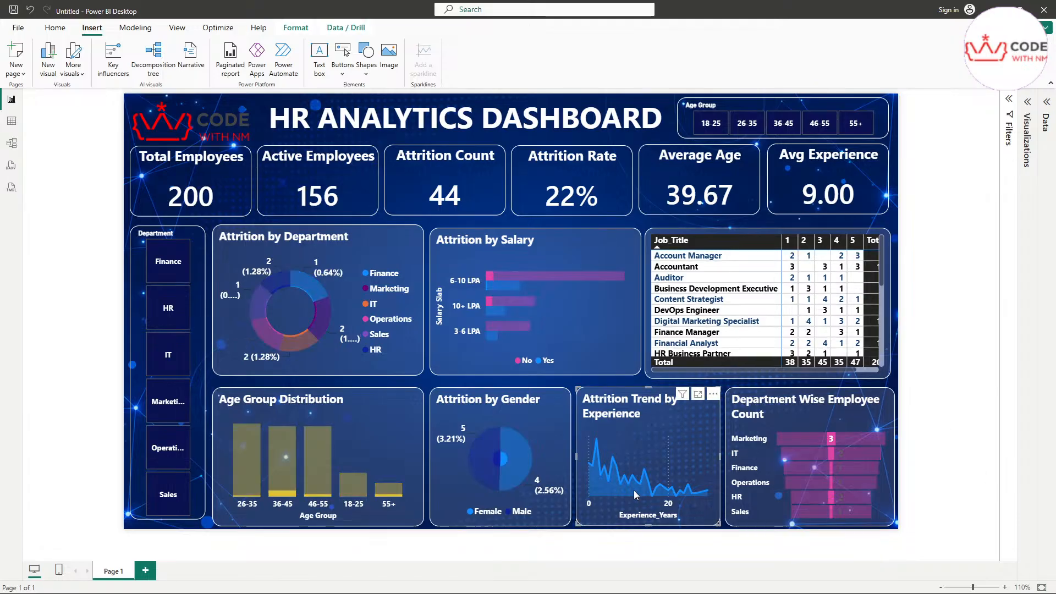
{"action": "left_click", "coordinate": [678, 447]}
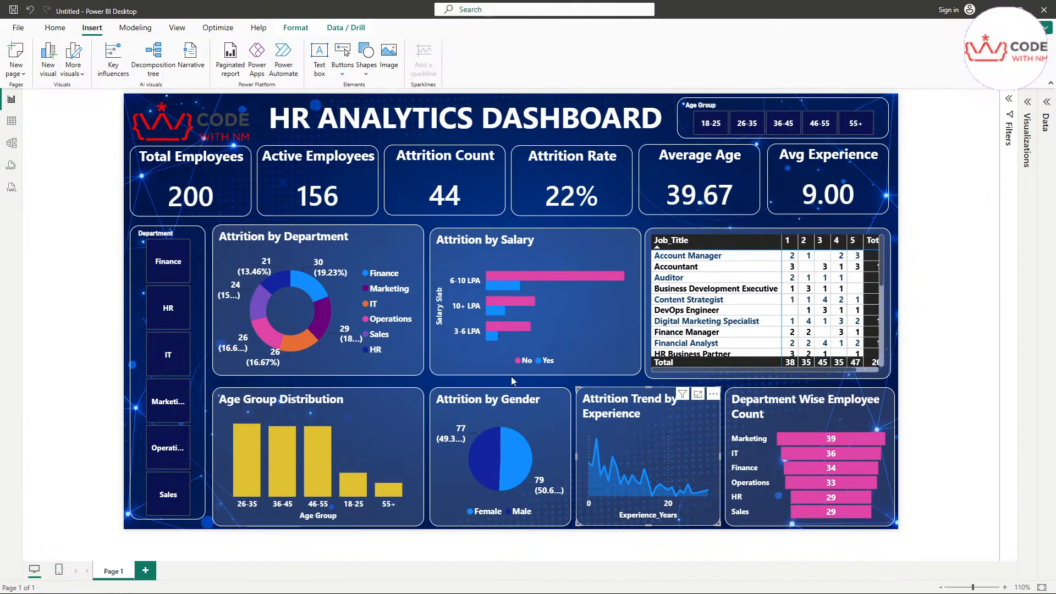
{"action": "left_click", "coordinate": [502, 285]}
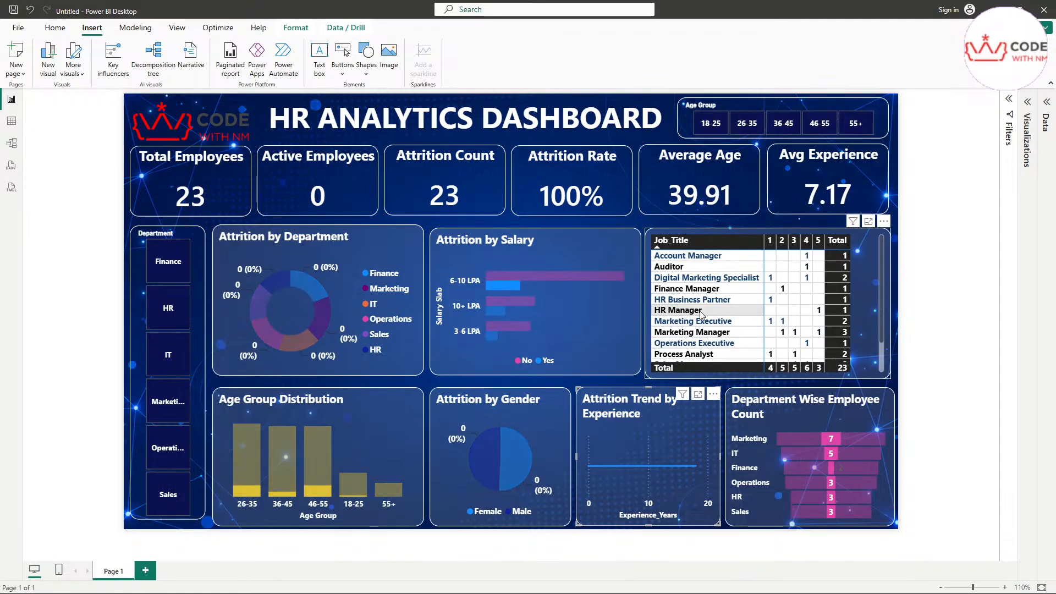
{"action": "left_click", "coordinate": [678, 311]}
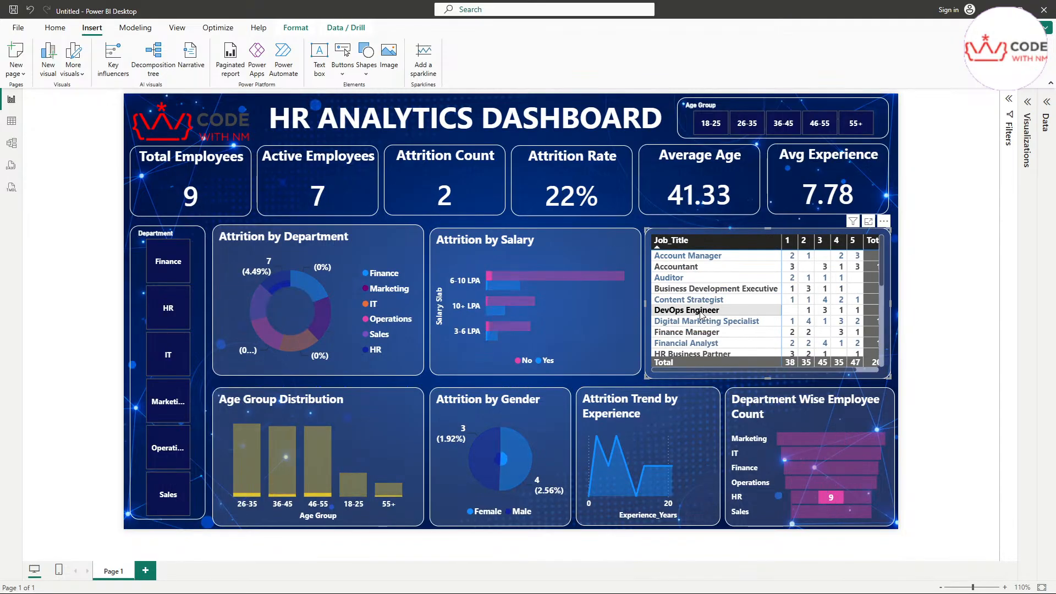
{"action": "left_click", "coordinate": [691, 311]}
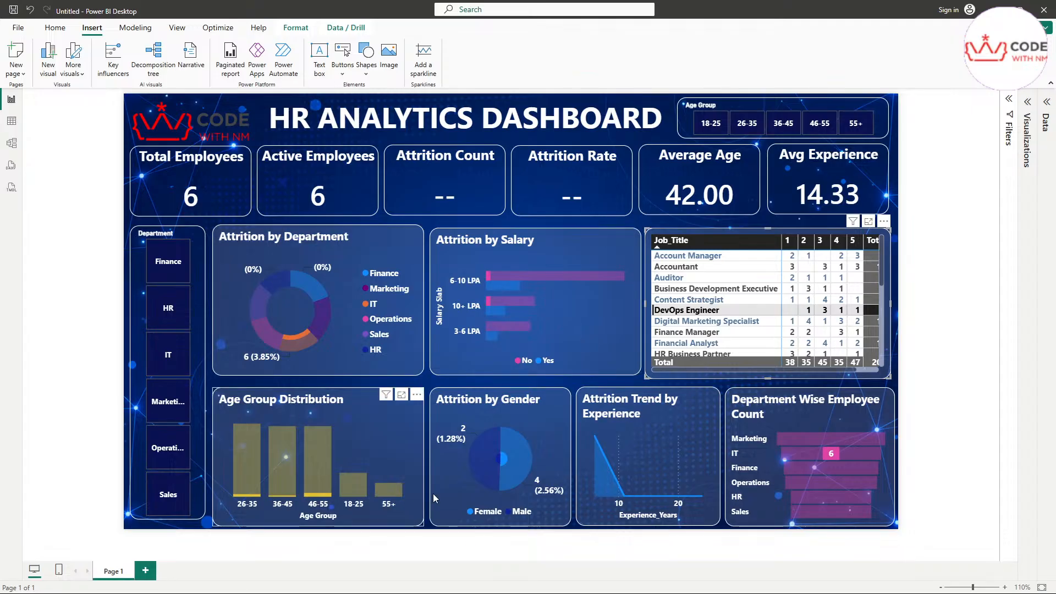
Step: Select the Attrition by Salary and Attrition Trend by Experience charts
{"action": "mouse_move", "coordinate": [520, 473]}
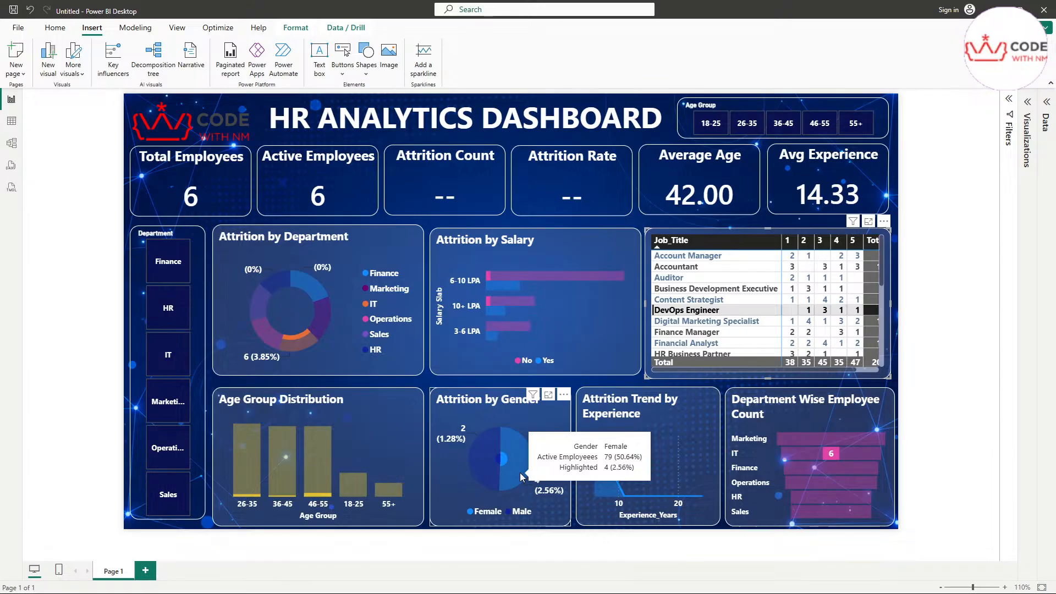
{"action": "mouse_move", "coordinate": [483, 478]}
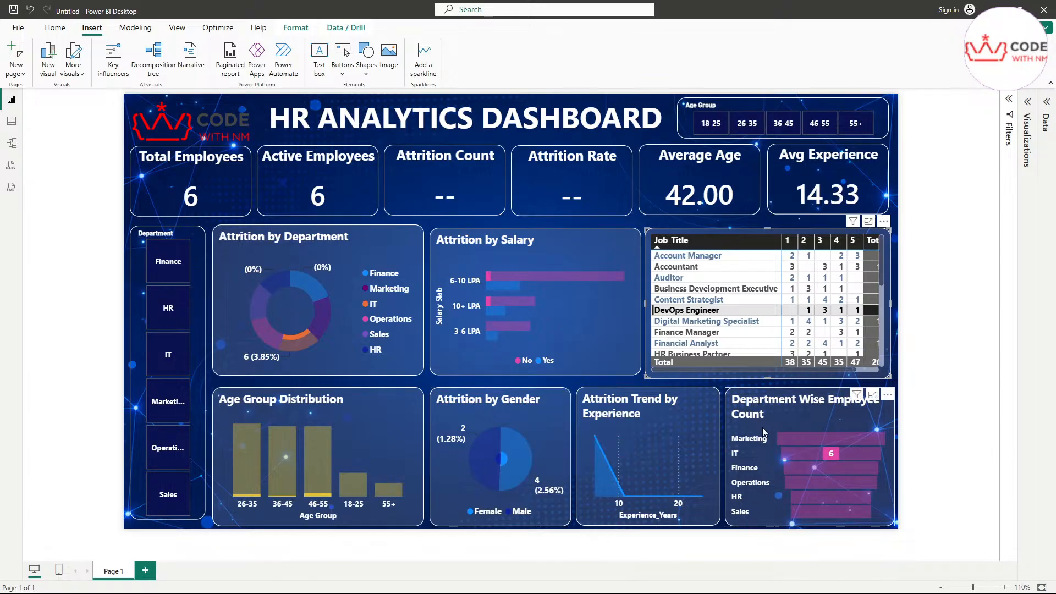
{"action": "left_click", "coordinate": [560, 329]}
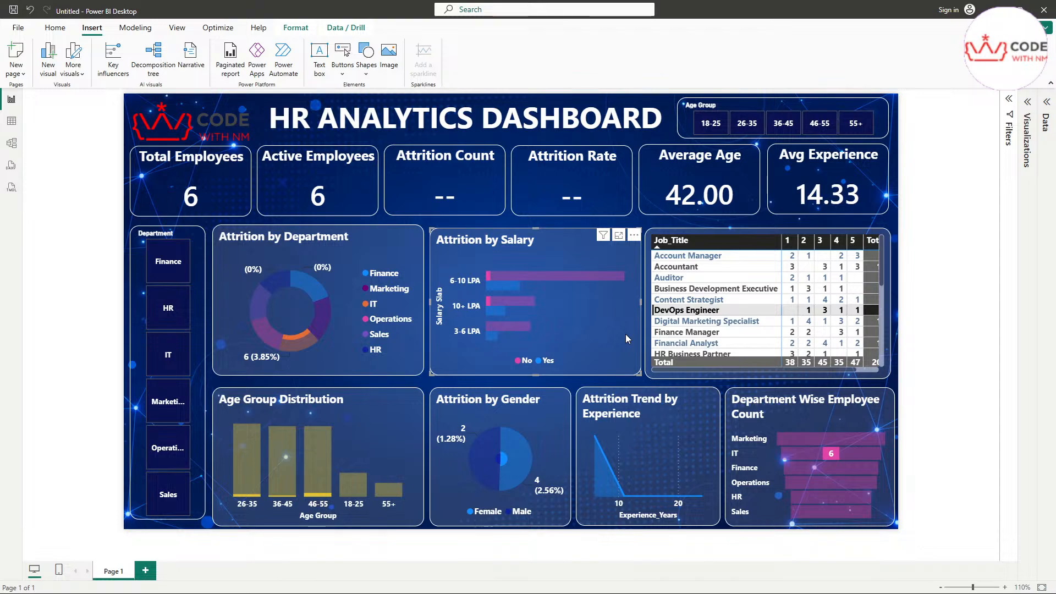
{"action": "left_click", "coordinate": [665, 440]}
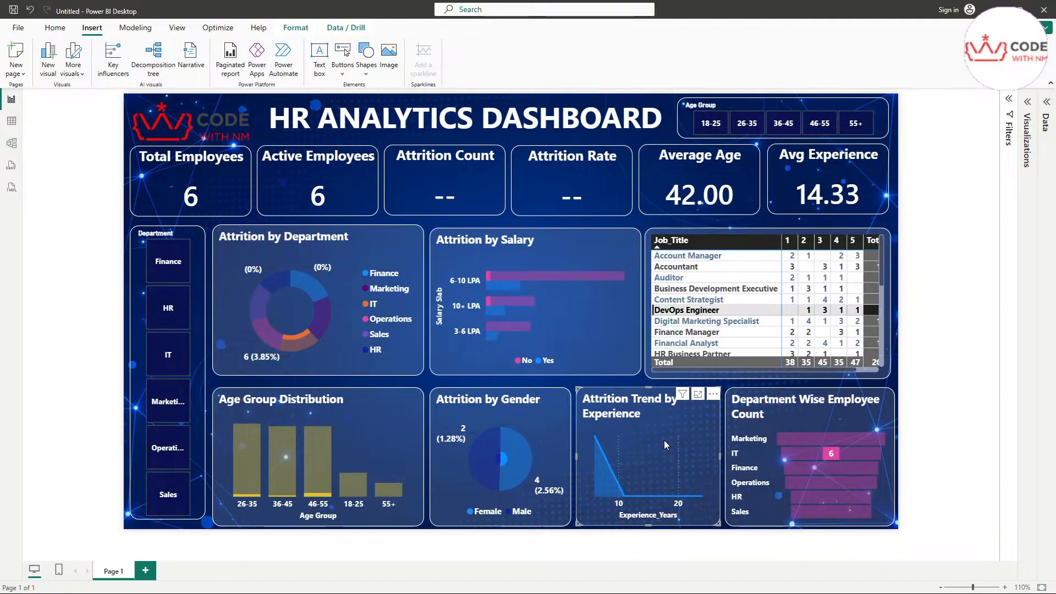
{"action": "mouse_move", "coordinate": [645, 472]}
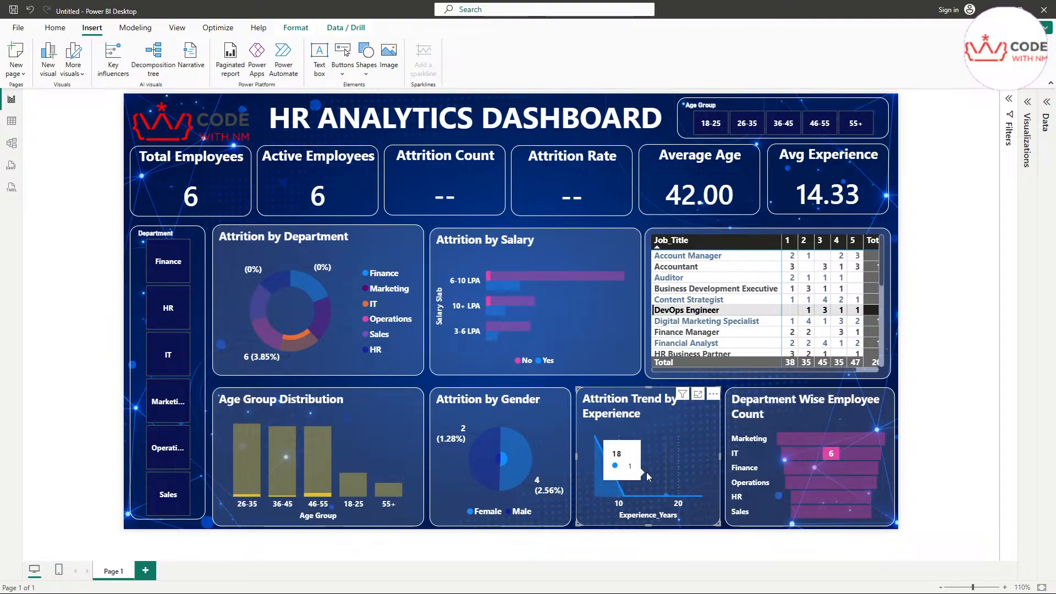
{"action": "left_click", "coordinate": [628, 344]}
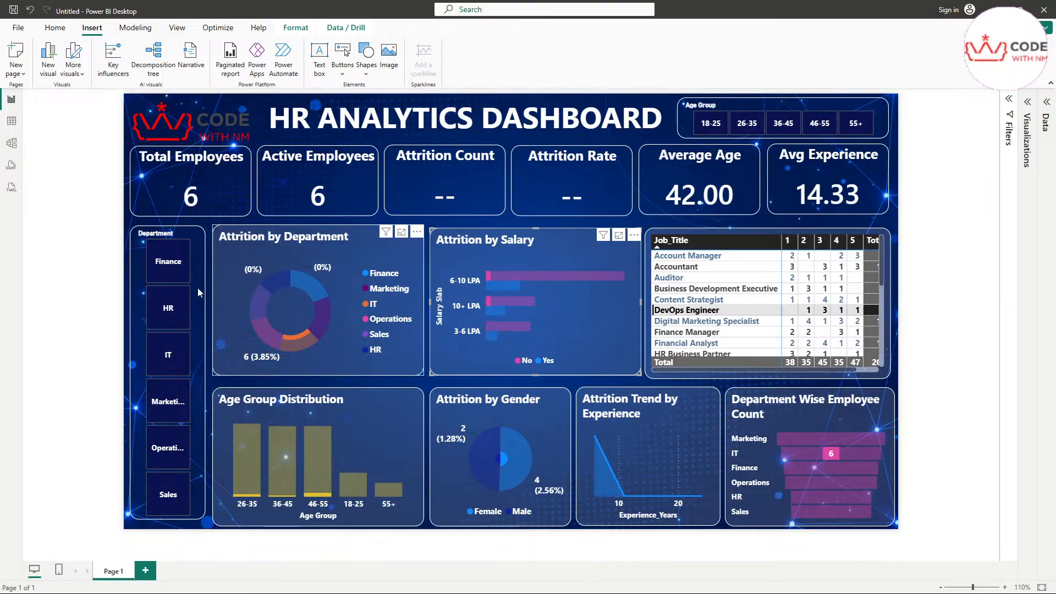
{"action": "left_click", "coordinate": [167, 272]}
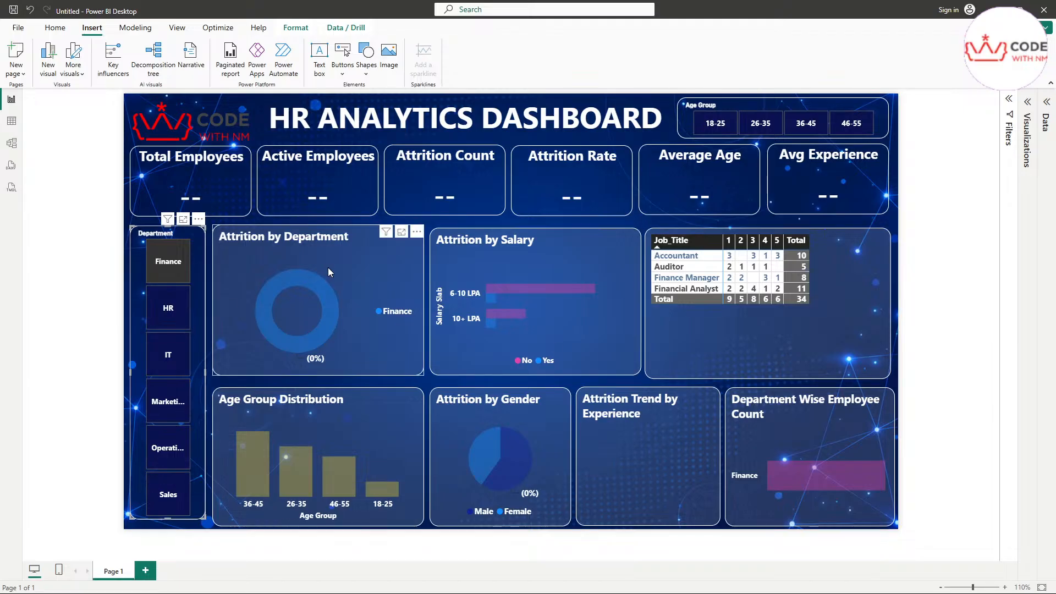
{"action": "left_click", "coordinate": [172, 322]}
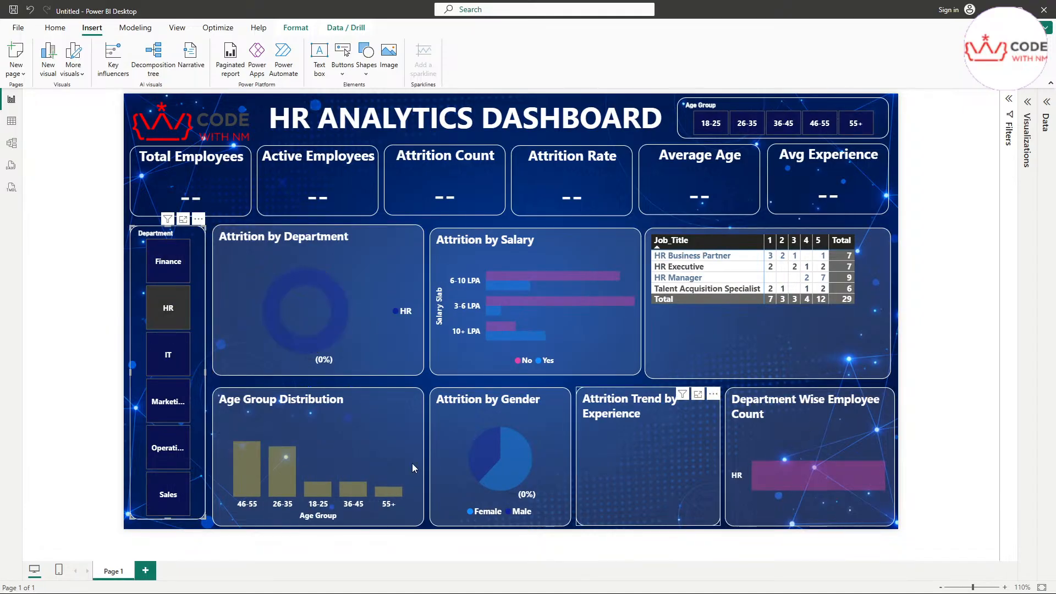
{"action": "left_click", "coordinate": [168, 403]}
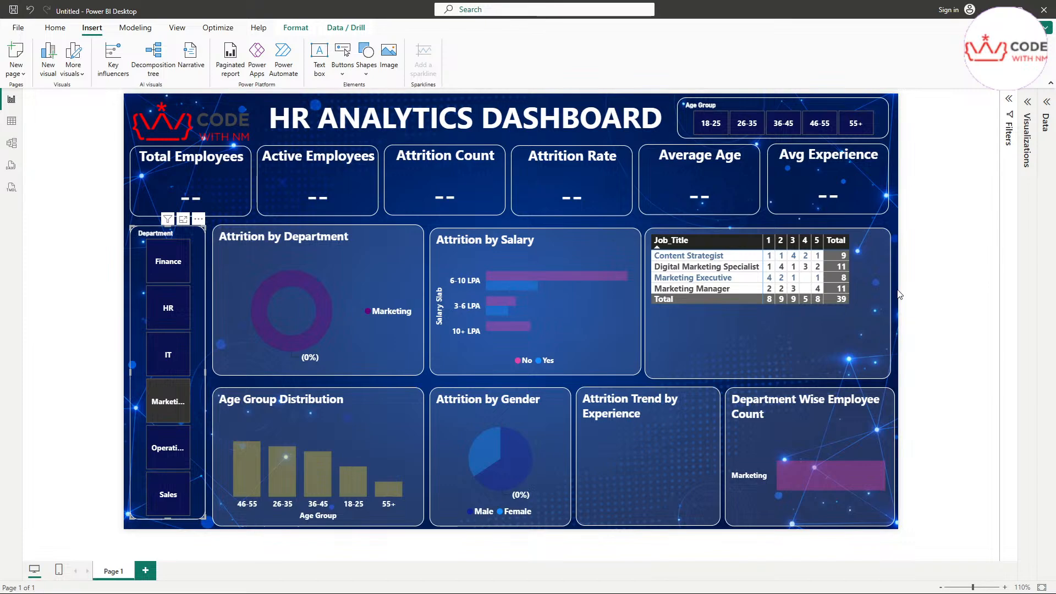
{"action": "left_click", "coordinate": [896, 354]}
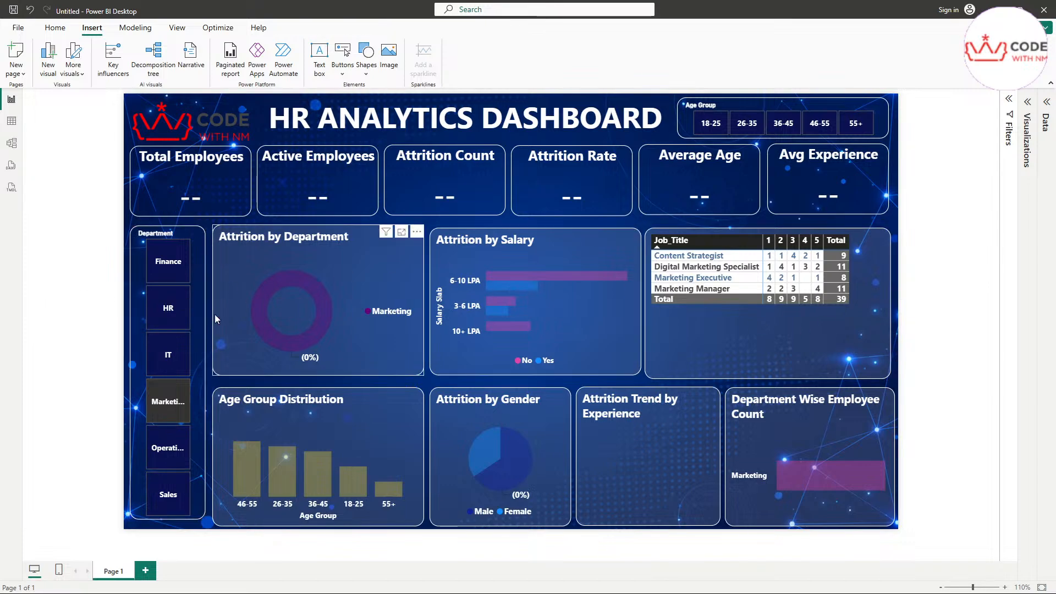
{"action": "left_click", "coordinate": [177, 266]}
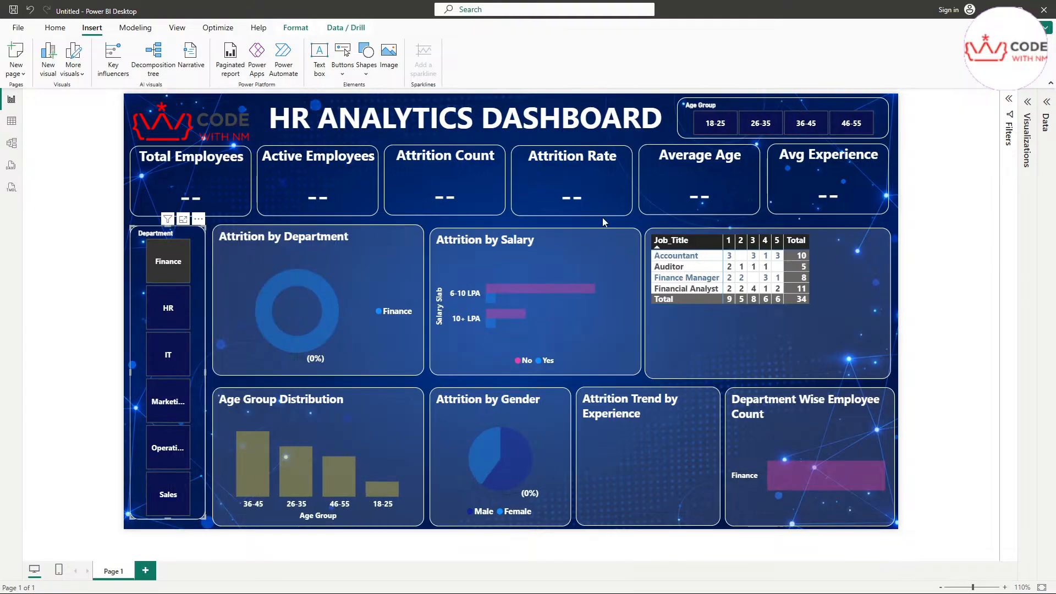
{"action": "left_click", "coordinate": [168, 262]}
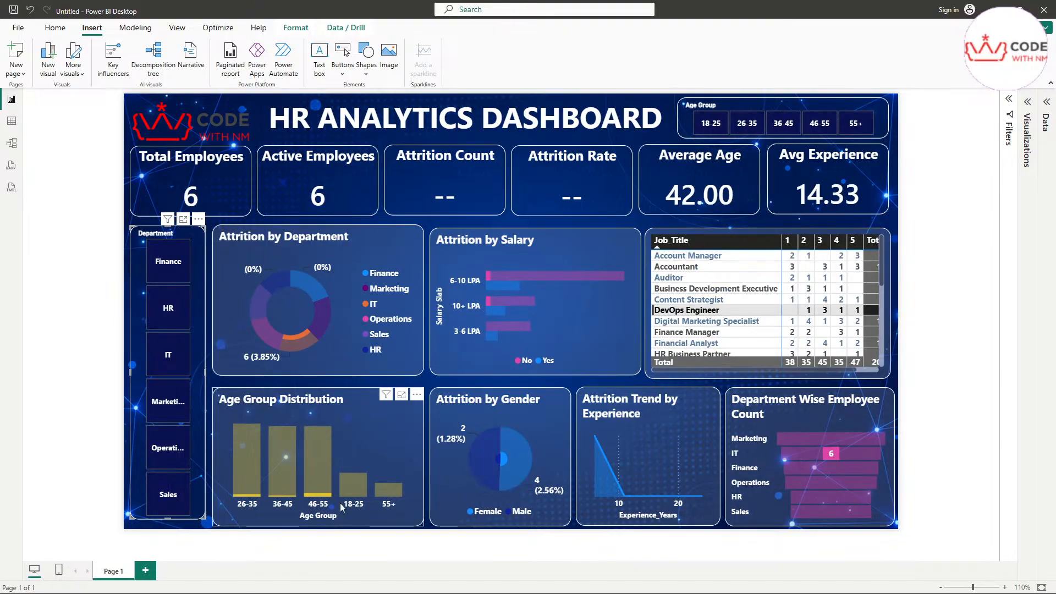
{"action": "left_click", "coordinate": [901, 215]}
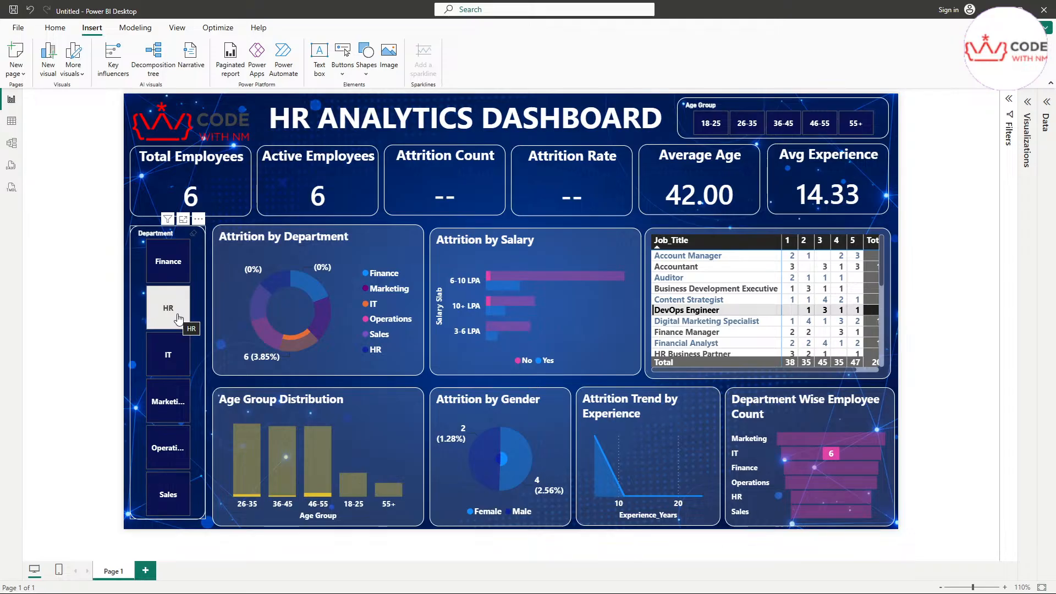
{"action": "left_click", "coordinate": [562, 338]}
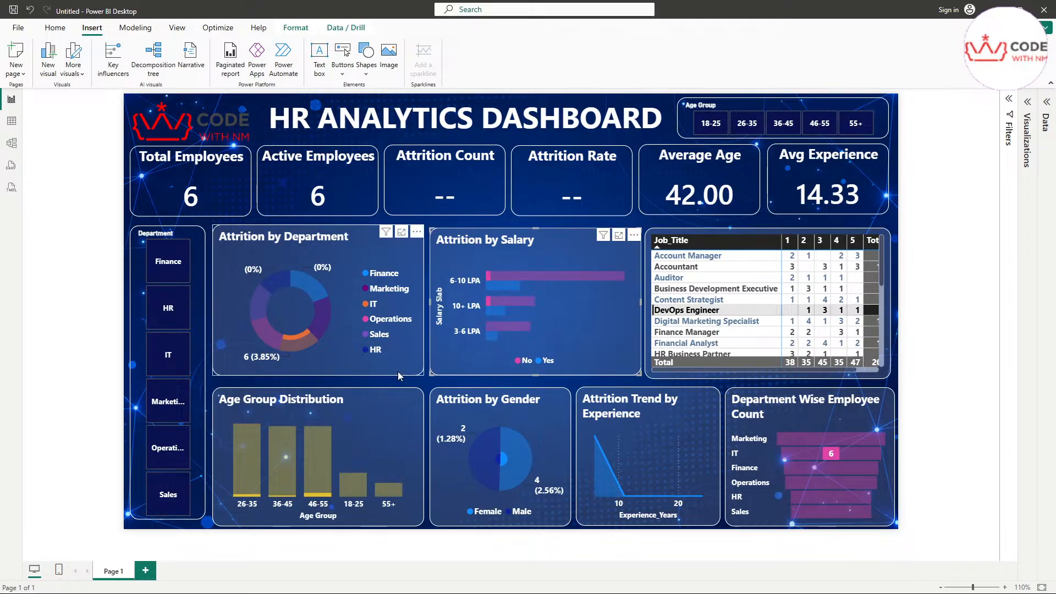
{"action": "left_click", "coordinate": [398, 371]}
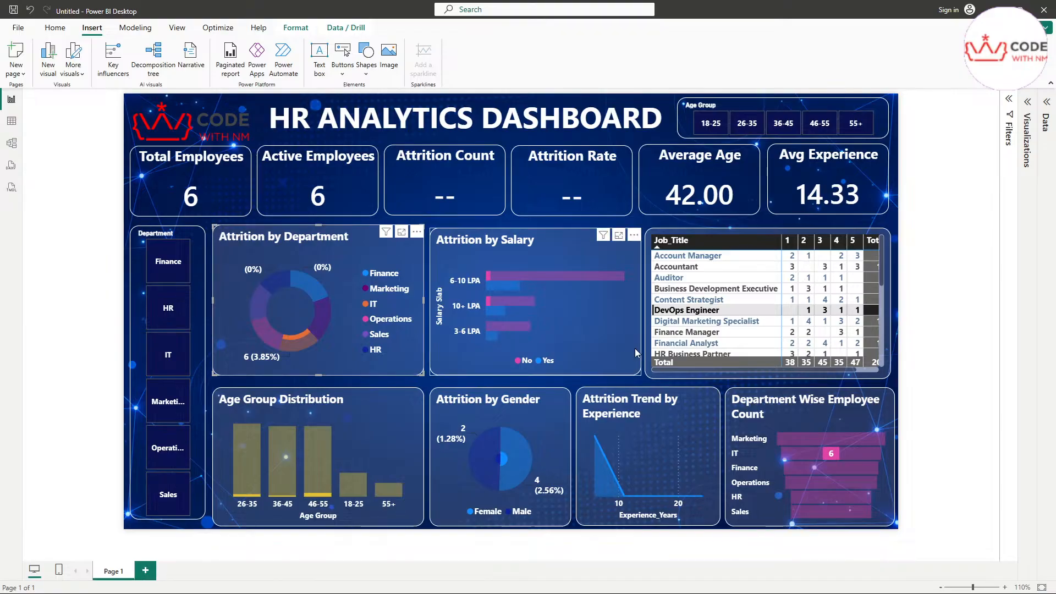
{"action": "left_click", "coordinate": [614, 351]}
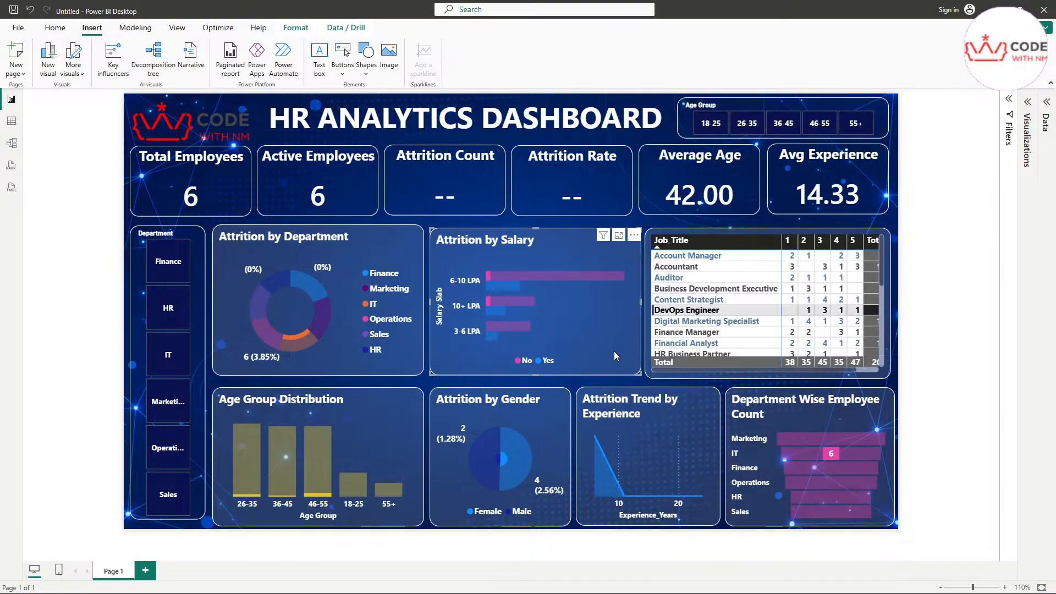
{"action": "left_click", "coordinate": [938, 224]}
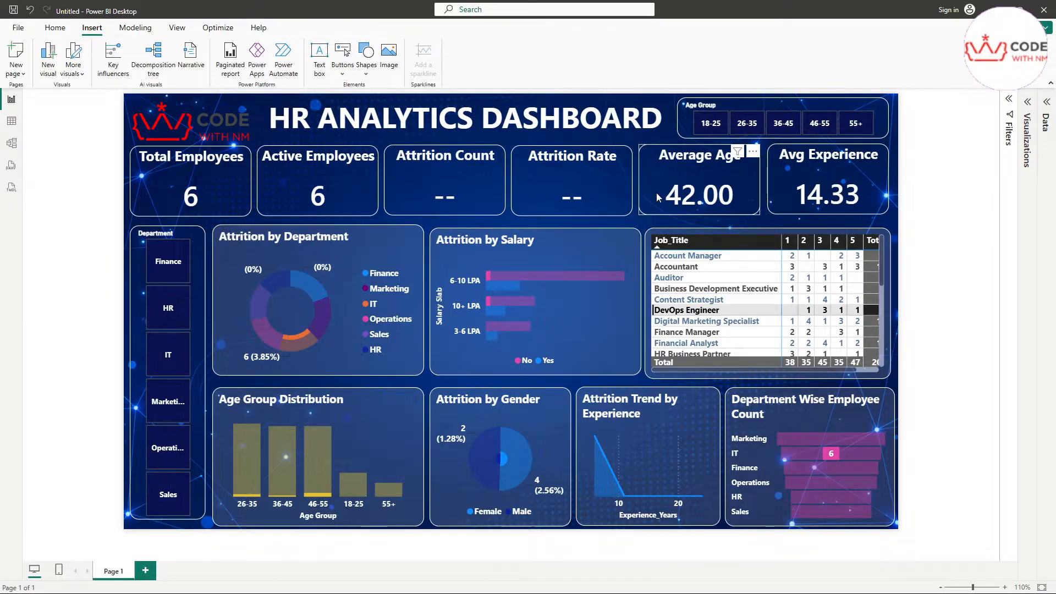
{"action": "left_click", "coordinate": [352, 203]}
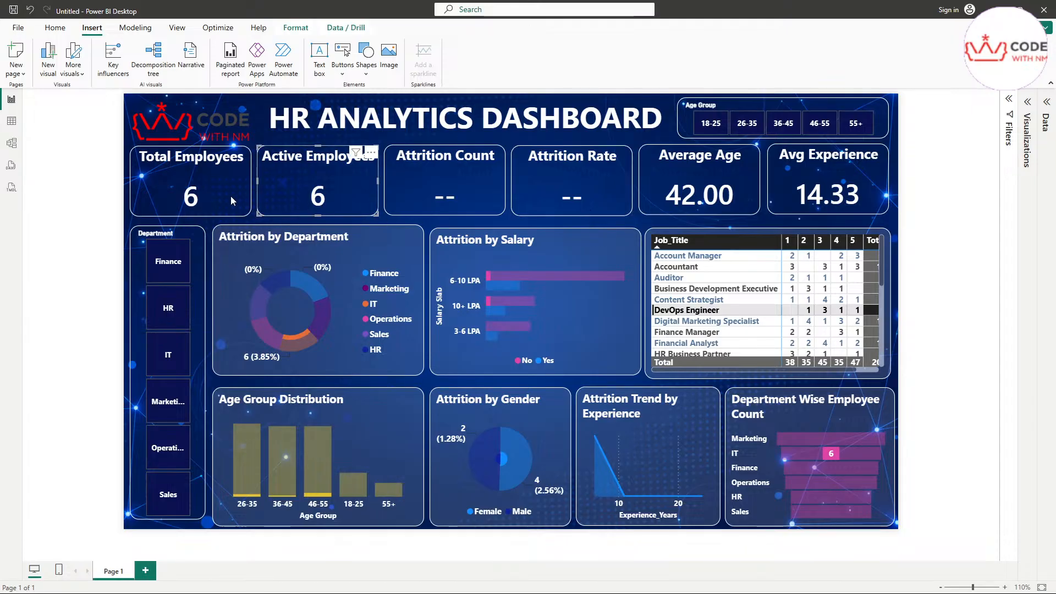
{"action": "left_click", "coordinate": [231, 196]}
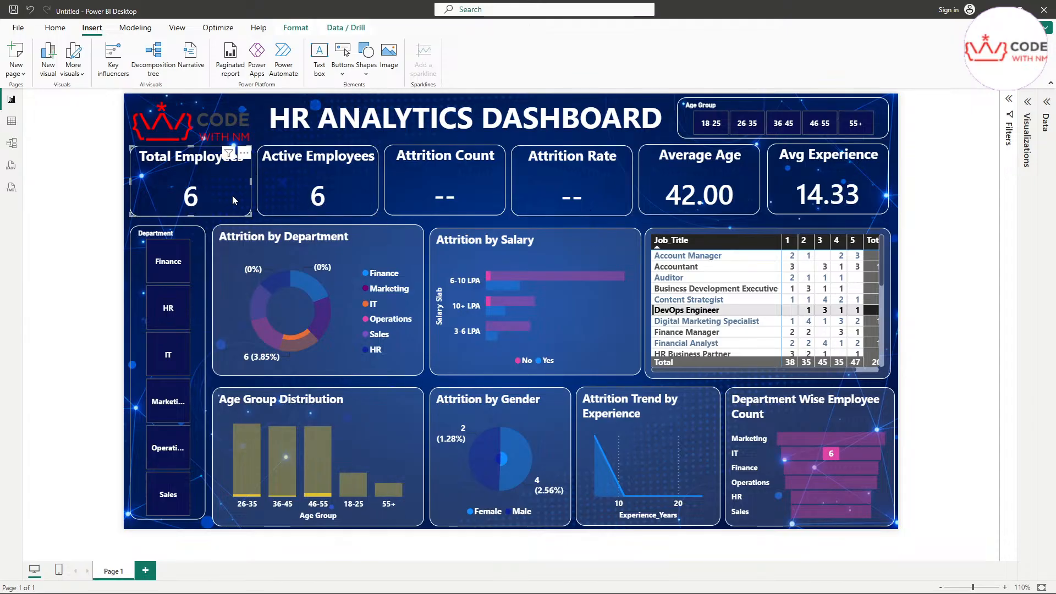
{"action": "left_click", "coordinate": [635, 220]}
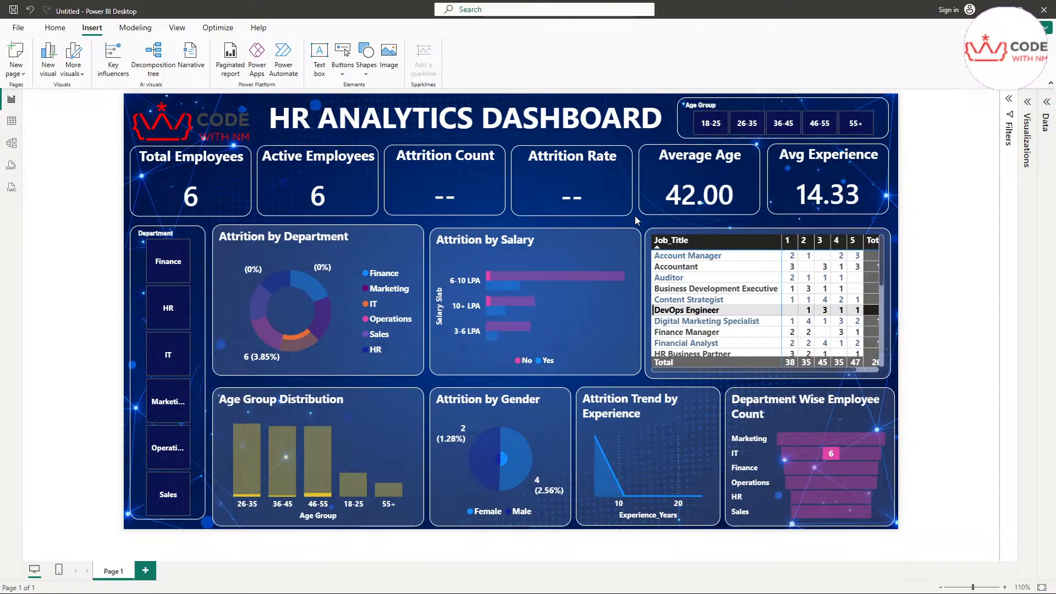
{"action": "mouse_move", "coordinate": [962, 552]}
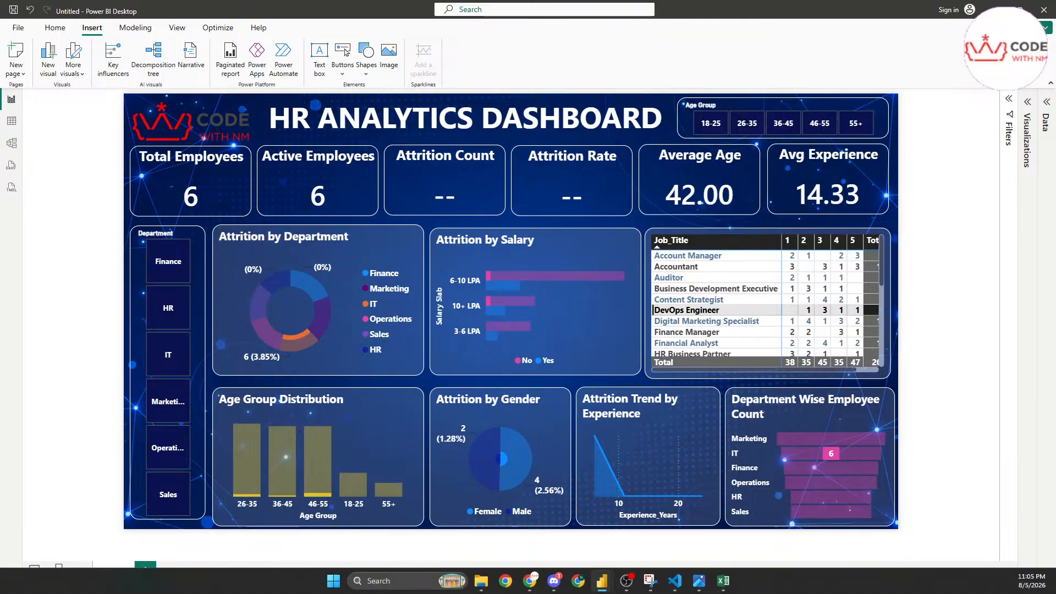